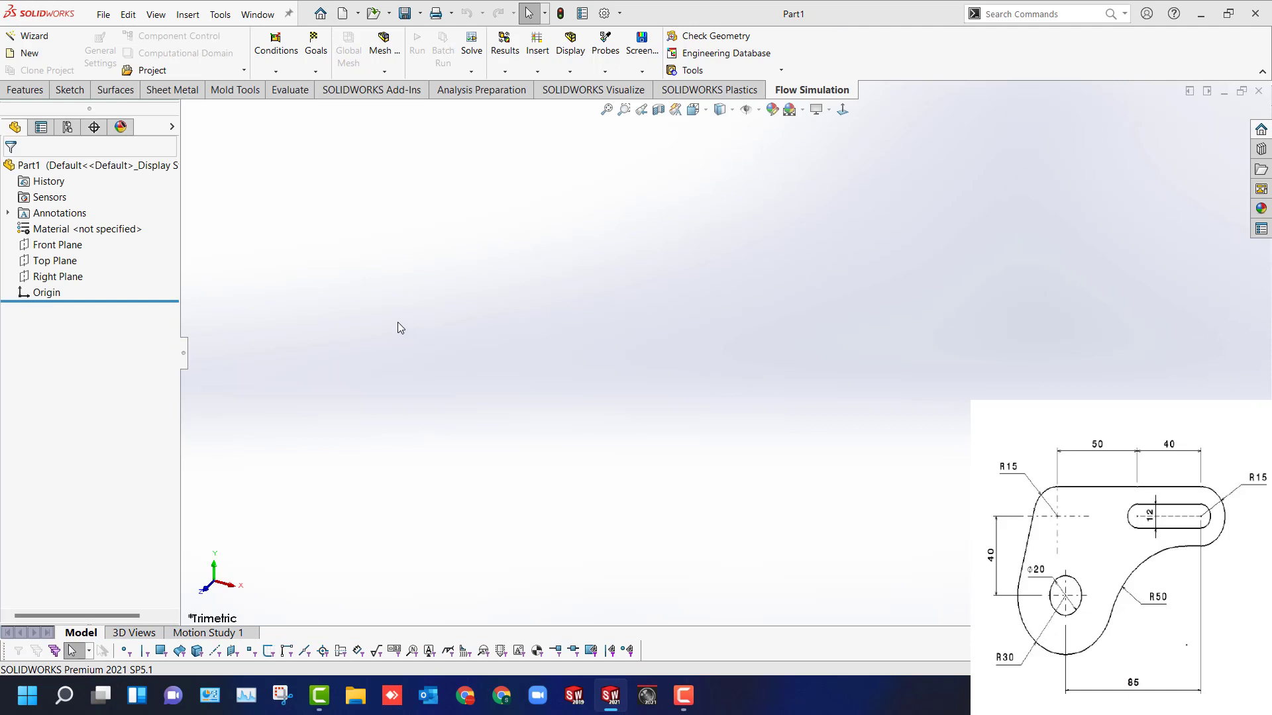
Start a new sketch on the Front Plane.
click(59, 245)
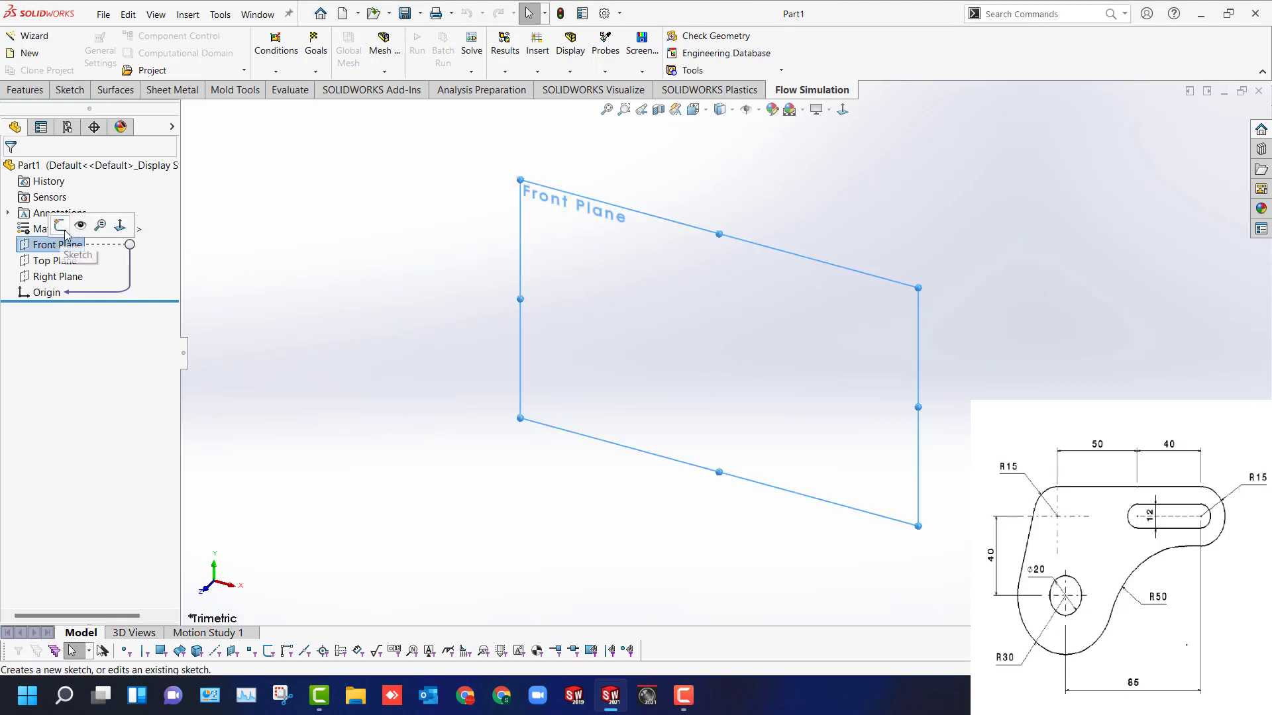
click(65, 224)
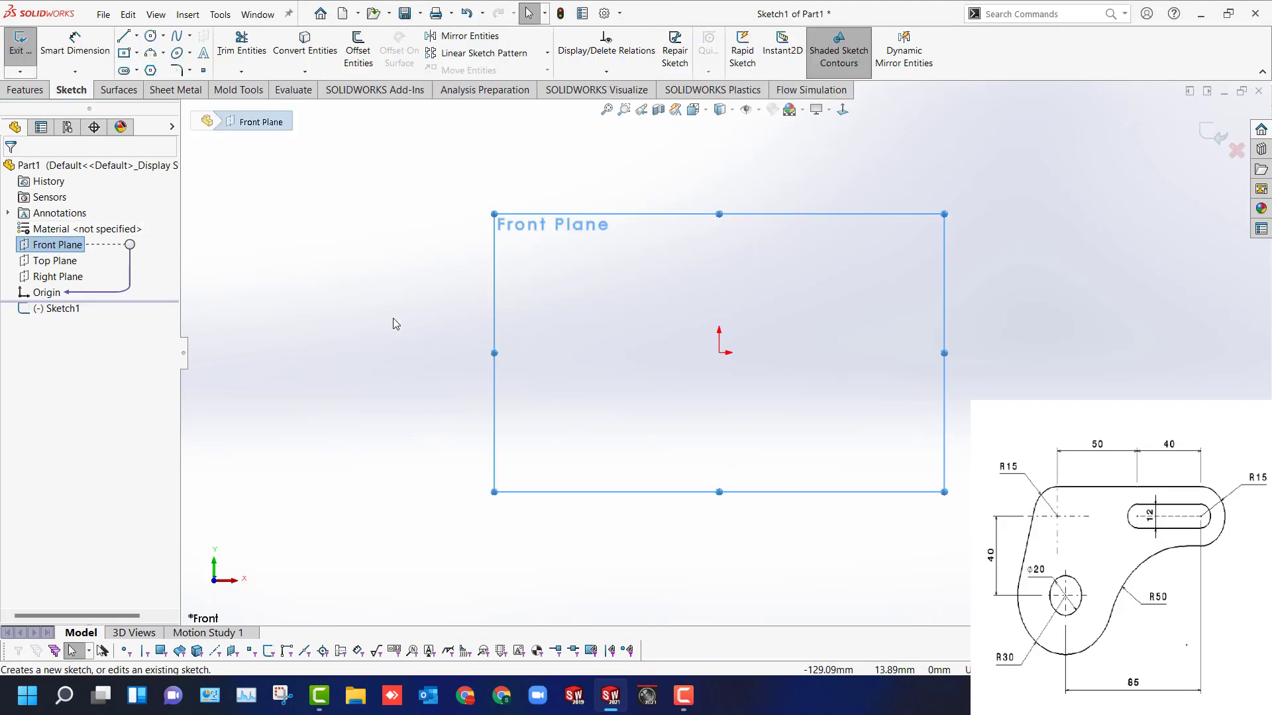
key(Escape)
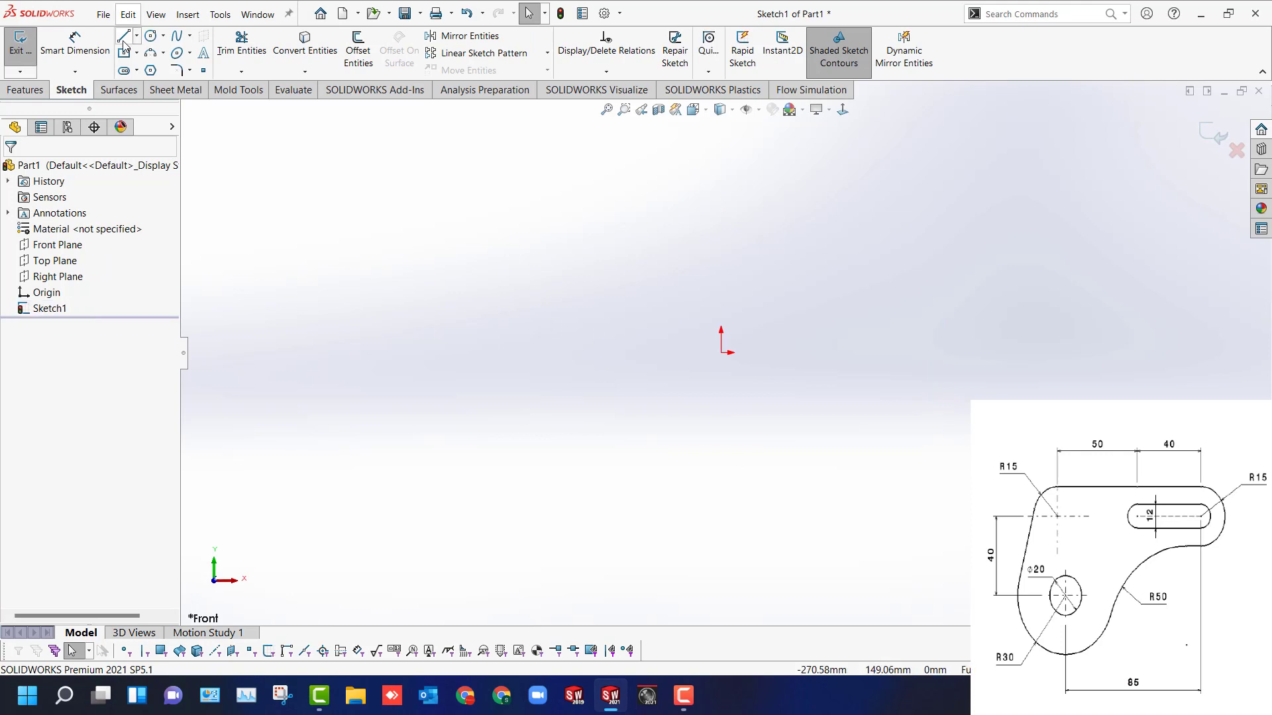
Sketch a horizontal line 40 mm long to the left from the origin and continue it with a collinear 50 mm line.
key(l)
click(721, 353)
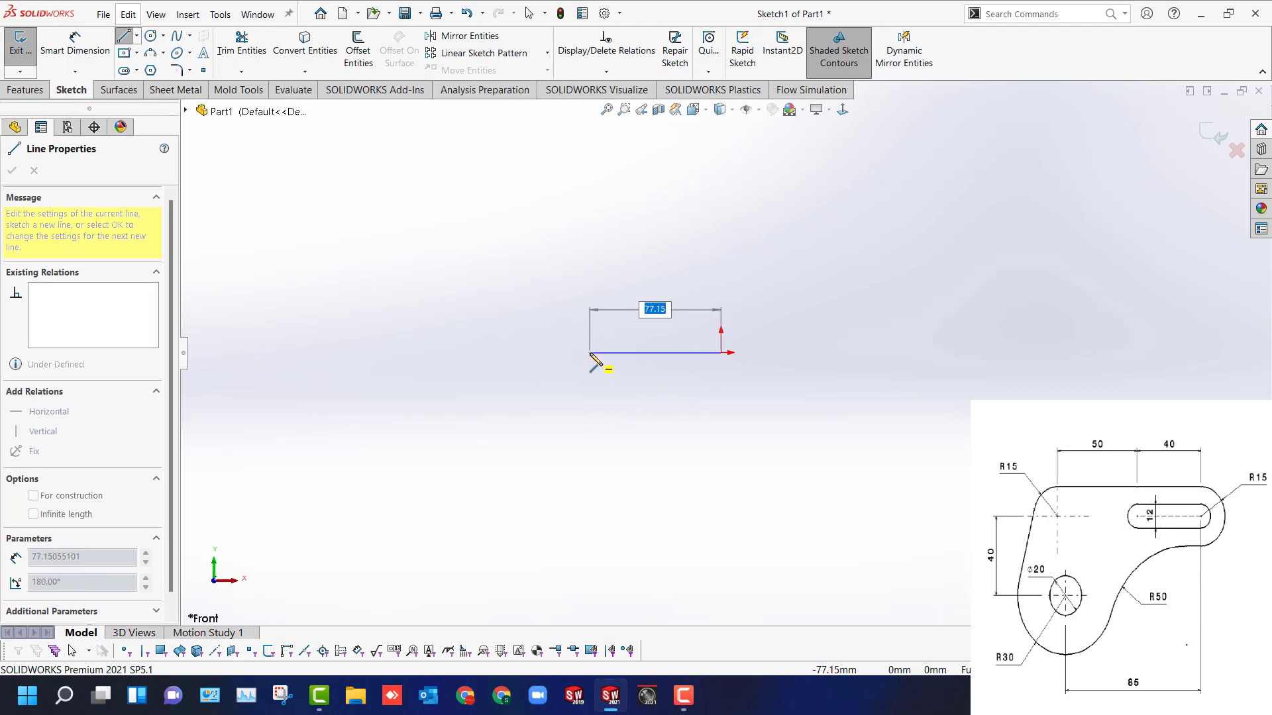
text(40)
key(Return)
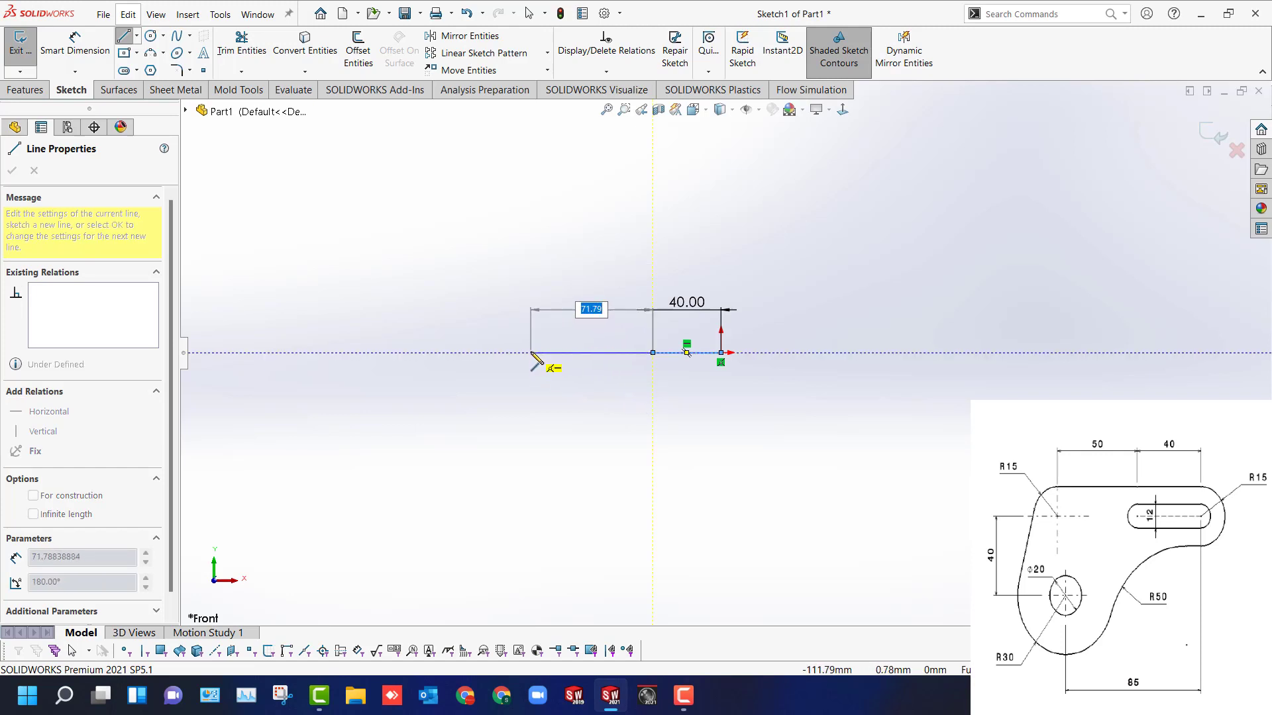
text(50)
key(Return)
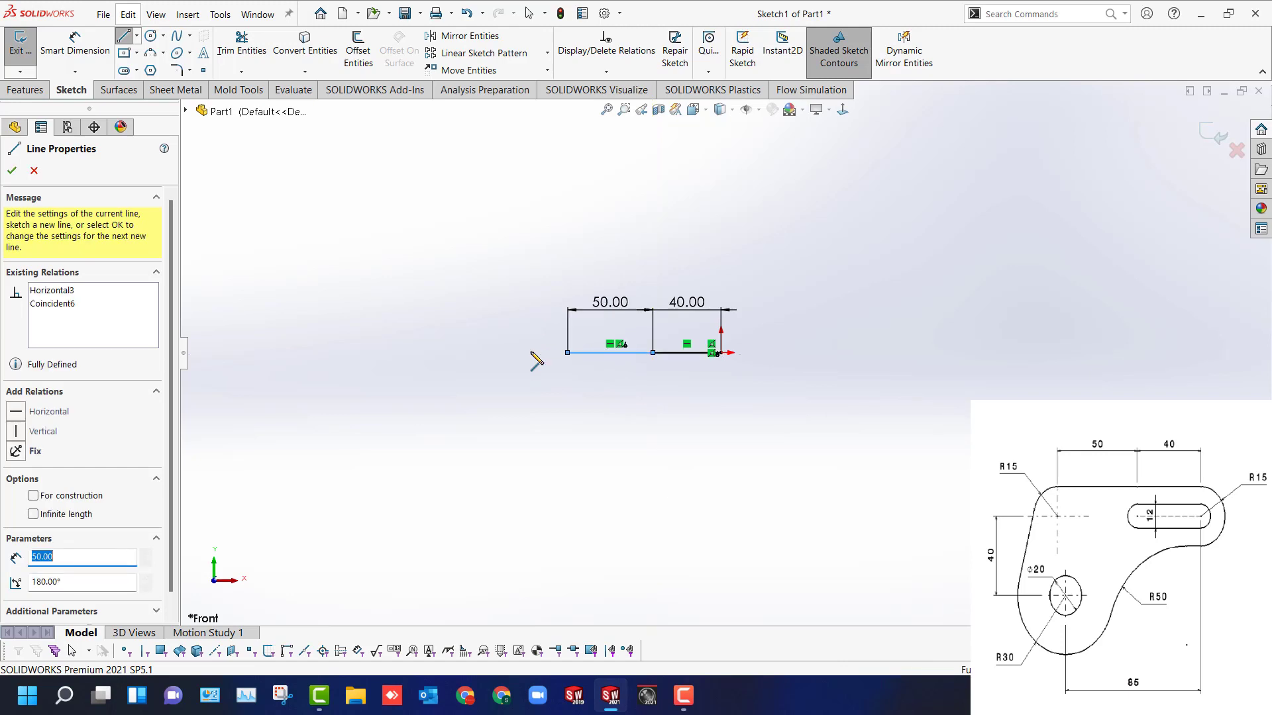
Close the profile with a slanted line about 79 mm long and tangent arcs of about R30, R83 and R21 back to the origin.
click(567, 353)
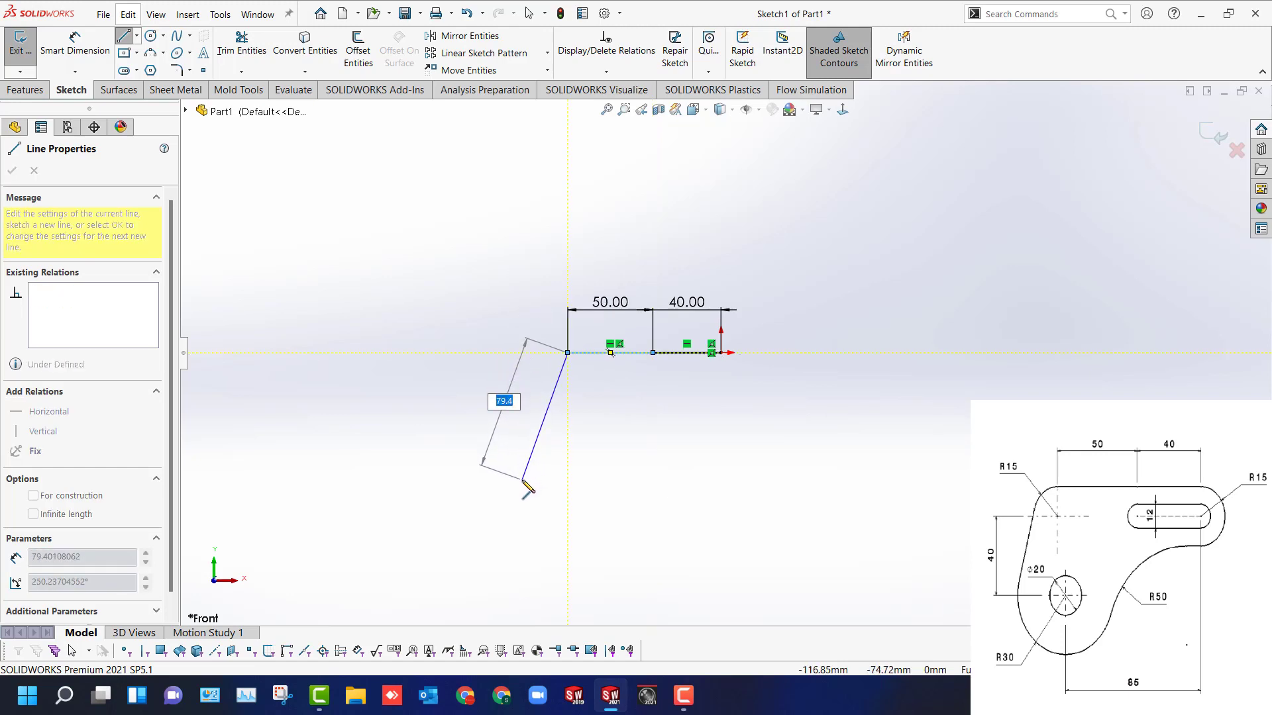
click(525, 481)
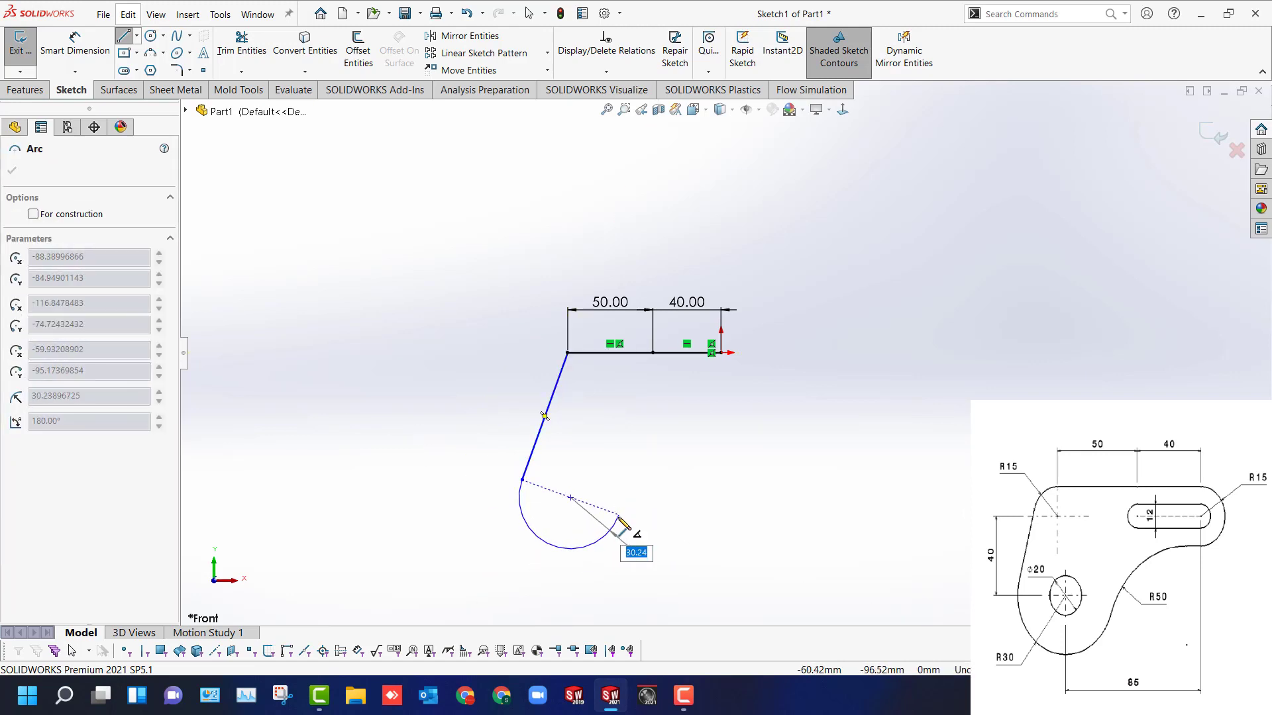
click(618, 515)
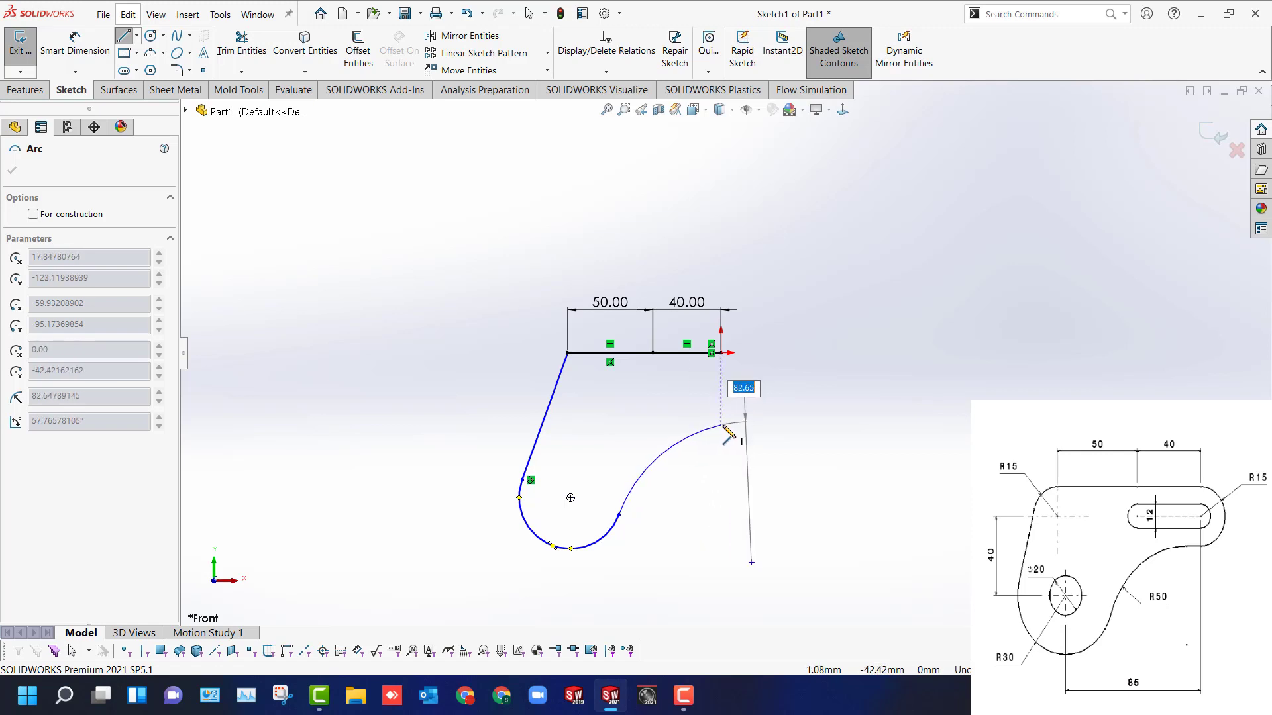
click(722, 425)
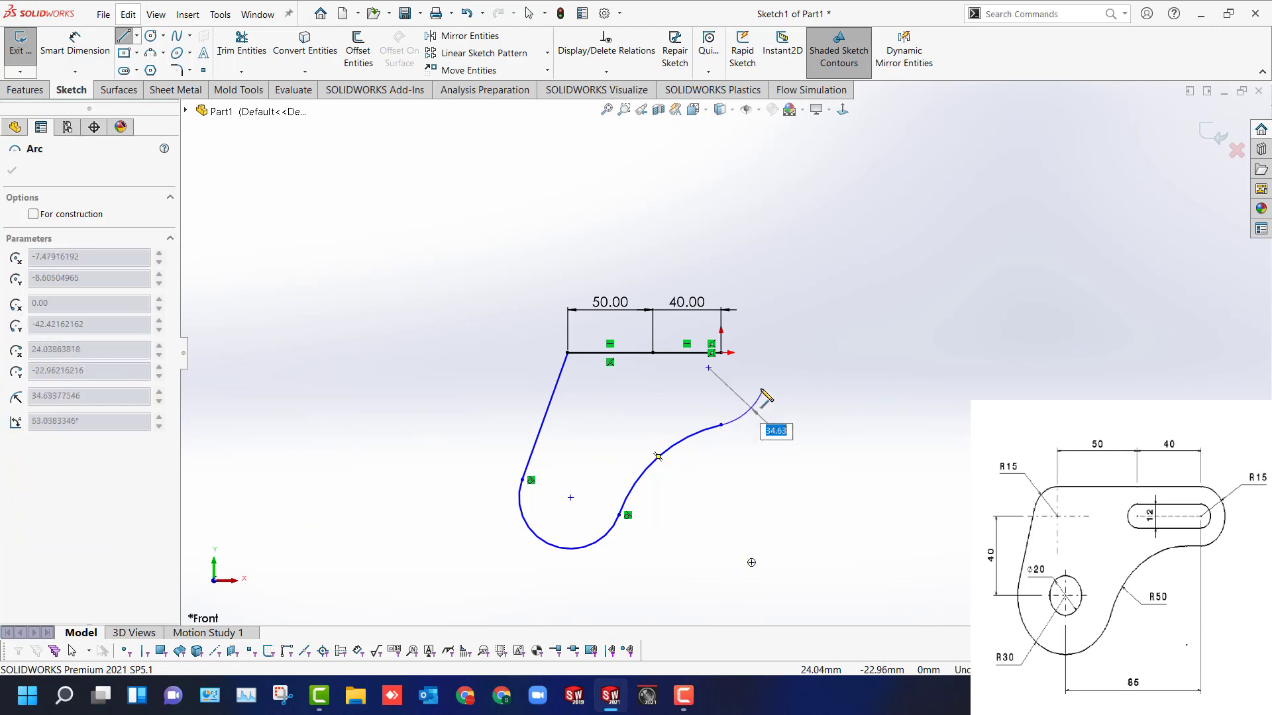
click(721, 353)
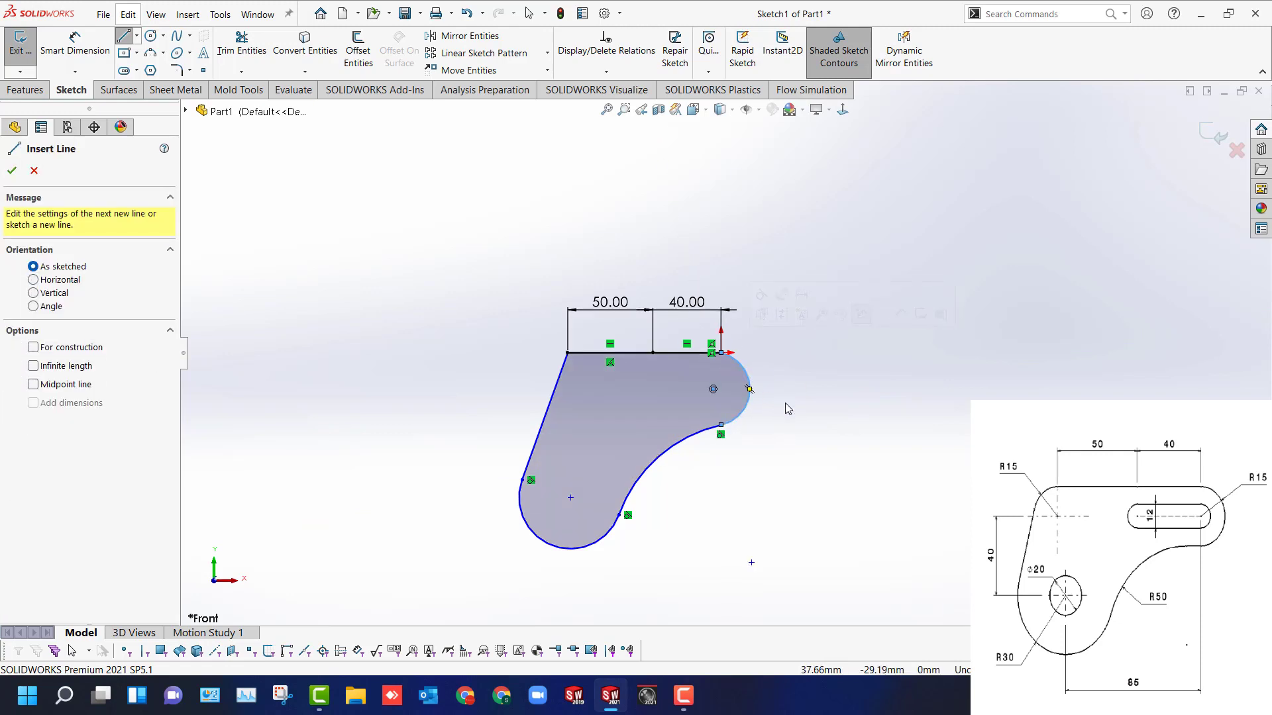
key(Escape)
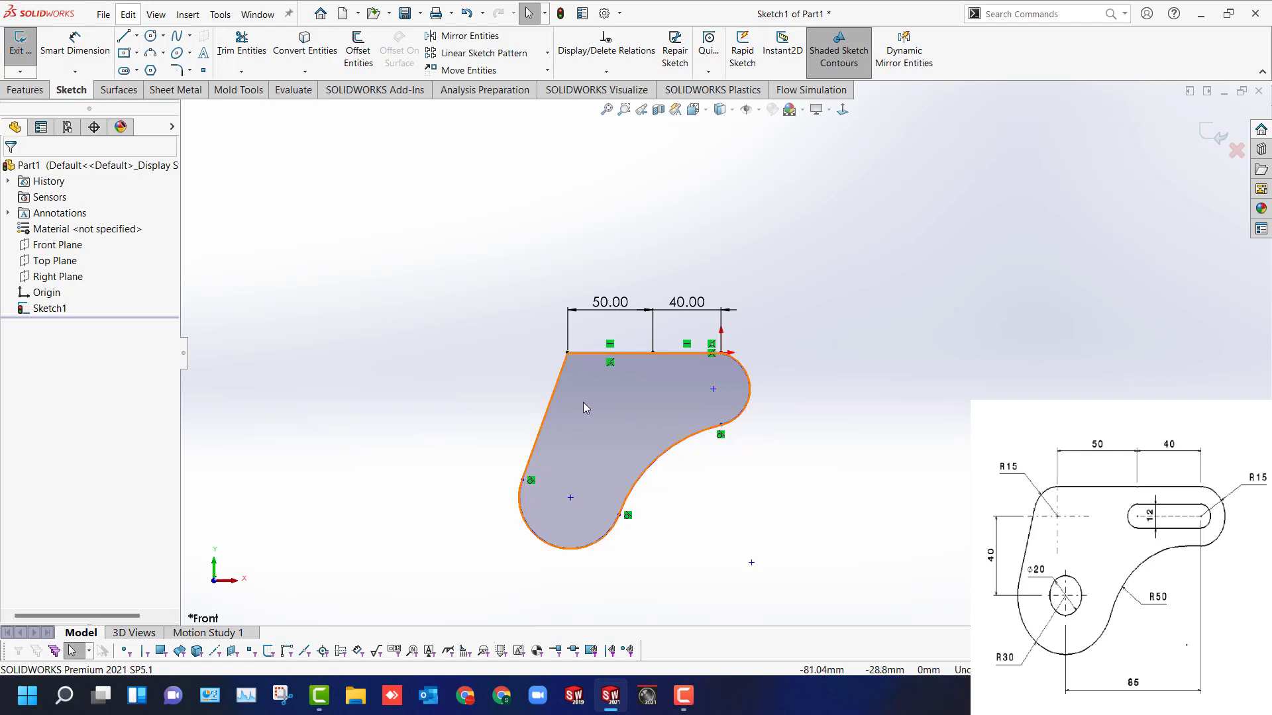
Sketch a horizontal straight slot leftward from the closing arc's centre, about 40 mm between centres and 12 mm wide.
click(136, 70)
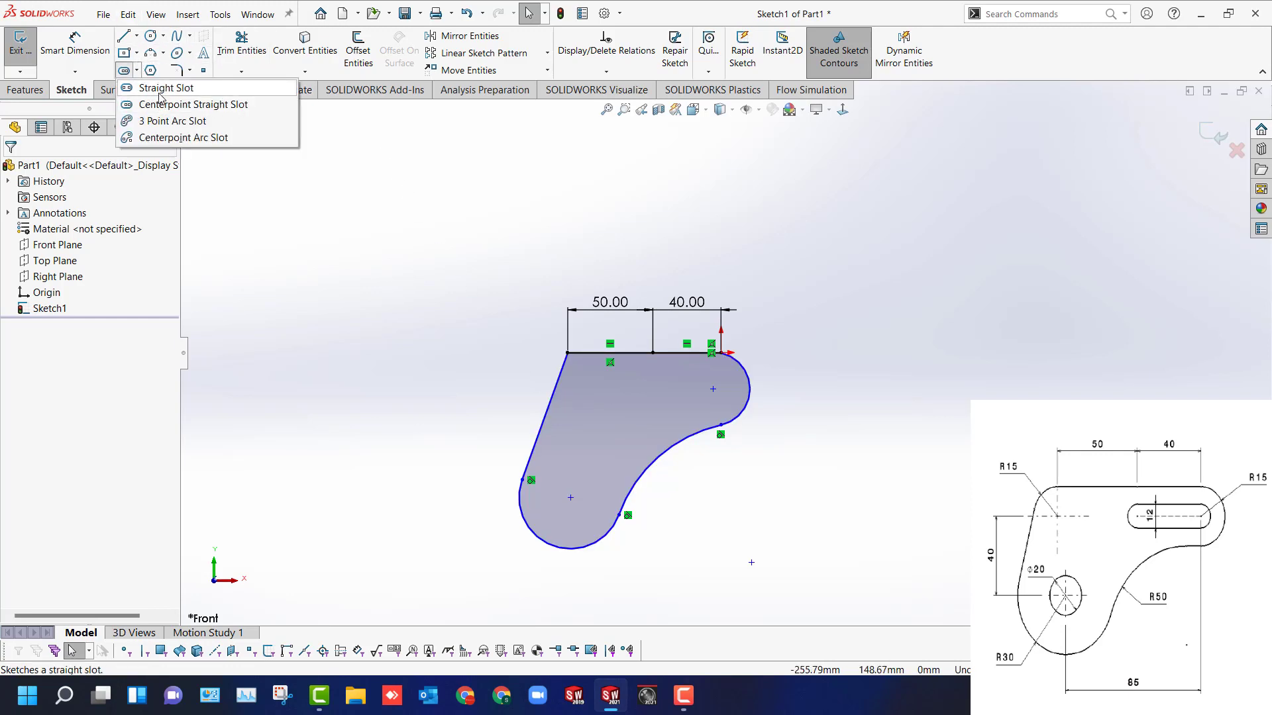
click(159, 93)
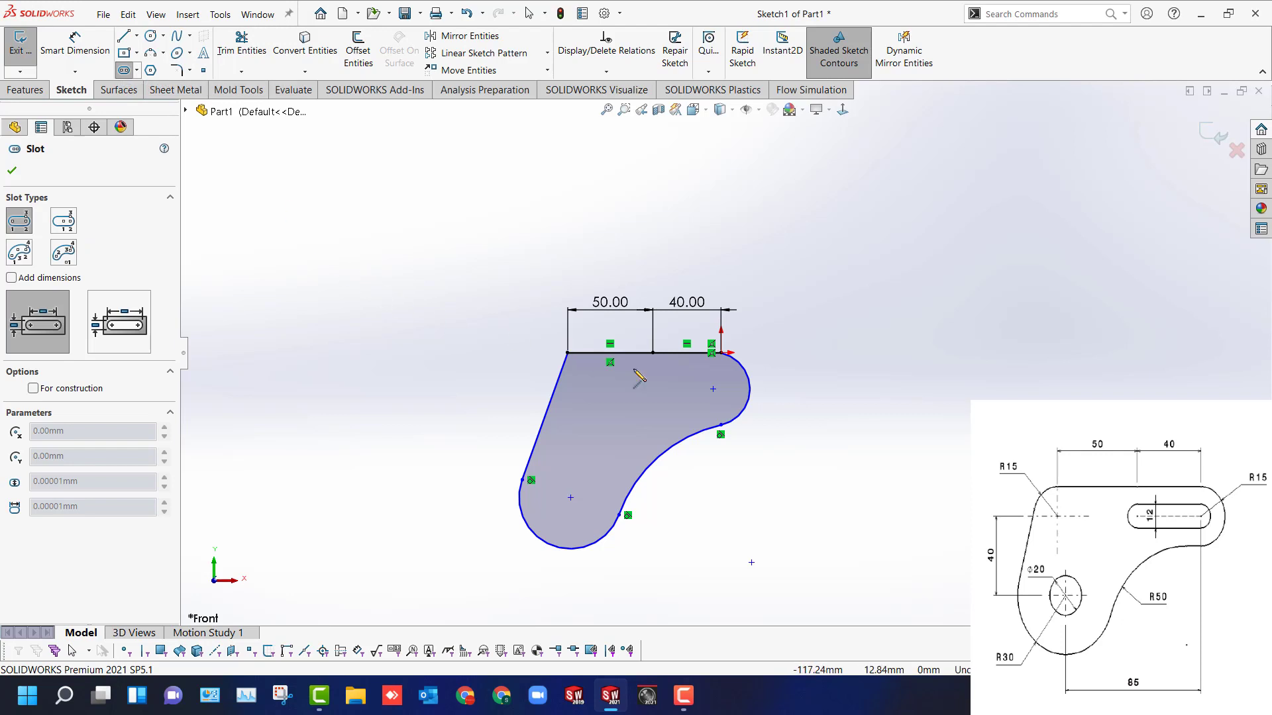
click(713, 389)
click(644, 389)
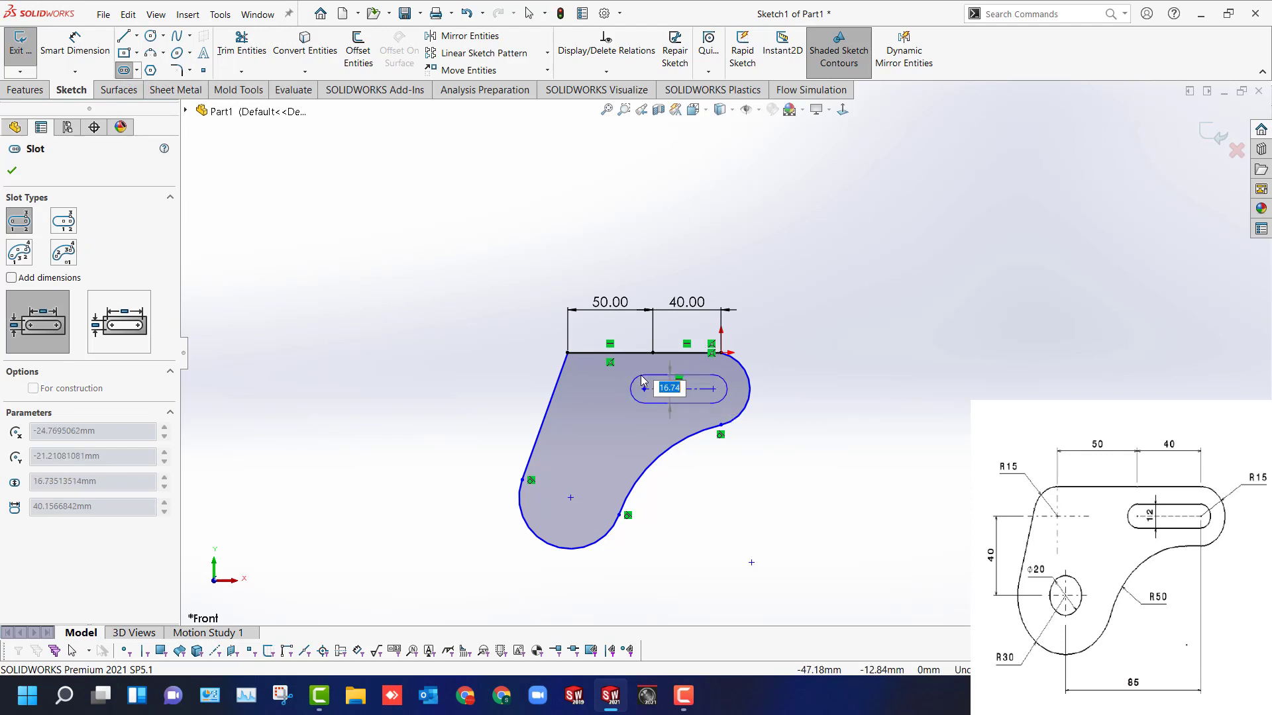
key(Return)
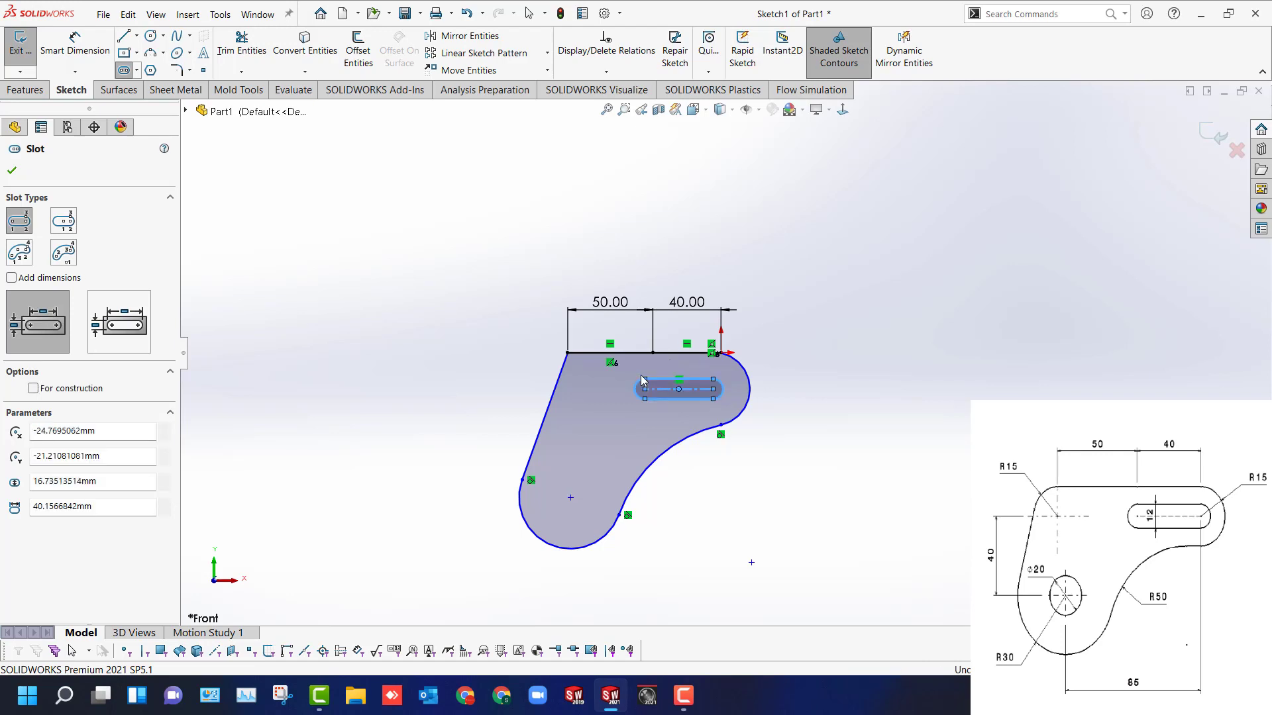
key(Escape)
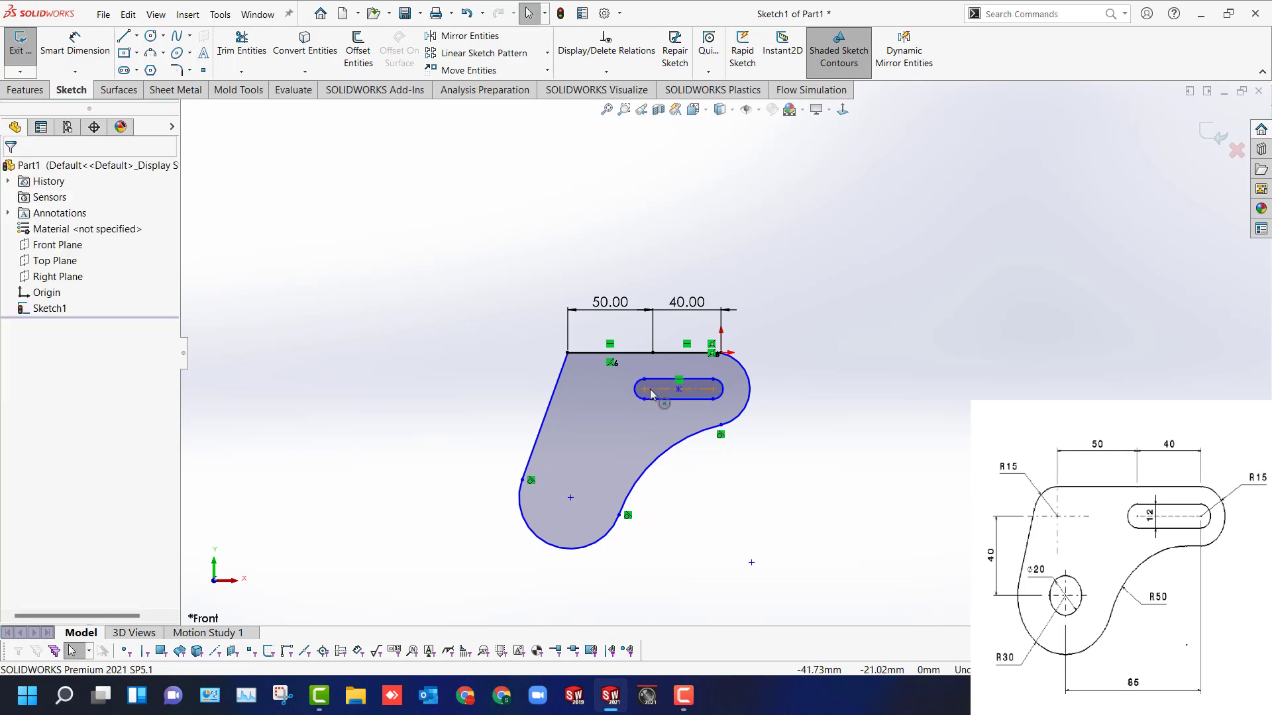
Align the slot's left centre point vertically with the point where the 50 mm and 40 mm lines meet.
click(644, 389)
ctrl+click(653, 354)
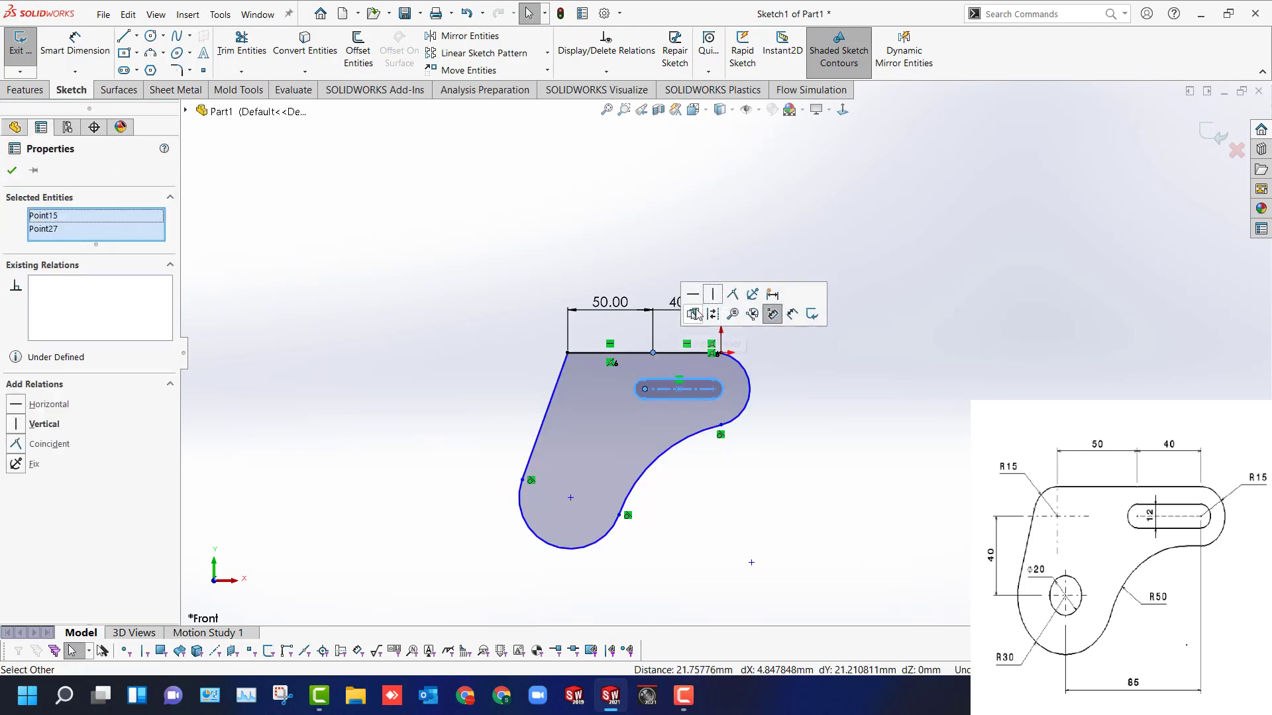
click(715, 300)
click(861, 391)
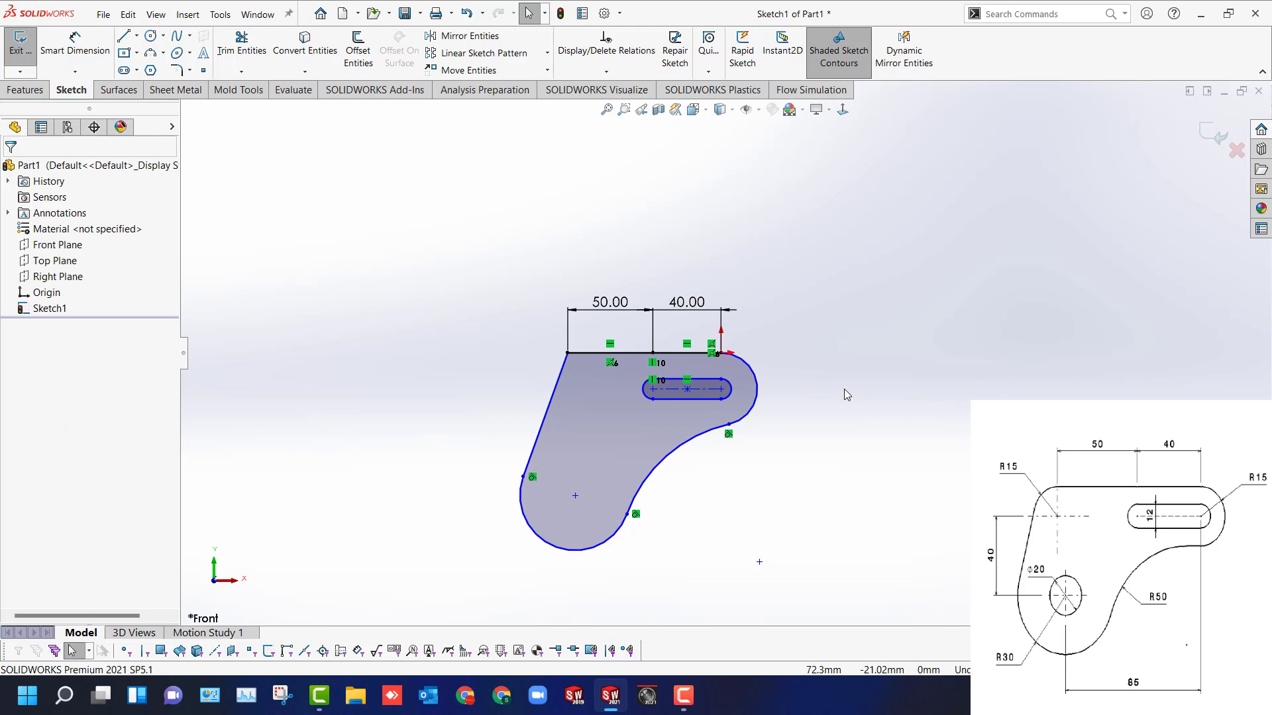
Dimension the outer arc around the slot's right end with a 15 mm radius.
key(d)
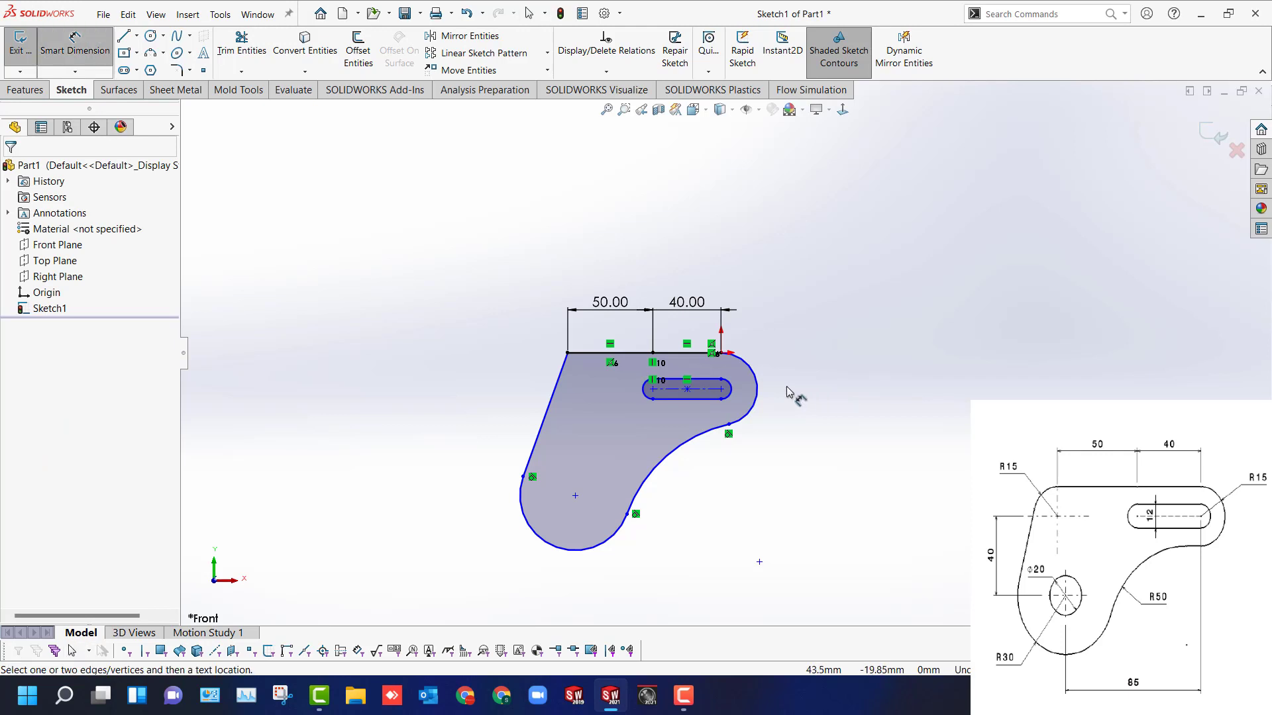
click(757, 382)
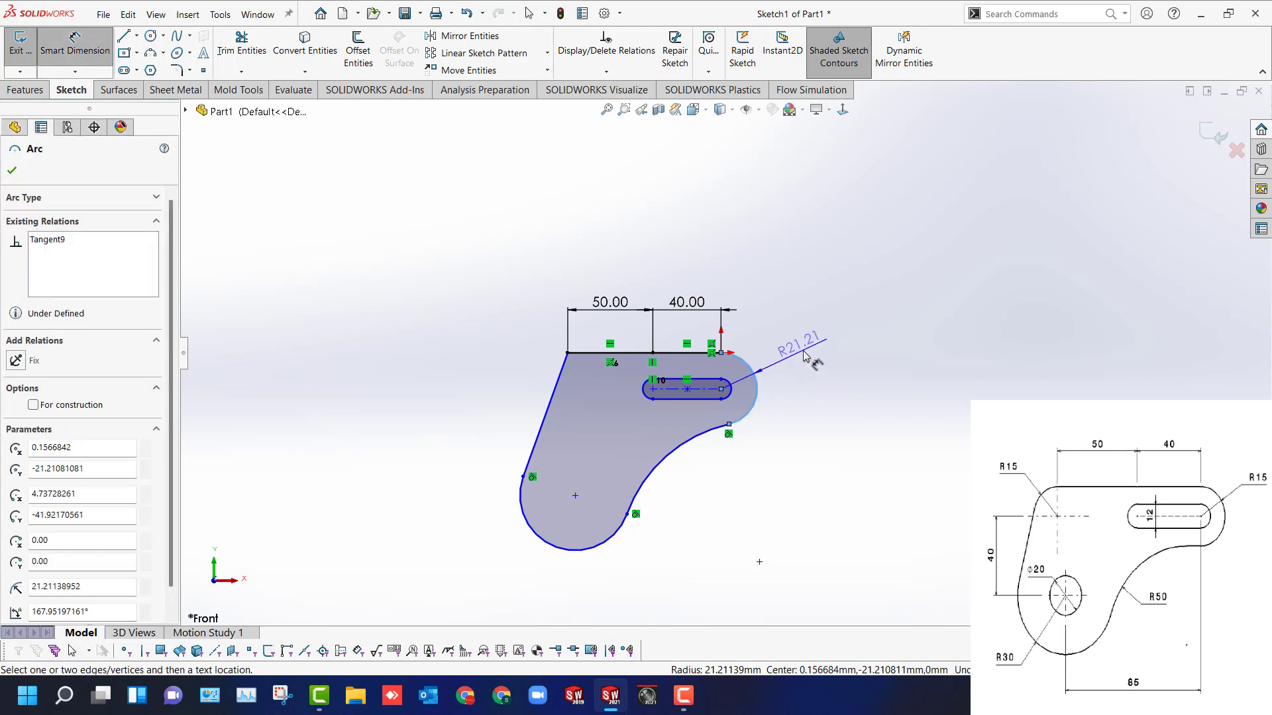
click(804, 356)
text(15)
key(Return)
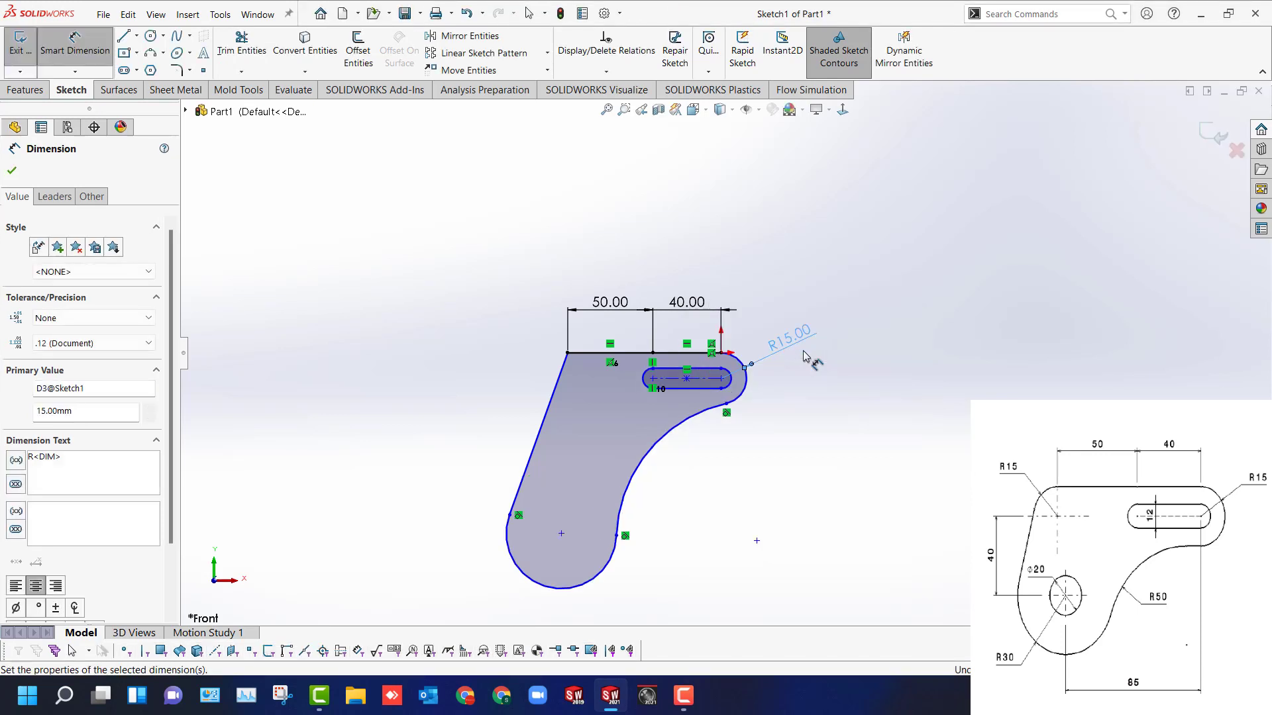
Dimension the concave connecting arc below the slot with a 50 mm radius.
click(650, 453)
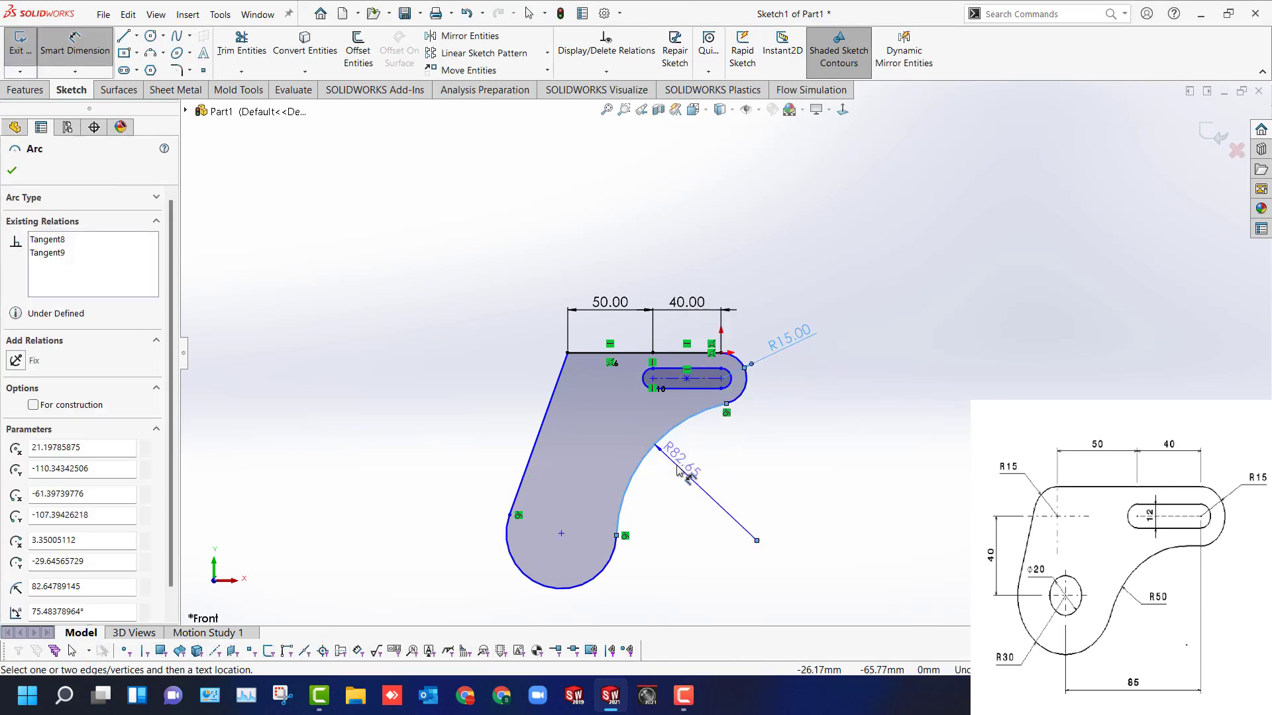
click(677, 469)
text(50)
key(Return)
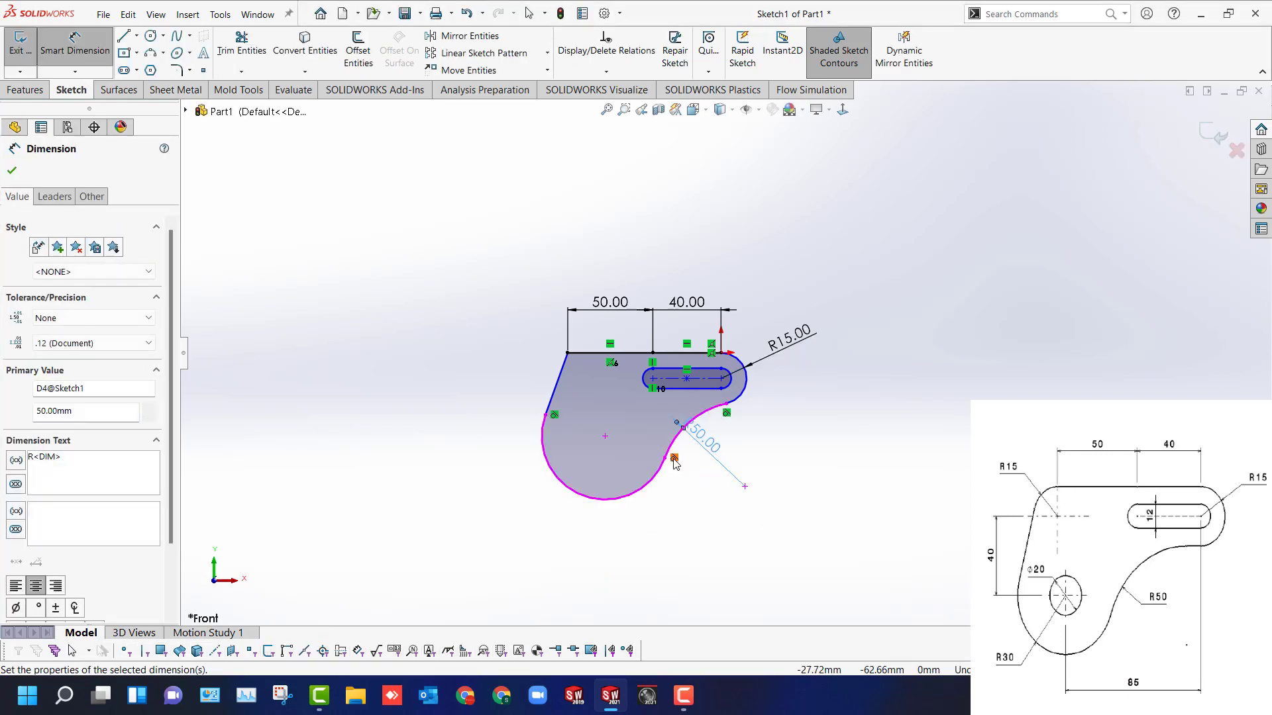
Dimension the slot's width between its two straight edges as 12 mm.
click(684, 389)
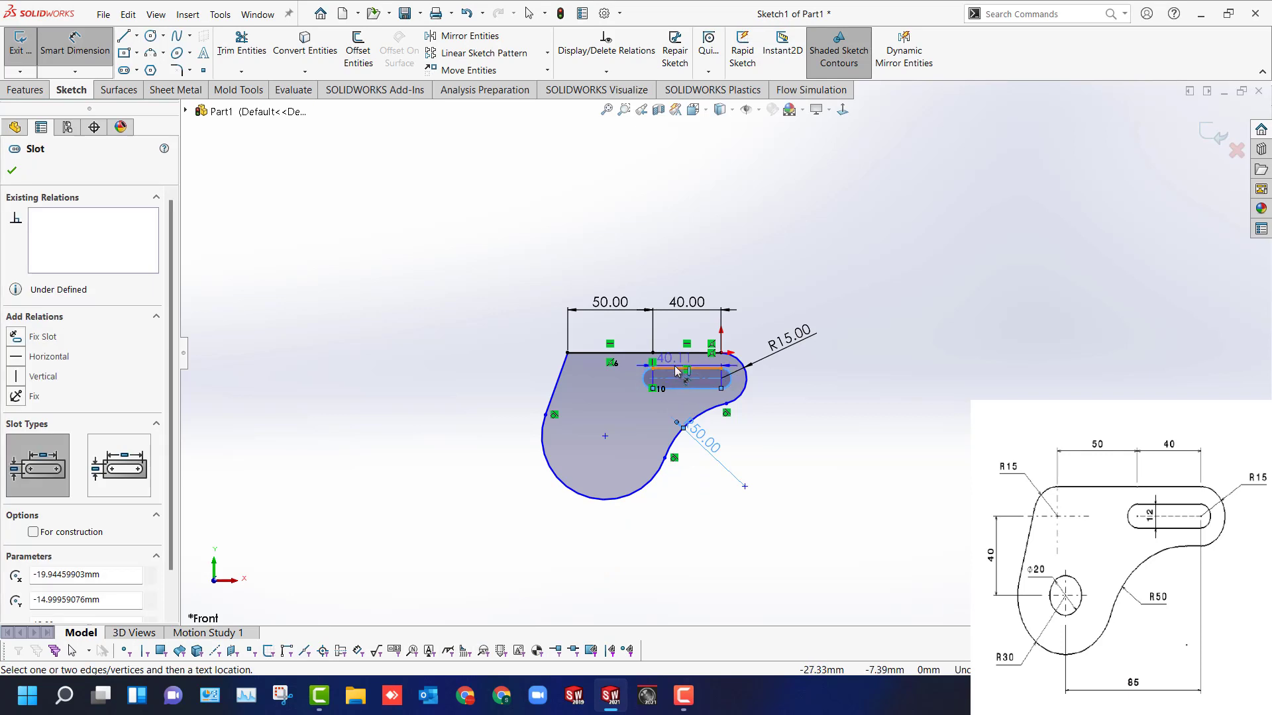
click(679, 368)
click(806, 376)
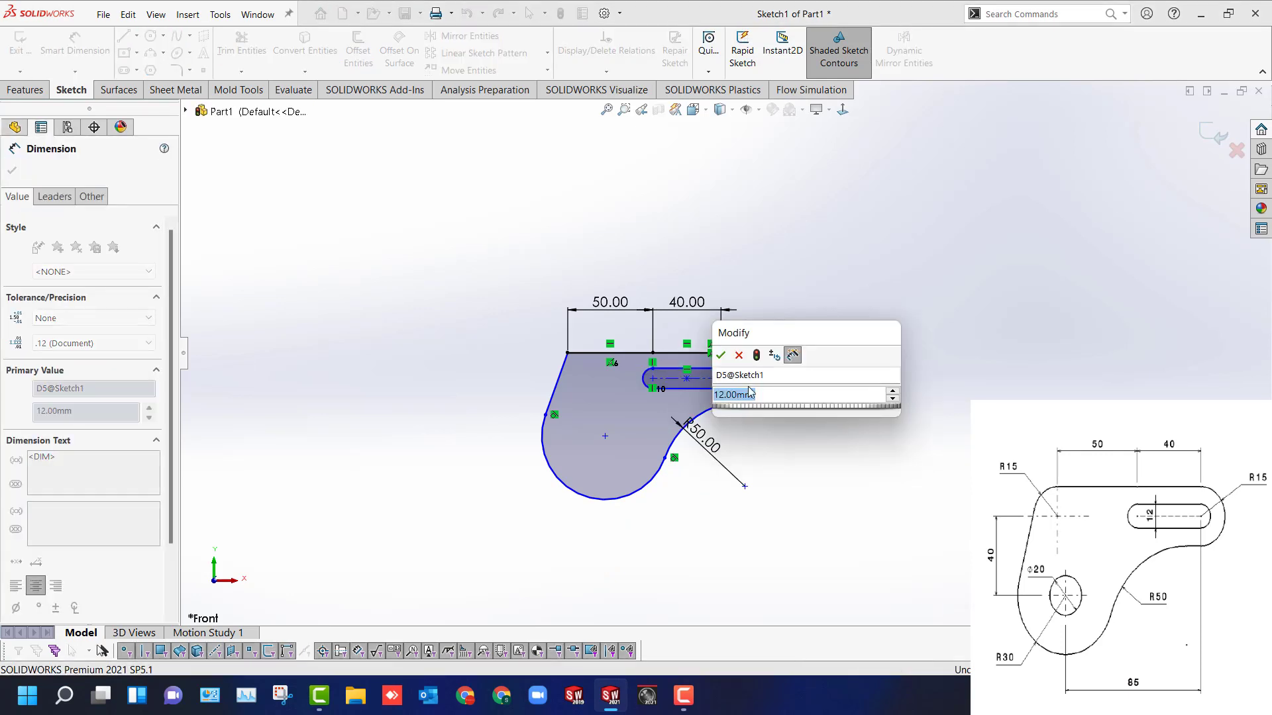
click(721, 355)
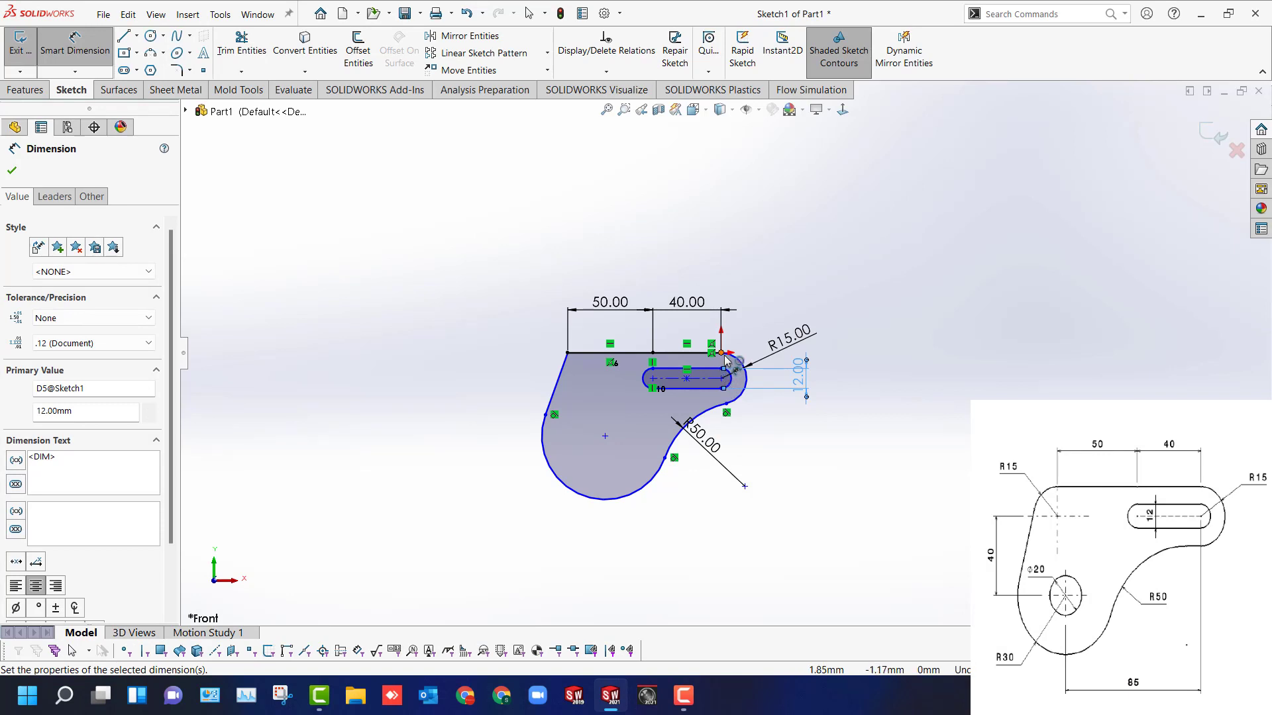
key(Escape)
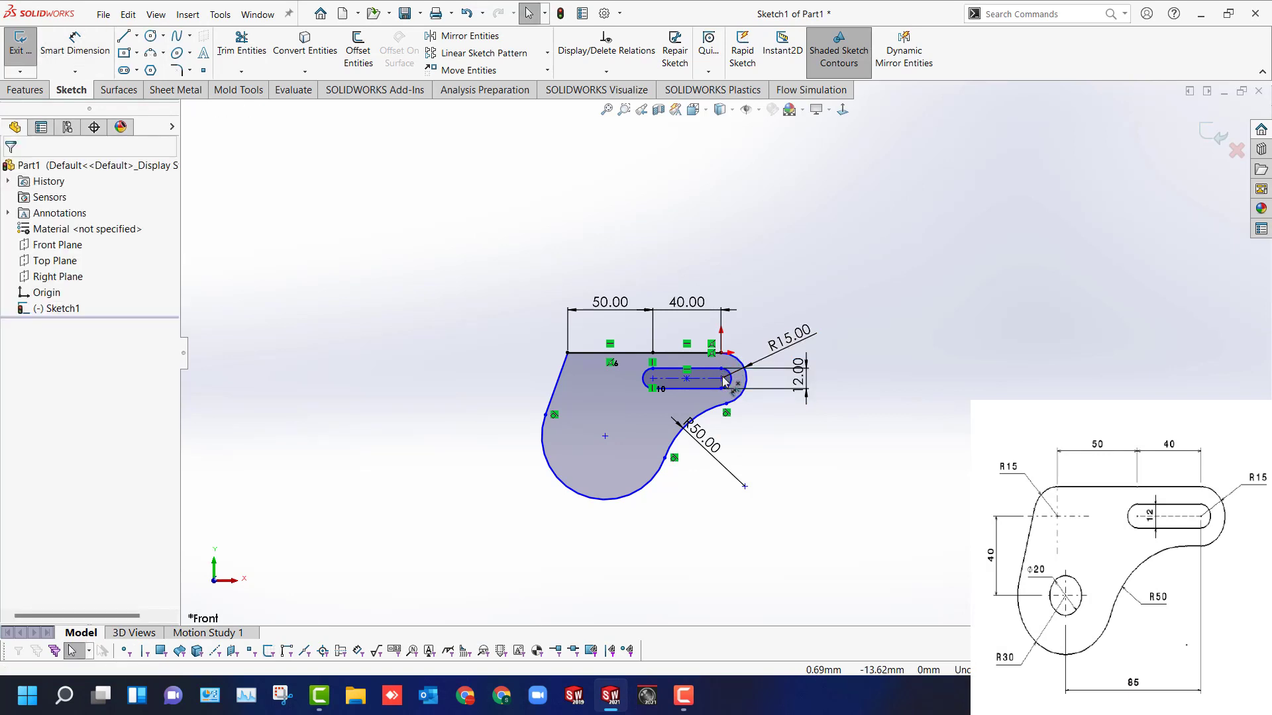
Add a vertical relation between the slot's right centre point and the origin.
click(722, 379)
ctrl+click(722, 355)
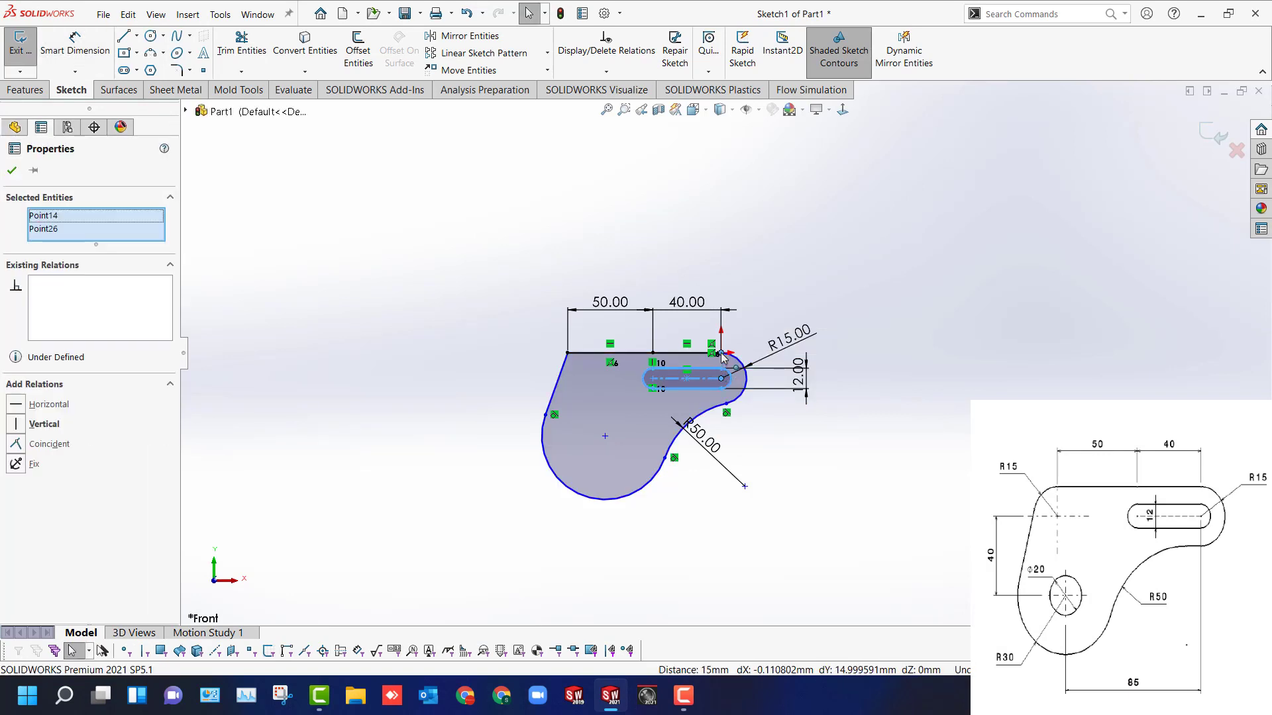
click(780, 296)
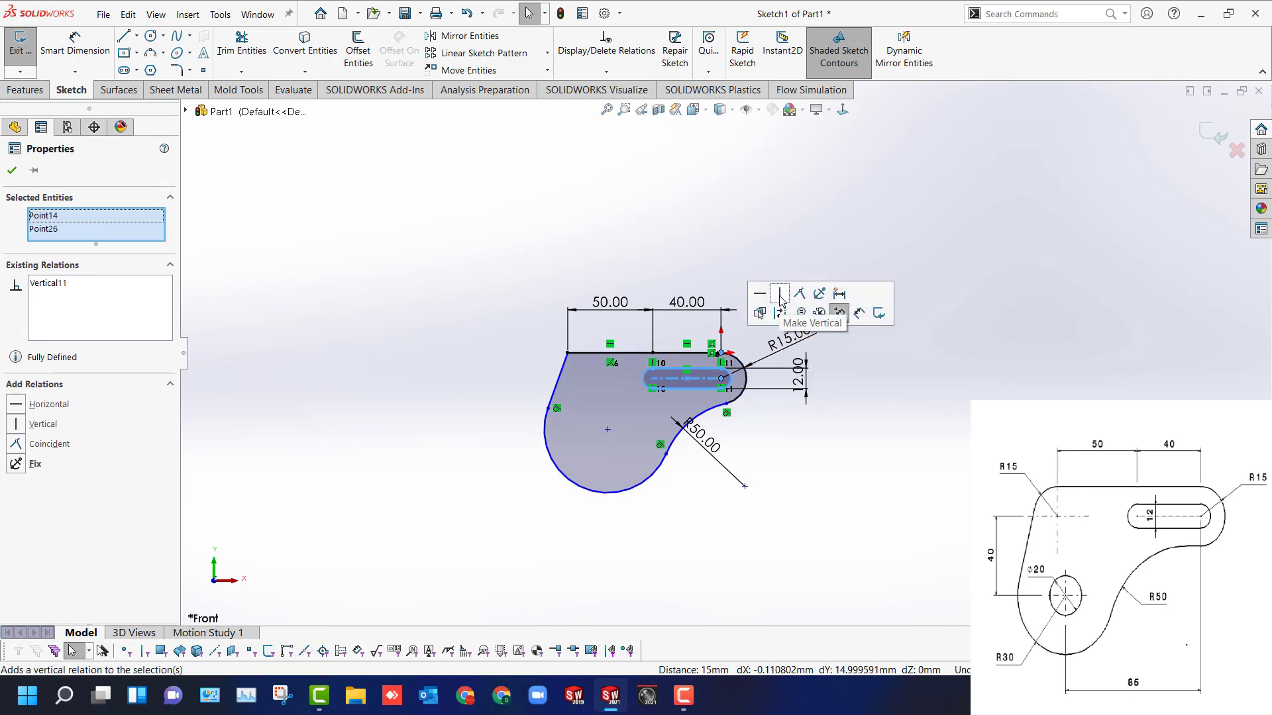
click(868, 465)
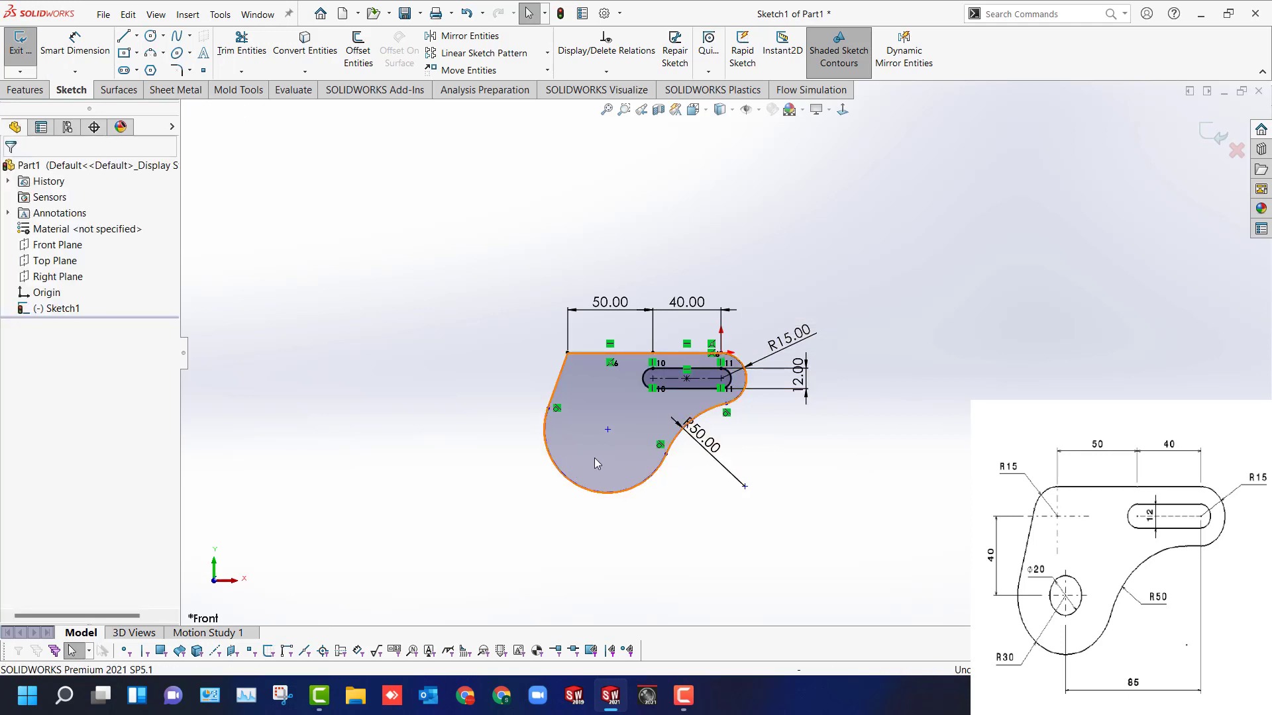
Move the large lower arc's centre down and to the left, and sketch a 20 mm diameter circle on that centre.
drag(608, 431, 584, 471)
click(456, 505)
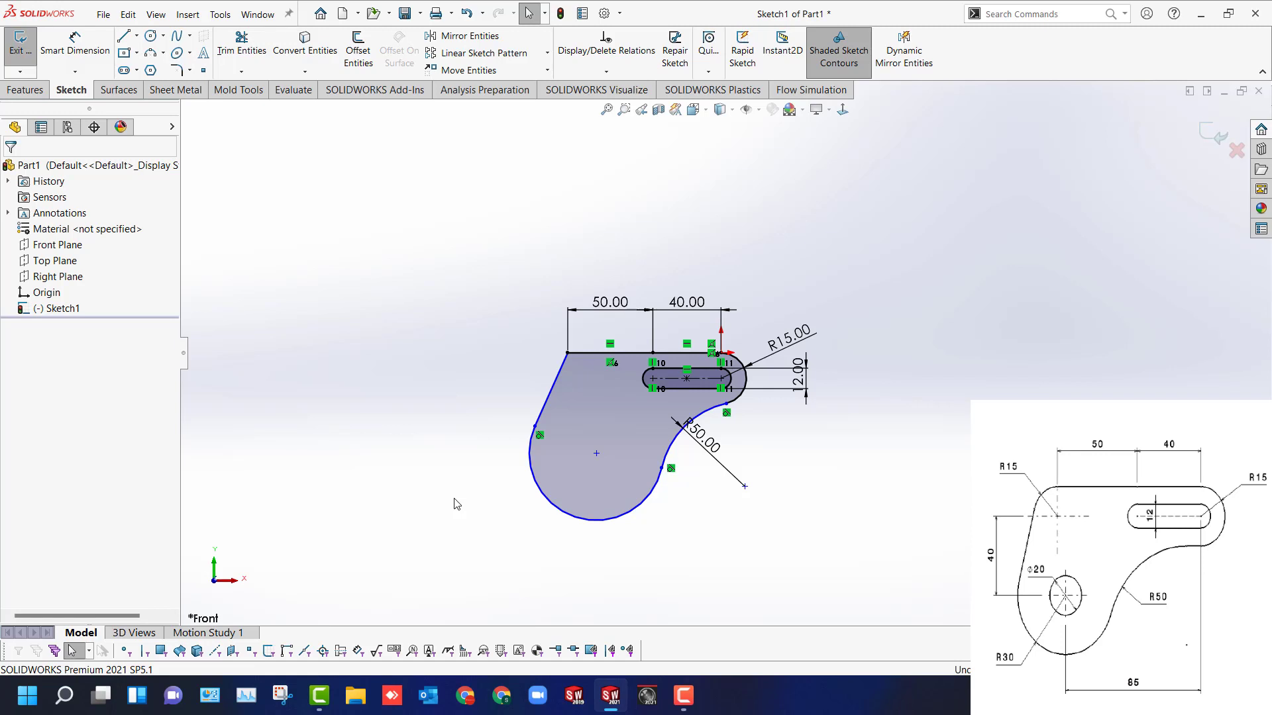
key(c)
click(596, 453)
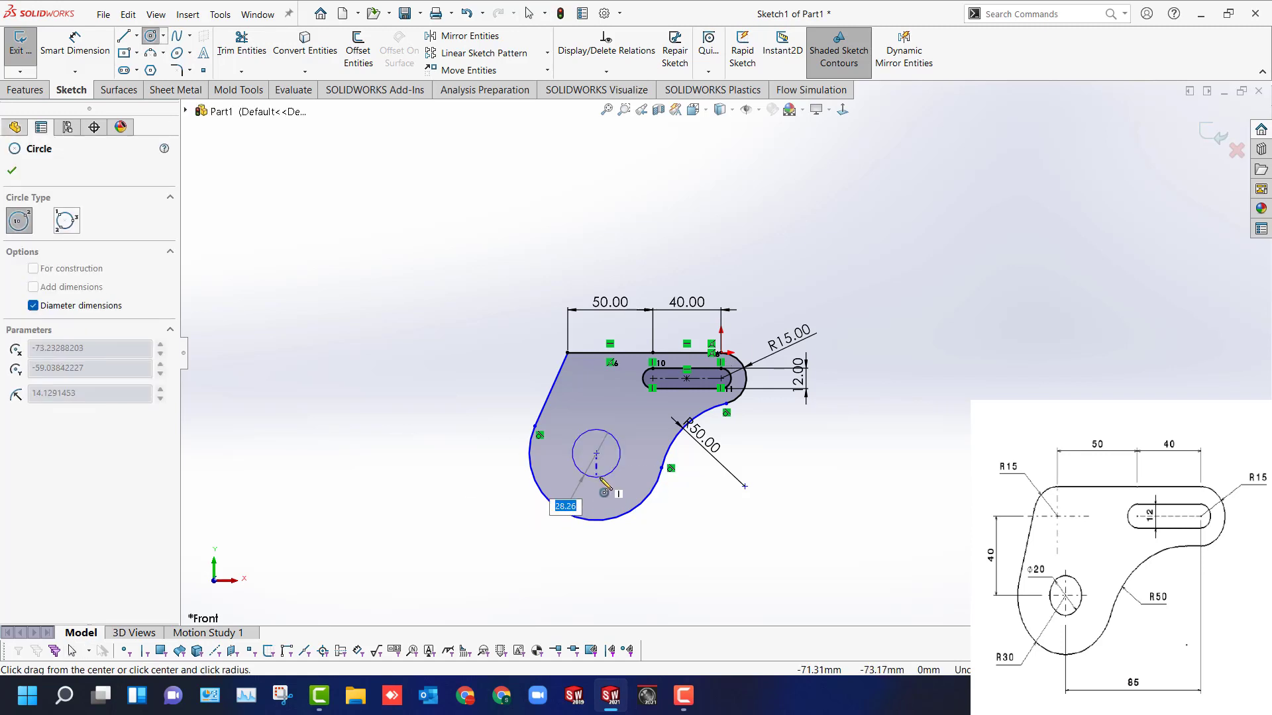
text(20)
key(Return)
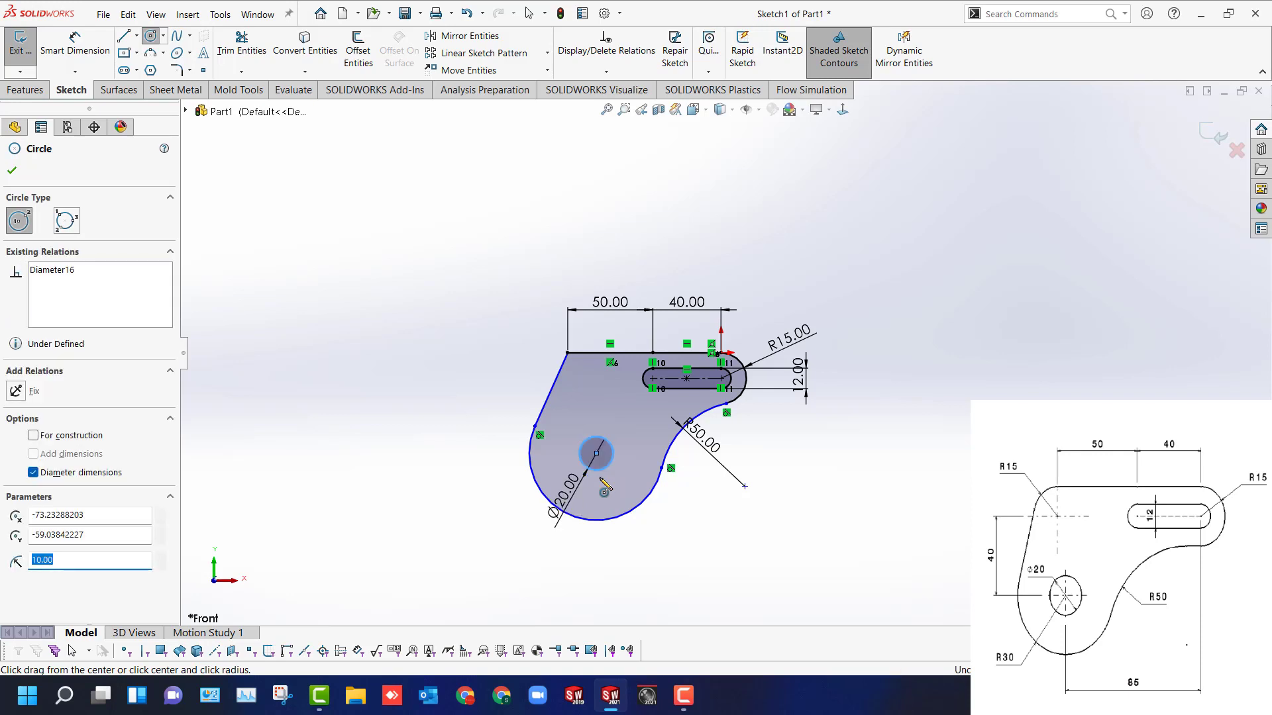
key(Escape)
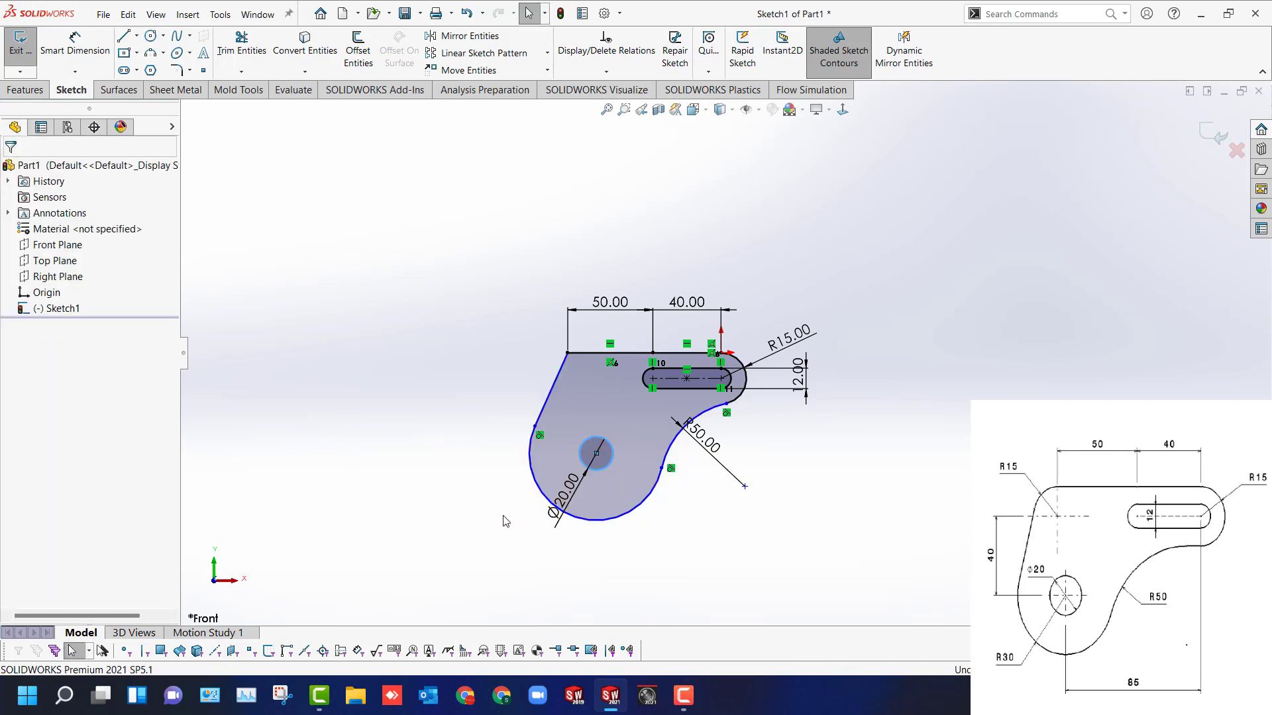
Dimension the large lower arc around the hole with a 30 mm radius.
key(d)
click(538, 486)
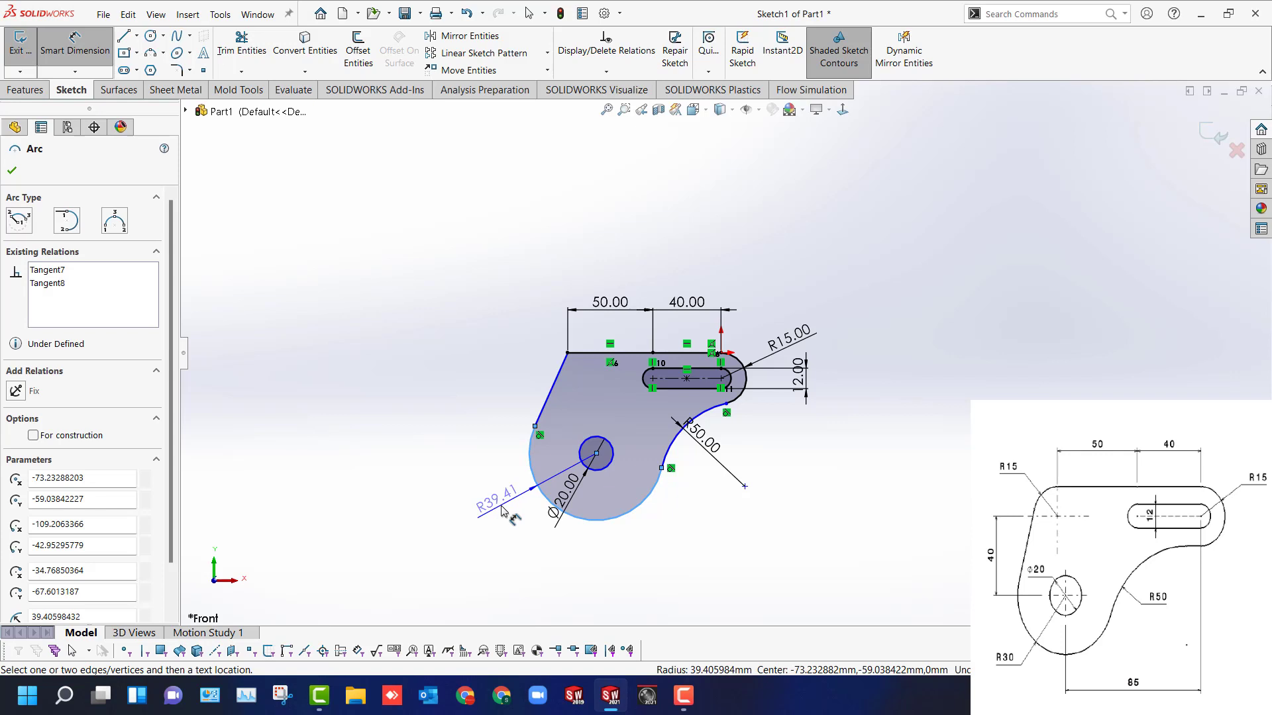
click(501, 510)
text(30)
key(Return)
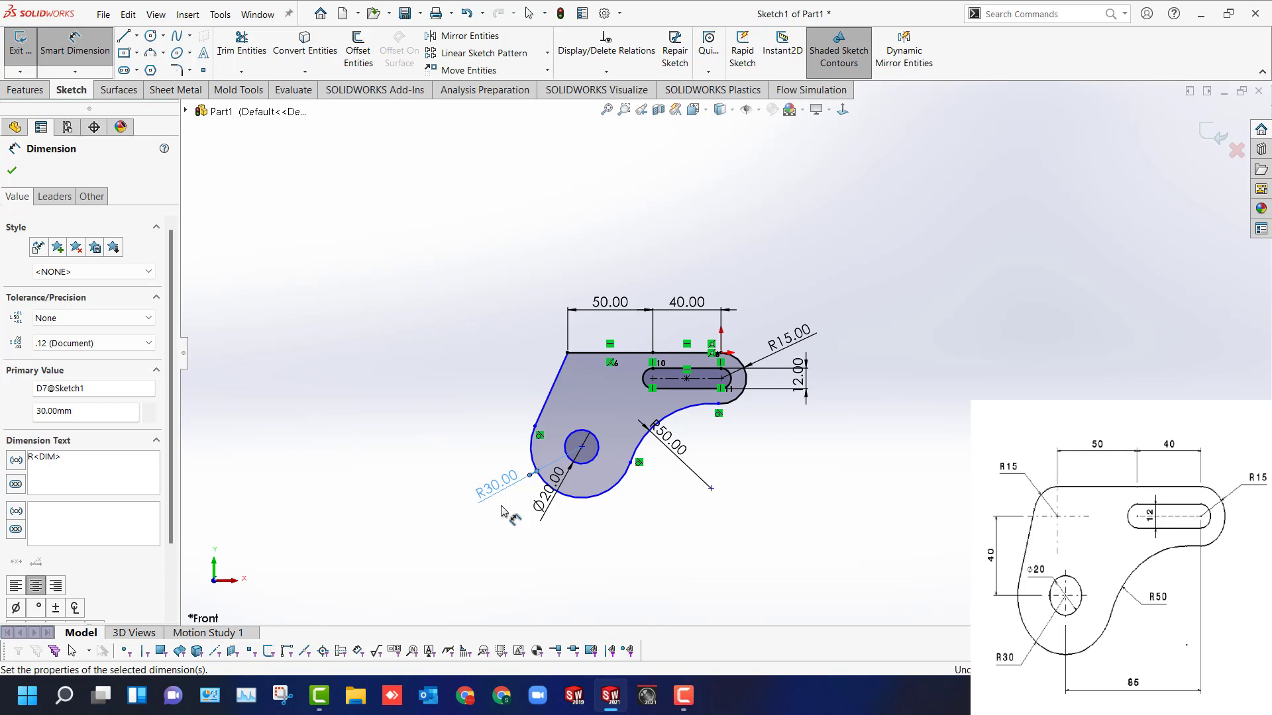
key(Escape)
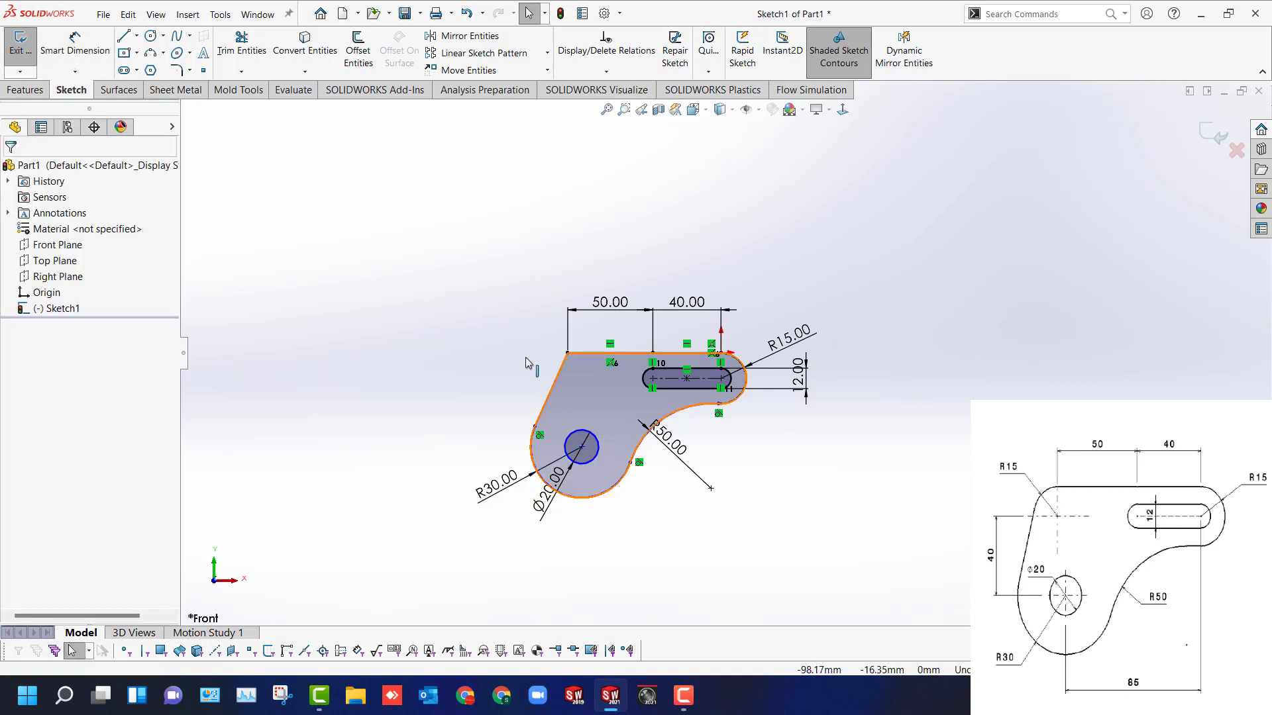
Round the profile's upper-left corner with a 15 mm sketch fillet.
click(180, 69)
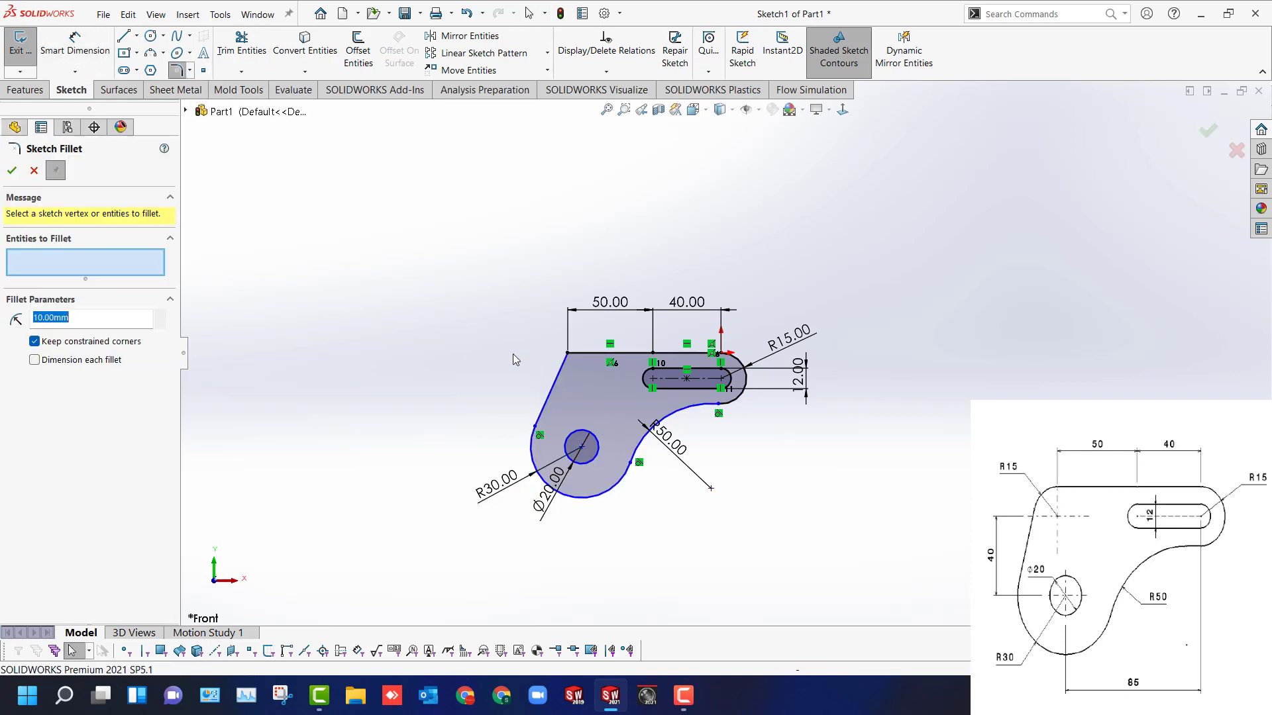
click(567, 355)
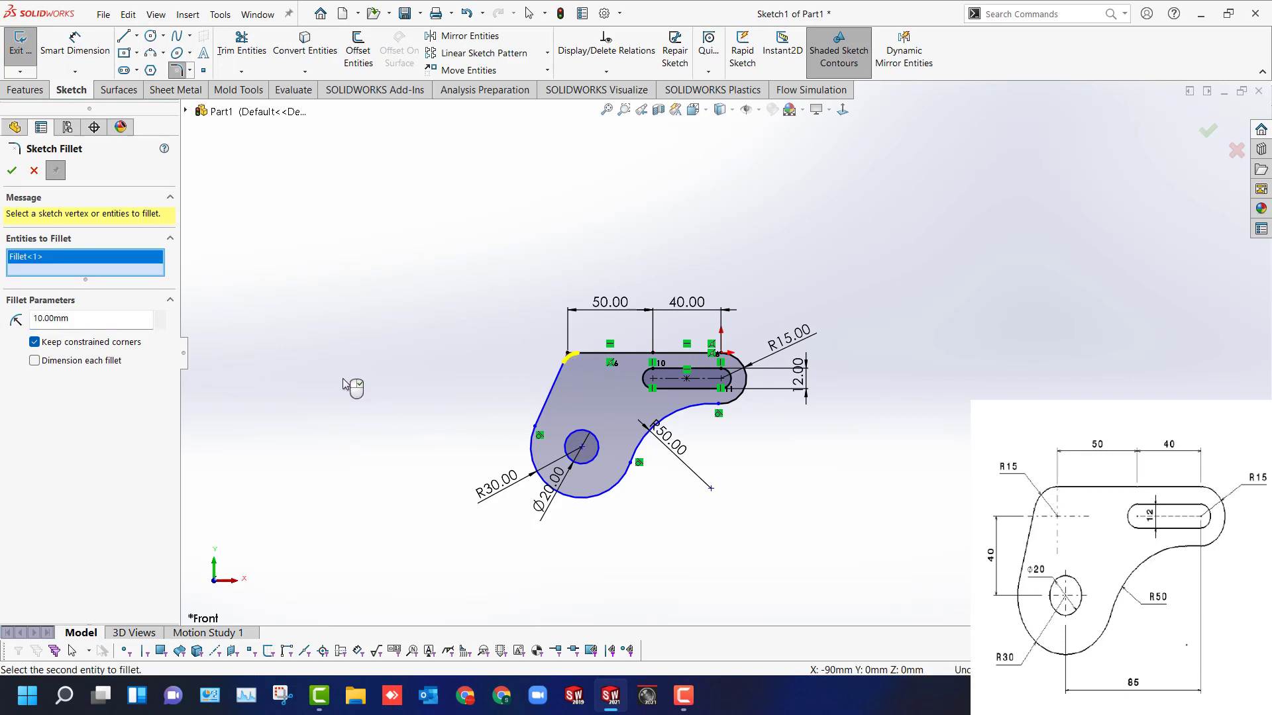
drag(17, 323, 2, 324)
click(11, 171)
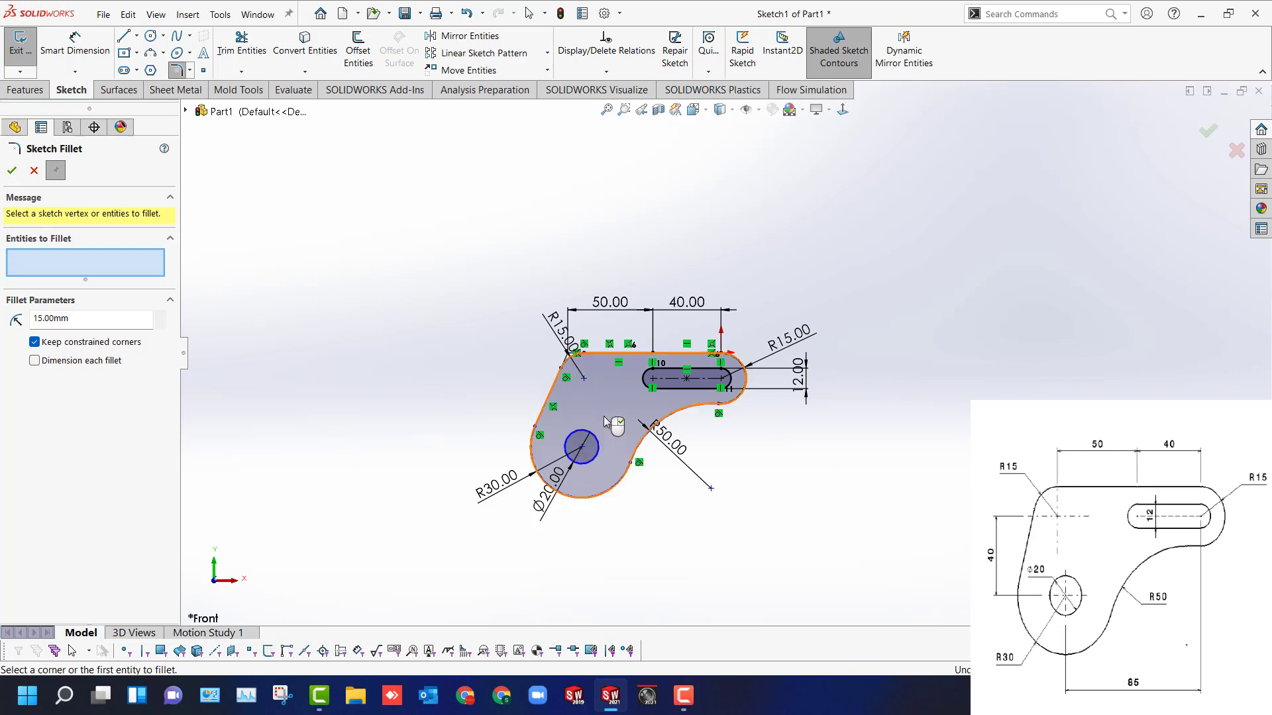
key(Escape)
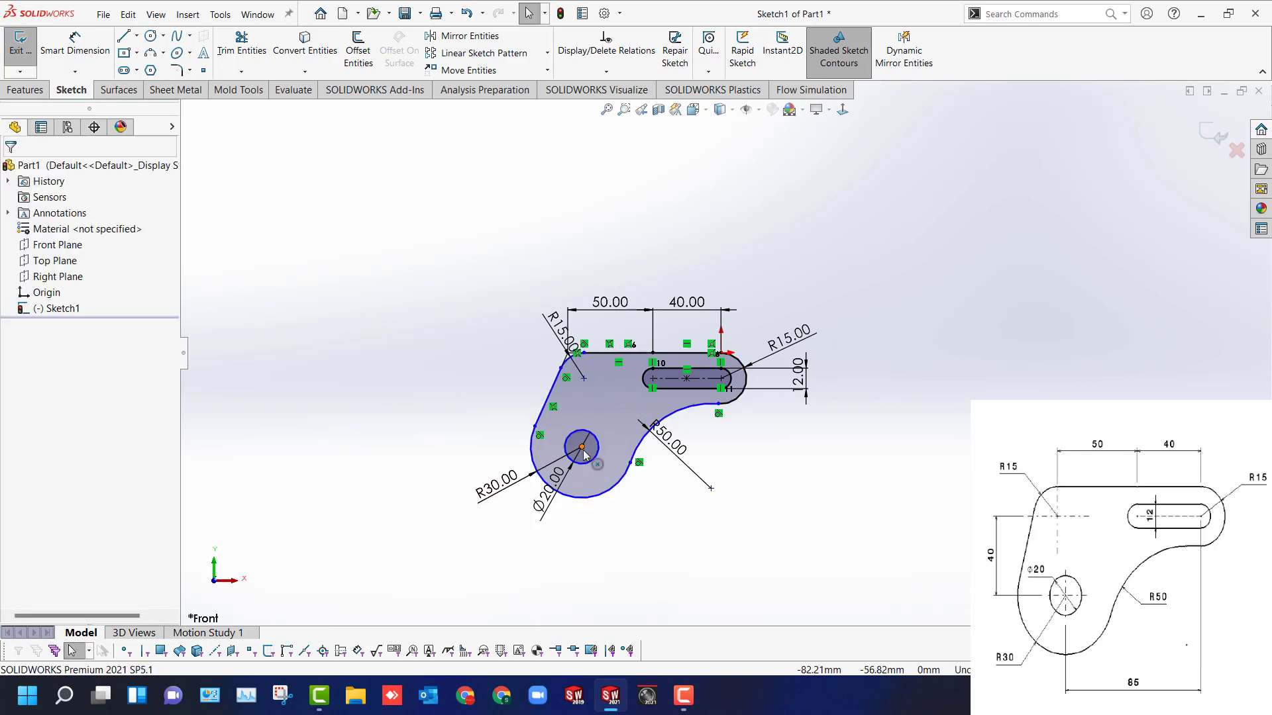
Add a vertical relation between the 20 mm hole's centre and the corner fillet's centre point.
click(584, 378)
ctrl+click(584, 378)
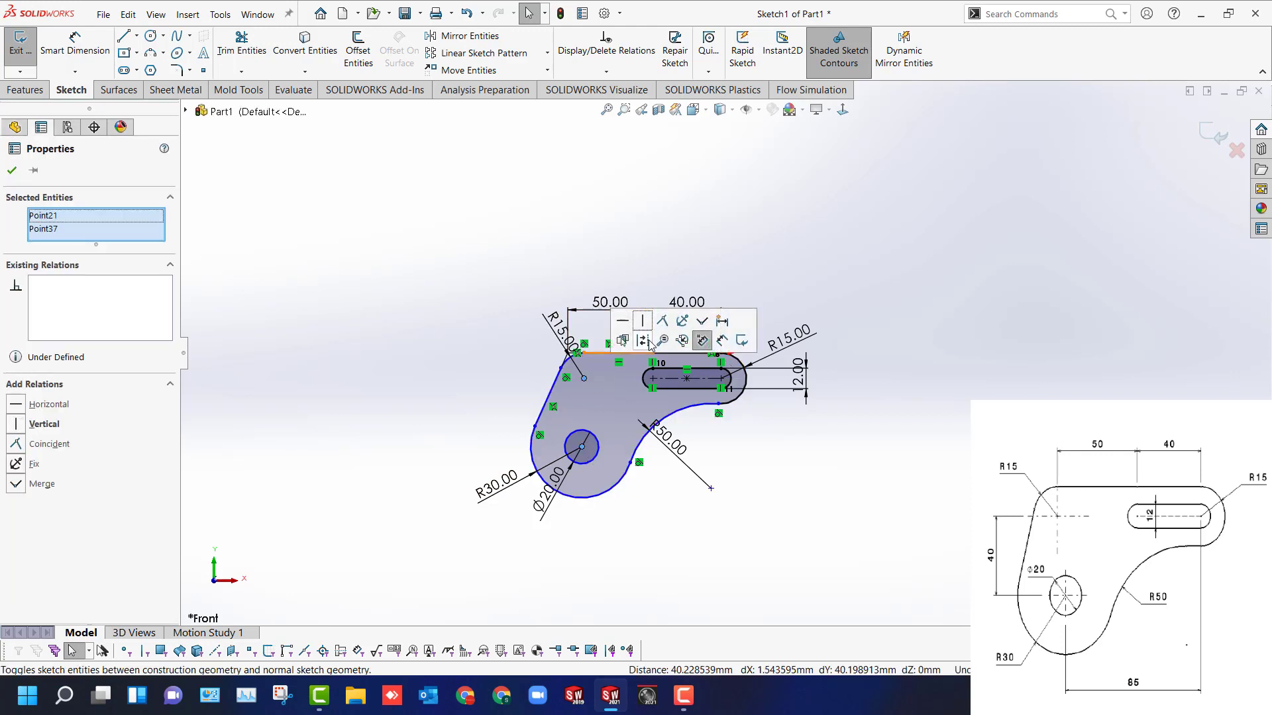
click(646, 321)
click(387, 383)
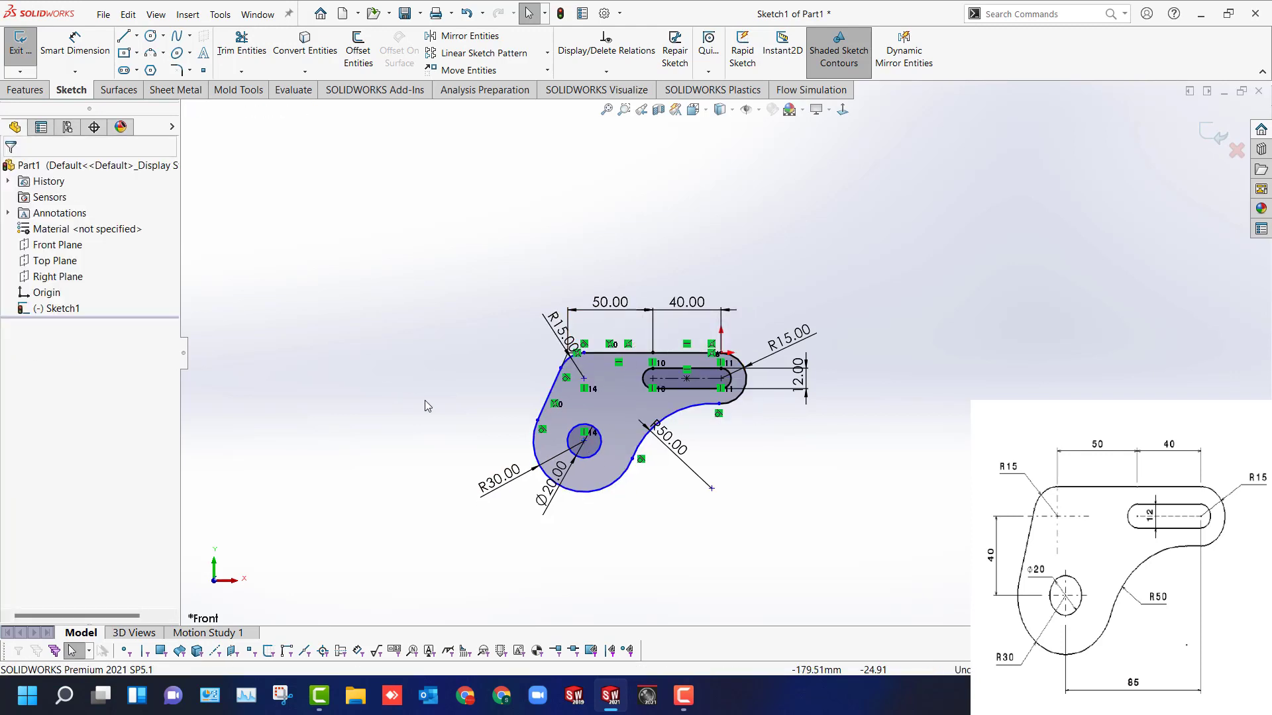
Dimension the vertical distance between the hole's centre and the corner fillet's centre as 40 mm.
key(d)
click(583, 441)
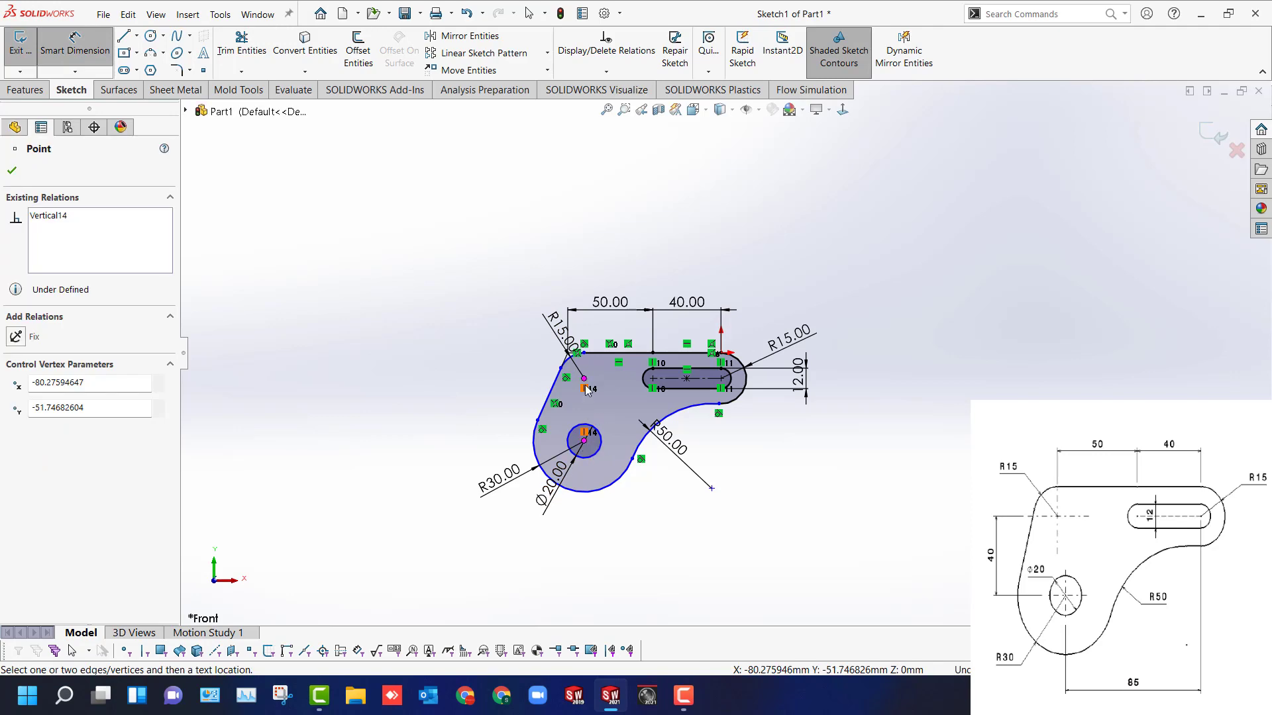
click(583, 378)
click(438, 433)
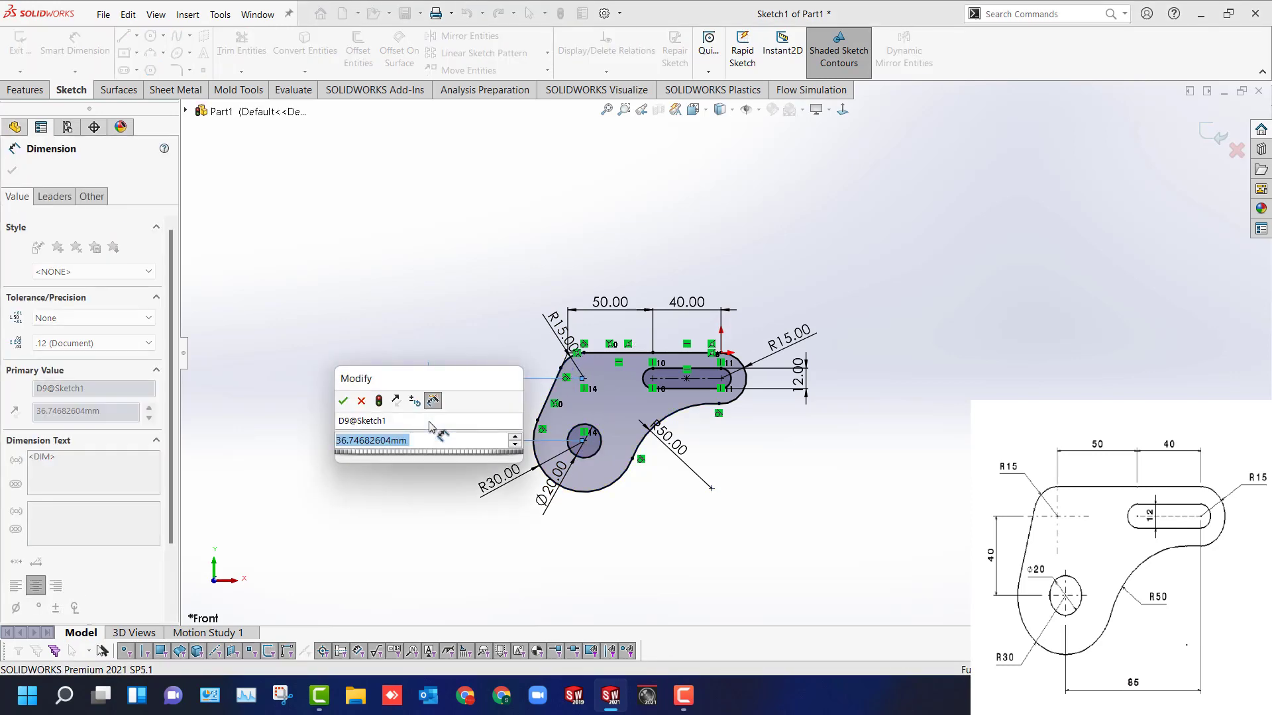
text(40)
key(Return)
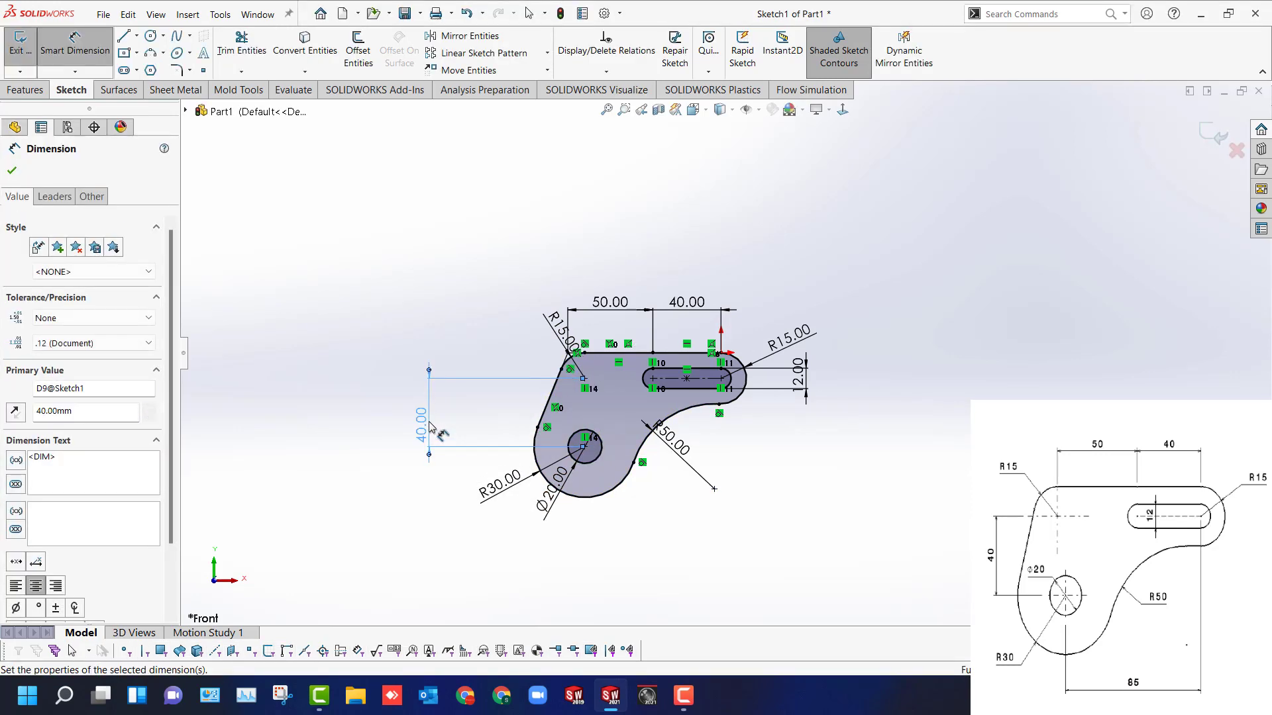
key(Escape)
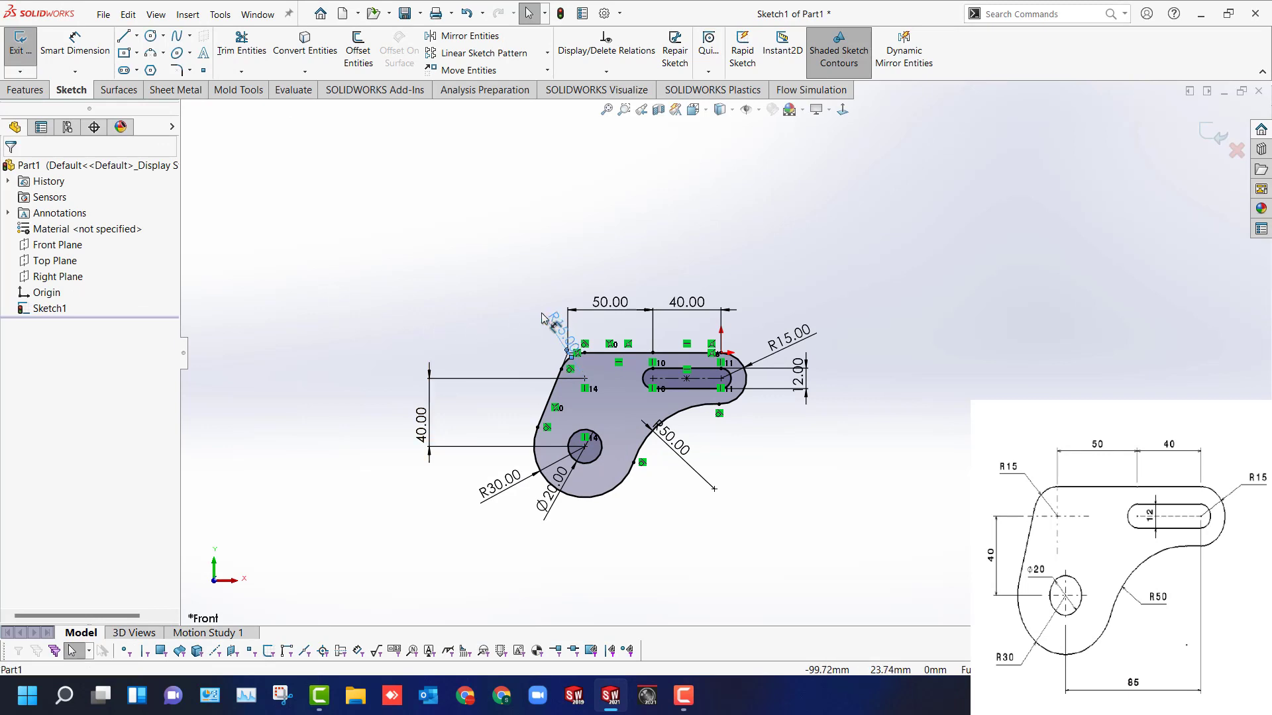
Move the corner fillet's radius dimension farther out to the upper left, clear of the profile.
drag(542, 318, 467, 308)
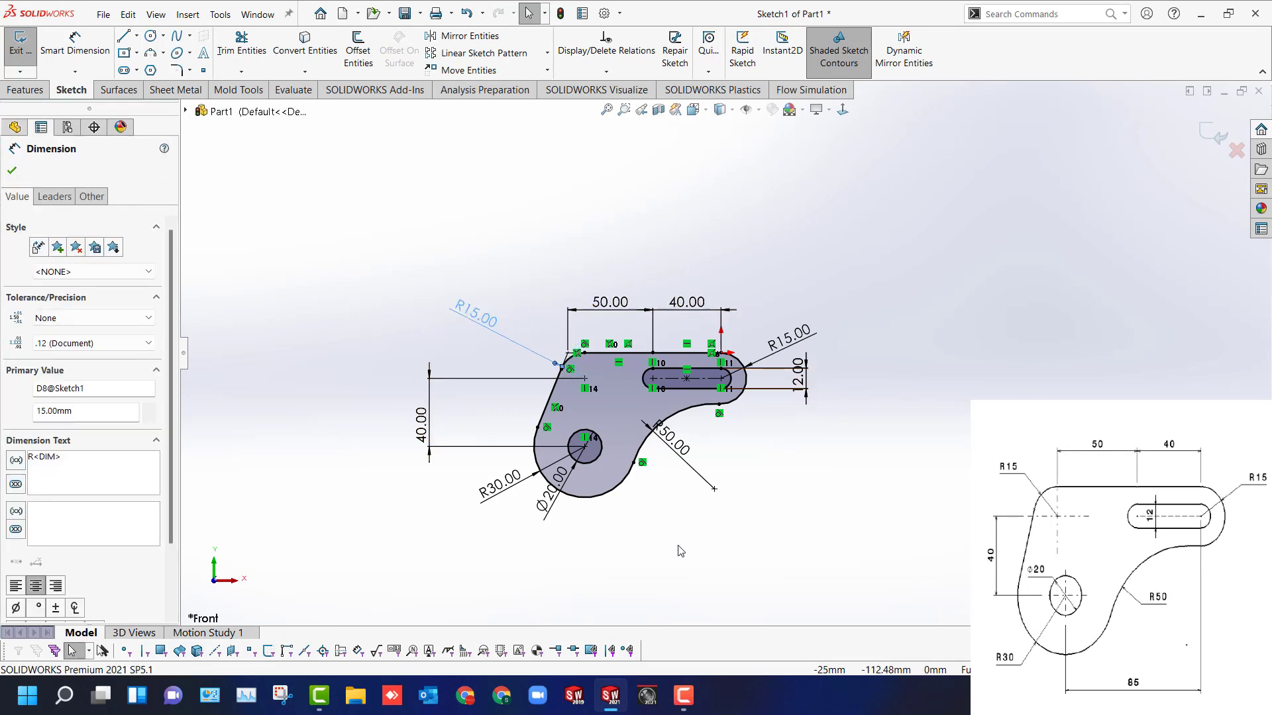
key(Escape)
scroll(617, 529, down, 2)
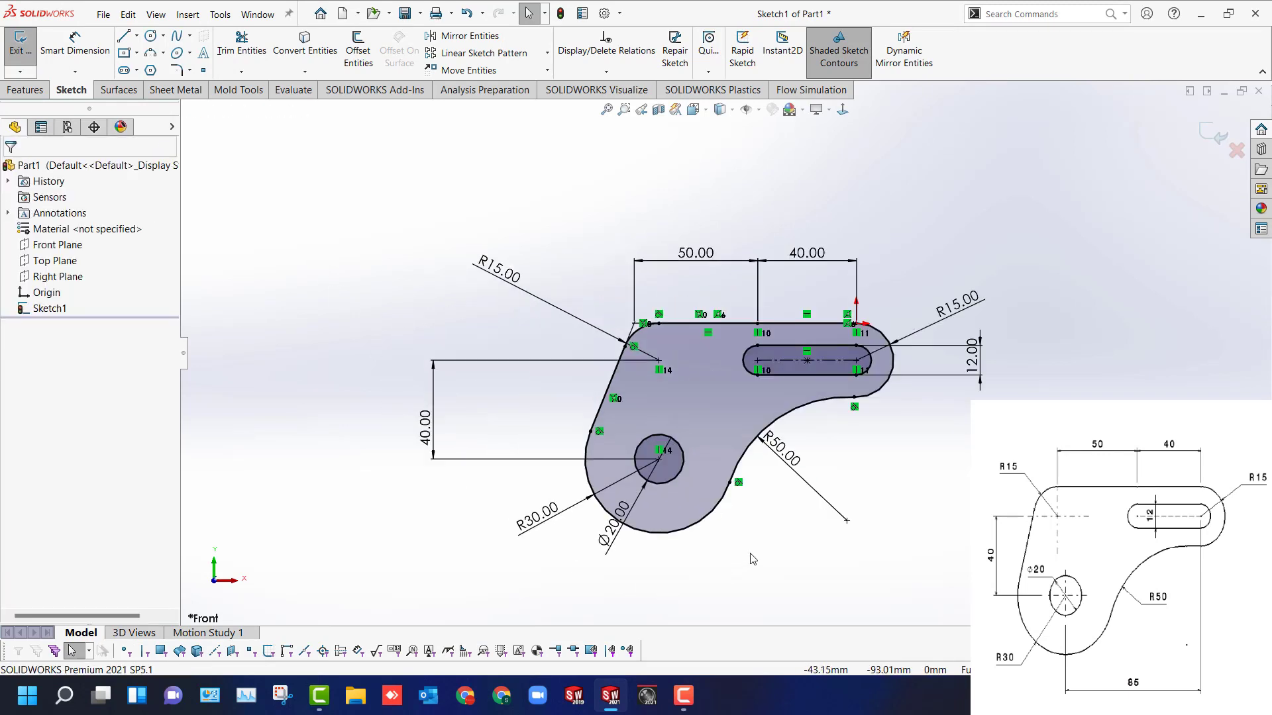
scroll(753, 560, down, 1)
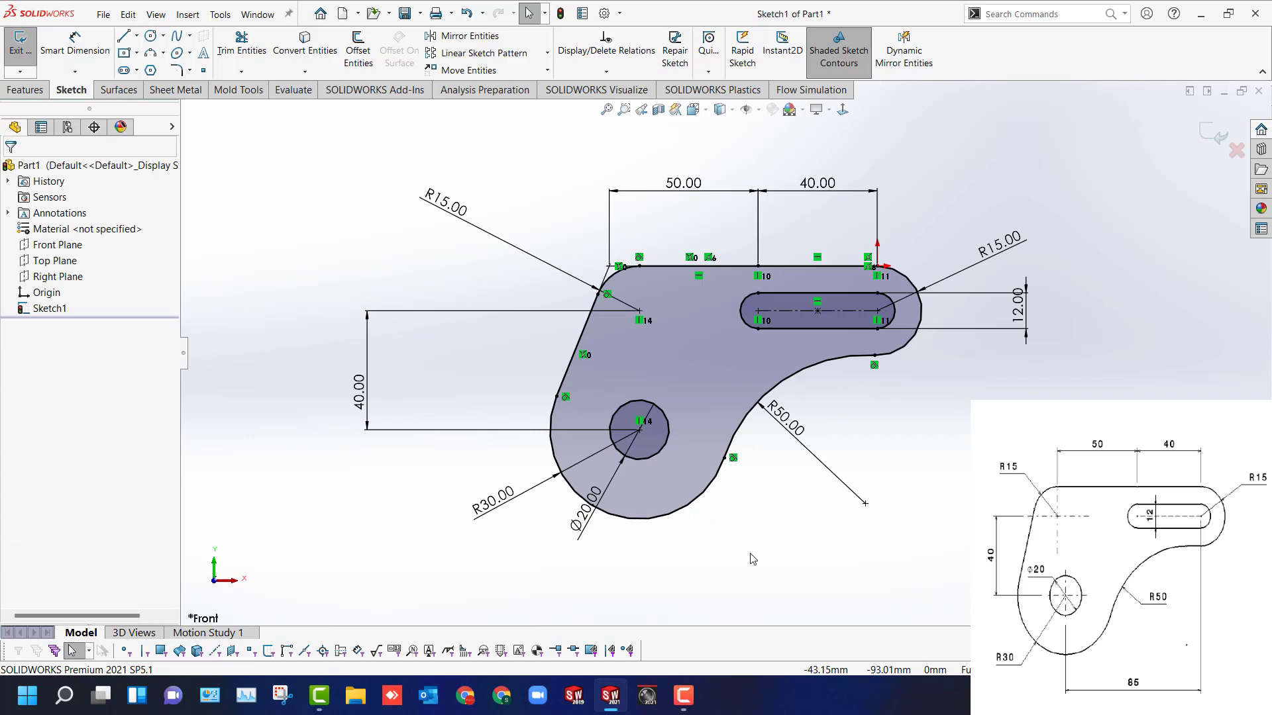
Delete all geometry and dimensions of the finished bracket from the sketch.
scroll(718, 348, up, 2)
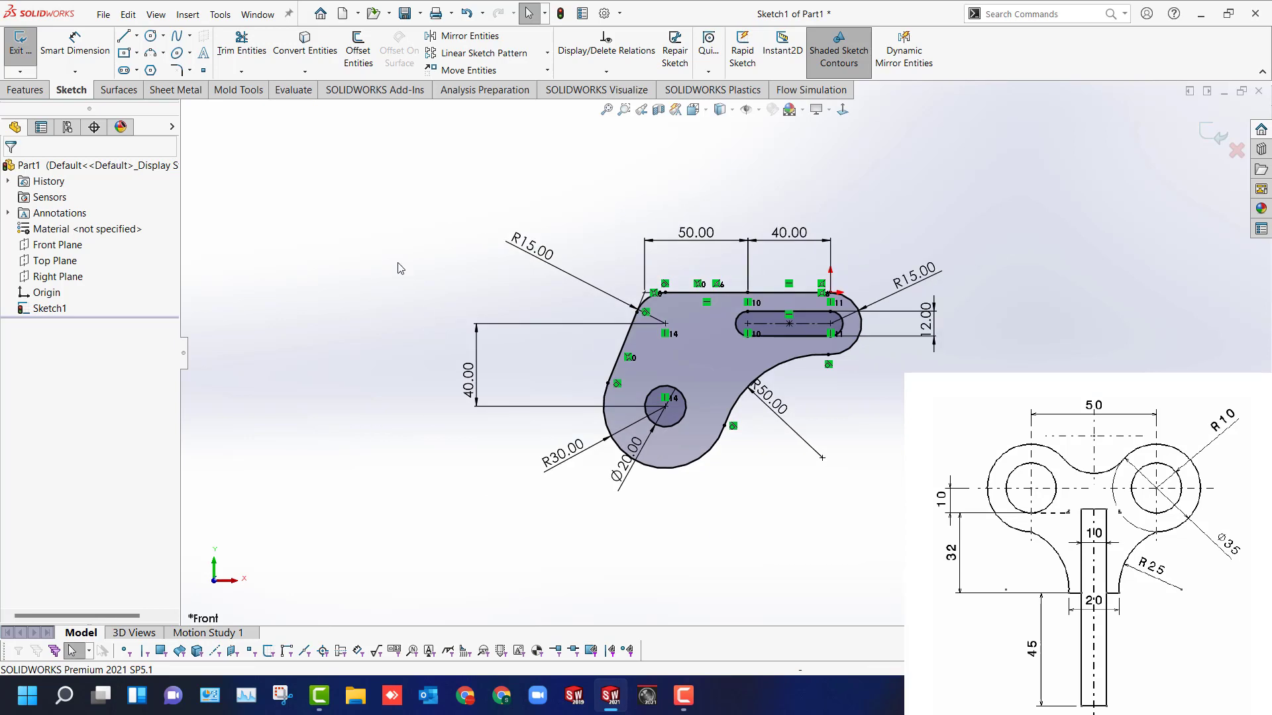
drag(347, 165, 1167, 565)
key(Delete)
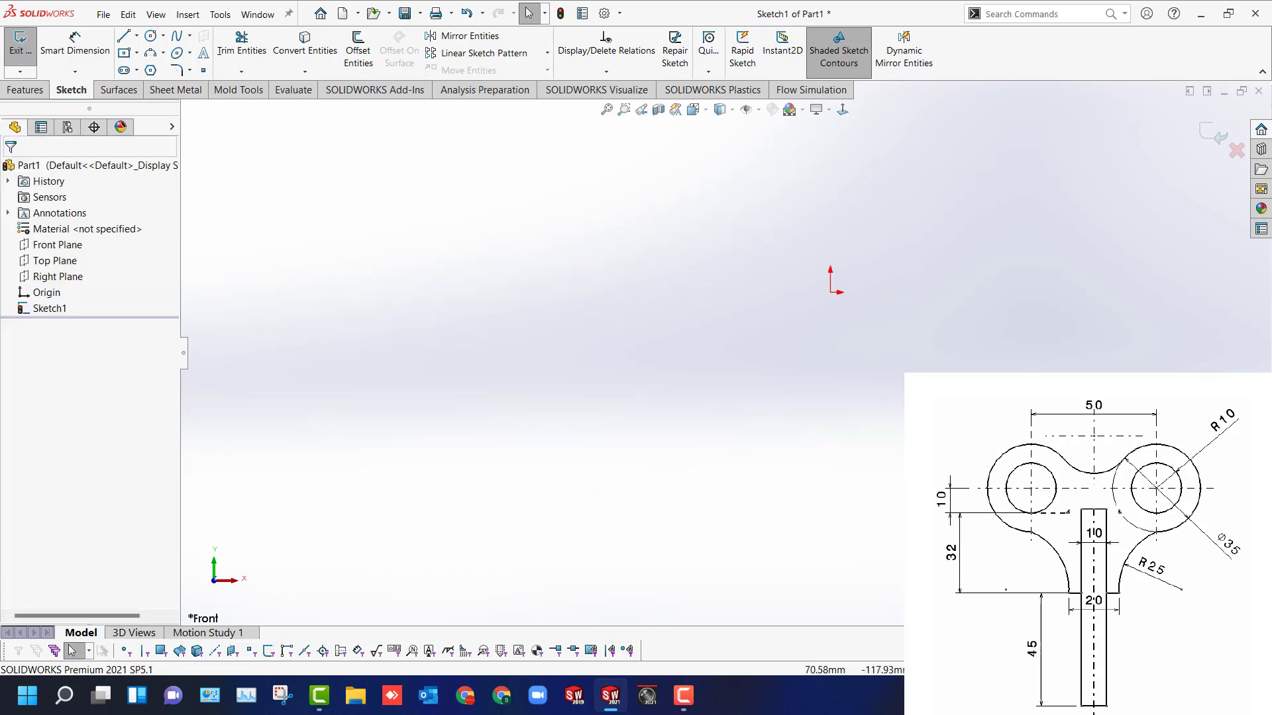
Sketch a vertical line about 112 mm long straight down from the origin.
key(l)
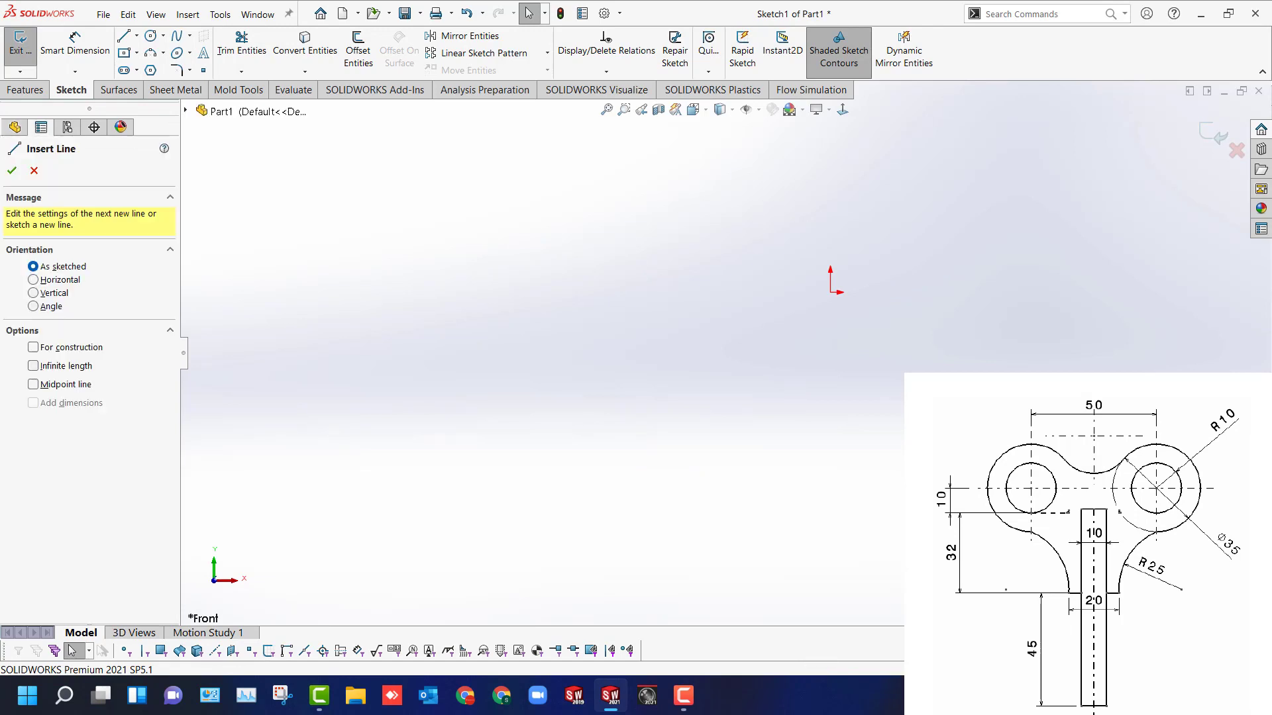
click(830, 292)
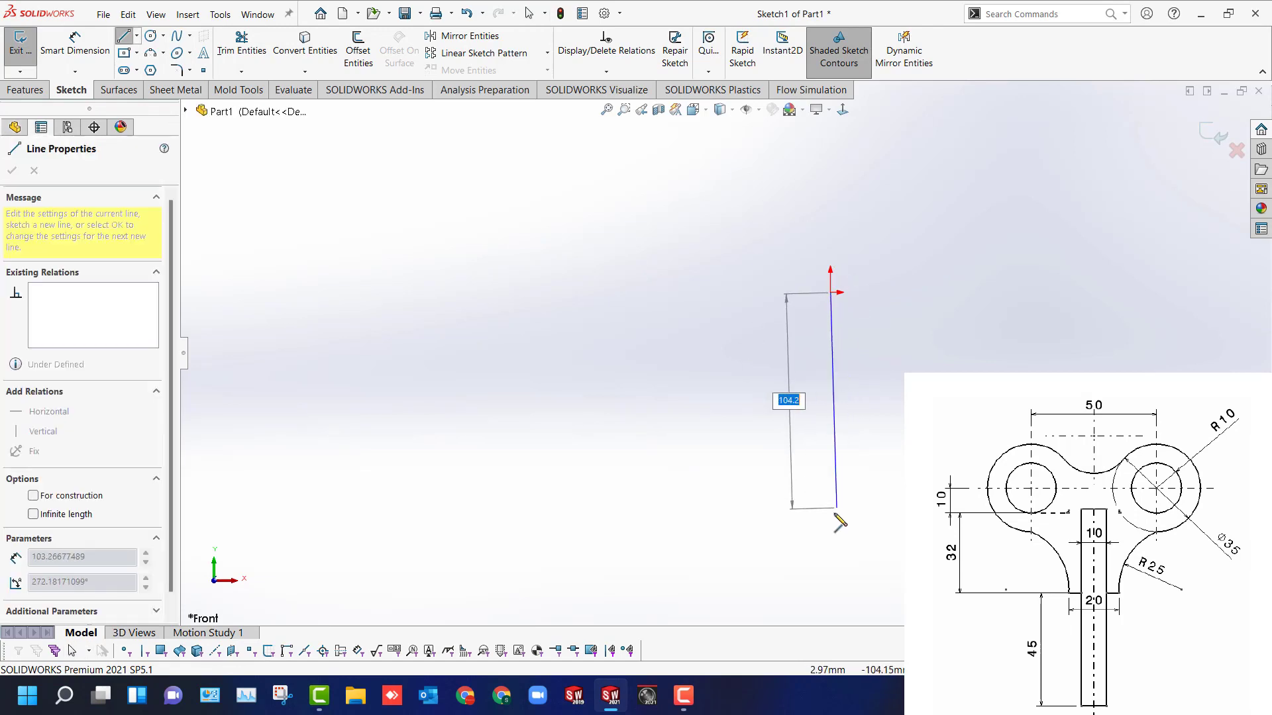
click(830, 523)
key(Escape)
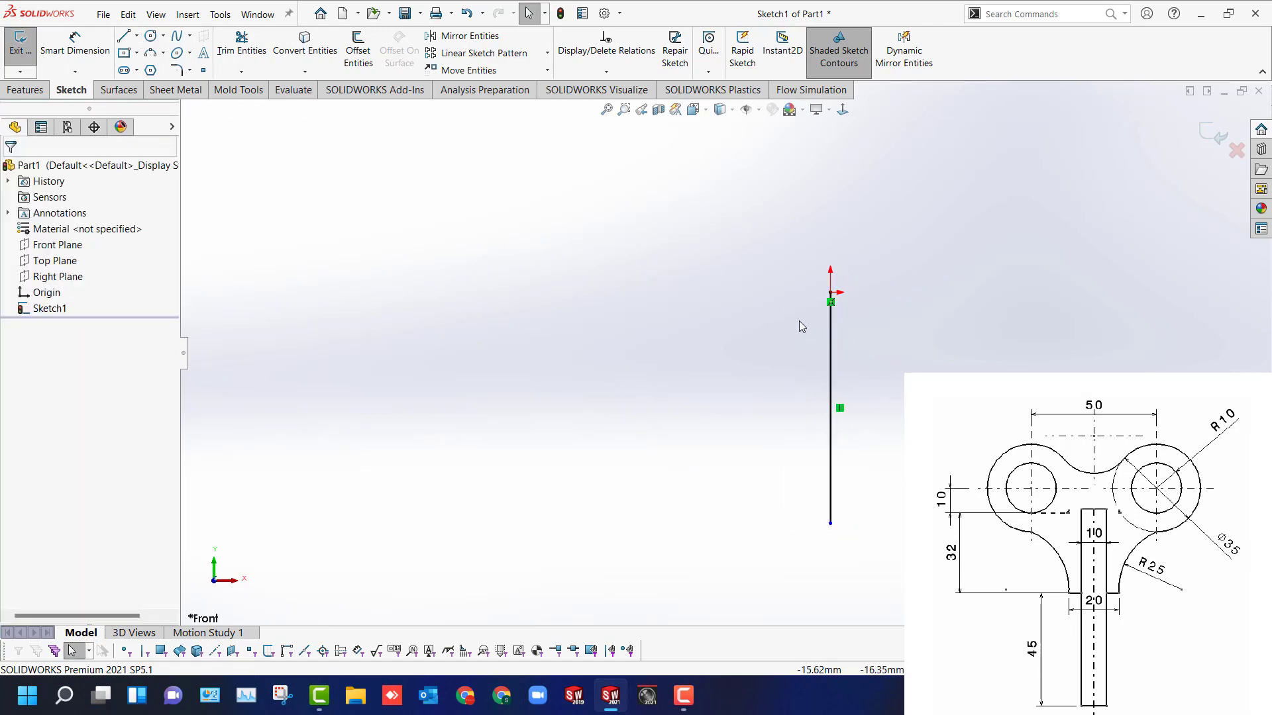
Turn on Dynamic Mirror with the vertical line as the symmetry axis.
click(888, 69)
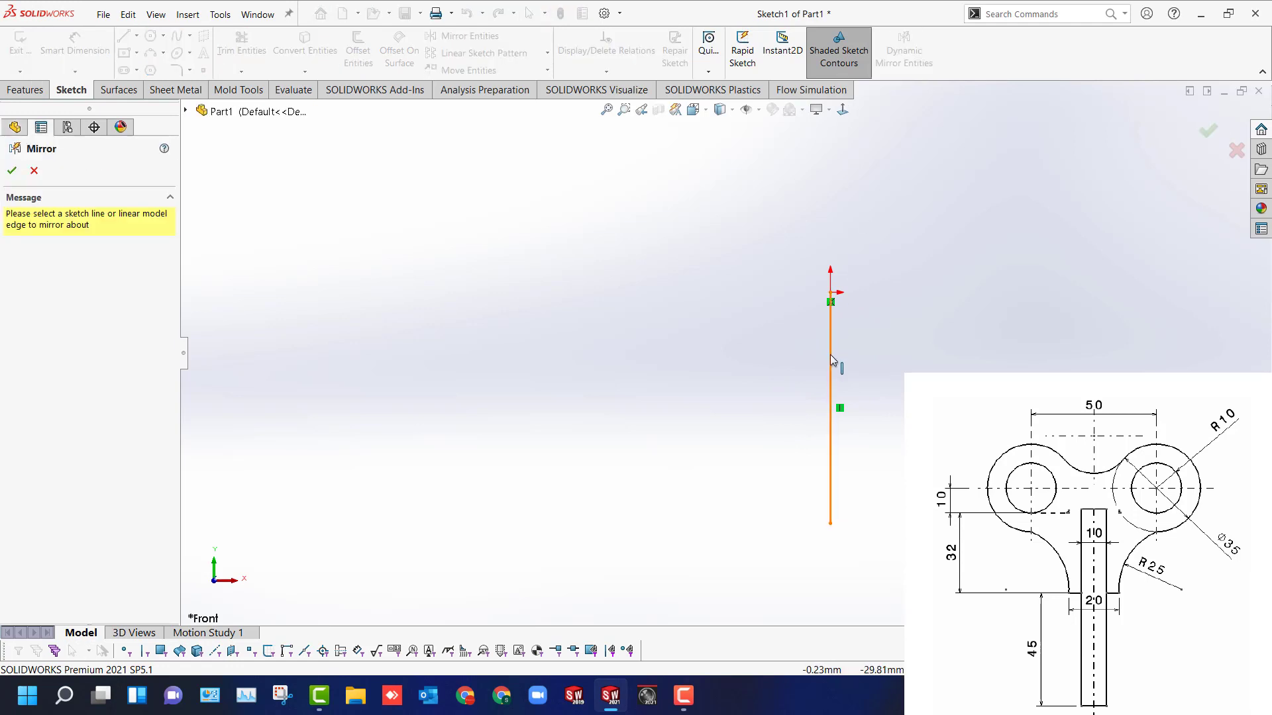
click(830, 355)
click(829, 366)
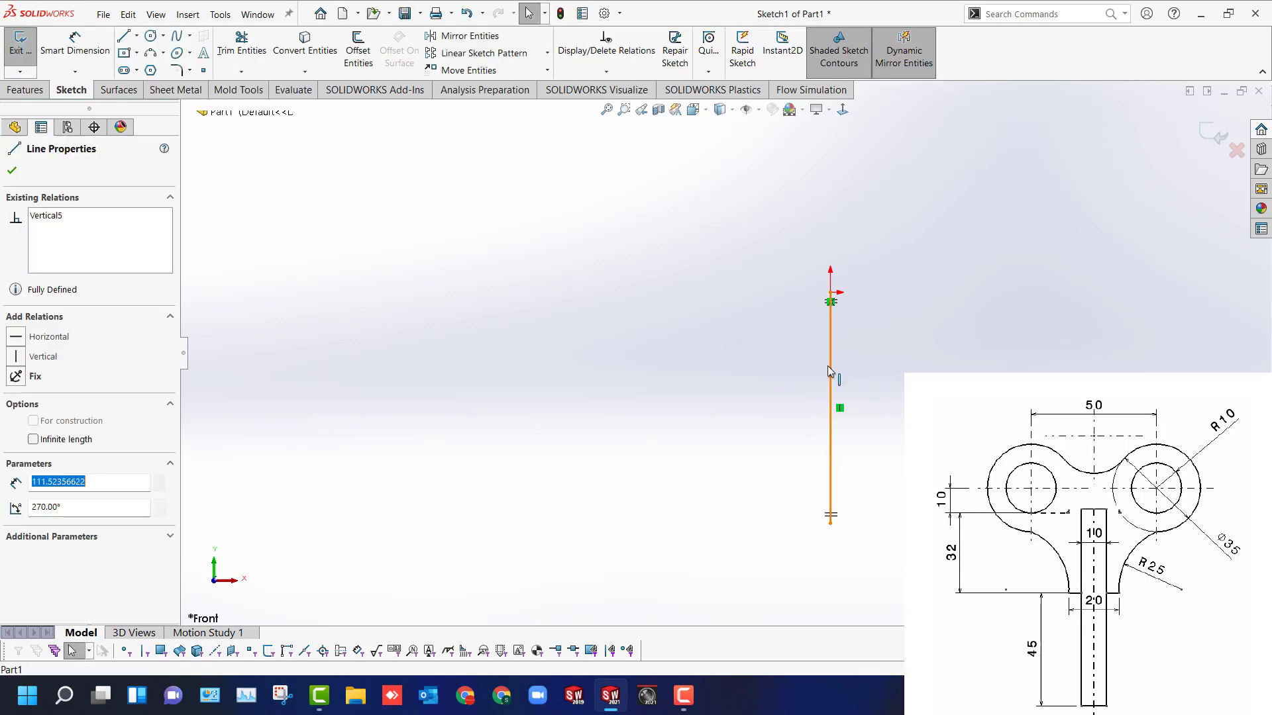
click(968, 324)
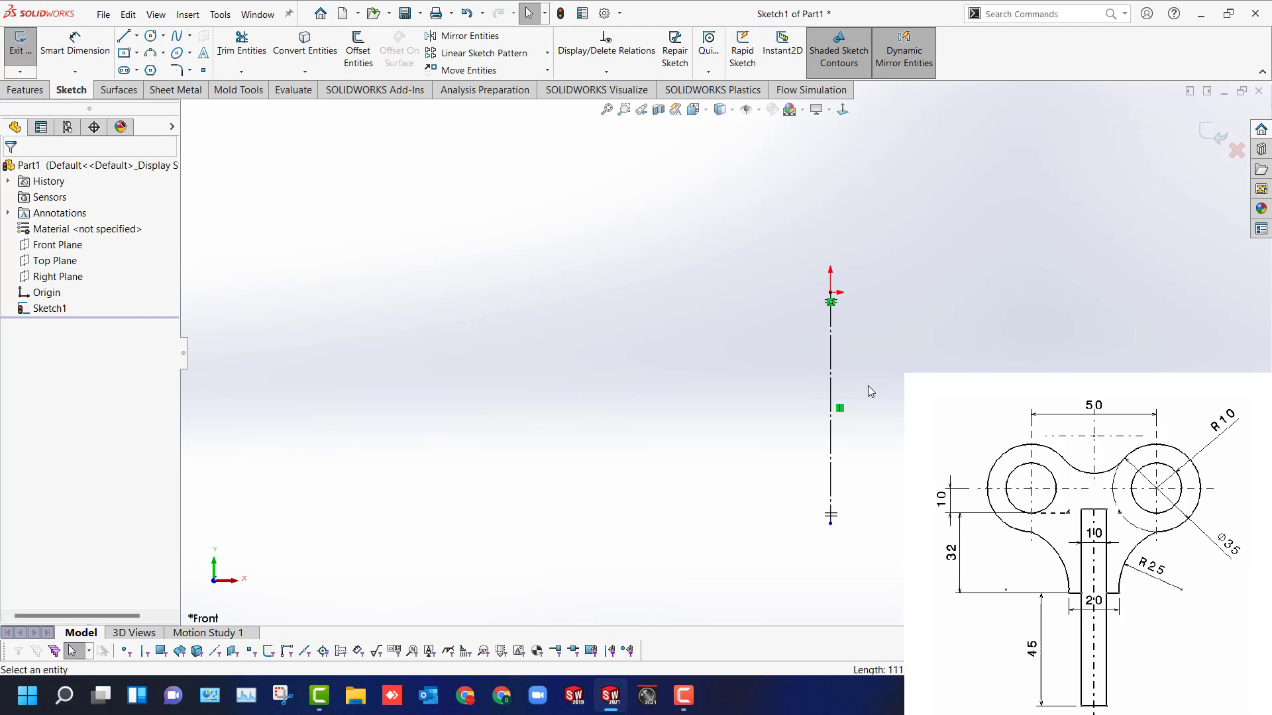
Sketch concentric 20 mm and 35 mm diameter circles level with the origin, about 60 mm to its right.
right_drag(868, 386, 954, 307)
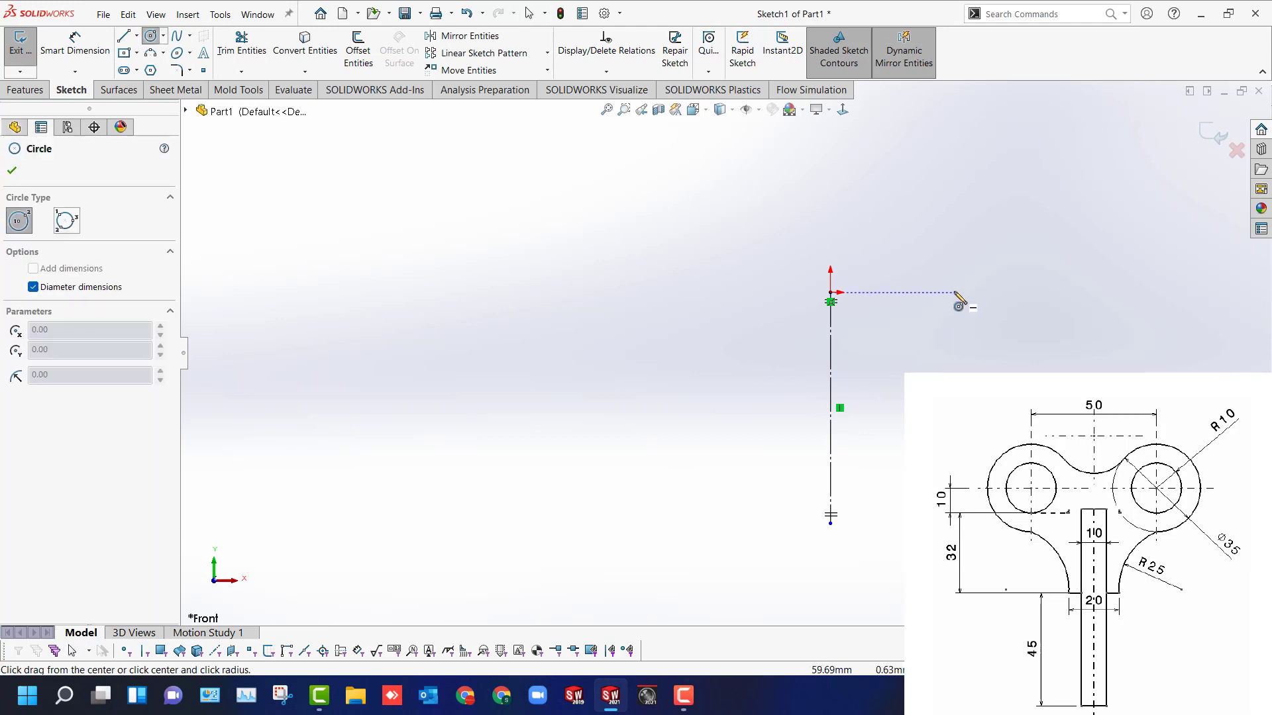
click(954, 292)
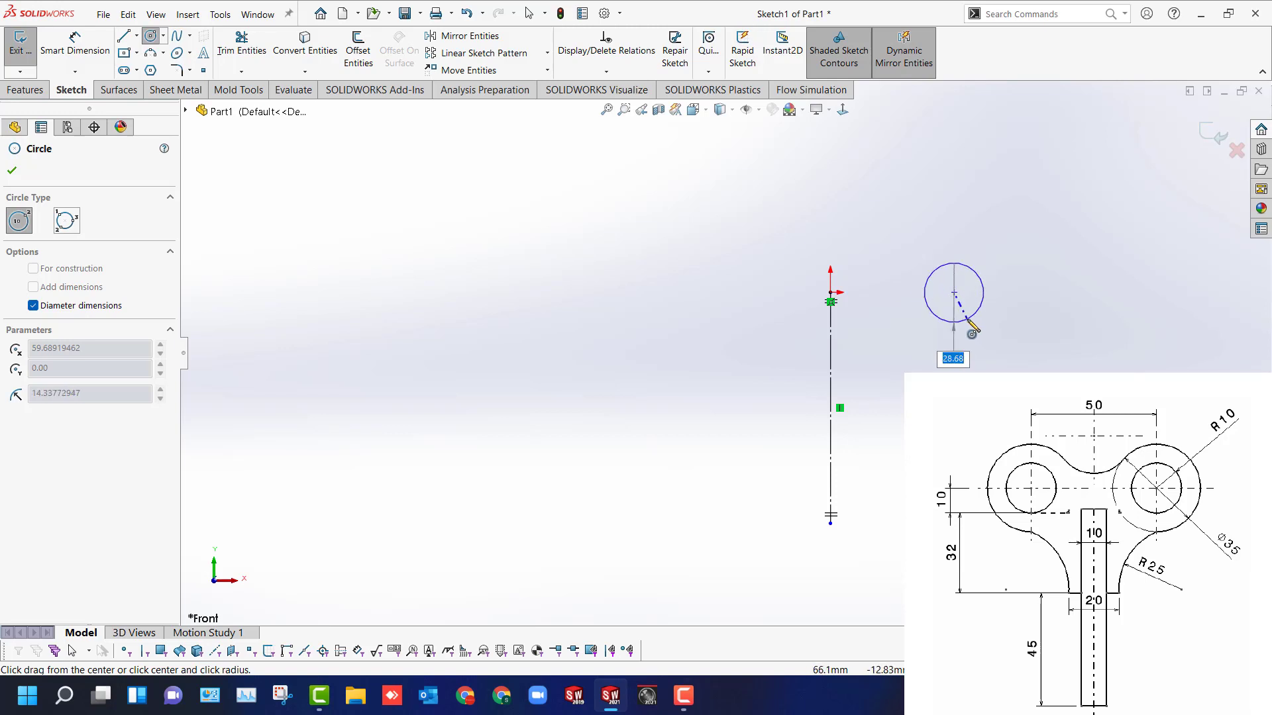
text(20)
key(Return)
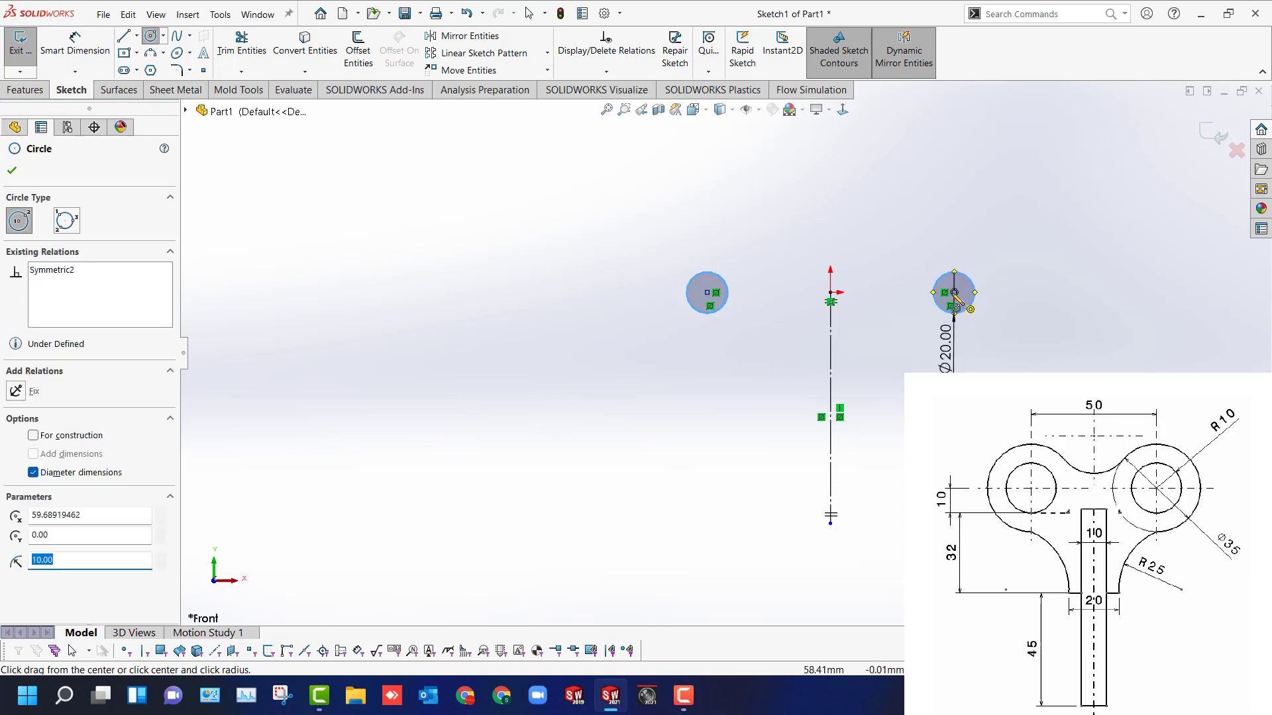
click(954, 292)
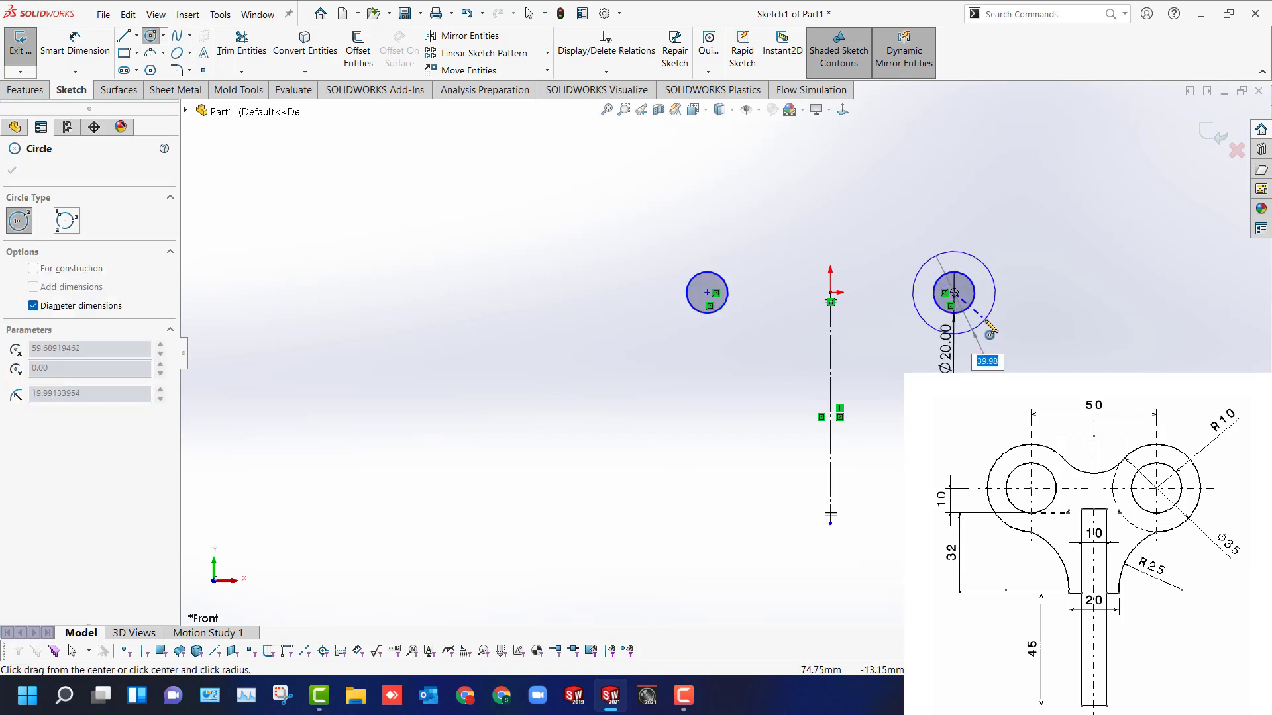
text(35)
key(Return)
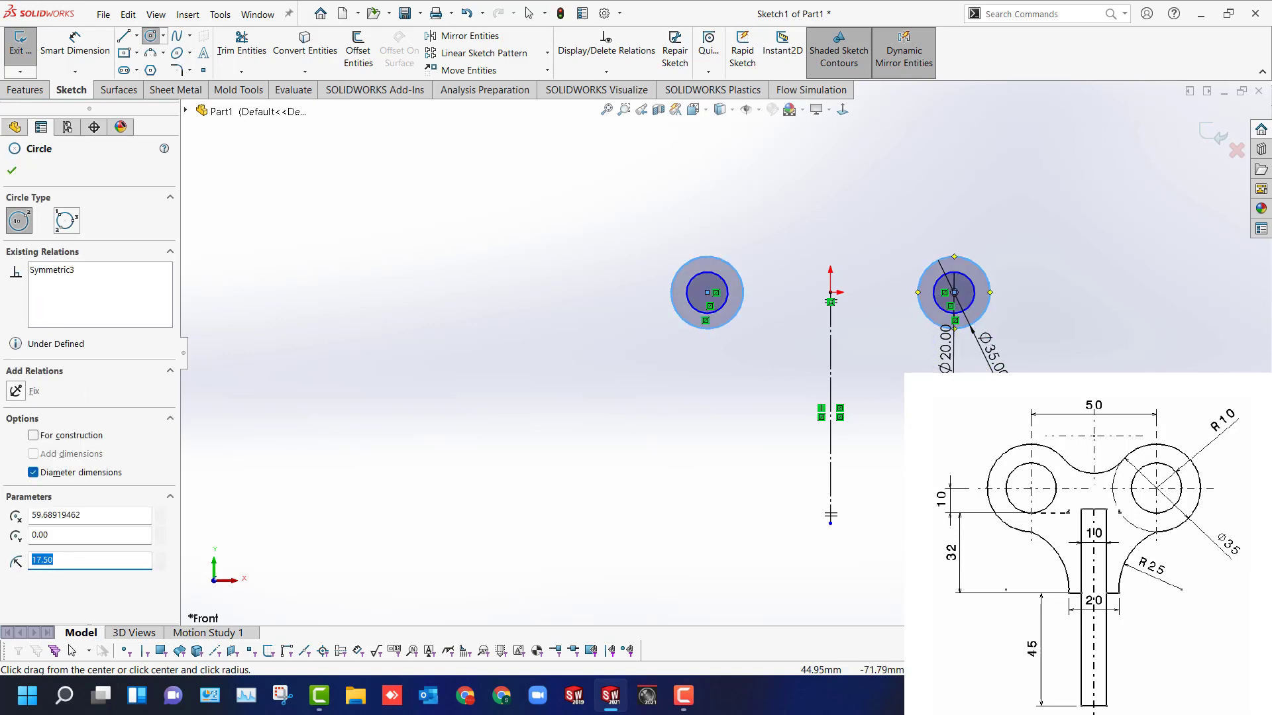
Sketch a 50 mm diameter circle centred about 45 mm right of and 72 mm below the origin.
click(924, 441)
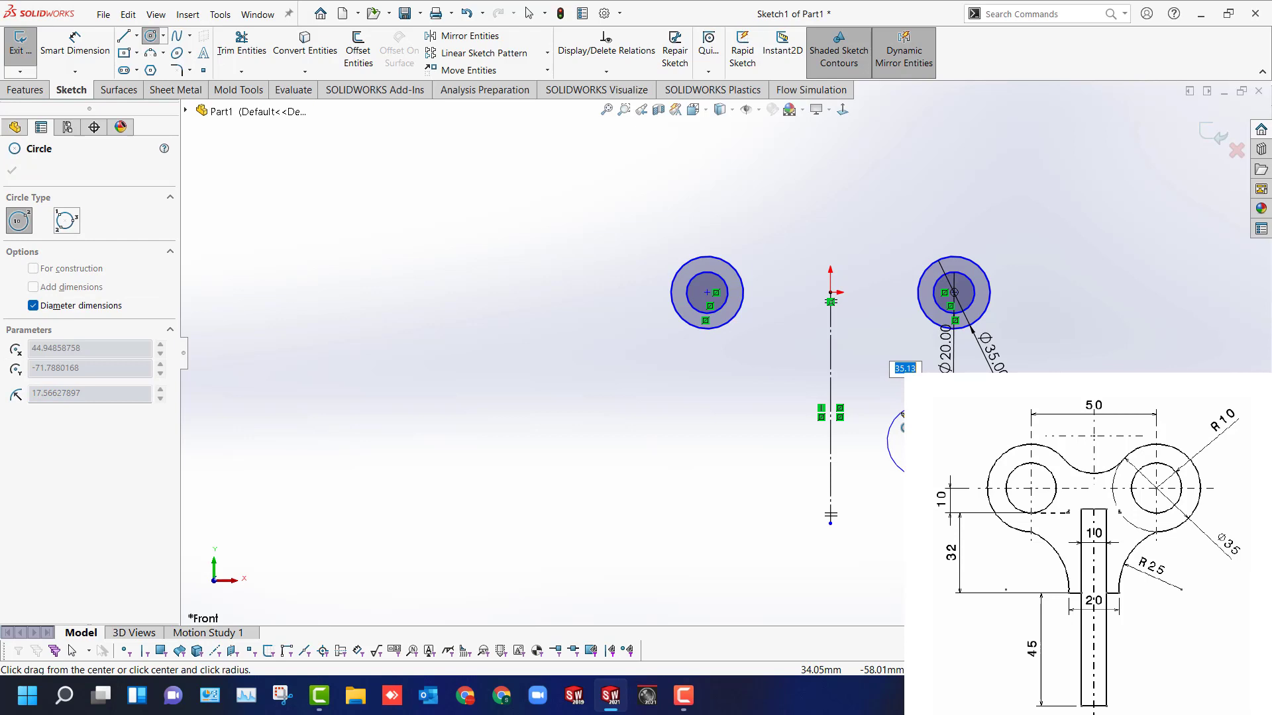
text(50)
key(Return)
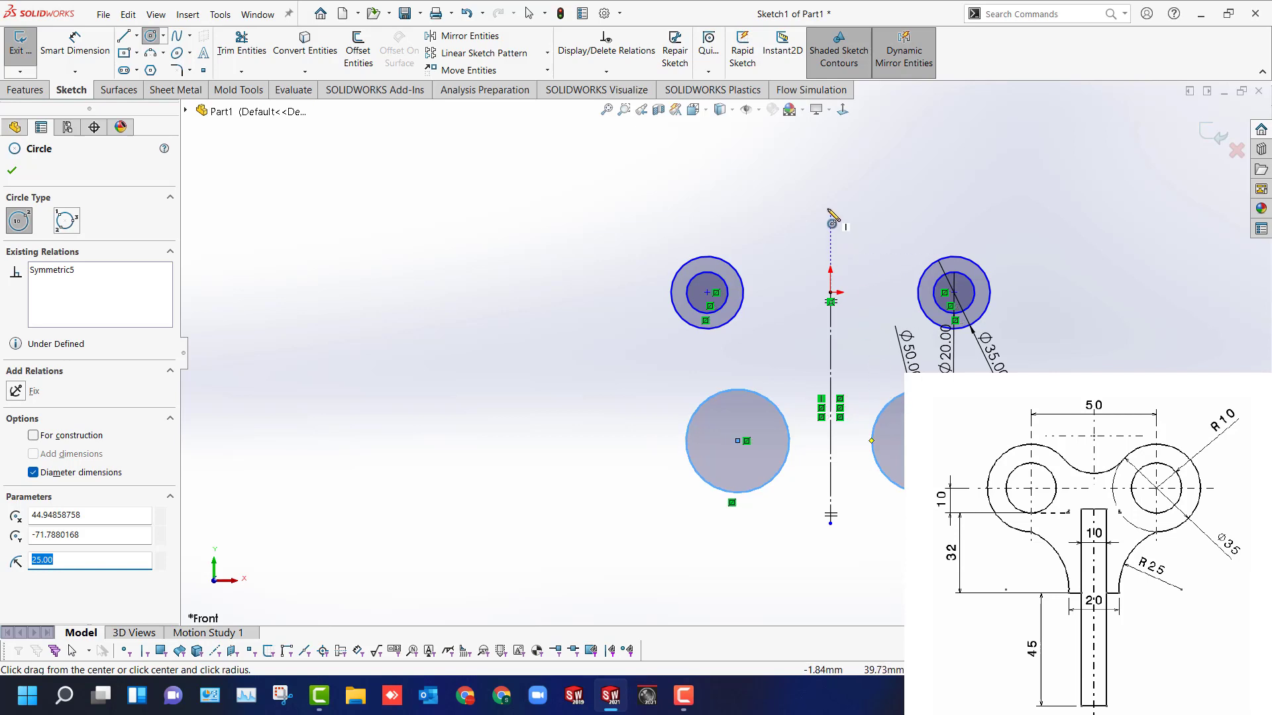
Sketch a 35 mm diameter circle centred directly above the origin, about 45 mm up, in line with the mirror axis.
click(831, 200)
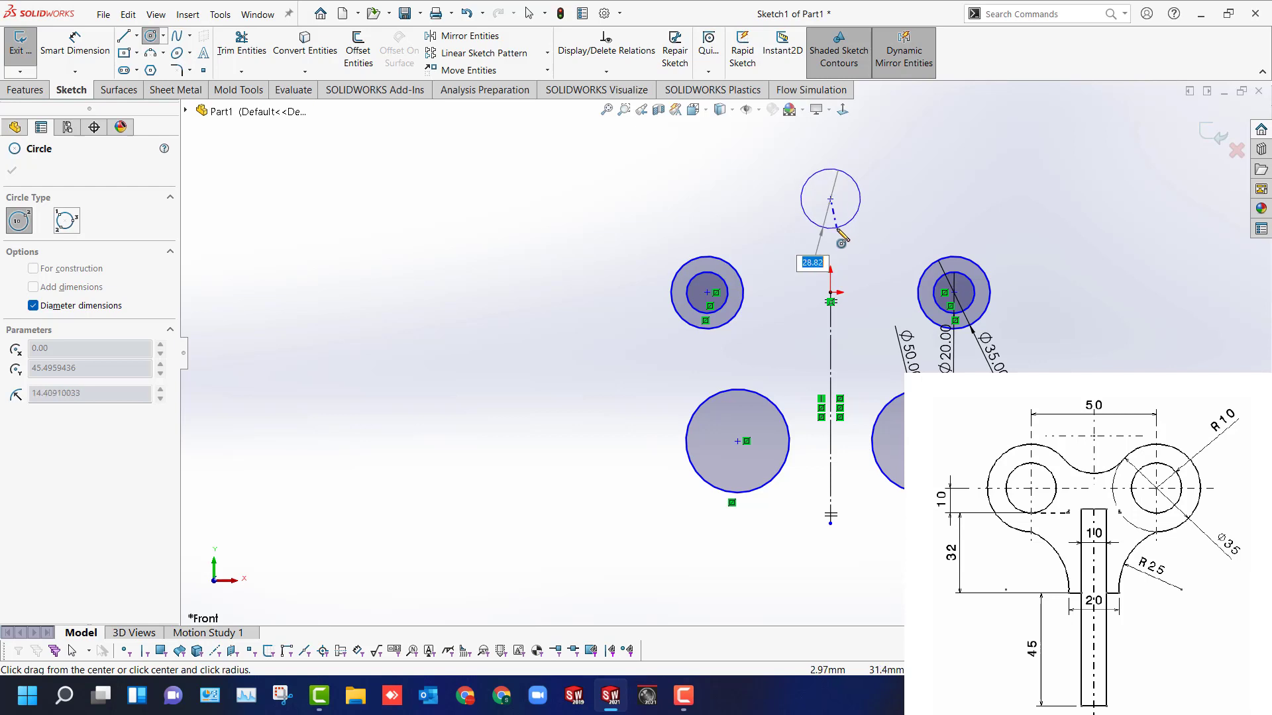
text(35)
key(Return)
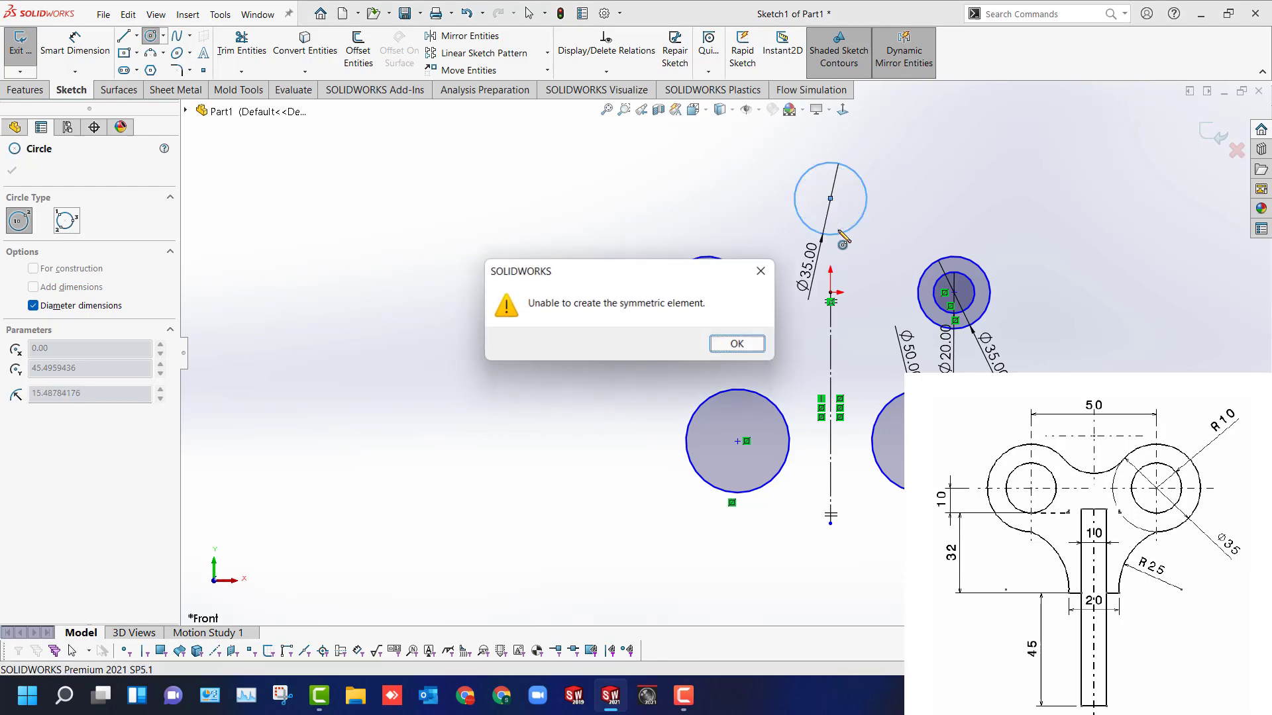
click(737, 343)
key(Escape)
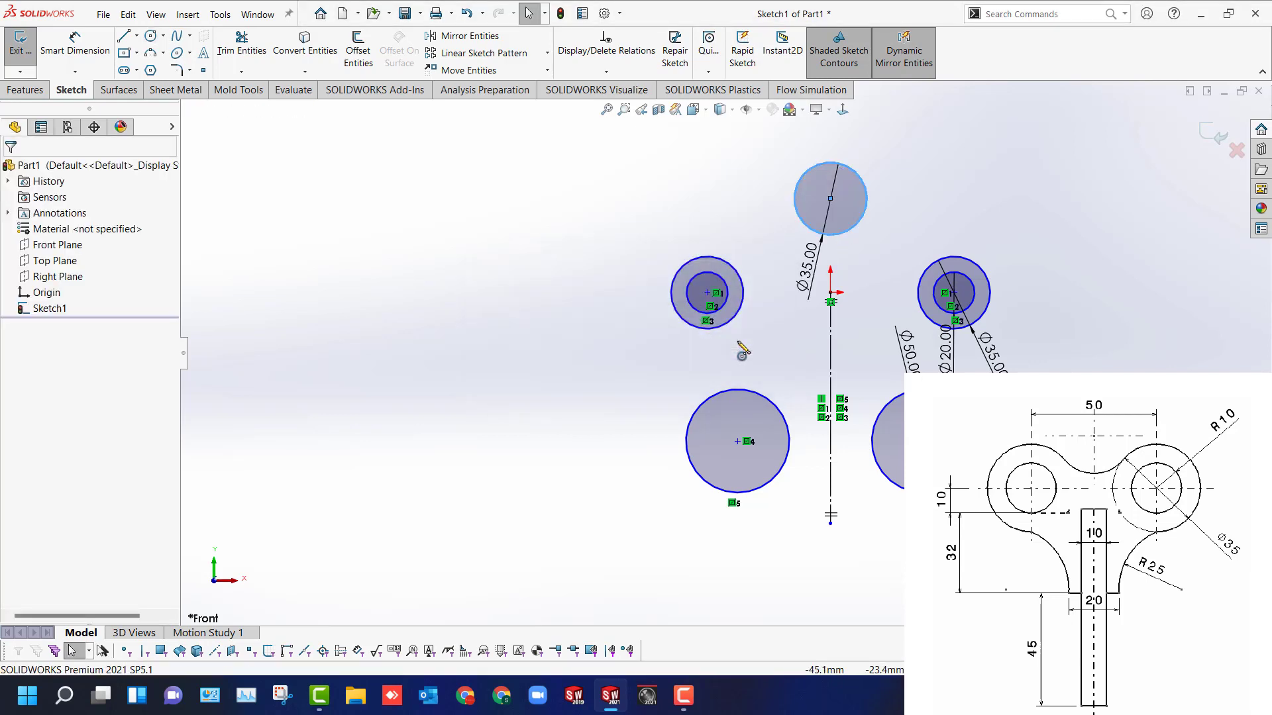
Sketch a rectangle about 19 mm wide and 51 mm tall, symmetric about the mirror axis, extending upward from between the 50 mm circles.
key(l)
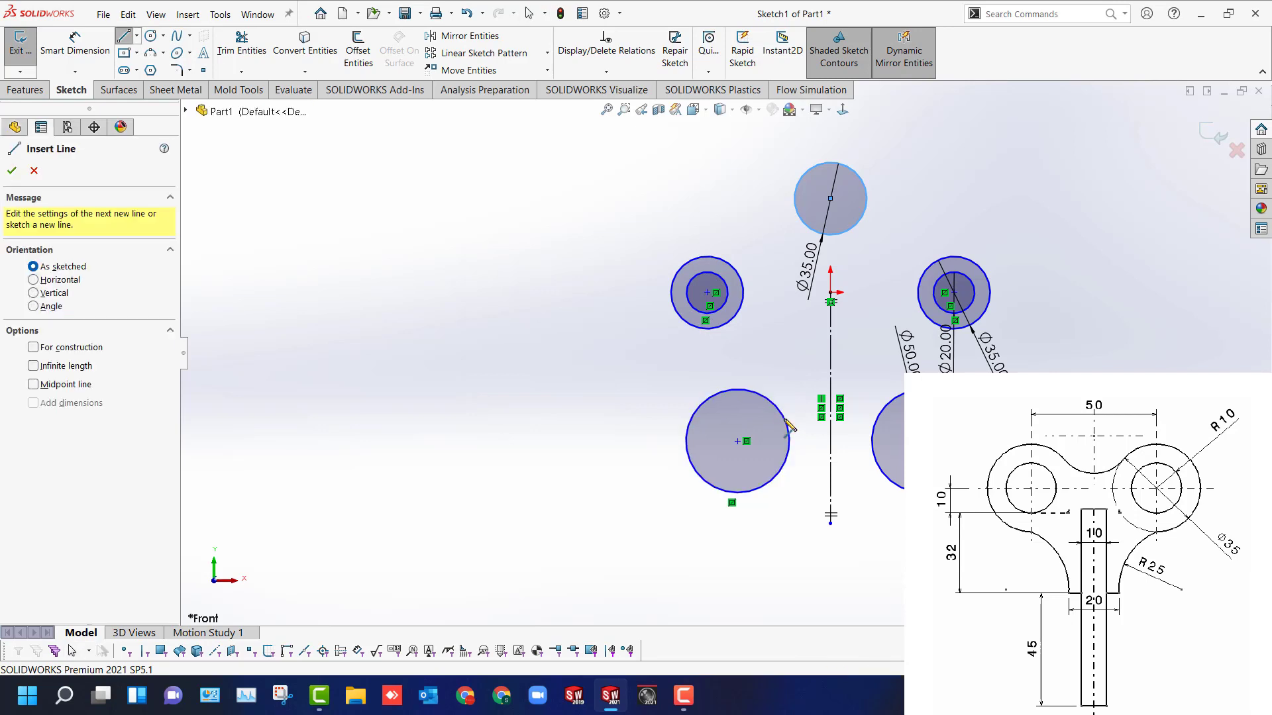
click(831, 448)
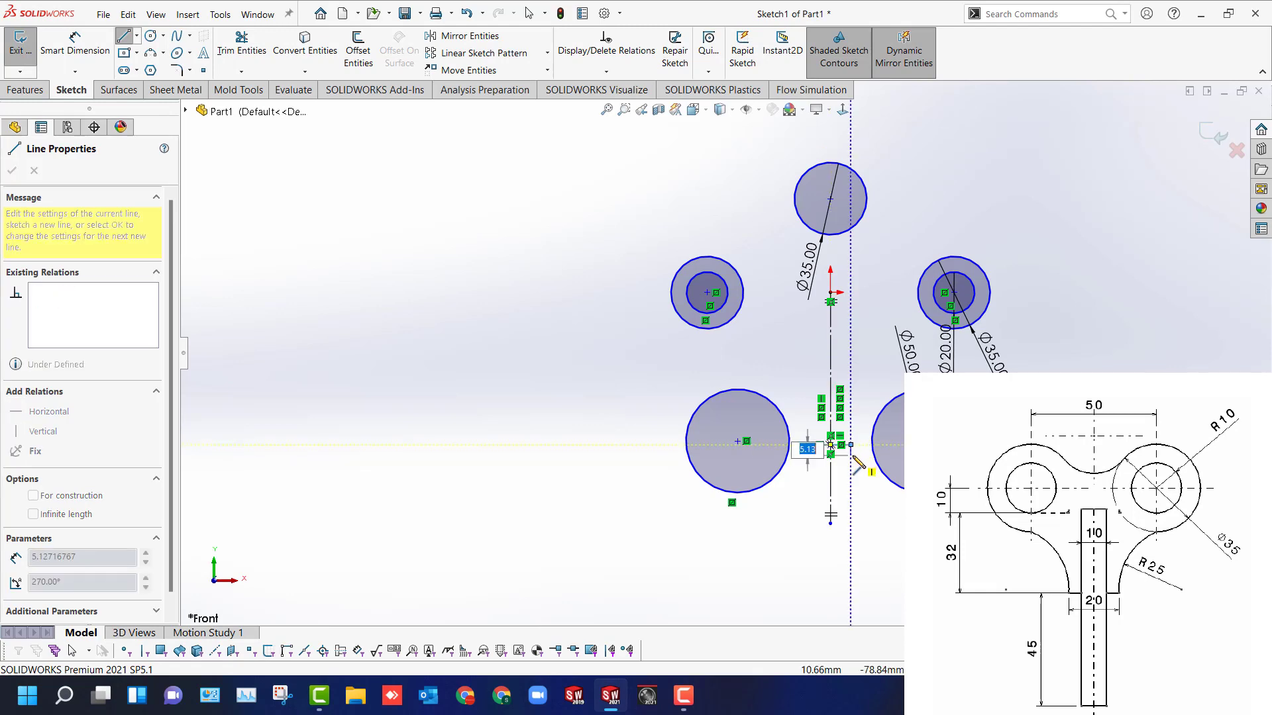
click(851, 341)
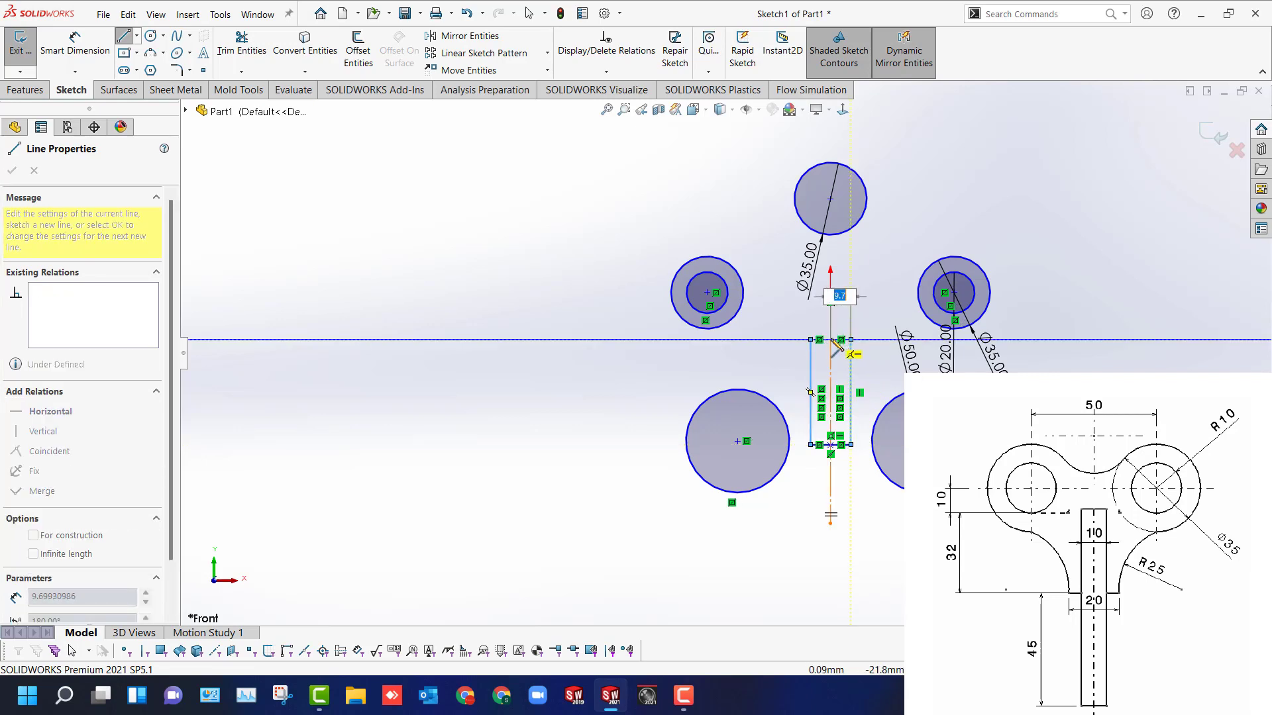
click(831, 341)
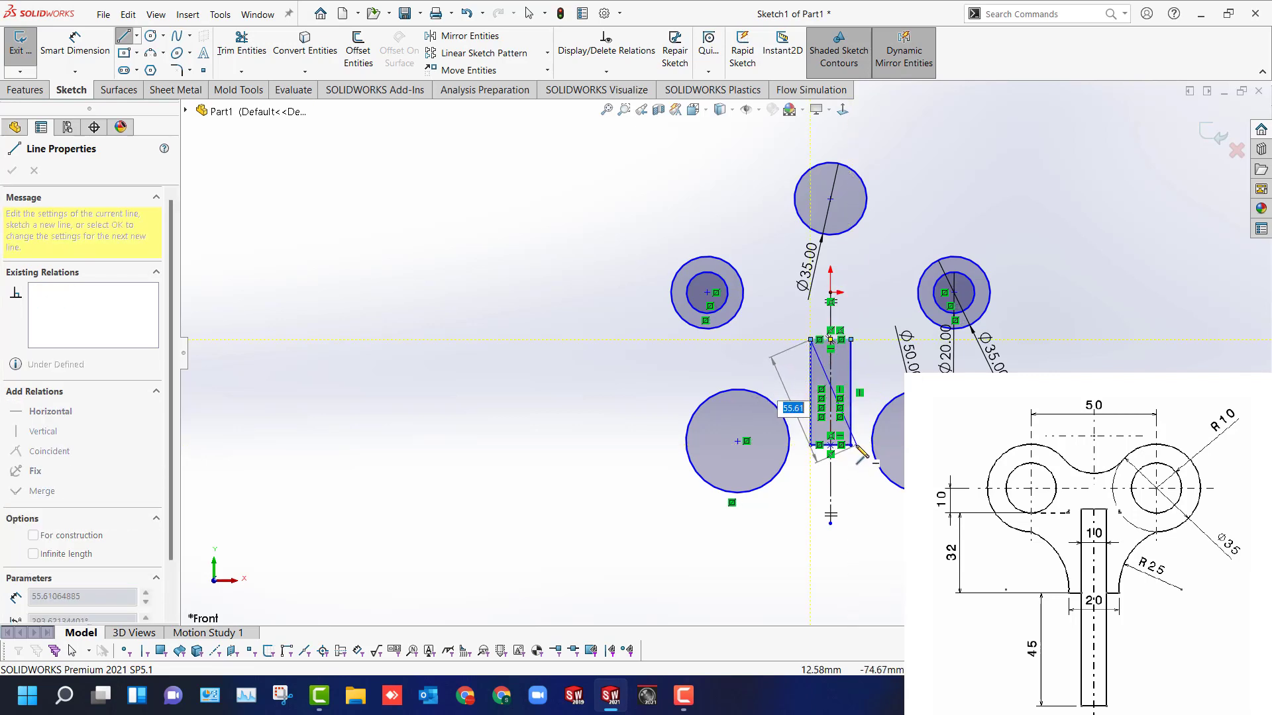
key(Escape)
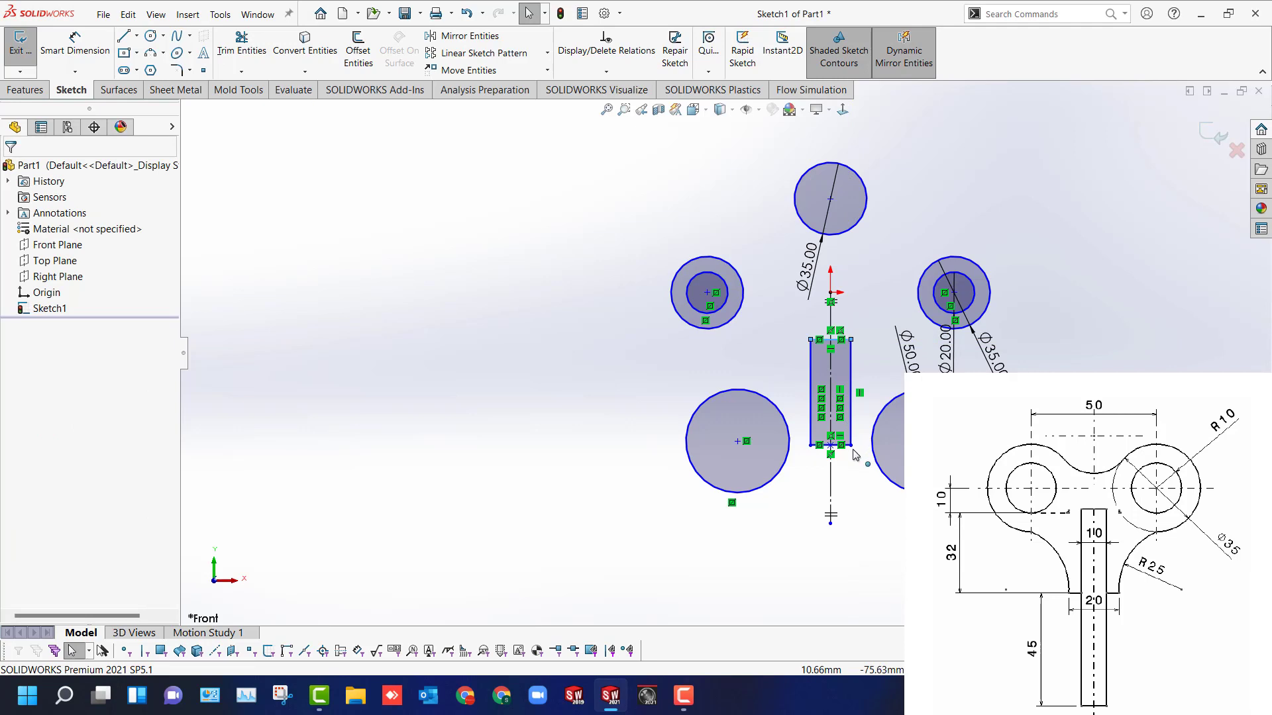
Draw a horizontal line about 22 mm long from the rectangle's lower right corner into the 50 mm circle.
key(l)
click(851, 445)
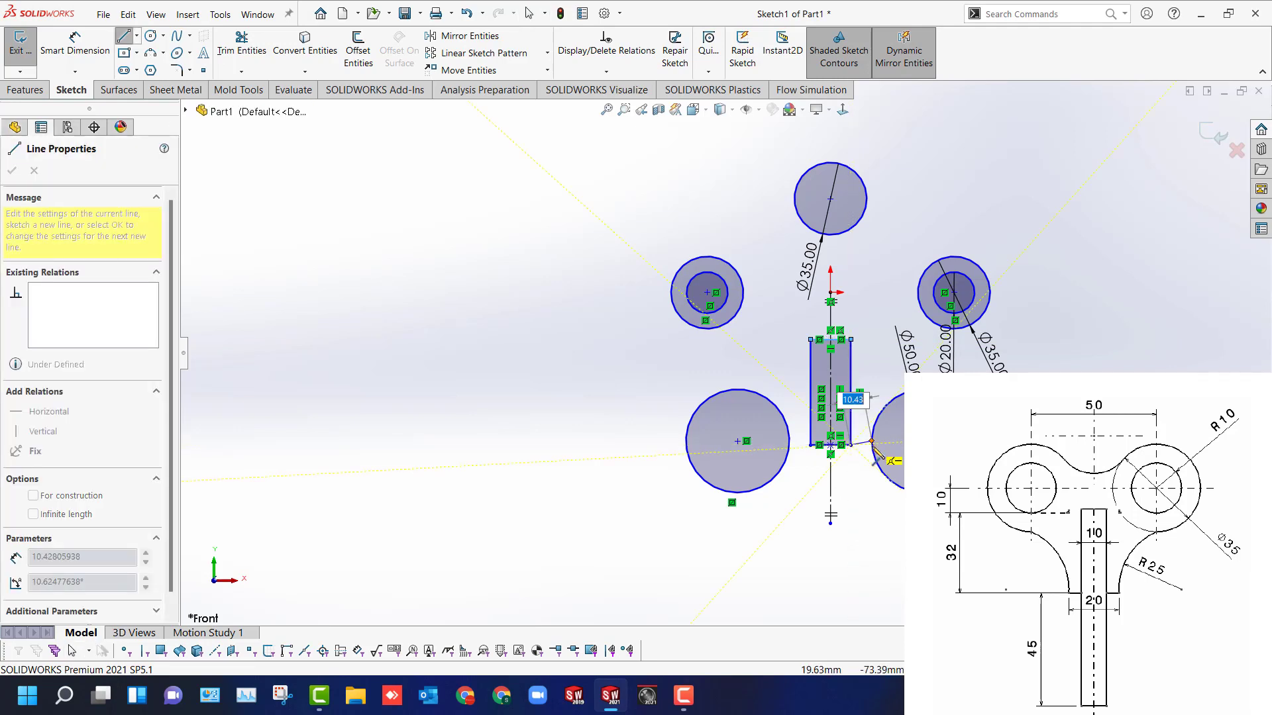
click(897, 447)
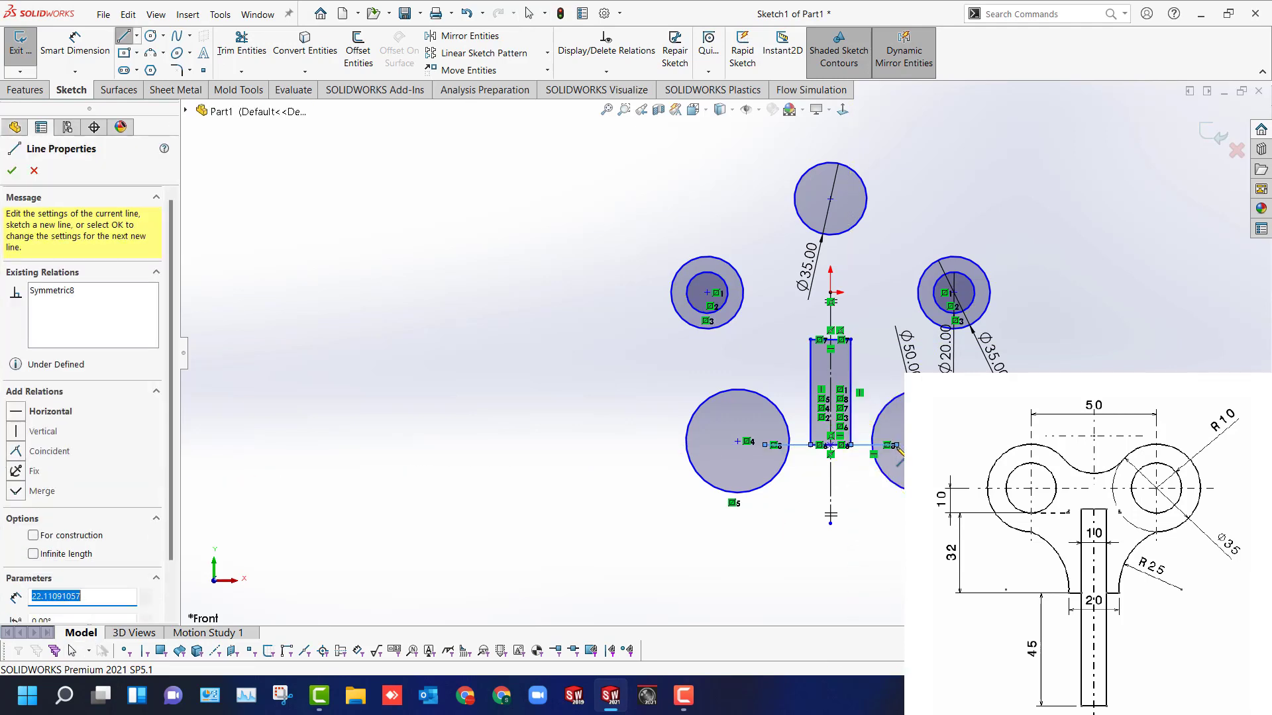
key(Escape)
Trim the rectangle's bottom edge and the portions of the horizontal lines inside both 50 mm circles.
scroll(860, 445, down, 3)
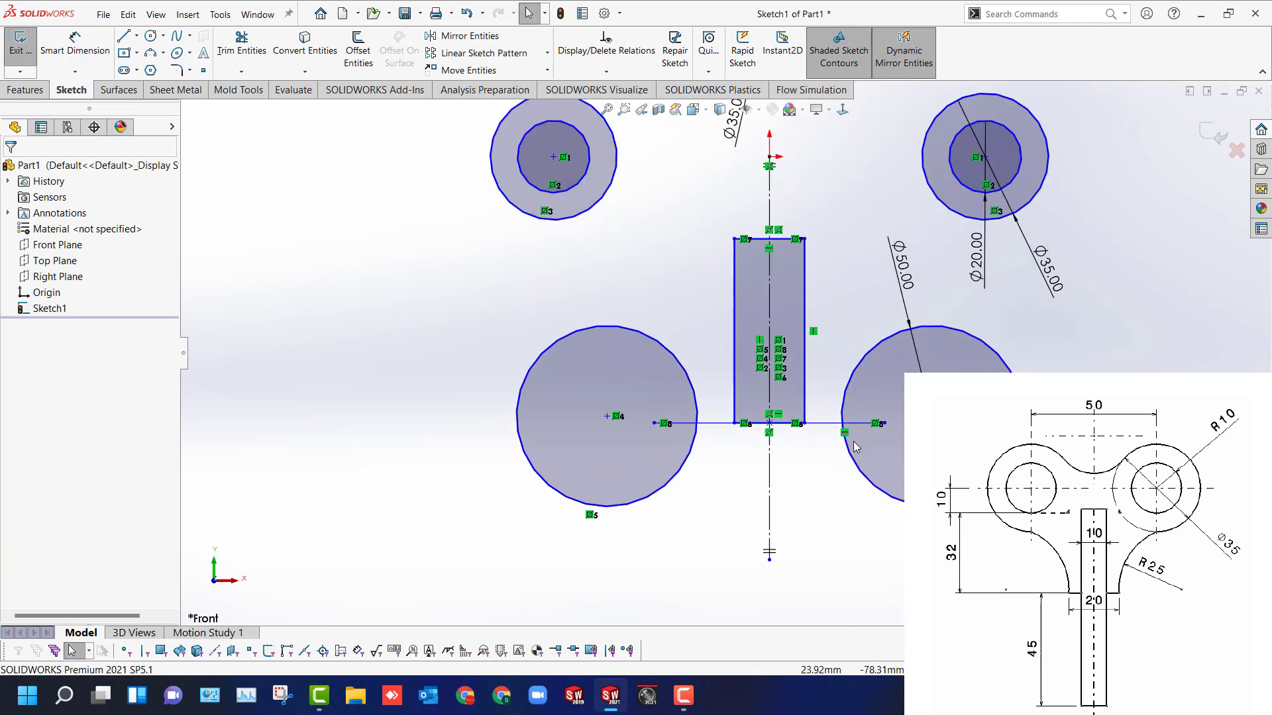
key(t)
drag(863, 400, 867, 431)
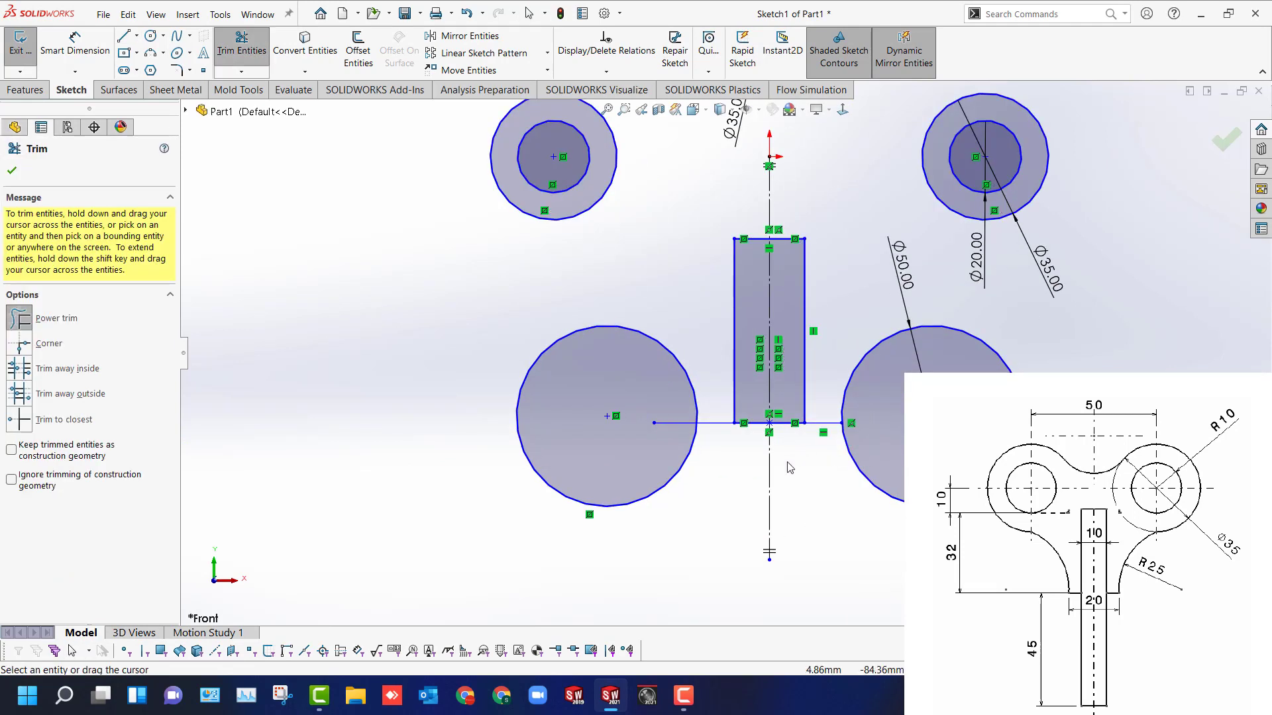
mouse_move(788, 412)
mouse_down()
mouse_move(761, 433)
mouse_move(753, 409)
mouse_up()
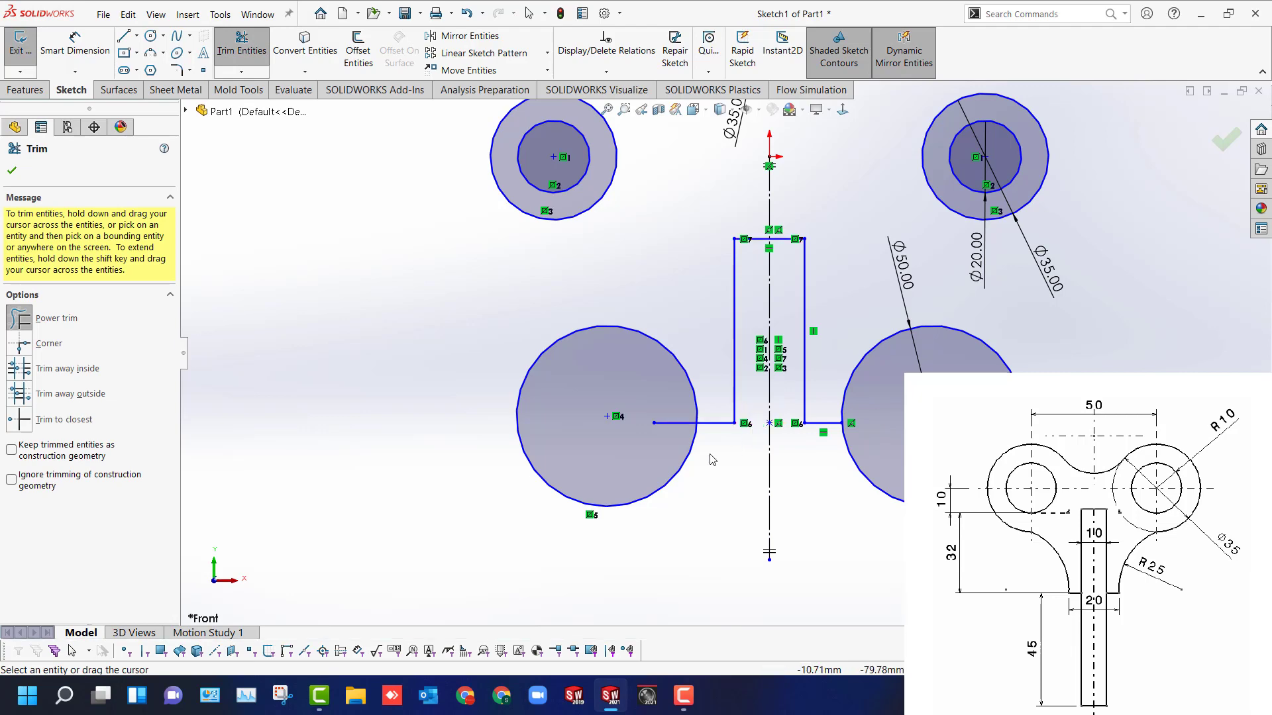
drag(662, 396, 671, 443)
key(Escape)
Dimension the horizontal distance between the centres of the two concentric circle pairs to 50 mm.
scroll(722, 352, up, 5)
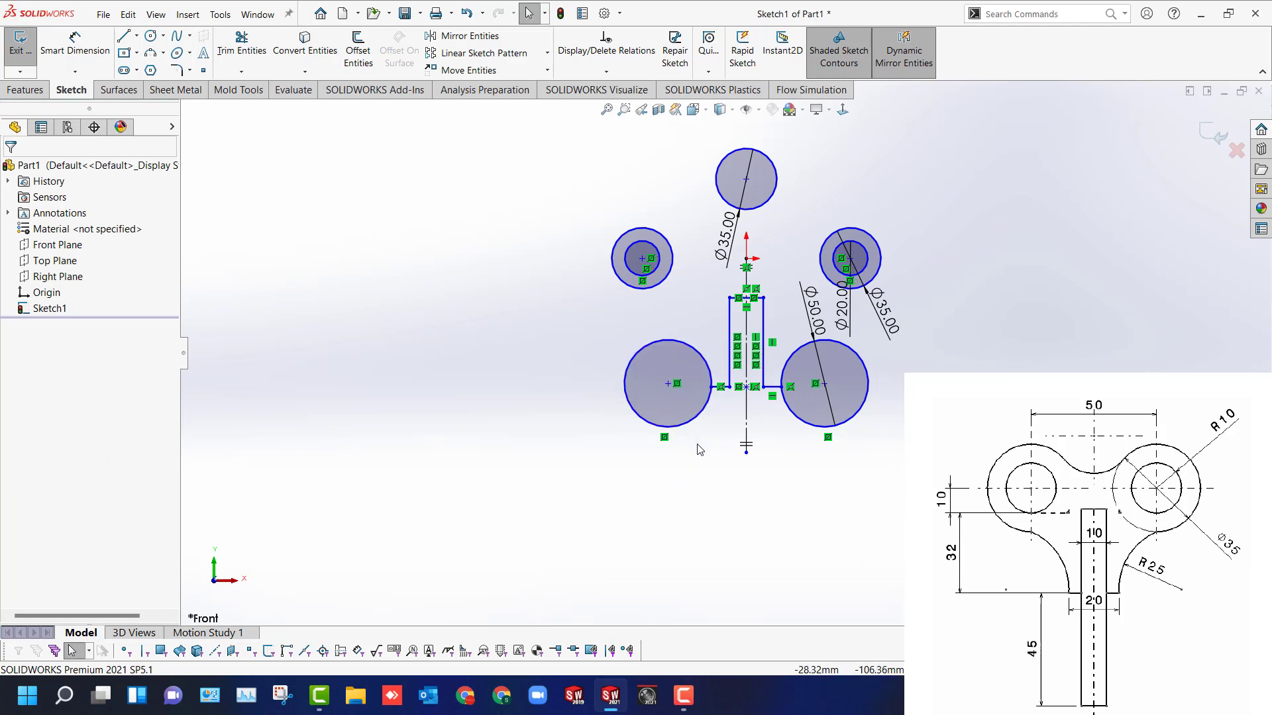
right_drag(697, 445, 698, 416)
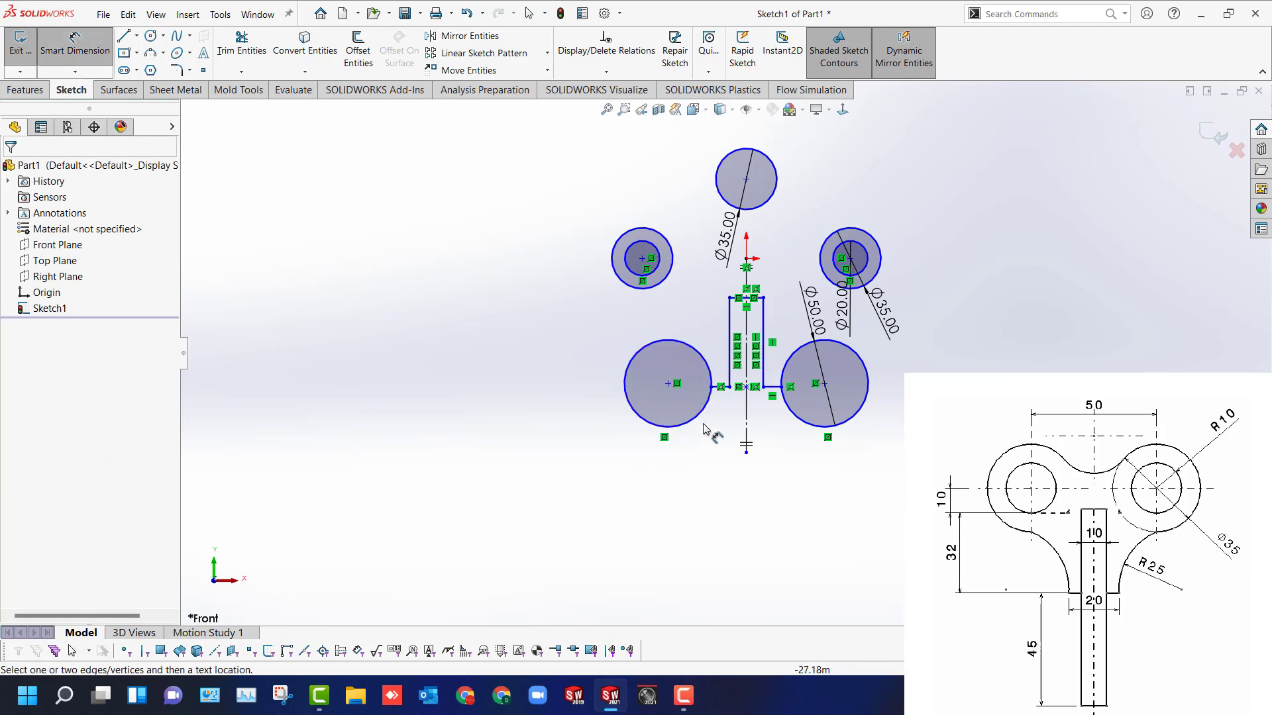
click(850, 259)
click(642, 258)
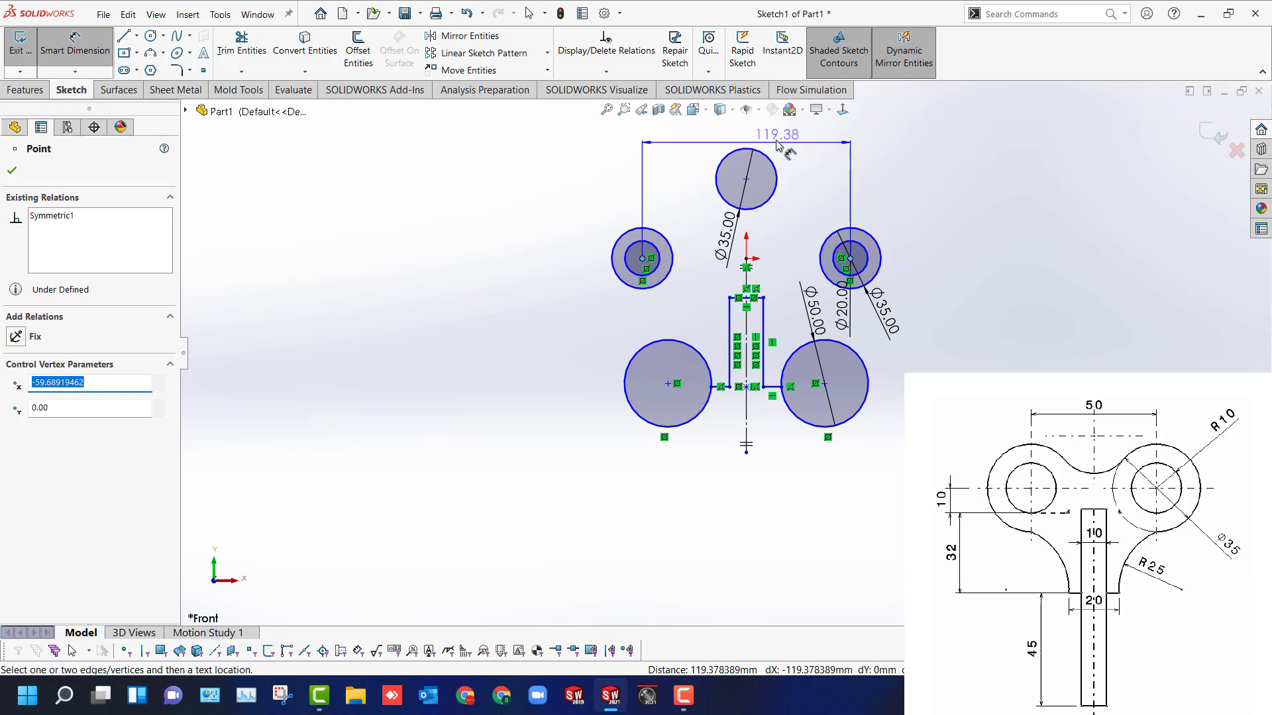
click(768, 137)
text(50)
key(Return)
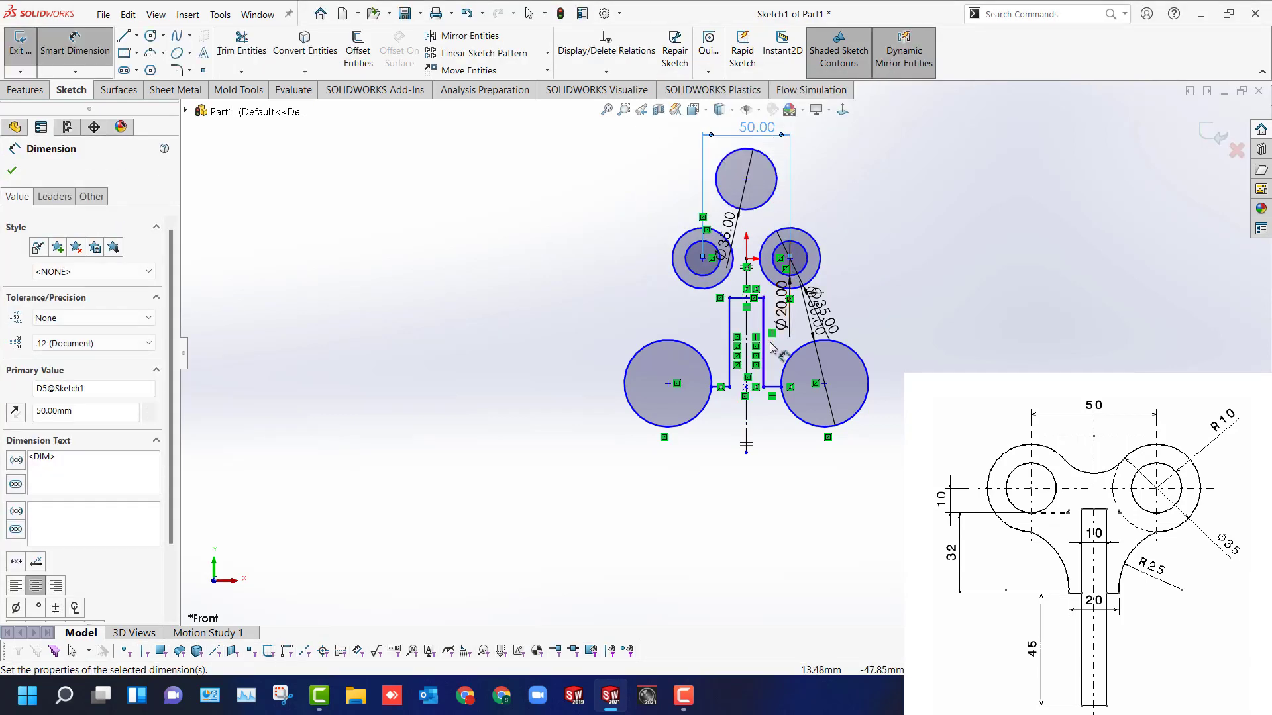
Dimension the width between the stem's two vertical lines to 10 mm.
click(764, 348)
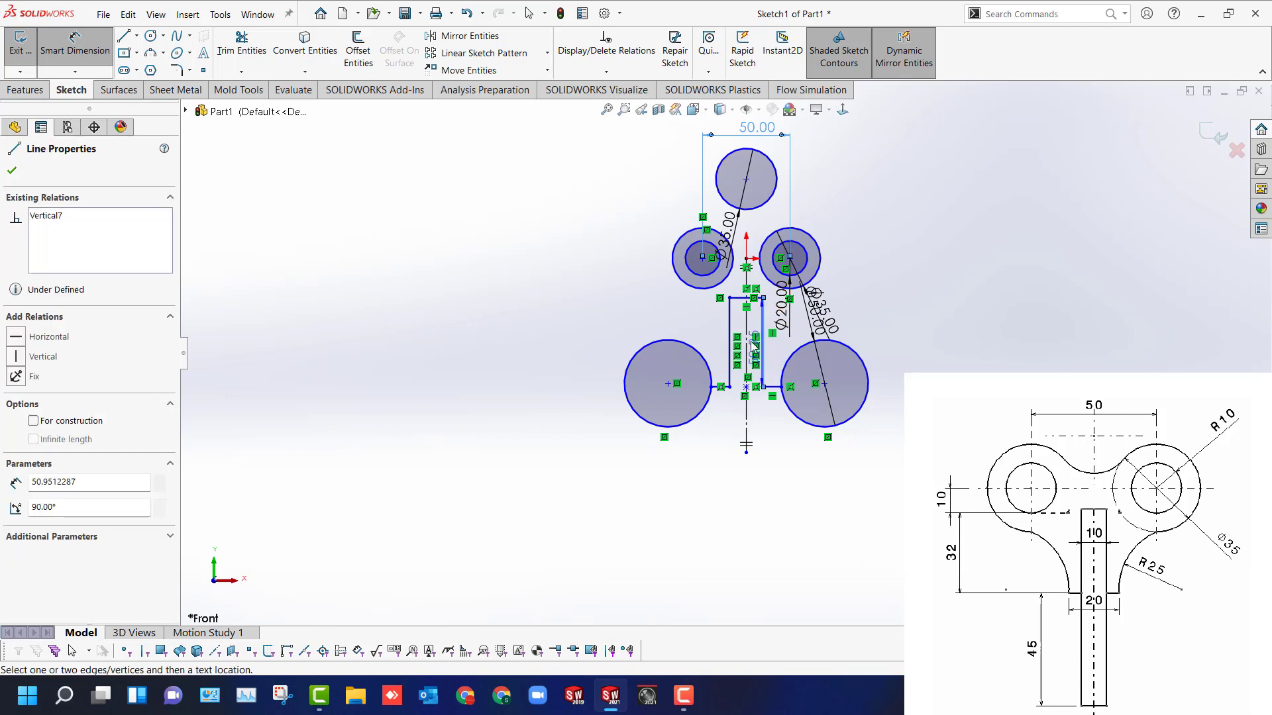
click(736, 384)
click(739, 474)
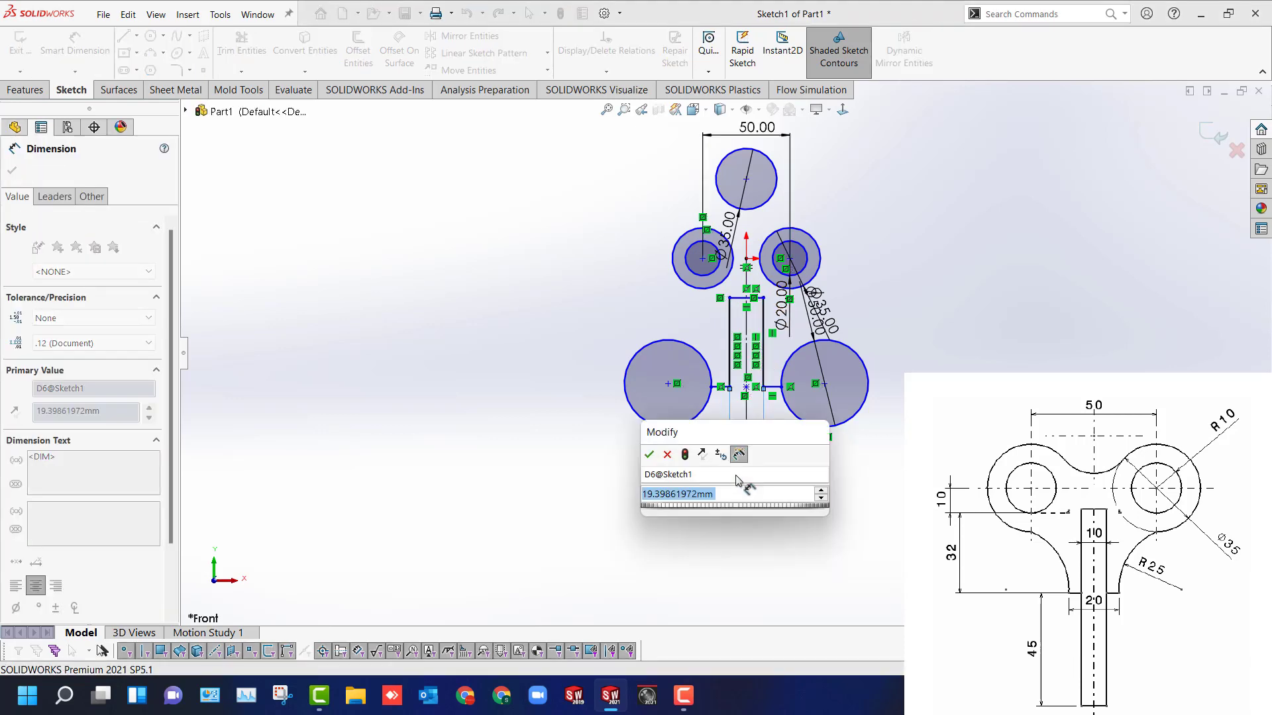
text(10)
key(Return)
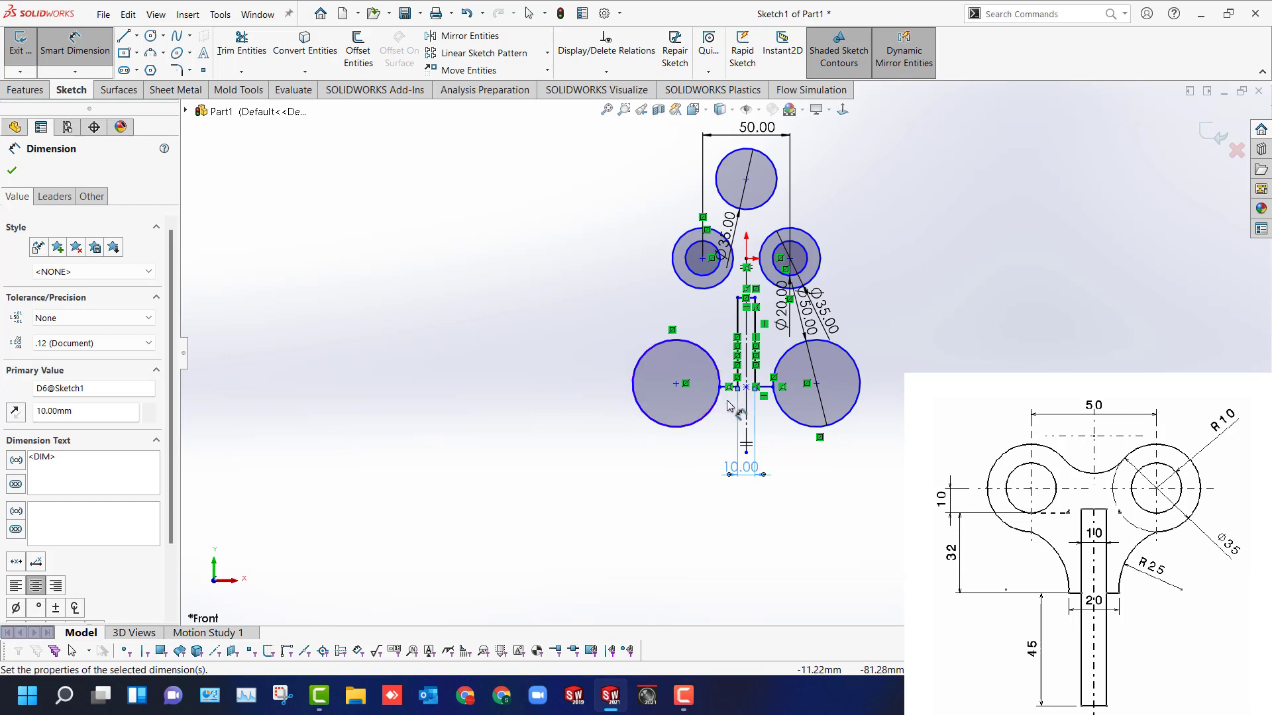
Set the vertical distance from the left short horizontal line to the bottom of the left 20 mm circle to 32 mm.
scroll(727, 406, down, 5)
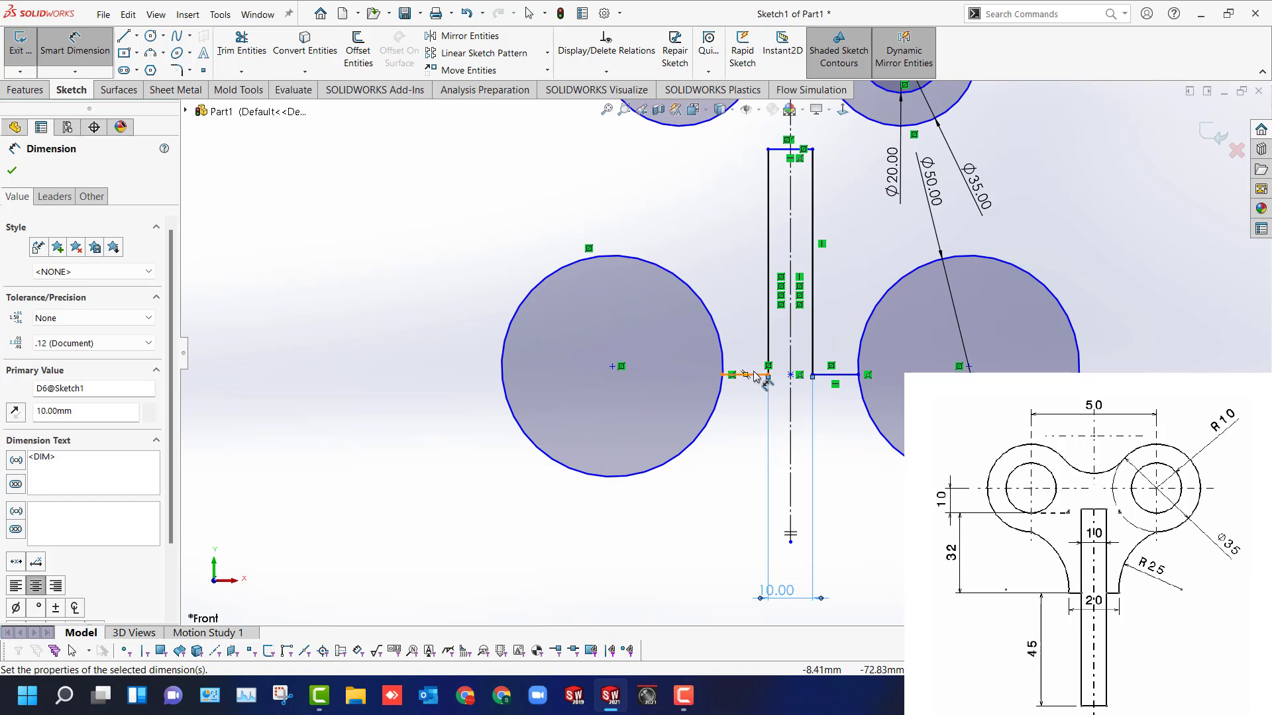
click(755, 376)
scroll(724, 354, up, 5)
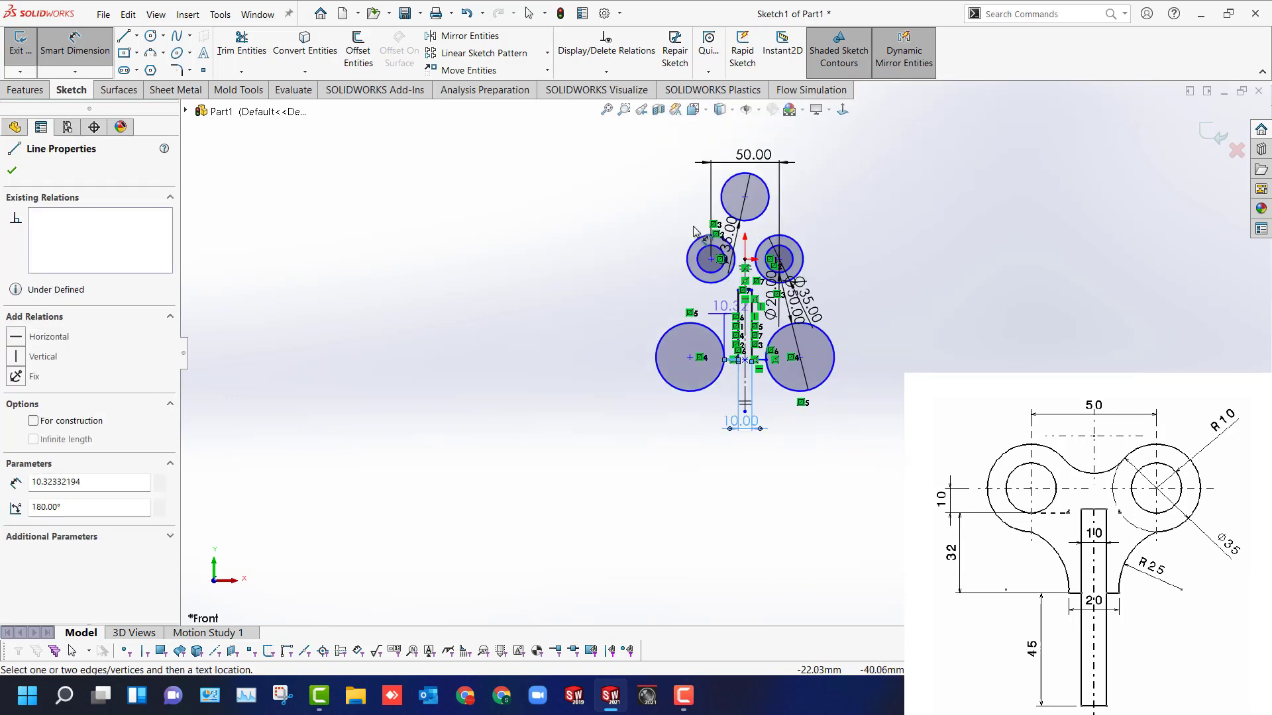
click(714, 274)
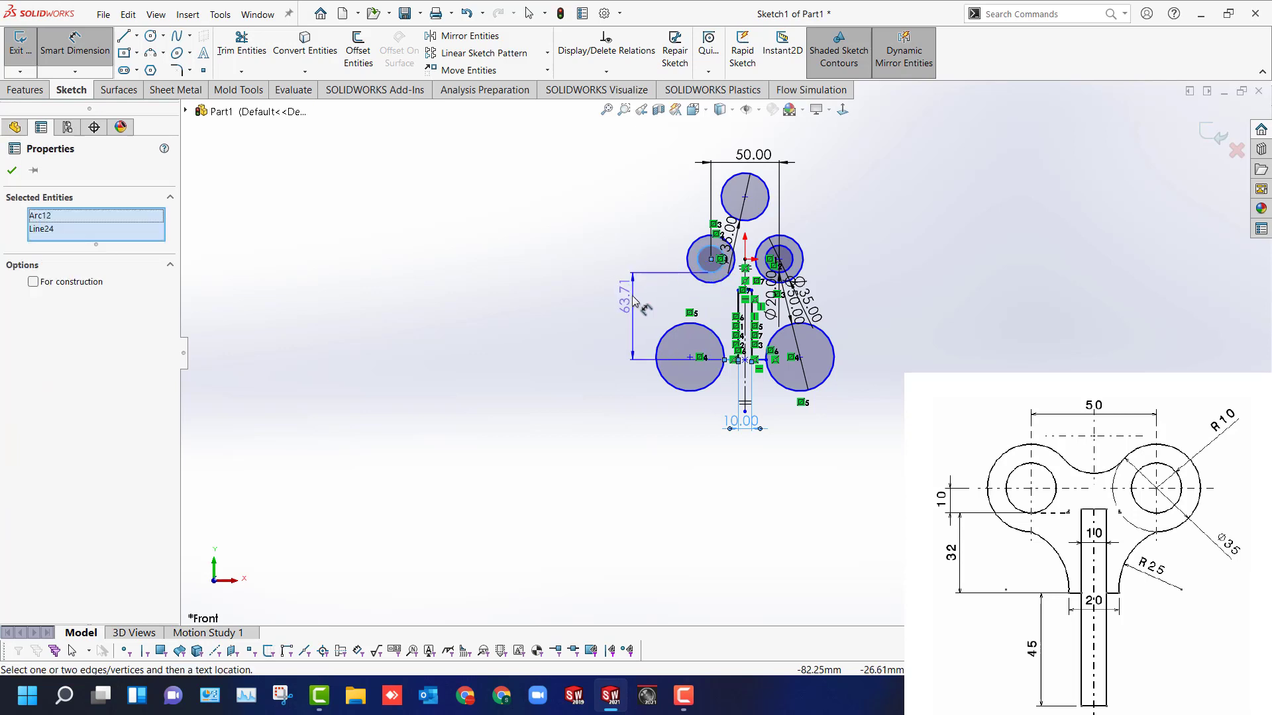
click(615, 304)
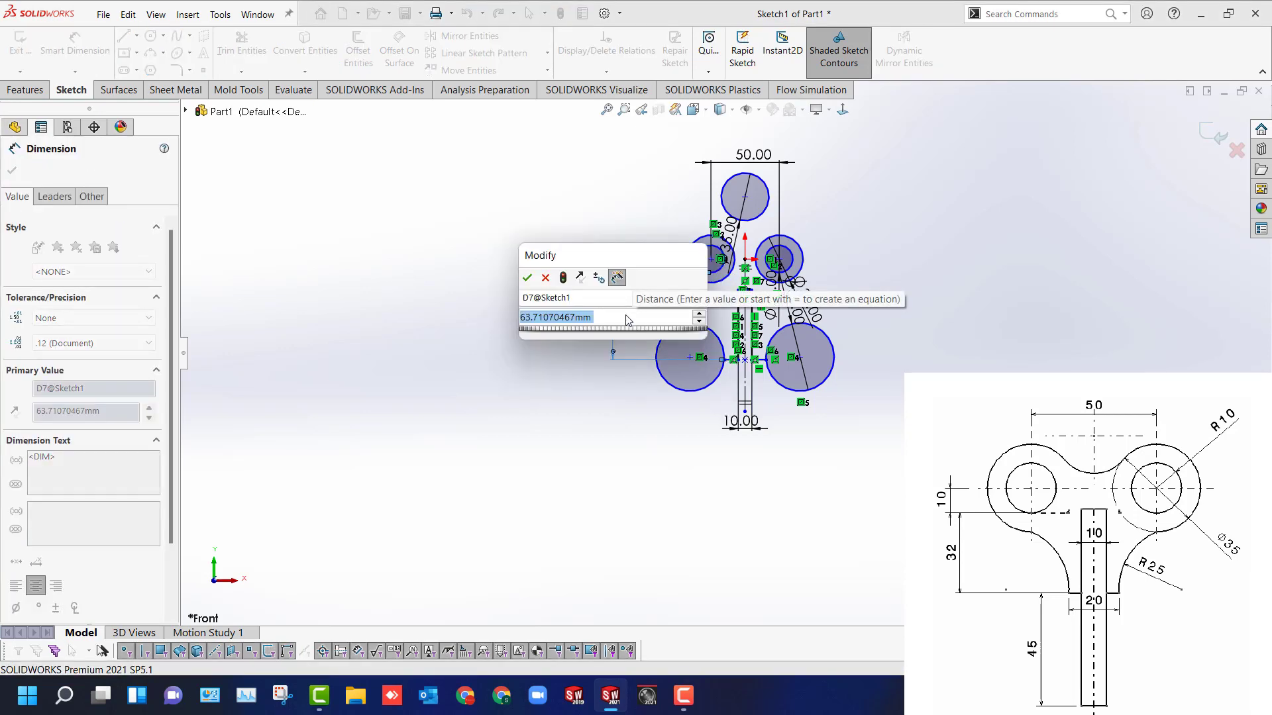
text(32)
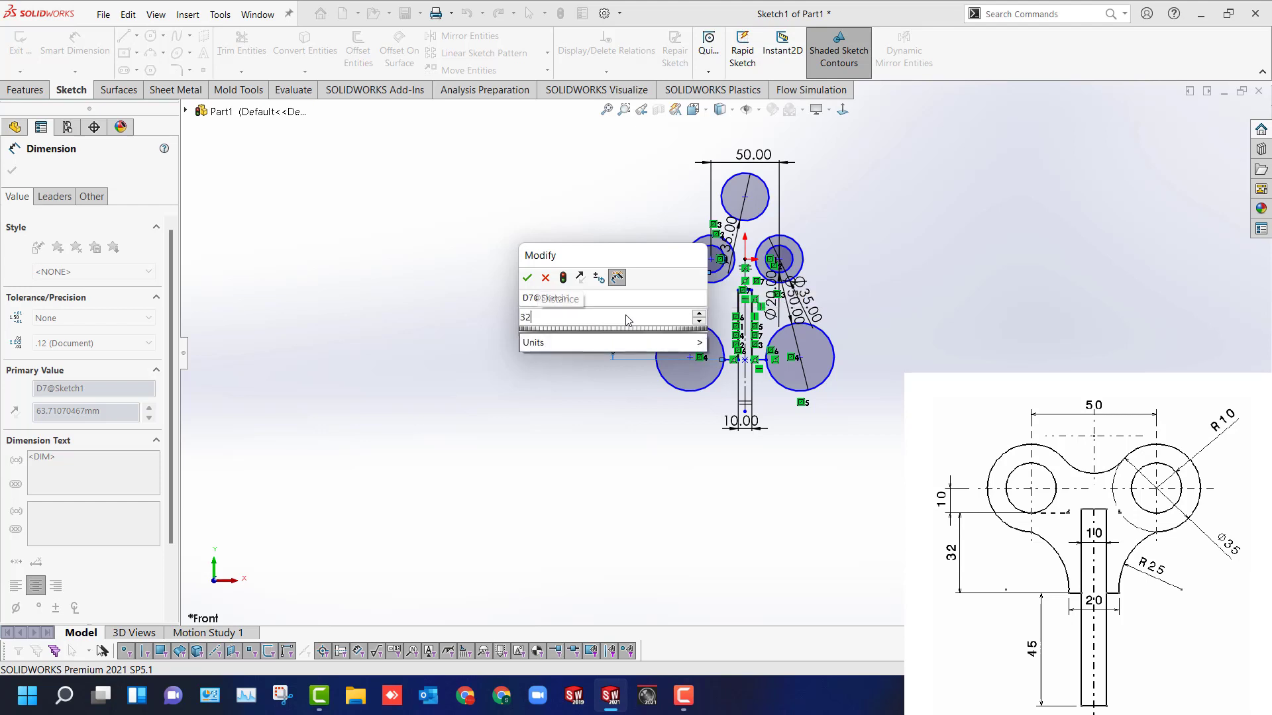
key(Return)
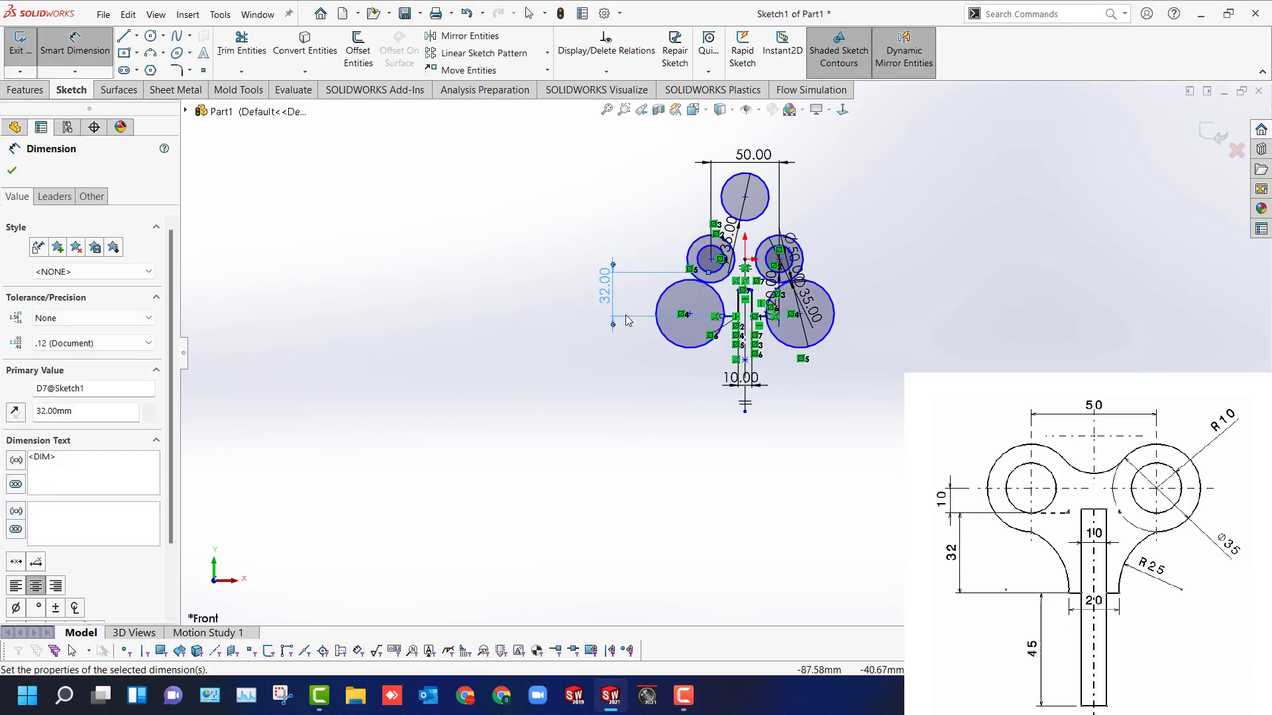
Make the left 50 mm circle tangent to the outer 35 mm circle above it.
scroll(714, 299, down, 4)
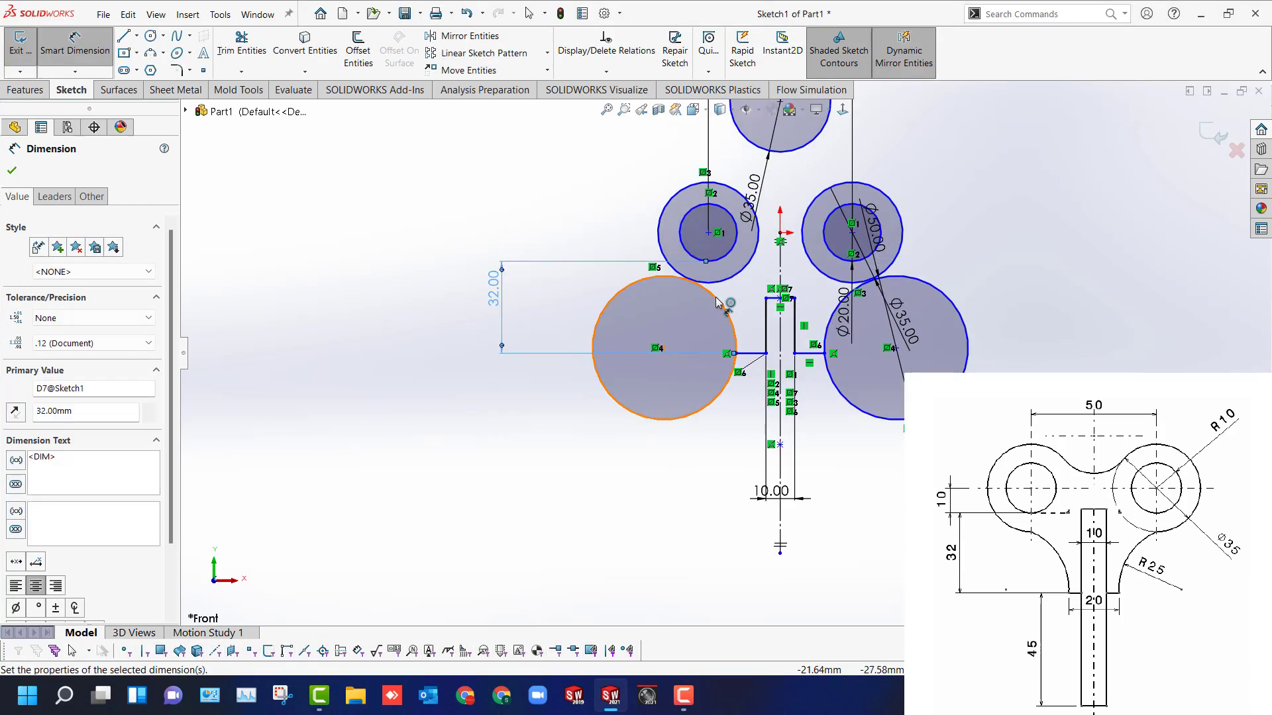
scroll(715, 301, down, 2)
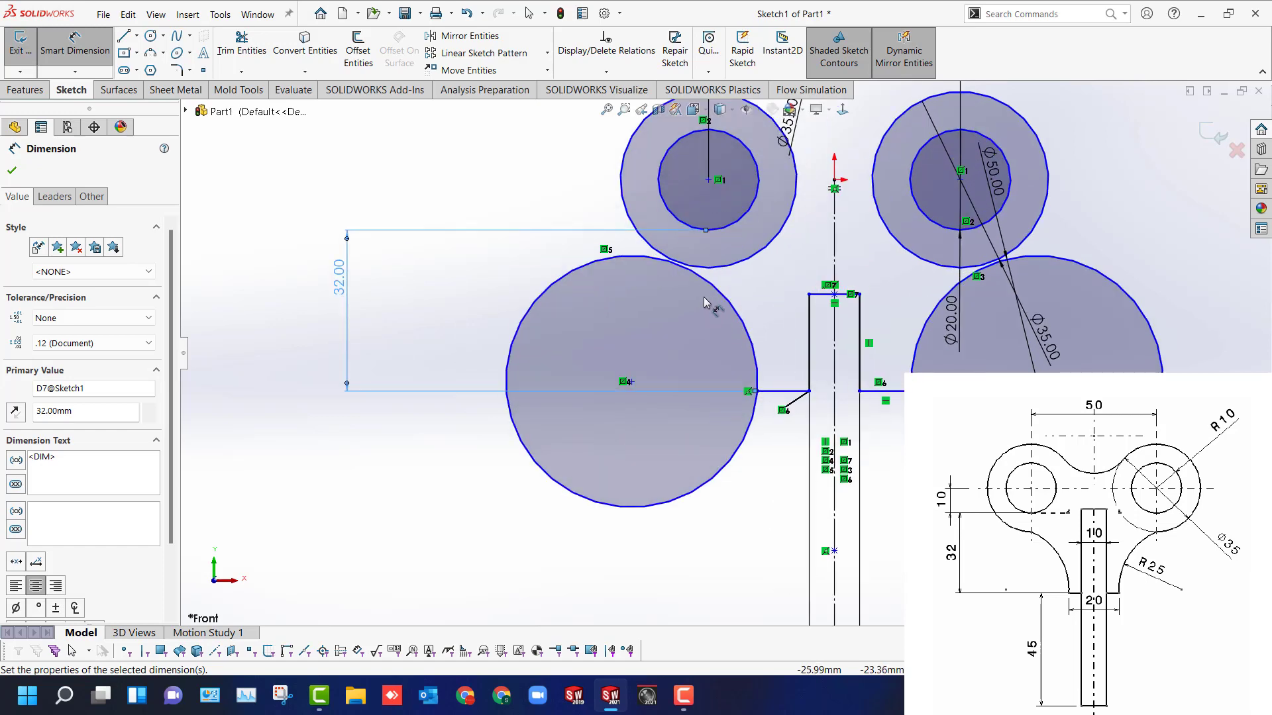
key(Escape)
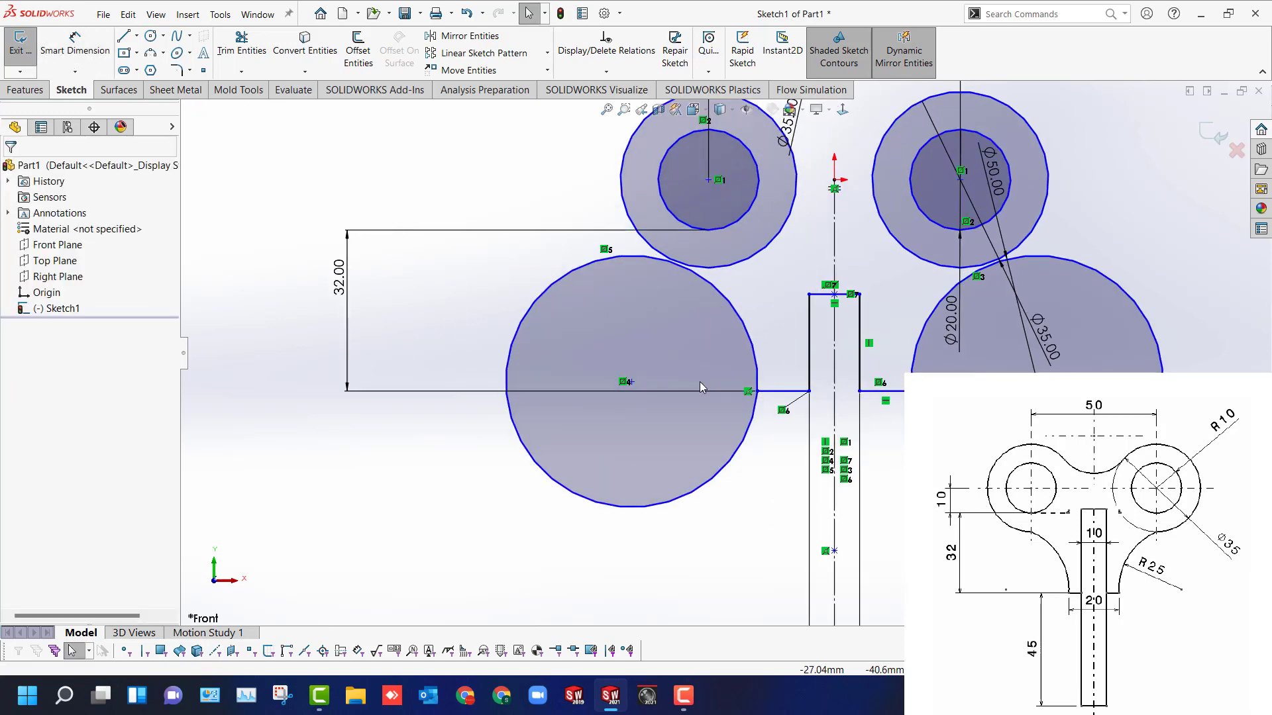
click(733, 305)
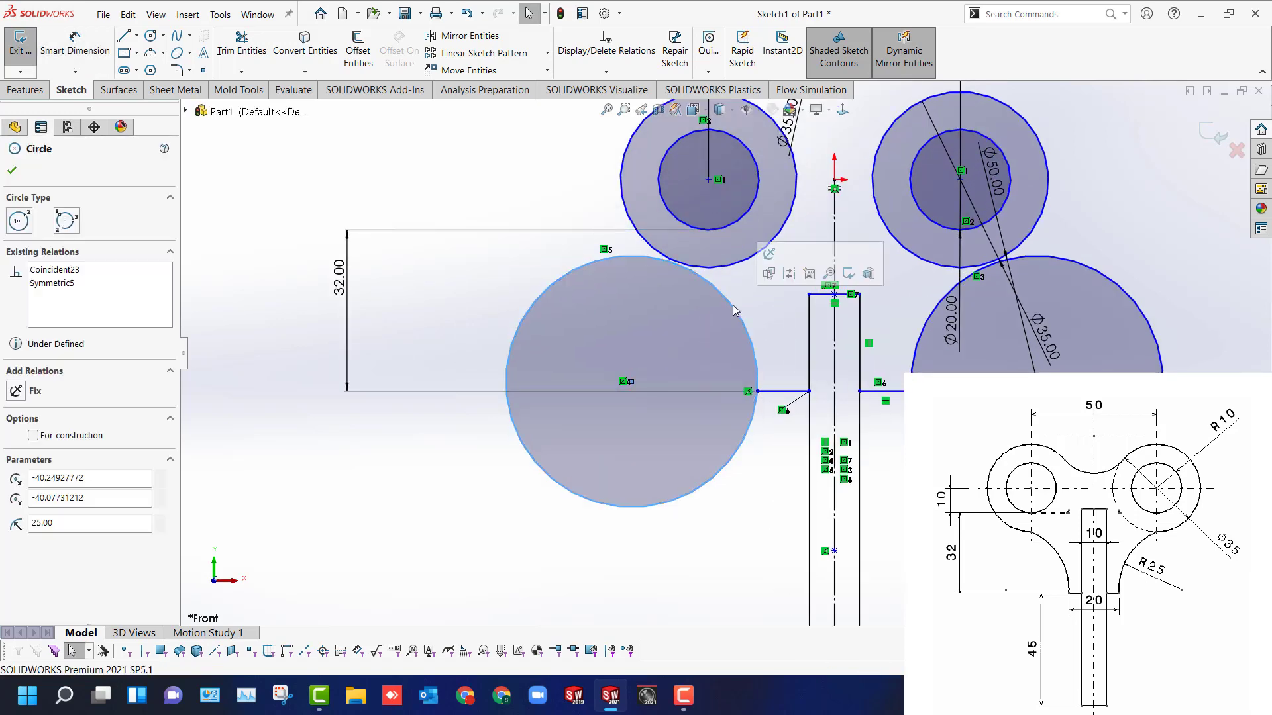
ctrl+click(729, 265)
click(790, 215)
click(763, 323)
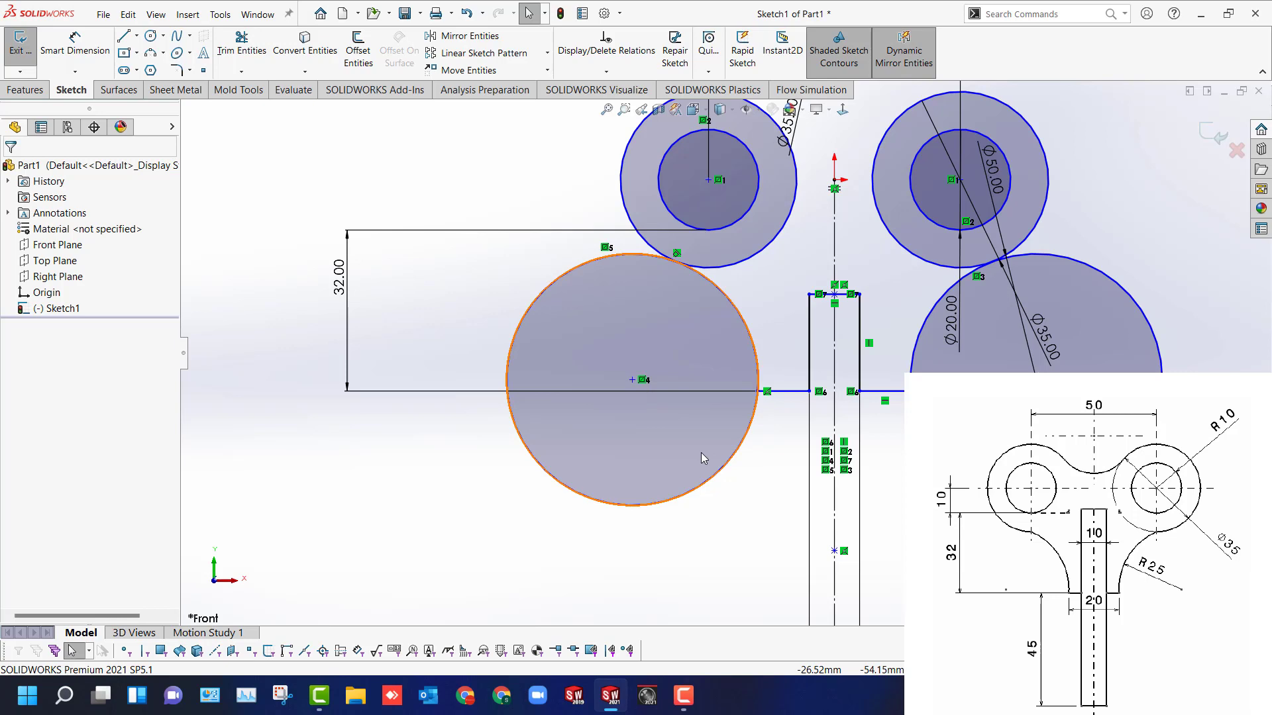
Add a horizontal relation between the left concentric circles' centre and the origin.
scroll(701, 452, down, 2)
click(712, 210)
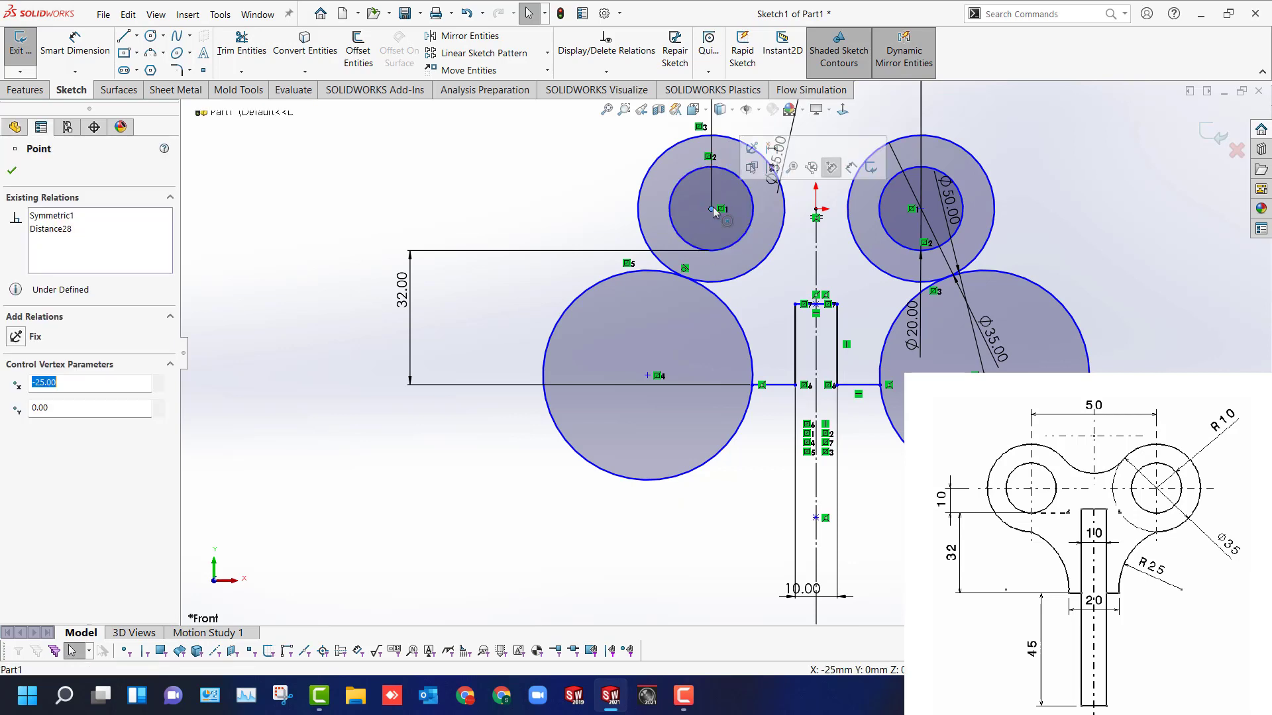
ctrl+click(816, 209)
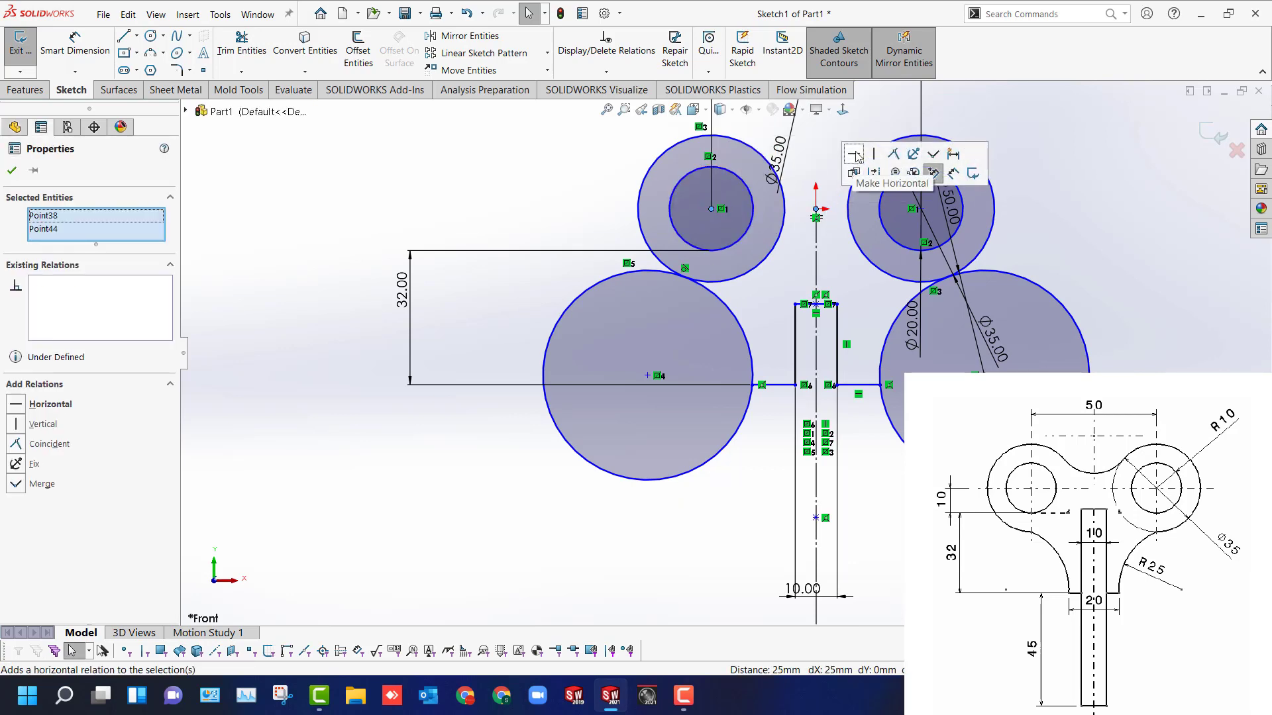
click(855, 155)
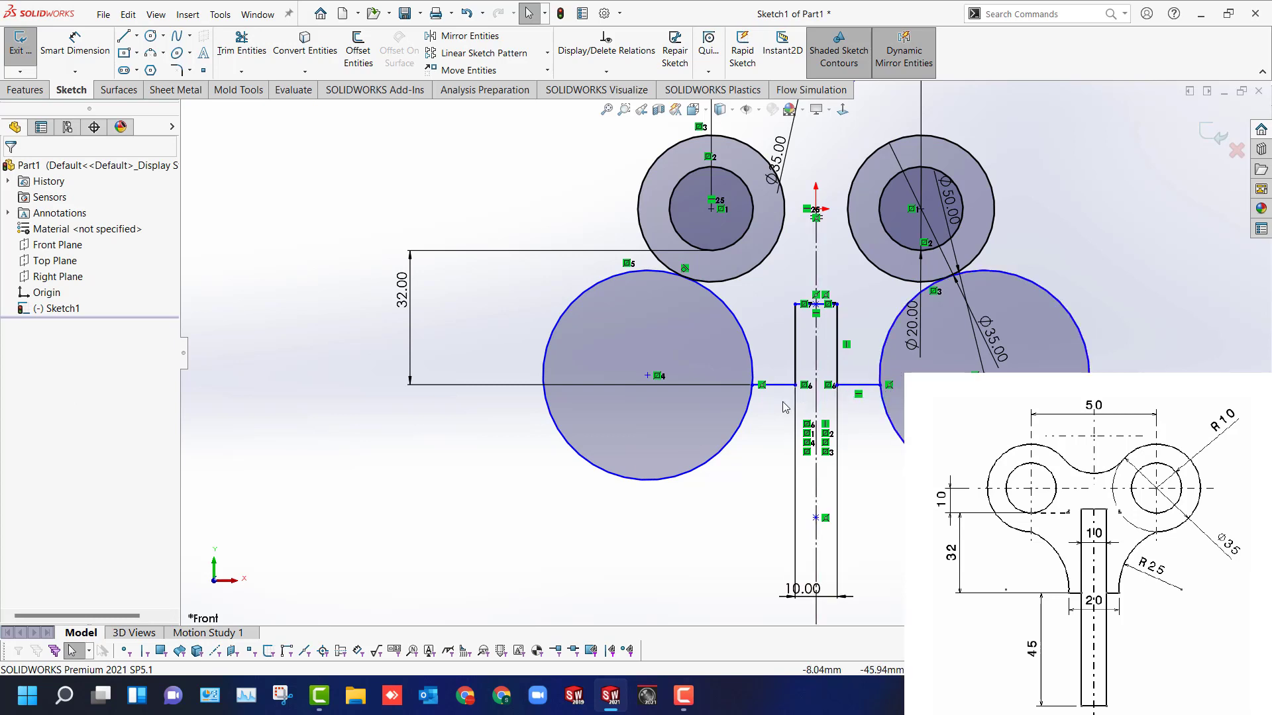
Dimension the distance between the outer ends of the two short horizontal lines to 20 mm.
key(d)
click(880, 386)
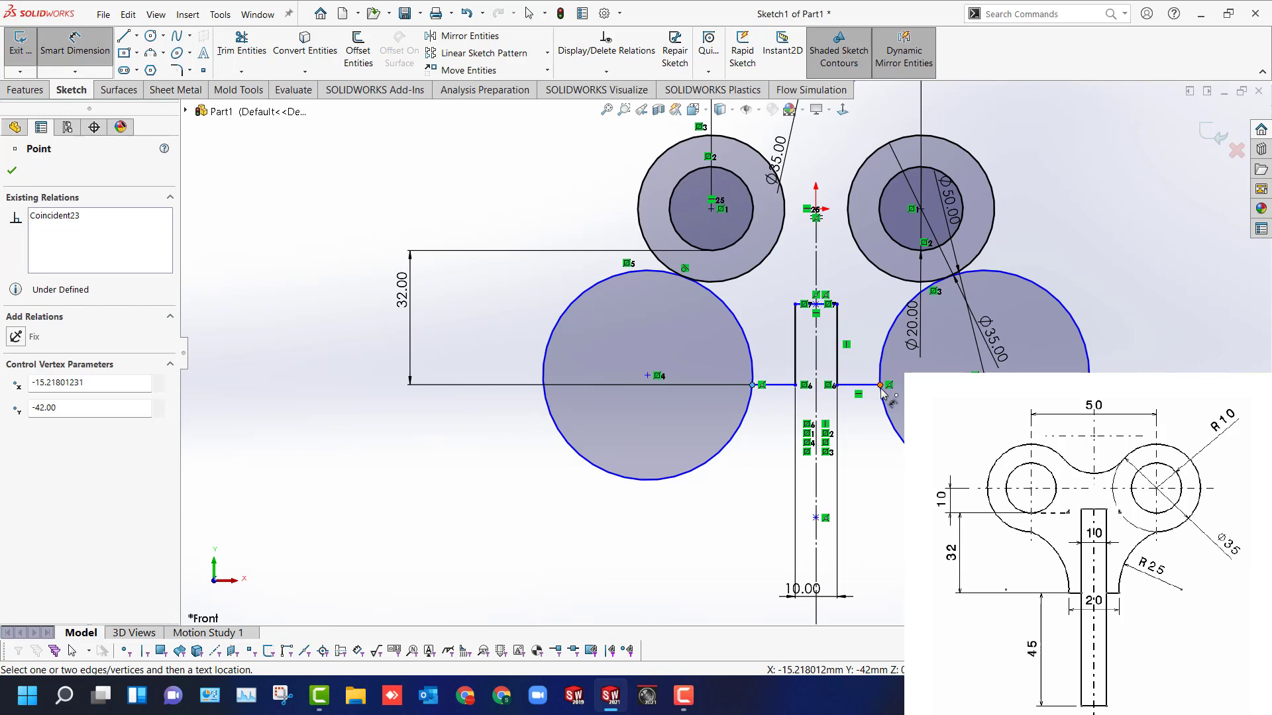
click(753, 385)
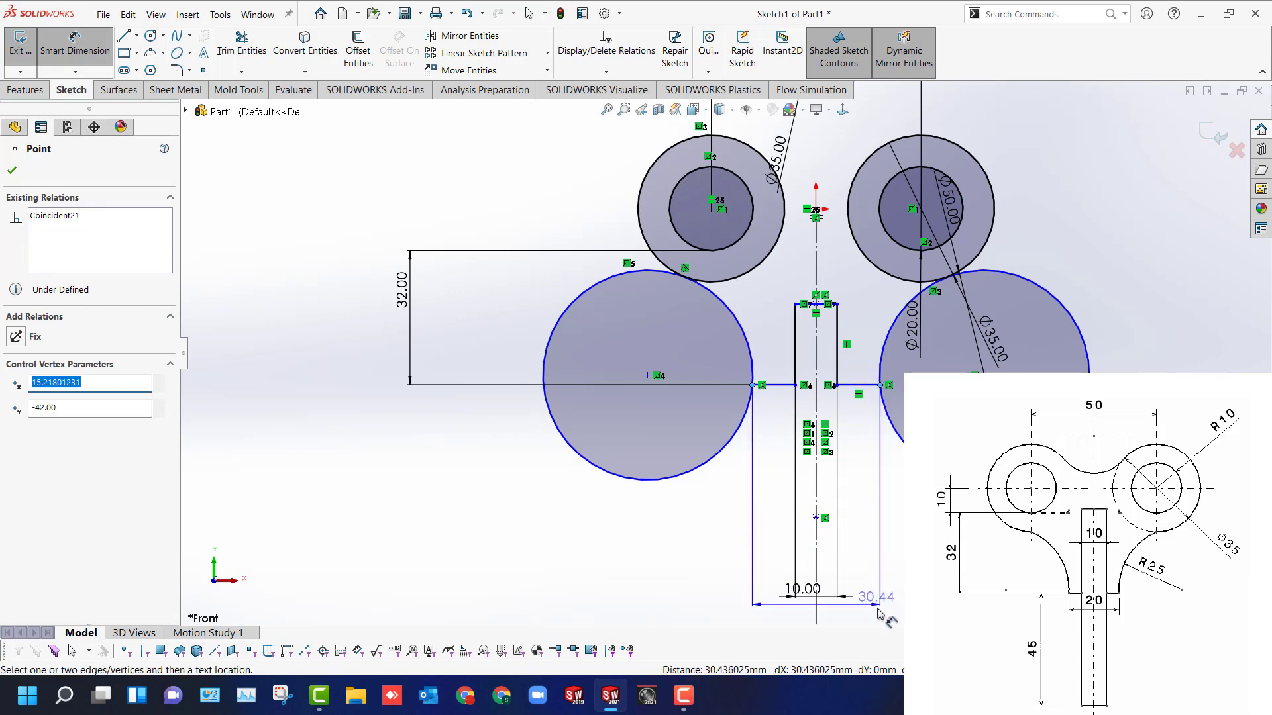
click(880, 614)
key(Return)
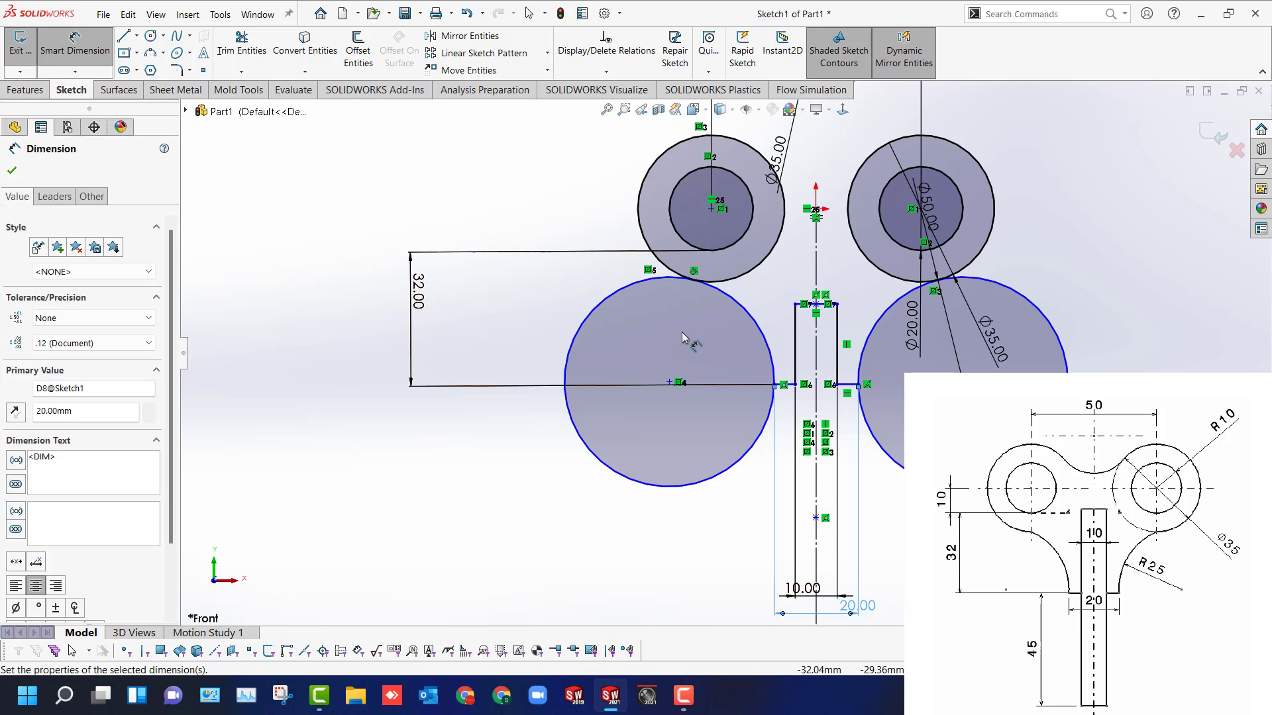
key(Escape)
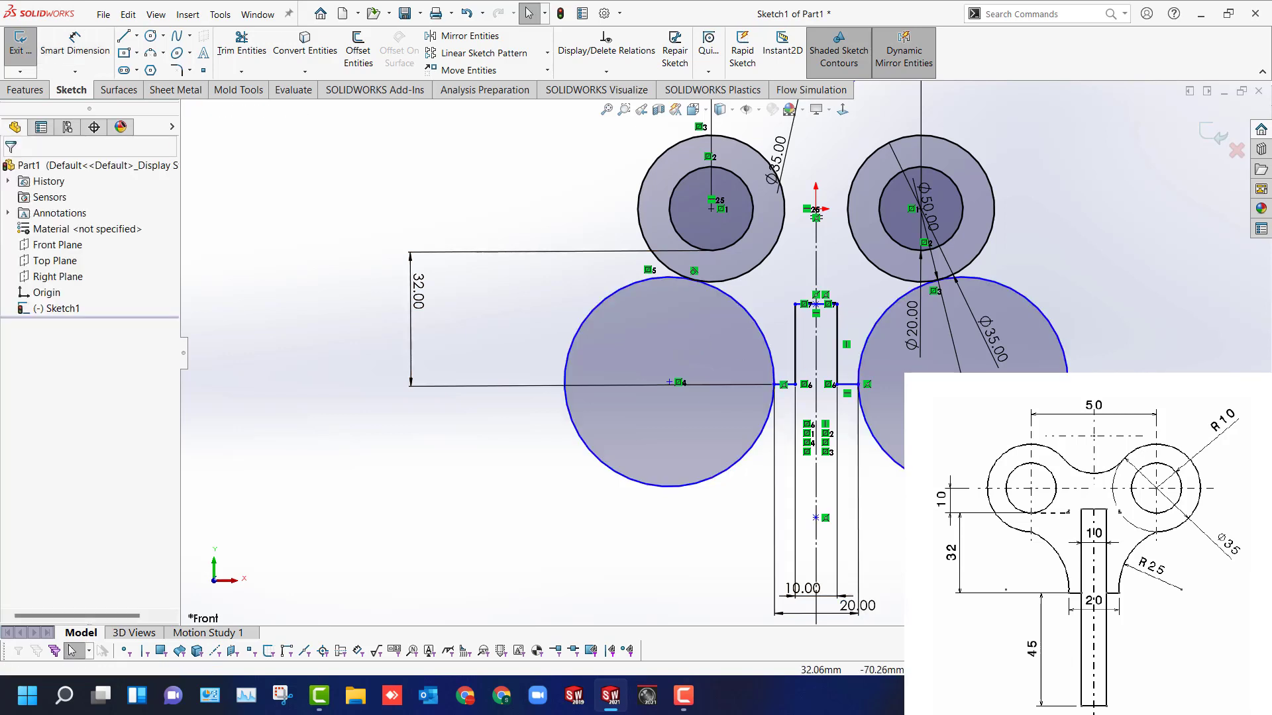
Add a horizontal relation to the short line between the left 50 mm circle and the stem.
click(876, 391)
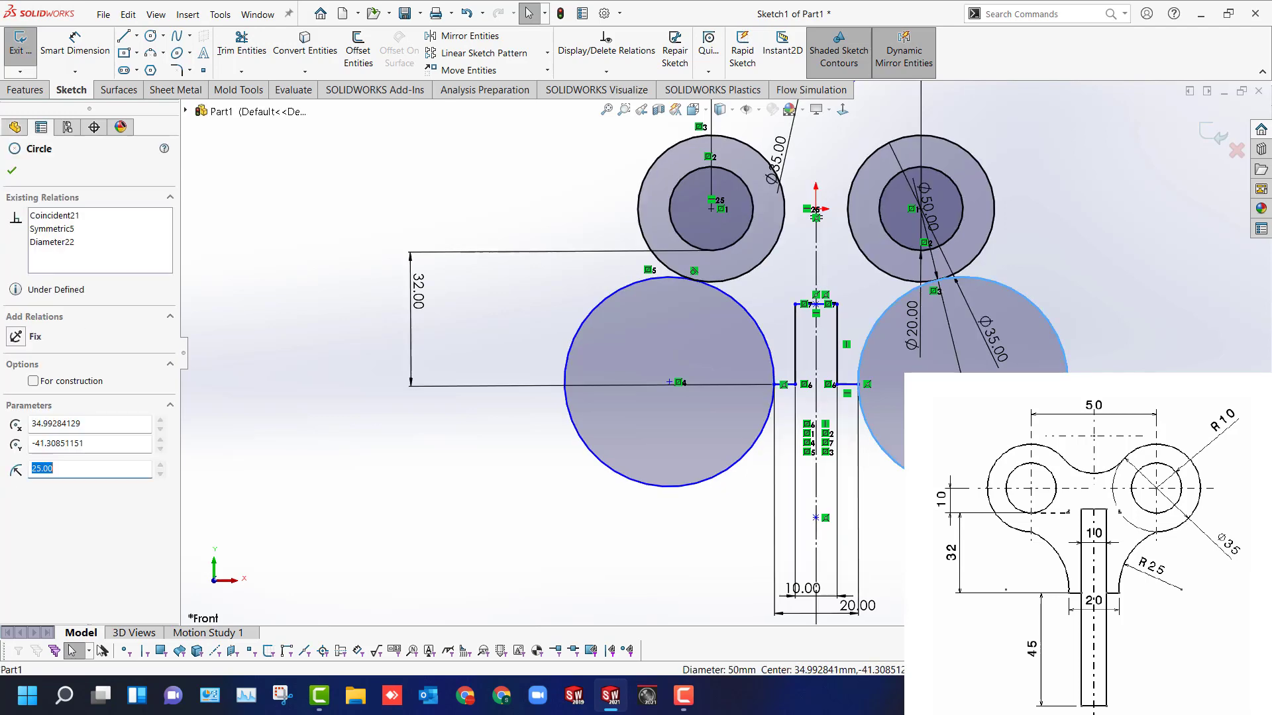
key(Escape)
click(962, 383)
mouse_move(962, 382)
mouse_down()
mouse_move(926, 388)
mouse_move(967, 392)
mouse_move(961, 382)
mouse_up()
click(837, 420)
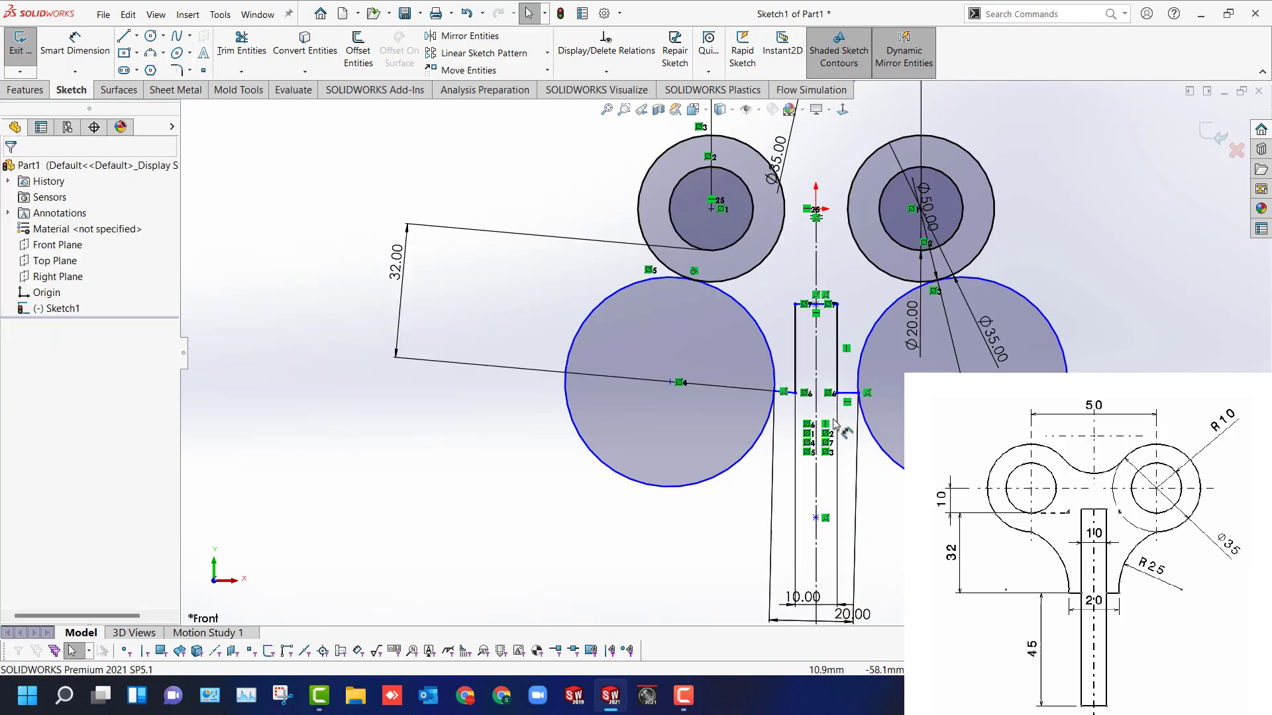
click(787, 393)
click(836, 344)
click(669, 540)
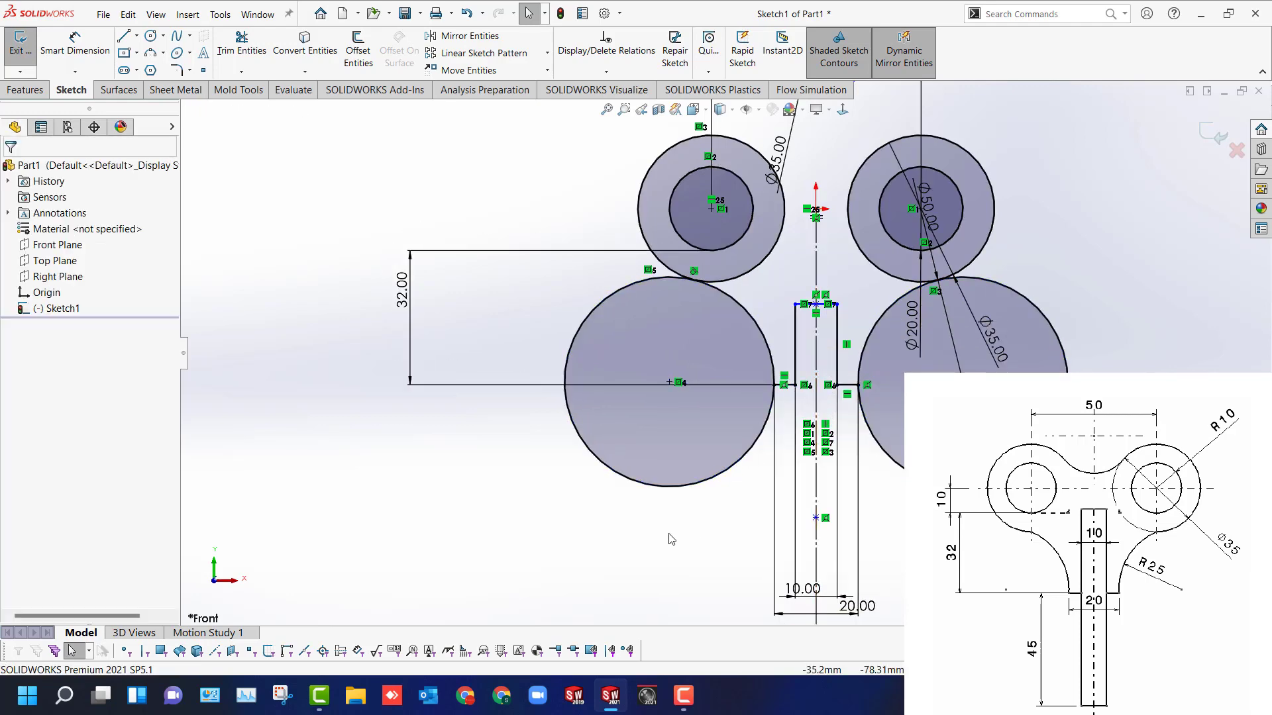
Trim both 50 mm circles so that only the inner tangent arcs running down to the short horizontal lines are left.
right_drag(614, 521, 632, 486)
drag(632, 481, 646, 454)
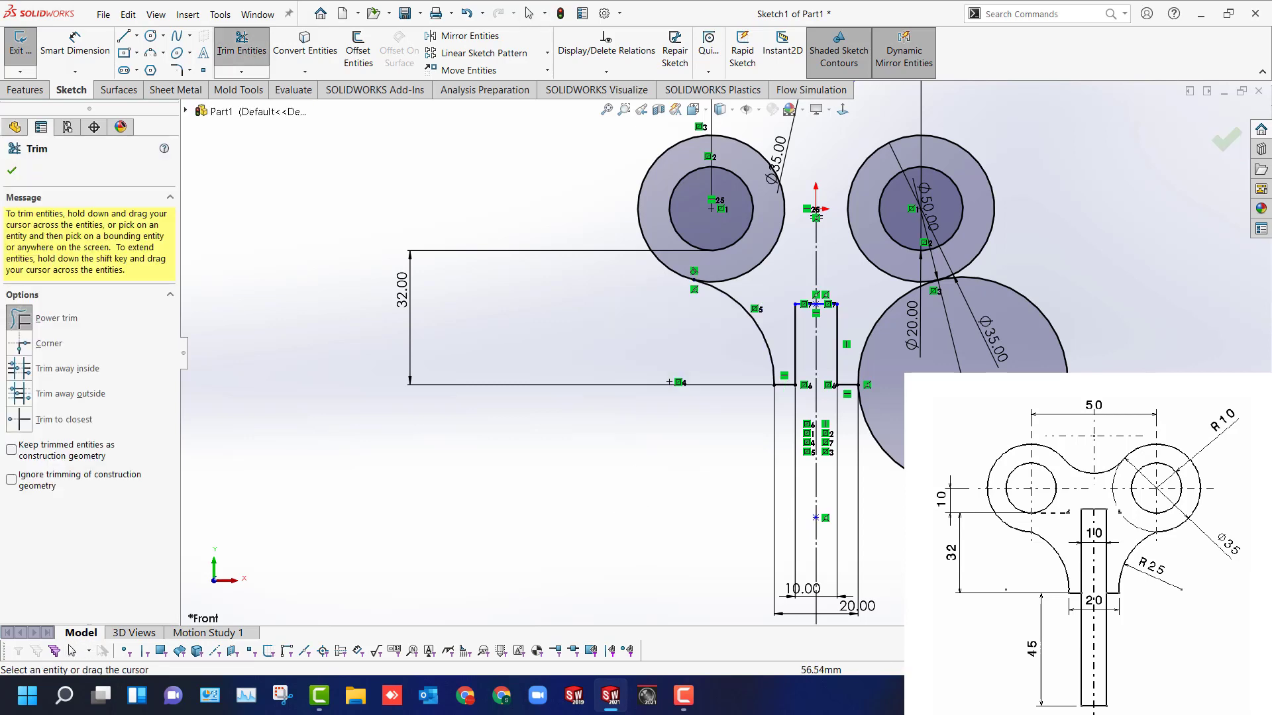
drag(1077, 554, 1034, 461)
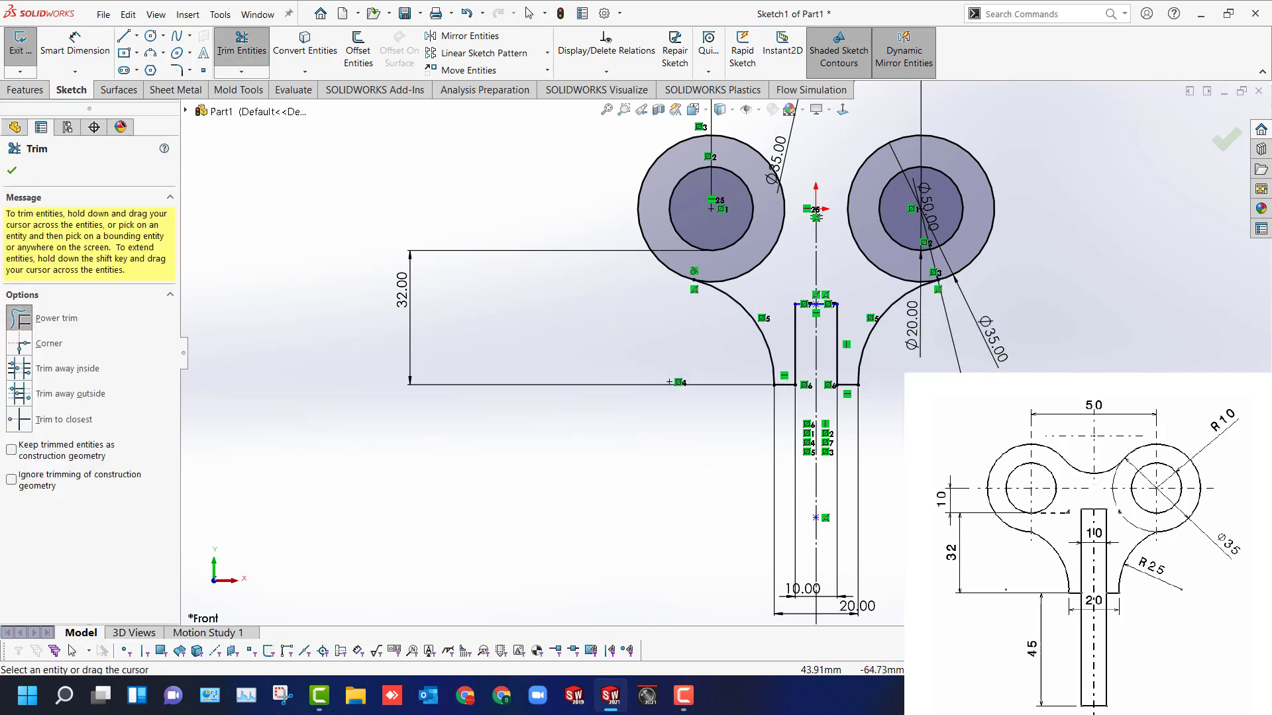
key(Escape)
right_drag(925, 479, 896, 463)
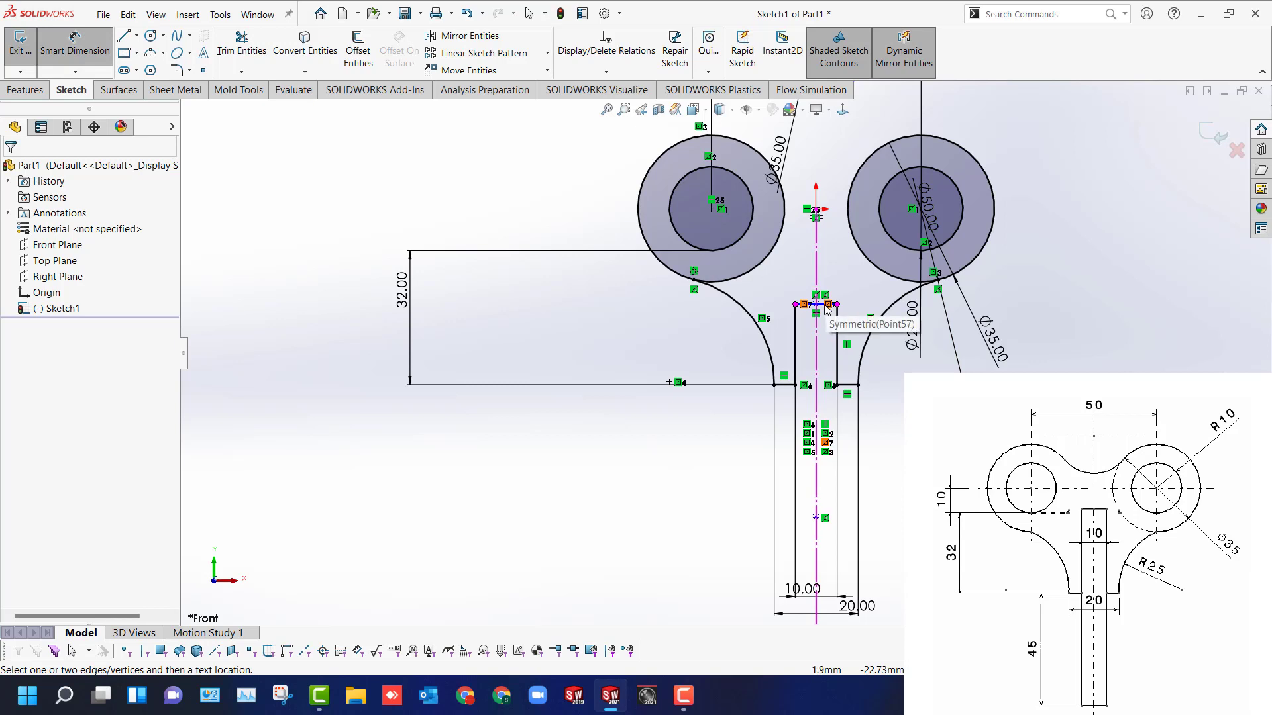
scroll(824, 308, down, 2)
key(Escape)
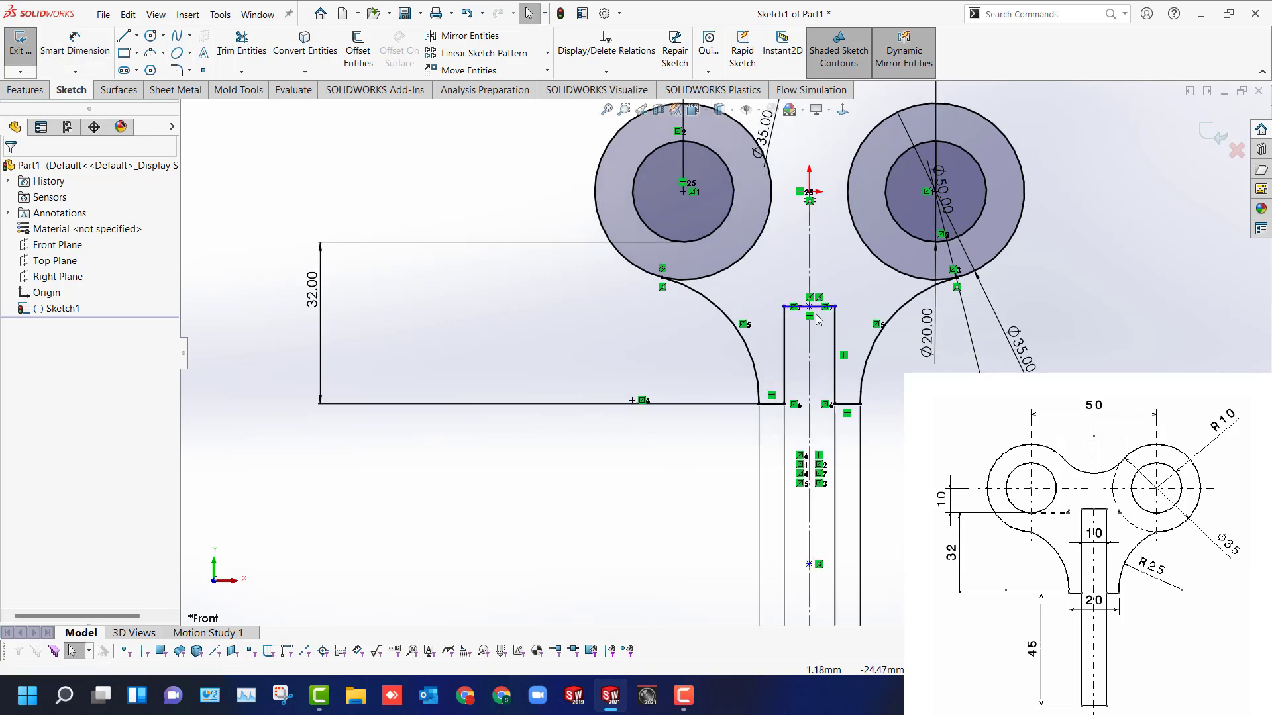
click(820, 307)
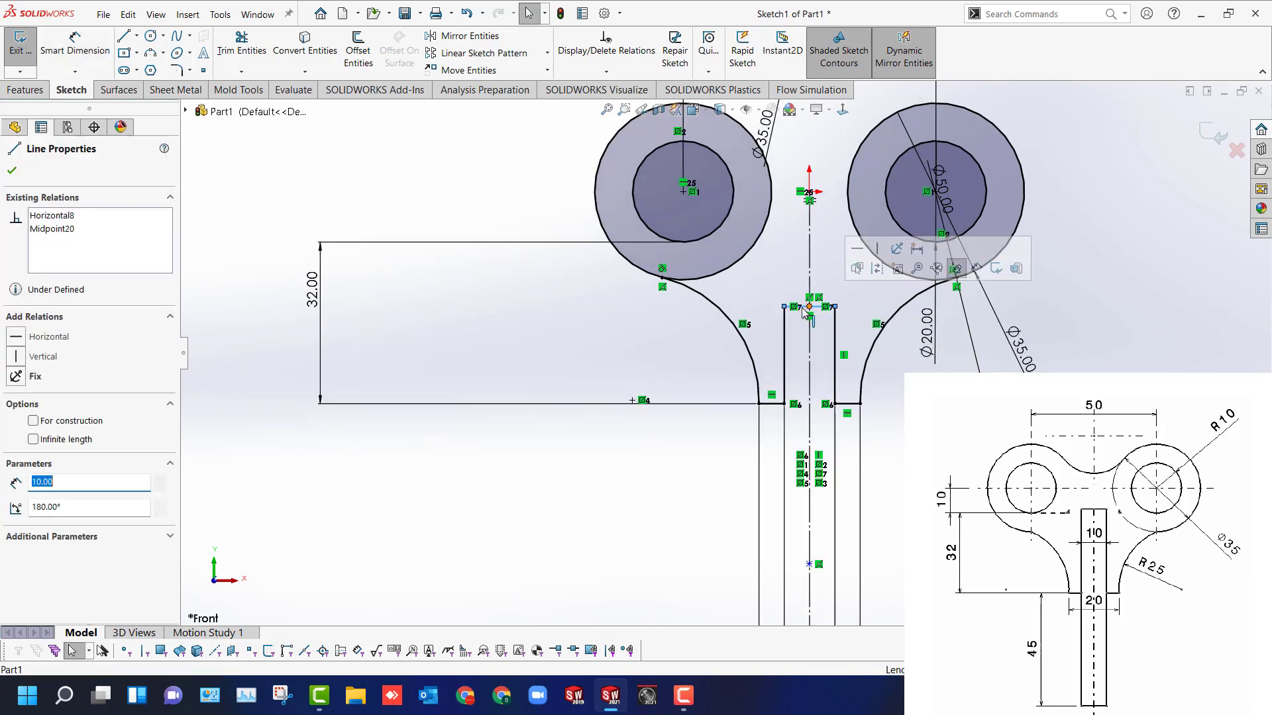
ctrl+click(689, 241)
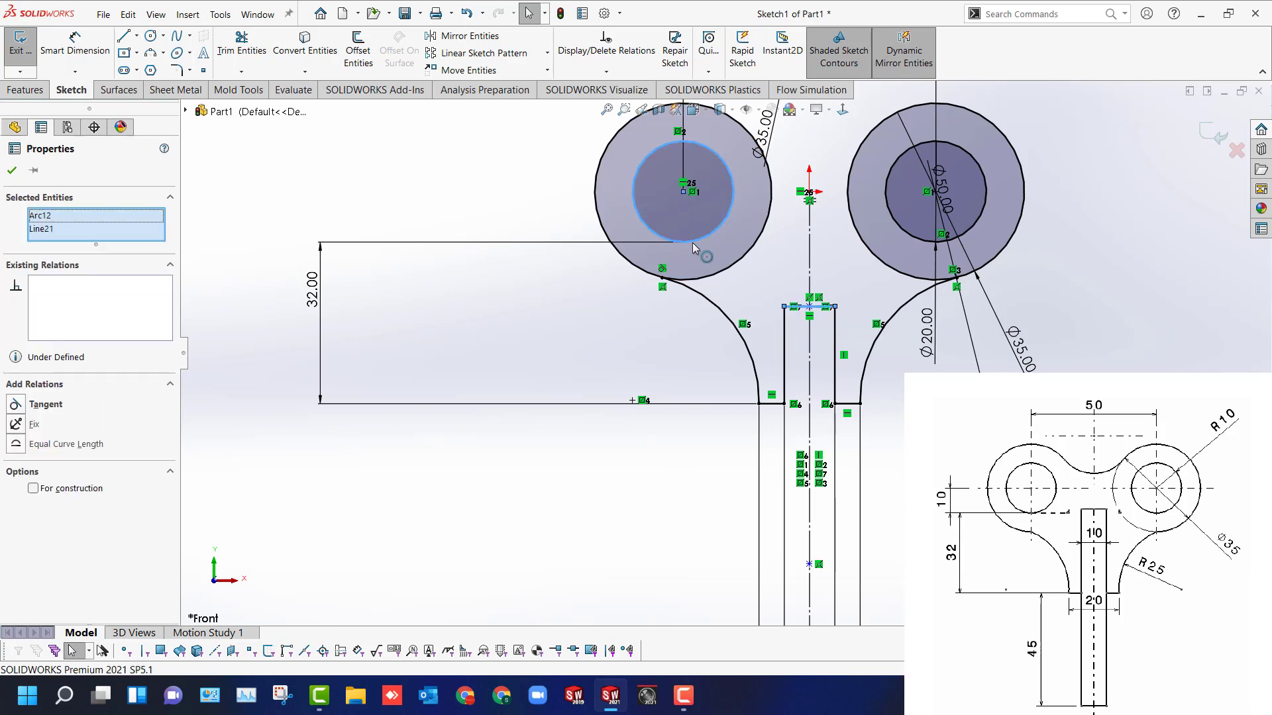
click(780, 301)
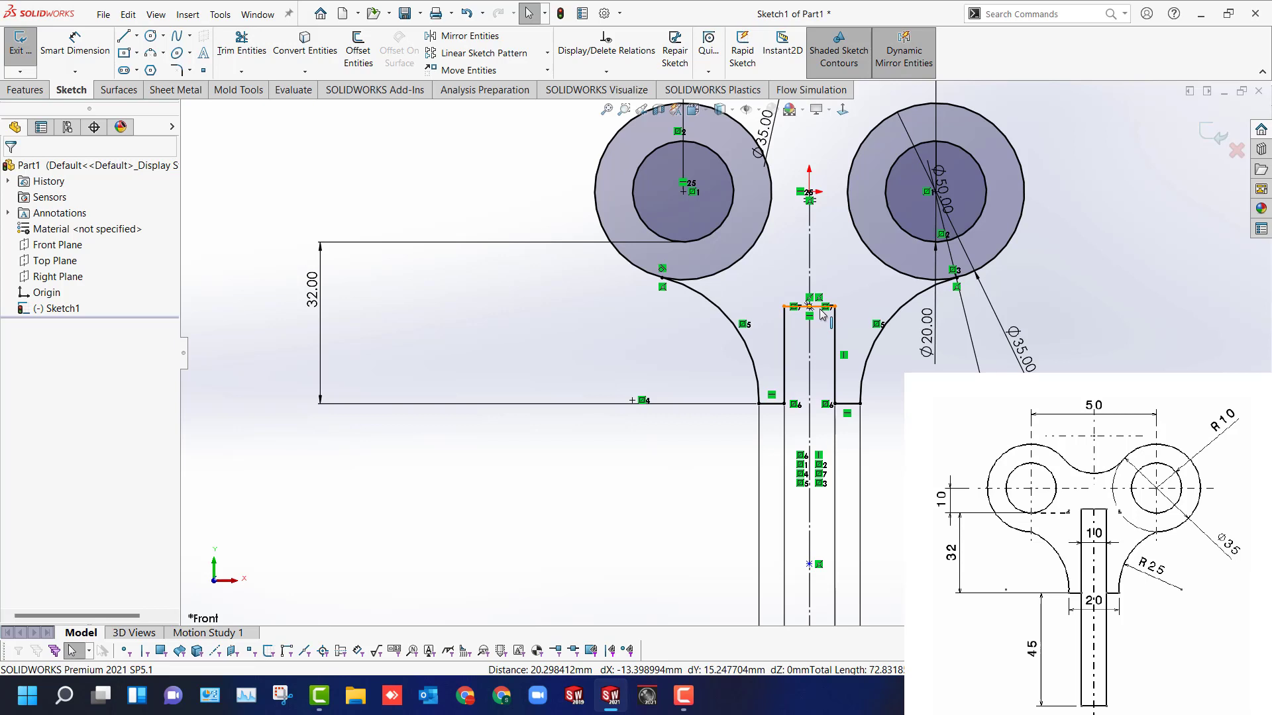
Dimension the vertical distance from the origin down to the stem's top line as 10 mm.
key(d)
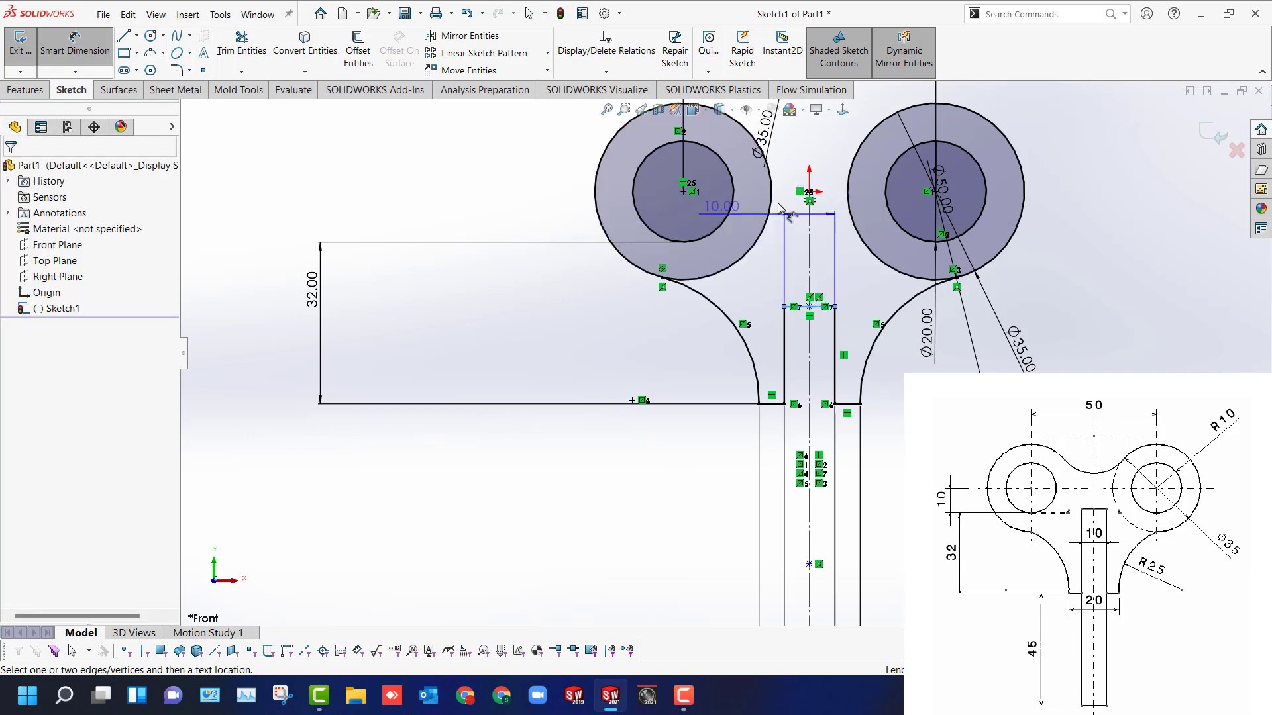
click(809, 192)
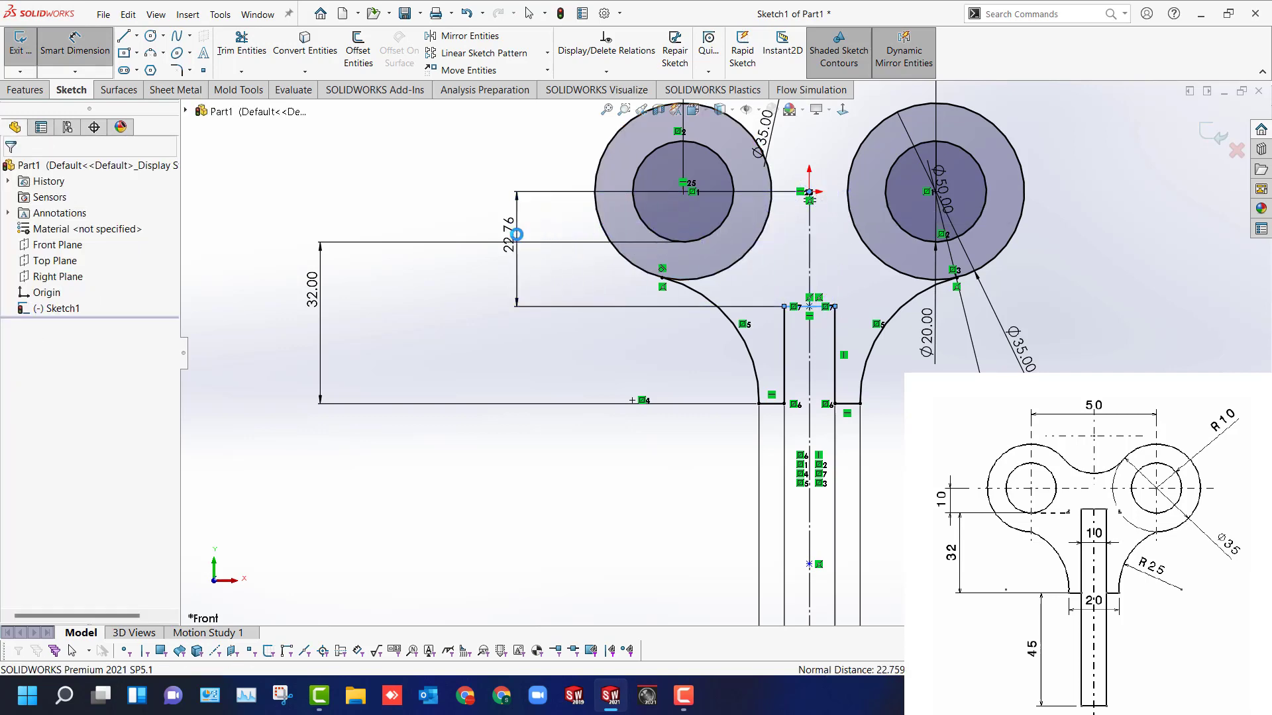
click(518, 236)
text(10)
key(Return)
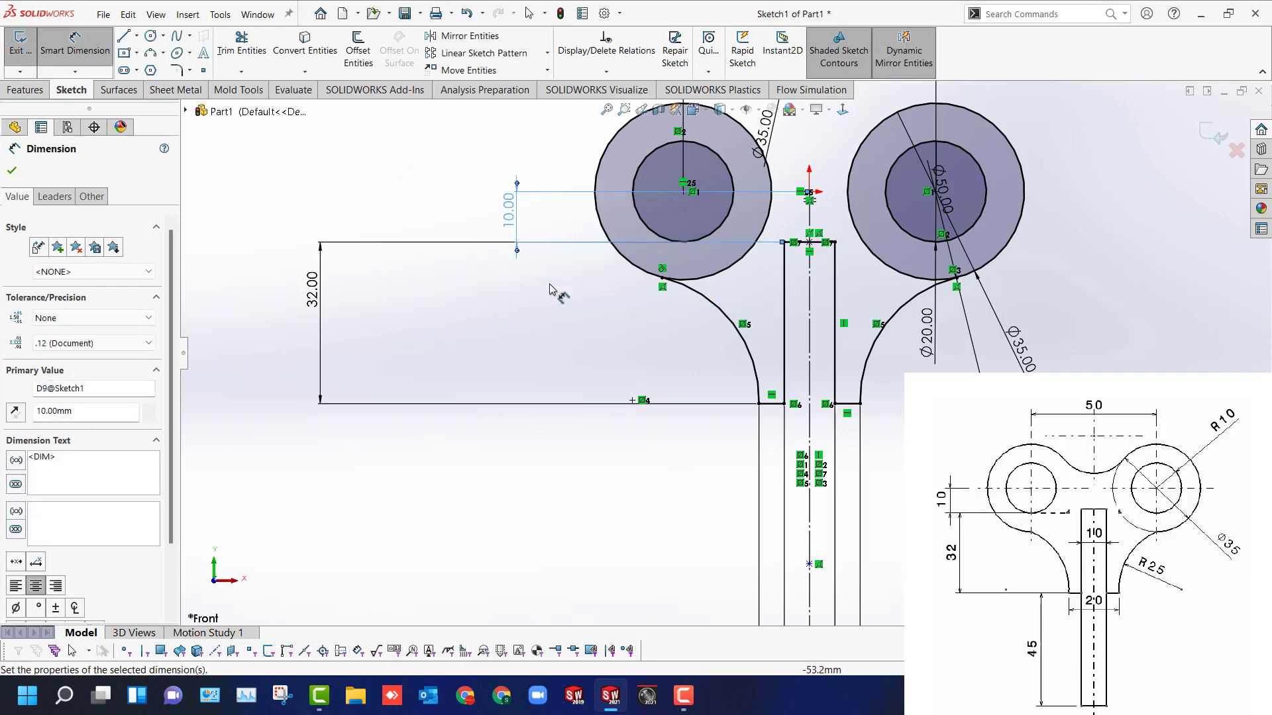
key(Escape)
key(Escape)
Draw a 45 mm vertical line downward from the lower end of the stem's left side, mirrored about the centreline.
key(z)
key(z)
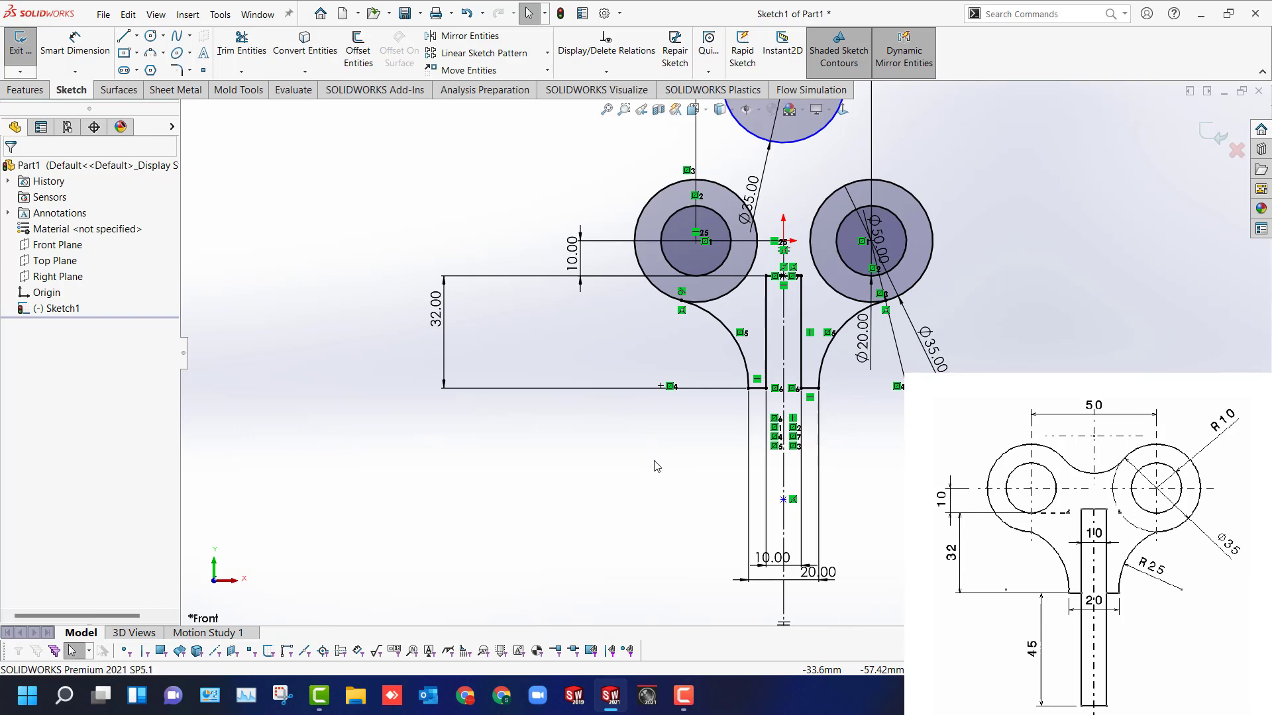
key(l)
click(760, 456)
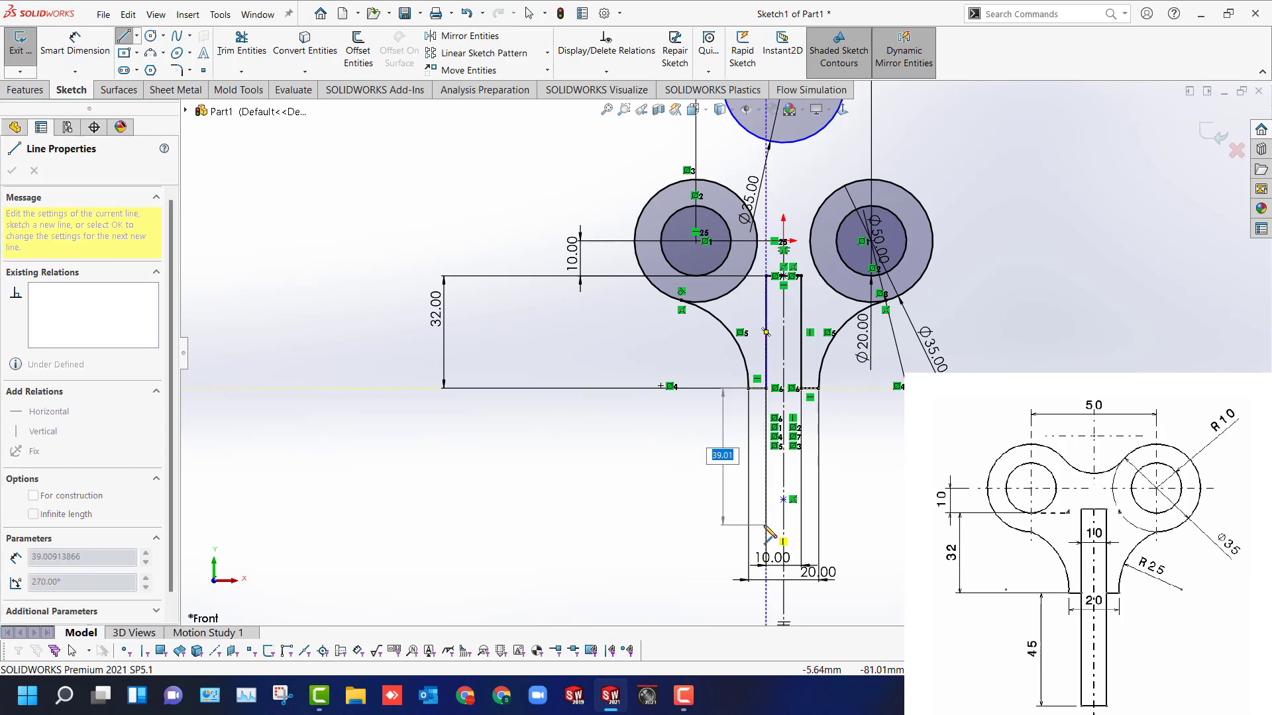
text(45)
key(Return)
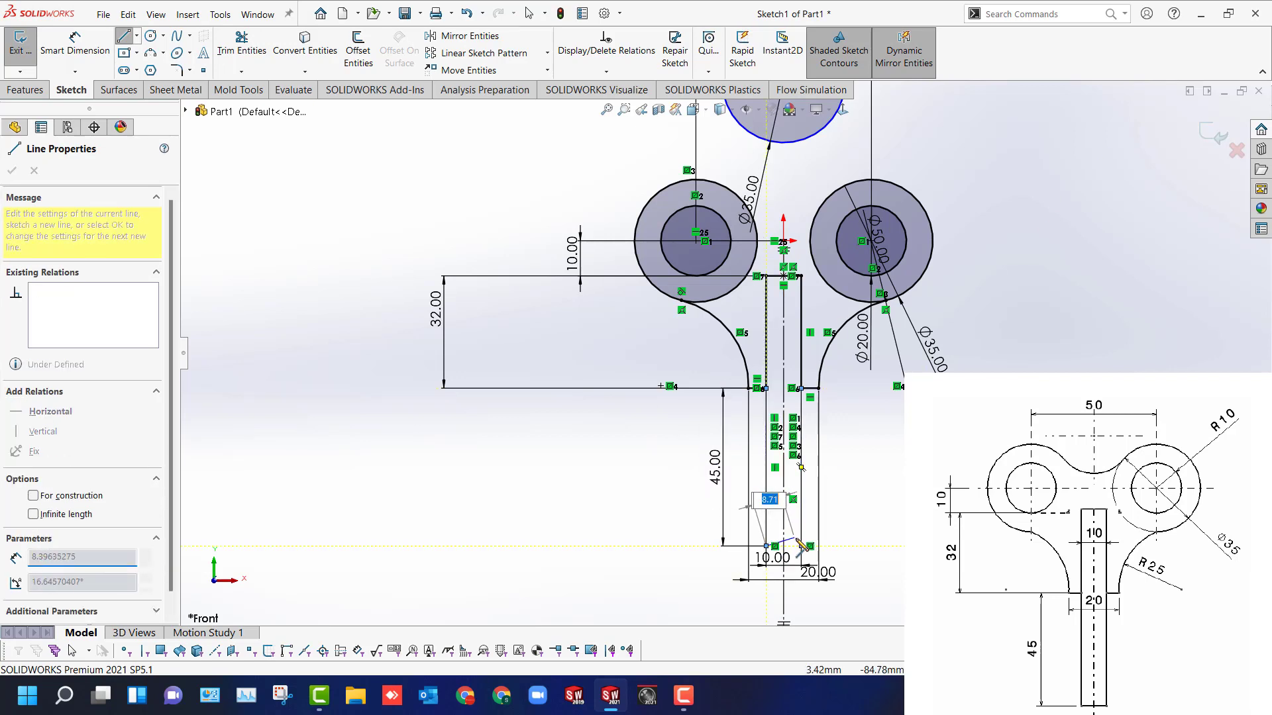
Close the lower end of the stem with a horizontal line between its two 45 mm sides and end the line chain.
key(Return)
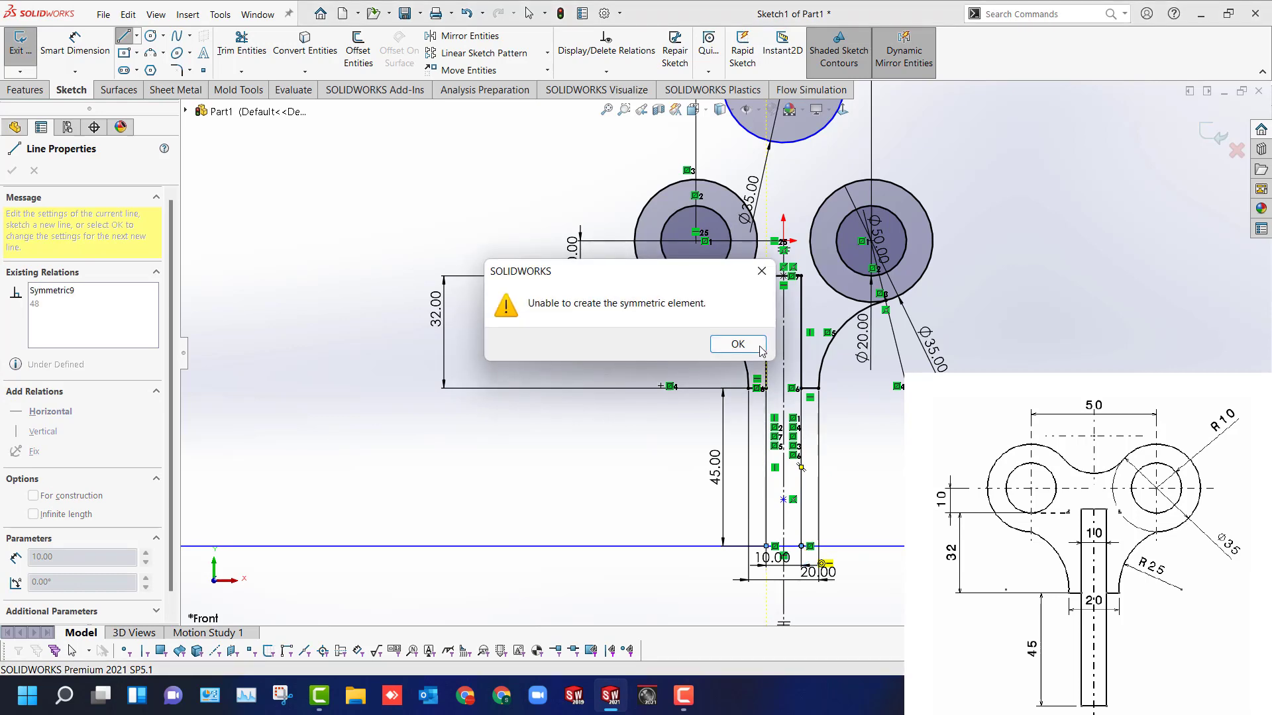
key(Return)
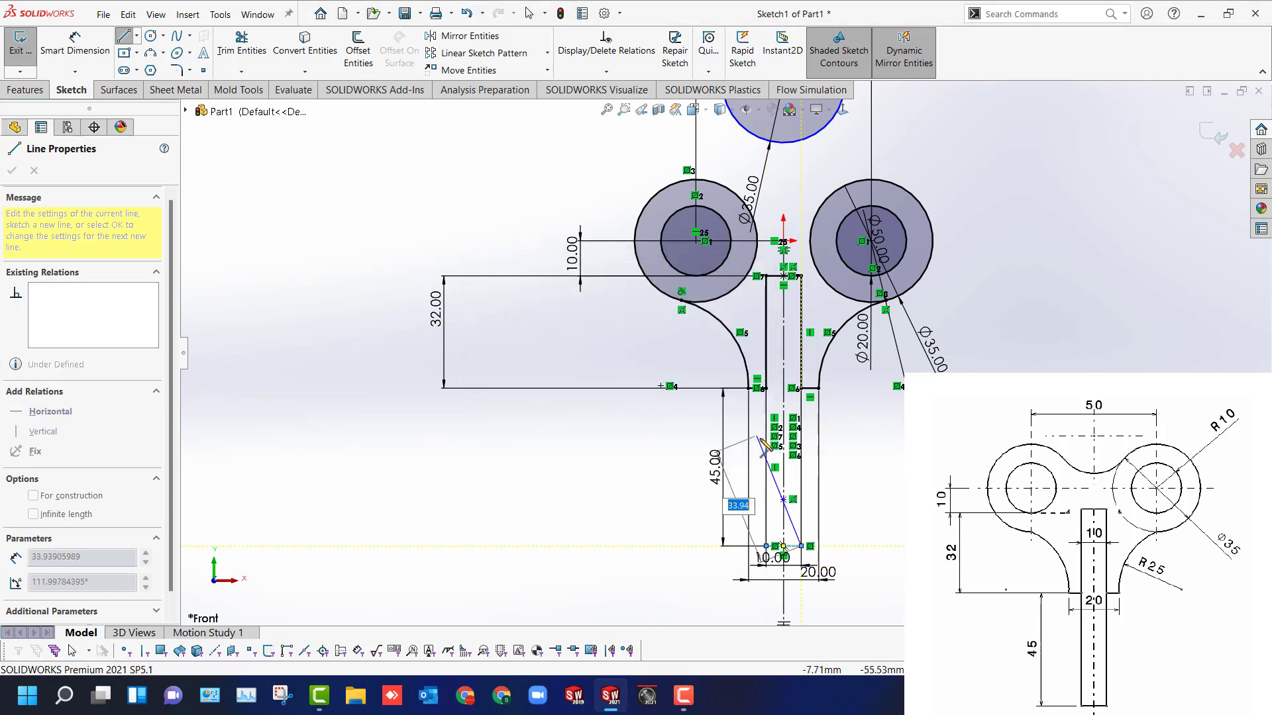
click(801, 388)
key(Escape)
scroll(849, 503, down, 2)
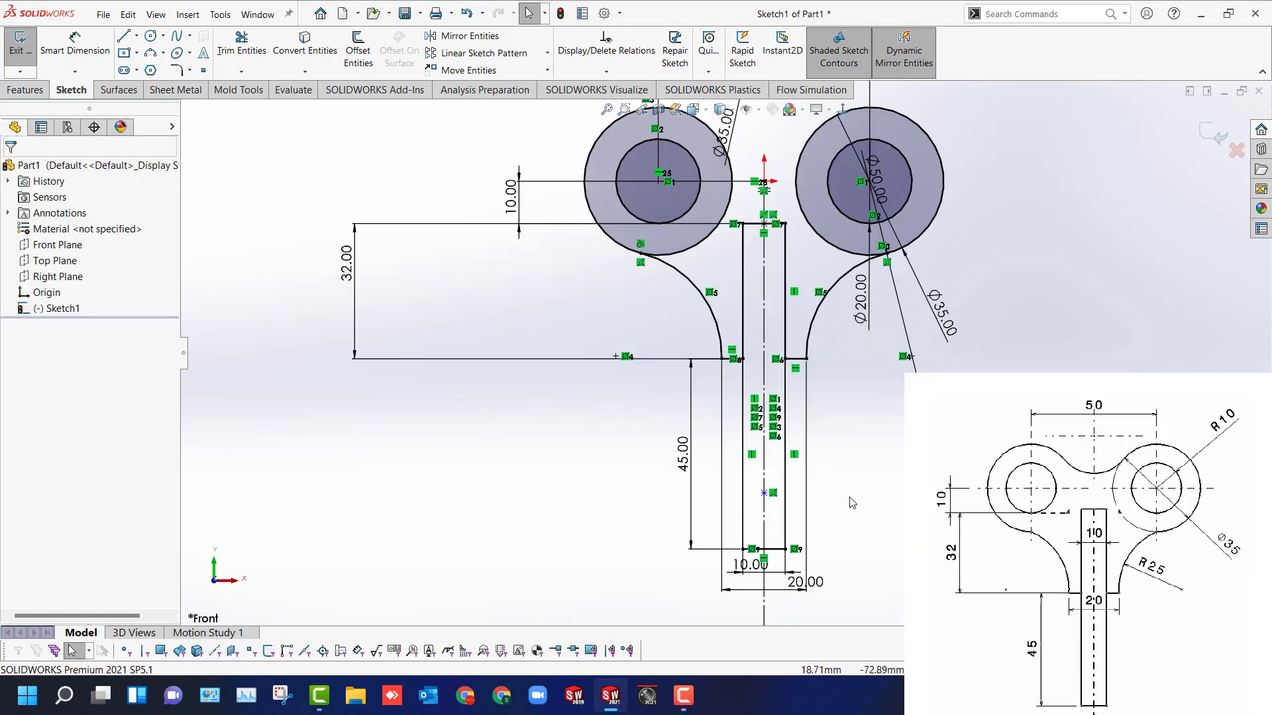
Make the loose upper 35 mm circle tangent to both the right and the left outer 35 mm circles.
scroll(812, 523, up, 2)
scroll(589, 417, up, 4)
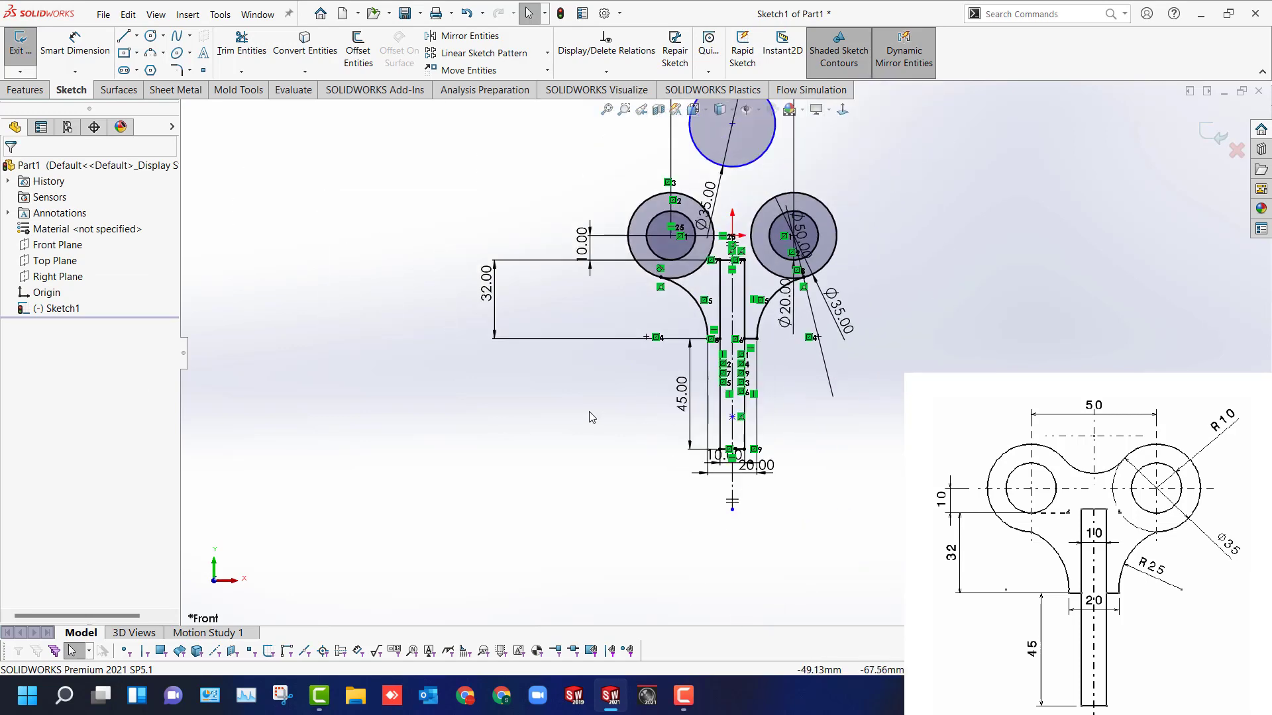
scroll(704, 230, down, 2)
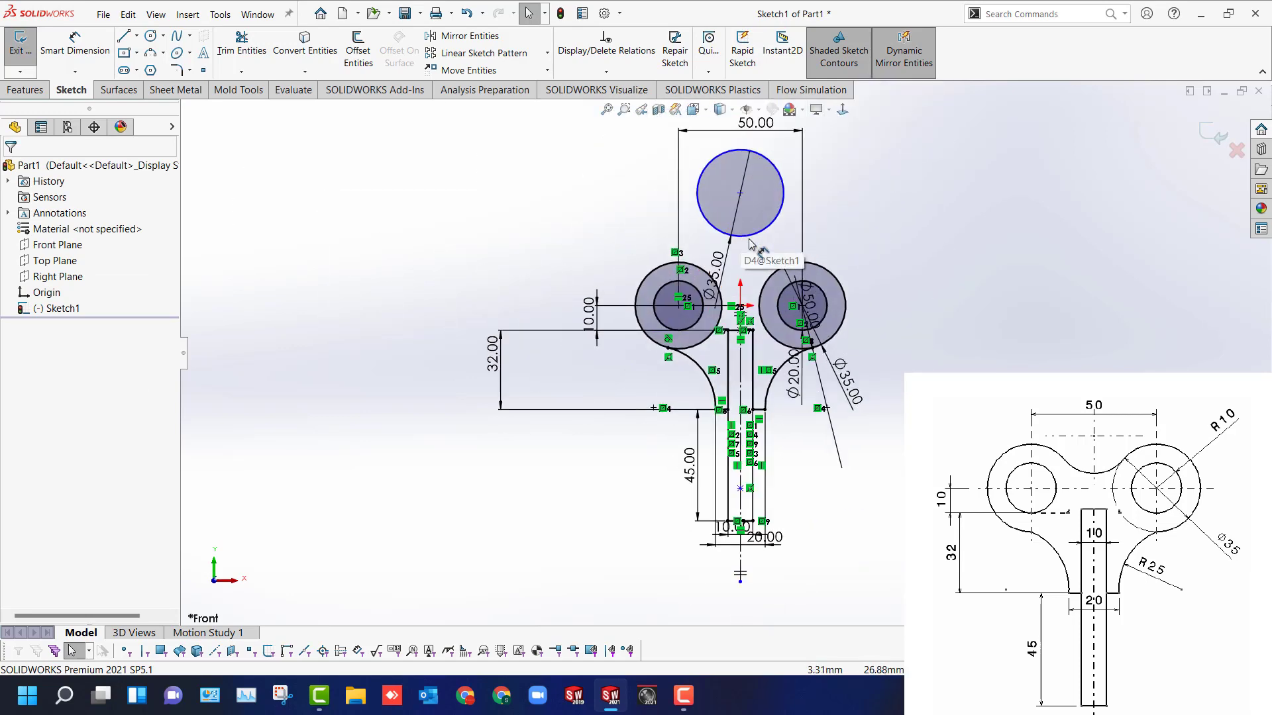
click(757, 234)
ctrl+click(759, 308)
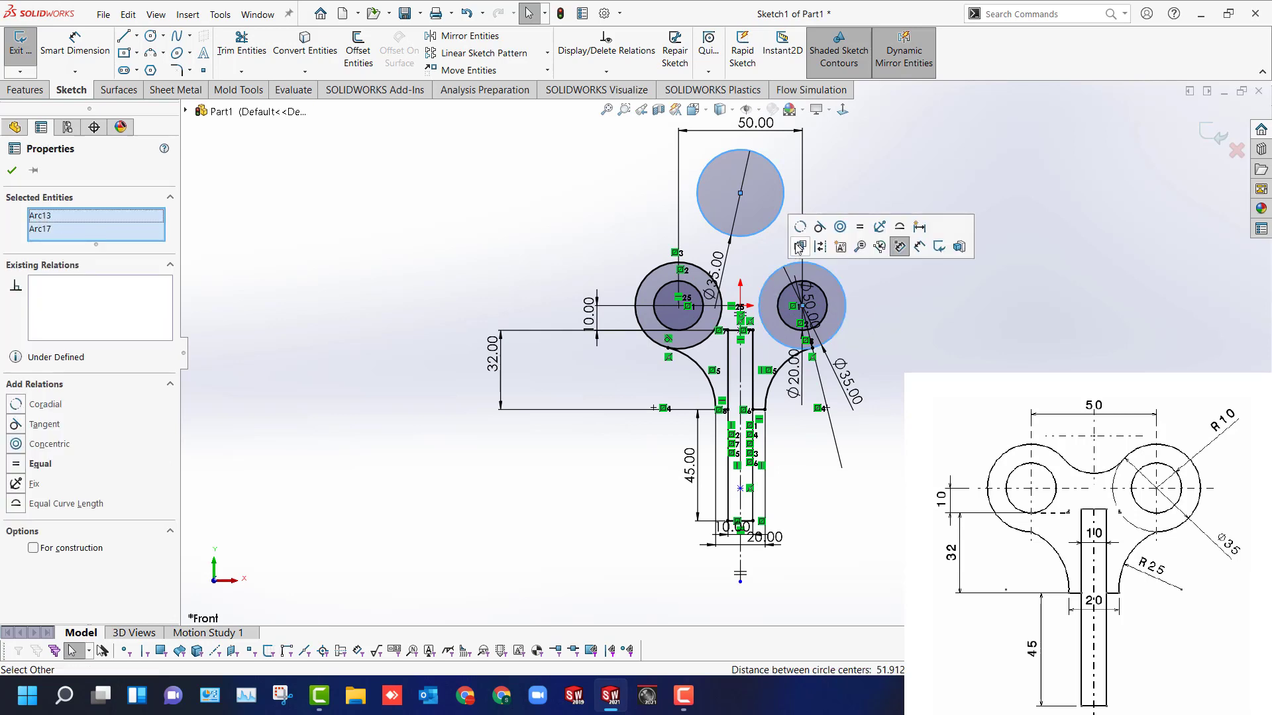
click(820, 237)
click(651, 231)
click(725, 254)
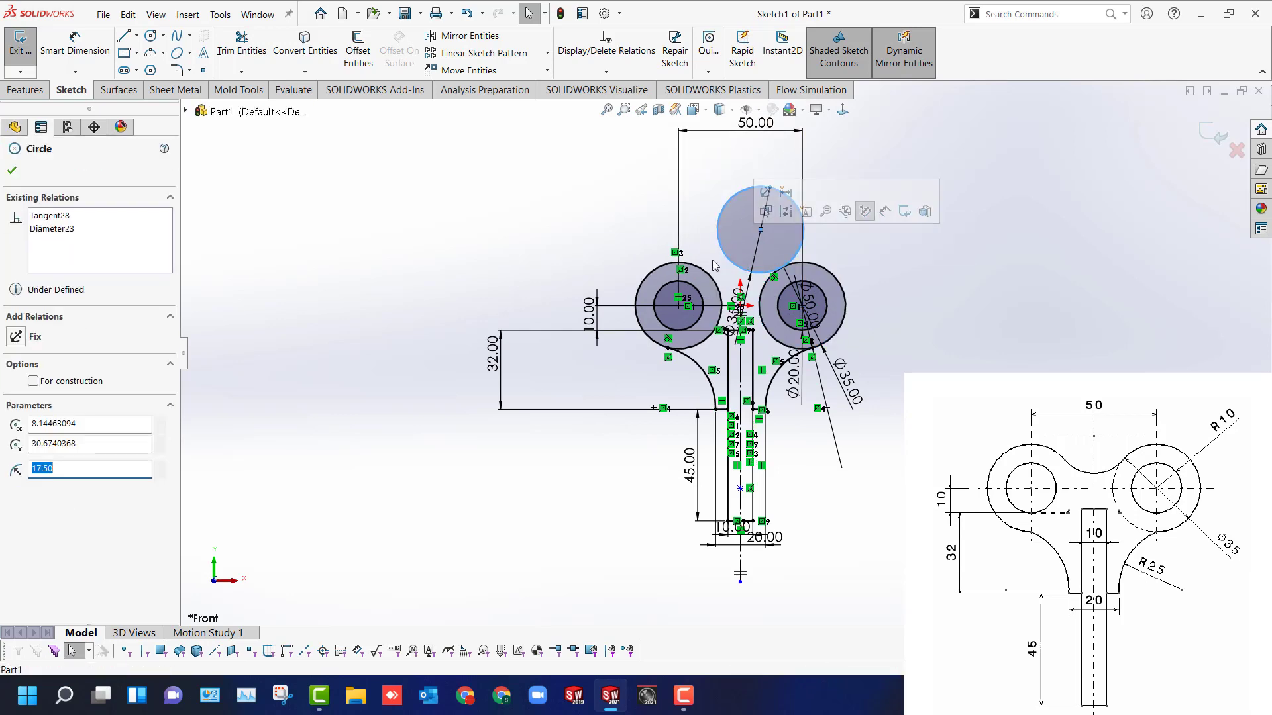
ctrl+click(714, 282)
click(769, 228)
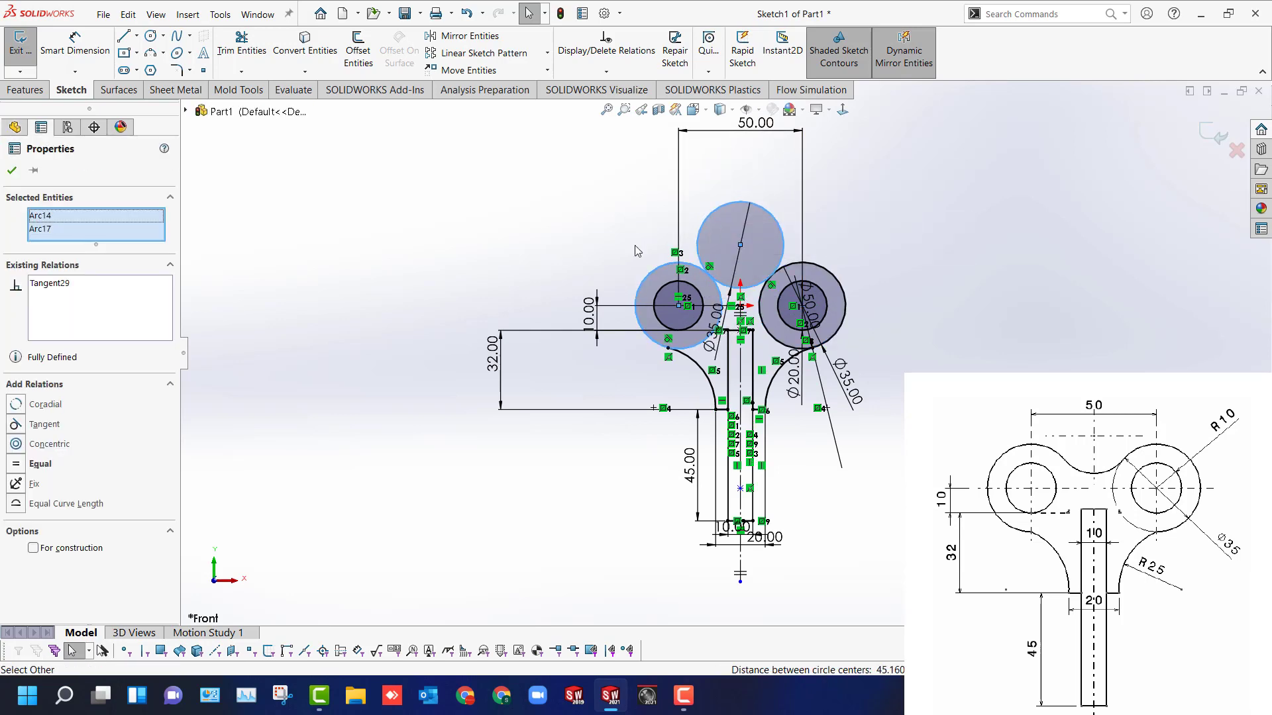
click(635, 247)
Trim away the upper part of the top 35 mm circle, keeping the concave arc between the two outer circles.
key(t)
drag(709, 189, 725, 221)
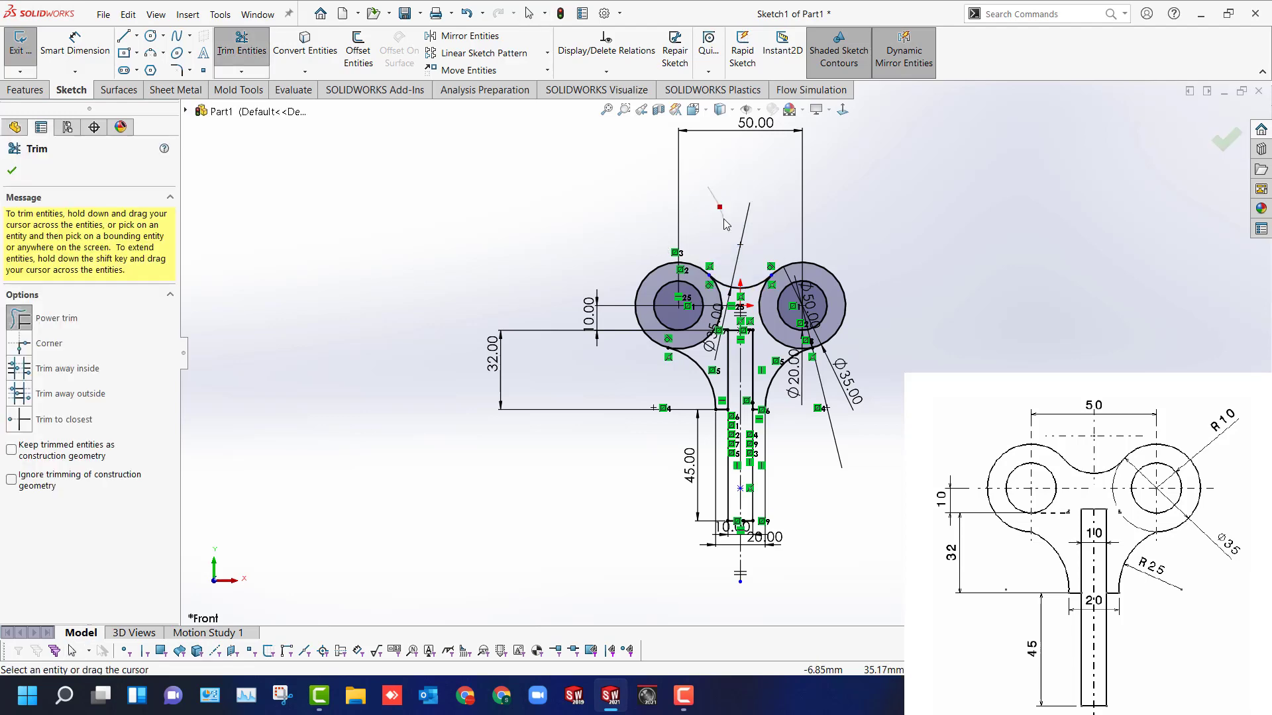
key(Escape)
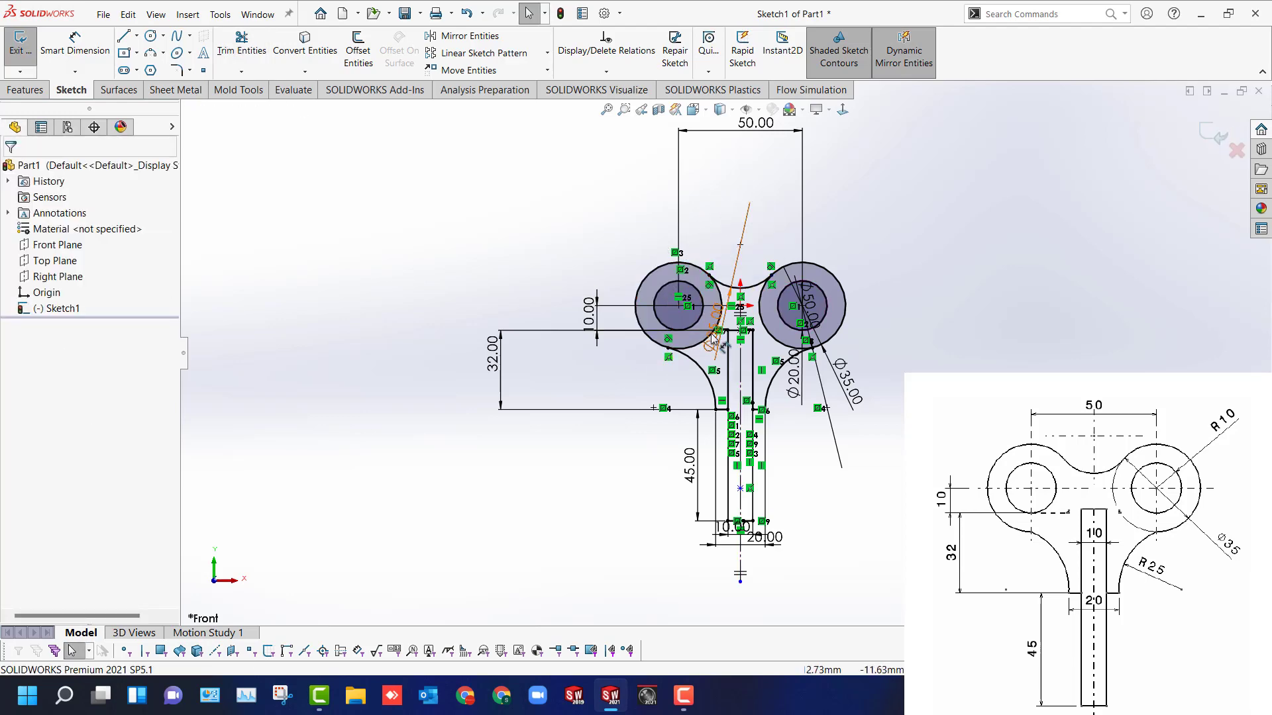
Trim the inner arcs of both outer 35 mm circles to leave one continuous key-head outline.
scroll(692, 375, down, 5)
key(t)
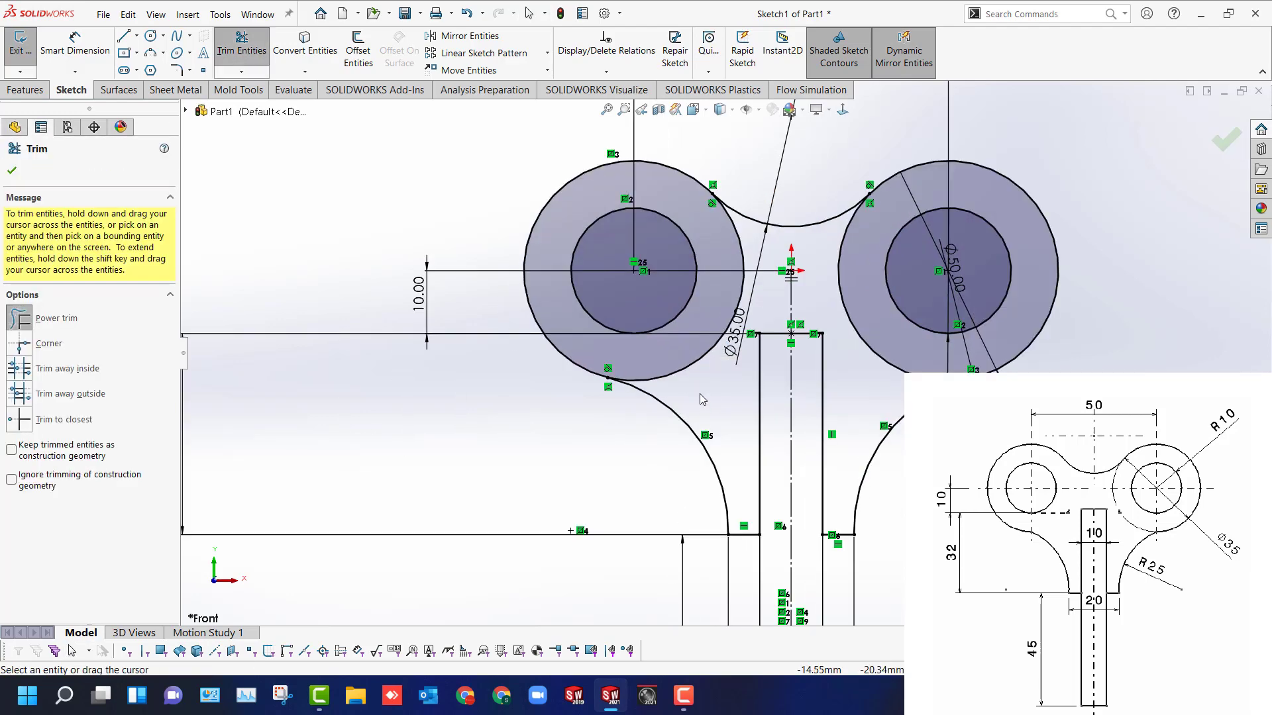
drag(698, 397, 695, 364)
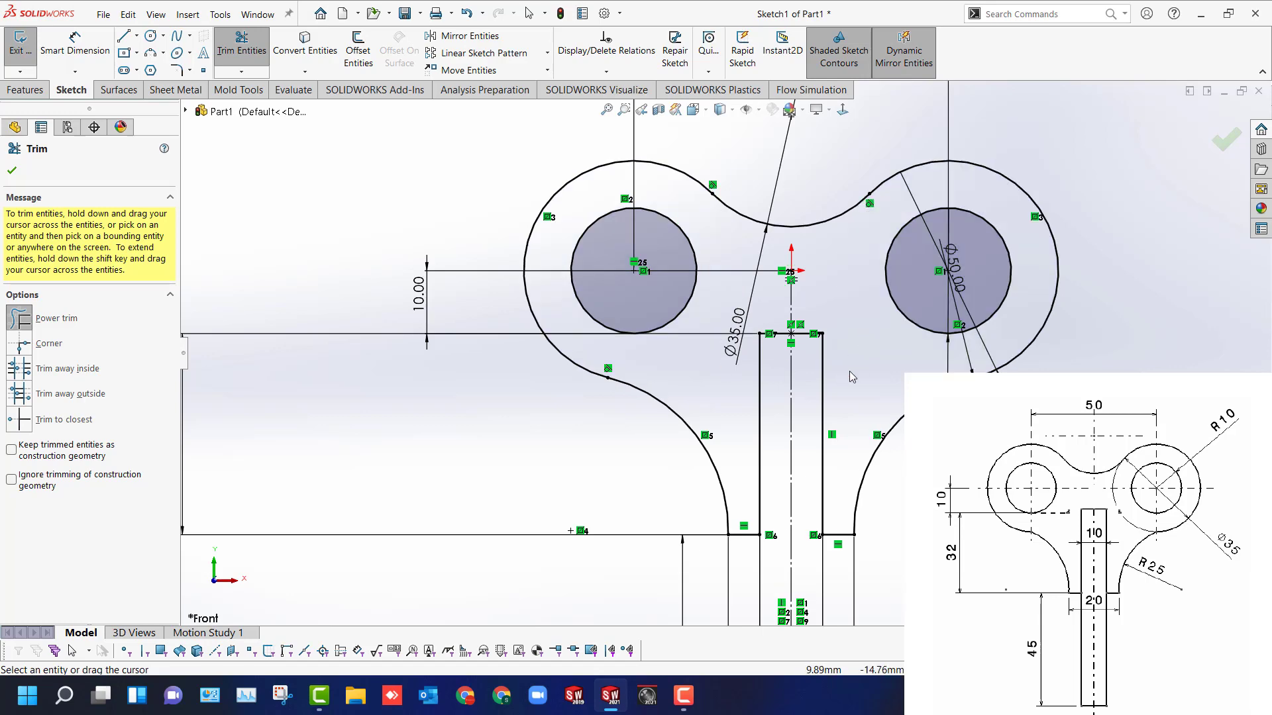
scroll(849, 371, up, 6)
scroll(827, 477, down, 3)
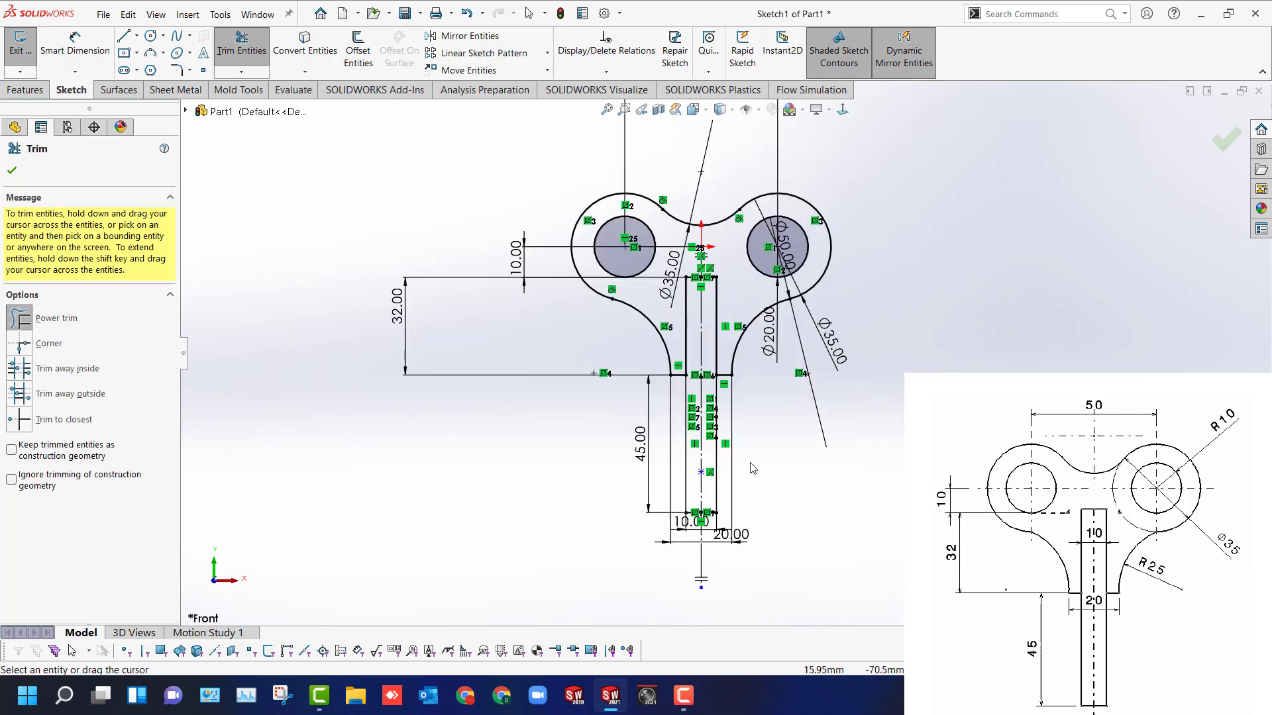
key(Escape)
Move the loose centreline point below the stem and reposition the diameter, 20 mm and 10 mm width dimensions clear of the profile.
drag(701, 473, 712, 606)
key(Escape)
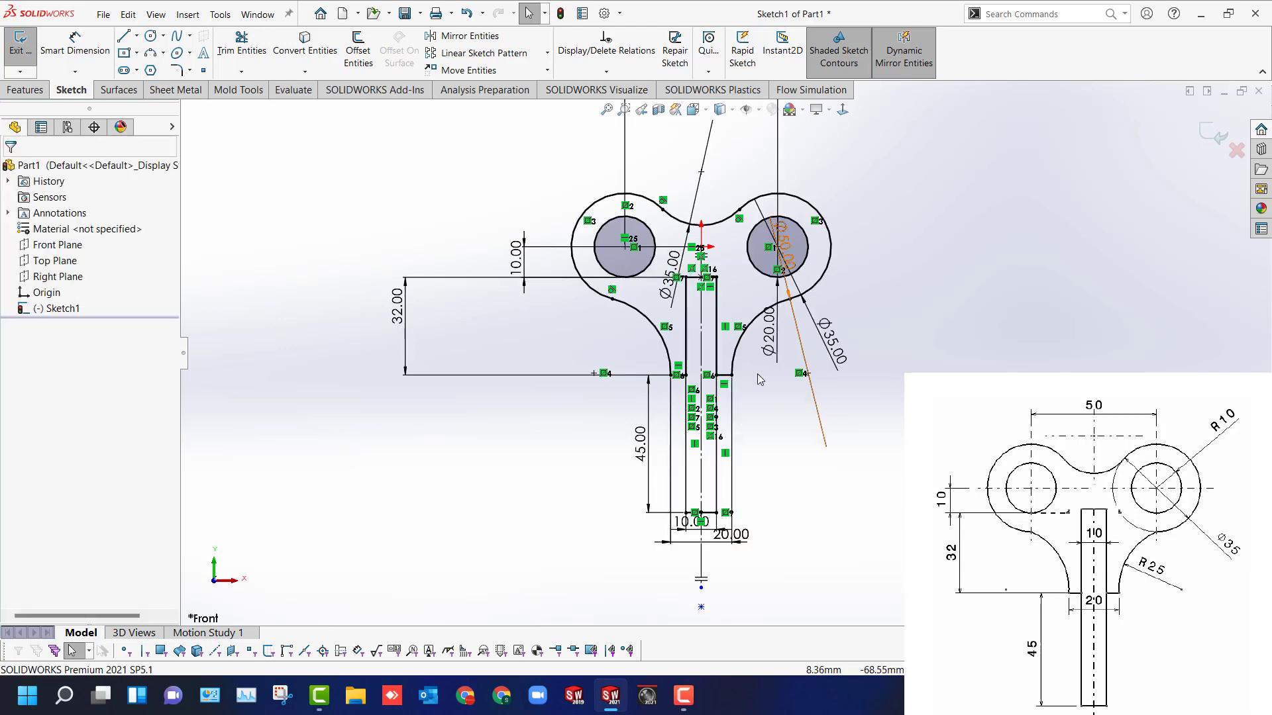
drag(769, 331, 972, 192)
drag(841, 349, 981, 267)
drag(789, 244, 803, 364)
drag(731, 537, 856, 548)
drag(691, 522, 701, 610)
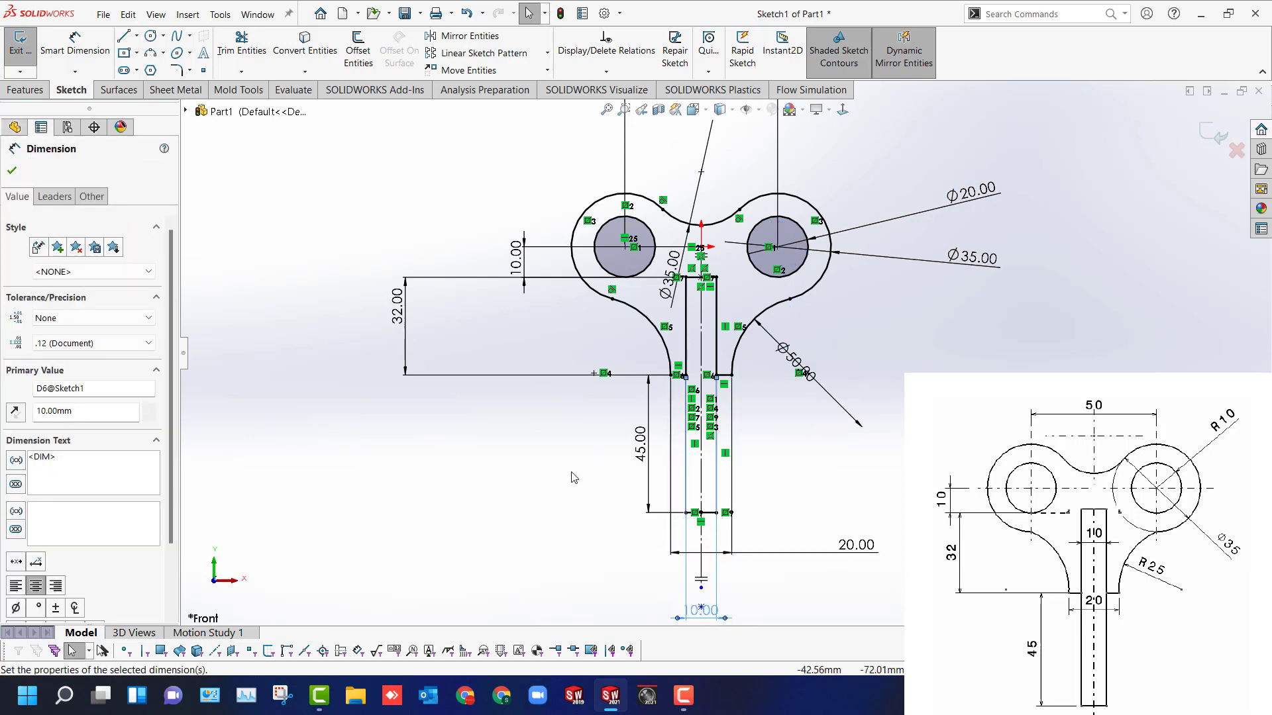
click(659, 557)
drag(671, 274, 706, 163)
click(544, 349)
scroll(544, 349, up, 3)
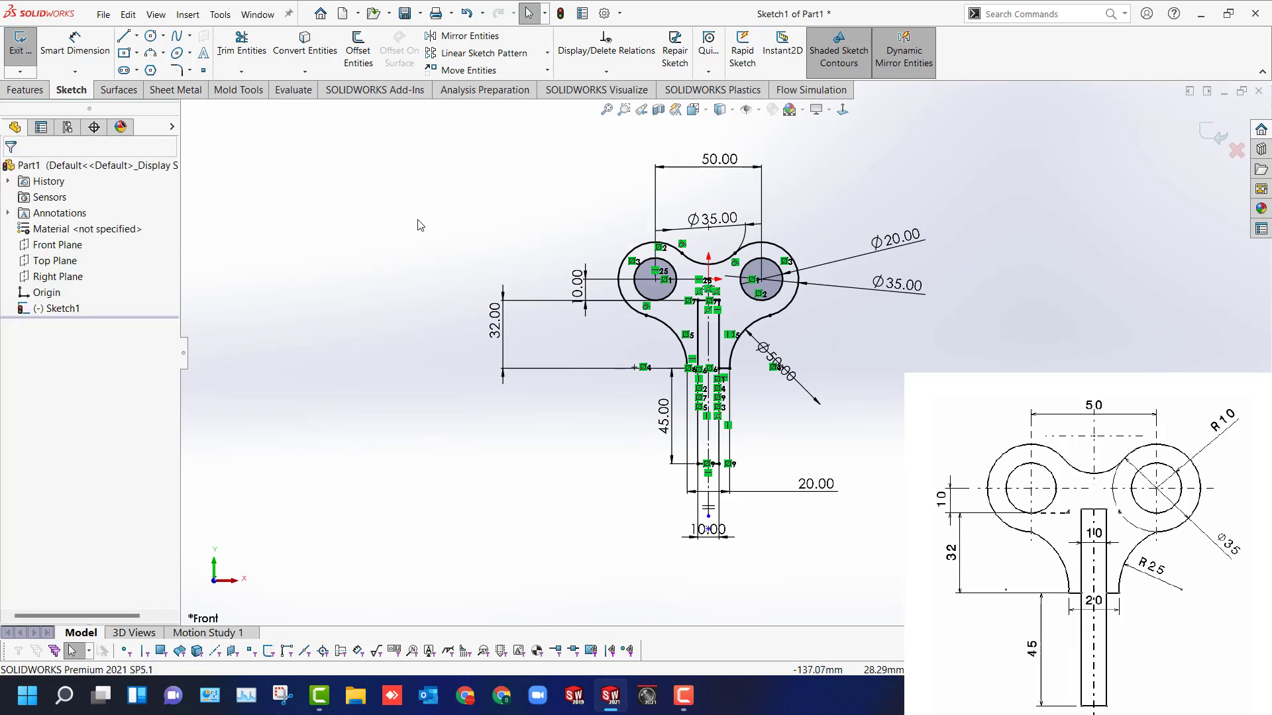
scroll(428, 227, down, 1)
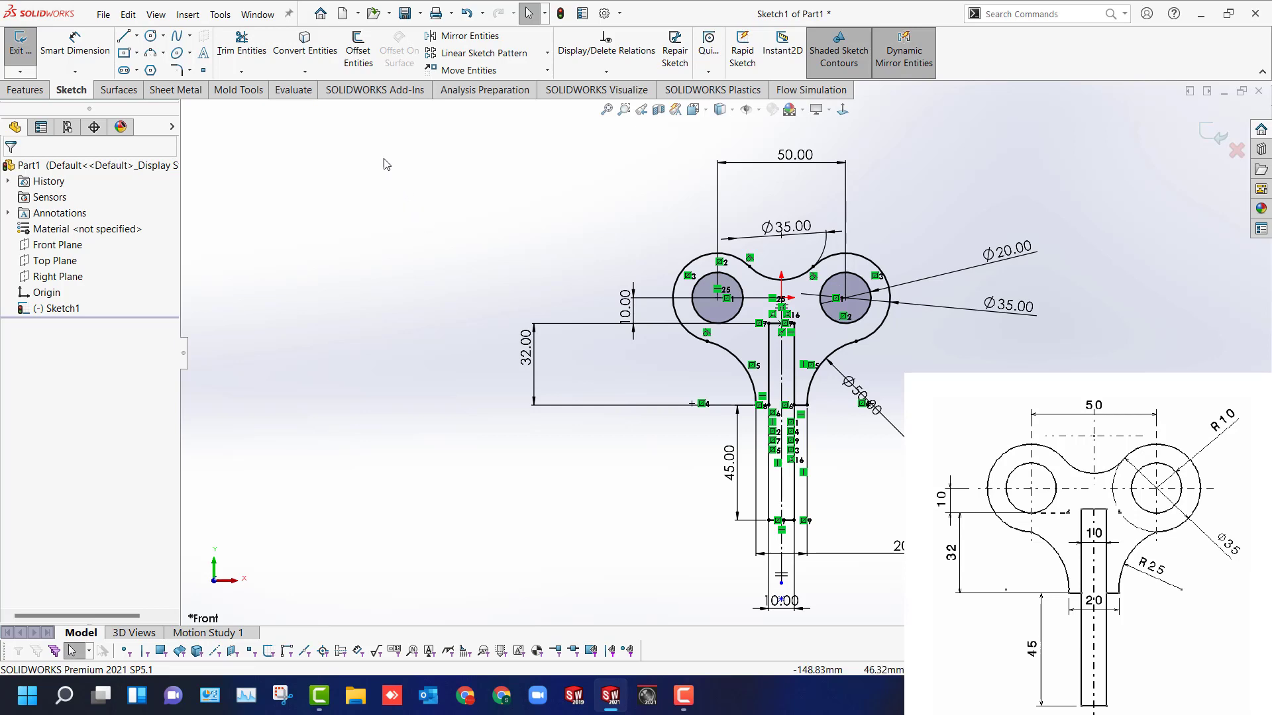
mouse_move(360, 126)
mouse_down()
mouse_move(743, 354)
mouse_move(1097, 594)
mouse_move(1120, 625)
mouse_up()
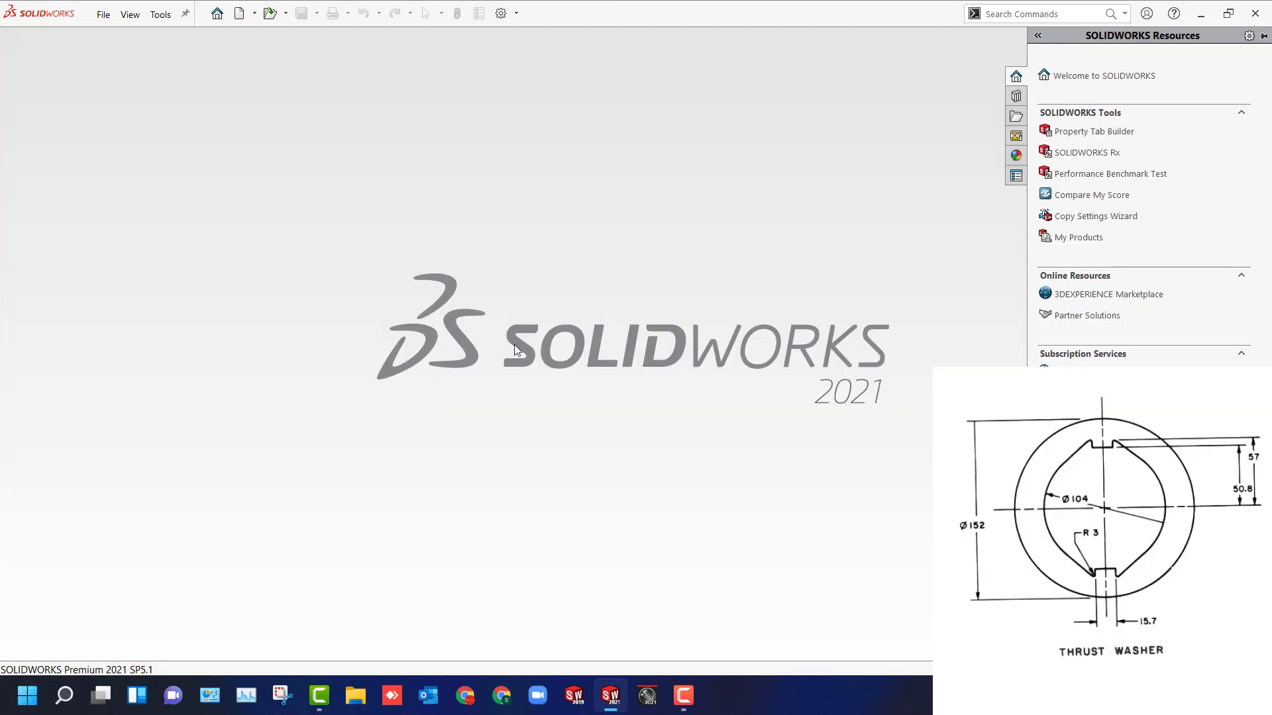
Create a new part document for the thrust washer drawing.
key(ctrl+n)
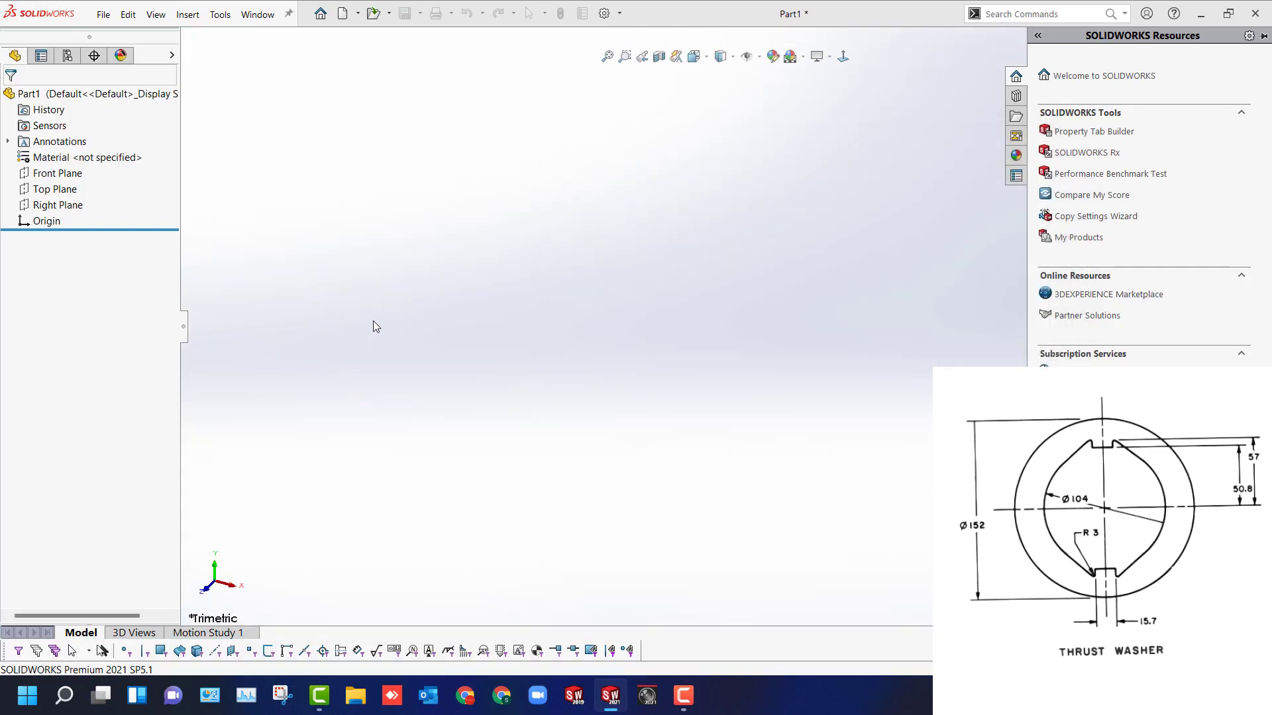
Start a sketch on the Front Plane and draw a 152 mm diameter circle centred on the origin.
click(540, 213)
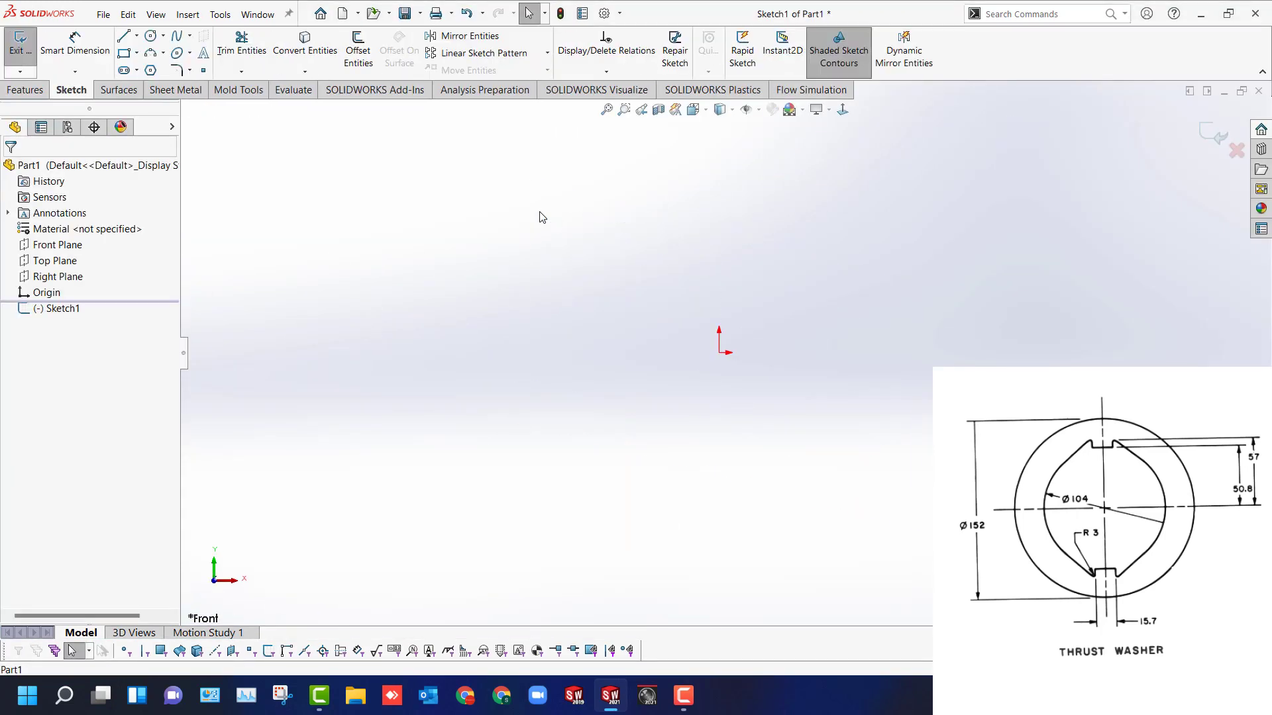
right_drag(546, 246, 843, 346)
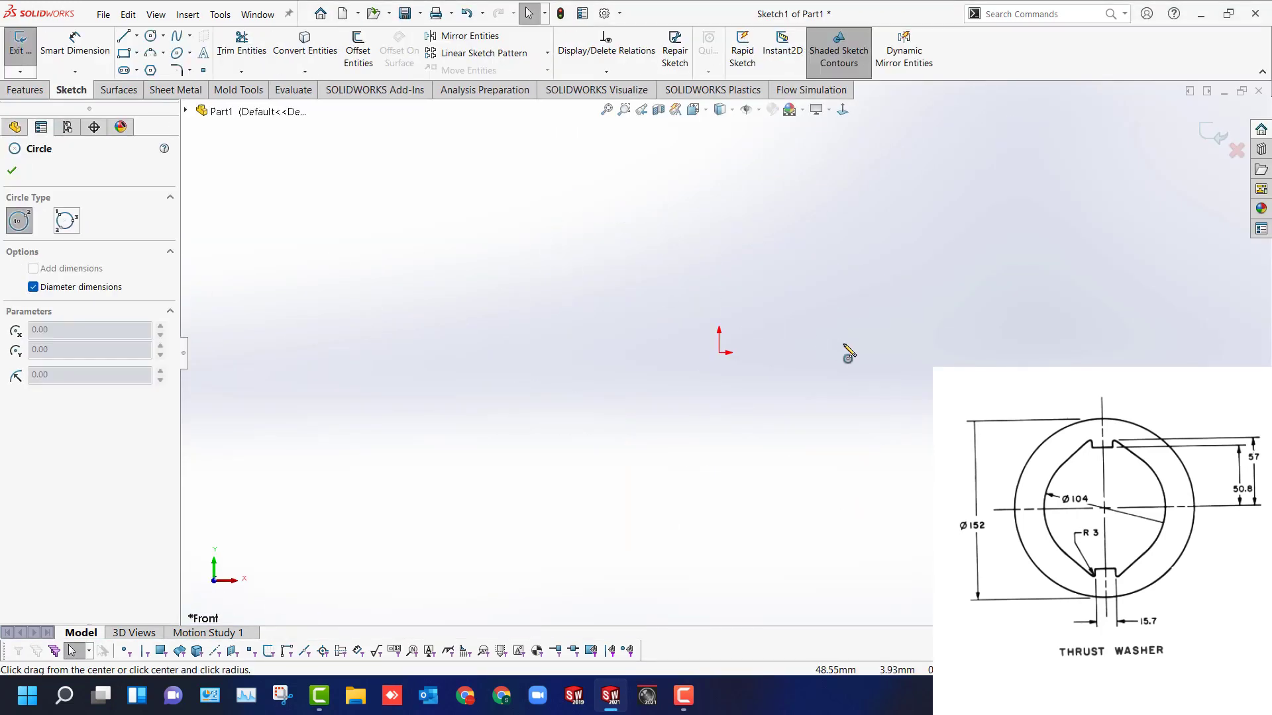
click(720, 354)
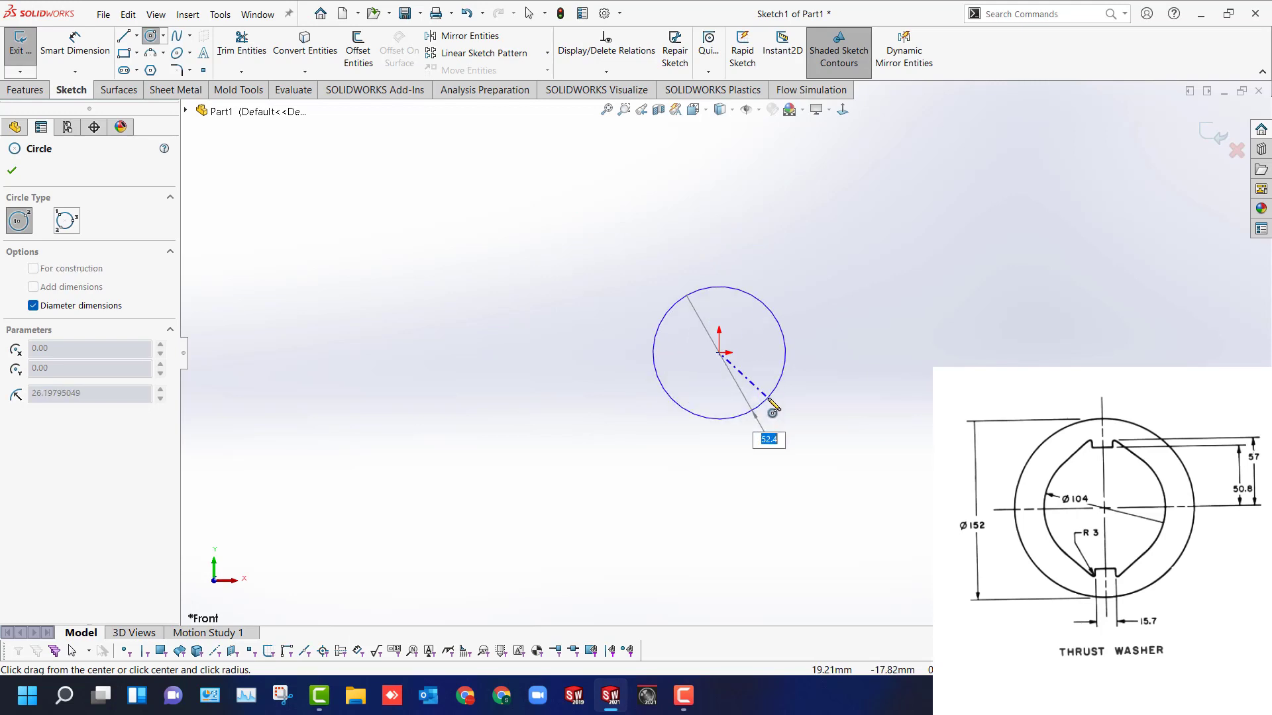
text(152)
key(Return)
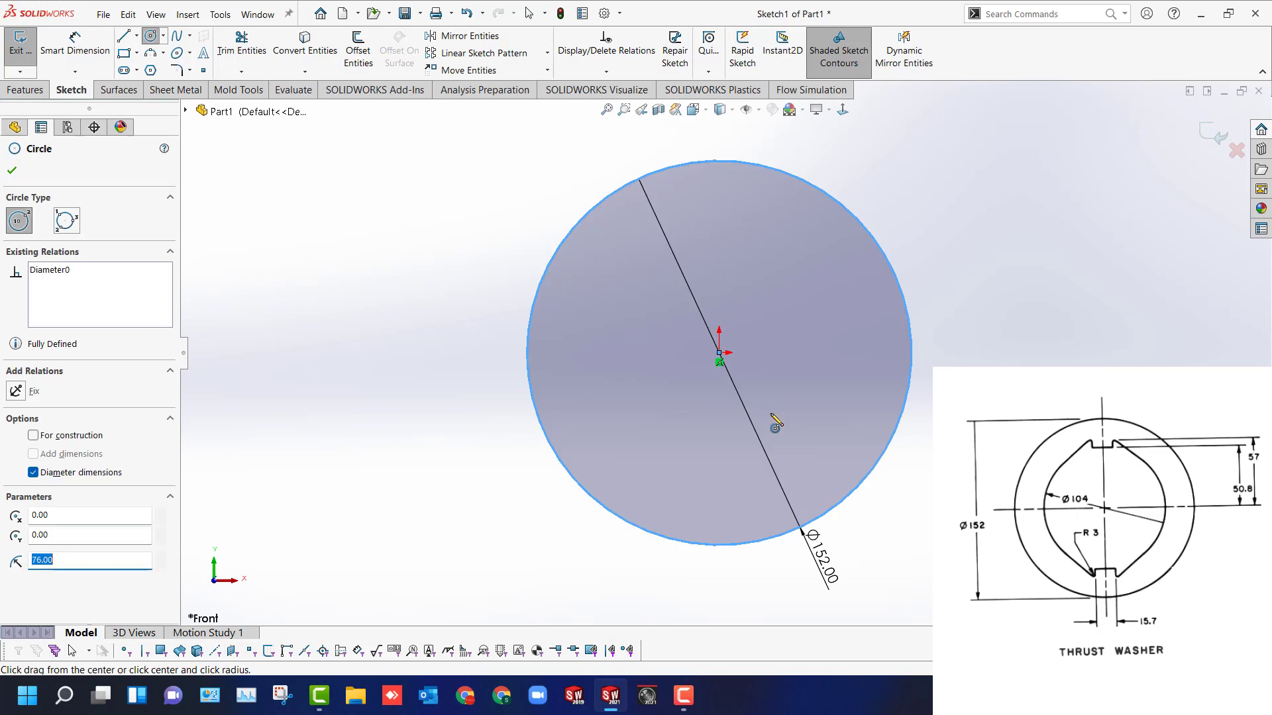
Draw a concentric 104 mm diameter circle centred on the origin.
click(720, 353)
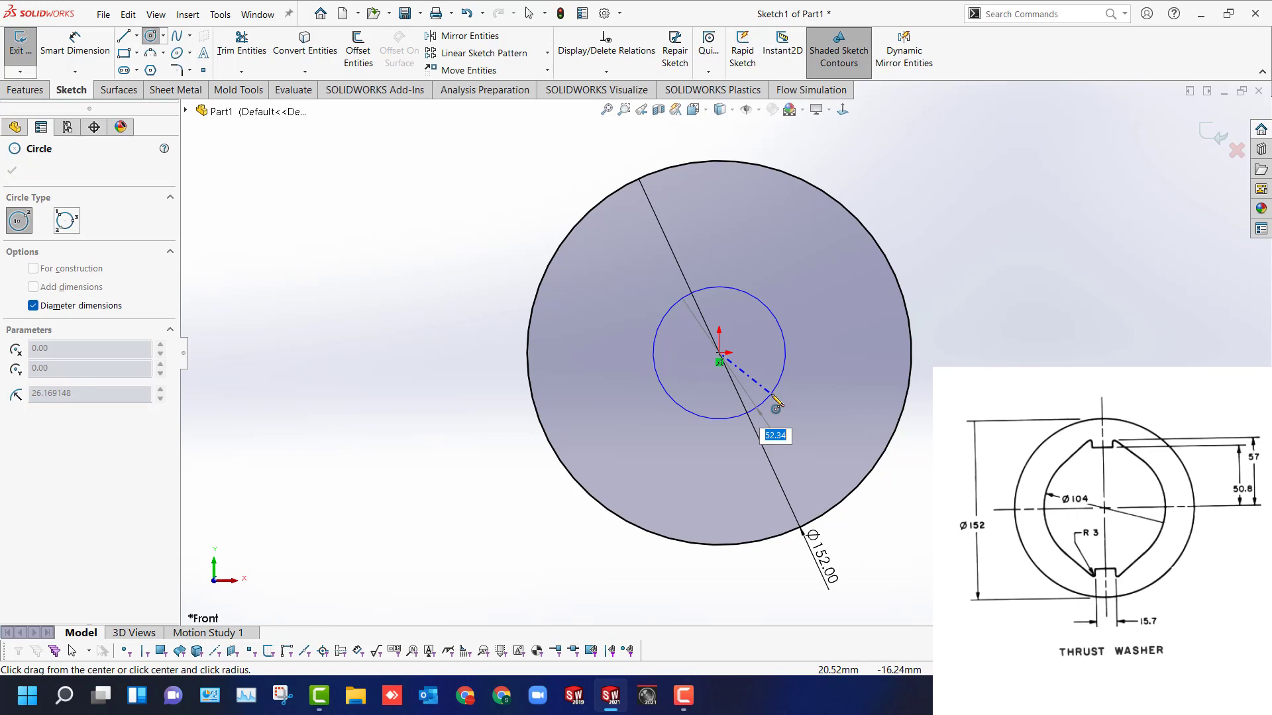
text(104)
key(Return)
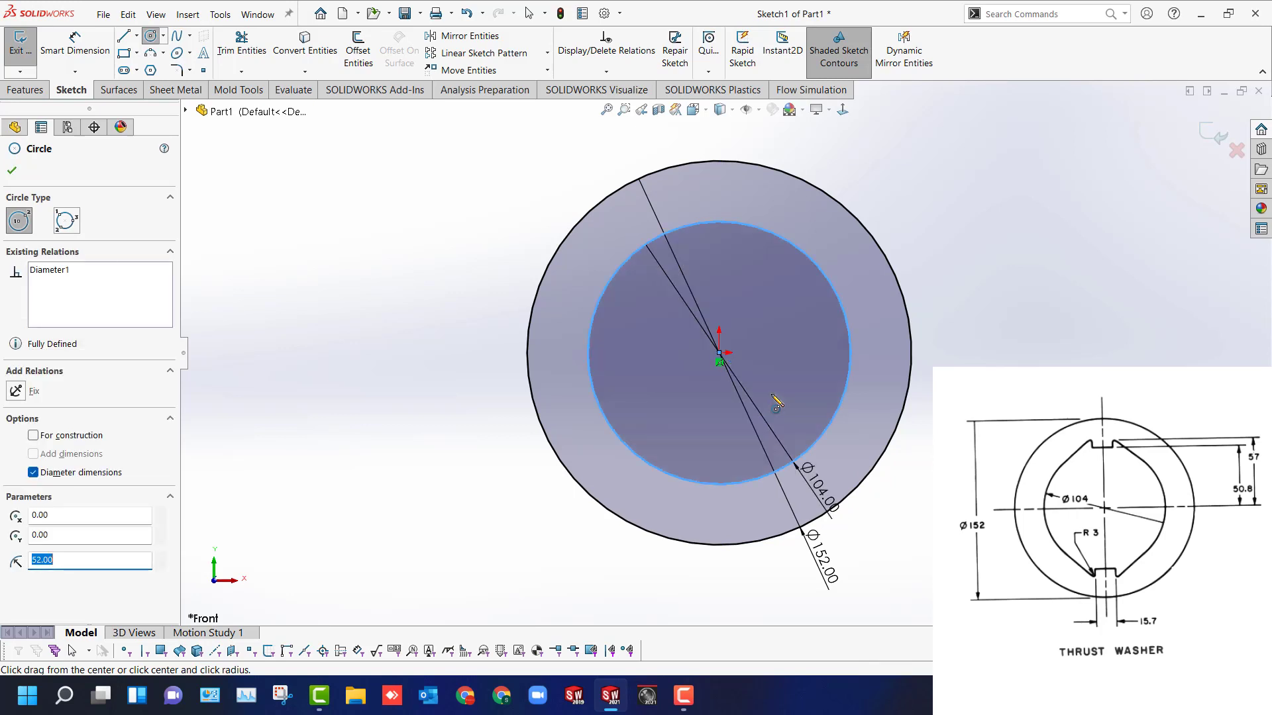
key(Escape)
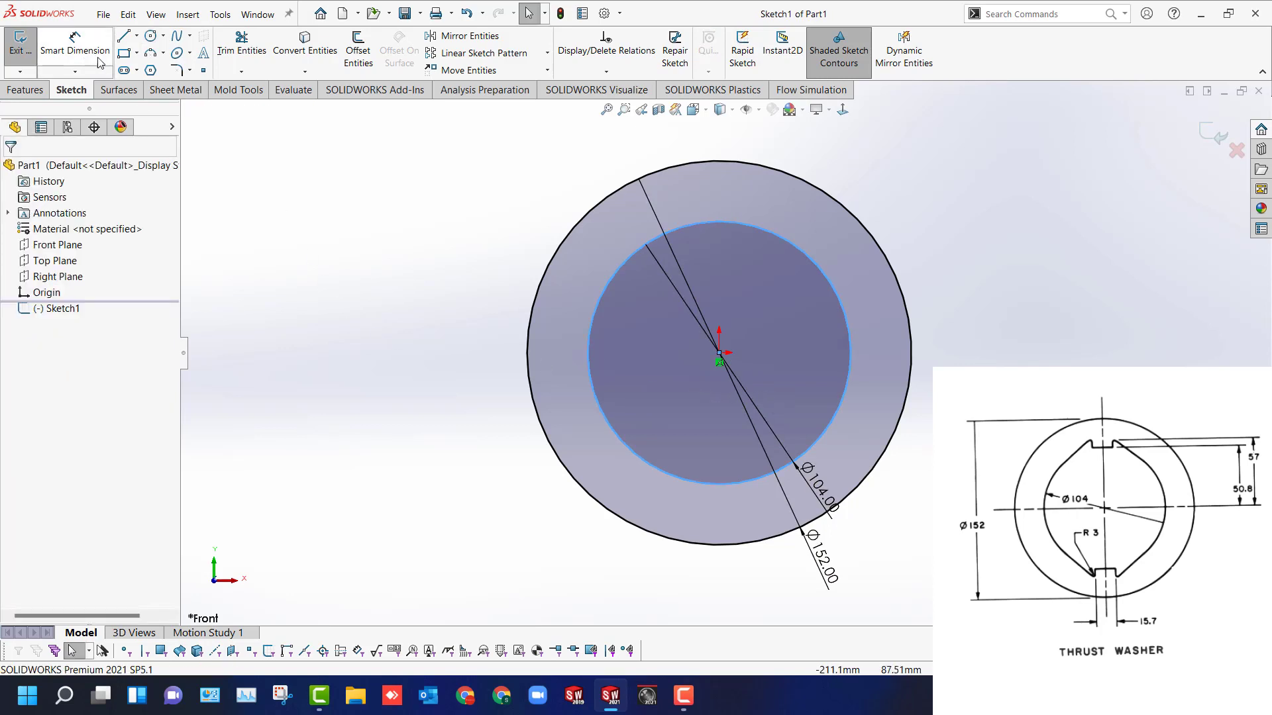
Sketch a tall centre rectangle on the origin, about 26 mm wide and 118 mm high, extending past the inner circle.
click(137, 54)
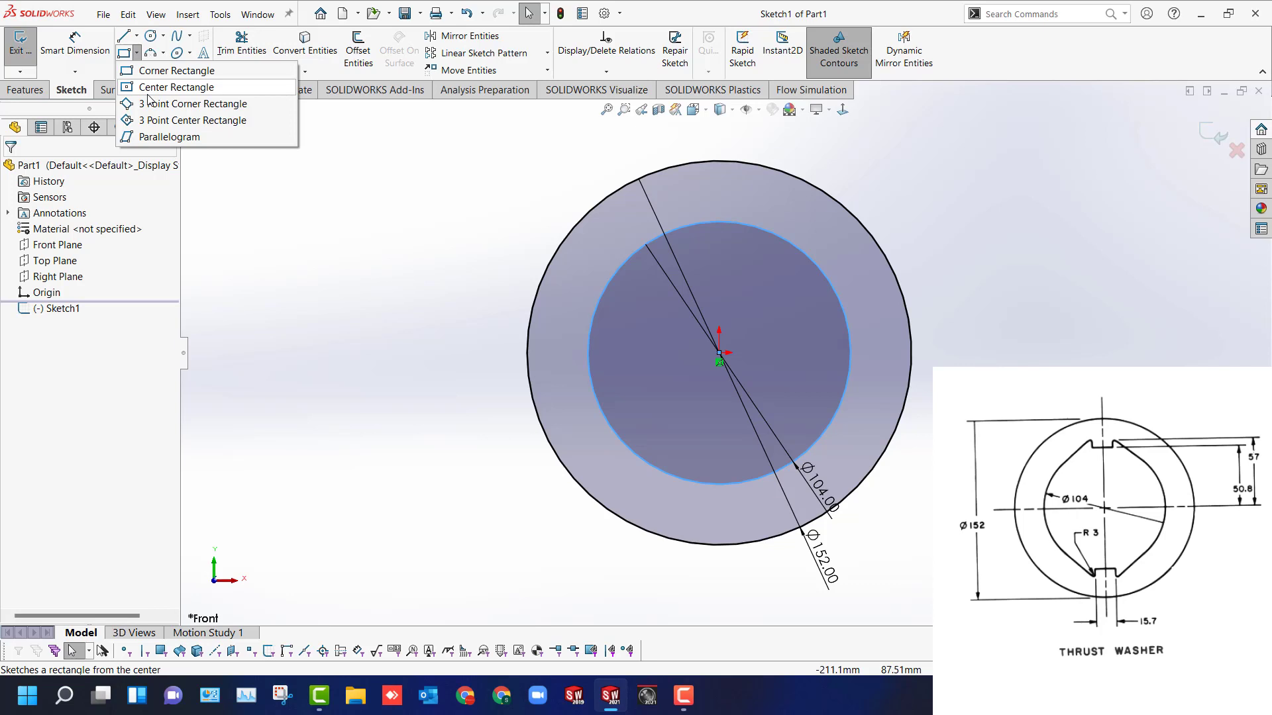
click(148, 94)
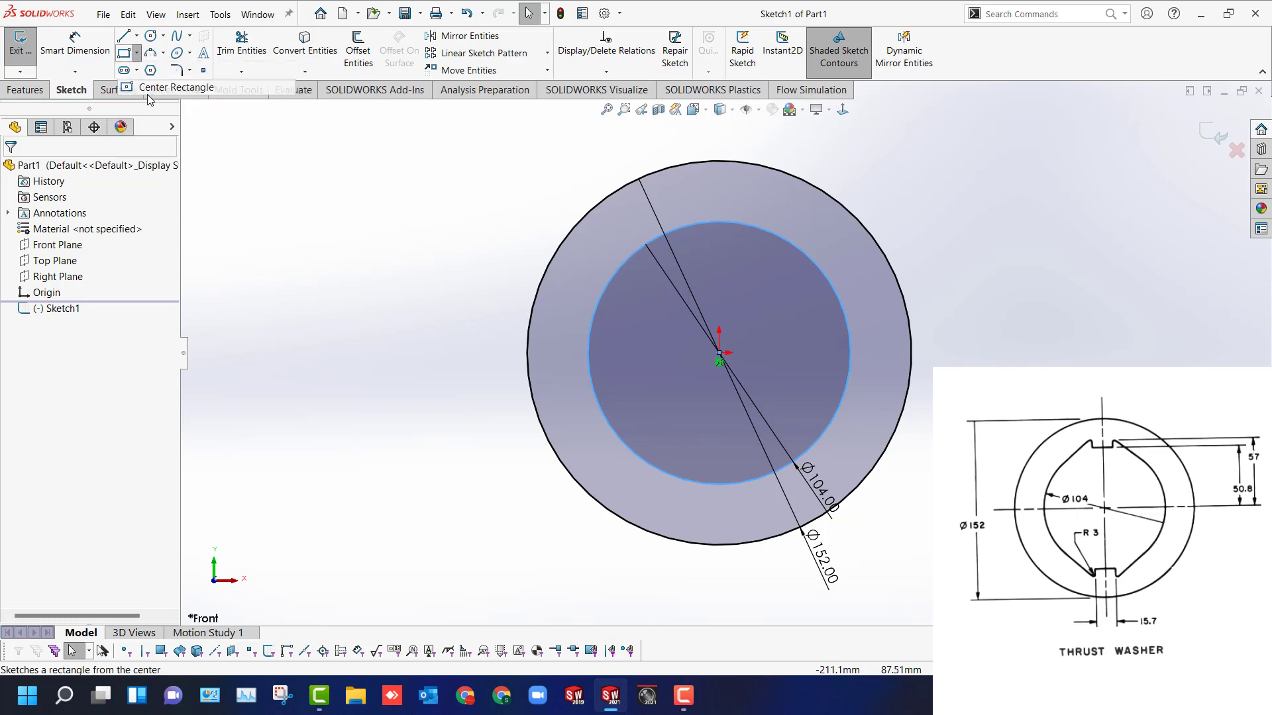
click(720, 361)
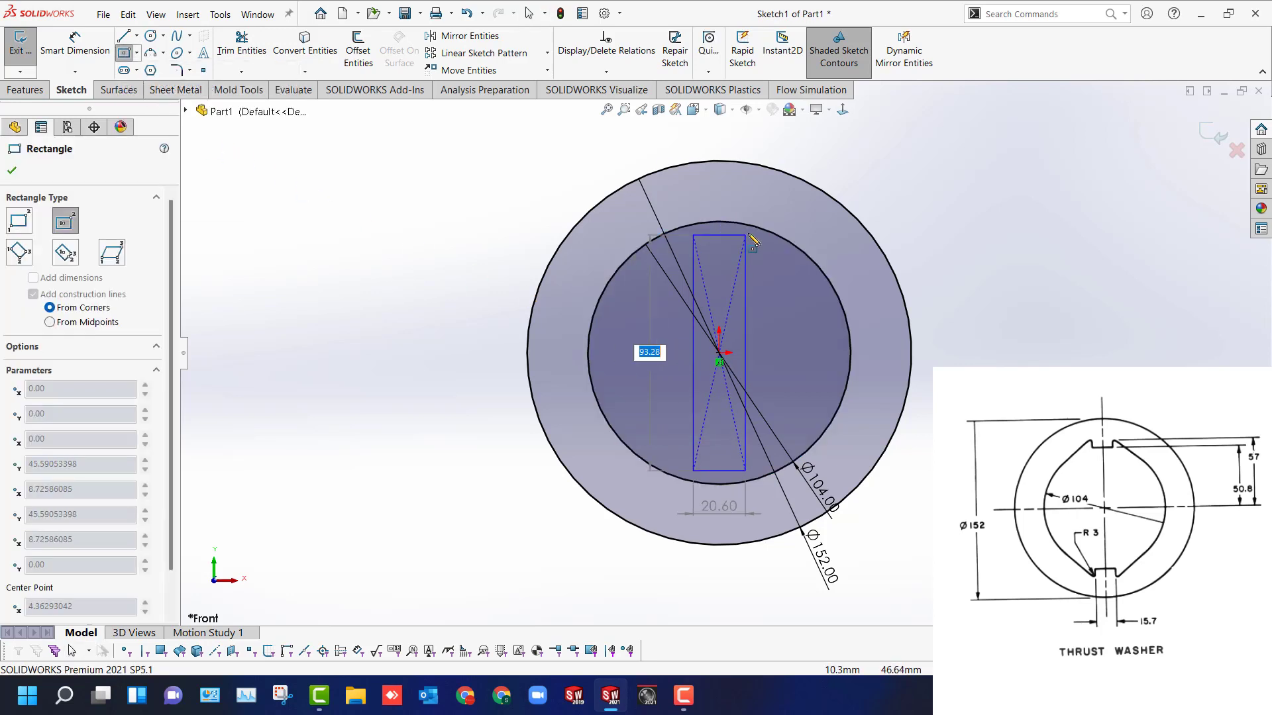
click(753, 205)
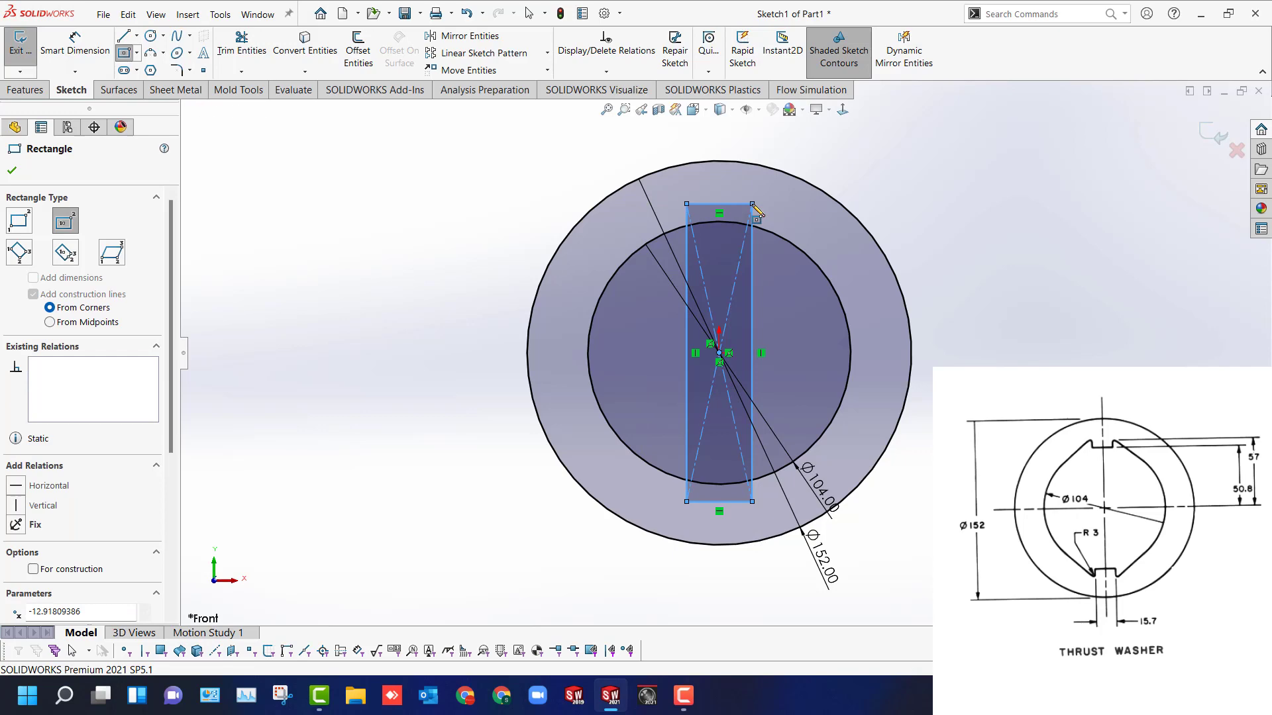
Dimension the rectangle's overall height between its two horizontal edges as 114 mm.
key(d)
click(733, 208)
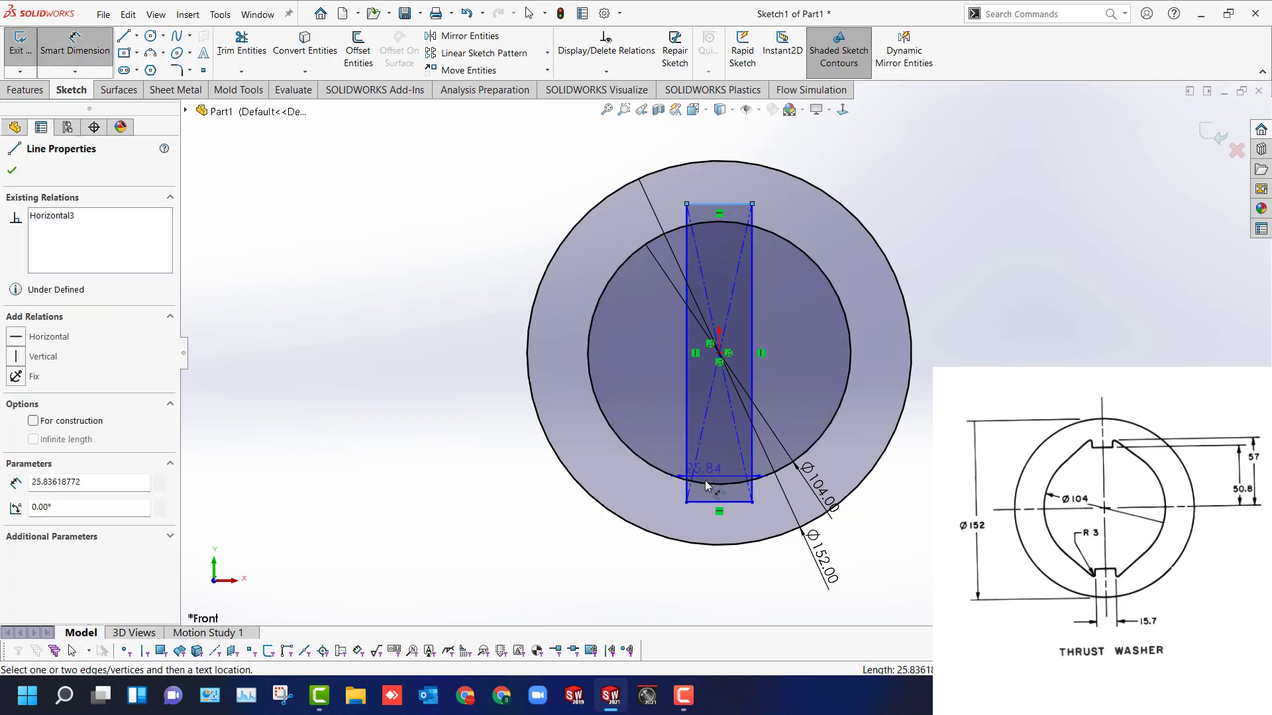
click(712, 501)
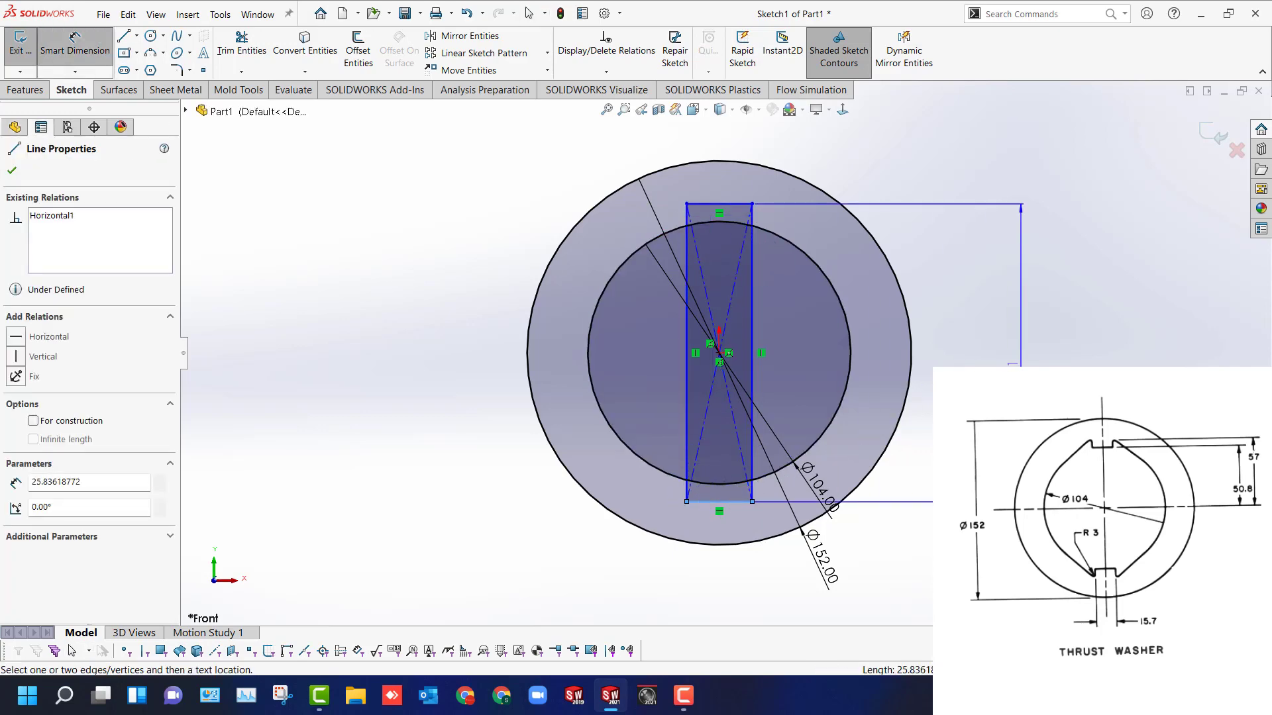
click(1021, 354)
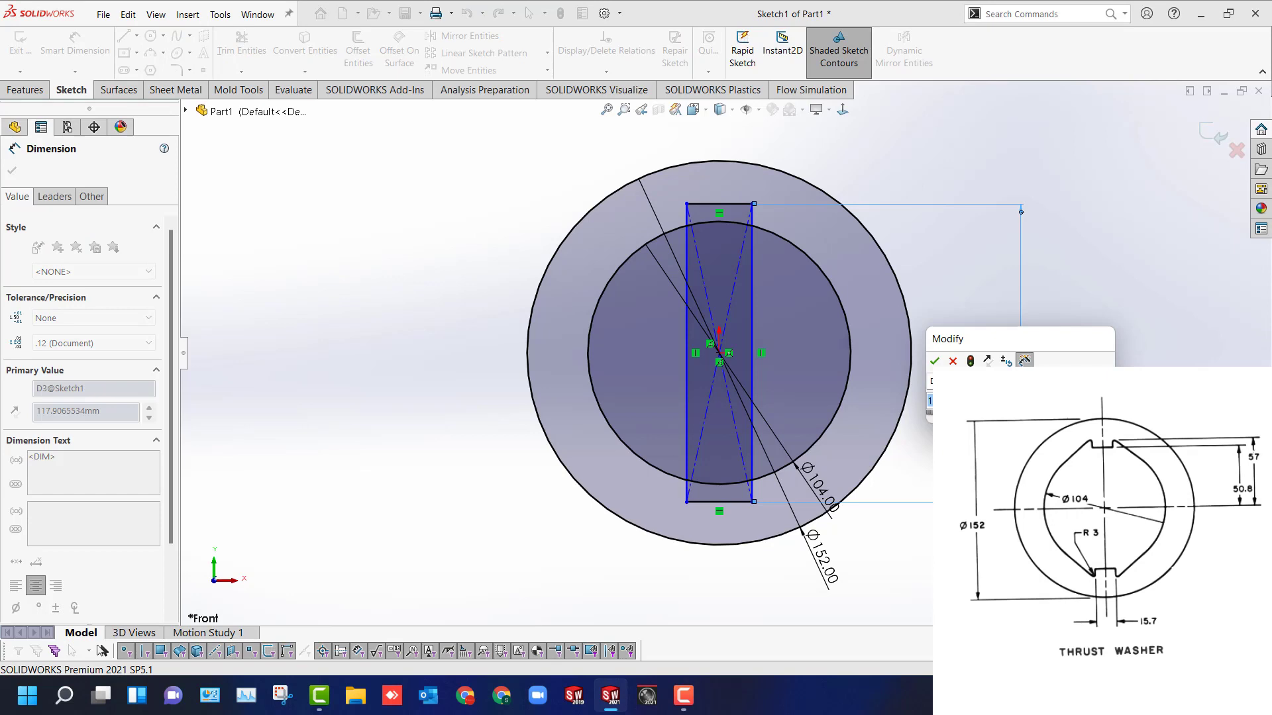
text(5)
key(Return)
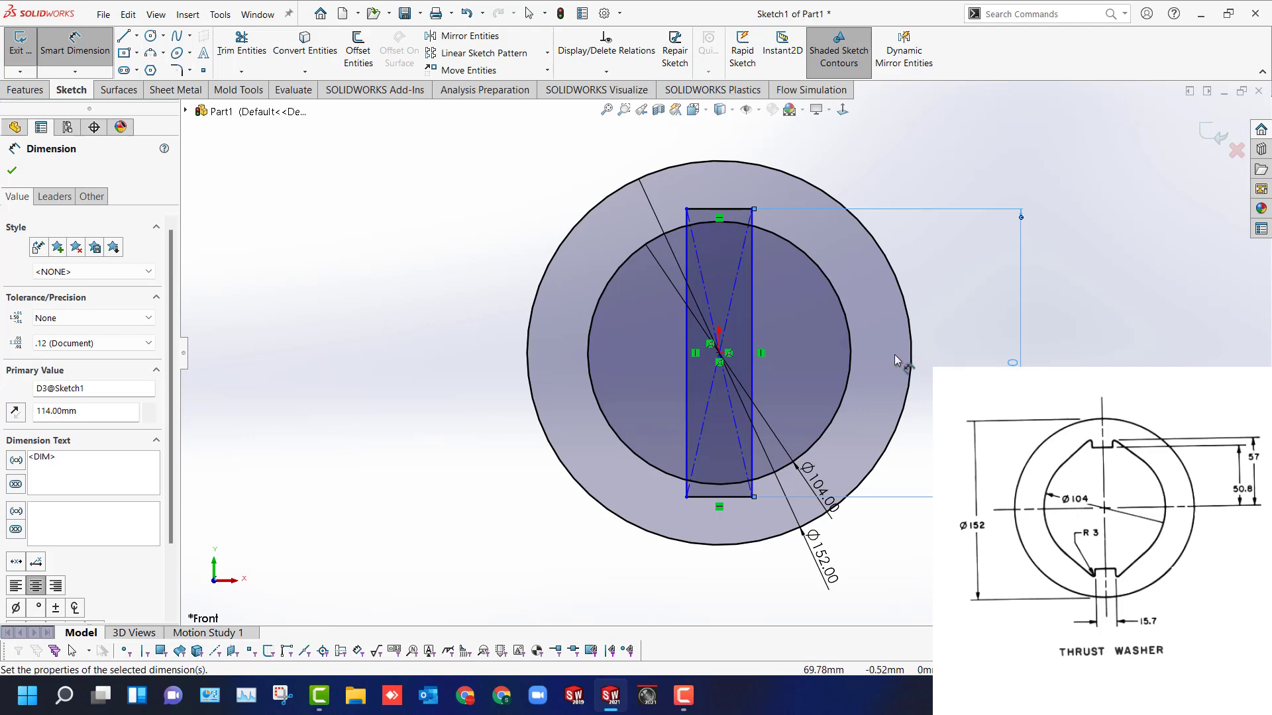
Dimension the rectangle's top edge to a width of 15.7 mm.
click(748, 211)
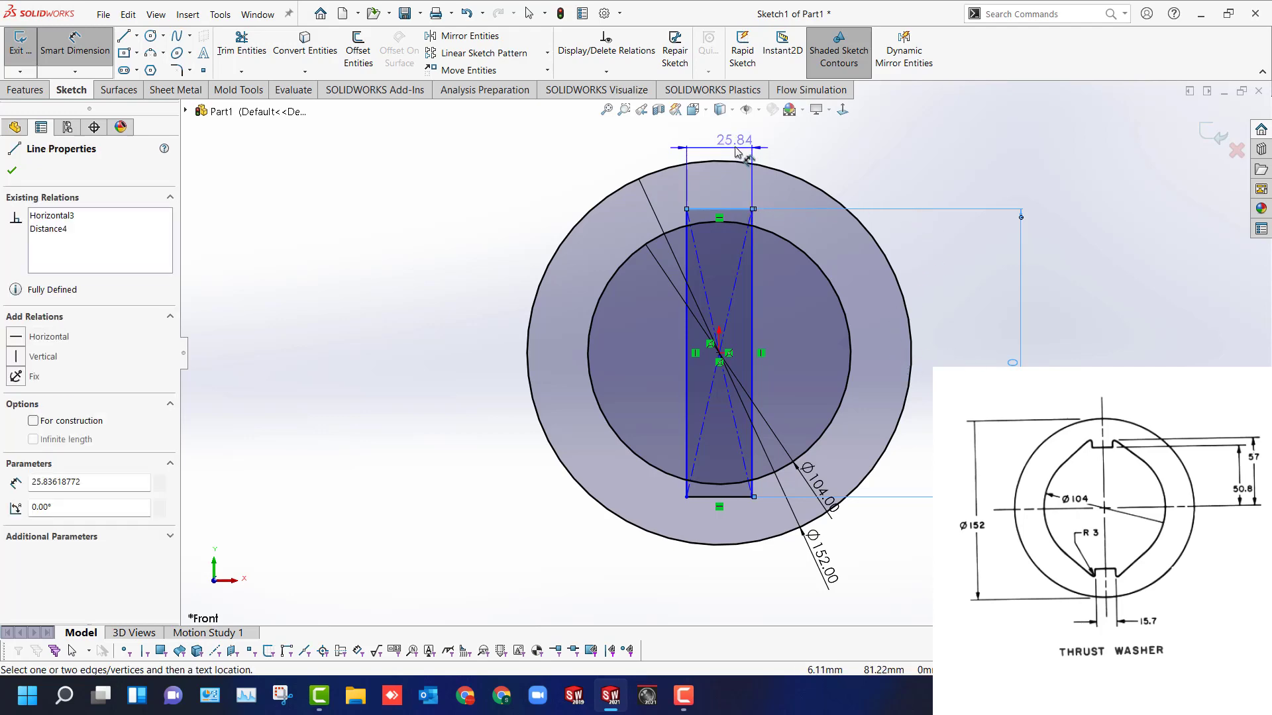
click(737, 151)
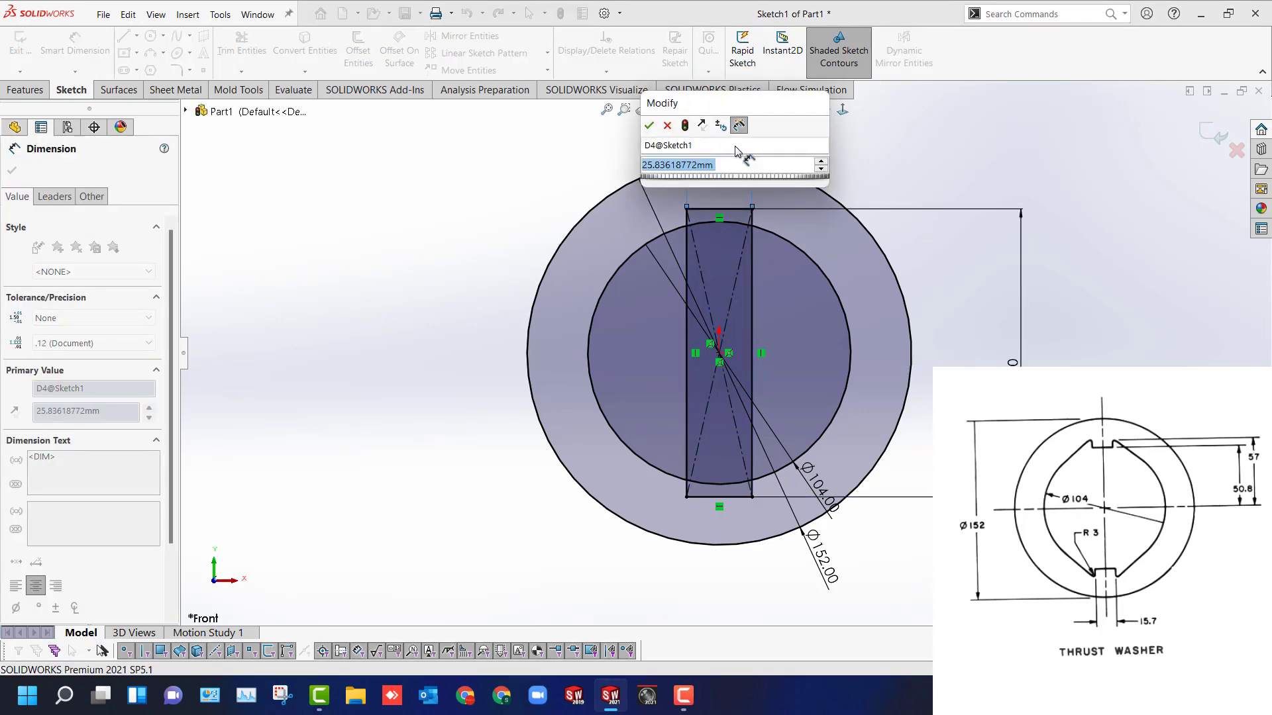
text(15.7)
key(Return)
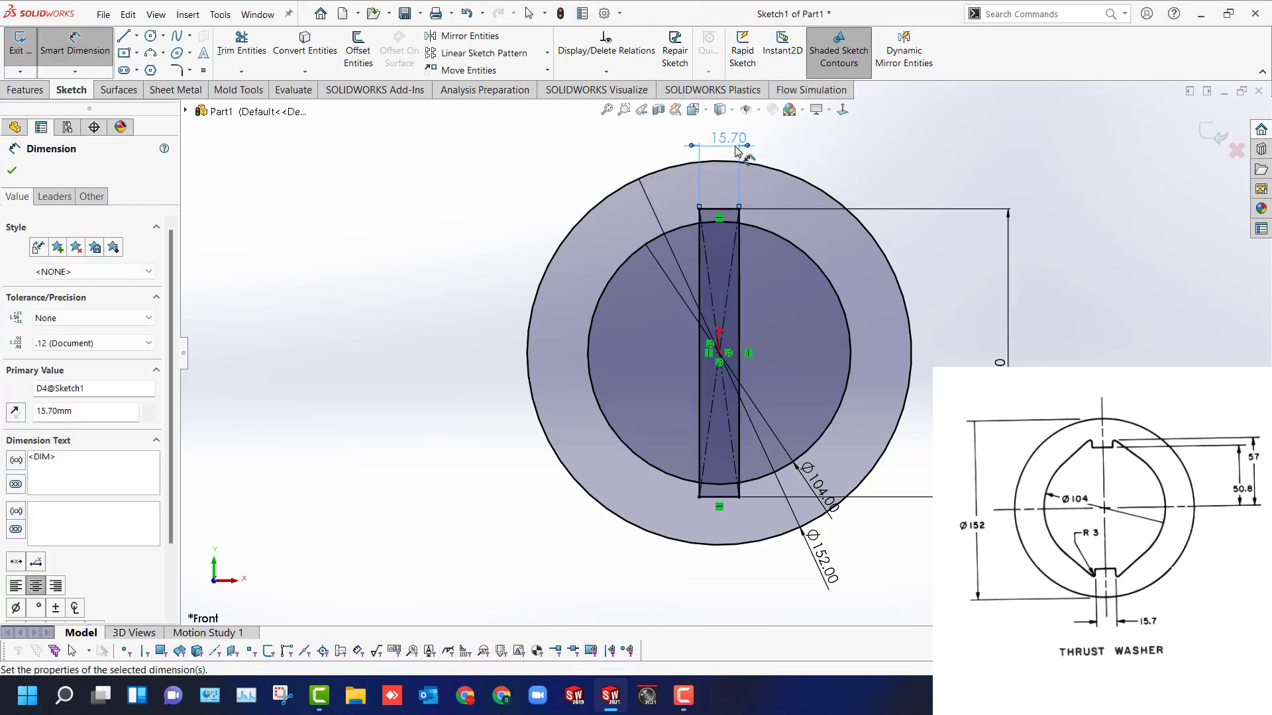
key(Escape)
Draw a line from each upper corner of the rectangle tangent to the 104 mm circle.
key(l)
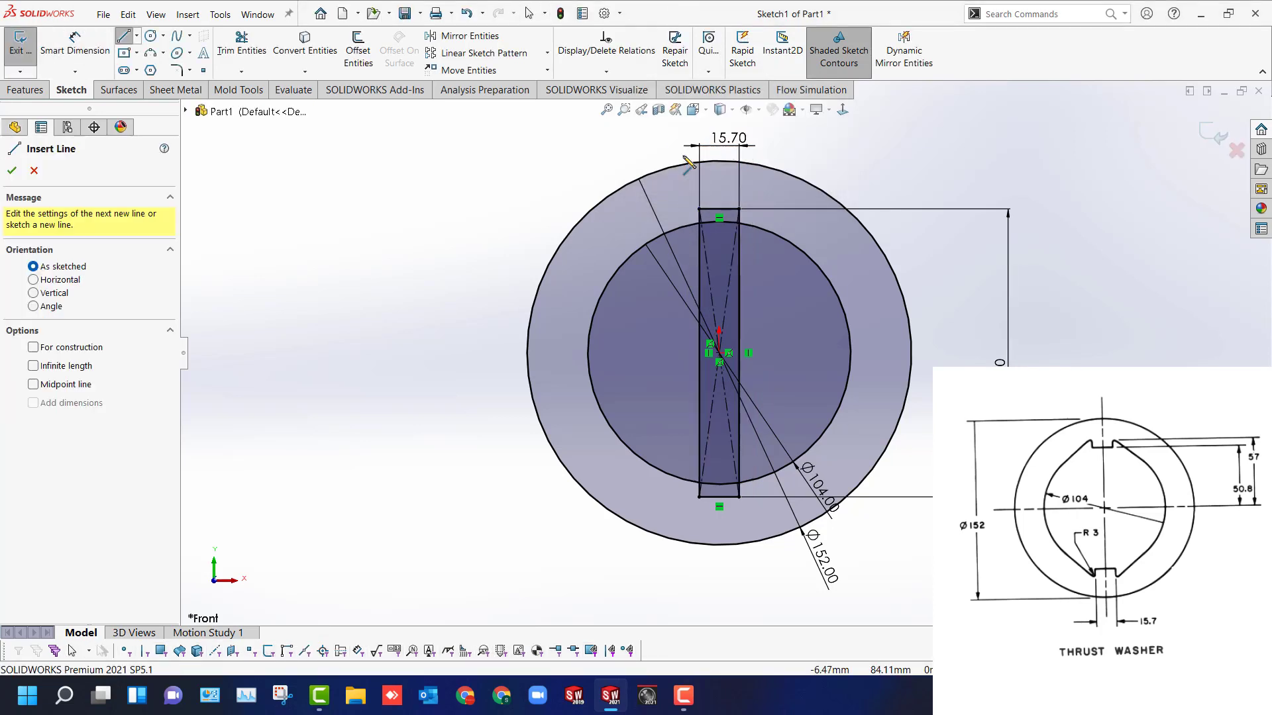
click(739, 209)
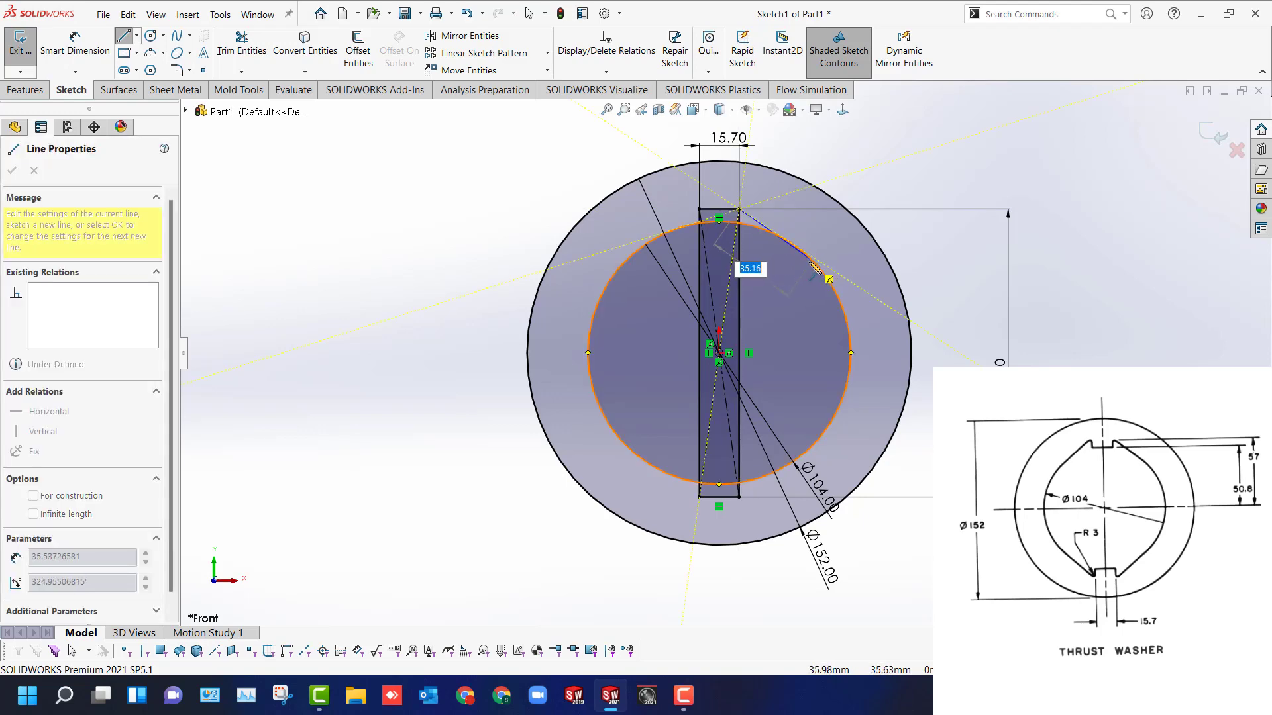
click(791, 243)
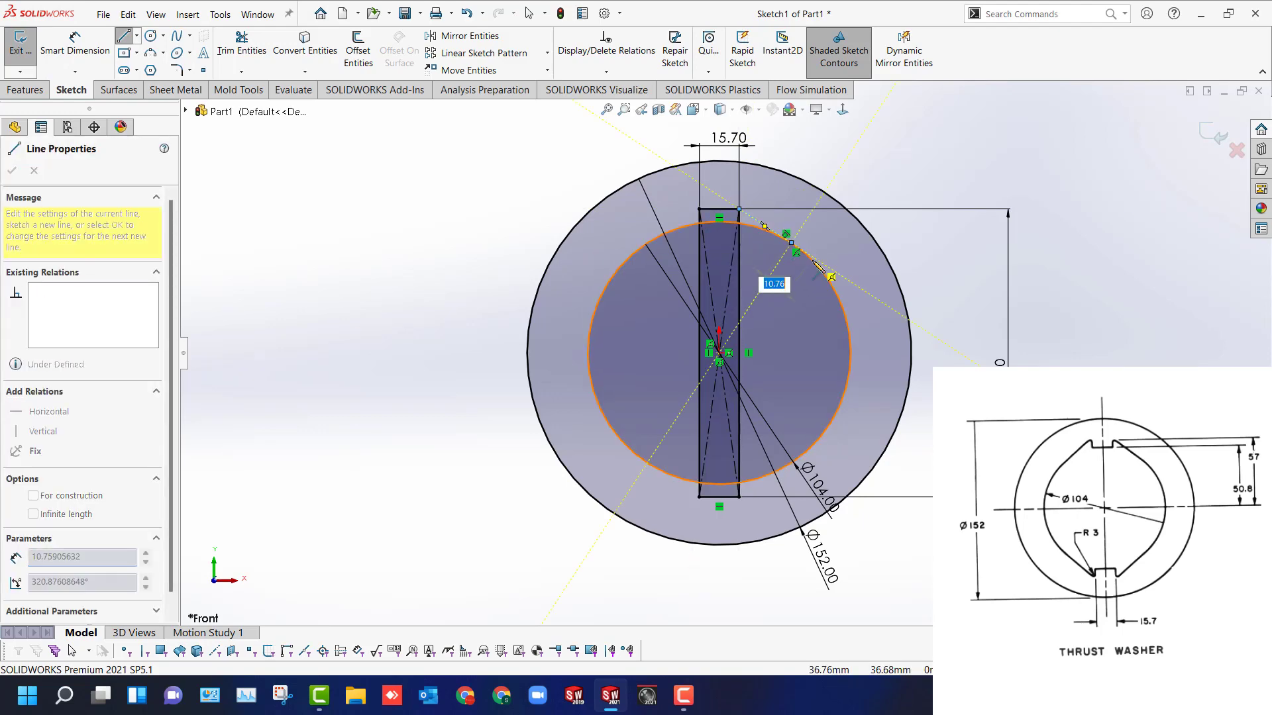
key(Escape)
key(l)
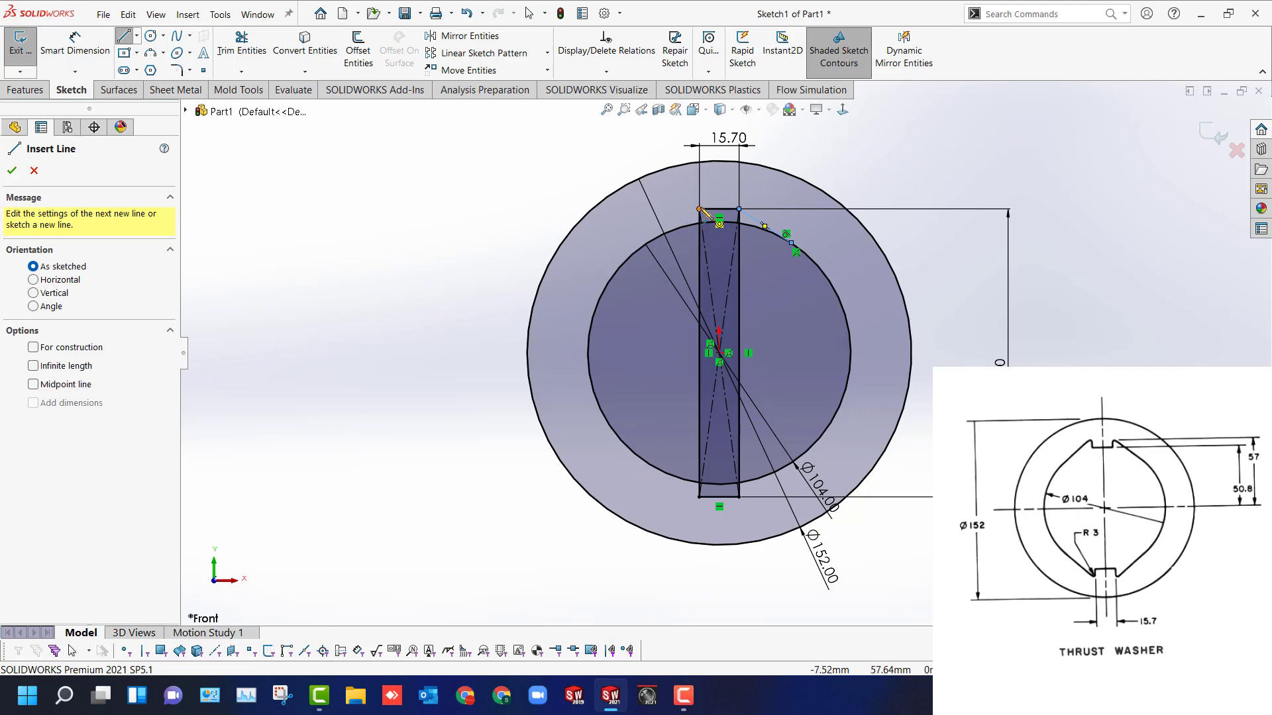
click(699, 209)
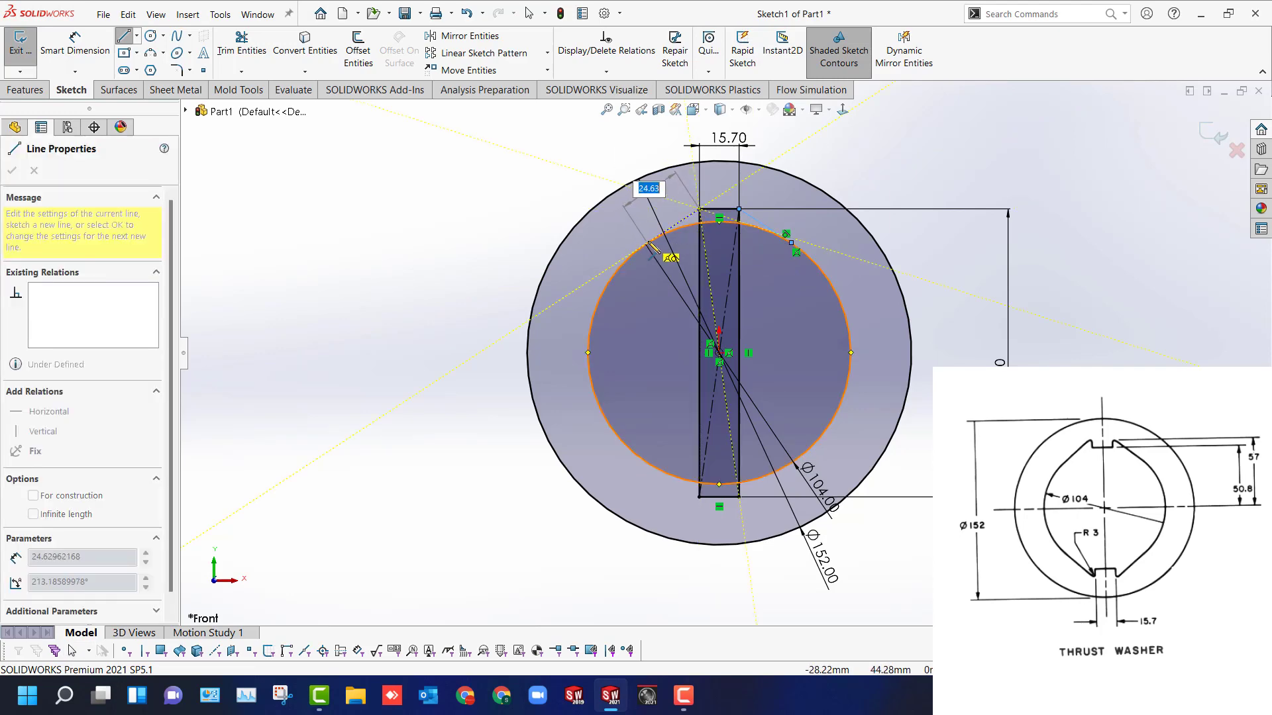
click(649, 243)
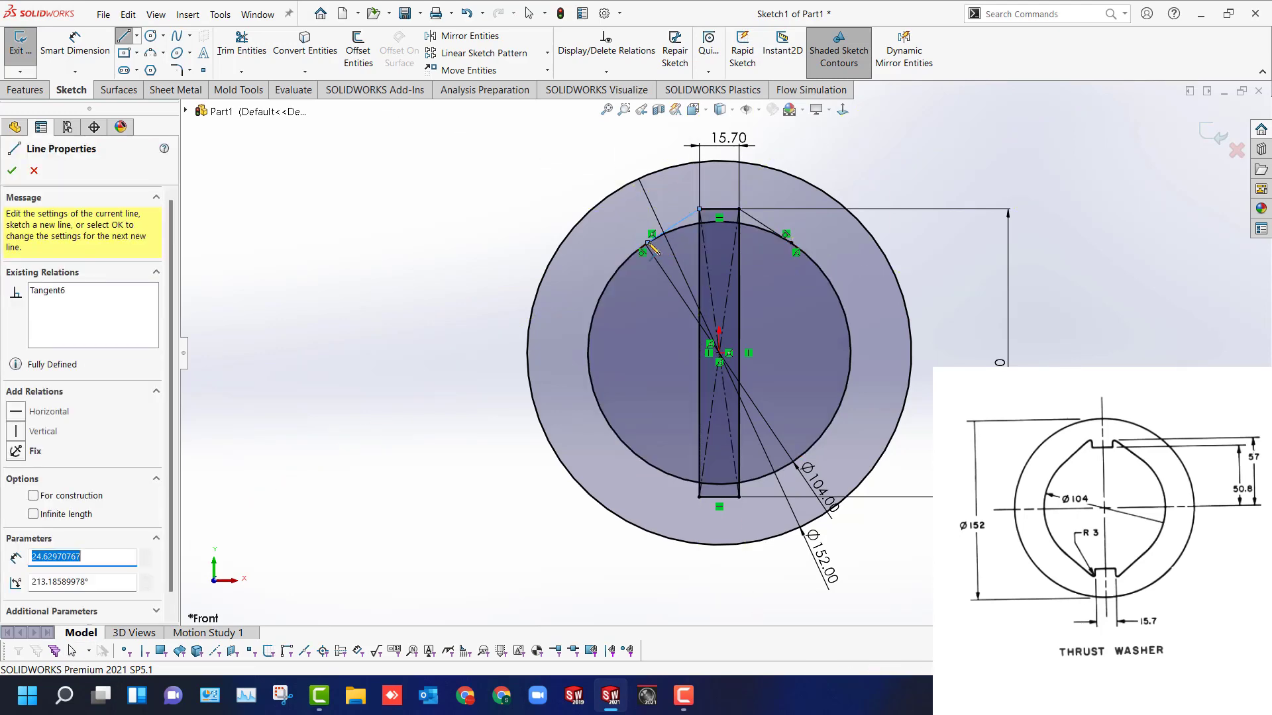
key(Escape)
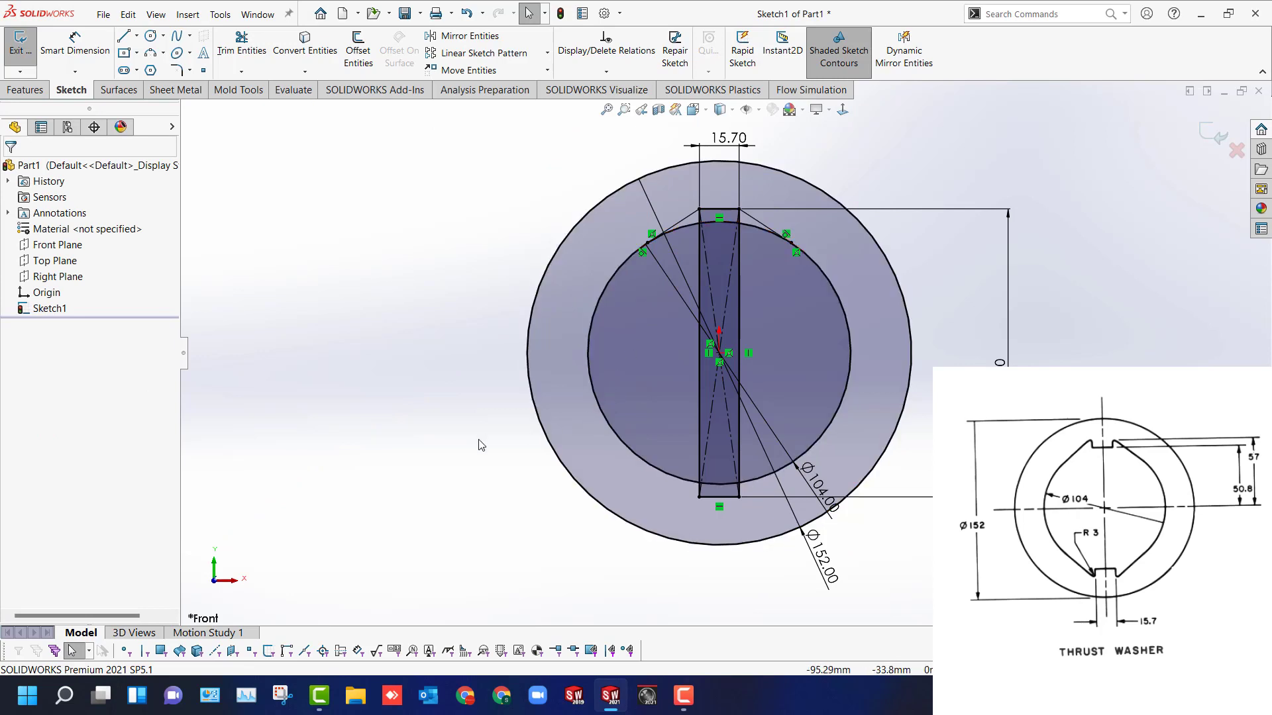
key(l)
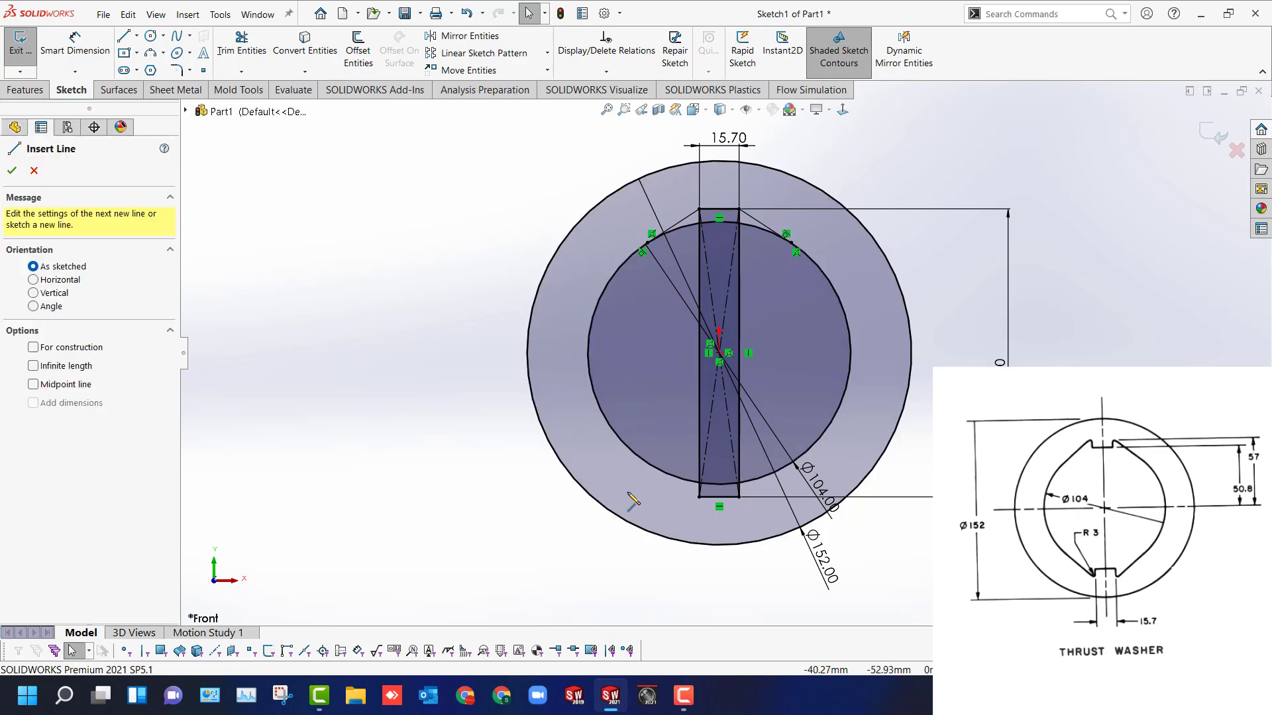
click(739, 496)
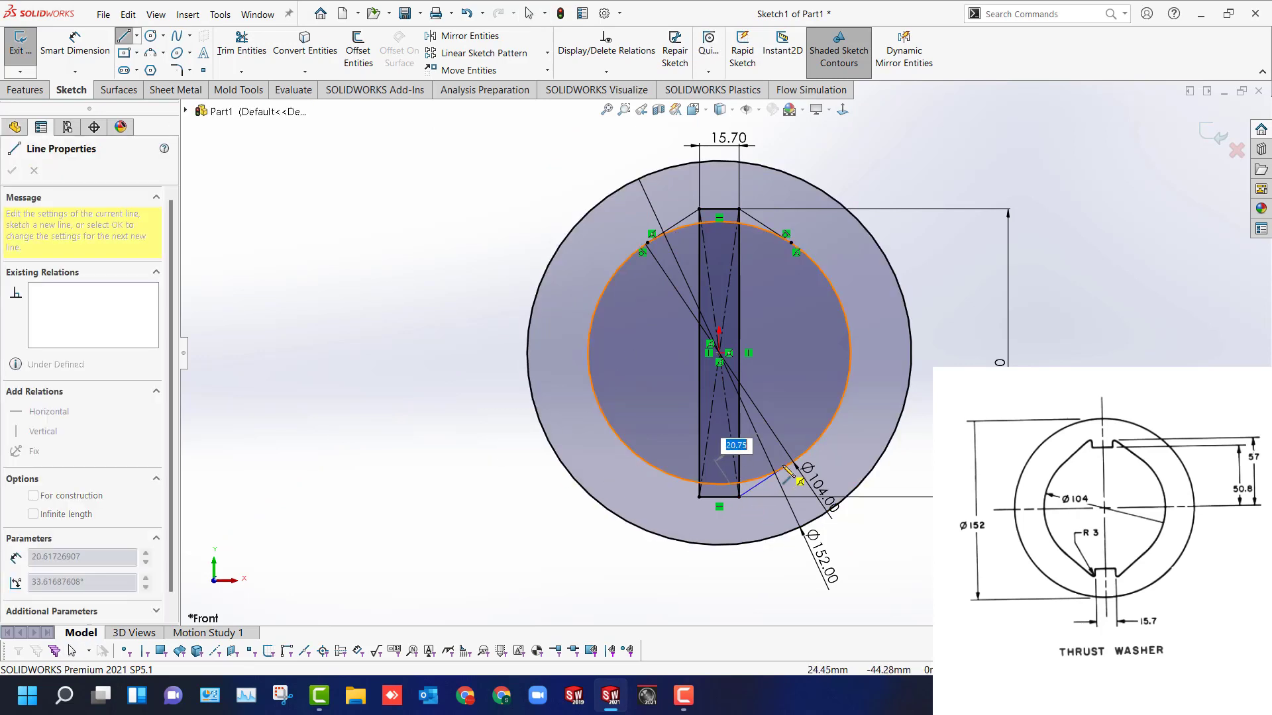
key(Escape)
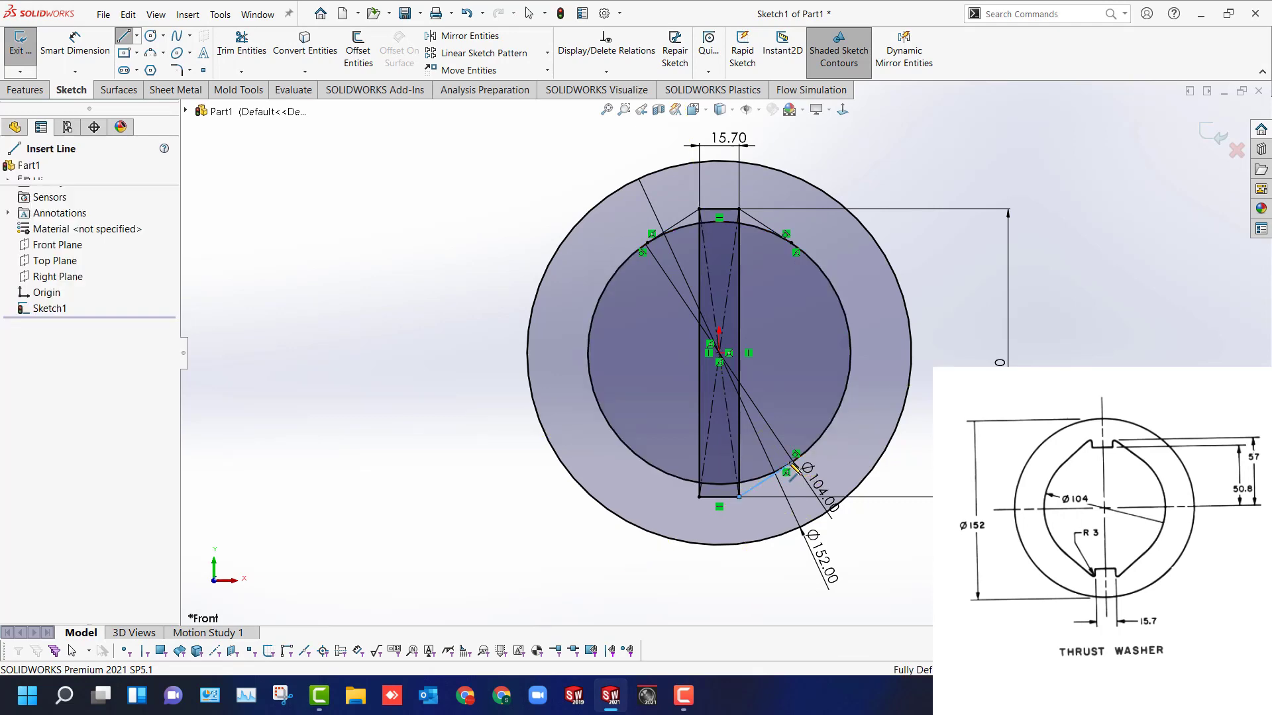
Draw a line from each lower corner of the rectangle tangent to the 104 mm circle.
click(699, 497)
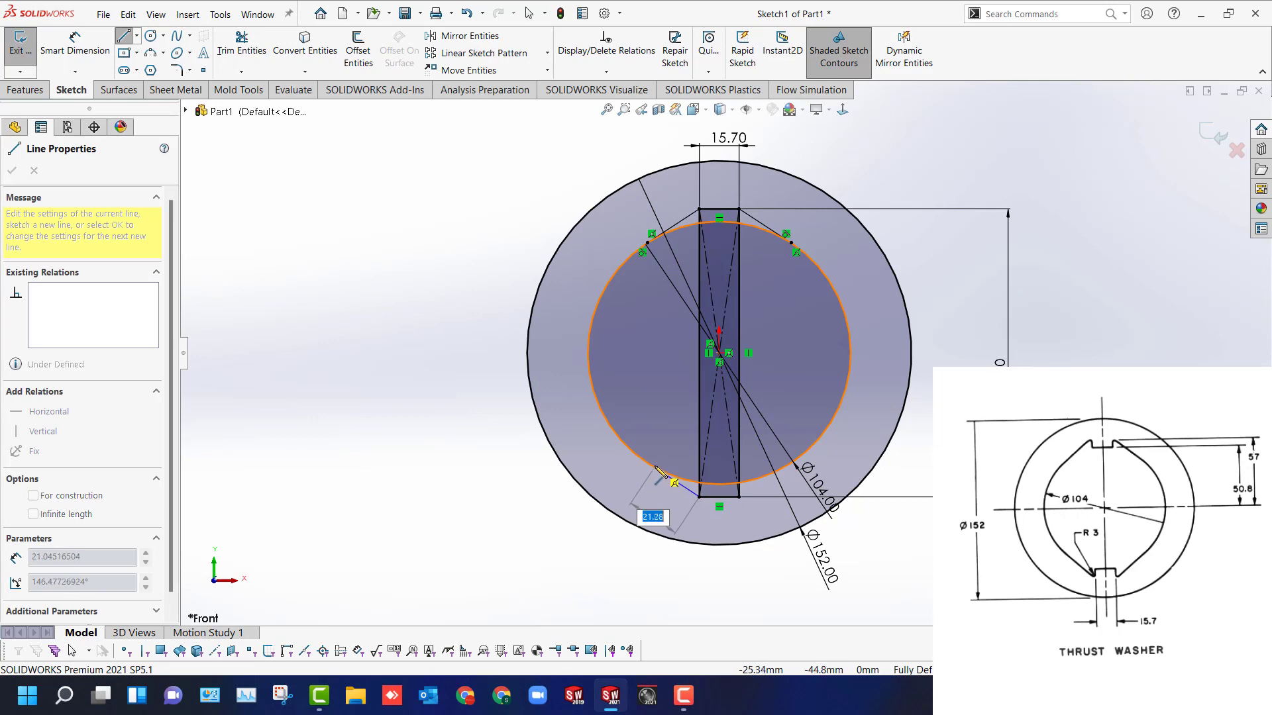
click(648, 465)
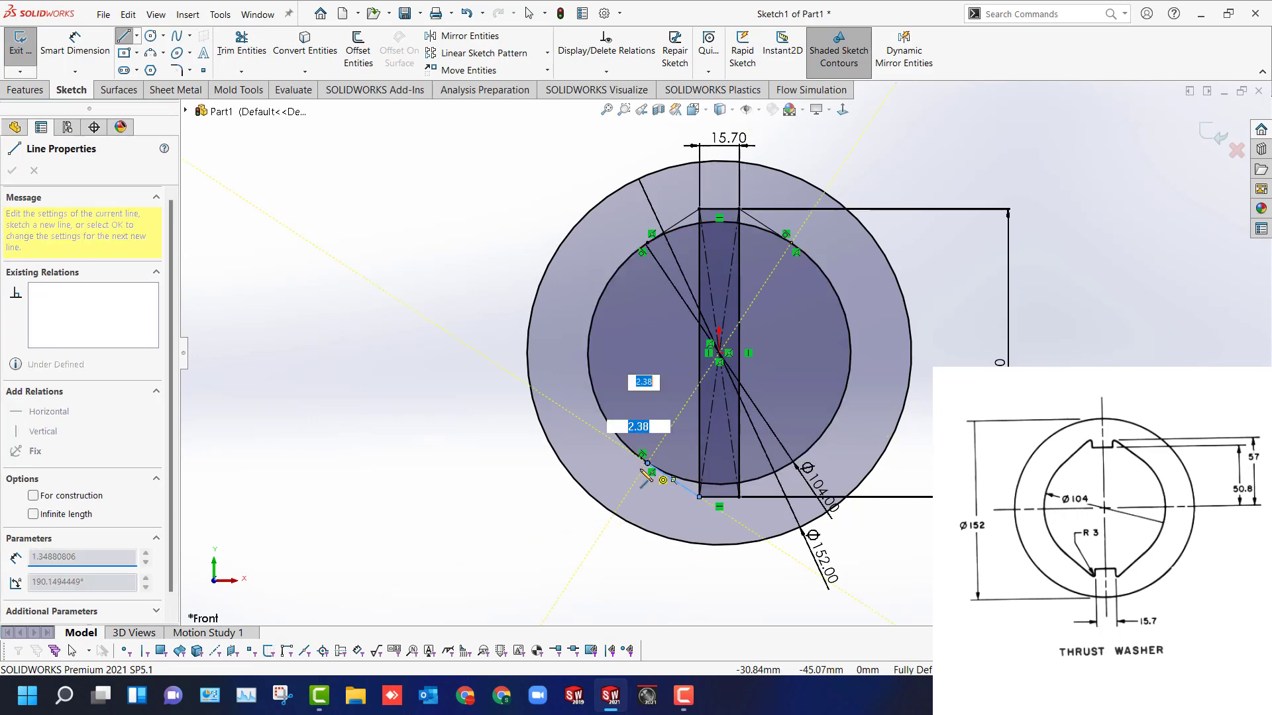
key(Escape)
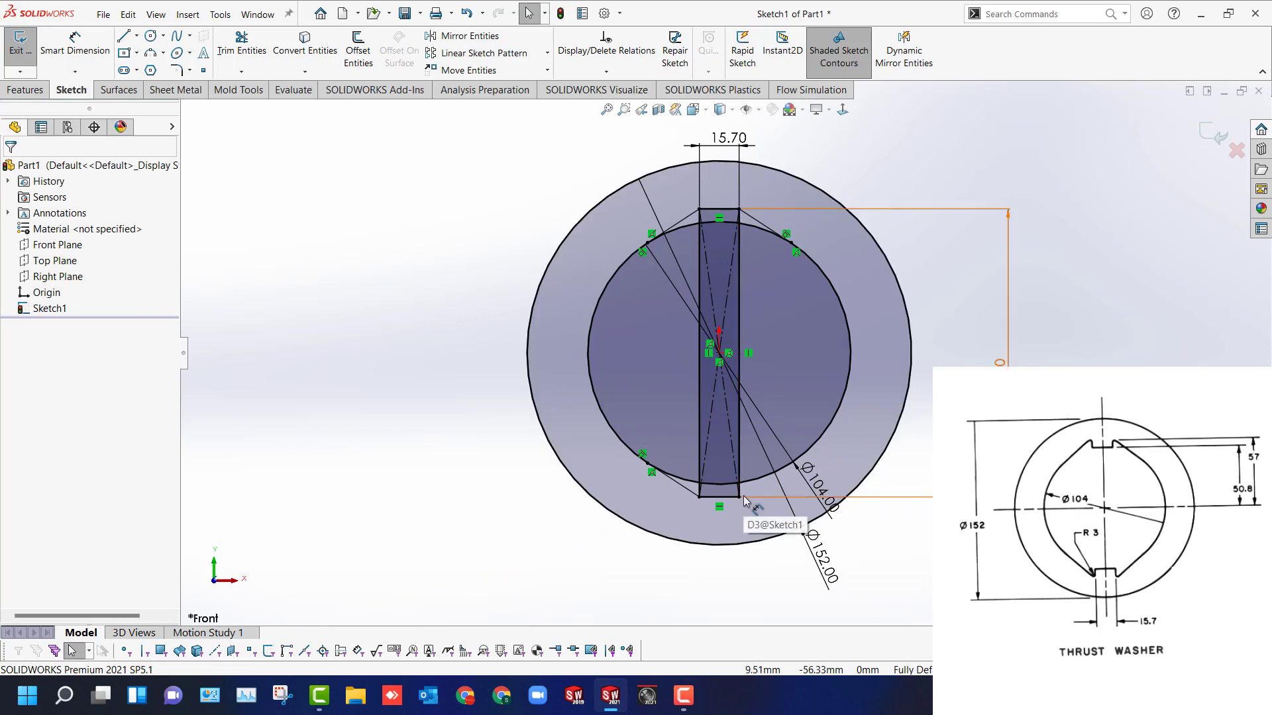
key(l)
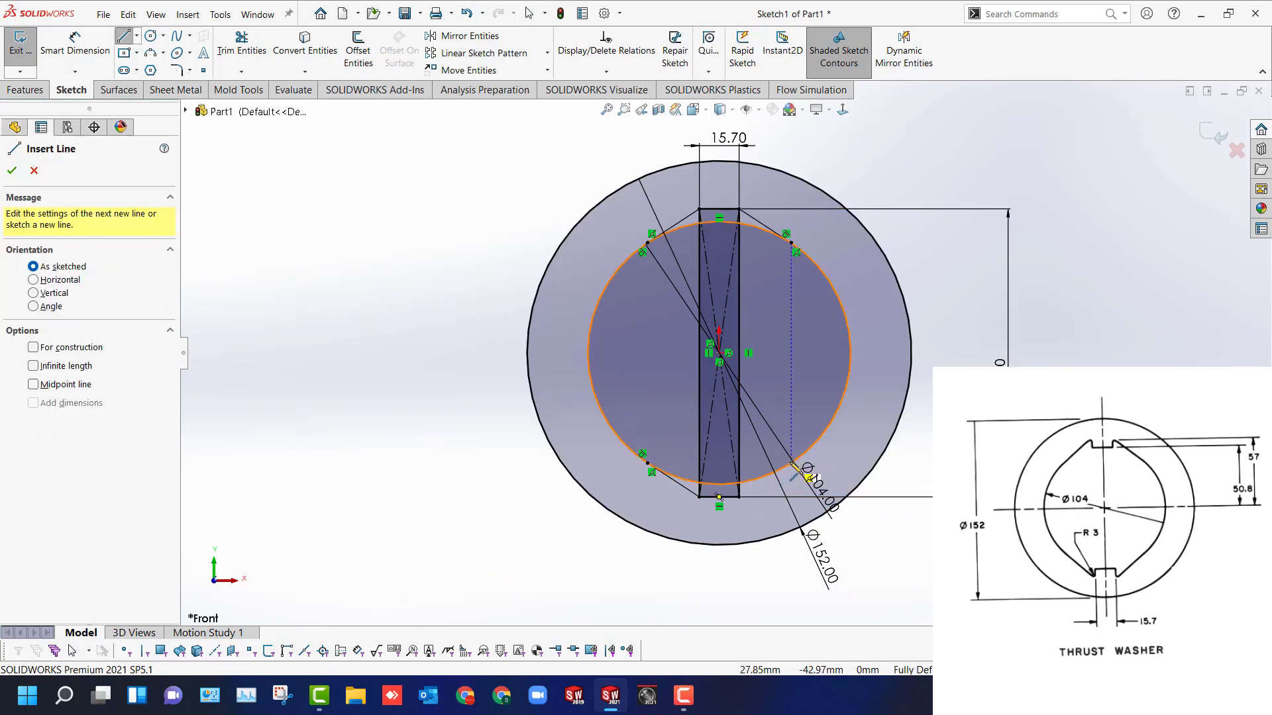
click(740, 497)
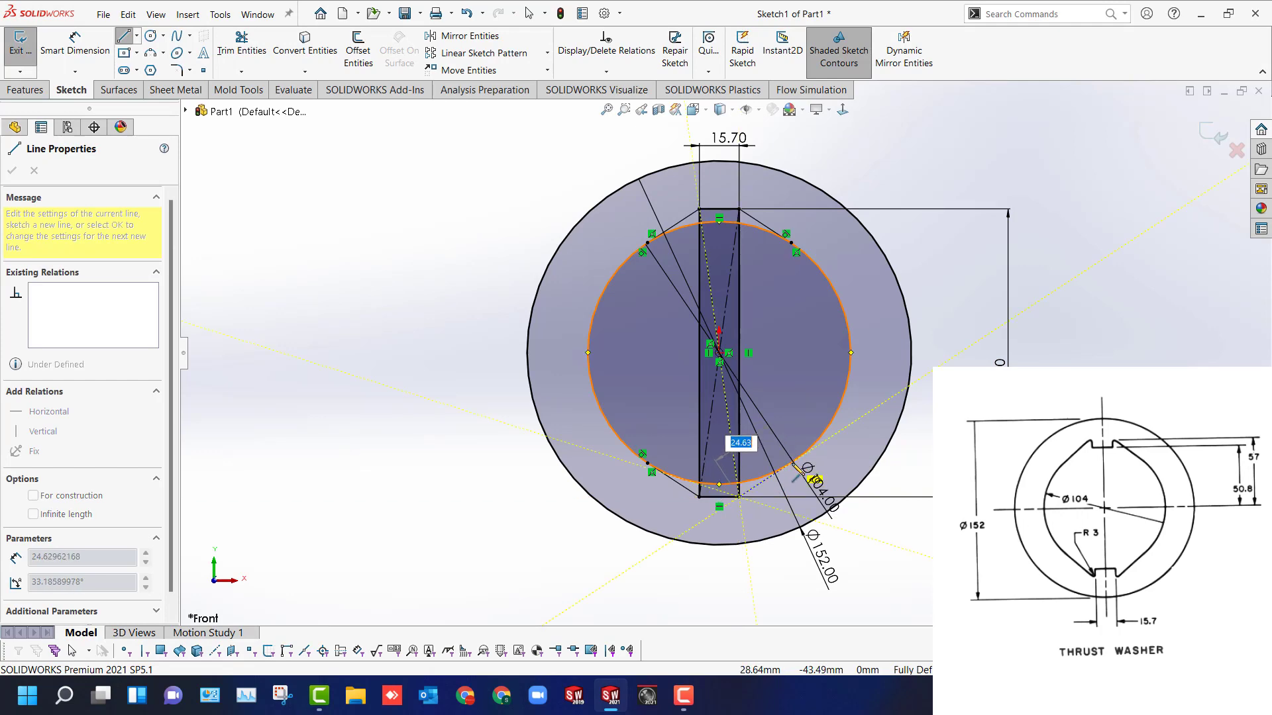
click(793, 465)
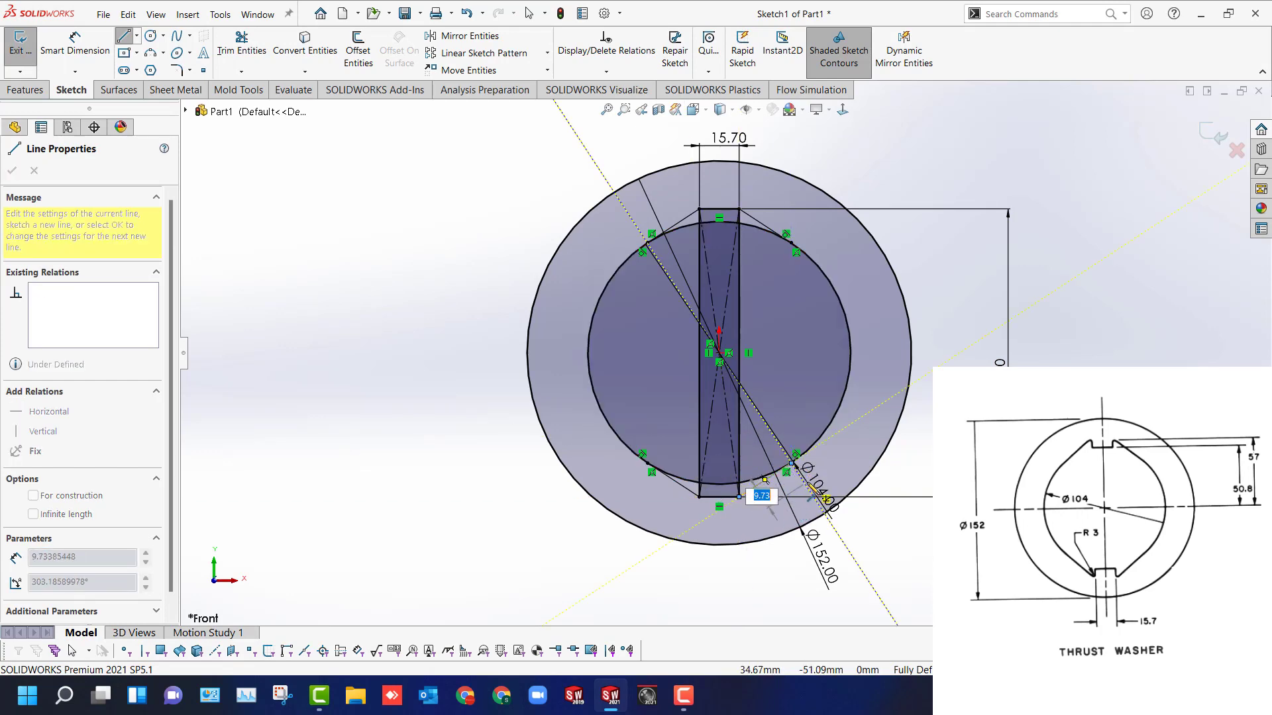
key(Escape)
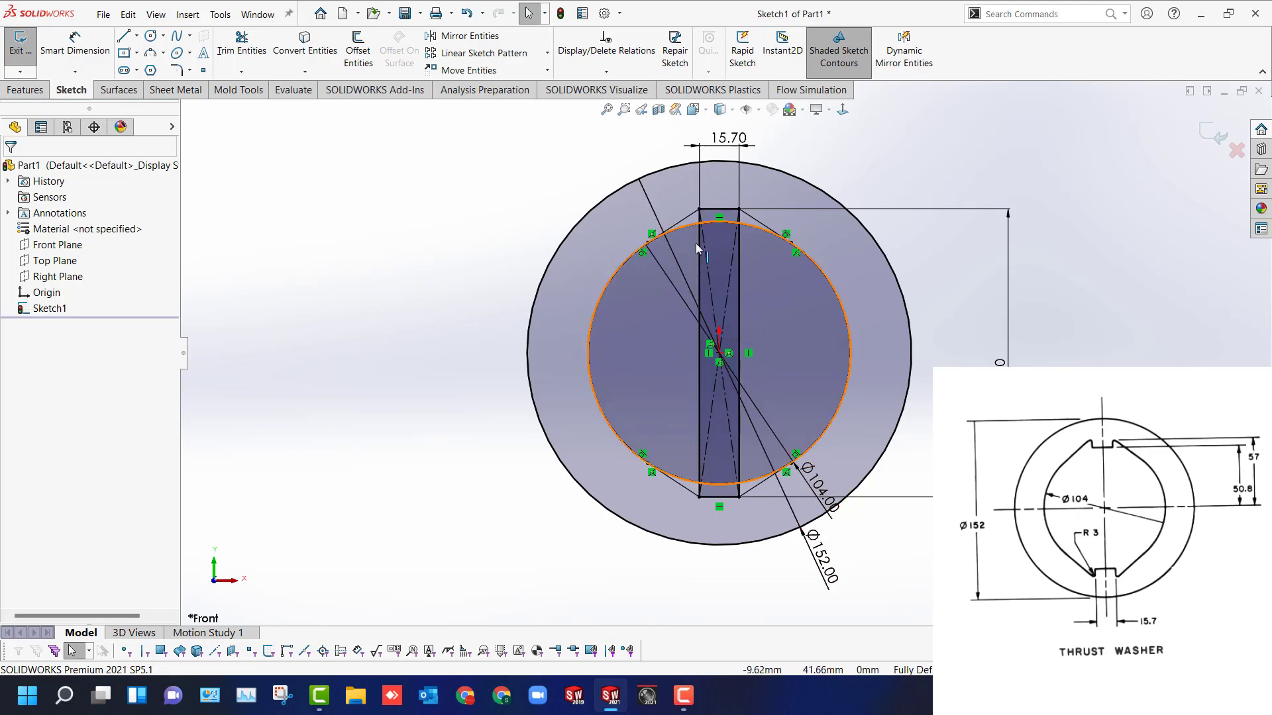
Draw a horizontal line across the rectangle between its vertical sides, just below the top edge.
scroll(696, 199, down, 3)
key(l)
scroll(702, 218, down, 2)
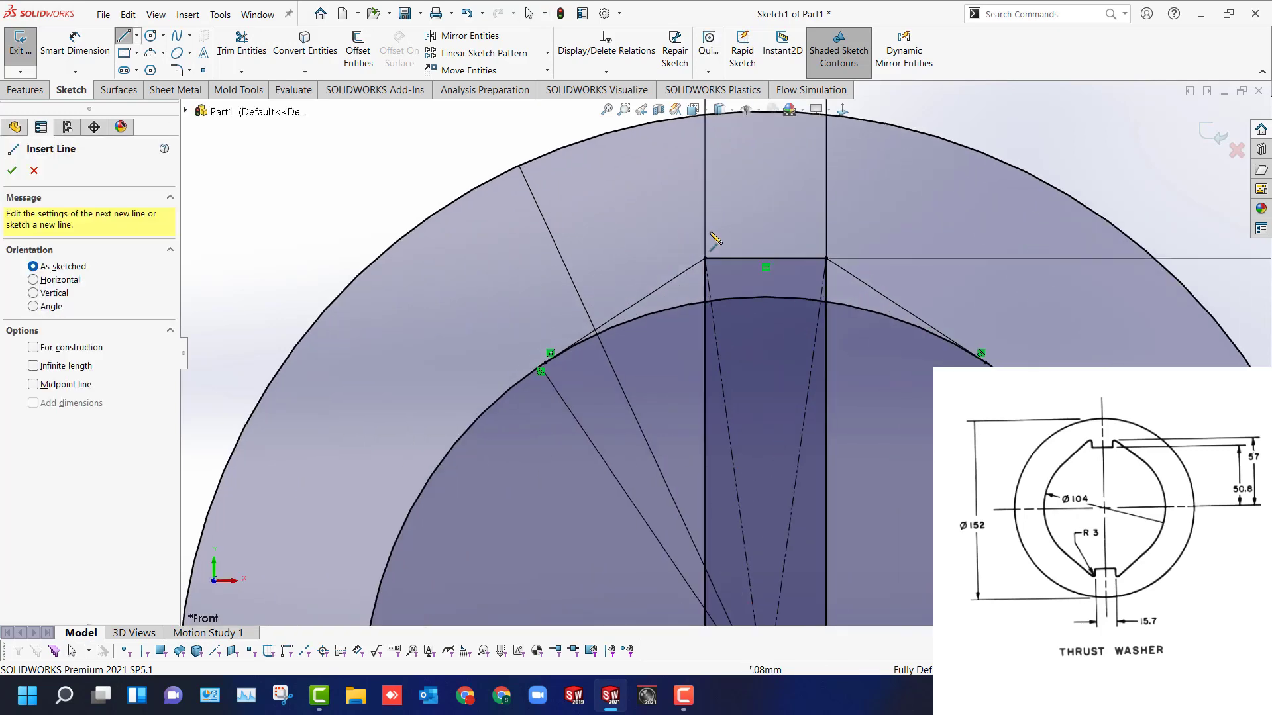
click(706, 288)
click(828, 287)
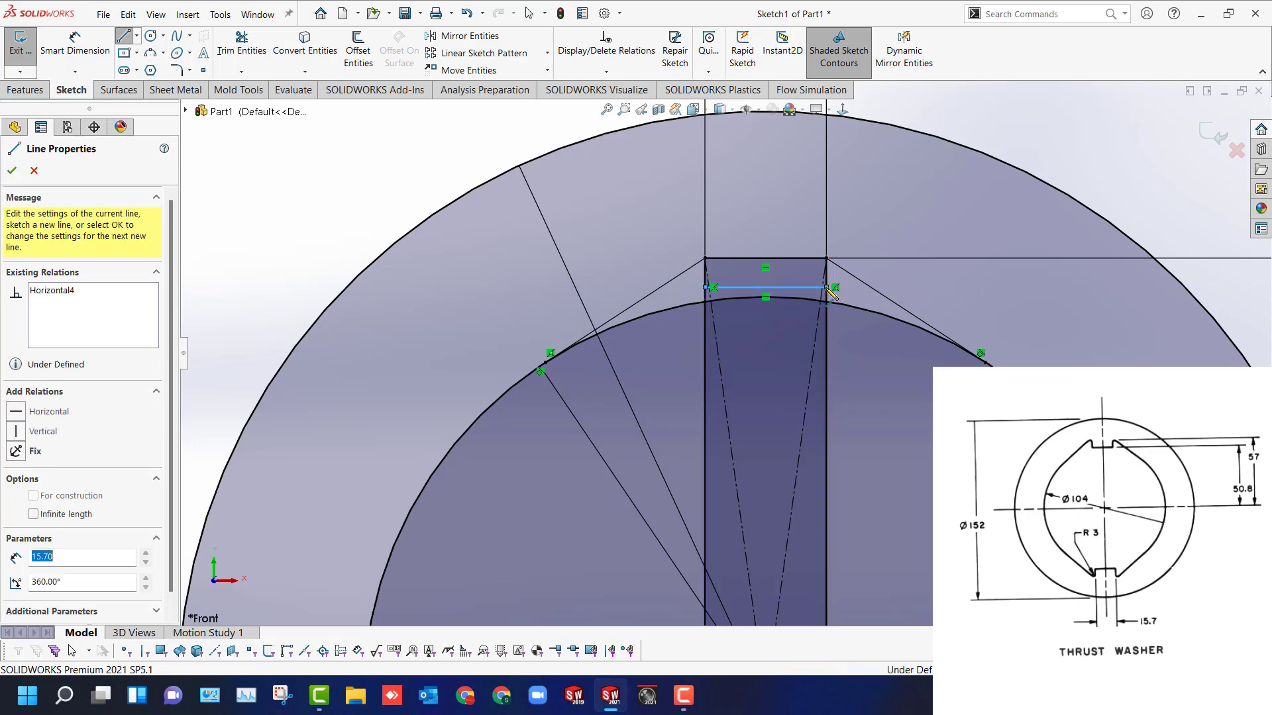
key(Escape)
Draw a horizontal line across the rectangle between its vertical sides, just above the bottom edge.
scroll(766, 422, up, 5)
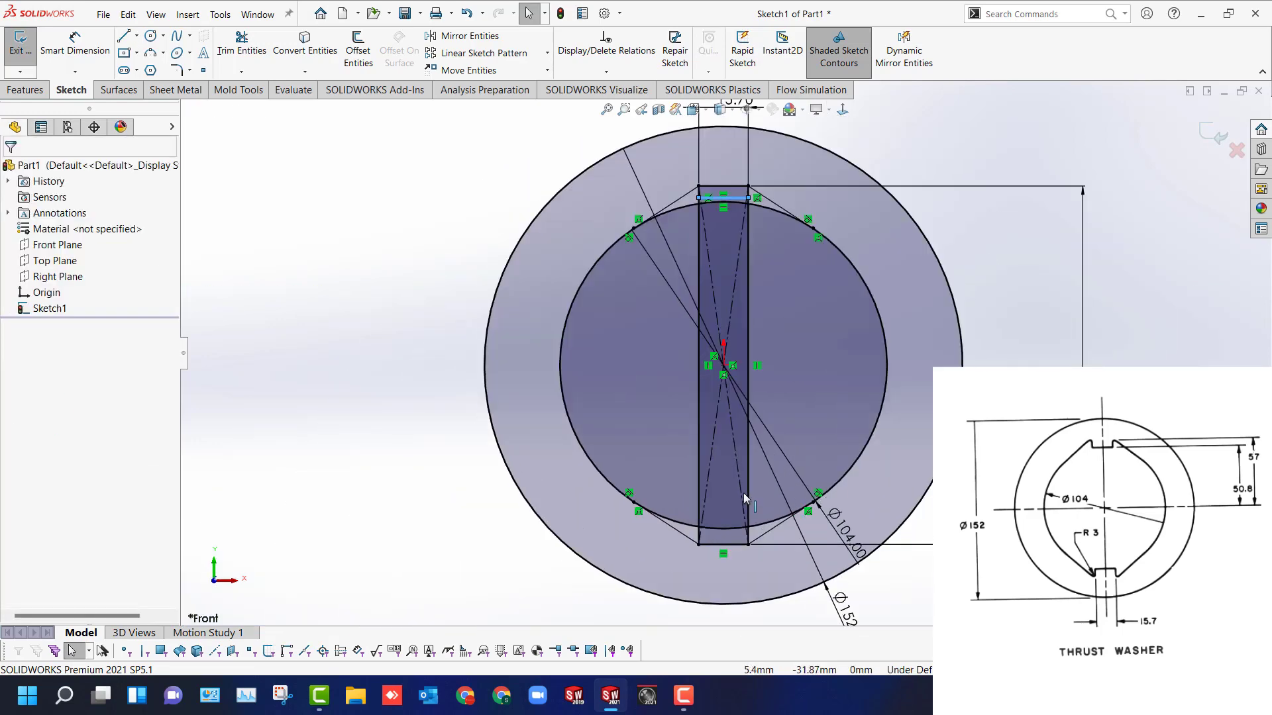
scroll(735, 536, down, 4)
key(l)
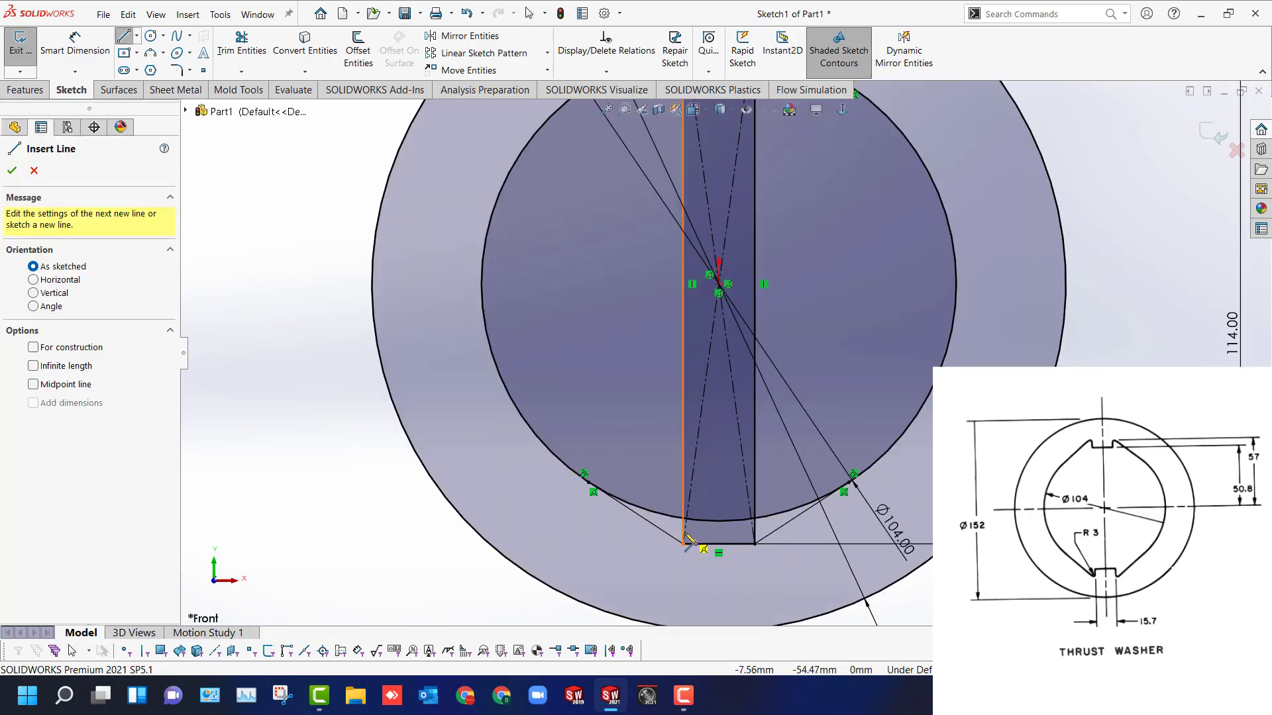
click(685, 530)
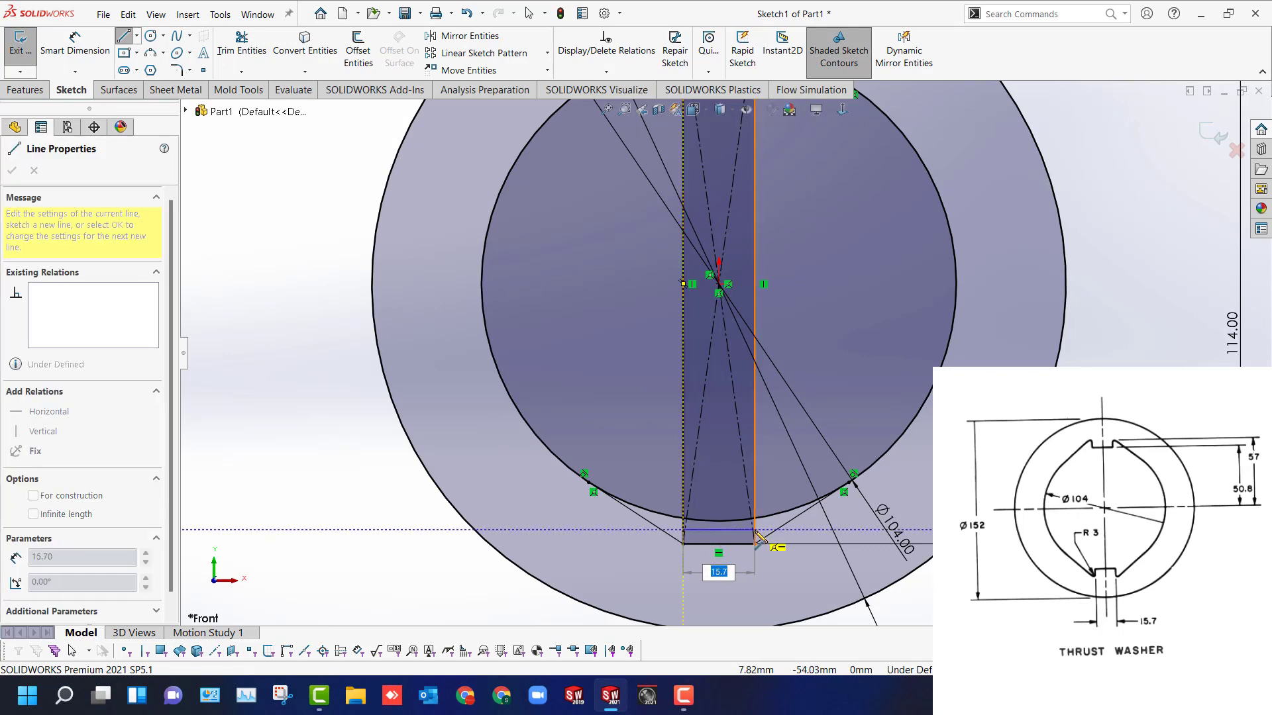
click(756, 531)
key(Escape)
key(d)
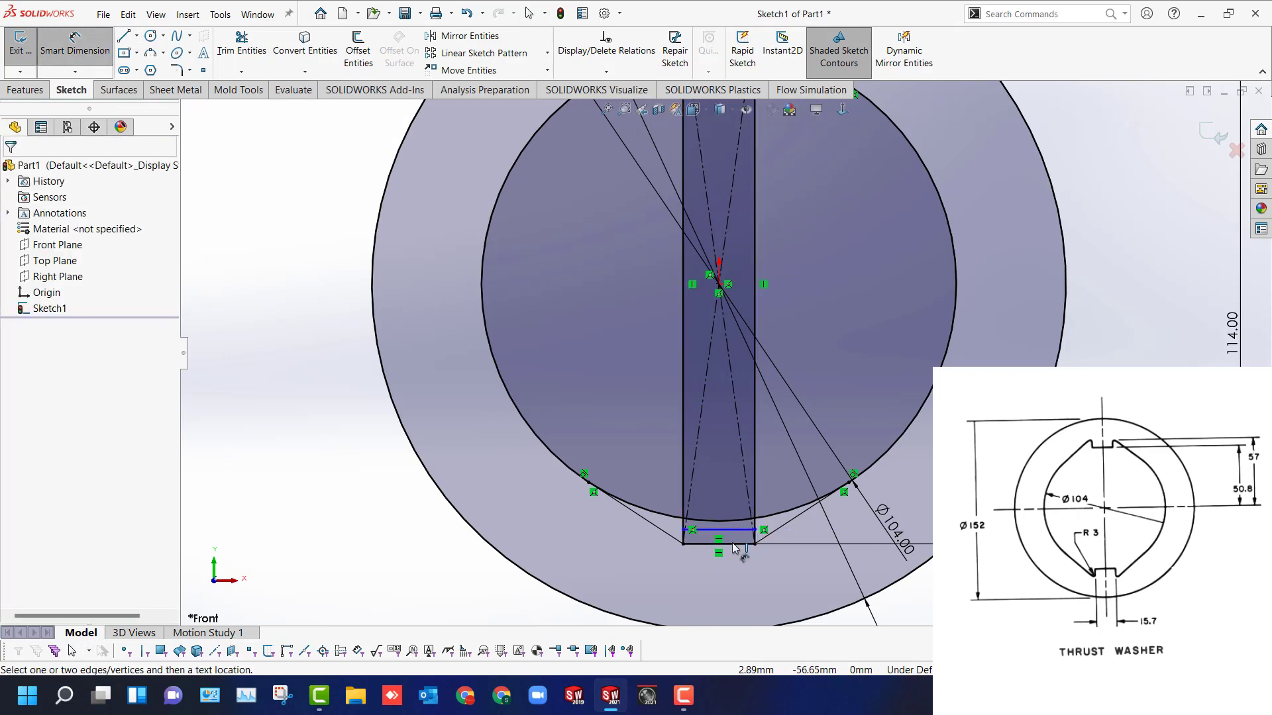
click(733, 545)
click(732, 532)
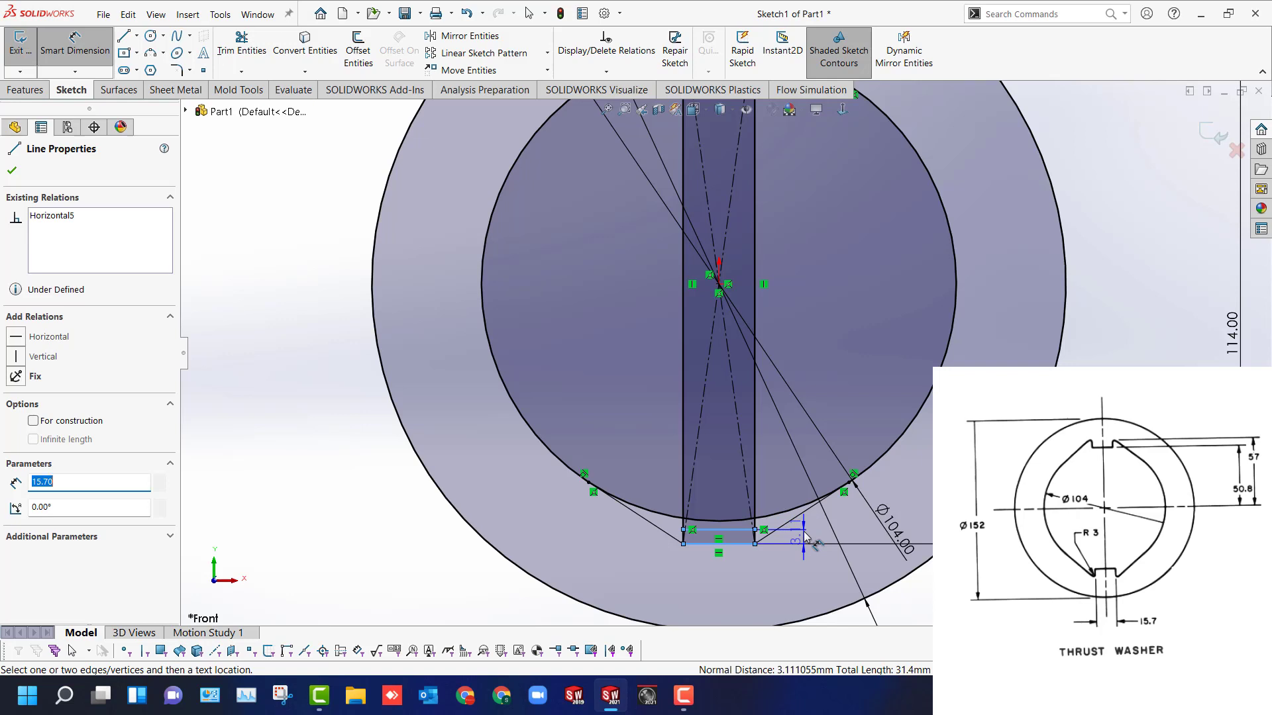
key(Escape)
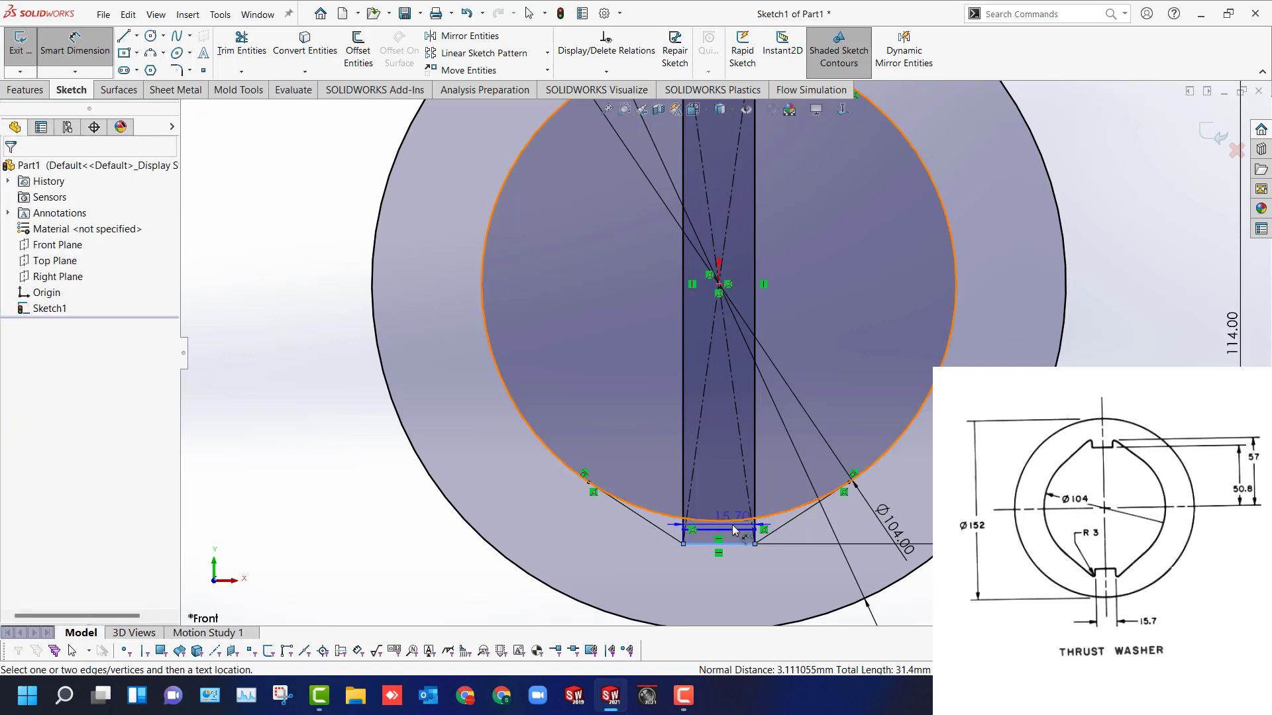
click(720, 285)
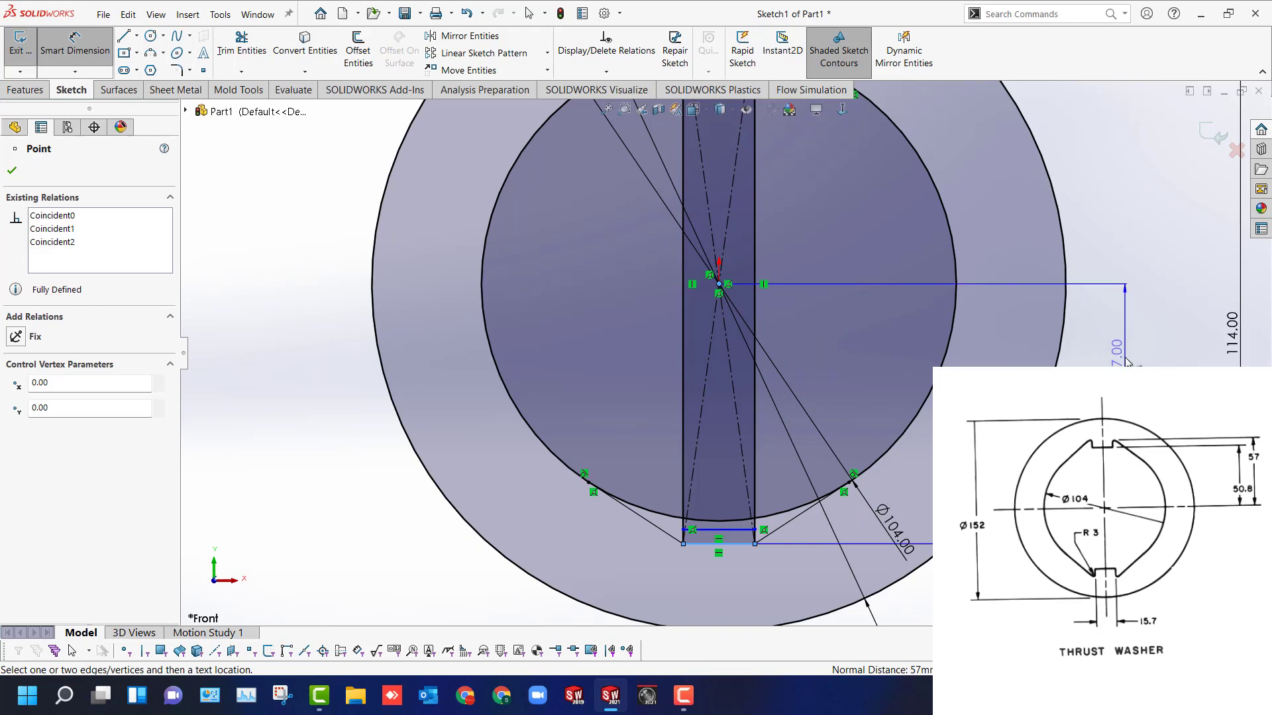
click(1124, 360)
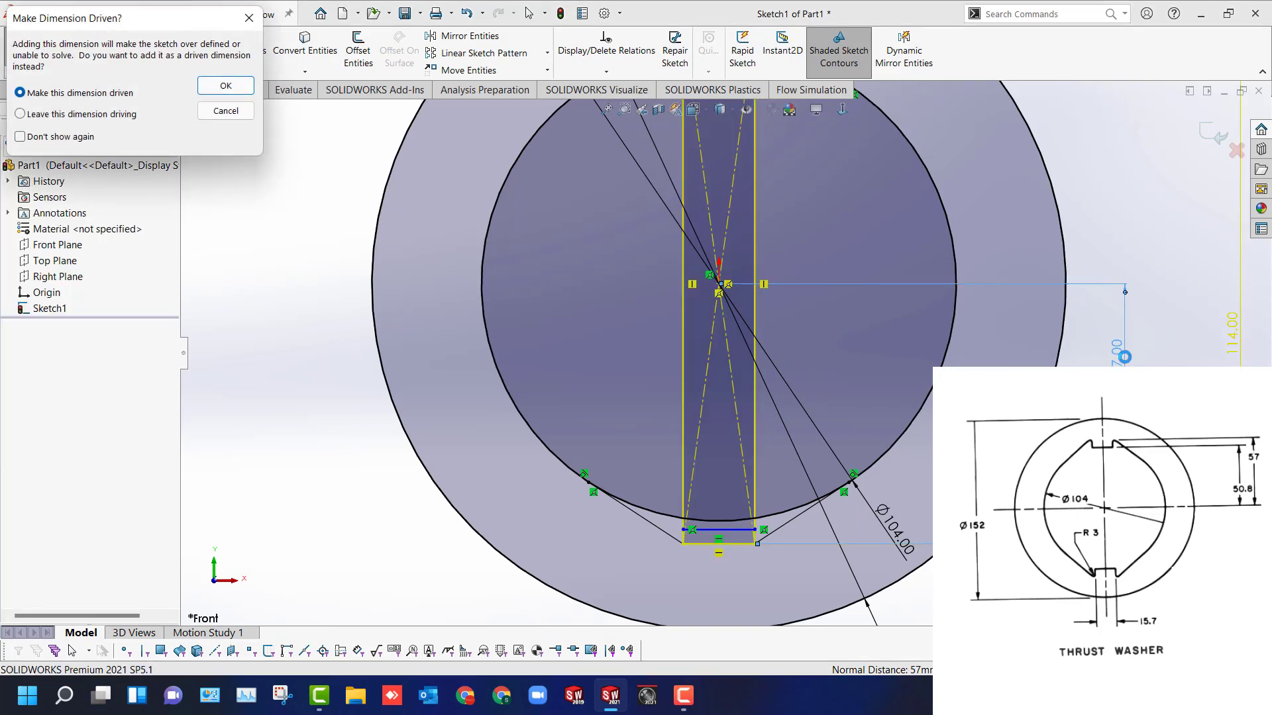
key(Escape)
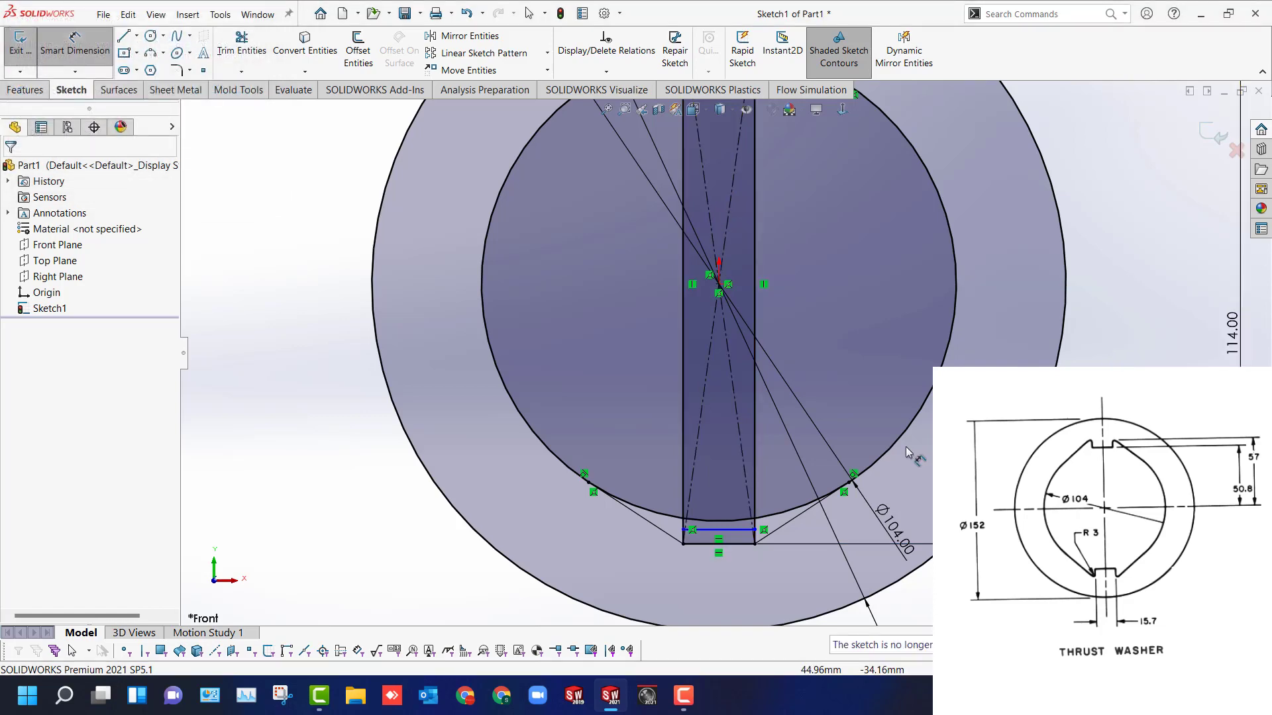
Dimension the vertical distance from the origin to the lower notch line as 50.7 mm.
click(735, 533)
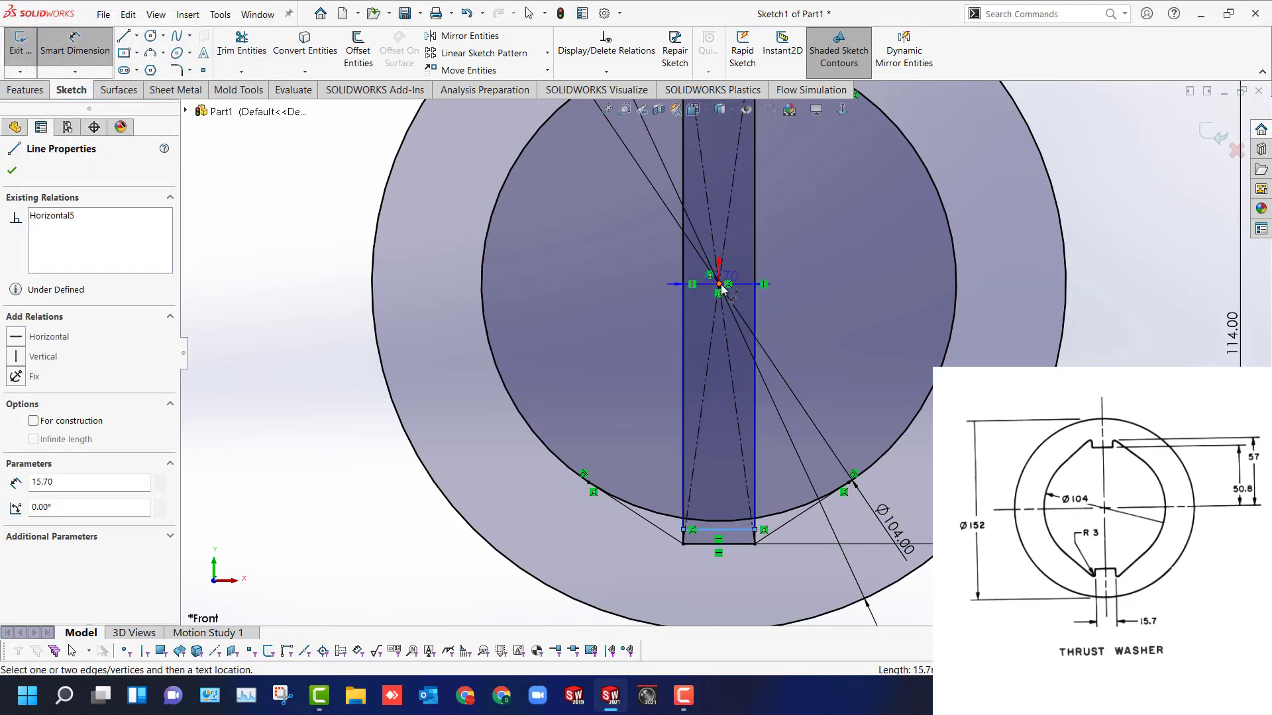
click(719, 284)
click(1168, 356)
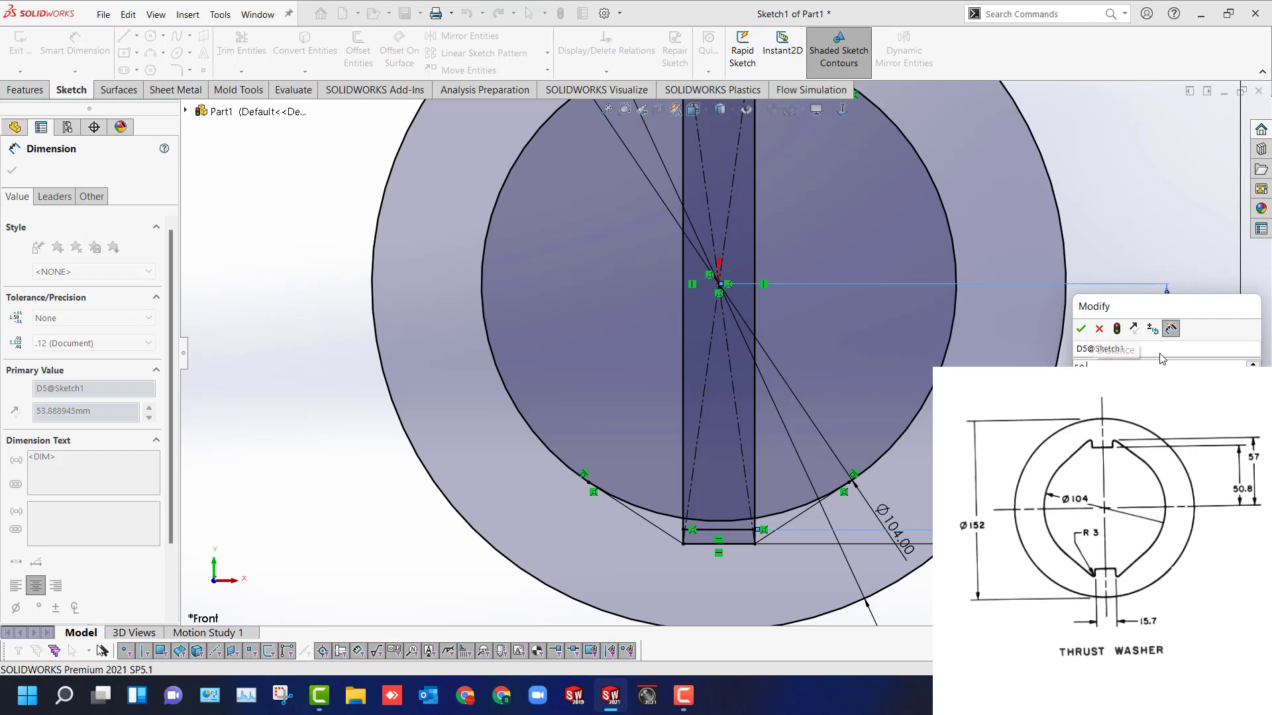
key(Return)
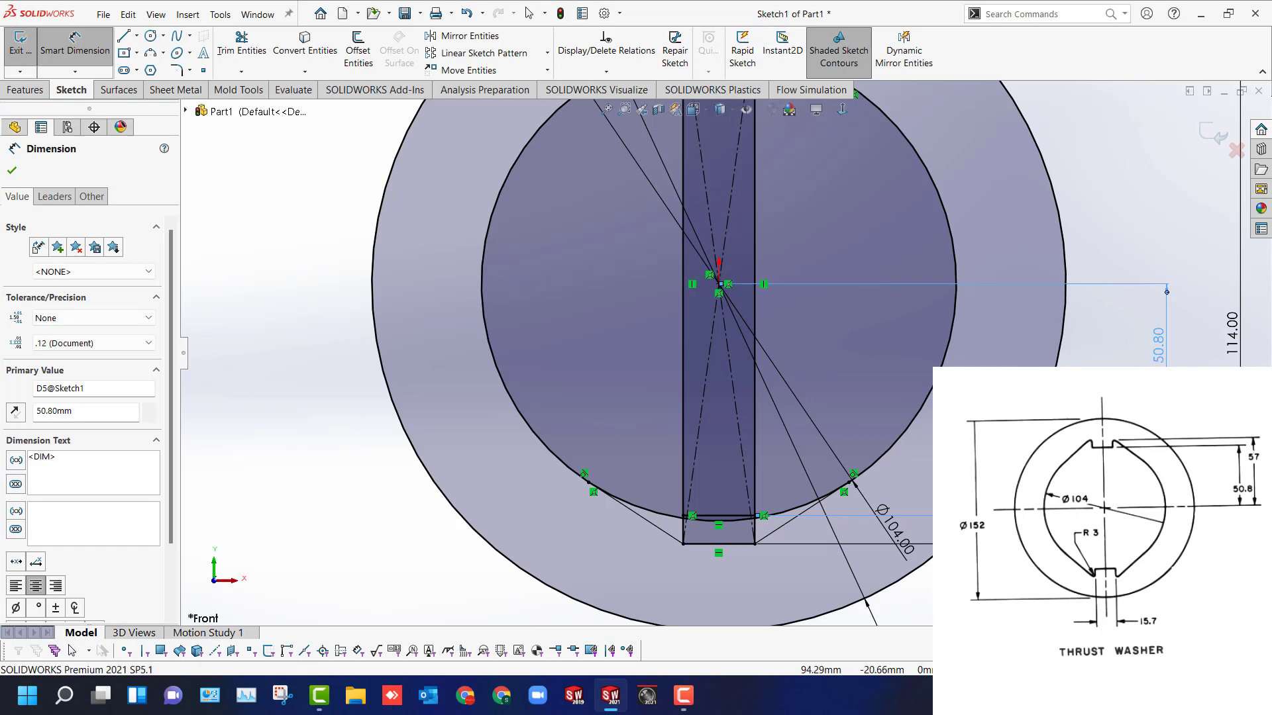
double_click(1158, 348)
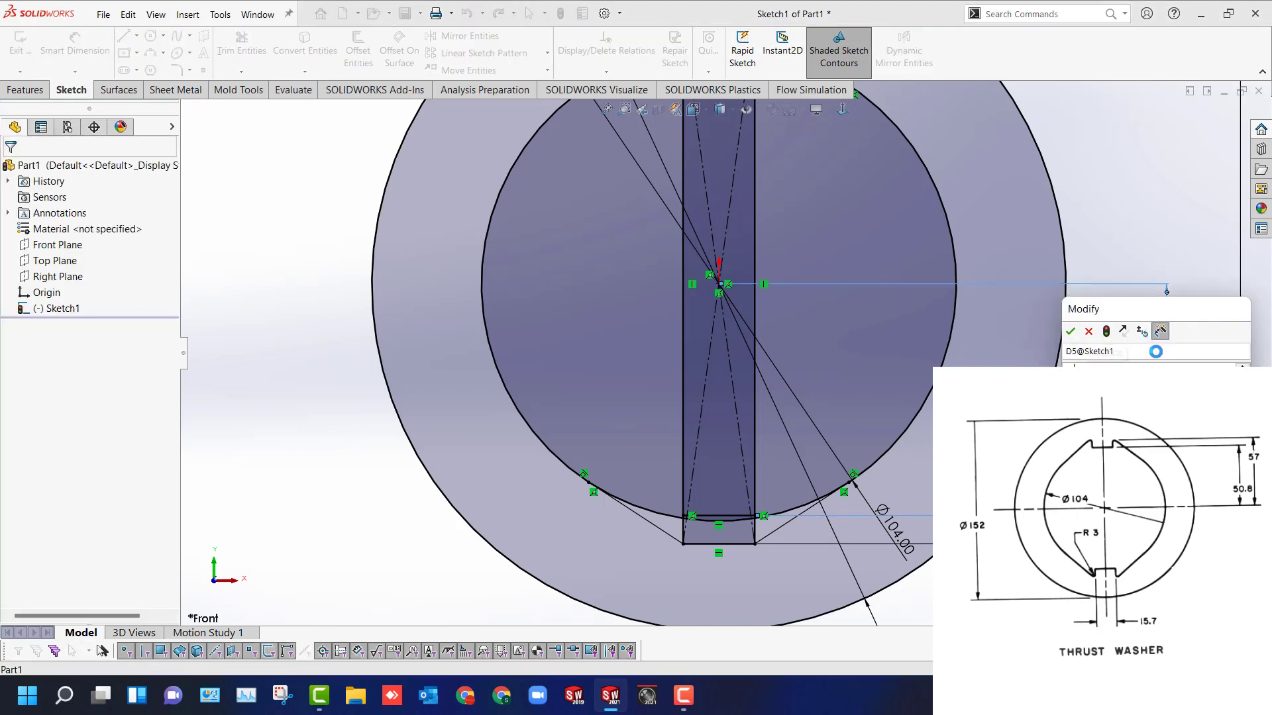
key(Return)
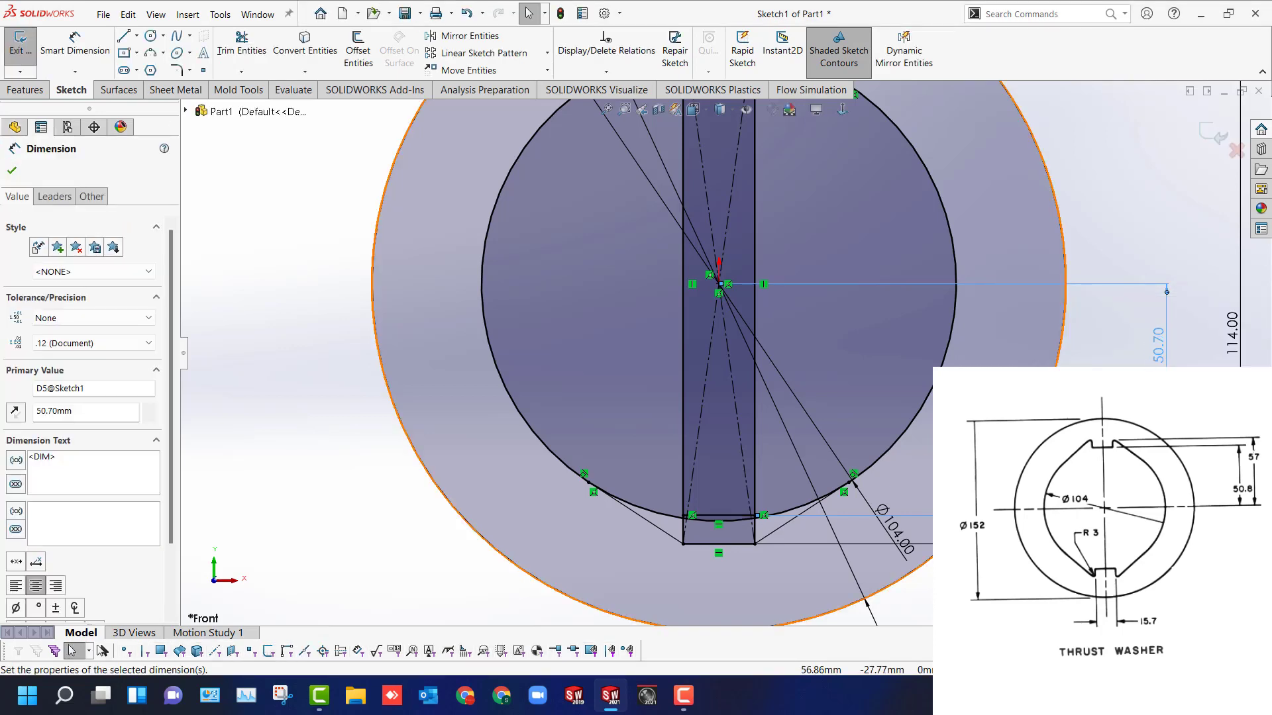
Dimension the vertical distance from the origin to the upper notch line as 50.7 mm.
scroll(722, 202, up, 3)
scroll(722, 202, down, 3)
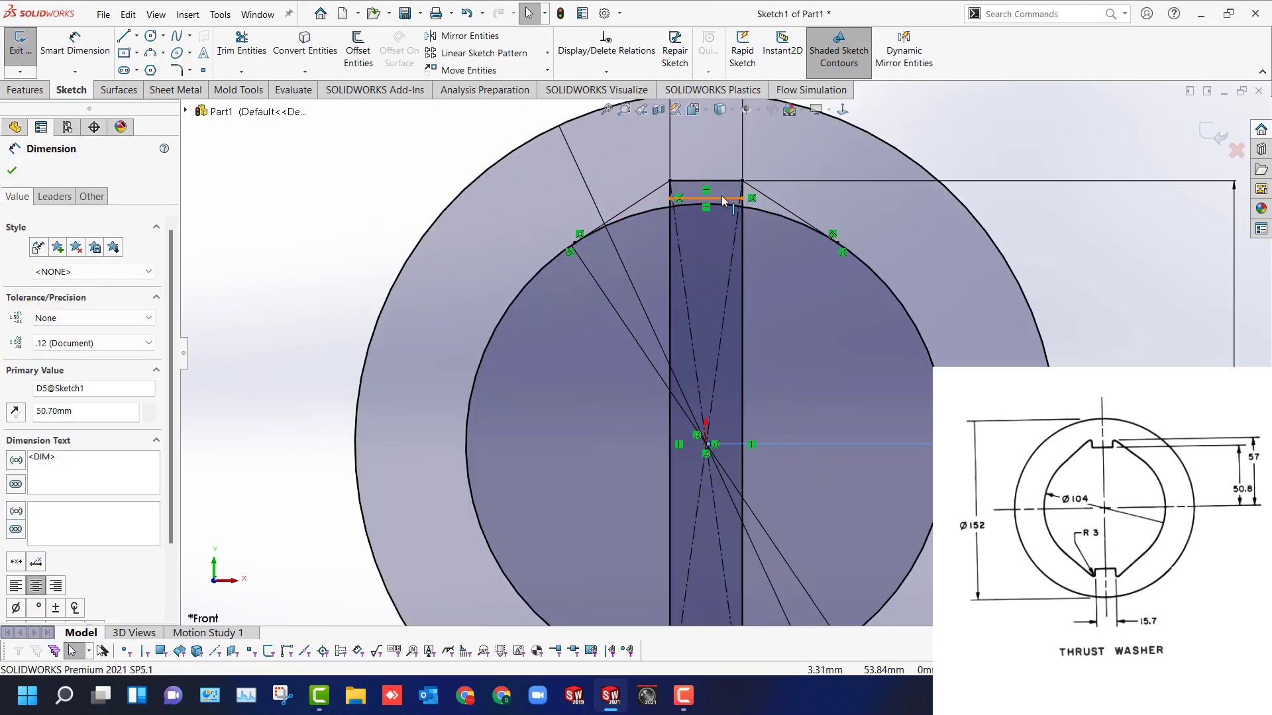
click(722, 201)
click(706, 444)
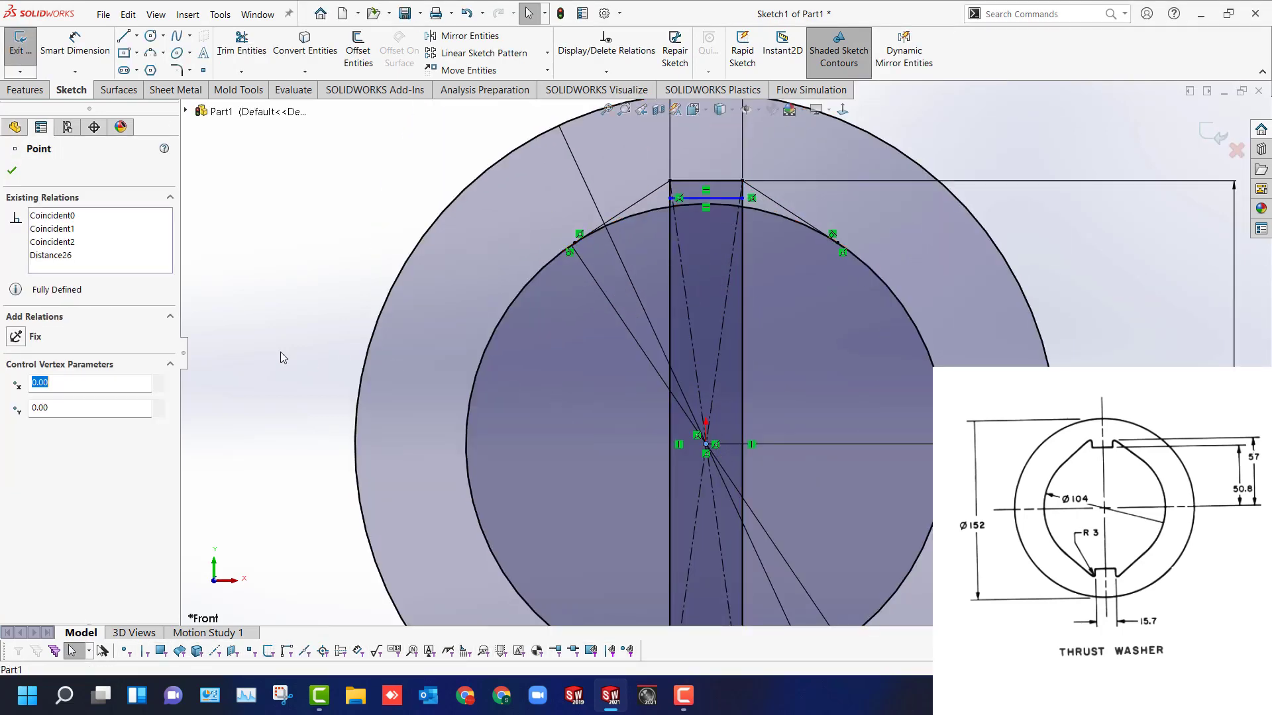
right_drag(677, 345, 674, 337)
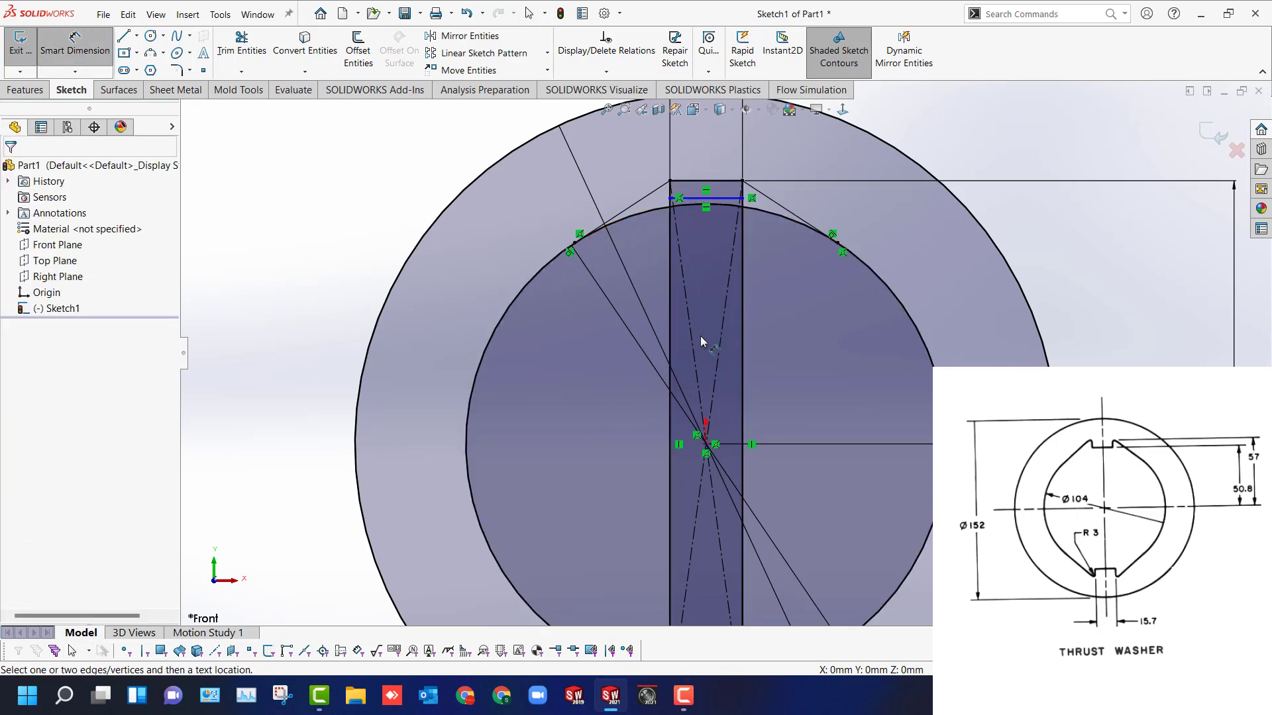
click(706, 444)
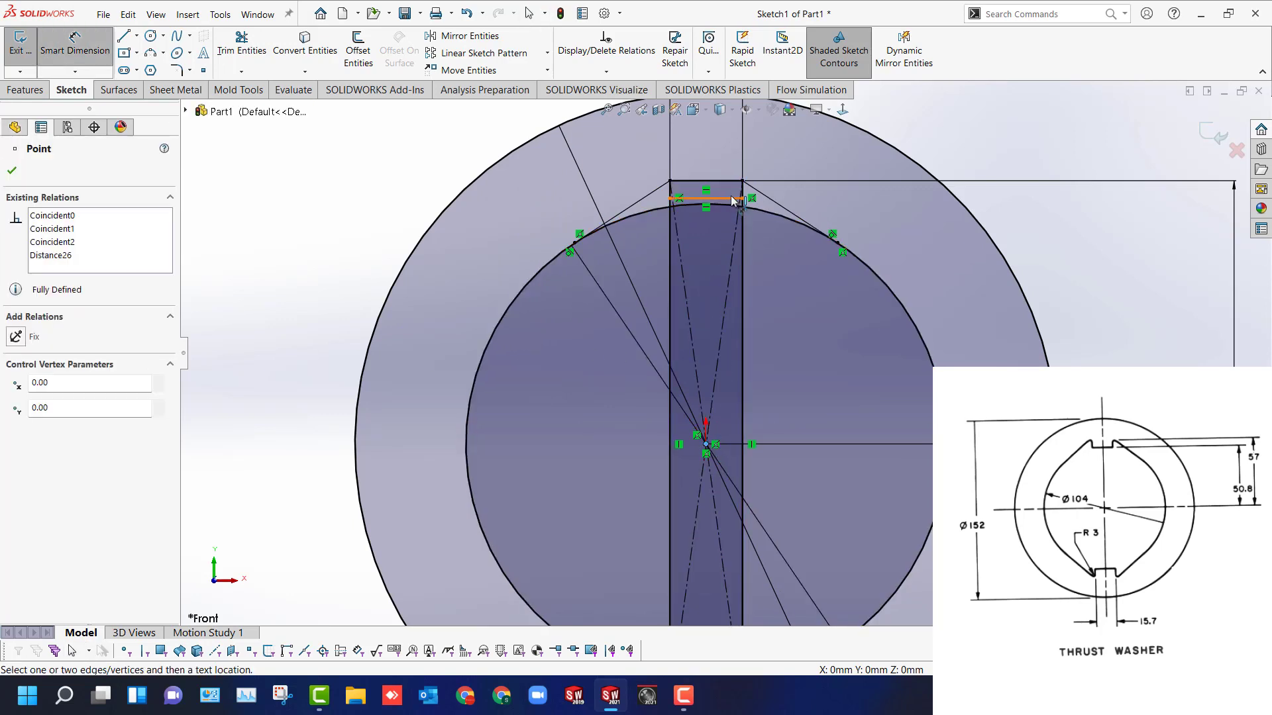
click(722, 198)
click(247, 297)
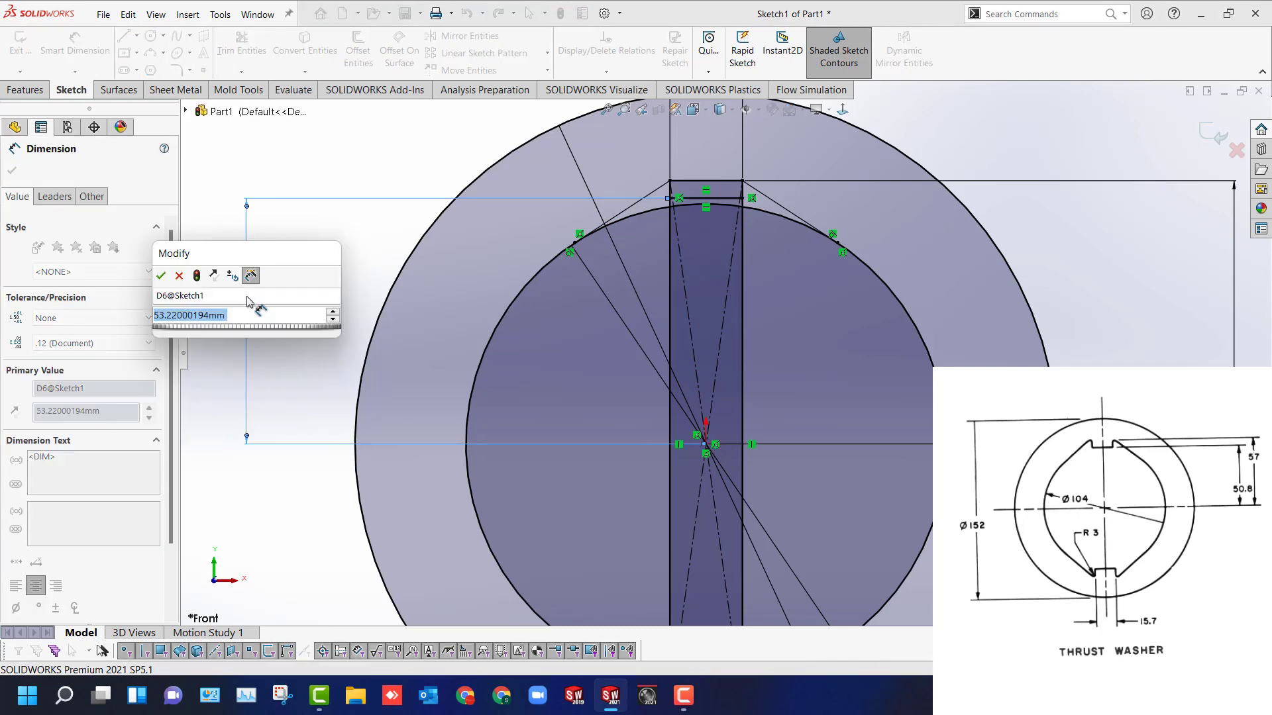
text(50.8)
key(Return)
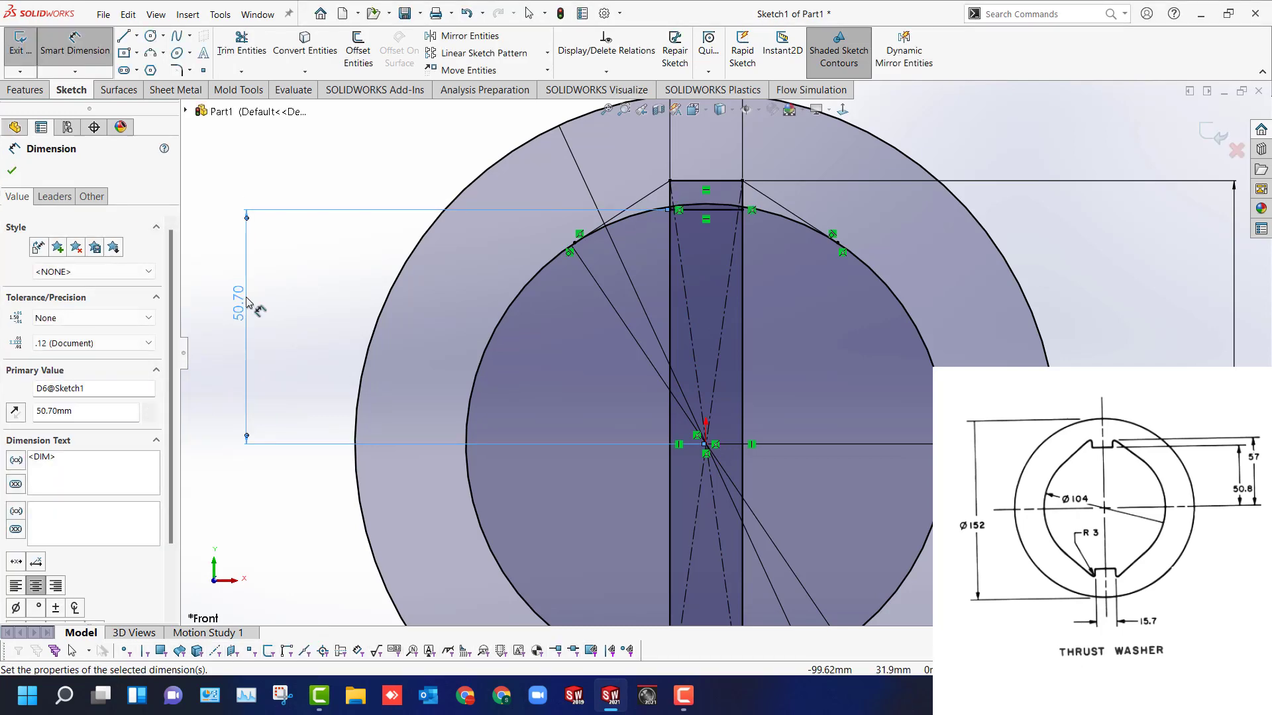
key(Escape)
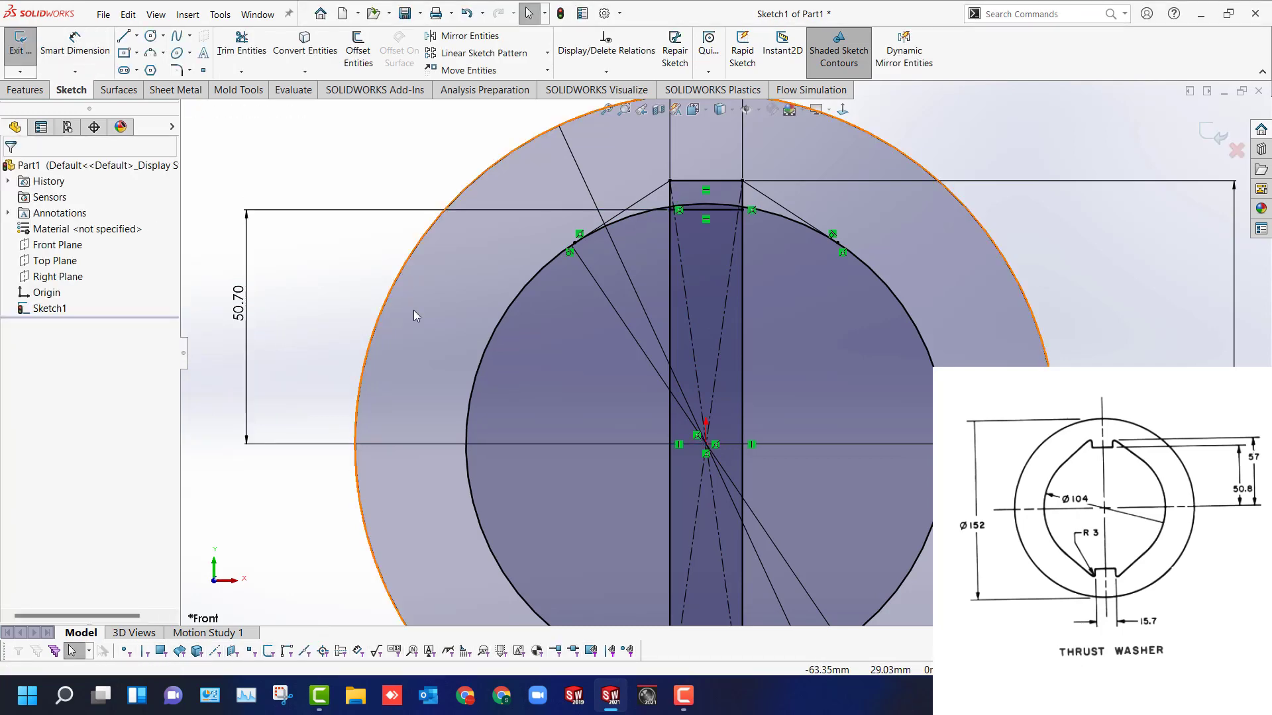
Convert the rectangle's top edge to construction geometry.
key(t)
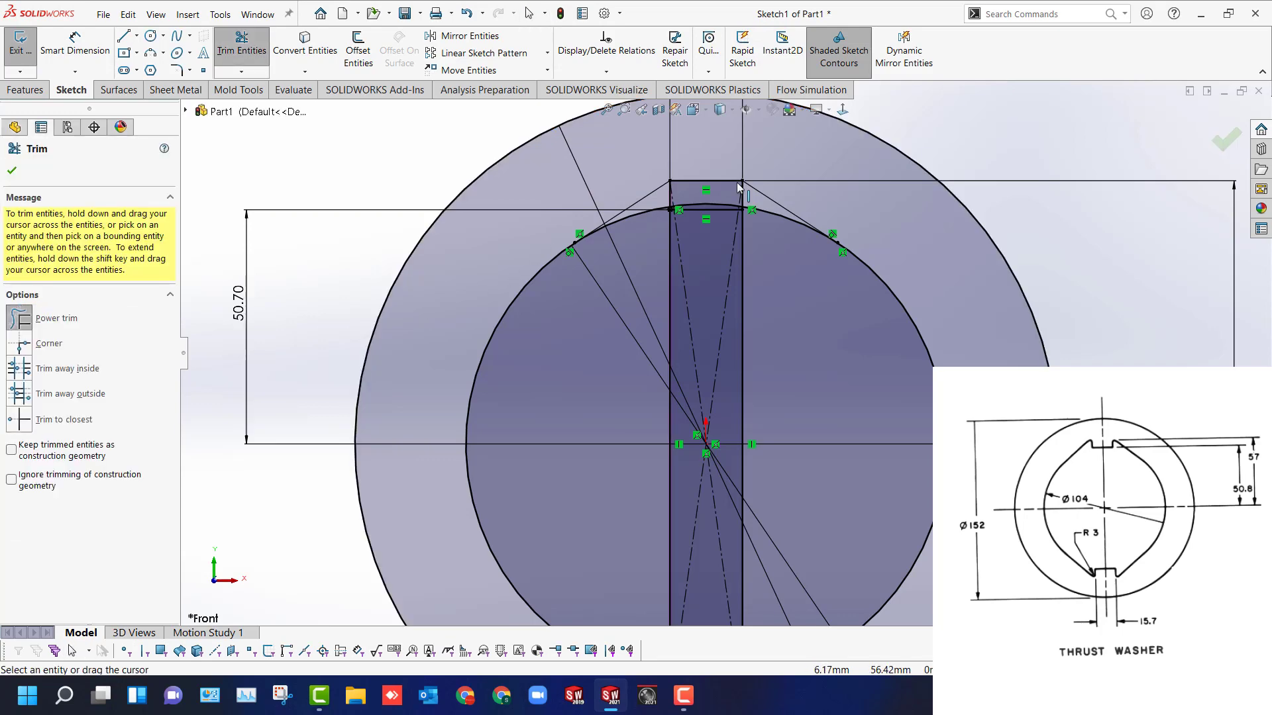
key(Escape)
scroll(683, 169, down, 6)
click(772, 272)
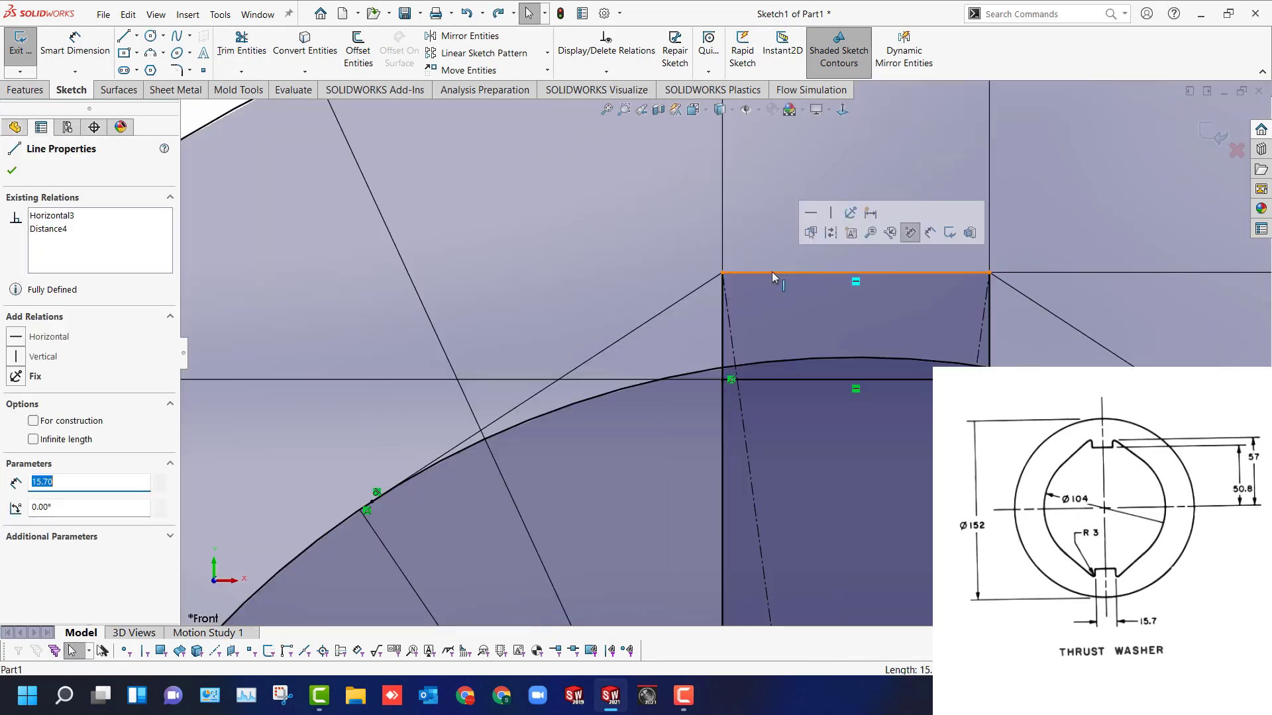
click(829, 235)
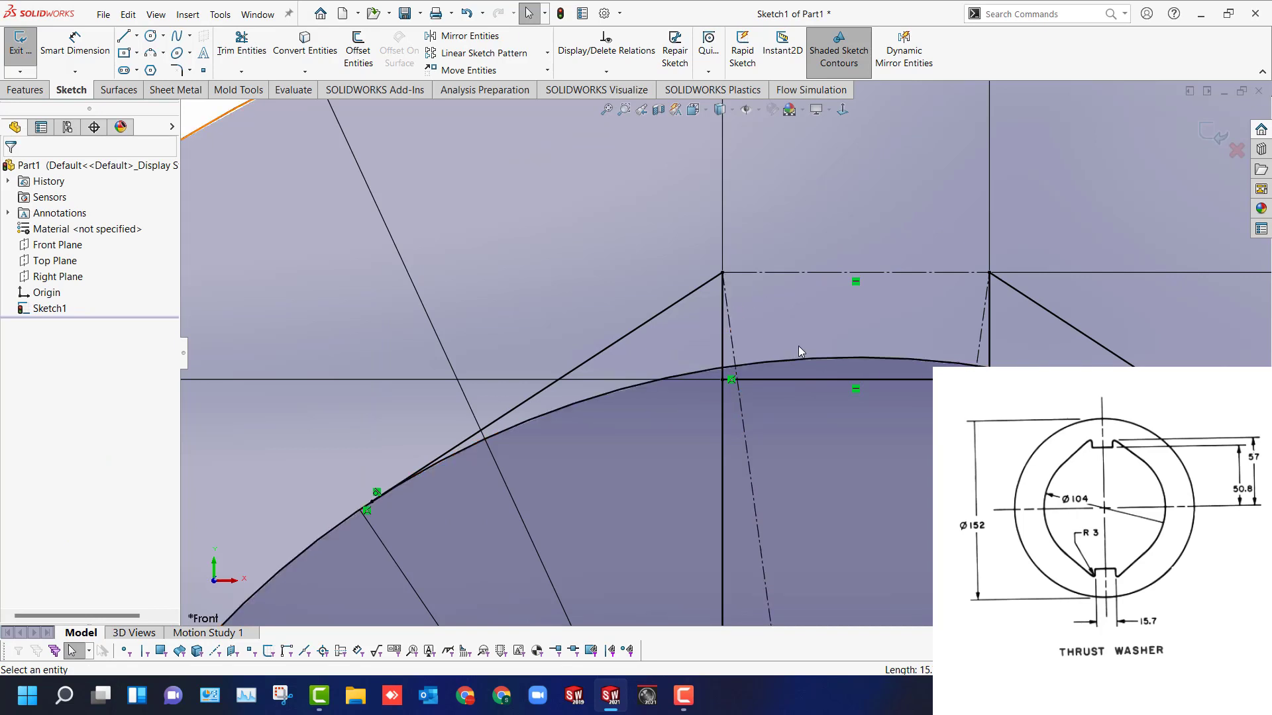
Trim the 104 mm circle between the upper-left tangent point and the rectangle's left side.
scroll(794, 351, up, 3)
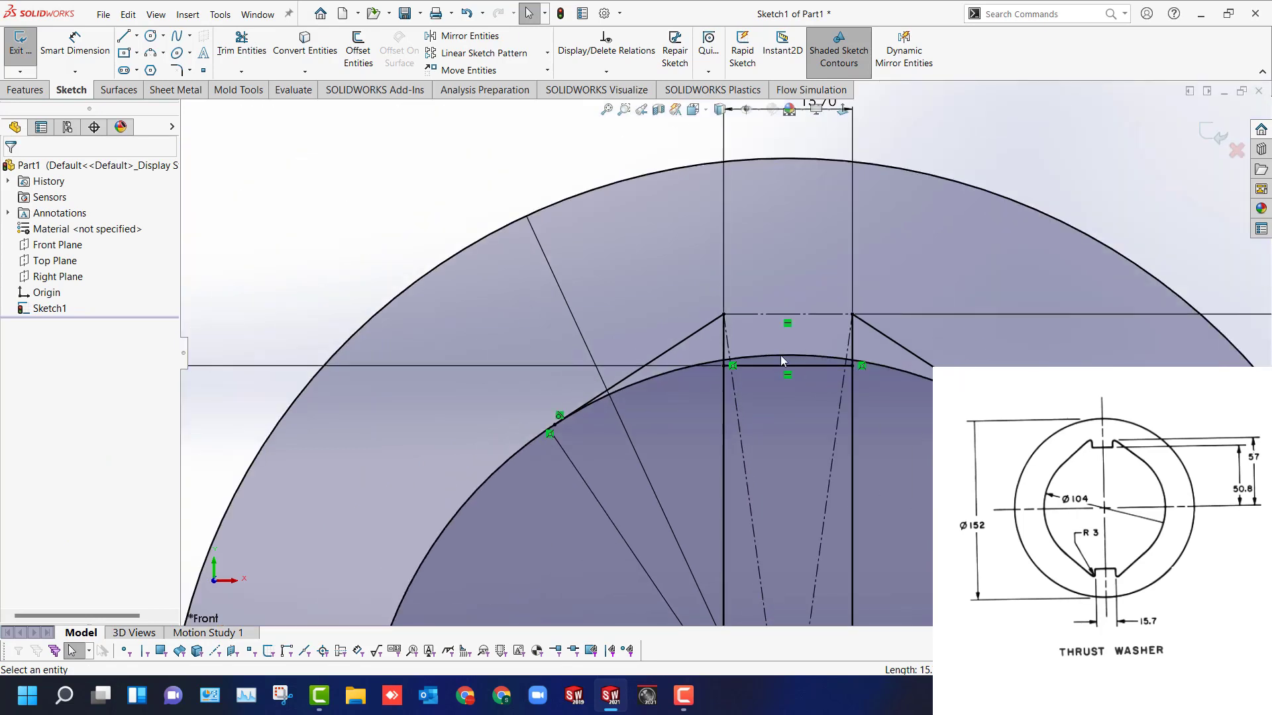
scroll(666, 380, down, 2)
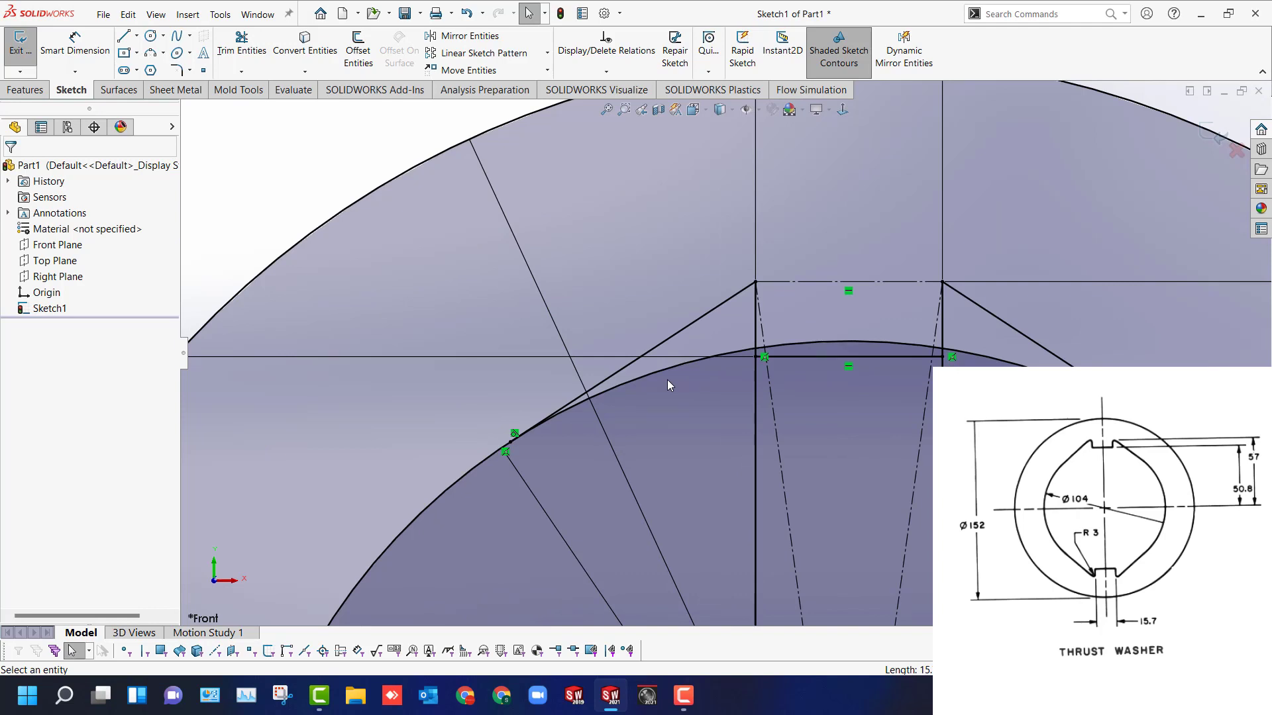
key(t)
click(651, 374)
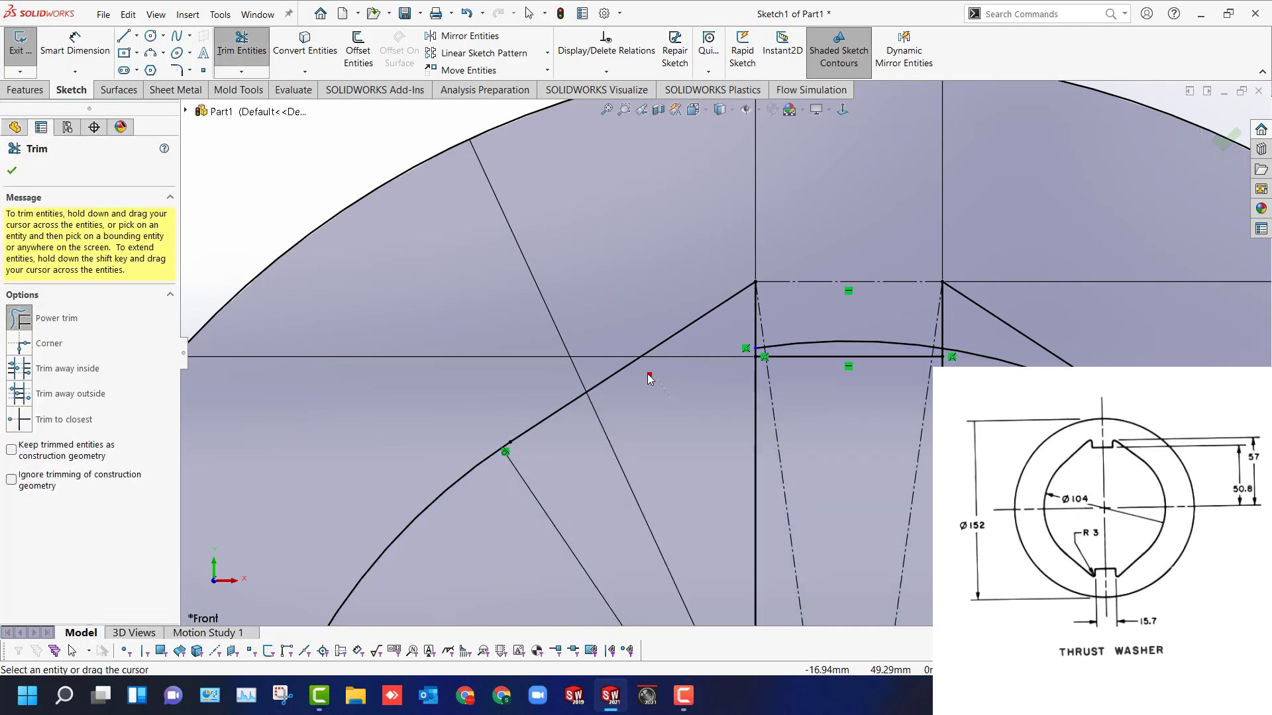
Trim away the 104 mm circle's arc pieces inside the upper notch, between the rectangle's two vertical sides.
scroll(768, 365, down, 1)
scroll(728, 338, down, 3)
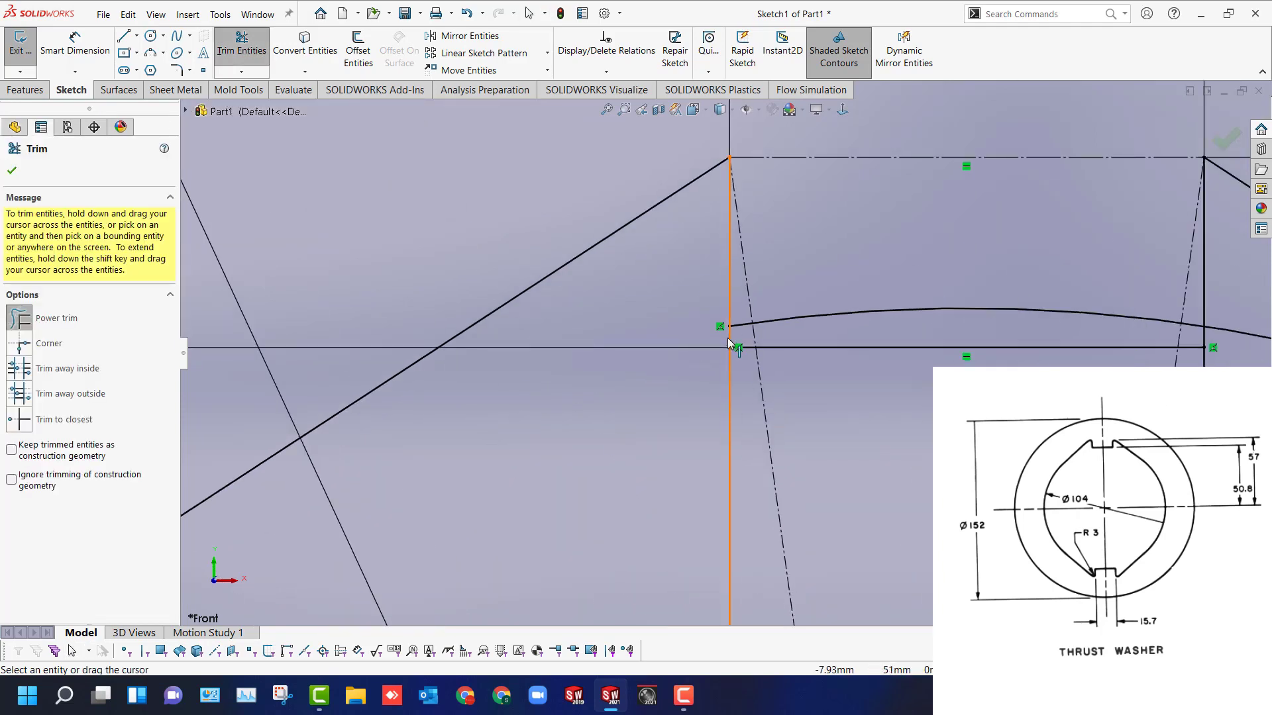
drag(846, 339, 838, 304)
scroll(734, 319, down, 3)
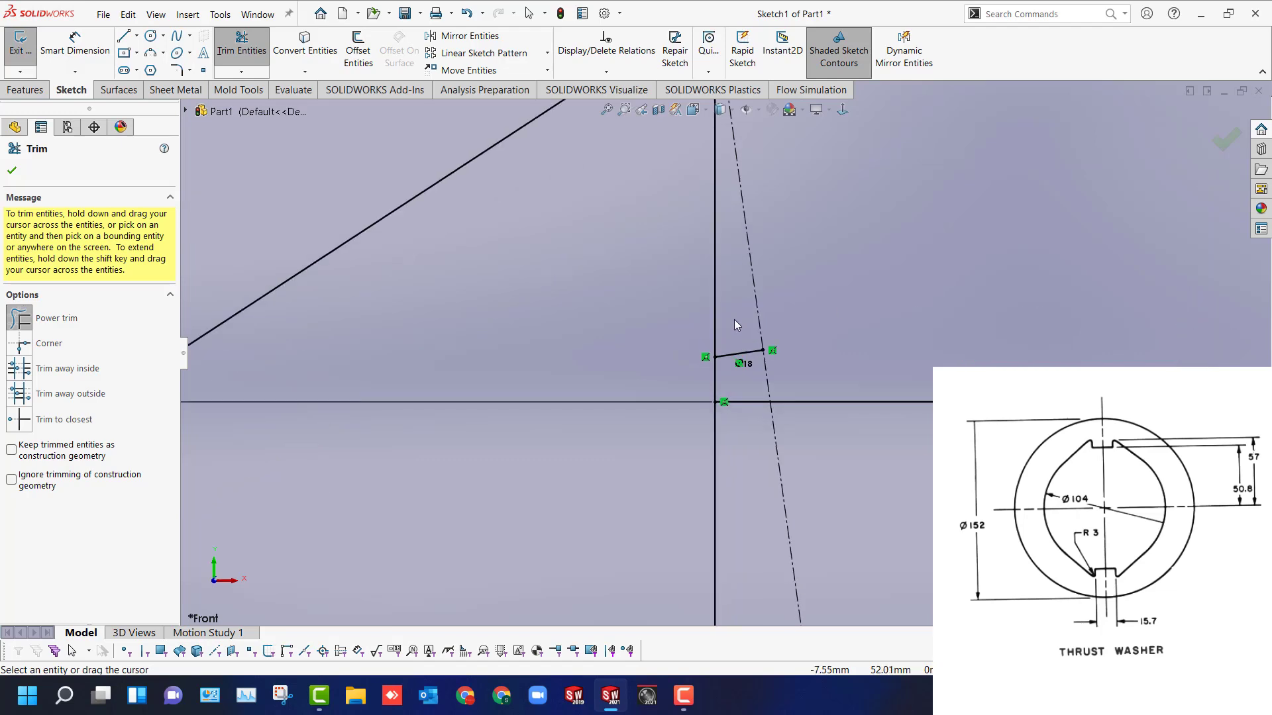
drag(734, 320, 745, 359)
scroll(794, 367, up, 7)
scroll(857, 354, down, 4)
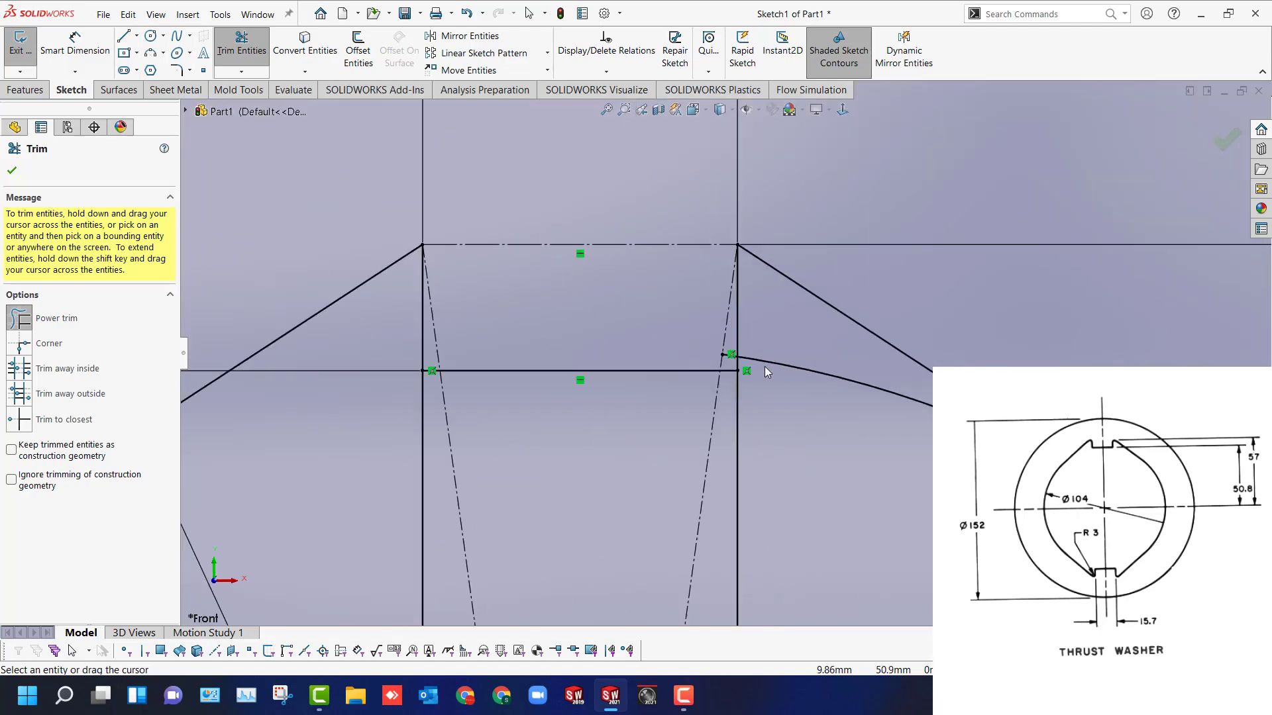
scroll(766, 369, down, 3)
drag(690, 328, 691, 349)
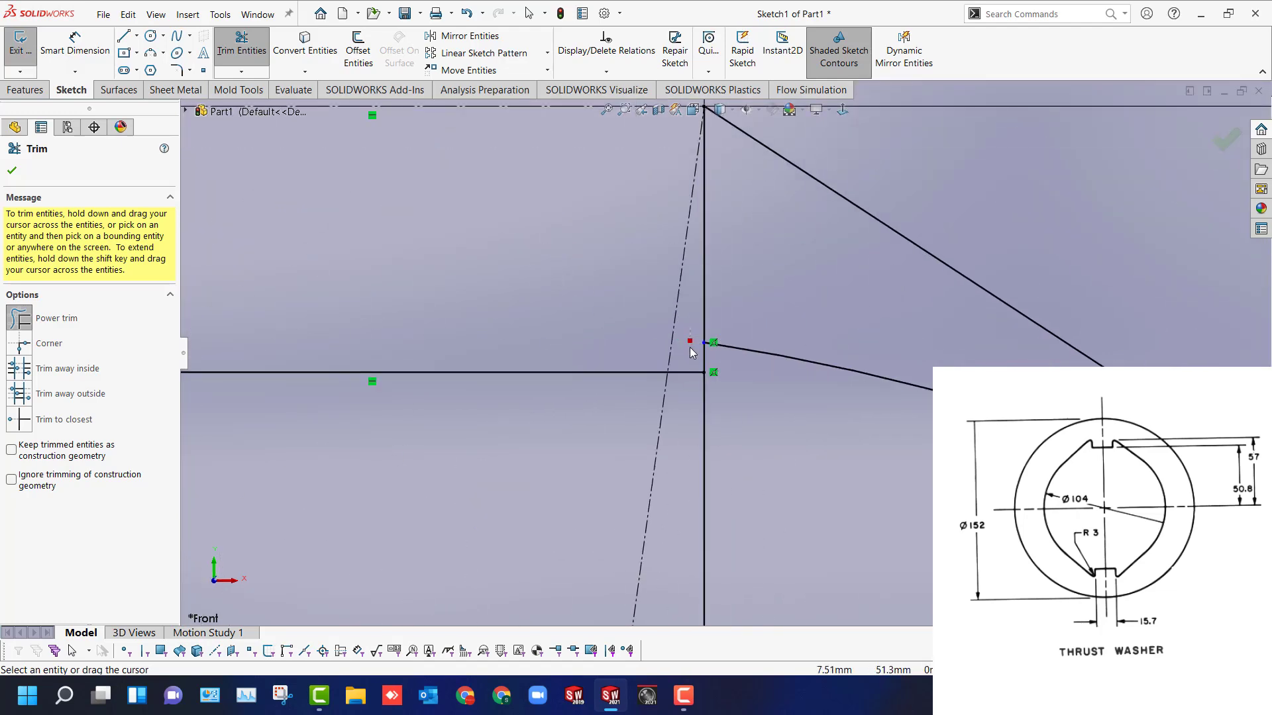
scroll(690, 348, up, 8)
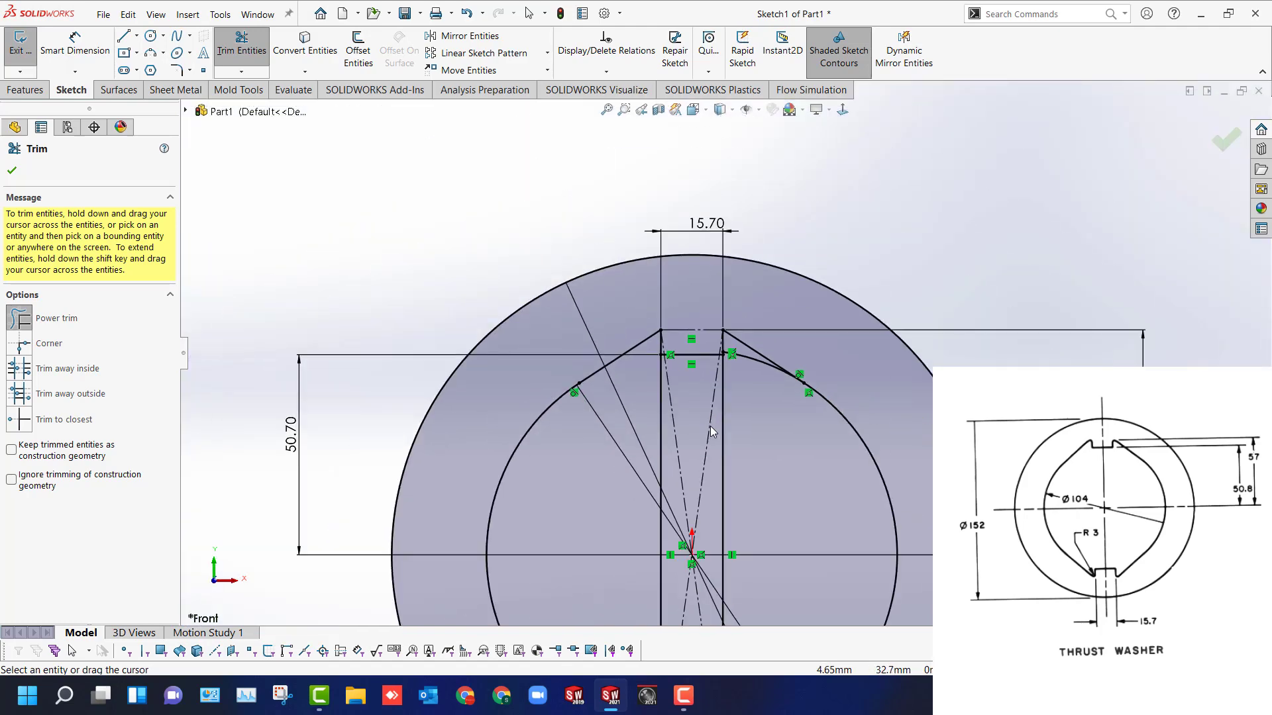
scroll(721, 343, down, 2)
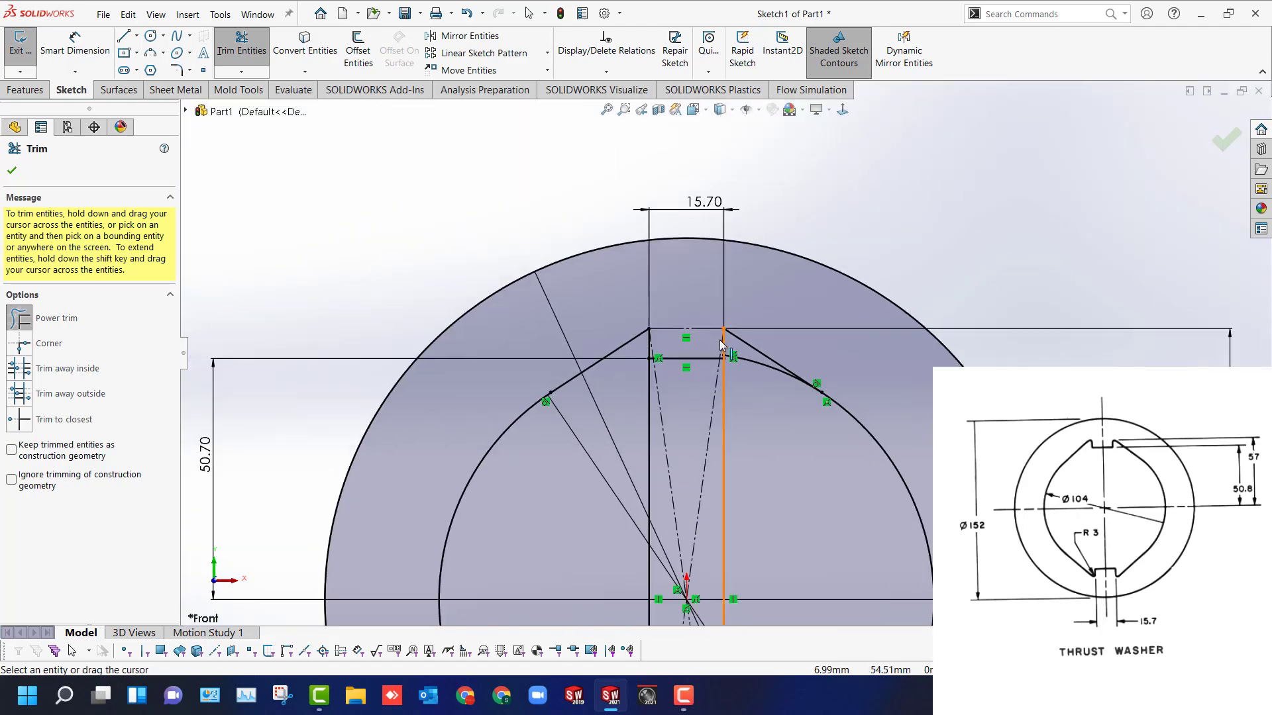
Trim the 104 mm circle's remaining arc to the right of the upper notch and the rectangle's vertical sides below the notch line.
scroll(720, 341, down, 5)
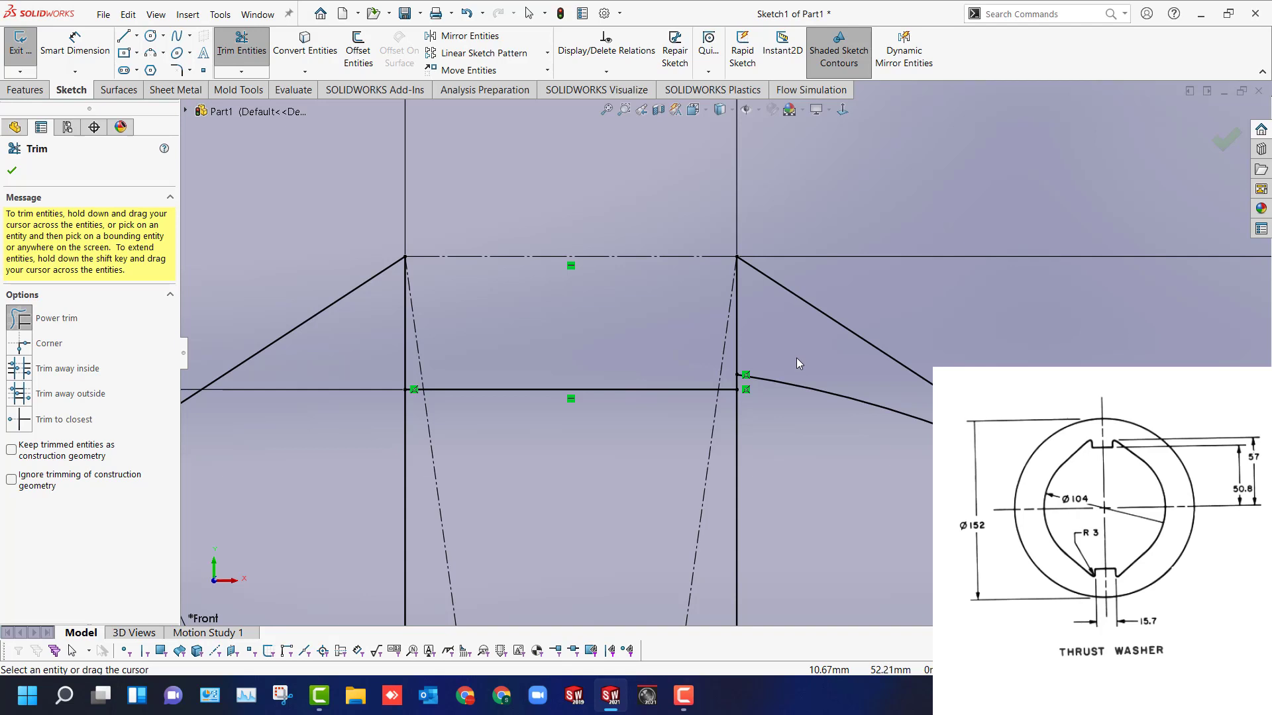
drag(798, 363, 800, 403)
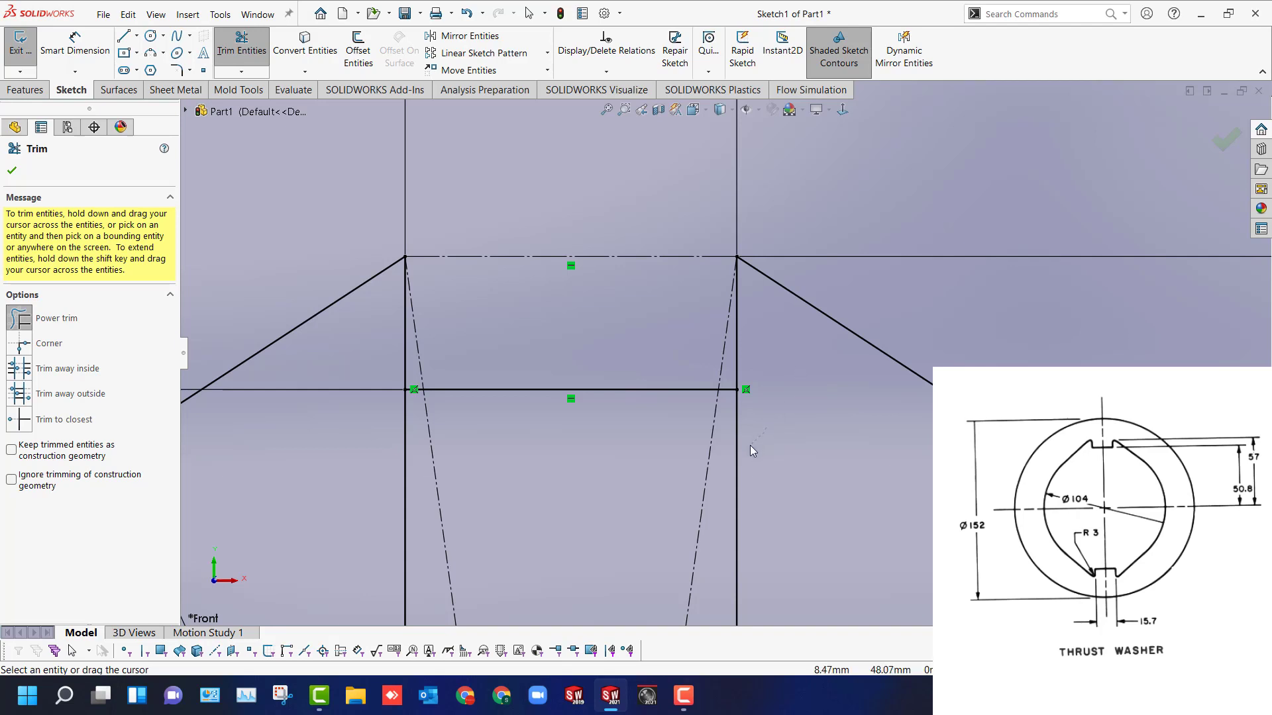
drag(749, 445, 592, 462)
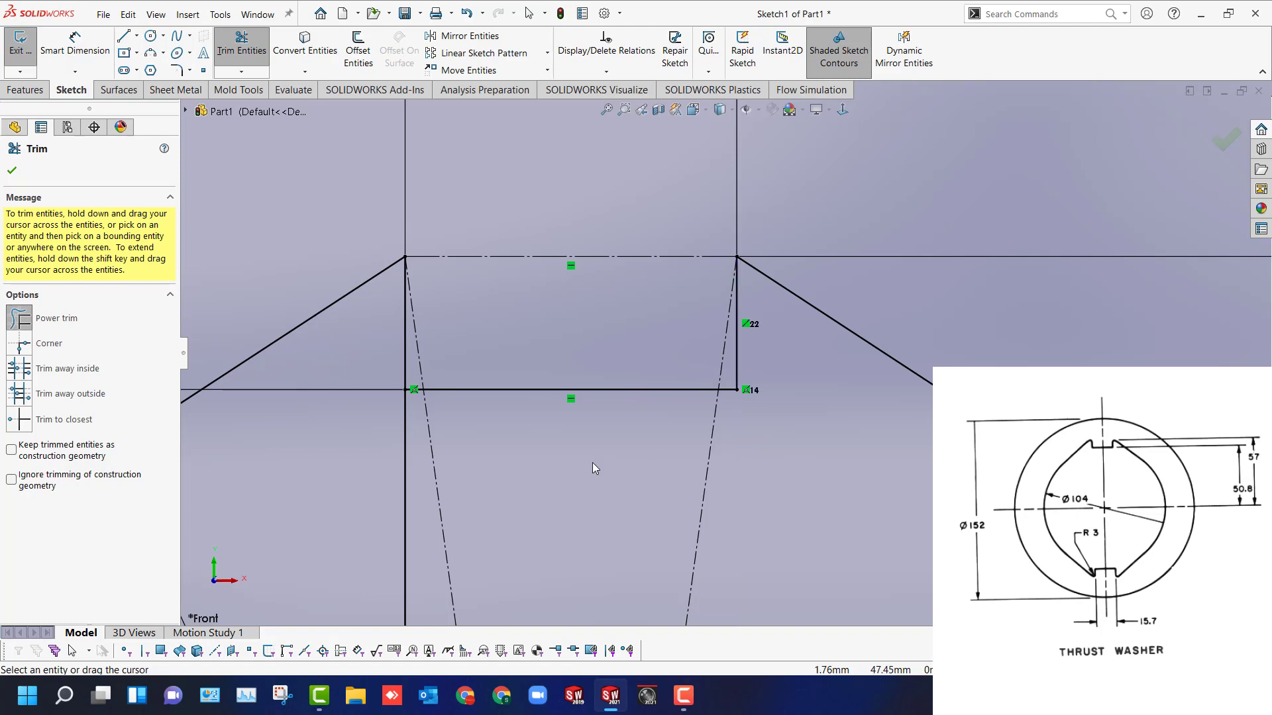
drag(407, 548, 411, 547)
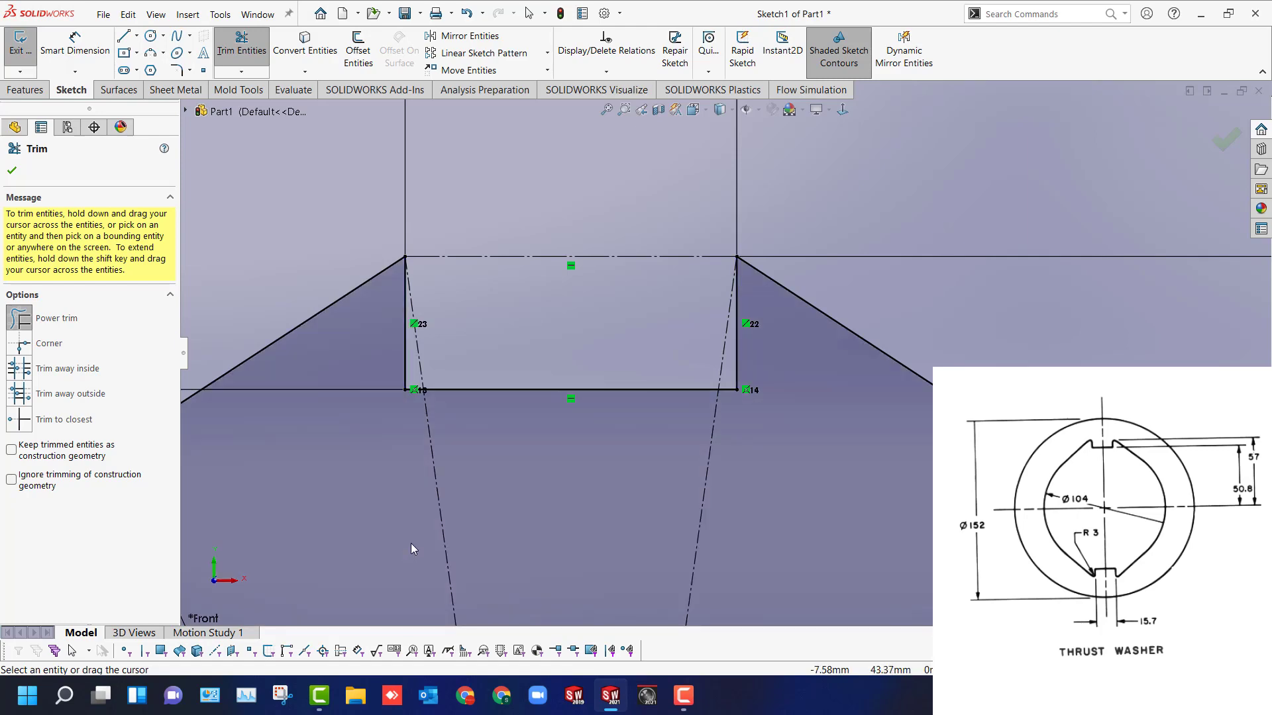
Convert the rectangle's bottom edge at the lower notch to construction geometry.
key(f)
scroll(719, 476, up, 10)
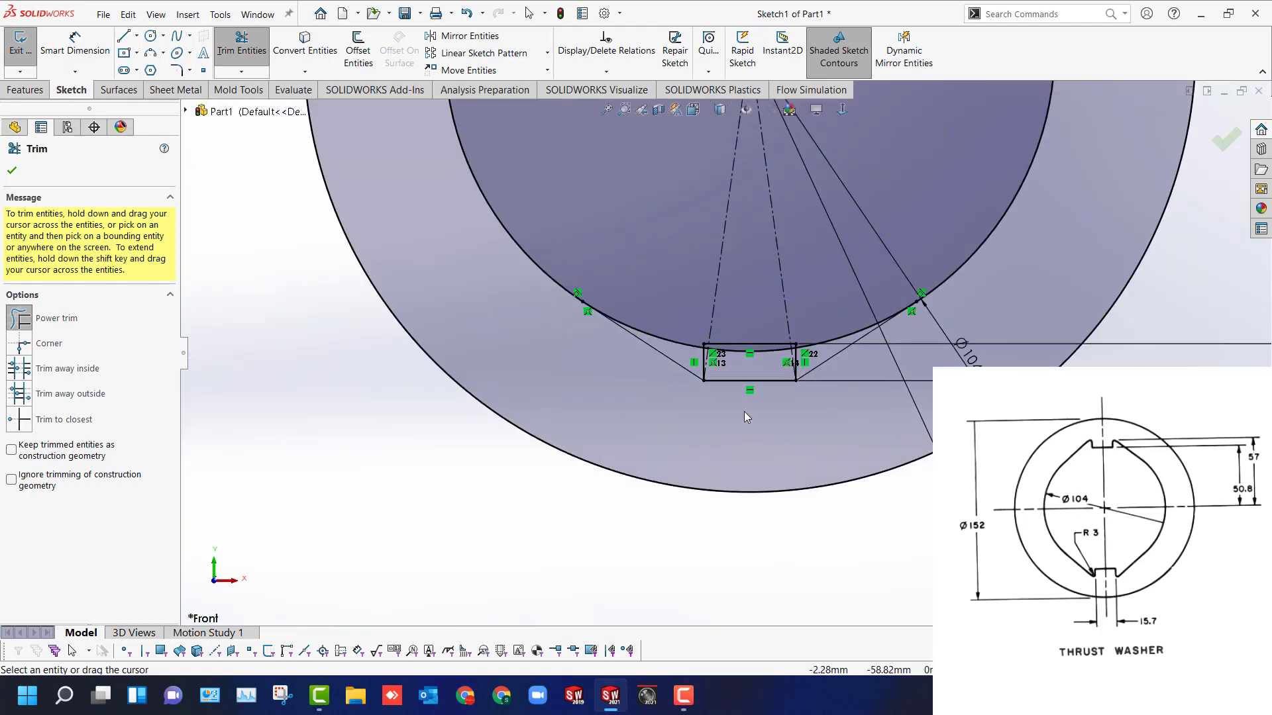
click(704, 346)
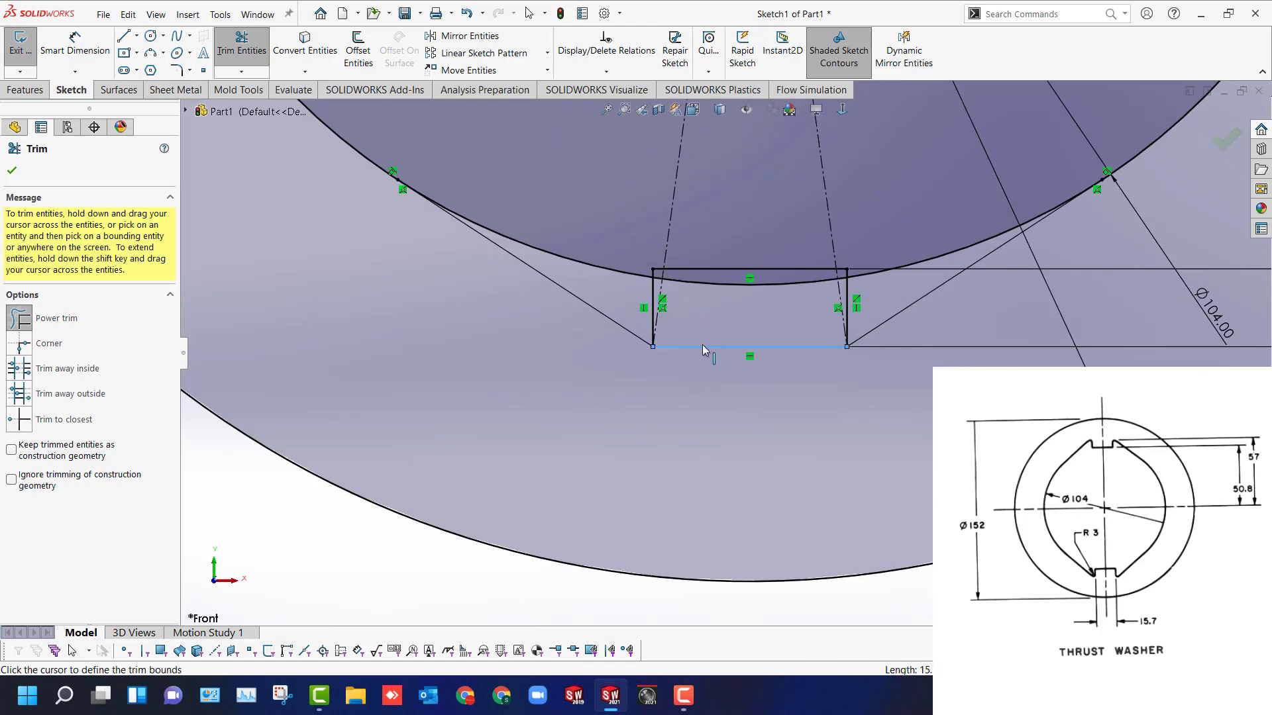
key(Escape)
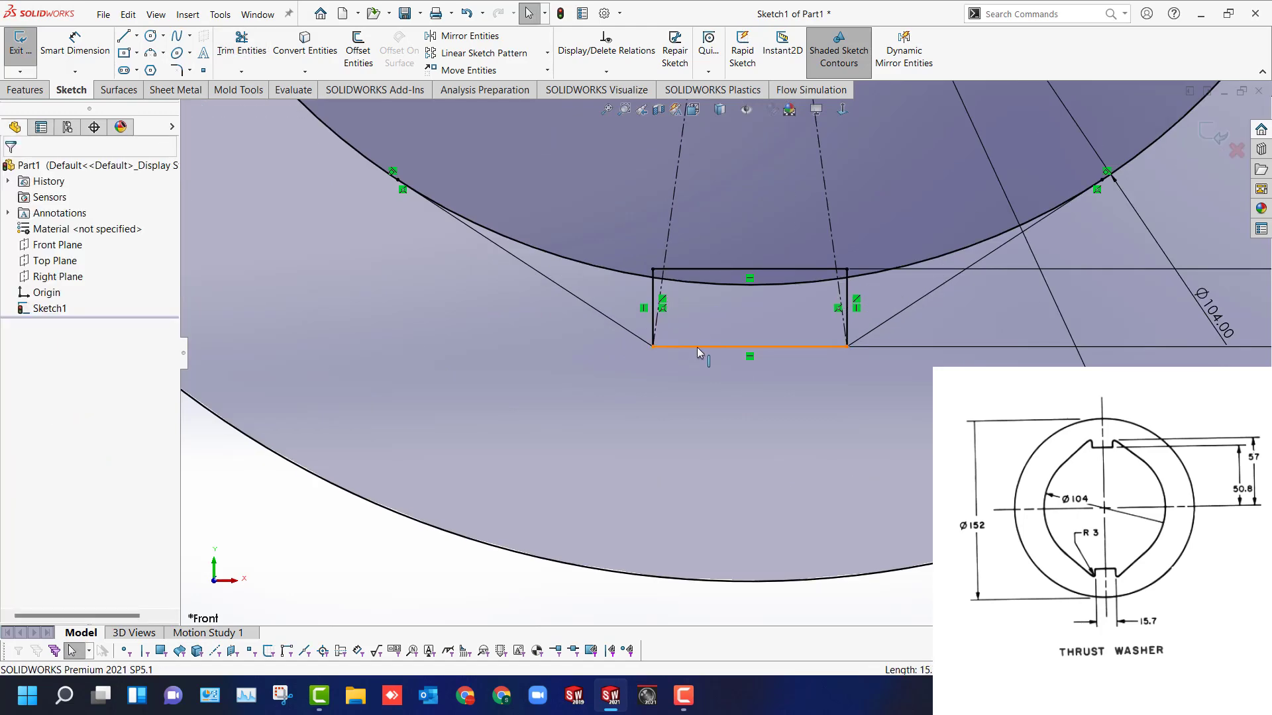
click(701, 346)
click(744, 323)
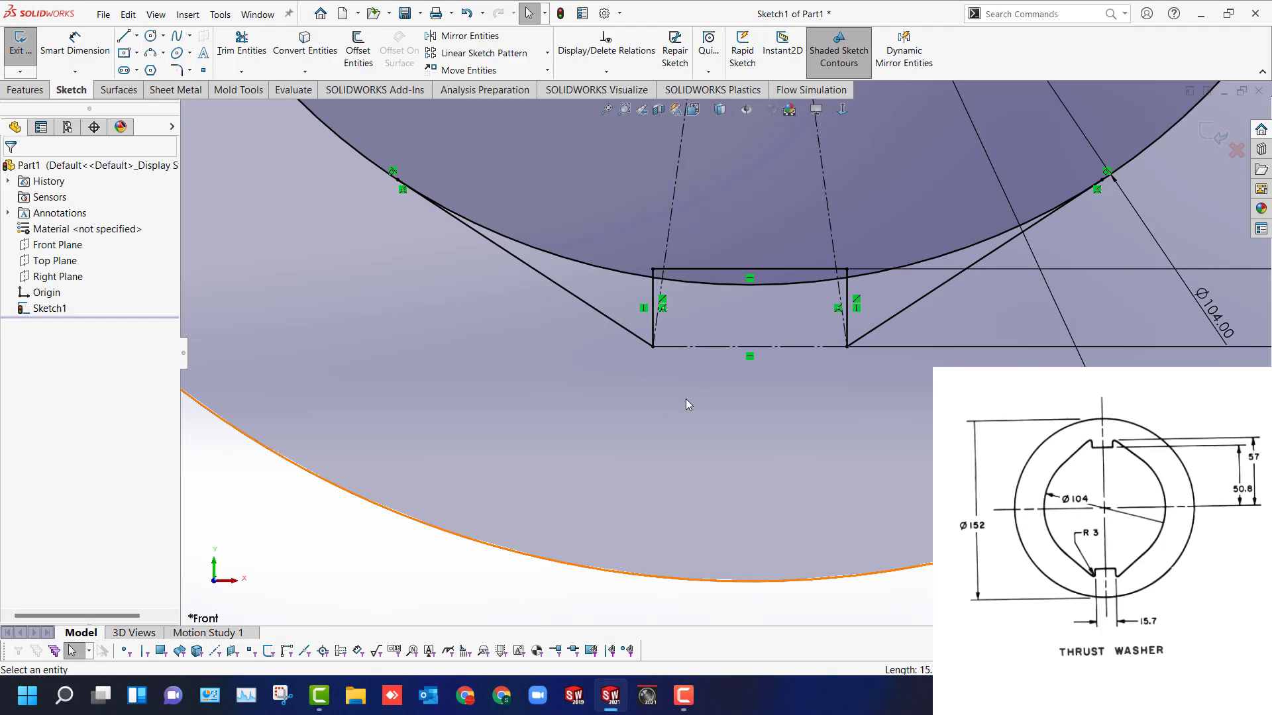
Trim away the 104 mm circle's lower arc between the two tangent points, including the pieces crossing the lower notch.
key(t)
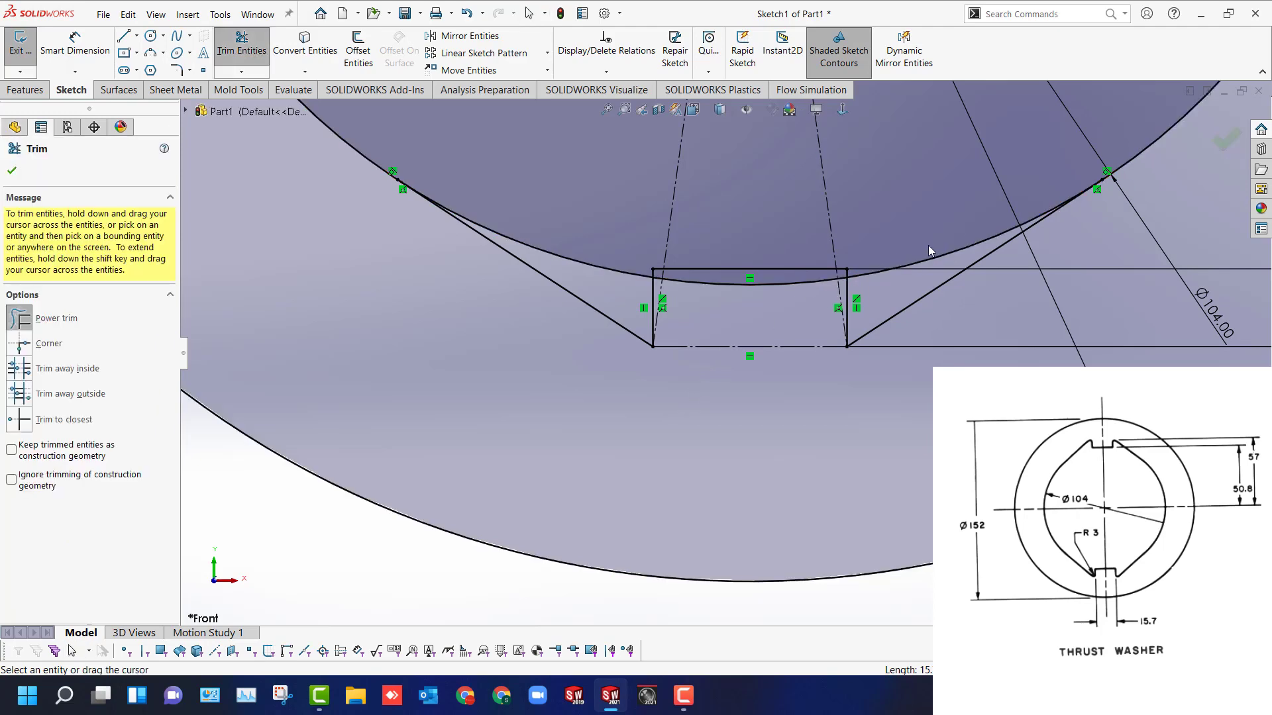
scroll(892, 265, down, 3)
drag(891, 264, 903, 285)
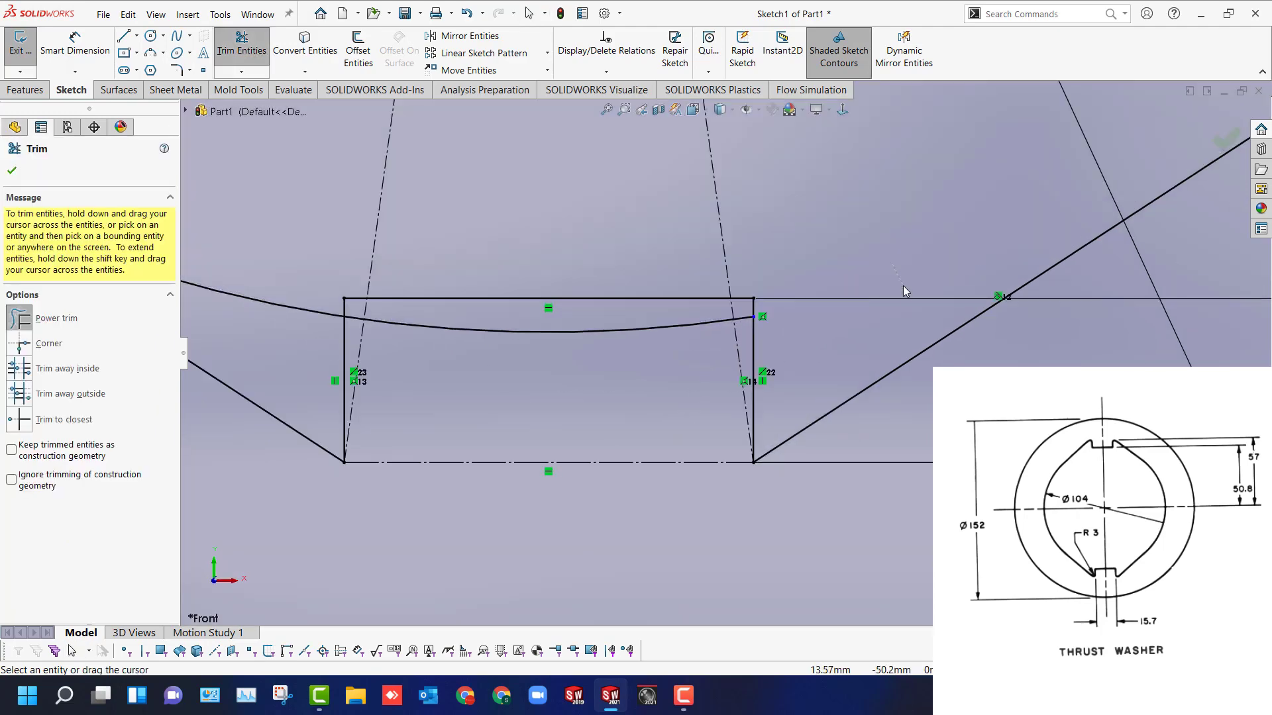
key(ctrl+z)
drag(625, 320, 614, 344)
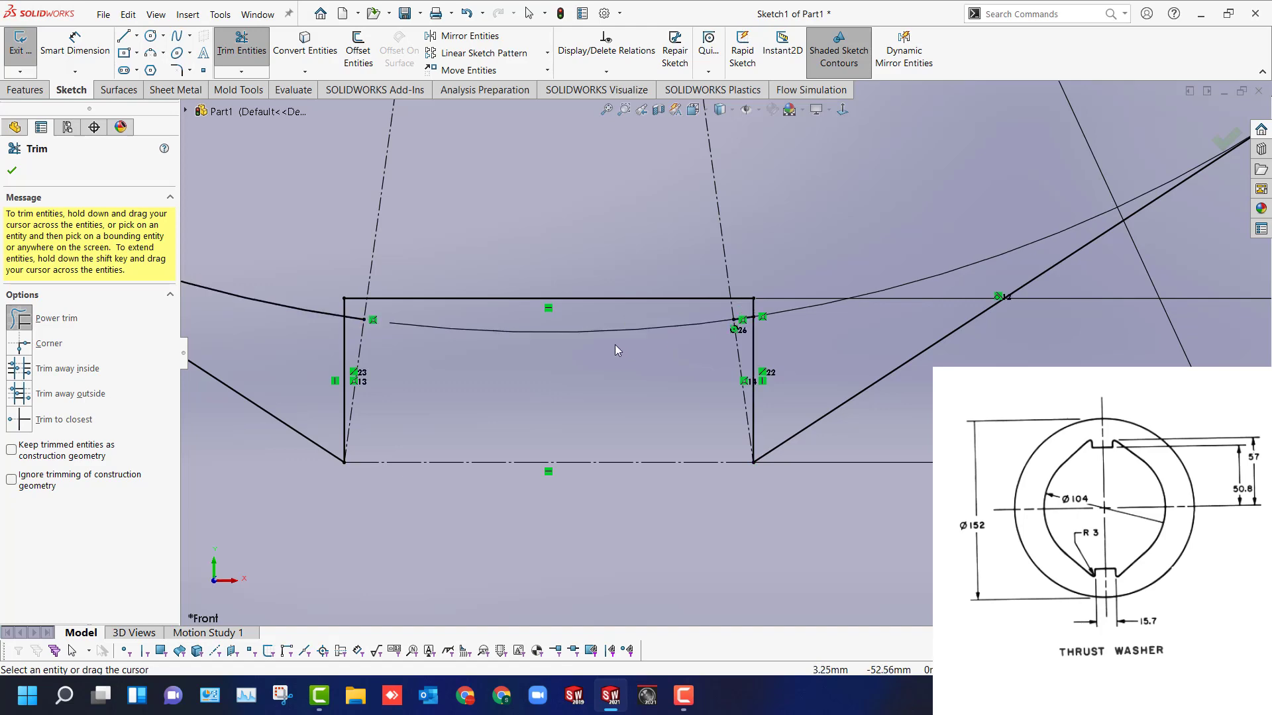
scroll(299, 284, down, 4)
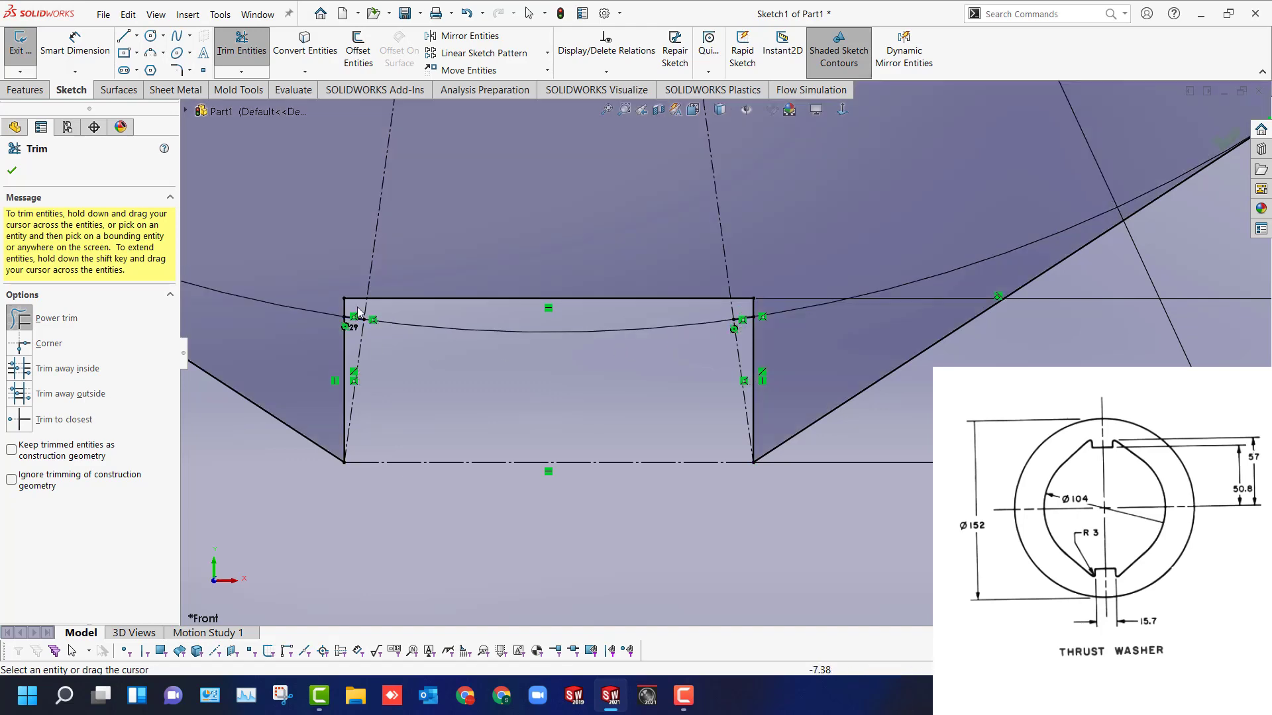
scroll(730, 349, up, 3)
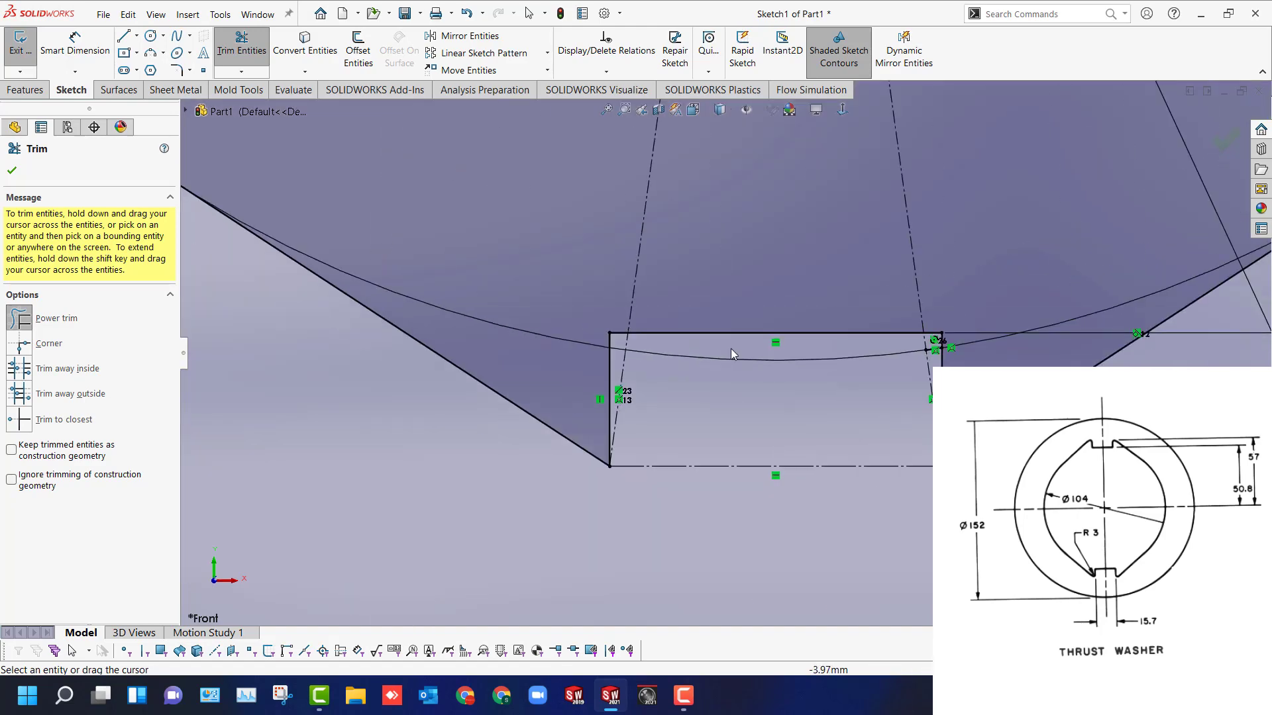
scroll(857, 315, down, 5)
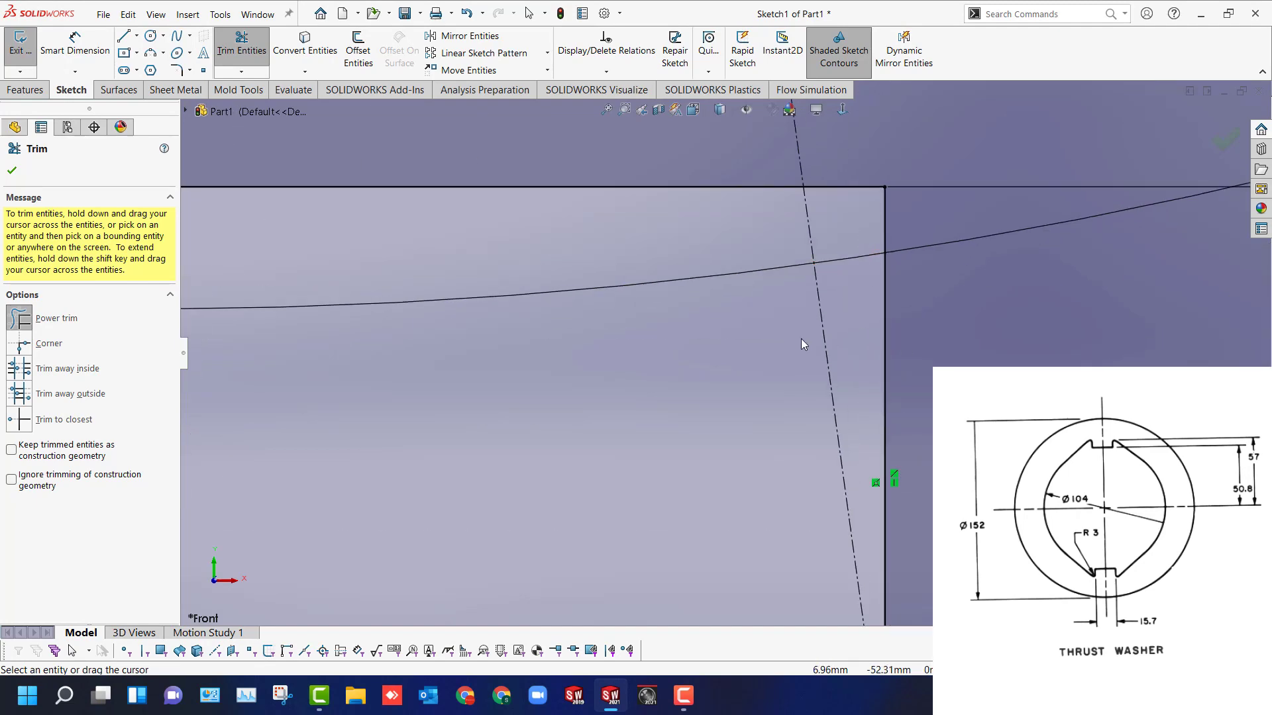
scroll(782, 331, up, 5)
scroll(755, 319, down, 5)
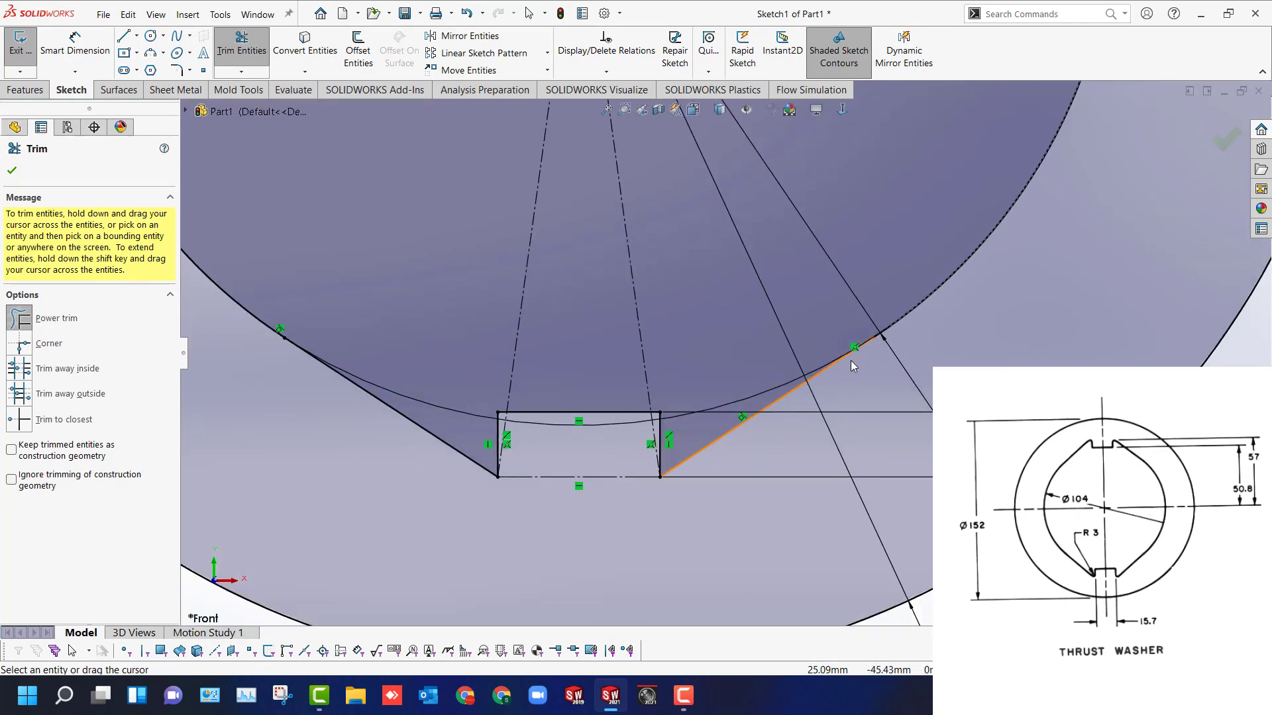
scroll(864, 371, up, 8)
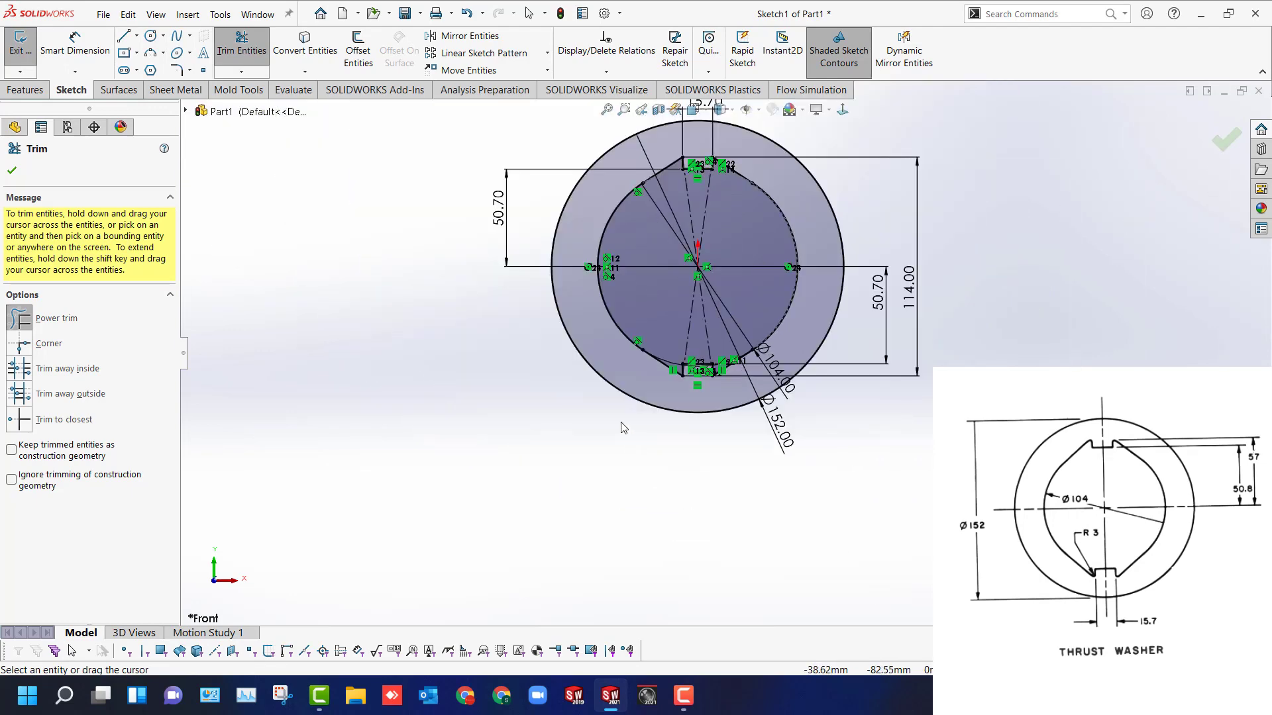
key(Escape)
Move the 104 mm diameter dimension outside the washer, beyond its upper-right edge.
scroll(720, 272, down, 5)
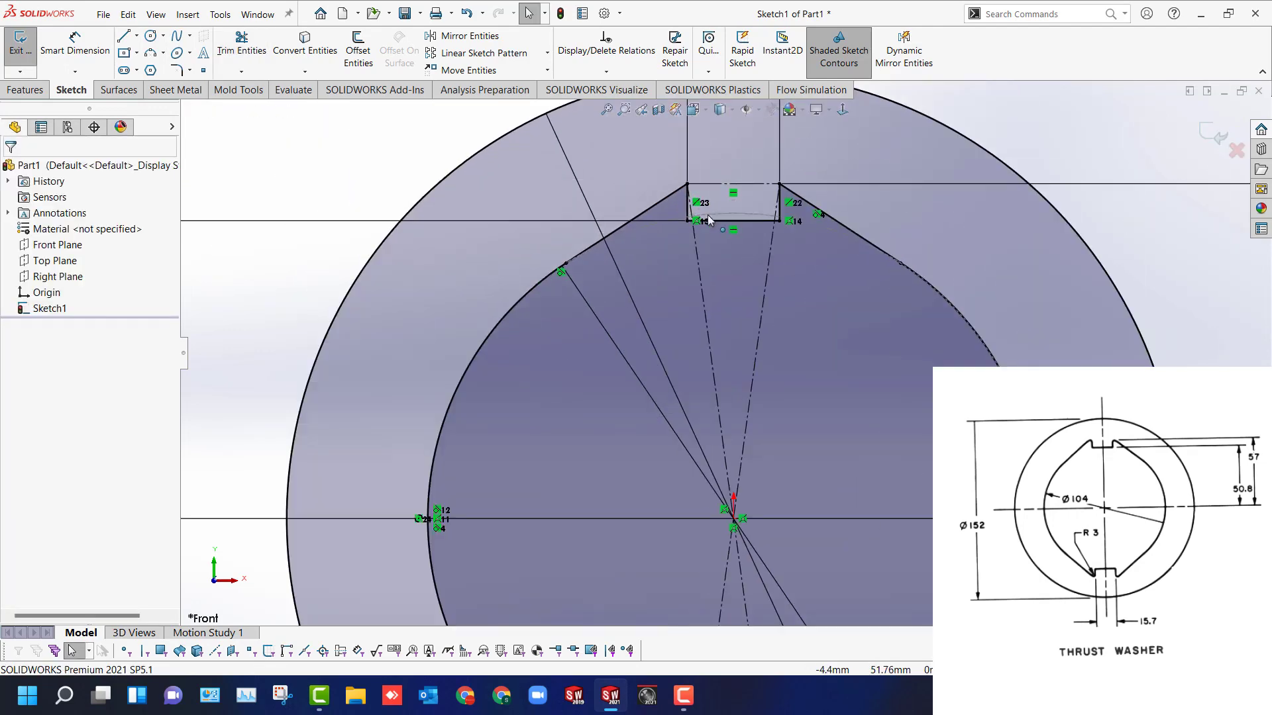
scroll(721, 273, up, 5)
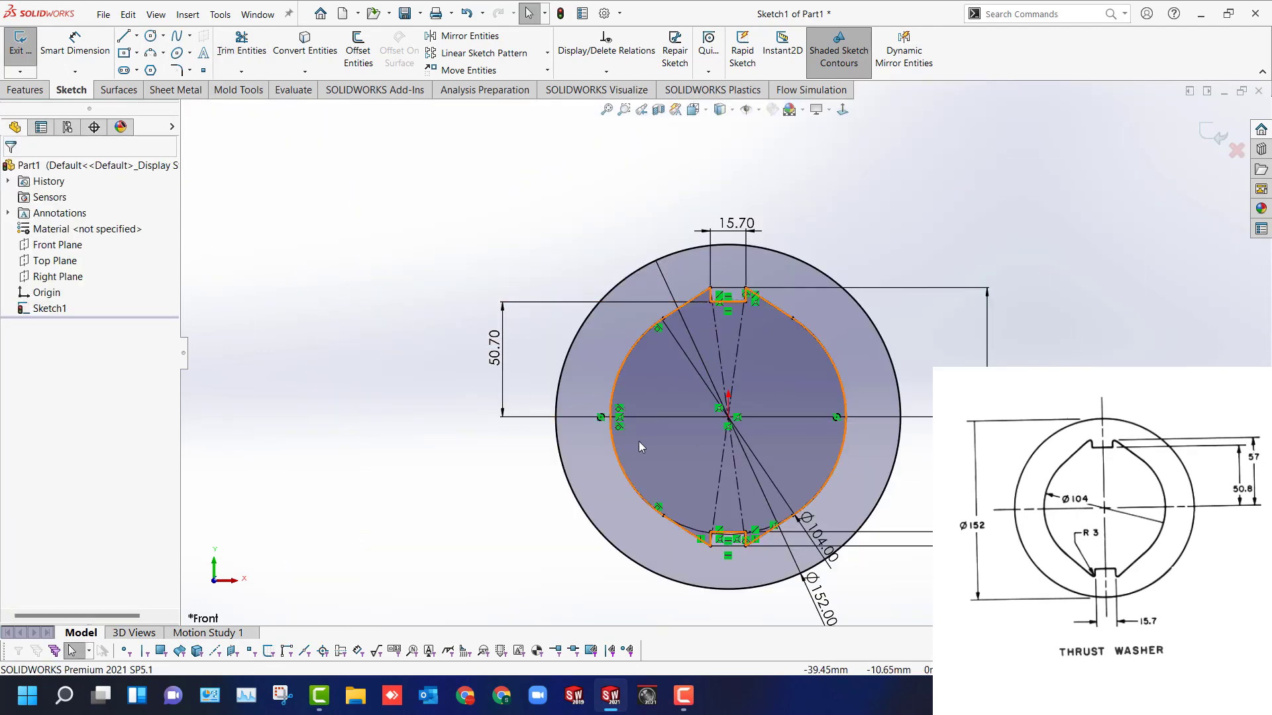
drag(814, 530, 946, 230)
scroll(755, 439, up, 1)
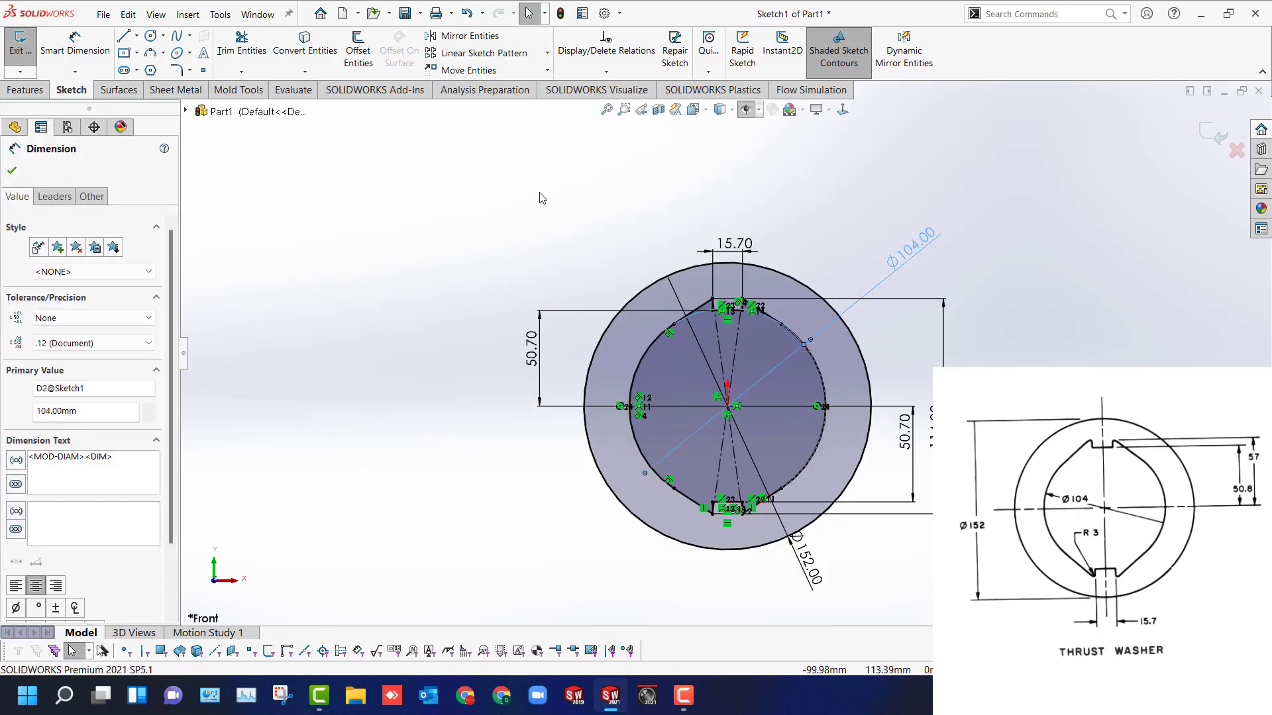
click(623, 166)
Hide the sketch relation symbols on the thrust washer profile.
click(749, 109)
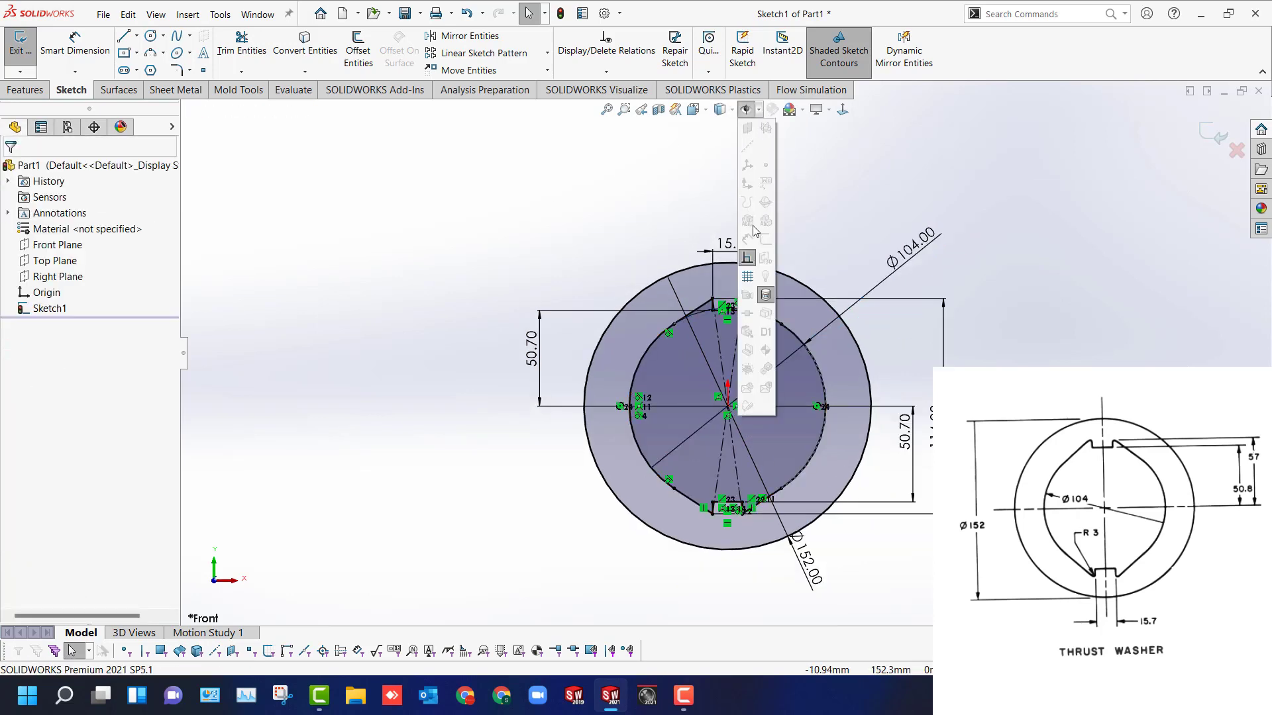
click(748, 259)
scroll(640, 383, up, 3)
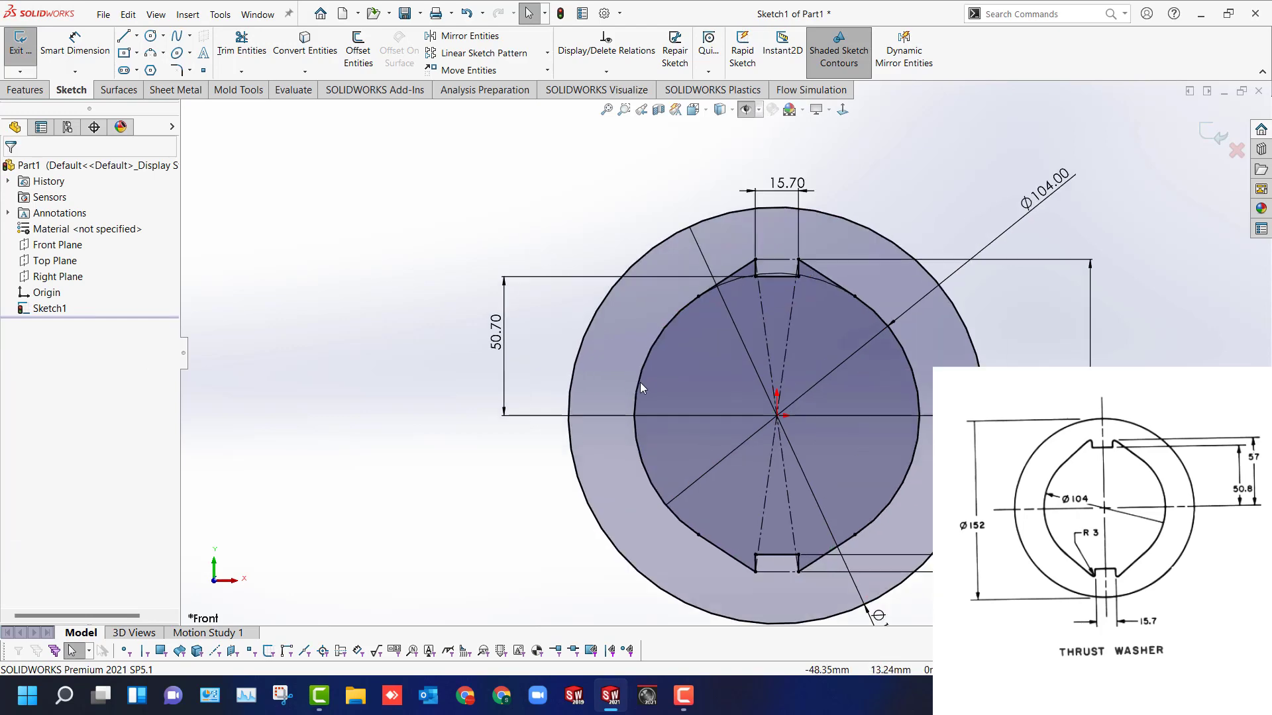
scroll(785, 289, down, 4)
scroll(785, 289, up, 8)
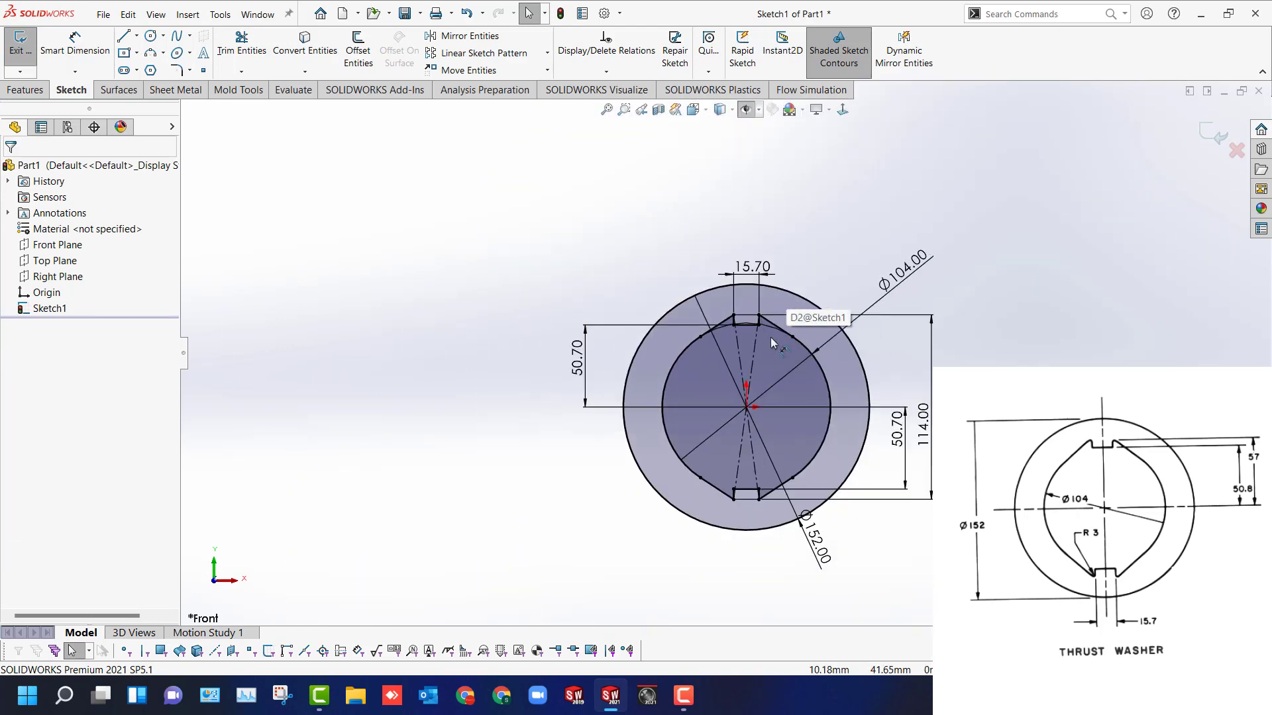
scroll(787, 417, down, 2)
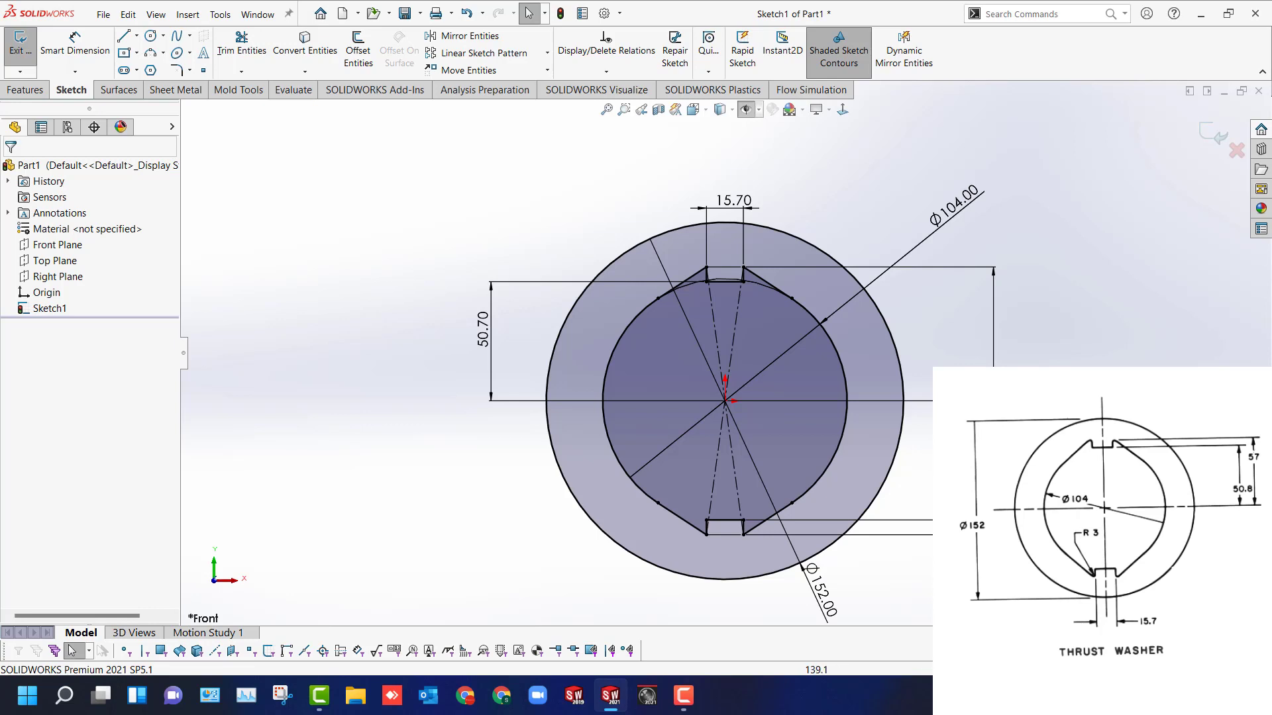
Delete all of the thrust washer's sketch geometry and dimensions to clear the sketch for the swing C-washer.
scroll(725, 358, up, 4)
drag(474, 207, 978, 511)
key(Delete)
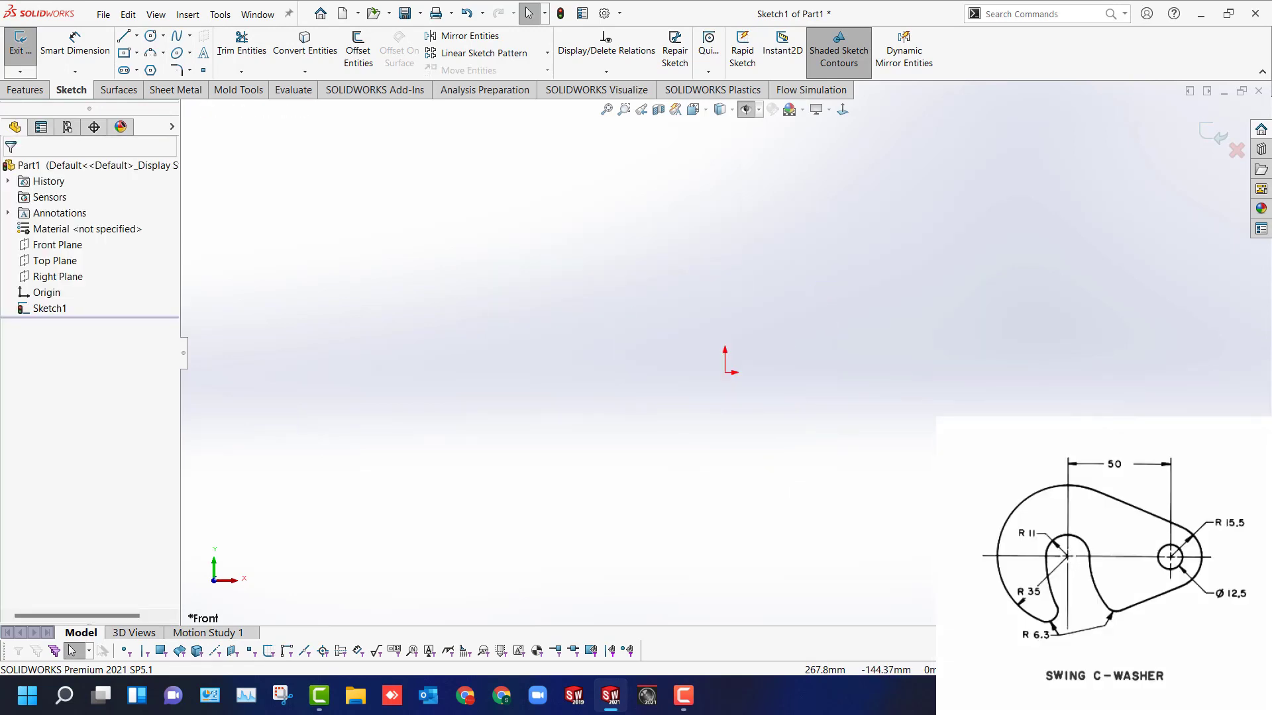
Sketch a circle centred on the origin with a diameter of 12.5 mm.
key(c)
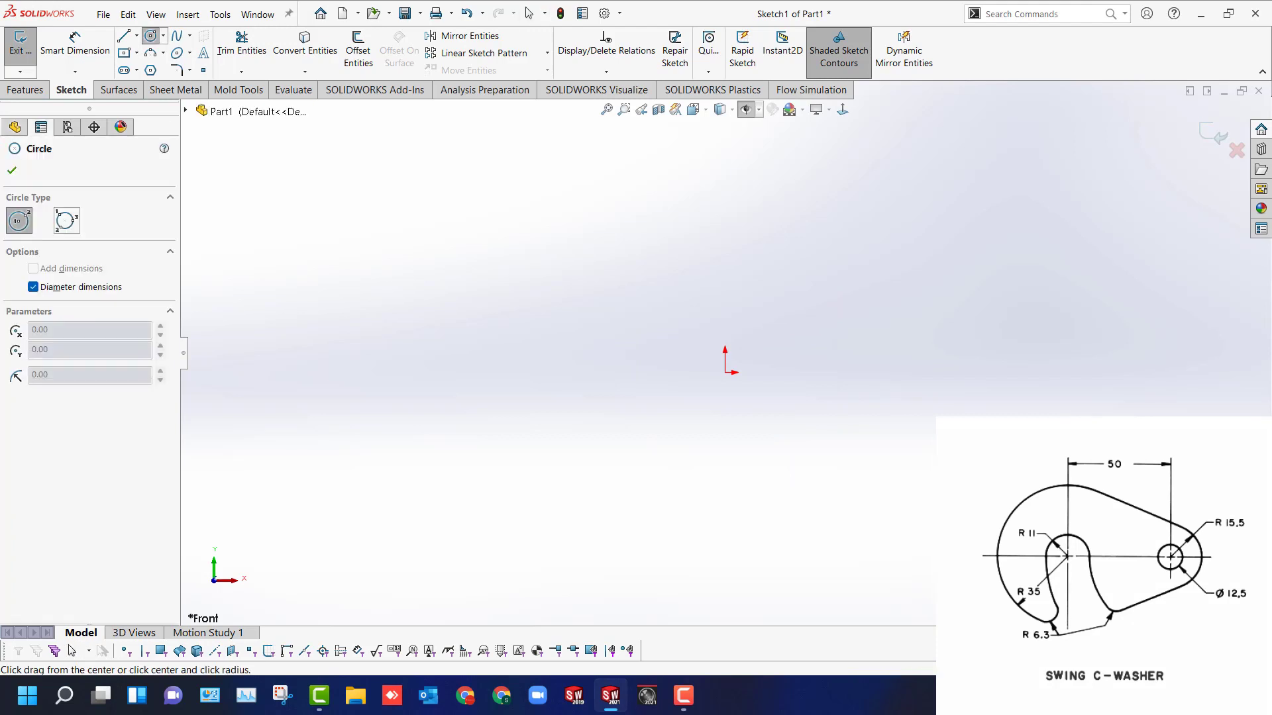
click(725, 373)
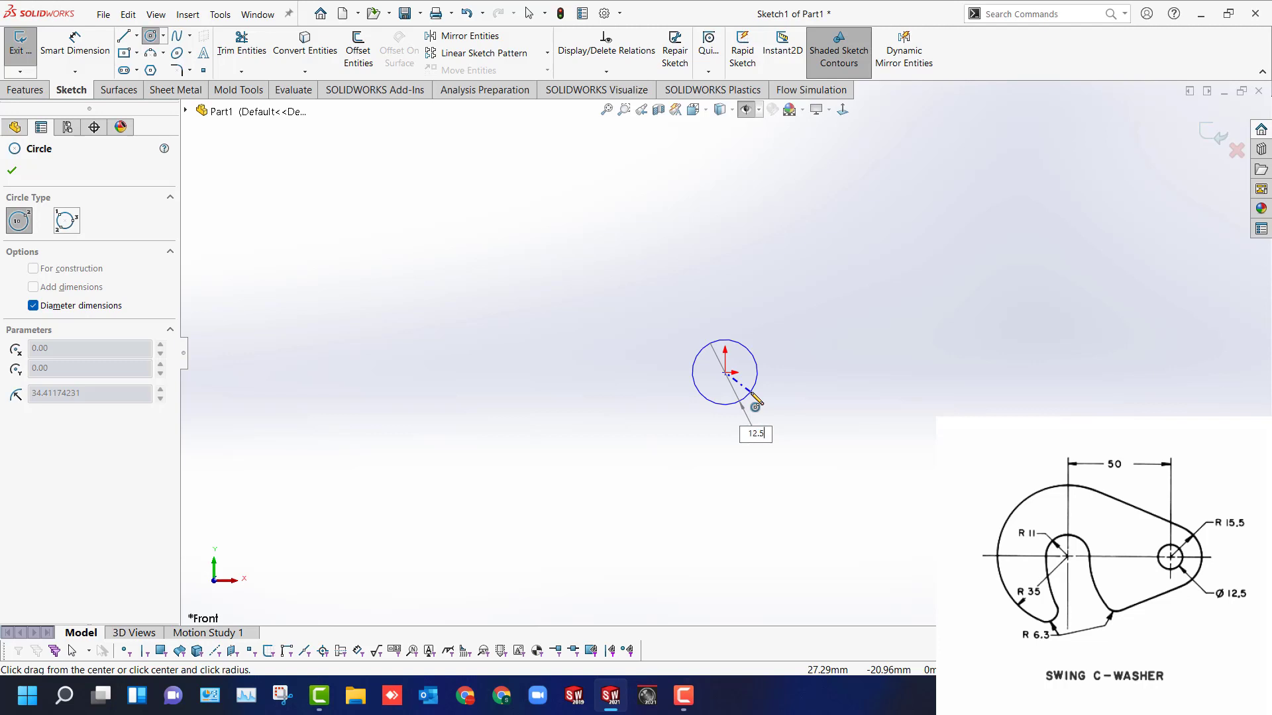
key(Return)
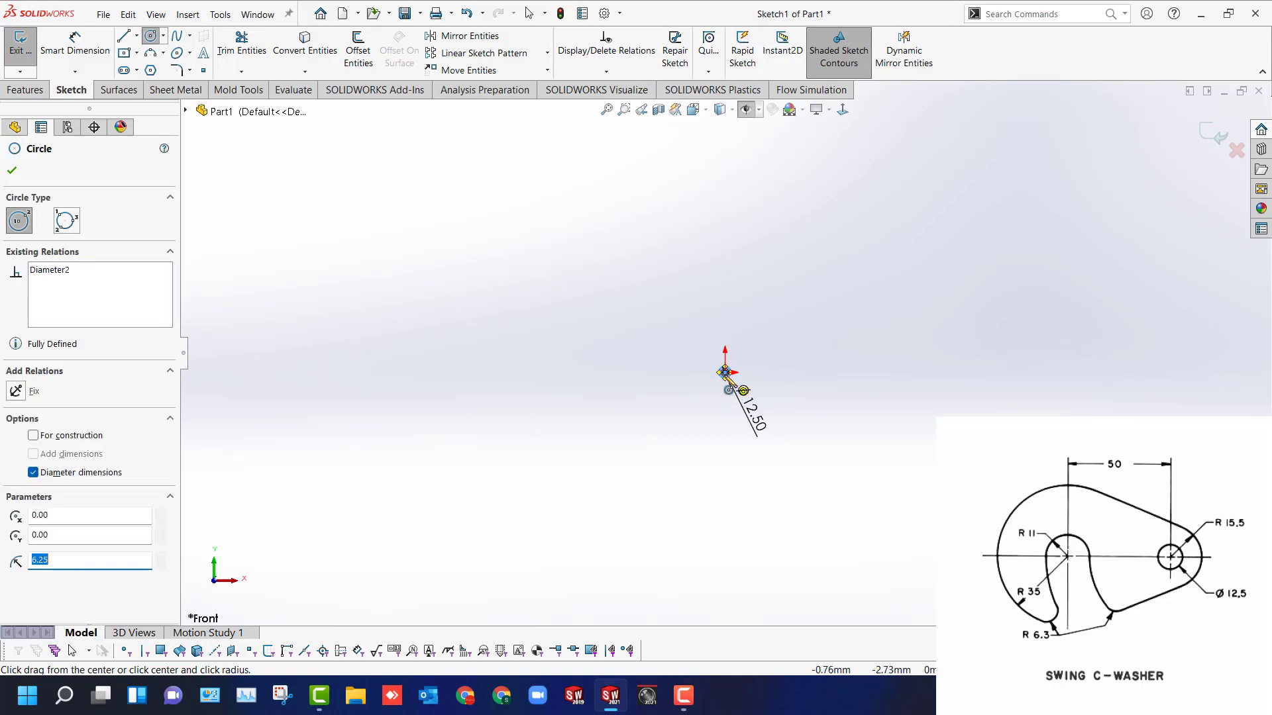
Sketch a larger concentric circle at the origin and set its radius to 15 mm.
click(724, 373)
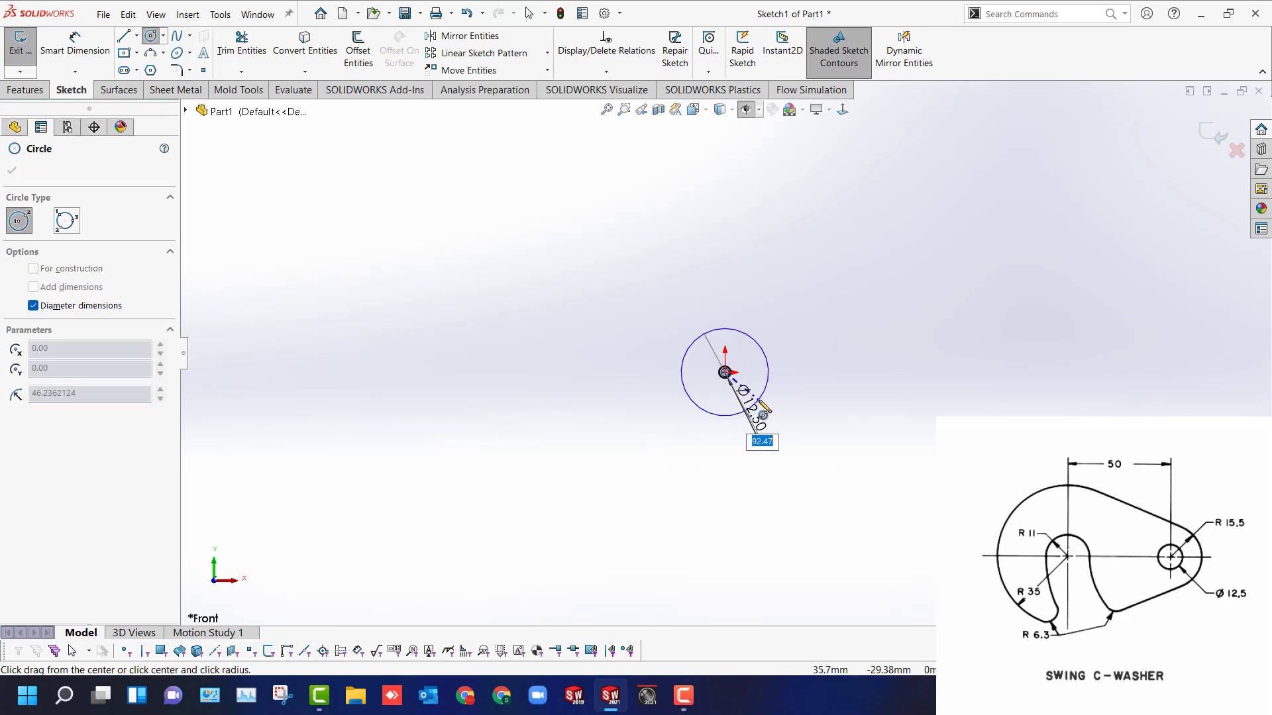
click(761, 405)
text(15)
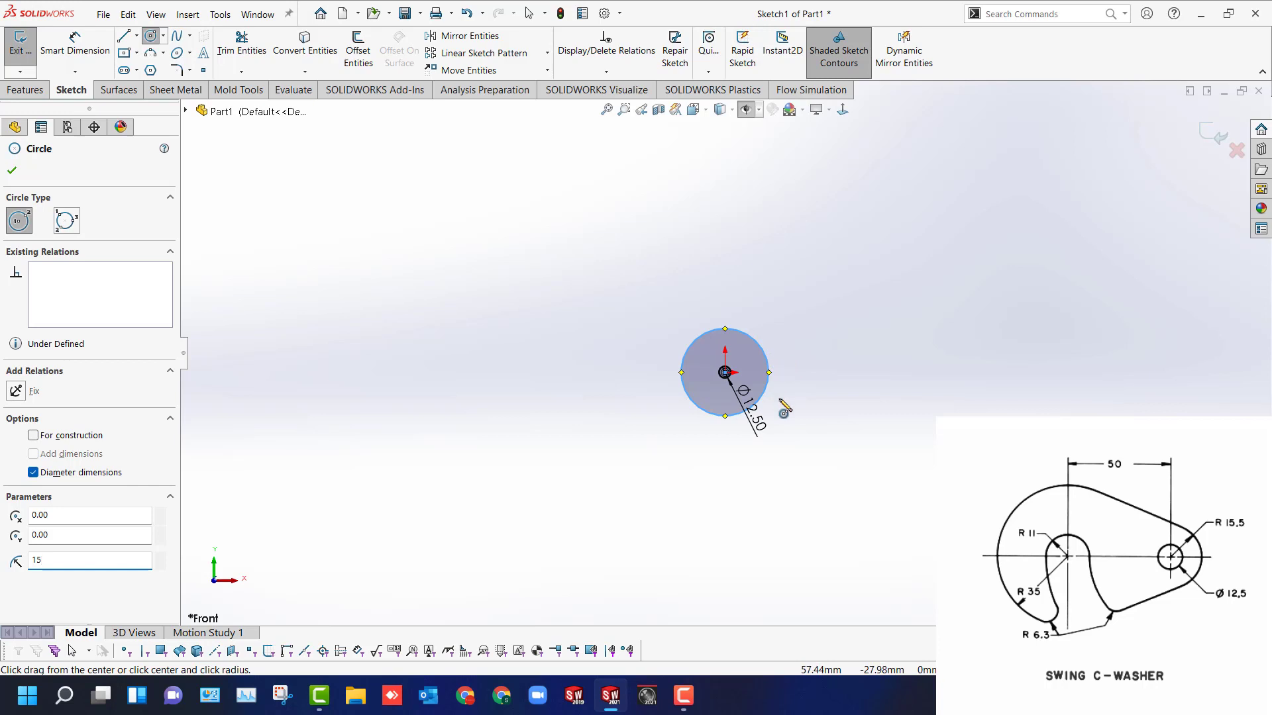
key(Return)
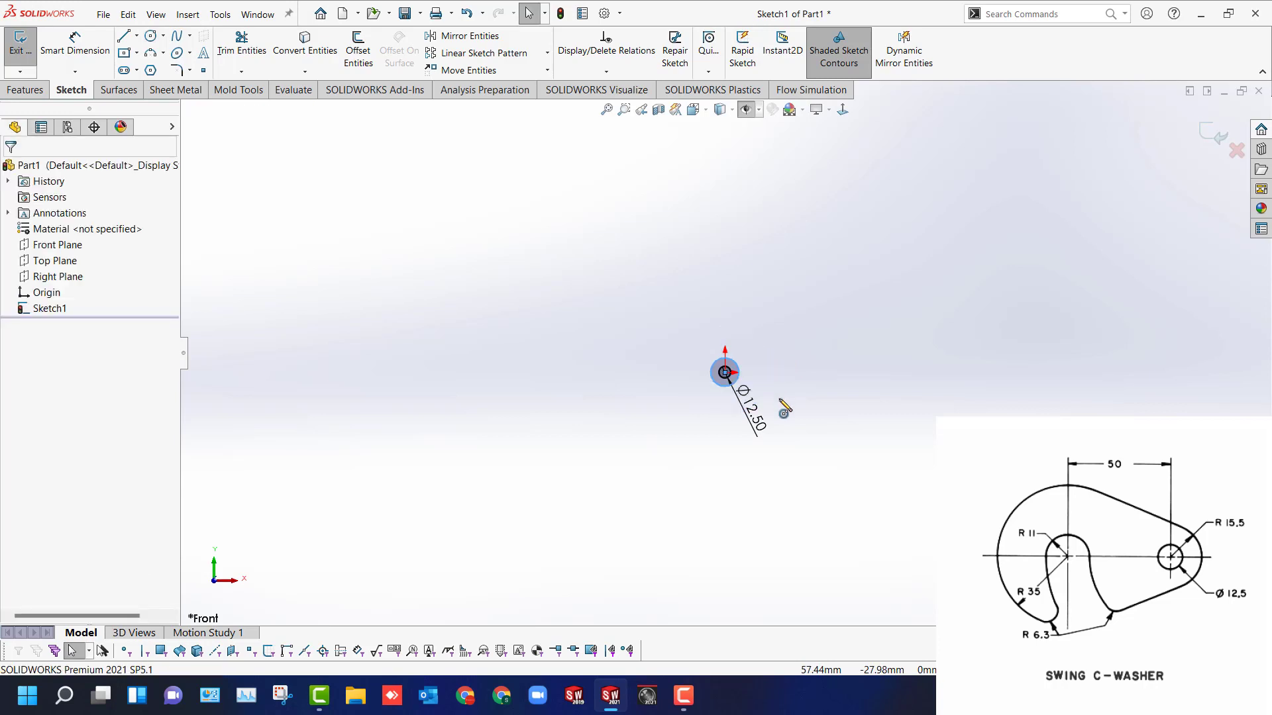
Dimension the outer circle's diameter as 15.5*2, giving 31 mm.
scroll(726, 371, down, 7)
right_drag(746, 386, 768, 374)
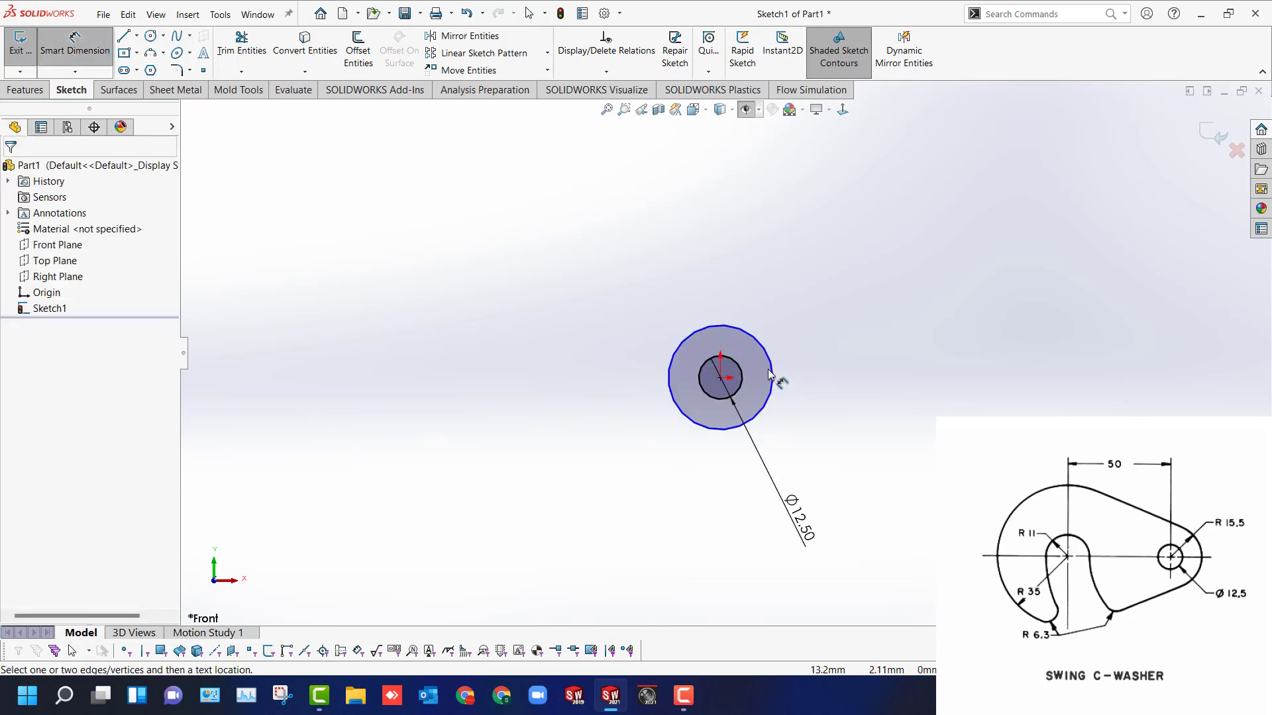
click(768, 375)
click(805, 339)
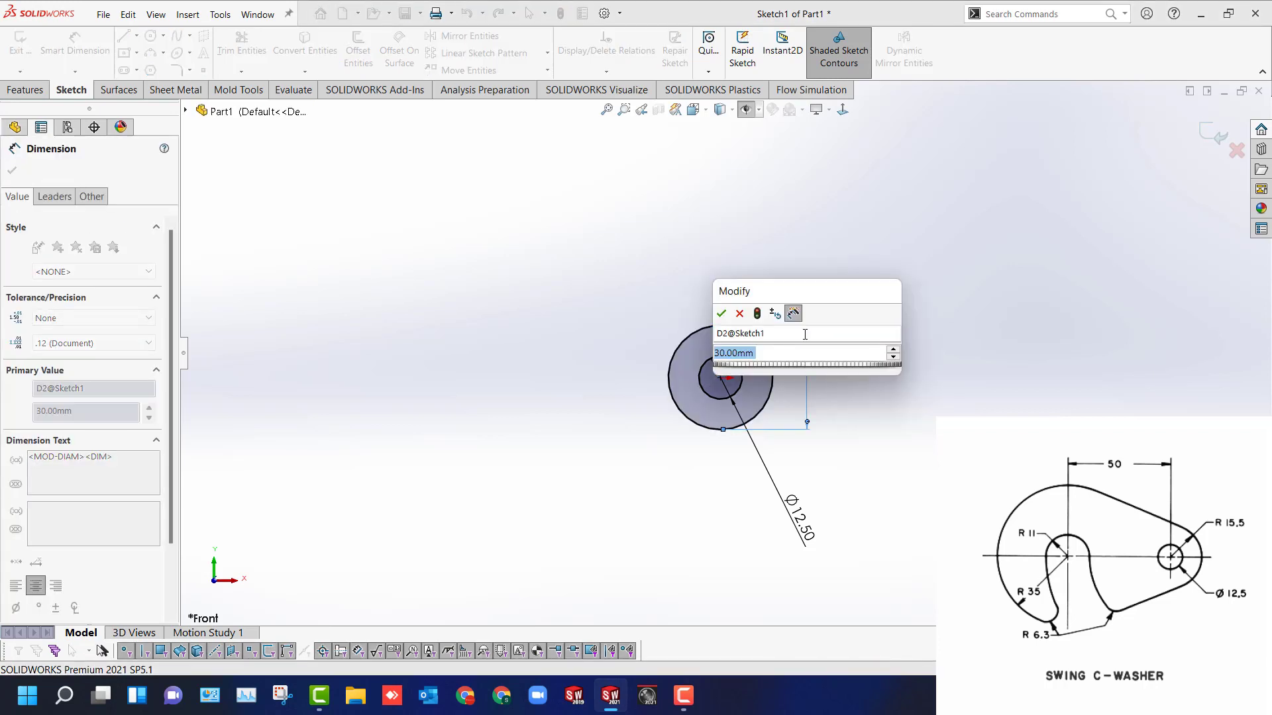
text(15.5)
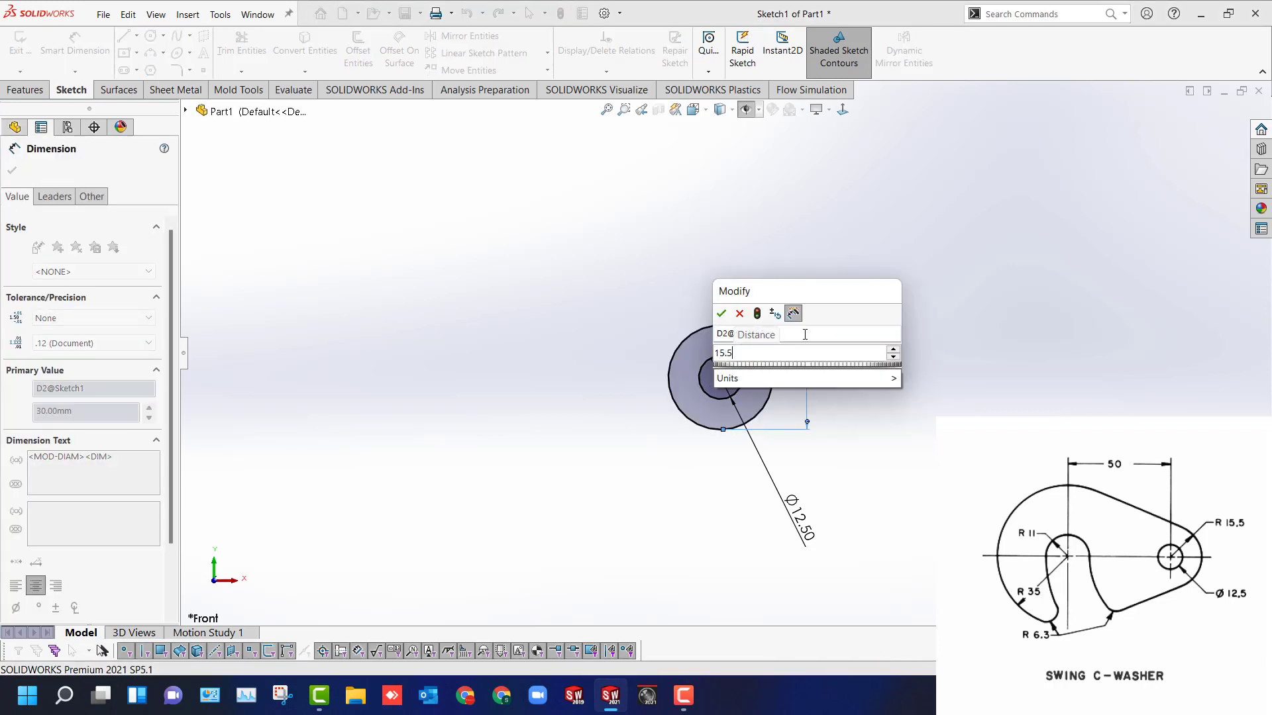
text(*2)
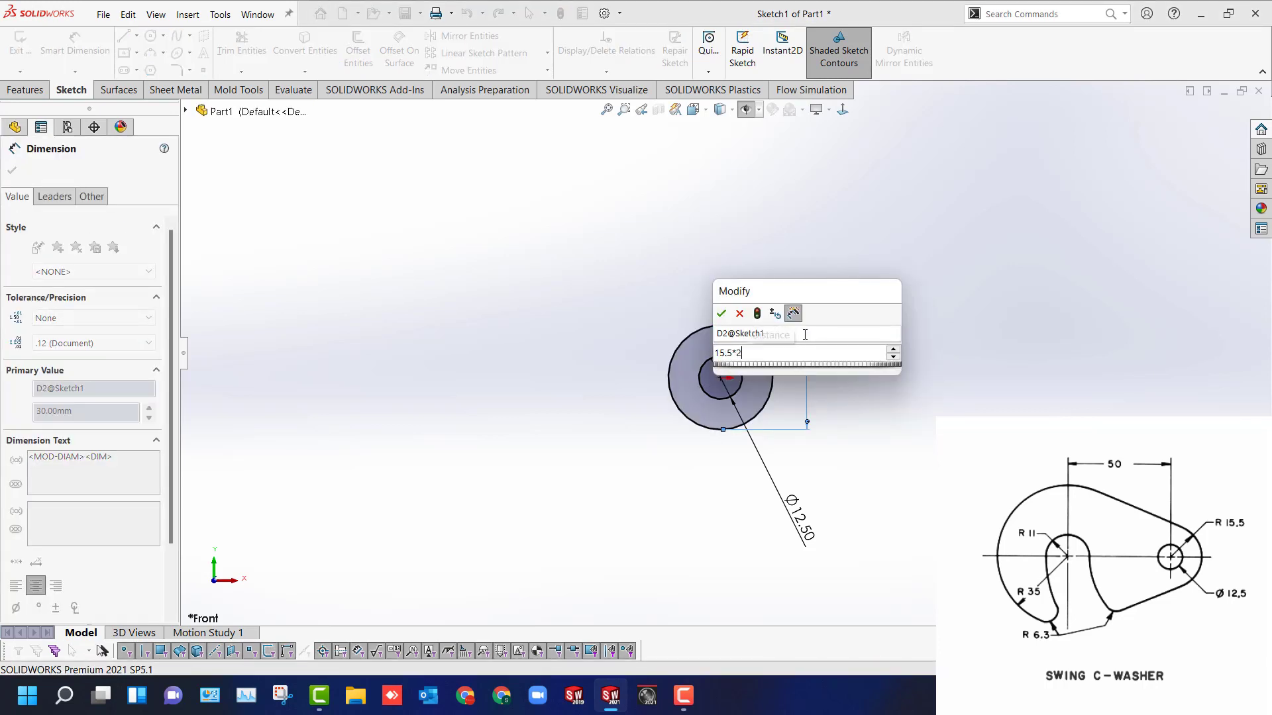
key(Return)
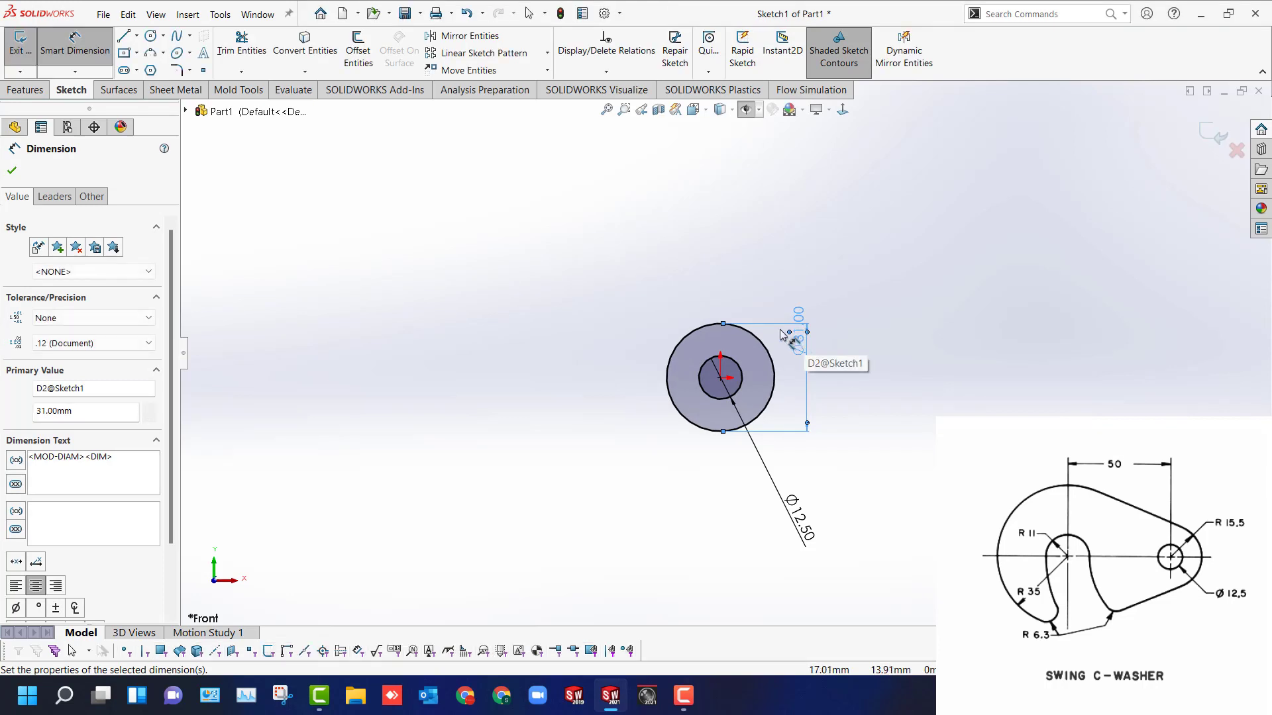
Change the 31 mm outer circle's dimension from a linear diameter to a radius display.
key(Escape)
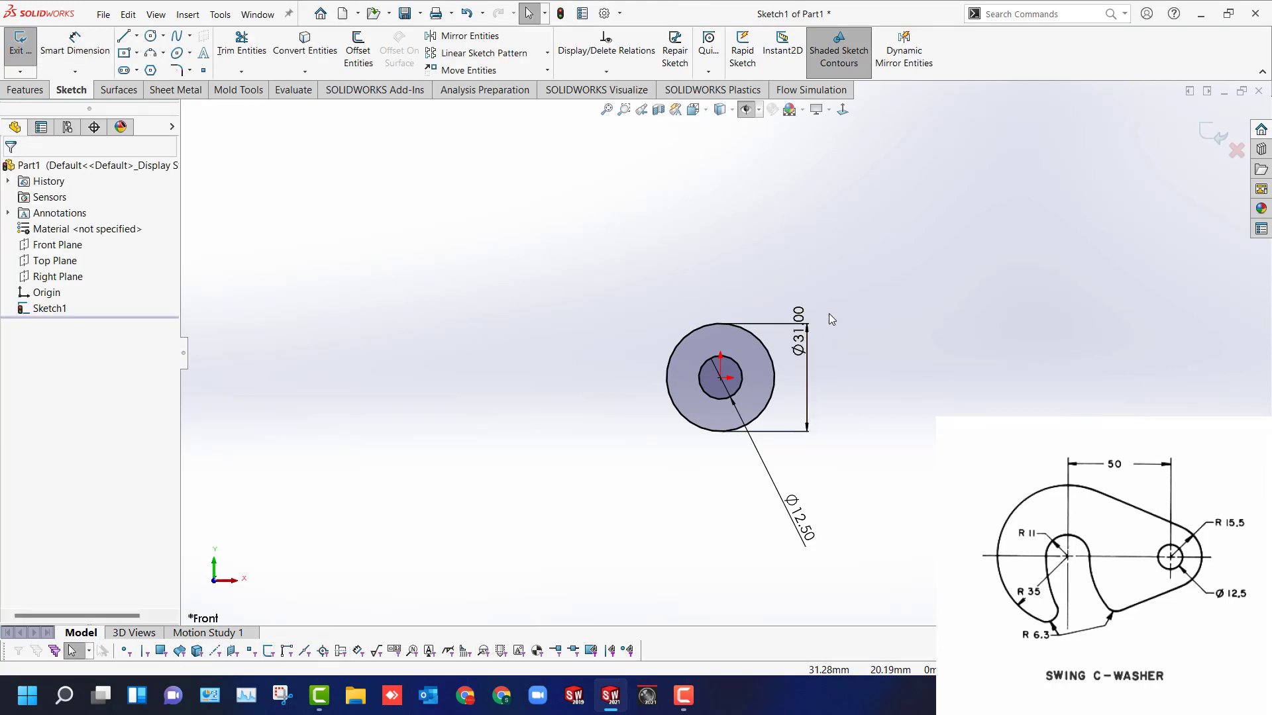
right_click(802, 326)
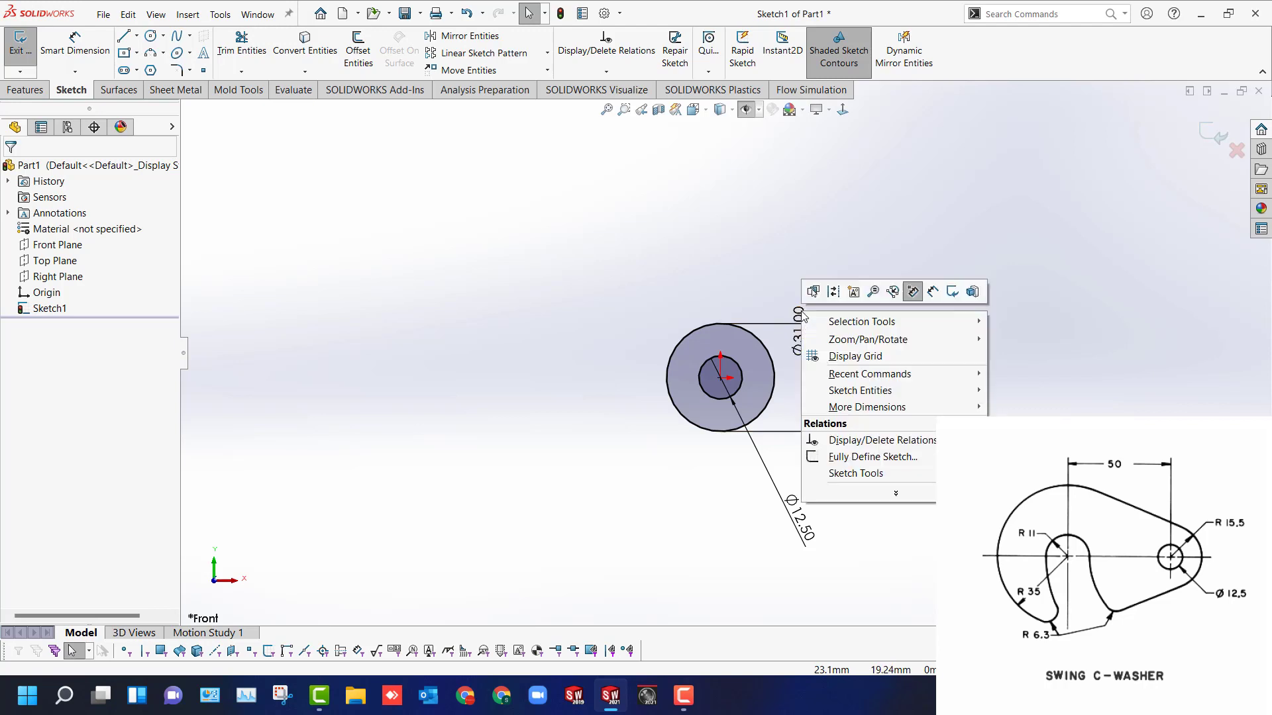
right_click(777, 352)
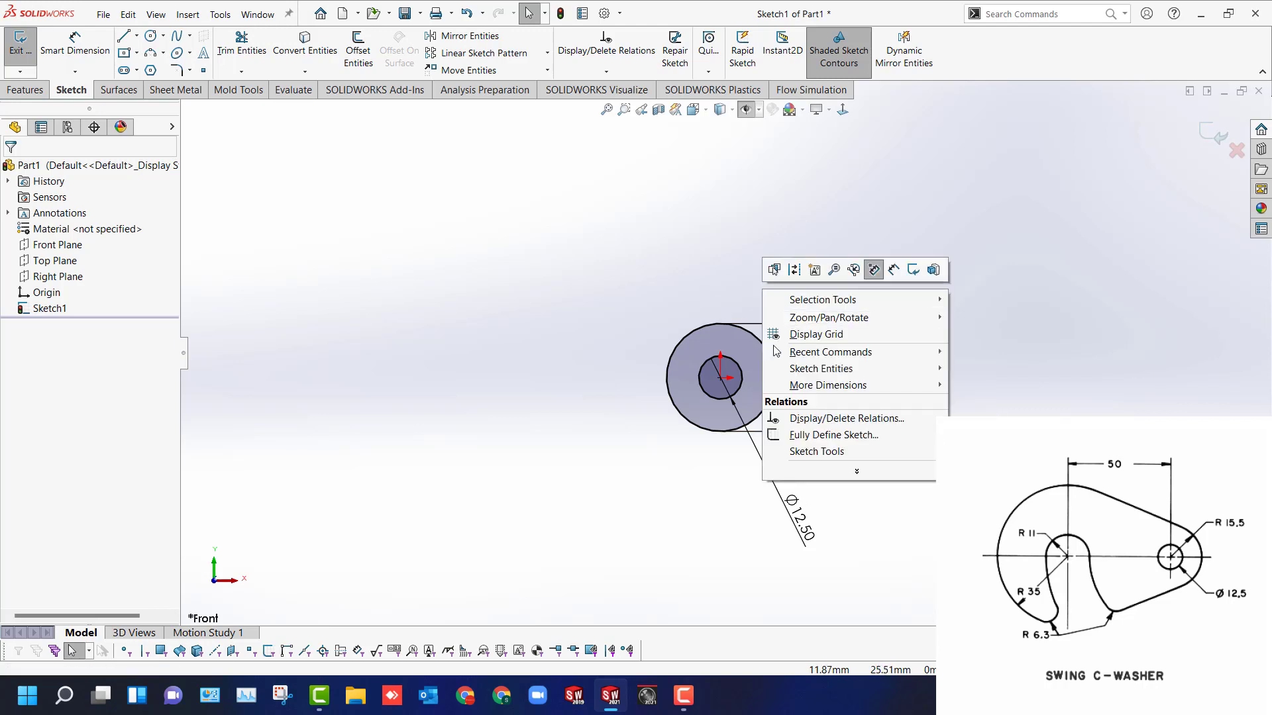
click(648, 425)
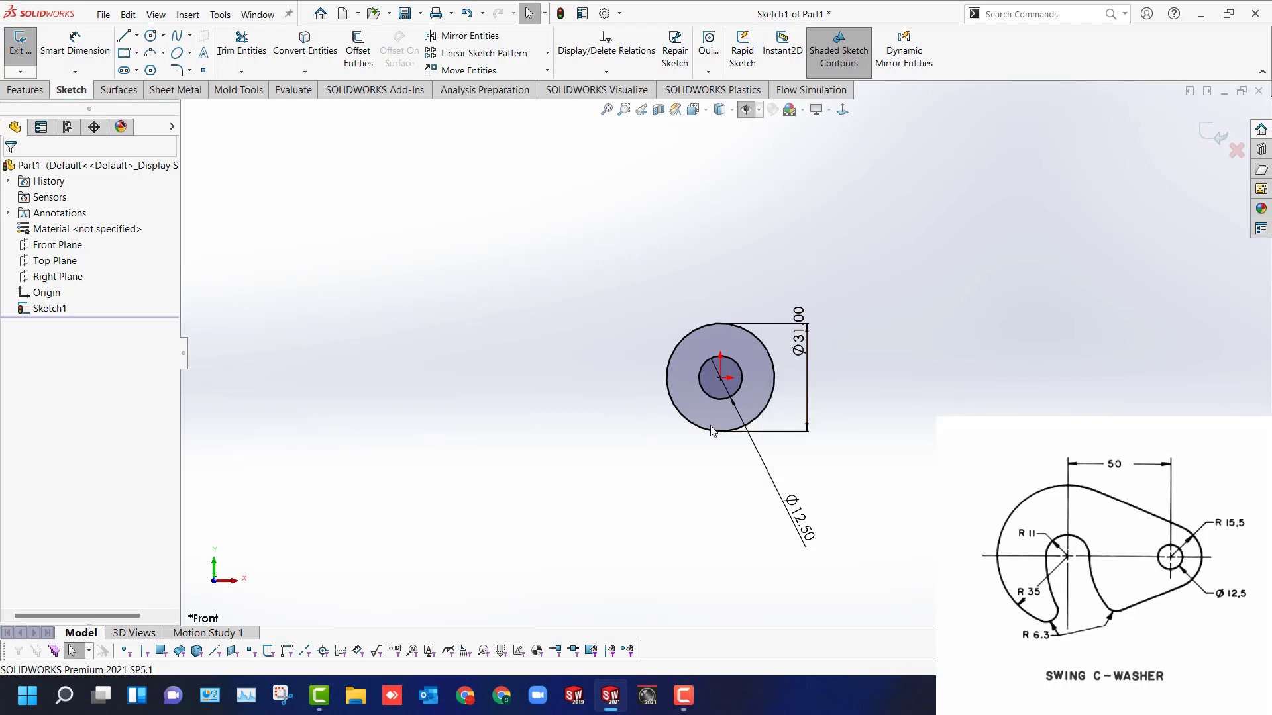
right_click(801, 320)
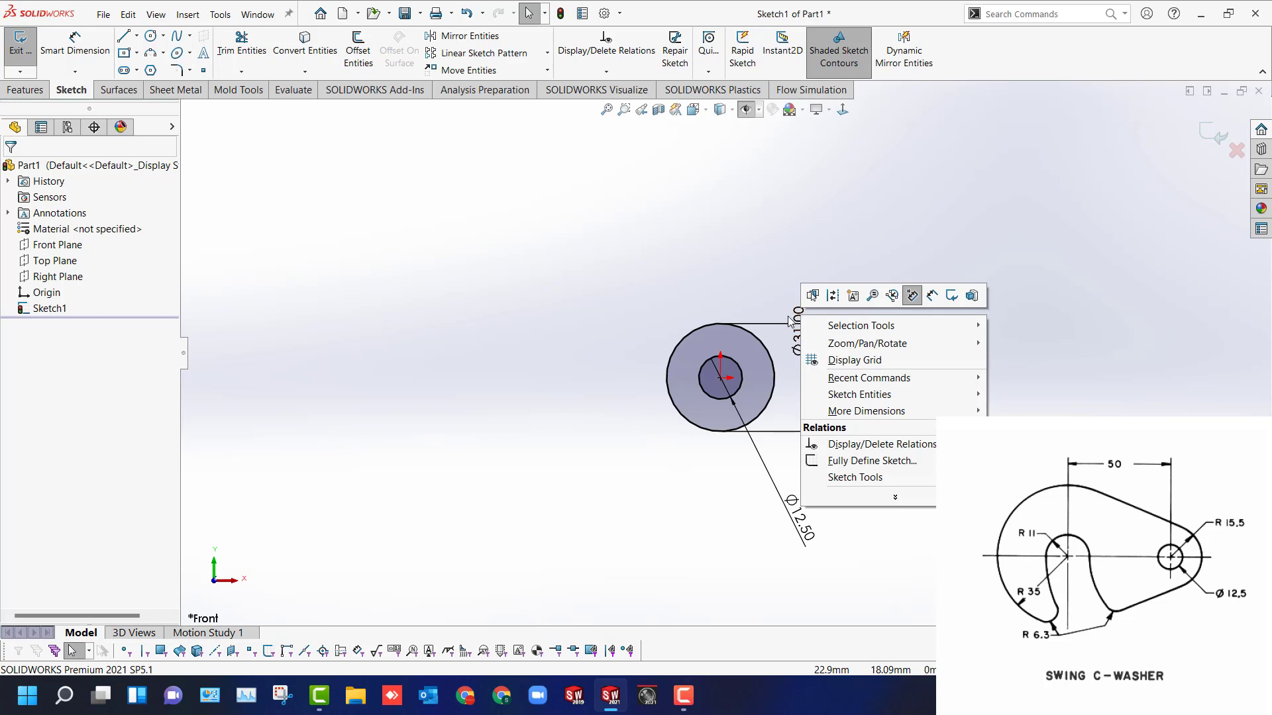
click(792, 323)
click(804, 323)
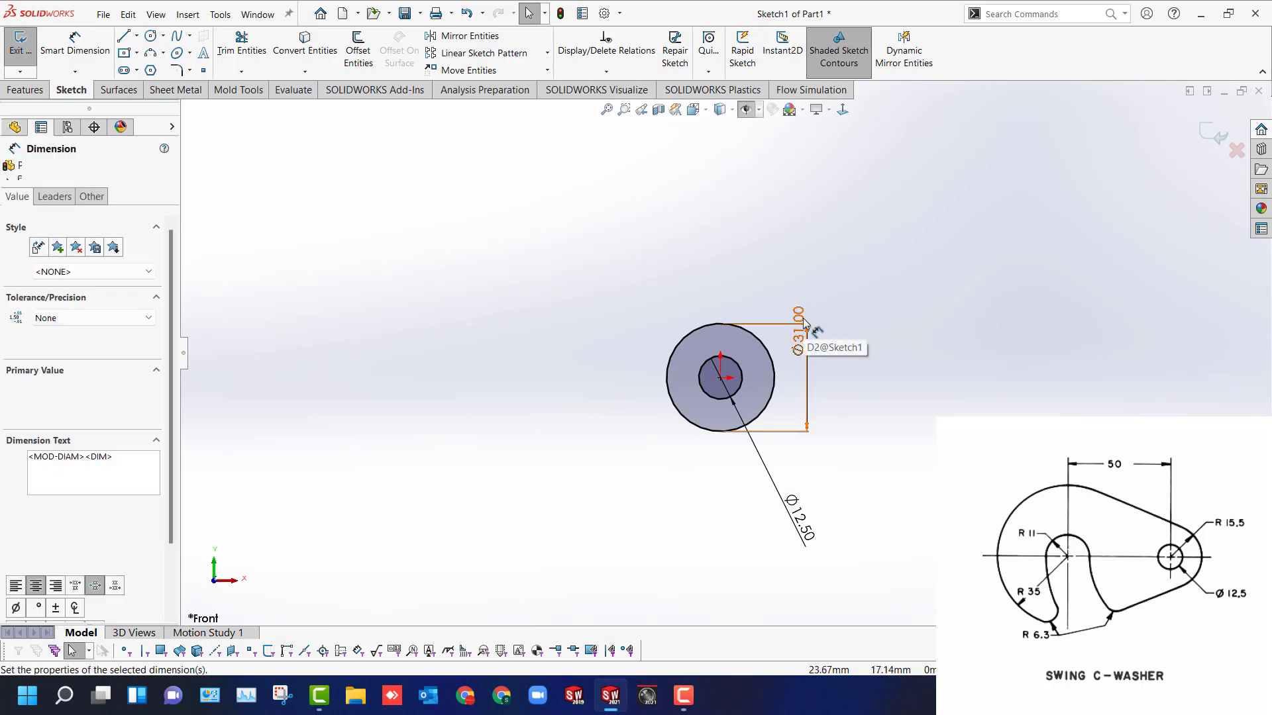
right_click(803, 322)
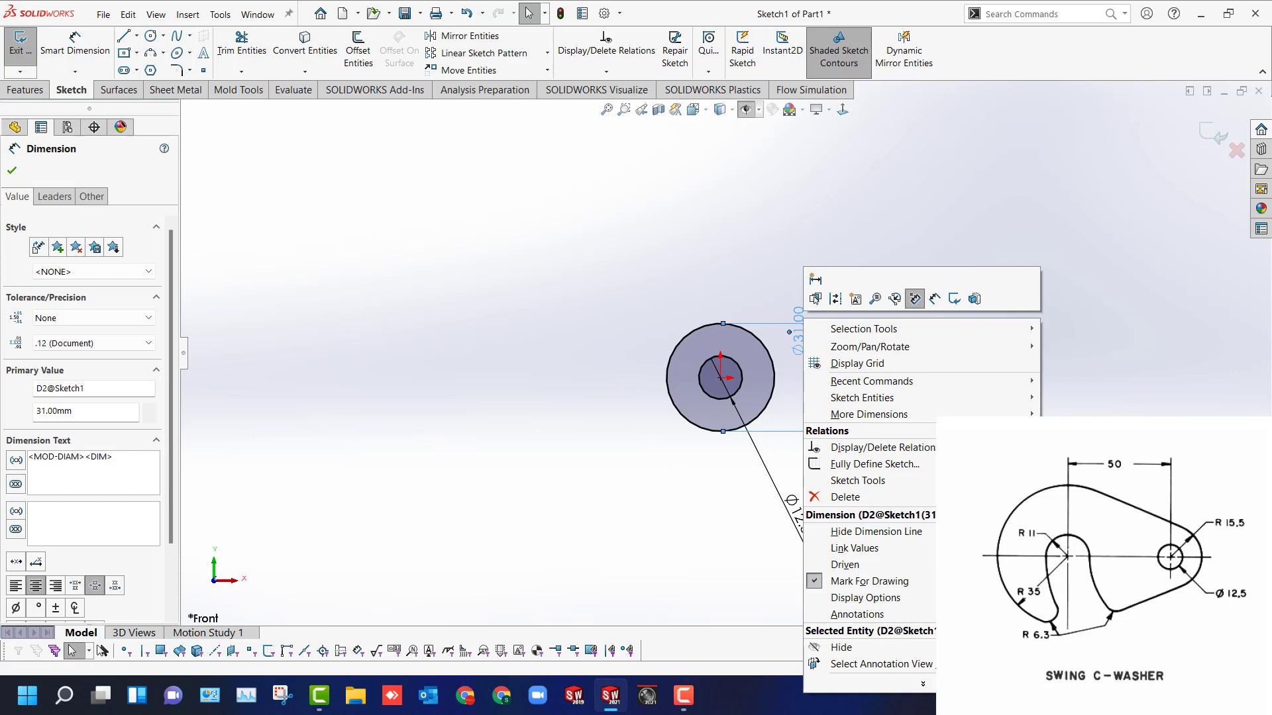
click(894, 299)
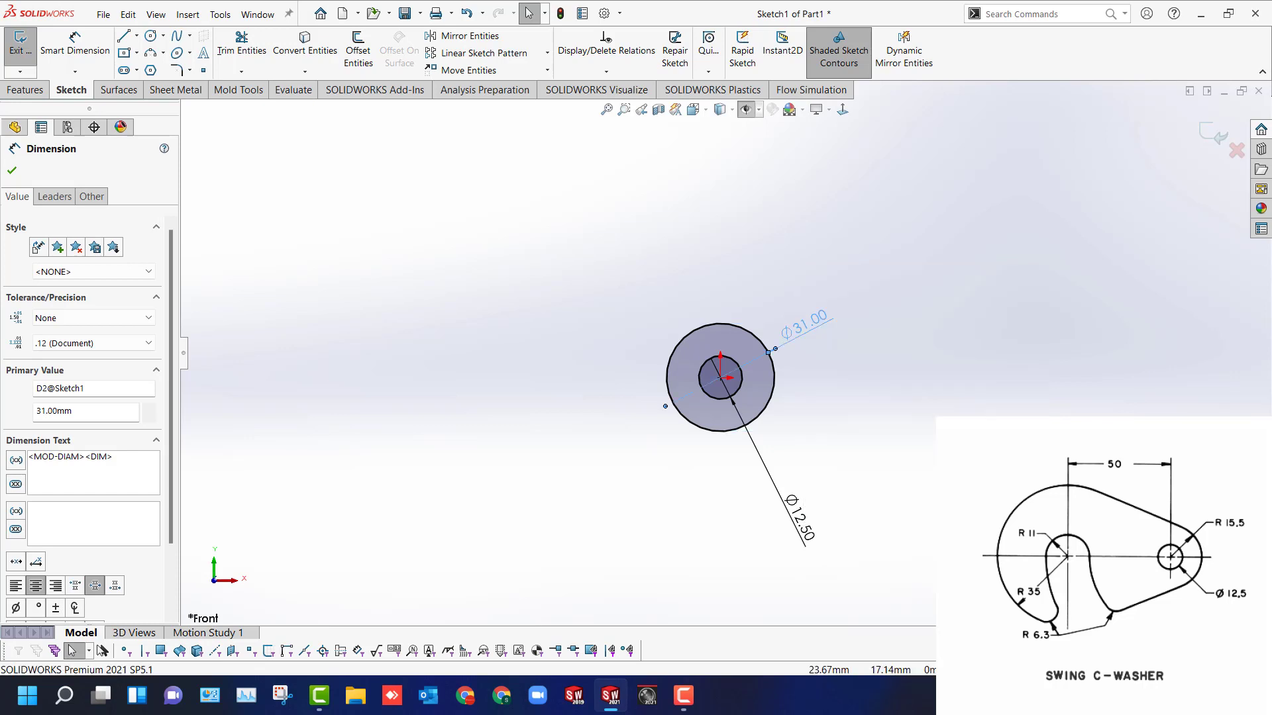
right_click(804, 328)
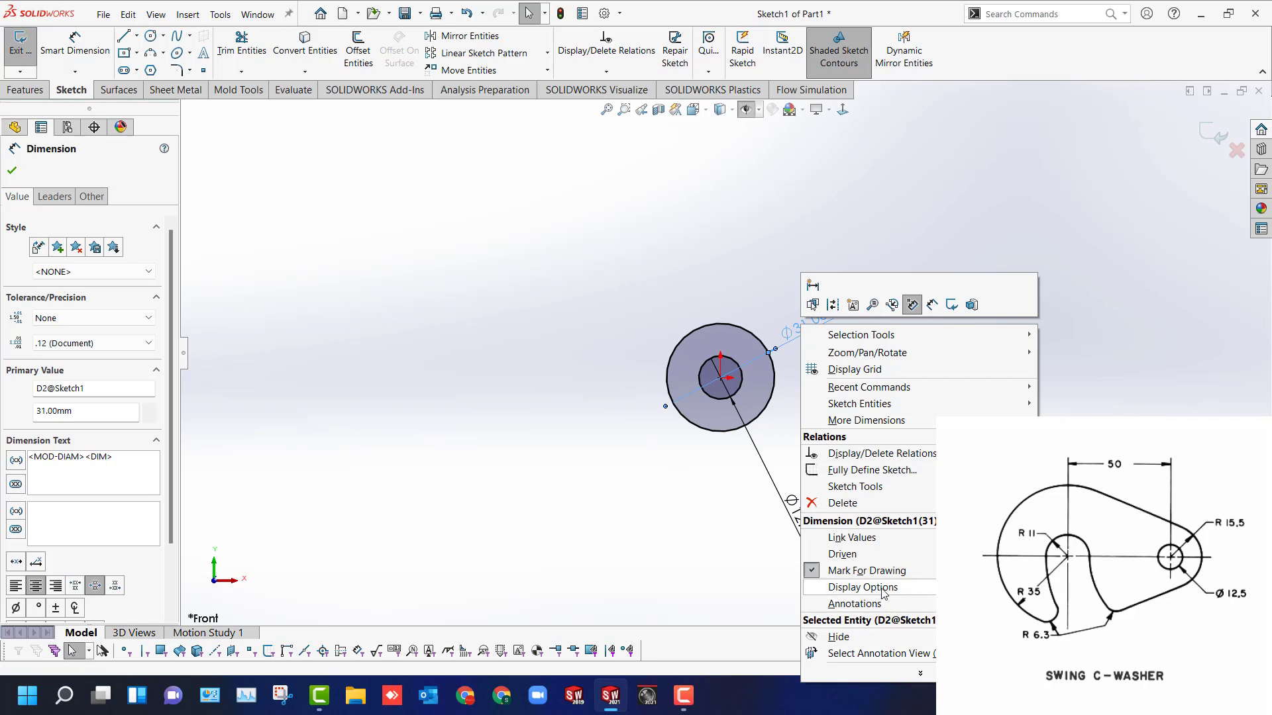
click(1093, 600)
key(Escape)
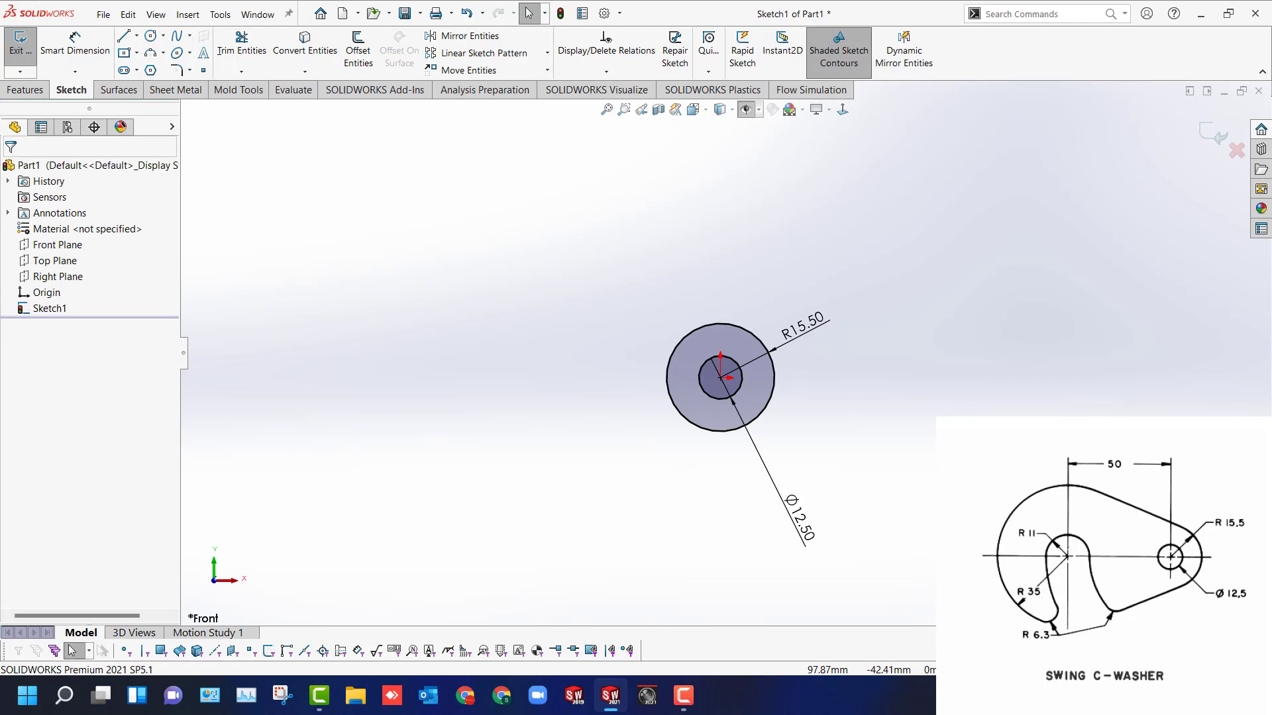
Sketch two concentric circles with diameters of 22 mm and 70 mm, centred about 70 mm left of the origin and level with it.
key(c)
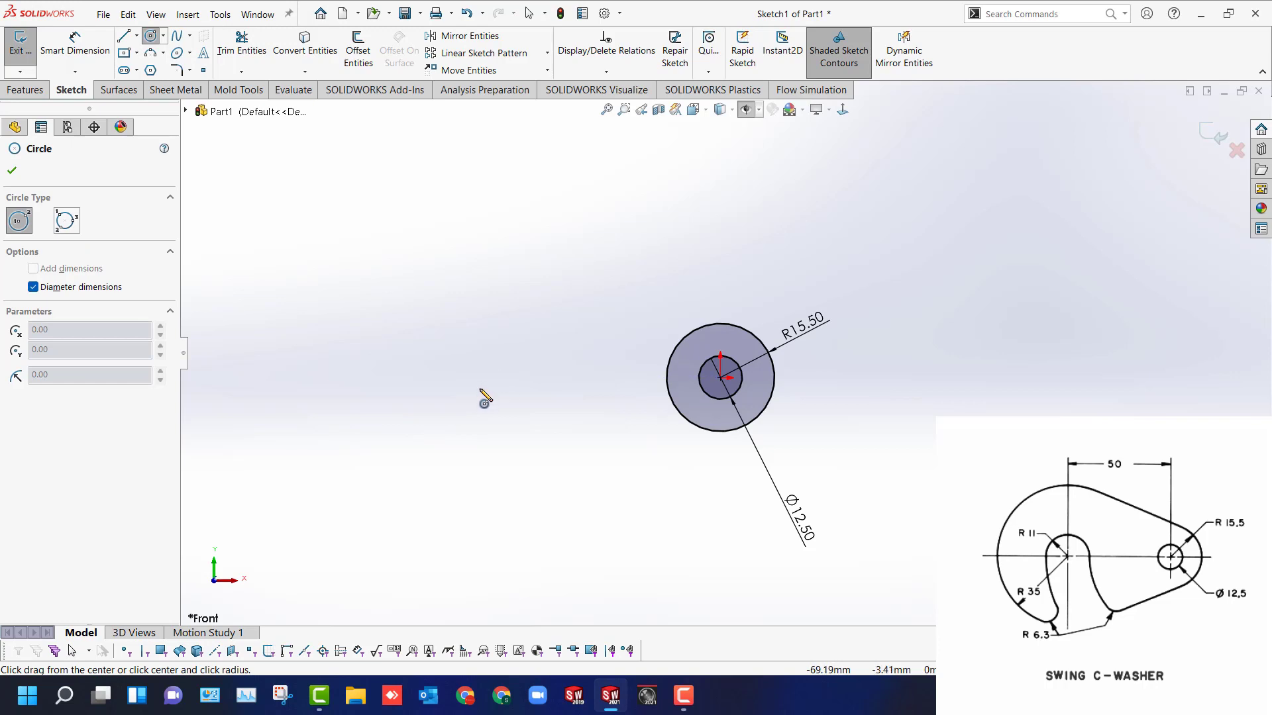
click(478, 378)
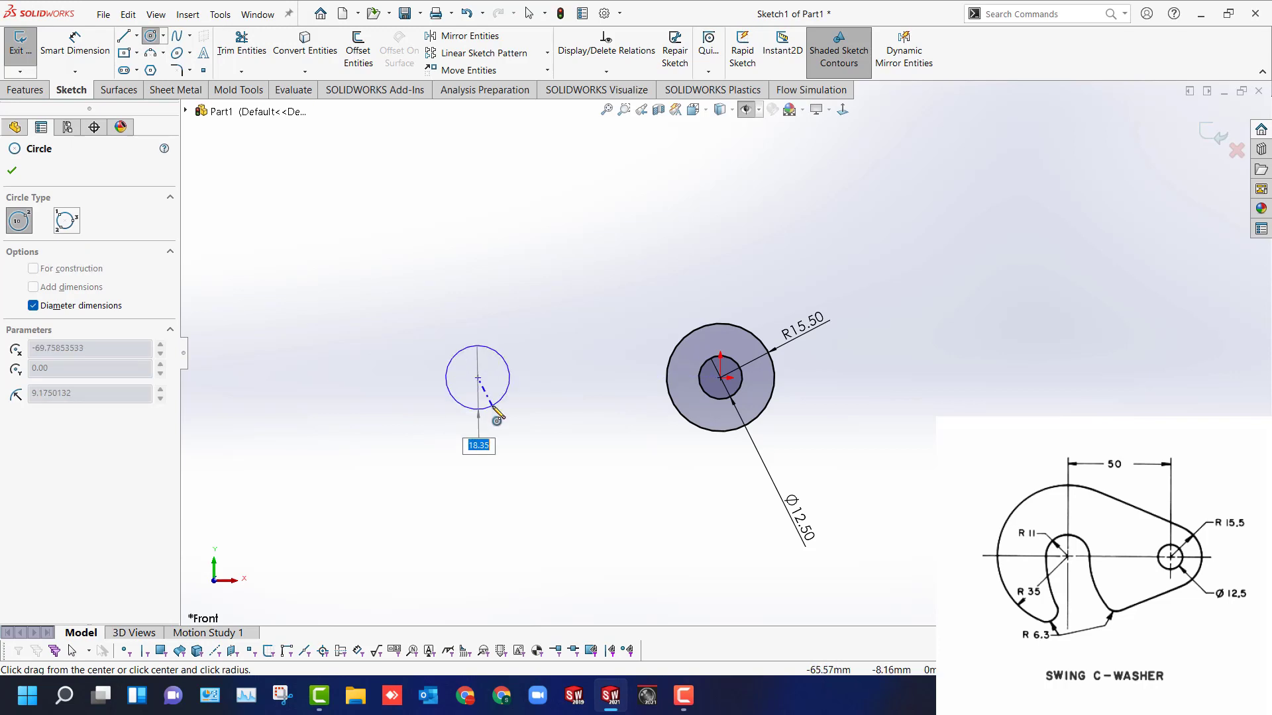
text(22)
key(Return)
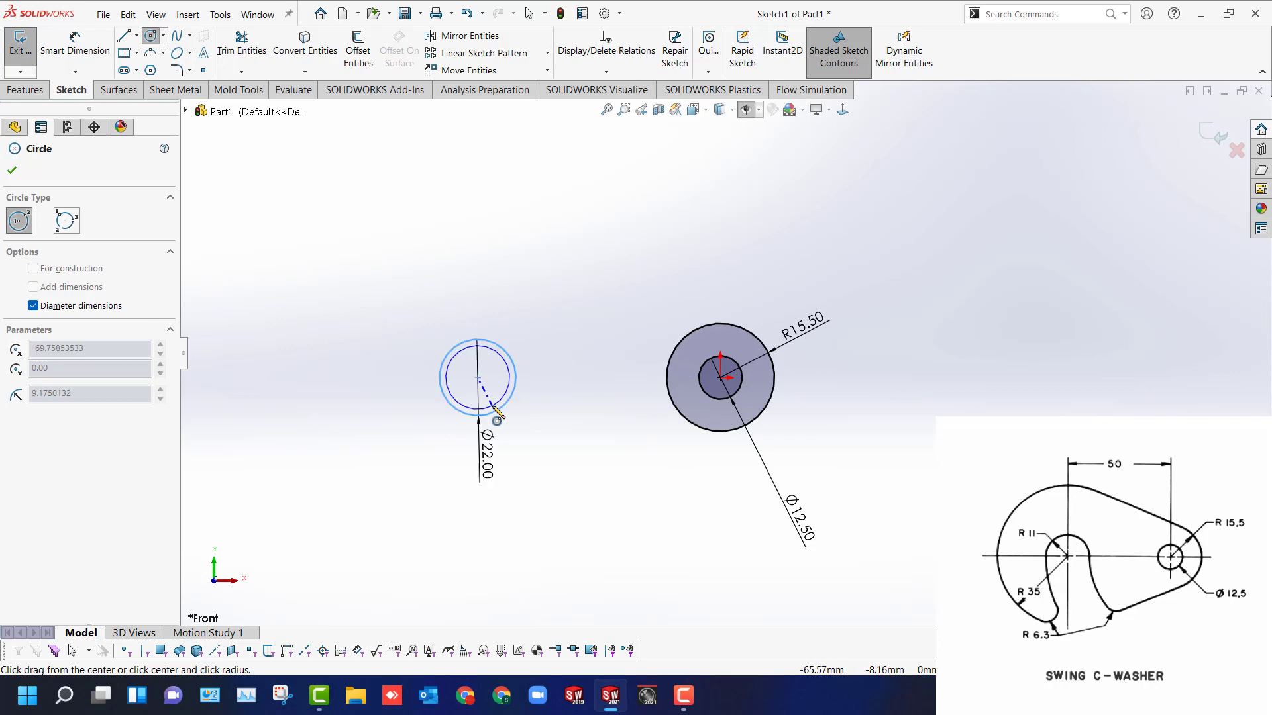
click(479, 378)
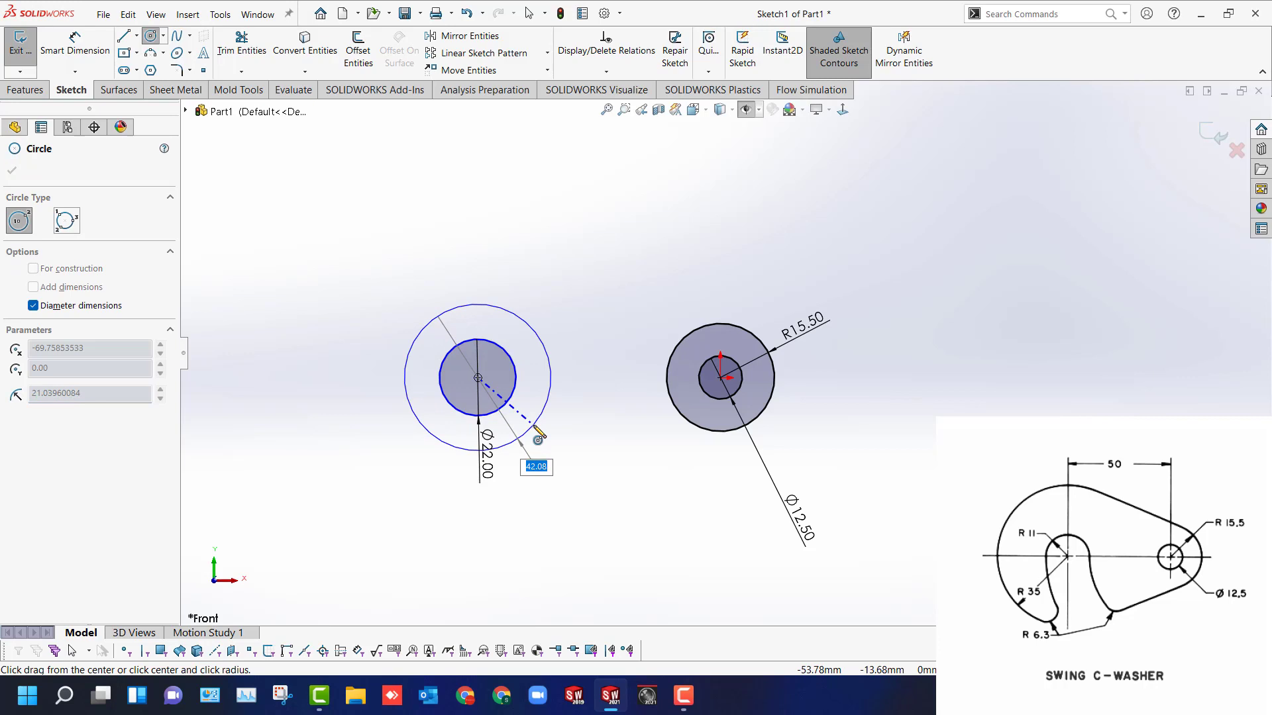
text(70)
key(Return)
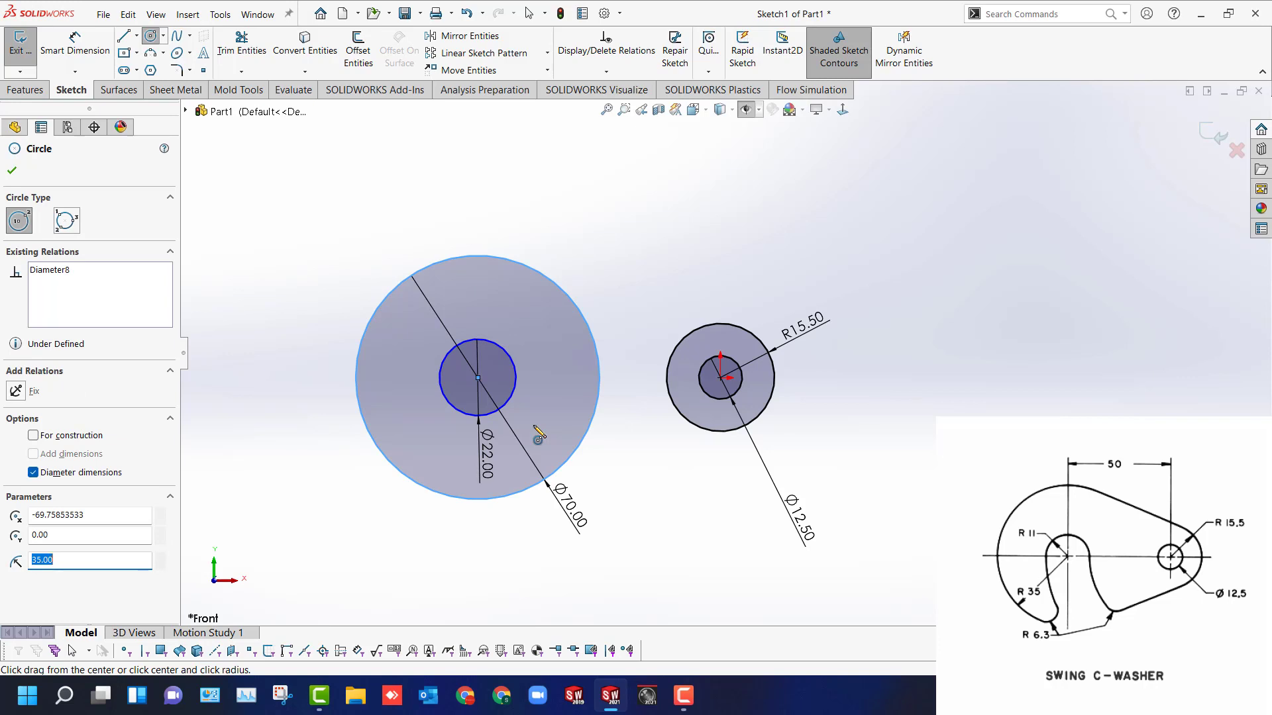
Dimension the horizontal distance between the large circles' centre and the origin as 50 mm.
key(d)
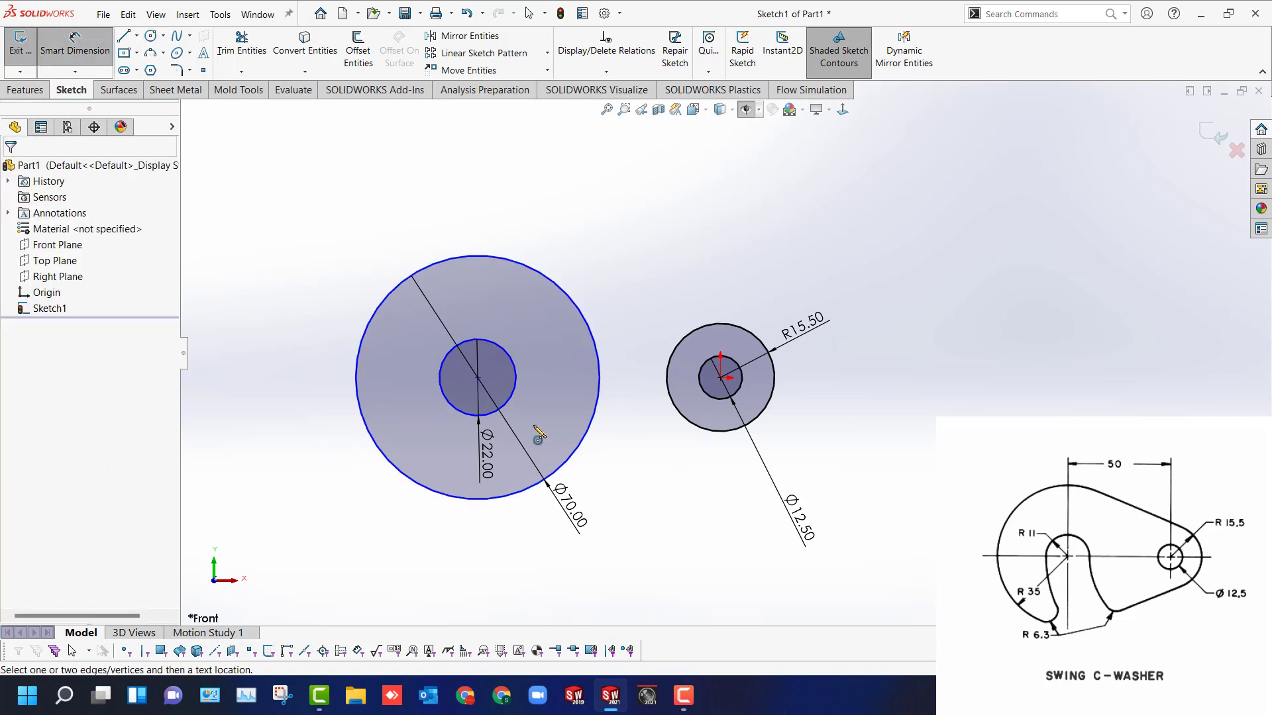
click(477, 378)
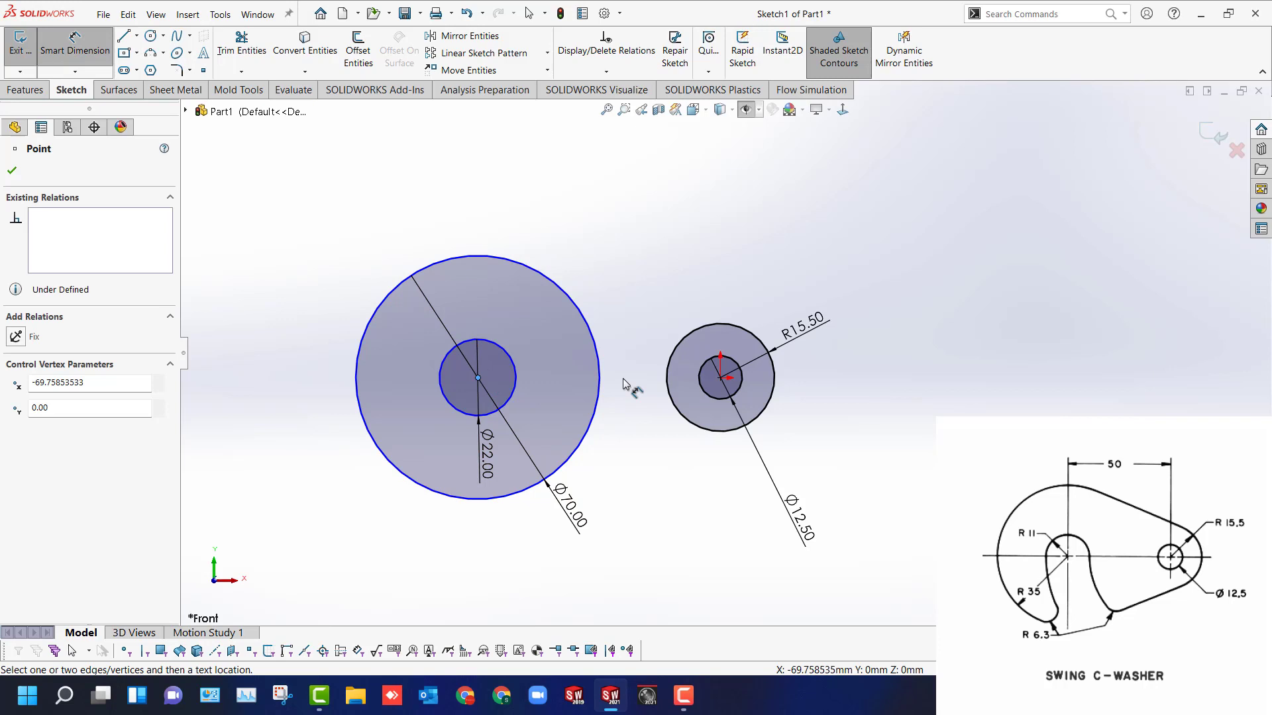
click(720, 377)
click(637, 205)
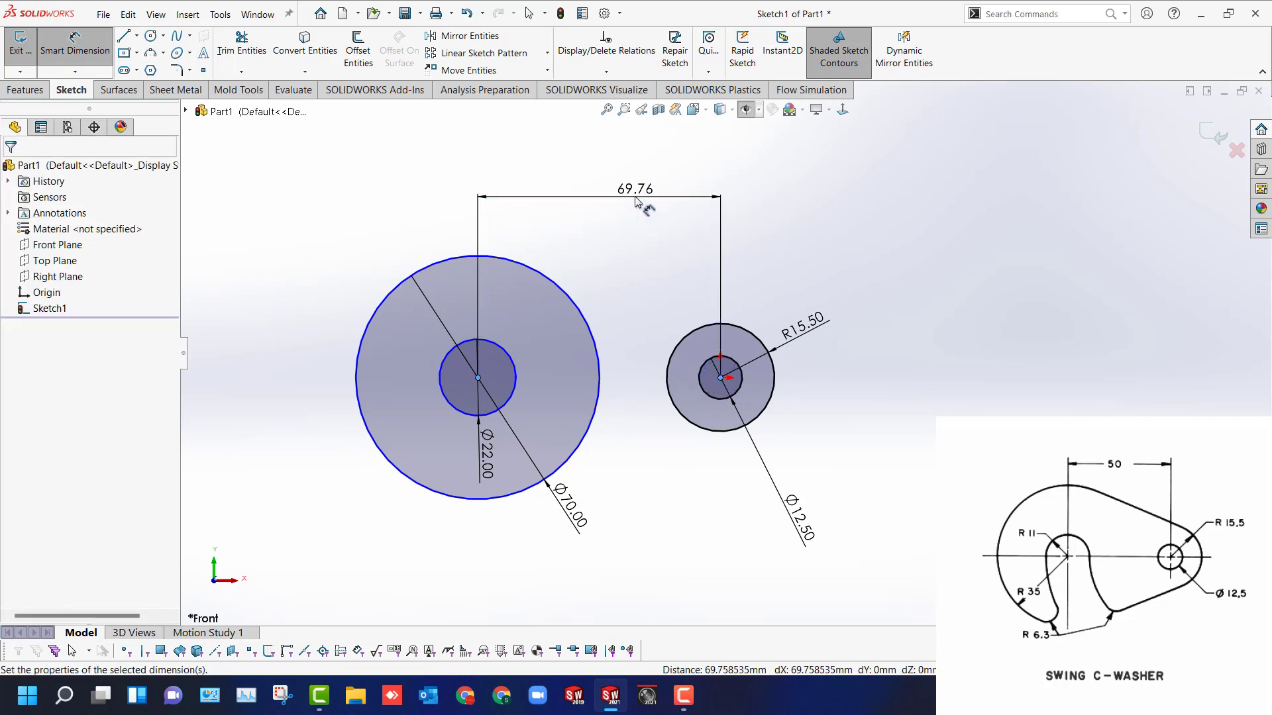
text(50)
key(Return)
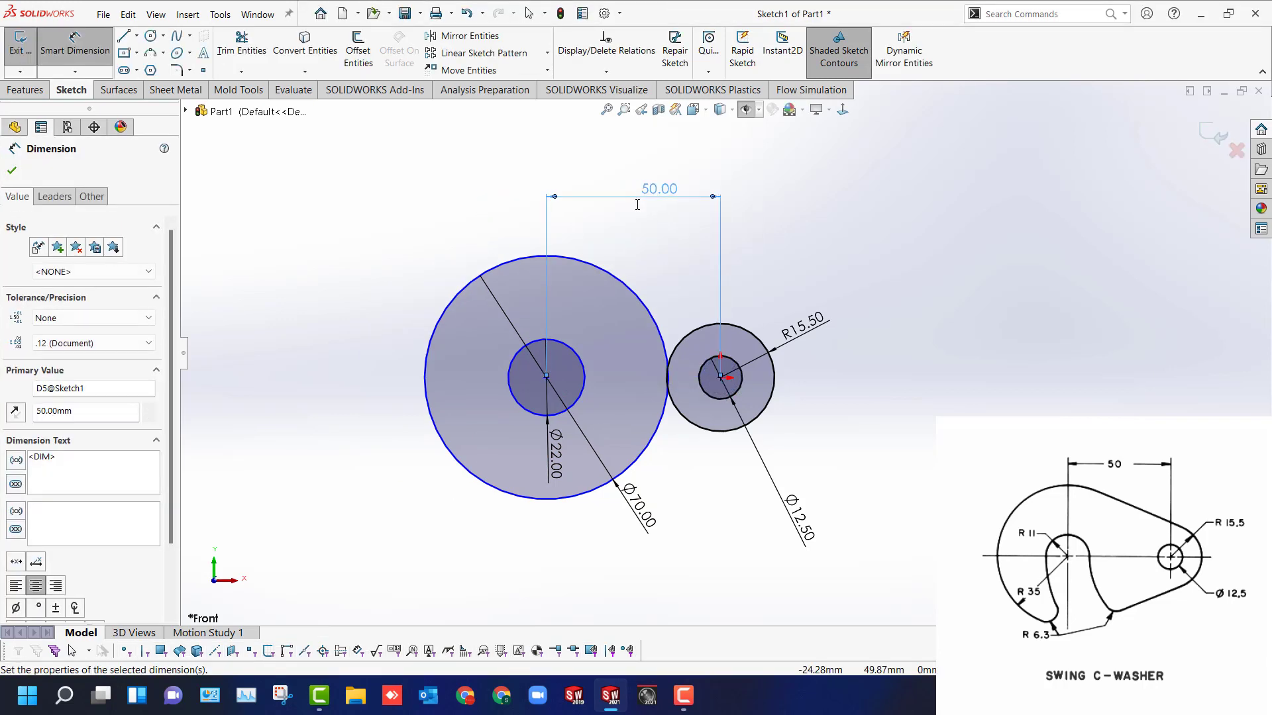
key(Escape)
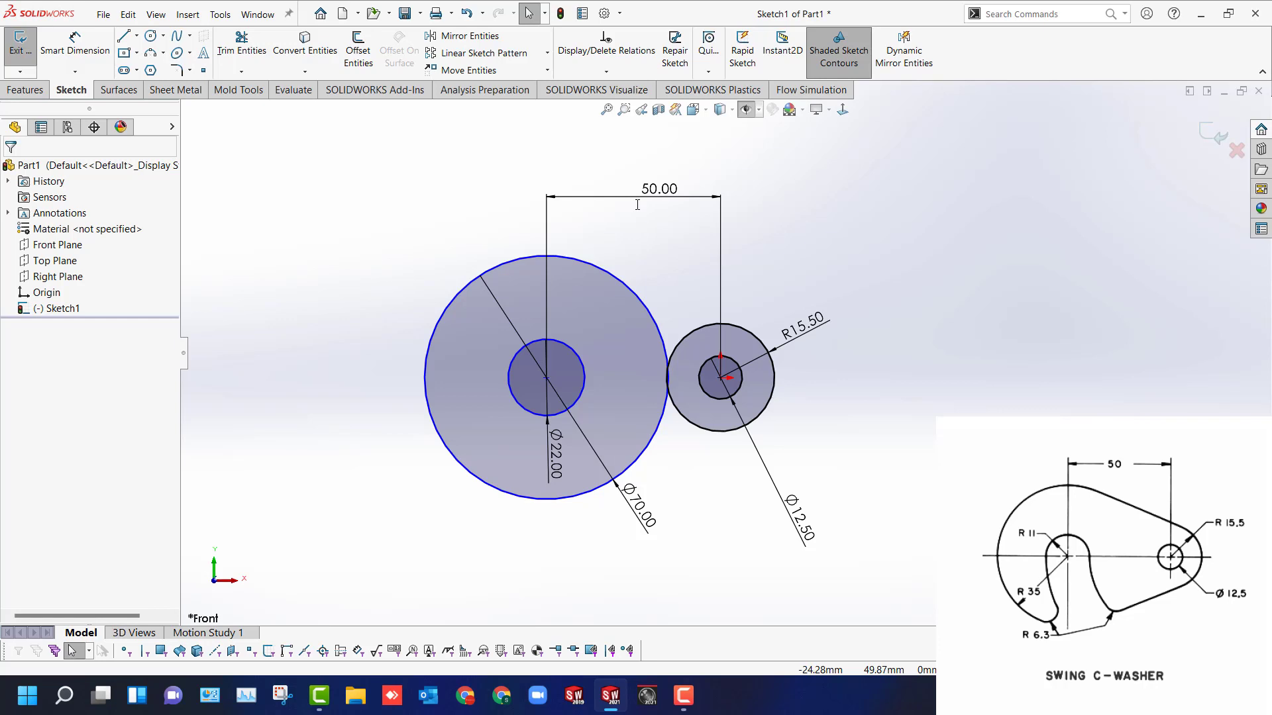
Add a horizontal relation between the centres of the two concentric circle pairs.
click(546, 378)
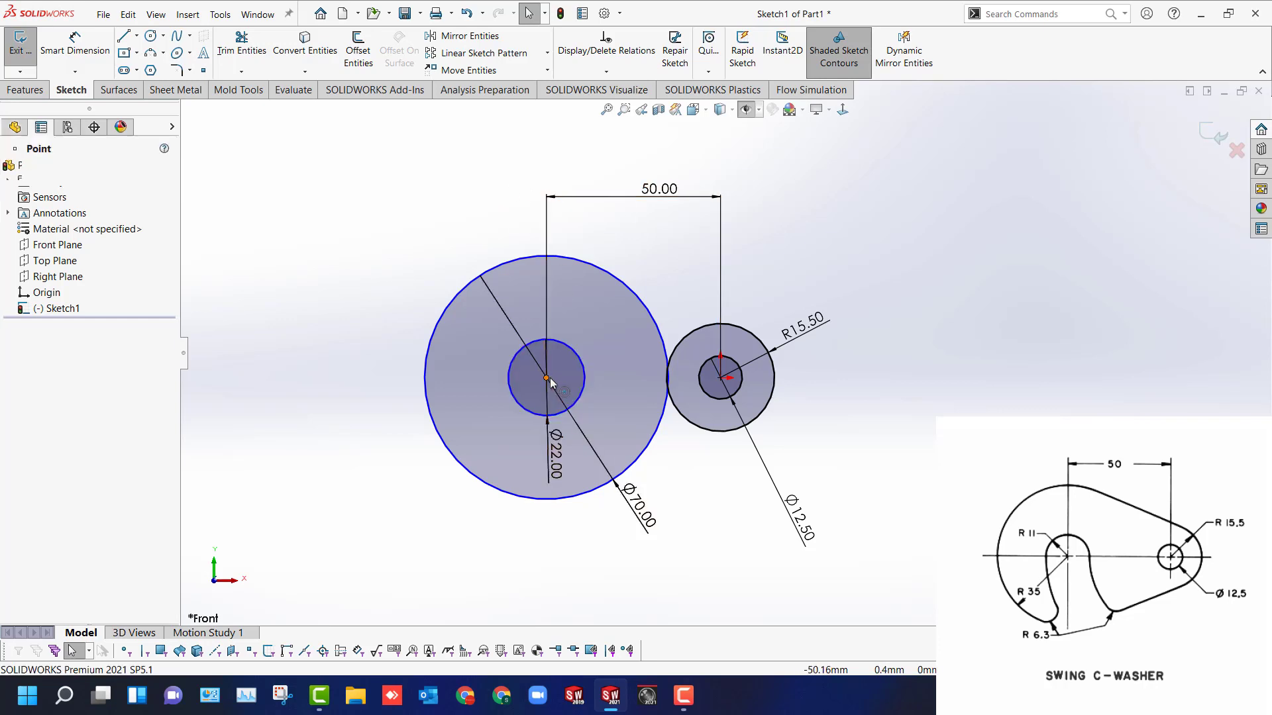
ctrl+click(721, 377)
click(759, 316)
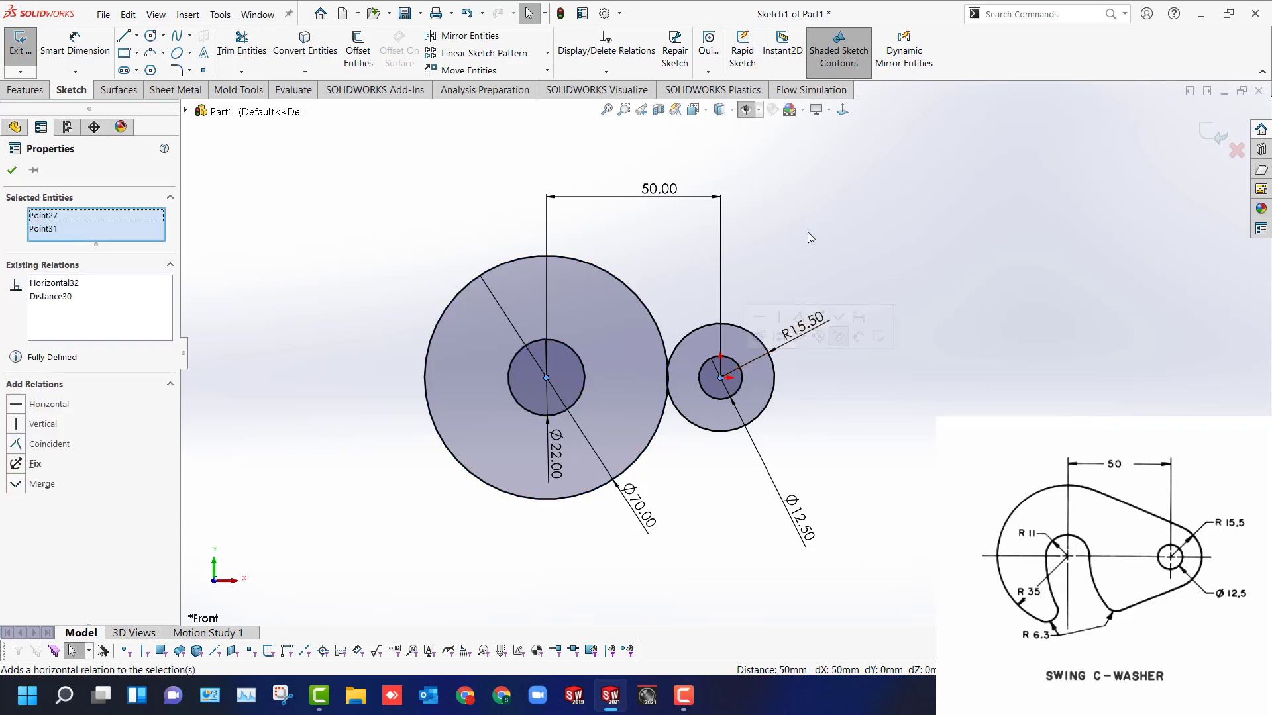
Sketch an upper and a lower straight line, each tangent to the R15.5 circle and the 70 mm circle.
key(l)
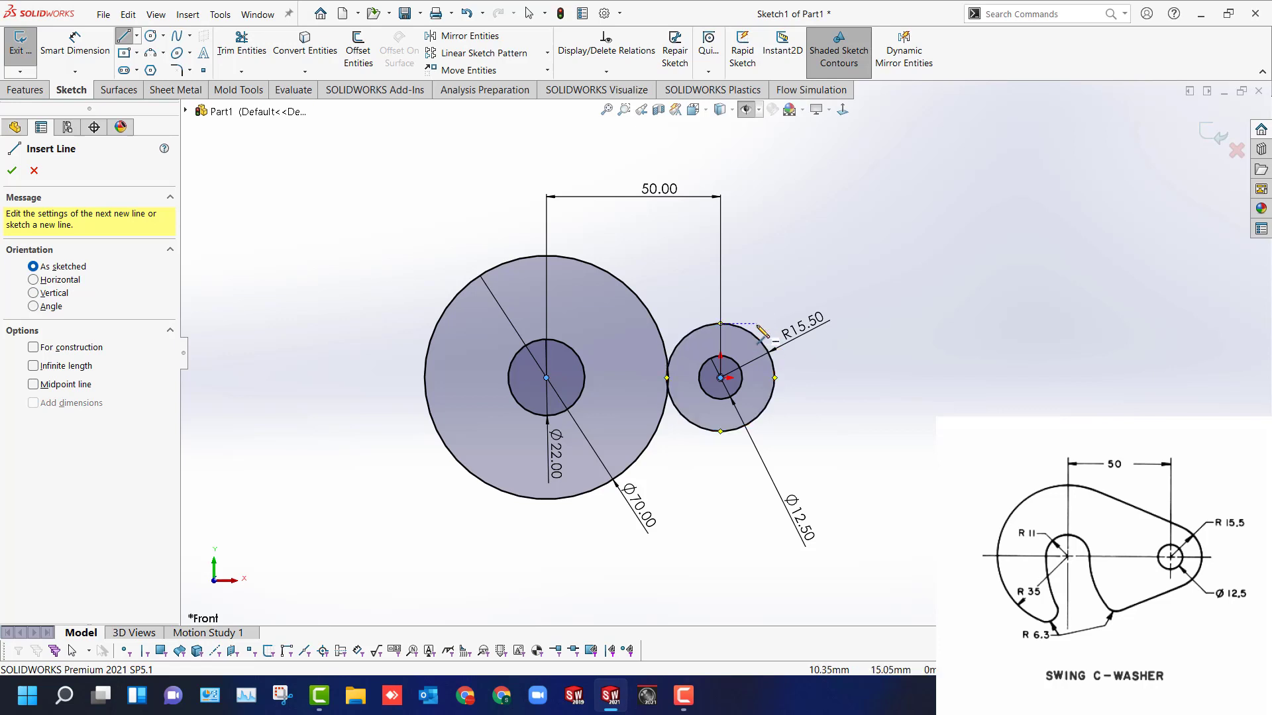
click(772, 366)
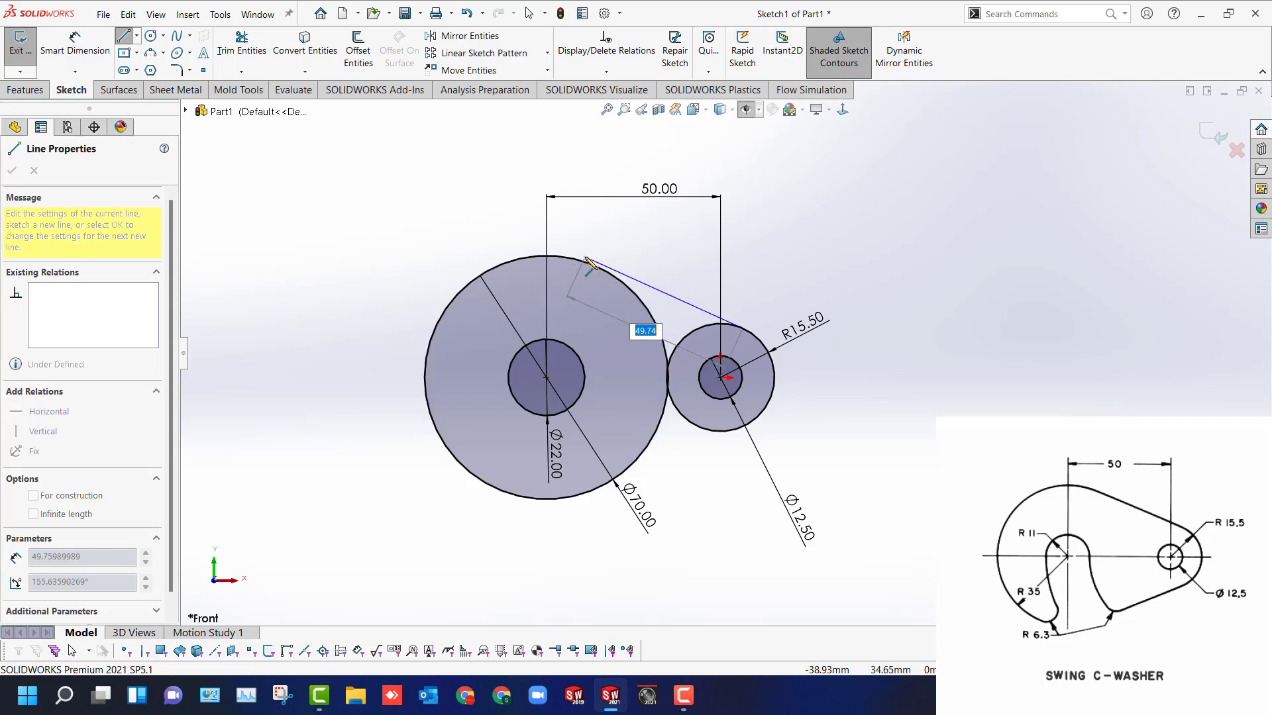
click(594, 266)
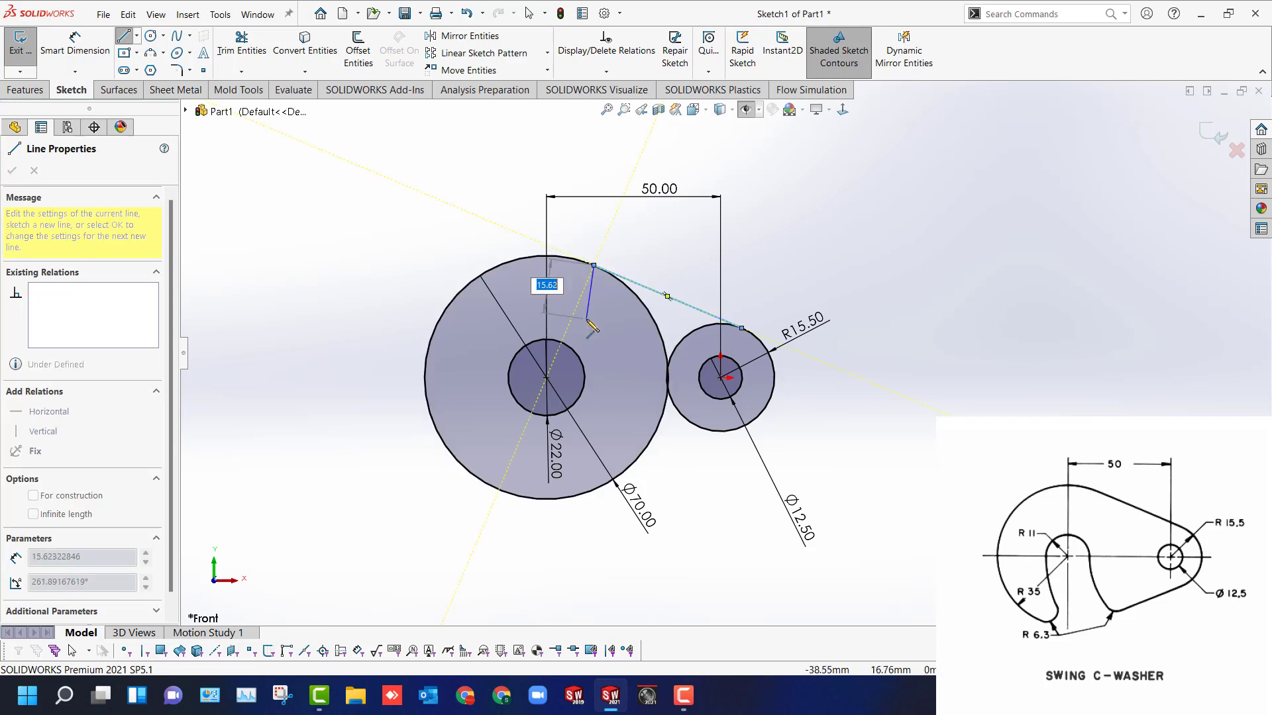
key(Escape)
key(l)
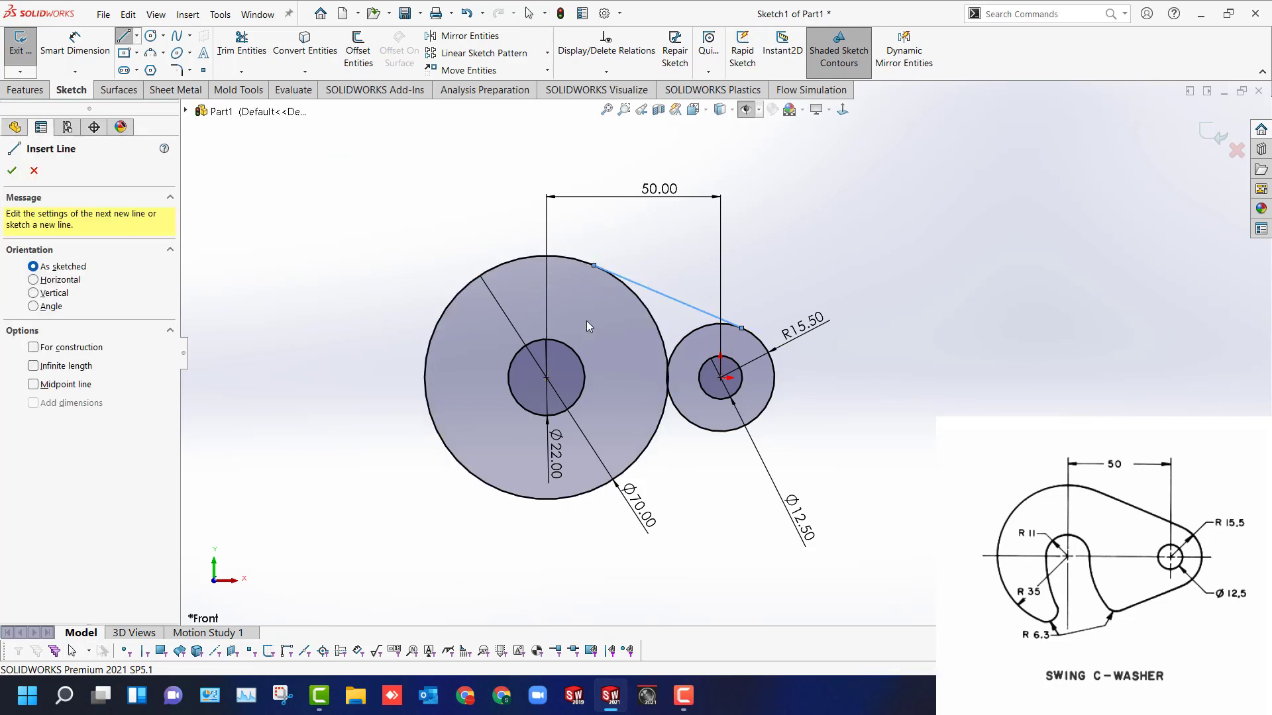
click(771, 407)
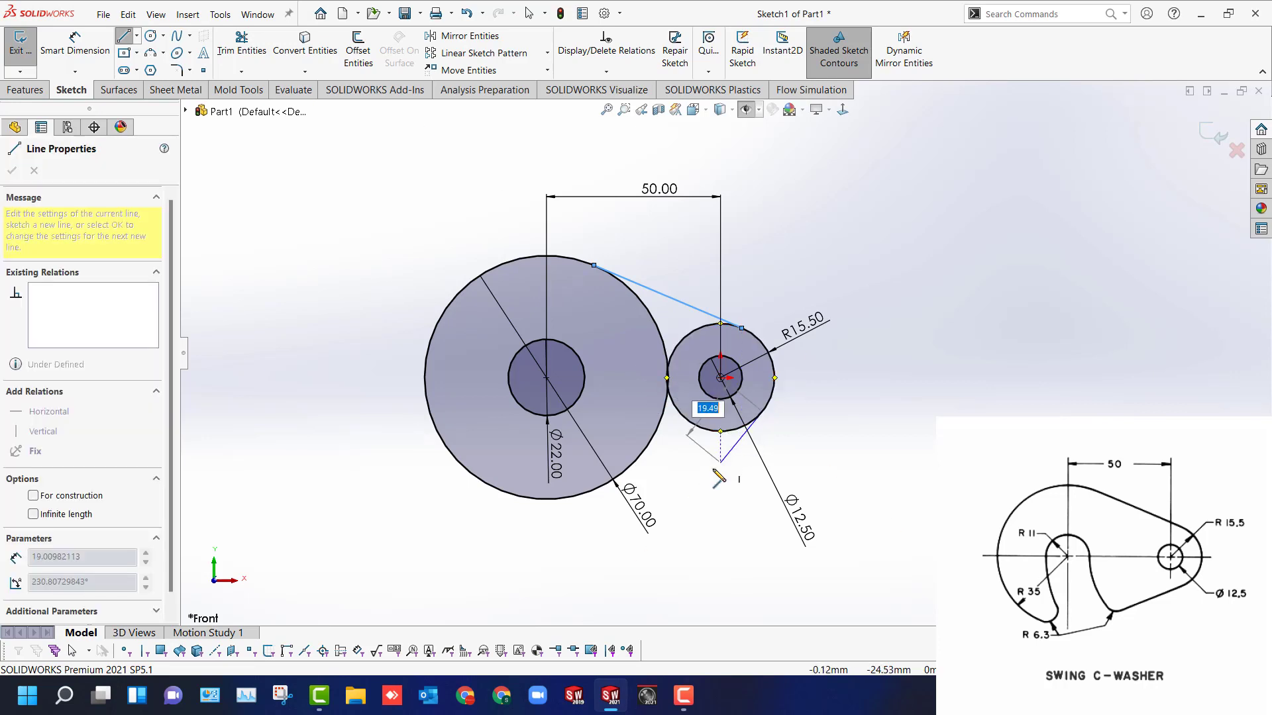
click(595, 491)
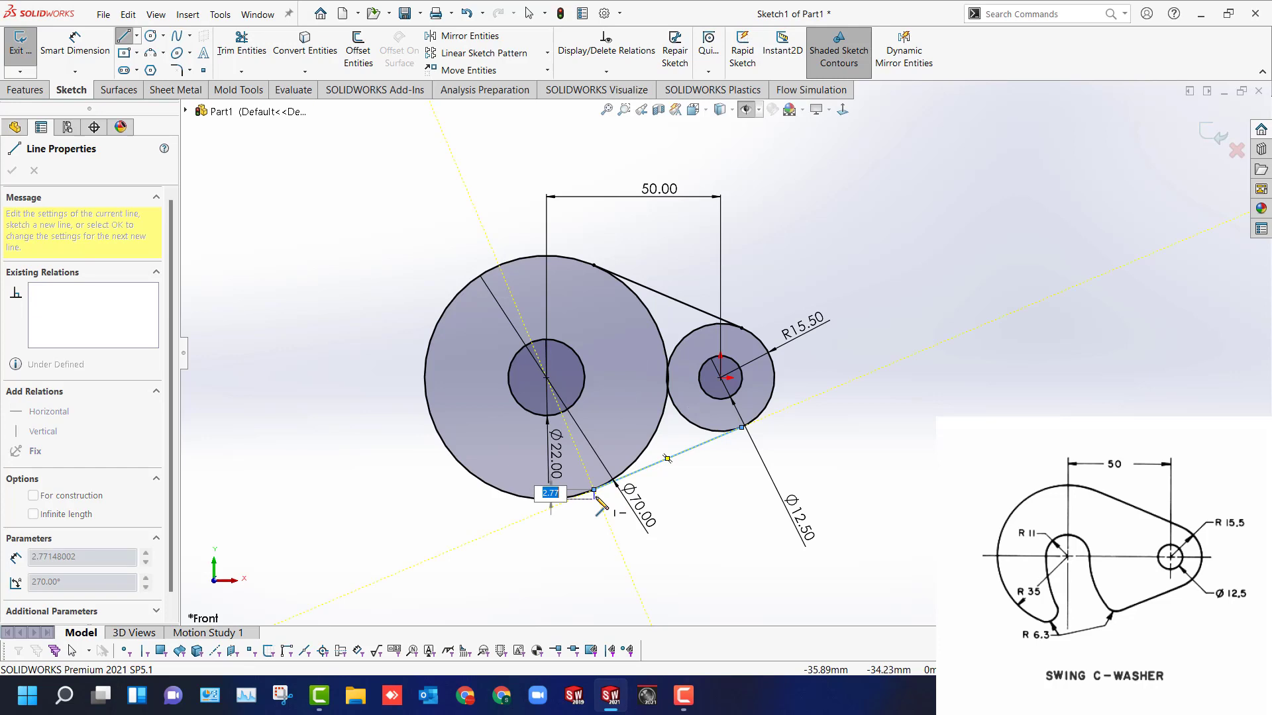
key(Escape)
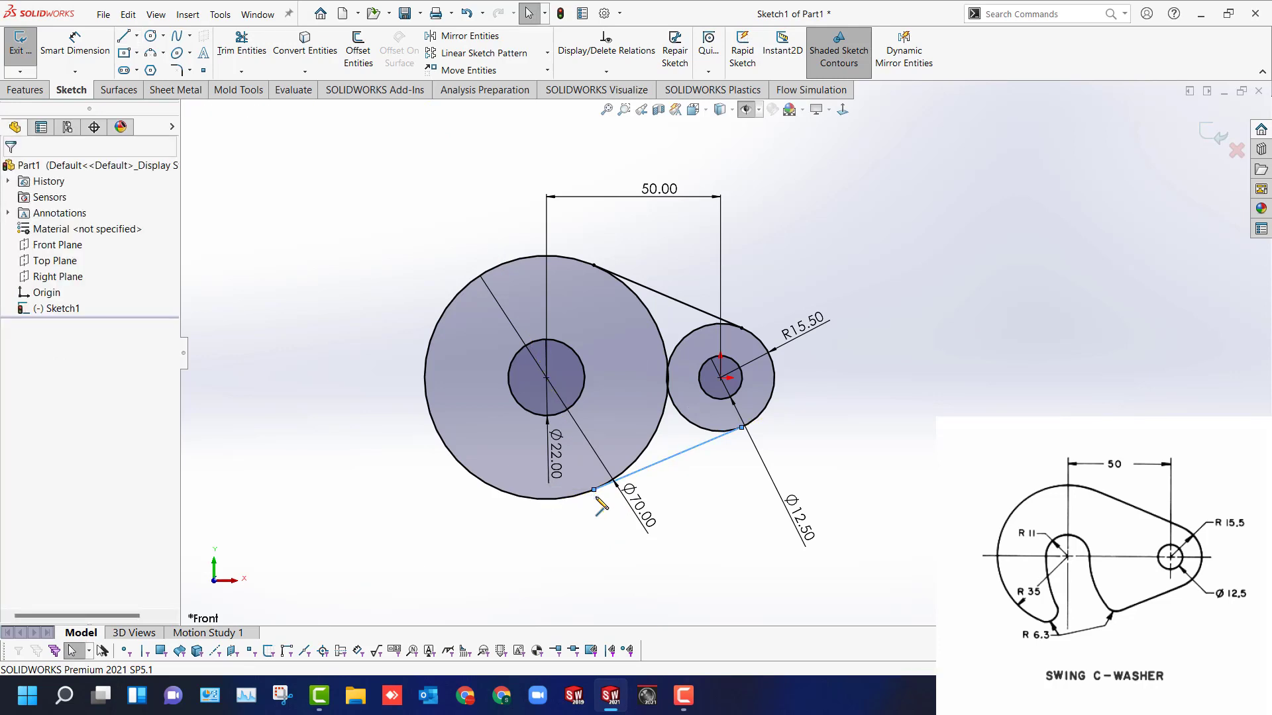
Sketch a circle centred on the origin with its diameter entered as 50-11.
scroll(600, 505, down, 2)
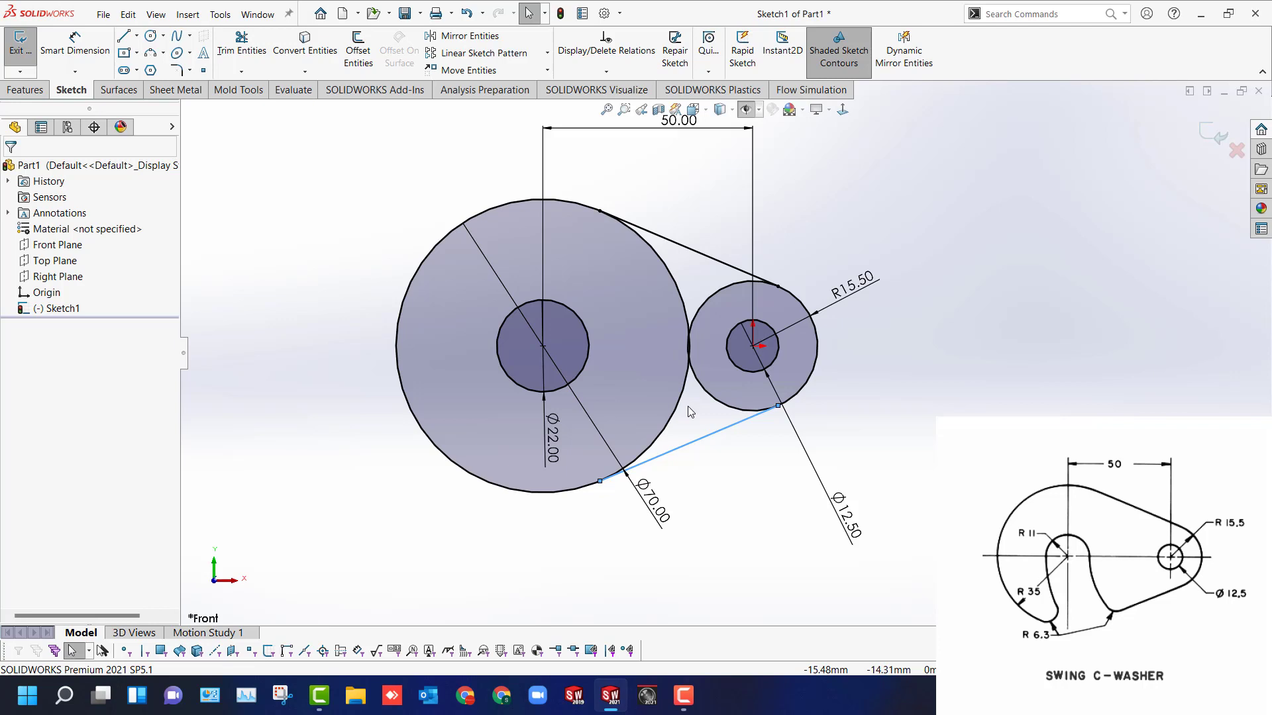
key(c)
click(753, 346)
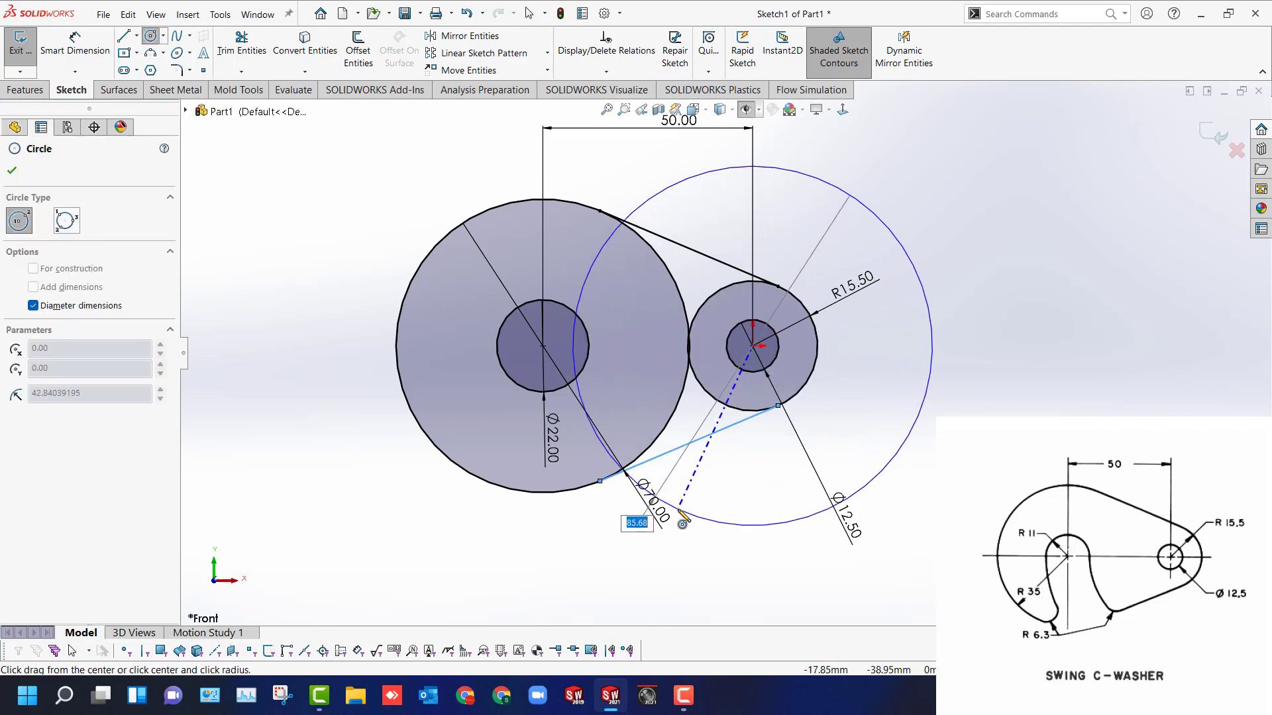
text(50-11)
key(Return)
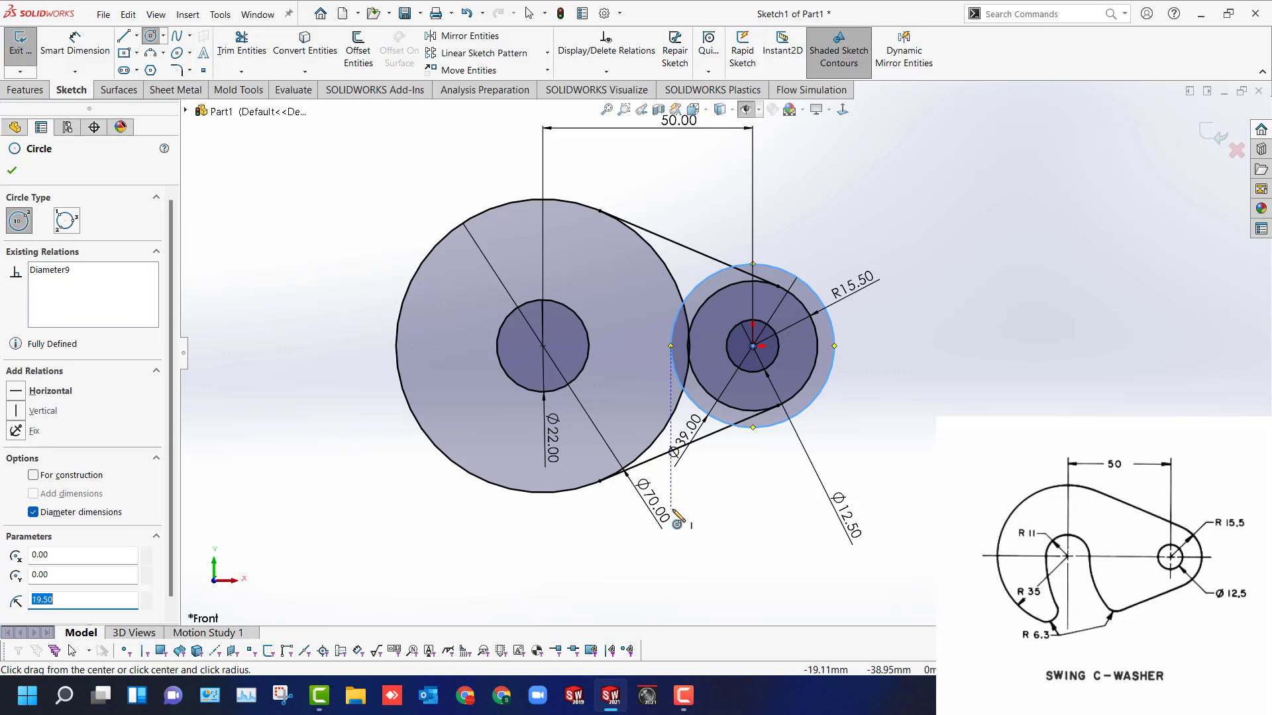
Set the diameter of the new origin-centred circle to 78 mm.
key(Escape)
click(705, 418)
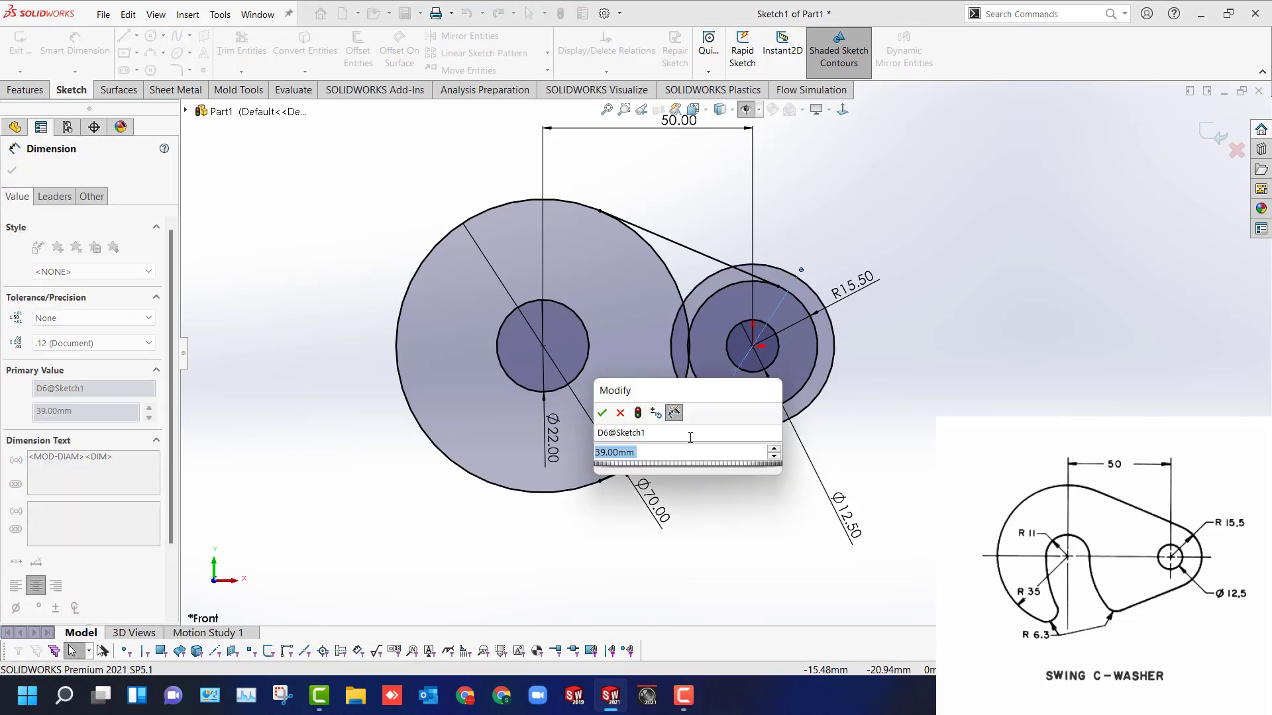
text(78)
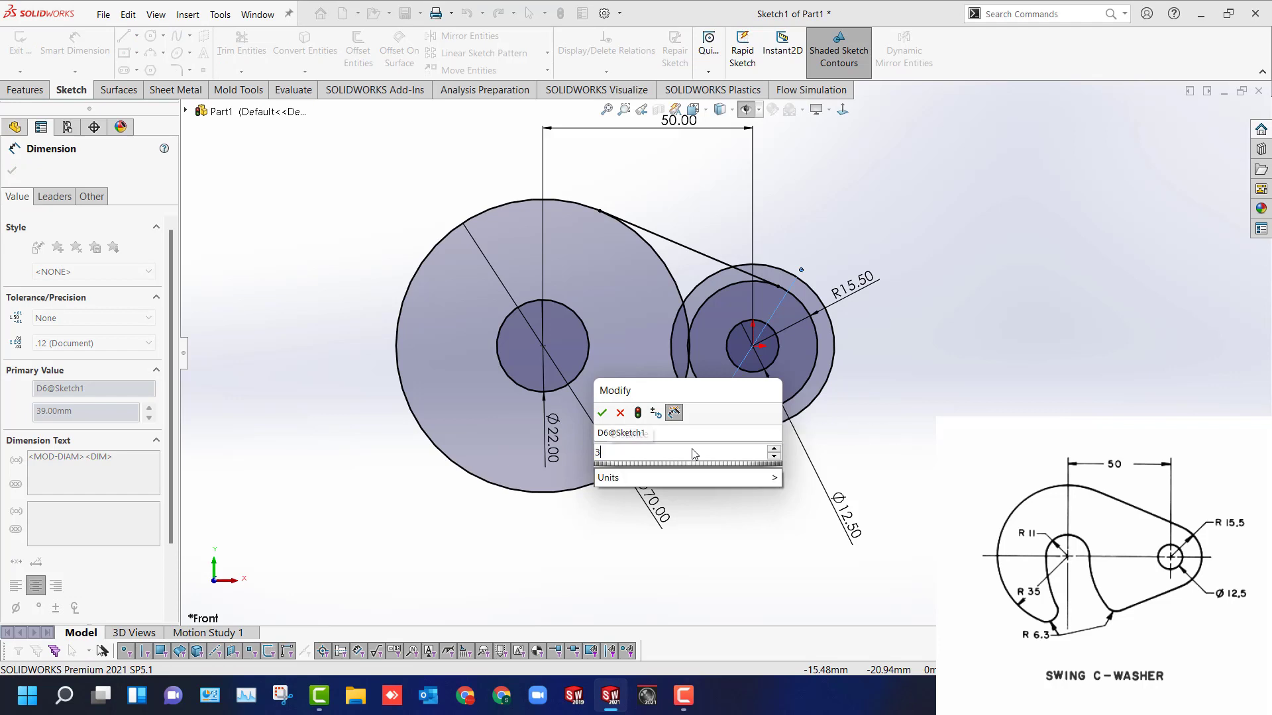
key(Return)
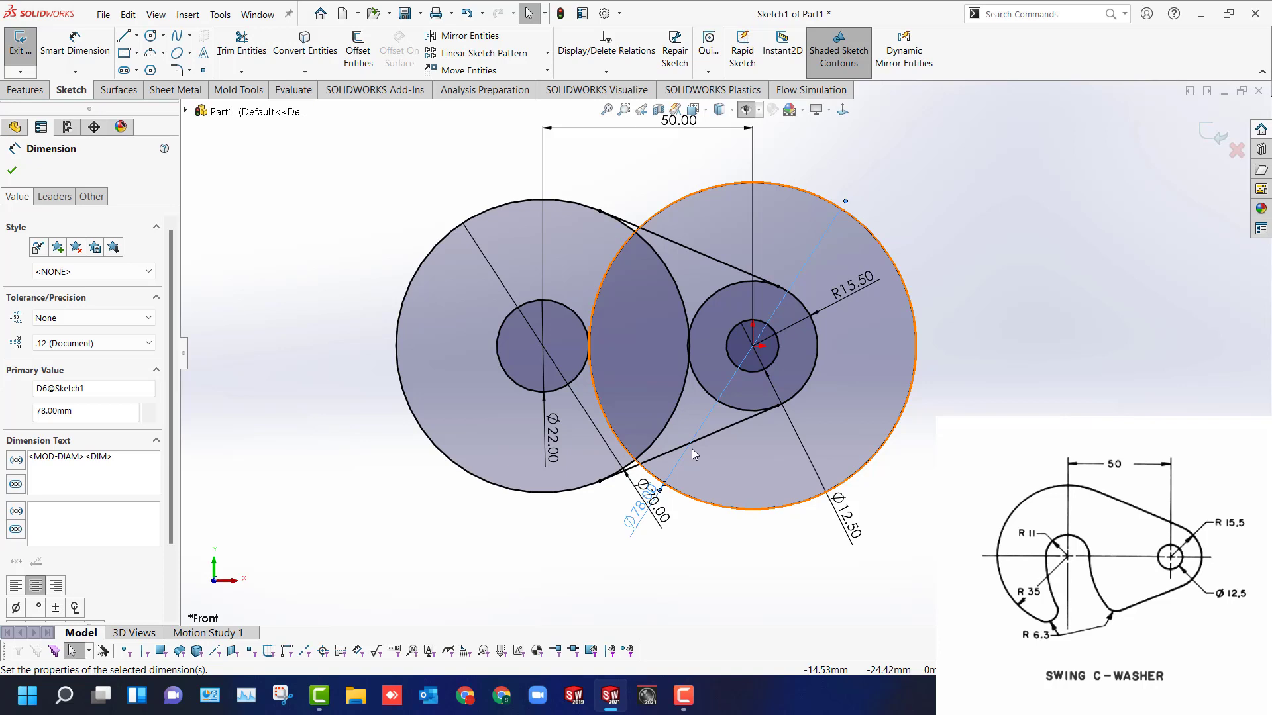
Turn on the display of sketch relations and sketch a 61 mm diameter circle centred on the origin.
click(759, 110)
click(747, 260)
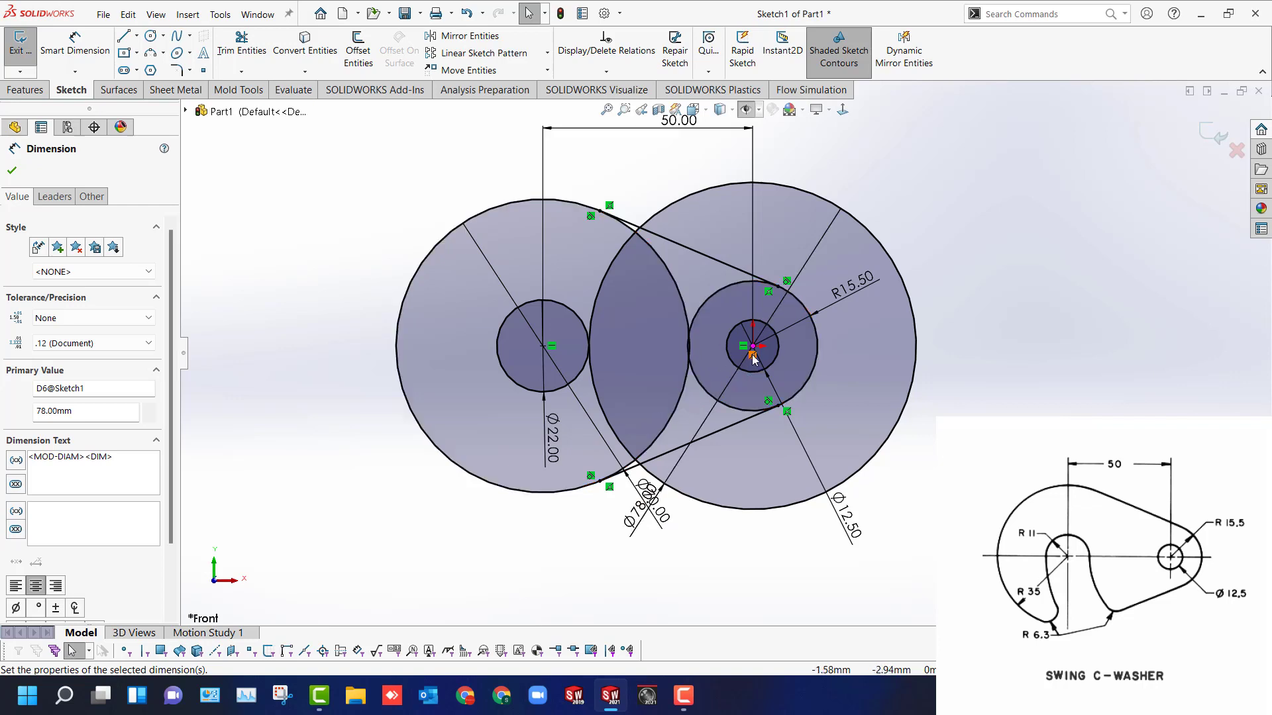
key(c)
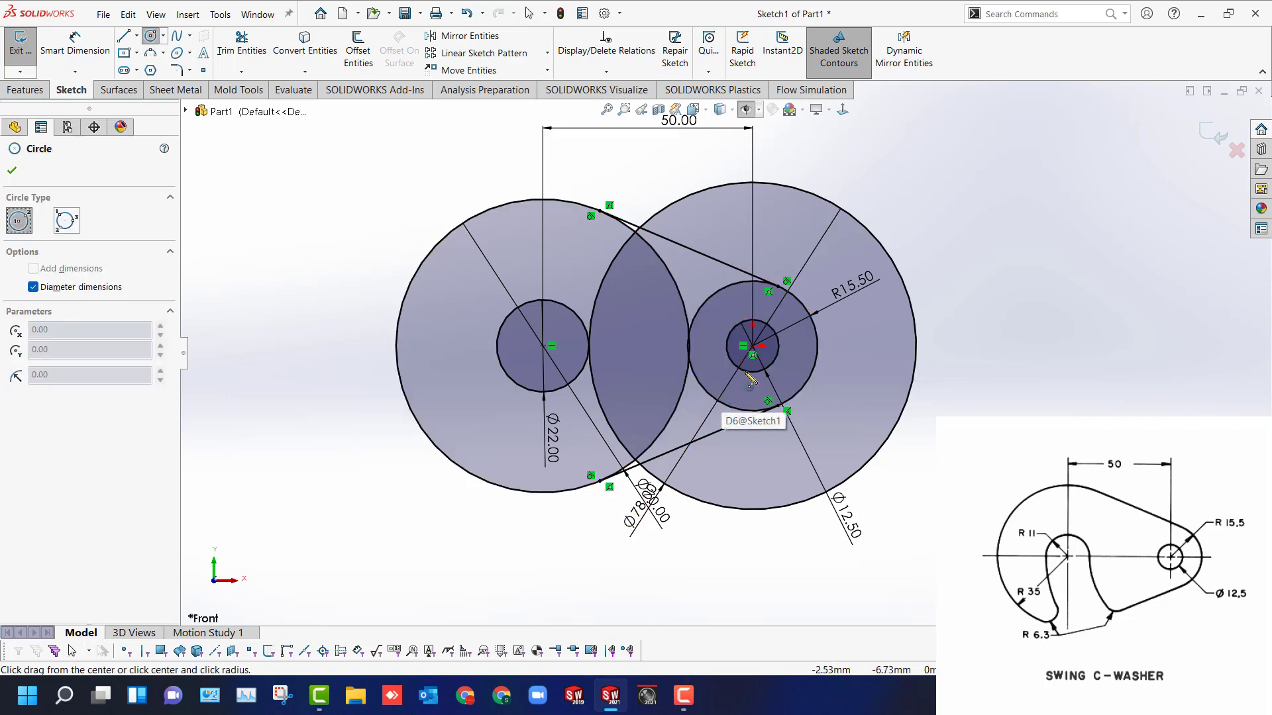
click(754, 346)
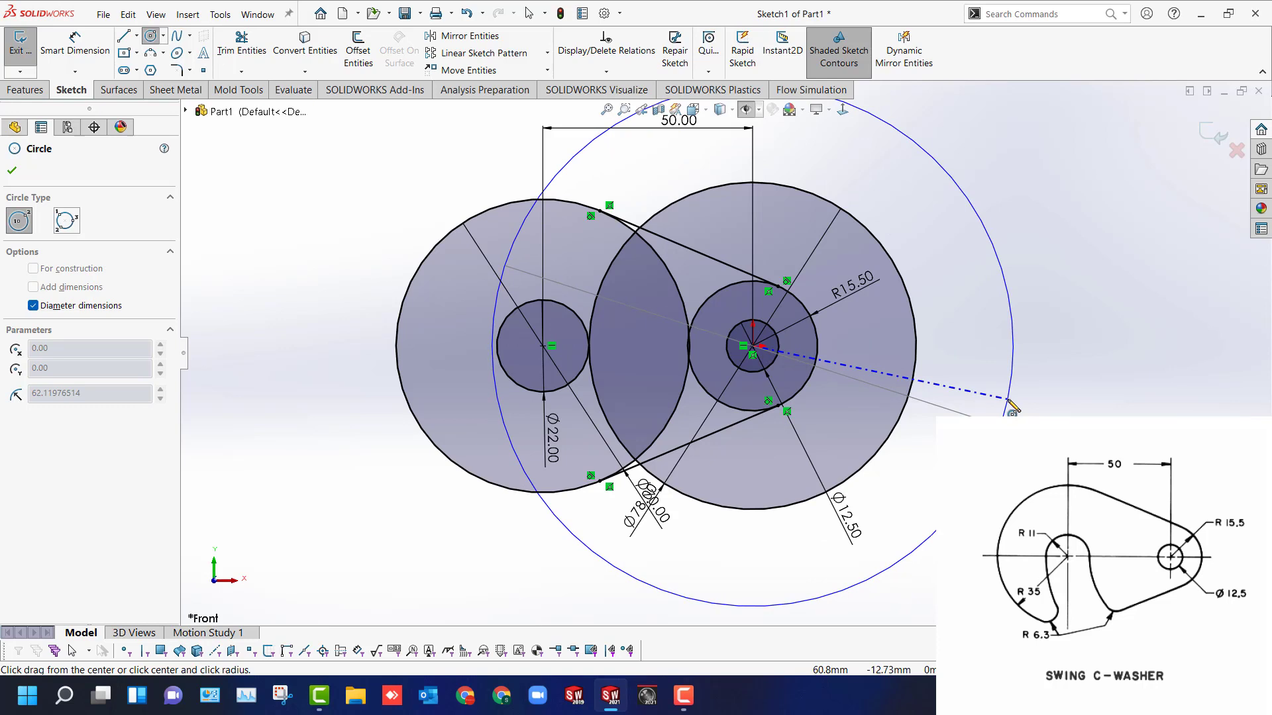
key(Return)
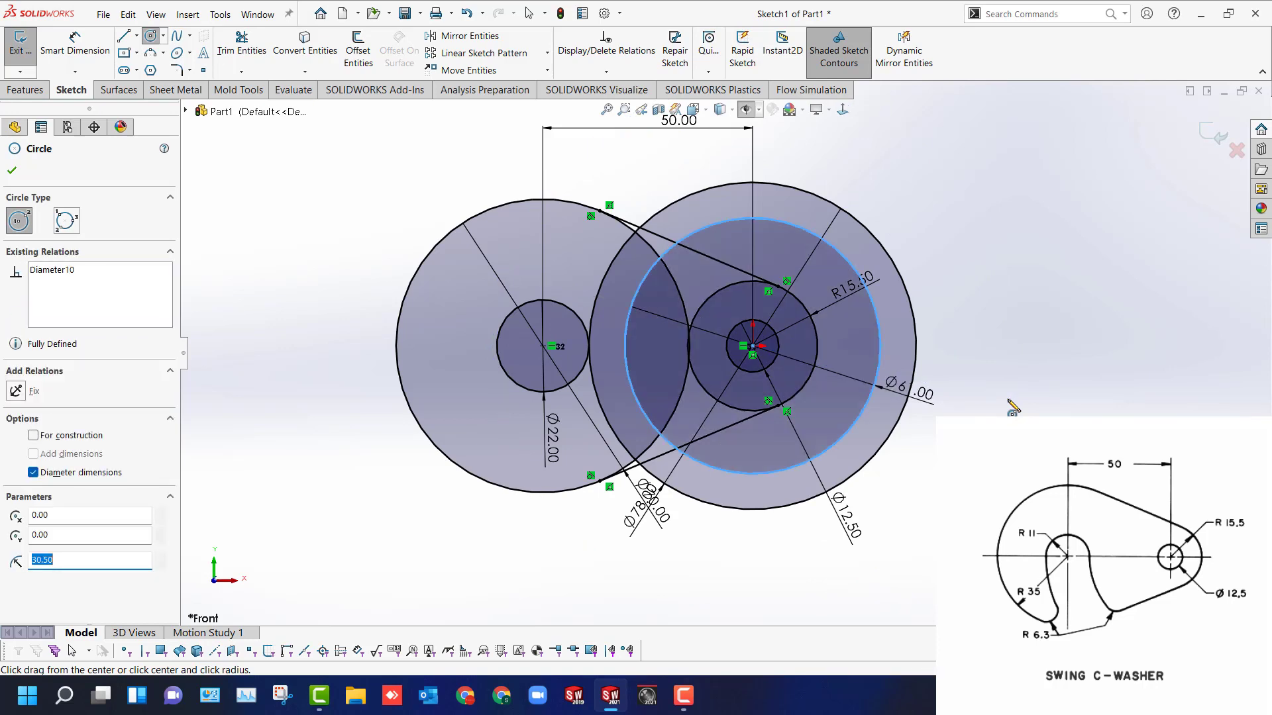
key(Escape)
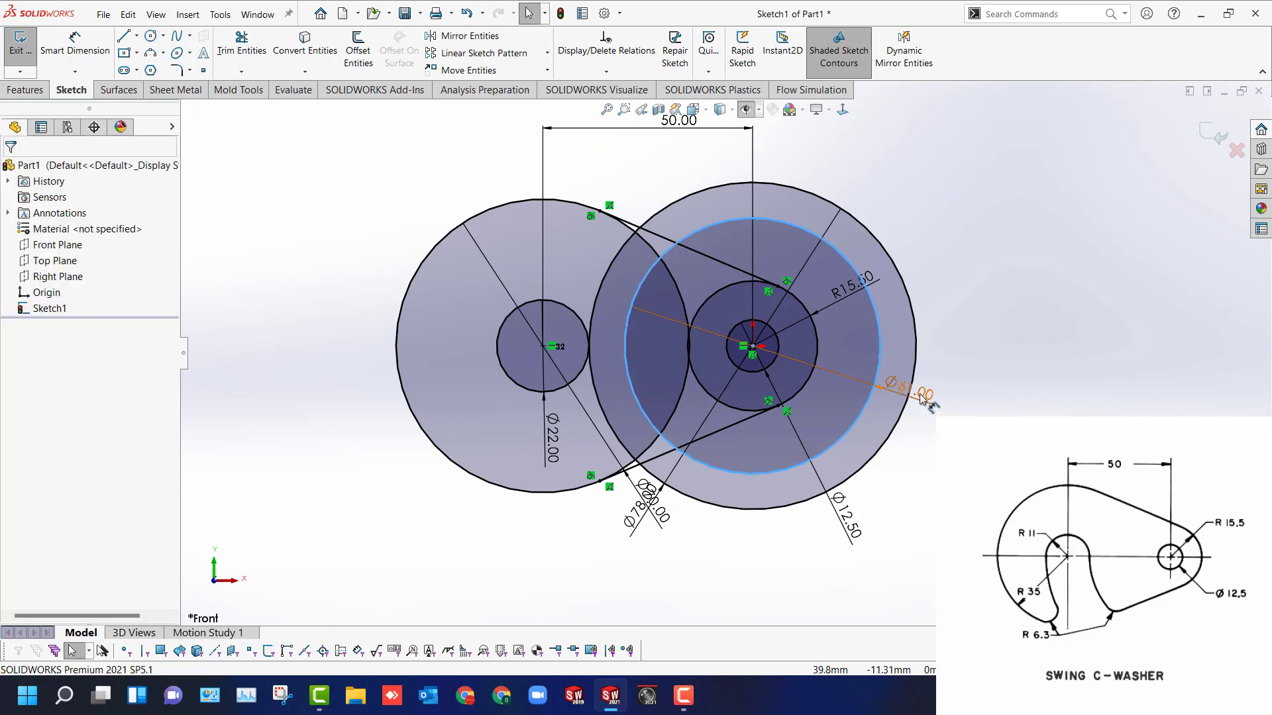
Set the diameter of the newest origin-centred circle to 122 mm.
double_click(921, 397)
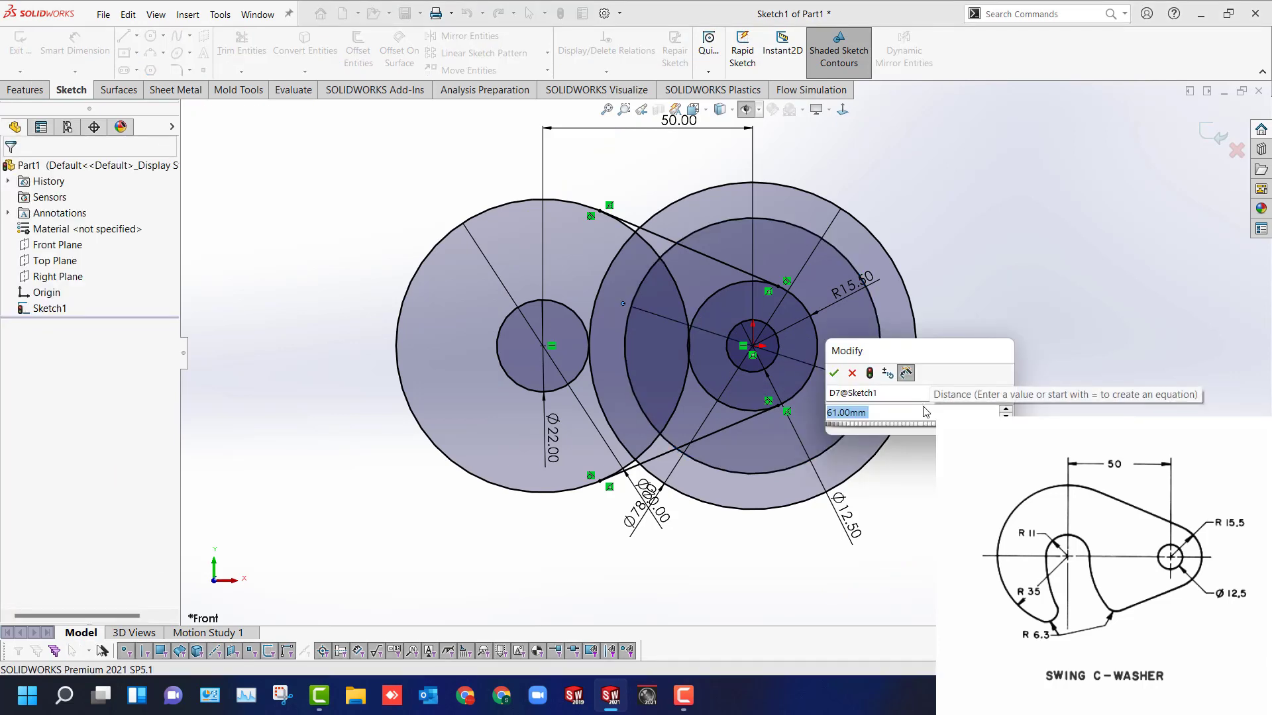
text(122)
key(Return)
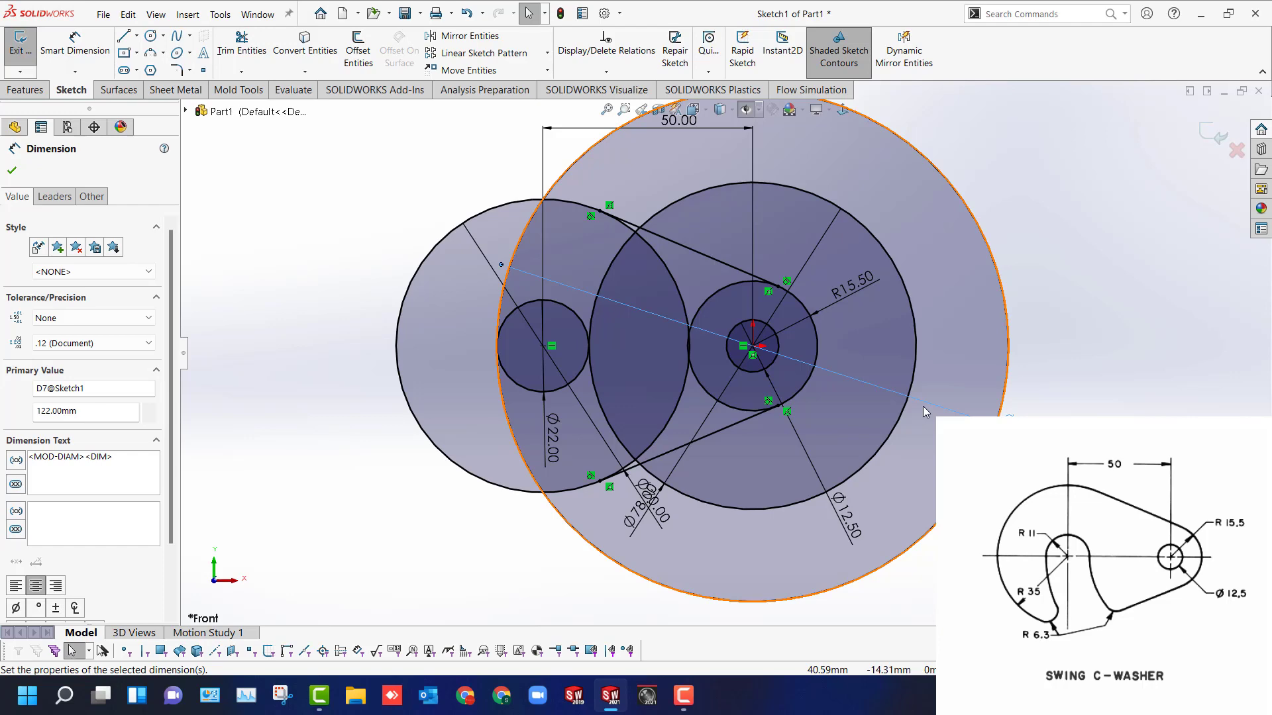
key(Escape)
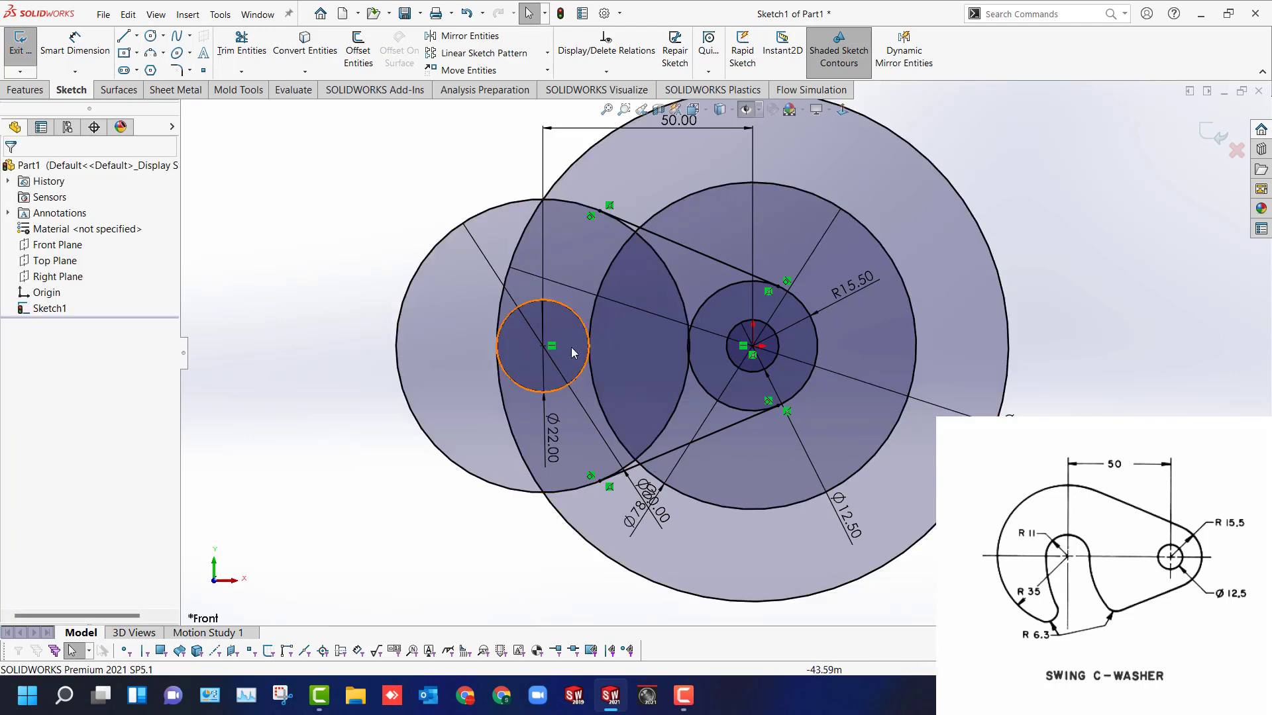
Trim away the far sides of the 78 mm and 122 mm circles, outside the washer's slot area.
scroll(649, 375, down, 6)
scroll(737, 316, down, 3)
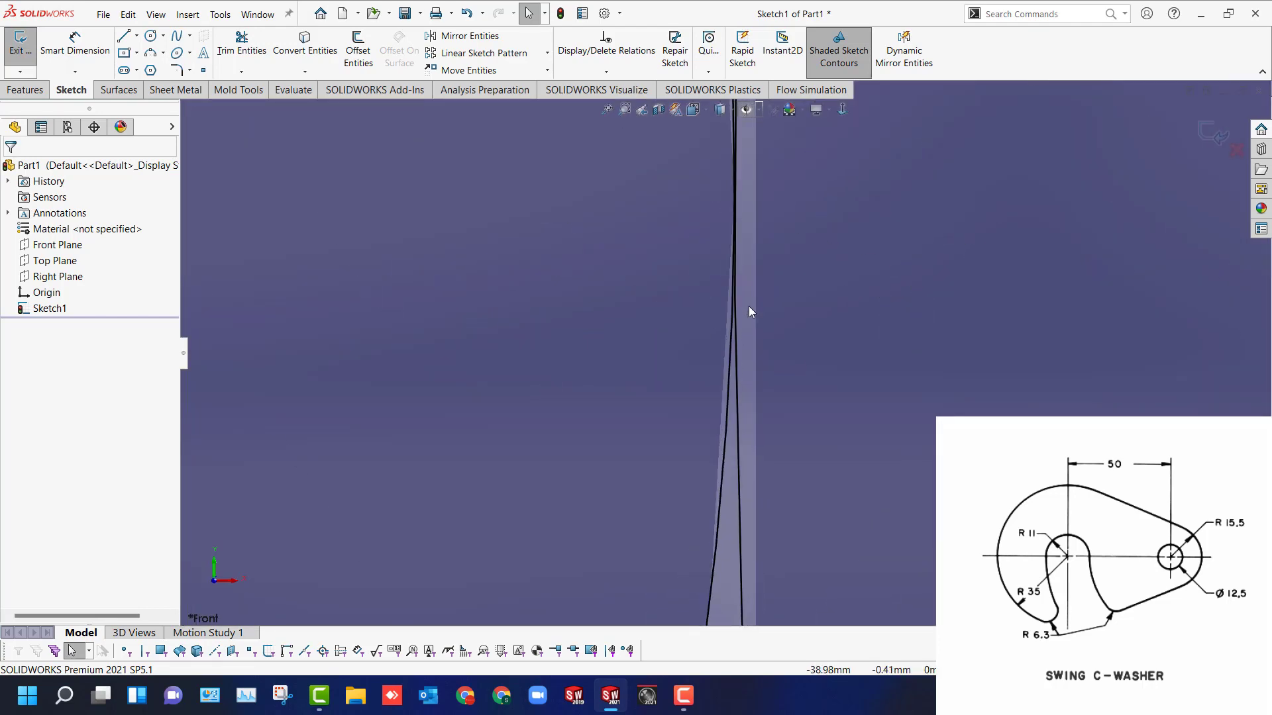
scroll(728, 376, up, 3)
scroll(728, 376, up, 6)
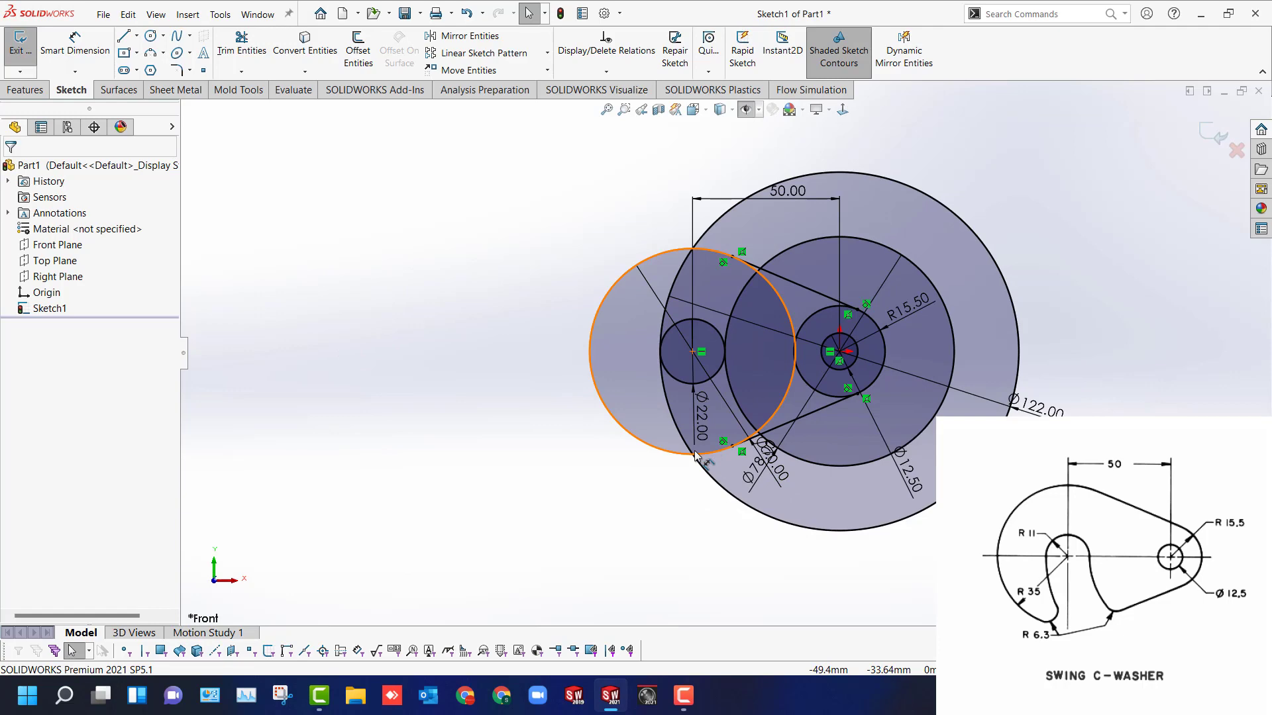
scroll(759, 436, down, 3)
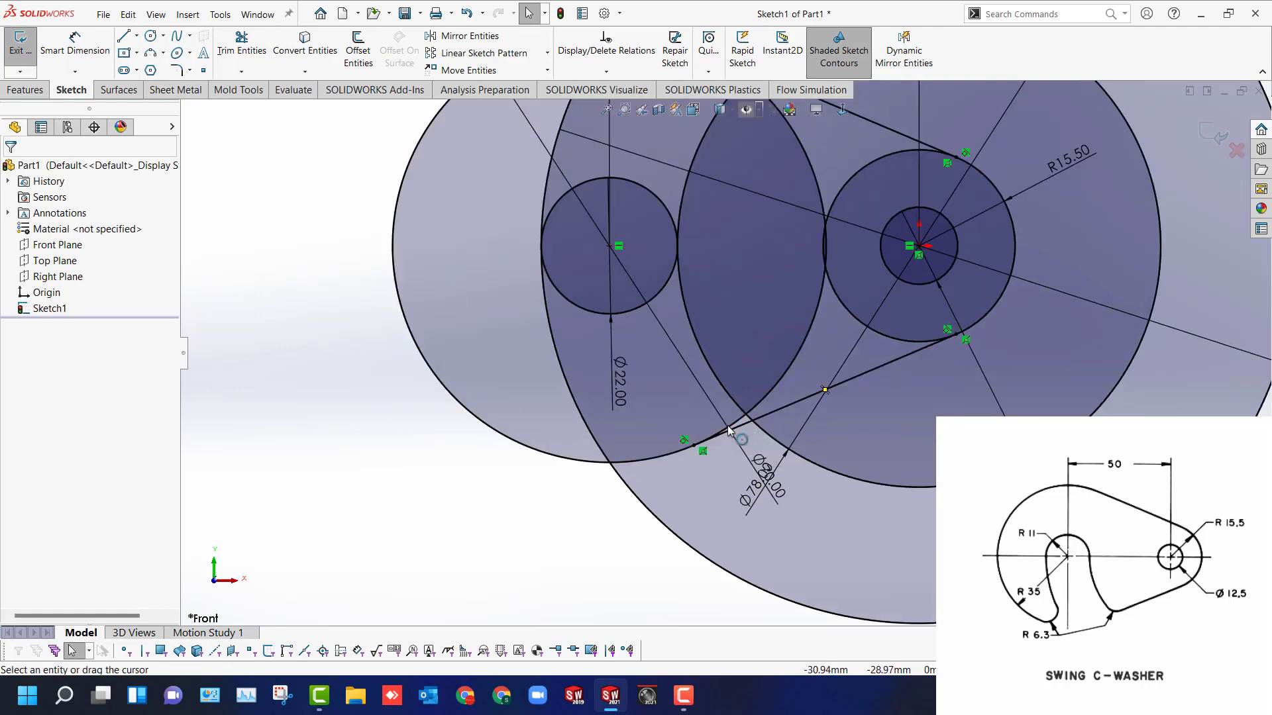
key(t)
mouse_move(918, 450)
mouse_down()
mouse_move(926, 486)
mouse_move(876, 521)
mouse_move(828, 624)
mouse_up()
scroll(729, 350, up, 5)
scroll(754, 286, down, 3)
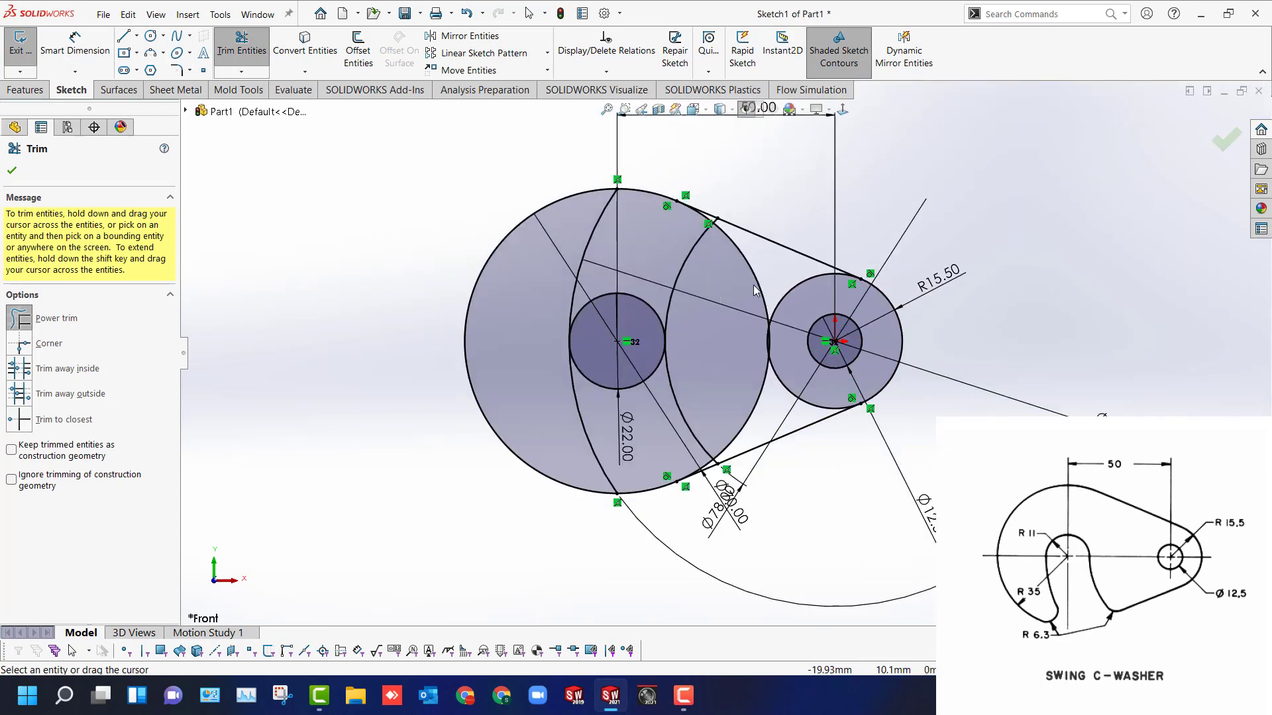
Trim the slot arcs above the 22 mm circle and the leftover arc pieces beneath the upper tangent line.
scroll(754, 290, down, 2)
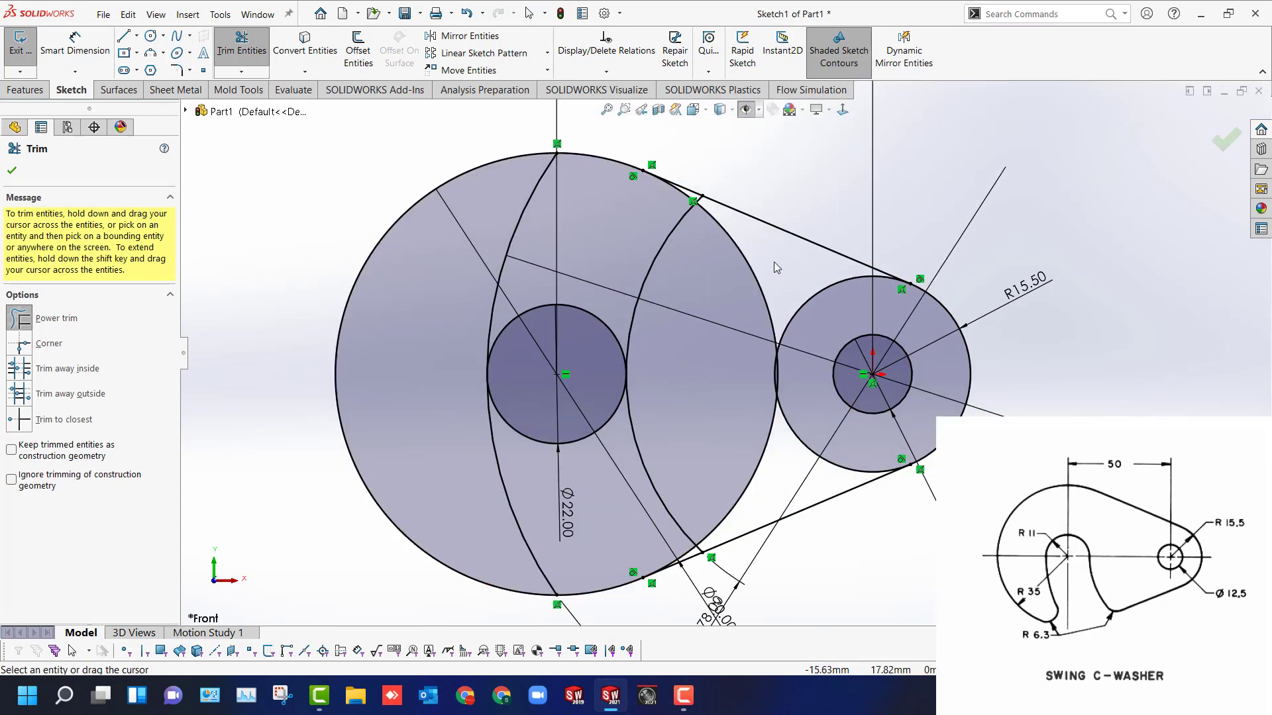
mouse_move(774, 261)
mouse_down()
mouse_move(744, 270)
mouse_move(497, 212)
mouse_move(525, 223)
mouse_up()
scroll(635, 189, down, 3)
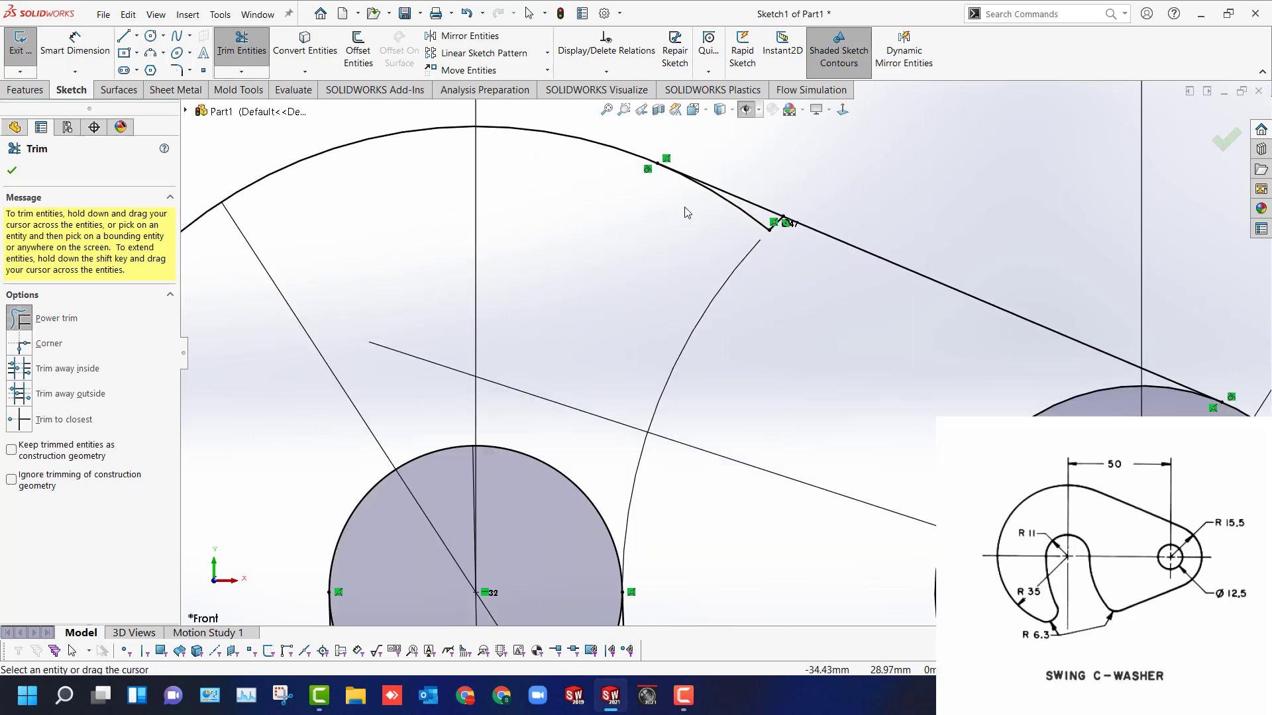
drag(695, 230, 748, 215)
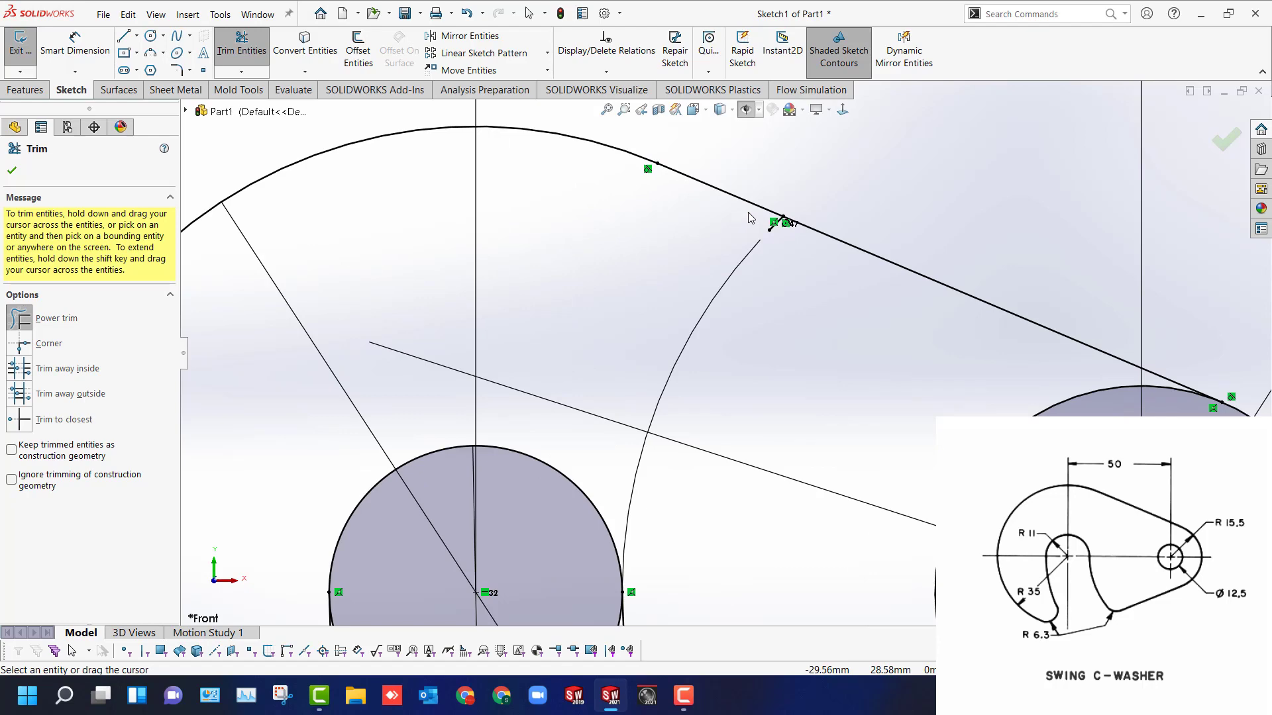
scroll(748, 213, down, 4)
drag(786, 300, 830, 328)
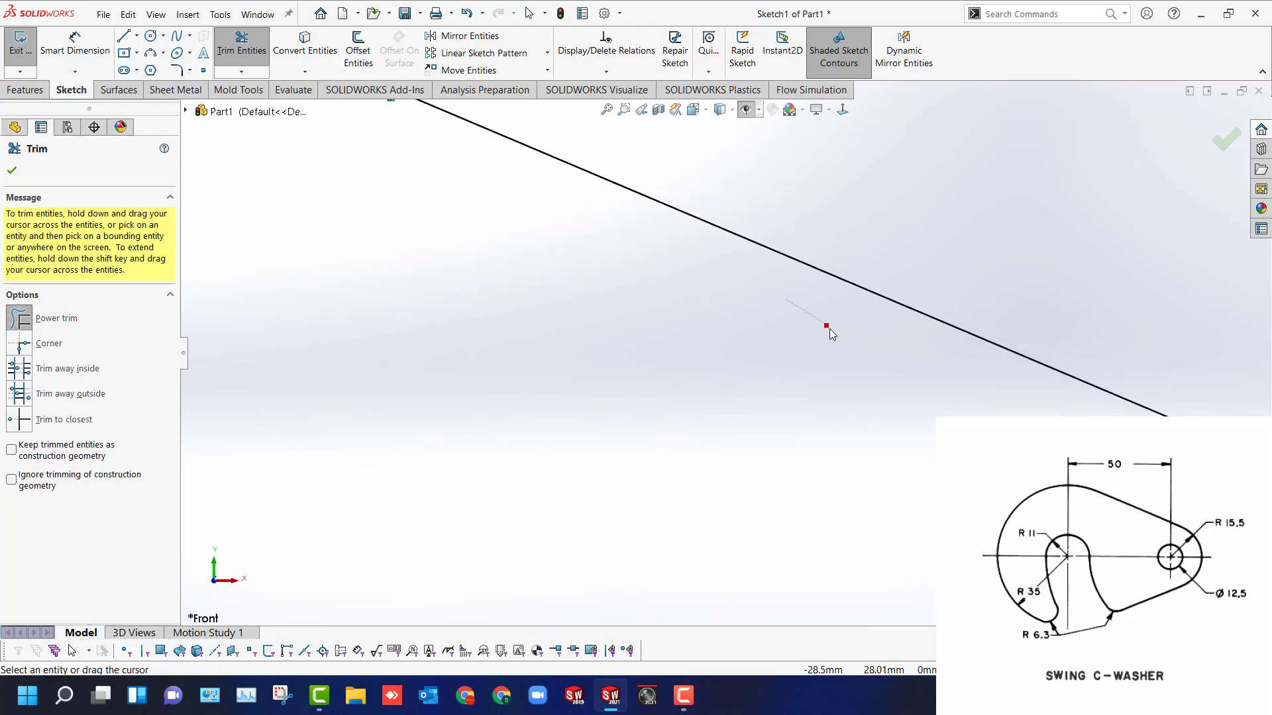
scroll(775, 382, up, 5)
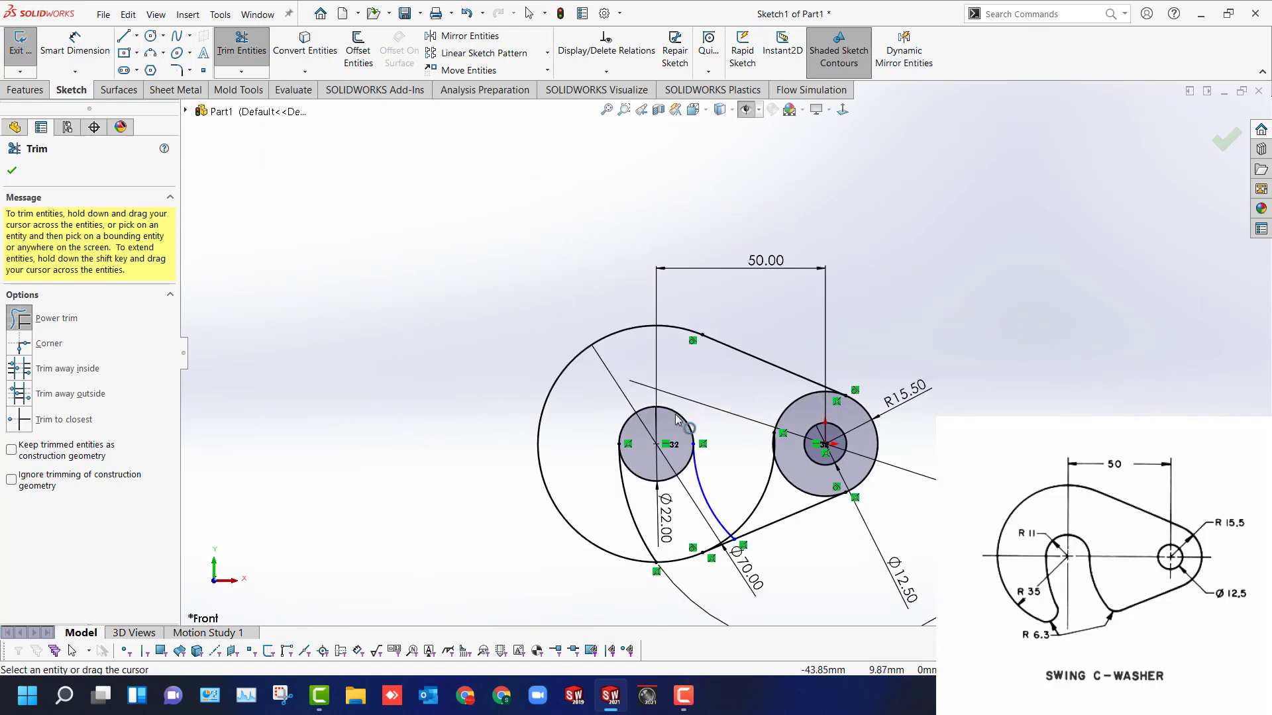
Trim the 70 mm circle and lower tangent line across the slot opening, and reposition the 70 mm diameter dimension beside the remaining arc.
scroll(669, 423, down, 3)
scroll(616, 436, up, 3)
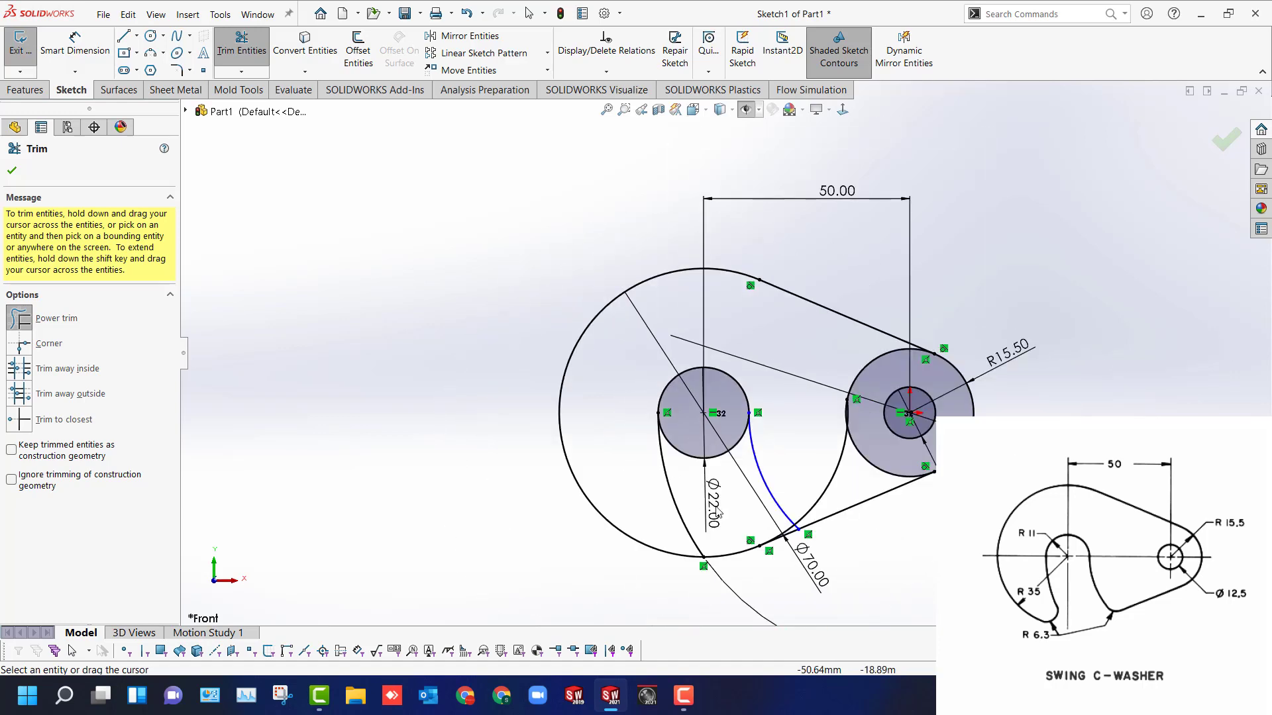
scroll(751, 563, down, 4)
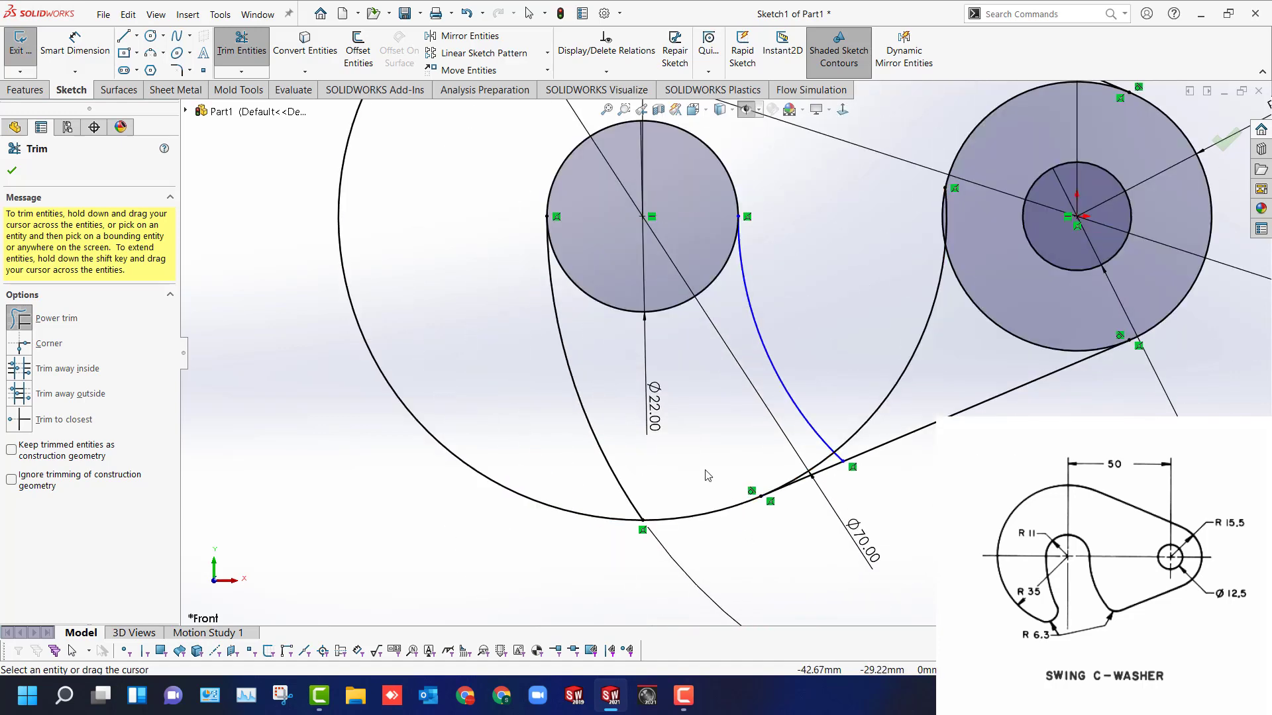
scroll(760, 391, down, 3)
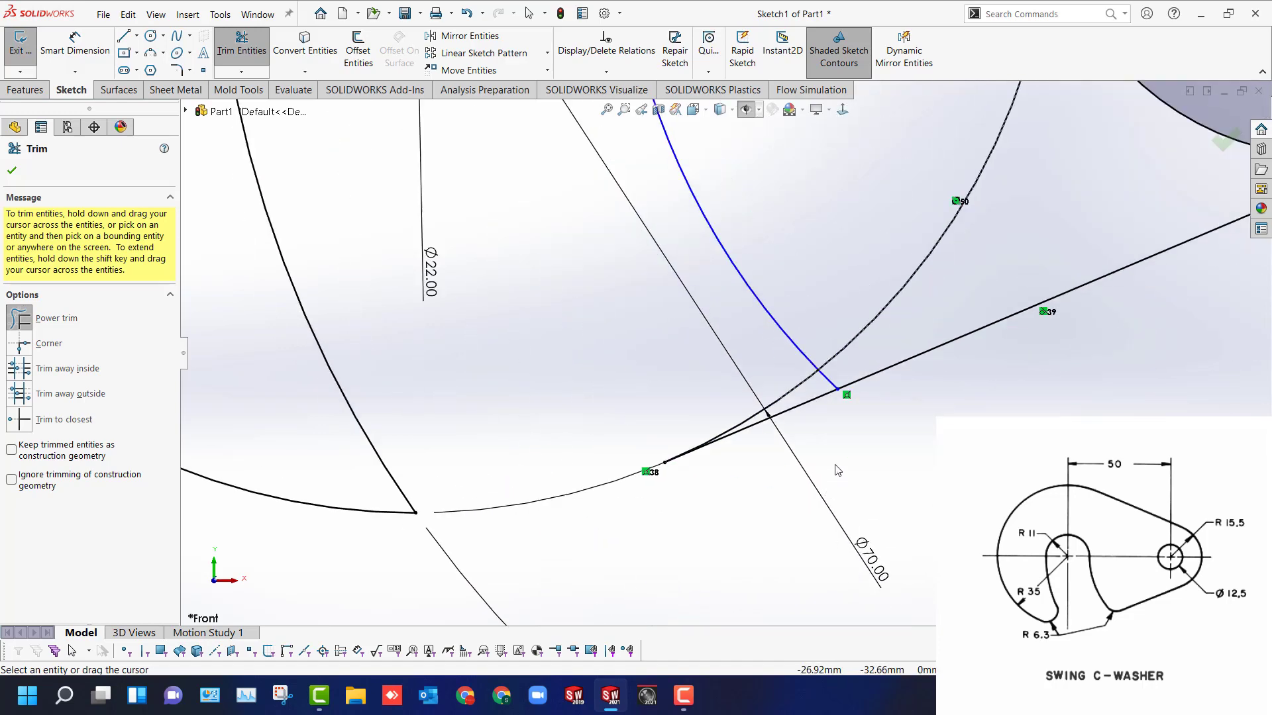
drag(761, 391, 802, 418)
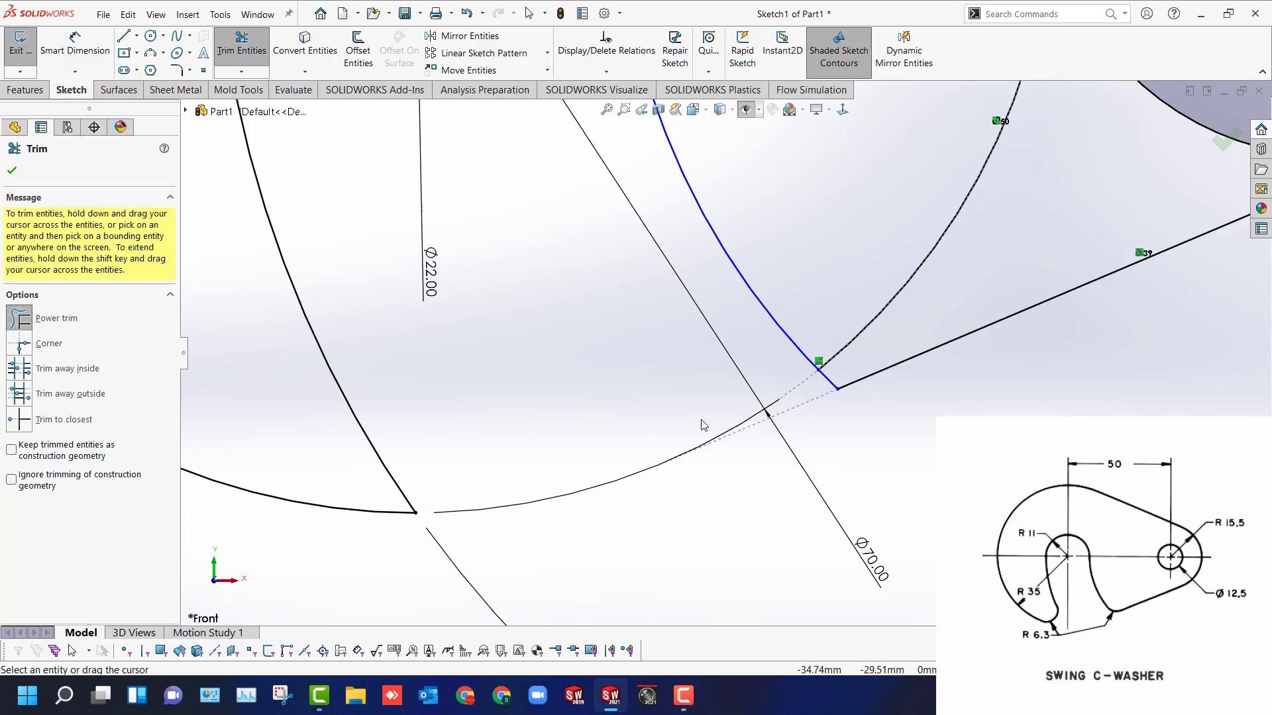
scroll(735, 485, up, 2)
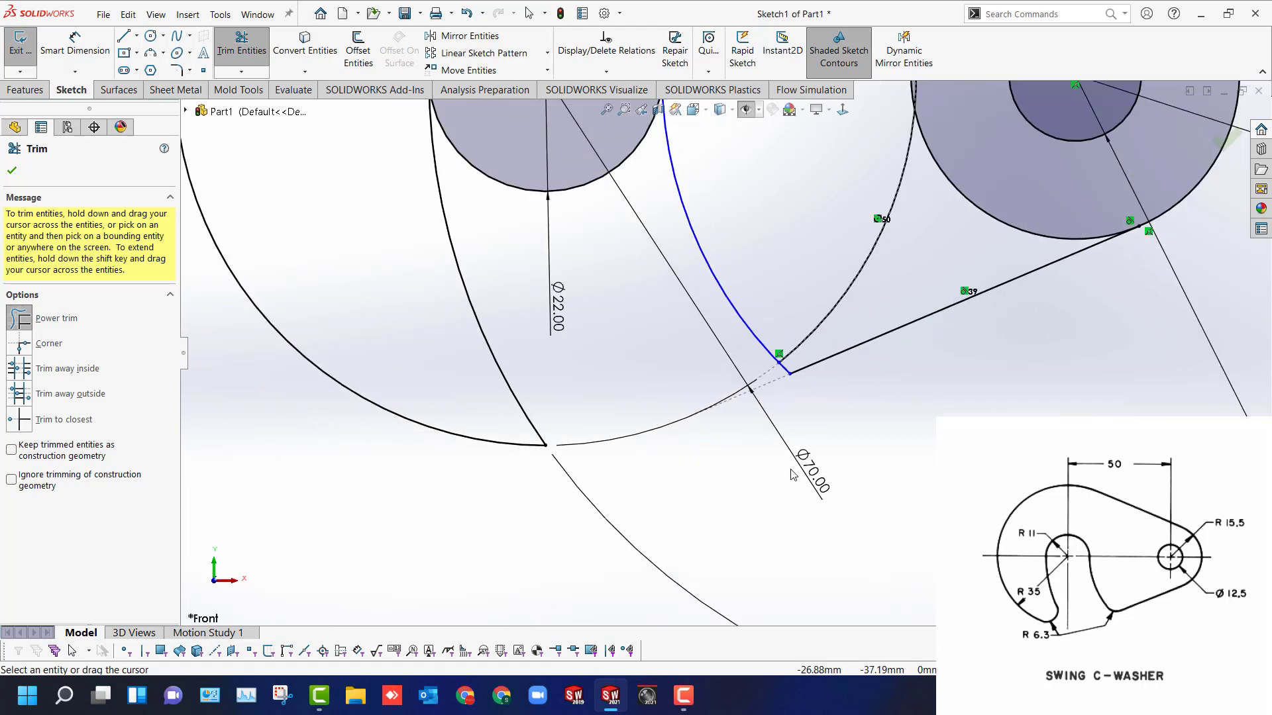
key(Escape)
drag(793, 474, 427, 538)
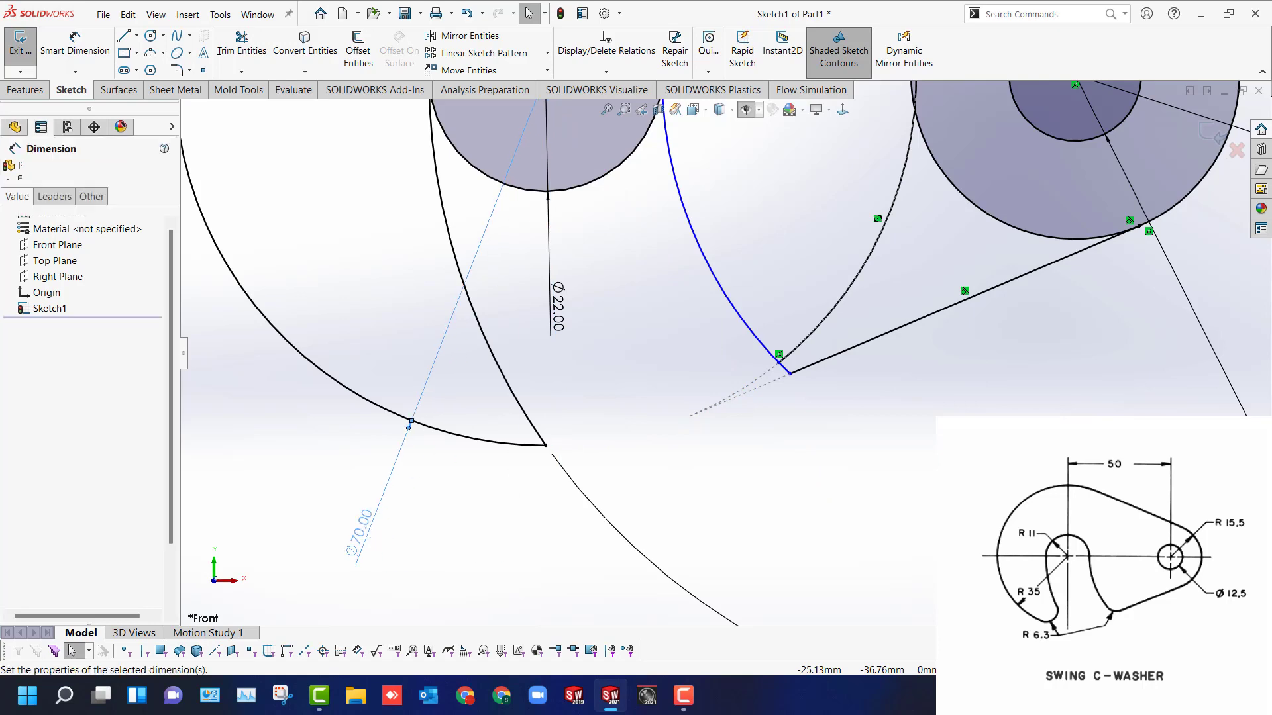
Add a tangent relation between the slot's inner arc nearest the origin and the 22 mm circle.
scroll(724, 353, up, 2)
scroll(696, 269, down, 5)
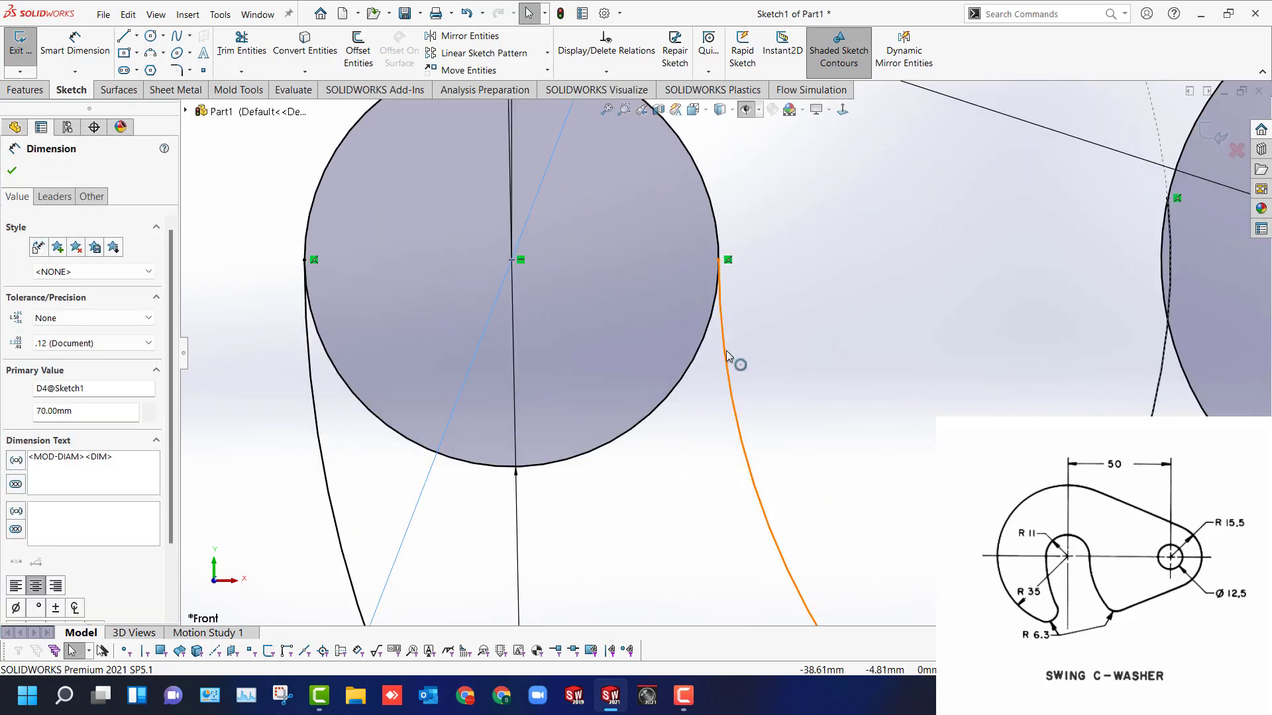
click(724, 353)
ctrl+click(701, 340)
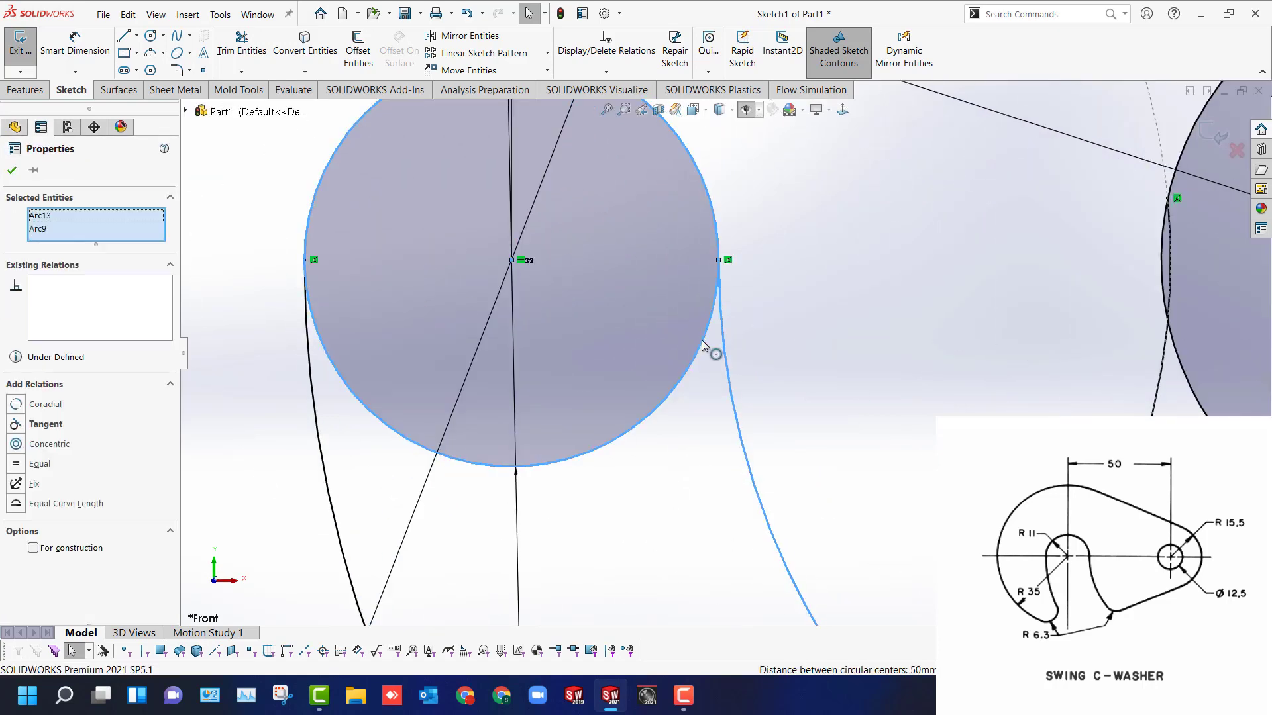
click(760, 280)
click(265, 406)
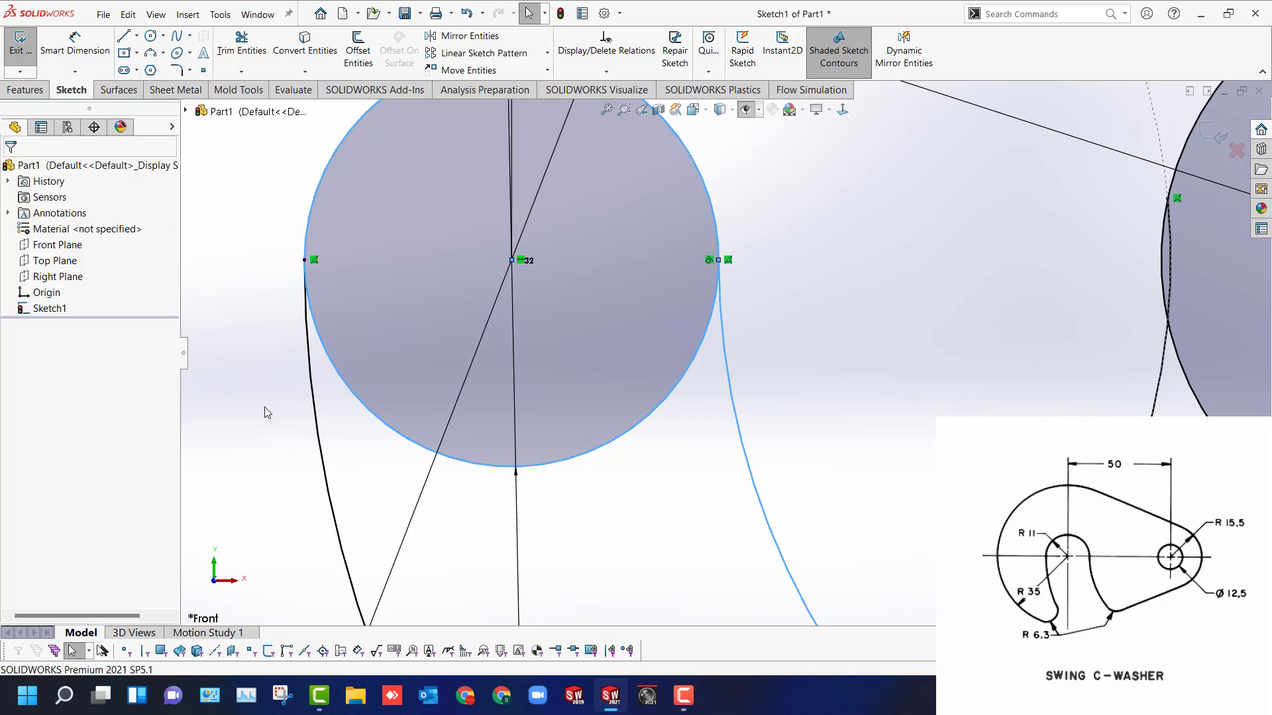
Trim the leftover 70 mm circle arc between the slot and the R15.5 circle.
scroll(383, 474, up, 4)
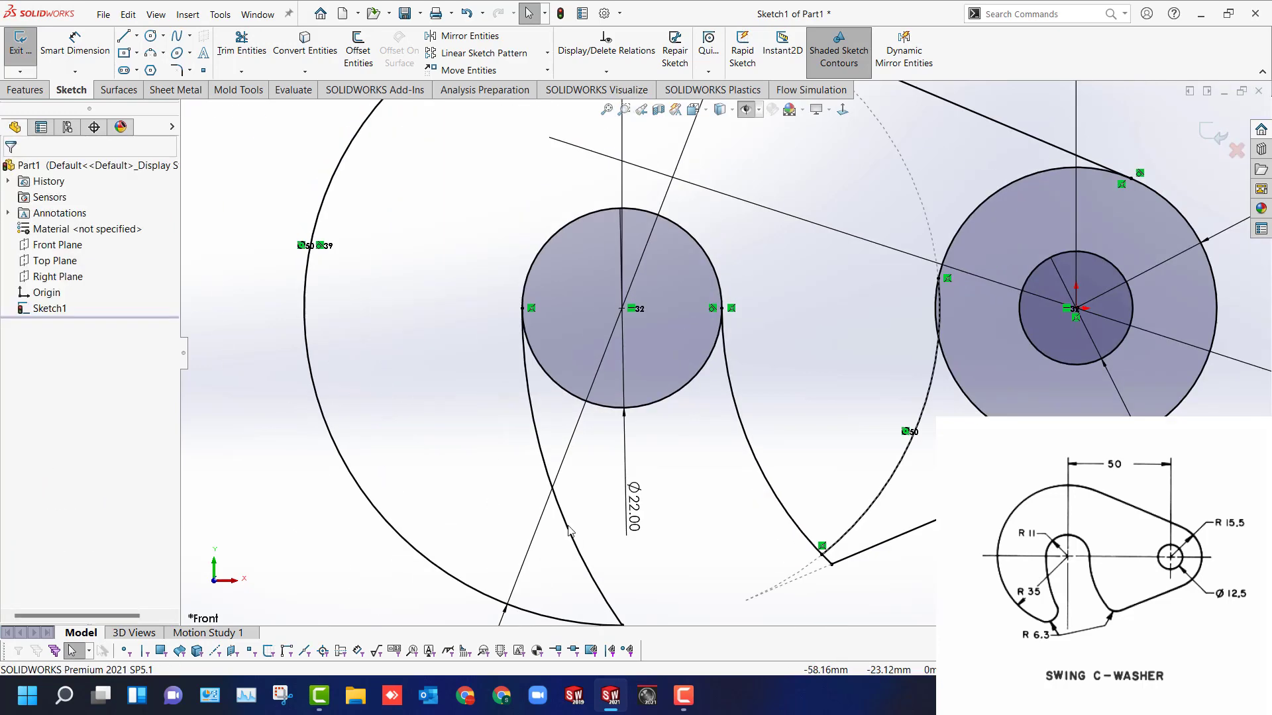
scroll(662, 550, up, 3)
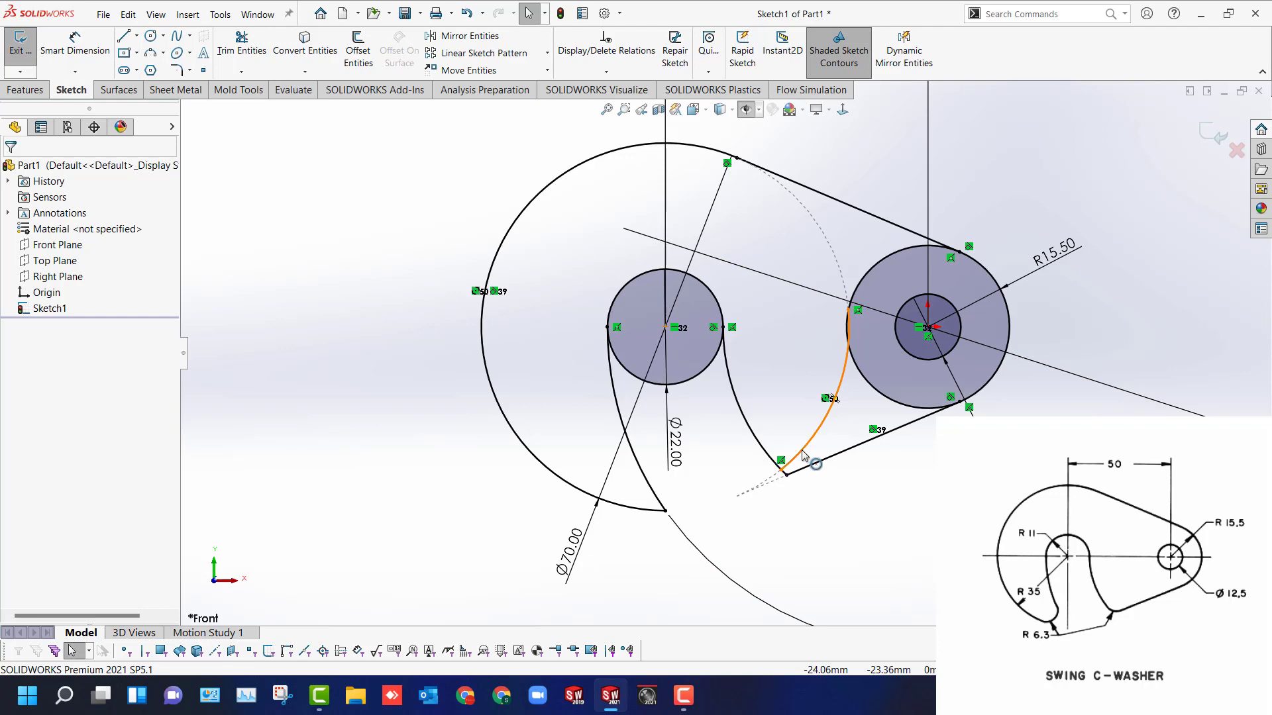
scroll(801, 450, down, 1)
key(t)
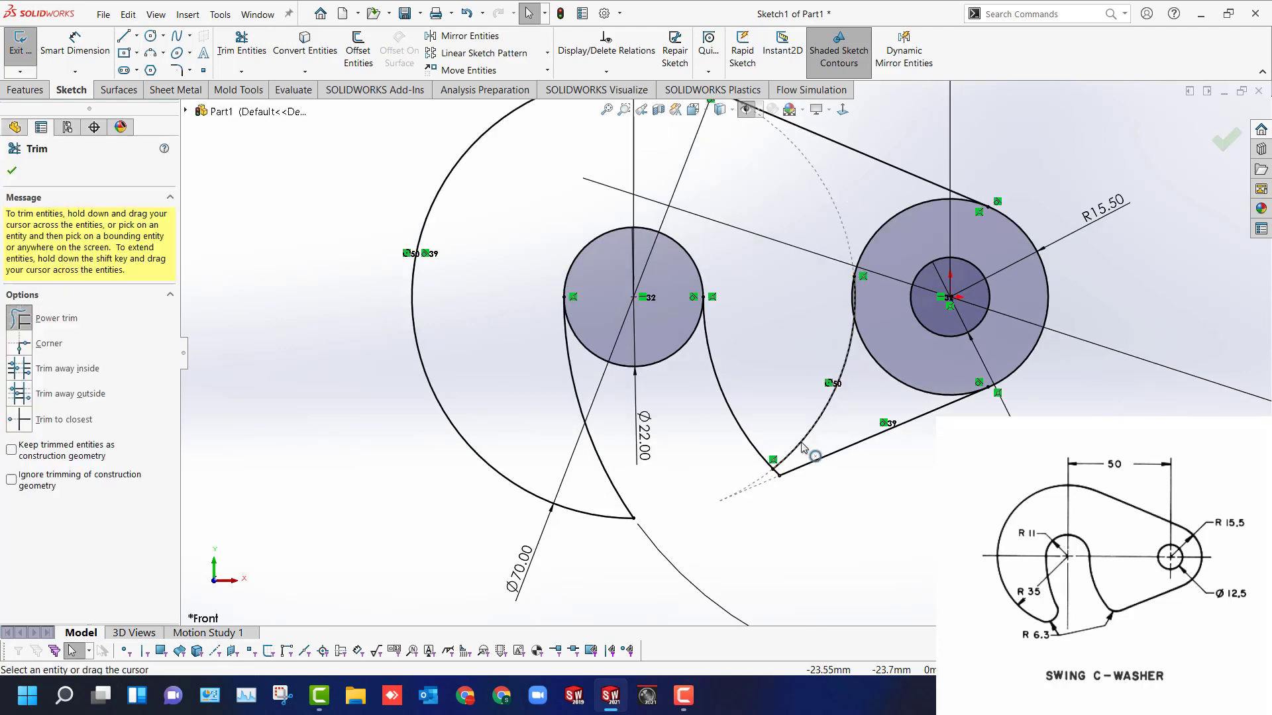
scroll(847, 318, down, 5)
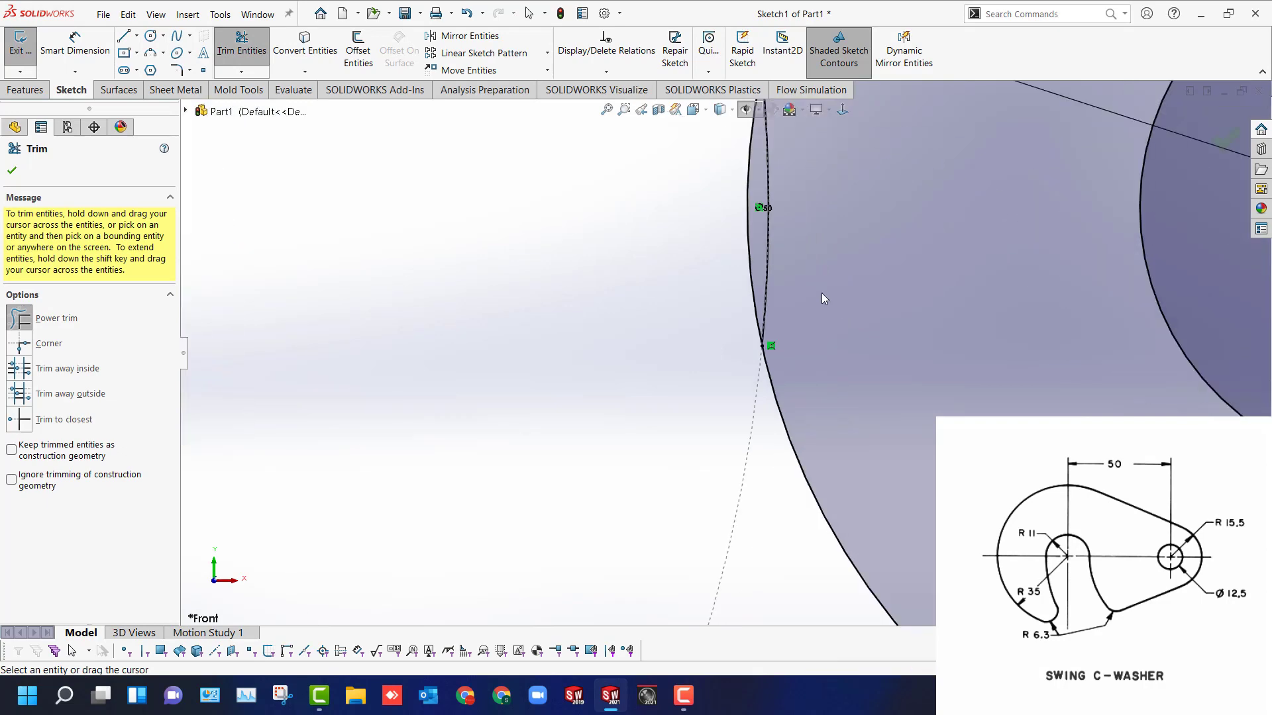
click(769, 261)
scroll(663, 437, up, 5)
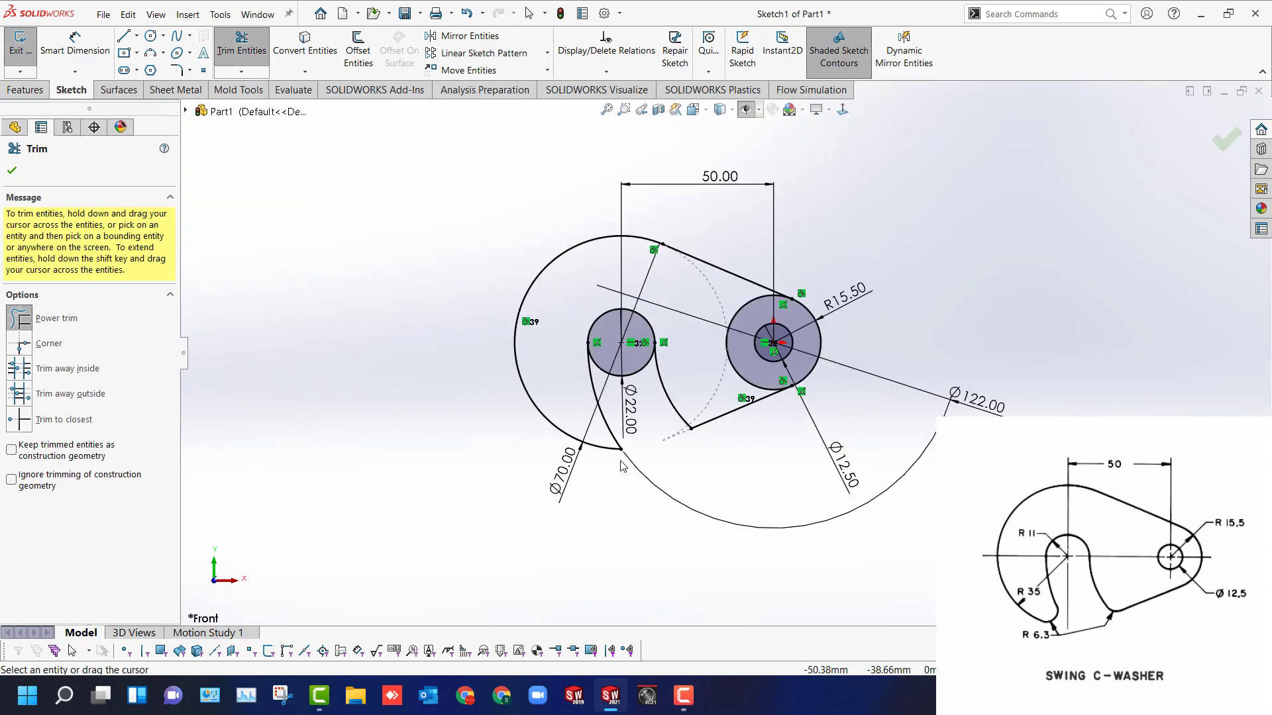
key(Escape)
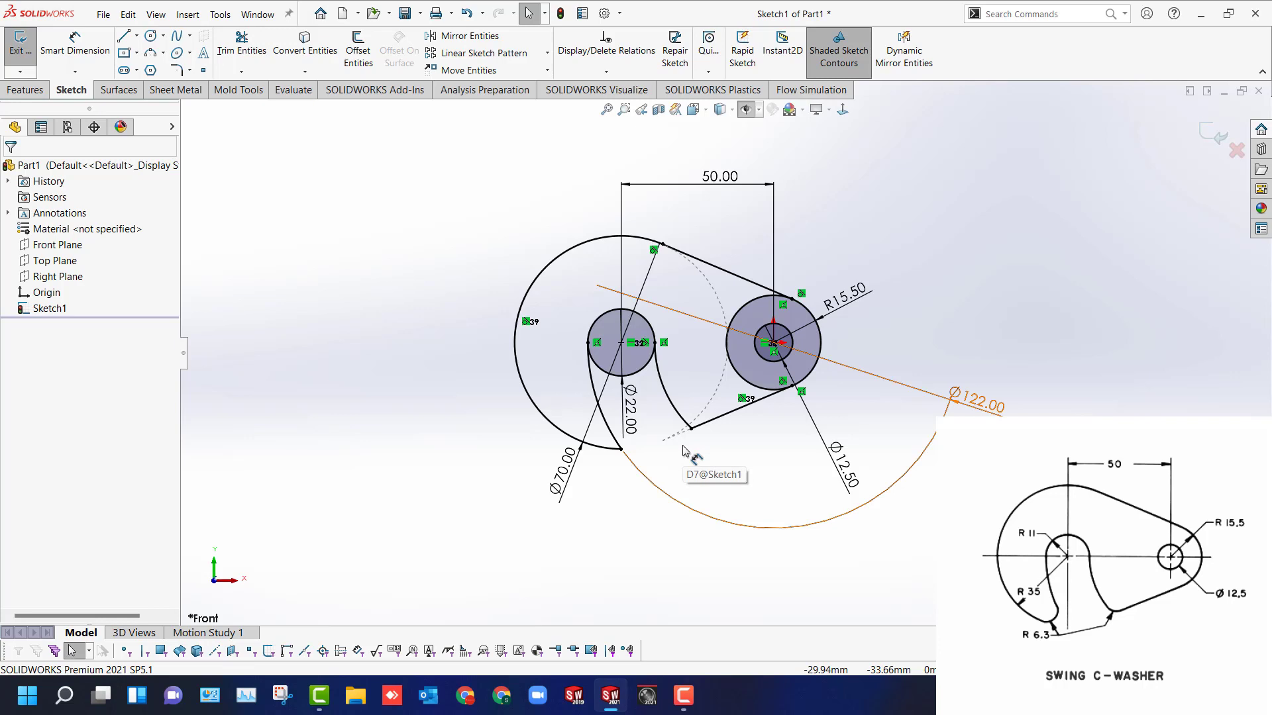
Fillet both corners at the slot opening of the washer outline with a 6.3 mm radius.
click(176, 70)
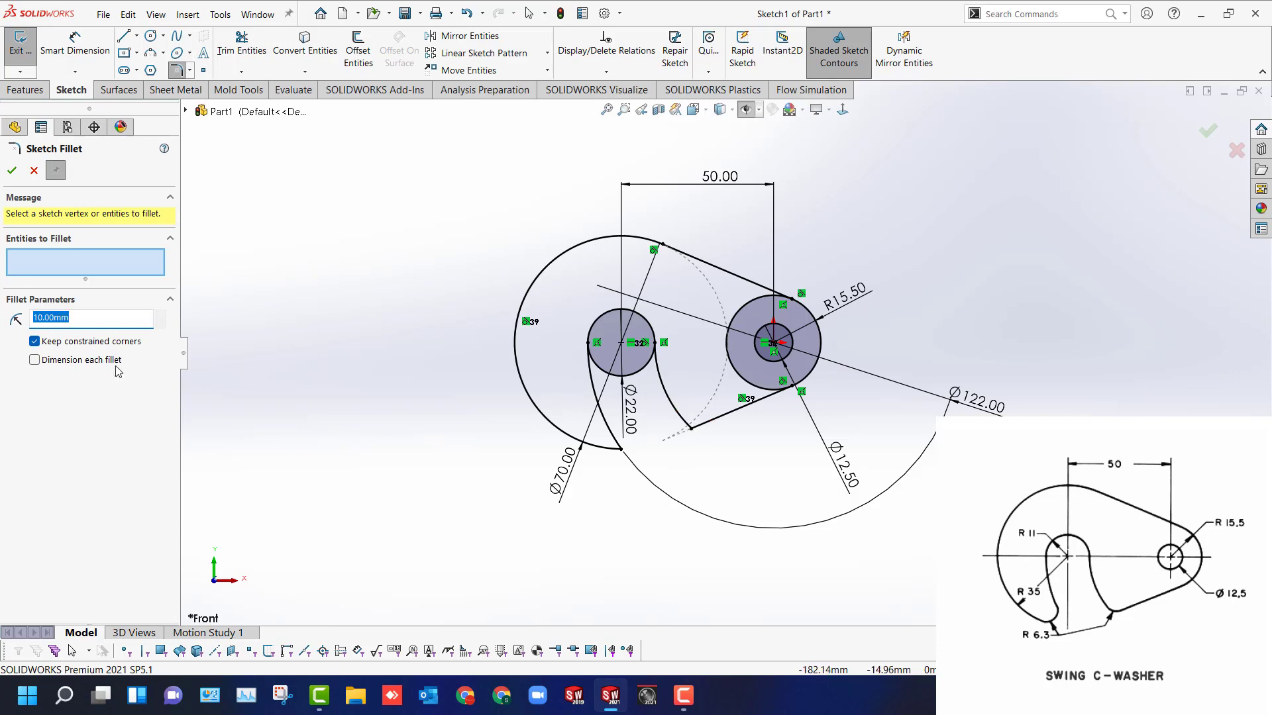
text(6.3)
click(691, 427)
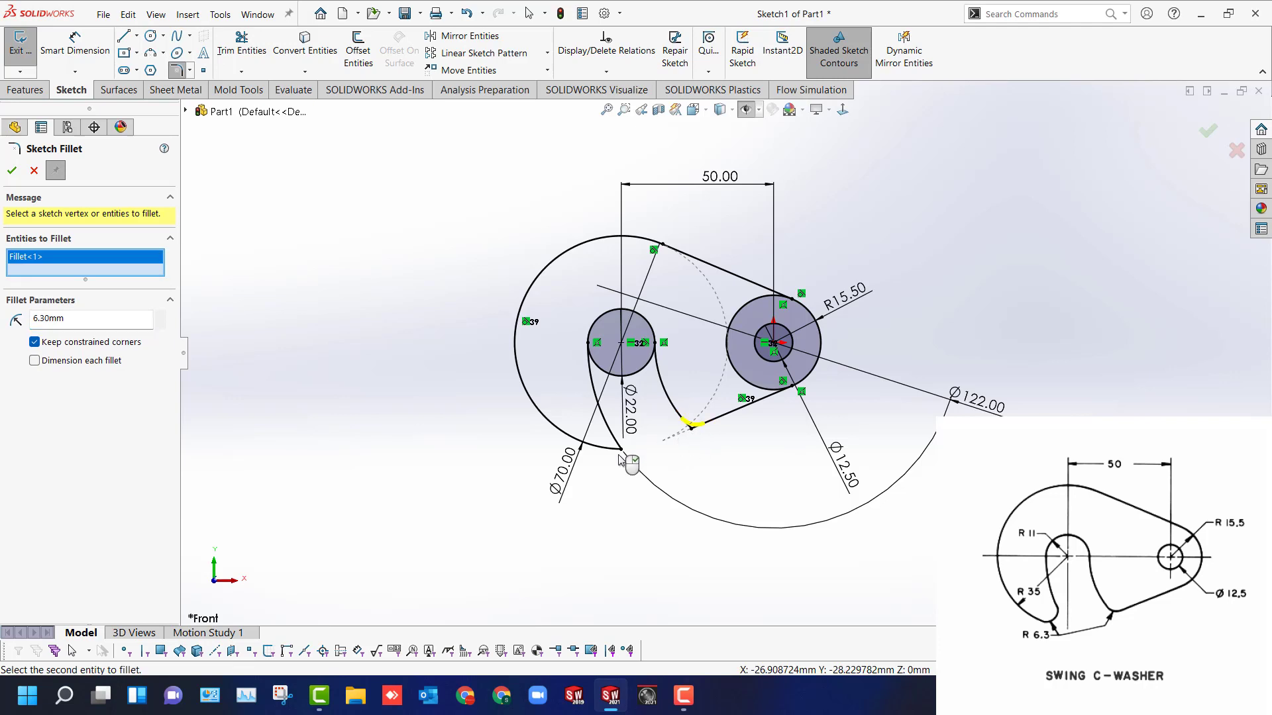
click(620, 452)
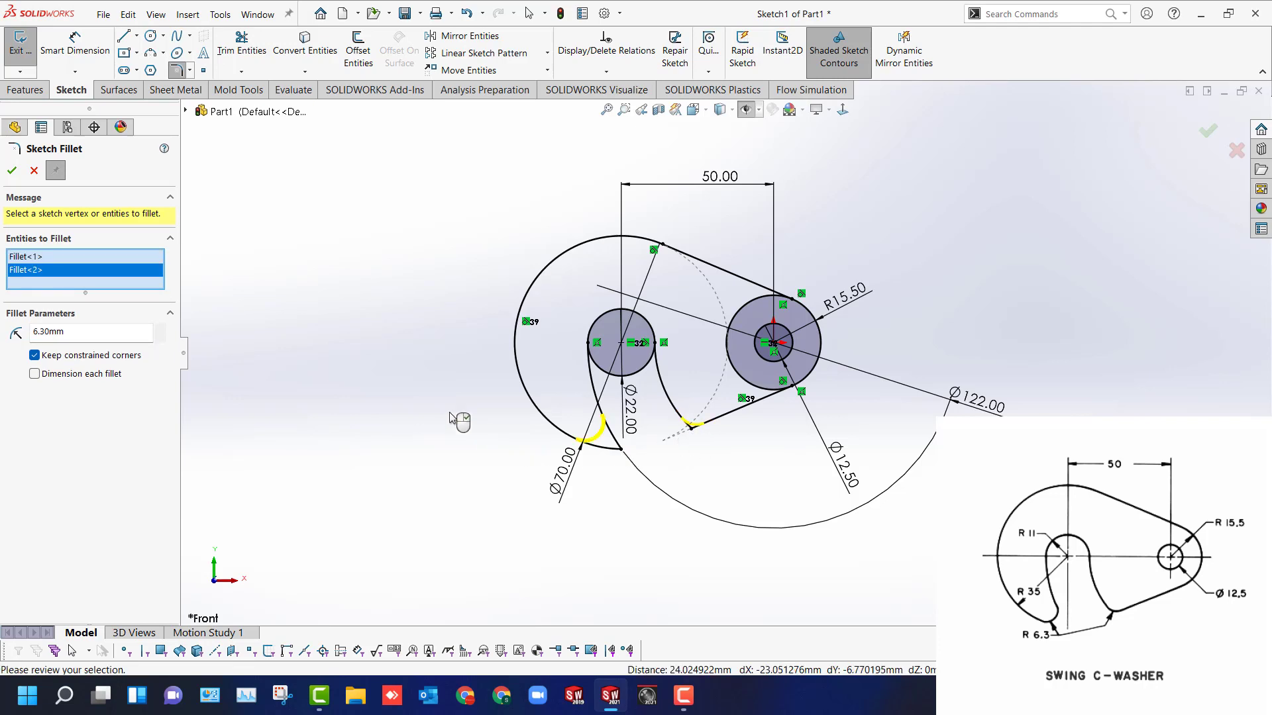
click(11, 172)
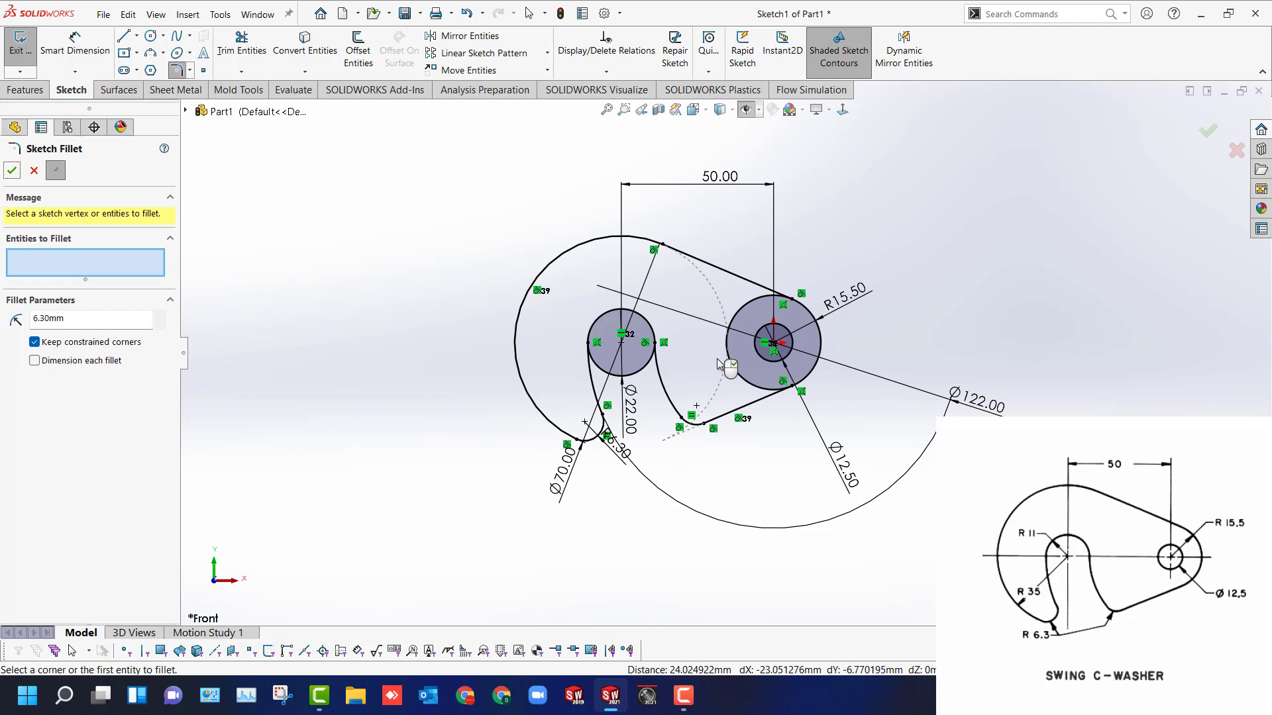
Trim the R15.5 circle's inner arc between the tangent lines and the lower half of the 22 mm circle inside the slot.
key(t)
drag(725, 302, 744, 312)
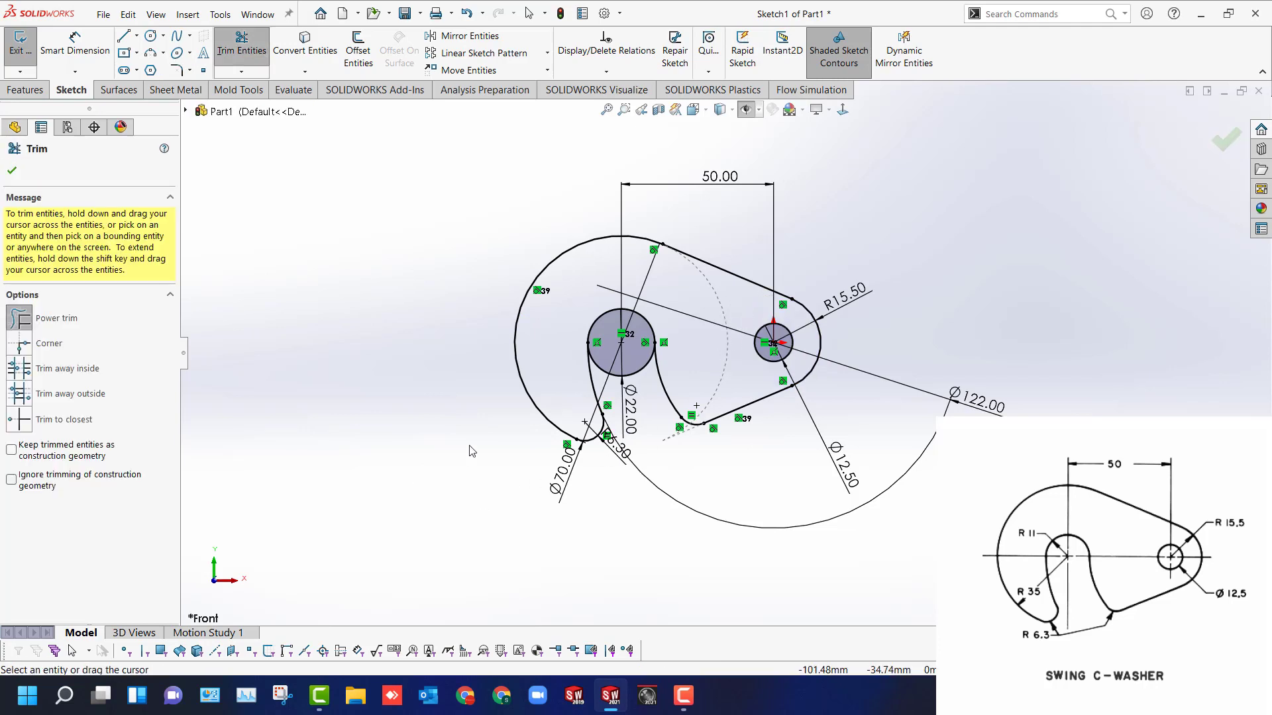
mouse_move(653, 390)
mouse_down()
mouse_move(646, 368)
mouse_move(651, 449)
mouse_up()
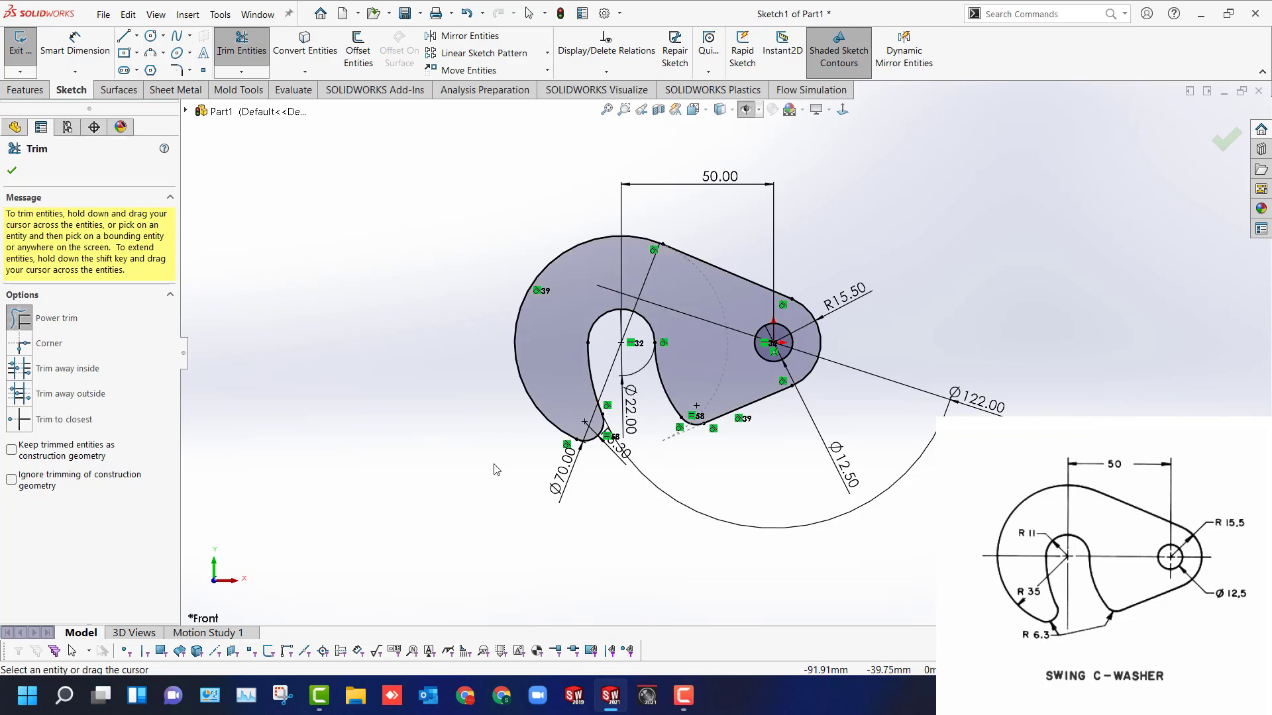
key(Escape)
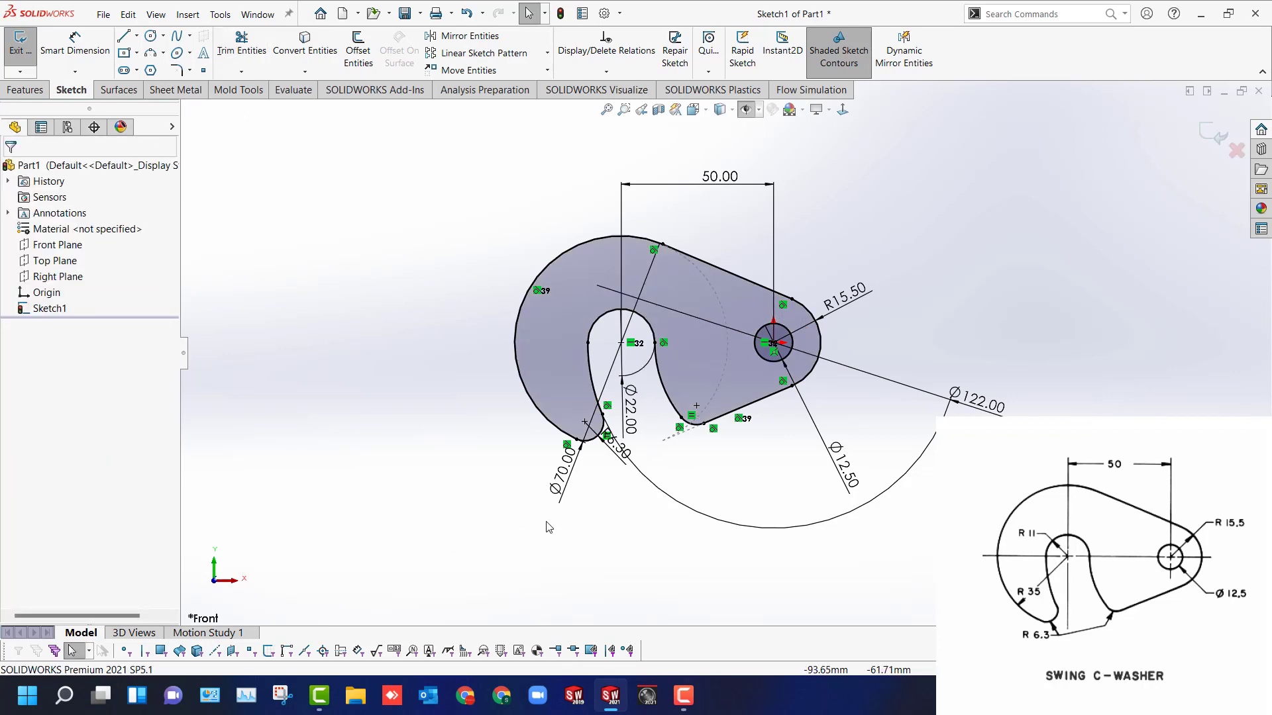
Reposition the 122 mm, 22 mm and 70 mm diameter dimensions outside the washer profile on its upper-left side.
mouse_move(979, 406)
mouse_down()
mouse_move(464, 441)
mouse_move(452, 218)
mouse_up()
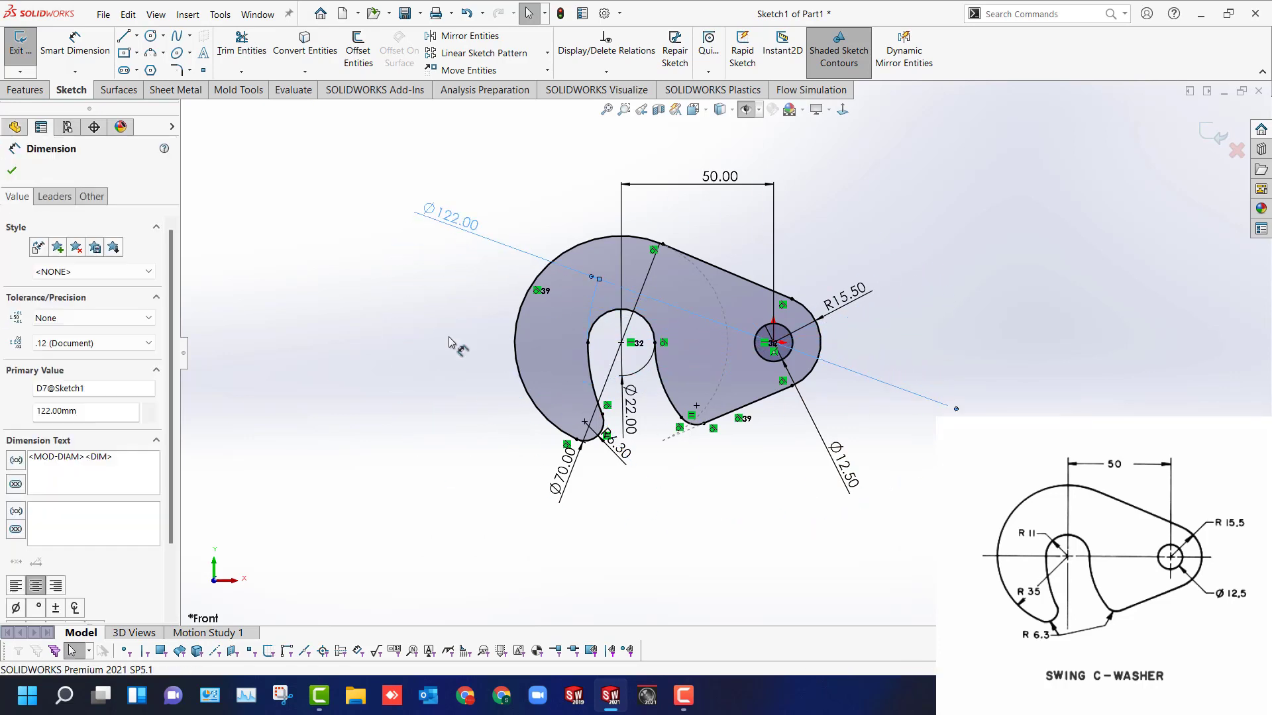
click(418, 452)
drag(630, 410, 560, 199)
mouse_move(562, 468)
mouse_down()
mouse_move(554, 477)
mouse_move(467, 430)
mouse_move(441, 373)
mouse_up()
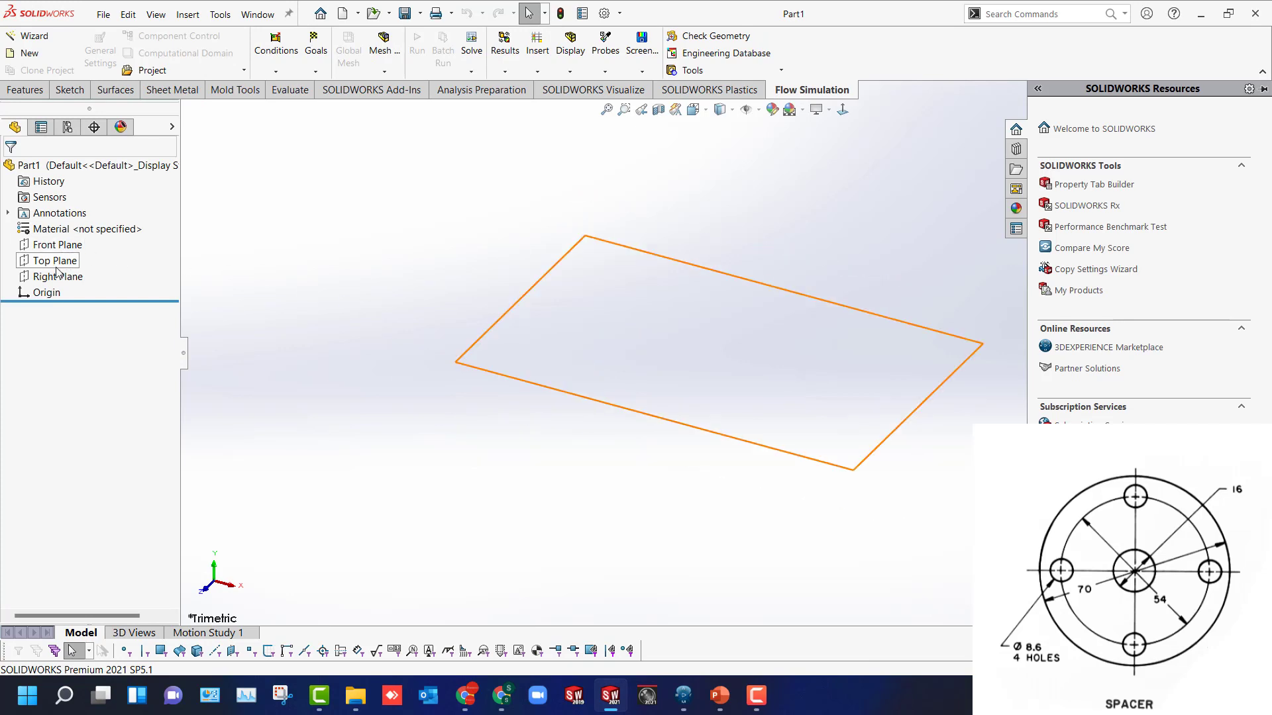
Start a sketch on the Front Plane and draw a 16 mm diameter circle centred on the origin.
click(60, 246)
click(65, 229)
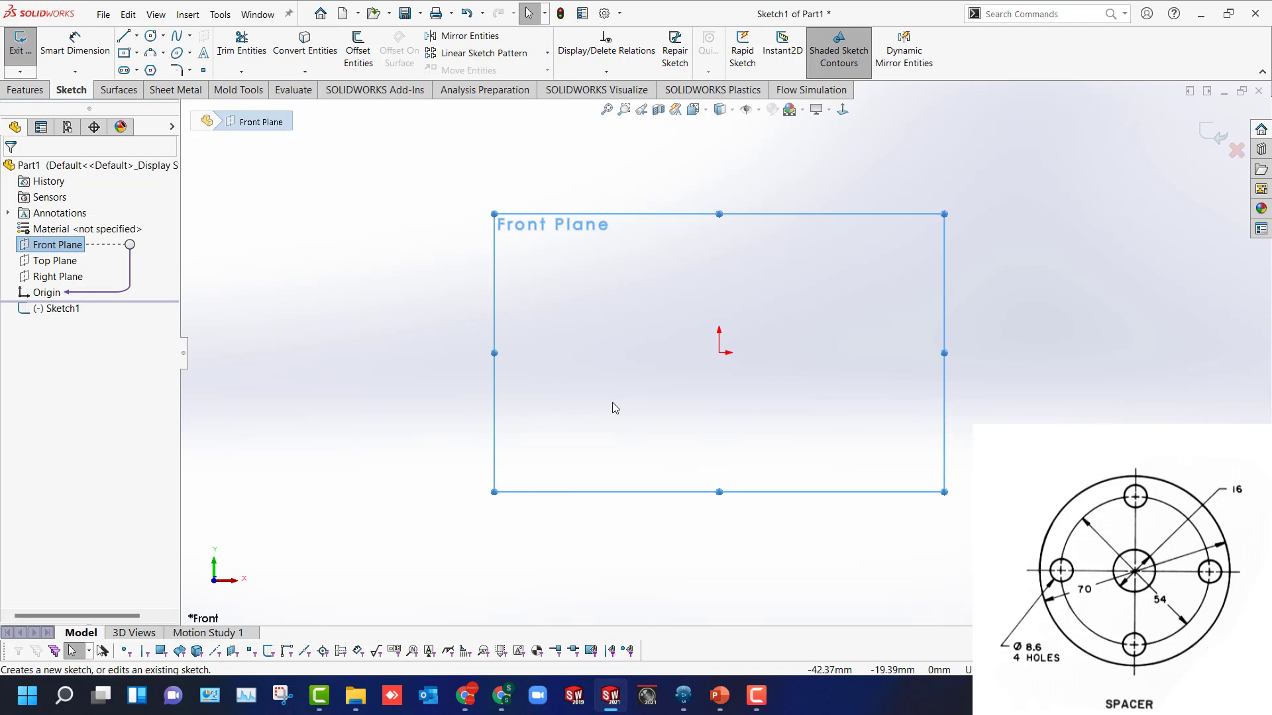
right_drag(613, 403, 651, 402)
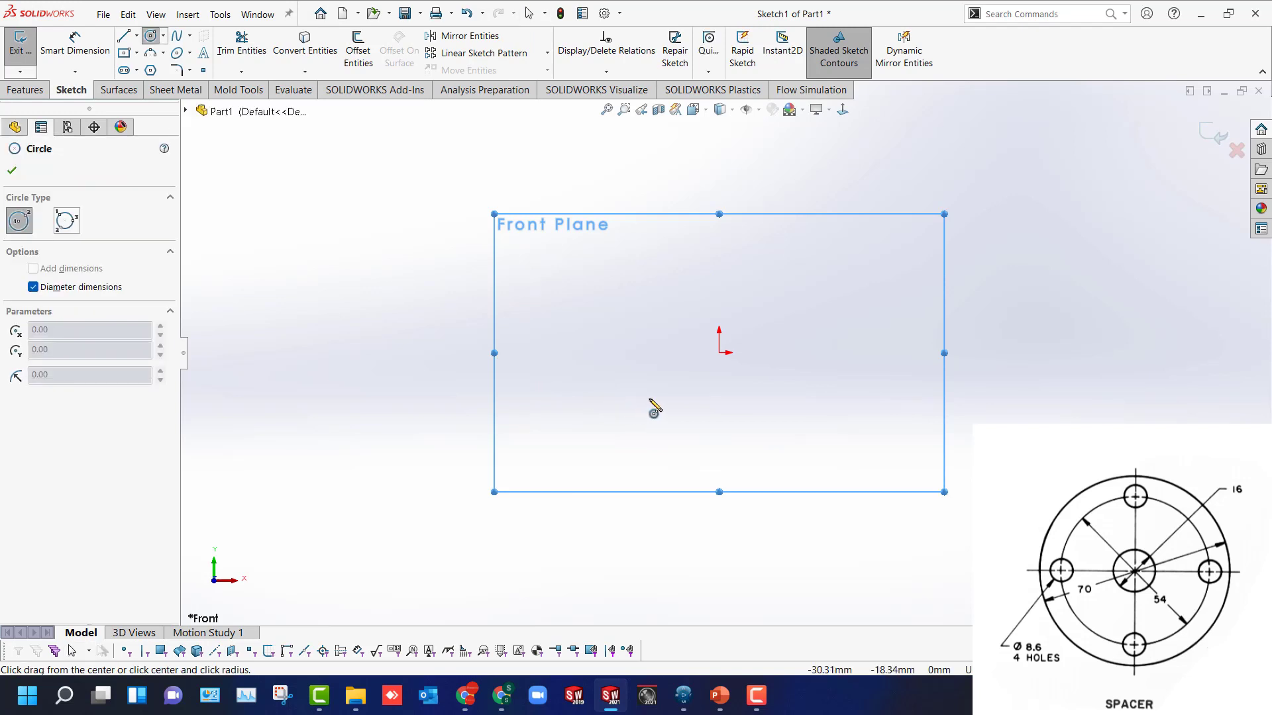
click(720, 353)
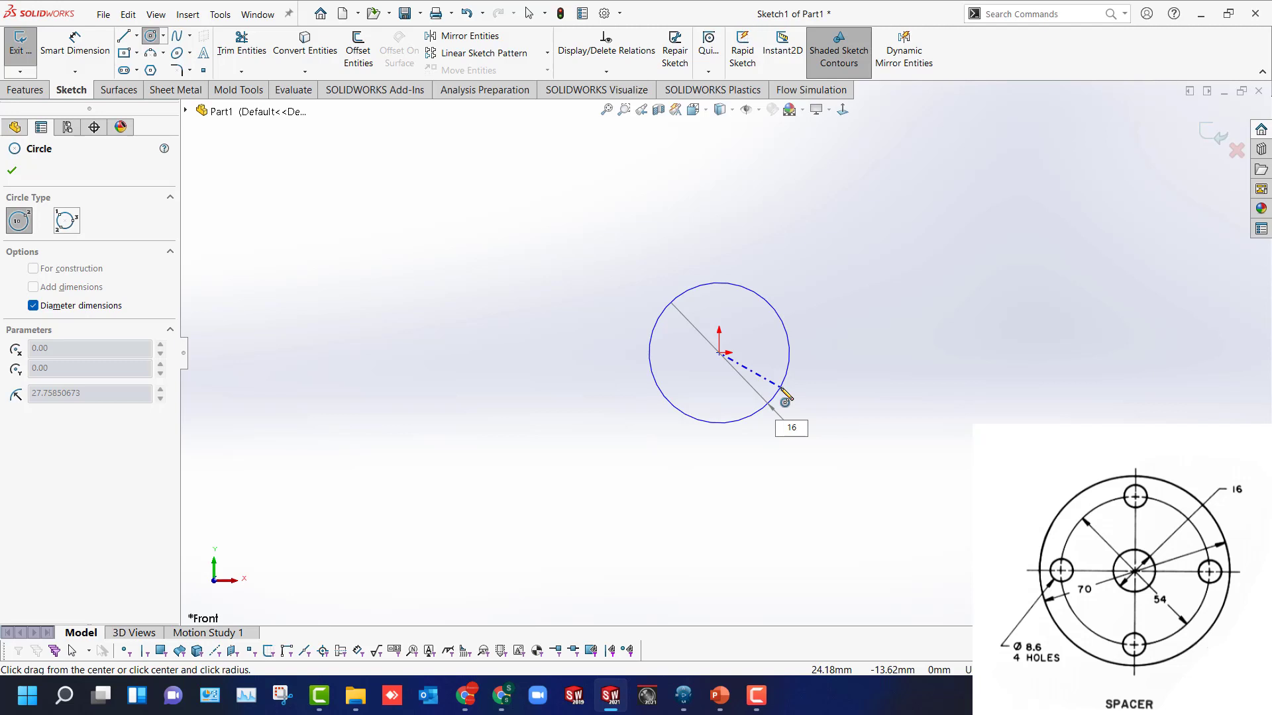
key(Return)
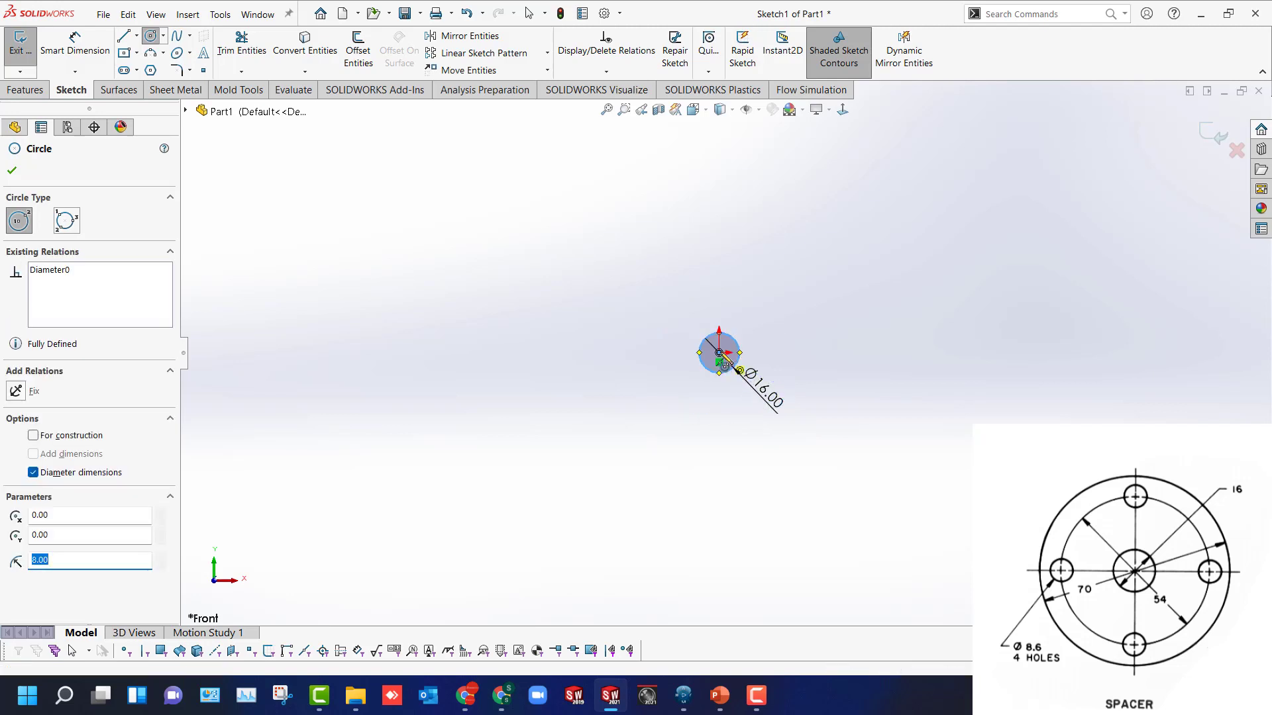
Draw two more circles centred on the origin with diameters of 54 mm and 70 mm.
click(719, 353)
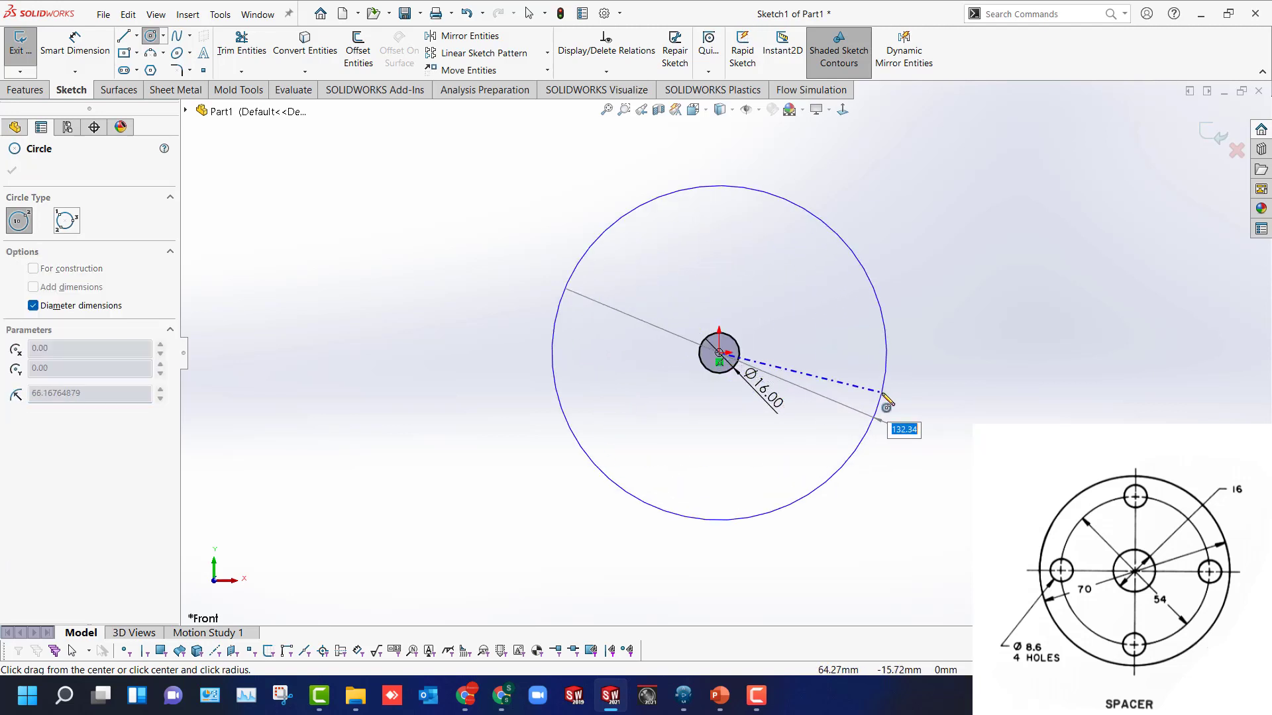
key(Return)
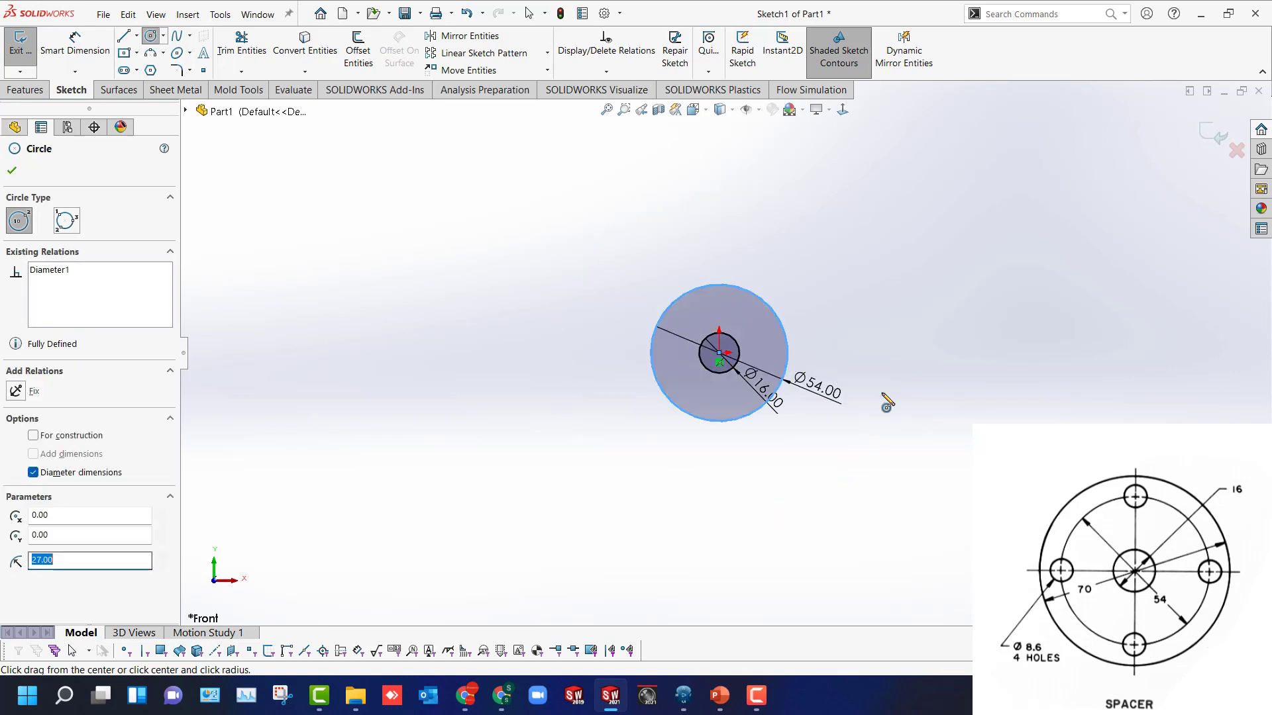
click(720, 354)
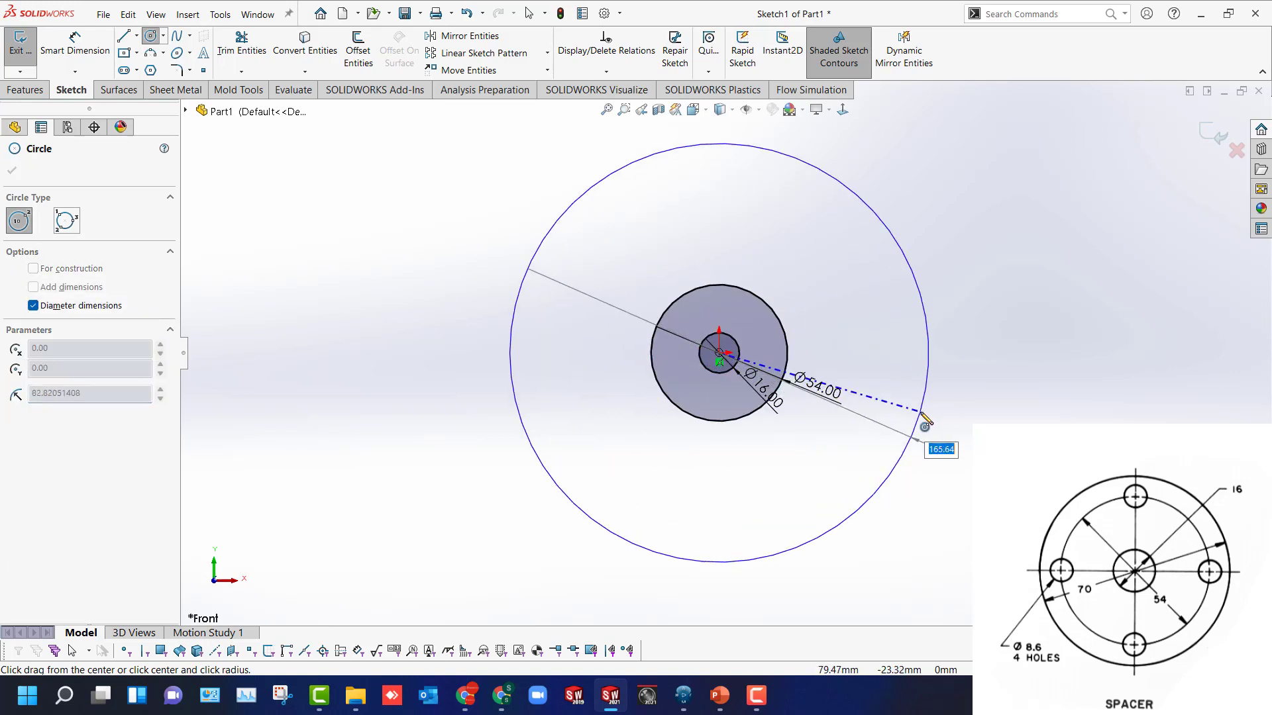
key(Return)
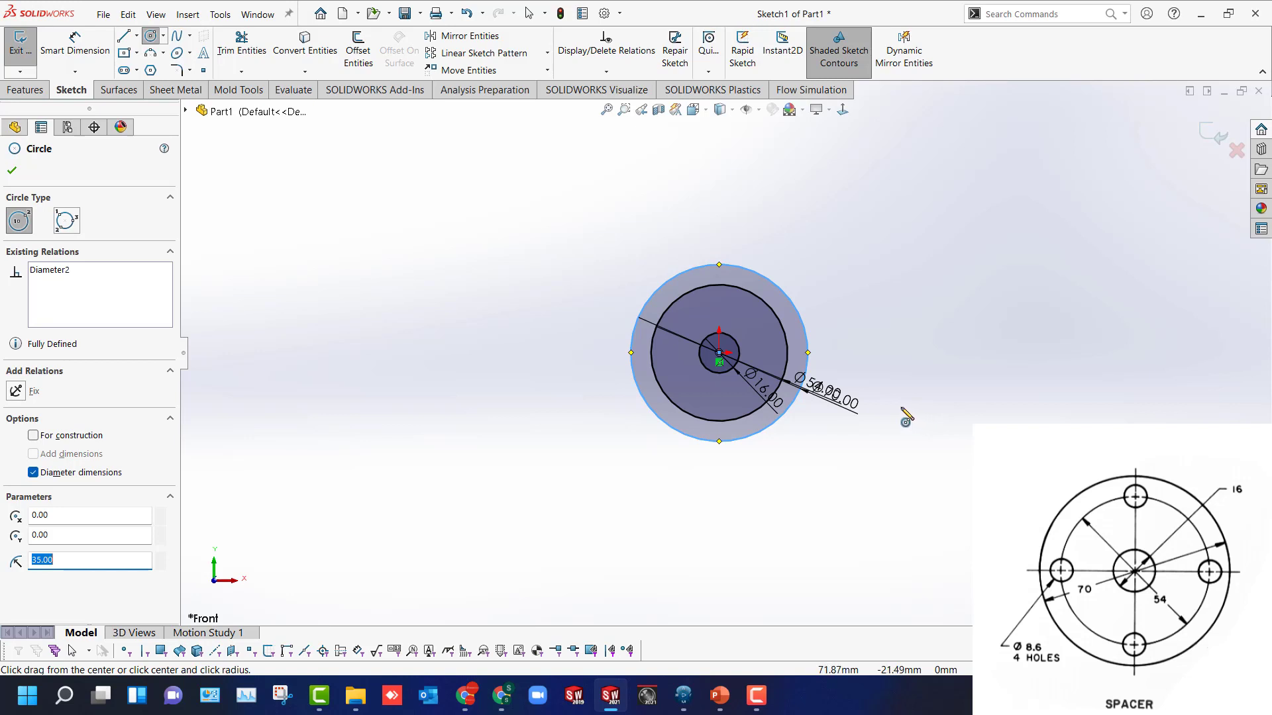
Draw 8.6 mm diameter hole circles centred on the right and top quadrant points of the 54 mm circle.
click(788, 354)
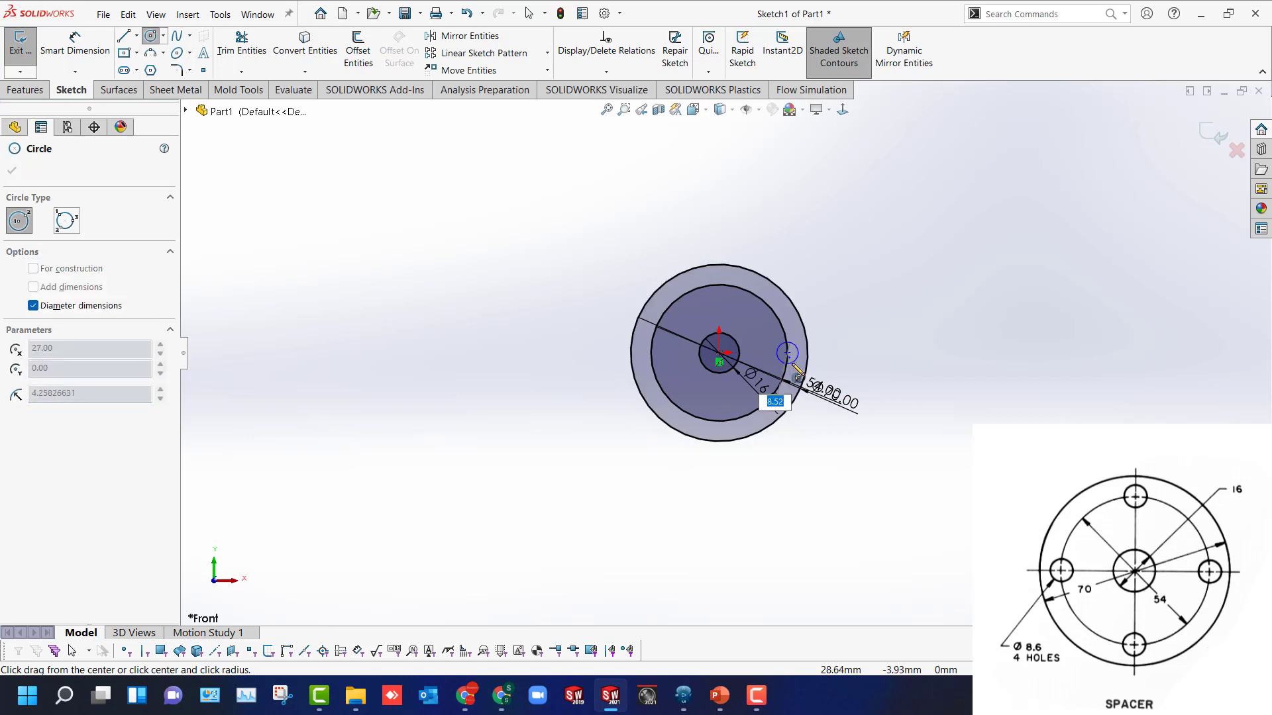
text(8.6)
key(Return)
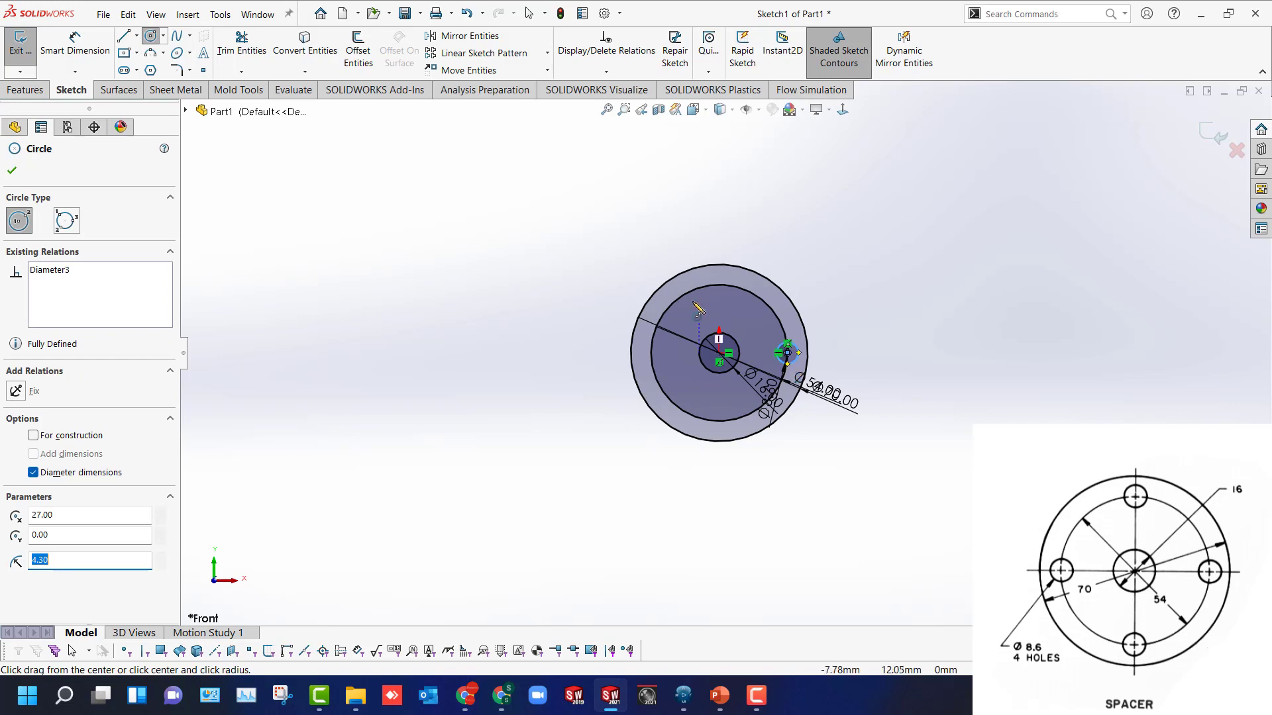
click(719, 284)
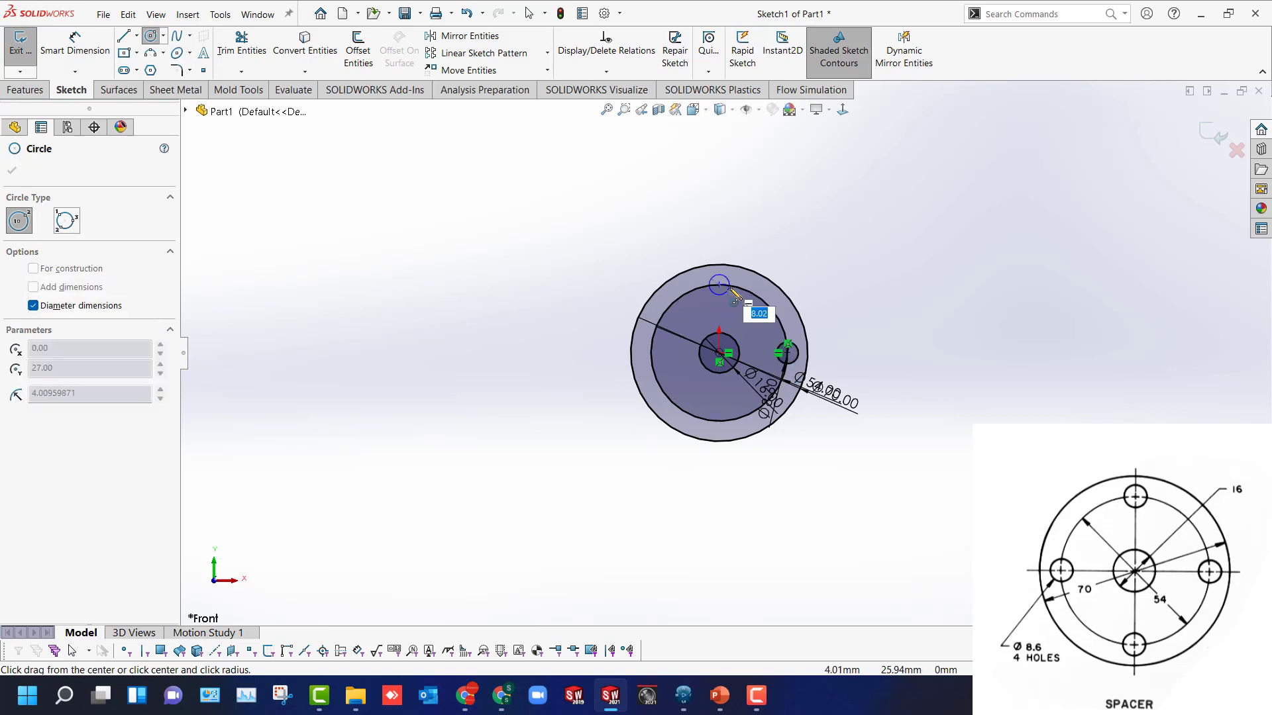
key(Return)
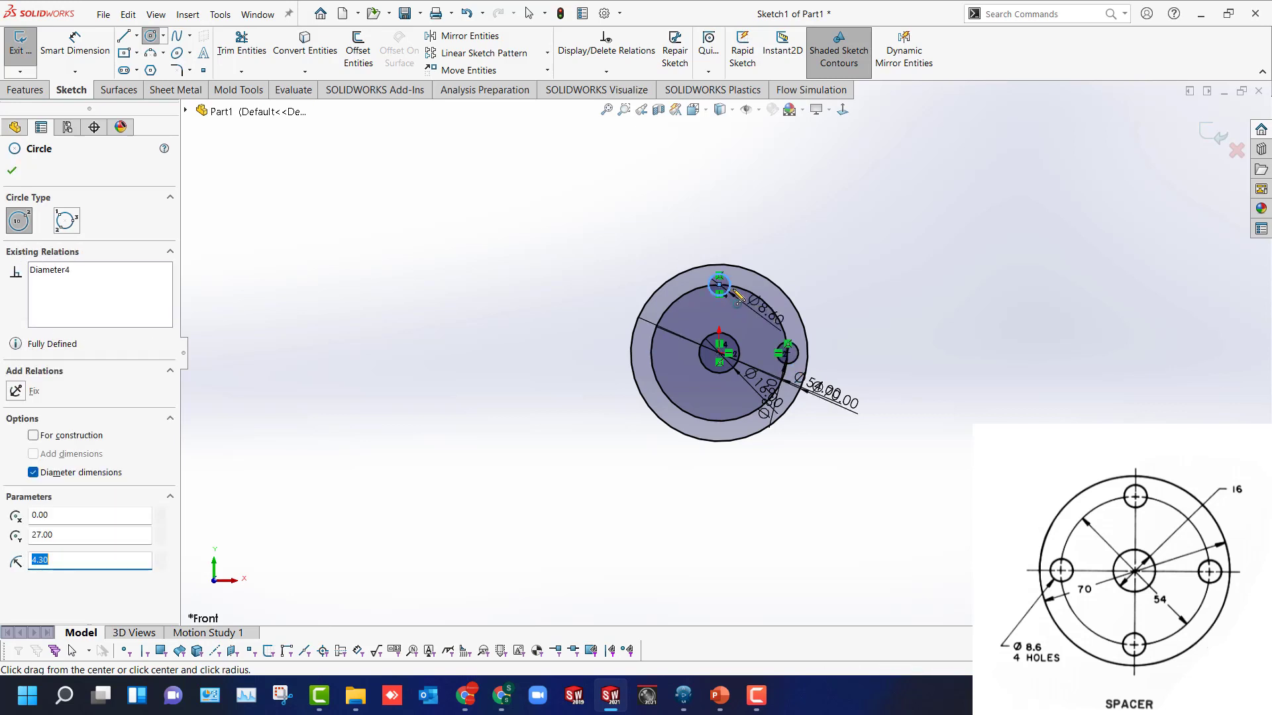
Add two 8.6 mm diameter circles centred on the 54 mm circle's left and bottom quadrant points.
click(651, 354)
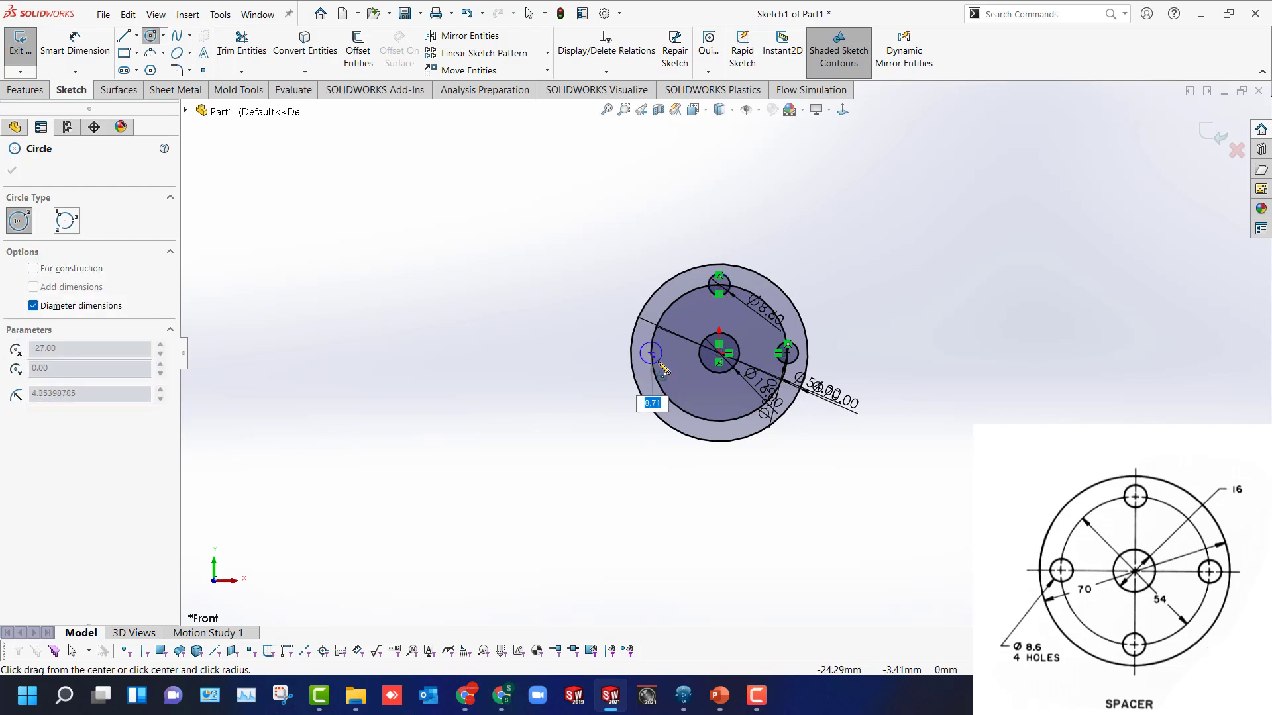
text(8.6)
key(Return)
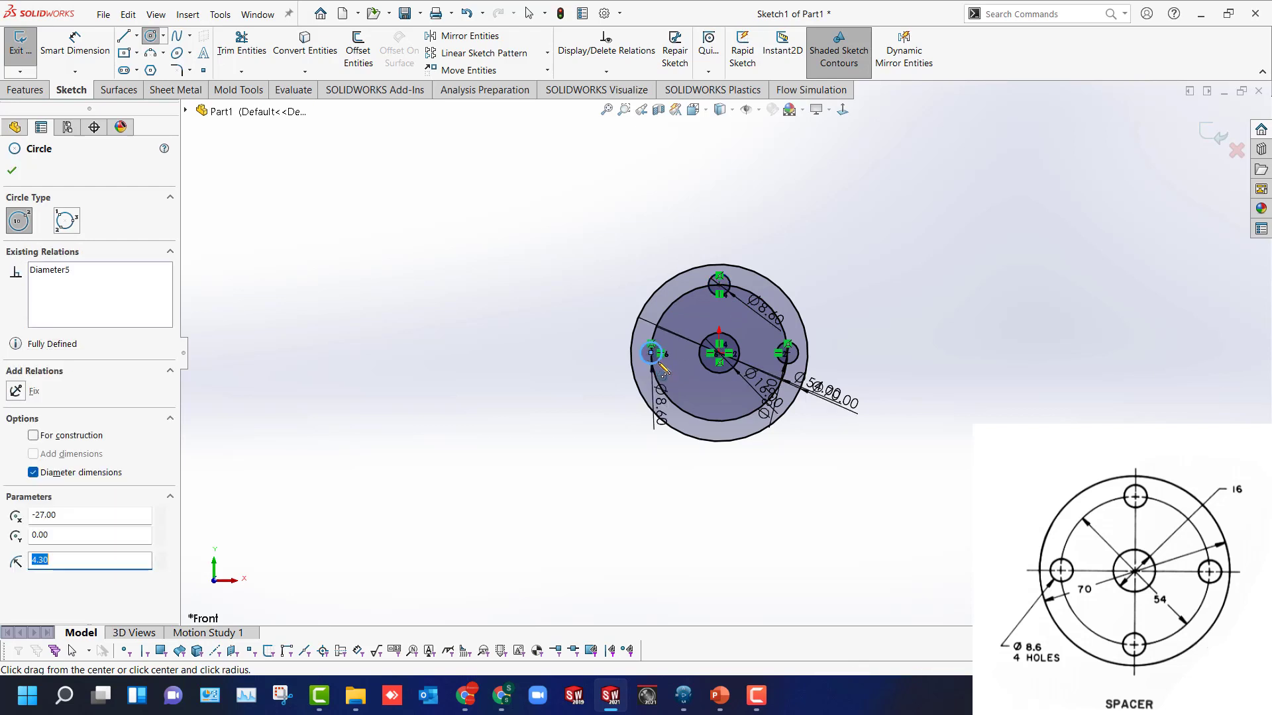
click(720, 422)
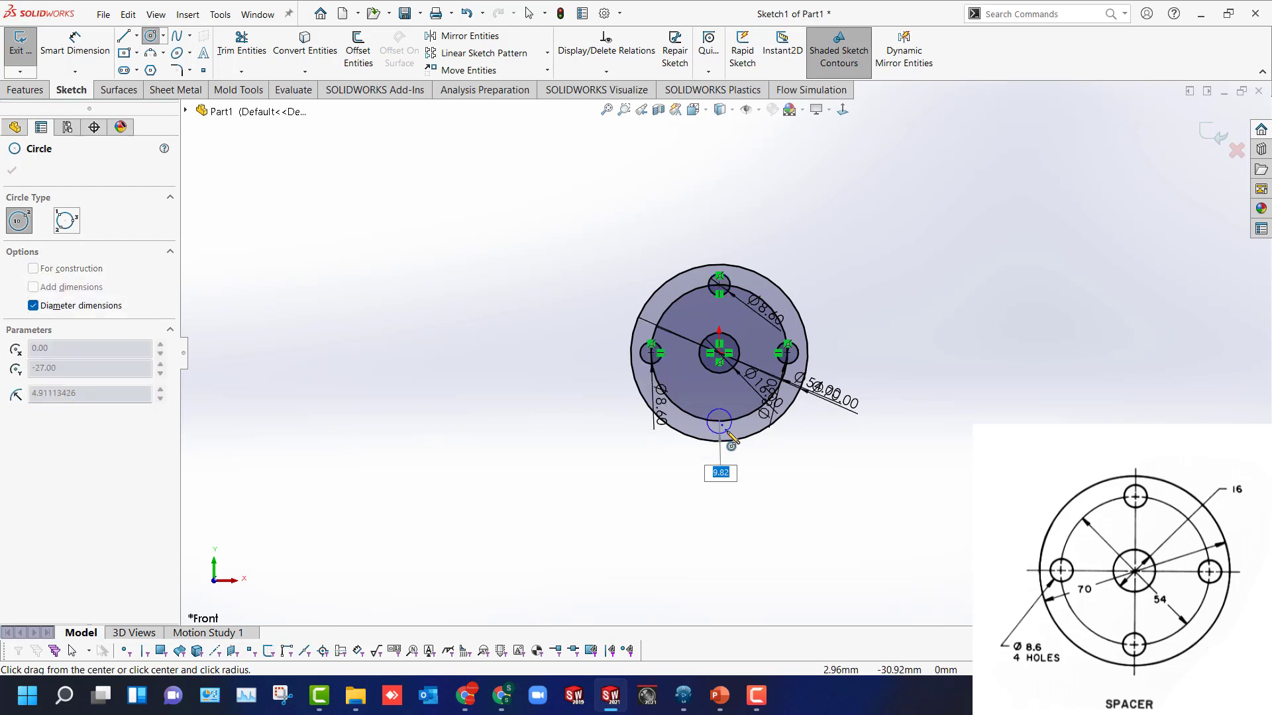
text(8.6)
key(Return)
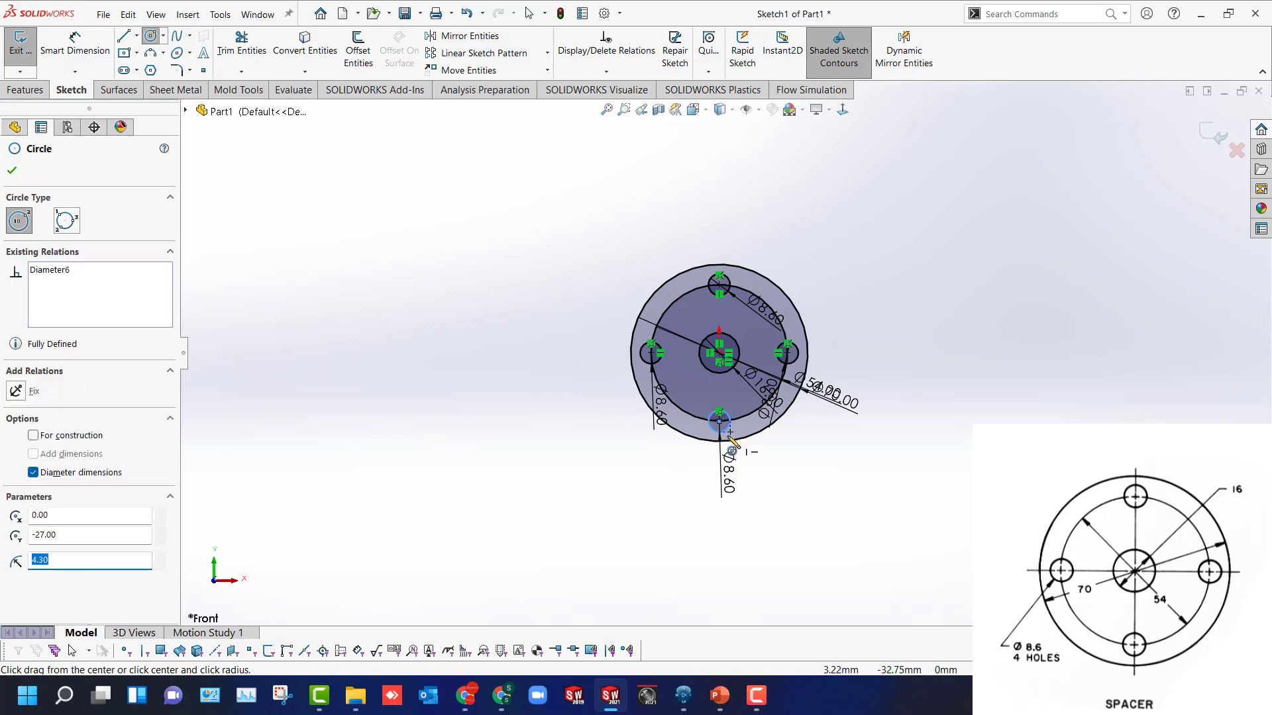
key(Escape)
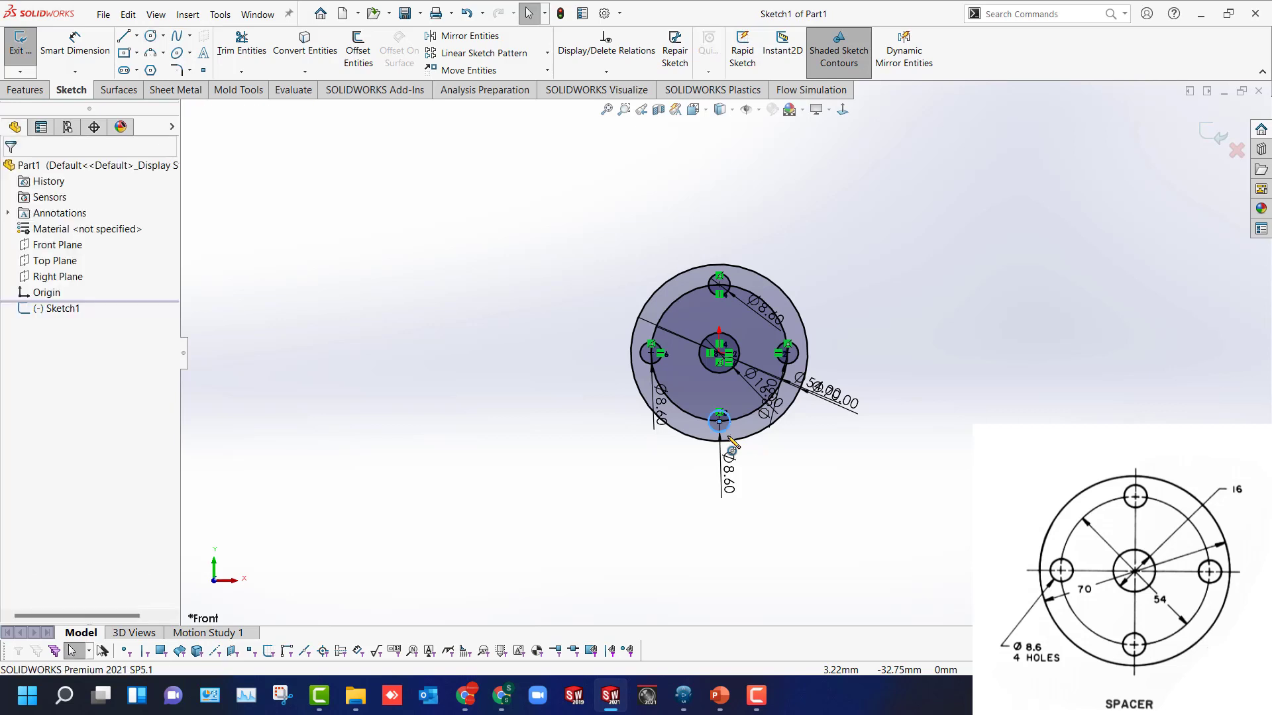
Move the 70, 54, 16 and the left and right holes' diameter dimensions clear of the spacer outline.
mouse_move(836, 397)
mouse_down()
mouse_move(924, 263)
mouse_move(841, 395)
mouse_move(889, 406)
mouse_up()
drag(676, 384, 911, 344)
drag(599, 415, 497, 381)
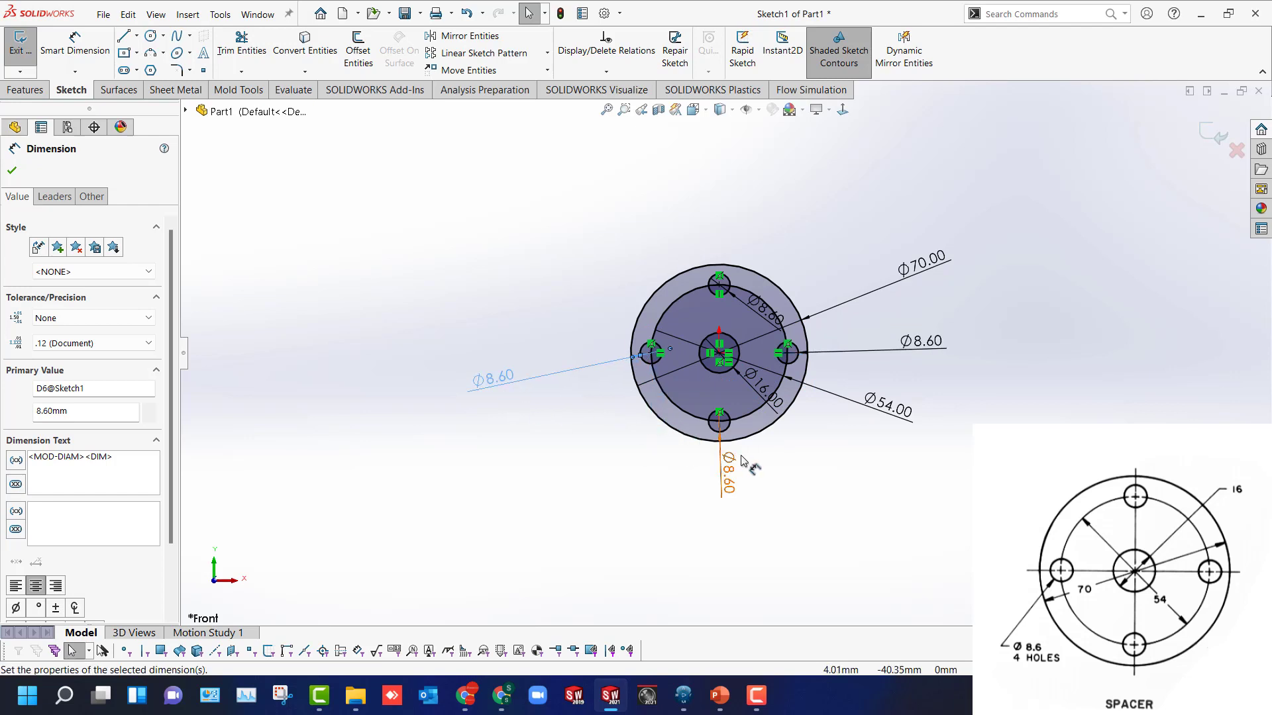
mouse_move(762, 383)
mouse_down()
mouse_move(636, 294)
mouse_move(602, 250)
mouse_up()
key(Escape)
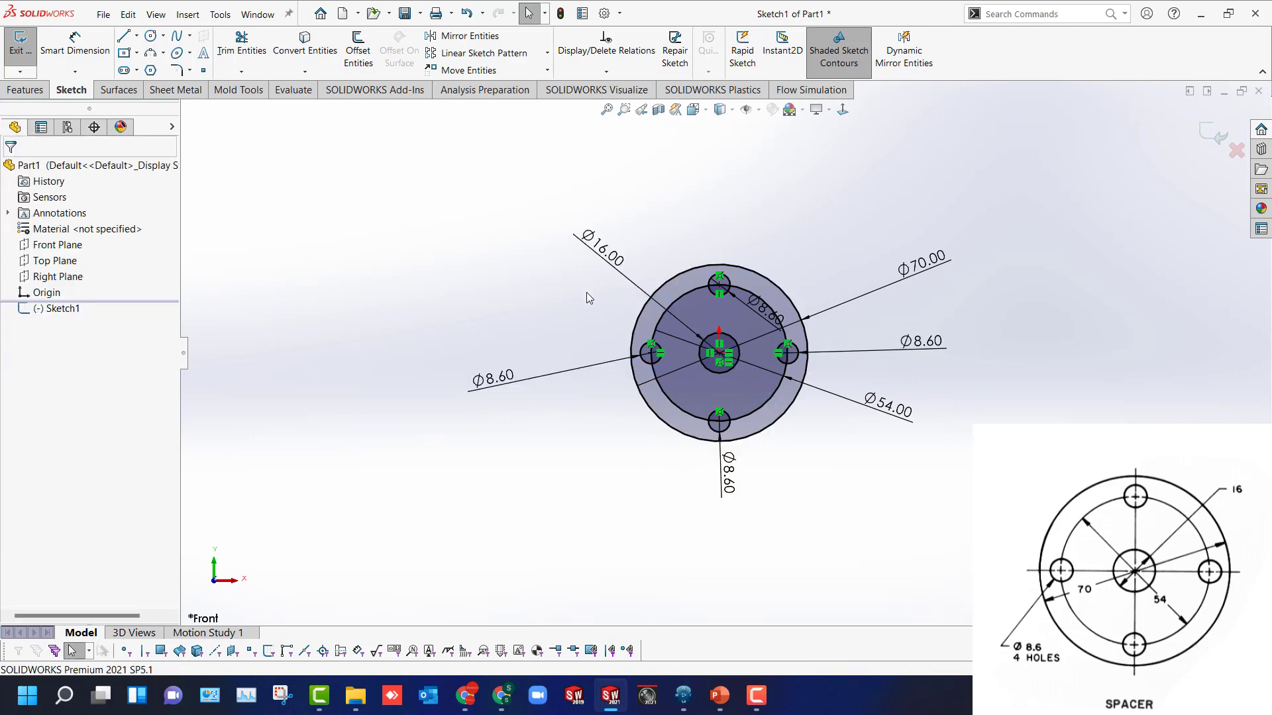
Convert the 54 mm bolt circle to construction geometry.
click(663, 323)
click(720, 287)
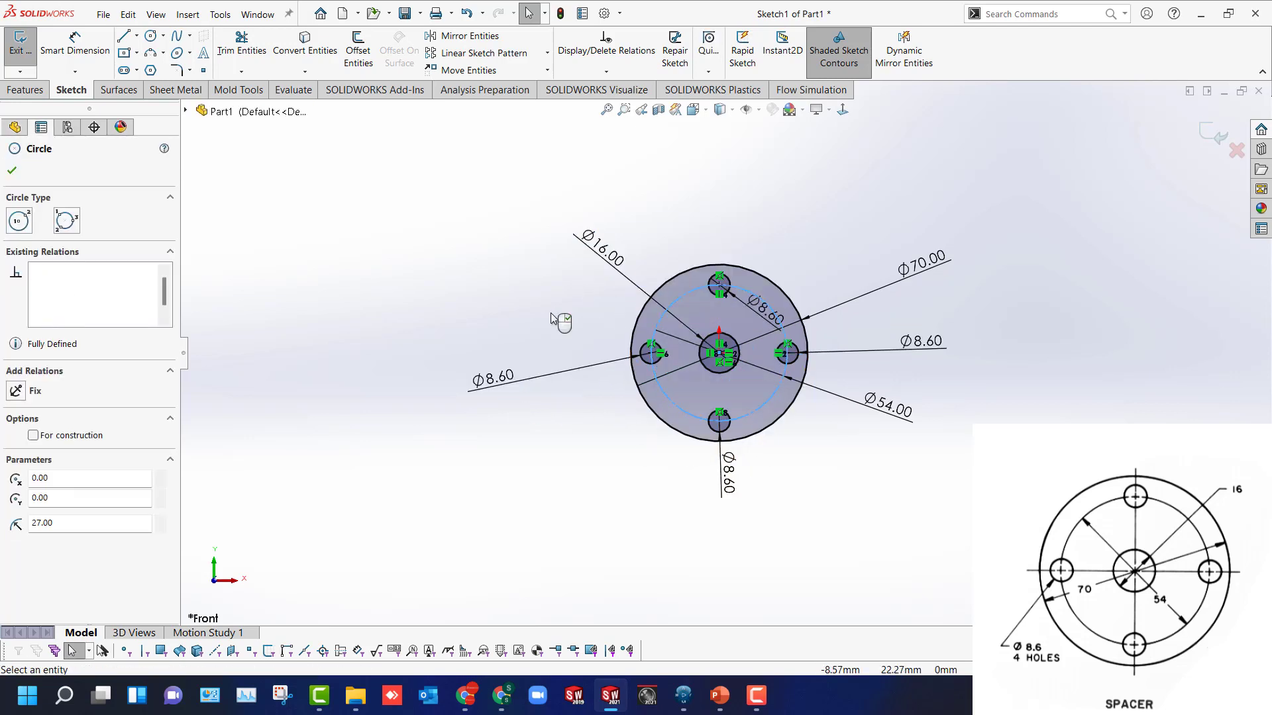
key(Escape)
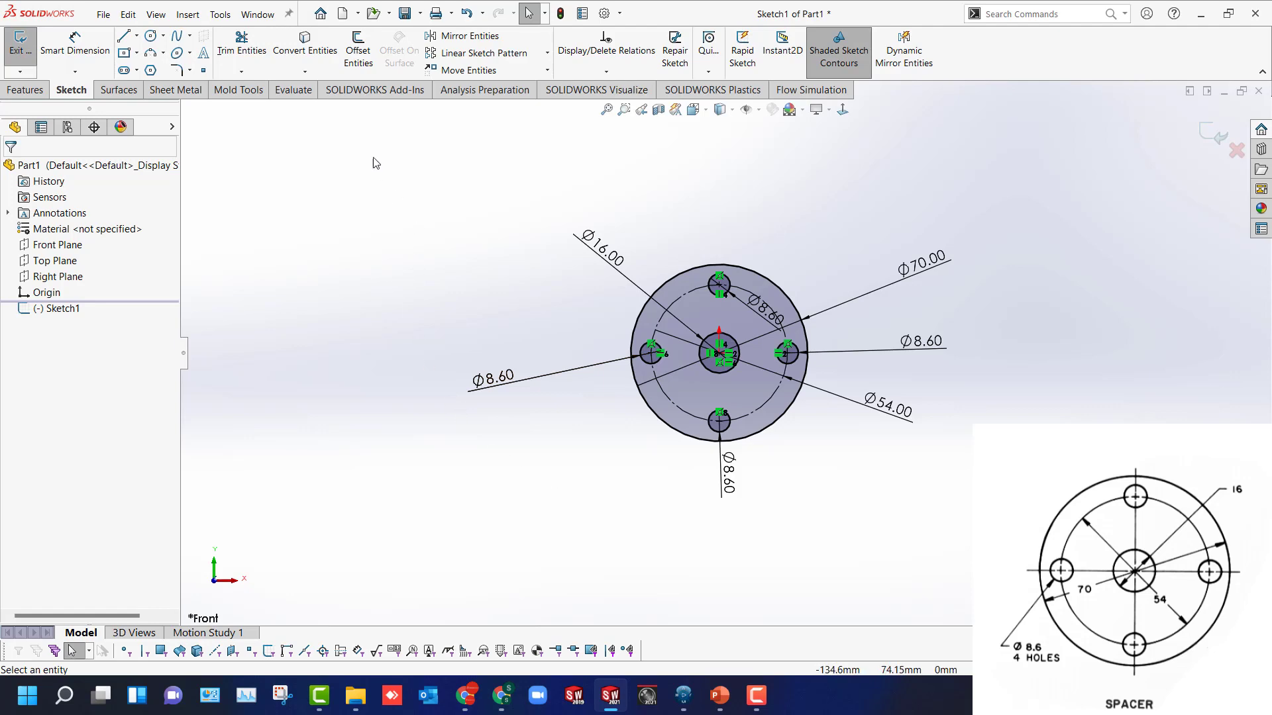
Delete the entire spacer geometry and its dimensions from the sketch.
drag(369, 153, 1068, 554)
key(Delete)
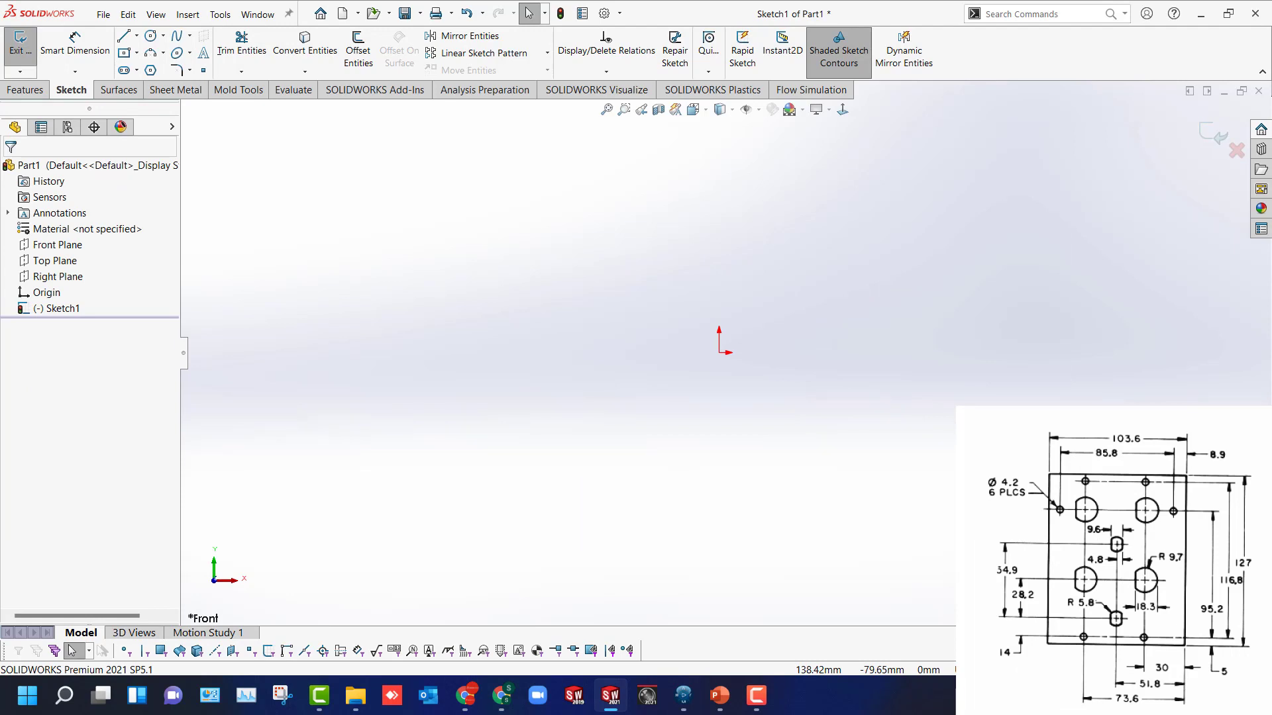
Sketch a vertical construction line about 67 mm up from the origin and turn on dynamic mirroring about it.
key(l)
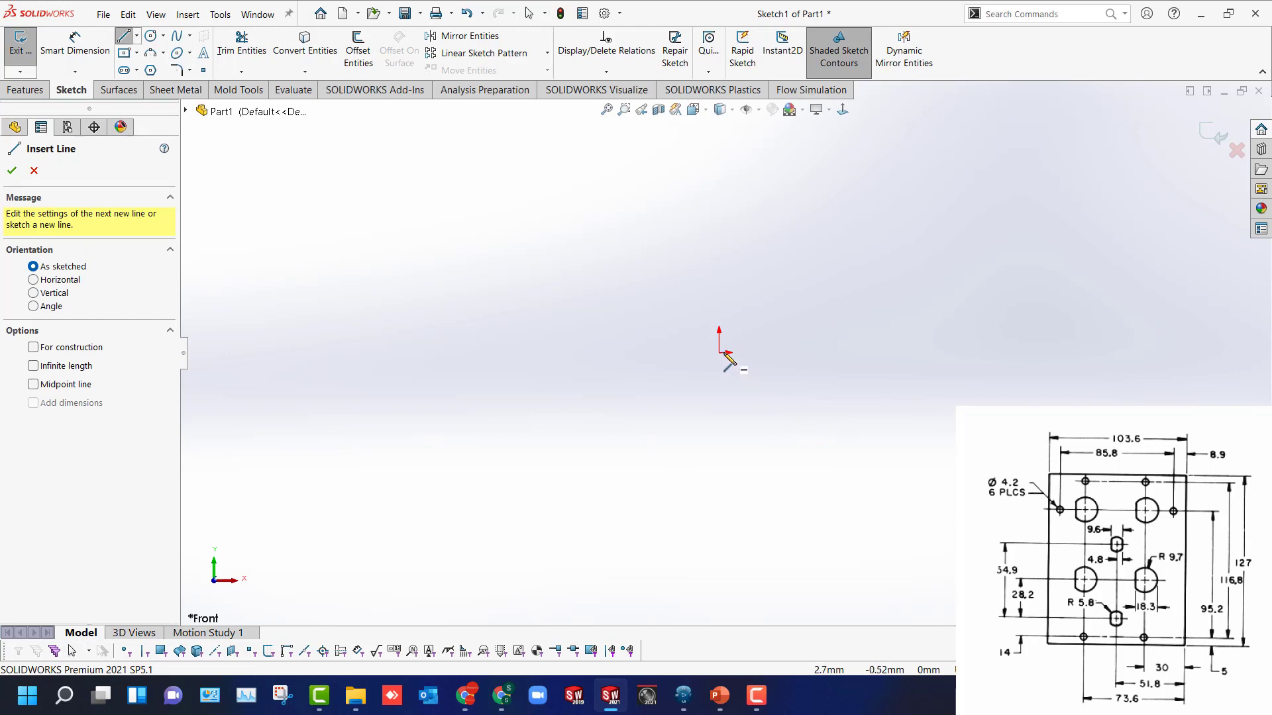
click(718, 352)
click(719, 182)
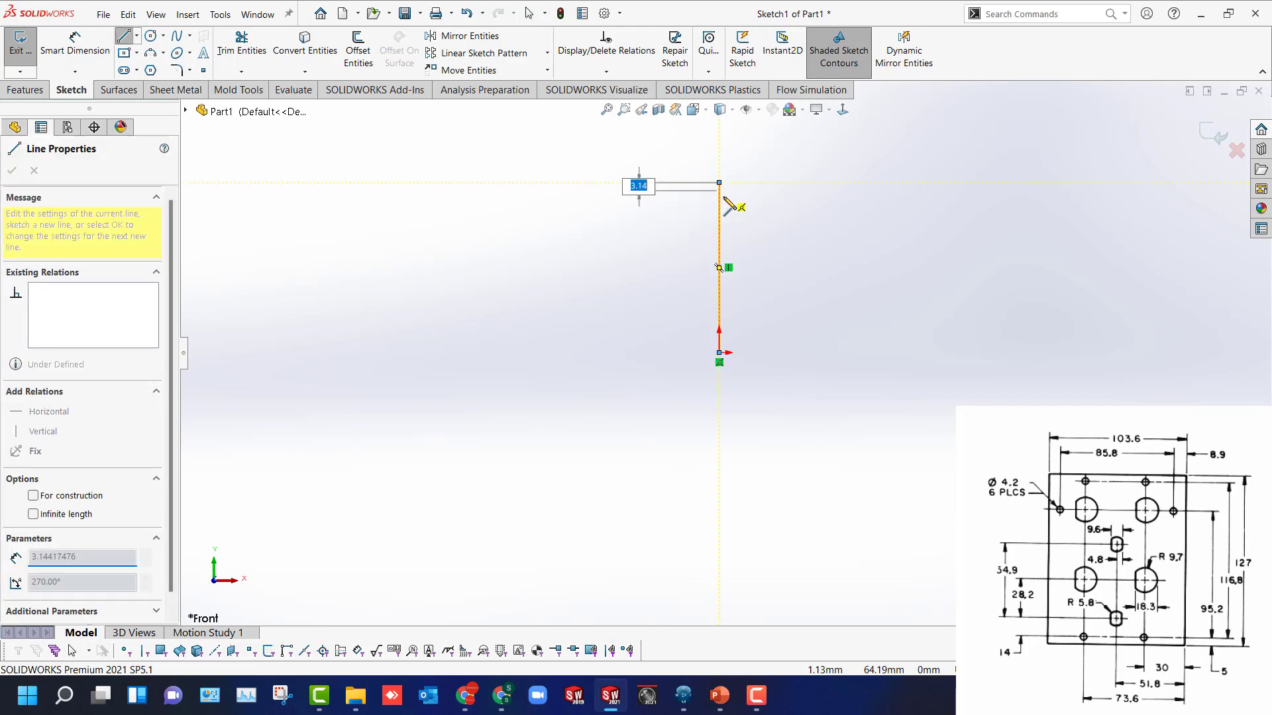
key(Escape)
click(719, 214)
click(854, 171)
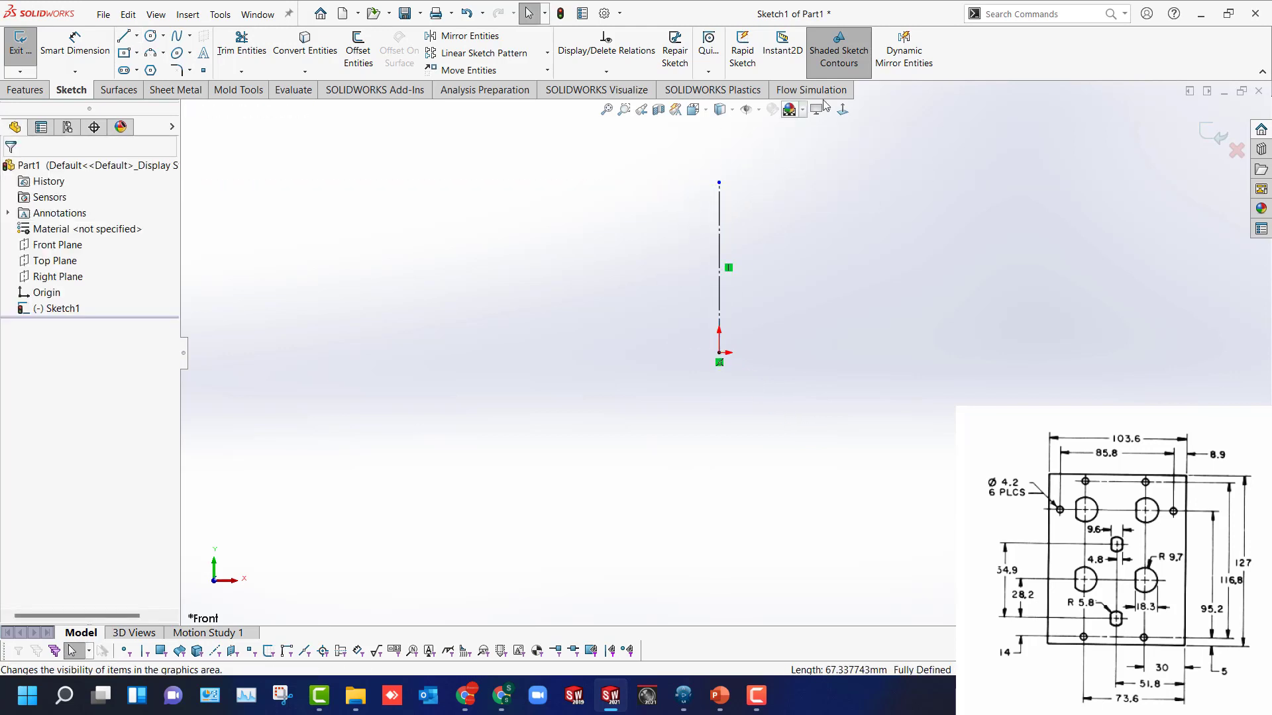
click(909, 63)
click(720, 217)
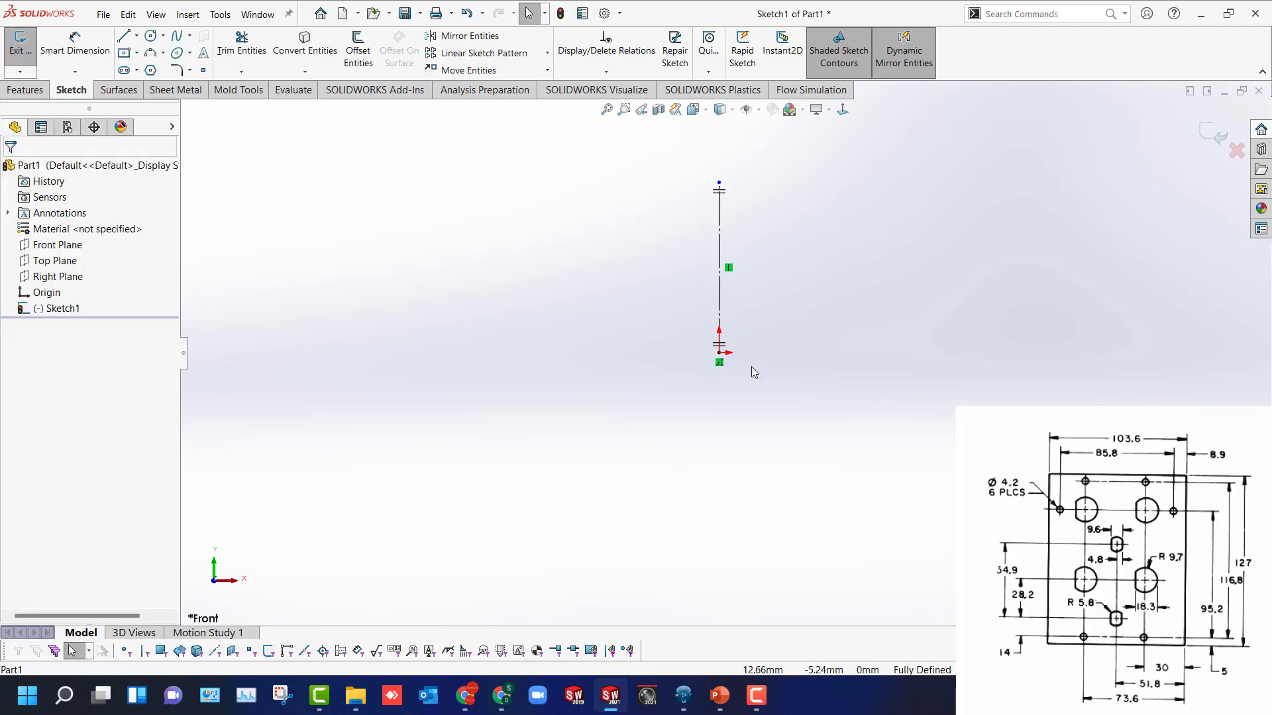
Sketch the right half of the plate outline below, beside and above the centerline, mirrored into a closed rectangle.
key(l)
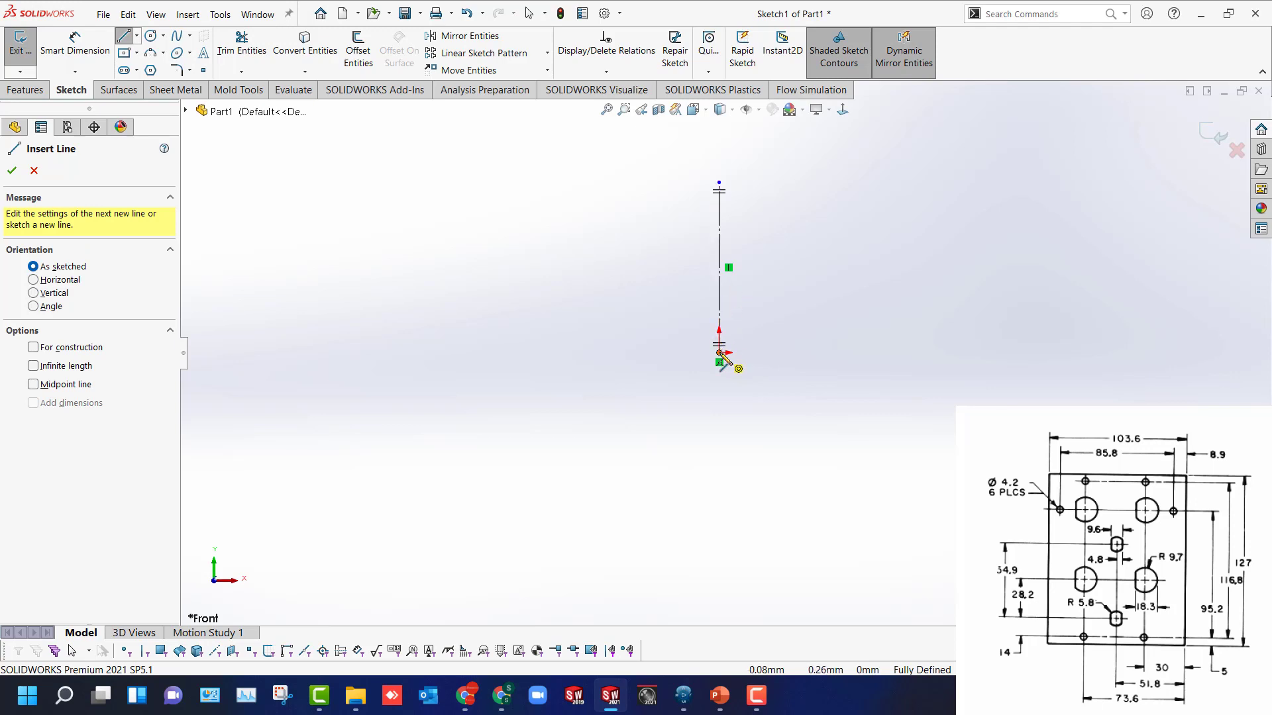
click(719, 505)
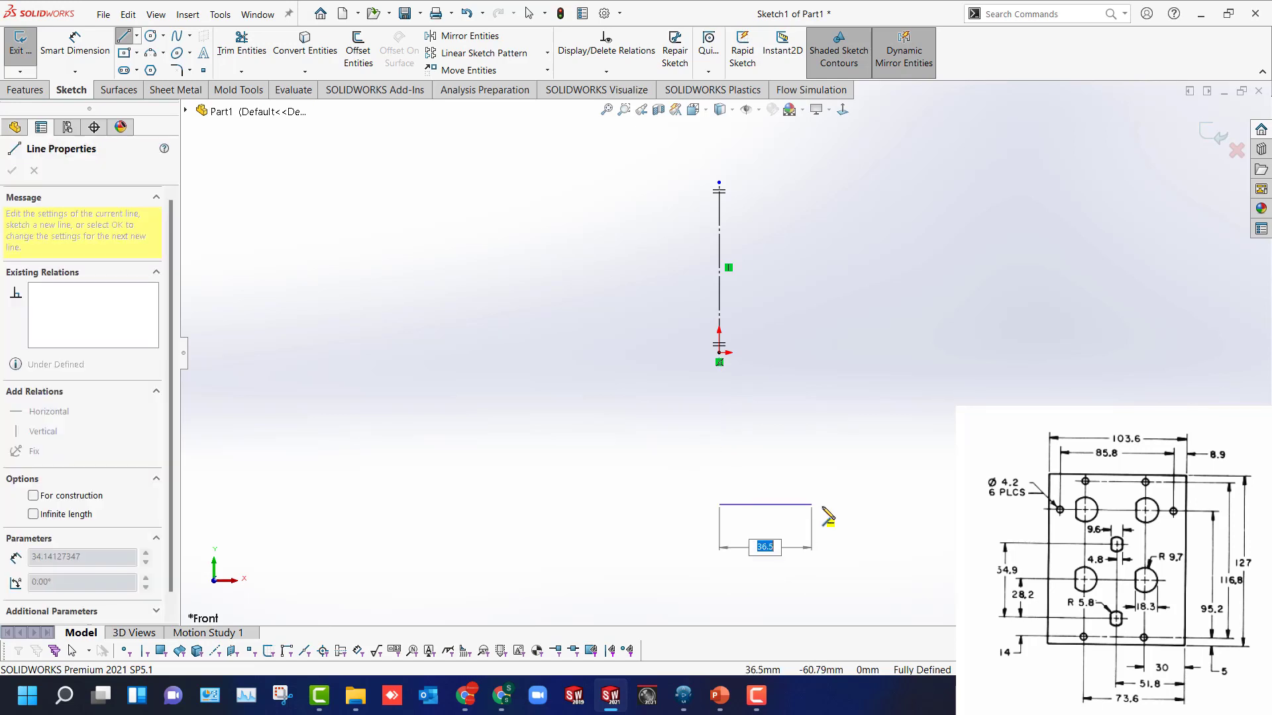
click(895, 504)
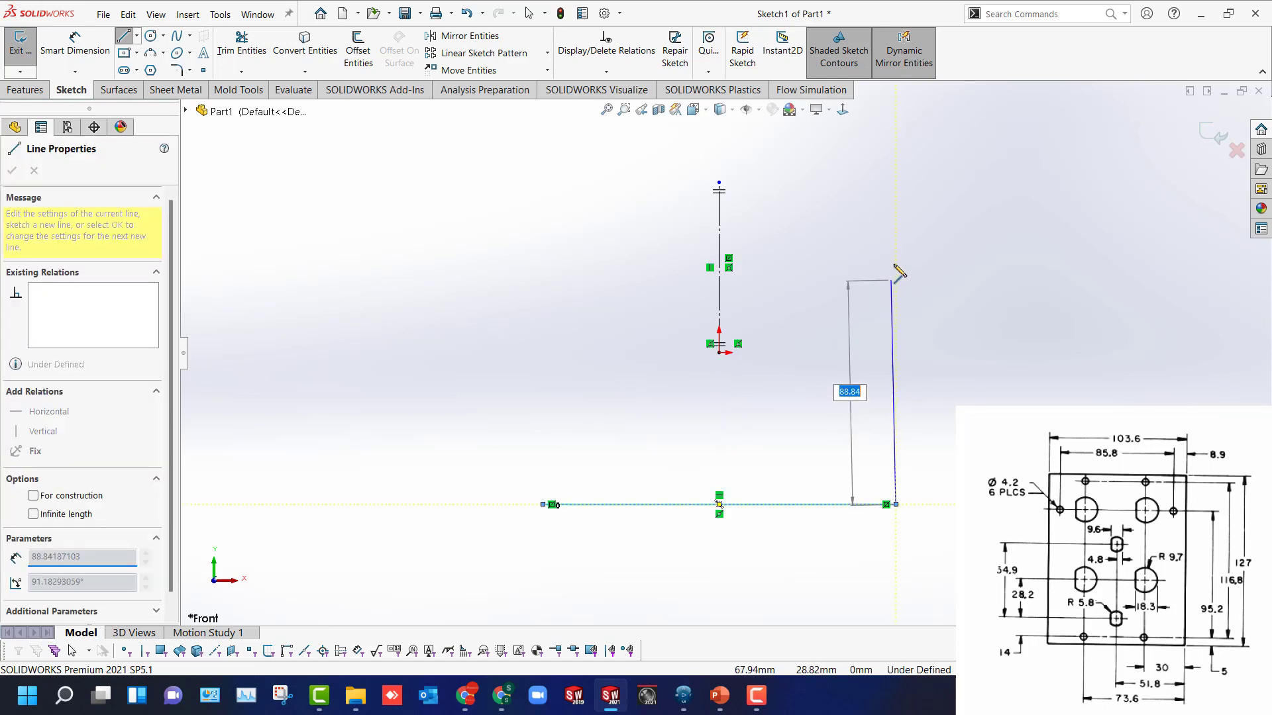
click(895, 159)
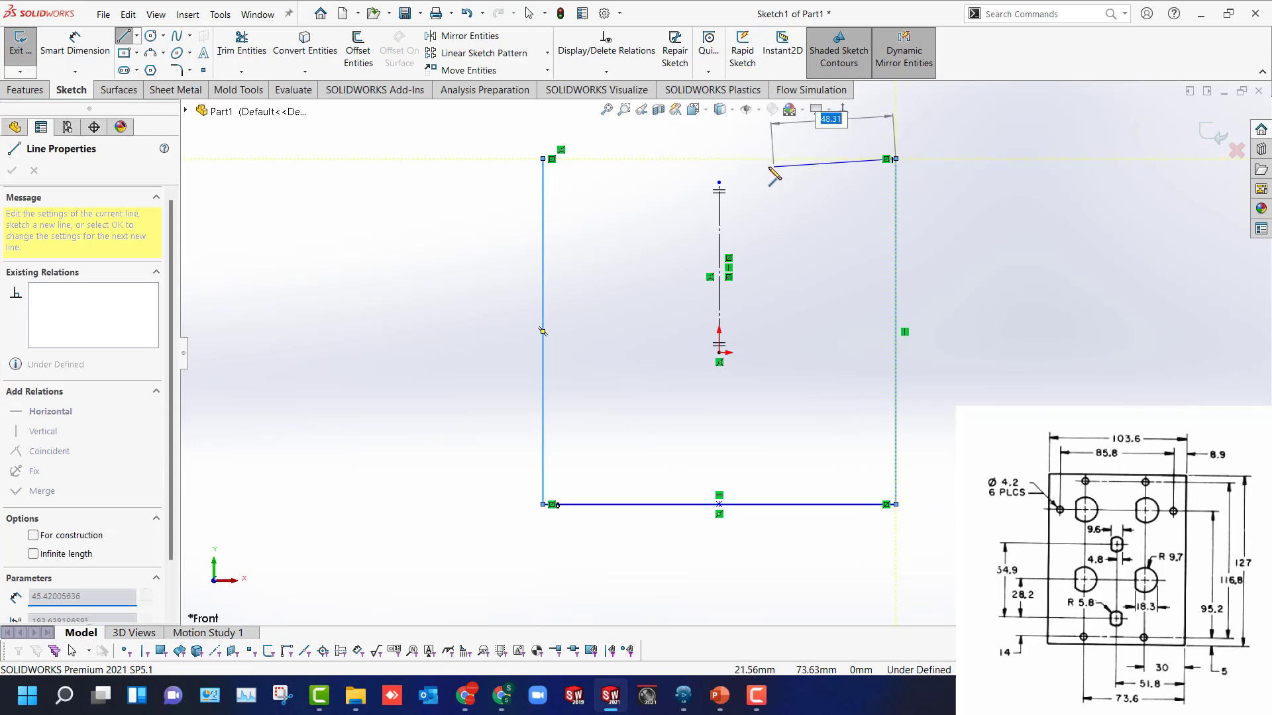
click(719, 159)
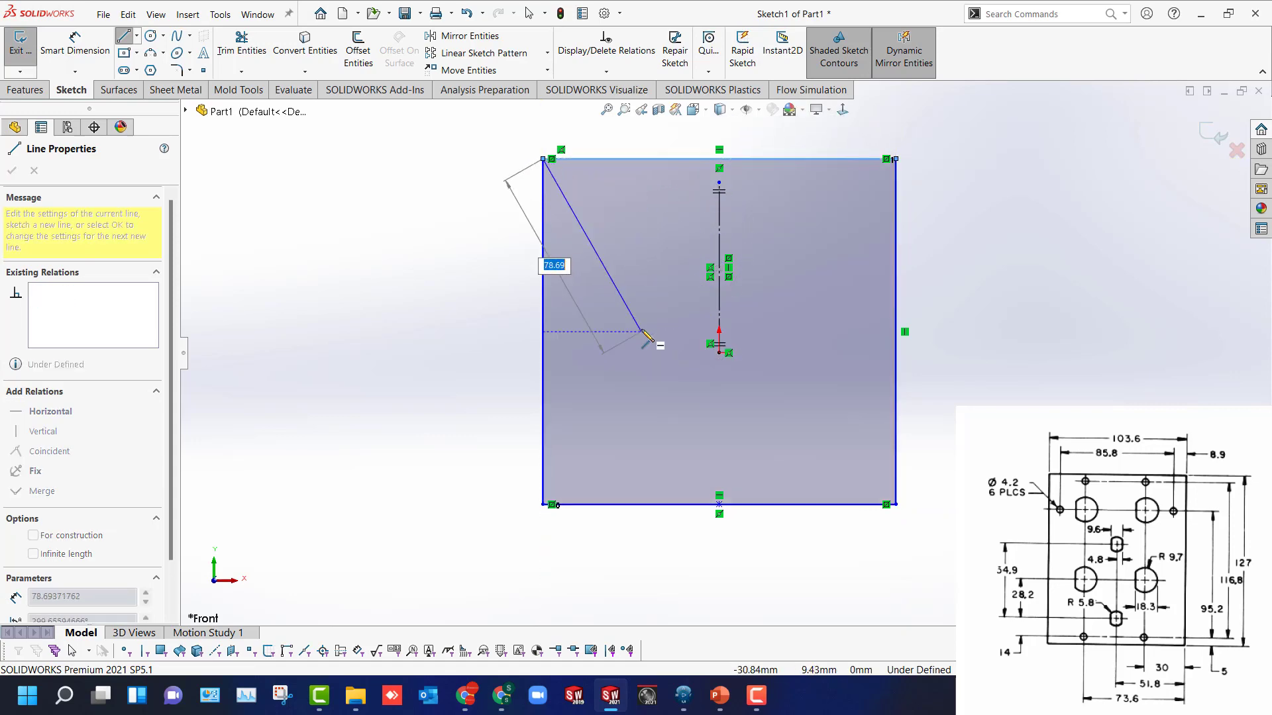
key(Escape)
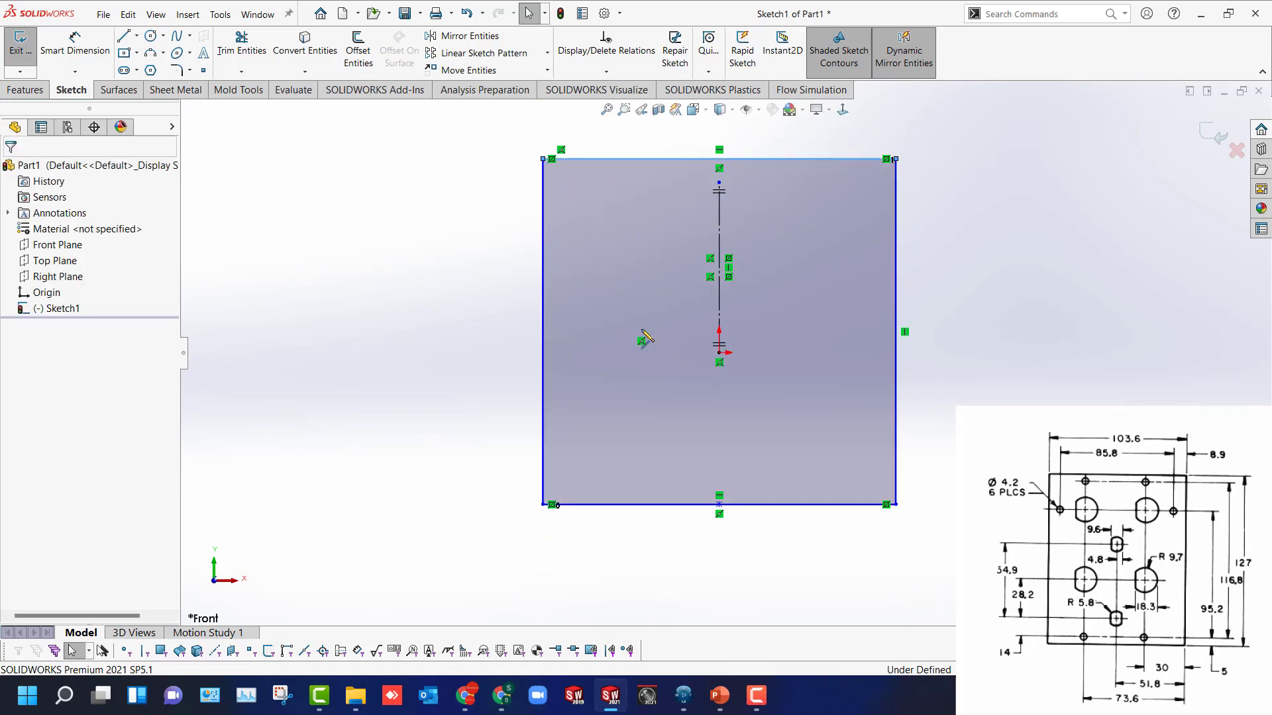
Sketch mirrored large circles about 16 mm in diameter near the plate's upper corners and about 14 mm directly below them.
key(c)
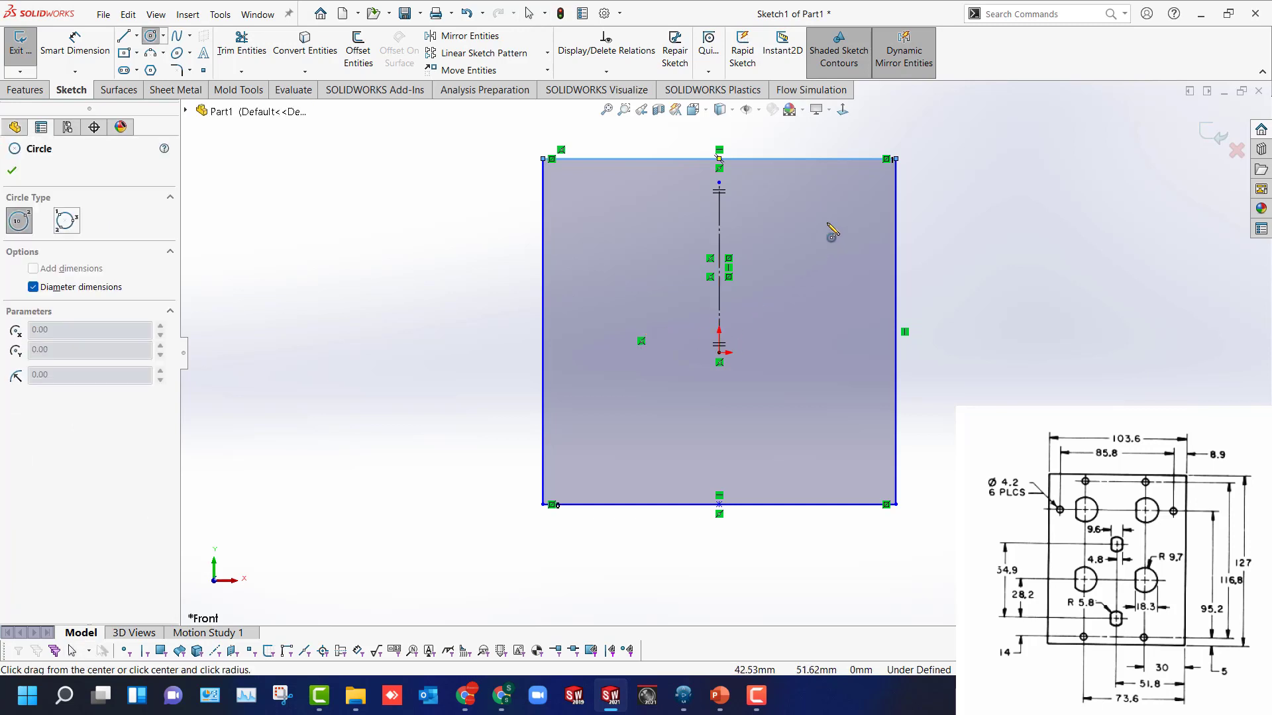
click(807, 222)
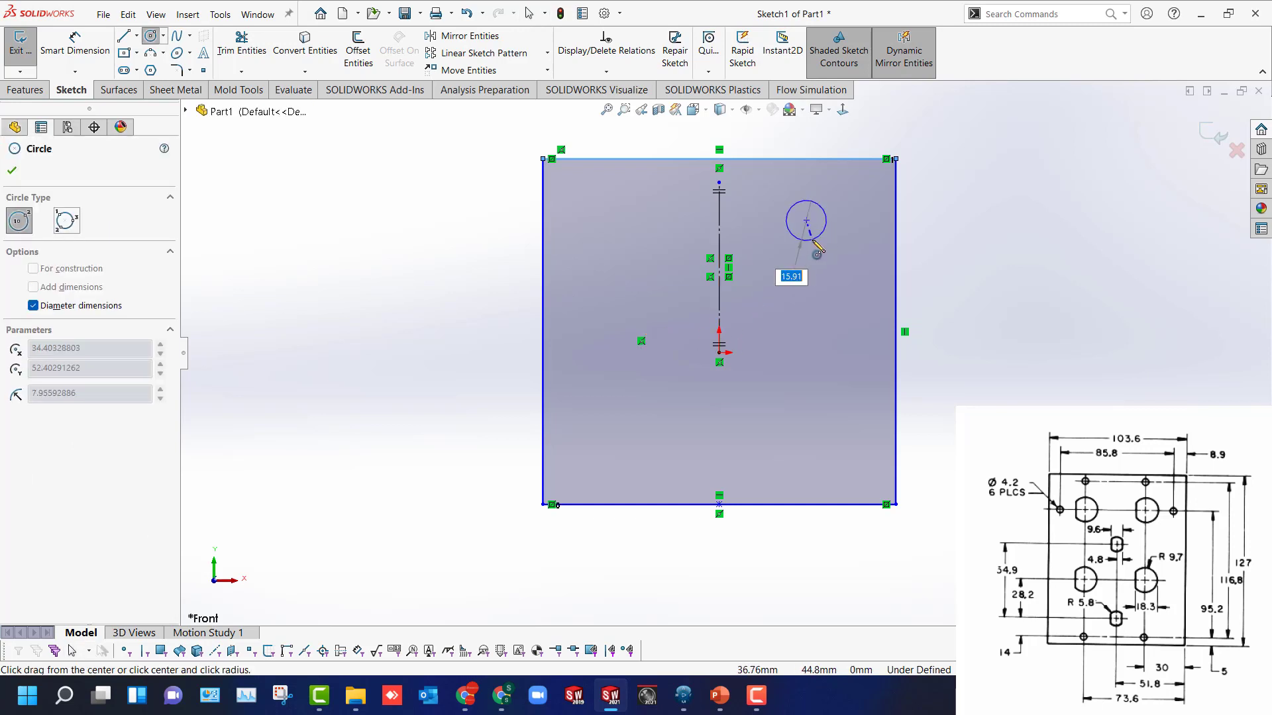
click(817, 251)
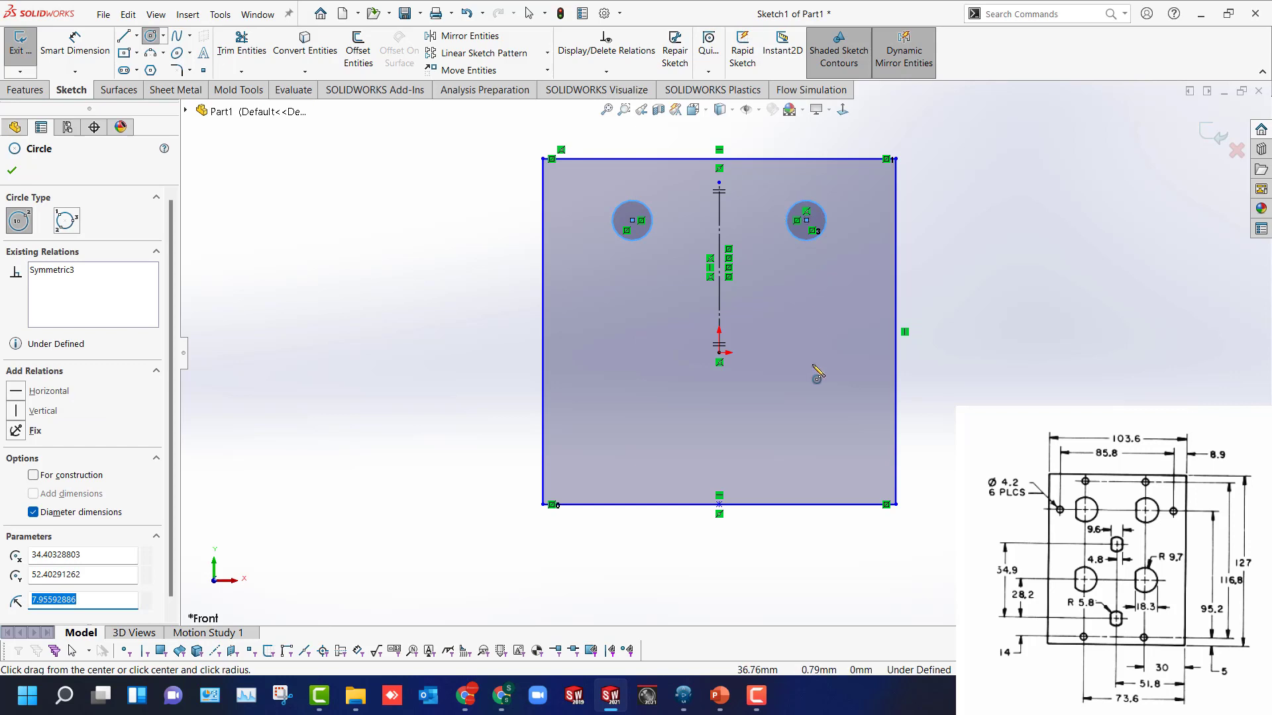
click(806, 442)
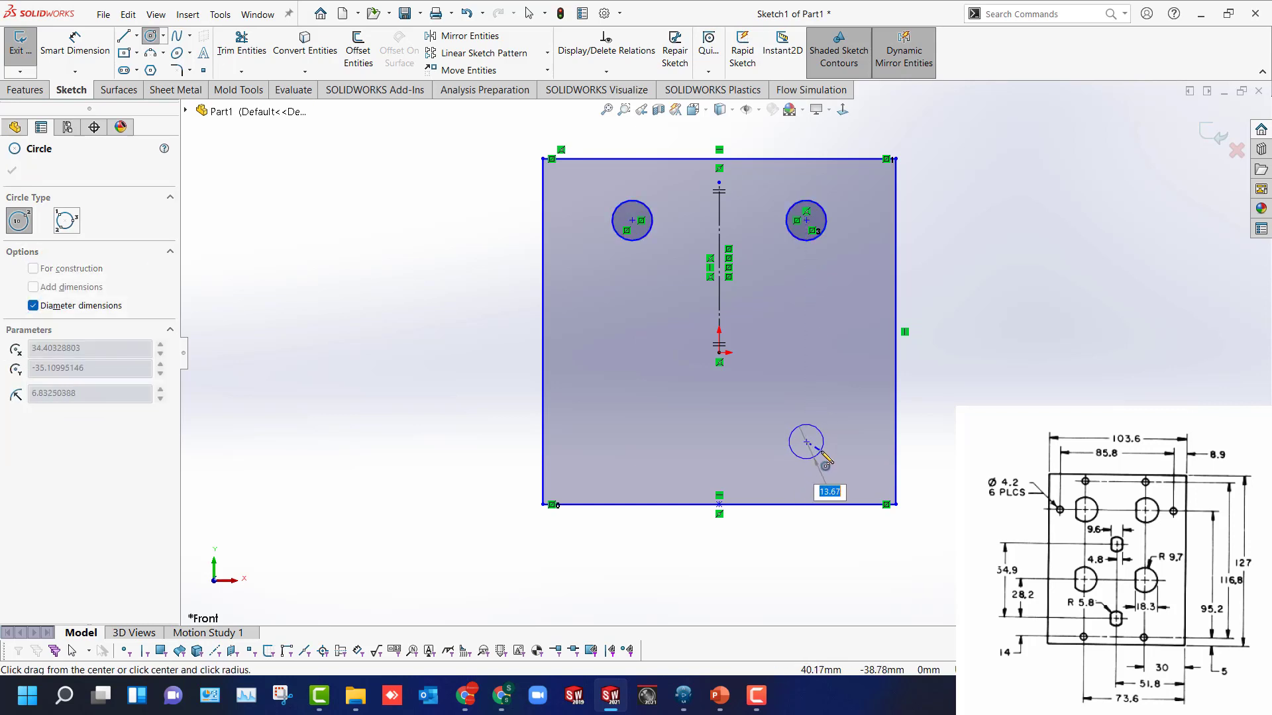
click(823, 453)
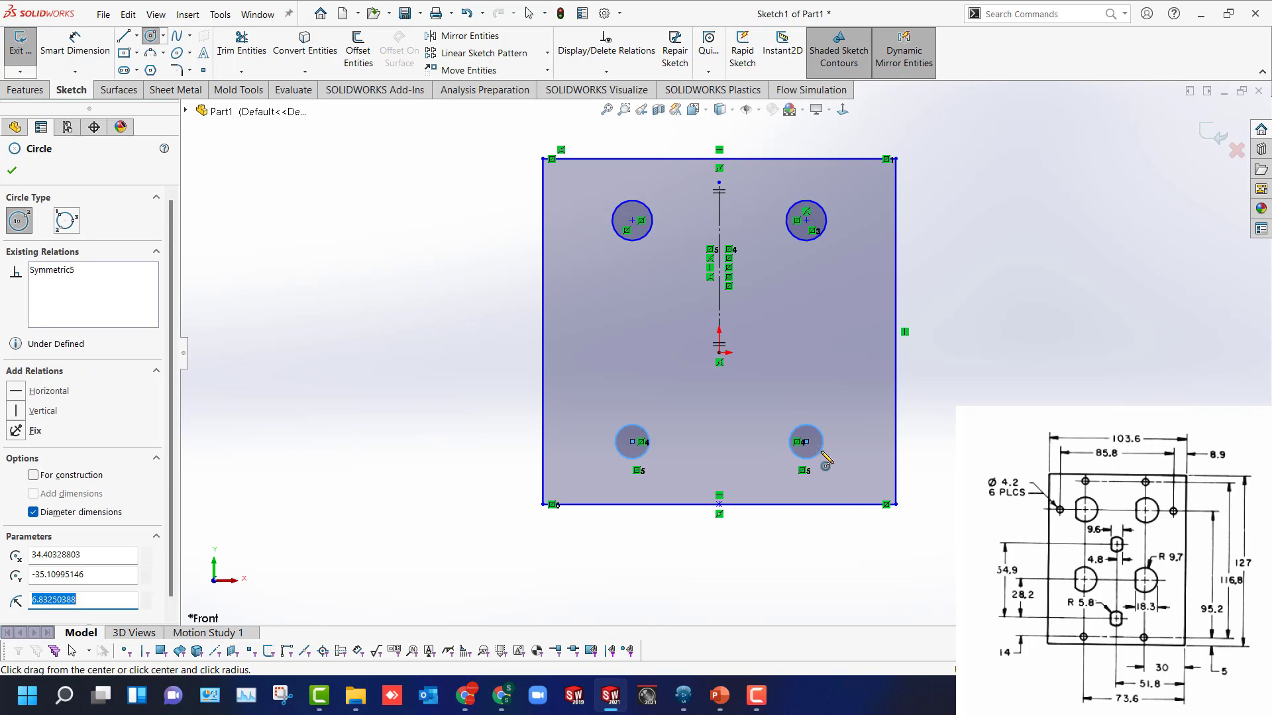
Add mirrored small circles about 4 mm in diameter near the bottom edge, 7 mm near the top and 4 mm beside the upper large circles.
click(765, 484)
click(769, 489)
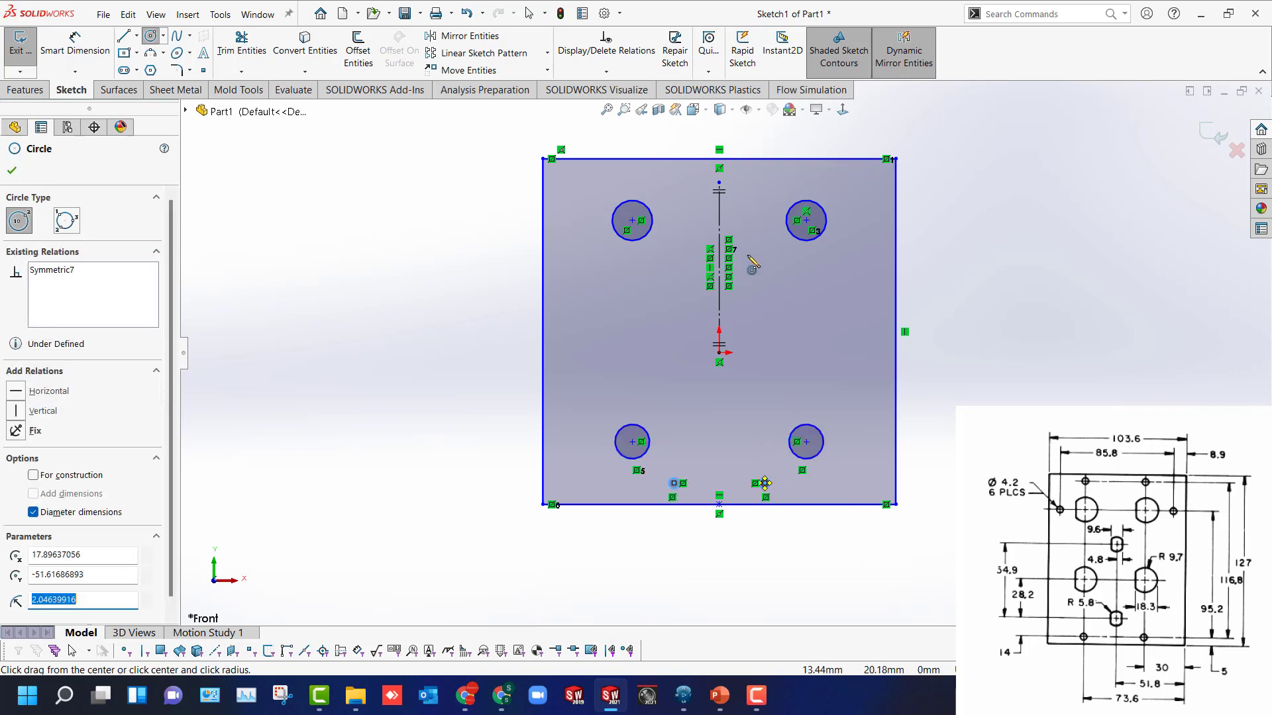
click(765, 175)
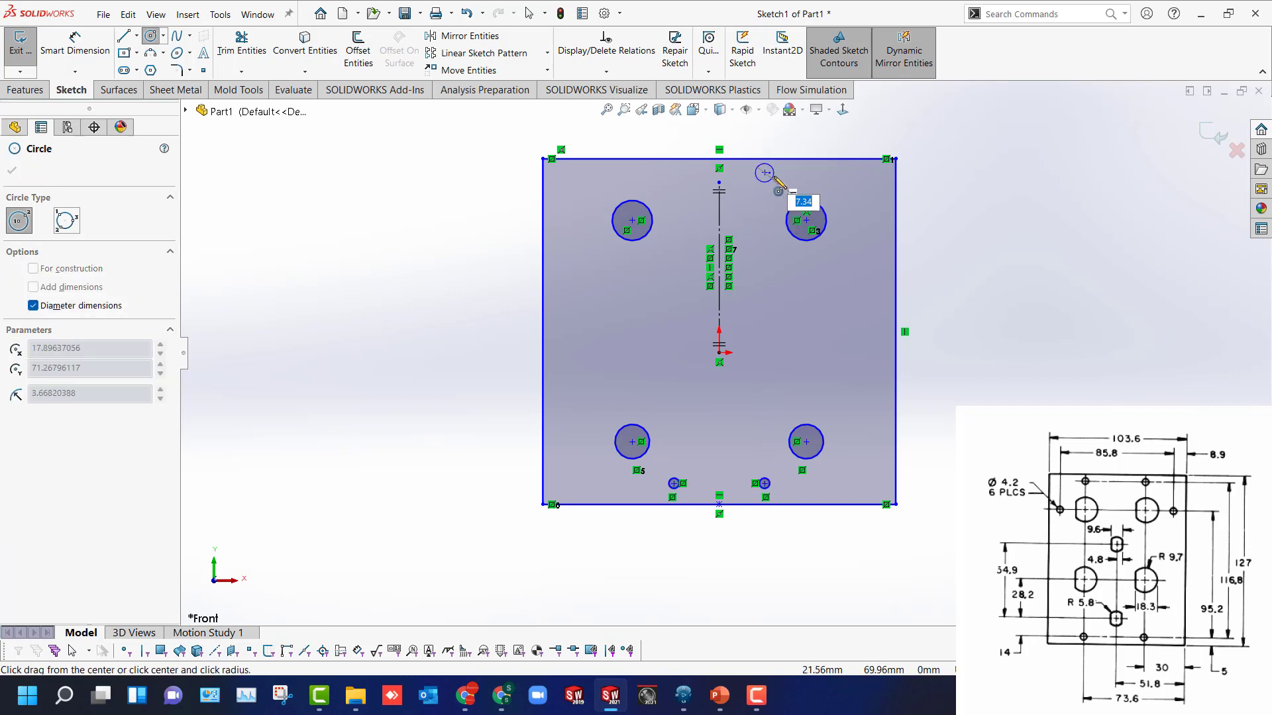
click(778, 183)
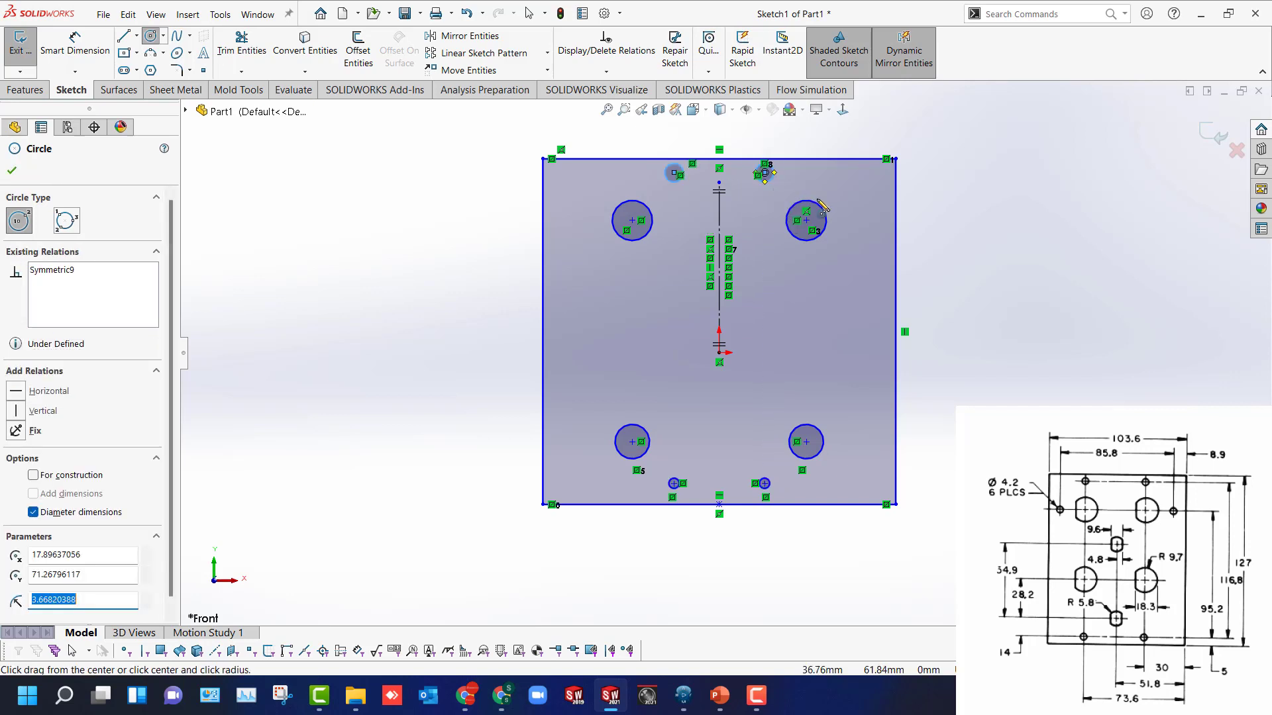
click(869, 221)
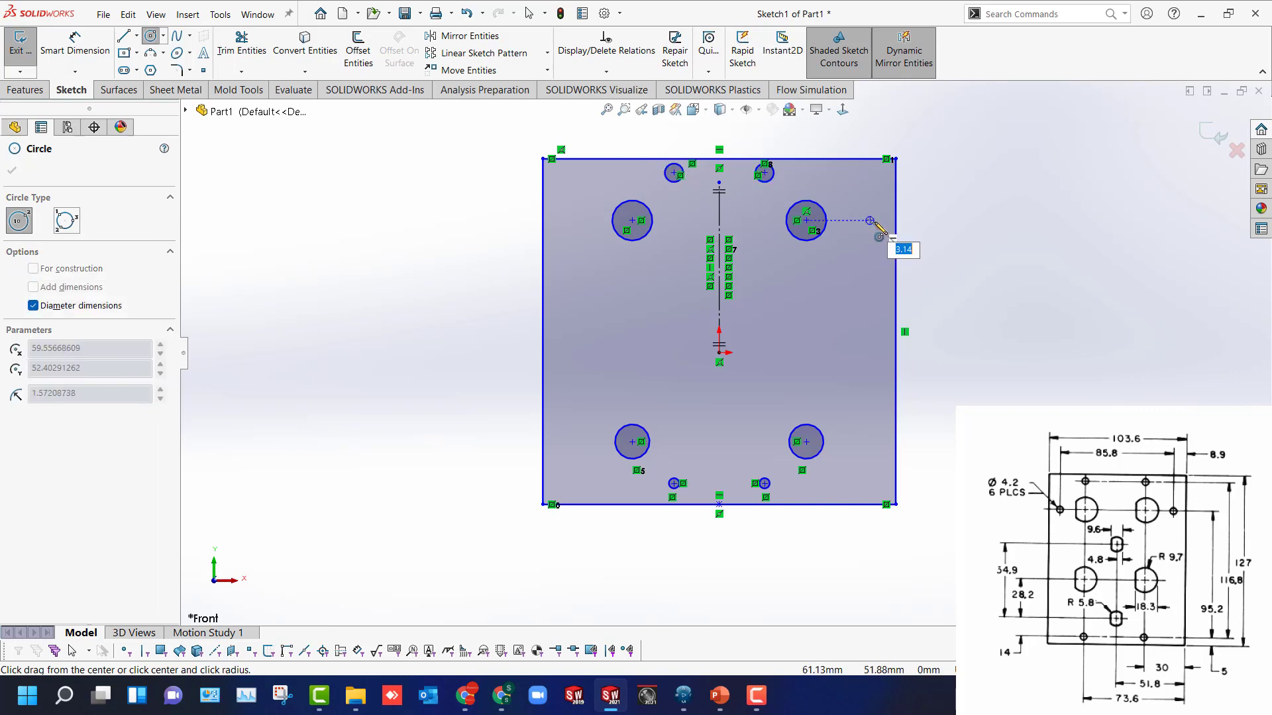
click(876, 226)
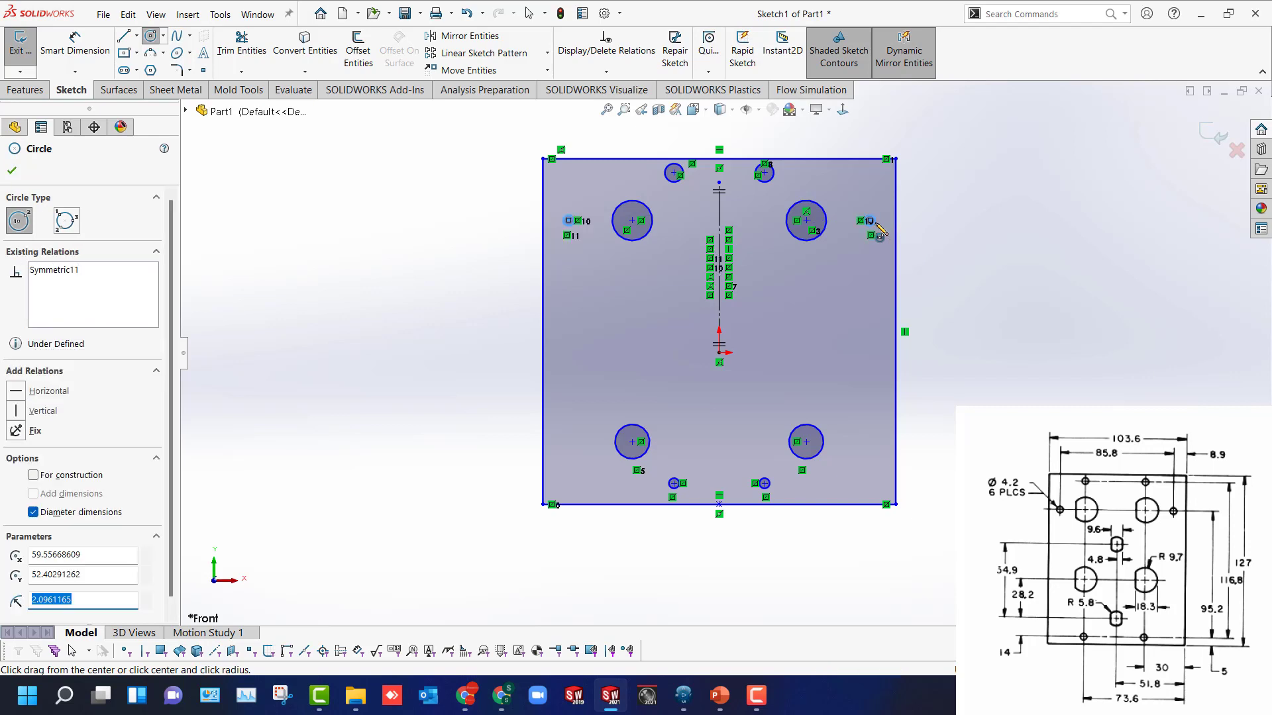
Sketch a circle about 17 mm in diameter centred on the origin.
click(720, 353)
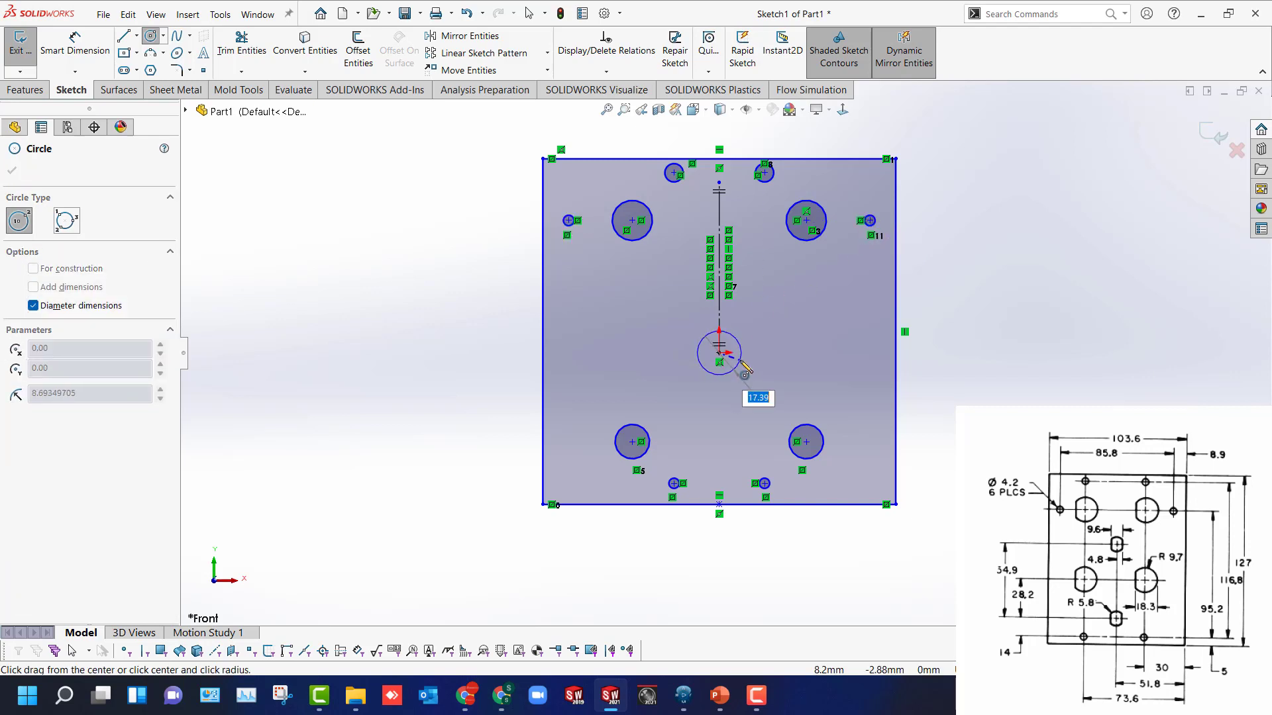
click(740, 362)
click(730, 341)
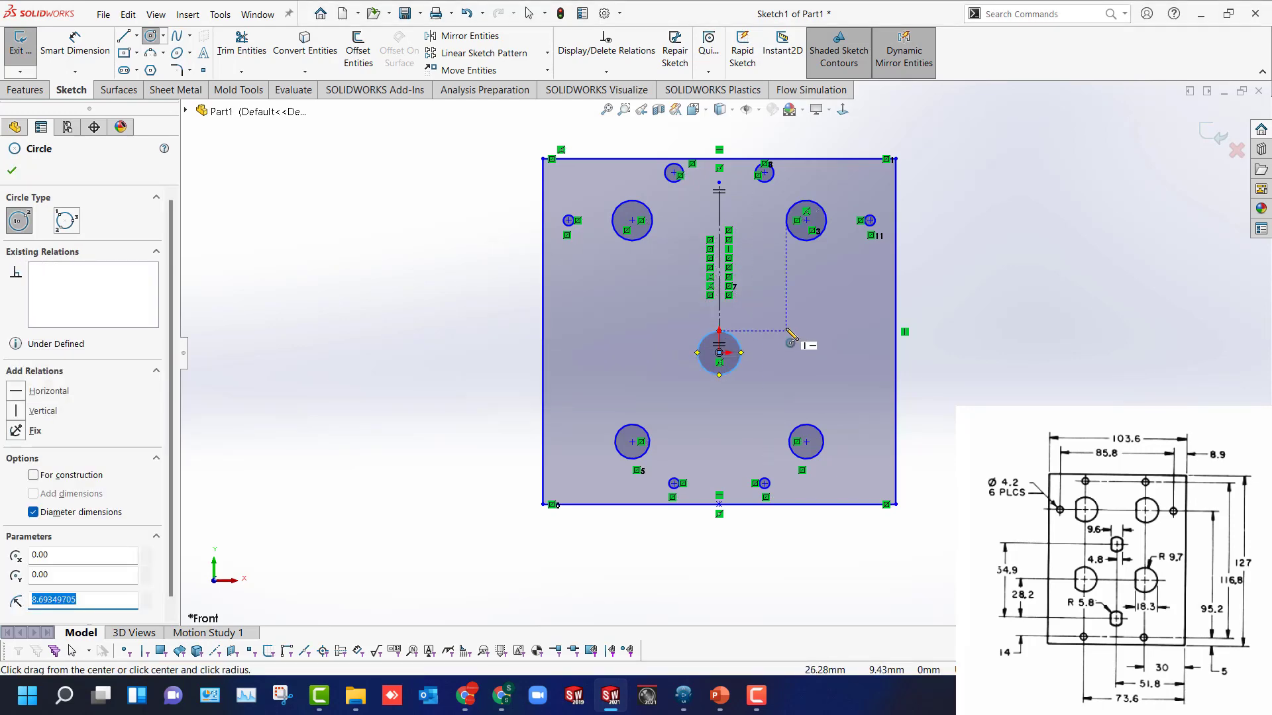
scroll(799, 235, down, 2)
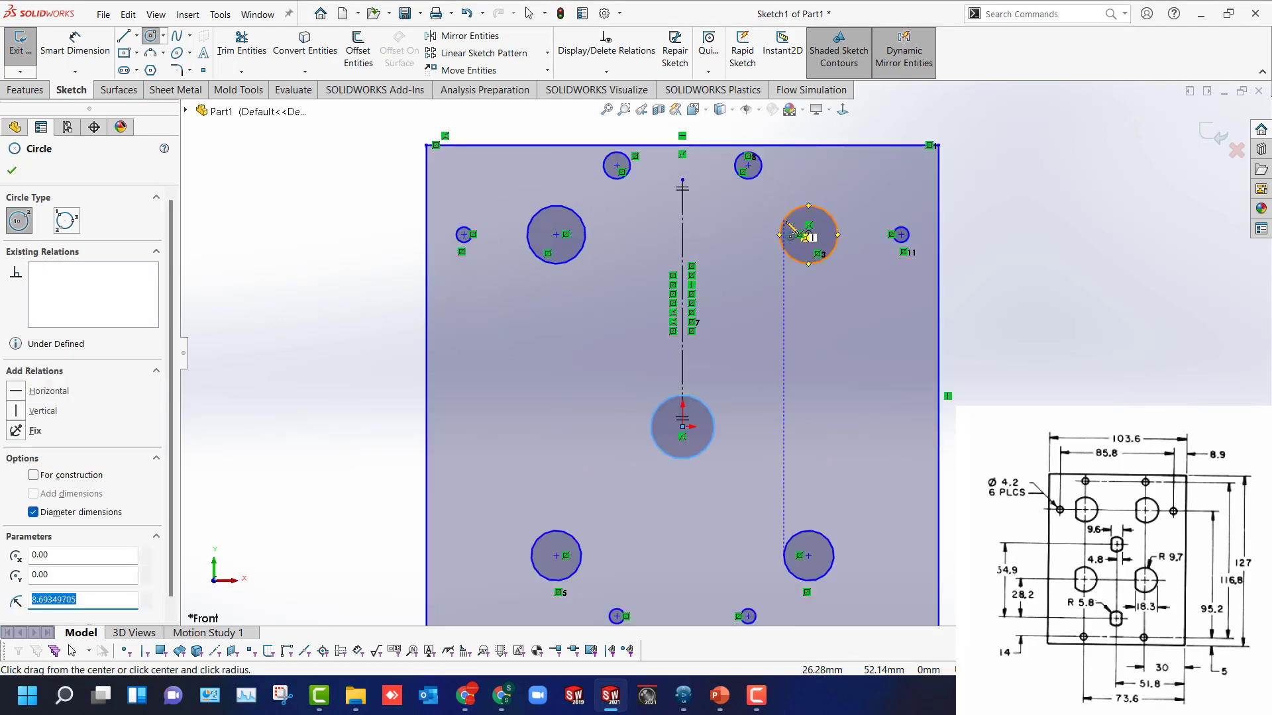
key(l)
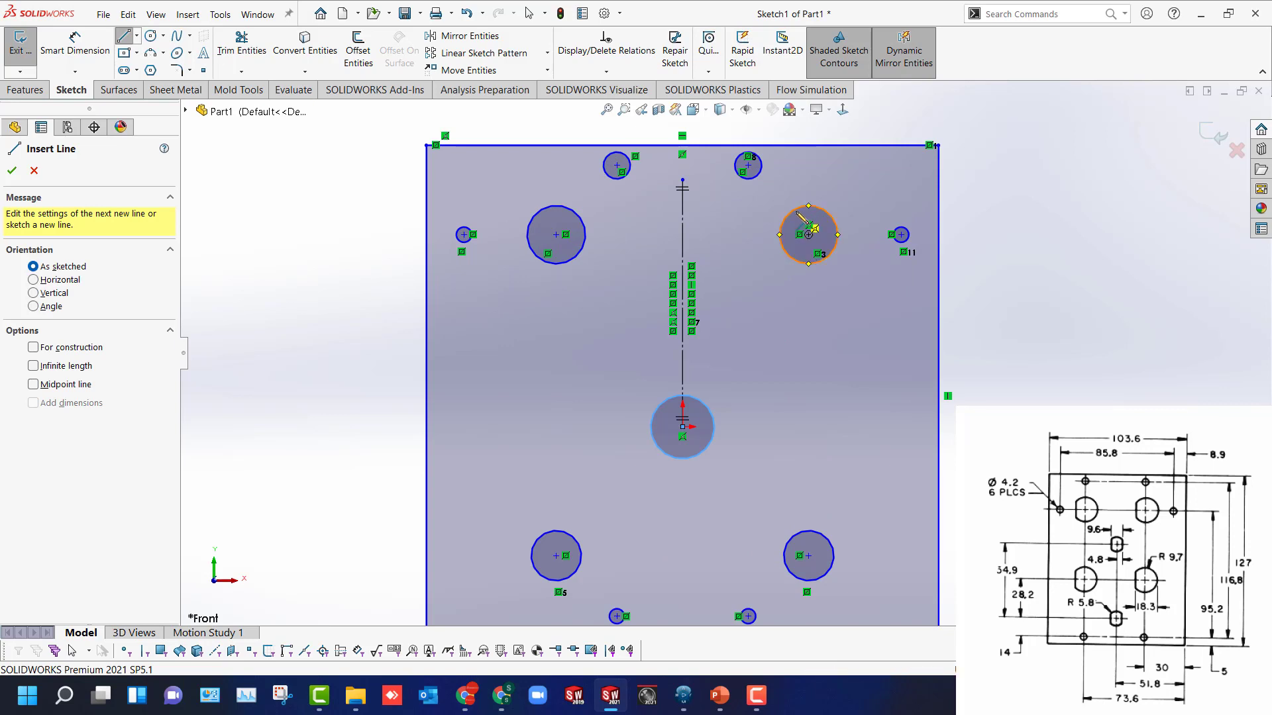
click(795, 211)
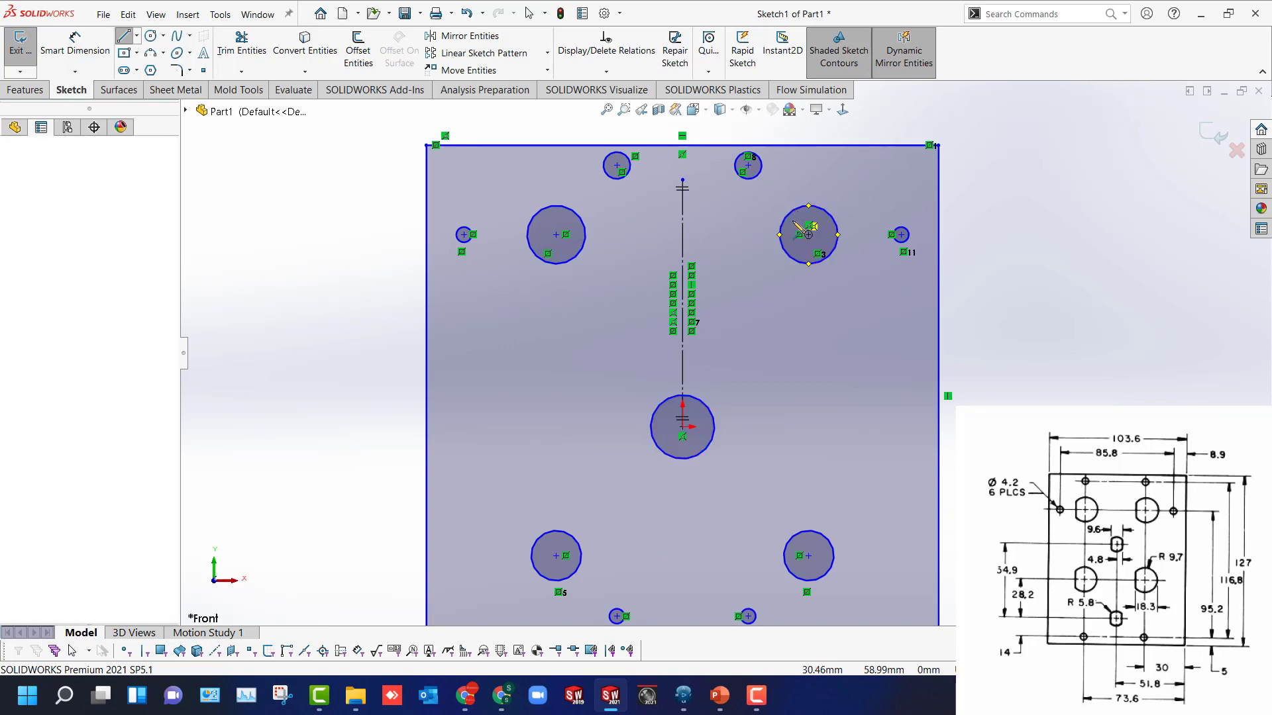
click(801, 265)
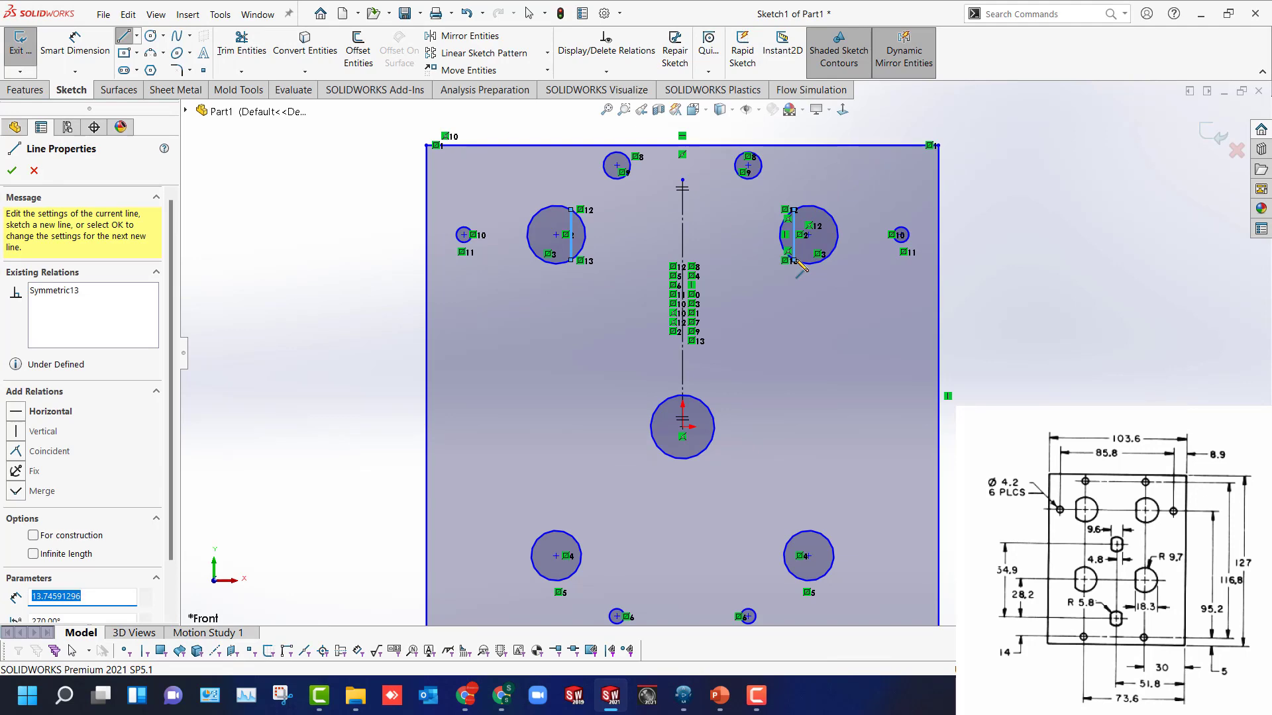
key(ctrl+z)
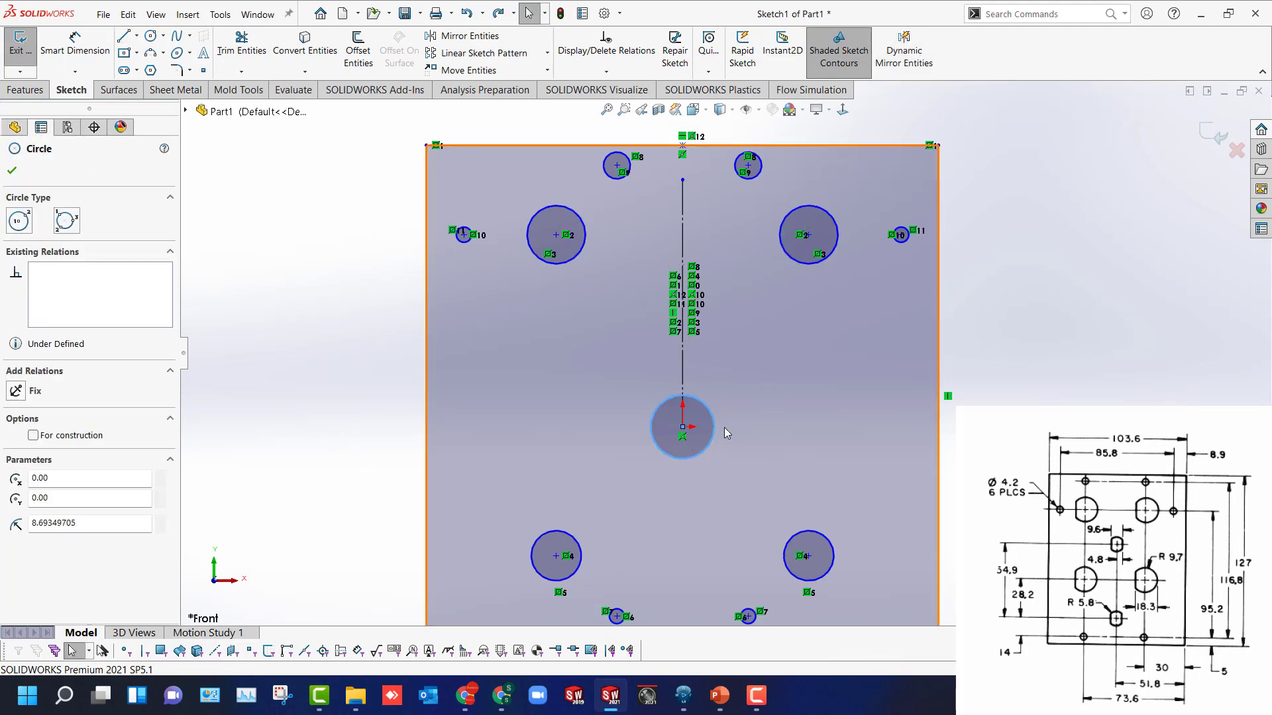
Dimension the small circle beside the upper-right large circle to a diameter of 4.2 mm.
key(d)
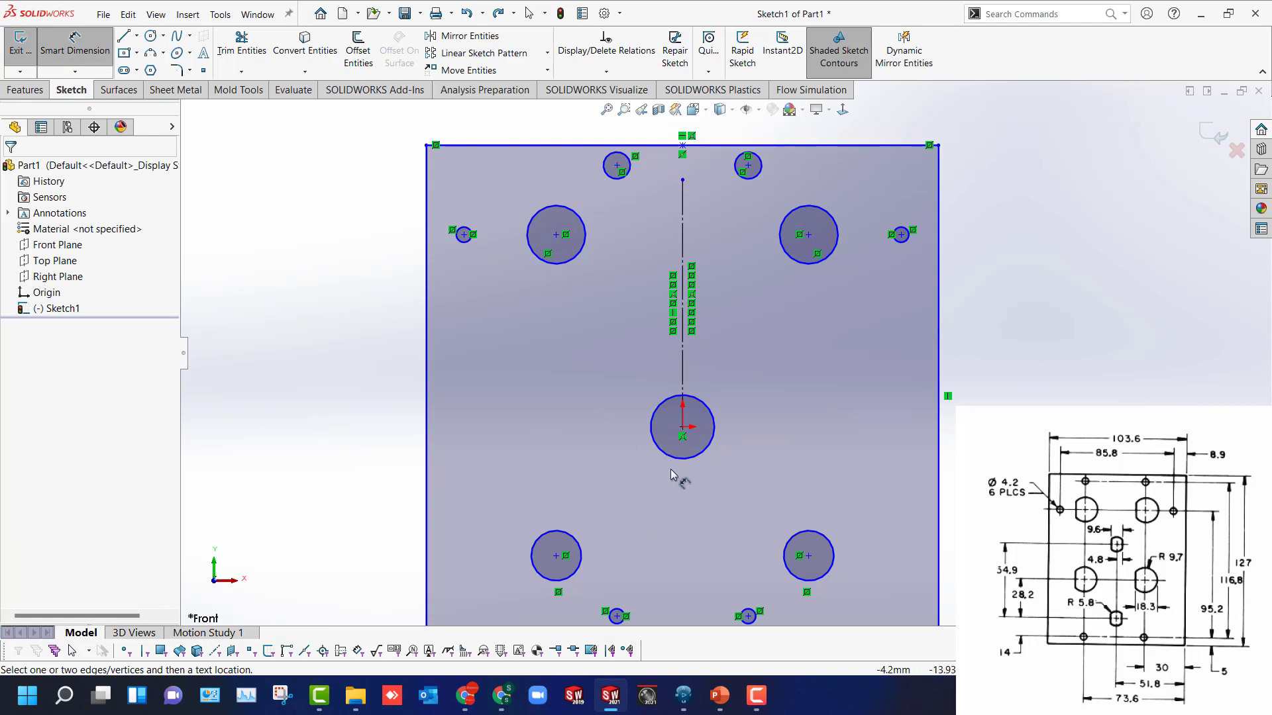
scroll(683, 440, up, 2)
scroll(838, 291, down, 2)
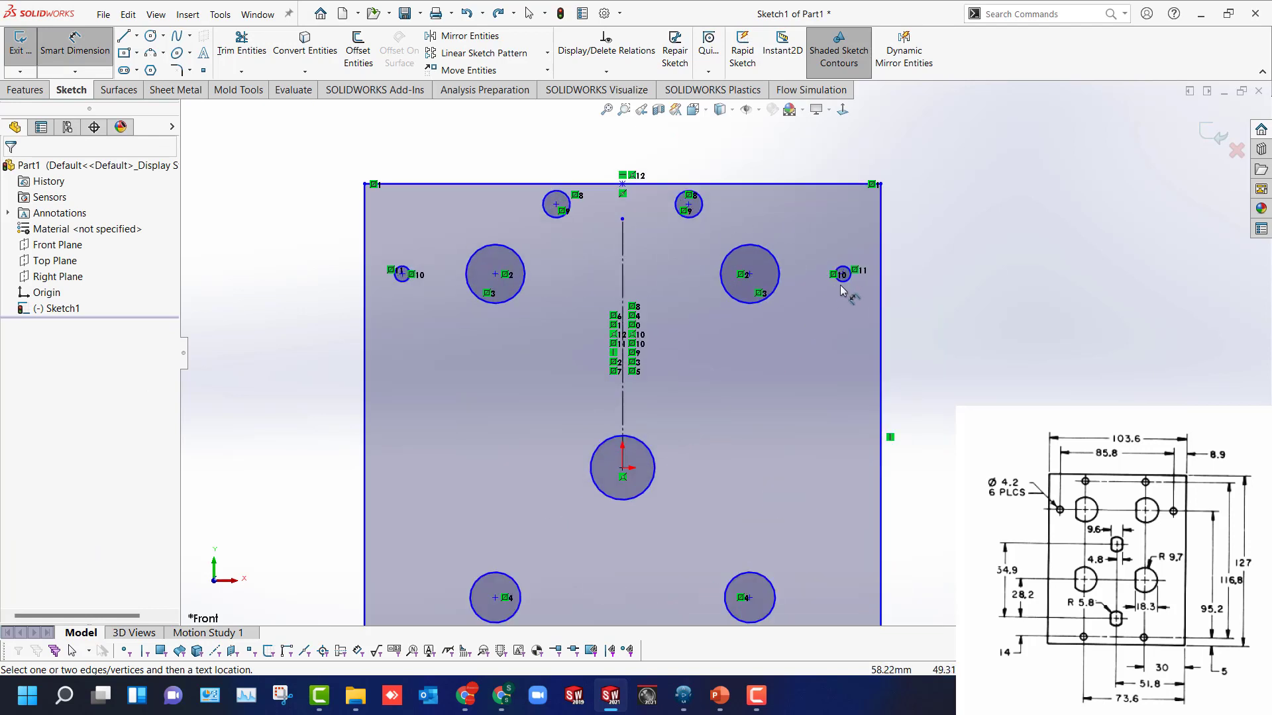
click(851, 285)
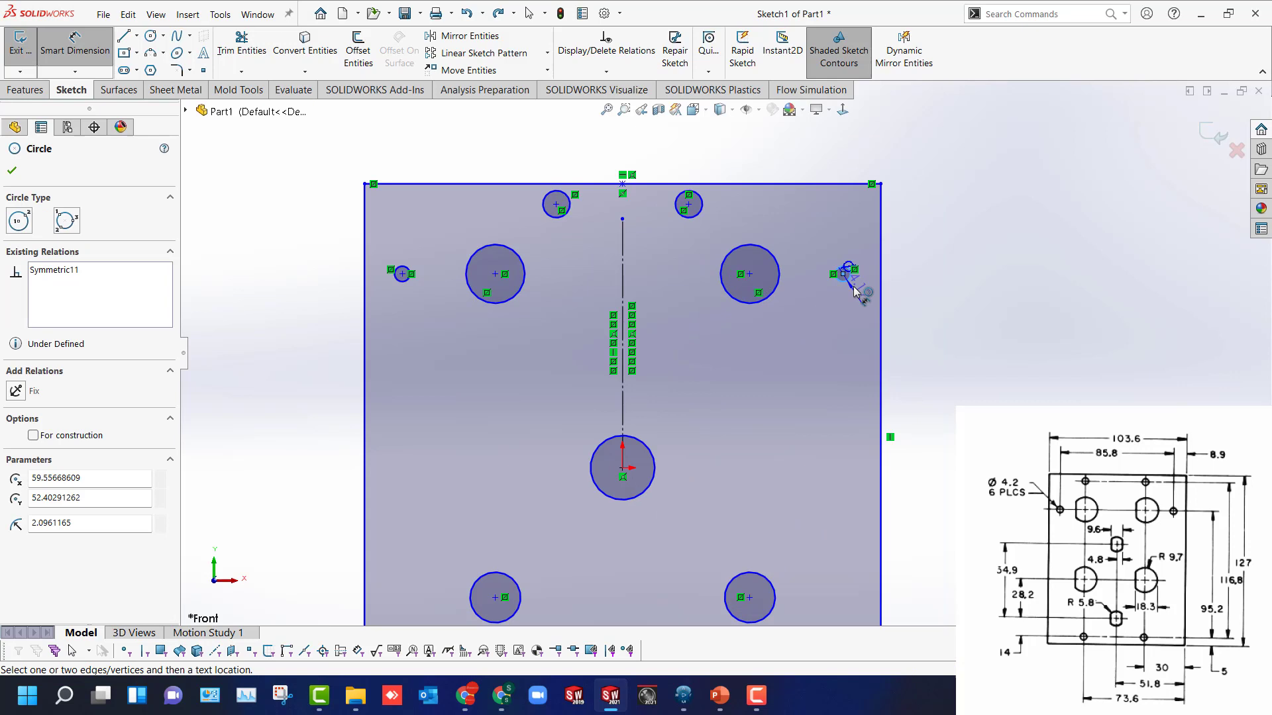
click(920, 292)
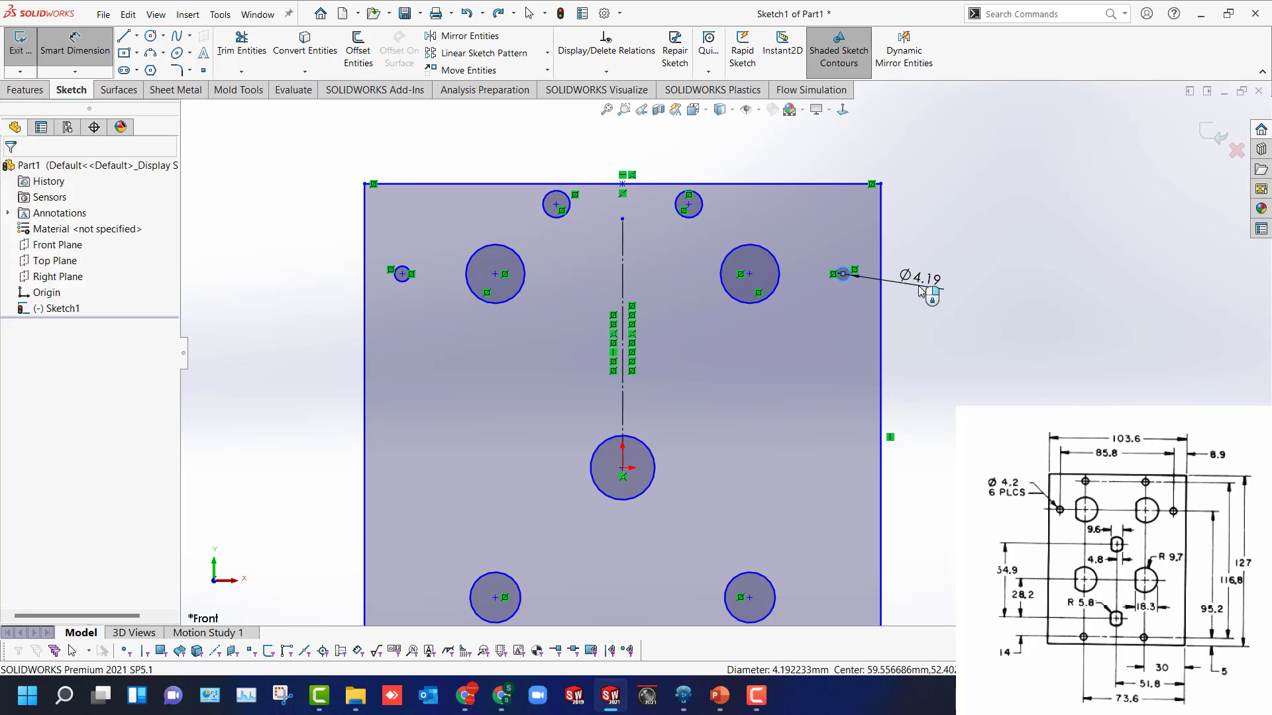
text(4.2)
key(Return)
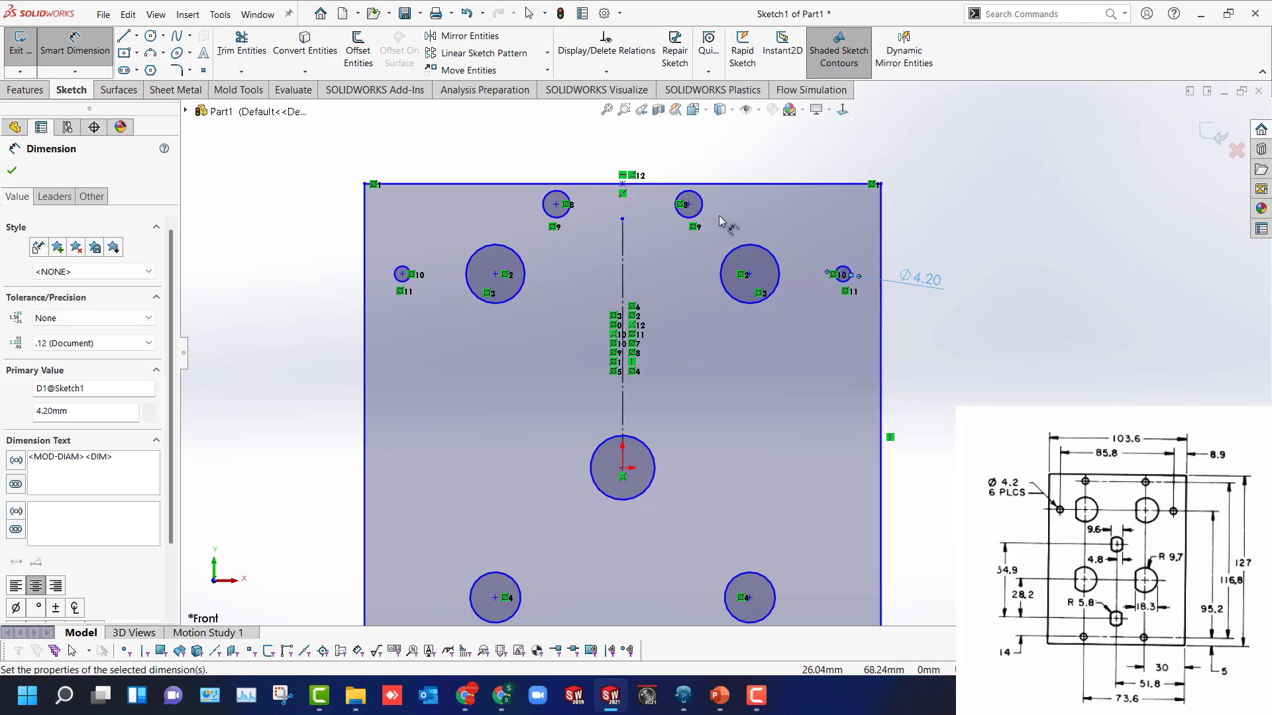
Dimension the small circle near the top edge, right of the centerline, to a diameter of 4.2 mm.
click(696, 195)
click(737, 153)
text(4.2)
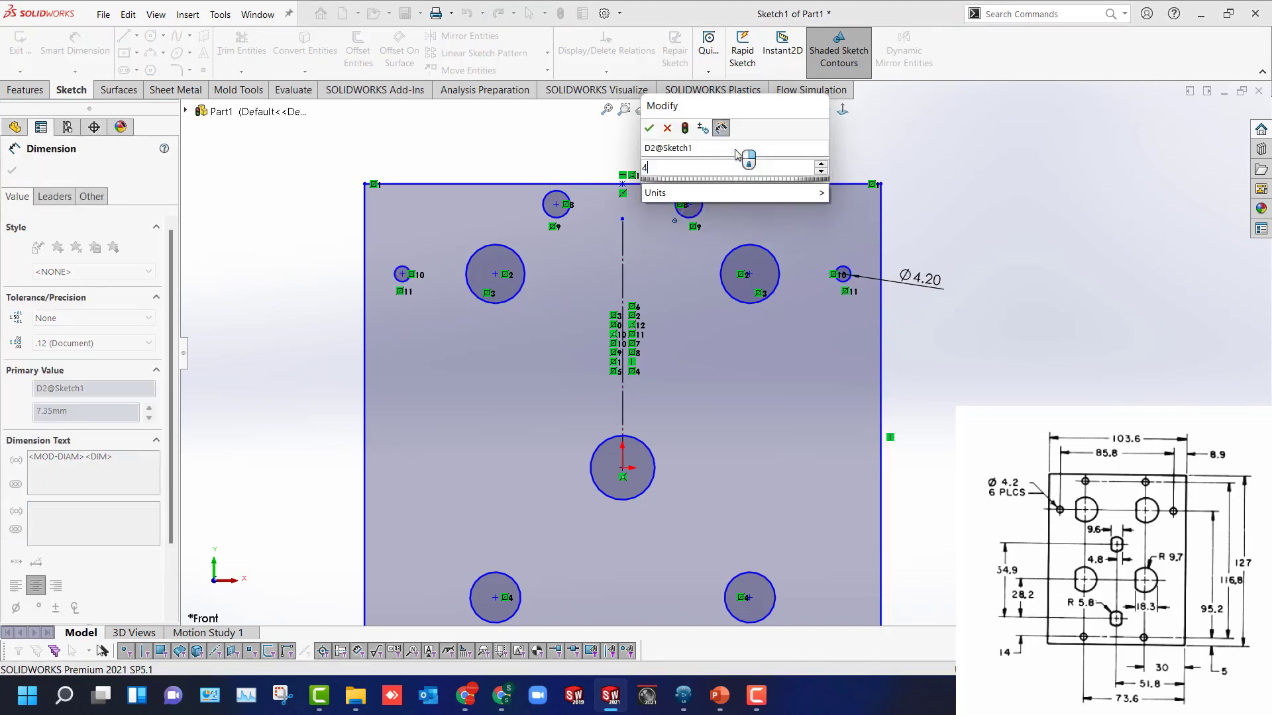
key(Return)
Dimension the small circle near the bottom edge, right of the centerline, to a diameter of 4.2 mm.
scroll(725, 353, up, 3)
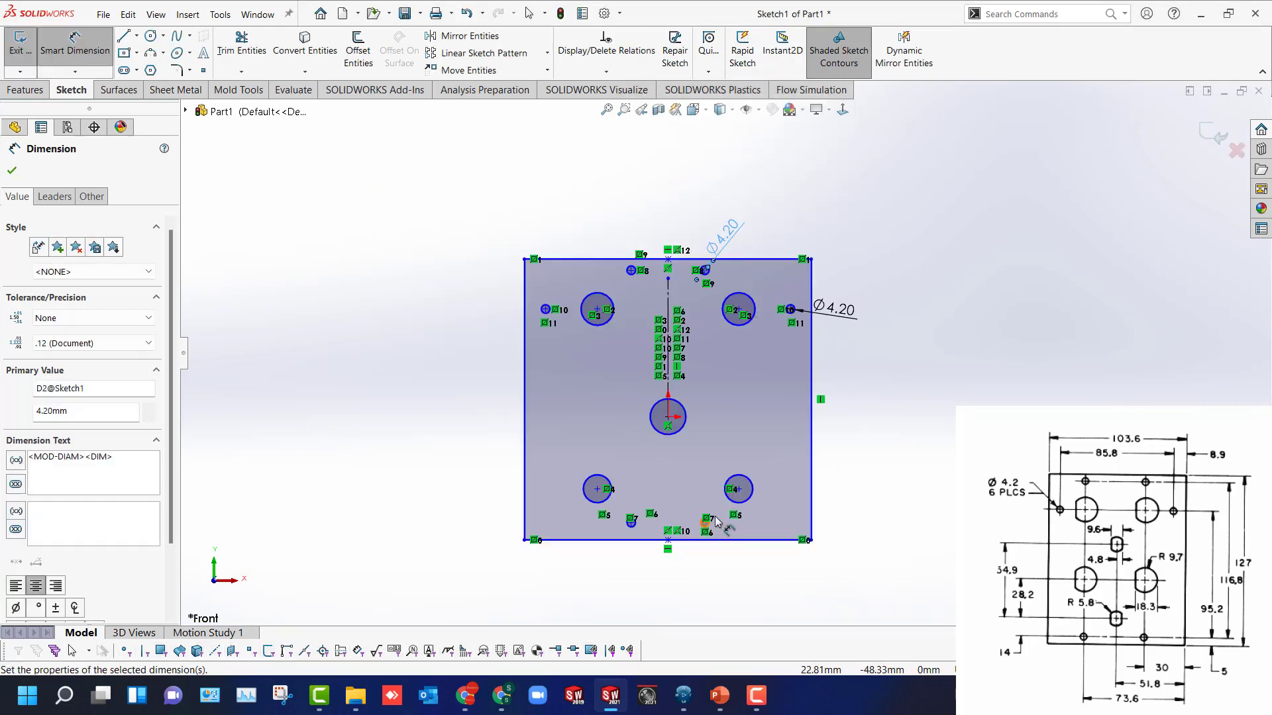
scroll(711, 532, down, 3)
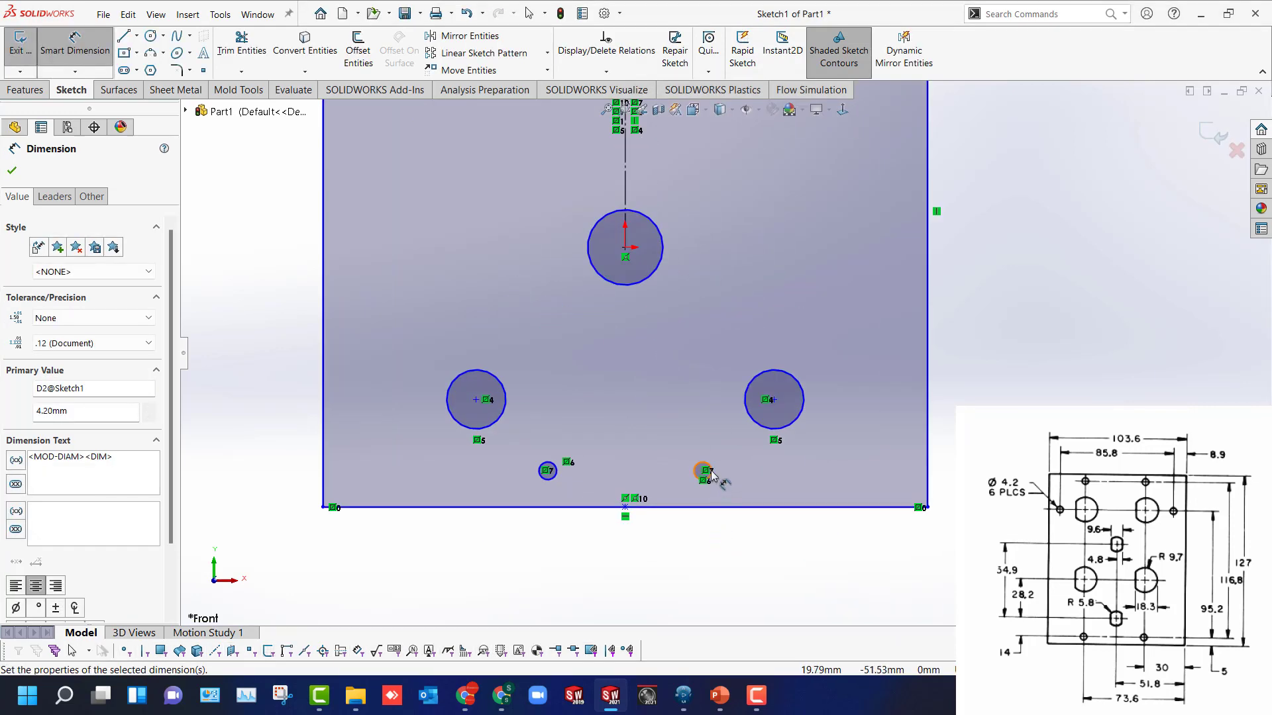
click(704, 472)
click(742, 532)
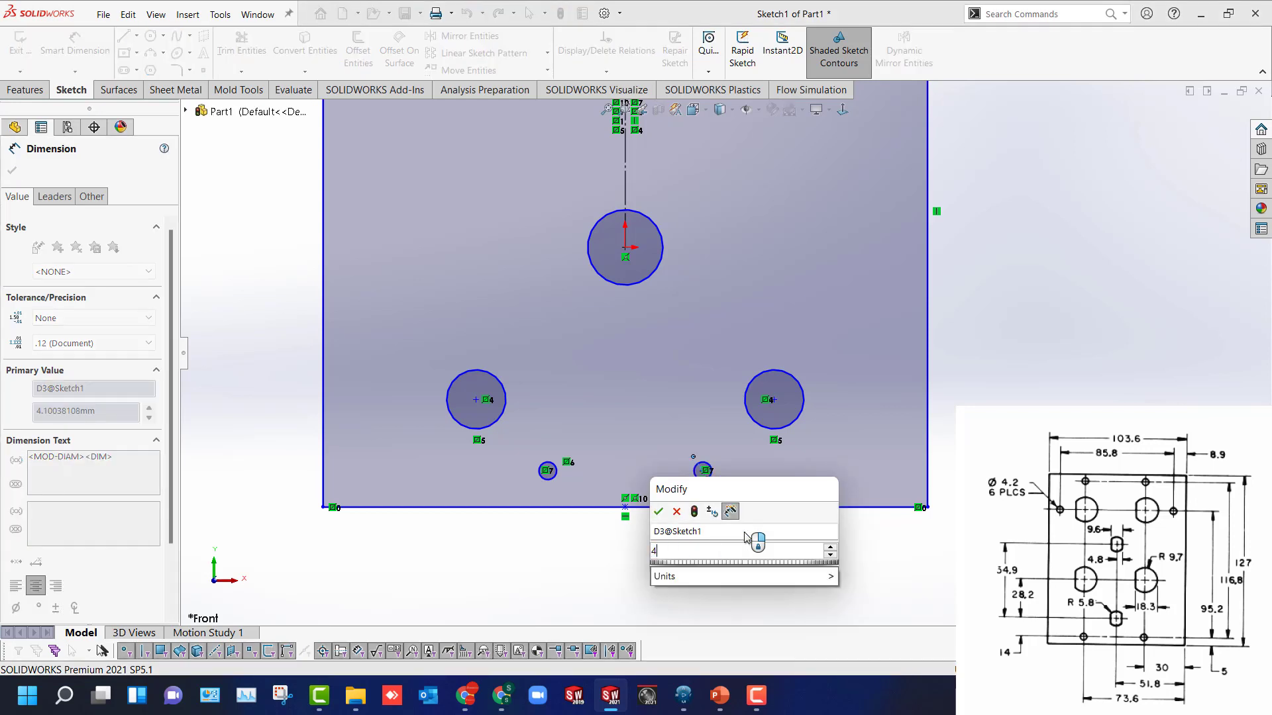
text(4.2)
key(Return)
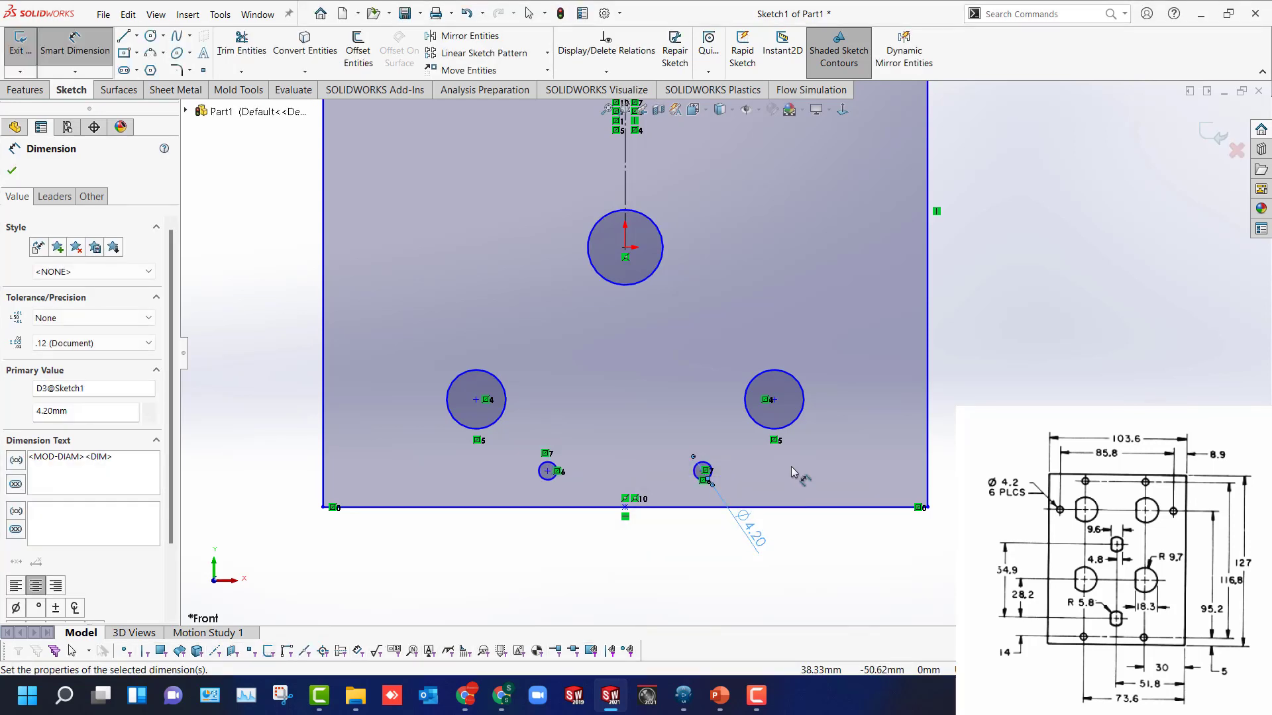
Dimension the lower-right large circle's diameter as 9.7*2, giving 19.4 mm.
click(797, 423)
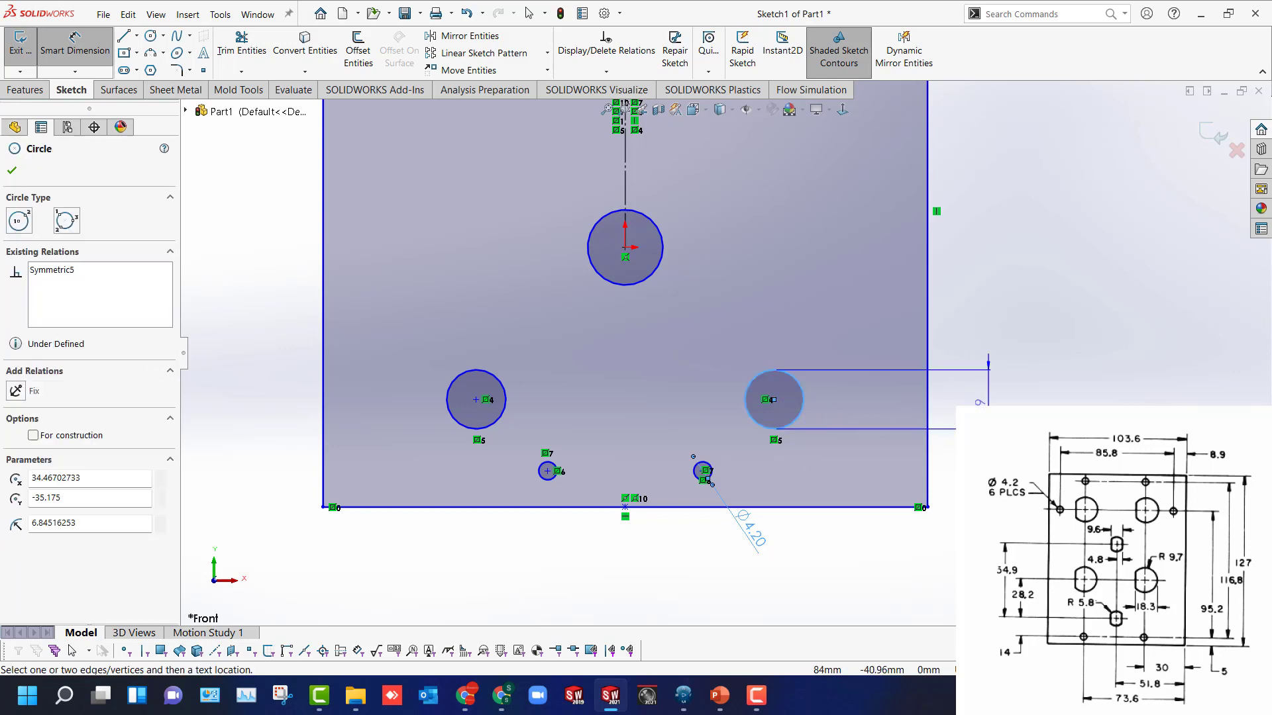
click(996, 443)
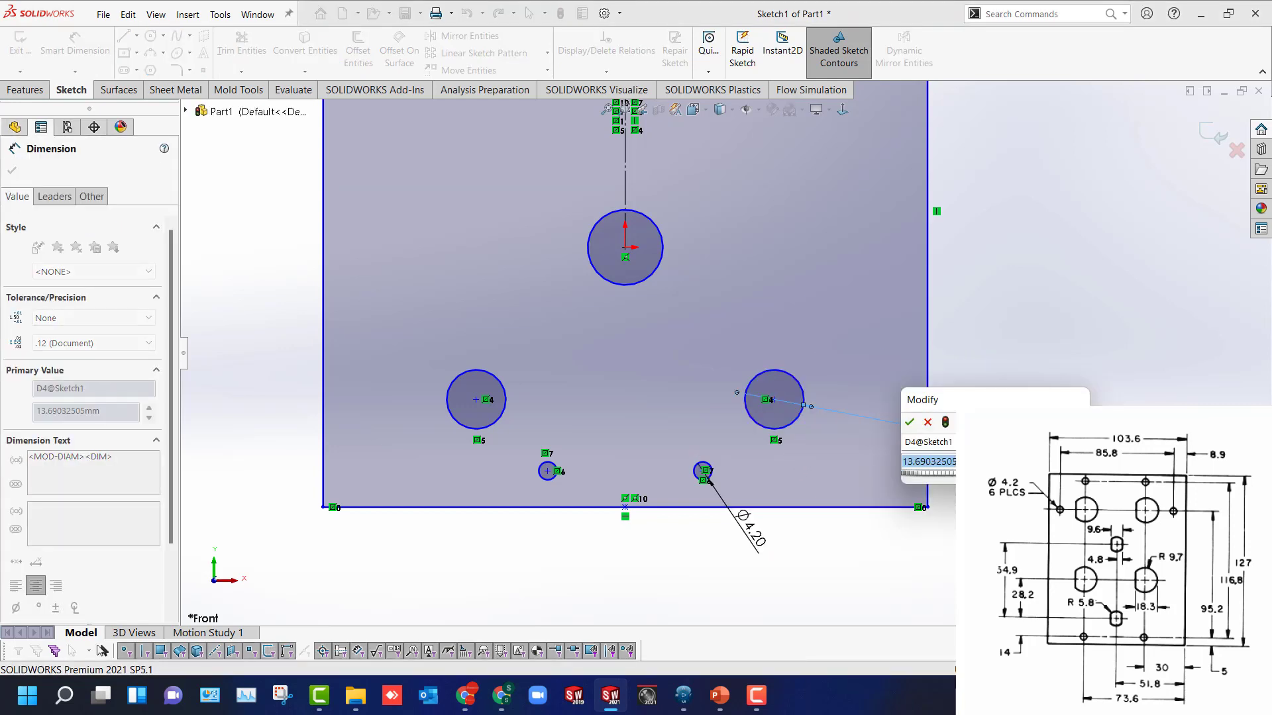
text(9.7*2)
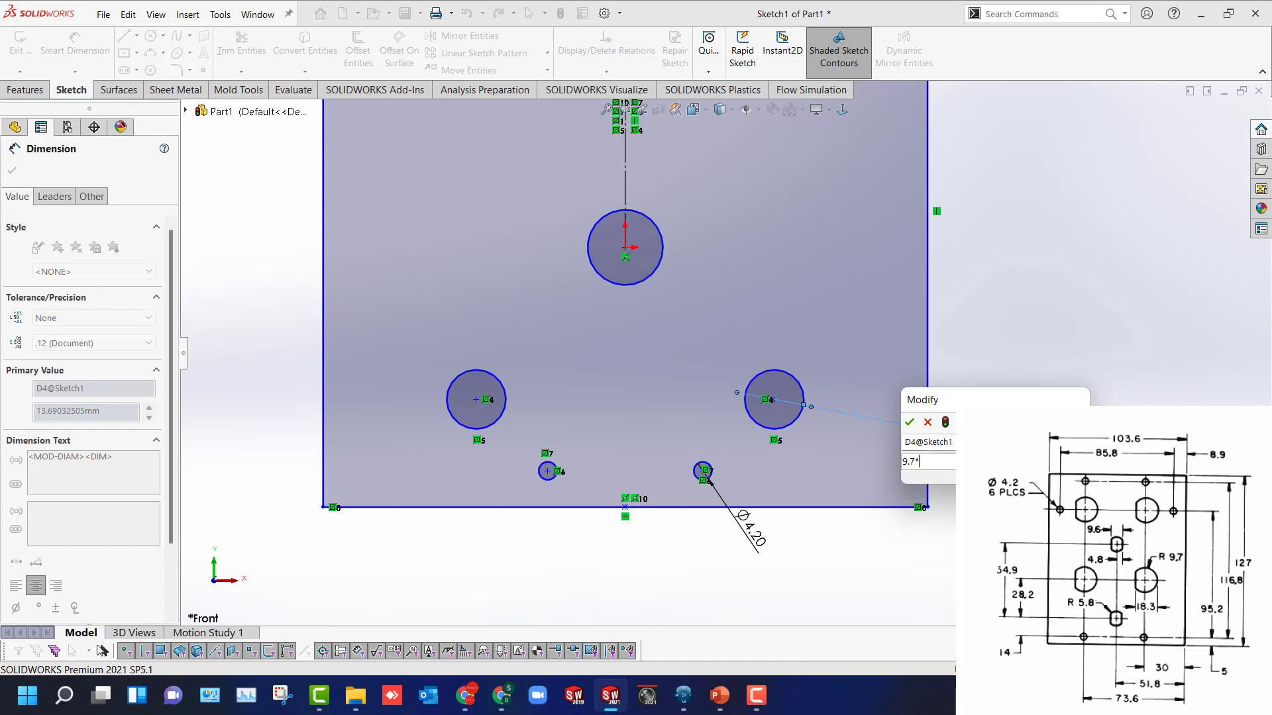
key(Return)
Dimension the upper-right large circle's diameter as 9.7*2, giving 19.4 mm.
scroll(828, 374, up, 6)
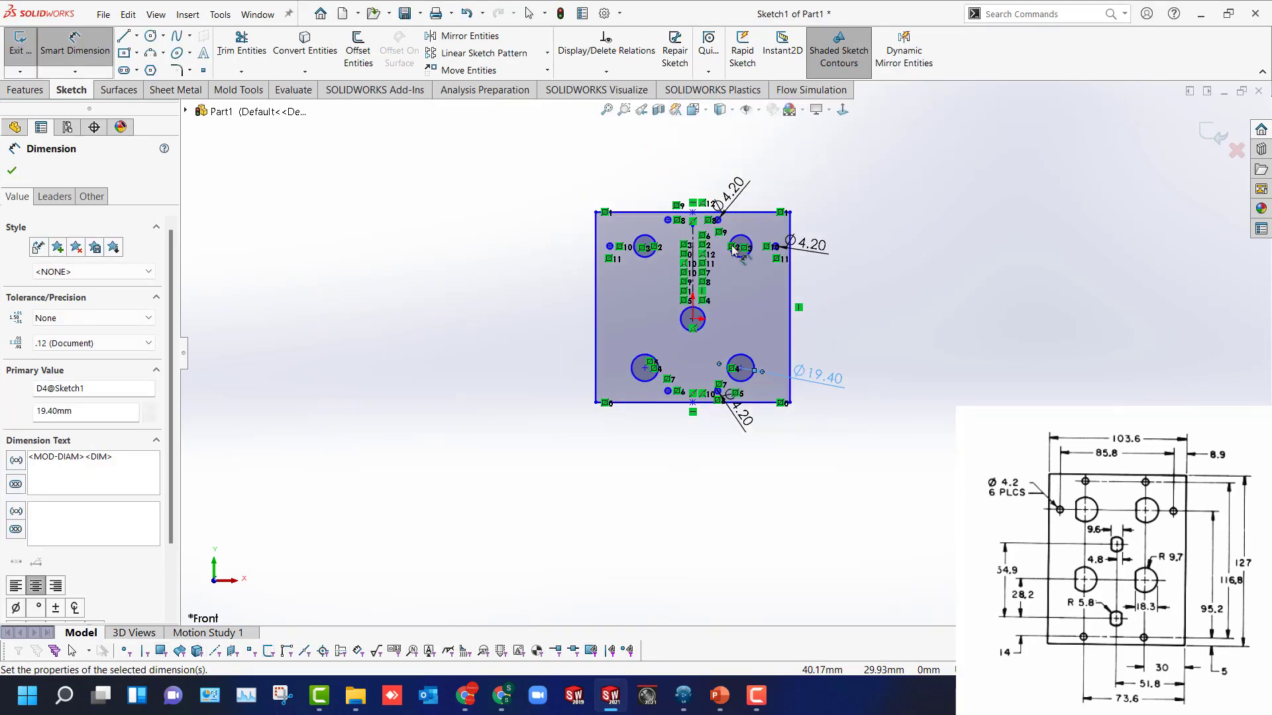
scroll(748, 257, down, 5)
click(768, 283)
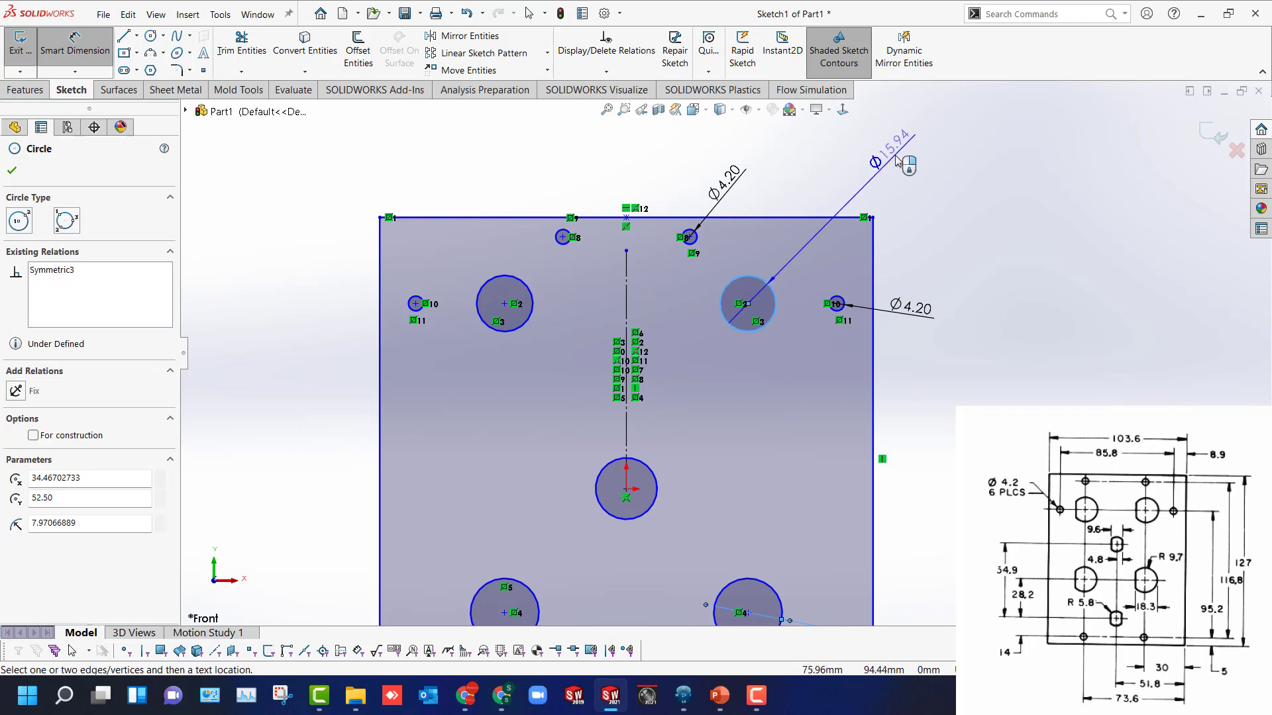
click(901, 161)
text(9.7*2)
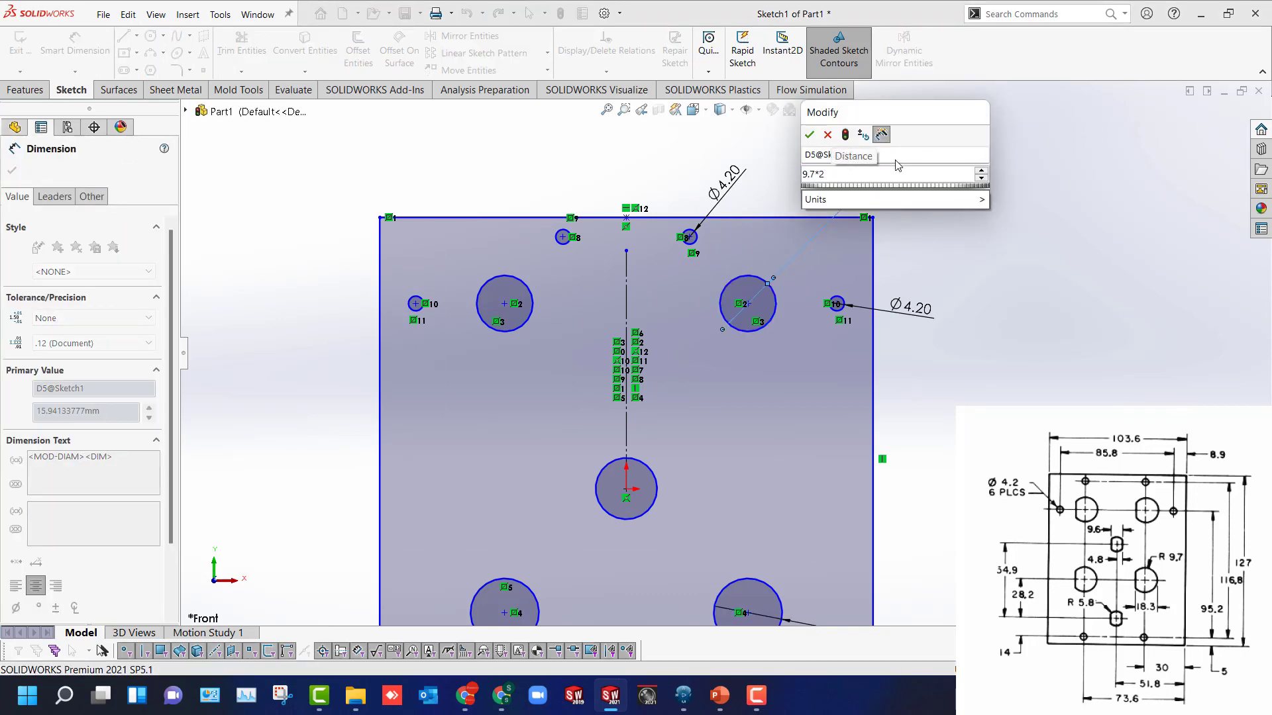
key(Return)
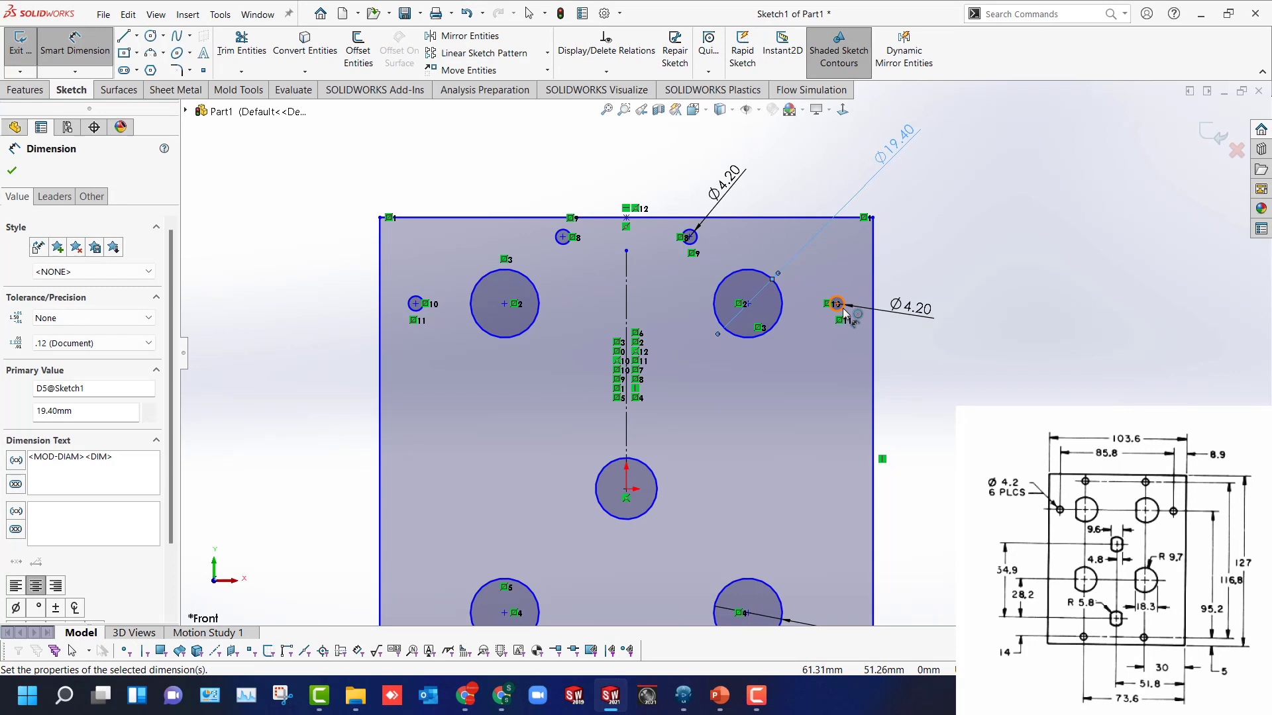
Set the distance from the centerline to the plate's right edge to 51.8 mm.
click(625, 434)
click(873, 371)
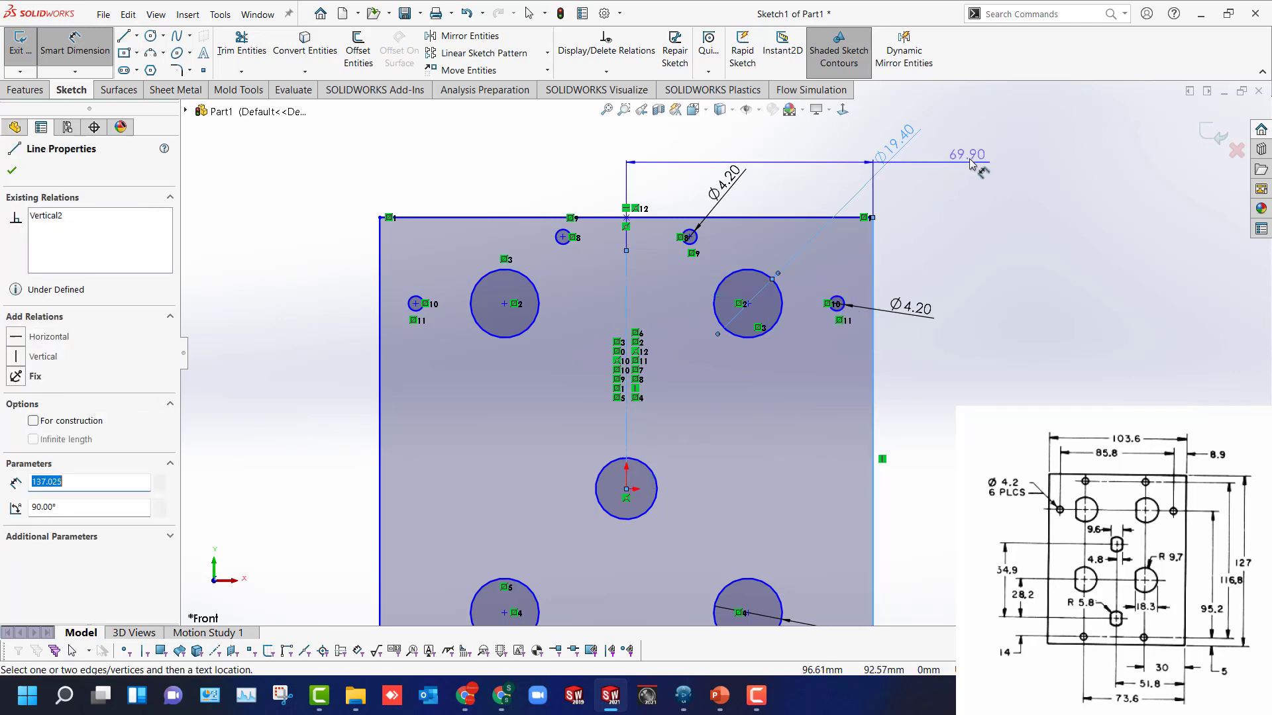
click(983, 147)
text(51.8)
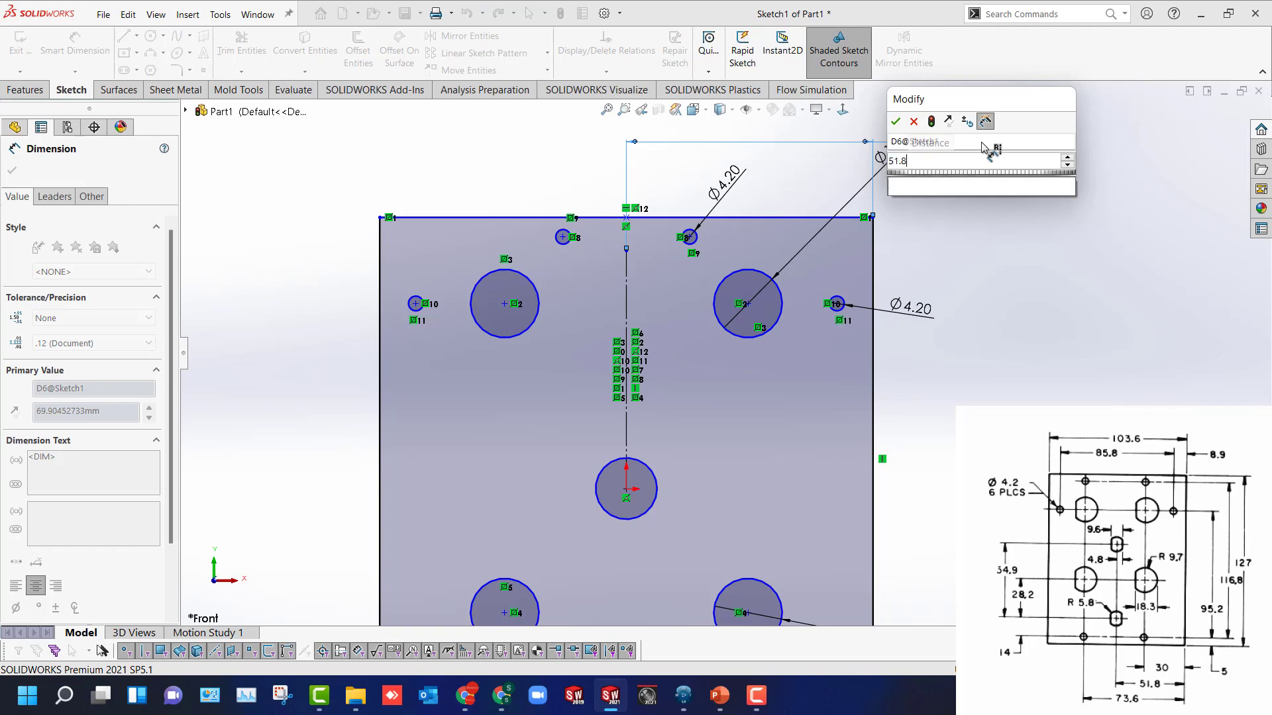
key(Return)
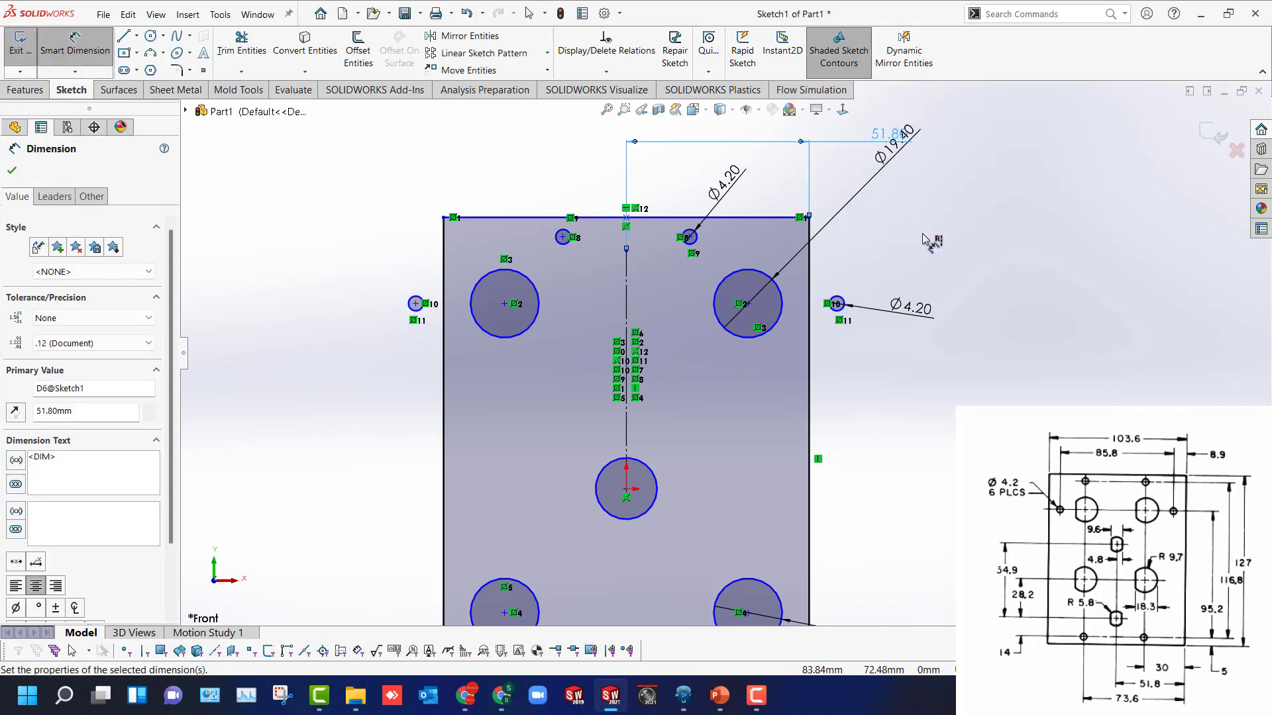
Set the horizontal distance from the bottom right small circle's centre to the plate's right edge to 30 mm.
scroll(689, 371, up, 4)
scroll(642, 469, down, 6)
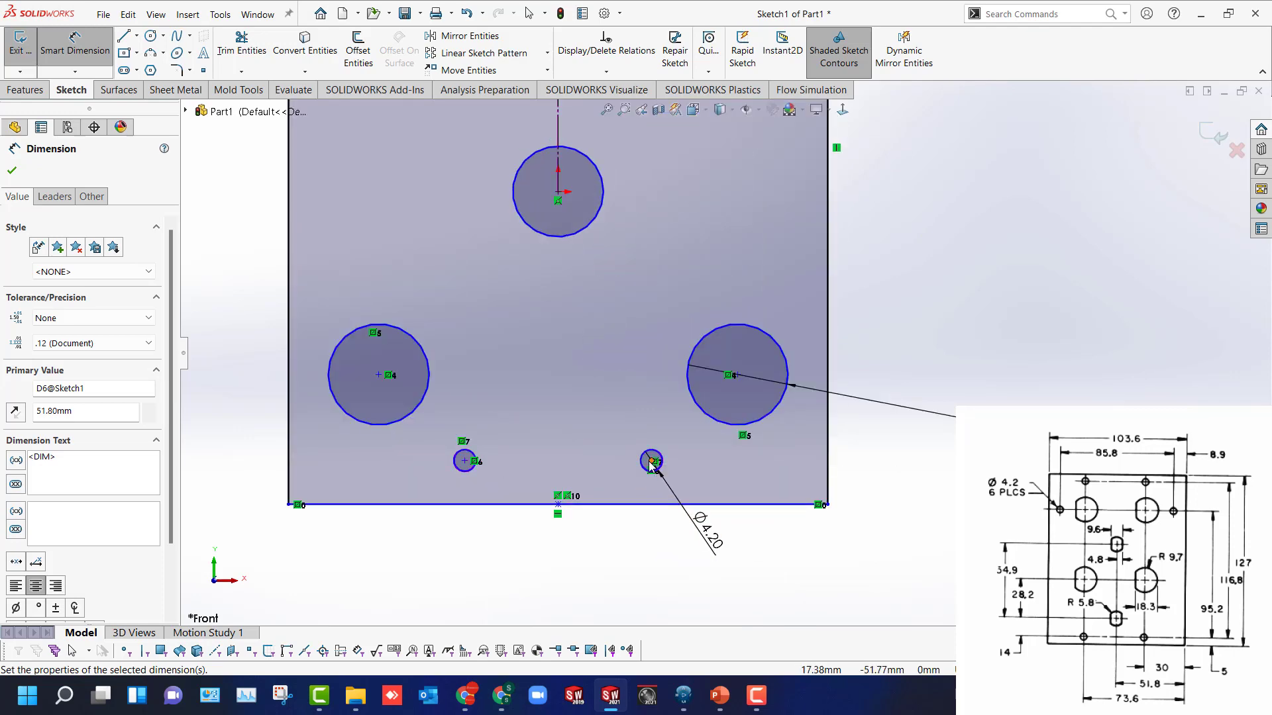
click(651, 462)
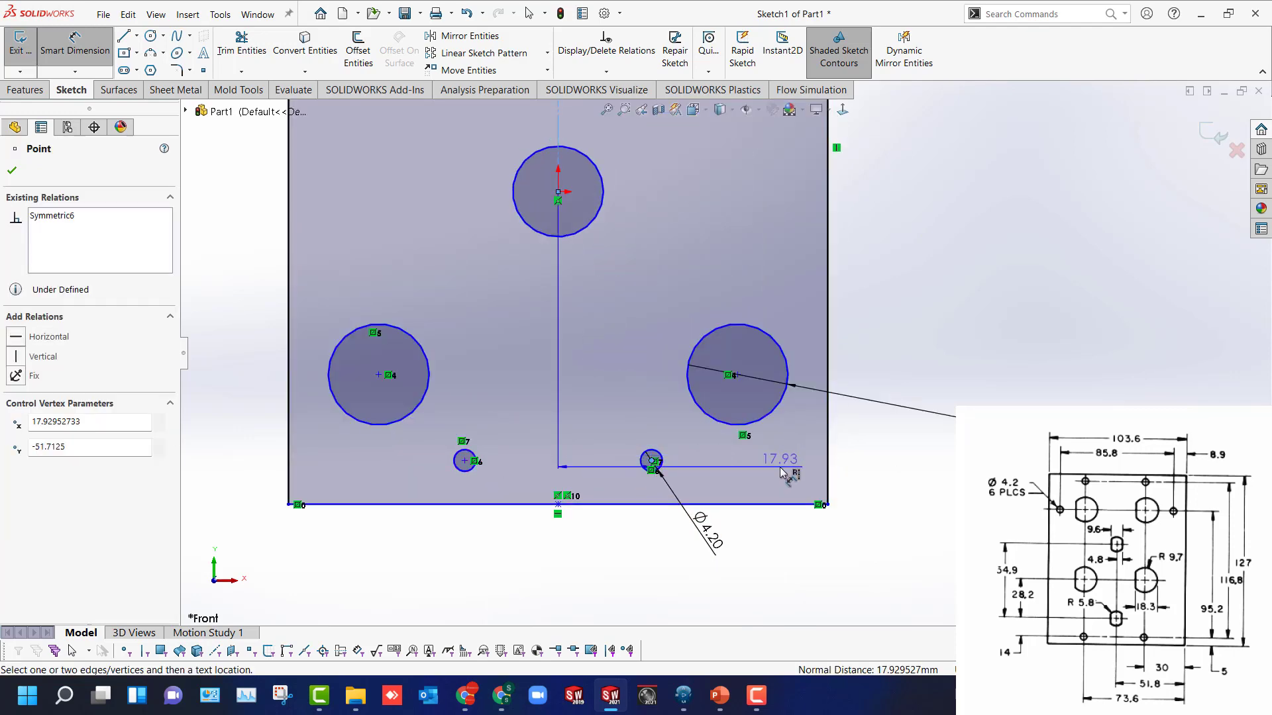
click(828, 468)
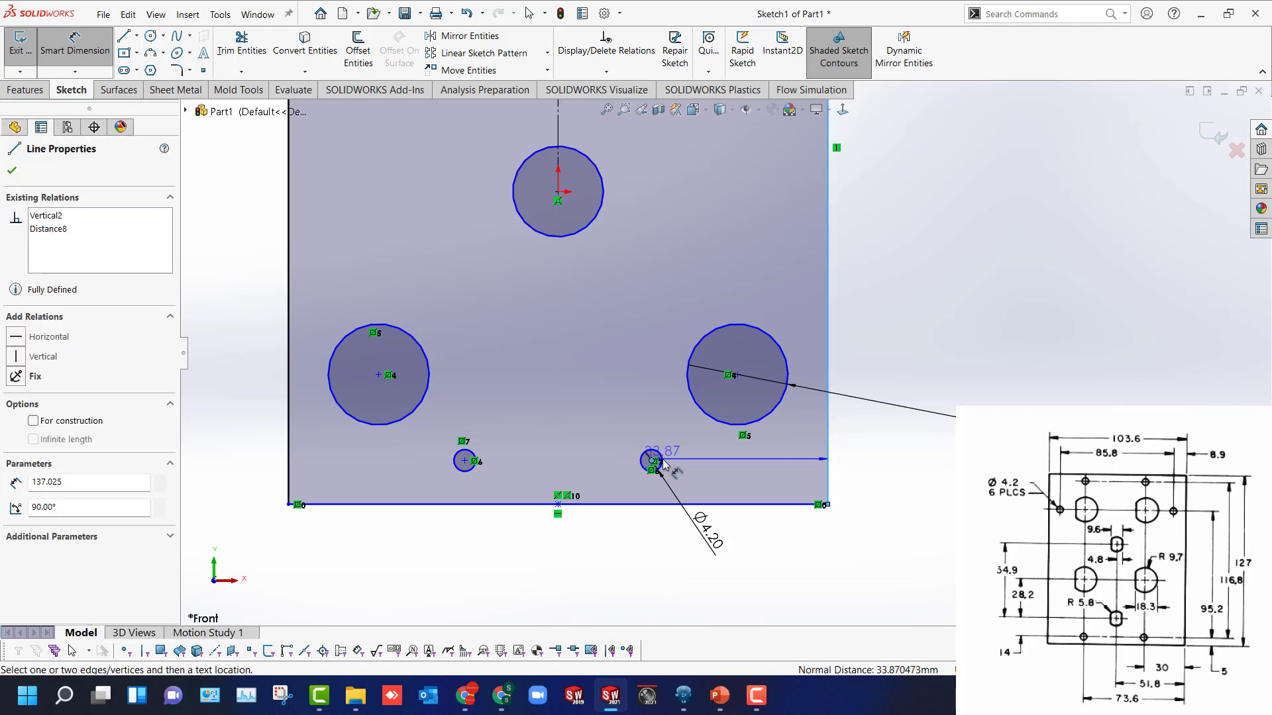
click(686, 577)
text(3)
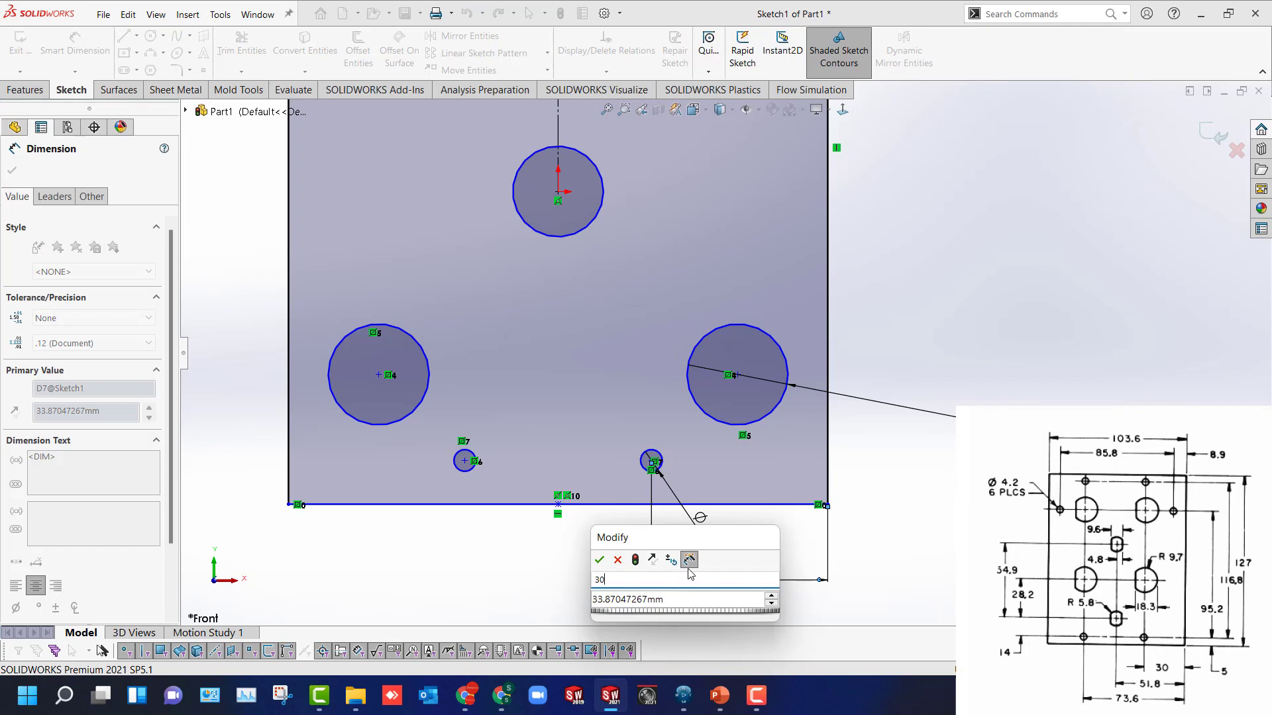
text(0)
key(Tab)
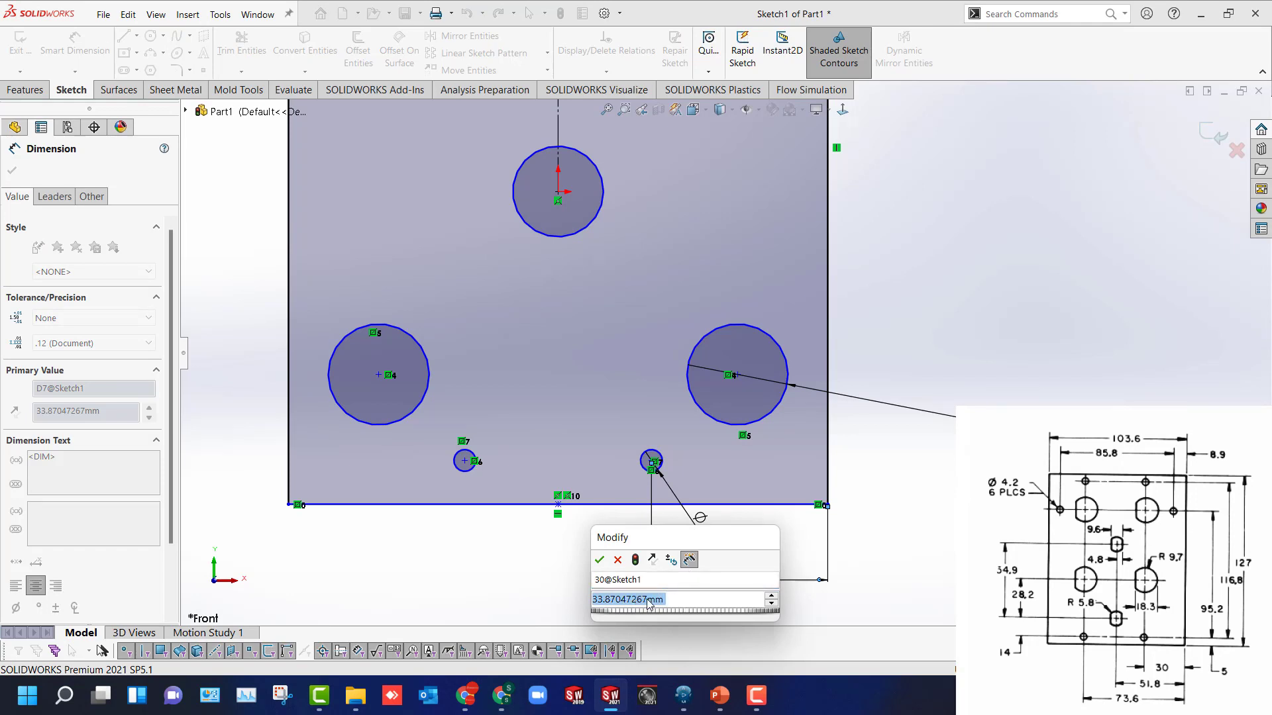
text(30)
key(Return)
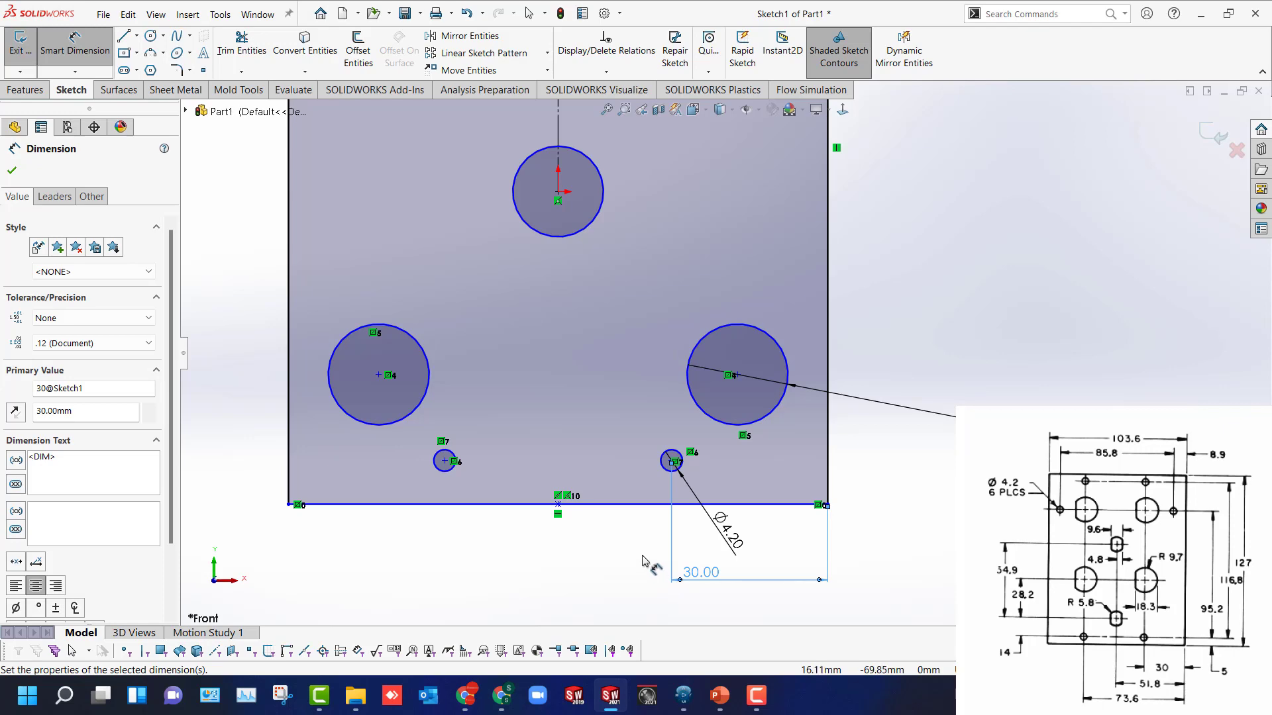
Set the horizontal distance from the top right small circle's centre to the plate's right edge to 30 mm.
scroll(663, 463, up, 5)
scroll(706, 193, down, 2)
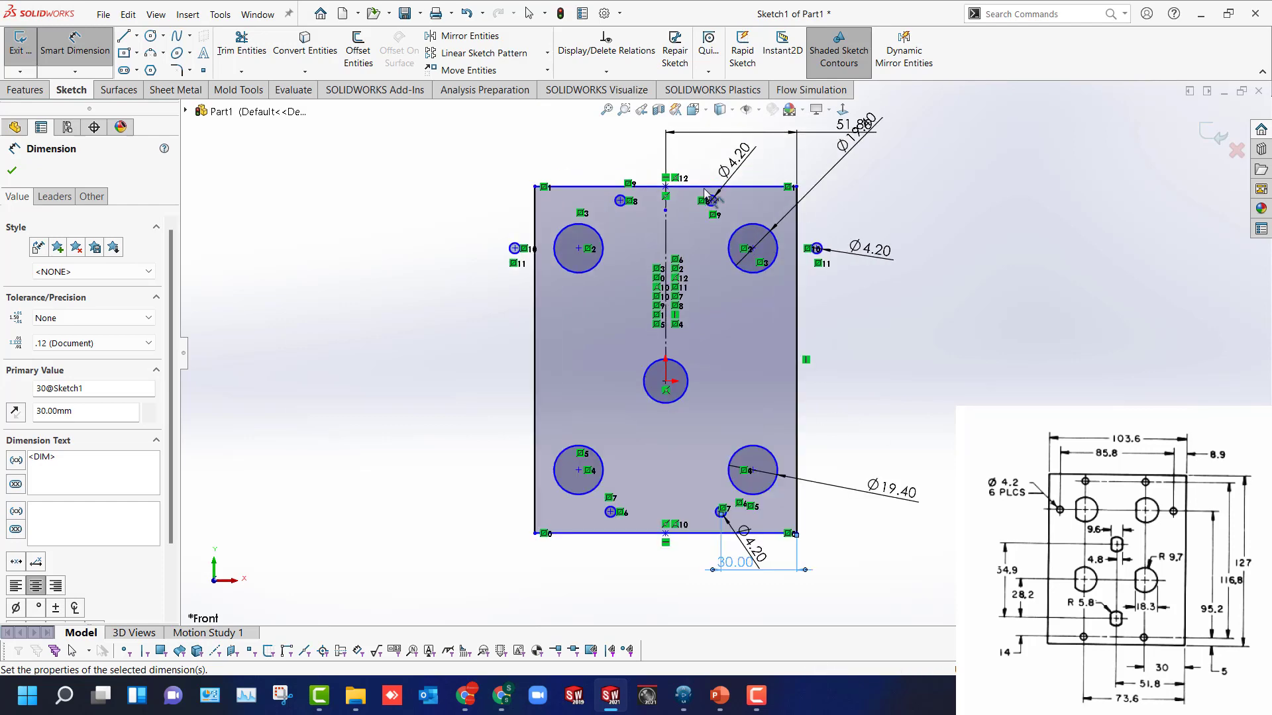
click(709, 198)
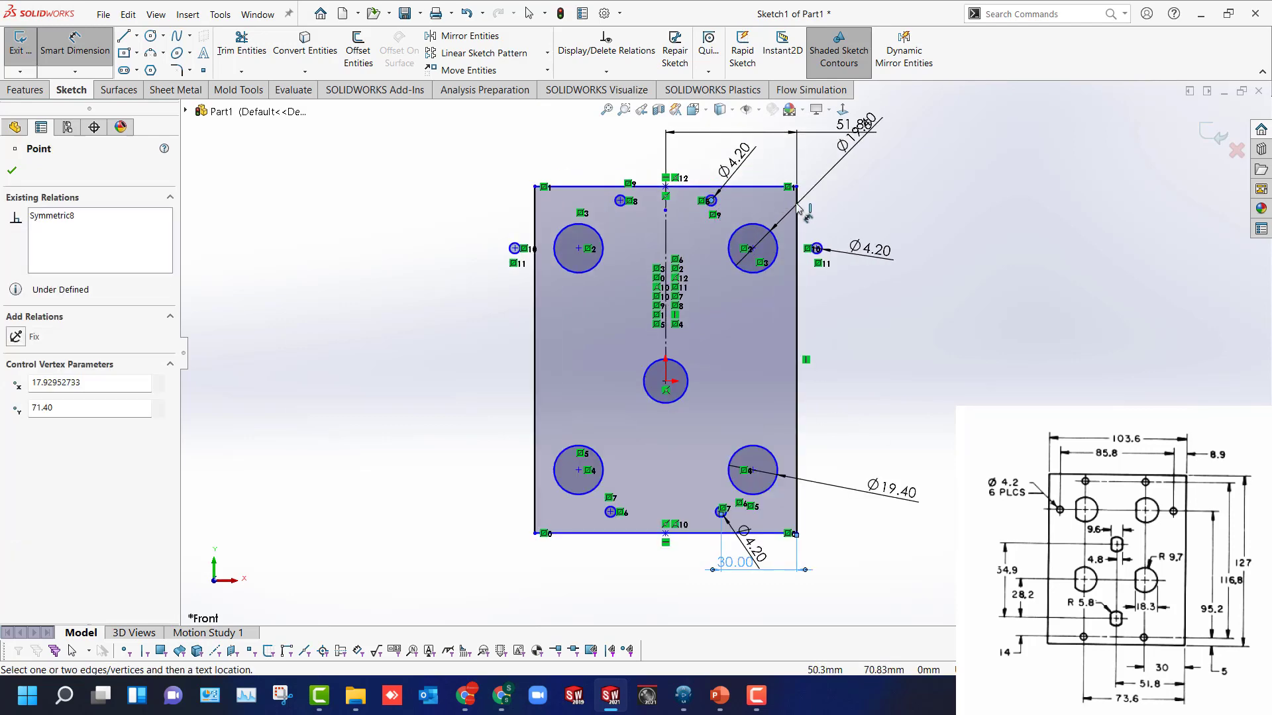
click(797, 210)
click(883, 182)
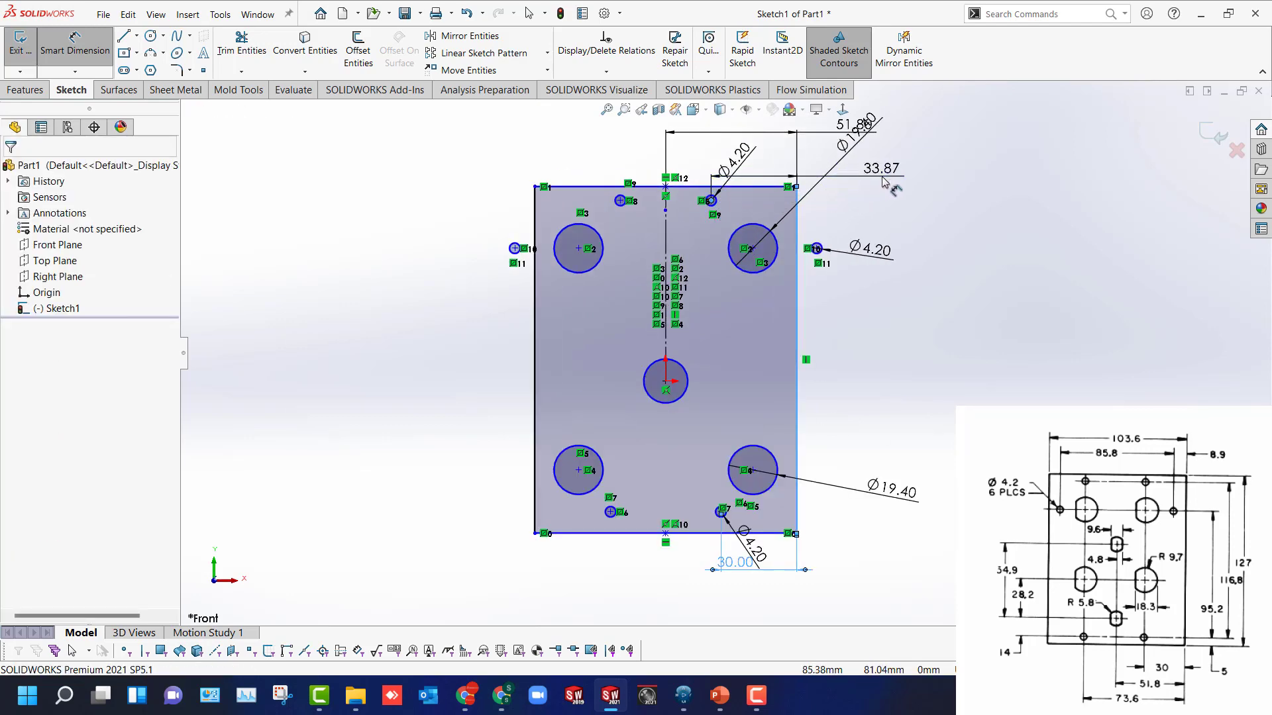
text(30)
key(Return)
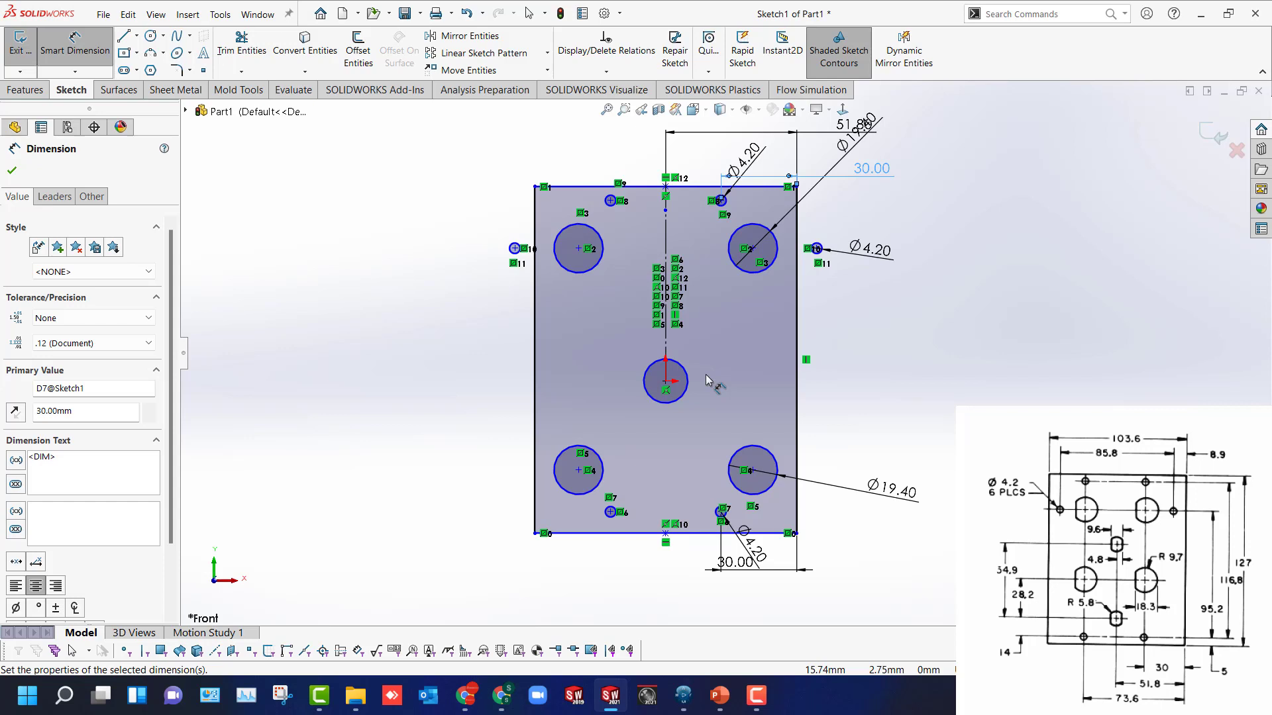
Set the vertical distance from the bottom left small circle's centre to the plate's bottom edge to 5 mm.
click(611, 512)
click(606, 533)
click(408, 554)
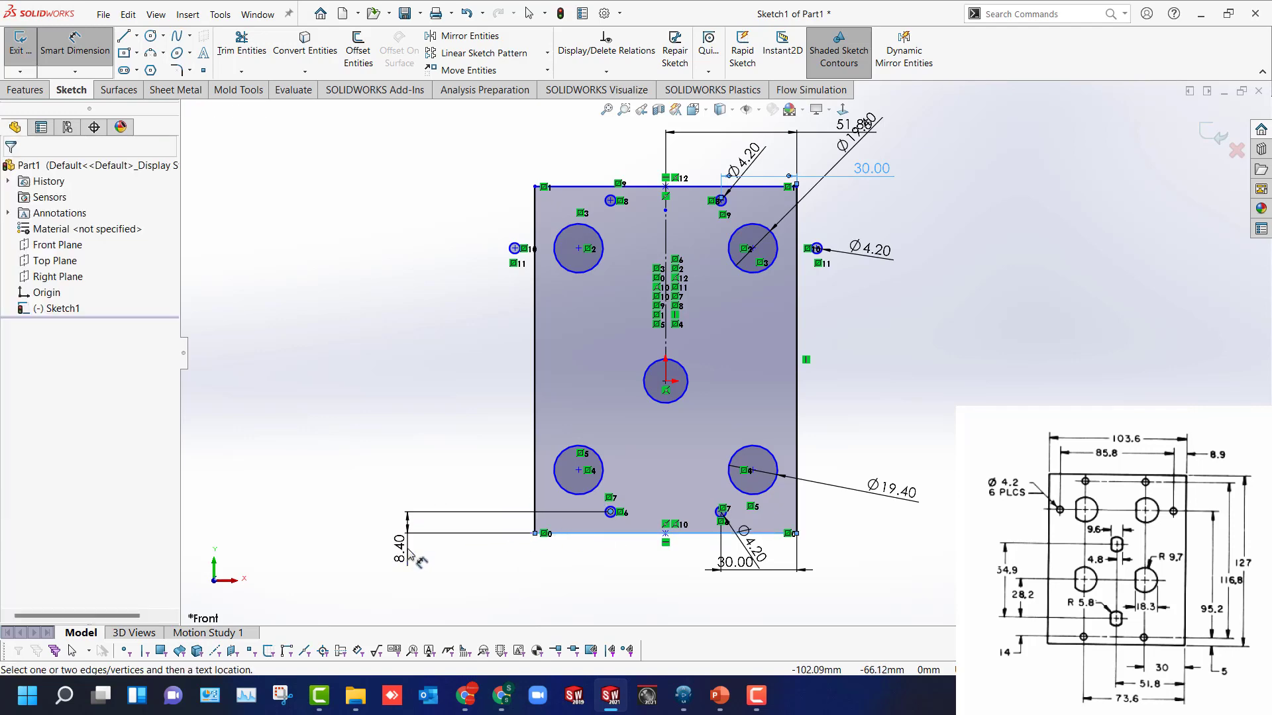
text(5)
key(Return)
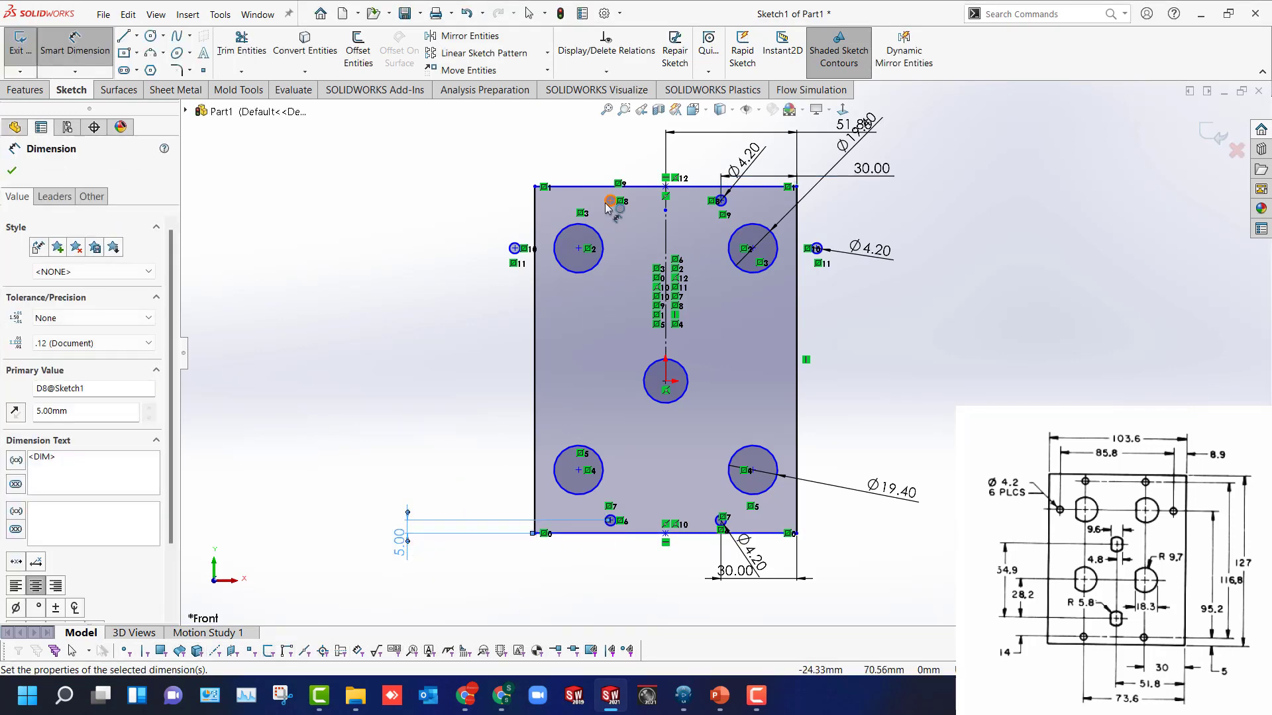
Set the vertical distance from the top left small circle's centre to the plate's top edge to 5 mm.
click(610, 201)
click(563, 187)
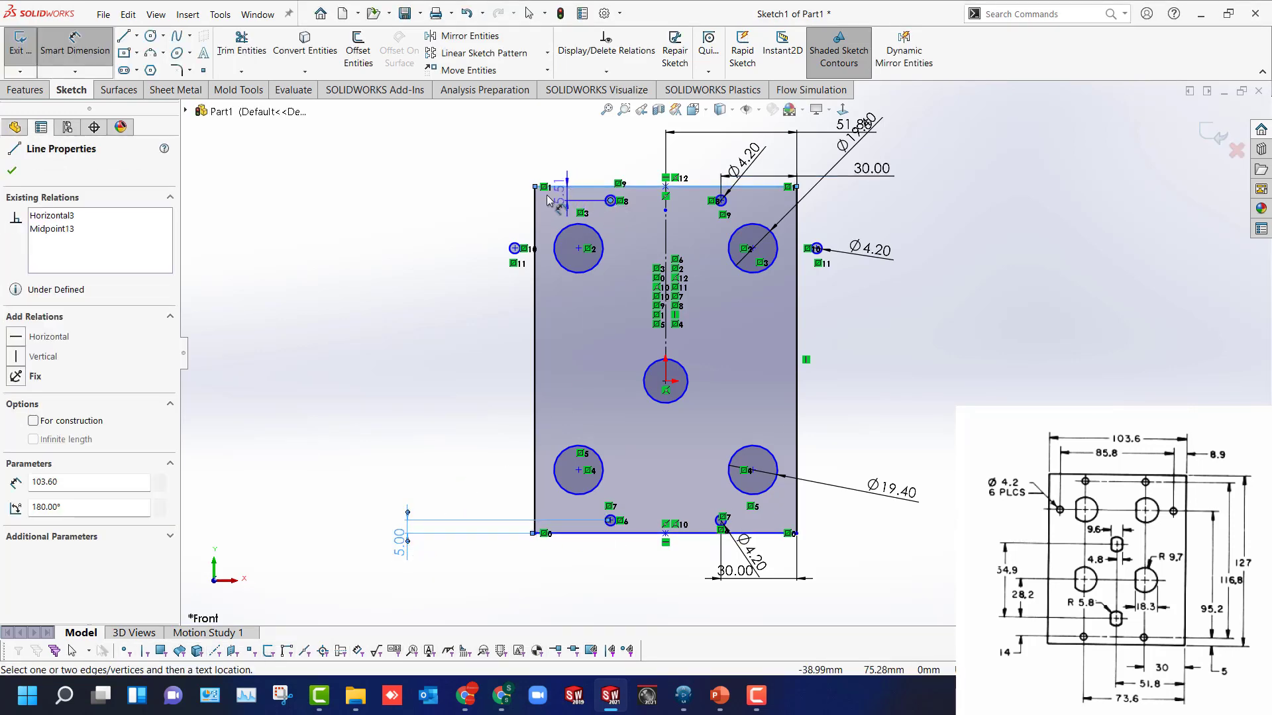
click(414, 204)
text(5)
key(Return)
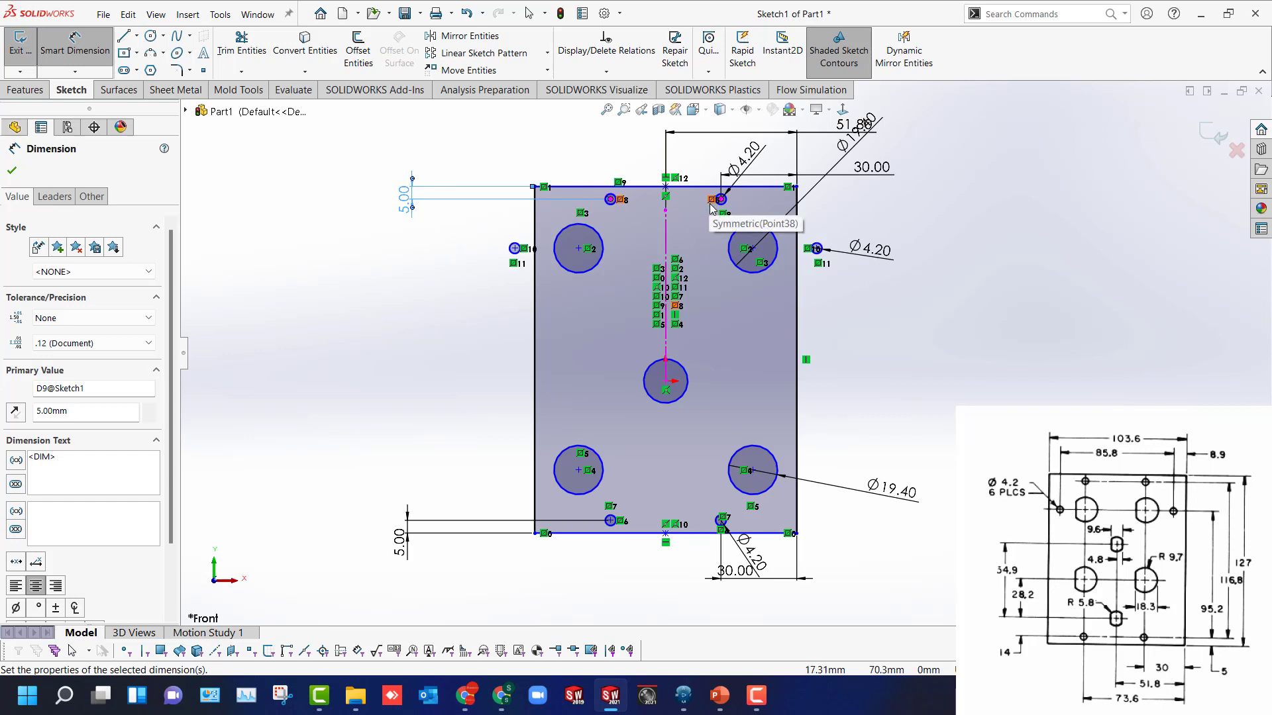
Set the horizontal spacing between the centres of the two outer side small circles to 85.8 mm.
click(816, 249)
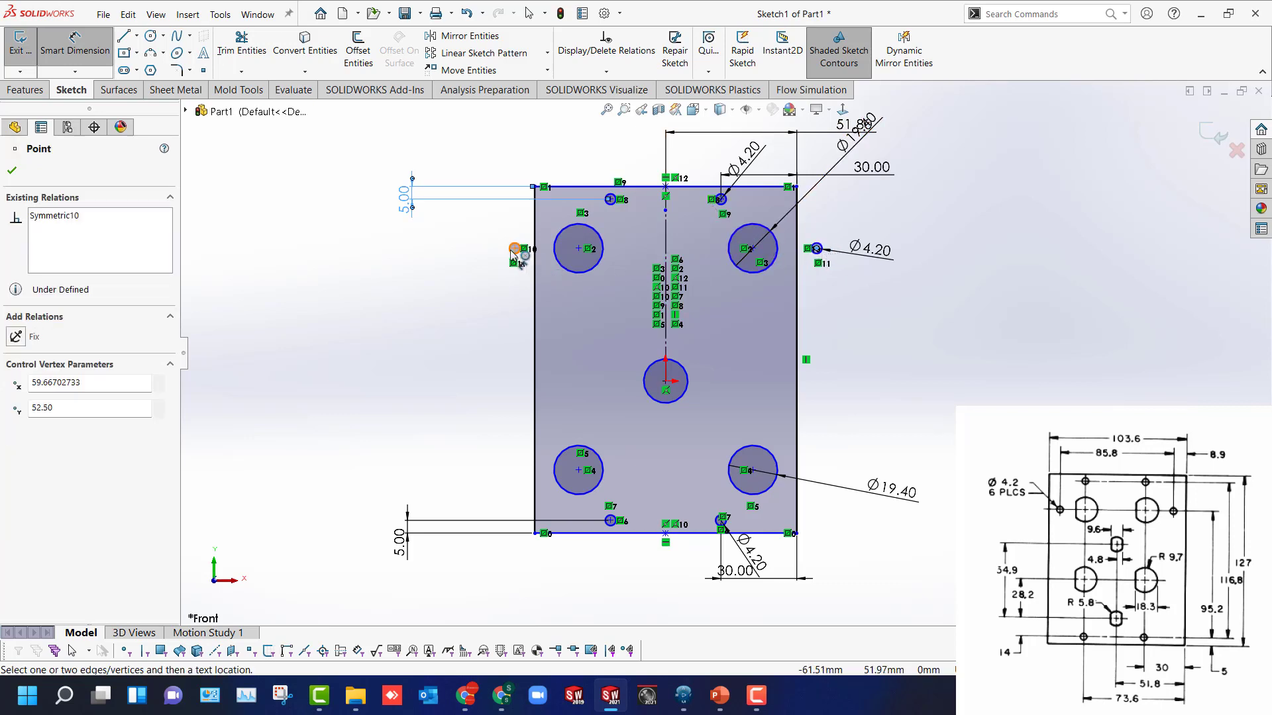
click(515, 249)
scroll(652, 126, up, 2)
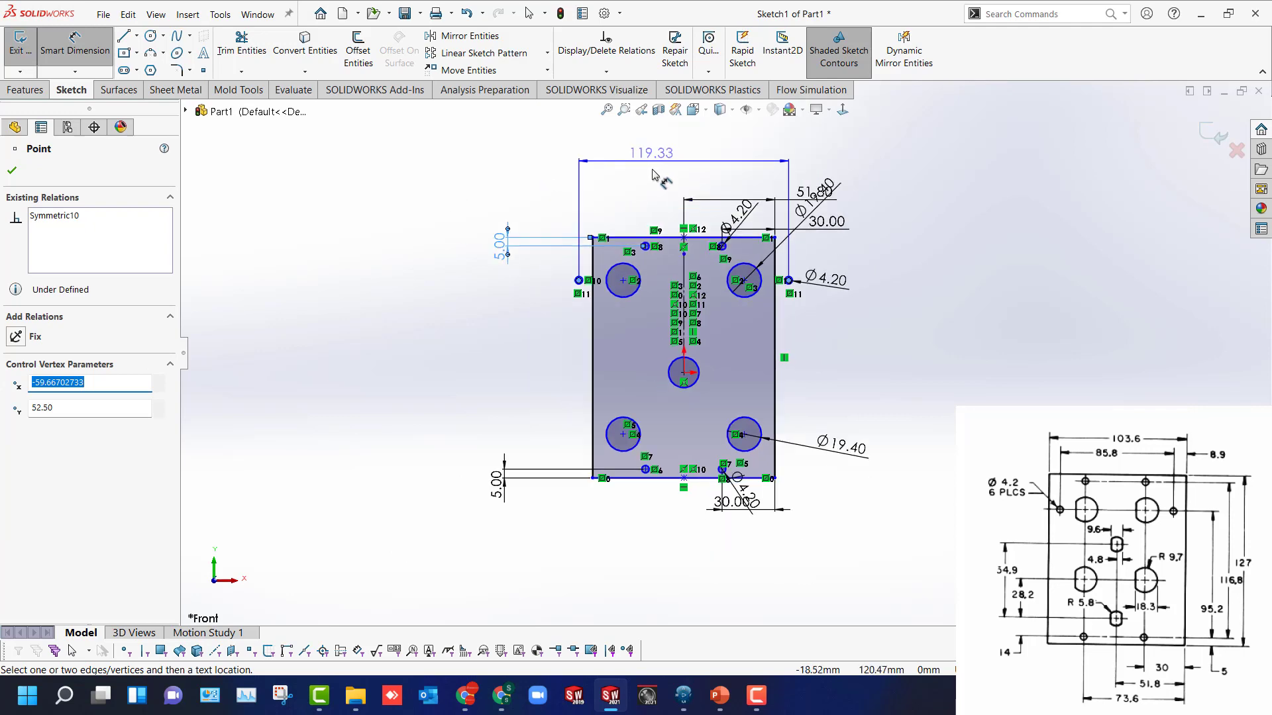
click(654, 167)
text(85.8)
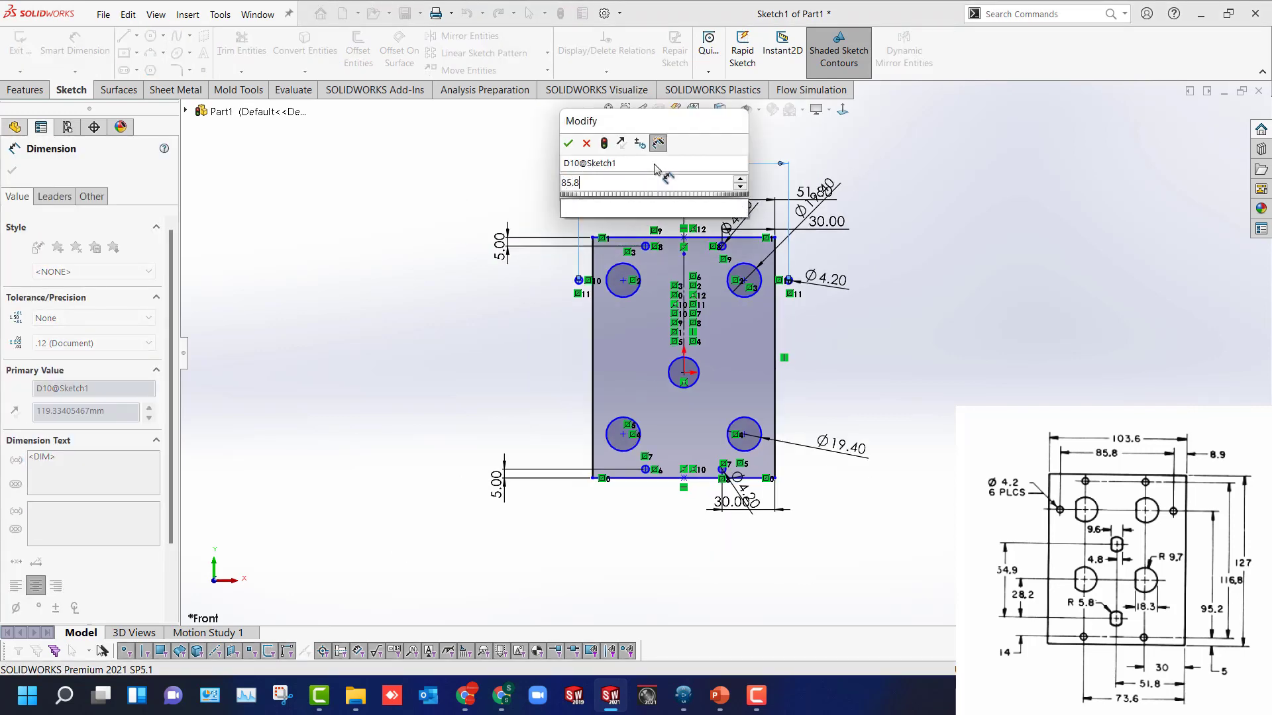
key(Return)
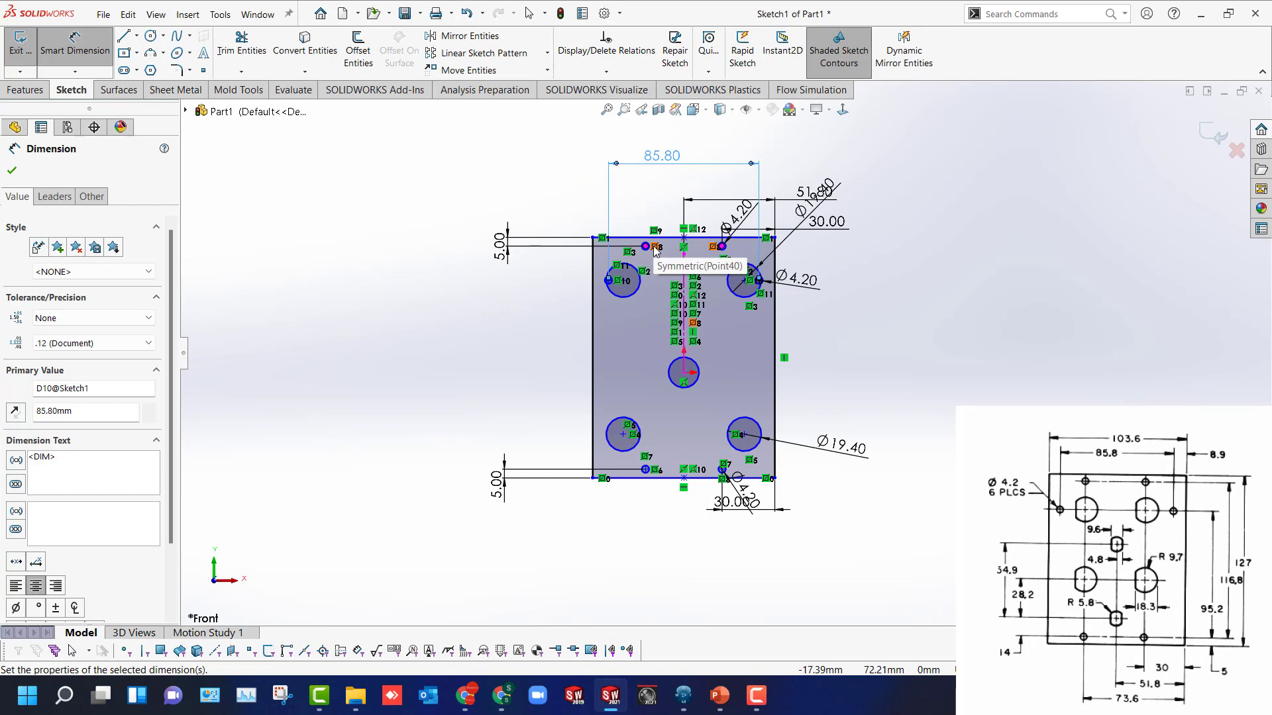
Set the horizontal distance from the upper right large circle's centre to the plate's right edge to 30 mm.
click(748, 303)
click(775, 315)
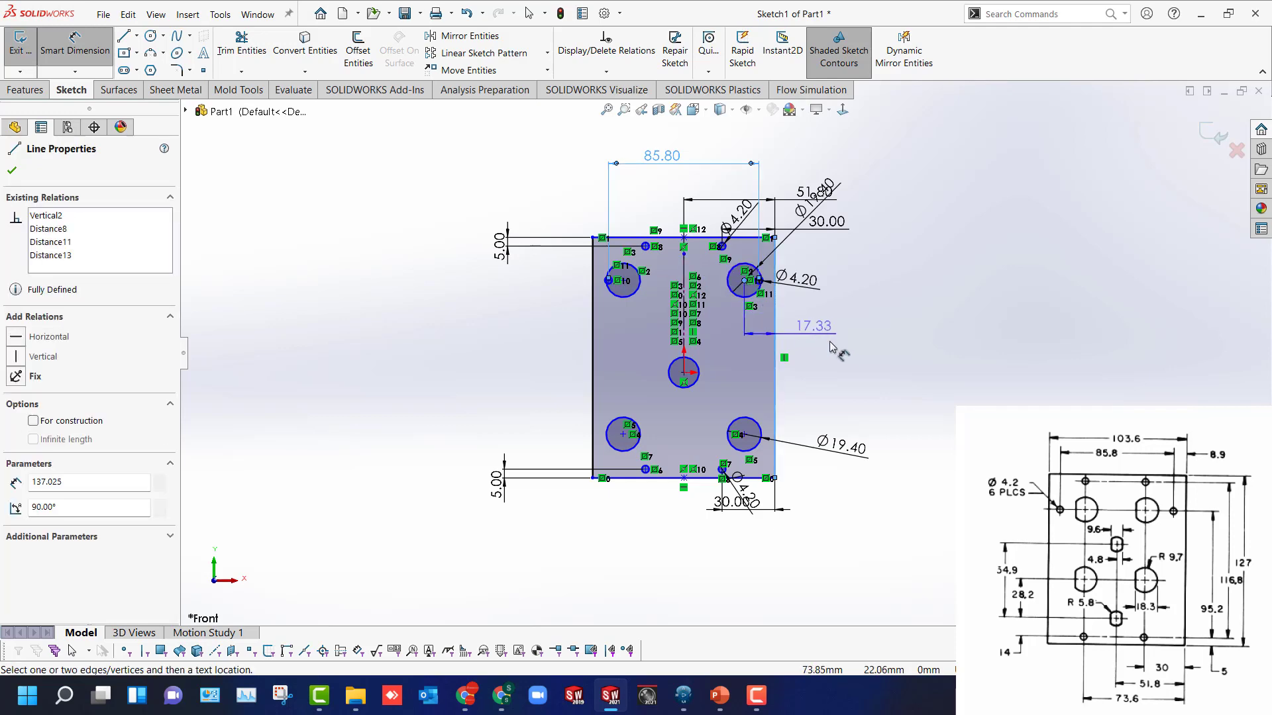
click(869, 346)
text(30)
key(Return)
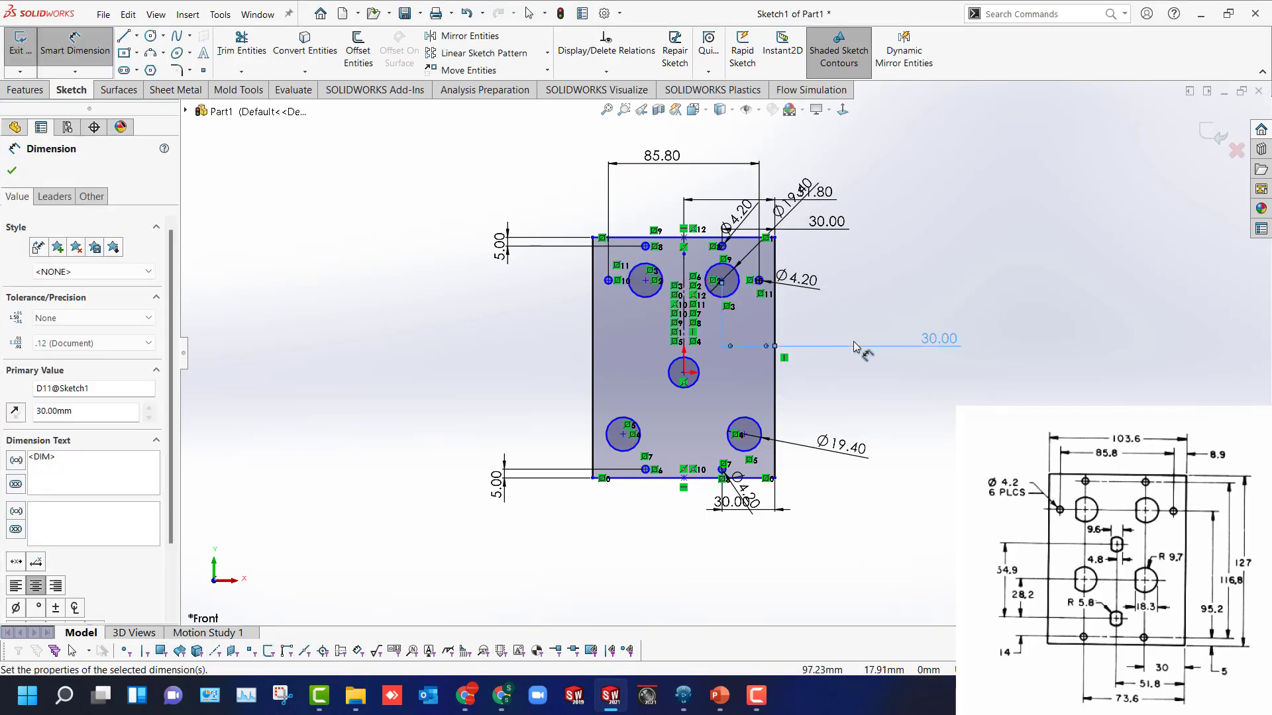
Set the horizontal distance from the lower right large circle's centre to the plate's right edge to 30 mm.
click(744, 435)
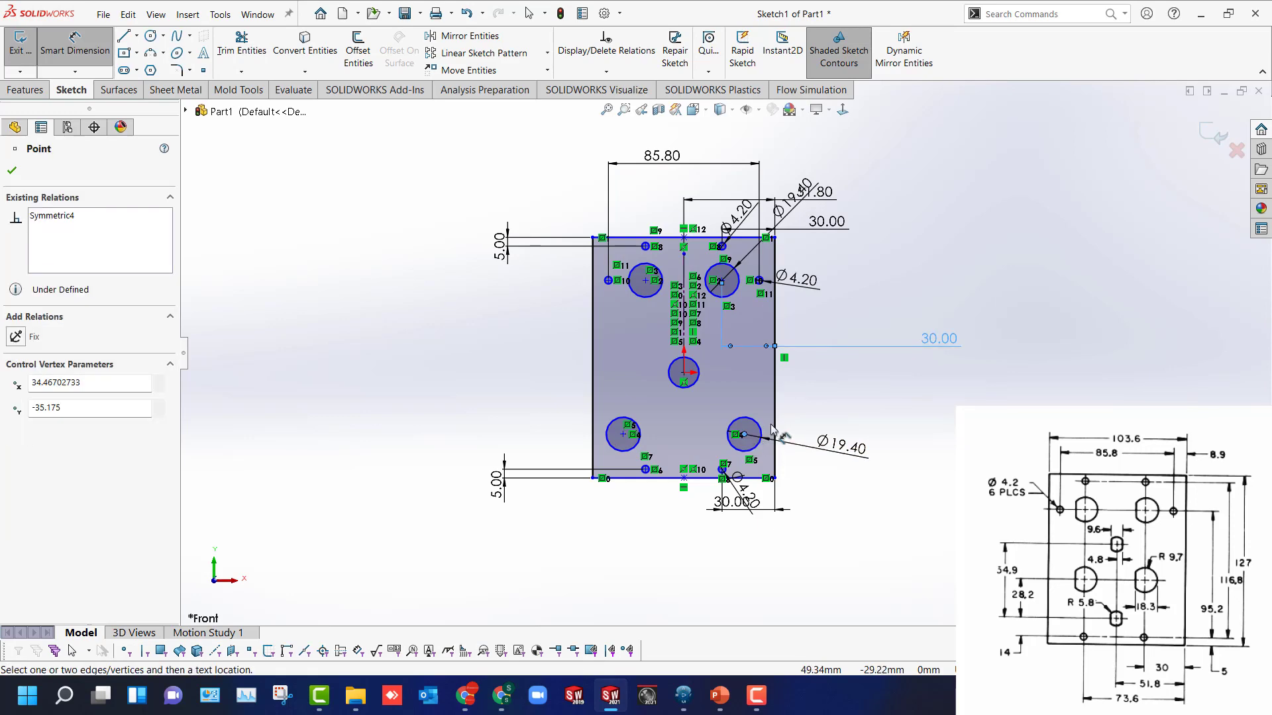
click(775, 430)
click(944, 515)
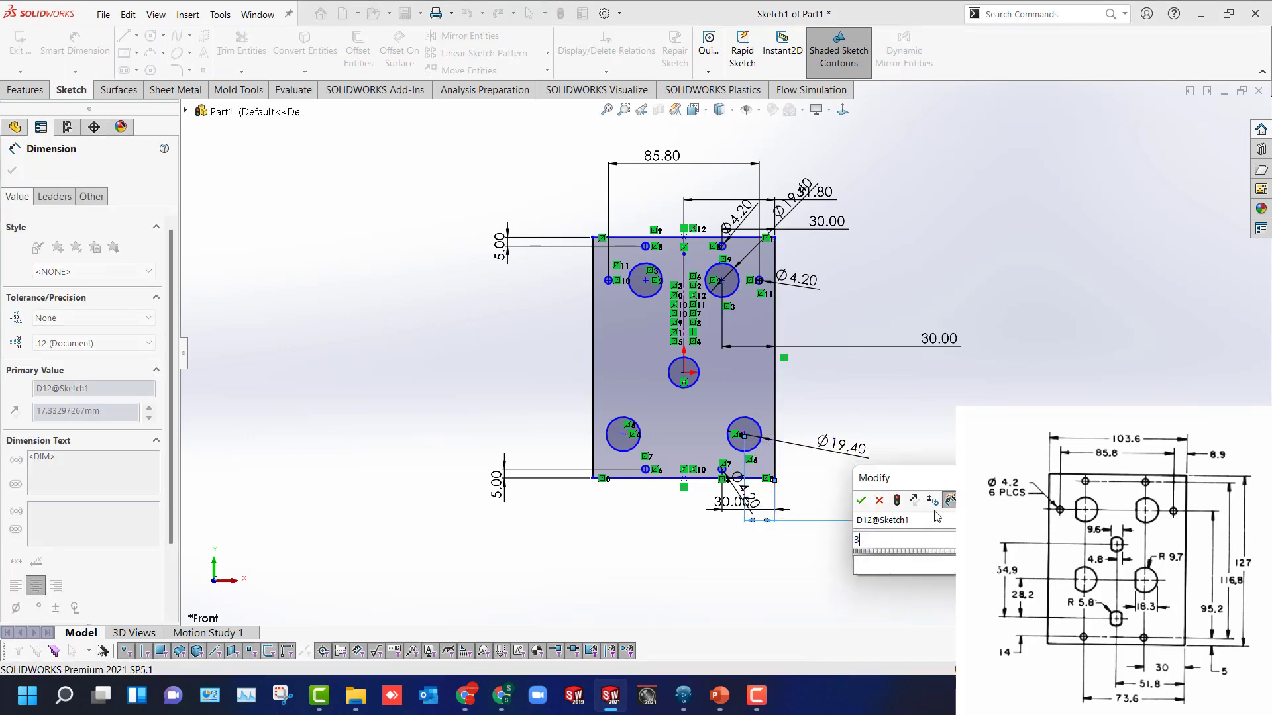
text(30)
key(Return)
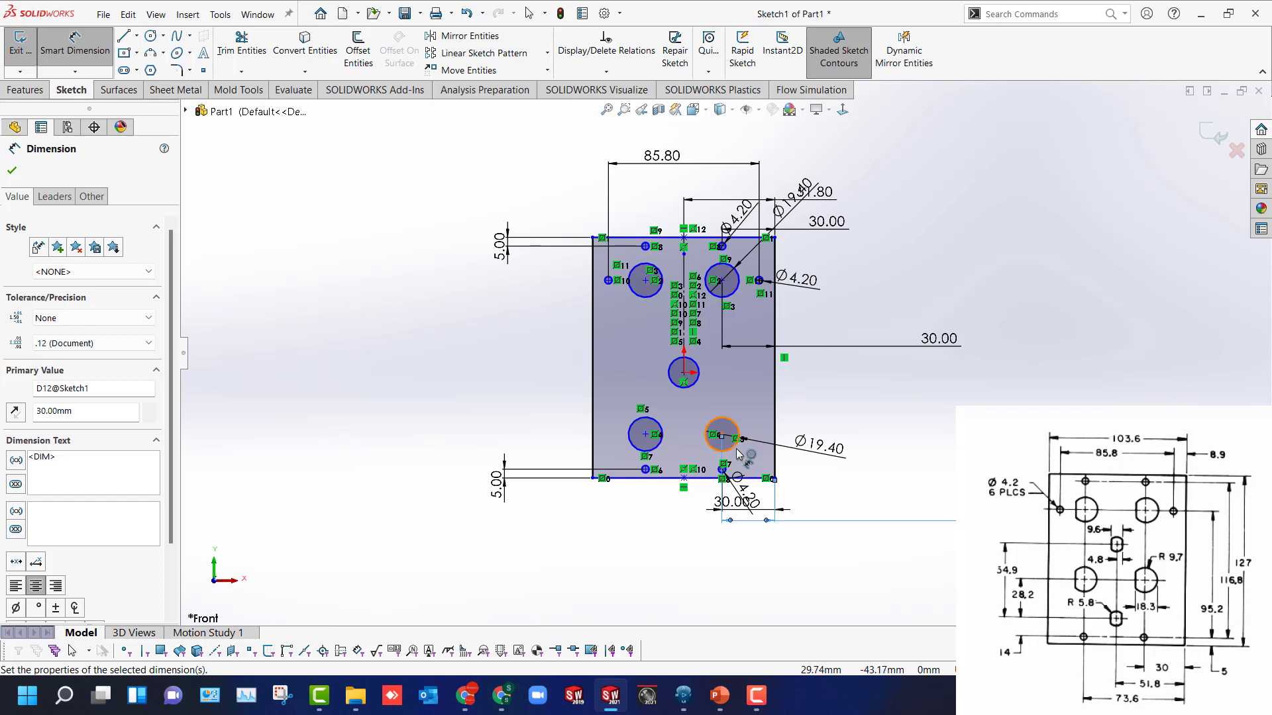
Set the plate's overall height between its top and bottom edges to 127 mm.
click(628, 237)
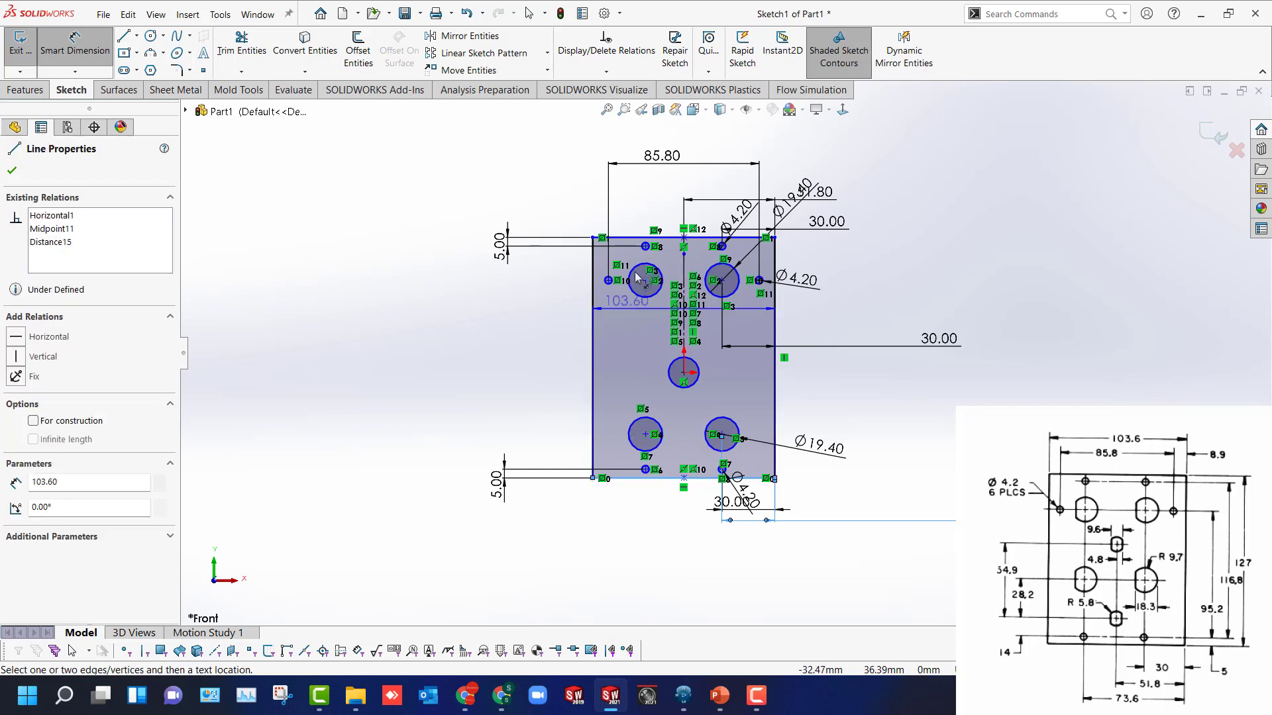
click(662, 478)
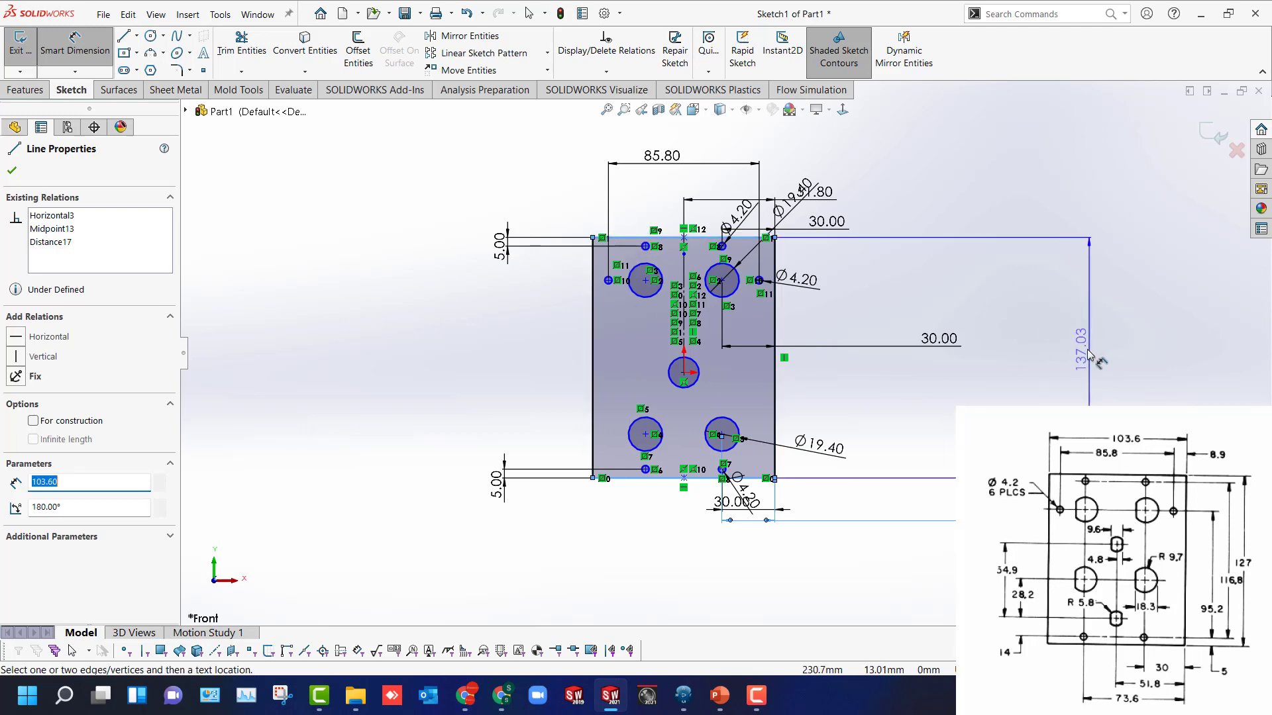
click(1090, 354)
text(127)
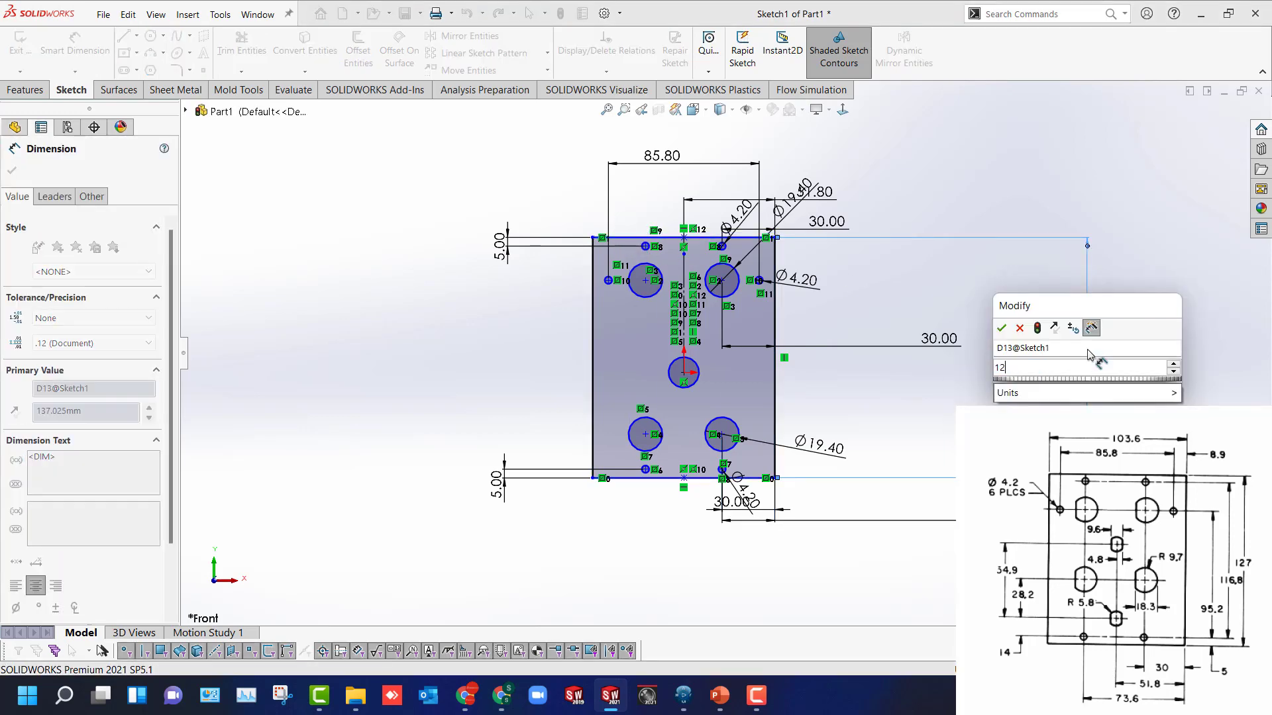
key(Return)
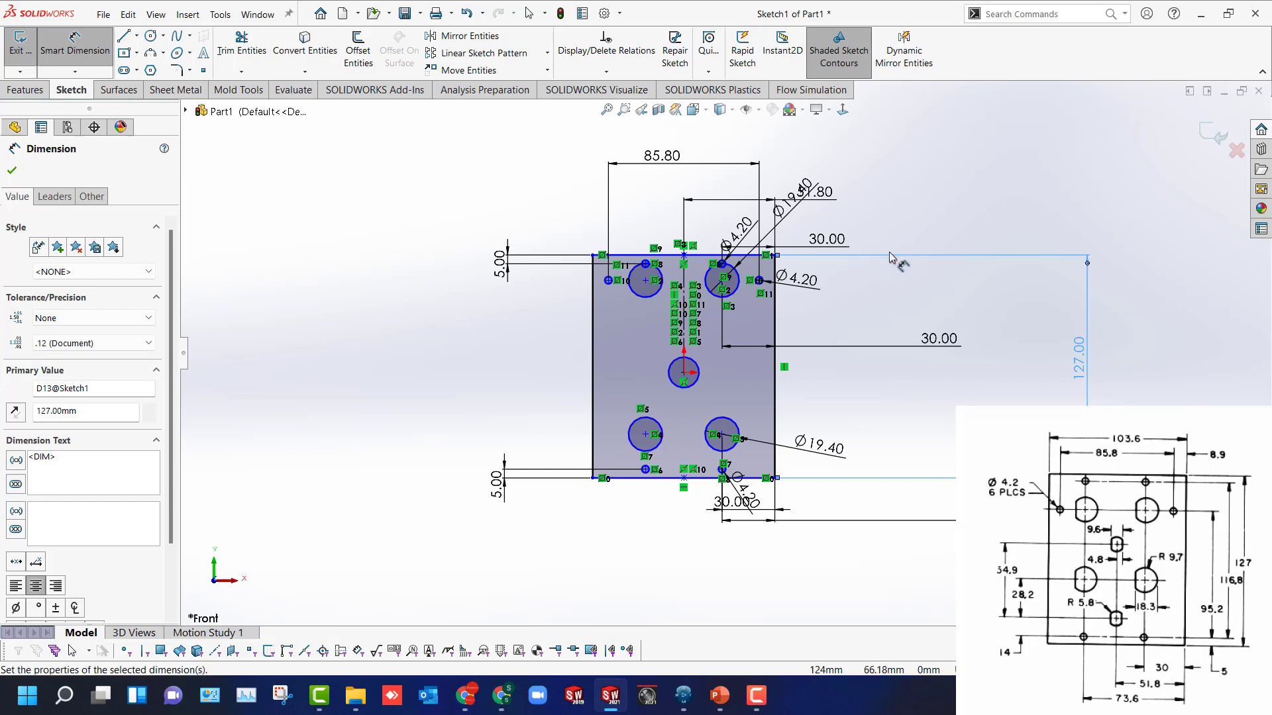
Dimension the vertical distance from the origin at the middle circle's centre to the plate's bottom edge as 127/2.
click(684, 372)
click(671, 478)
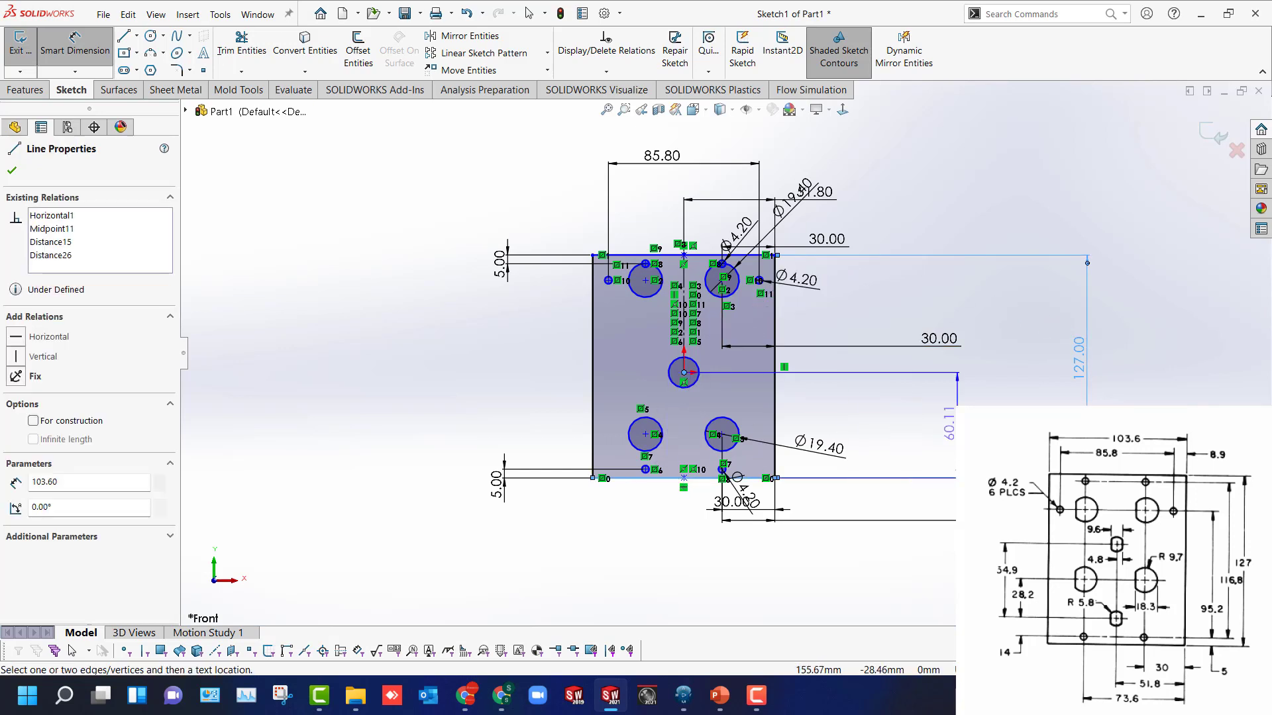
click(1043, 390)
text(12)
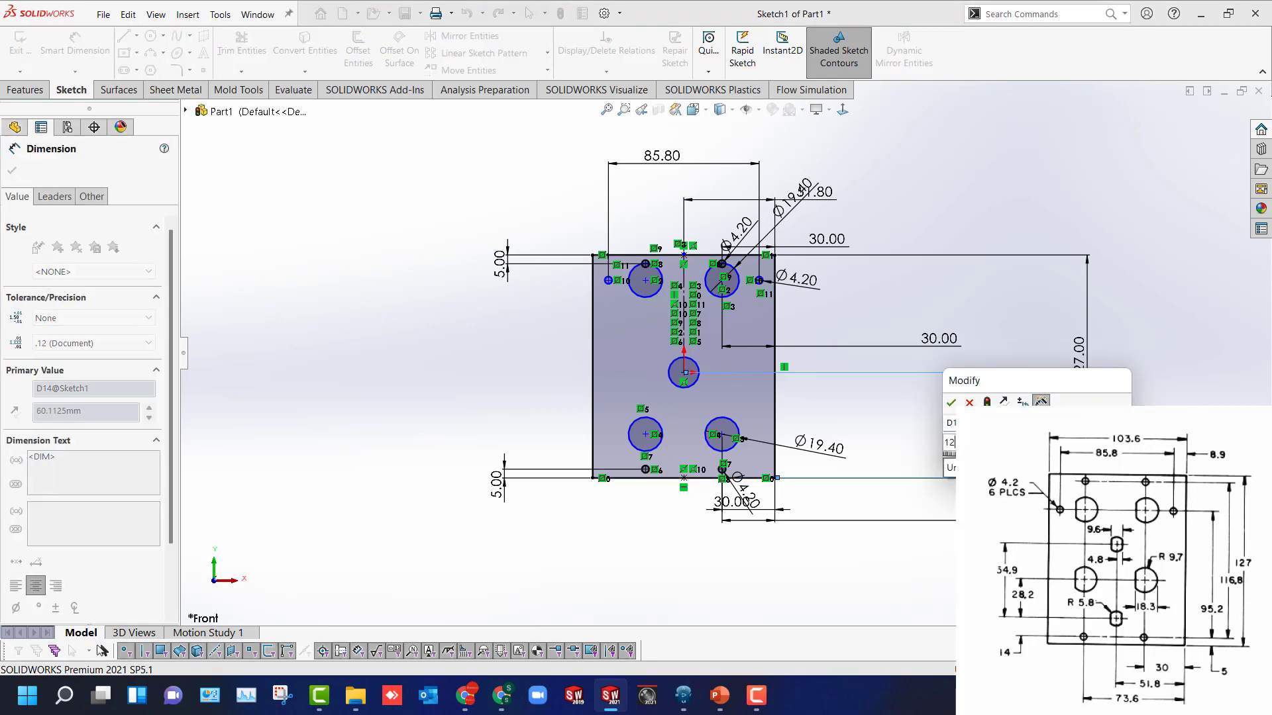
text(7/2)
key(Return)
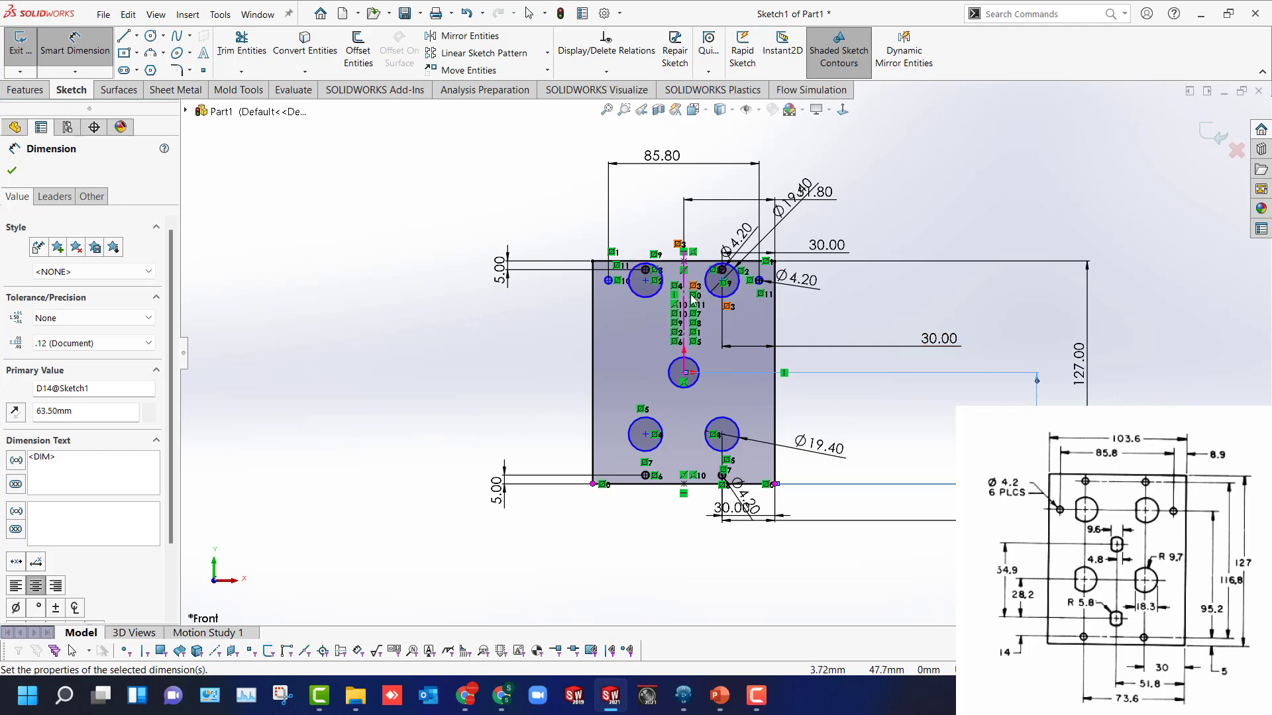
Set the vertical distance between the bottom right small circle's centre and the upper right large circle's centre to 95.2 mm.
scroll(724, 474, down, 5)
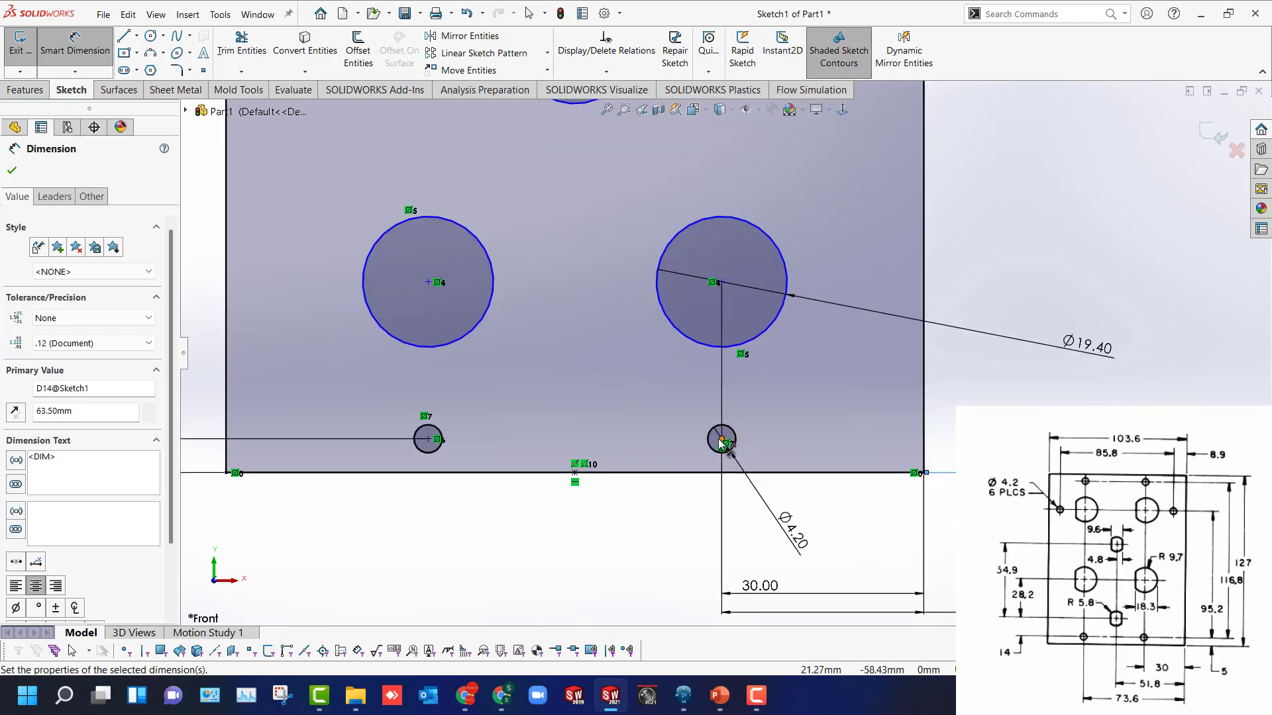
click(721, 440)
scroll(724, 443, up, 5)
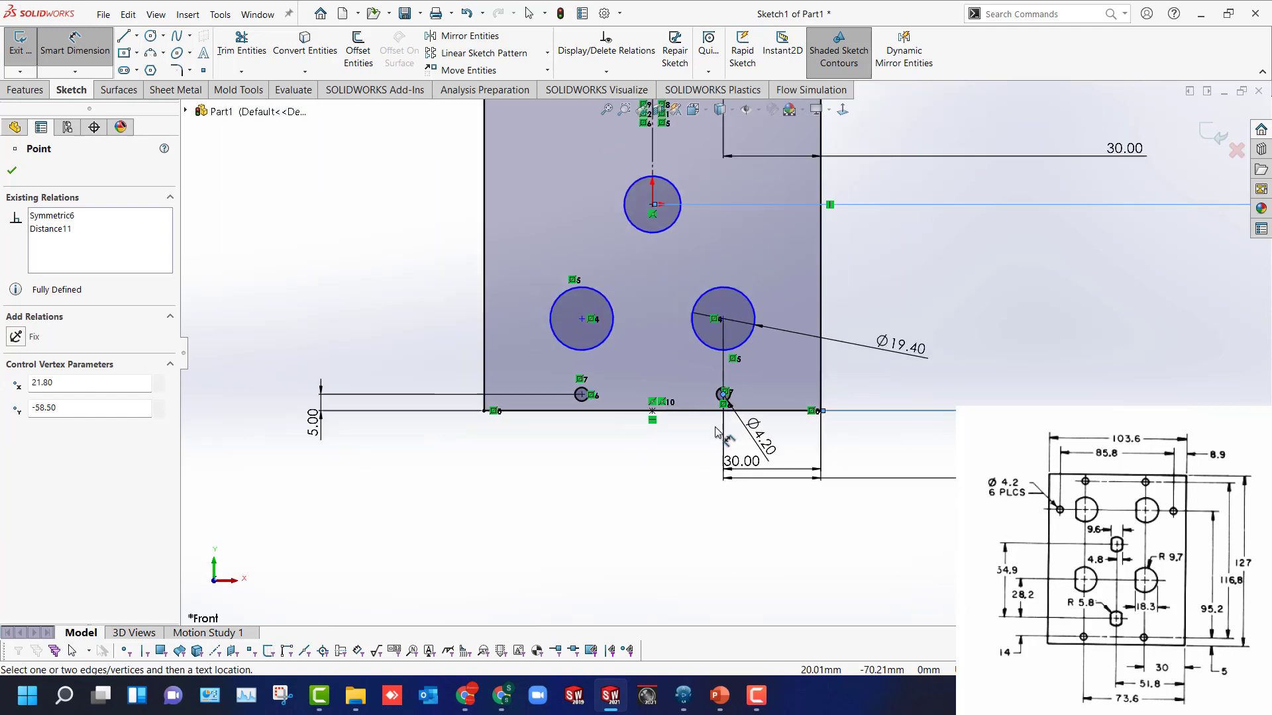
scroll(726, 174, down, 5)
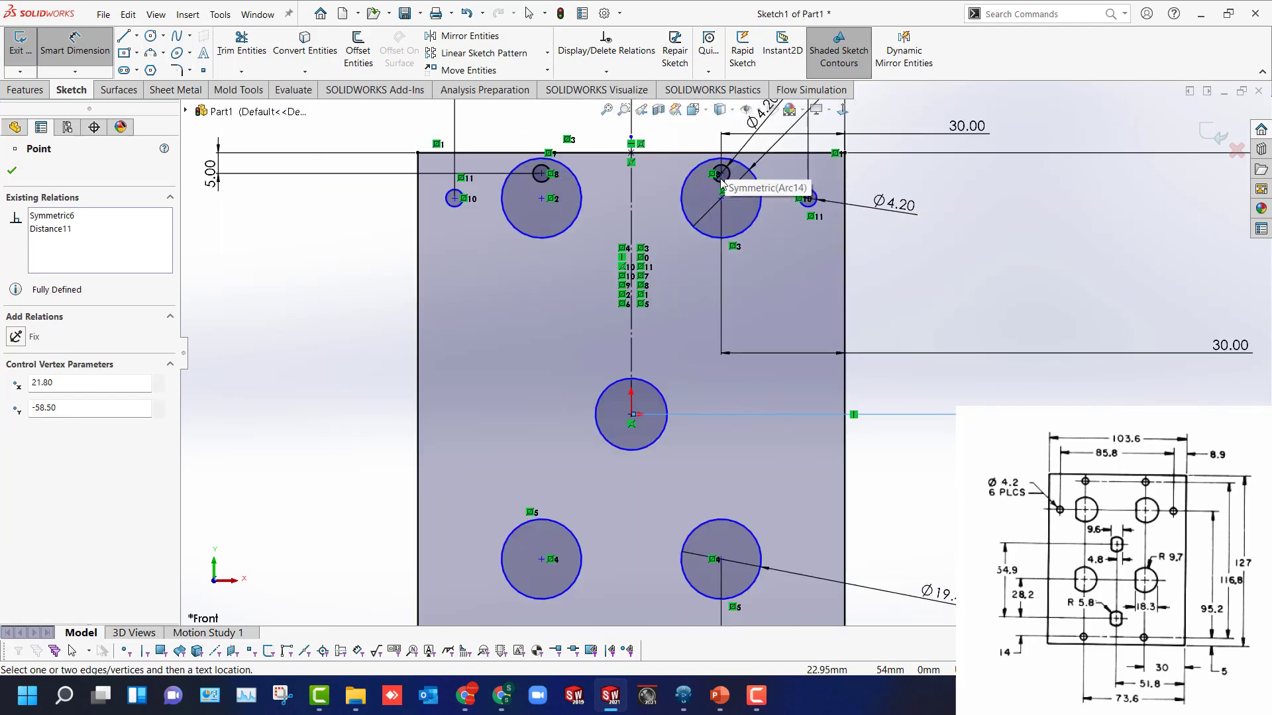
click(733, 220)
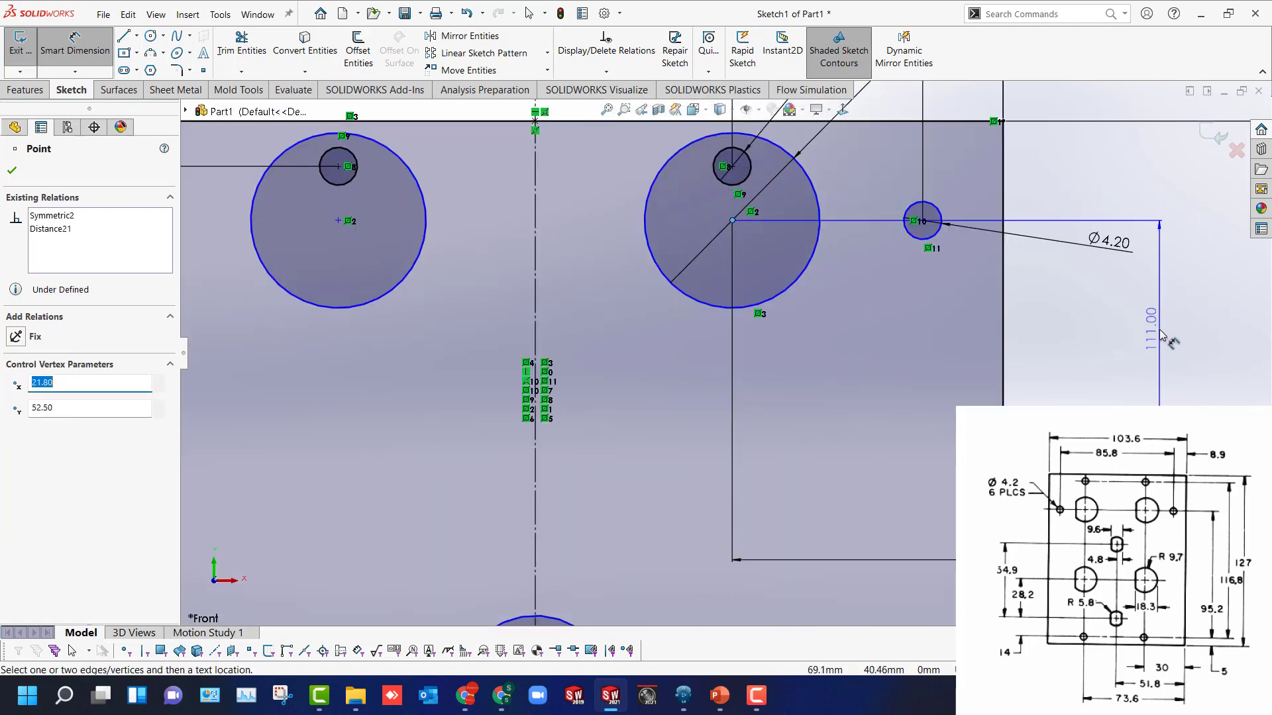
scroll(724, 352, up, 4)
click(1139, 351)
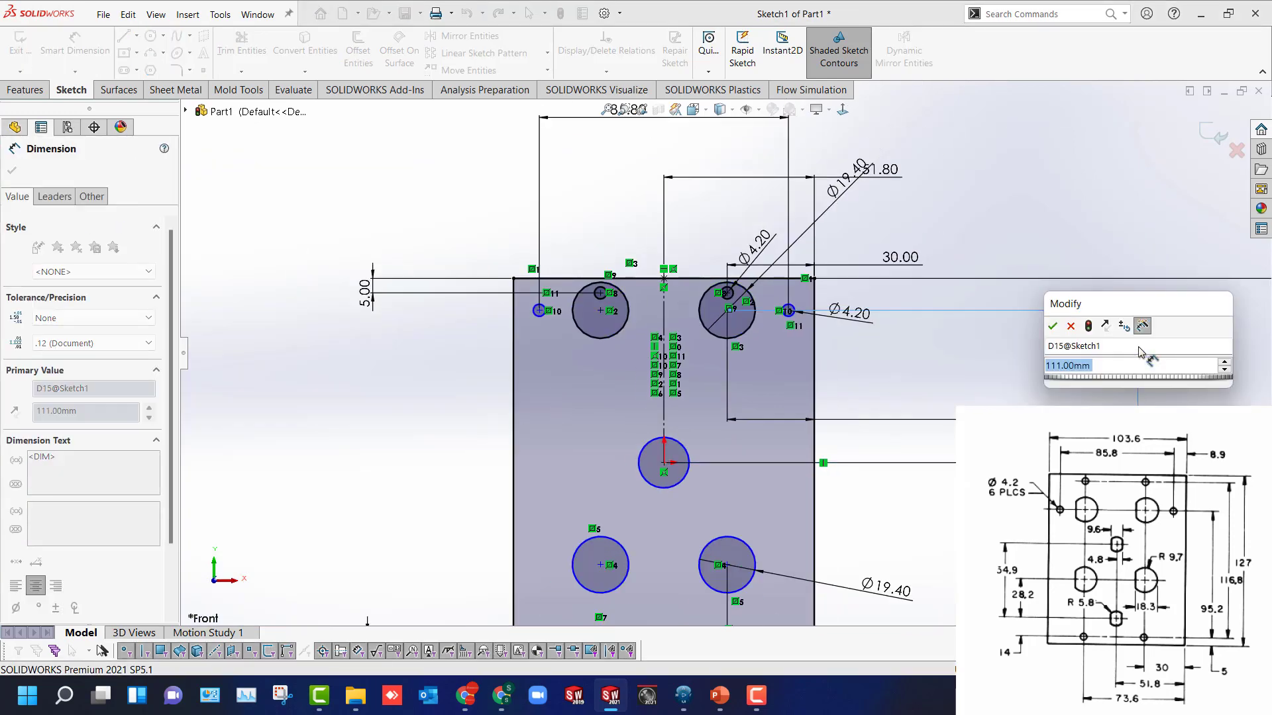
key(Return)
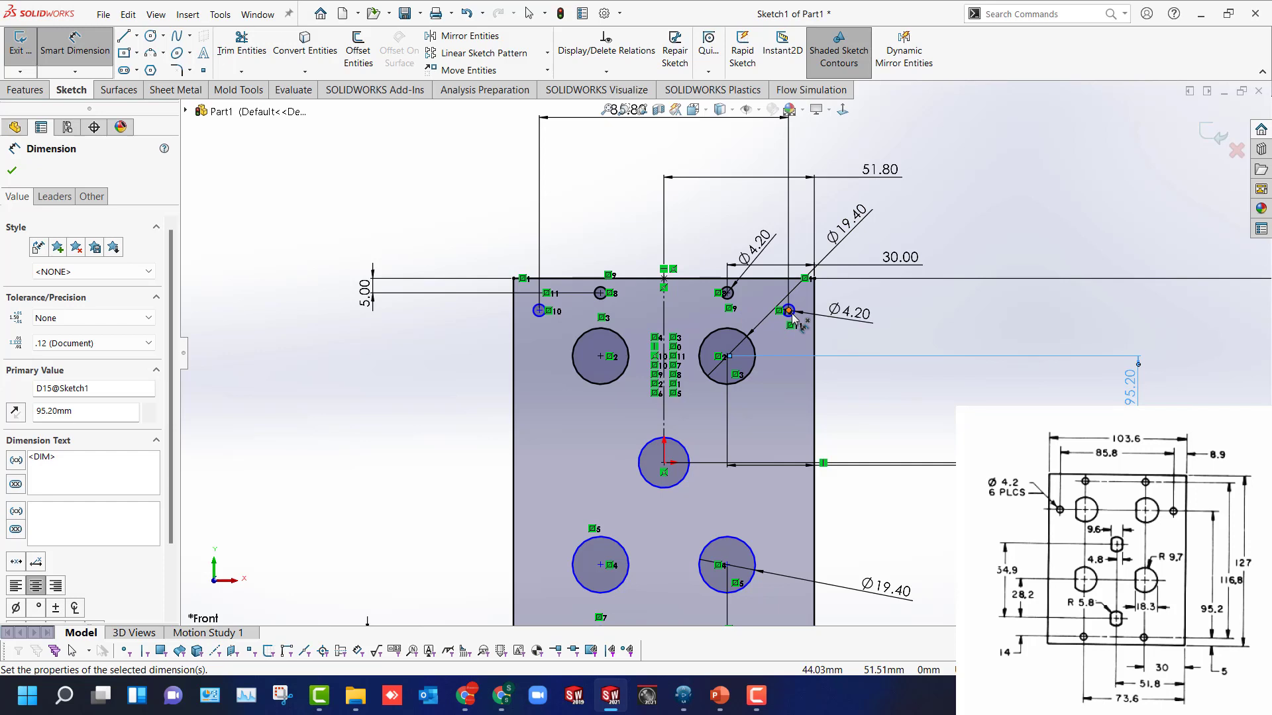
Make the centres of the upper right large circle and the outer right small circle horizontal to each other.
key(Escape)
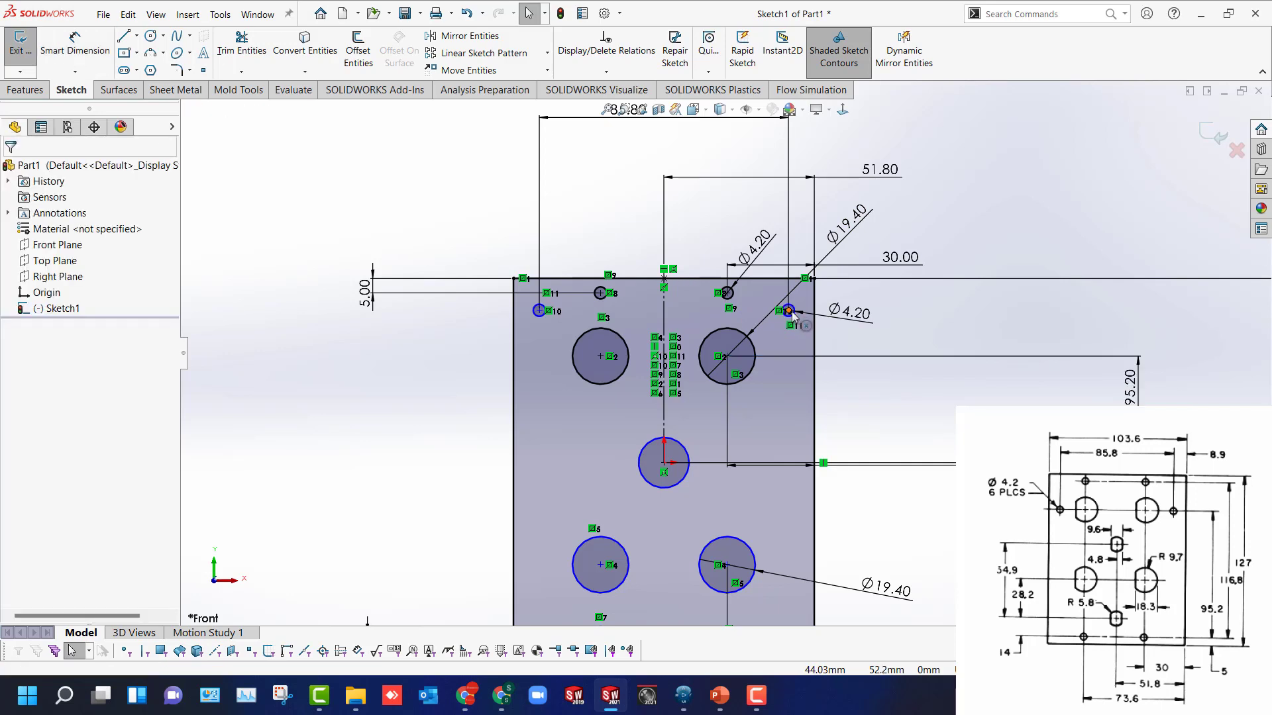
click(726, 357)
ctrl+click(787, 311)
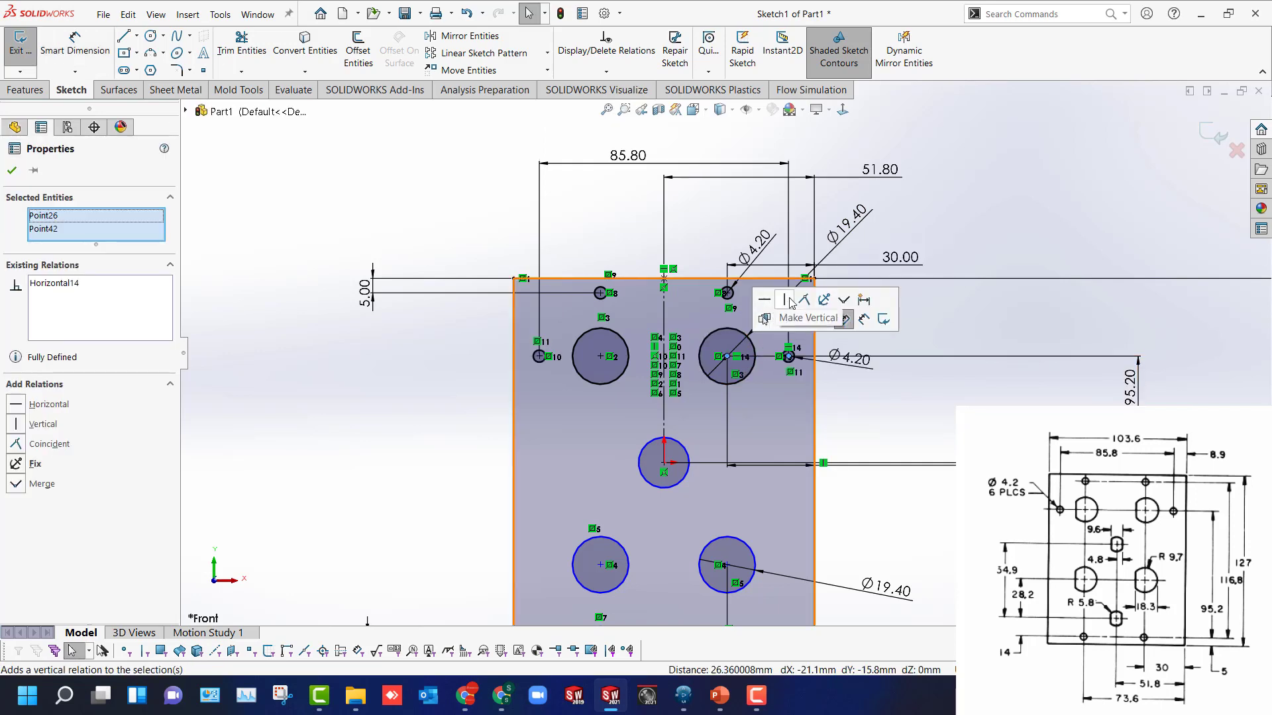
click(772, 310)
Sketch a circle about 14.7 mm in diameter on the centerline between and slightly below the two lower large circles.
scroll(1085, 209, down, 5)
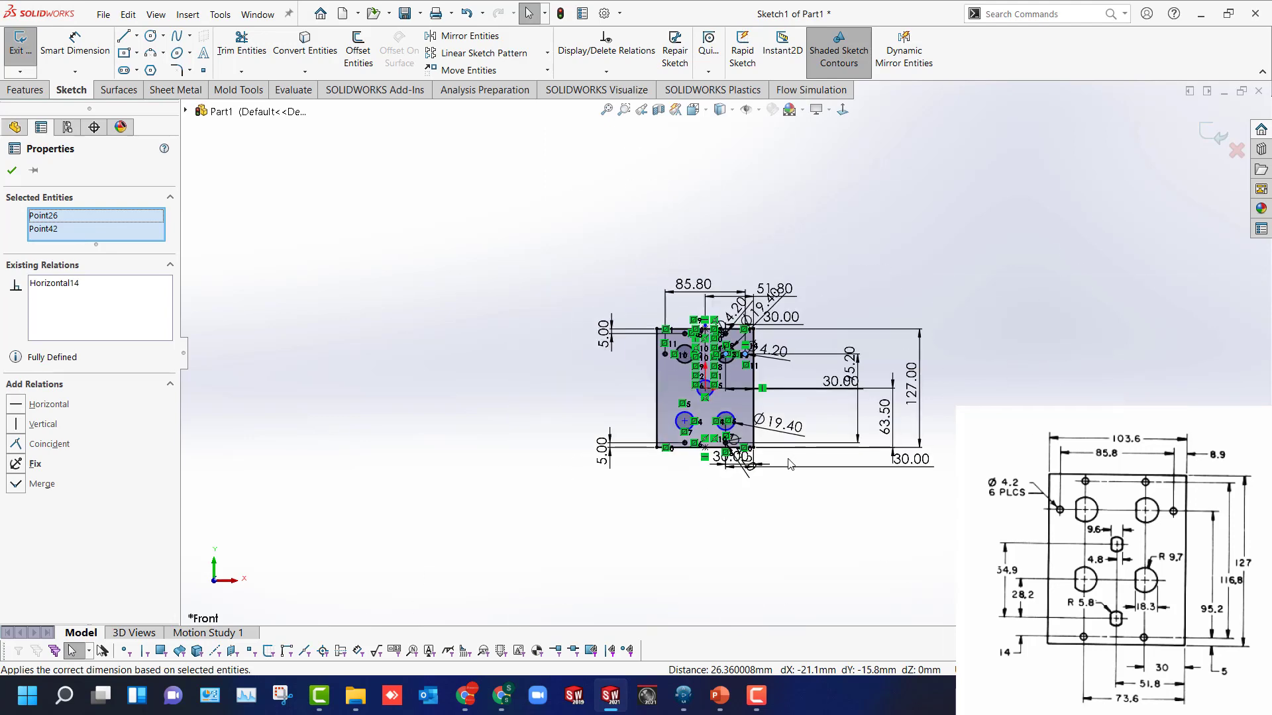
scroll(760, 435, up, 2)
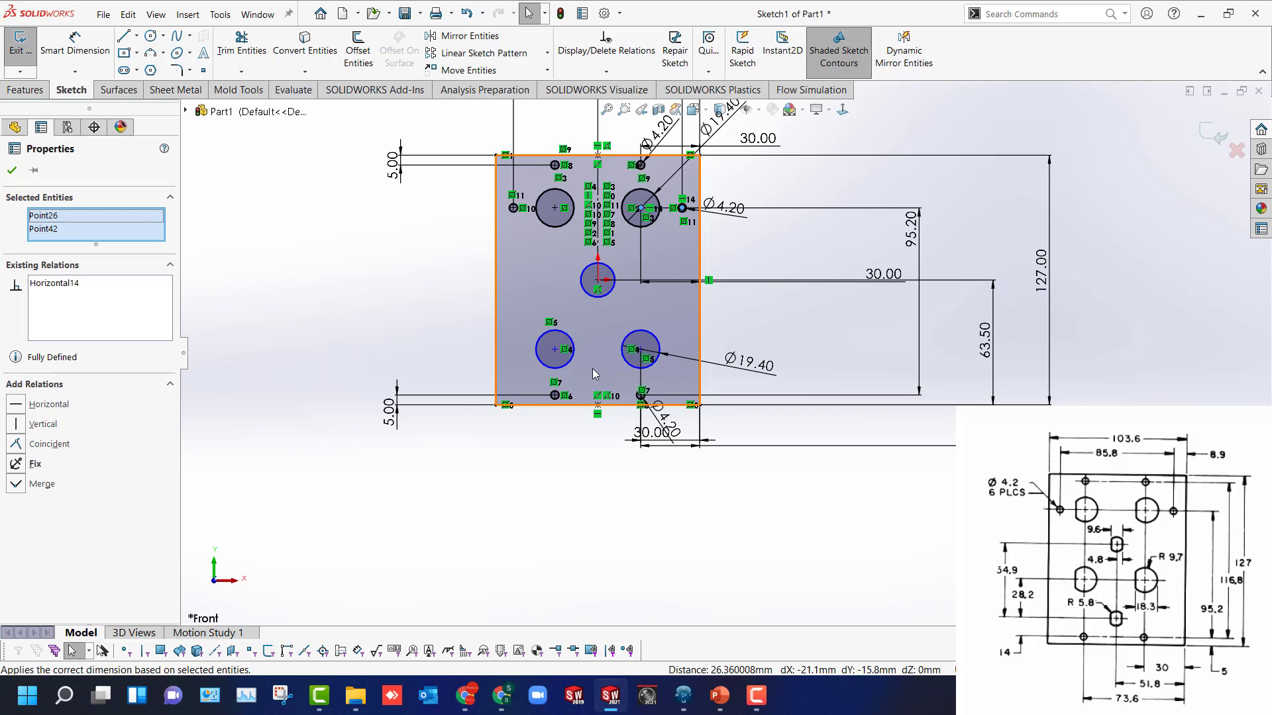
key(c)
drag(597, 361, 605, 369)
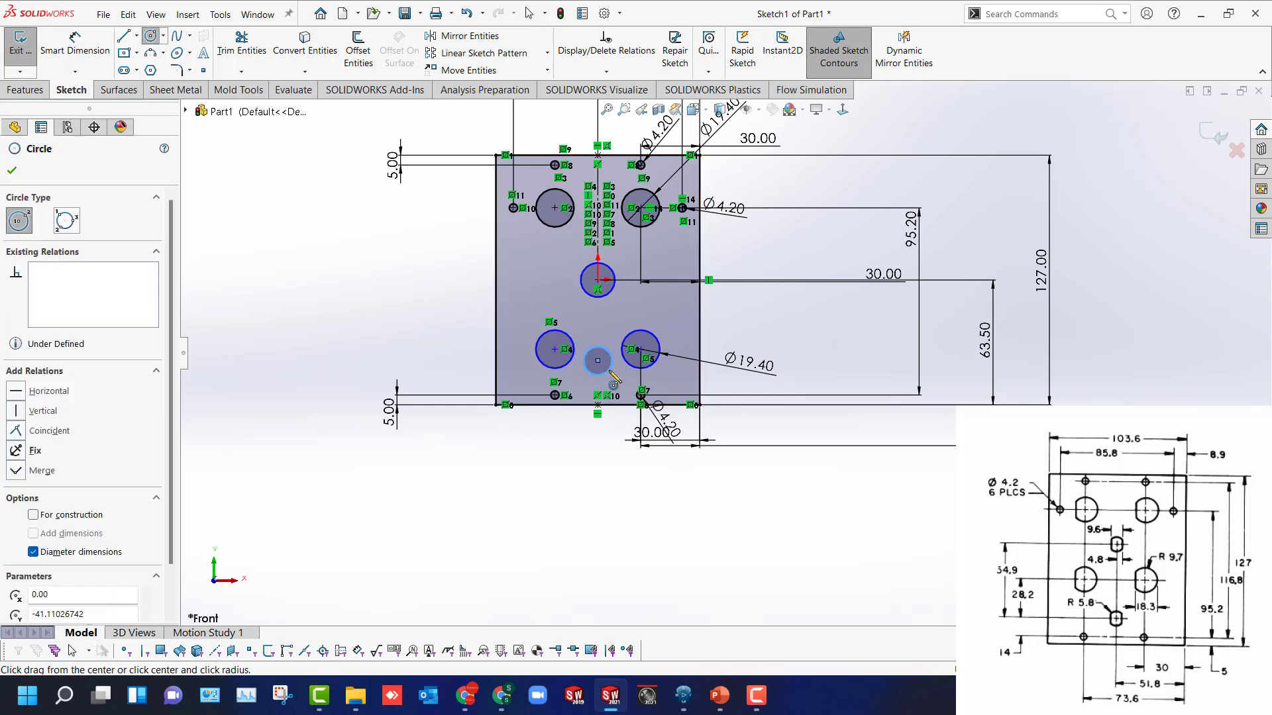
key(Escape)
Set the vertical distance from the lower centerline circle's centre to the bottom left small circle's centre to 14 mm.
key(d)
click(598, 360)
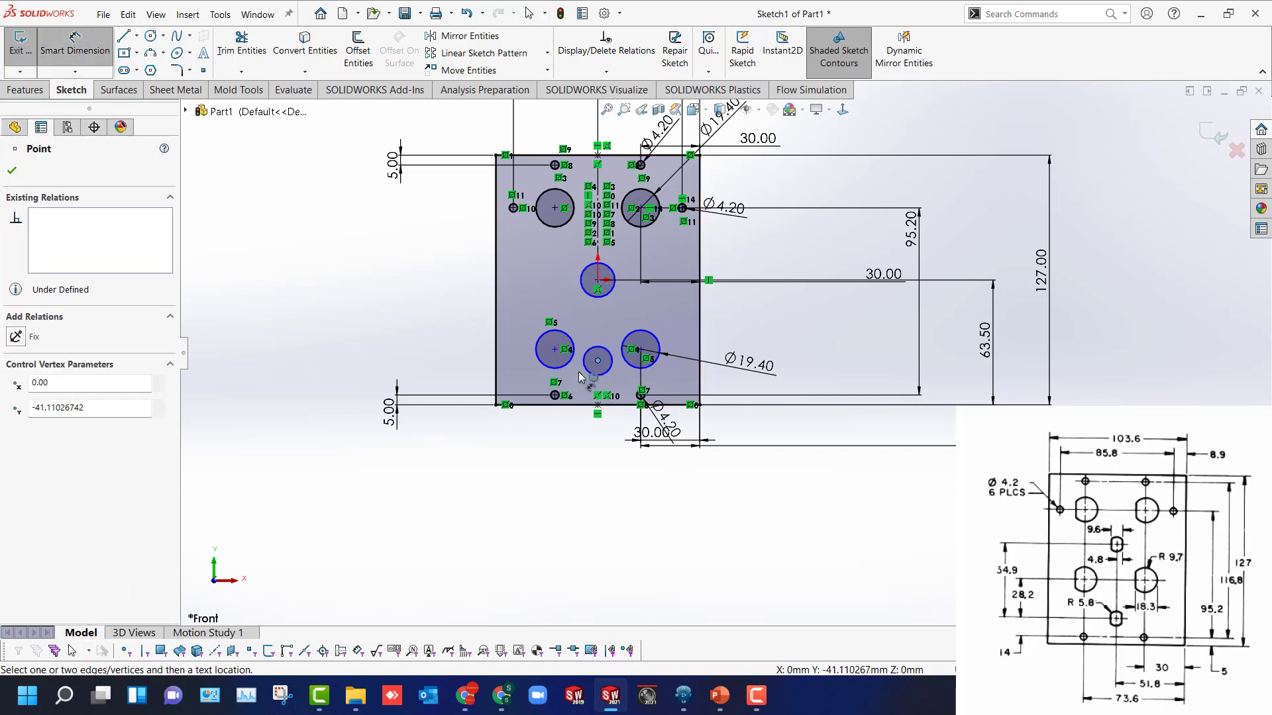
click(555, 395)
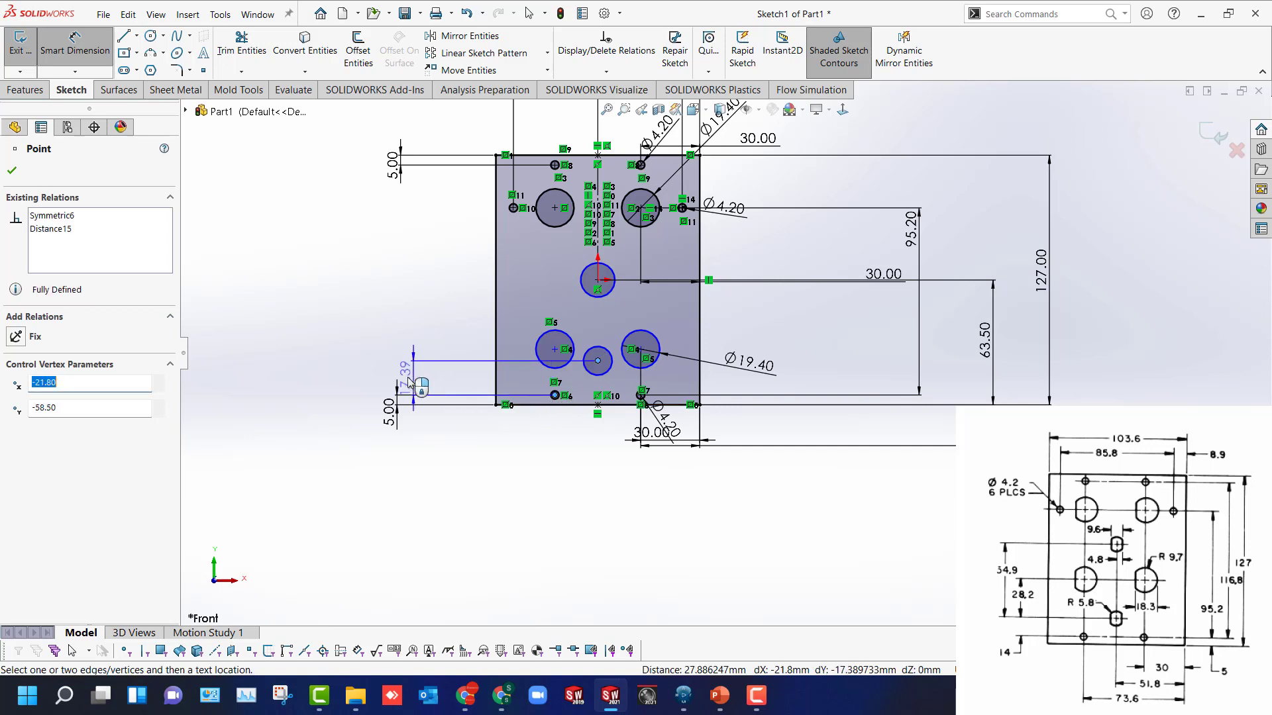
click(318, 376)
key(Return)
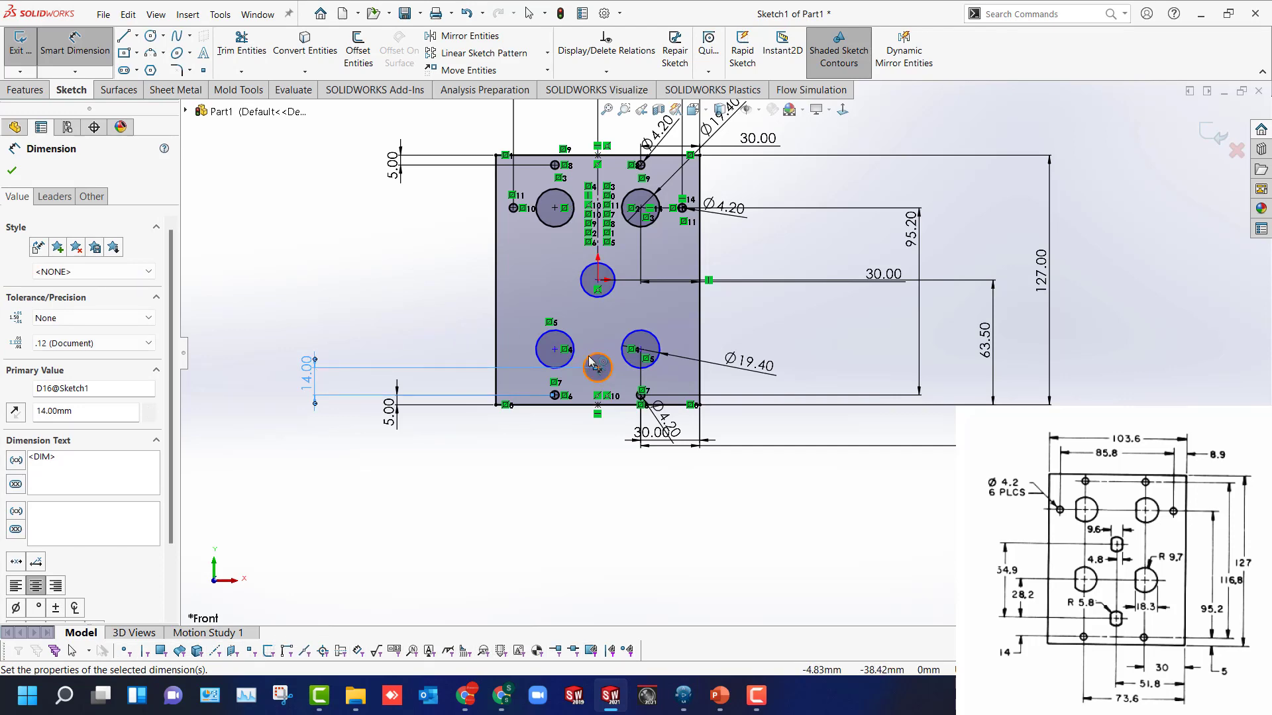
Set the diameter of the lower centerline circle to 11.6 mm, entered as 5.8*2.
click(599, 382)
click(423, 330)
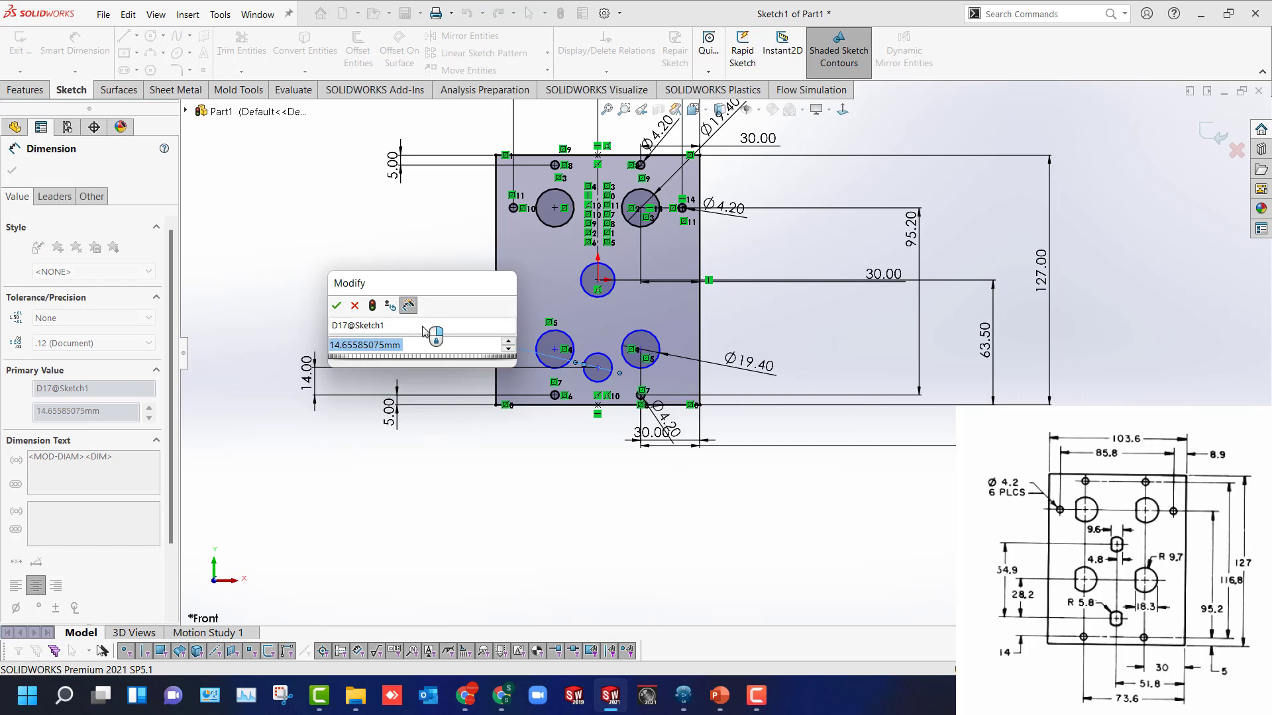
text(5.8*2)
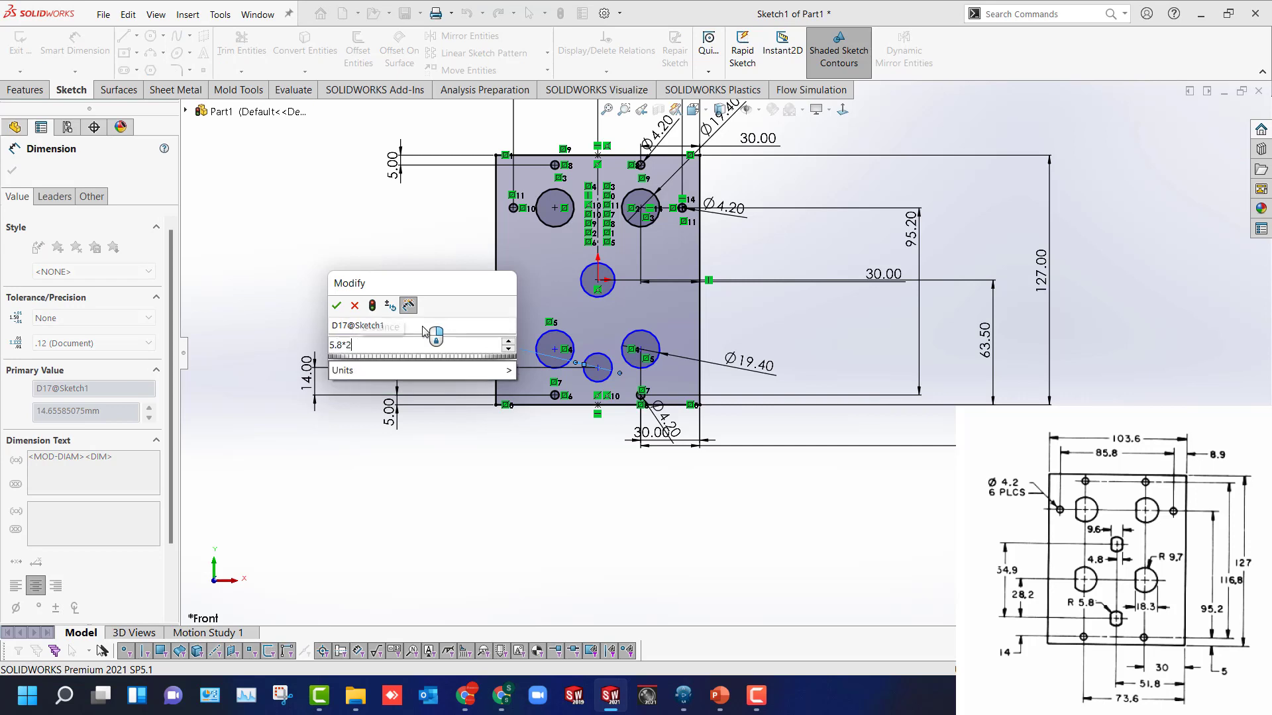
key(Return)
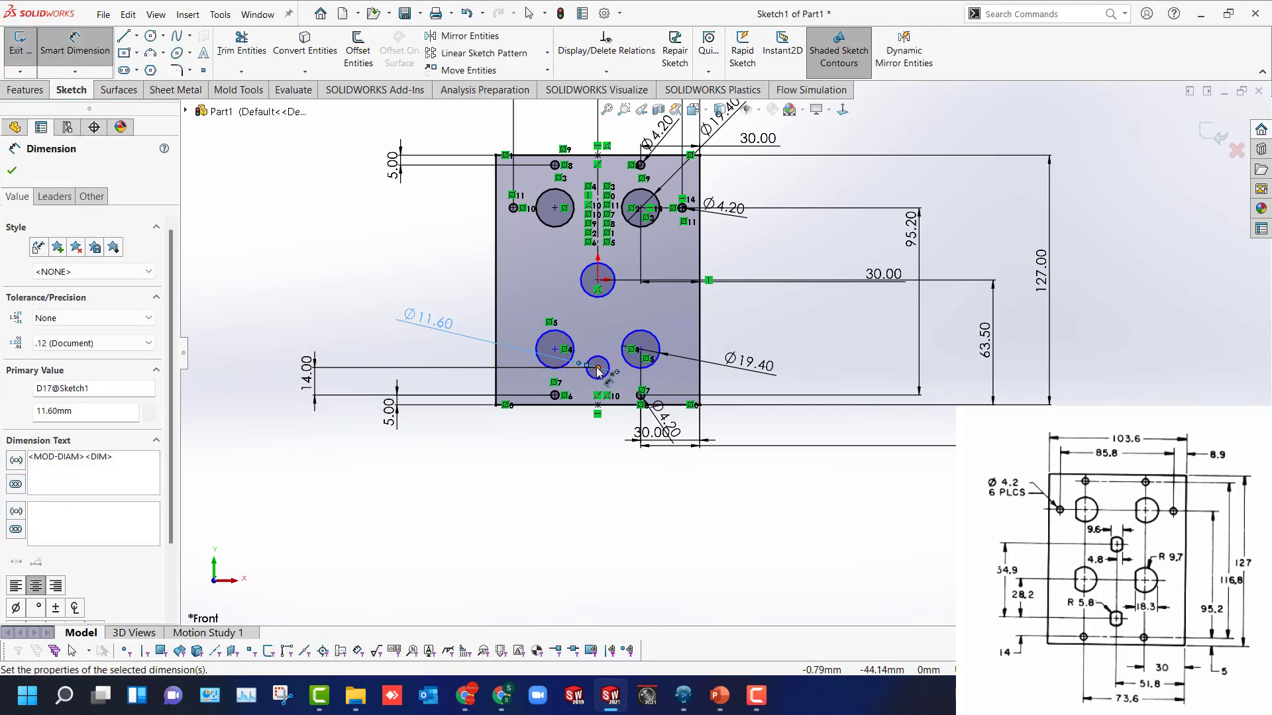
key(Escape)
Add a Vertical relation between the lower centerline circle's centre and the origin.
click(599, 281)
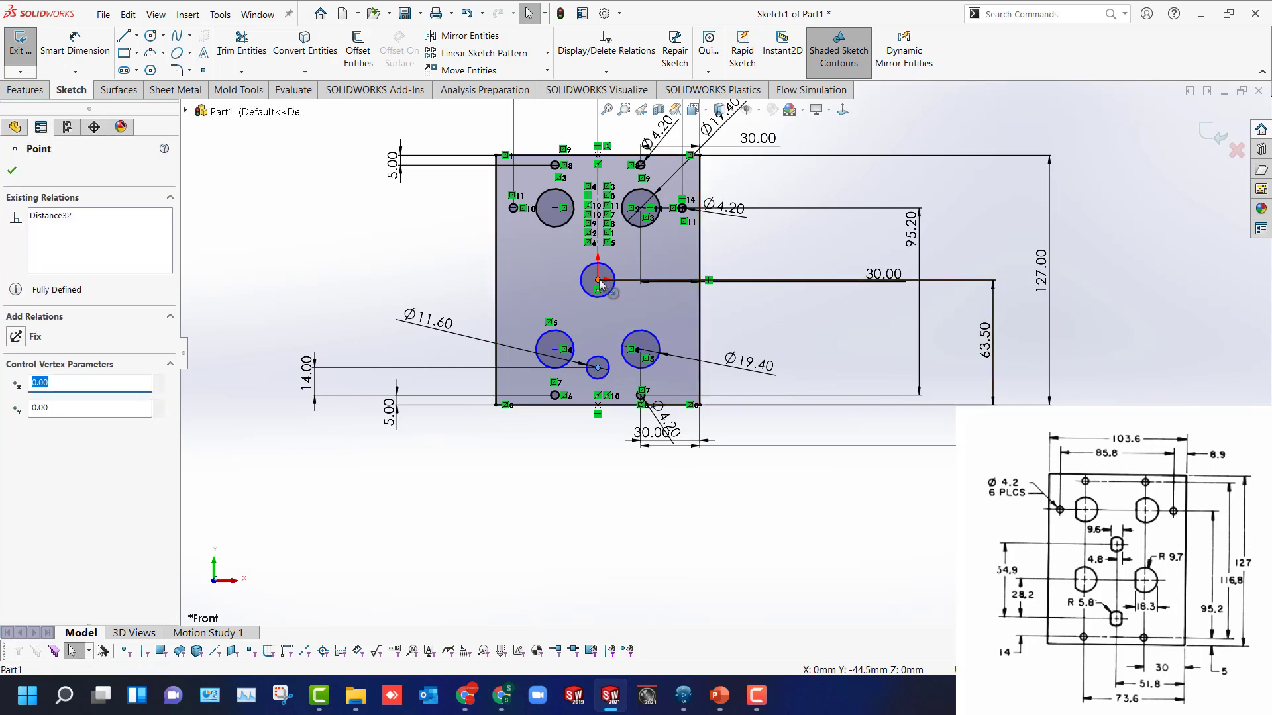
ctrl+click(599, 280)
click(667, 219)
click(409, 278)
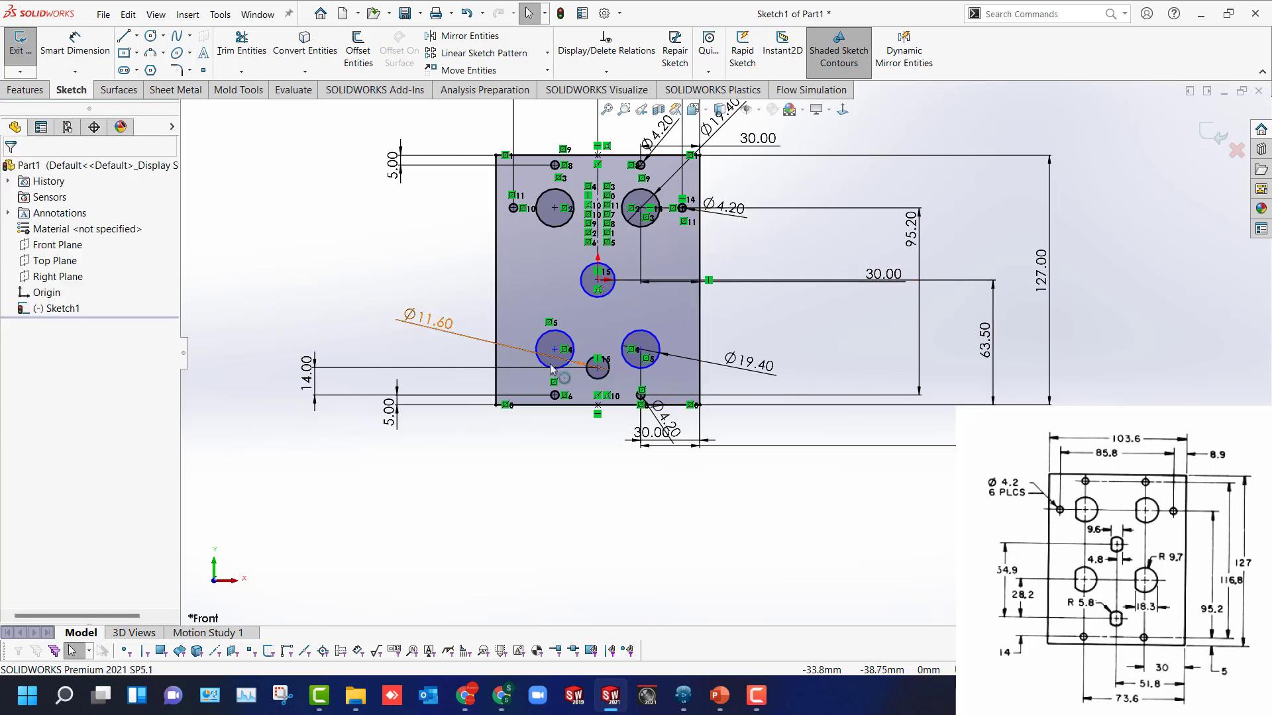
Set the vertical distance between the lower centerline circle's centre and the lower left large circle's centre to 28.2 mm.
key(d)
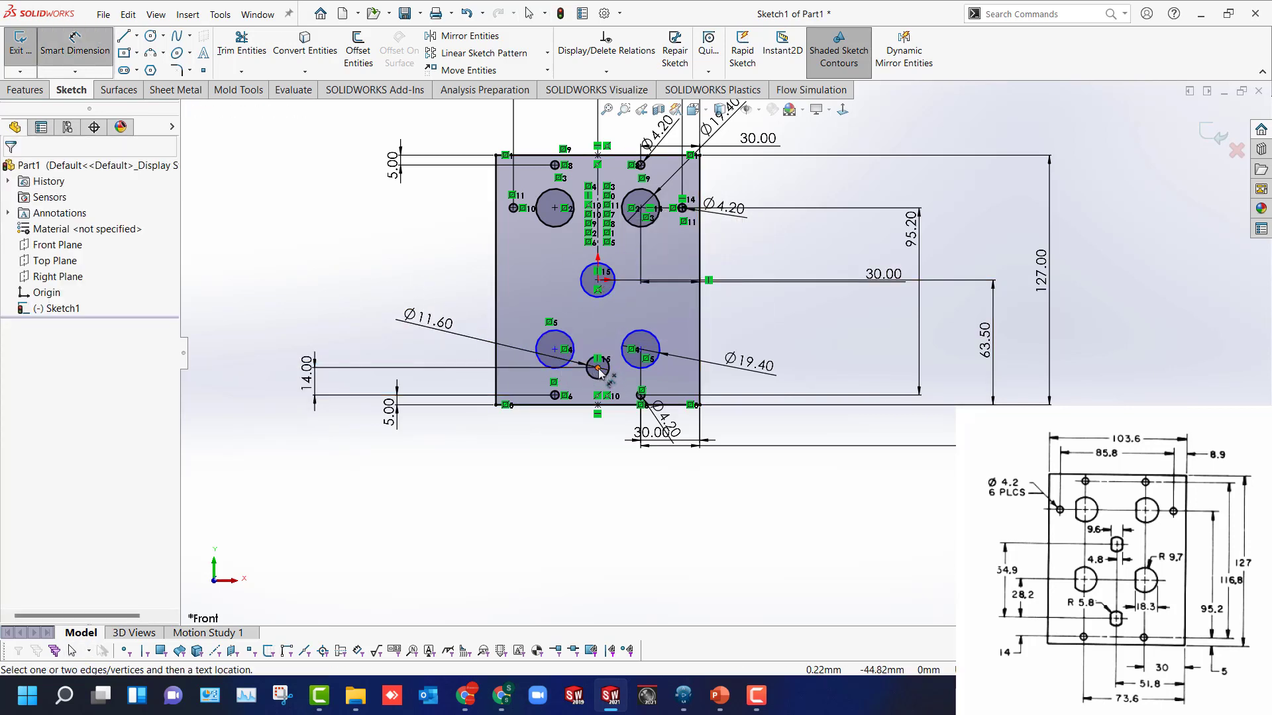
click(598, 368)
click(554, 349)
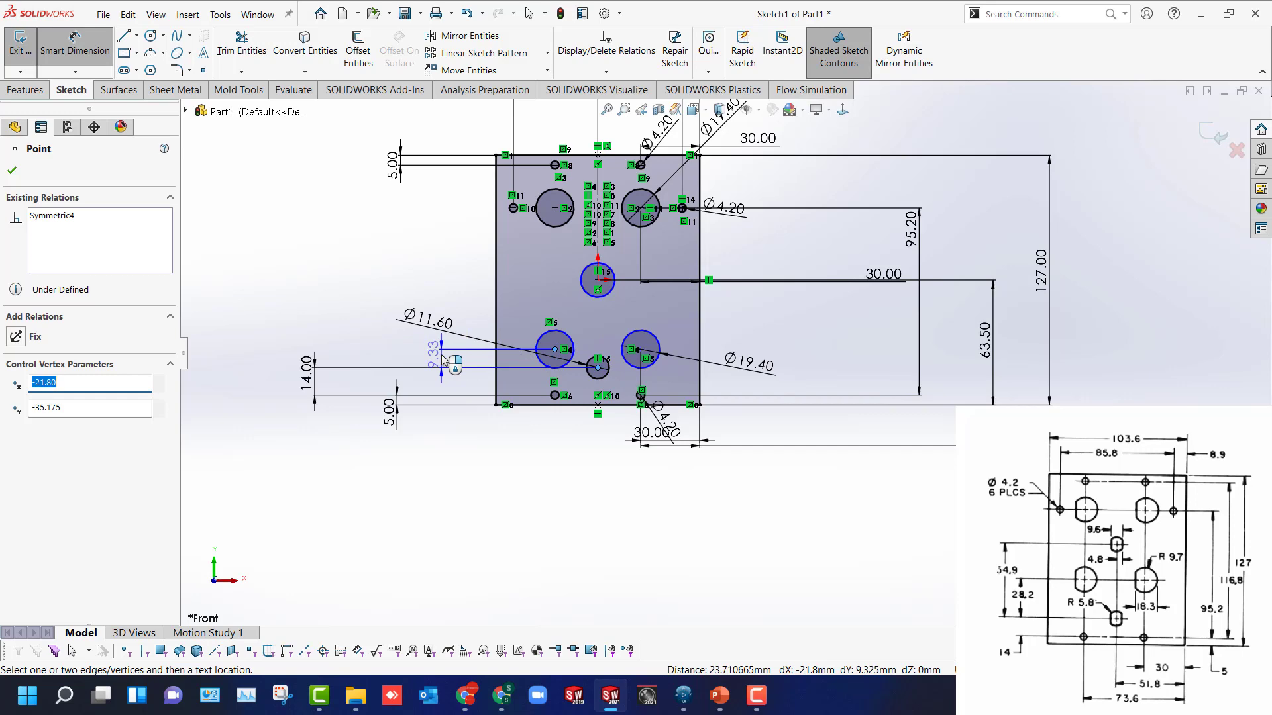
click(447, 363)
text(2)
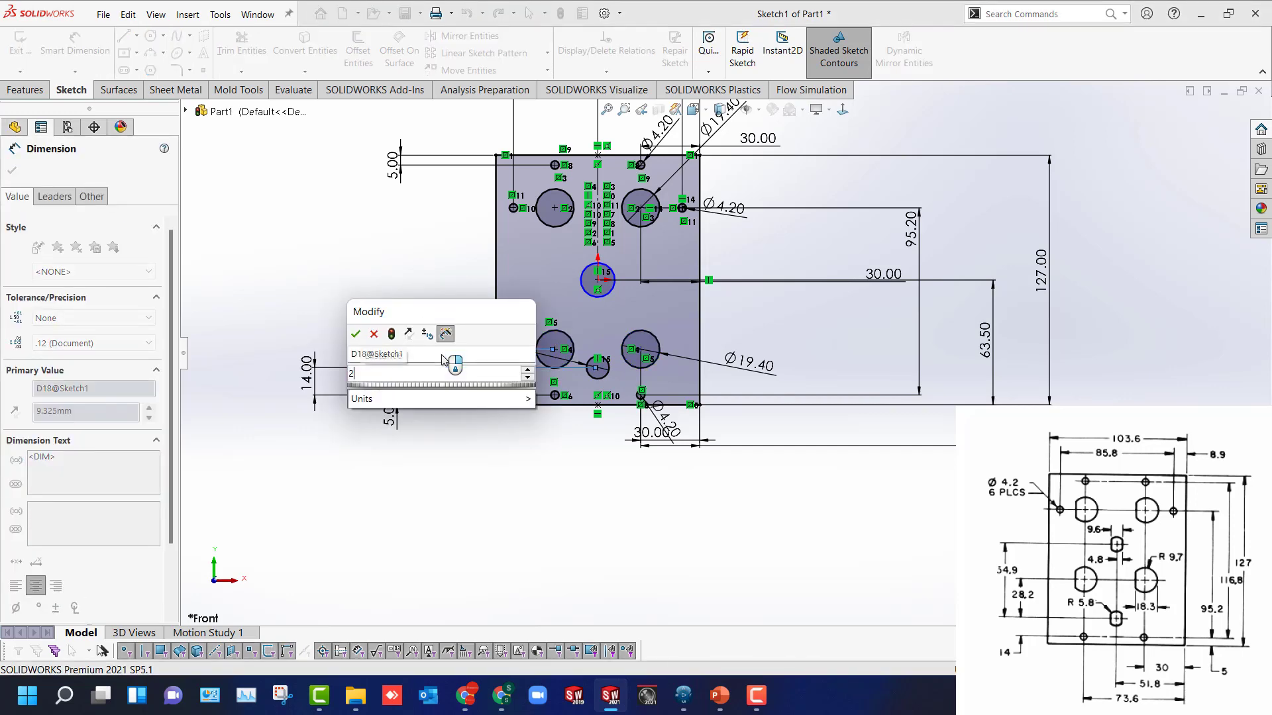
text(8.2)
key(Return)
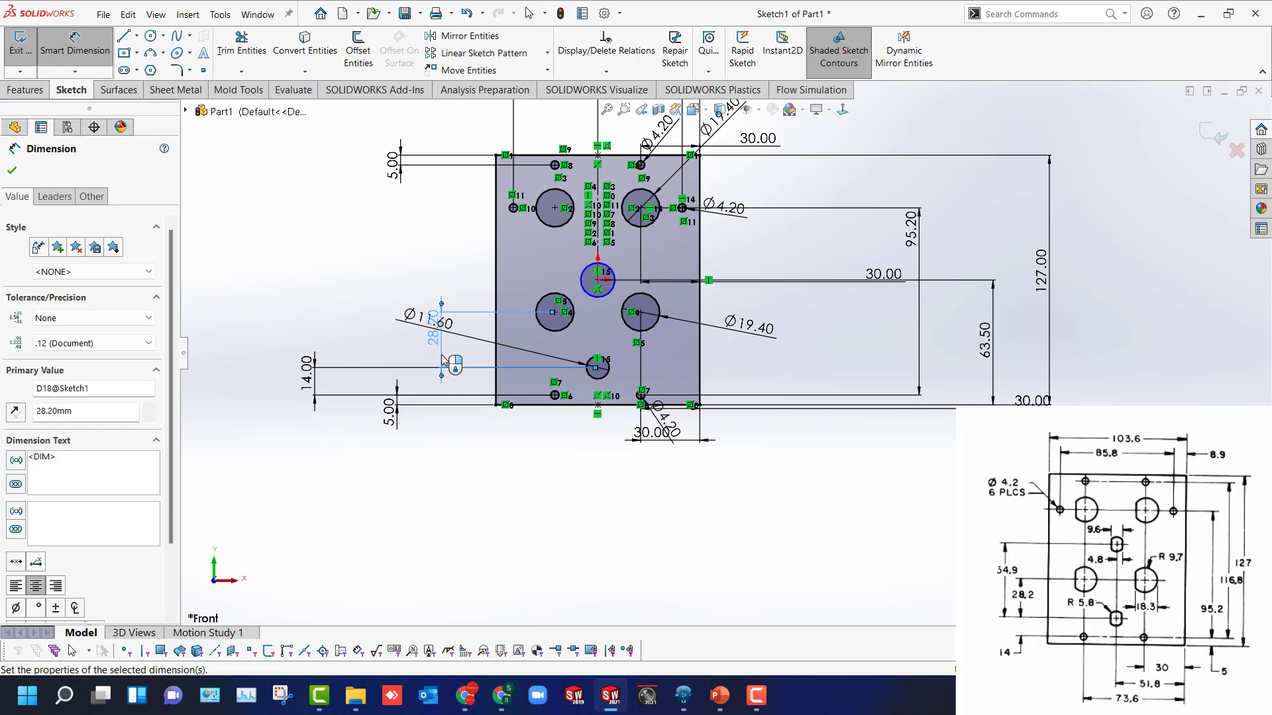
Delete the circle centred on the origin.
click(598, 367)
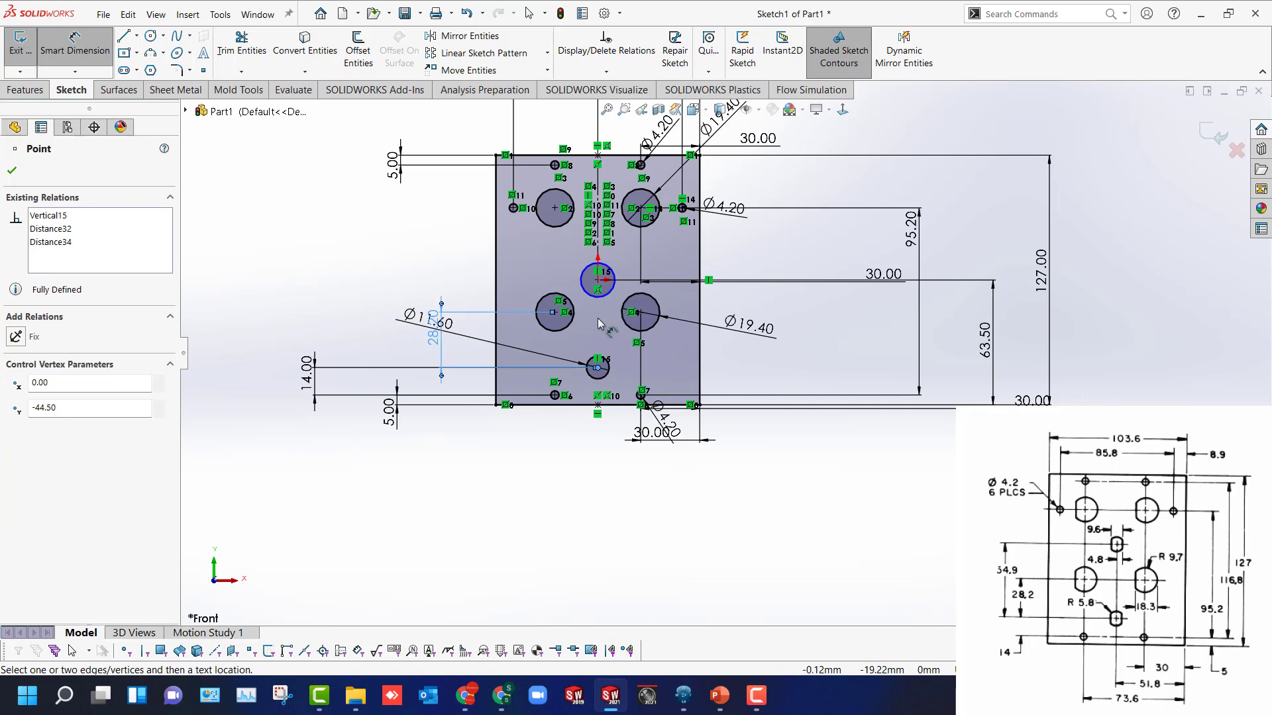
key(Escape)
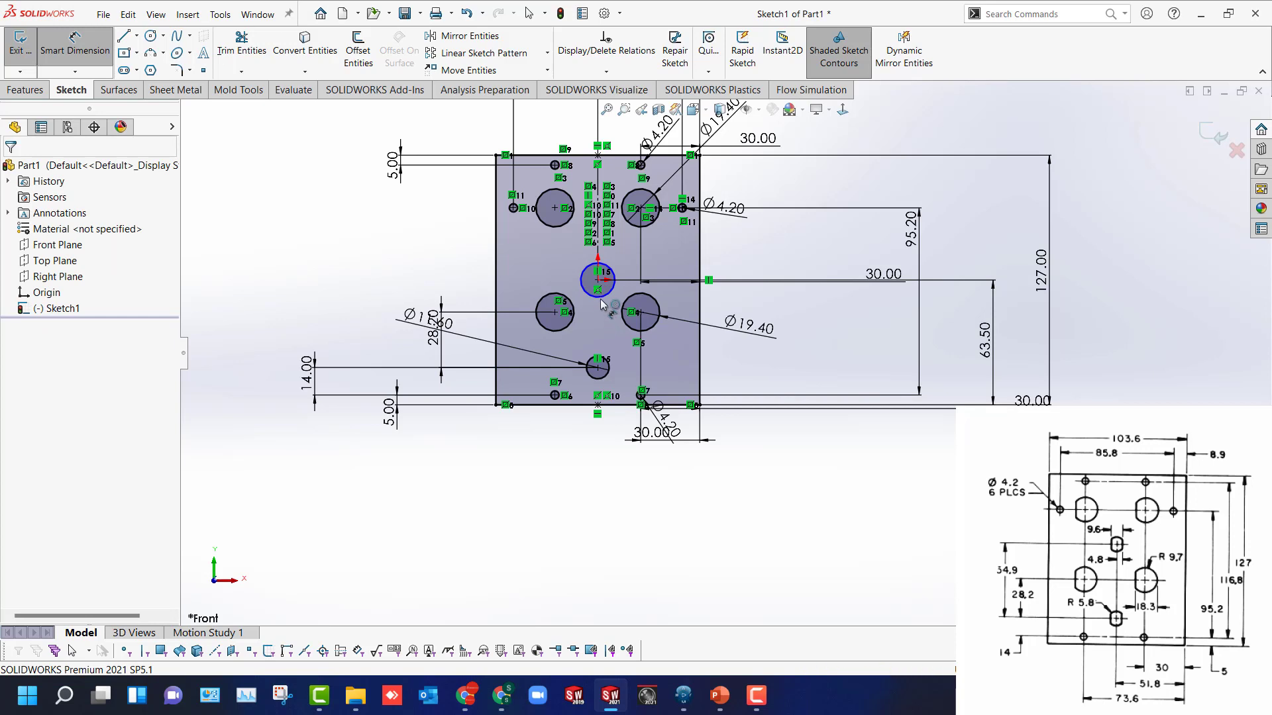
click(608, 302)
key(Delete)
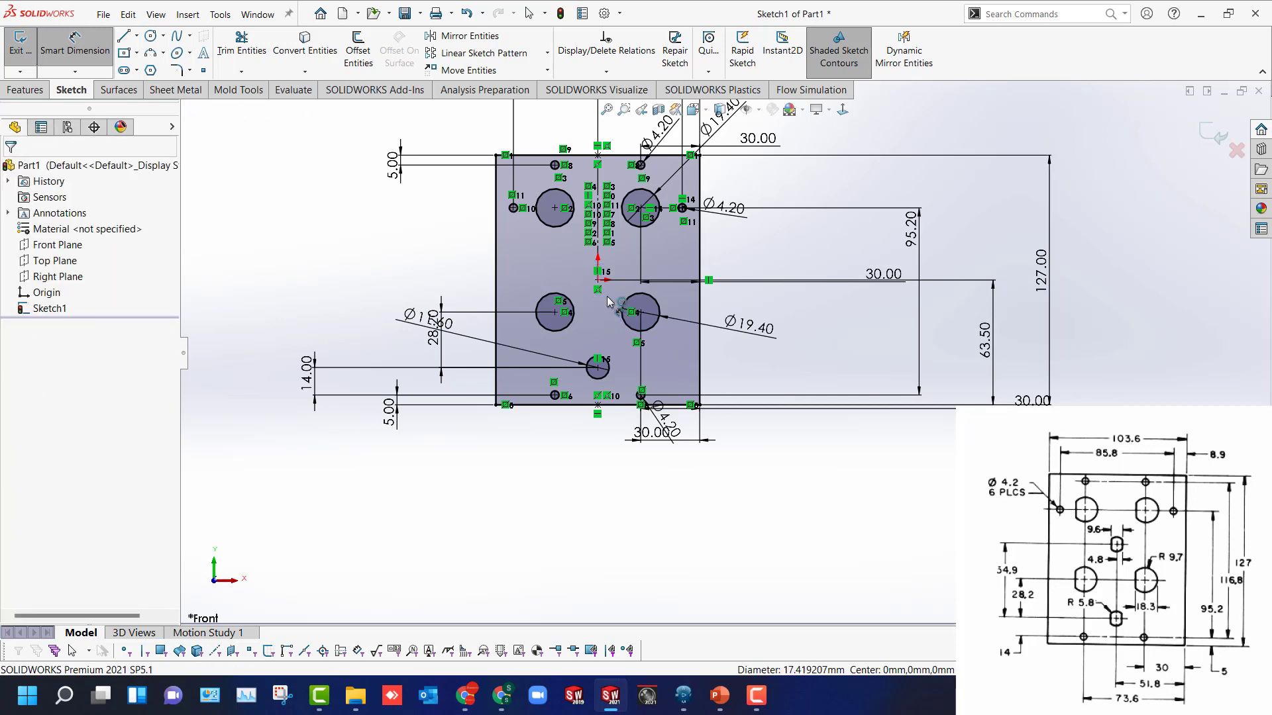
Sketch a circle about 19.9 mm in diameter on the centerline, slightly above the origin.
key(c)
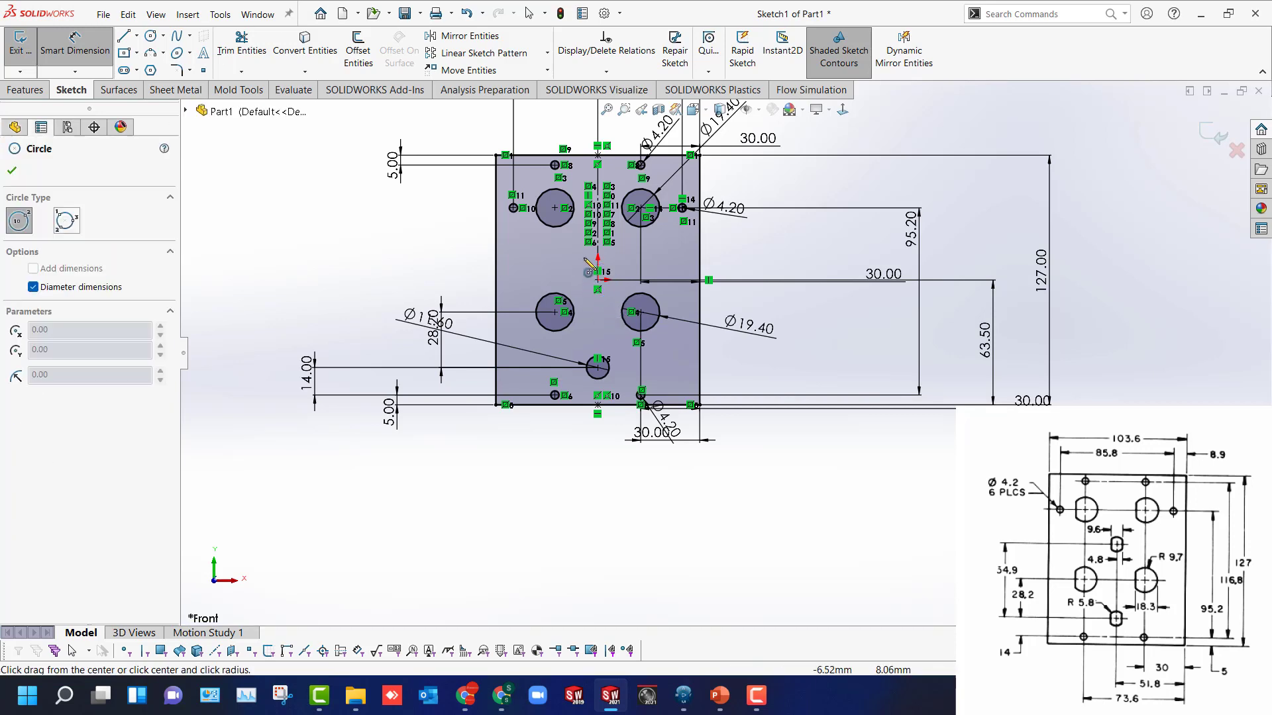
click(599, 257)
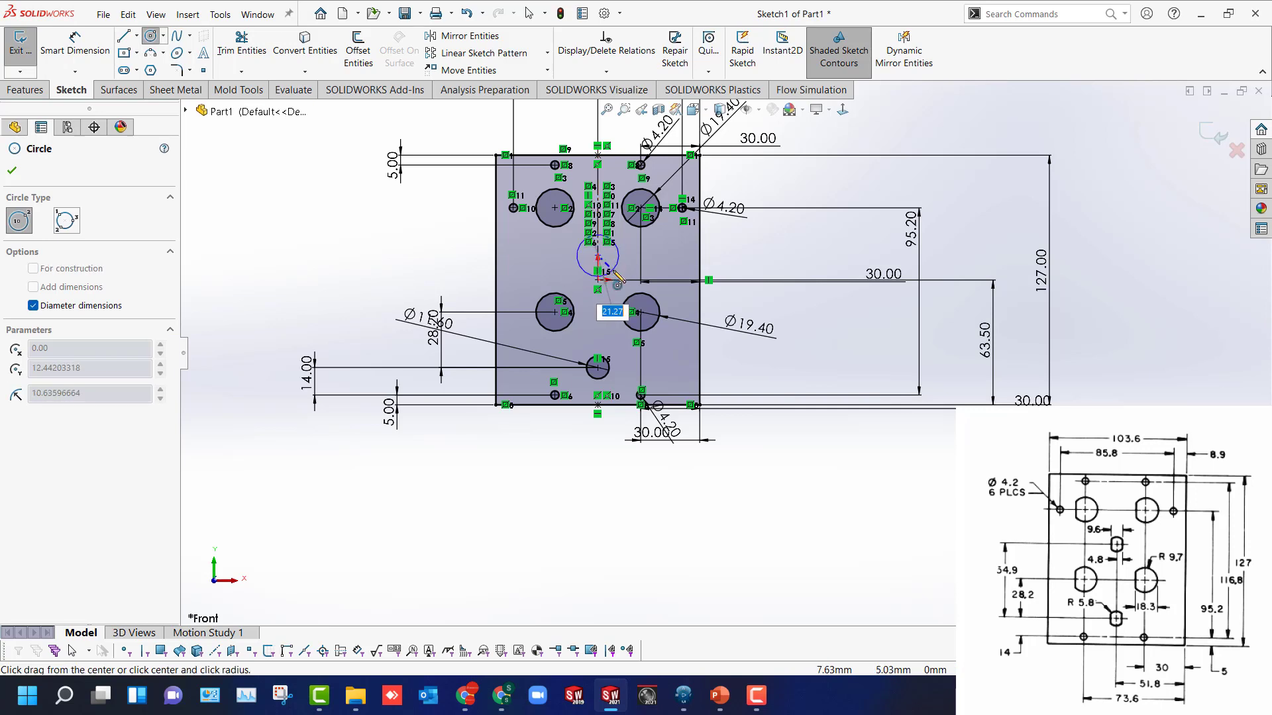
click(613, 271)
key(Escape)
Dimension the vertical distance between the upper and lower centerline circles' centres and set it to 34.9 mm.
key(d)
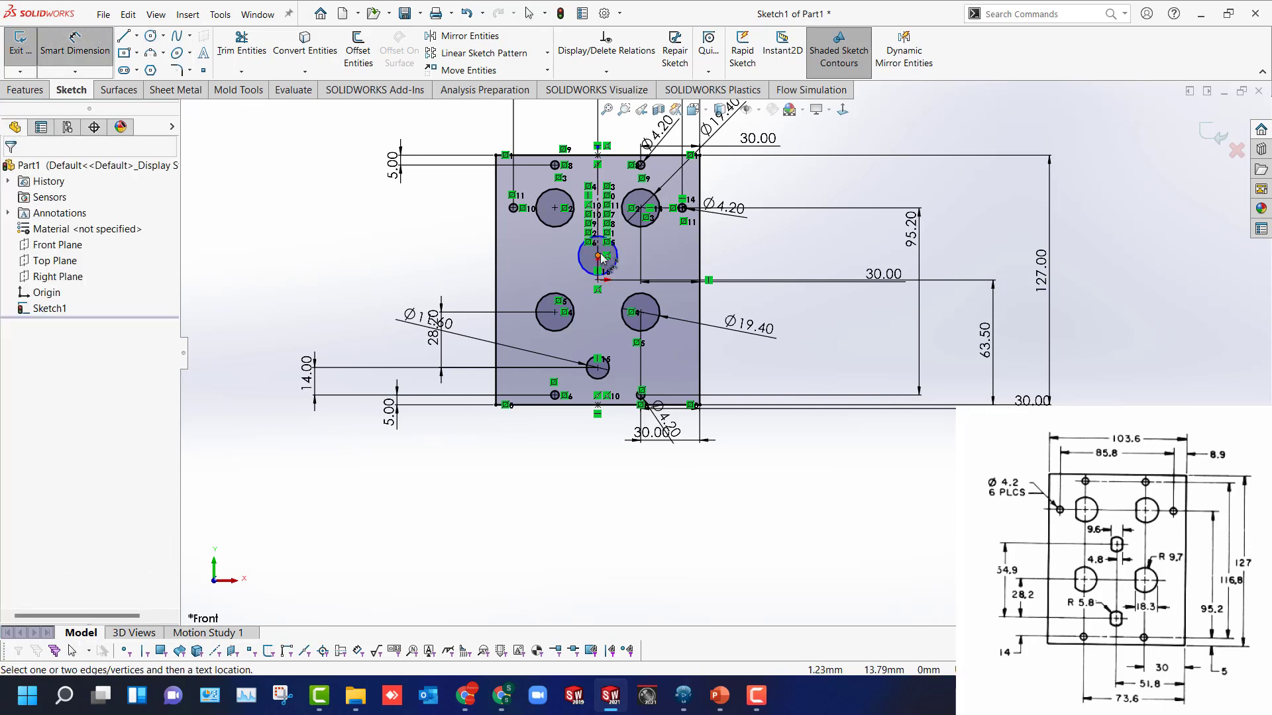
click(597, 256)
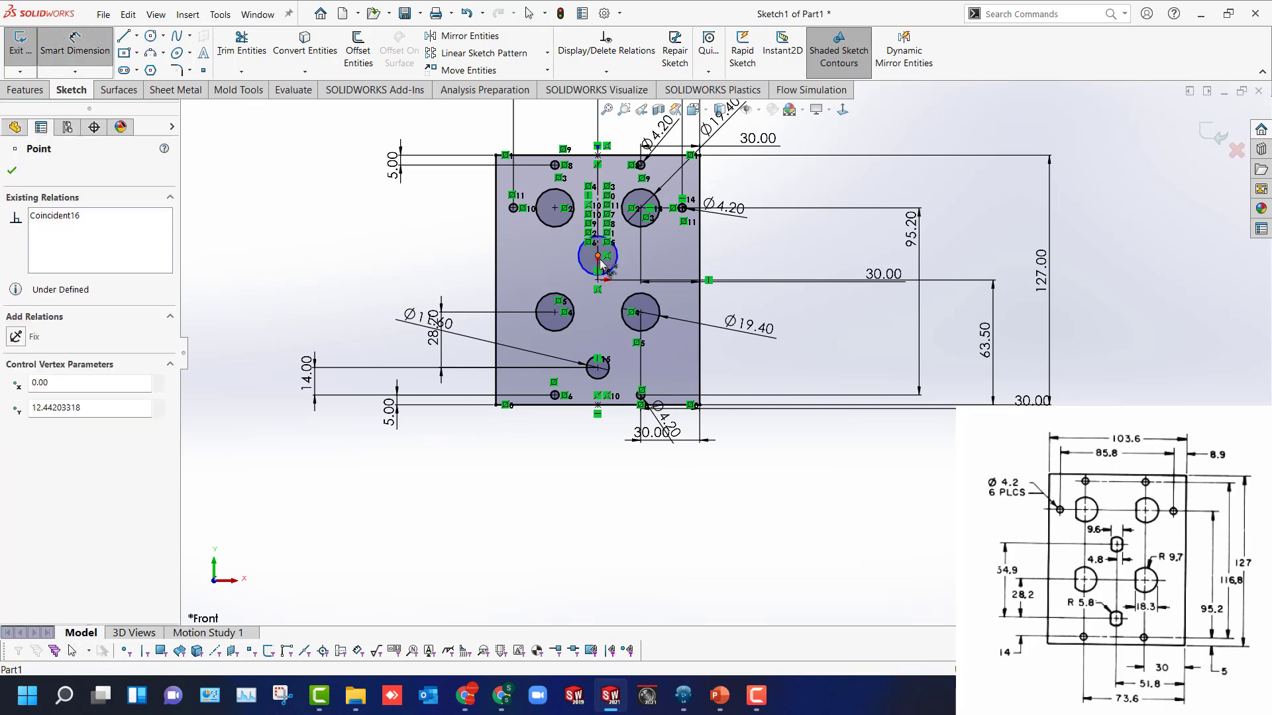
click(597, 367)
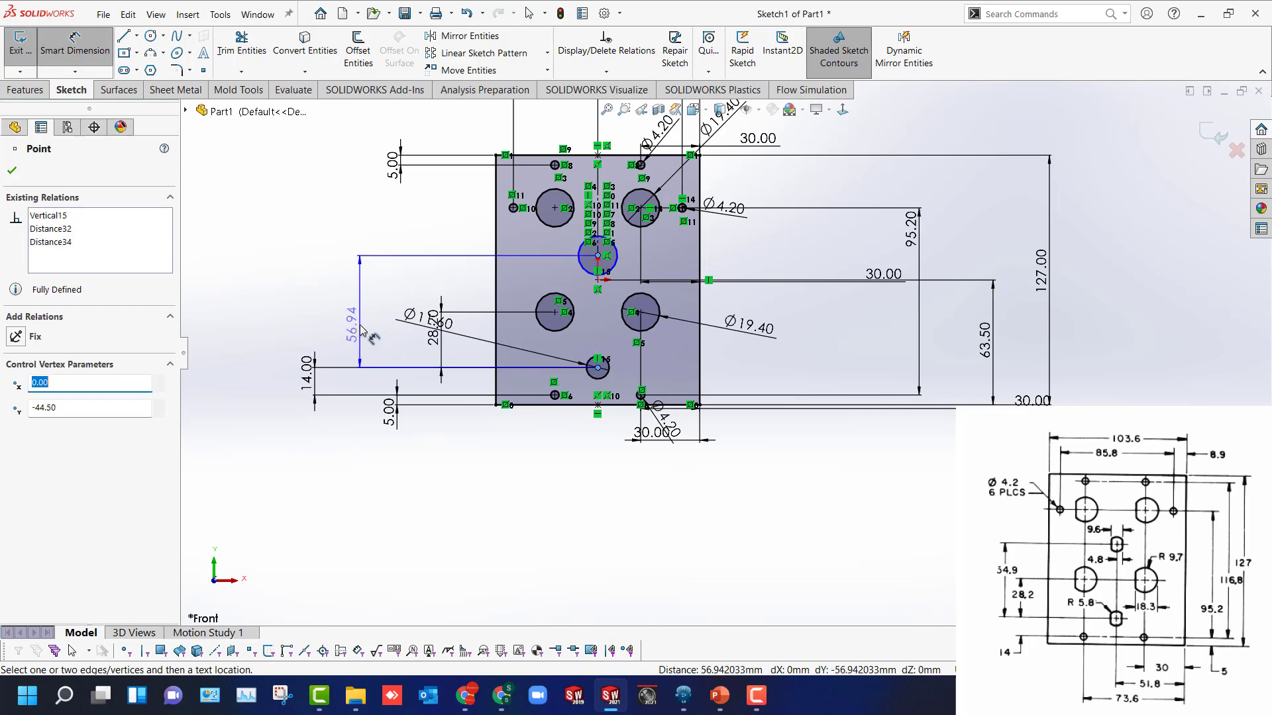
click(361, 330)
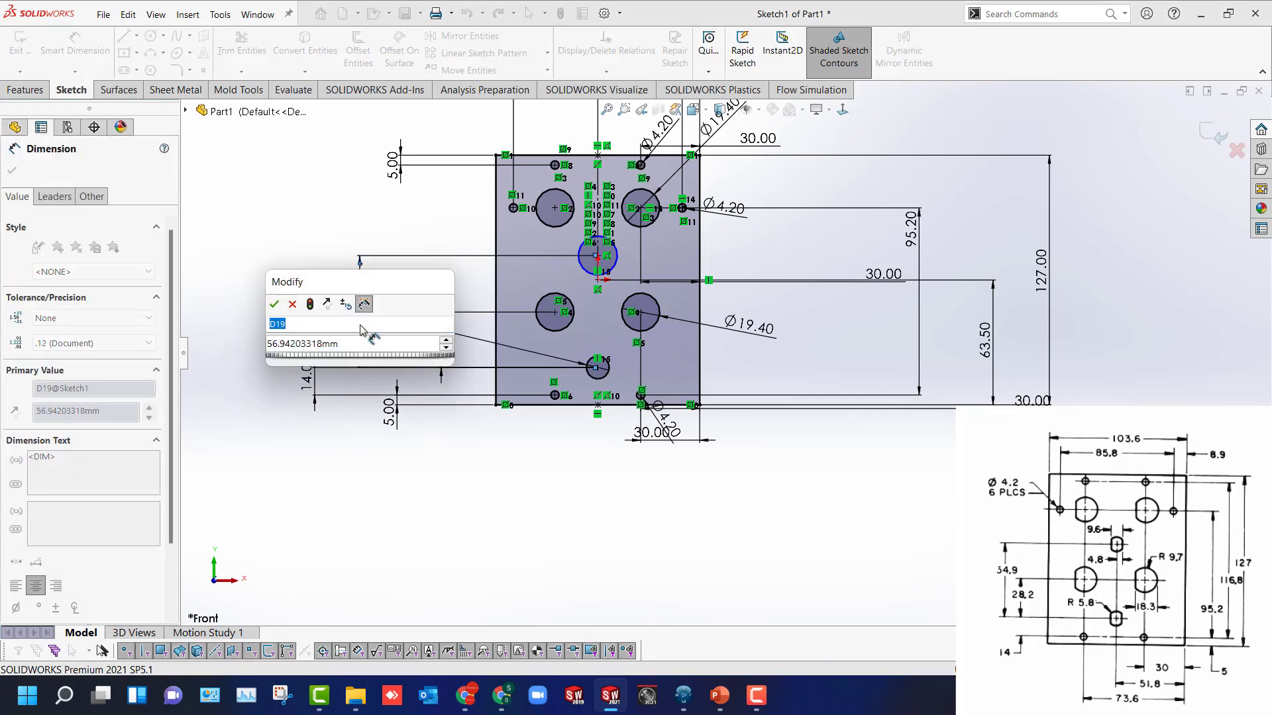
text(34.9@Sketch1)
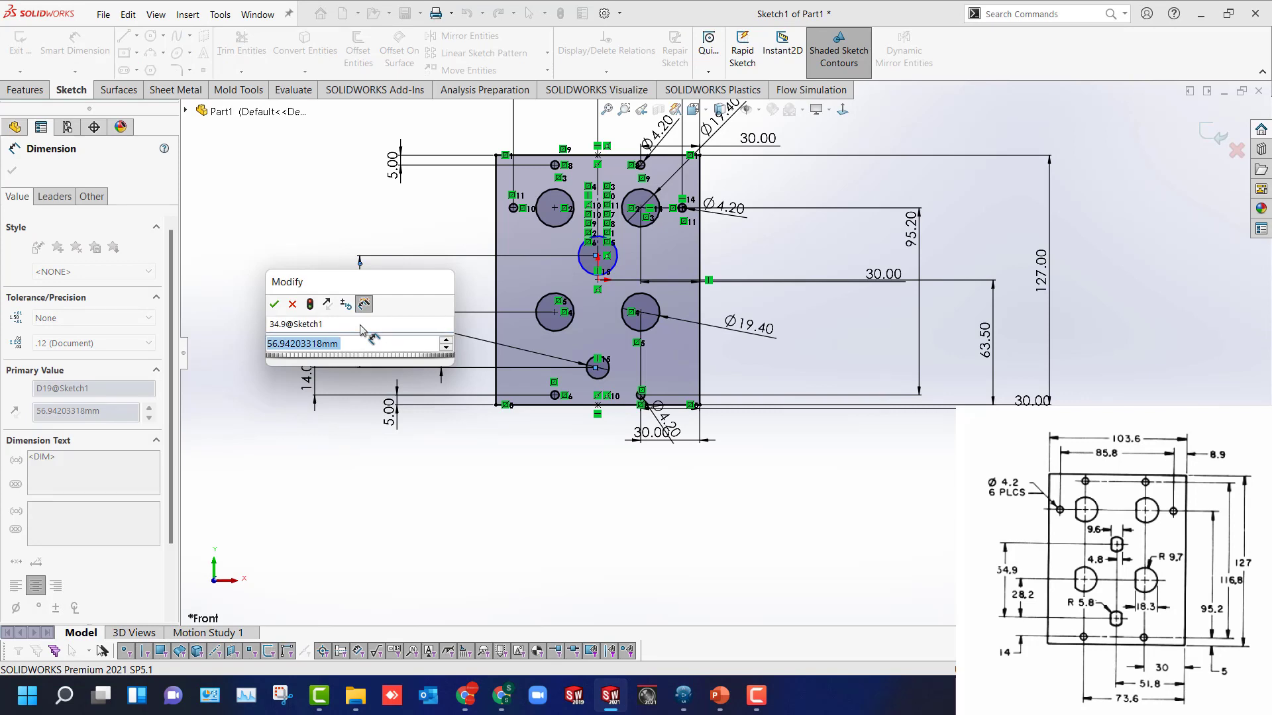
key(Tab)
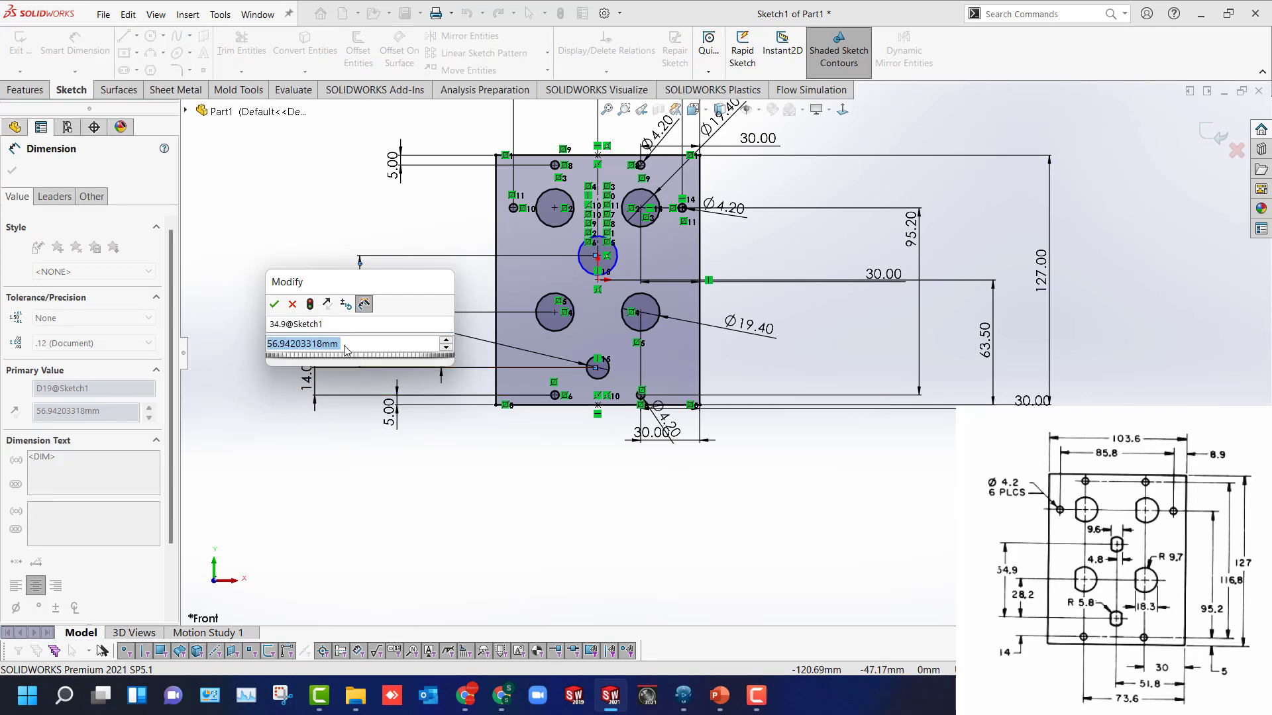
click(347, 345)
double_click(304, 345)
text(34.9)
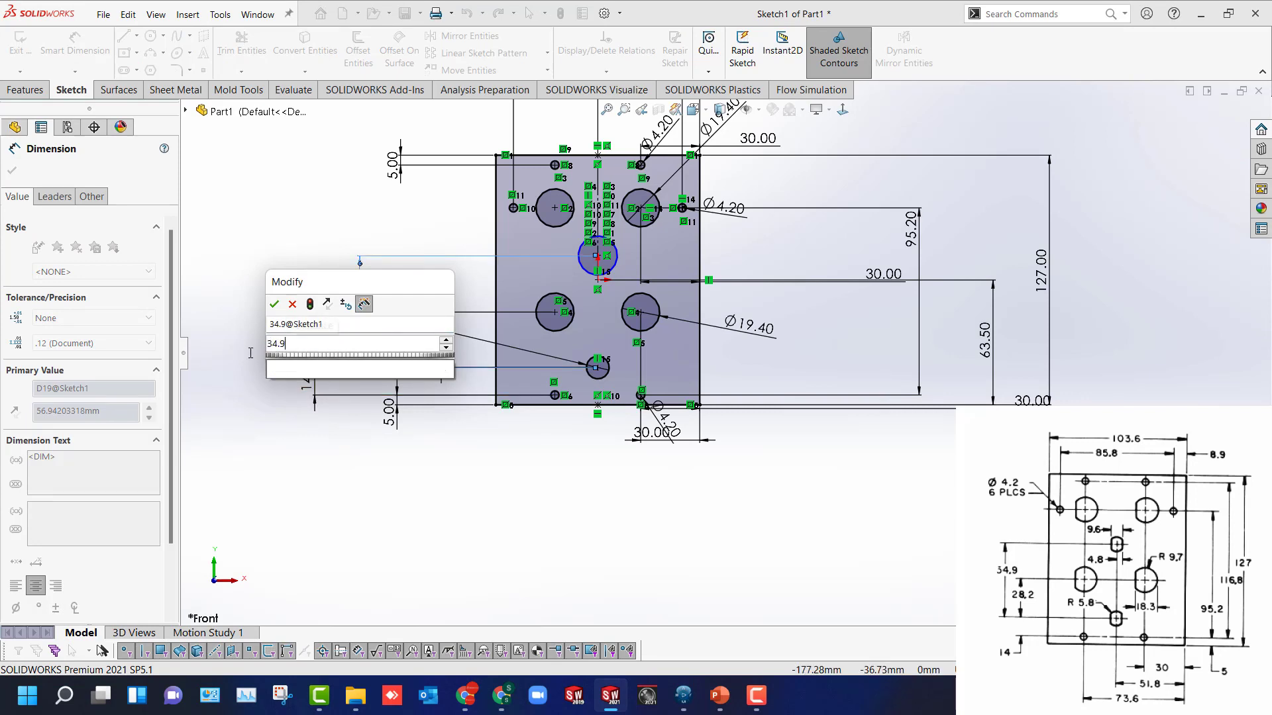
key(Return)
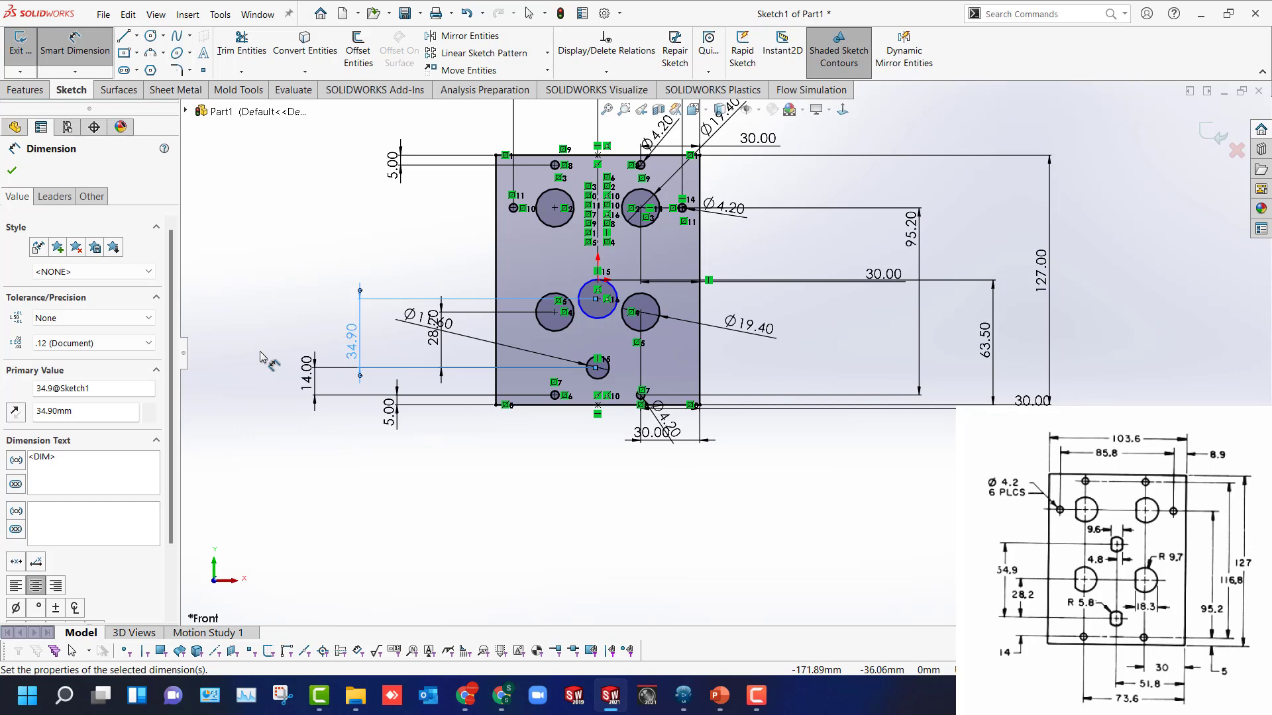
Change the vertical distance between the two centerline circles' centres to 54.9 mm.
click(325, 348)
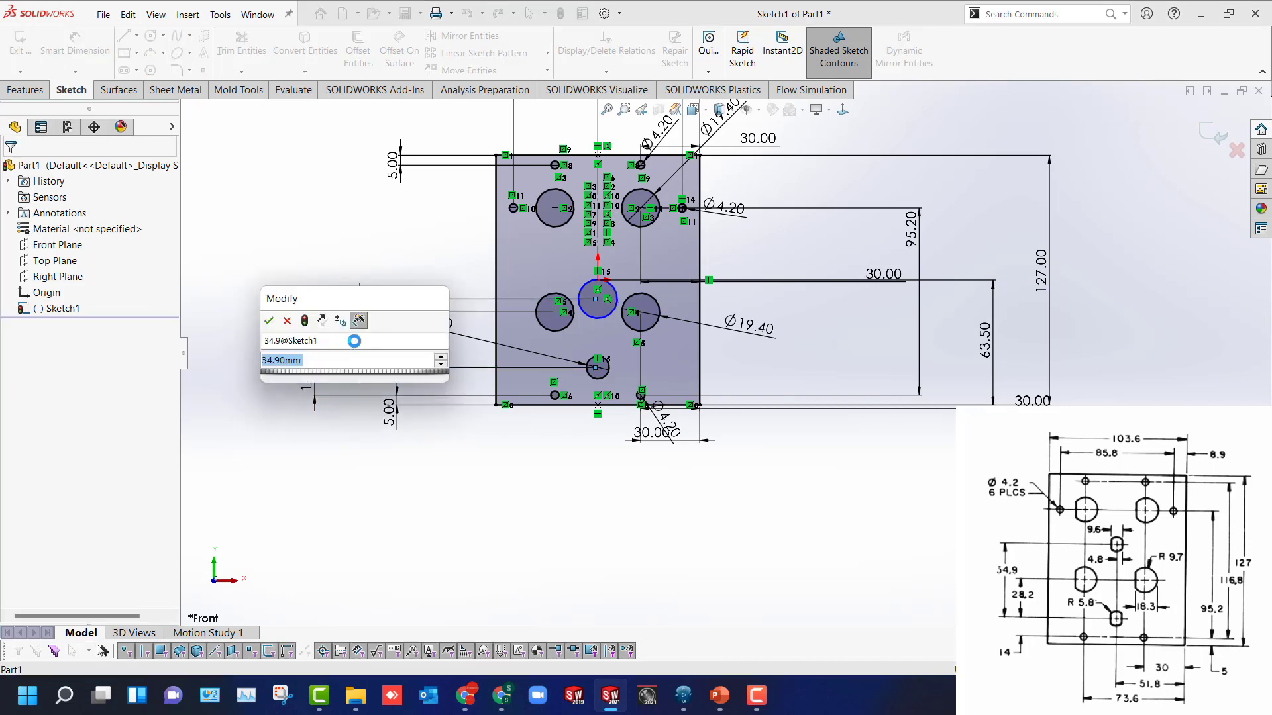
text(54.)
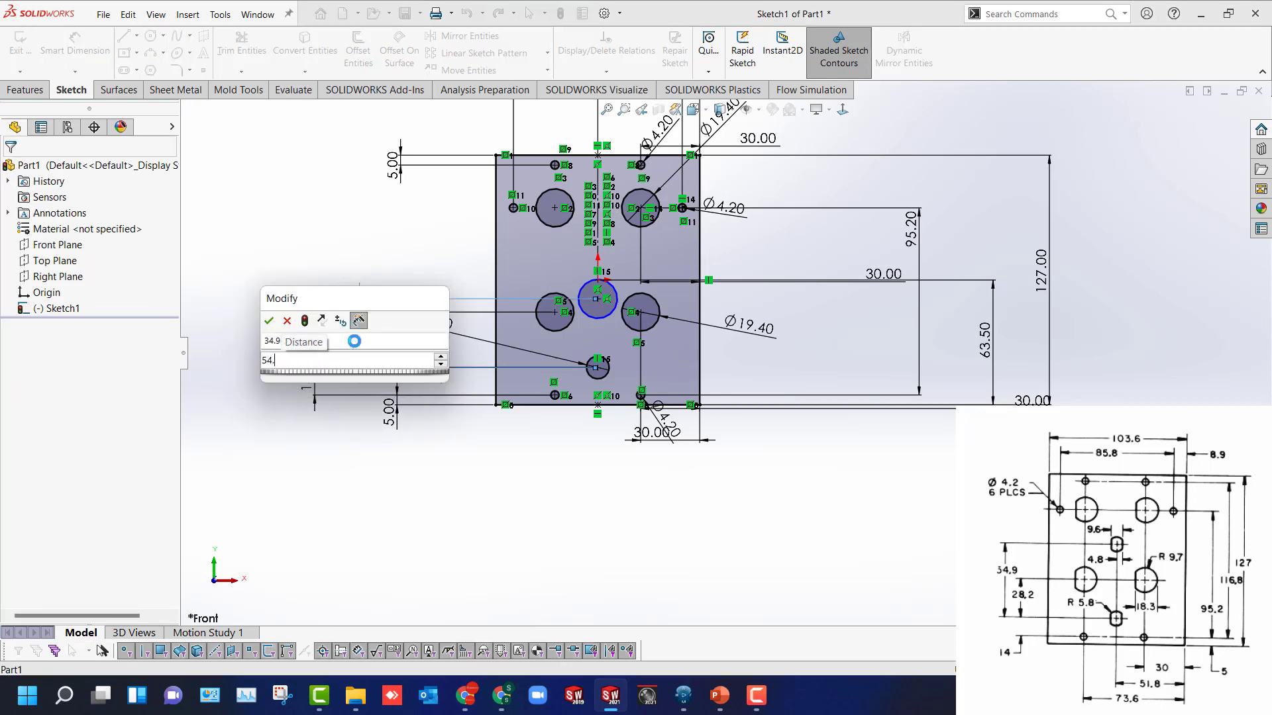
text(9)
key(Return)
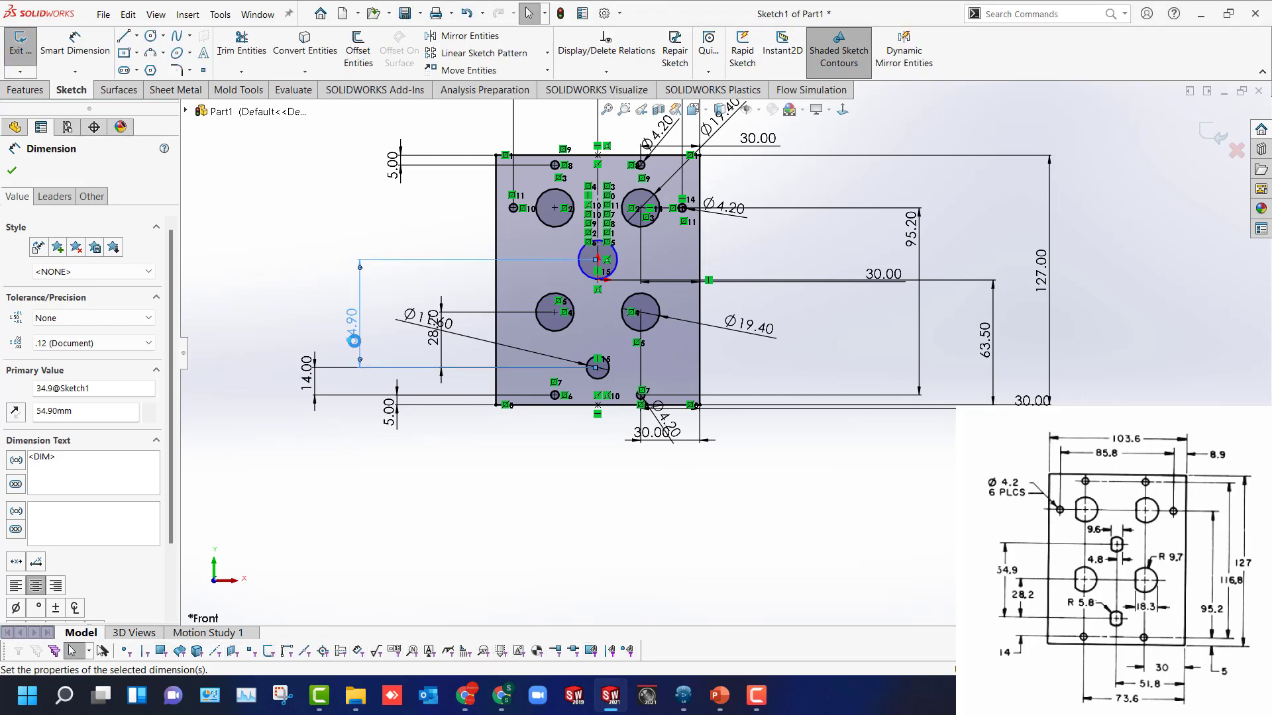
key(Escape)
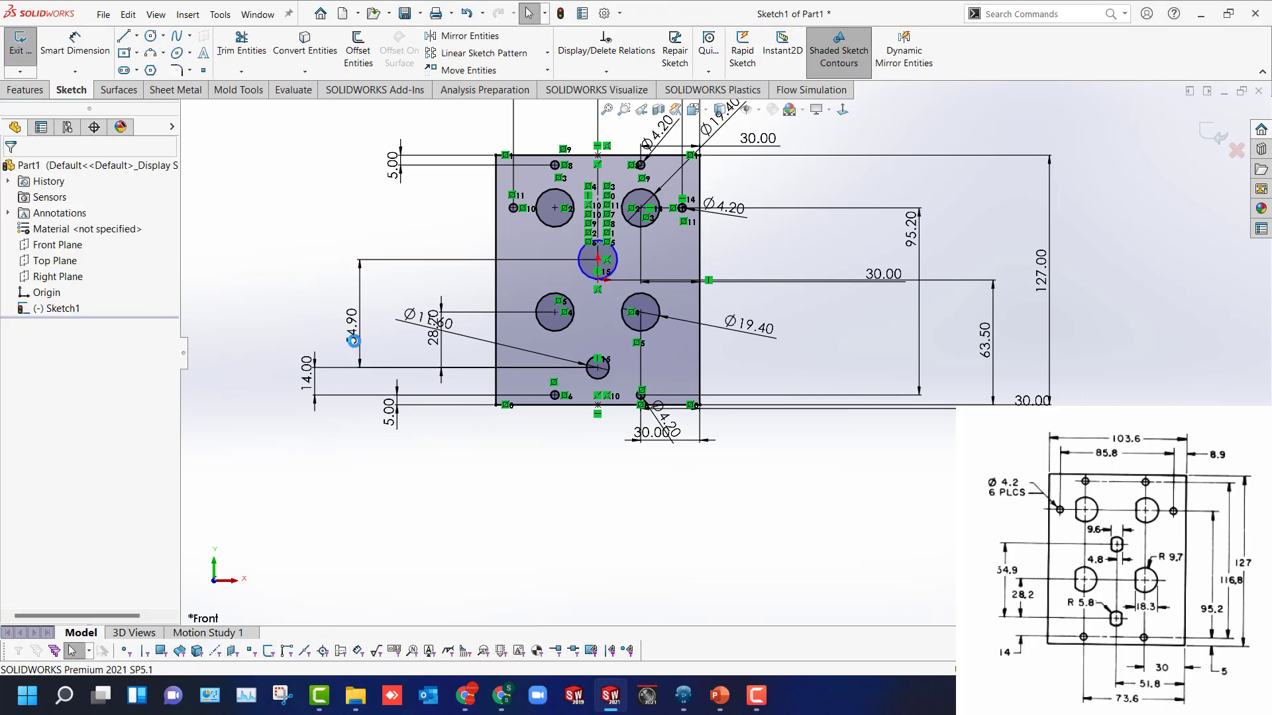
Set the diameter of the upper centerline circle to 11.6 mm, entered as 5.8*2.
key(d)
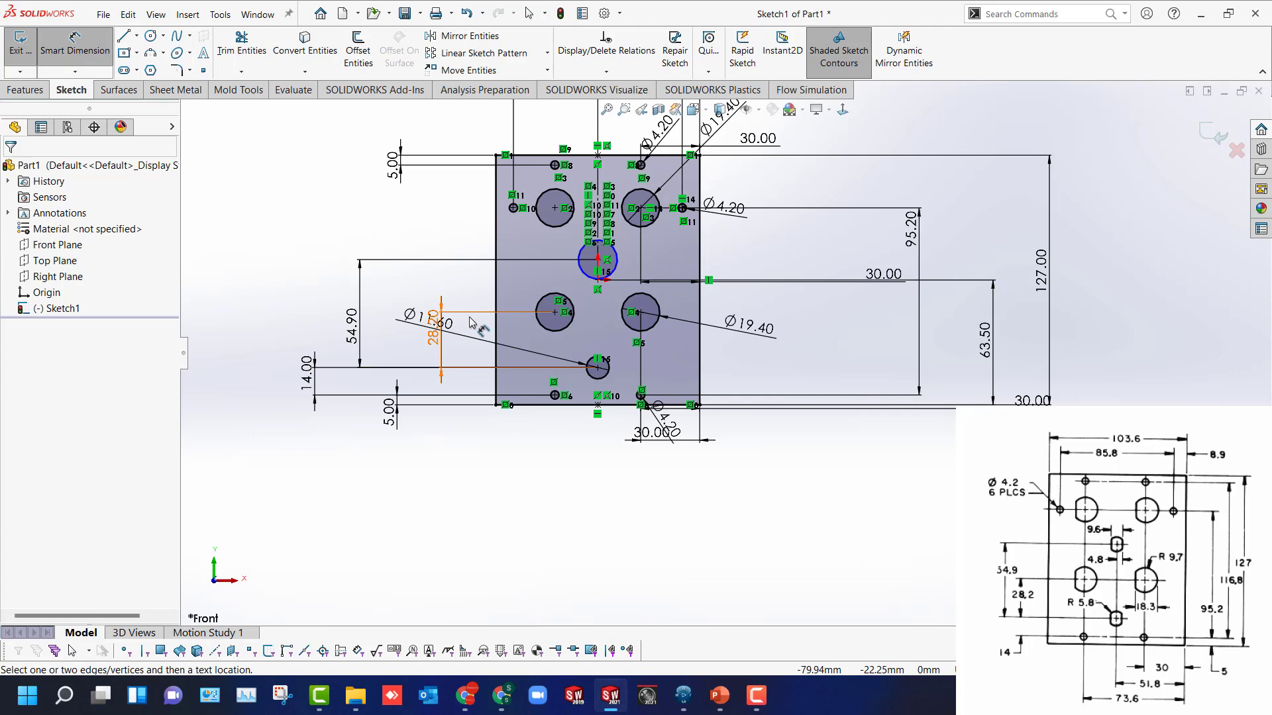
click(586, 277)
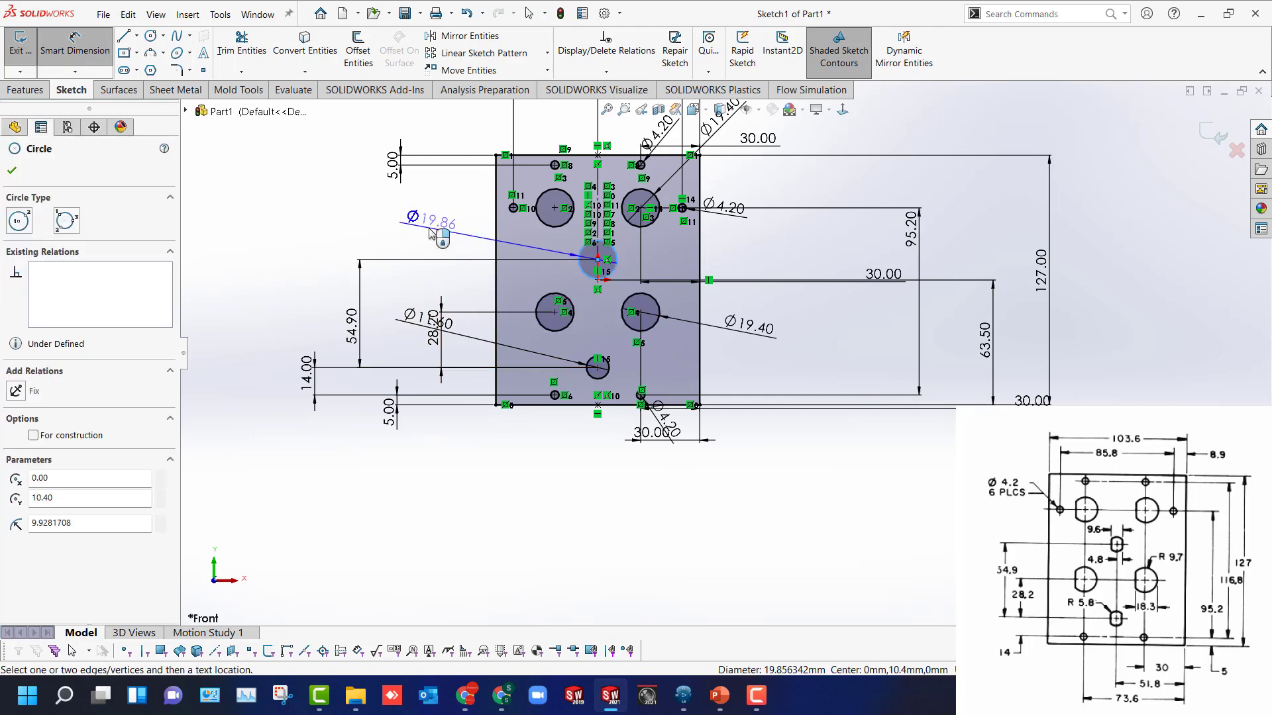
click(431, 232)
text(5.8*2)
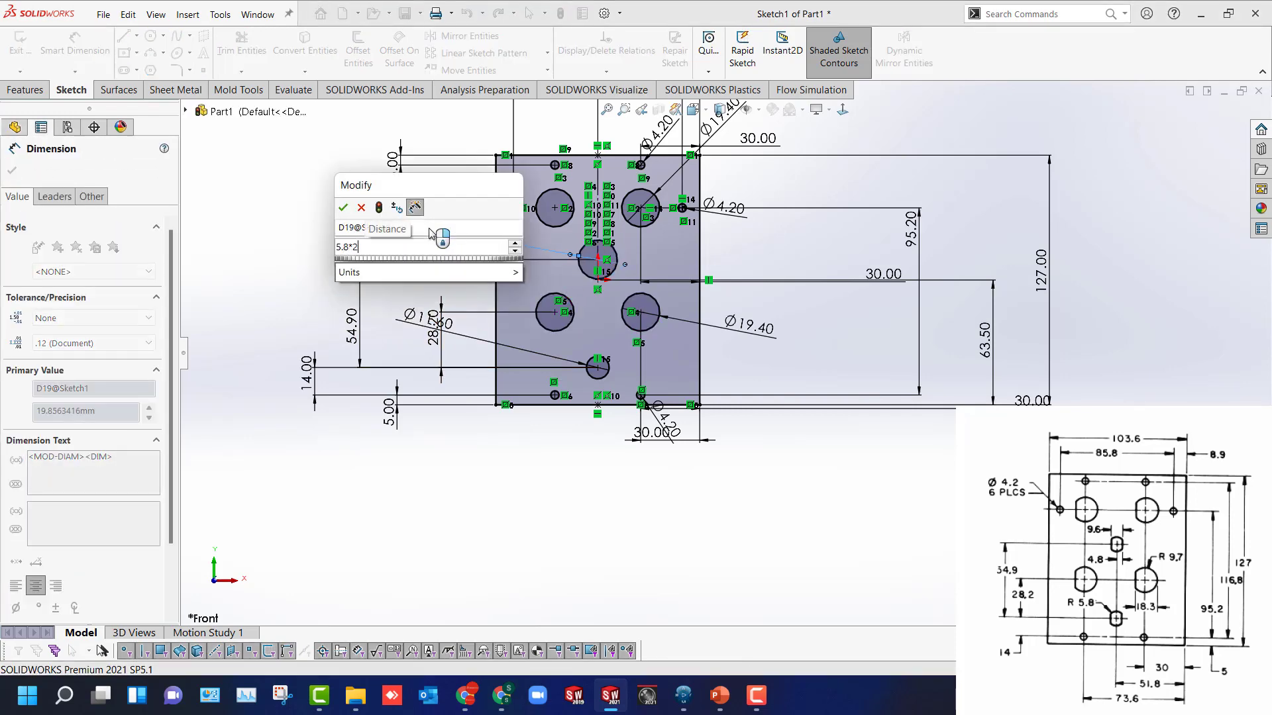
key(Return)
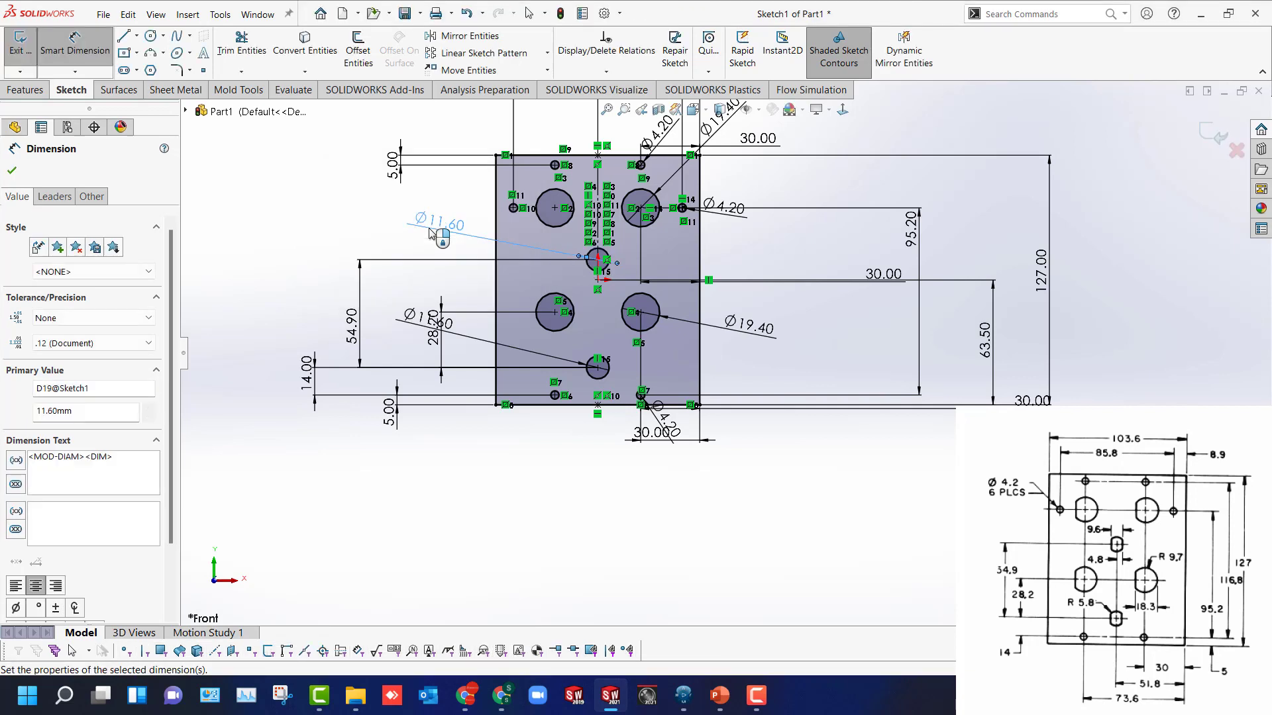
key(Escape)
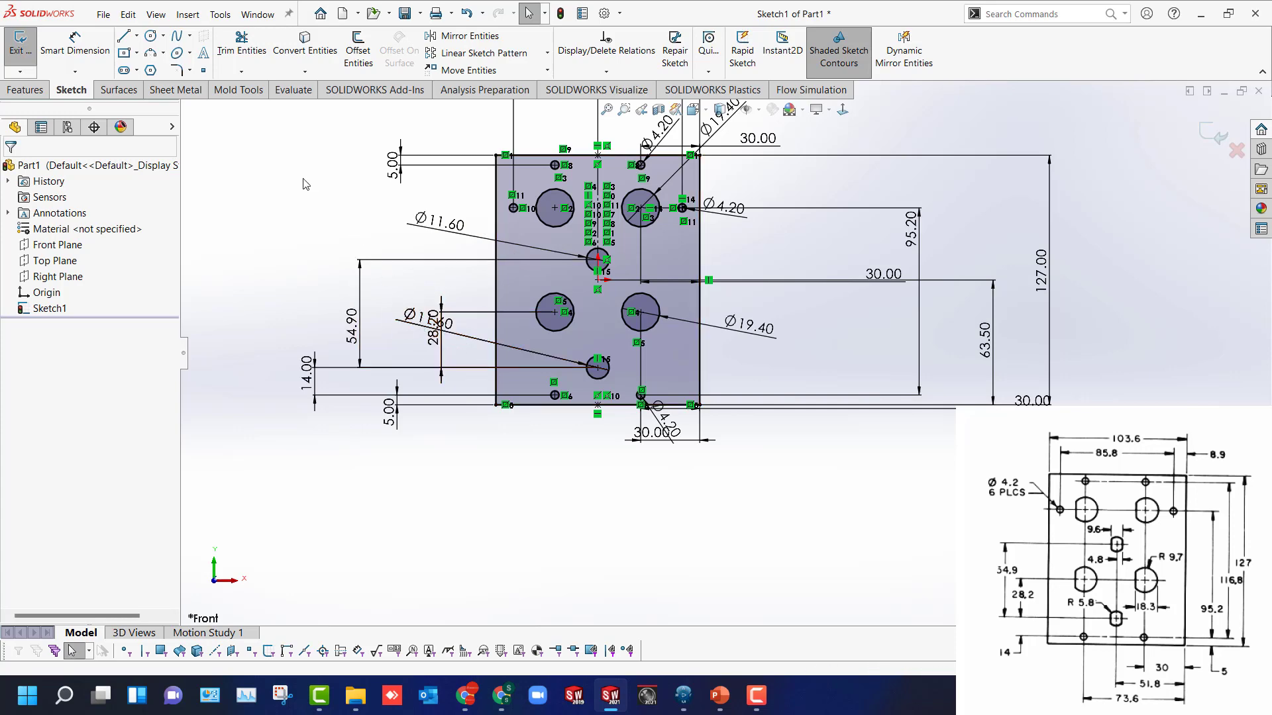
Hide the sketch relation symbols in the graphics view.
scroll(446, 163, up, 3)
scroll(483, 179, down, 3)
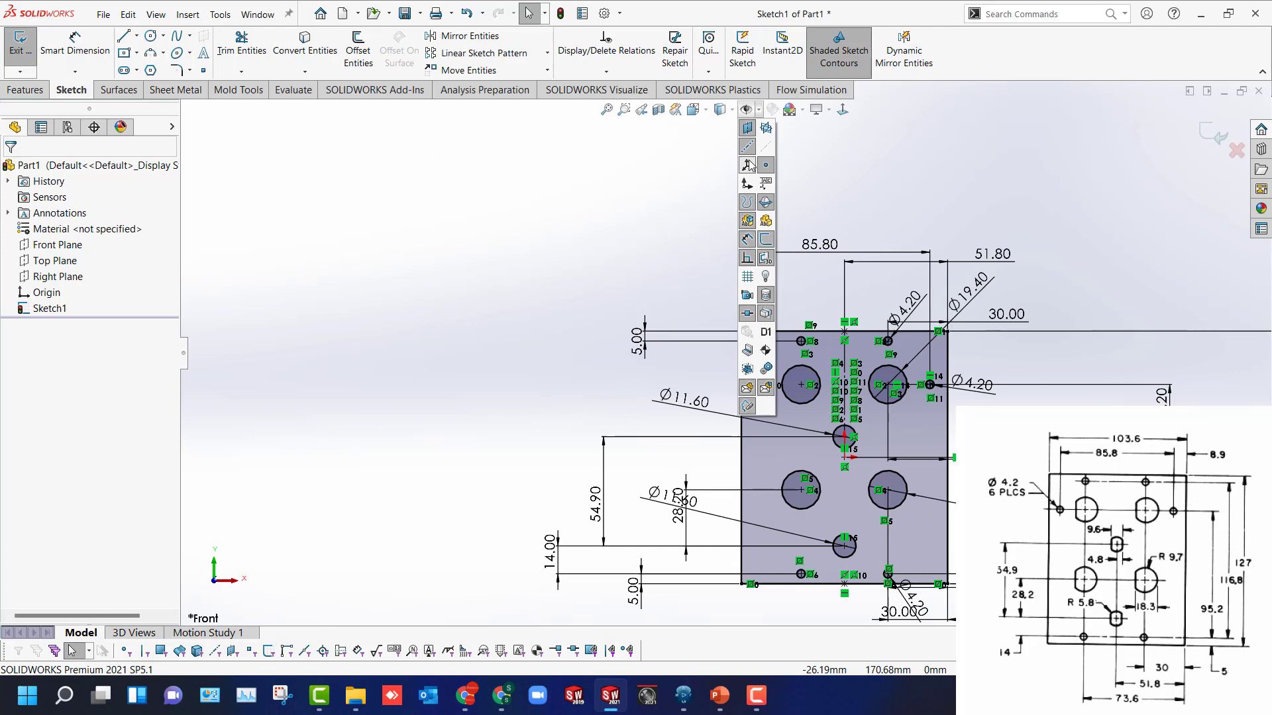
click(747, 258)
Sketch a nearly vertical line about 75.5 mm long through the right sides of both centerline circles.
scroll(952, 524, down, 3)
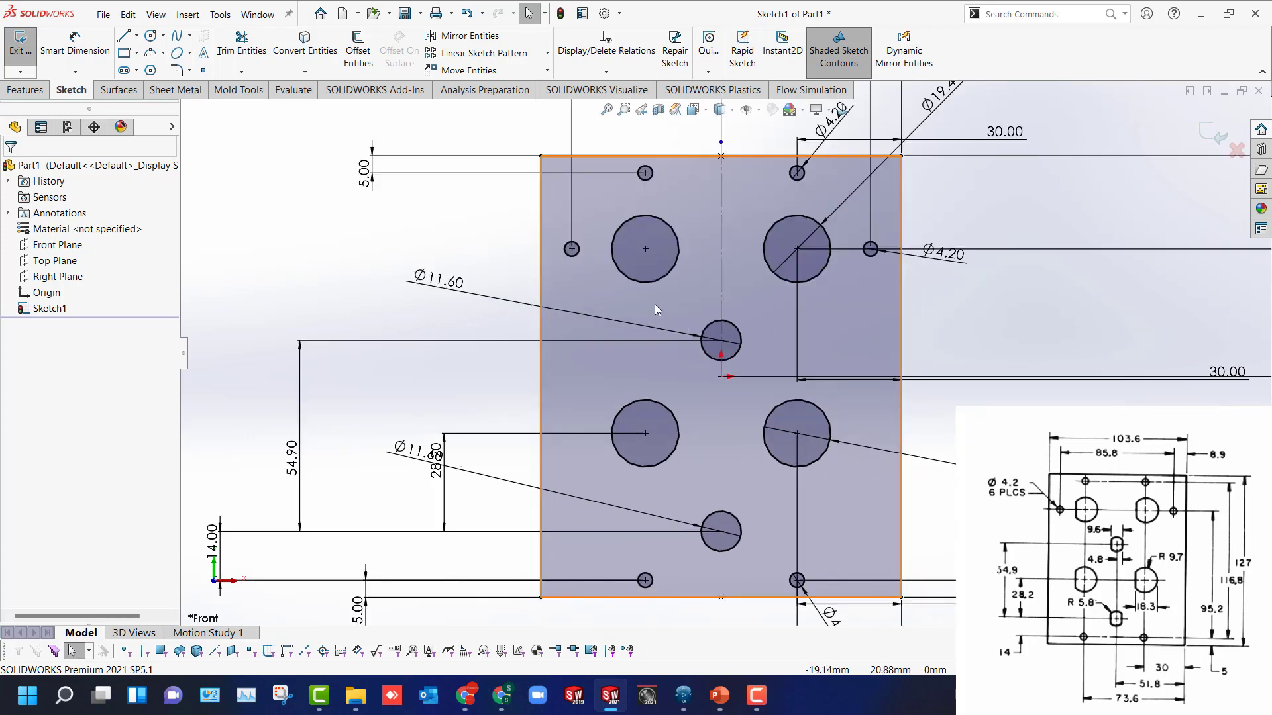
scroll(657, 309, down, 1)
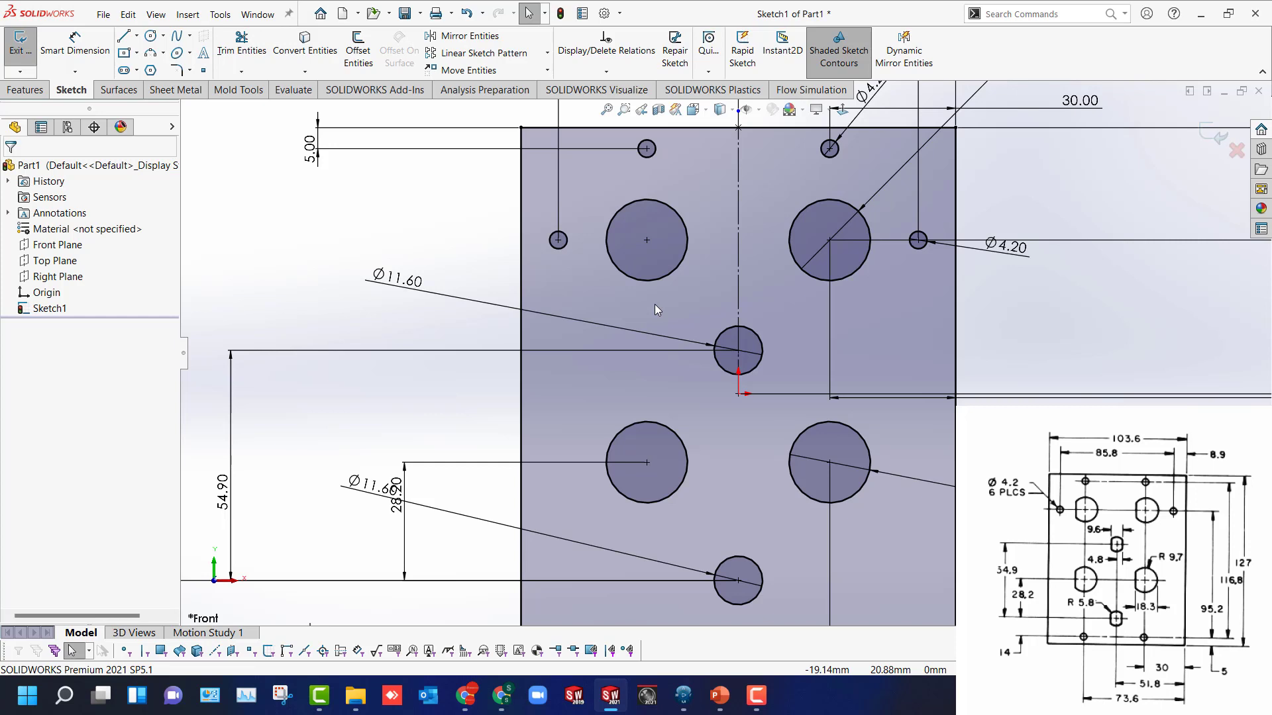
key(l)
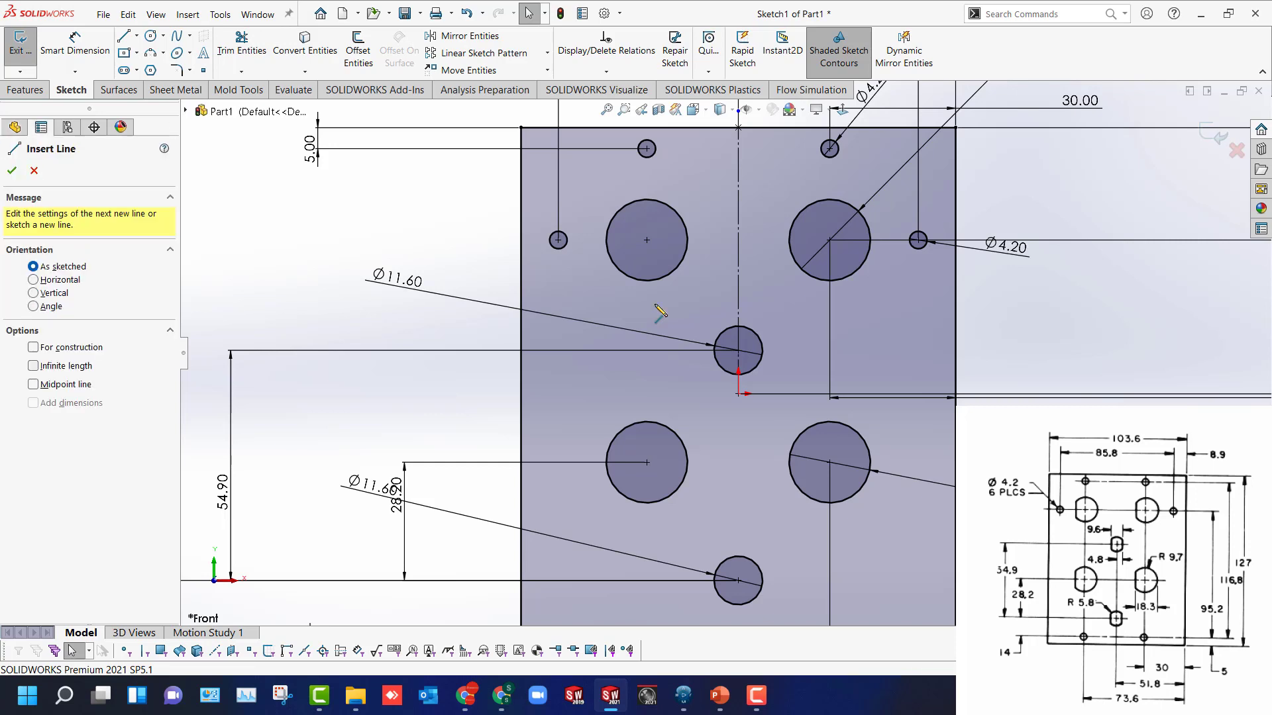
click(758, 300)
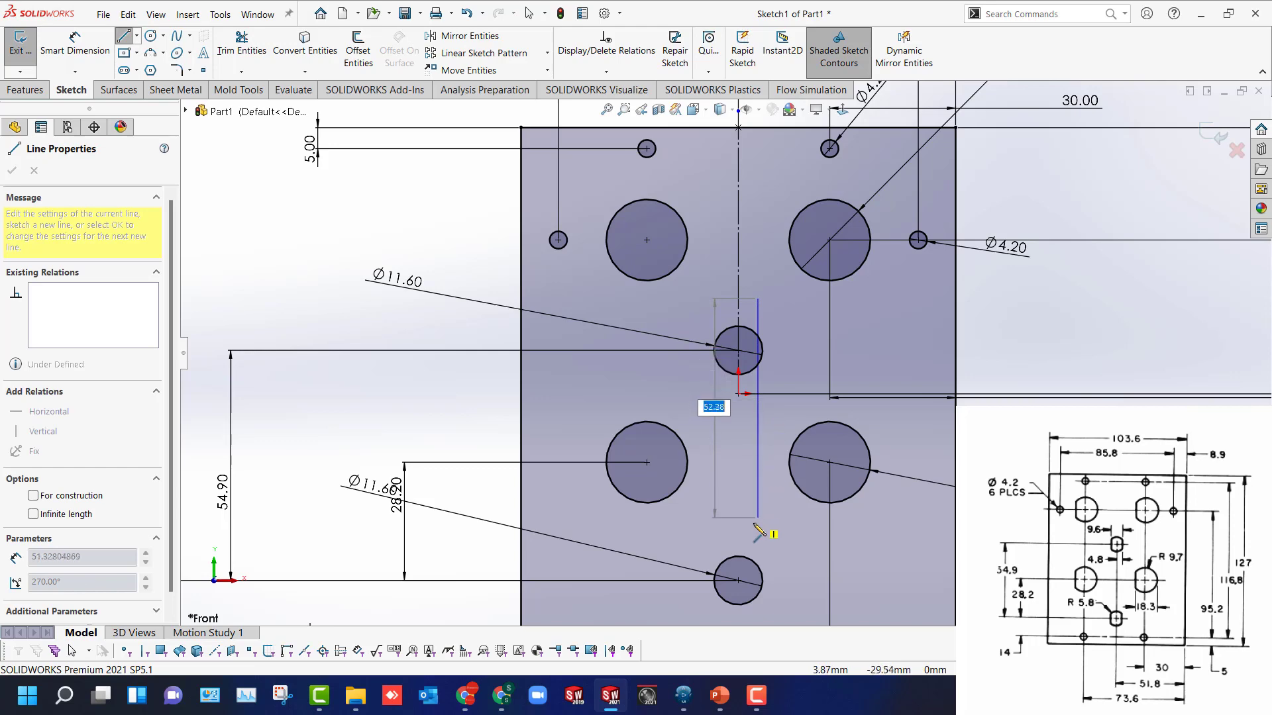
scroll(735, 371, up, 2)
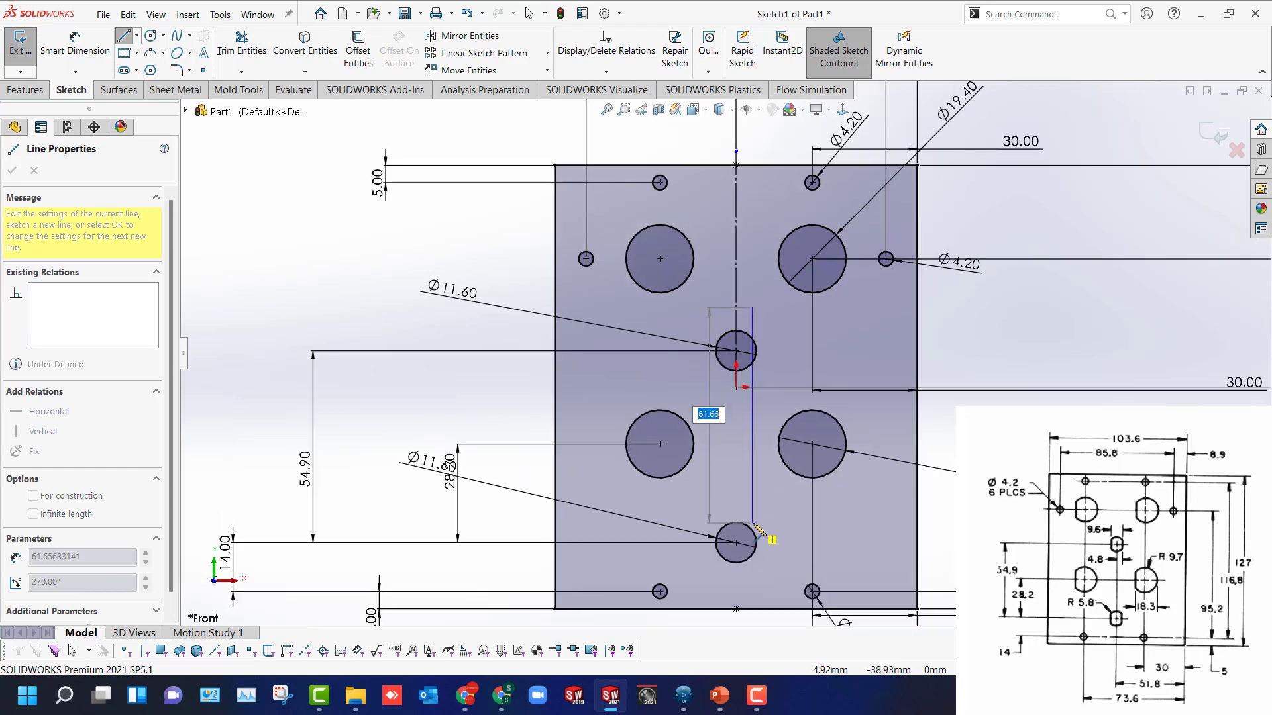
click(749, 570)
key(Escape)
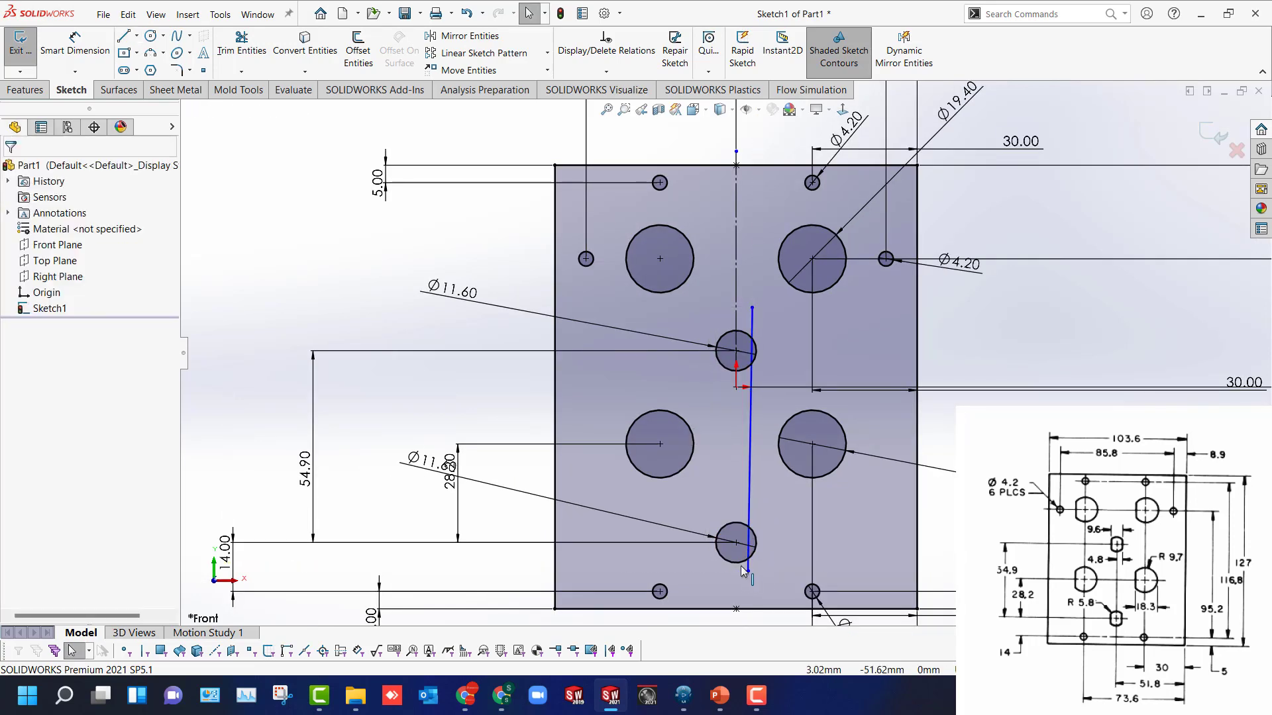
key(l)
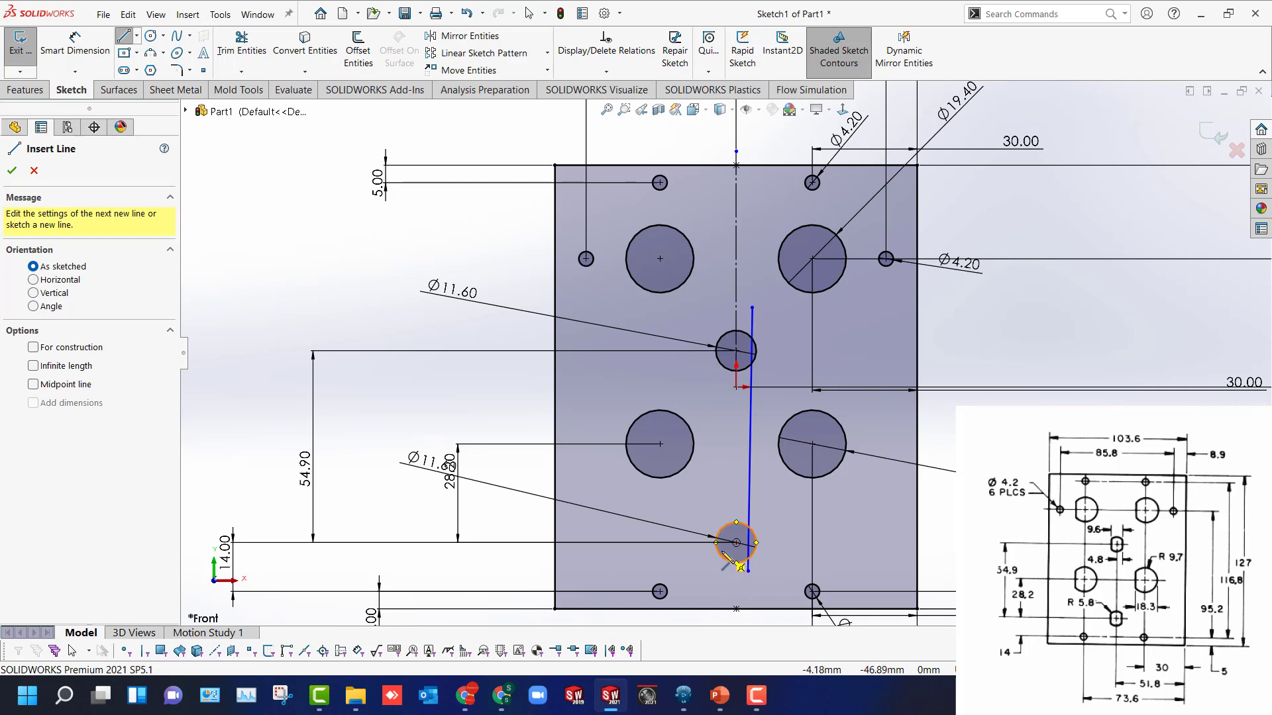
key(Escape)
Offset the new line 9.6 mm to the opposite side of the two centerline circles.
click(357, 51)
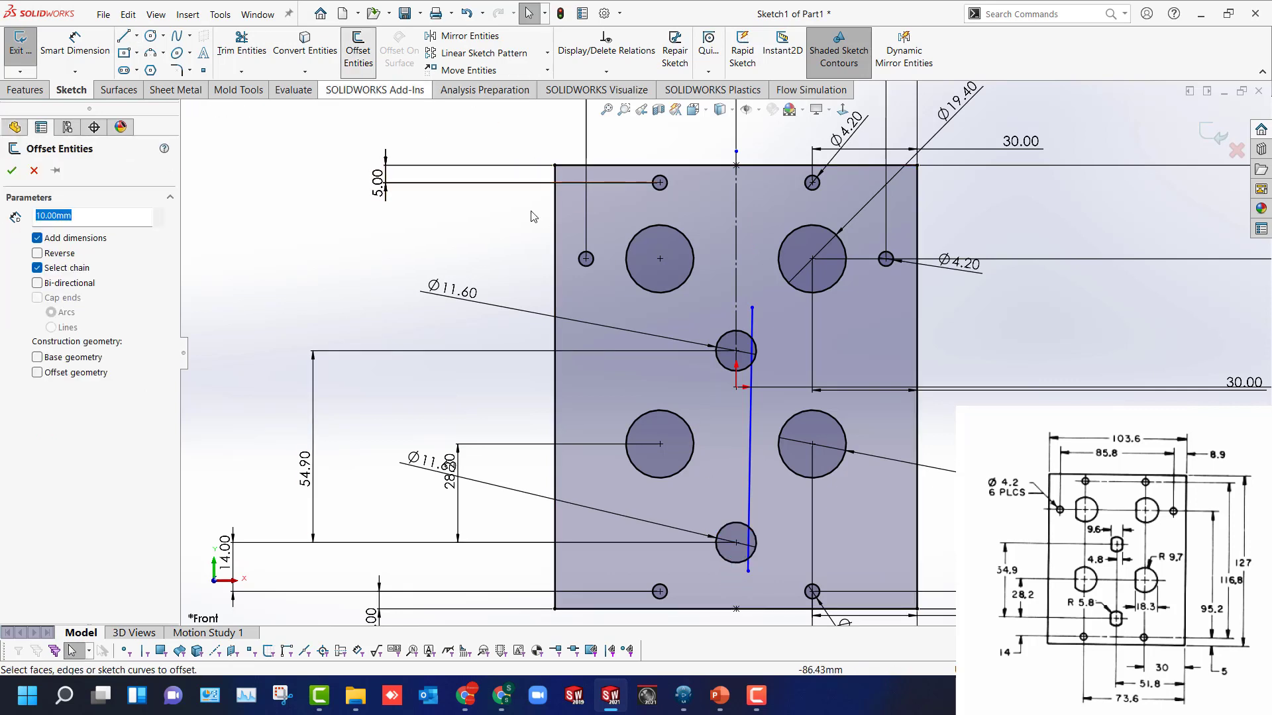
click(750, 346)
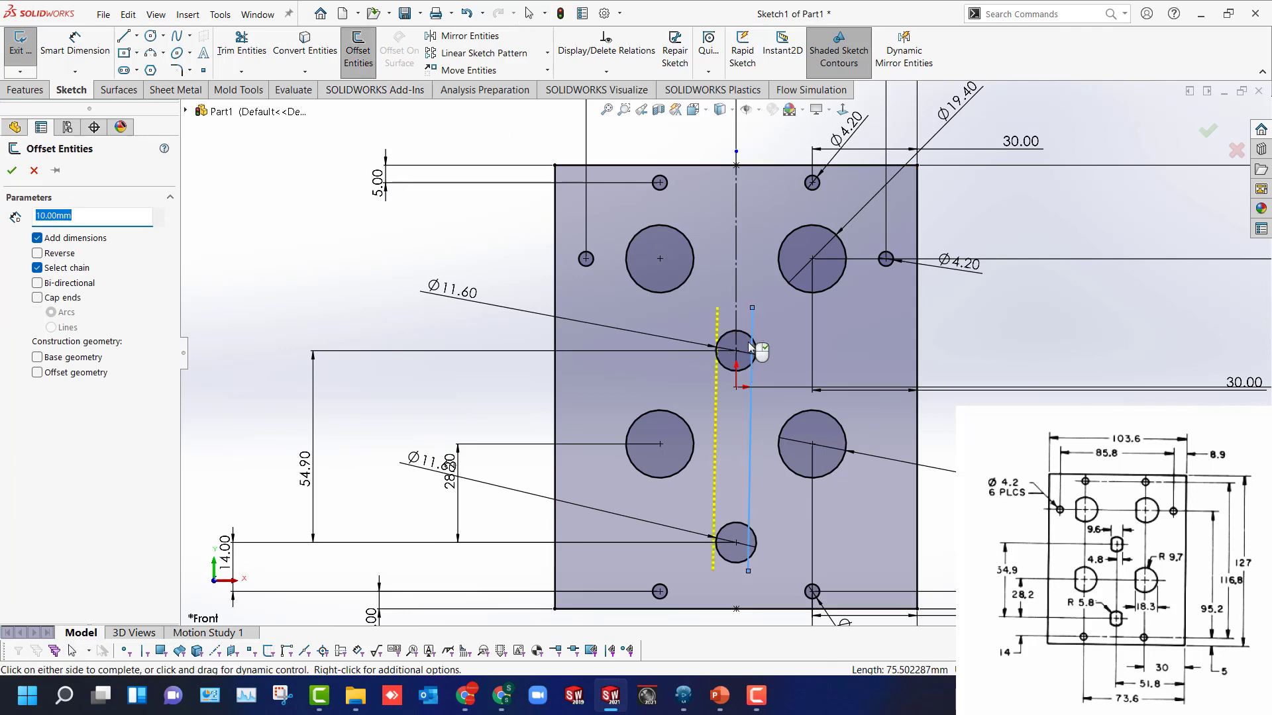
text(9.6)
key(Return)
click(748, 352)
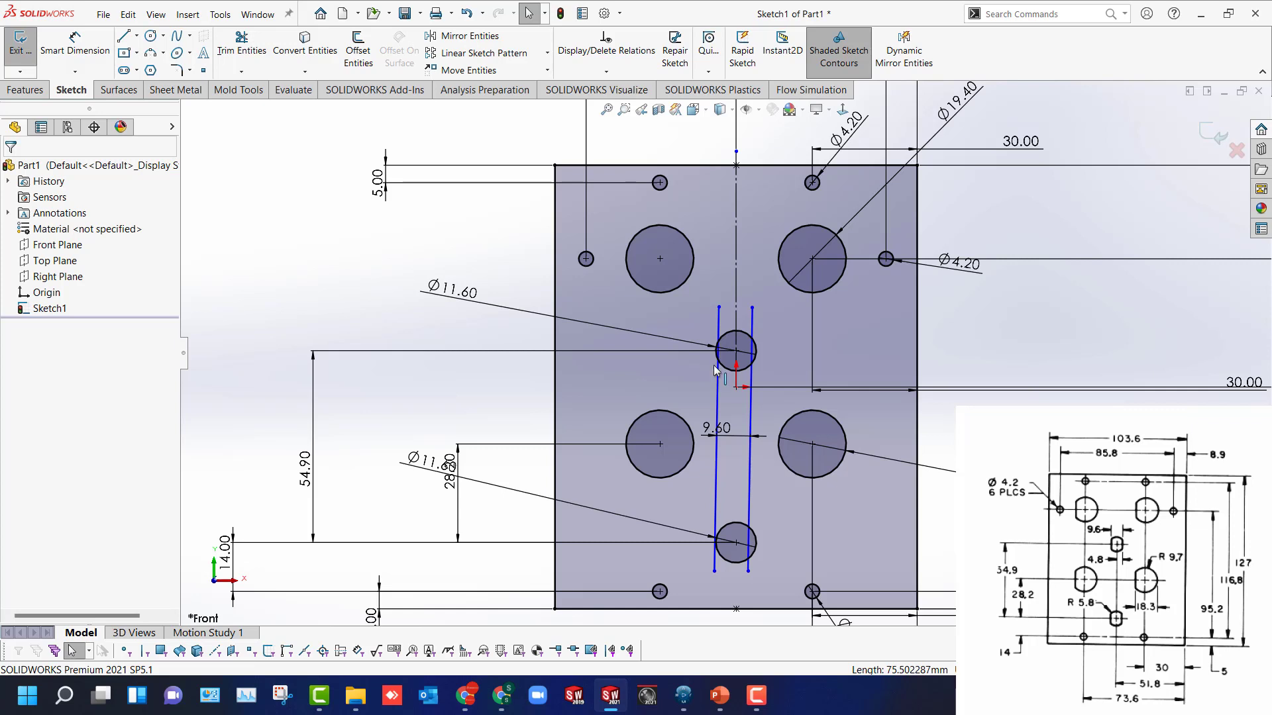
Dimension the distance from the upper centerline circle's centre to the right offset line and set it to 4.8 mm, entered as 9.6/2.
key(d)
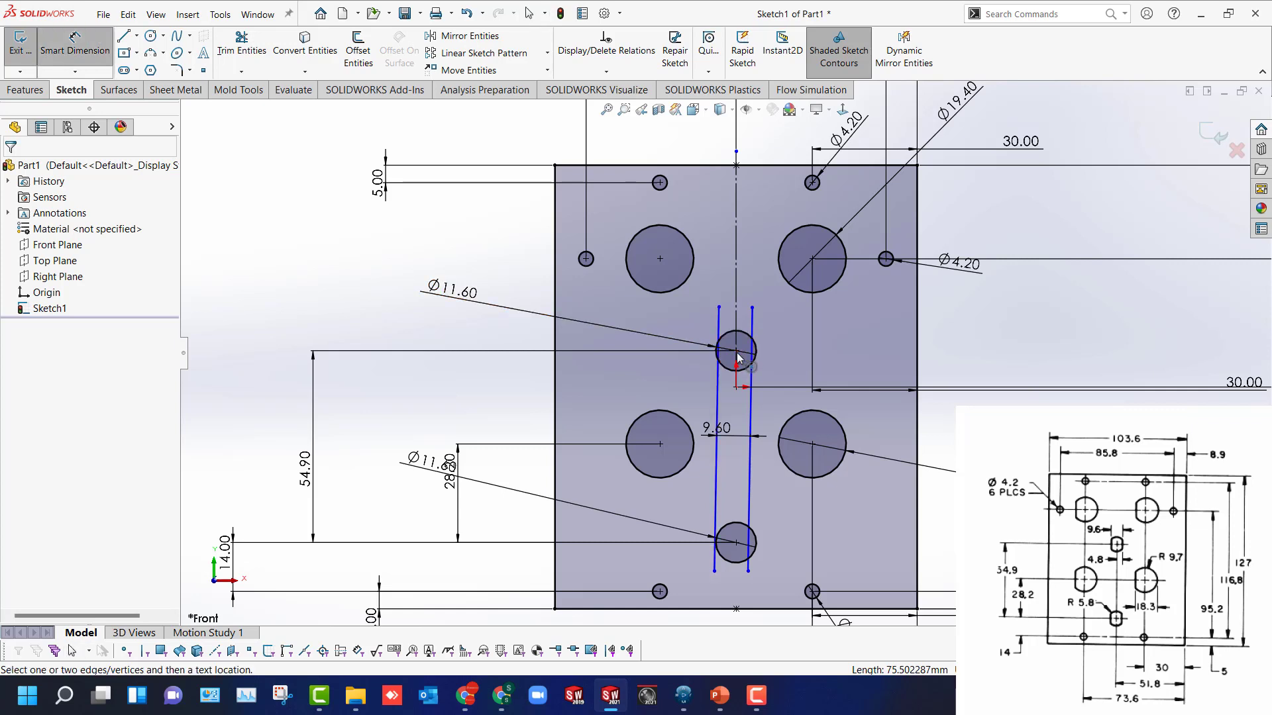
click(737, 351)
click(755, 336)
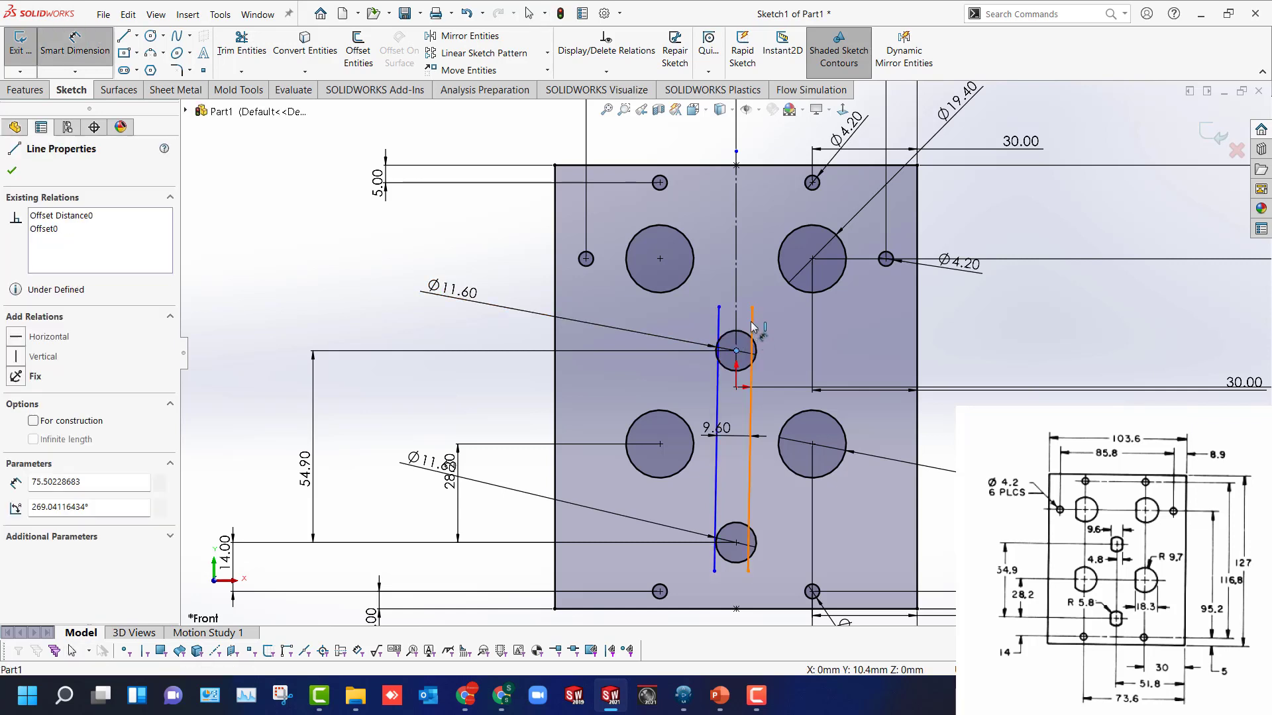
click(757, 287)
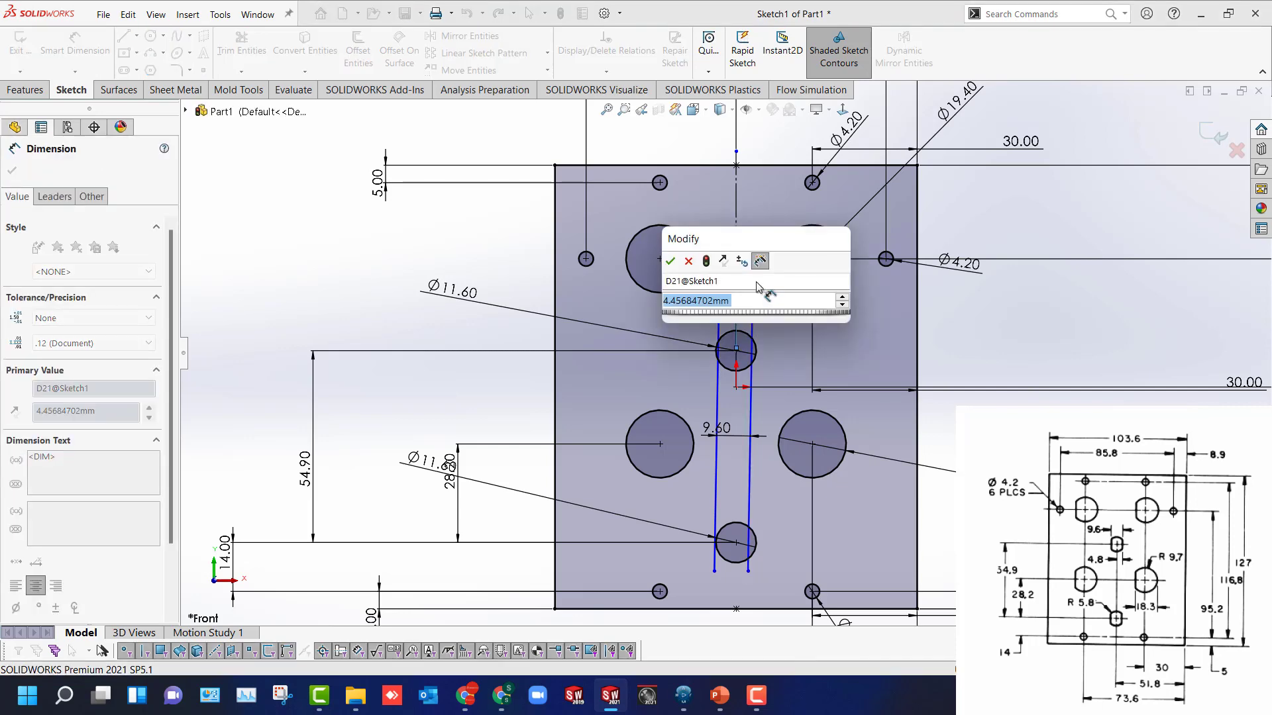
text(9.6/2)
key(Return)
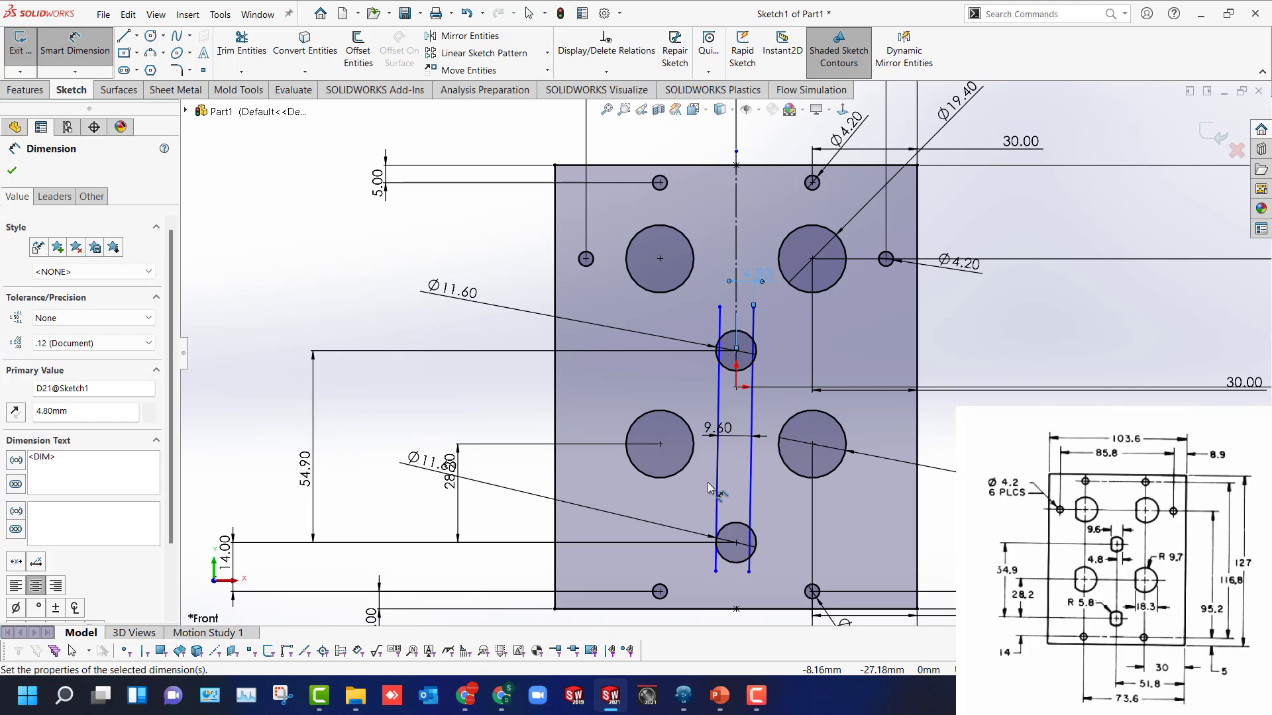
Add a Vertical relation to the left line of the offset pair.
click(718, 410)
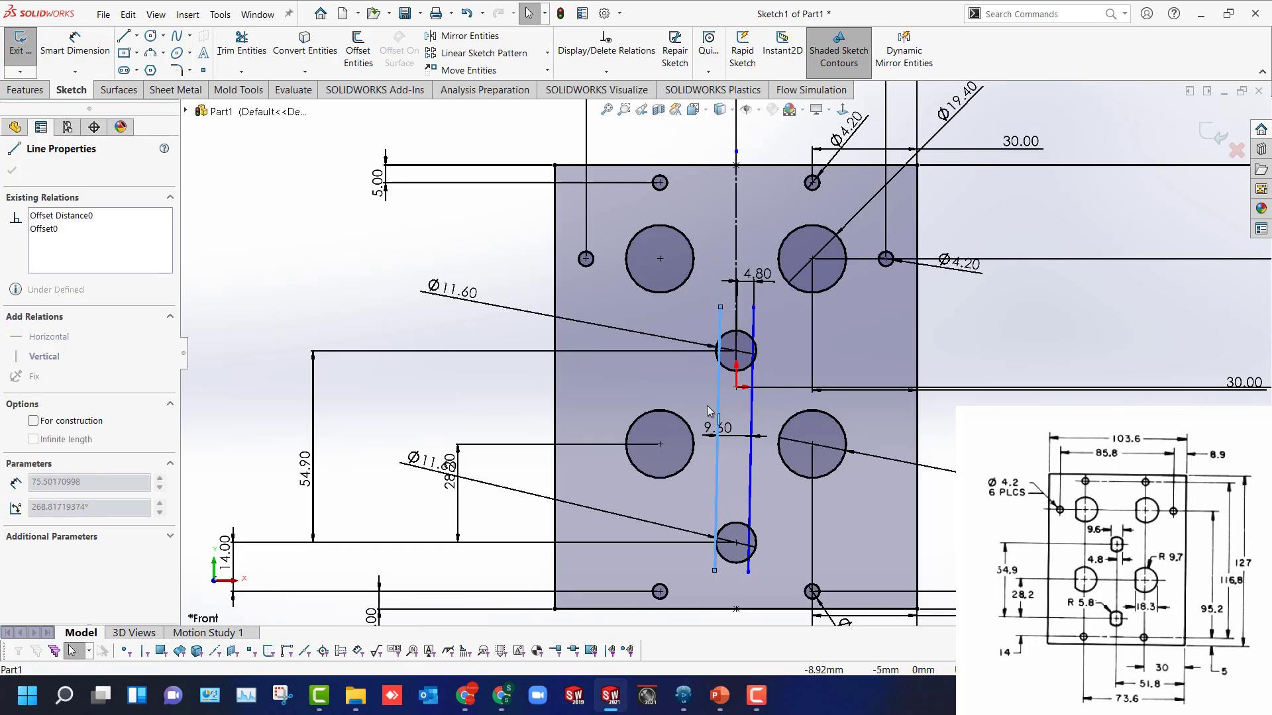
click(780, 356)
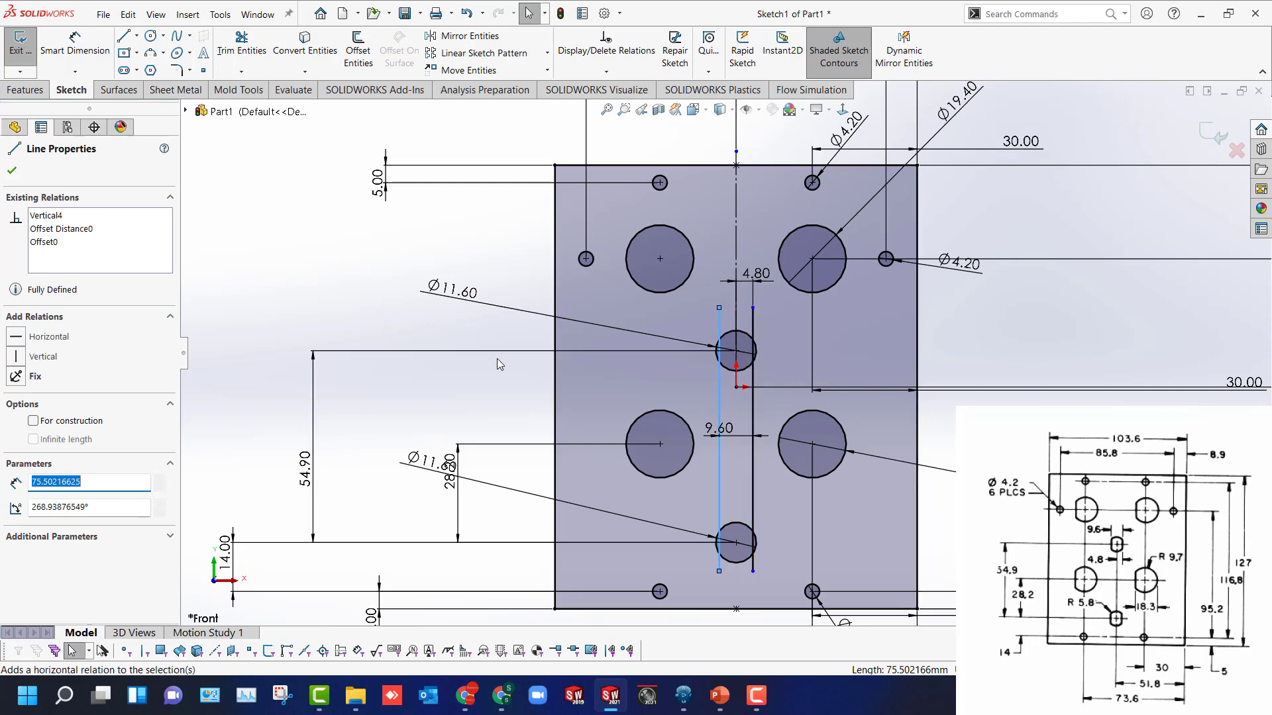
click(498, 398)
Trim the line pieces between the two centerline circles, then the lower circle's side arcs and line ends to form a flat-sided hole.
key(t)
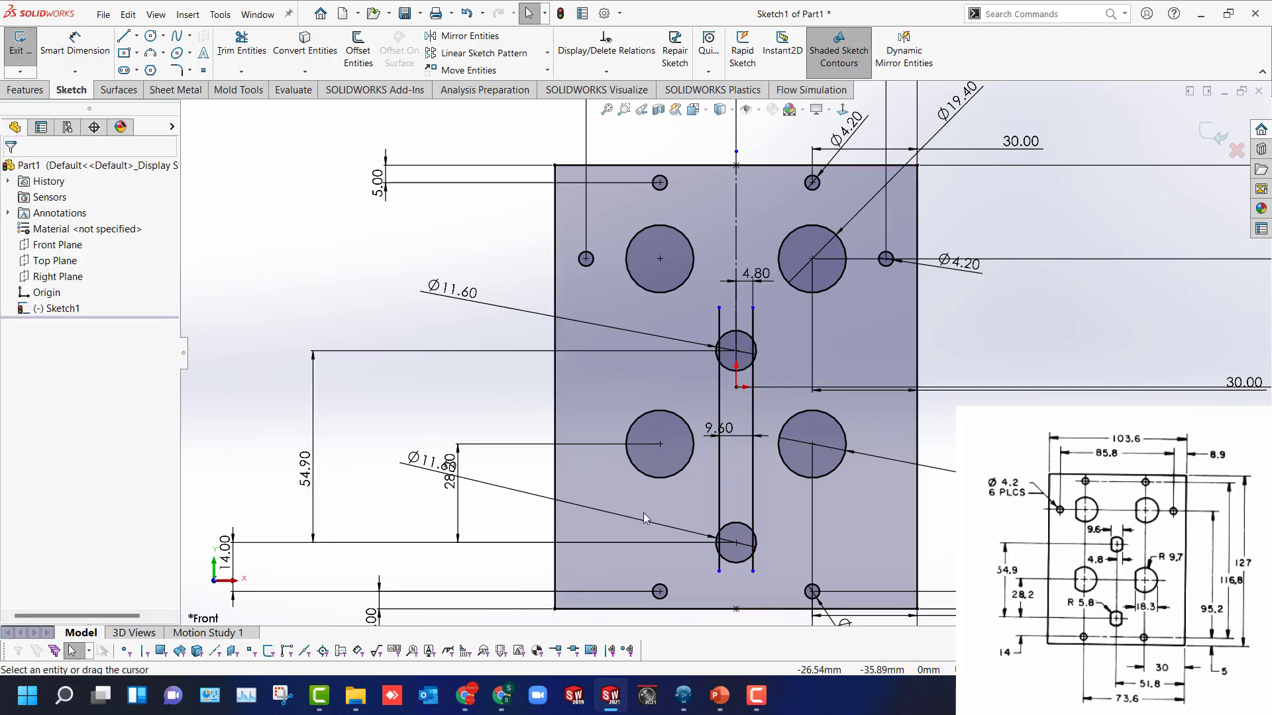
scroll(677, 531, down, 4)
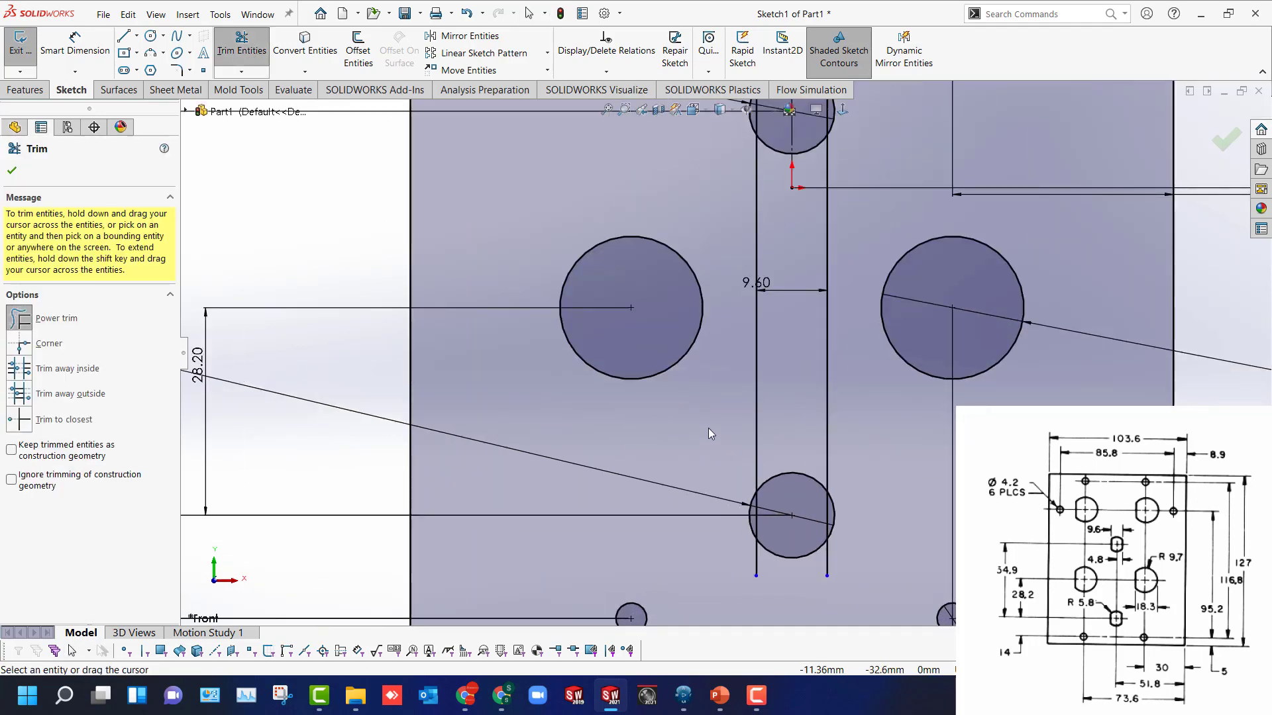
drag(709, 428, 858, 424)
scroll(806, 563, down, 3)
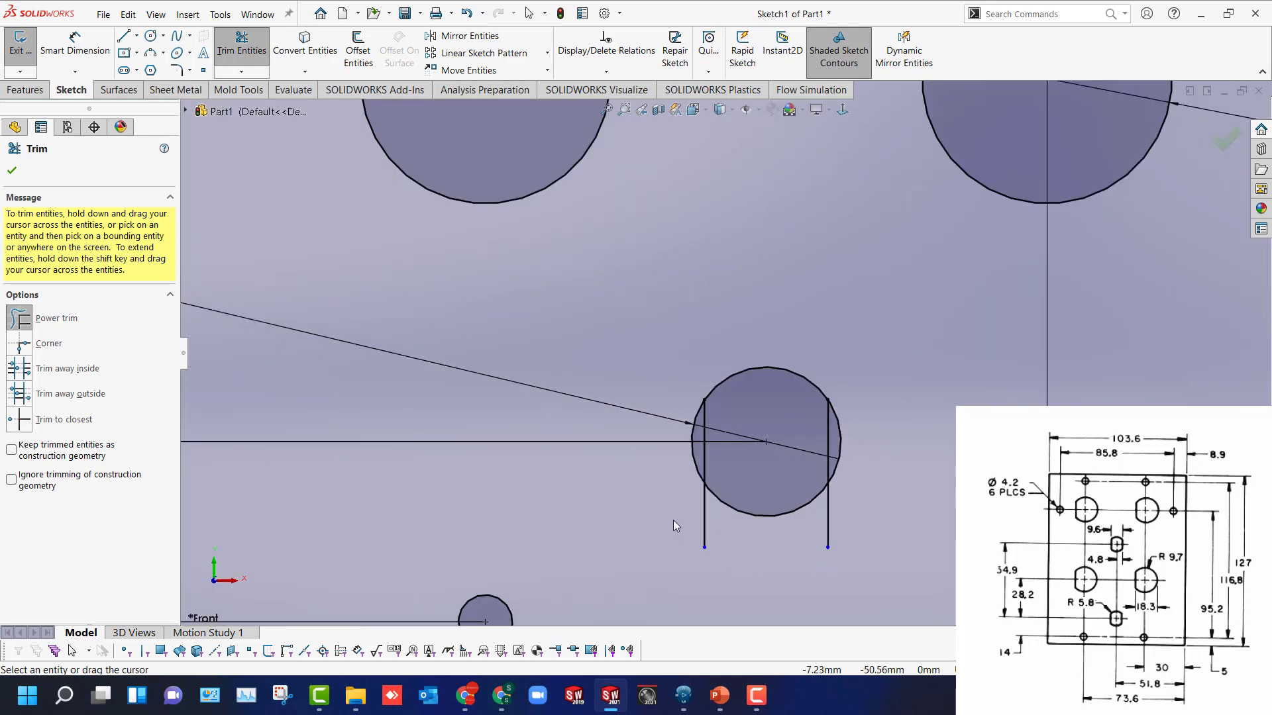
click(838, 444)
drag(687, 460, 697, 458)
scroll(690, 360, up, 8)
Trim the upper centerline circle's side arcs and the line ends above it to form a flat-sided hole.
scroll(702, 292, up, 1)
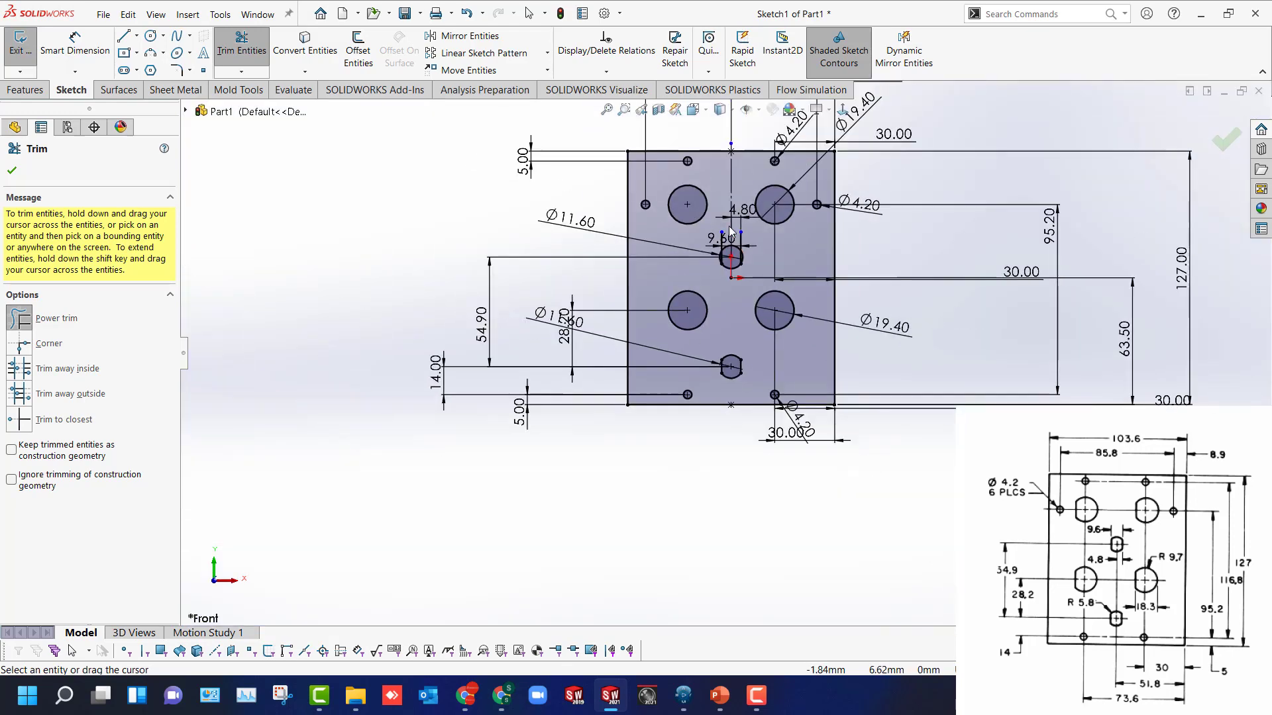
scroll(734, 219, down, 8)
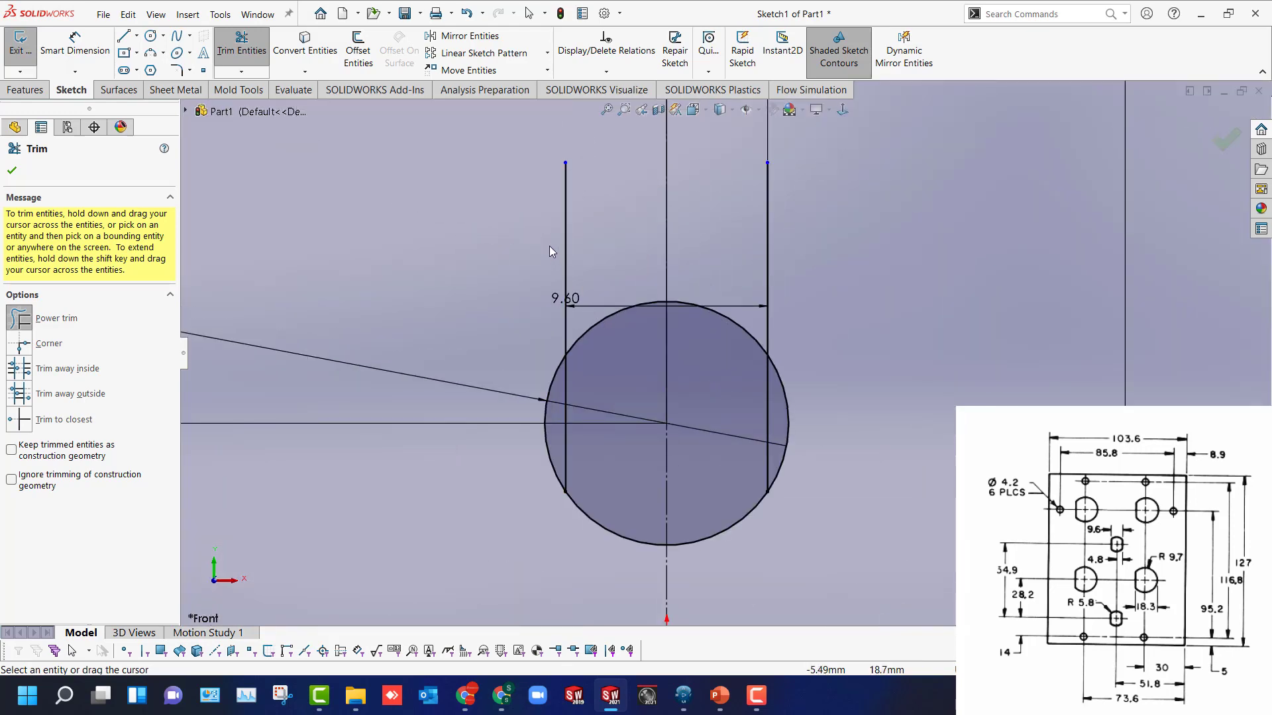
mouse_move(550, 245)
mouse_down()
mouse_move(754, 229)
mouse_move(793, 249)
mouse_move(783, 412)
mouse_move(538, 484)
mouse_move(548, 462)
mouse_move(515, 482)
mouse_up()
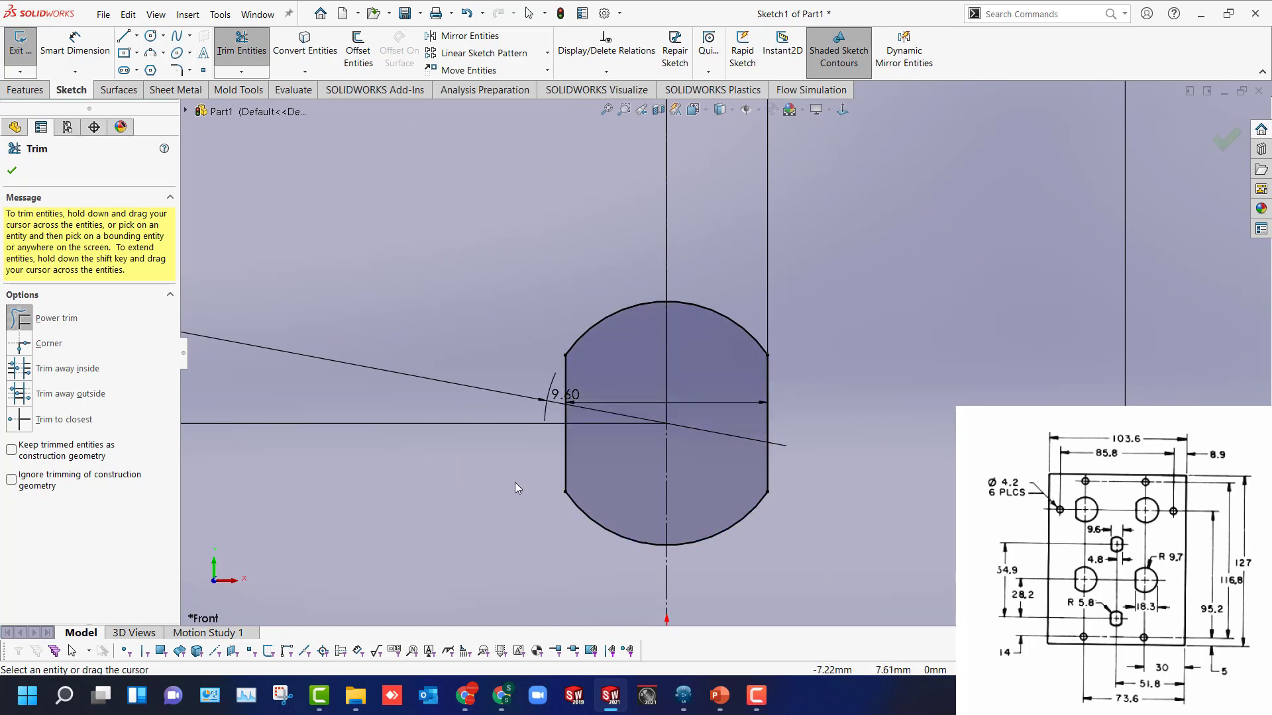
scroll(515, 482, up, 4)
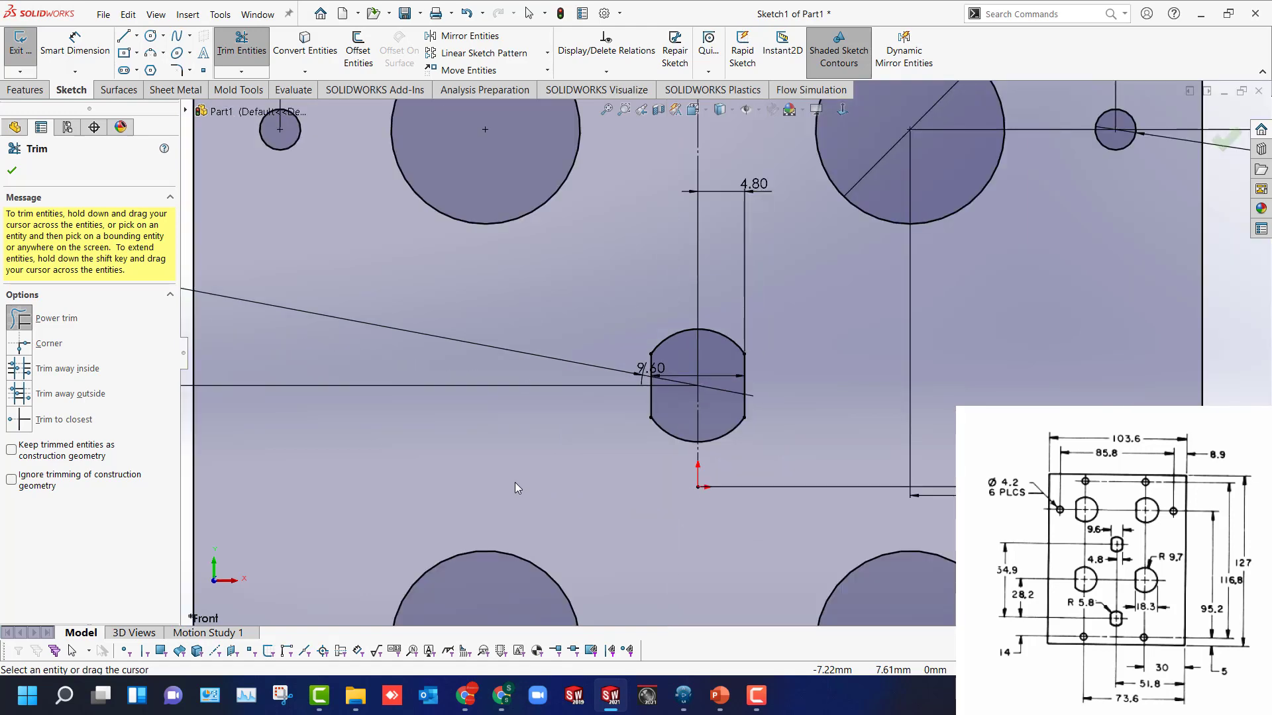
scroll(515, 482, up, 3)
scroll(514, 480, up, 3)
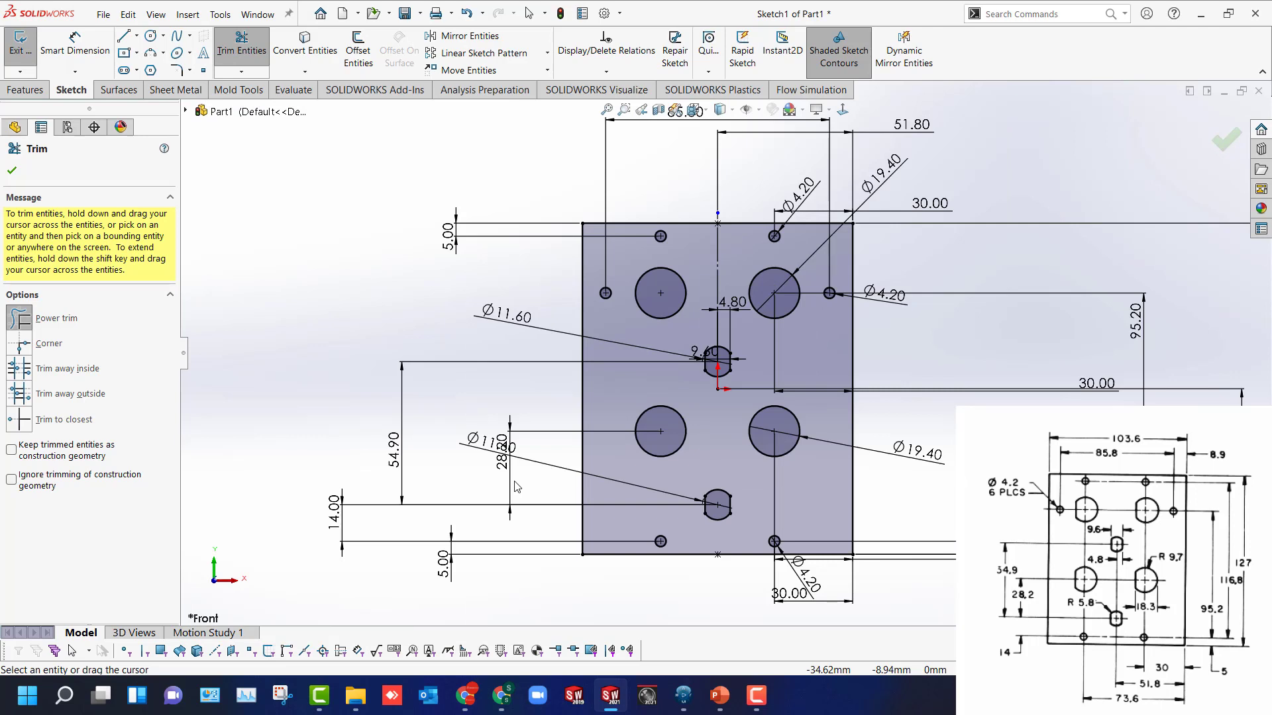
Sketch two vertical lines through the left sides of the large circles, about 84.8 mm long on the right pair and 80.2 mm on the left pair.
key(l)
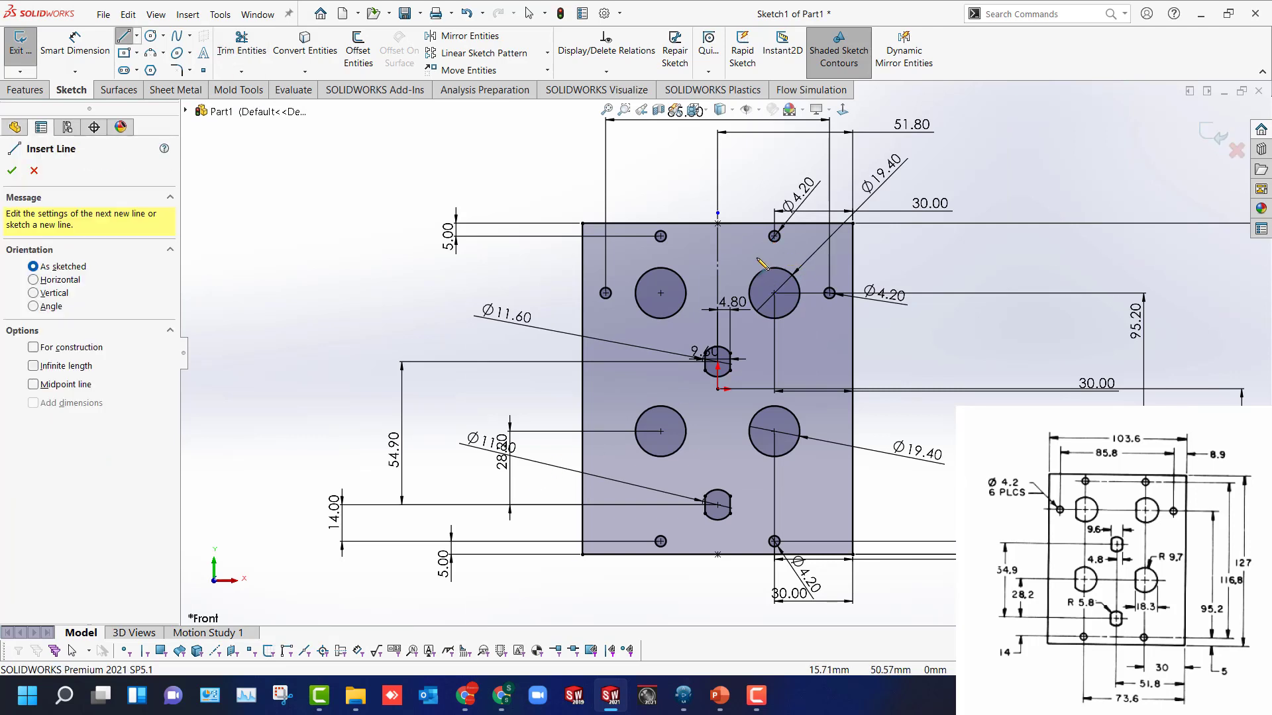
click(755, 258)
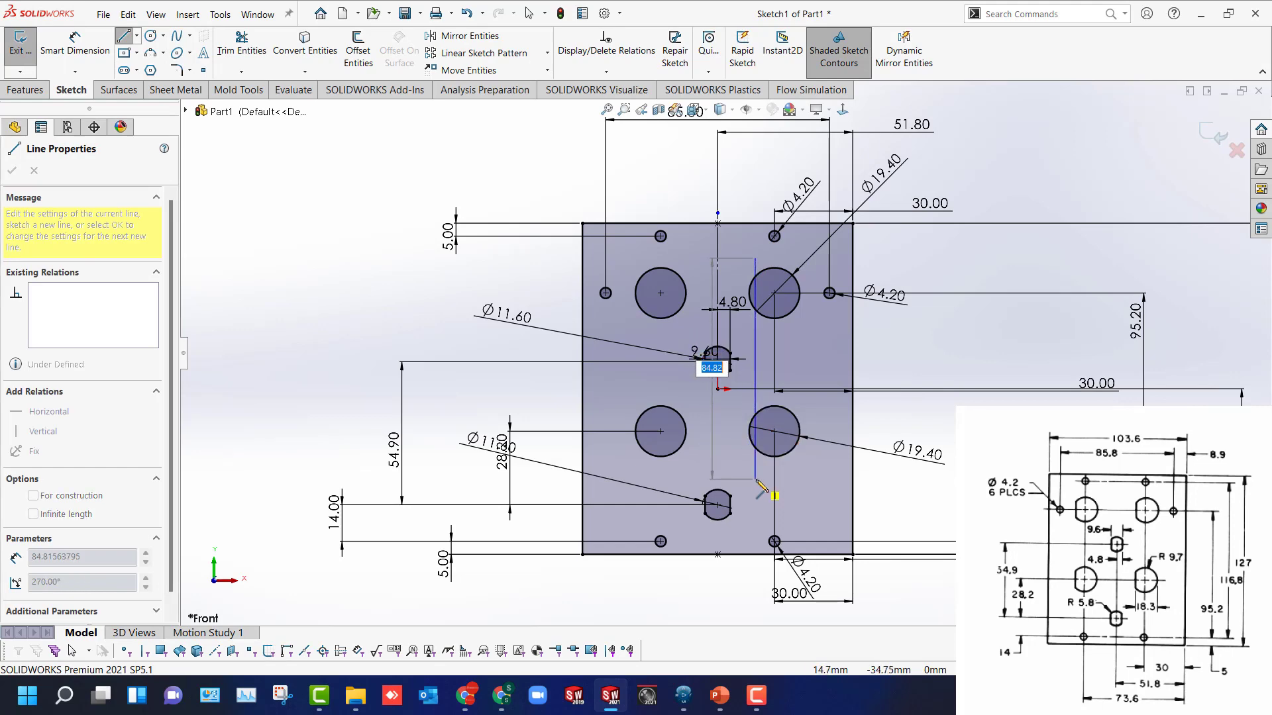
click(755, 480)
key(Escape)
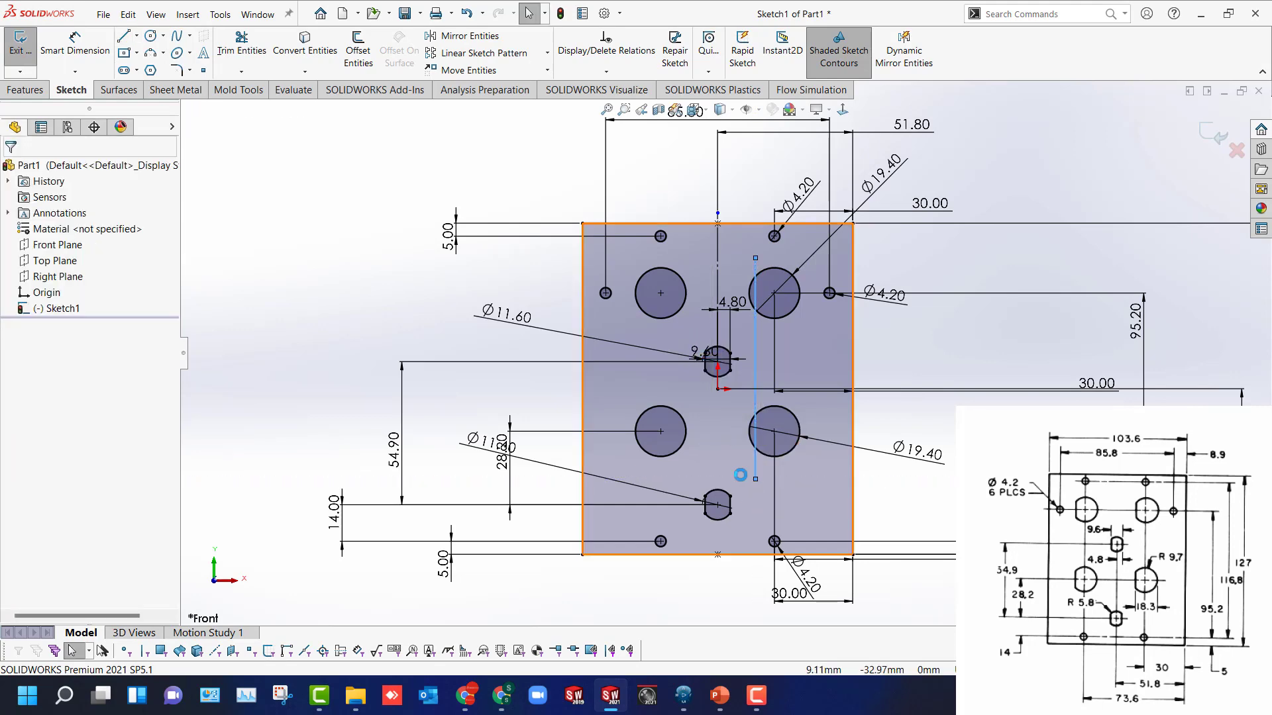
click(636, 258)
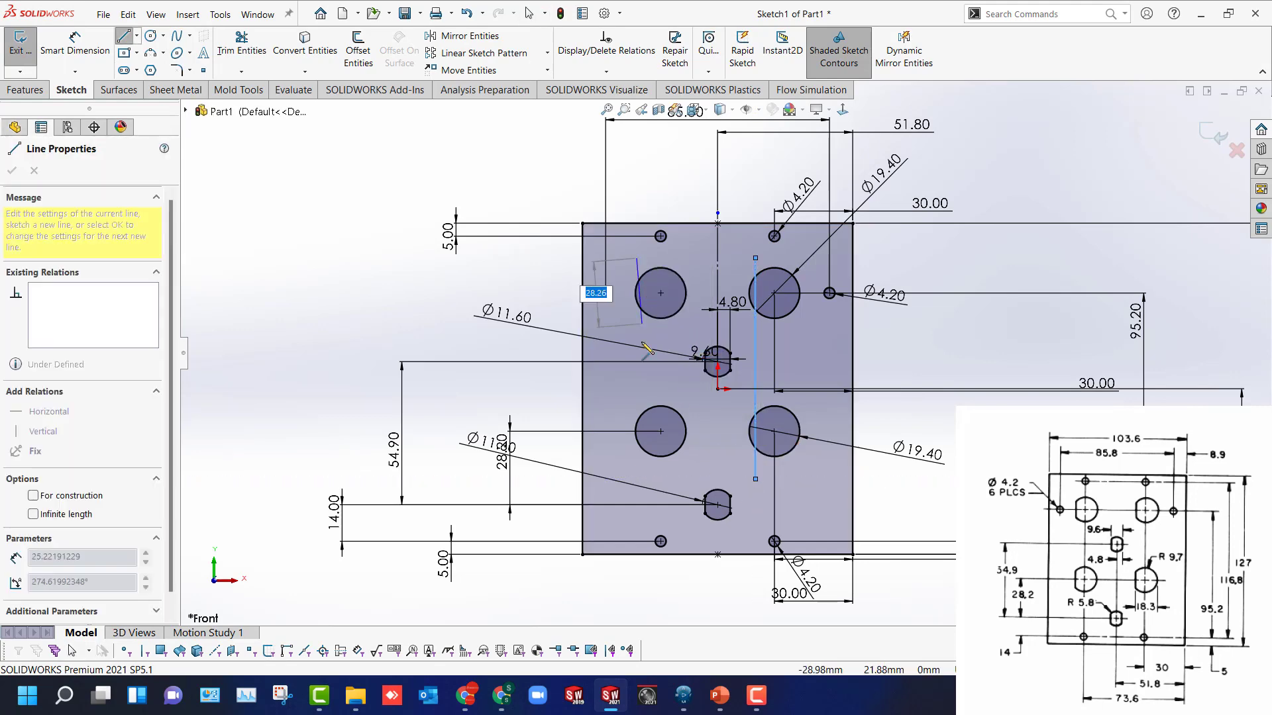
click(637, 469)
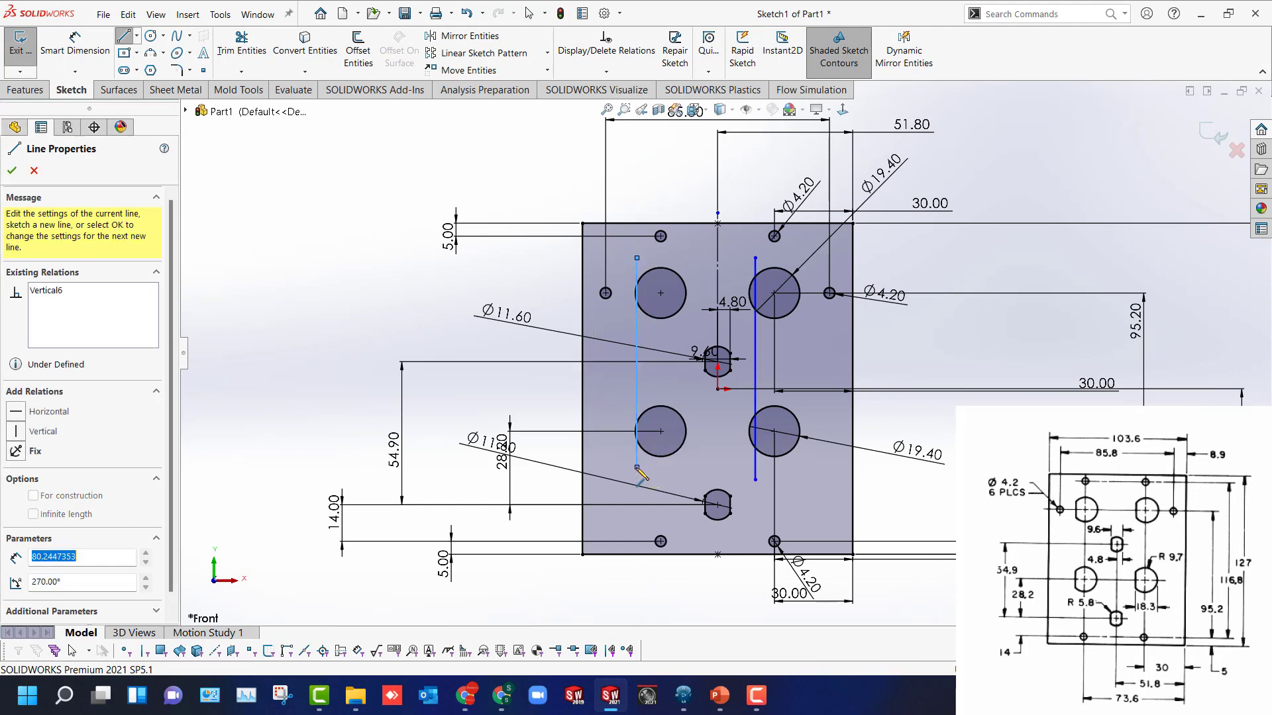
key(Escape)
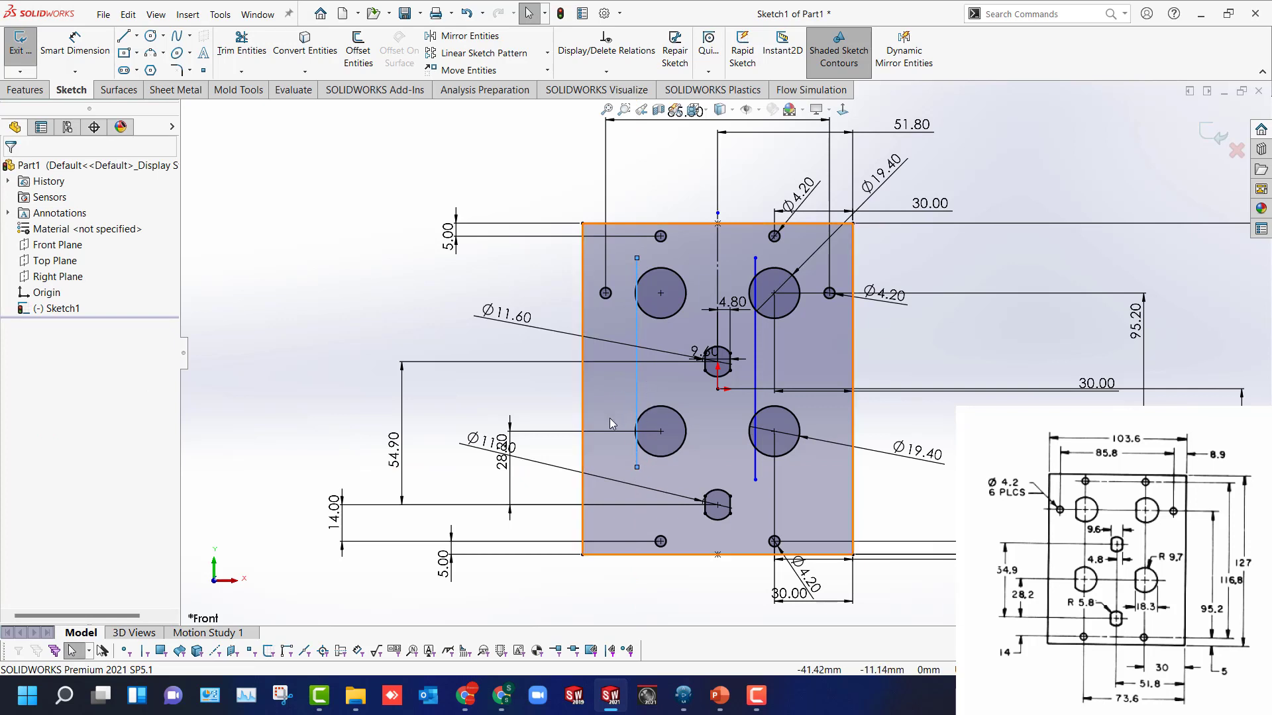
key(d)
click(637, 400)
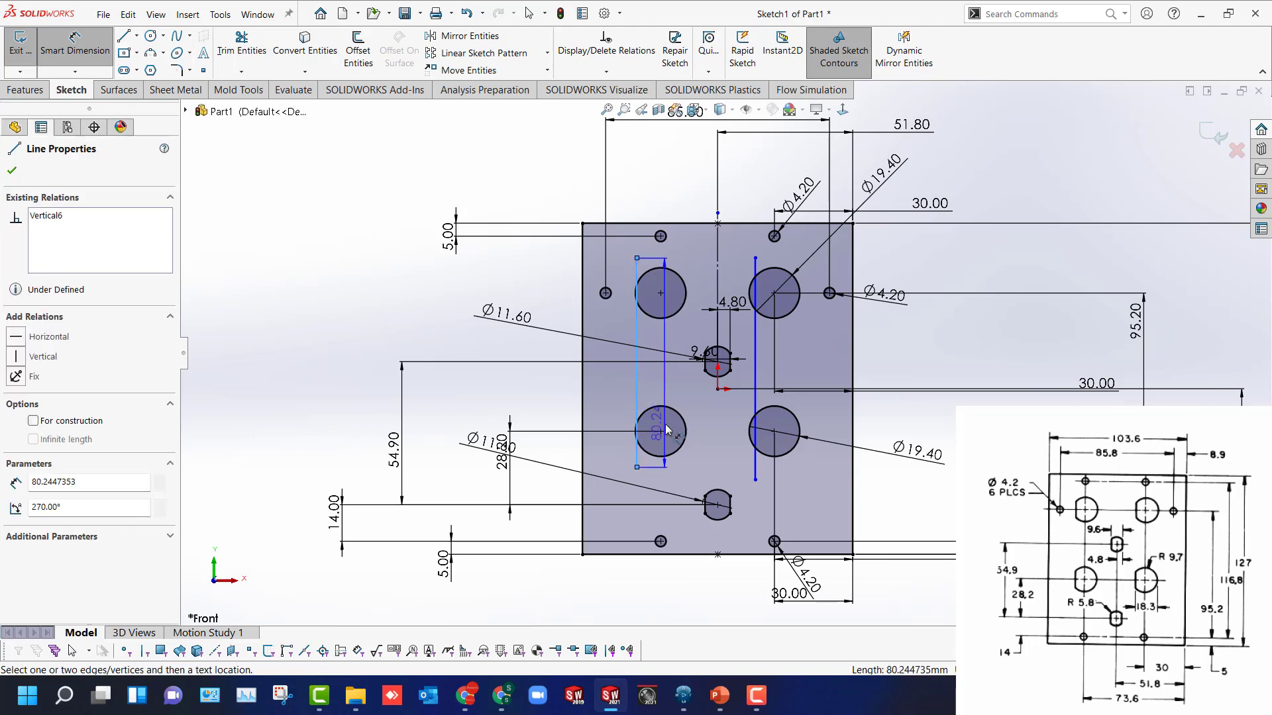
key(Escape)
key(Escape)
Dimension the distance from the left vertical line to the far edge of the lower left large circle and set it to 18.3 mm.
key(d)
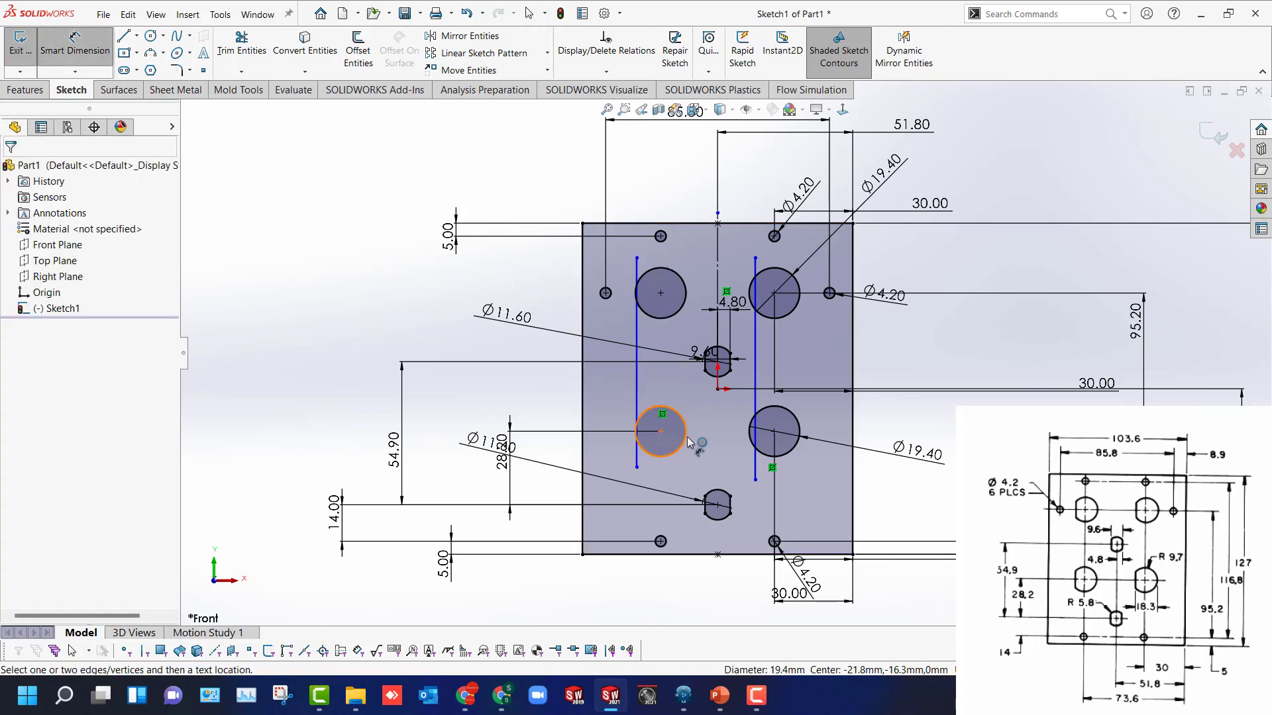
click(636, 464)
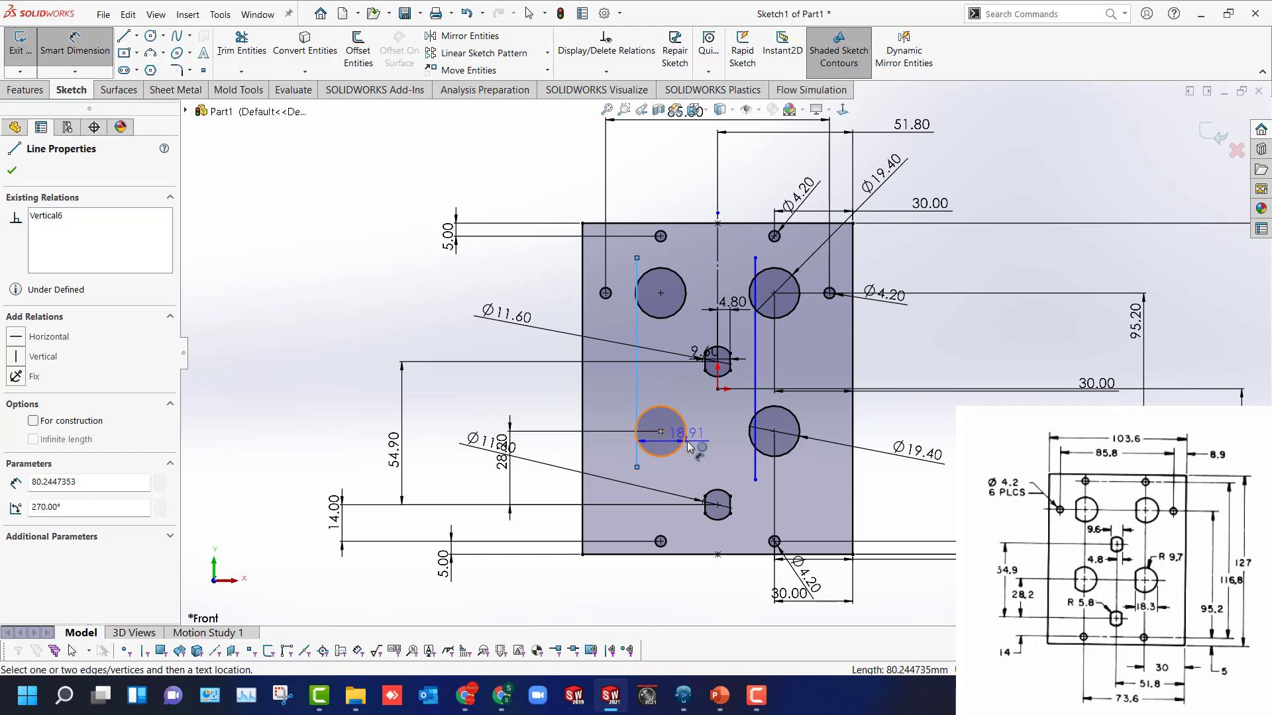
click(671, 440)
click(680, 478)
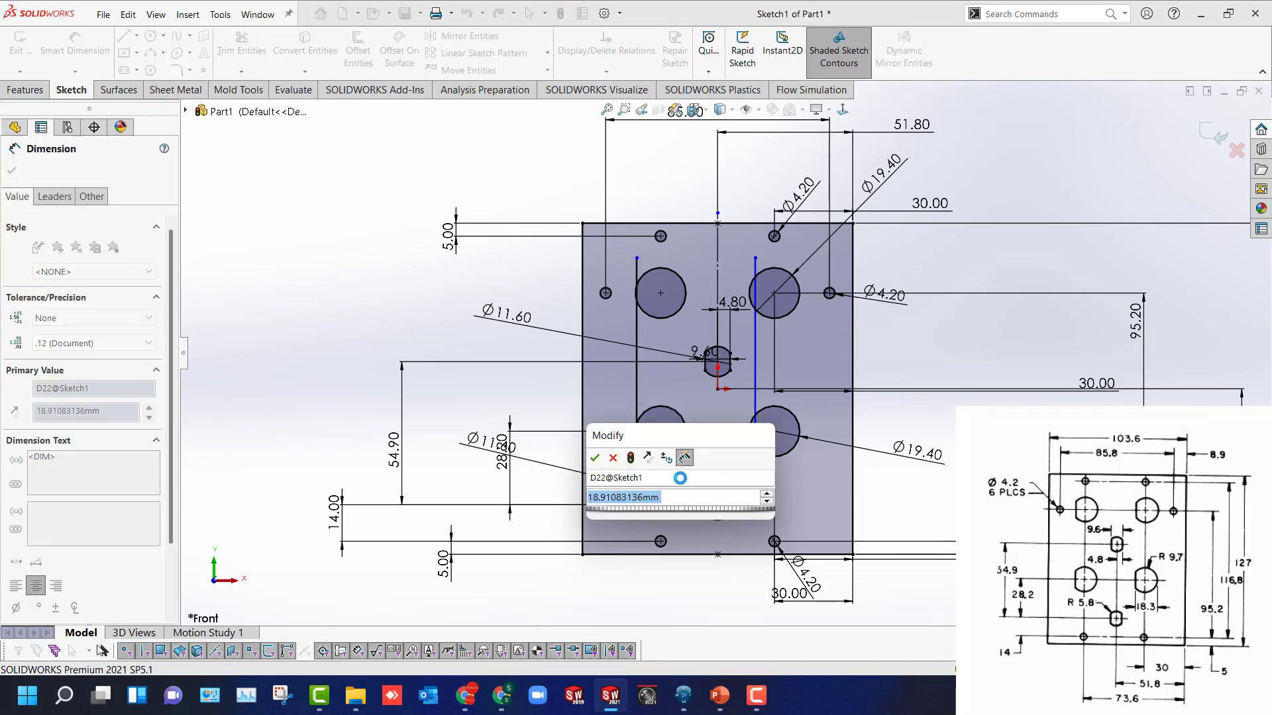
text(18.3)
key(Return)
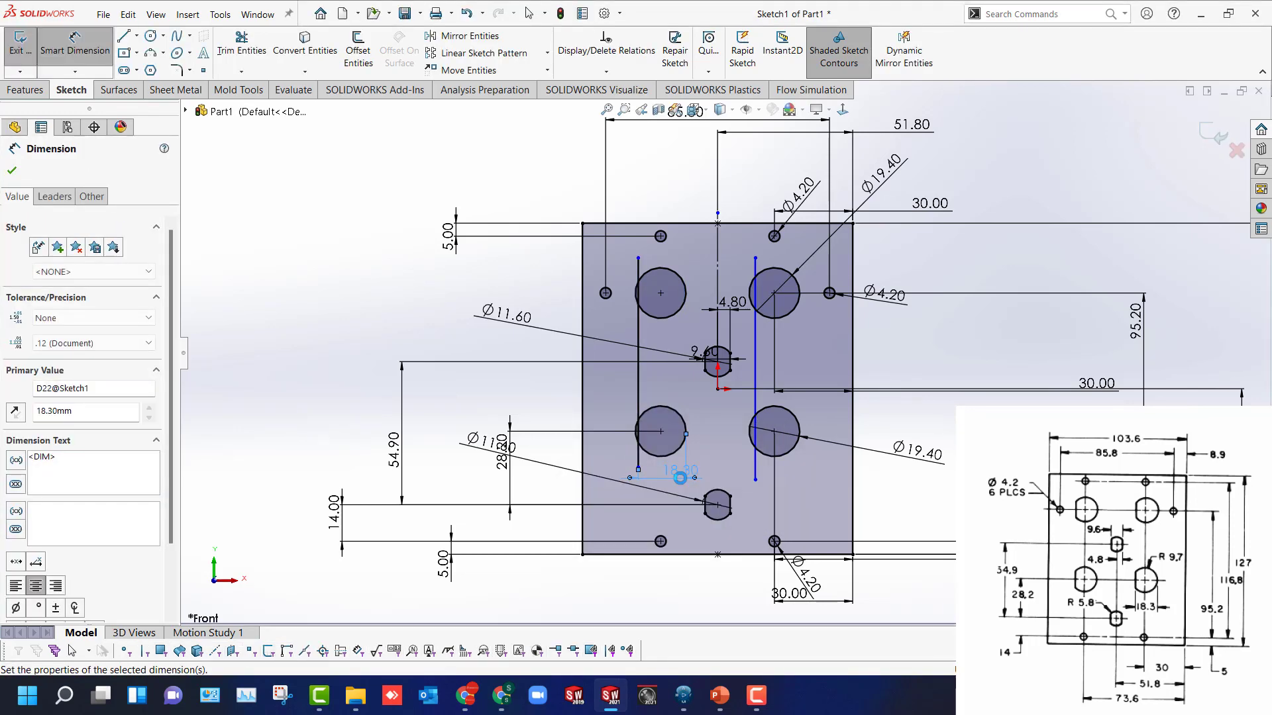
Dimension the distance from the right vertical line to the far edge of the lower right large circle and set it to 18.3 mm.
click(756, 424)
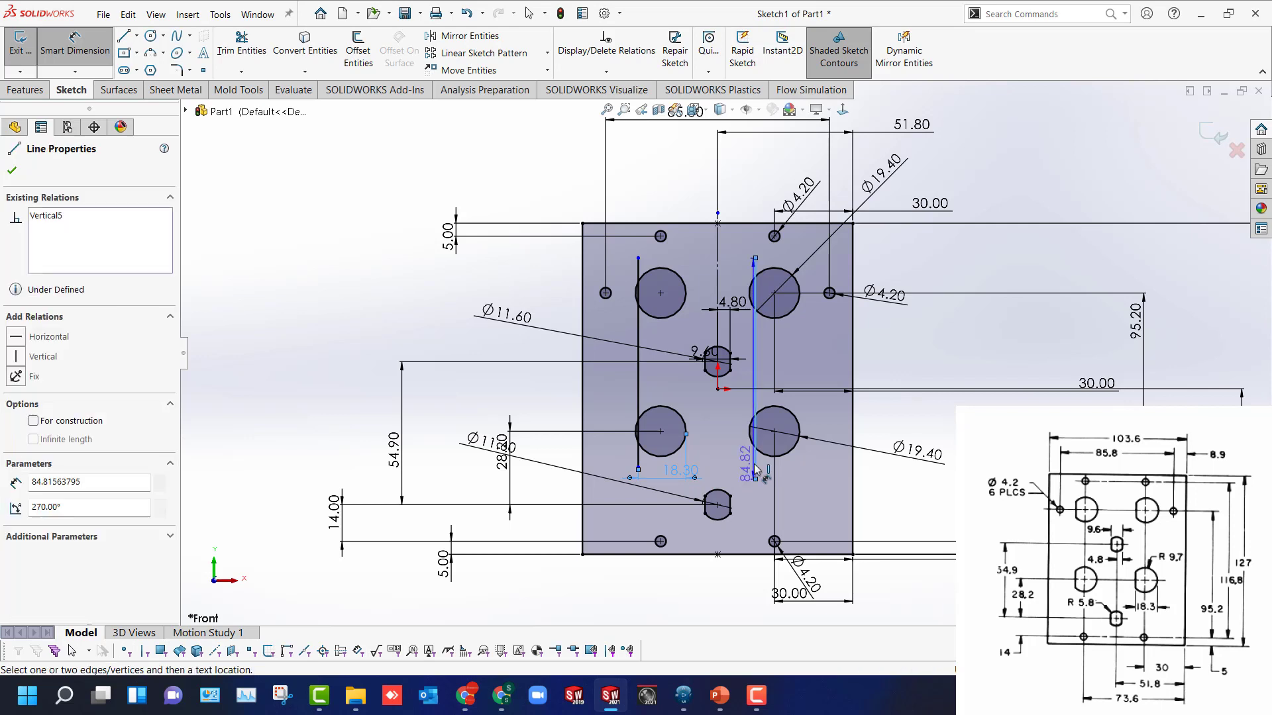
click(795, 450)
click(788, 501)
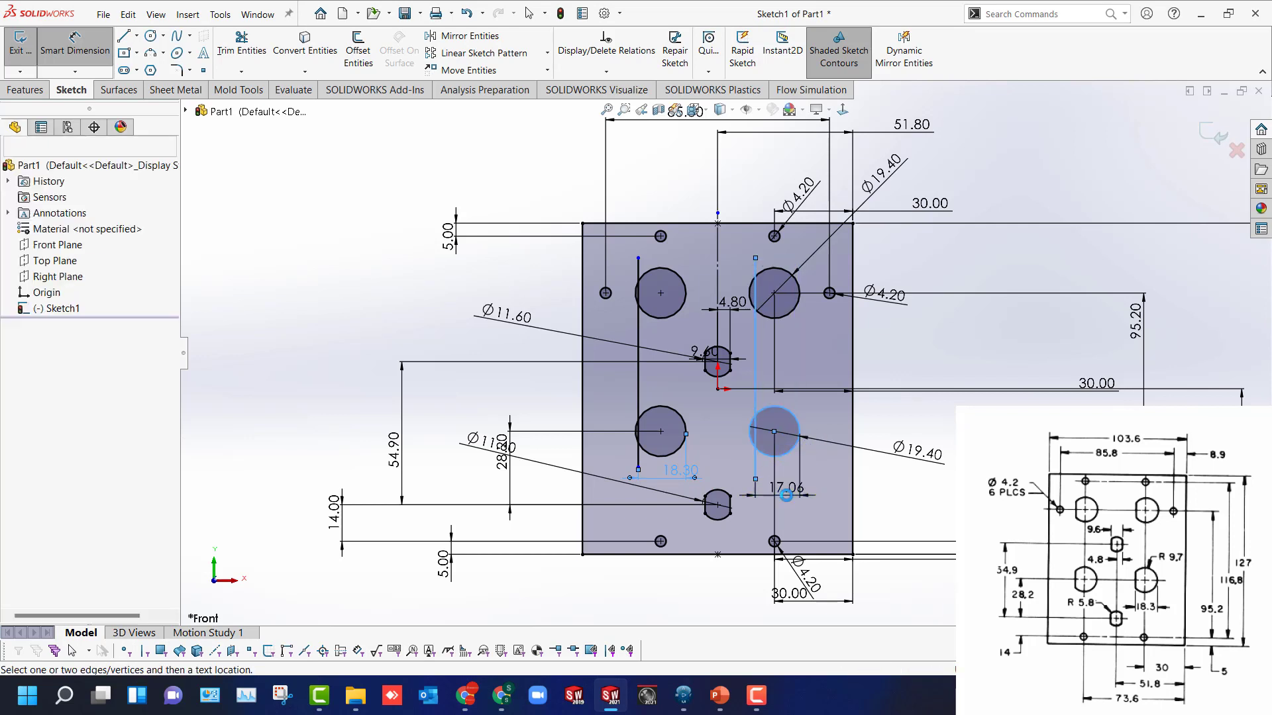
text(18.)
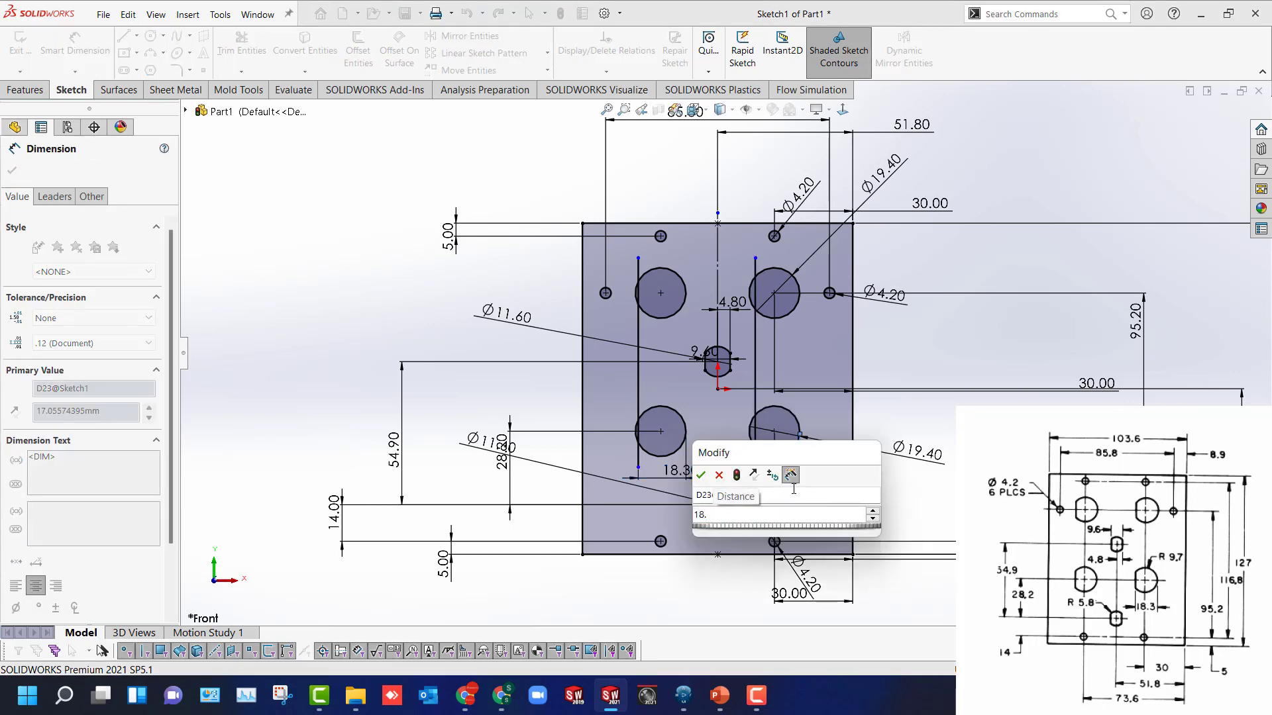
text(3)
key(Return)
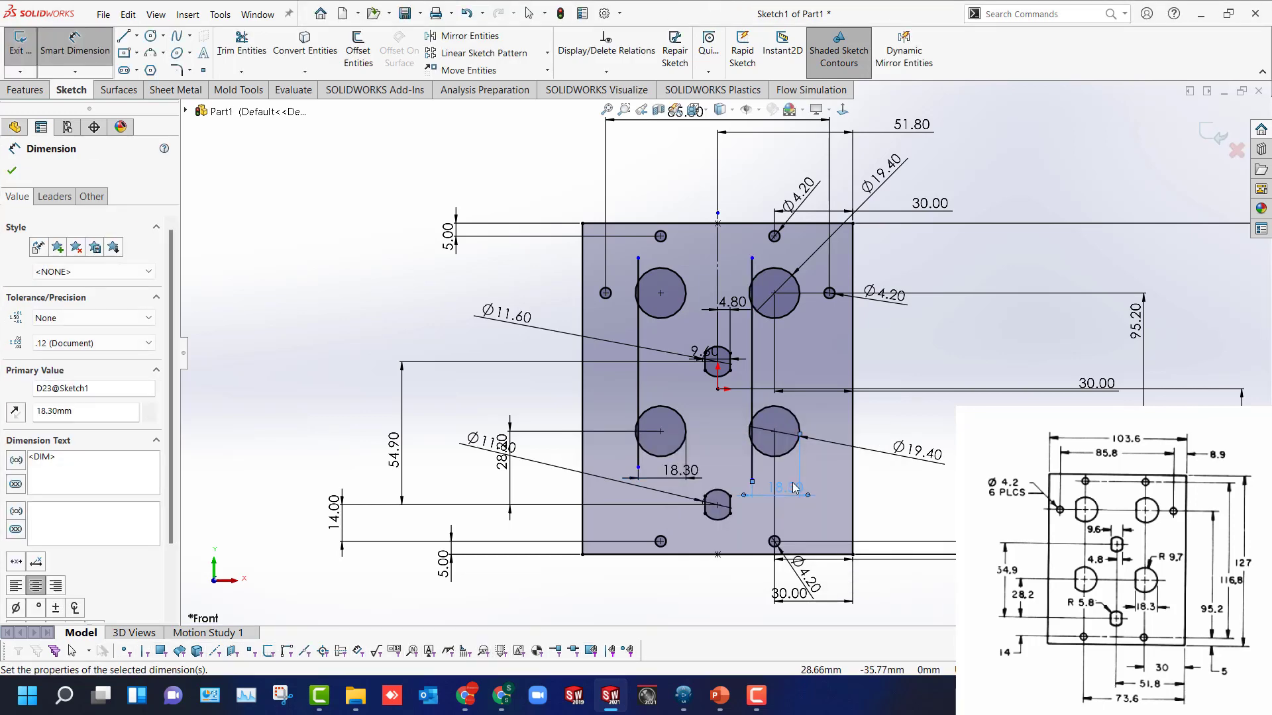
click(620, 467)
Trim both vertical lines between the upper and lower large circles and beyond them, keeping only the chords inside the circles.
scroll(619, 467, down, 2)
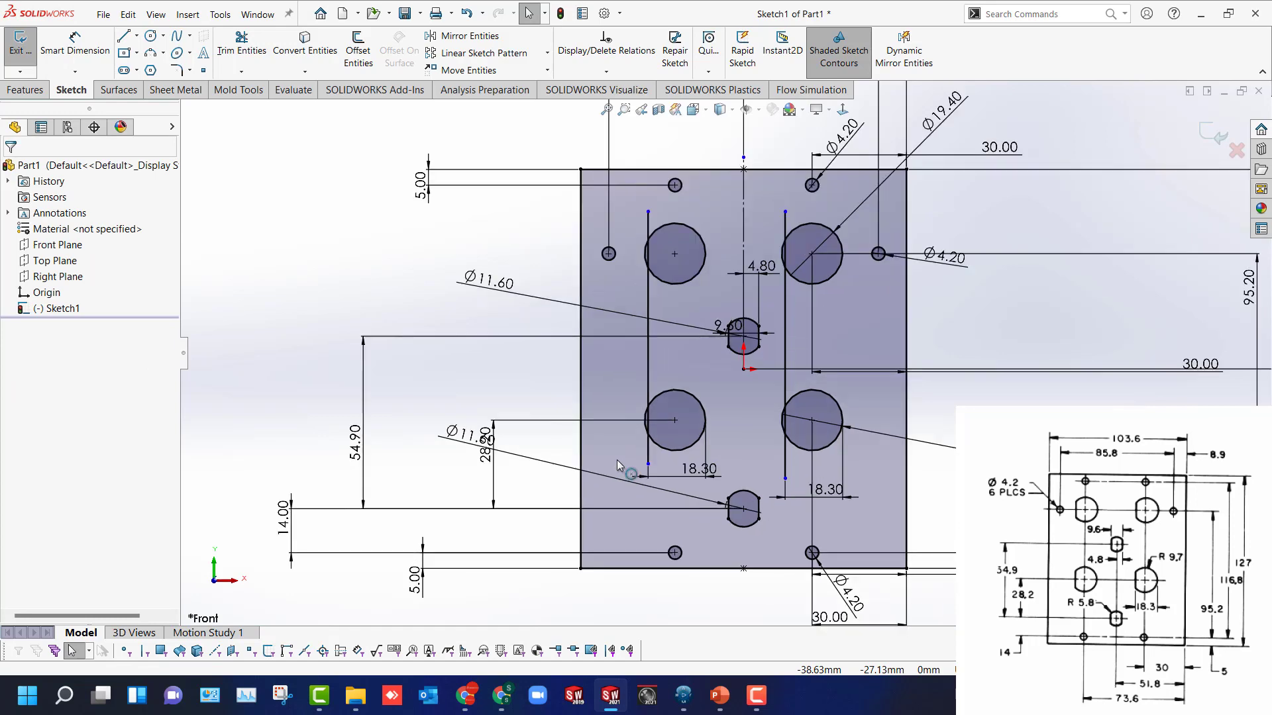
key(t)
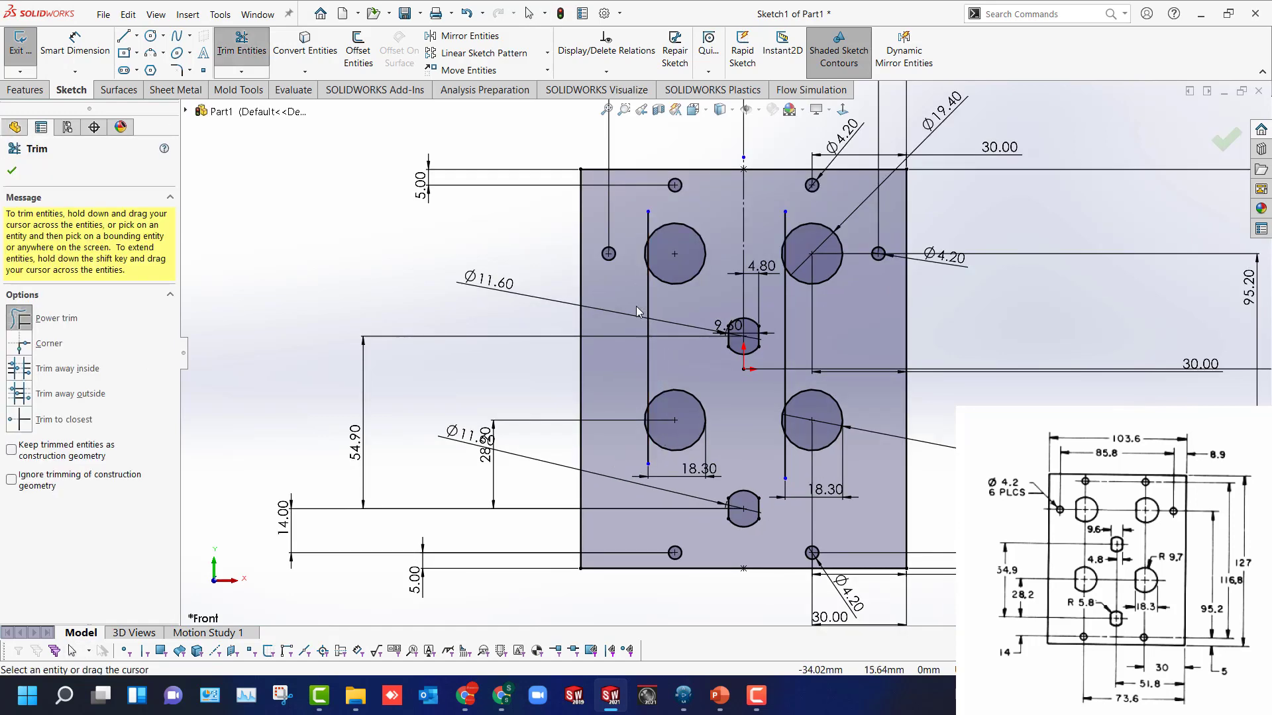
drag(637, 312, 659, 307)
scroll(630, 457, down, 1)
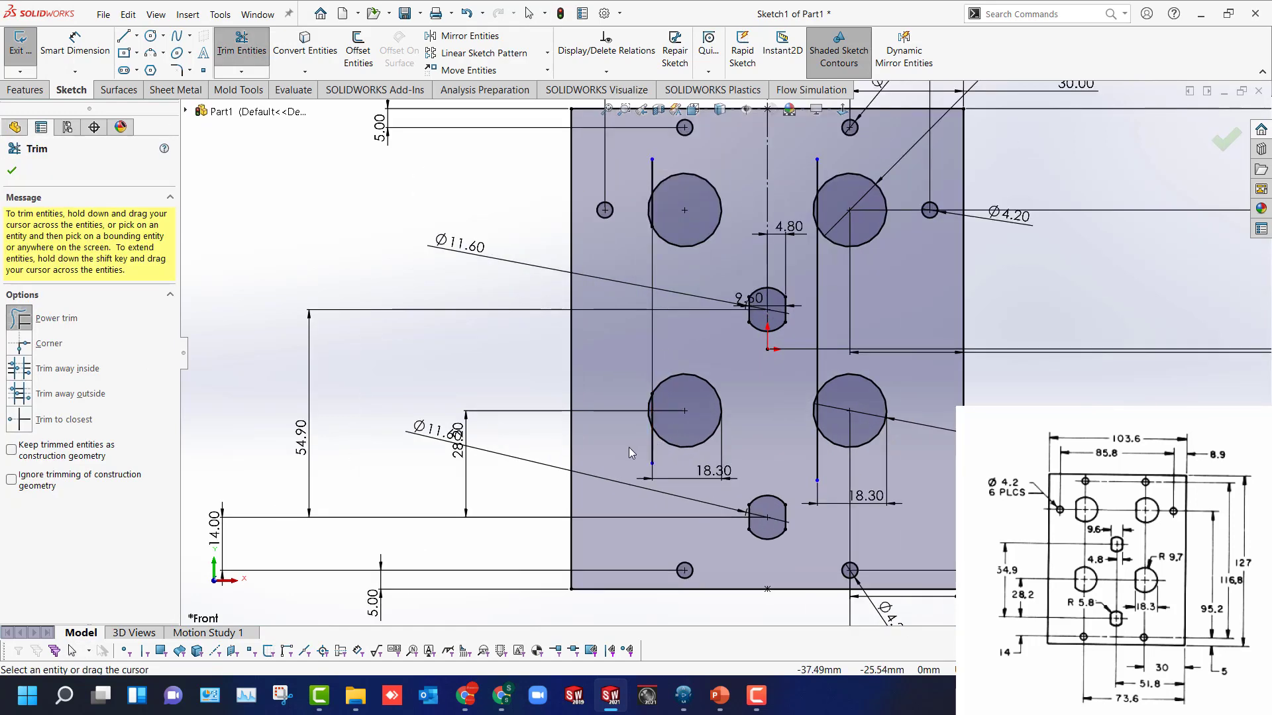
drag(629, 453, 659, 463)
drag(642, 182, 676, 171)
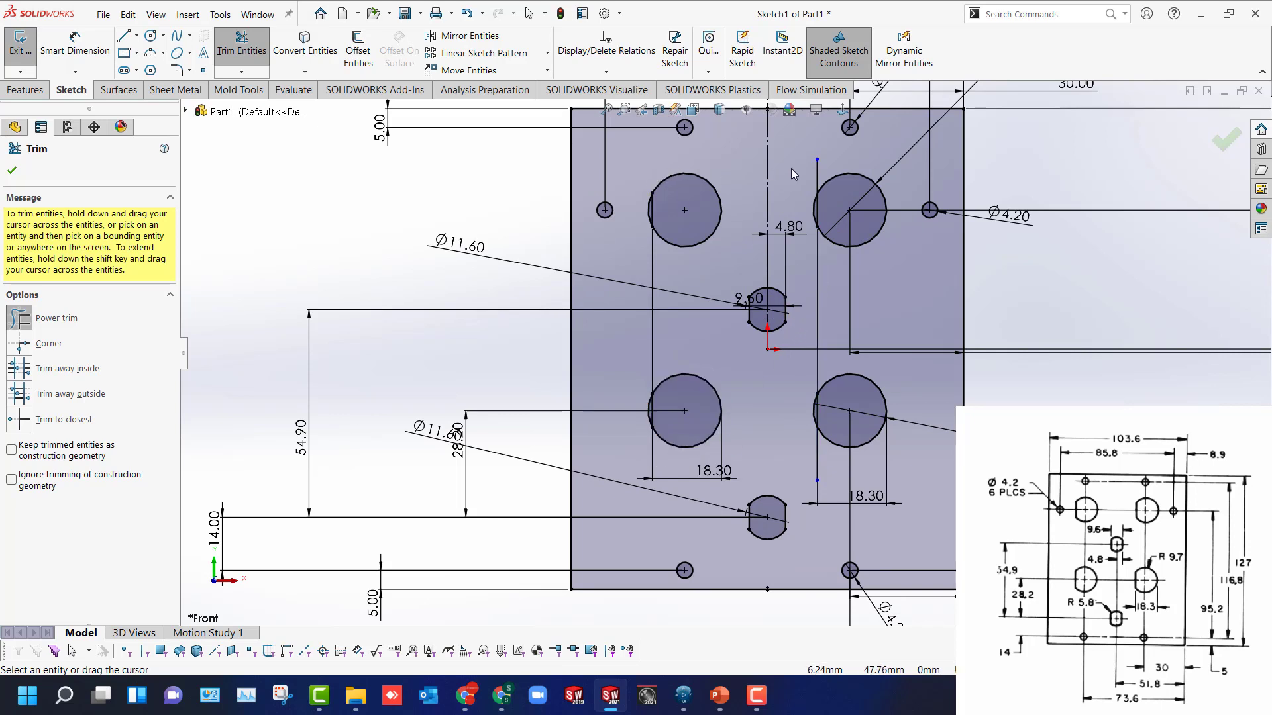
drag(801, 176, 826, 183)
drag(801, 444, 827, 461)
Trim the small arcs left of the chords on the two lower large circles to form flat-sided holes.
scroll(816, 448, down, 6)
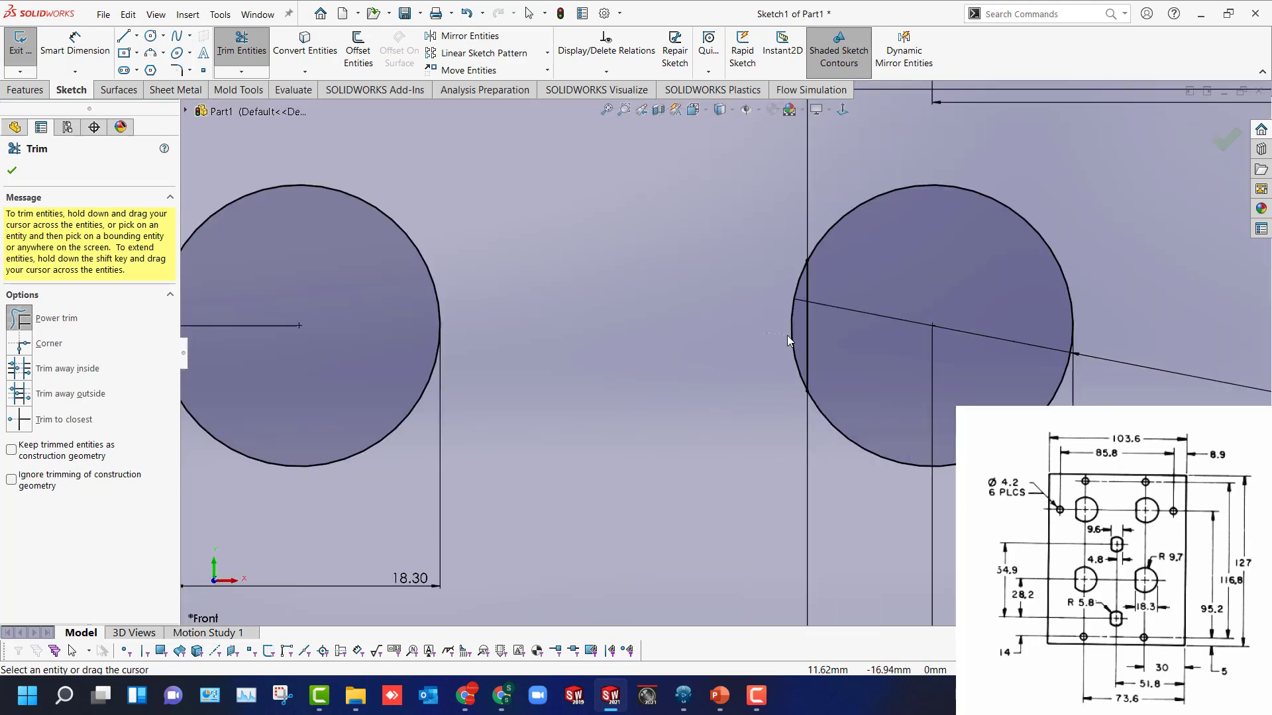
drag(787, 335, 795, 336)
scroll(737, 357, up, 4)
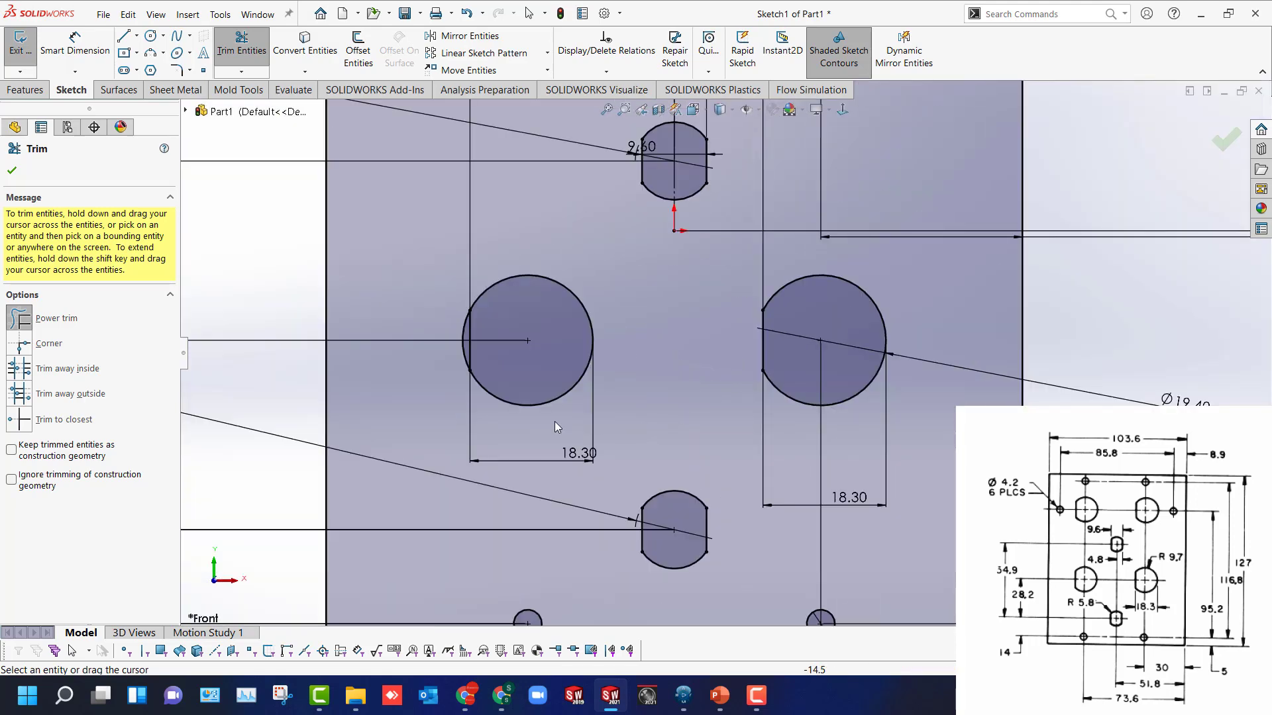
scroll(503, 417, up, 2)
scroll(495, 349, down, 5)
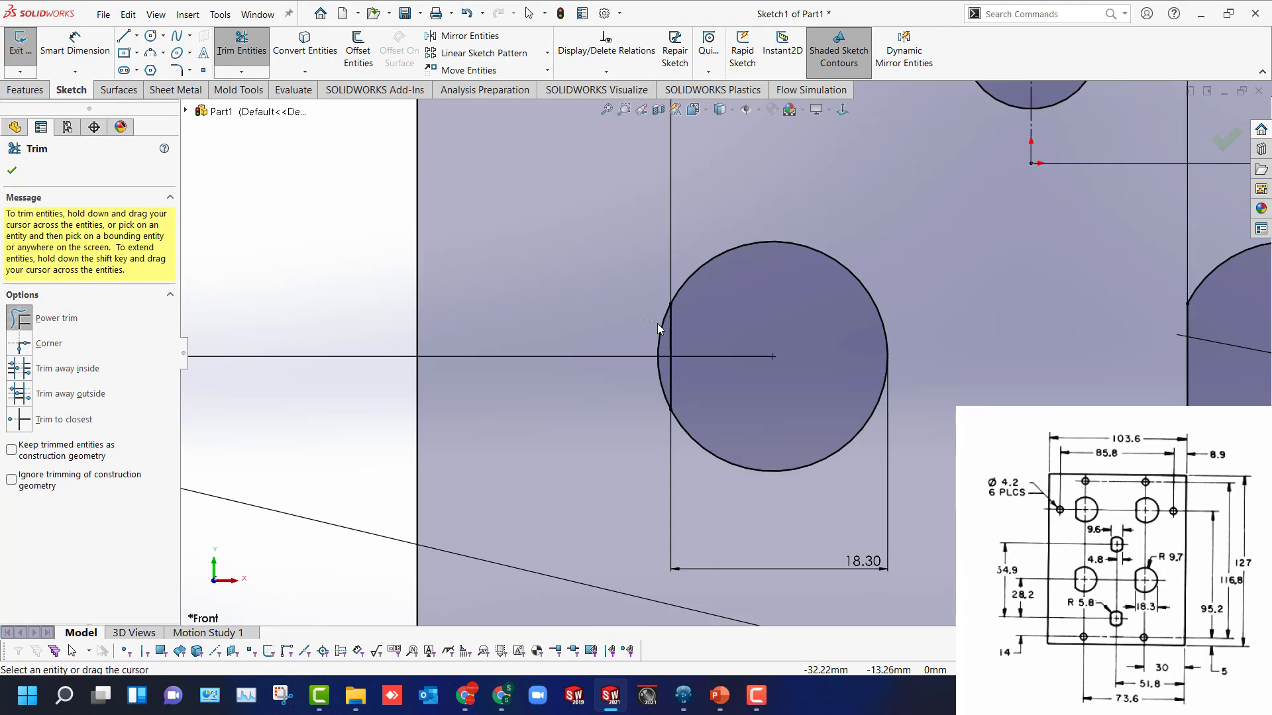
drag(658, 326, 662, 325)
Trim the small arcs left of the chords on the two upper large circles to form flat-sided holes.
scroll(630, 337, up, 3)
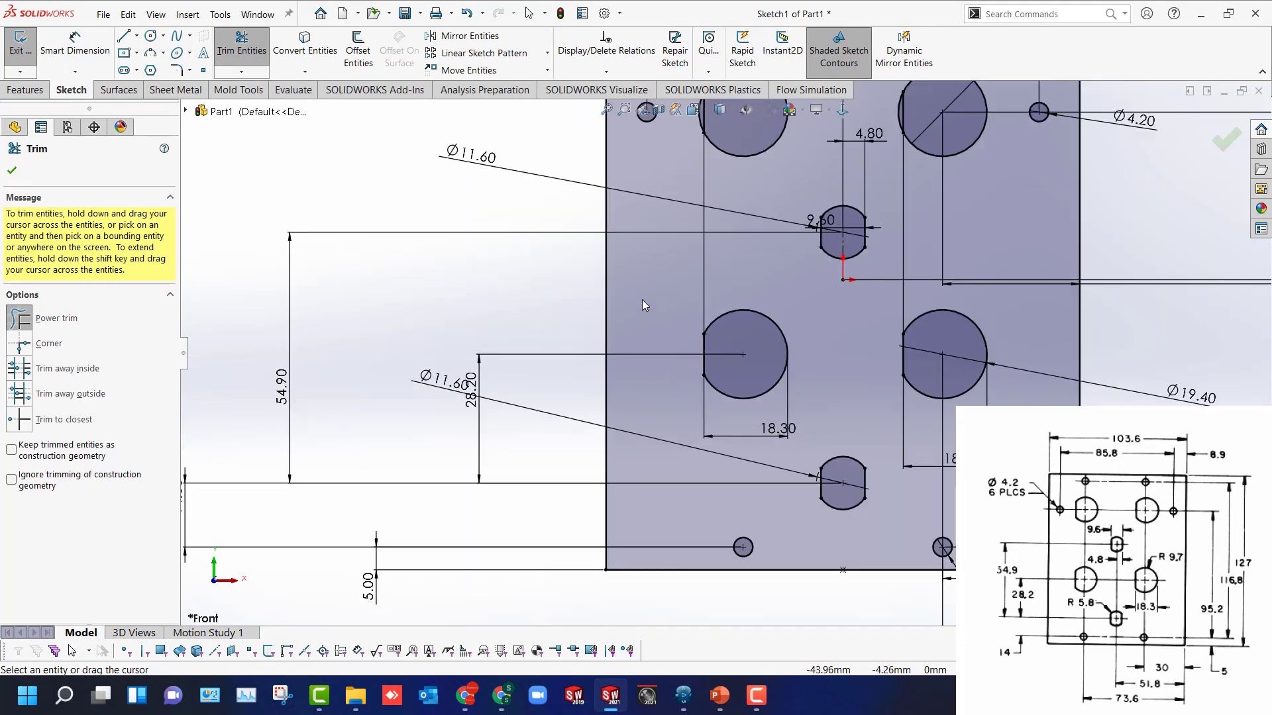
scroll(642, 300, up, 3)
scroll(737, 304, down, 5)
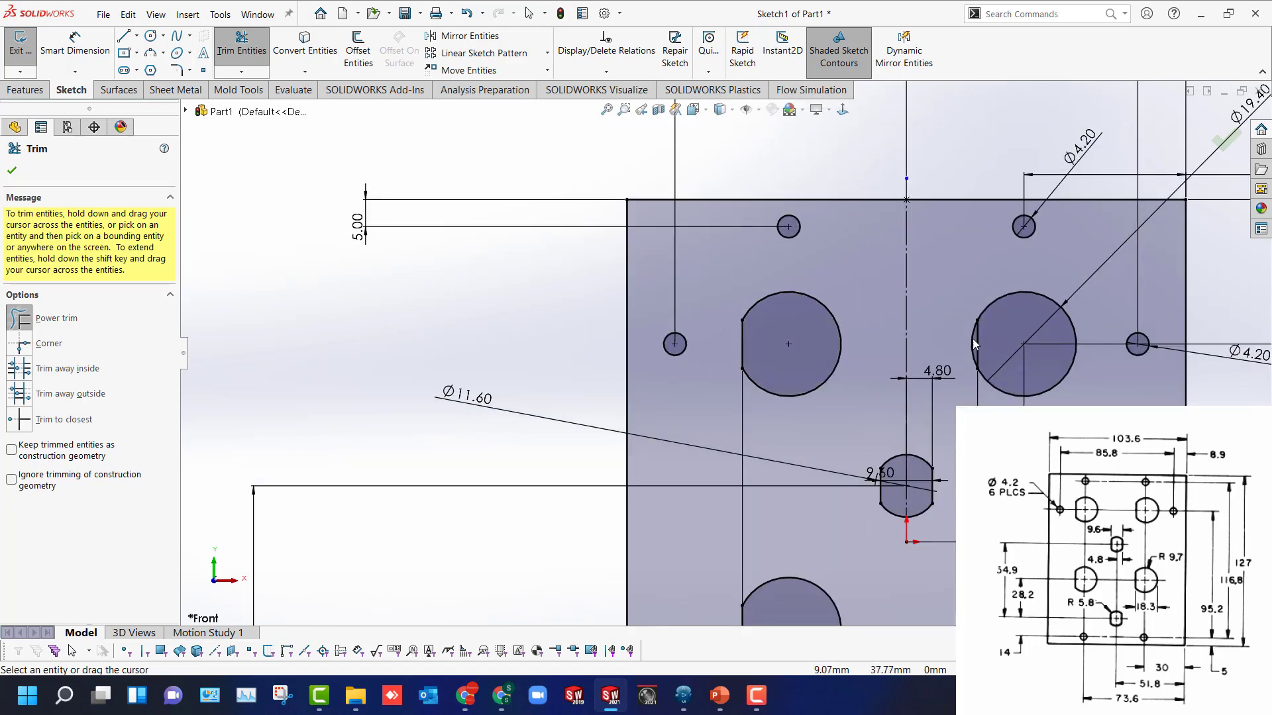
scroll(977, 342, down, 3)
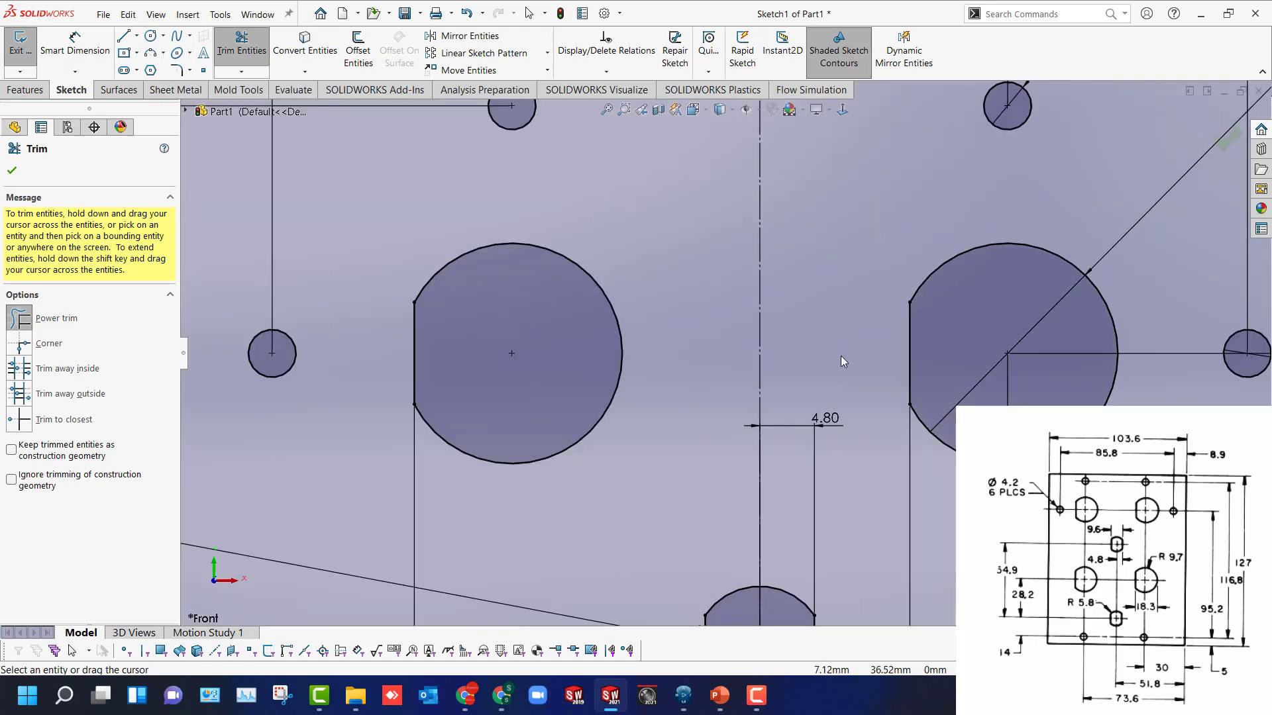
scroll(725, 354, up, 5)
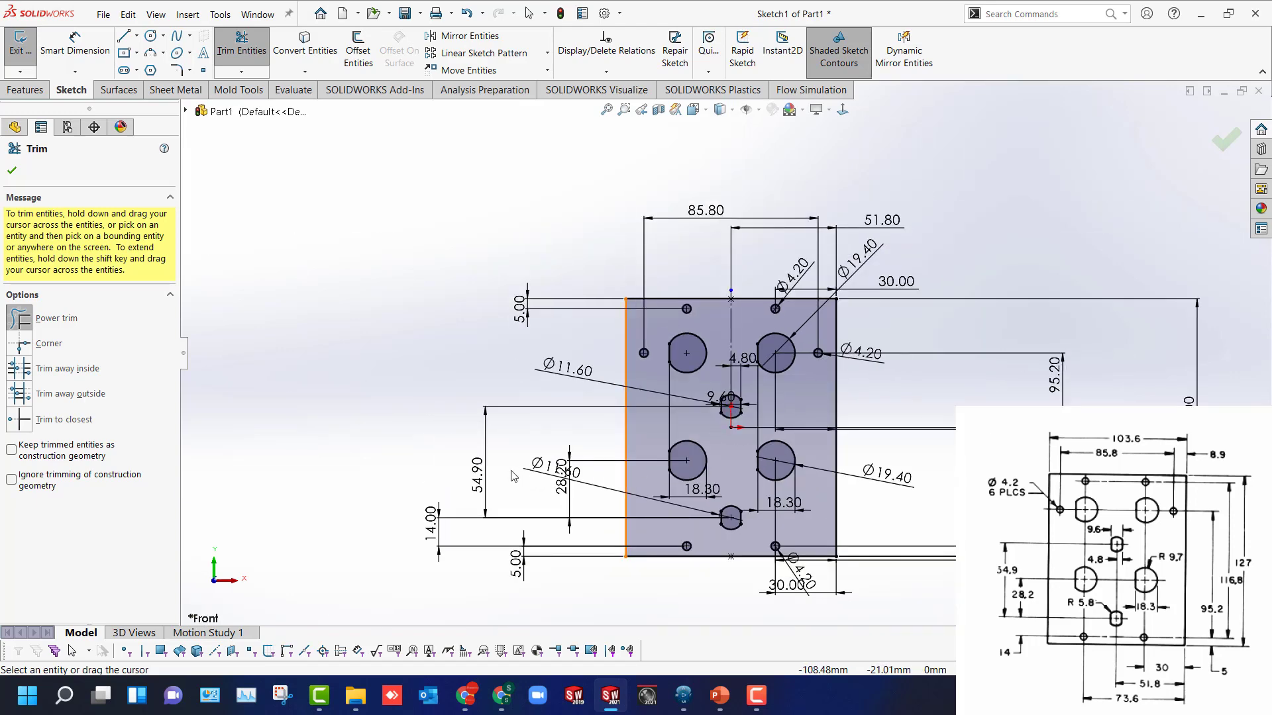
key(Escape)
Delete the entire hole plate sketch with all its dimensions, leaving the sketch empty for the next exercise.
scroll(537, 567, down, 2)
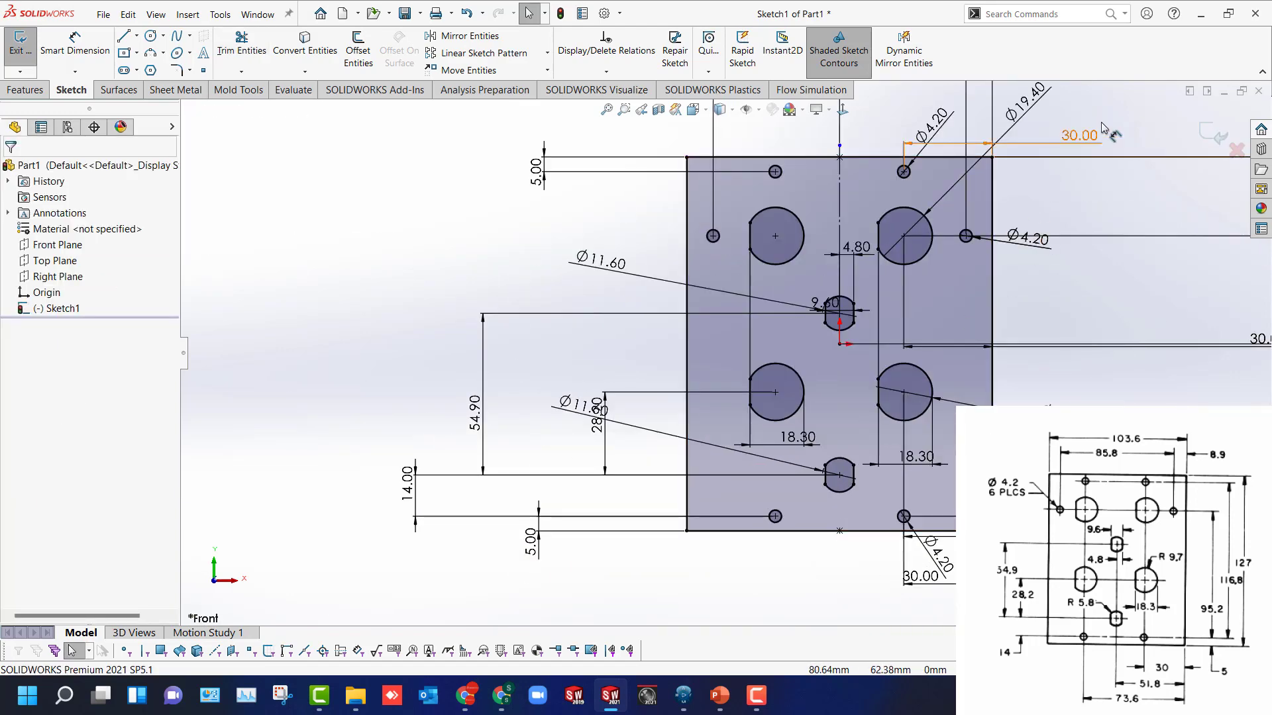
scroll(1108, 110, down, 1)
scroll(1086, 210, up, 1)
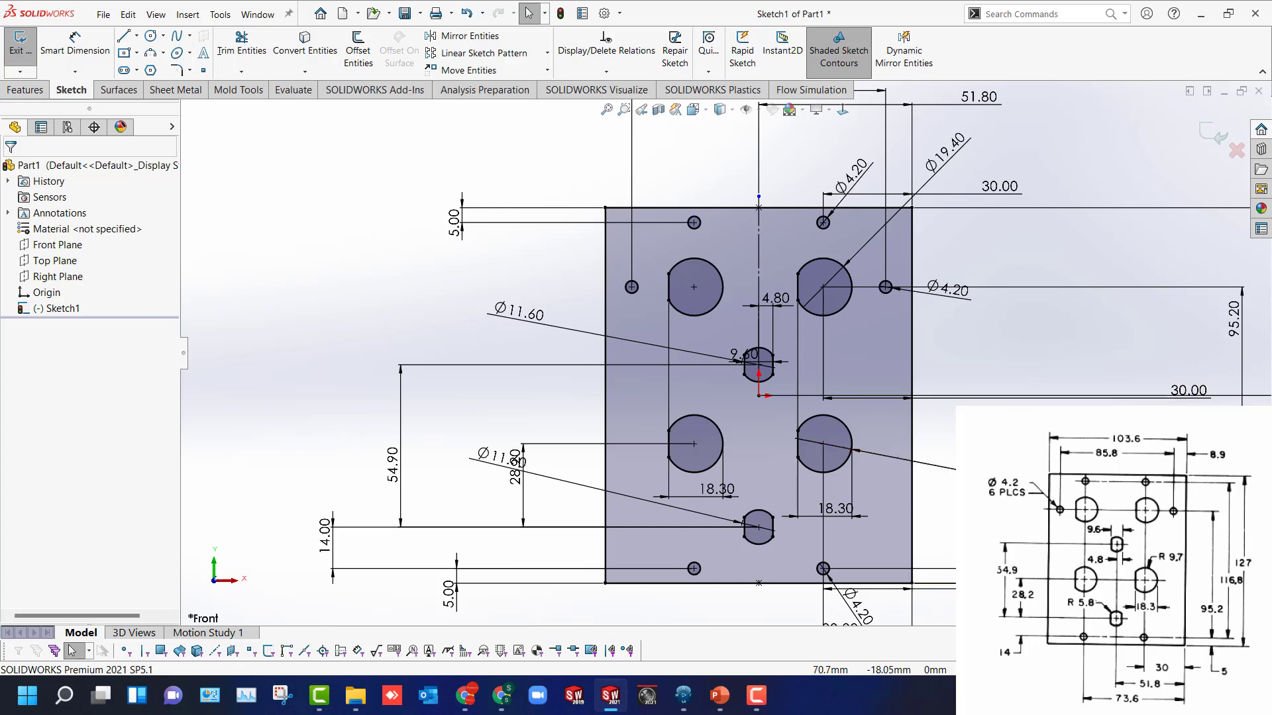
scroll(724, 352, up, 5)
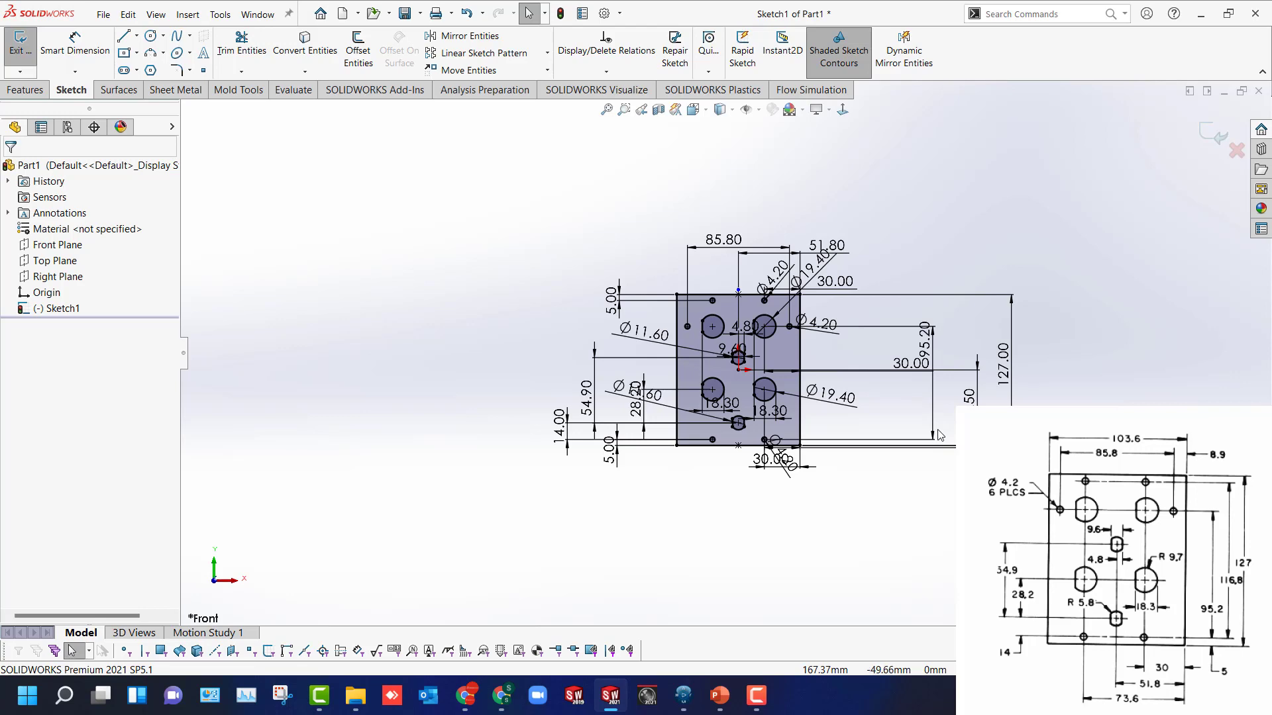
mouse_move(360, 160)
mouse_down()
mouse_move(1059, 554)
mouse_move(1097, 558)
mouse_up()
key(Delete)
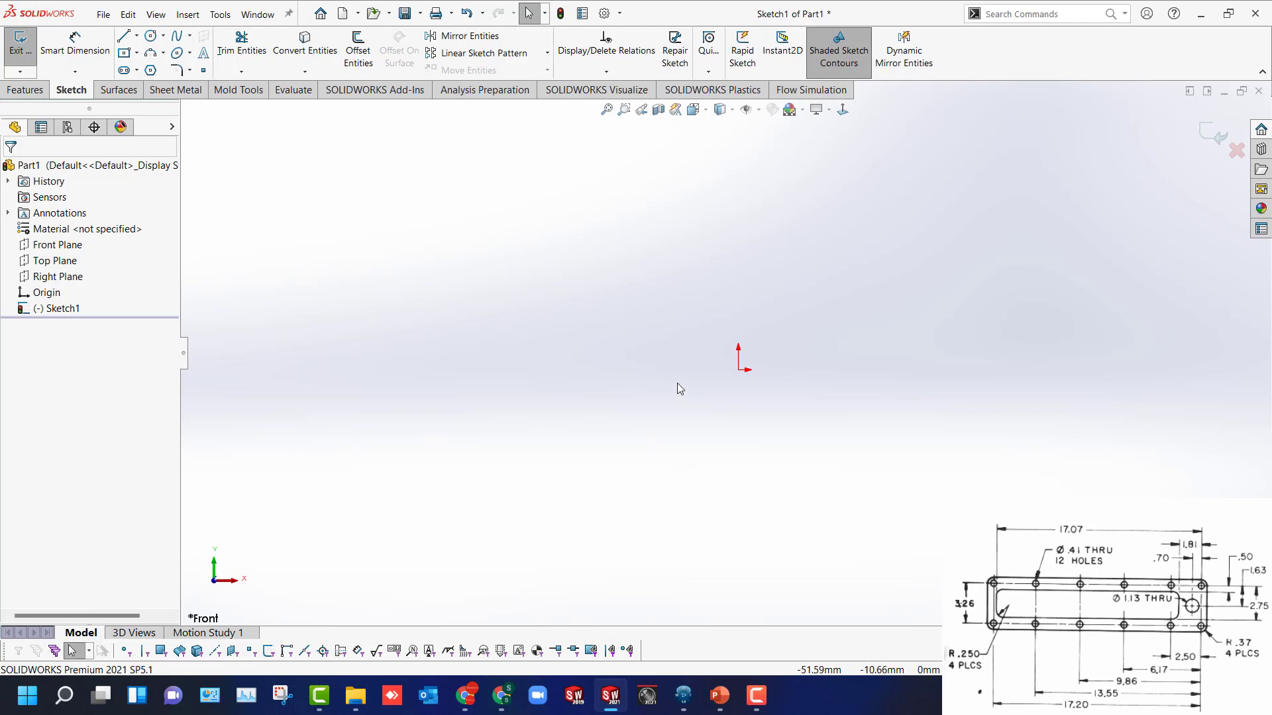
Draw a center rectangle on the origin, 3.26 mm high and 17.2 mm wide.
key(s)
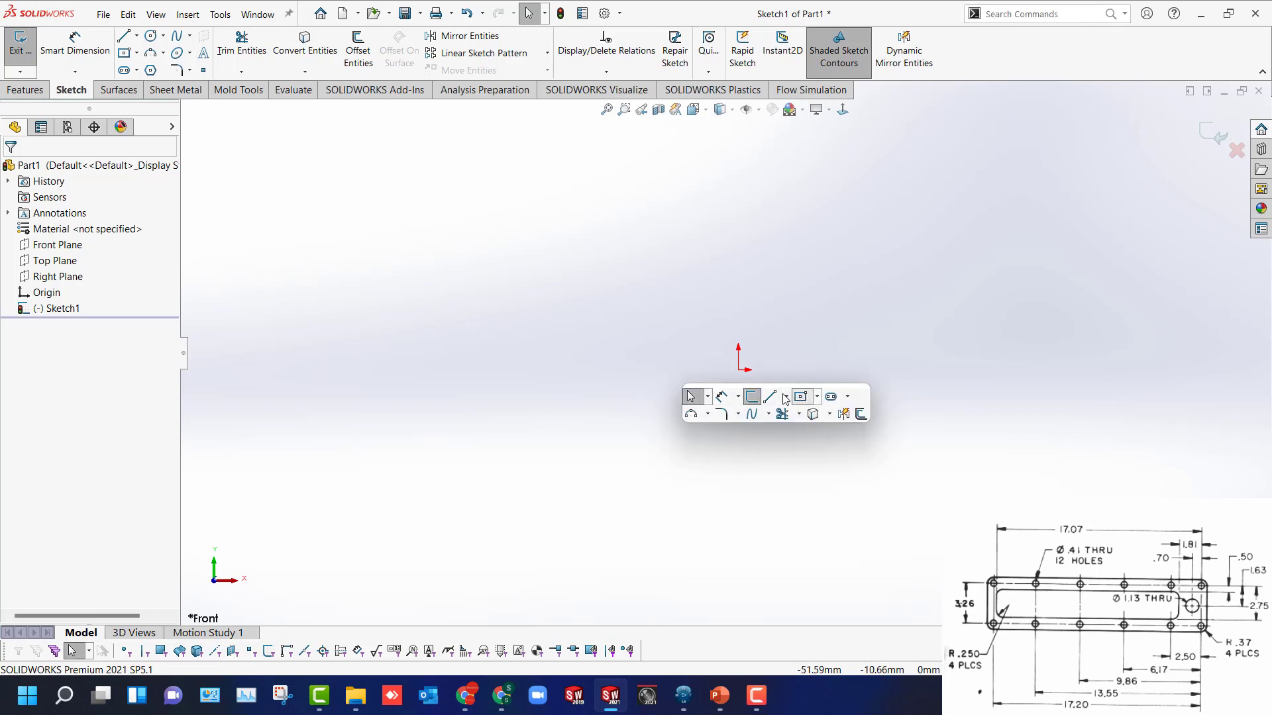
click(801, 396)
click(739, 370)
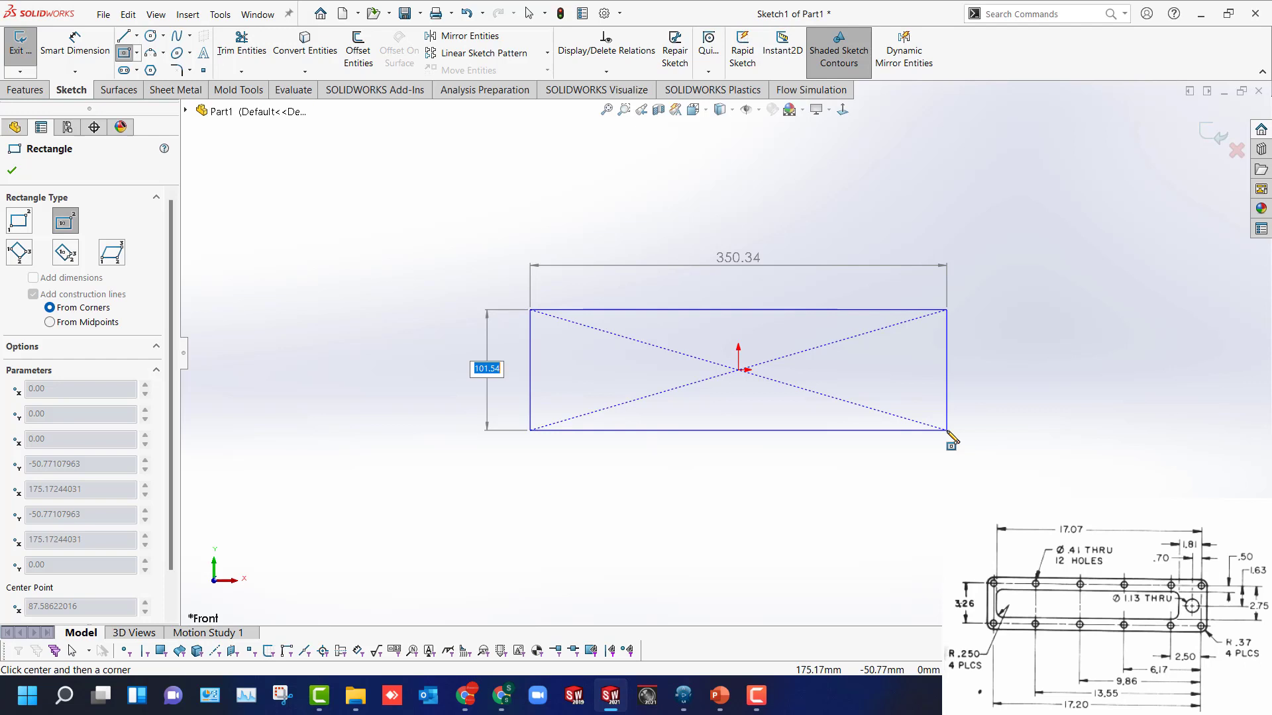
text(3.26)
key(Return)
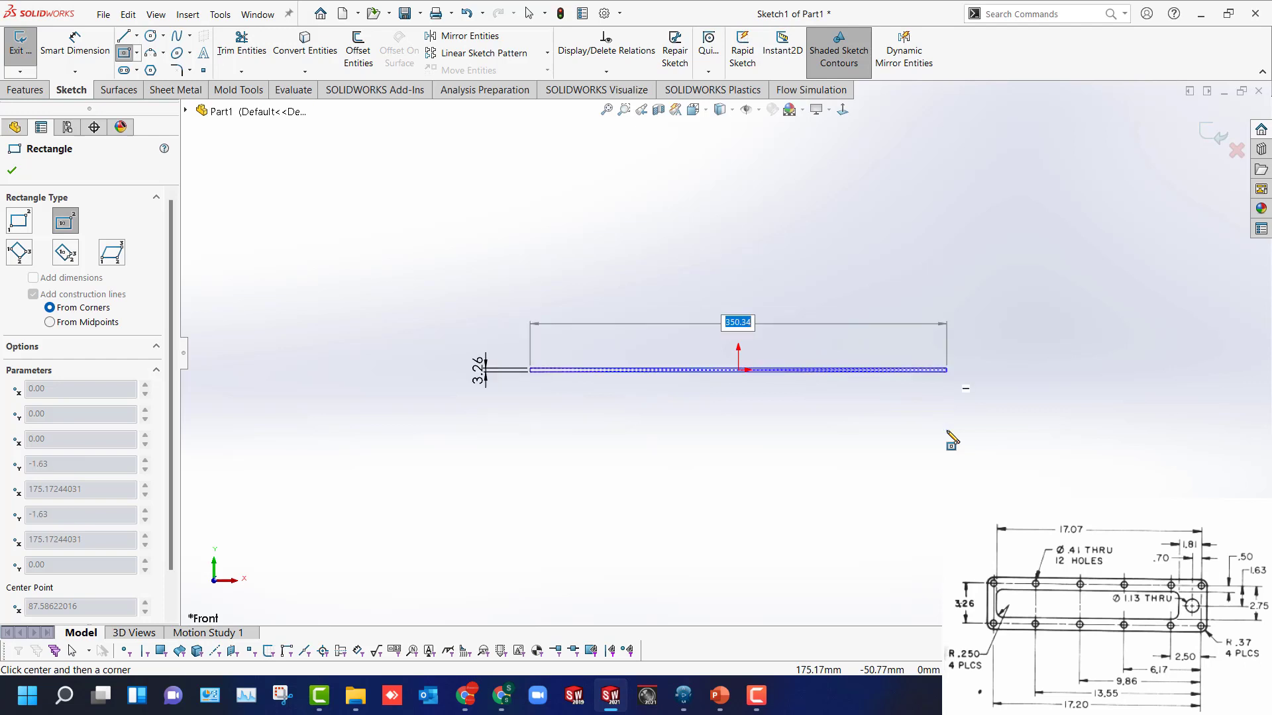
text(17.2)
key(Return)
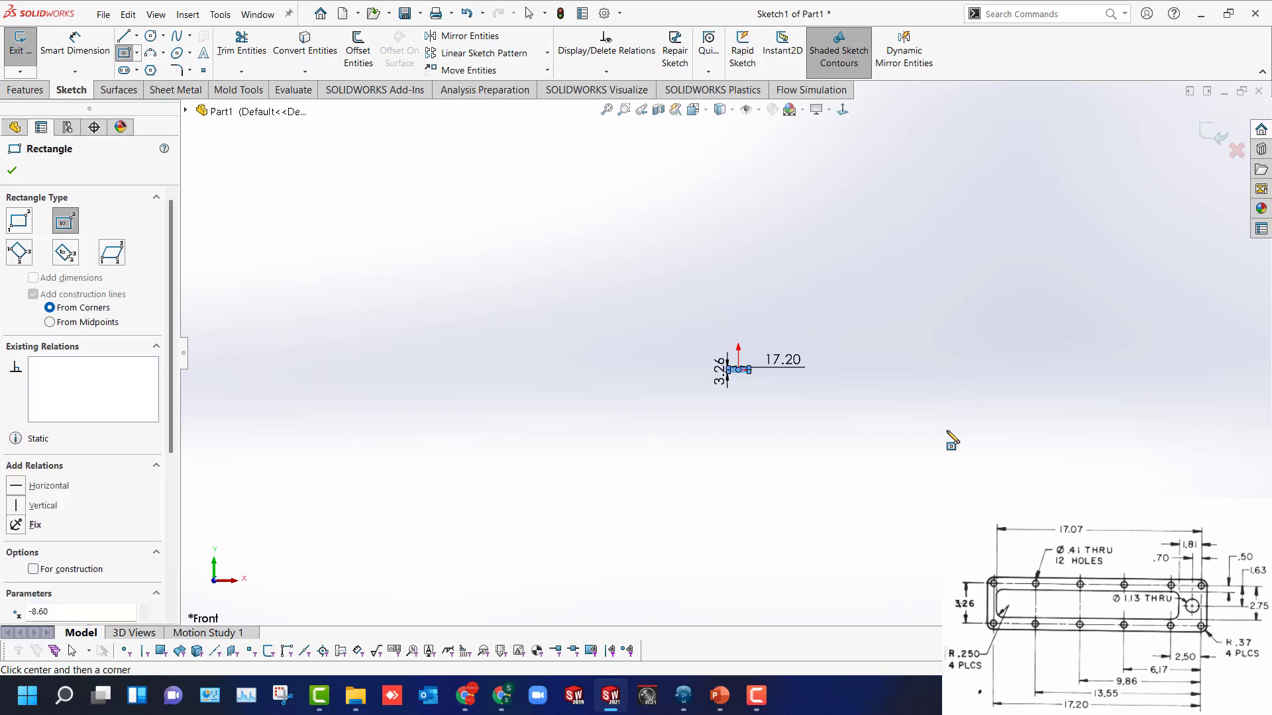
scroll(744, 368, up, 5)
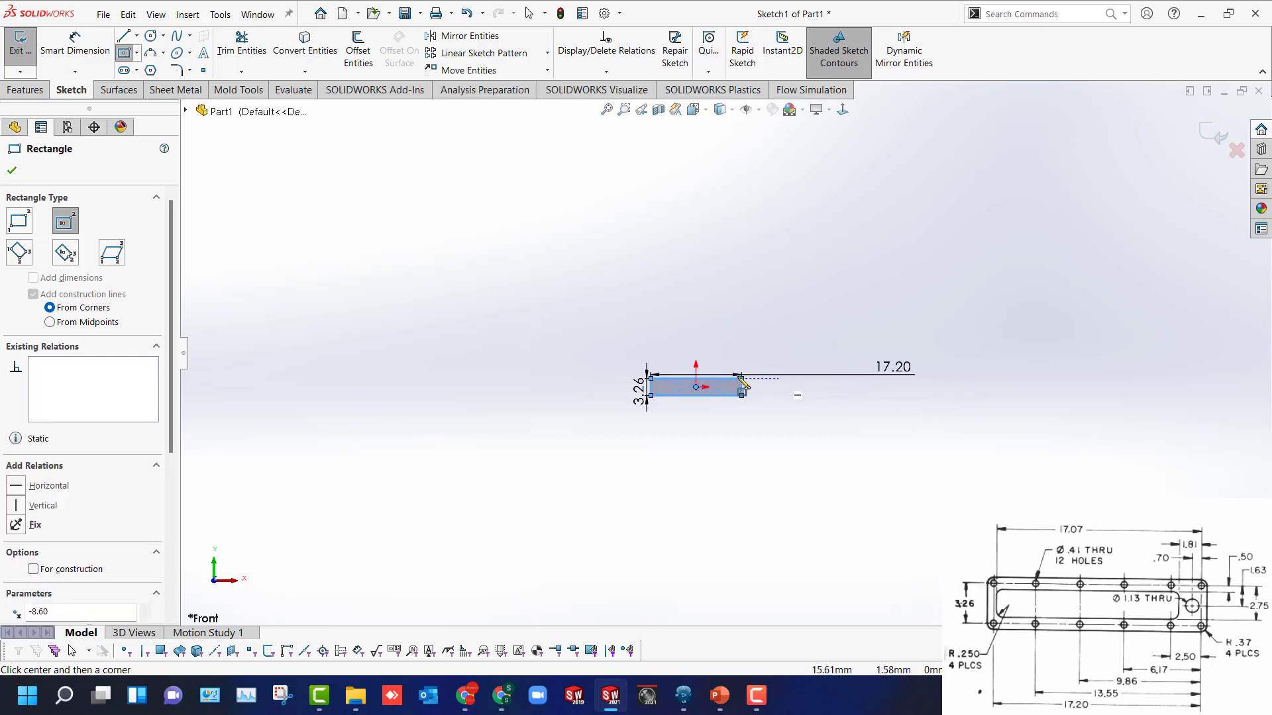
key(Escape)
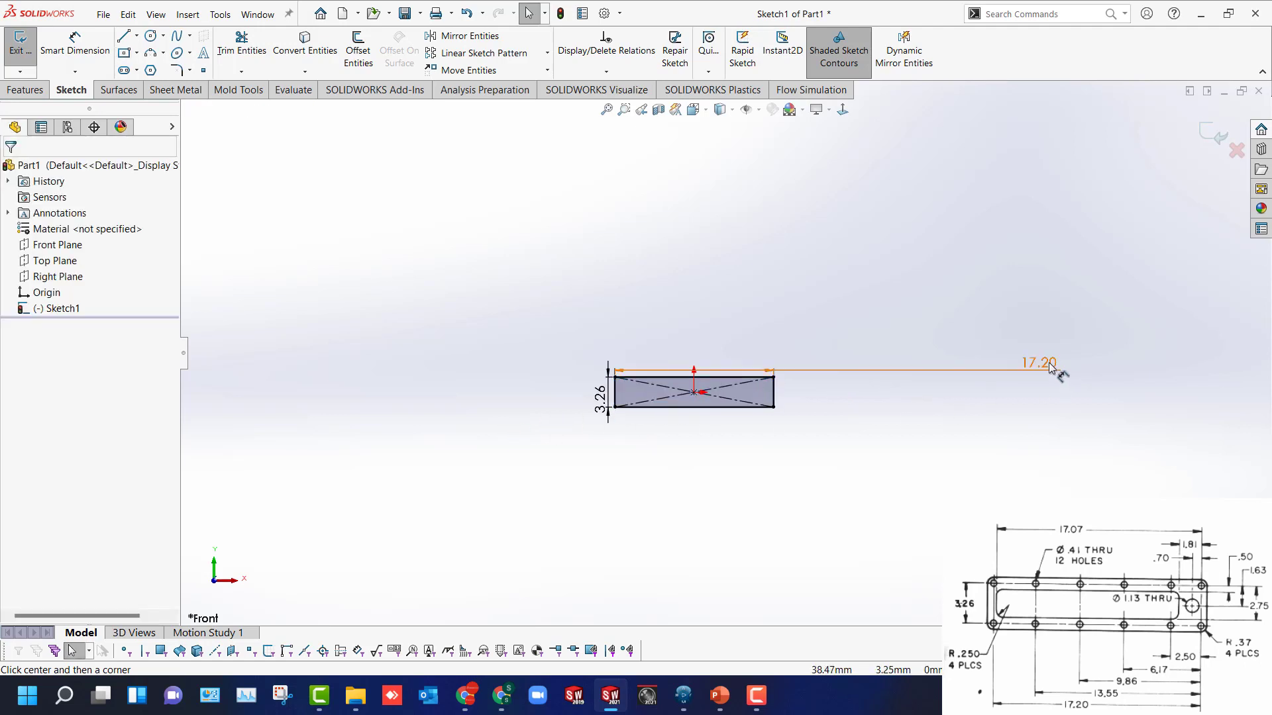
Reposition the rectangle's width dimension above it and its height dimension farther out beside it.
drag(1048, 363, 820, 323)
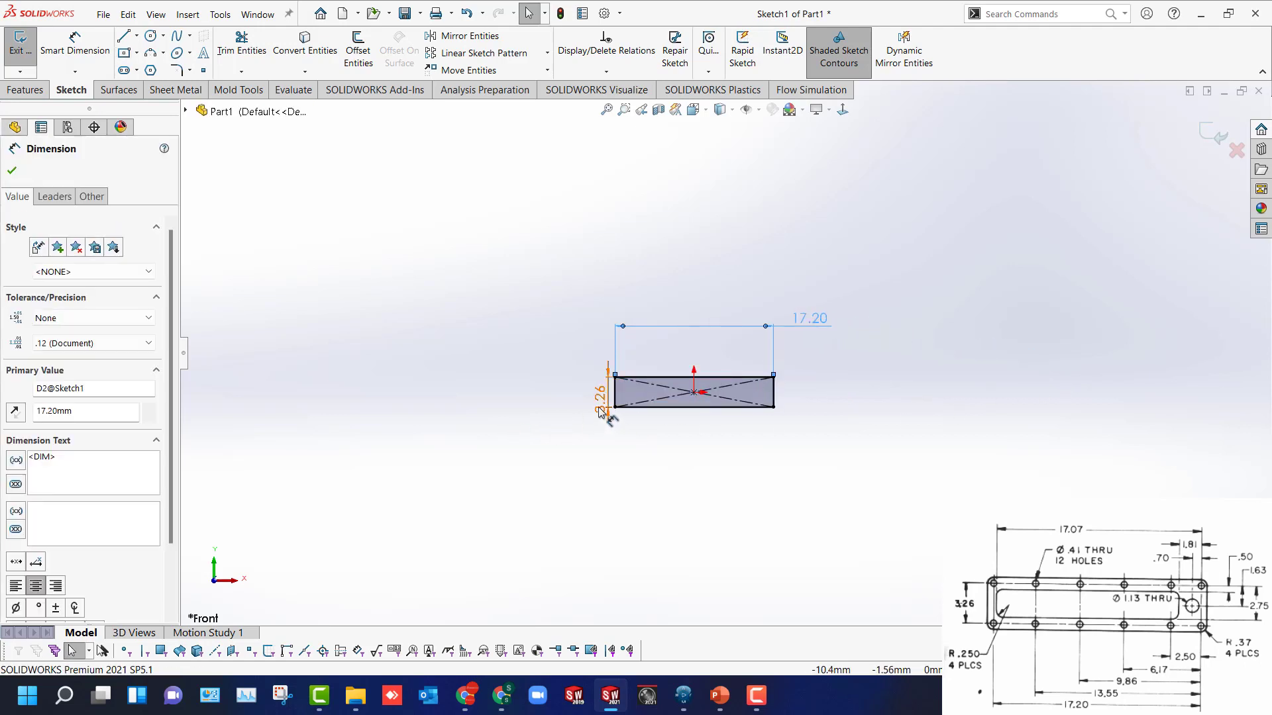
drag(605, 418, 535, 451)
click(577, 485)
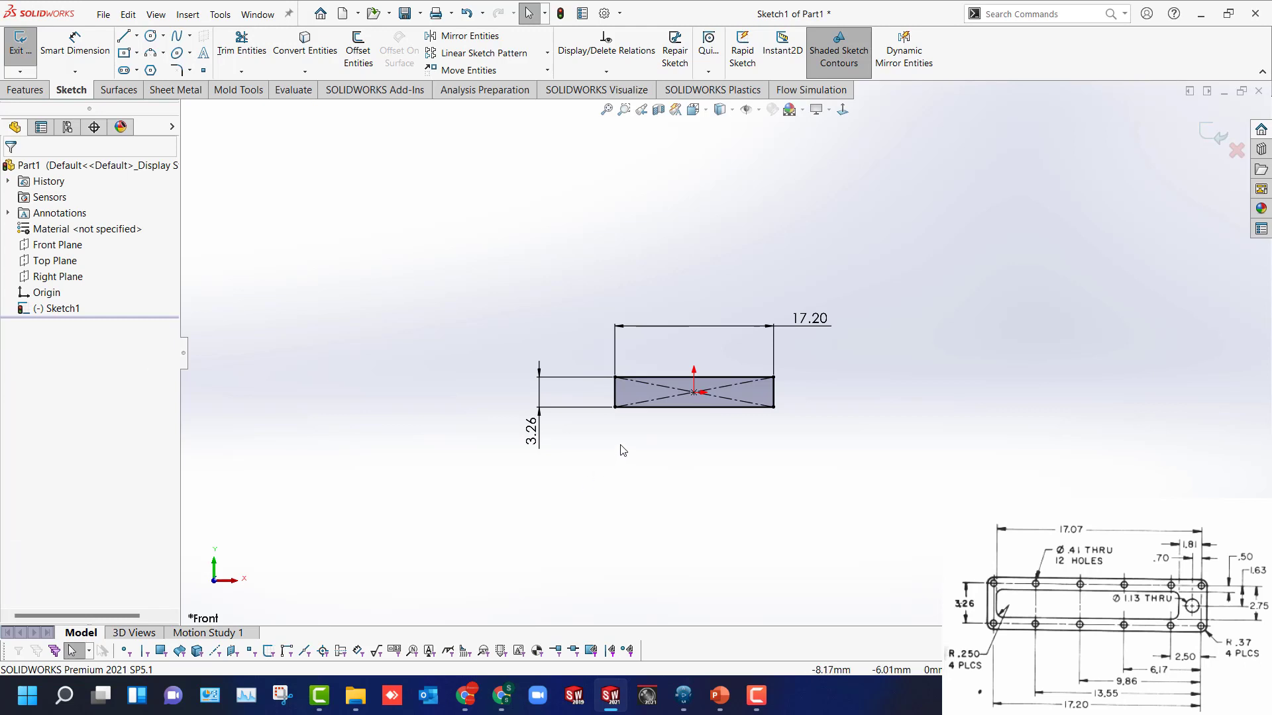
Convert all four sides of the rectangle to construction lines.
scroll(620, 448, up, 2)
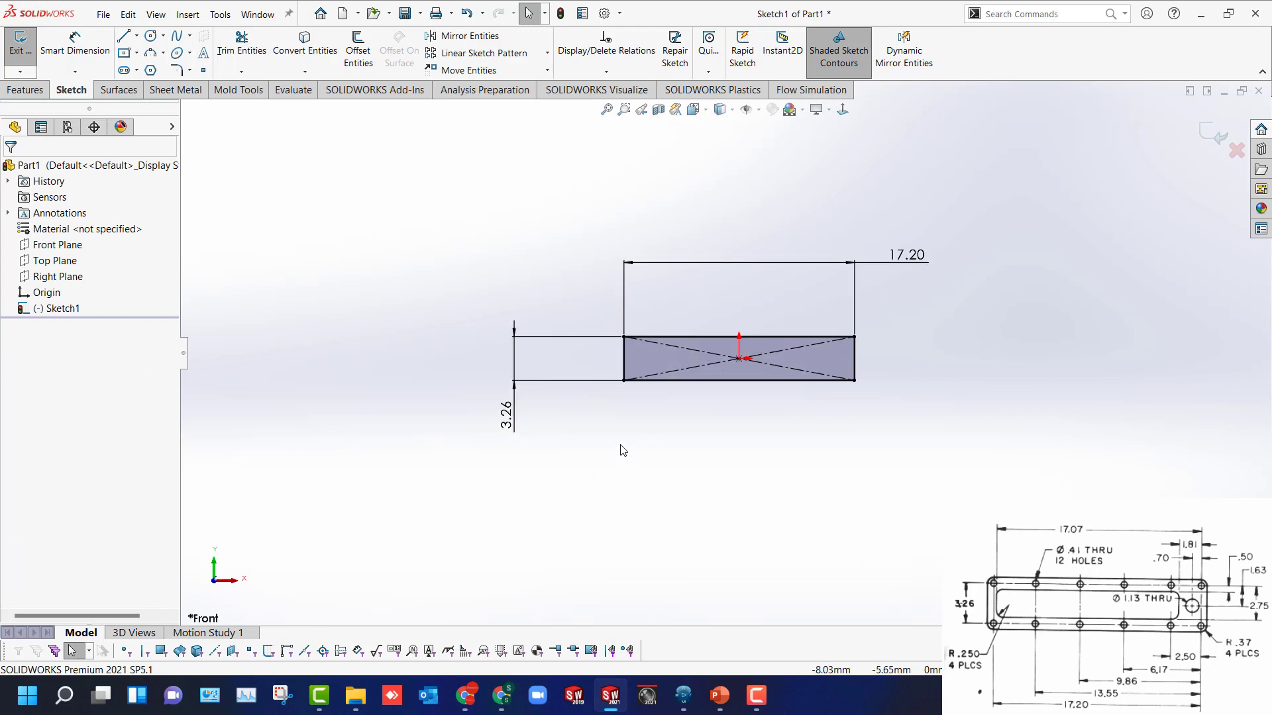
click(676, 339)
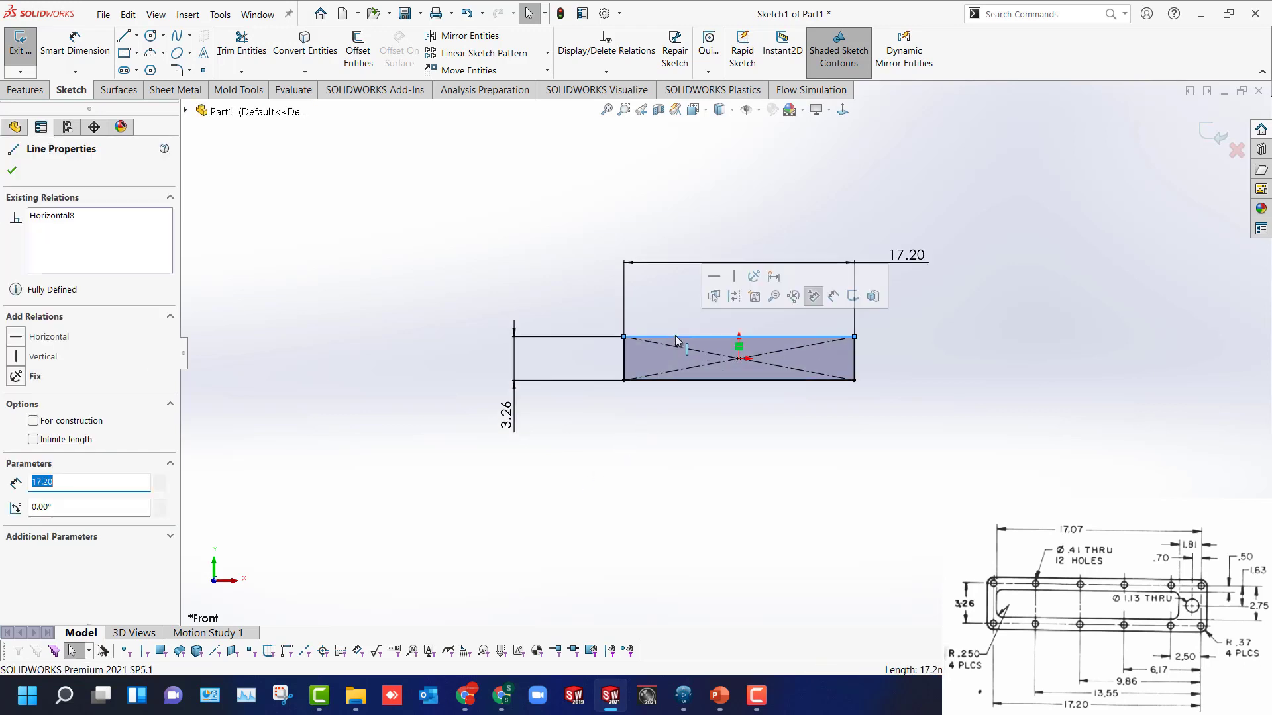
ctrl+click(624, 358)
ctrl+click(715, 381)
ctrl+click(855, 363)
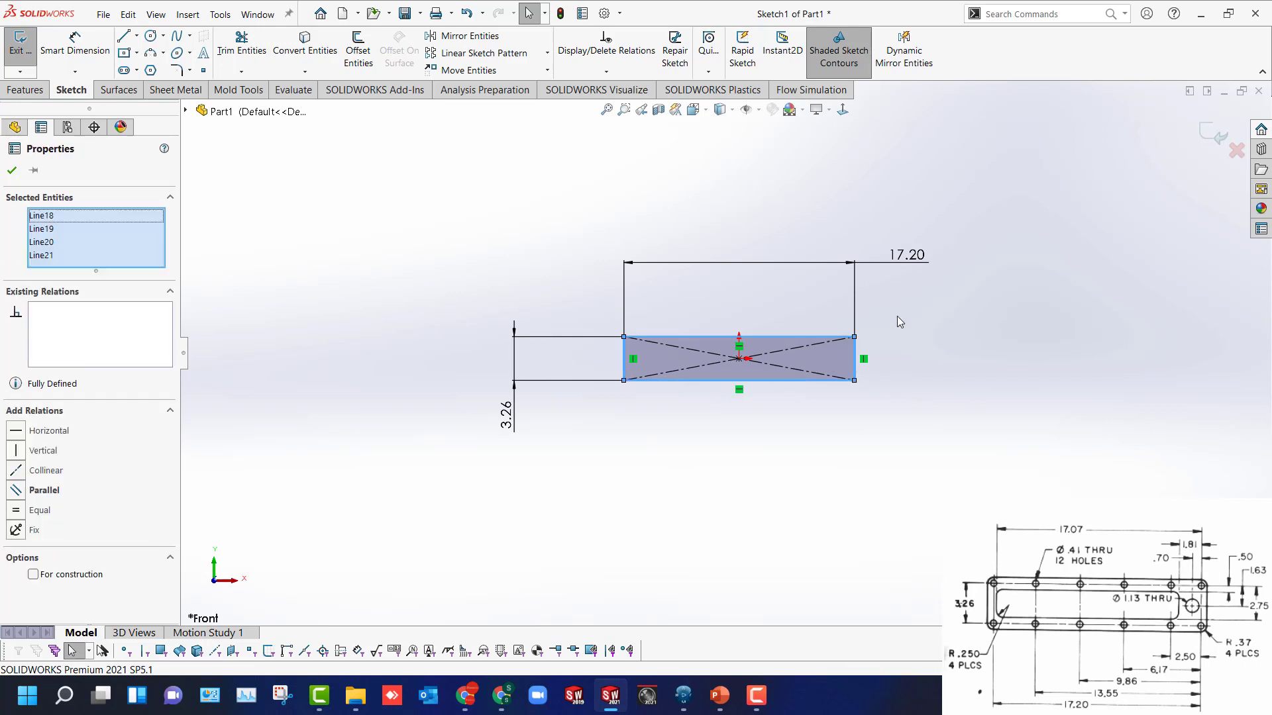
click(916, 312)
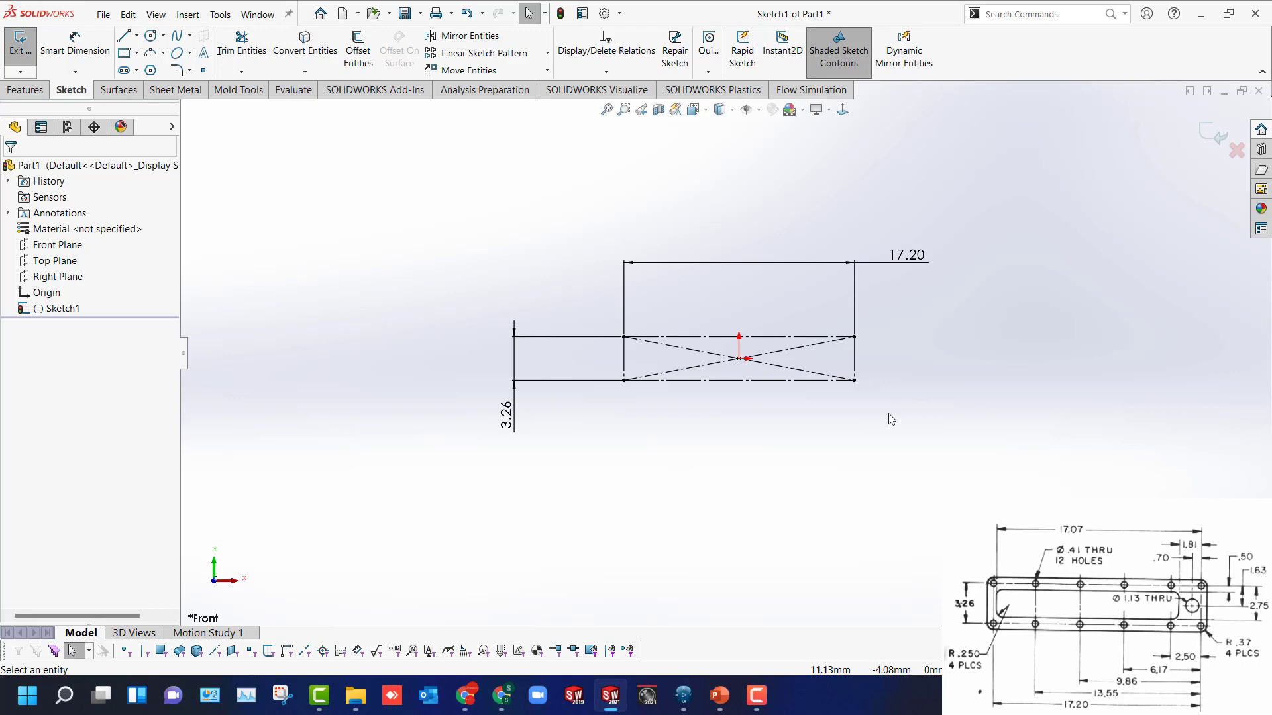
Draw a circle of diameter 0.74 mm centered on the construction rectangle's lower right corner.
key(c)
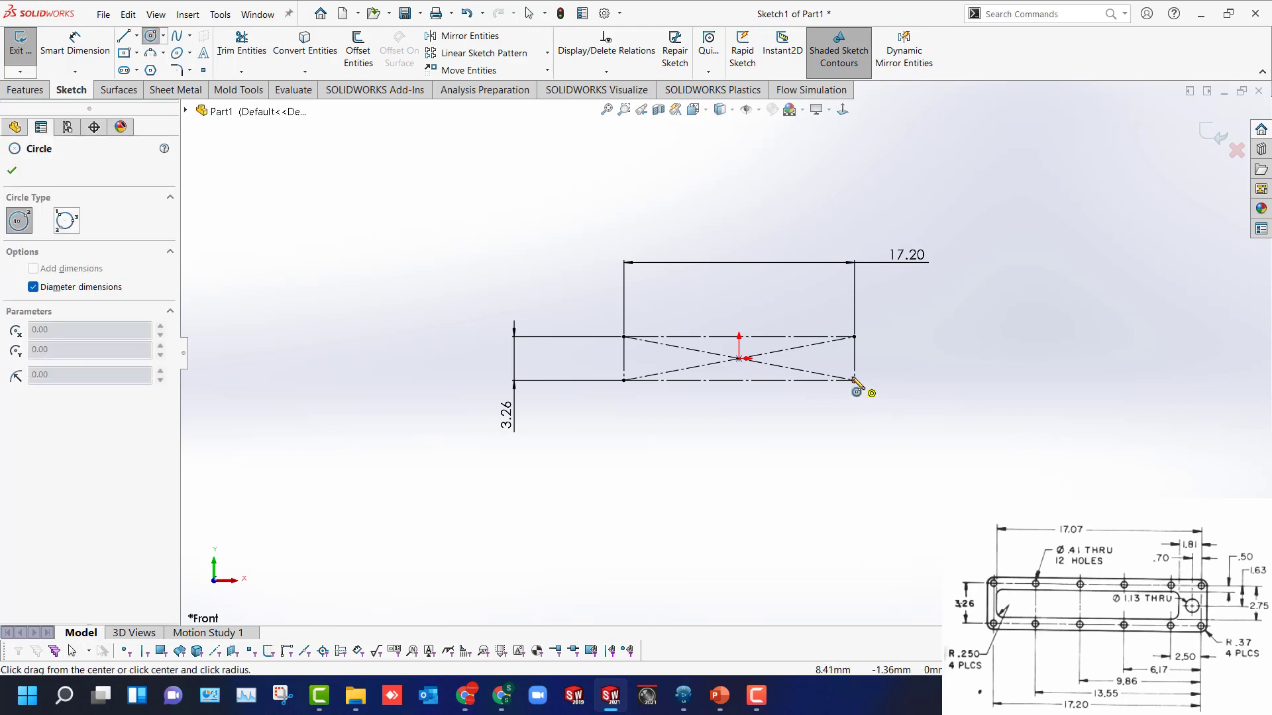
click(854, 380)
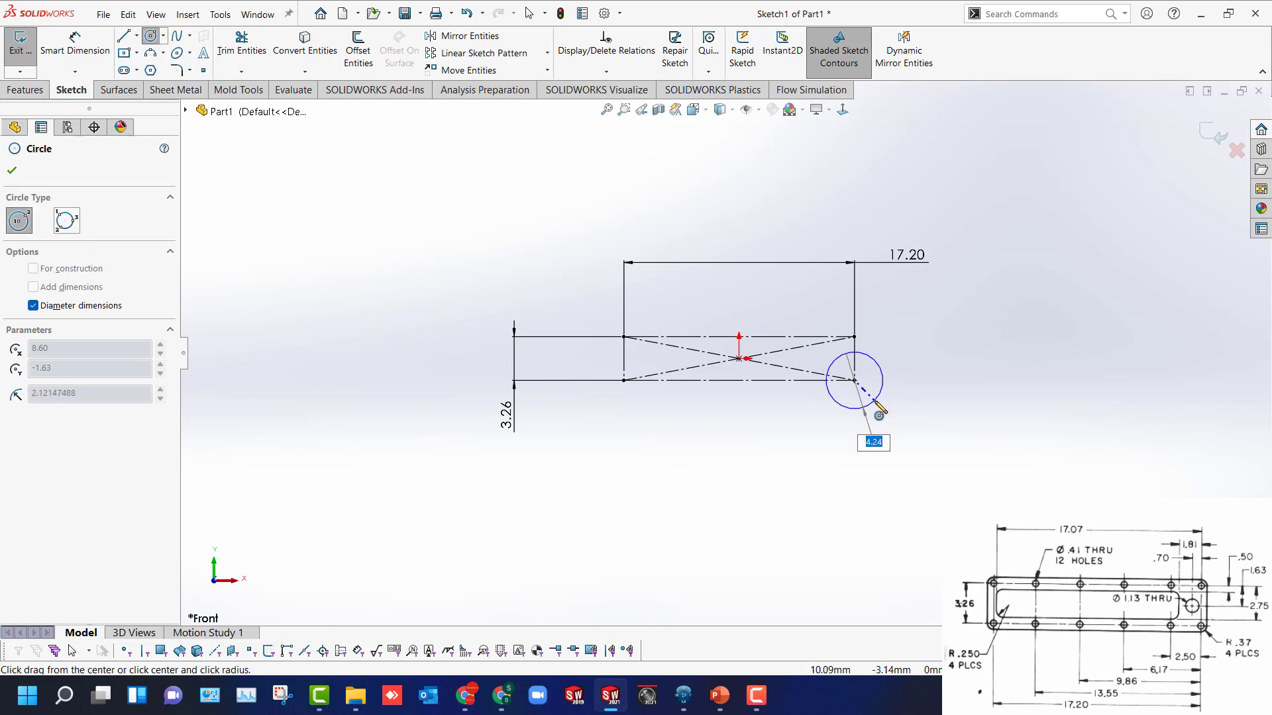
text(0.74)
key(Return)
Draw six circles about 1 to 1.6 mm in diameter along the construction rectangle's upper edge, one on each corner and four between.
scroll(812, 383, down, 5)
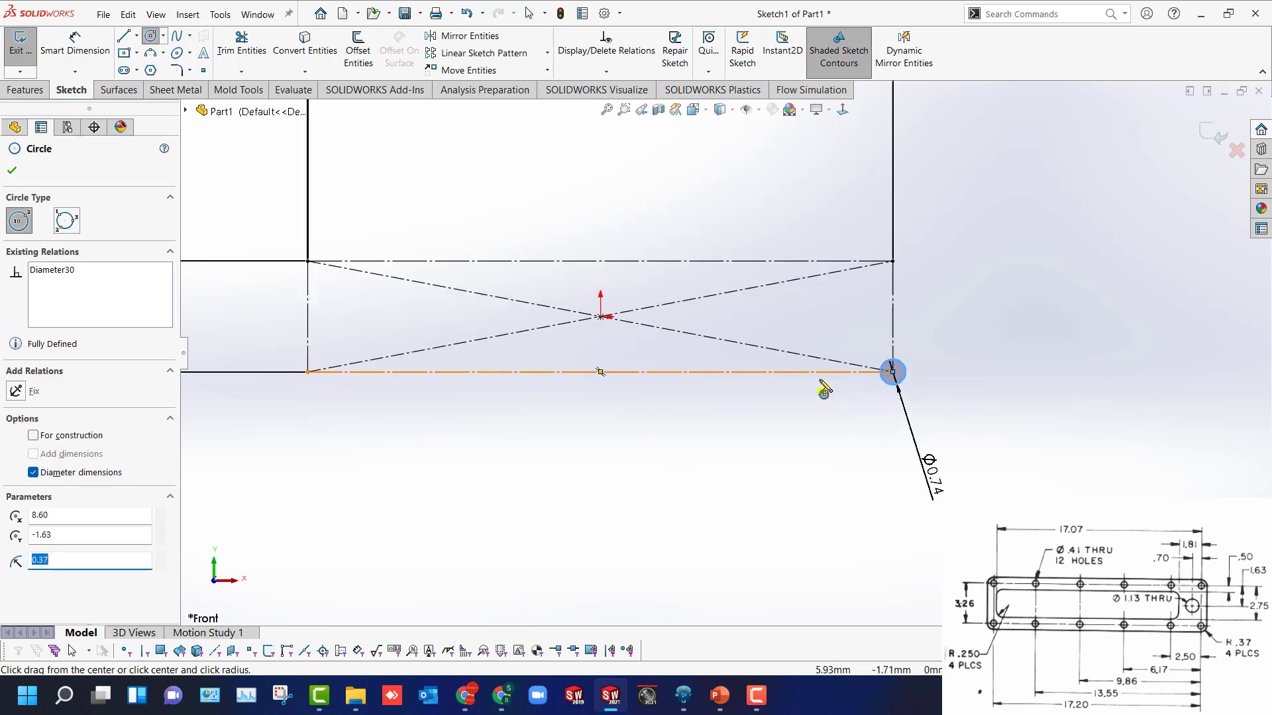
click(893, 261)
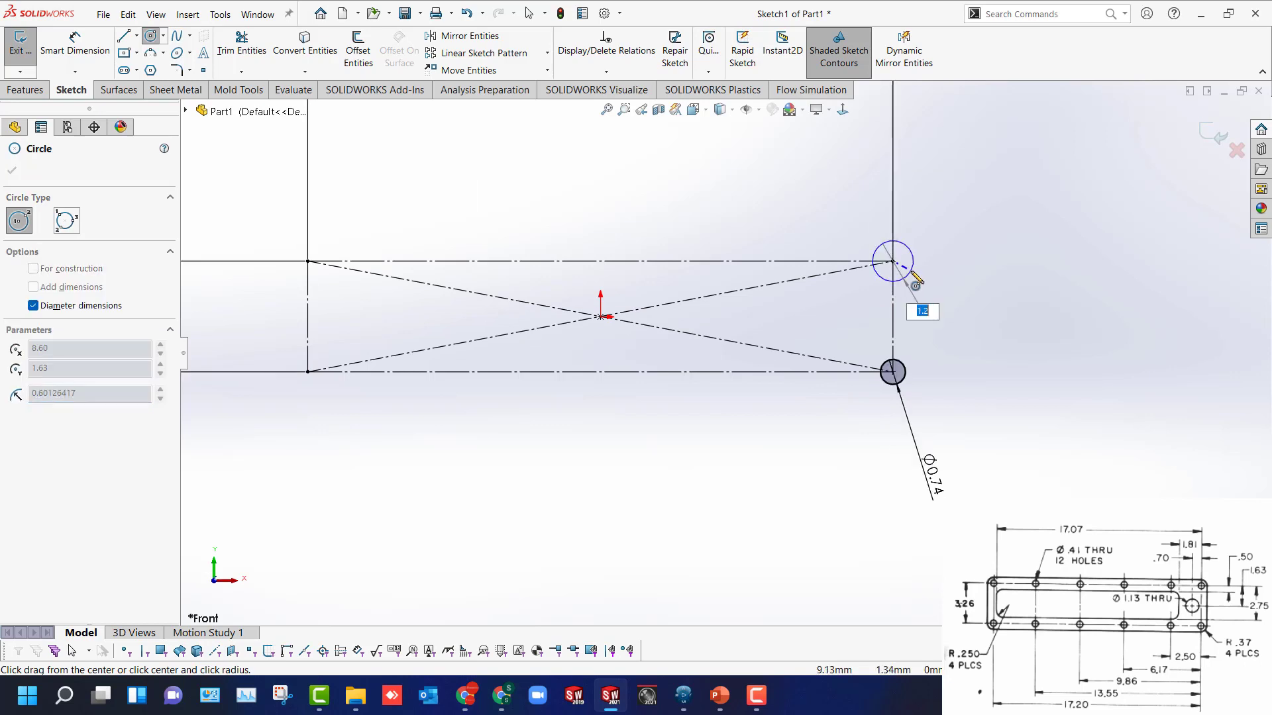
click(912, 271)
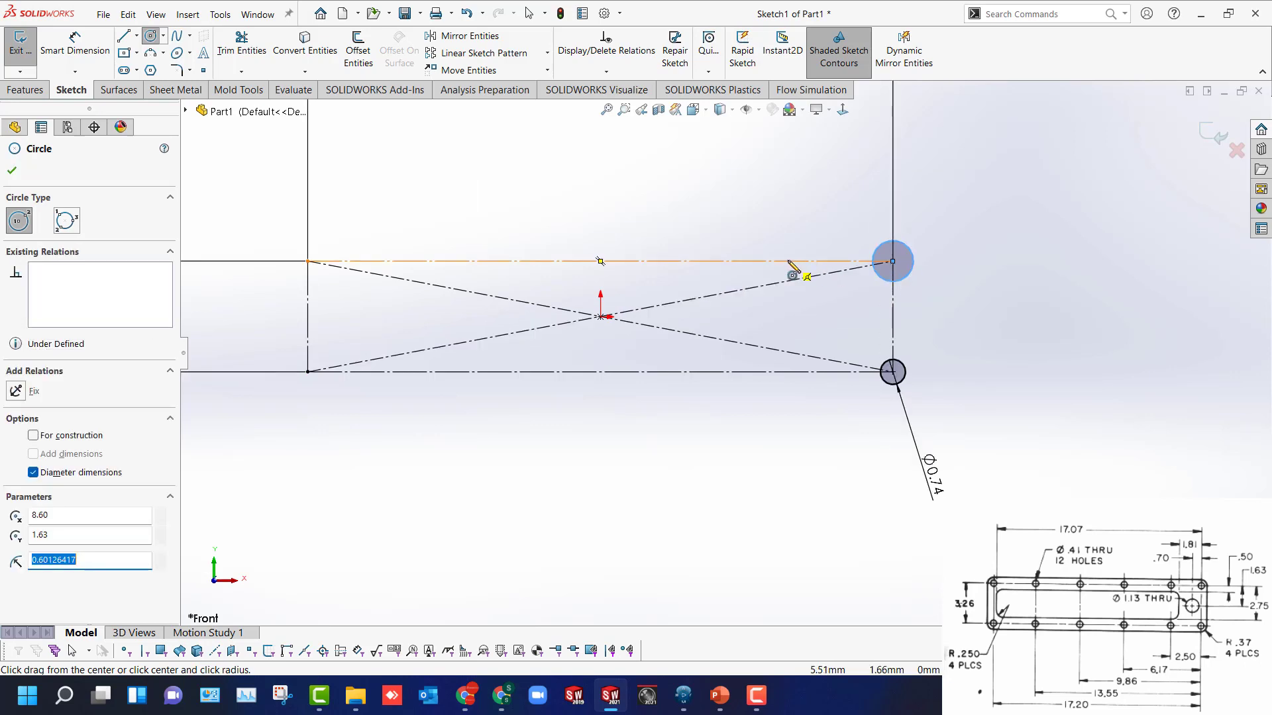
click(788, 261)
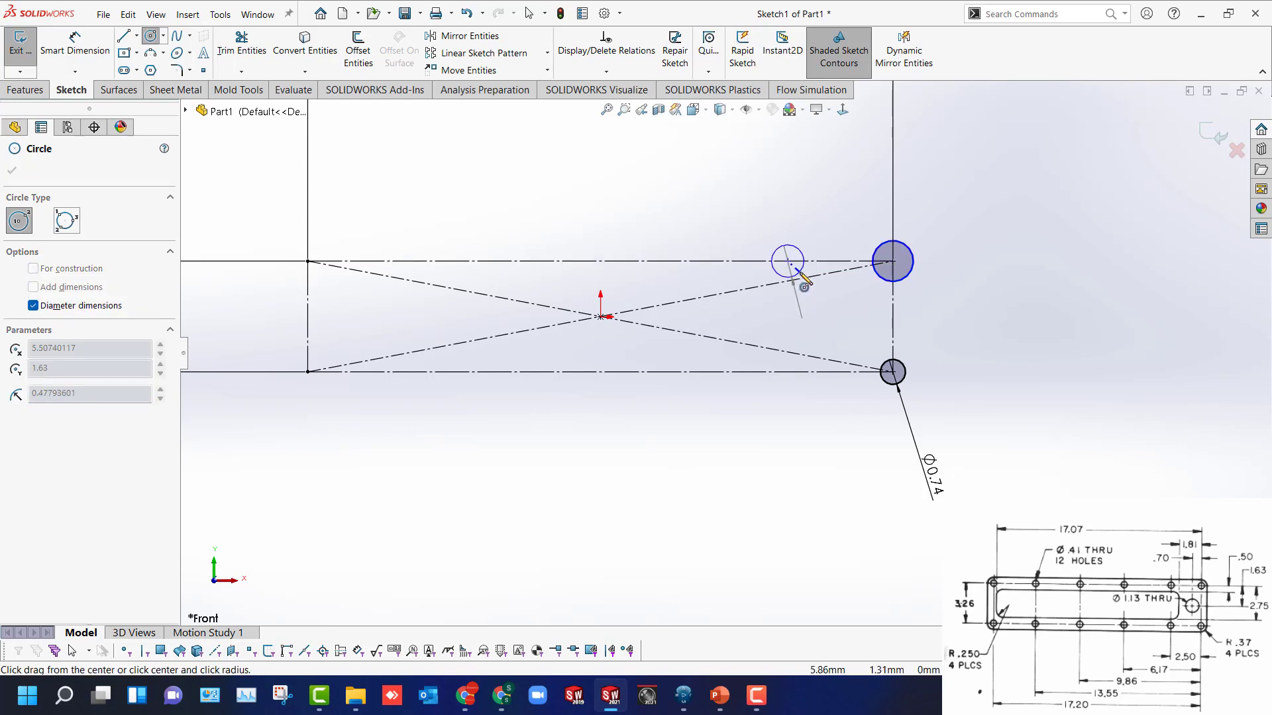
click(802, 269)
click(683, 261)
click(700, 281)
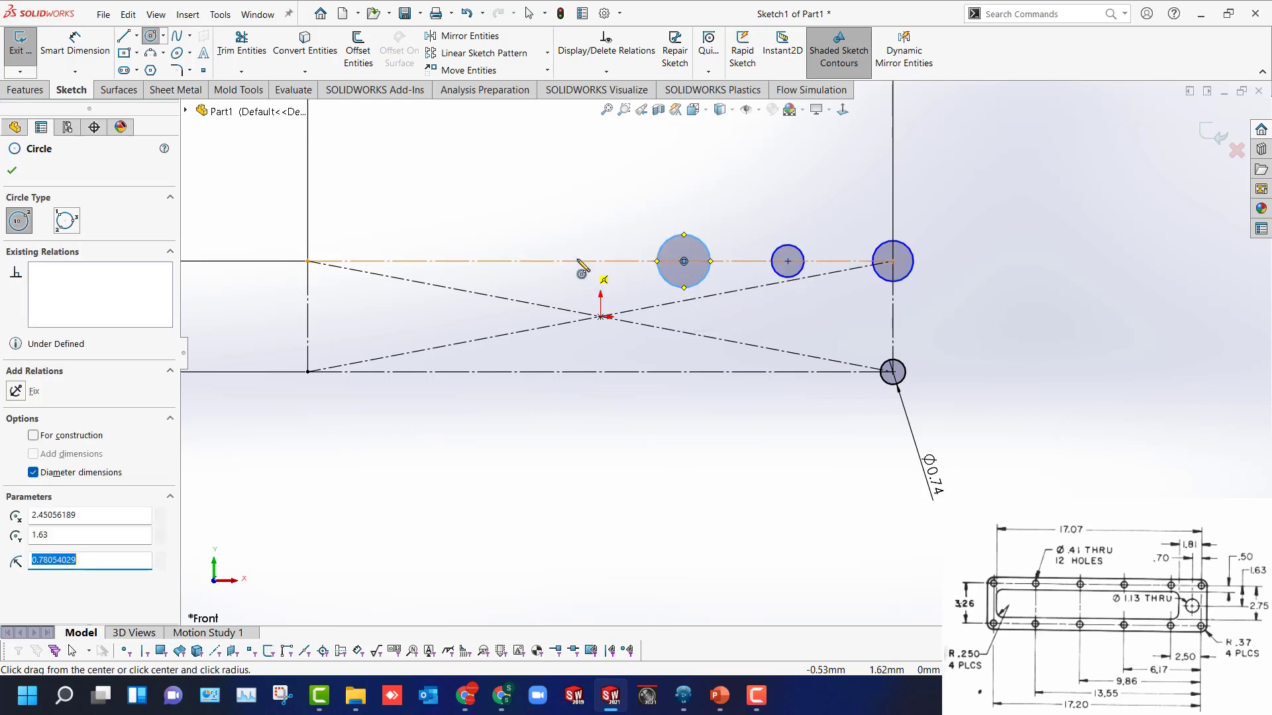
click(532, 261)
click(515, 265)
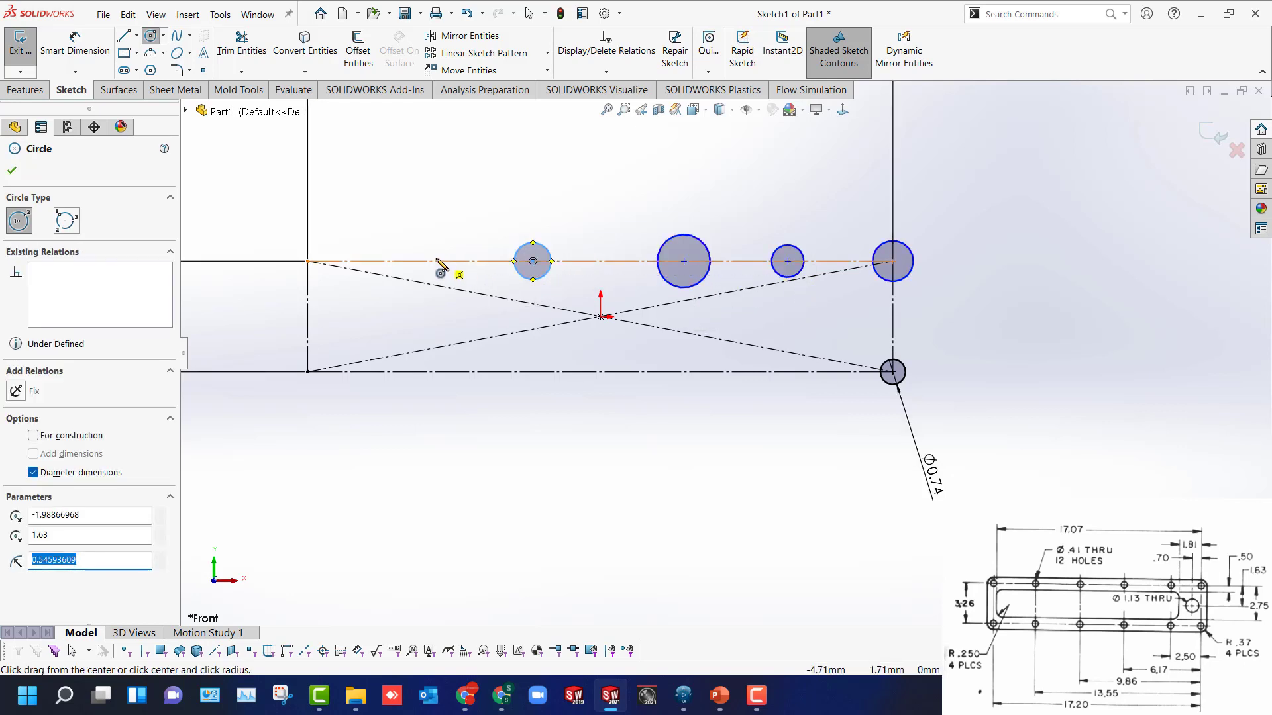
click(436, 261)
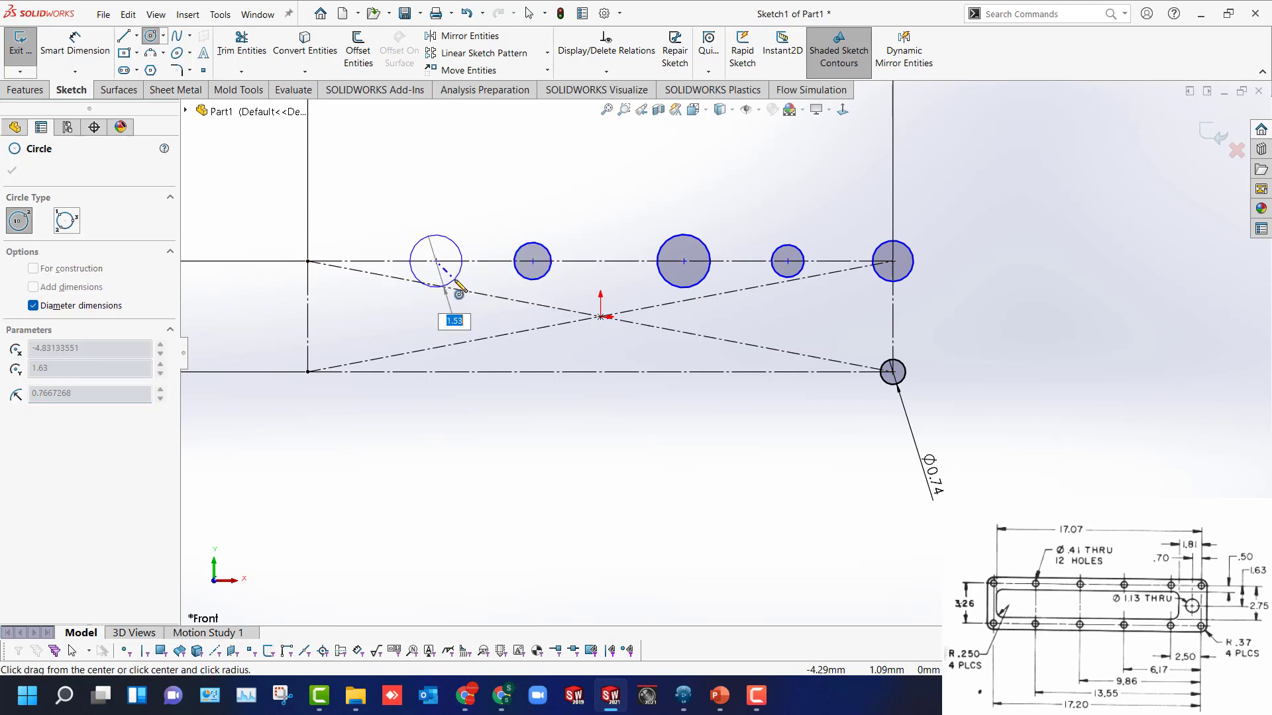
click(457, 281)
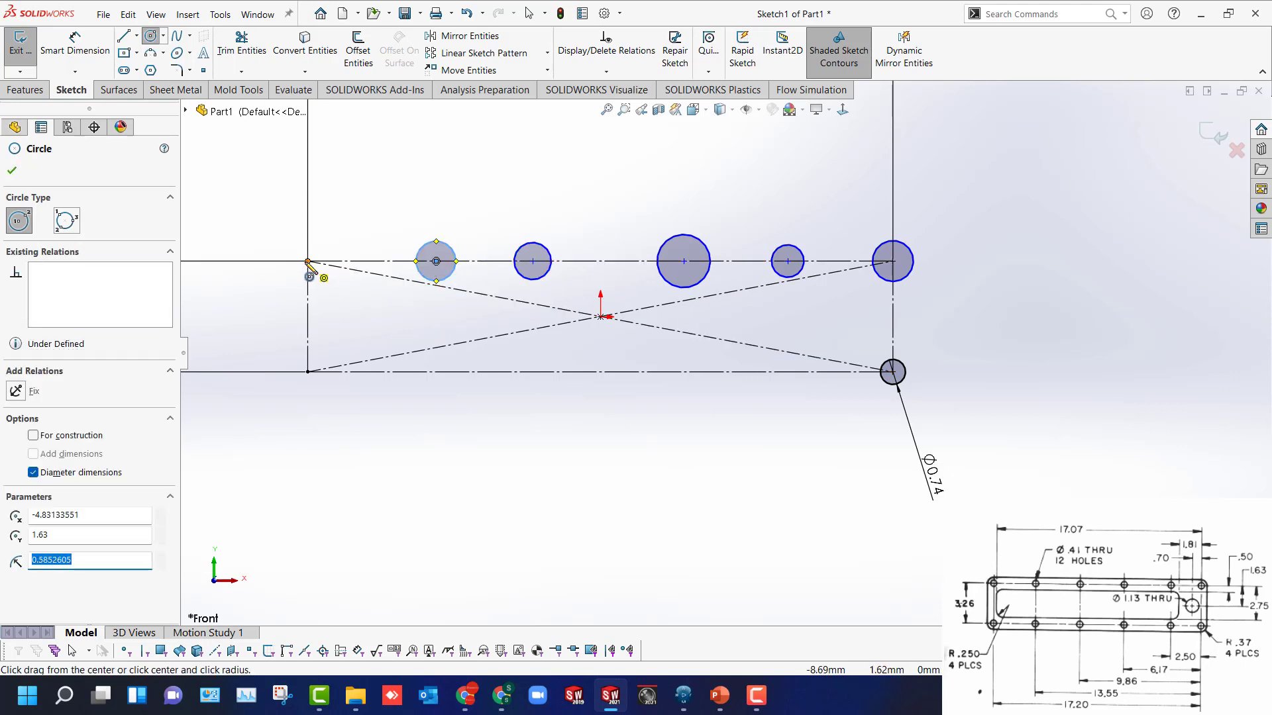
click(307, 261)
click(321, 276)
Draw five circles along the rectangle's lower edge, one on the lower left corner and four directly beneath the inner upper circles.
click(307, 371)
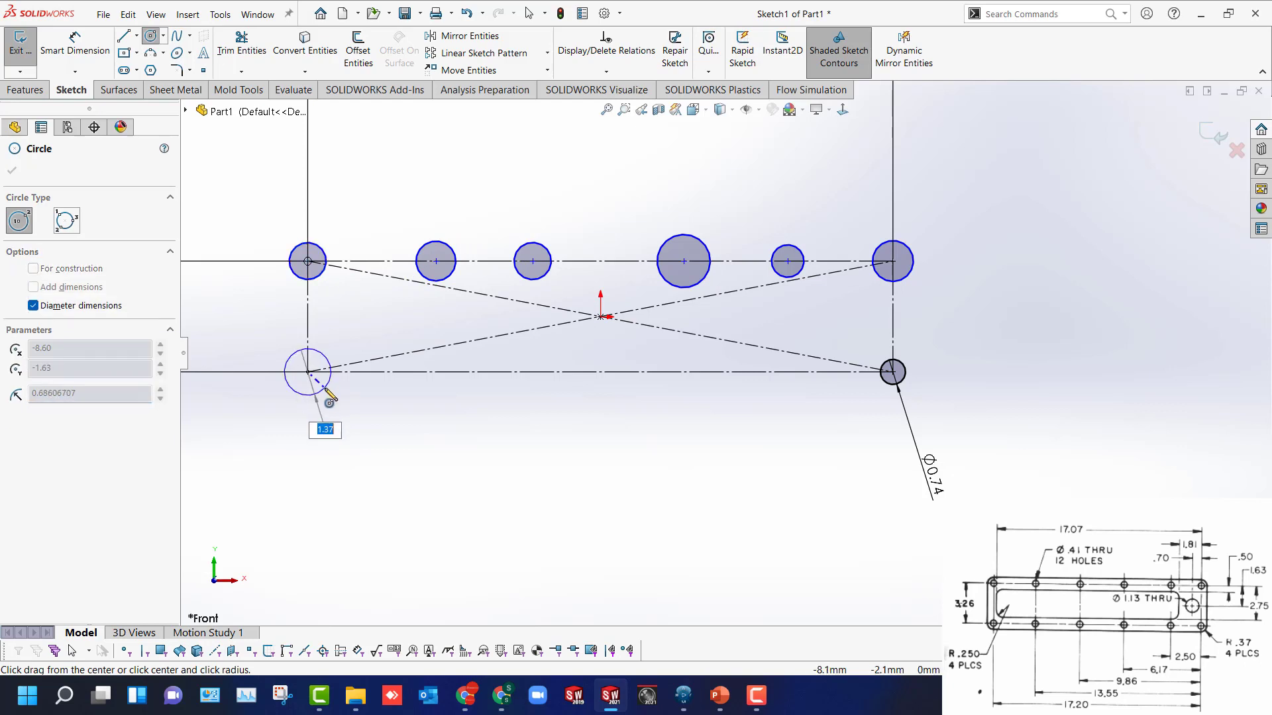
click(324, 389)
click(436, 371)
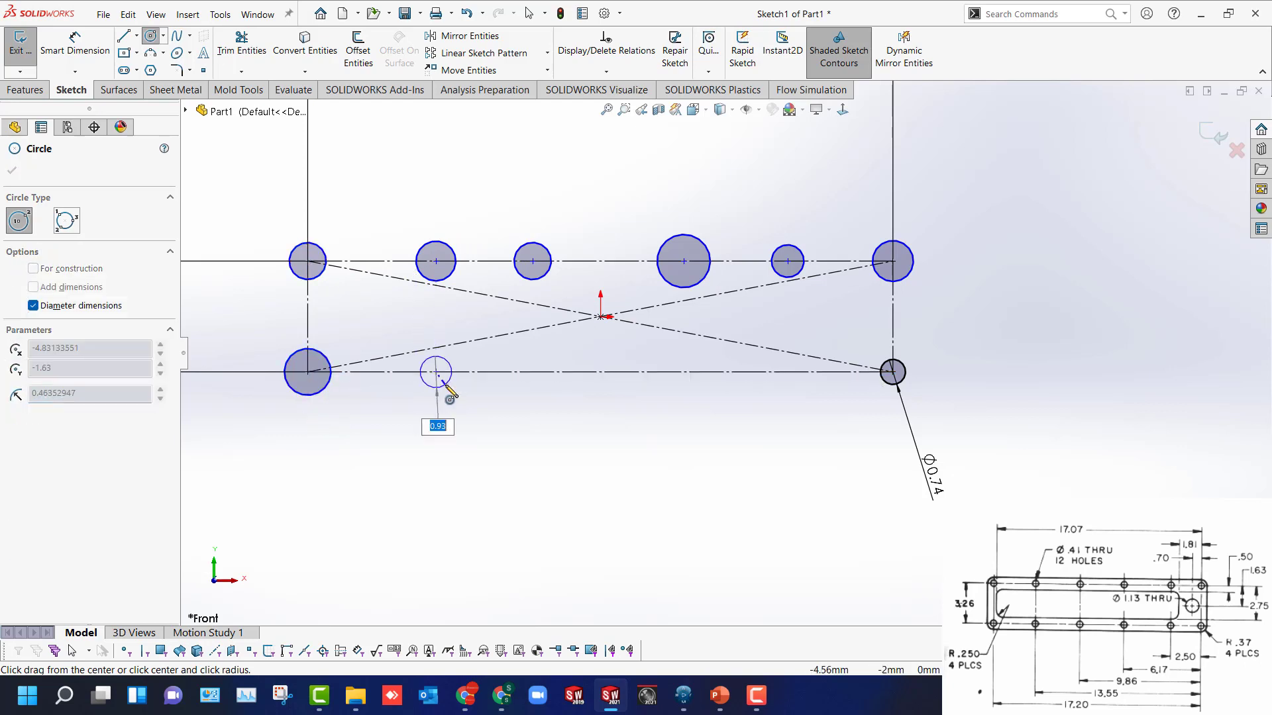
click(445, 385)
click(532, 371)
click(549, 381)
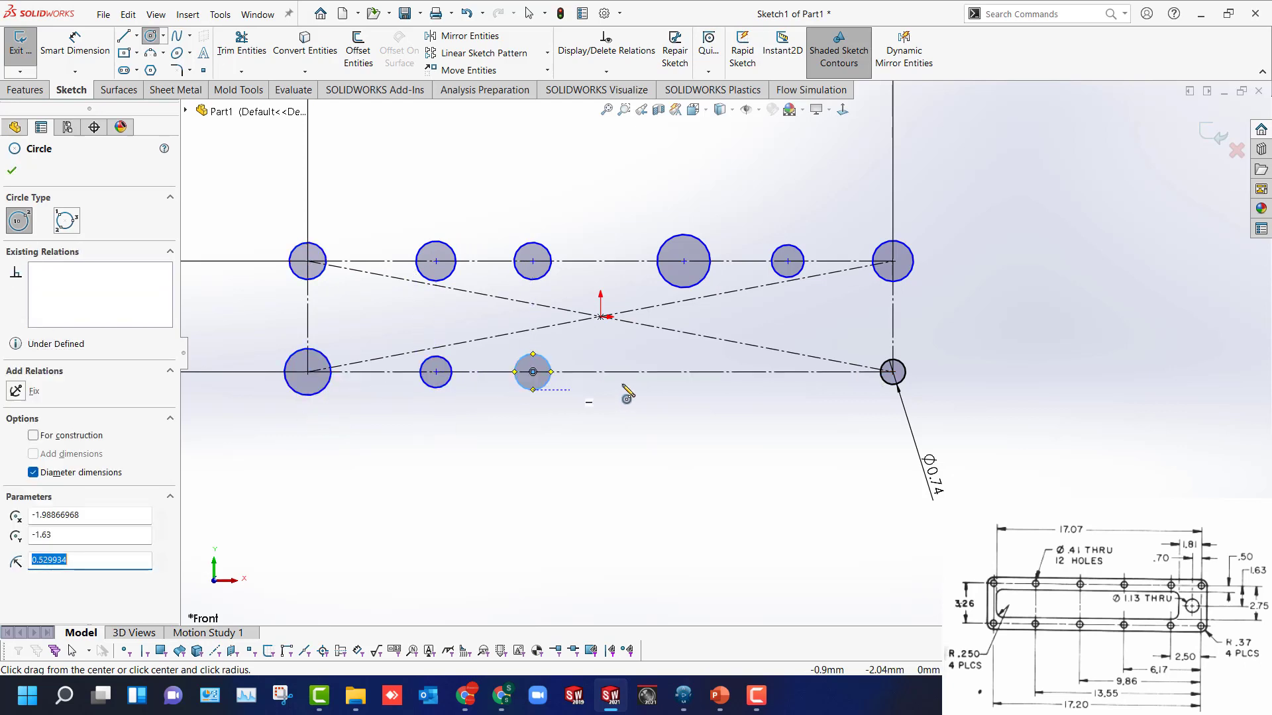
click(684, 371)
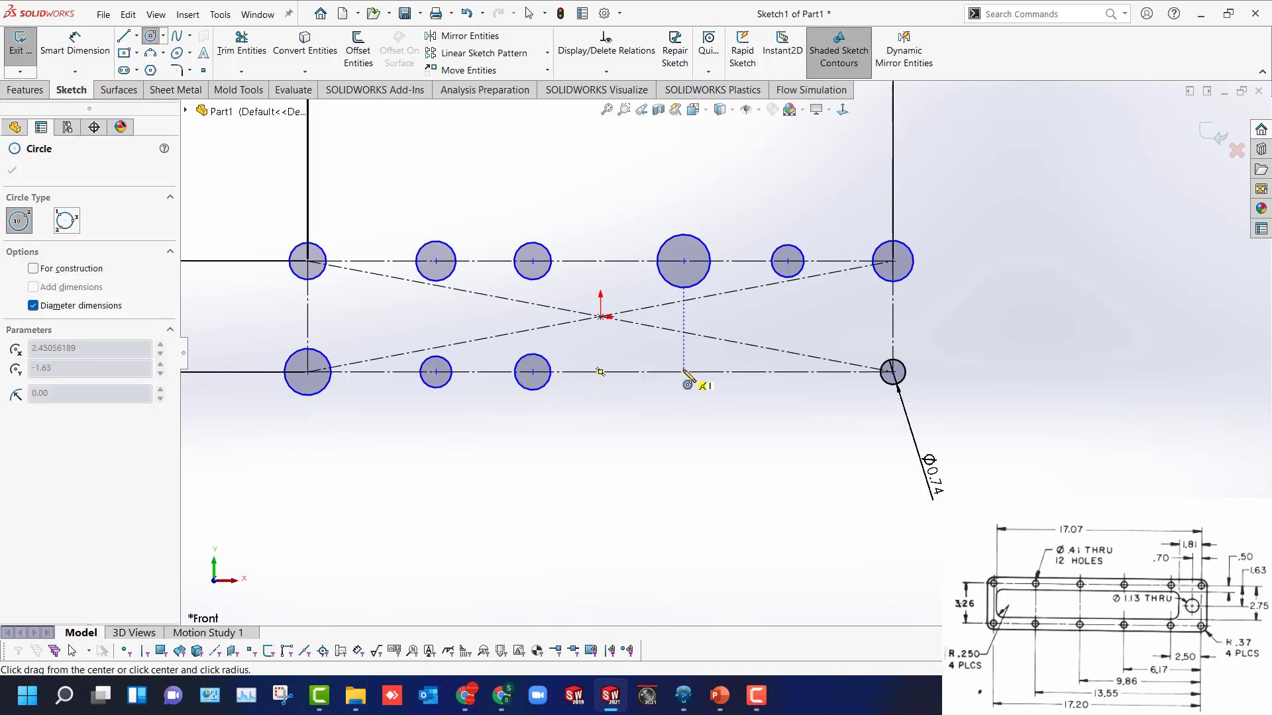
click(708, 399)
click(788, 372)
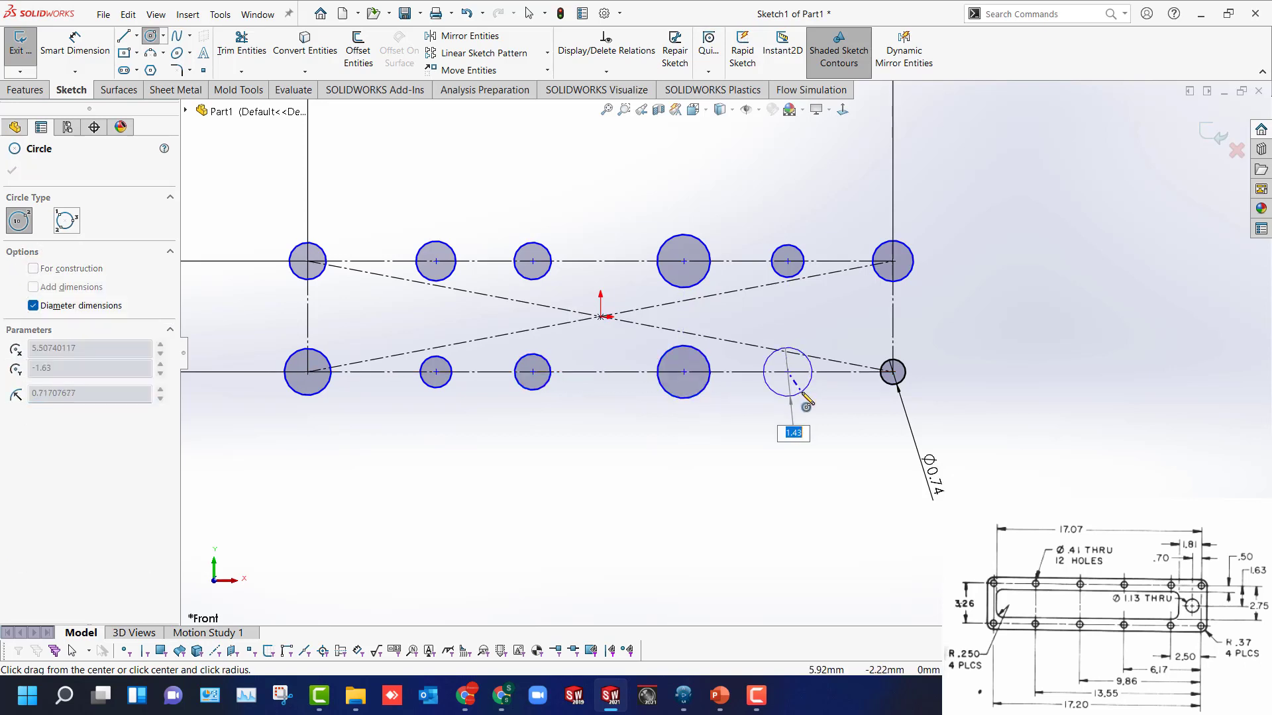
click(805, 398)
key(Escape)
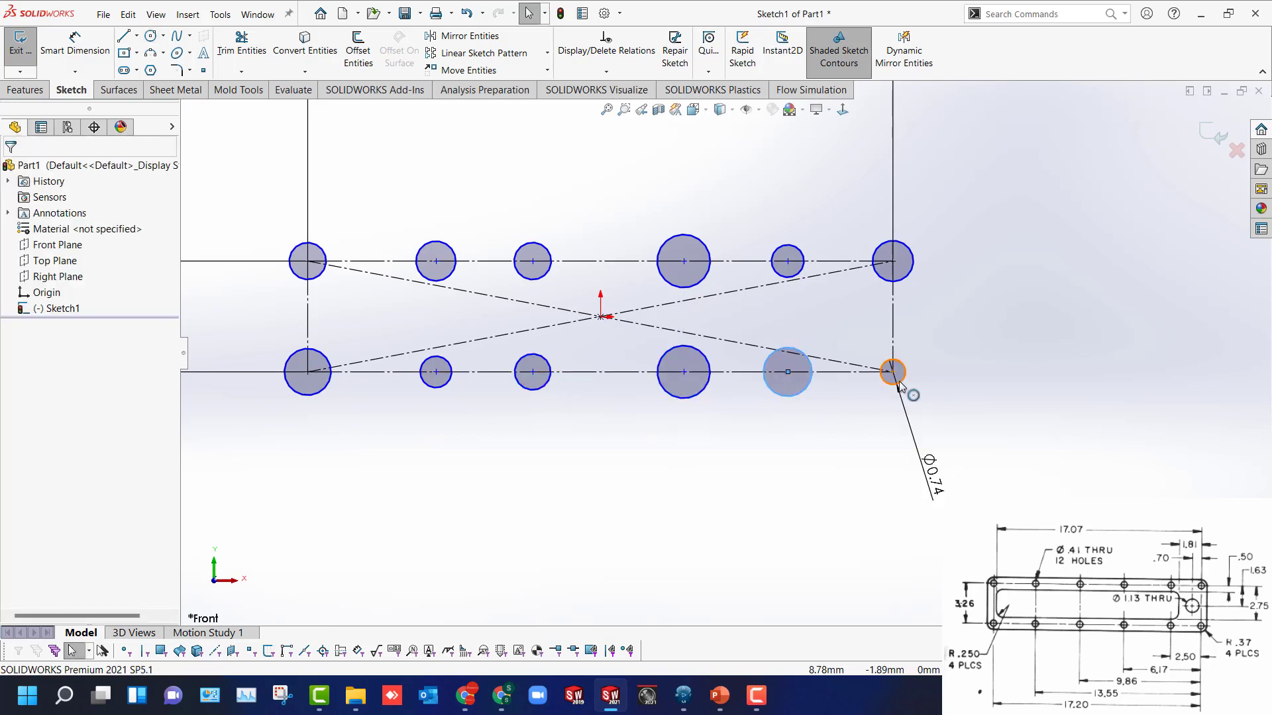
Try a coradial relation between the 0.74 mm corner circle and its neighbor on the lower edge, undo it, and make them equal.
click(899, 386)
ctrl+click(808, 386)
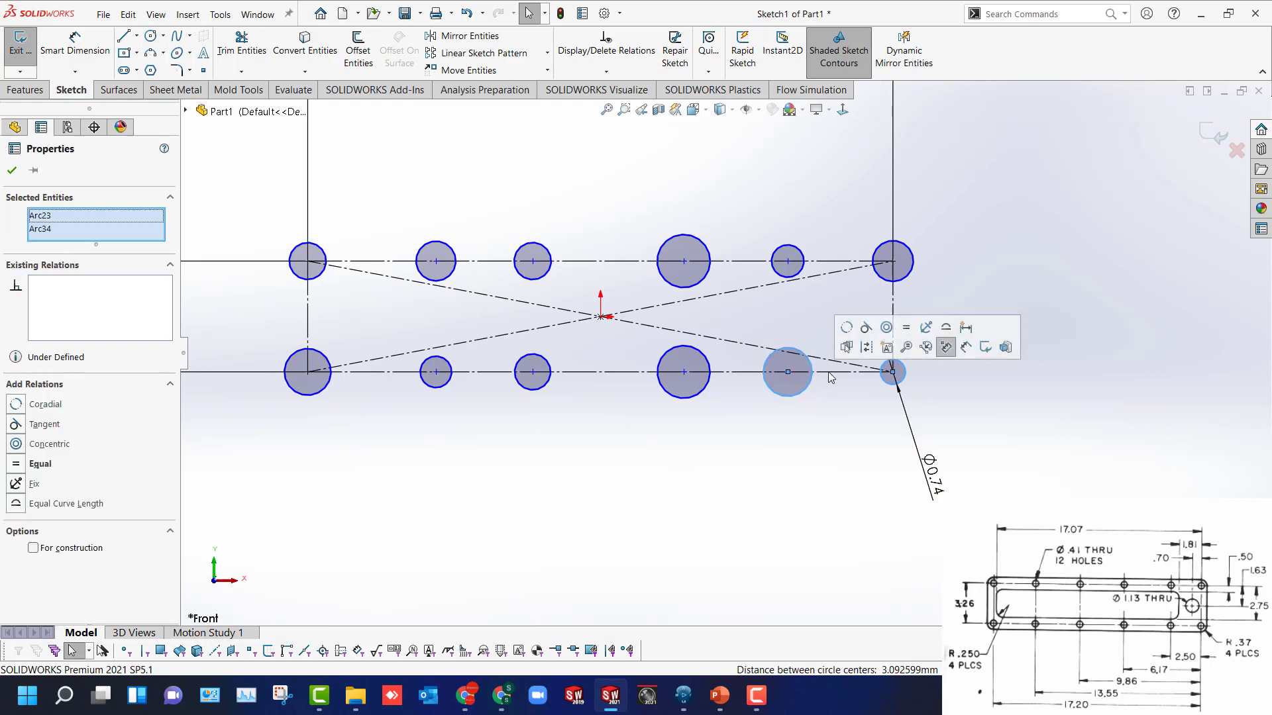
click(854, 331)
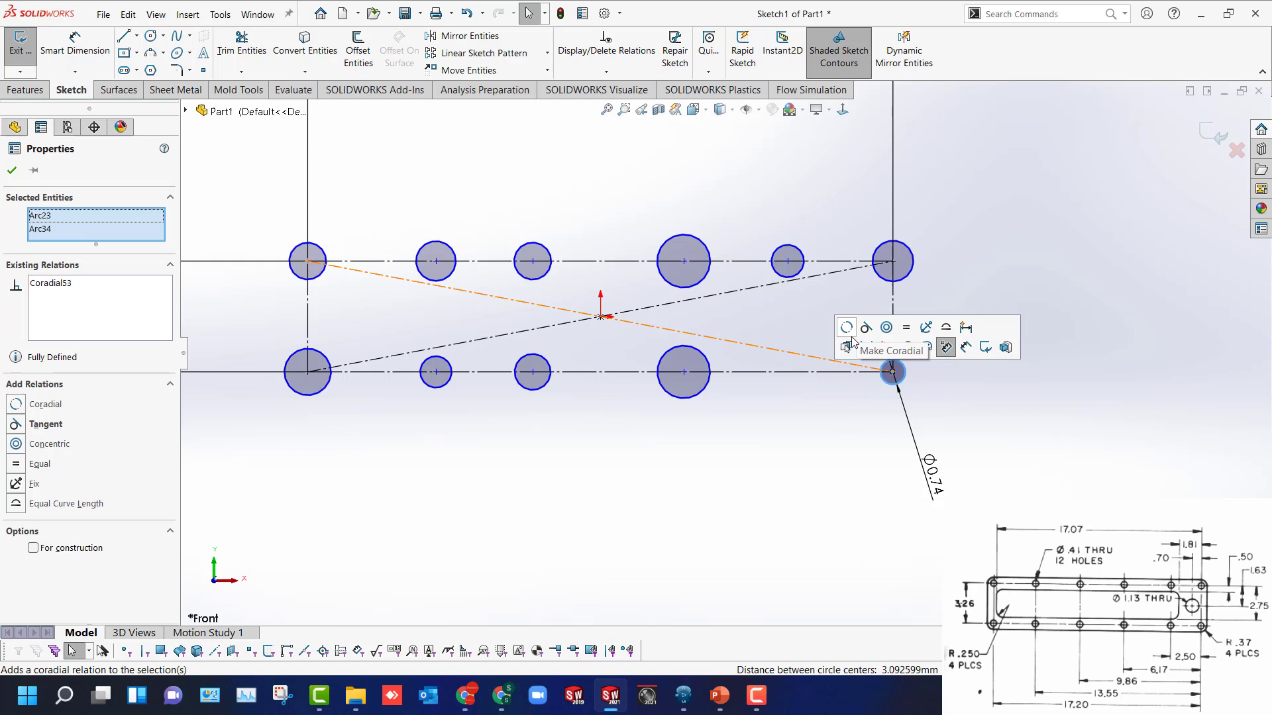
click(840, 384)
key(ctrl+z)
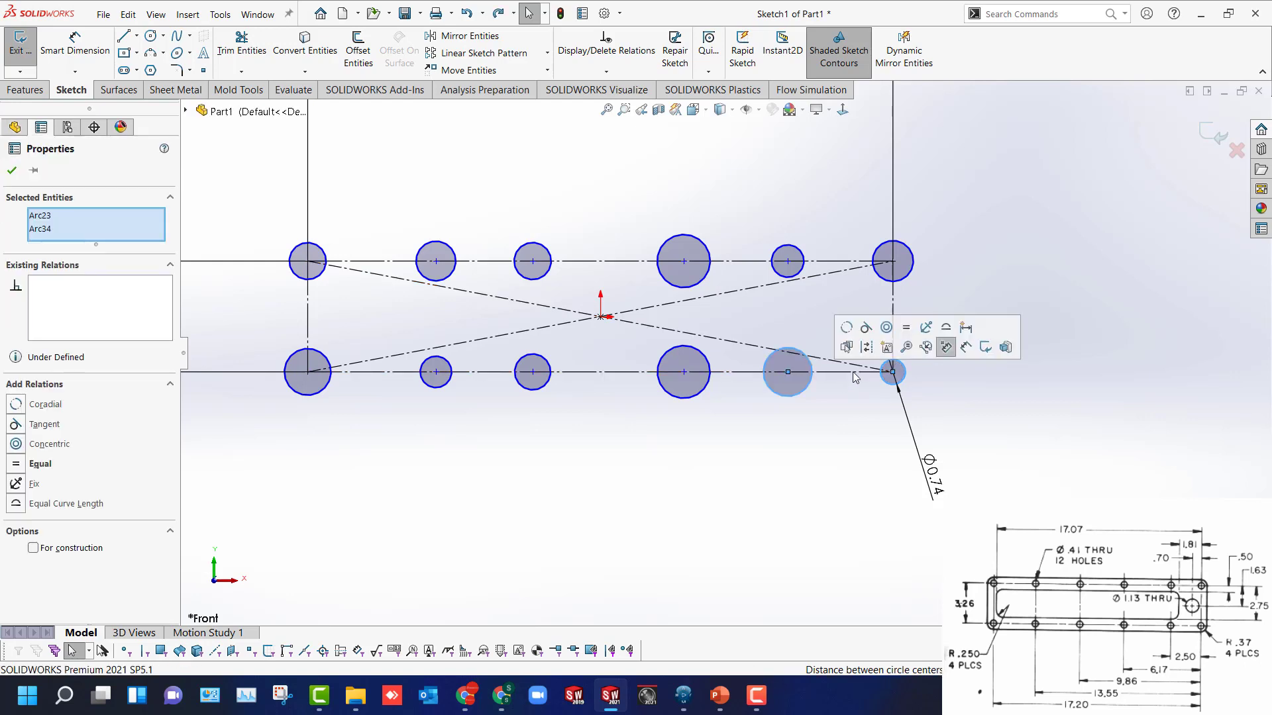
click(907, 327)
click(872, 393)
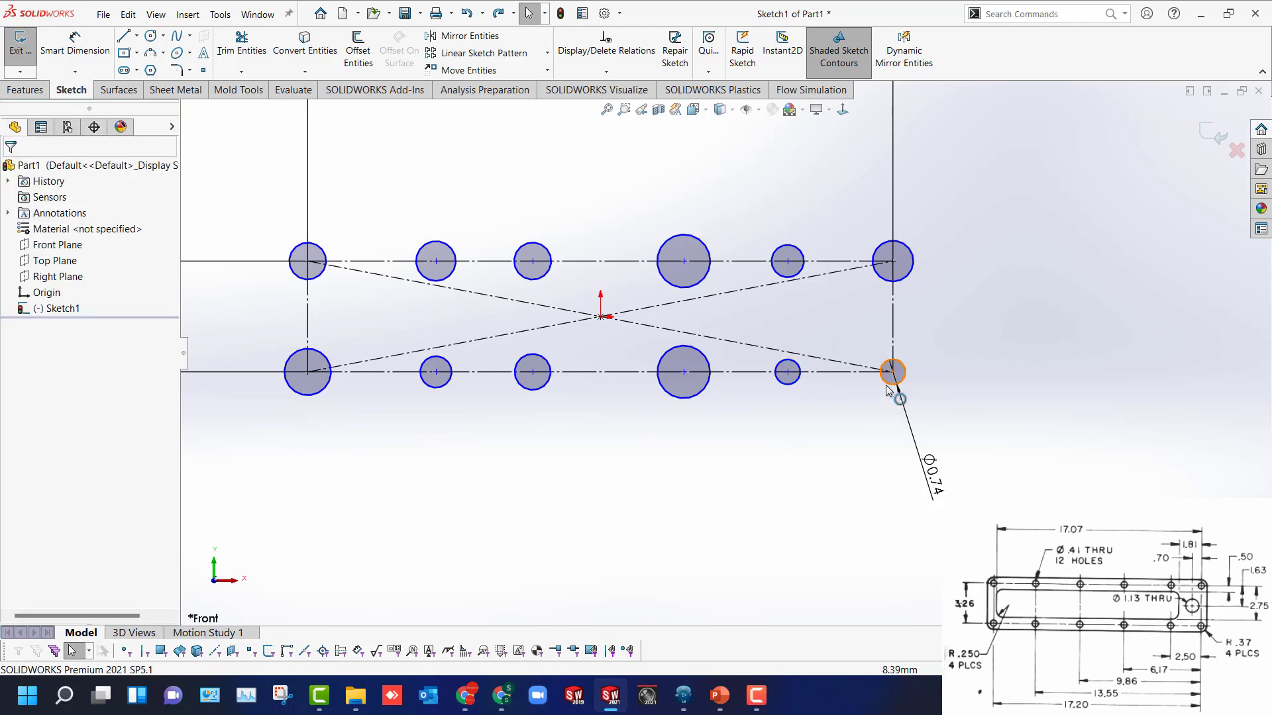
Make the remaining four circles on the lower edge equal to the 0.74 mm corner circle.
click(891, 373)
ctrl+click(705, 383)
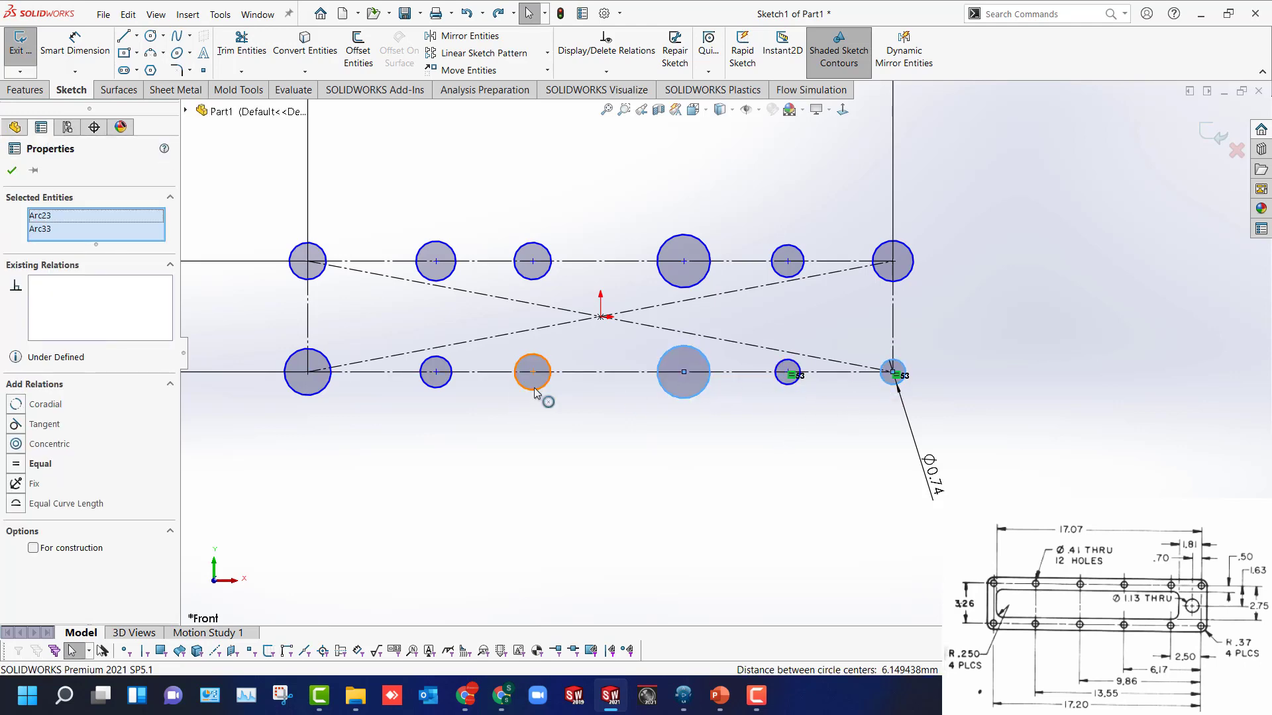
ctrl+click(534, 387)
ctrl+click(443, 386)
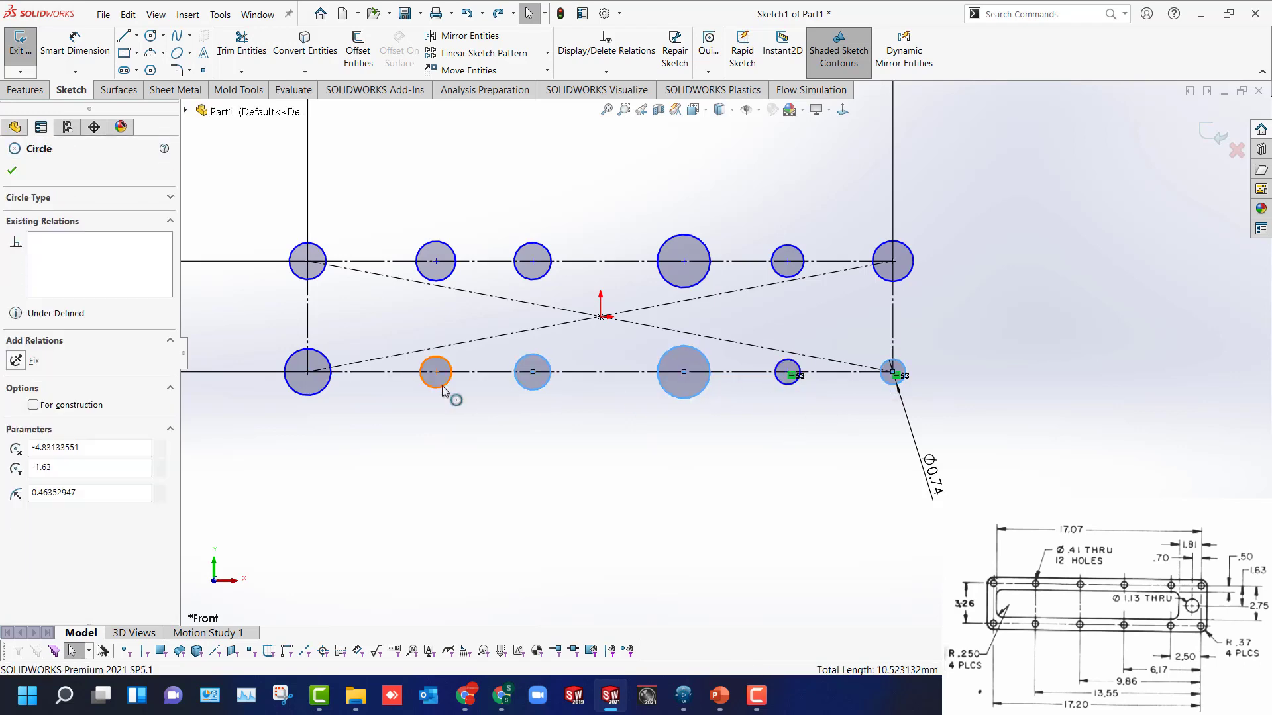
ctrl+click(318, 392)
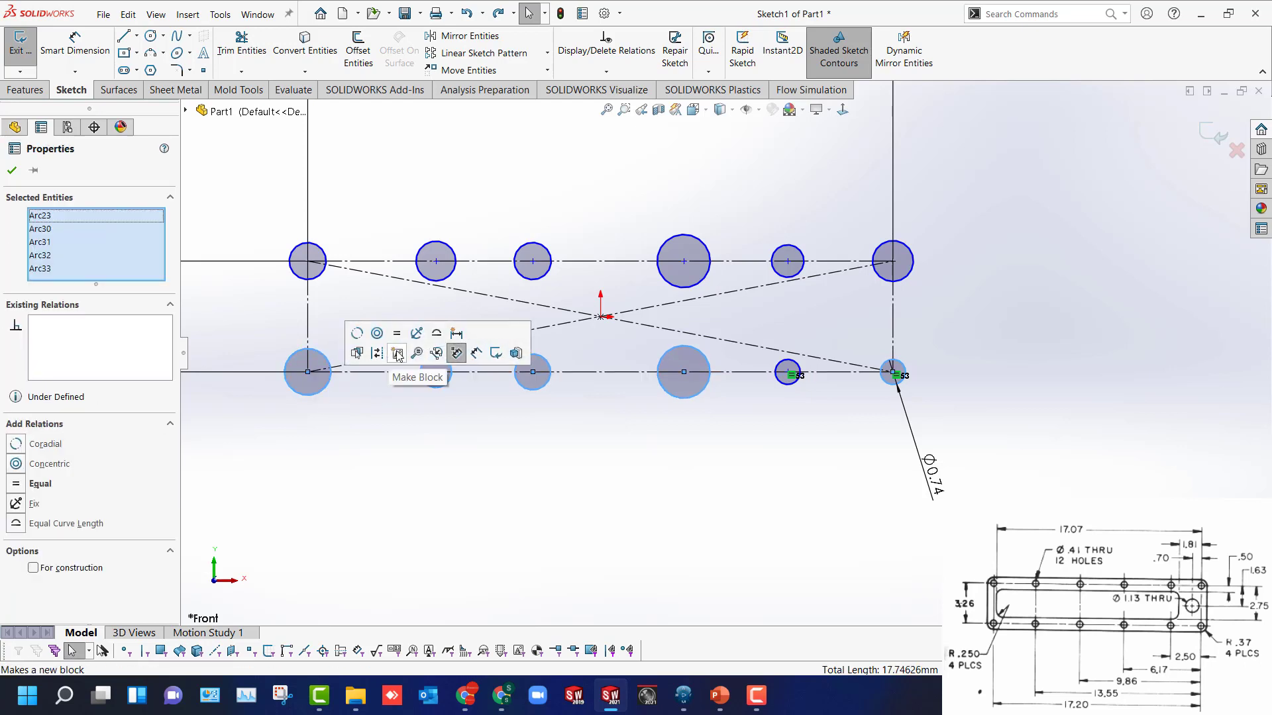
click(398, 334)
click(477, 454)
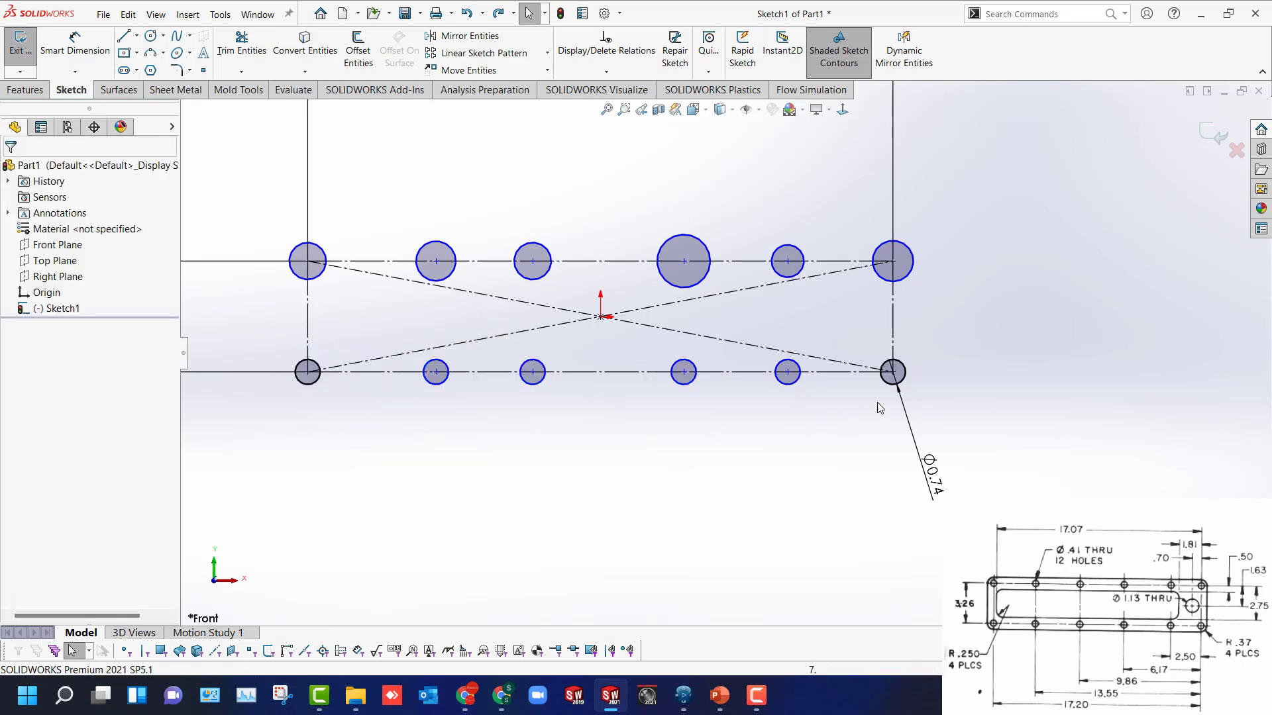
Make all six circles on the upper edge equal to the 0.74 mm circle at the lower right corner.
click(889, 388)
ctrl+click(908, 274)
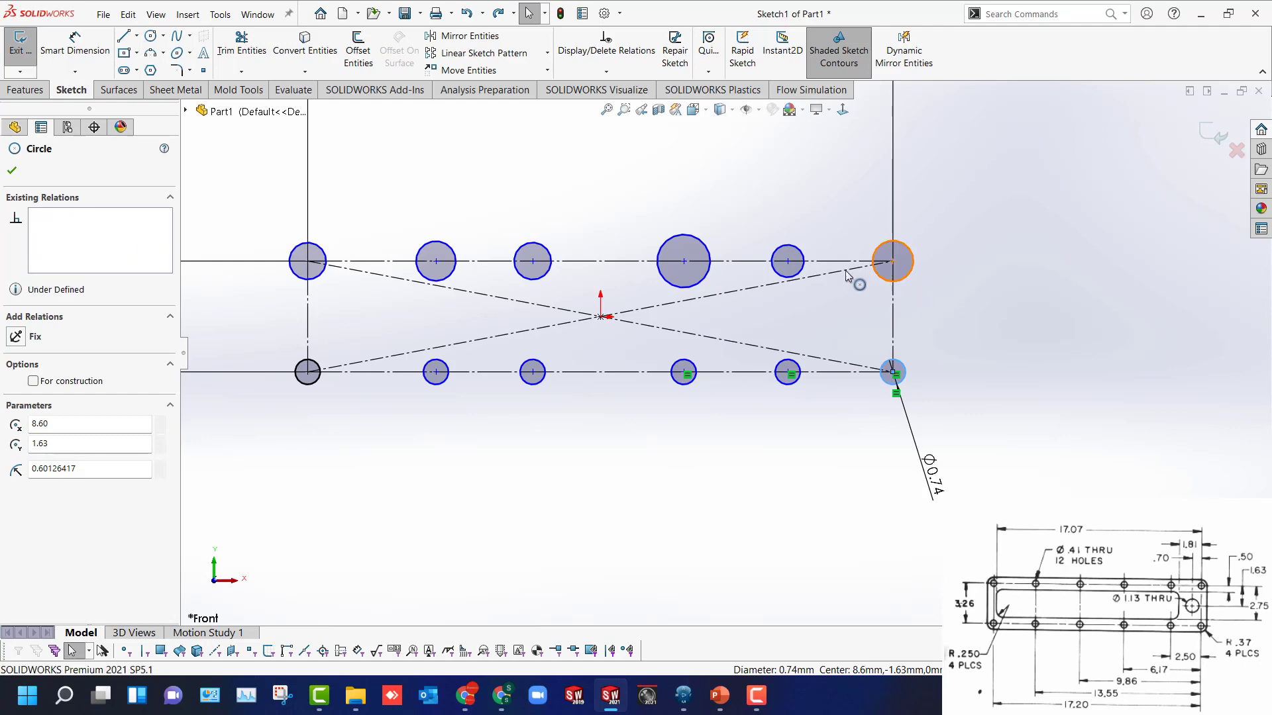
ctrl+click(783, 255)
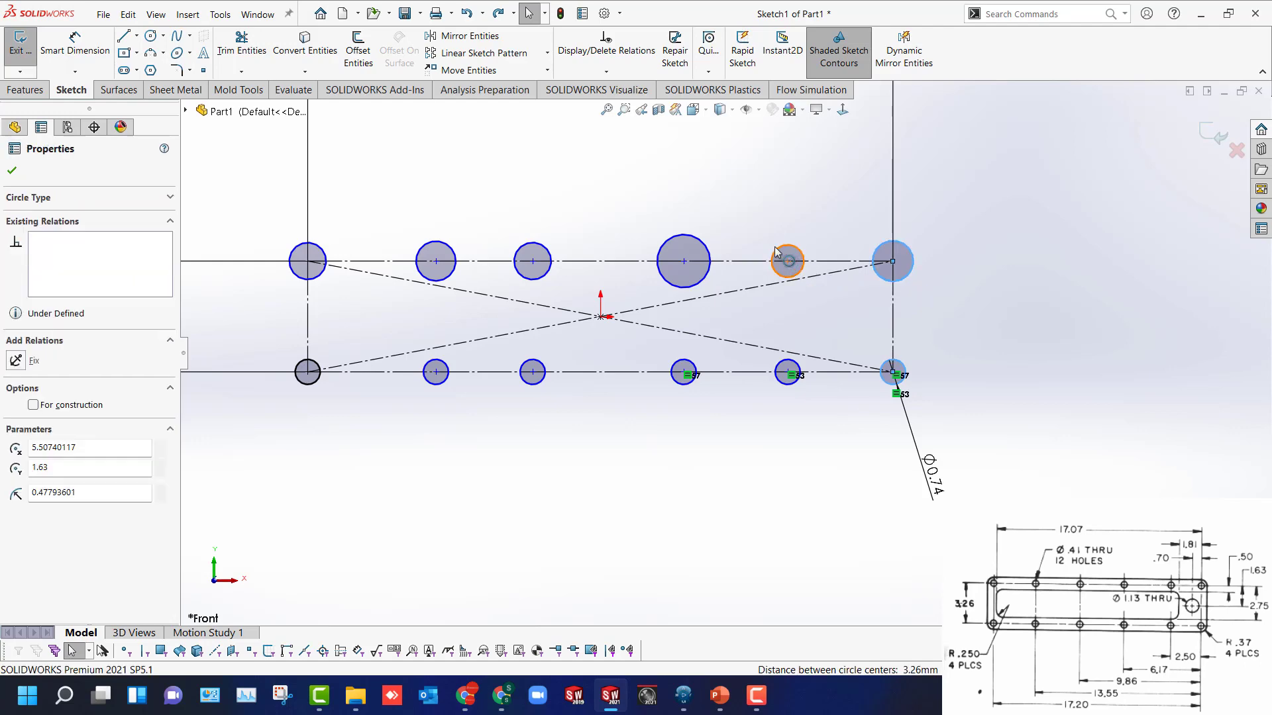
ctrl+click(699, 239)
ctrl+click(550, 257)
ctrl+click(453, 258)
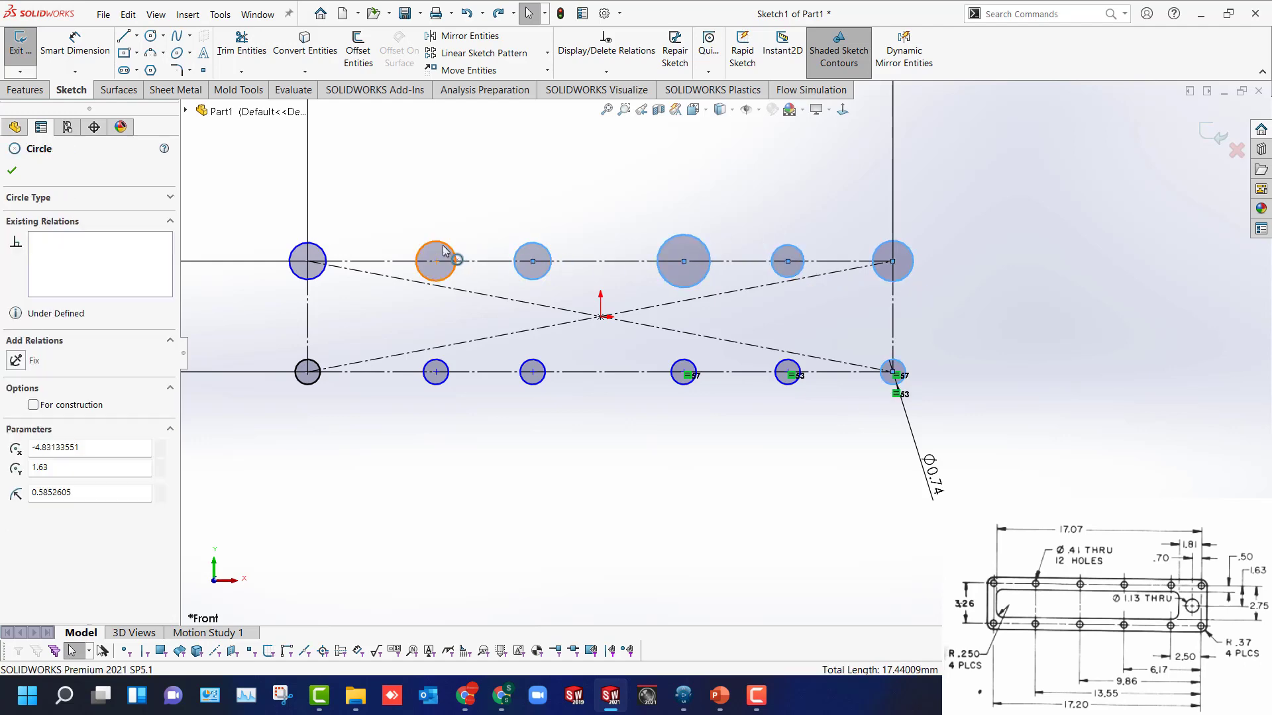
ctrl+click(316, 251)
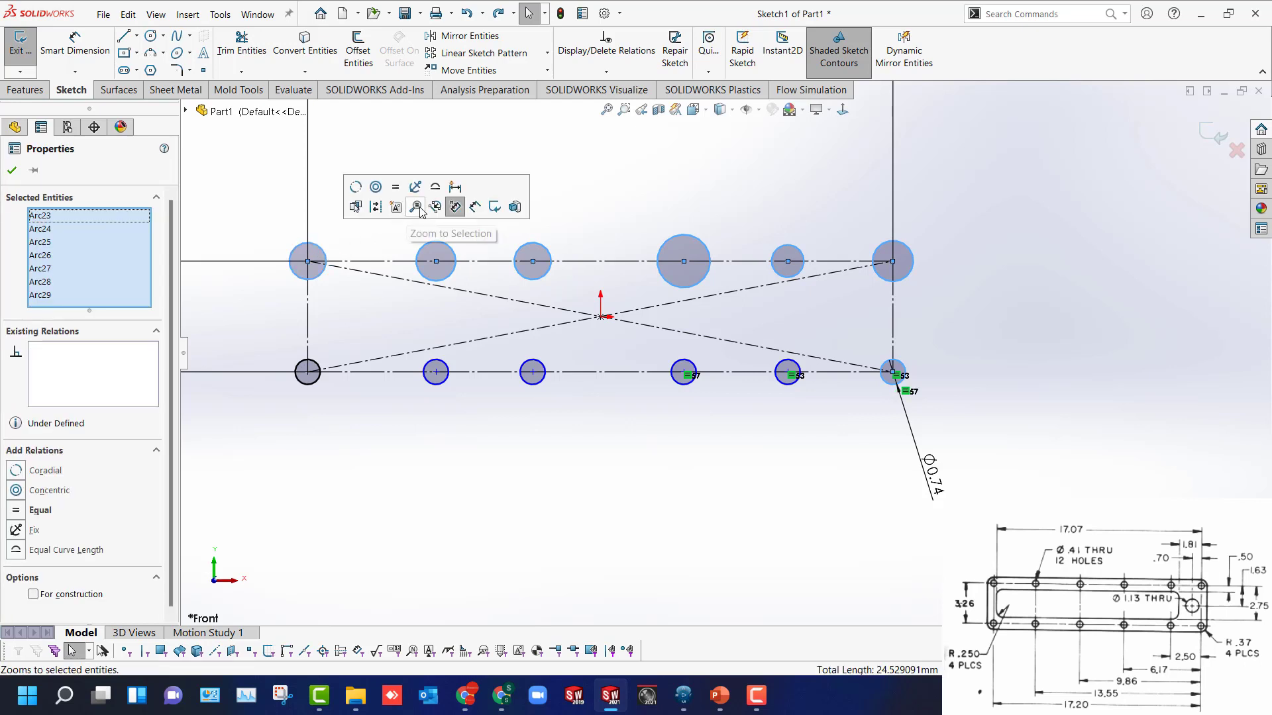
click(402, 192)
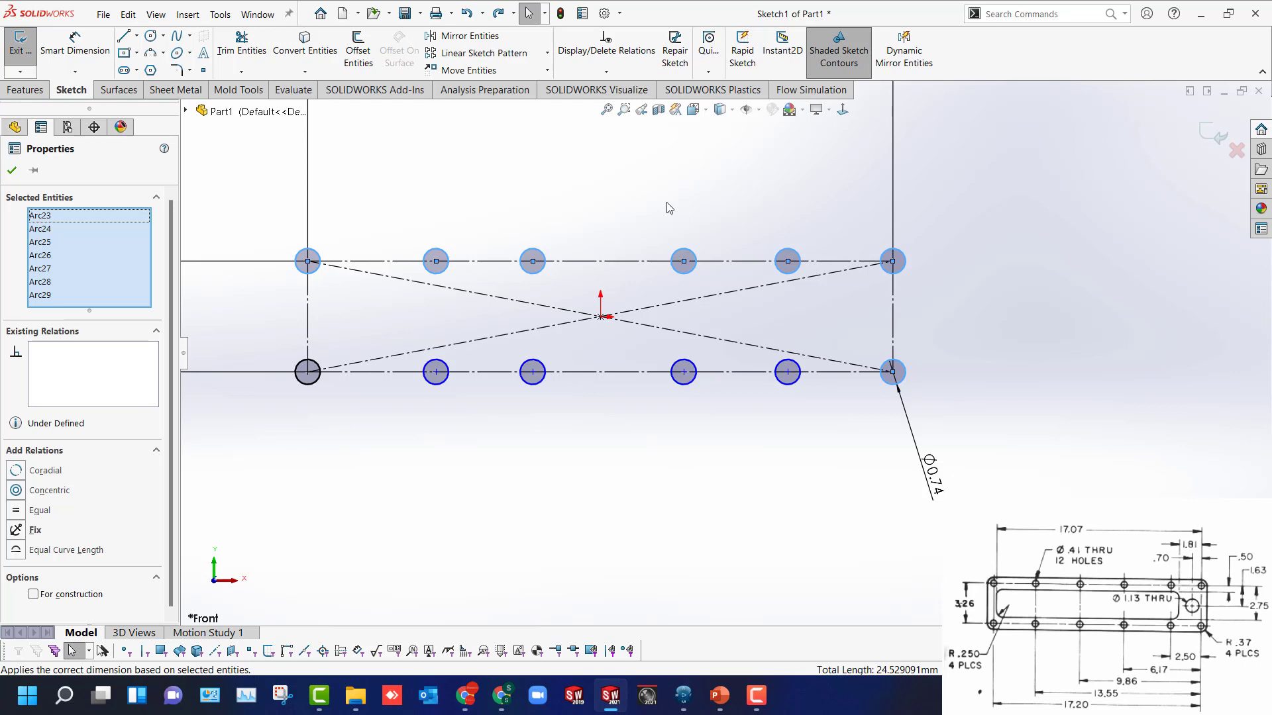
Dimension the lower right corner circle's center to its neighboring circle's center as 2.5 mm, placing the dimension below the edge.
key(d)
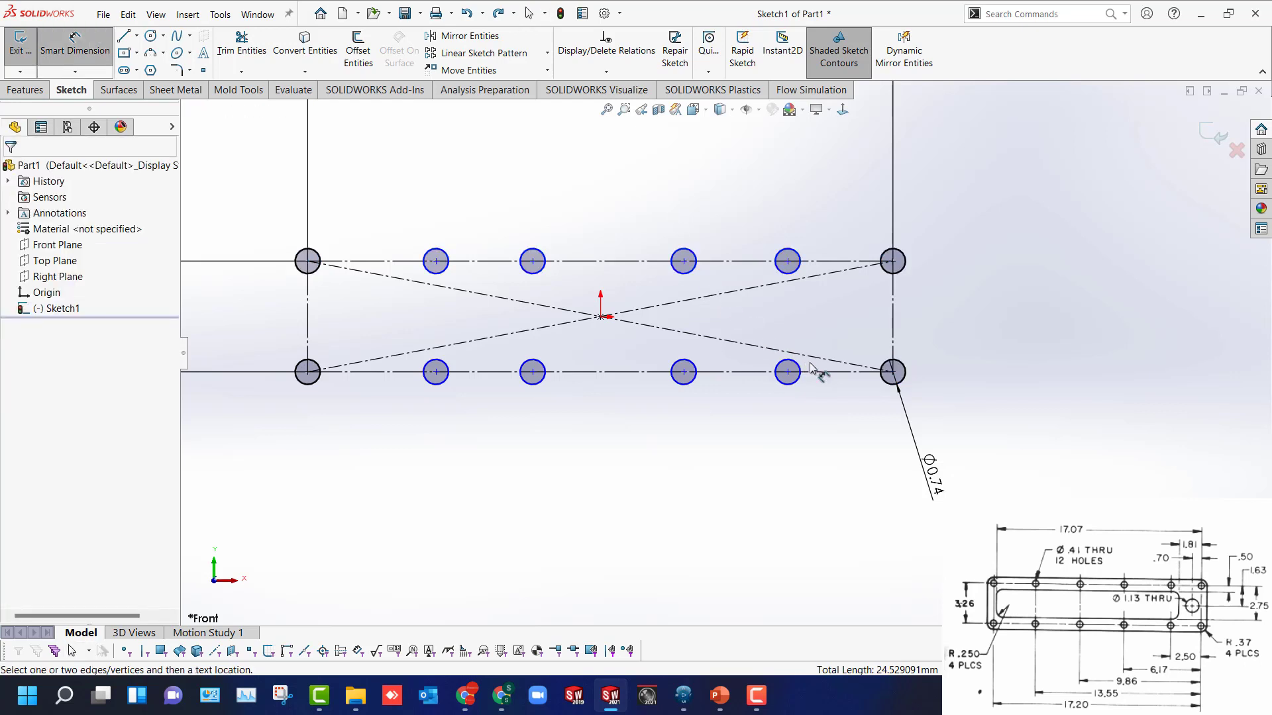
click(893, 372)
click(787, 373)
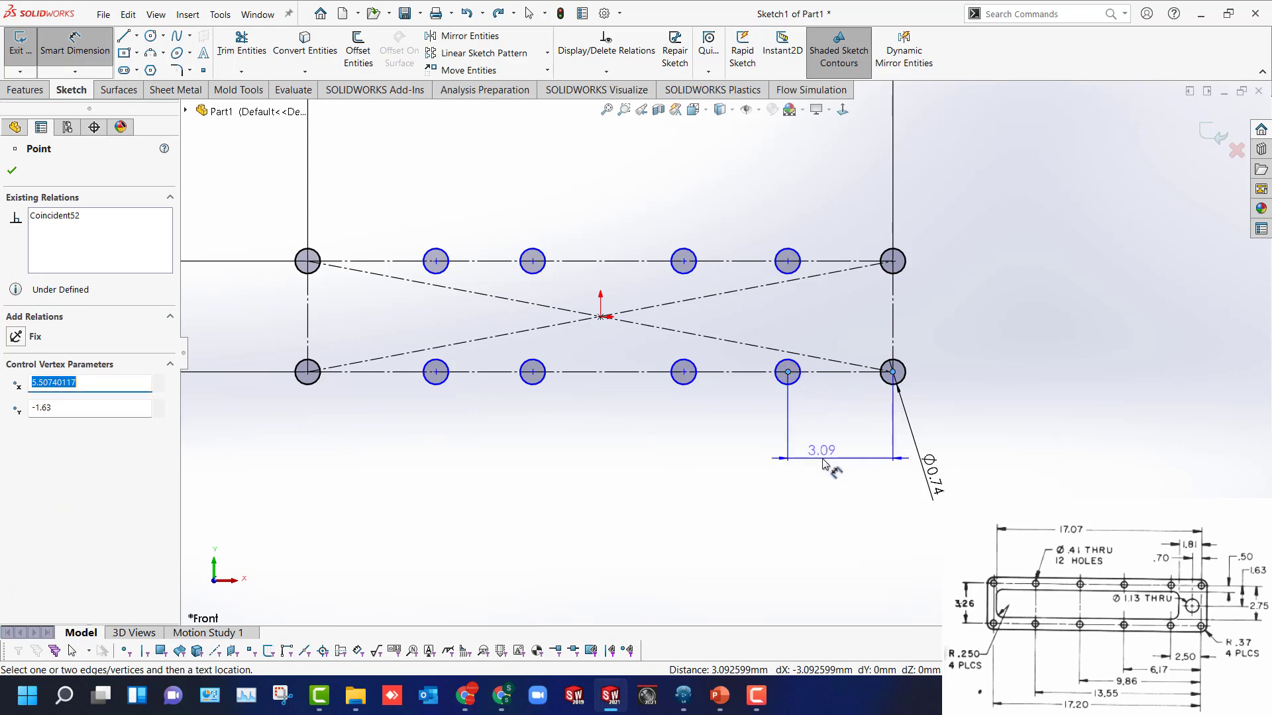
click(823, 453)
text(2.5)
key(Return)
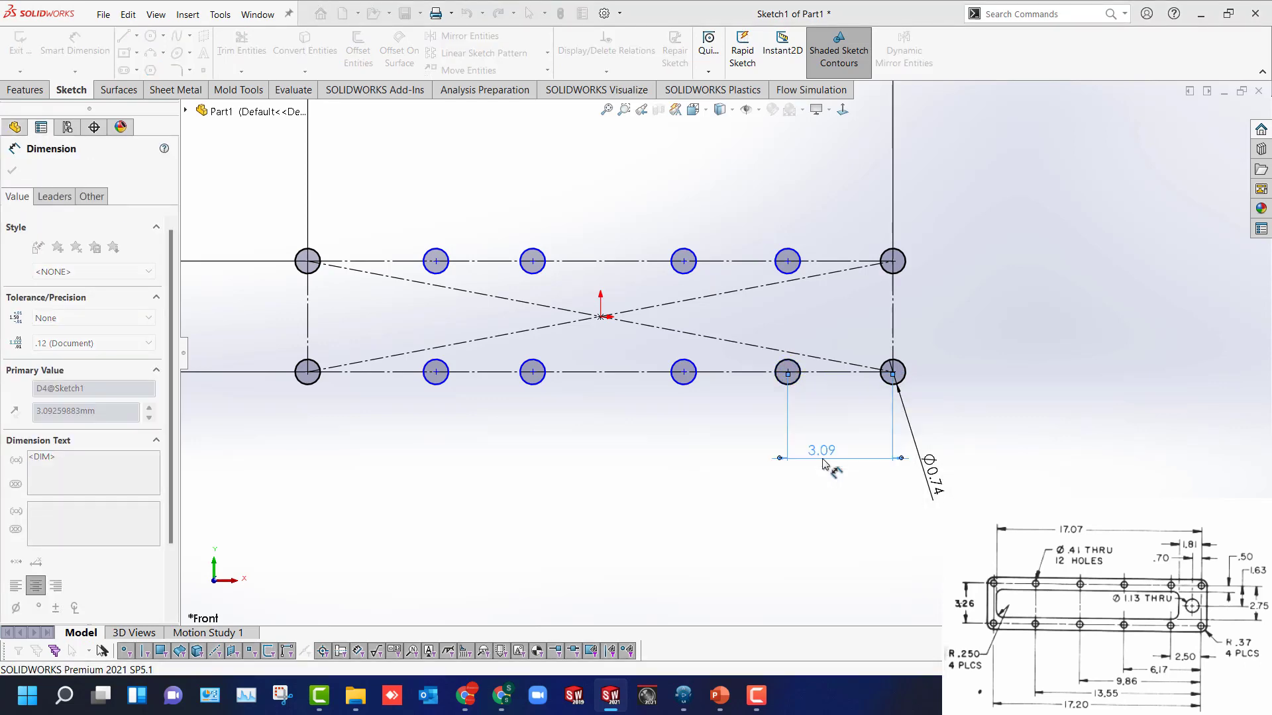
key(Escape)
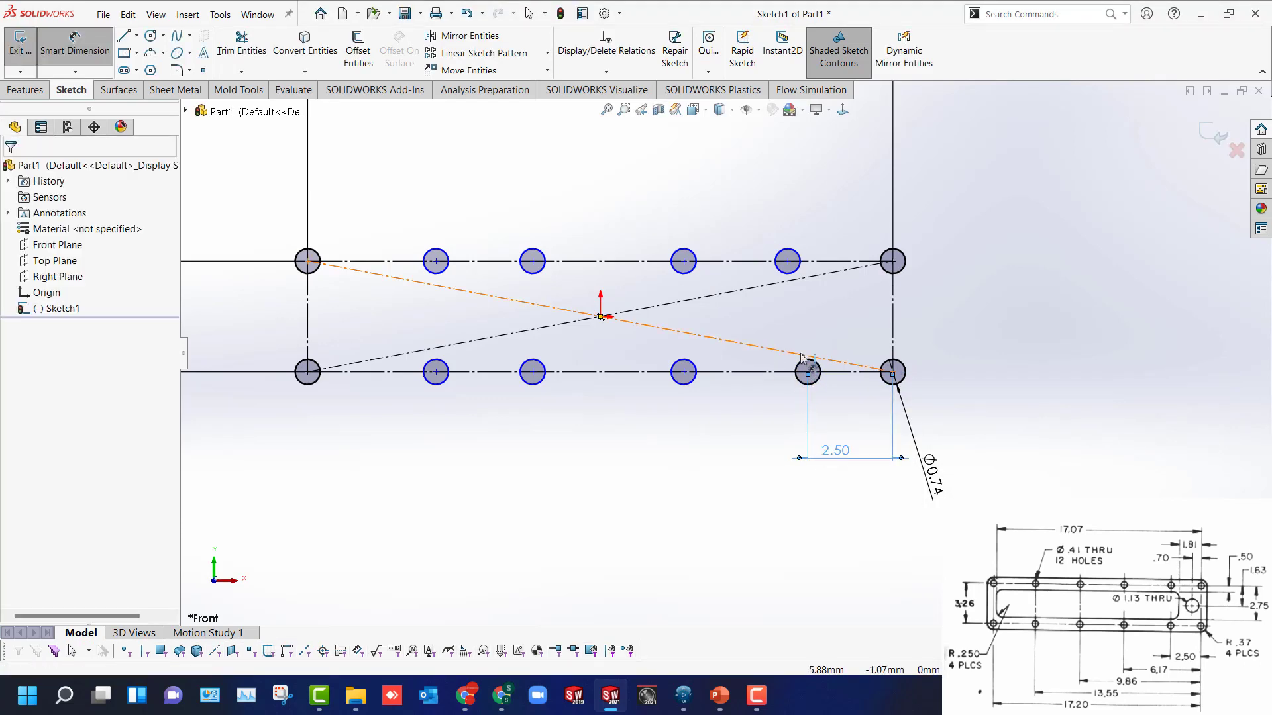
Add vertical relations between the upper and lower circle centers for the second and third hole pairs from the right.
click(787, 262)
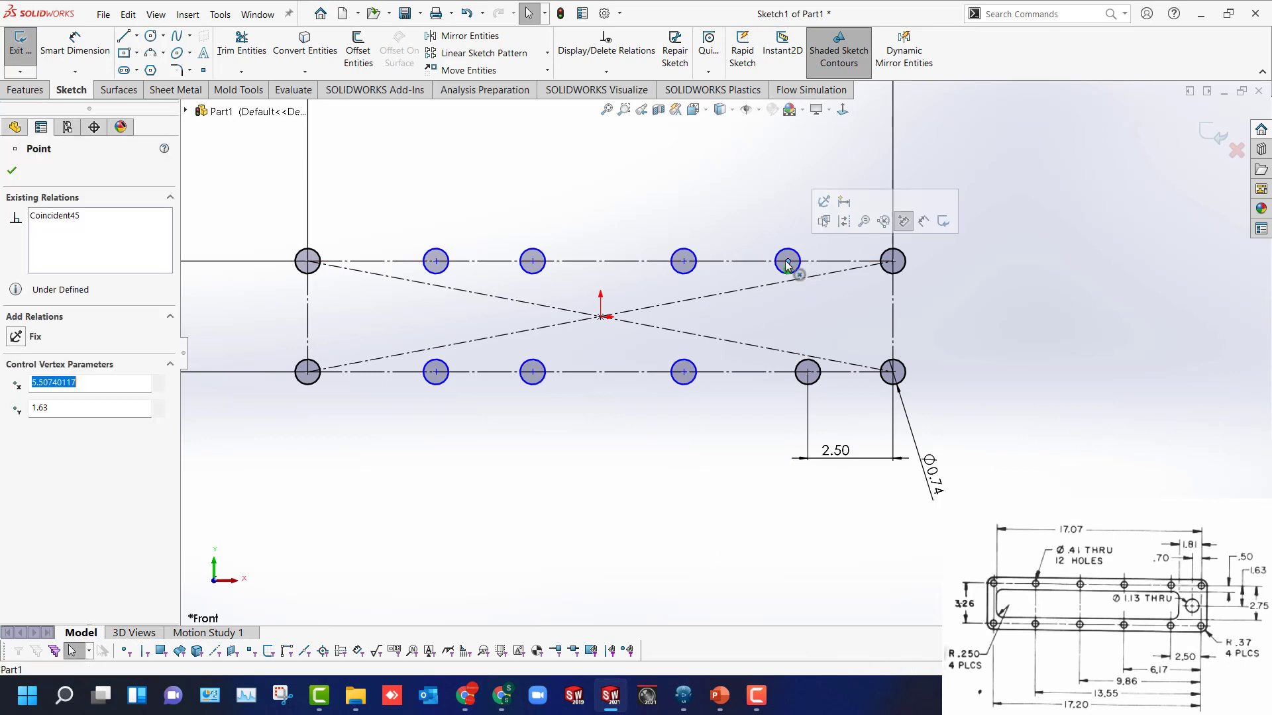
ctrl+click(807, 373)
click(870, 315)
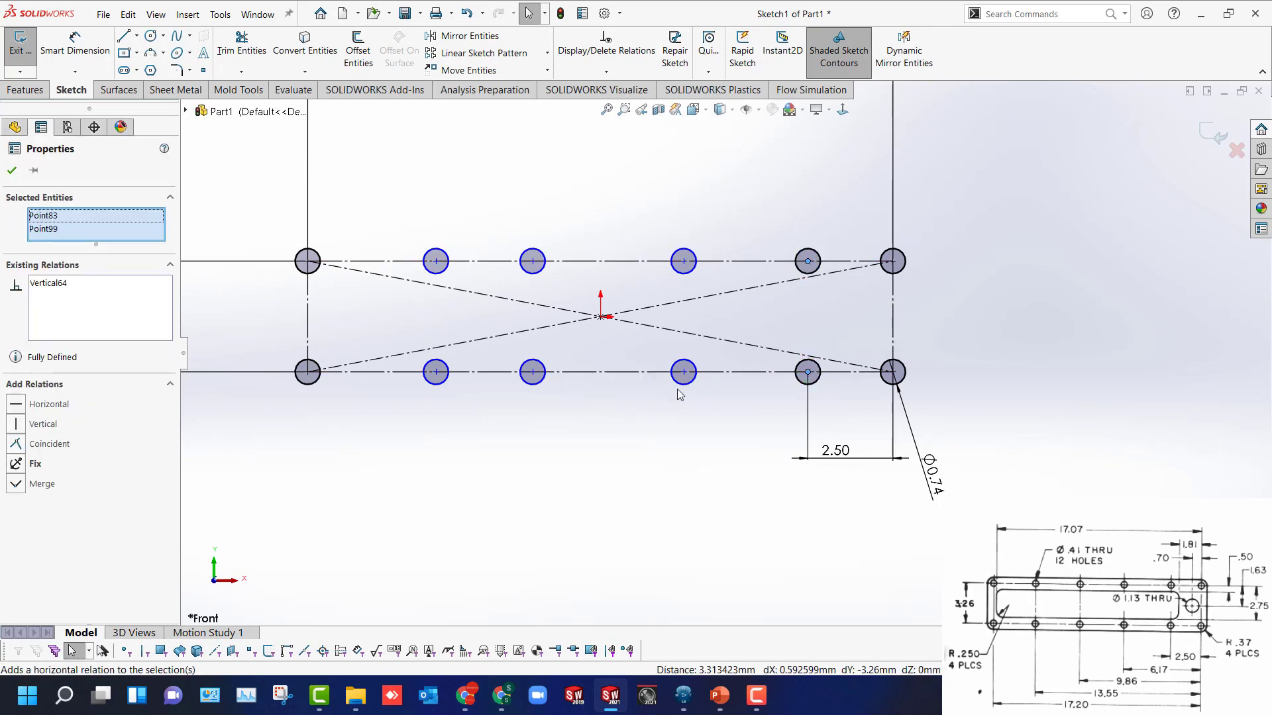
click(684, 372)
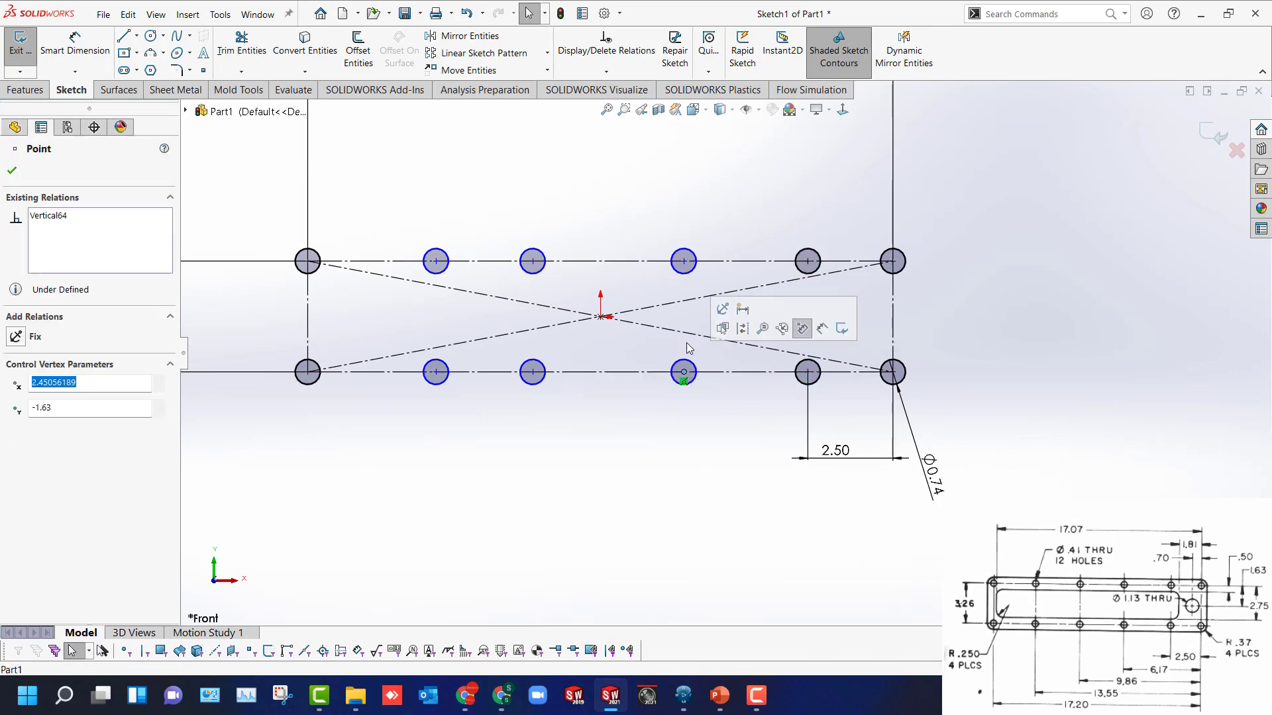
ctrl+click(684, 262)
click(747, 206)
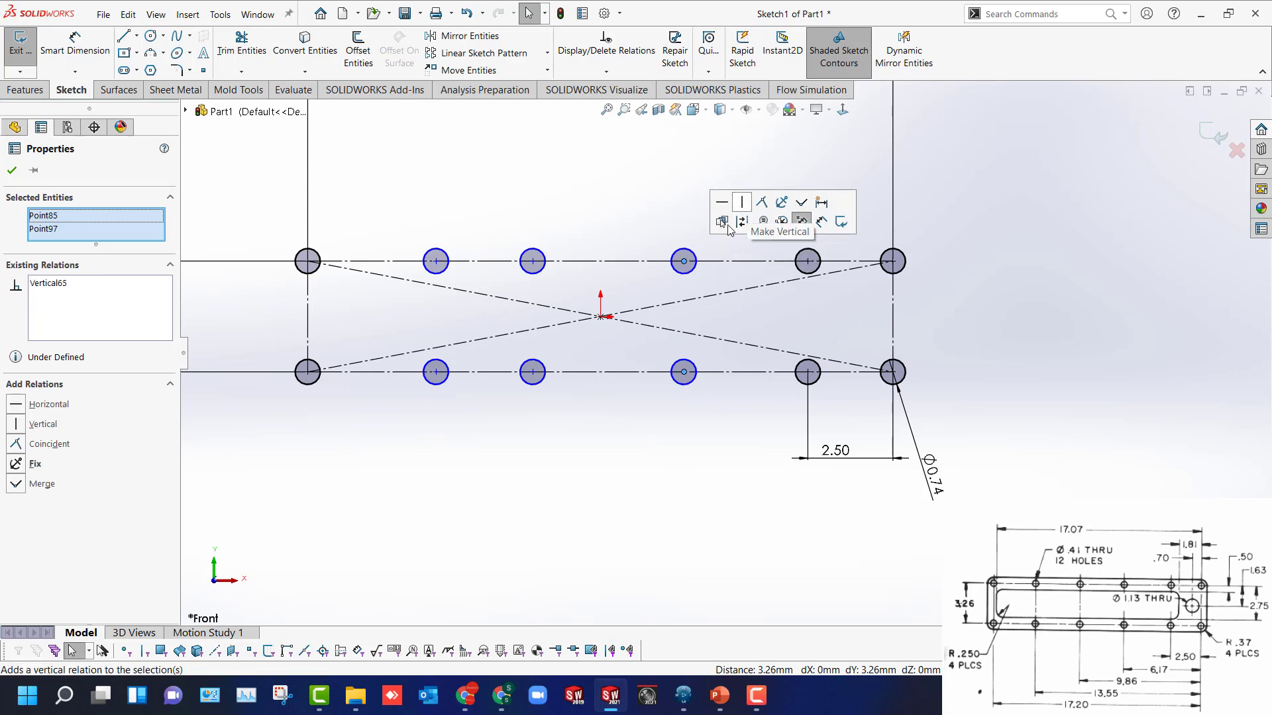
Add vertical relations between the upper and lower circle centers for the fourth and fifth hole pairs from the right.
click(532, 262)
ctrl+click(533, 372)
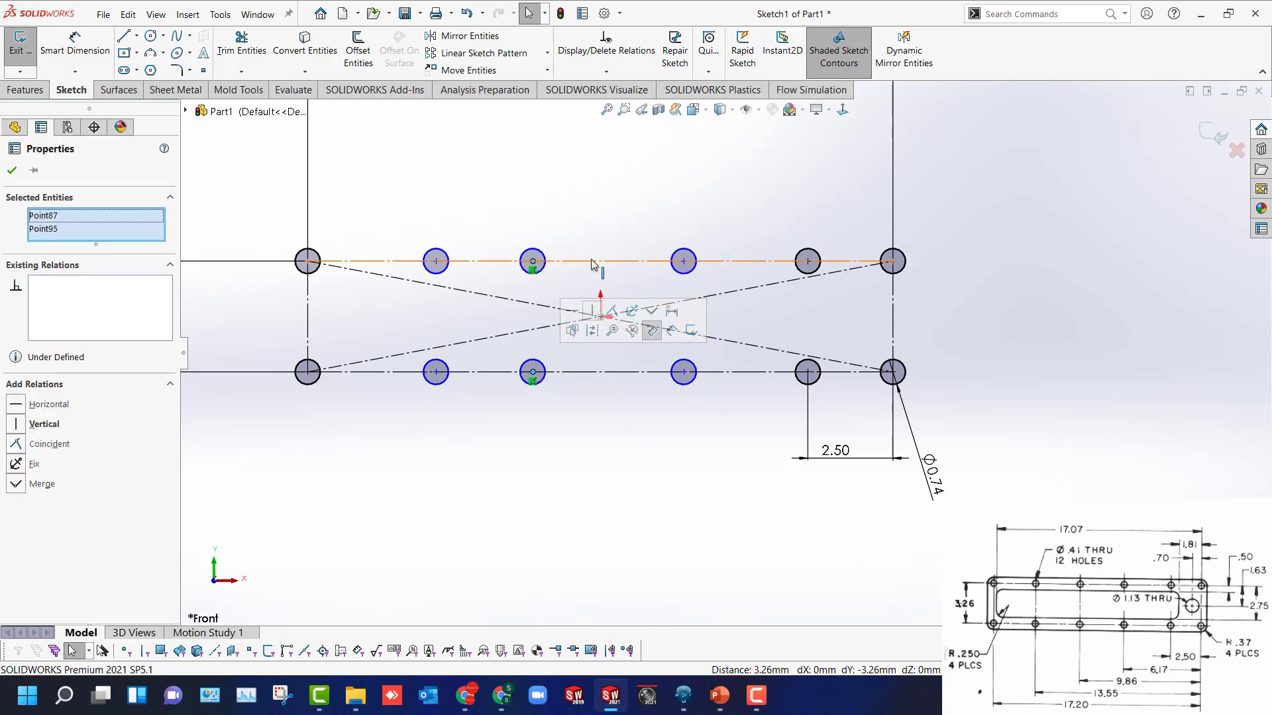
click(597, 316)
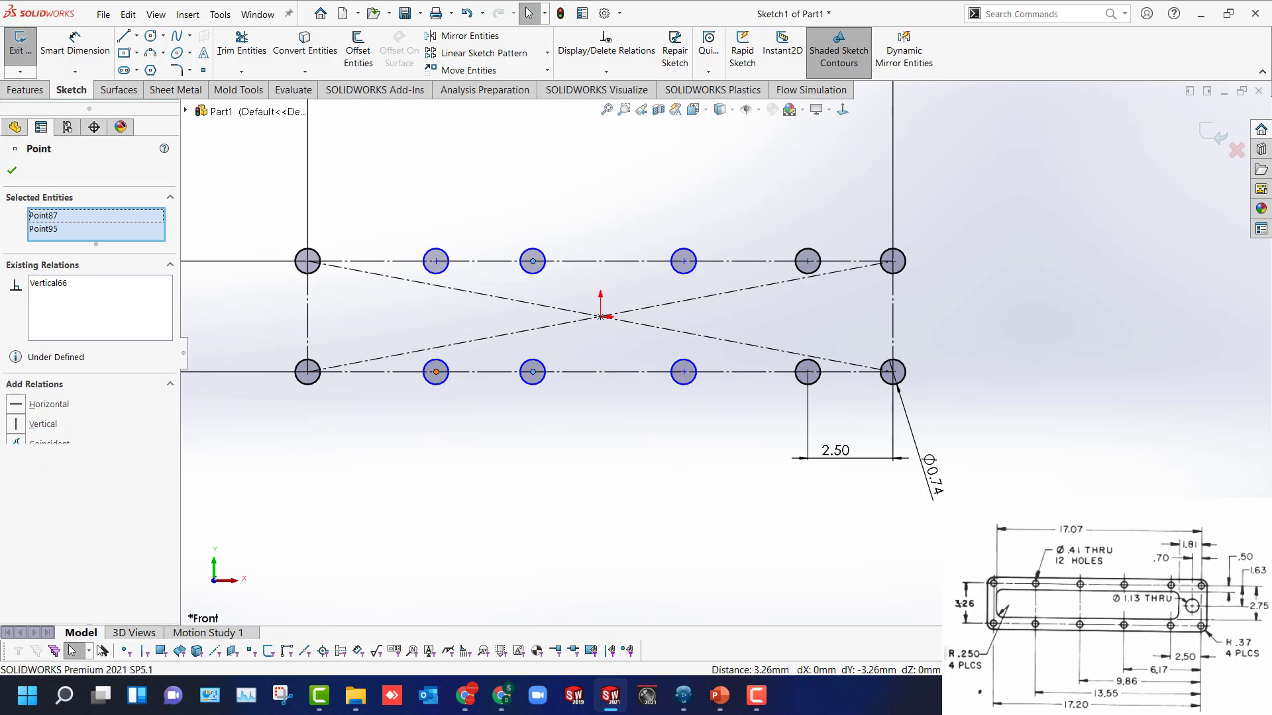
click(436, 261)
ctrl+click(436, 372)
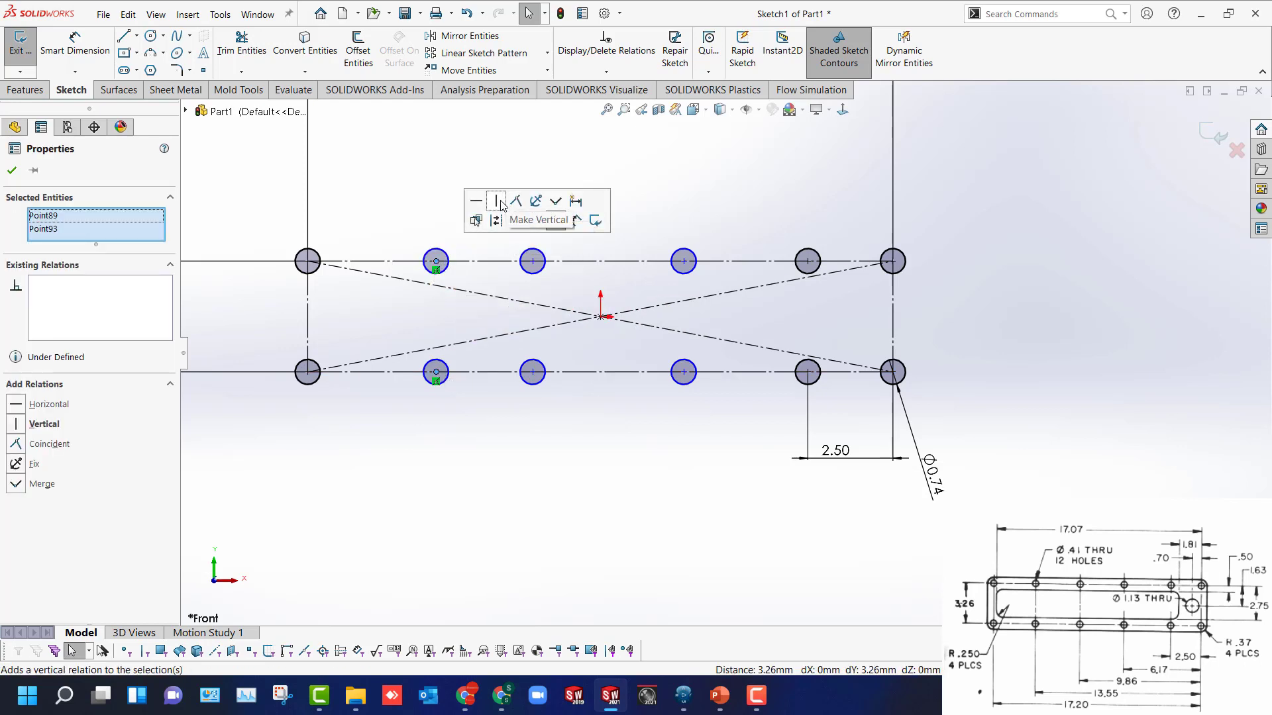
click(496, 201)
Dimension the third lower circle from the right as 6.17 mm from the right edge line, placed below the 2.50 dimension.
right_drag(427, 454, 469, 457)
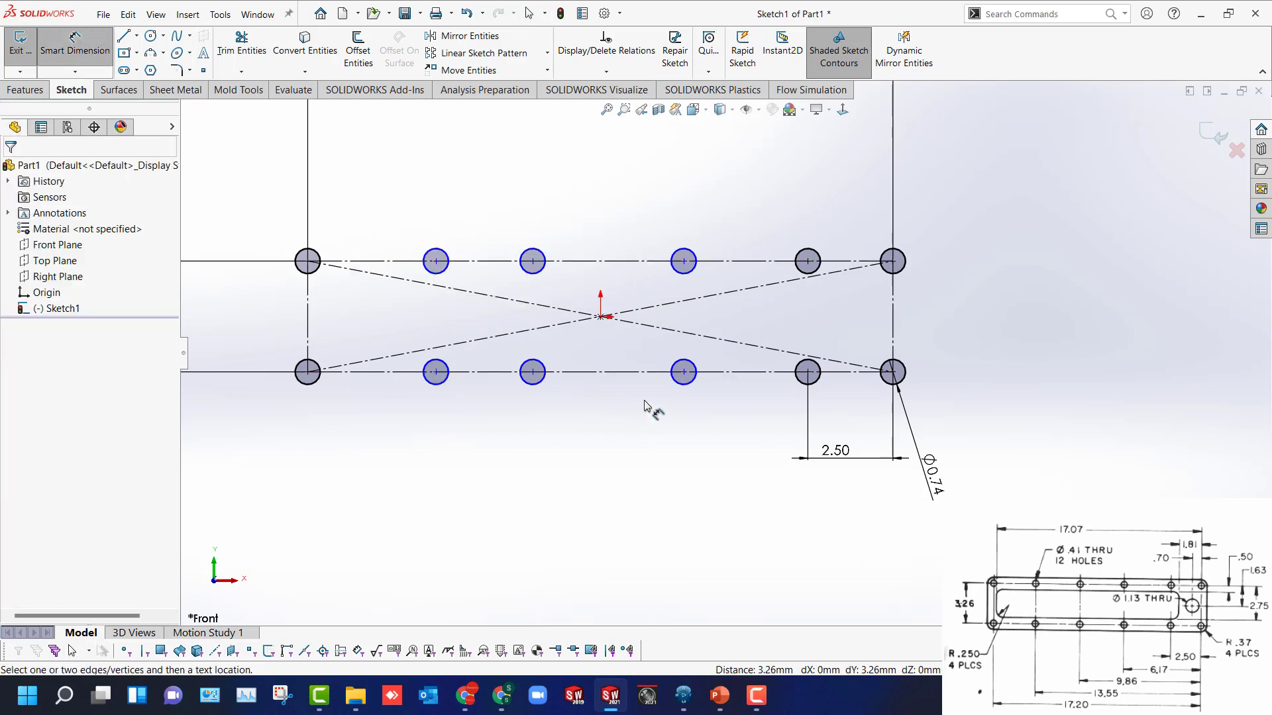
click(684, 371)
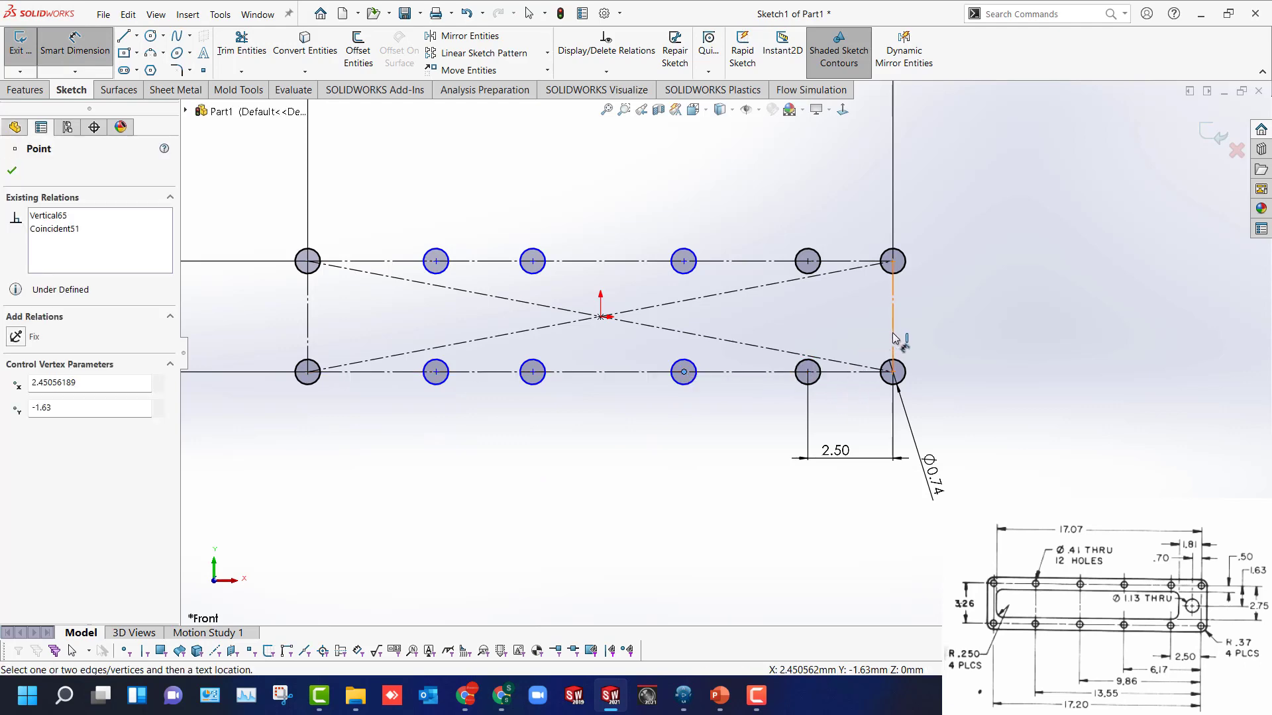
click(892, 308)
click(822, 549)
text(6.17)
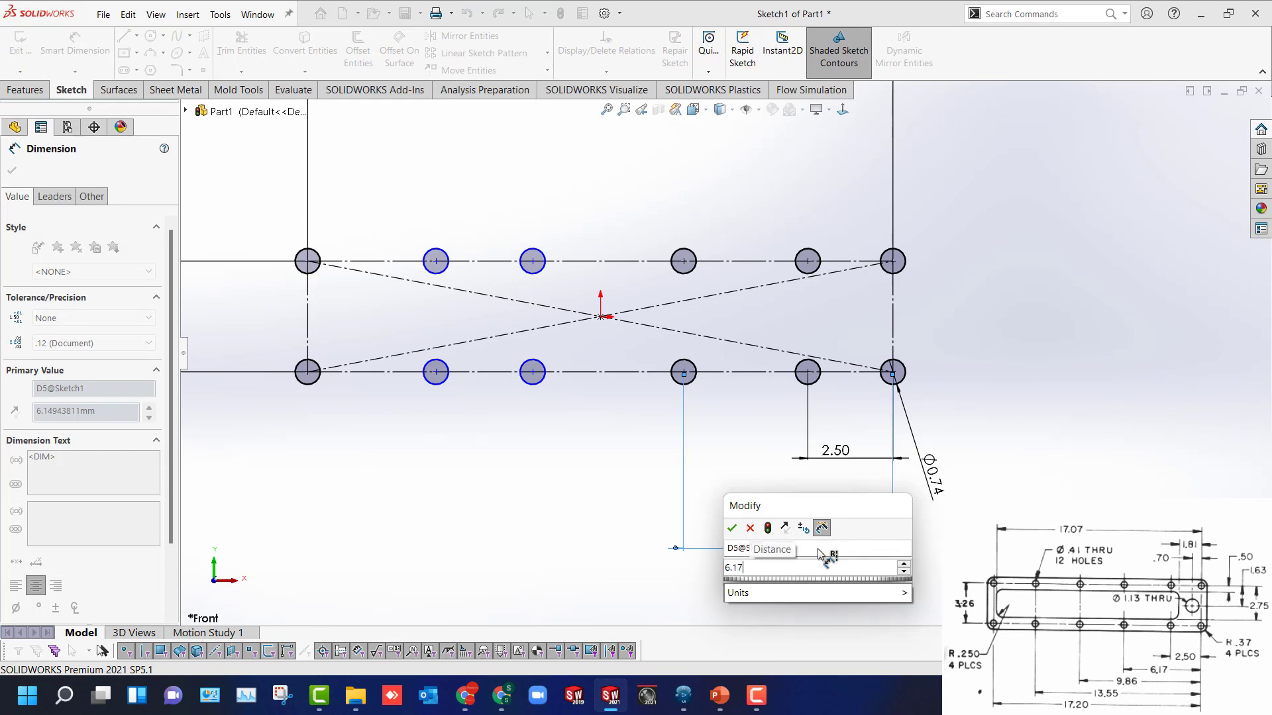
key(Return)
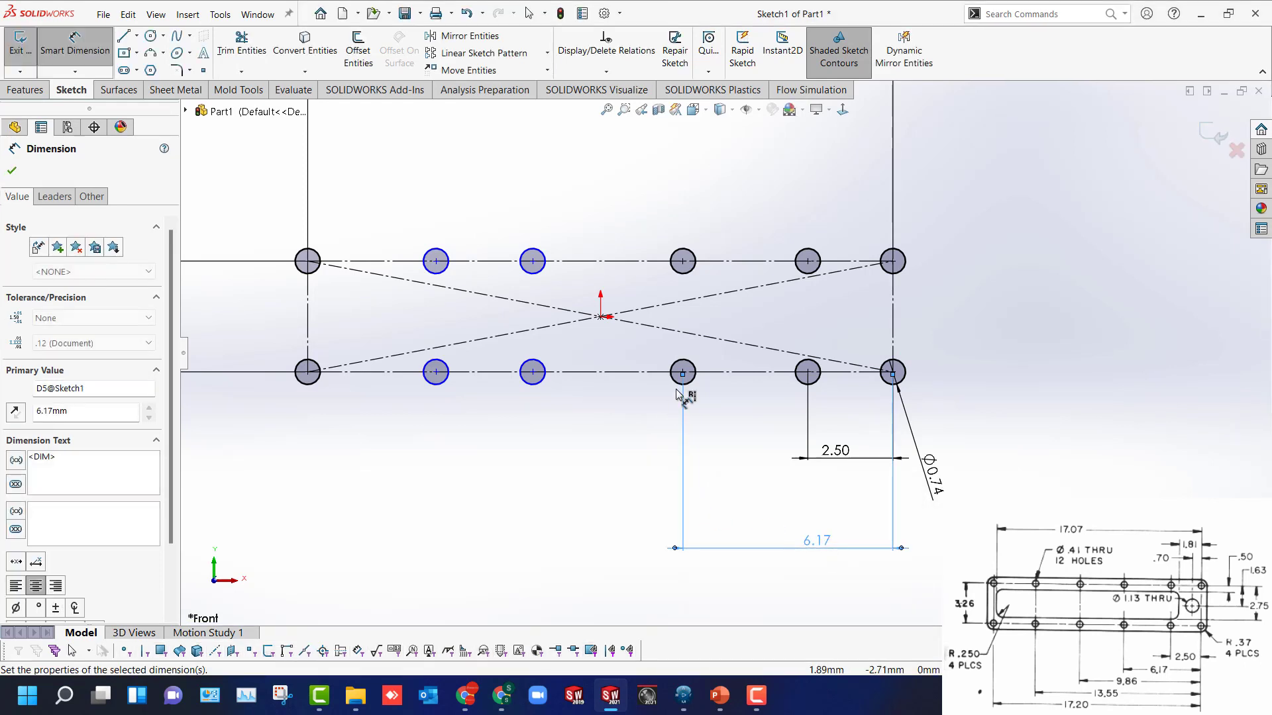
Dimension the fourth upper circle from the right as 9.86 mm from the right edge line, placed below the 6.17 dimension.
click(533, 261)
click(892, 319)
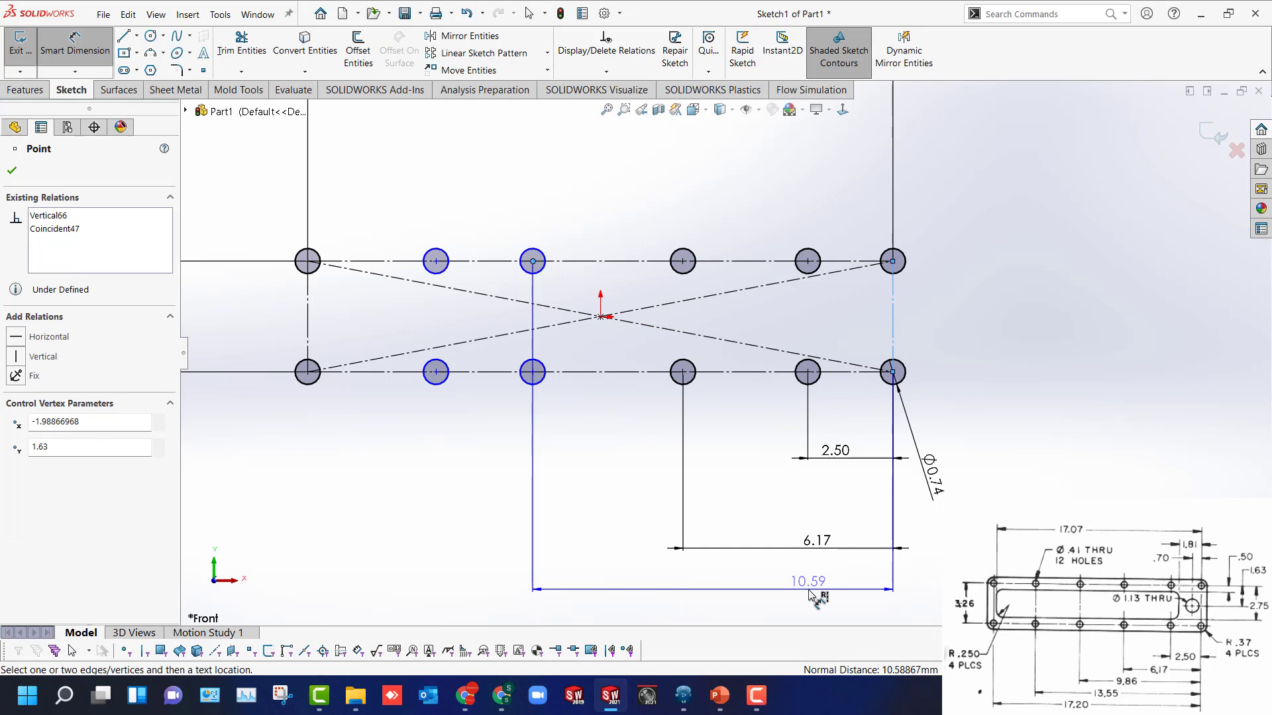
click(707, 594)
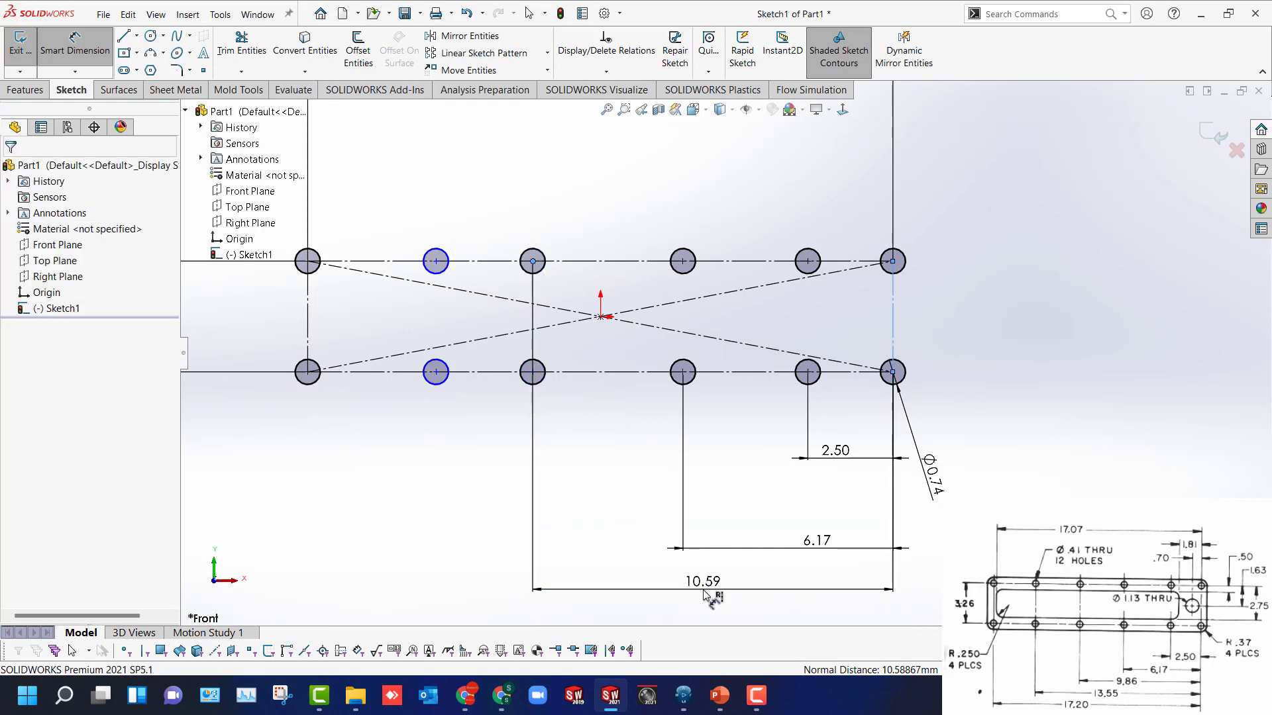
text(9.86)
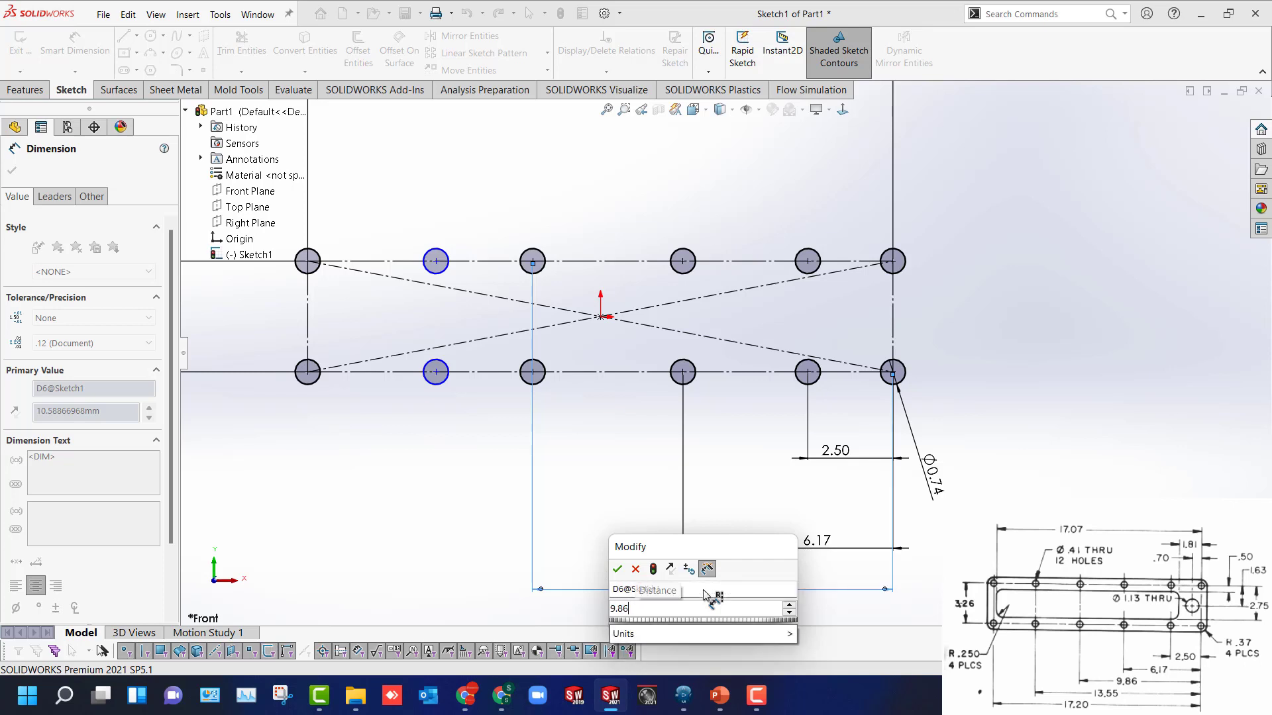
key(Return)
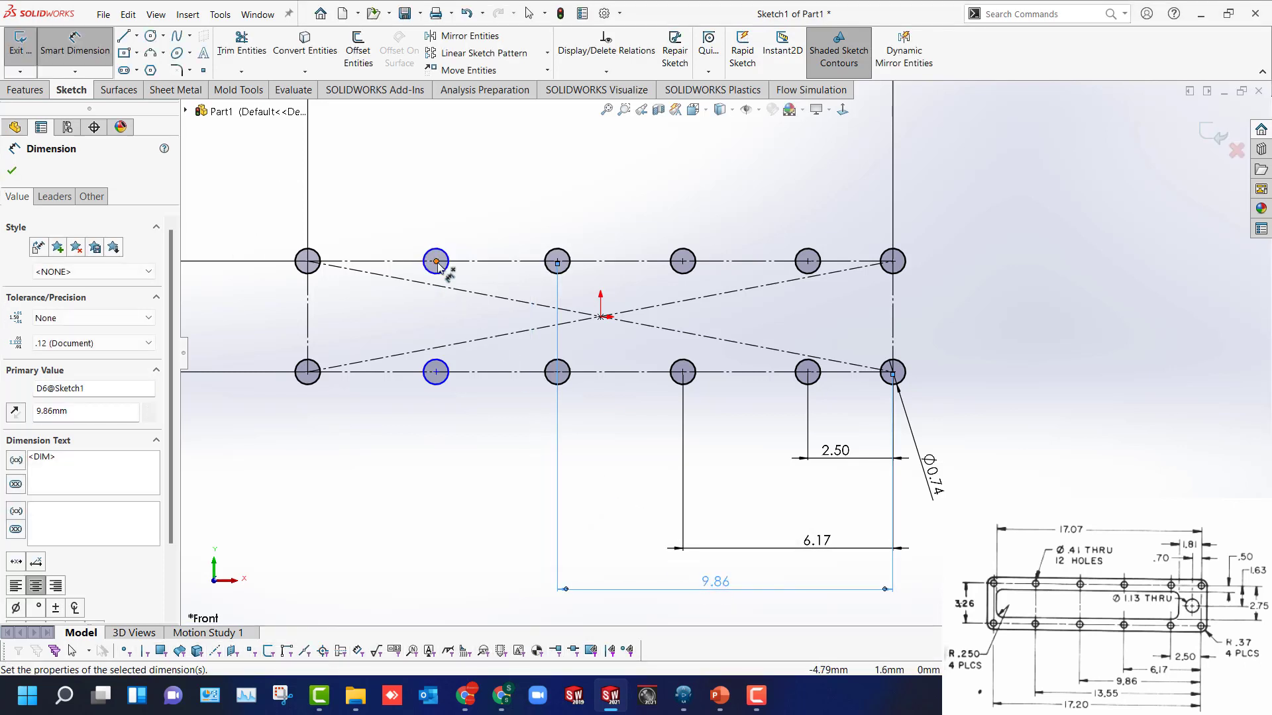
Dimension the fifth upper circle from the right as 13.55 mm from the right edge line, placed below the 9.86 dimension.
click(436, 260)
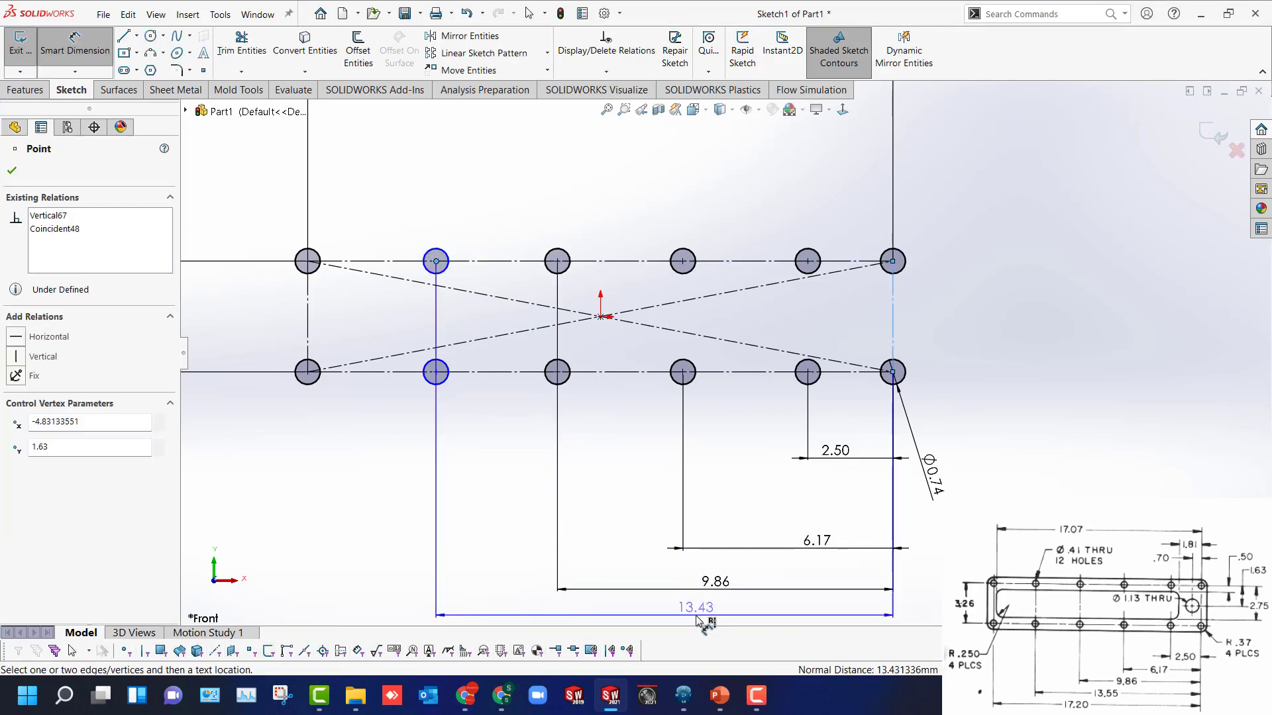
click(697, 620)
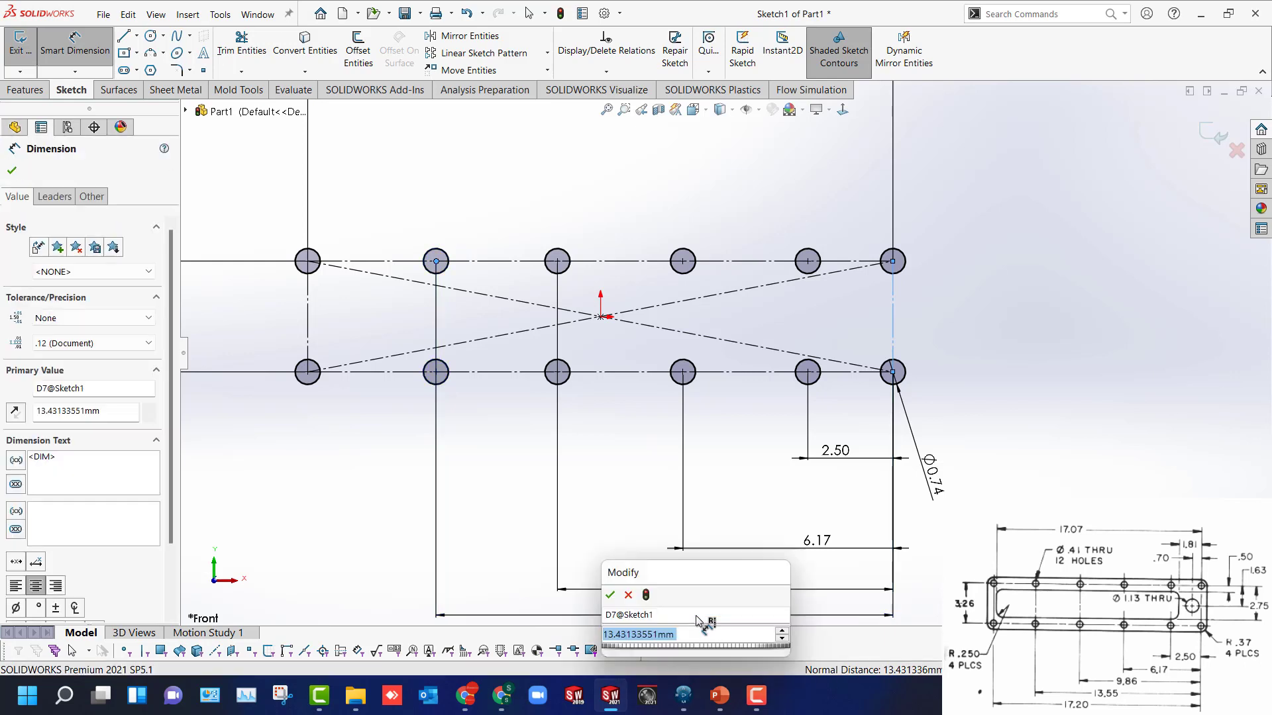
text(13.55)
key(Return)
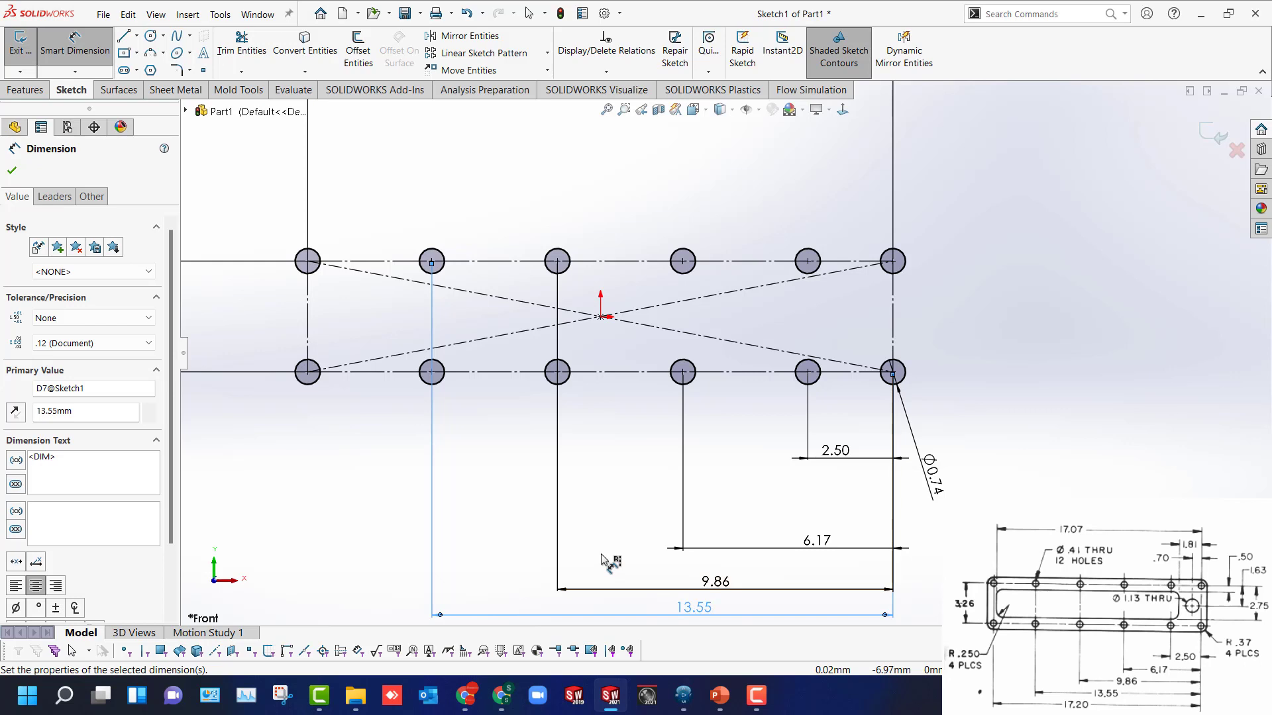
Draw a larger circle about 1.98 mm in diameter centered on the lower right corner hole.
right_drag(600, 560, 669, 543)
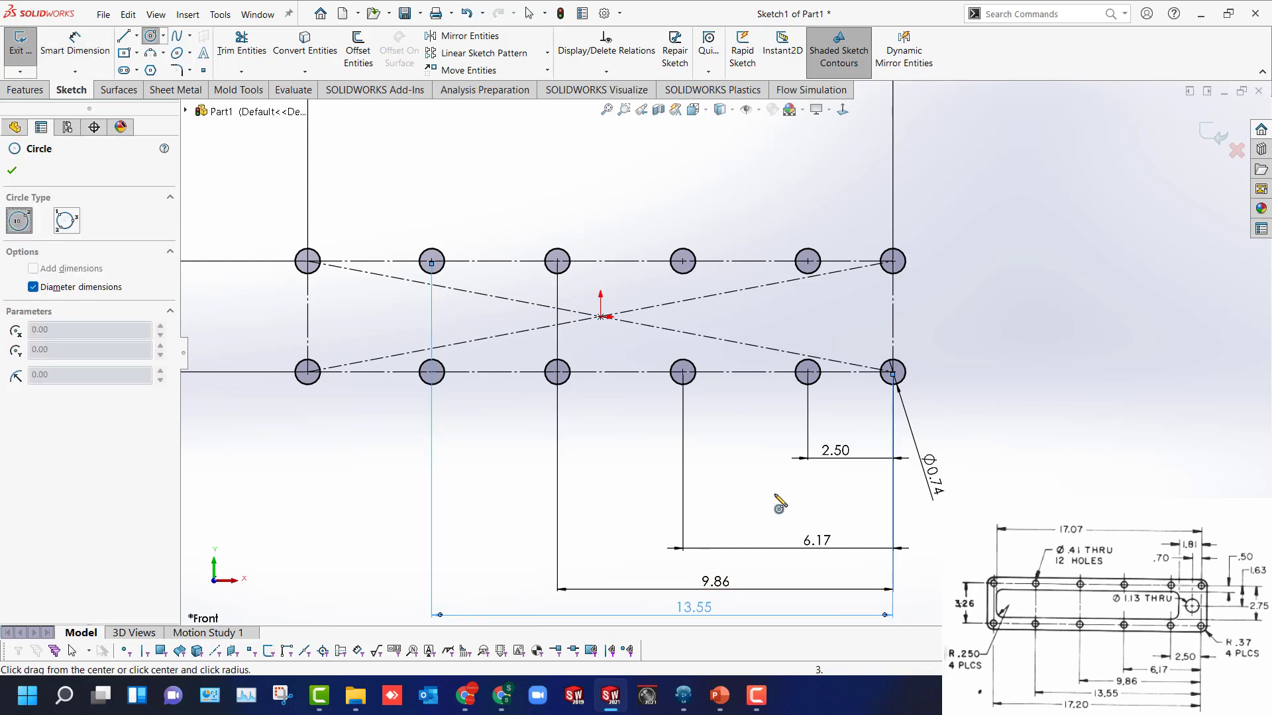
click(893, 372)
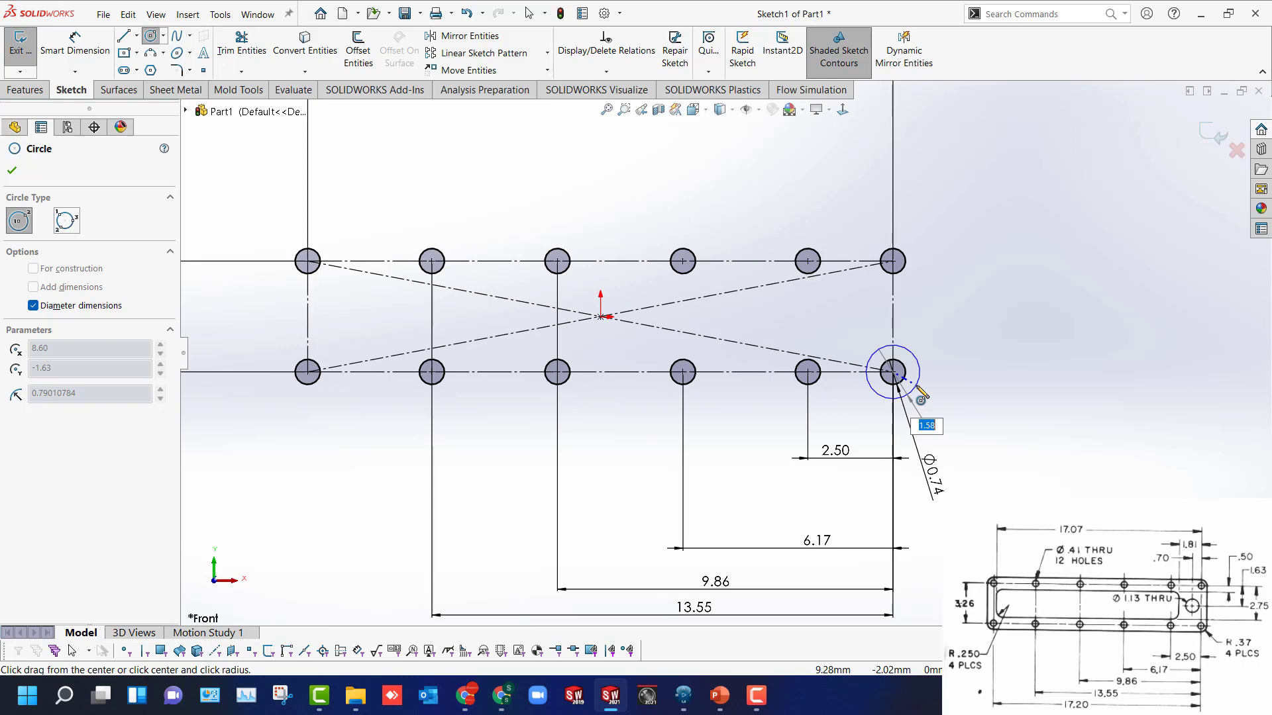
click(924, 390)
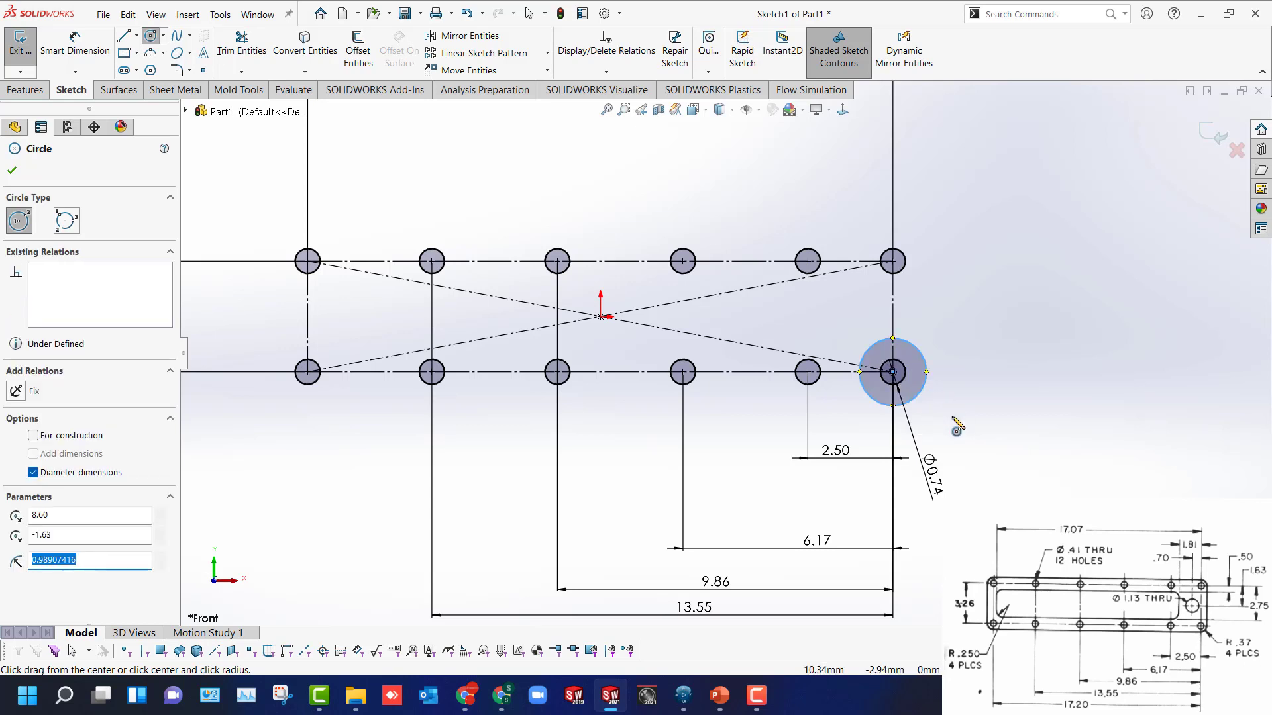
key(Escape)
Set the diameter dimension of the lower right corner hole to 0.4 mm.
double_click(938, 496)
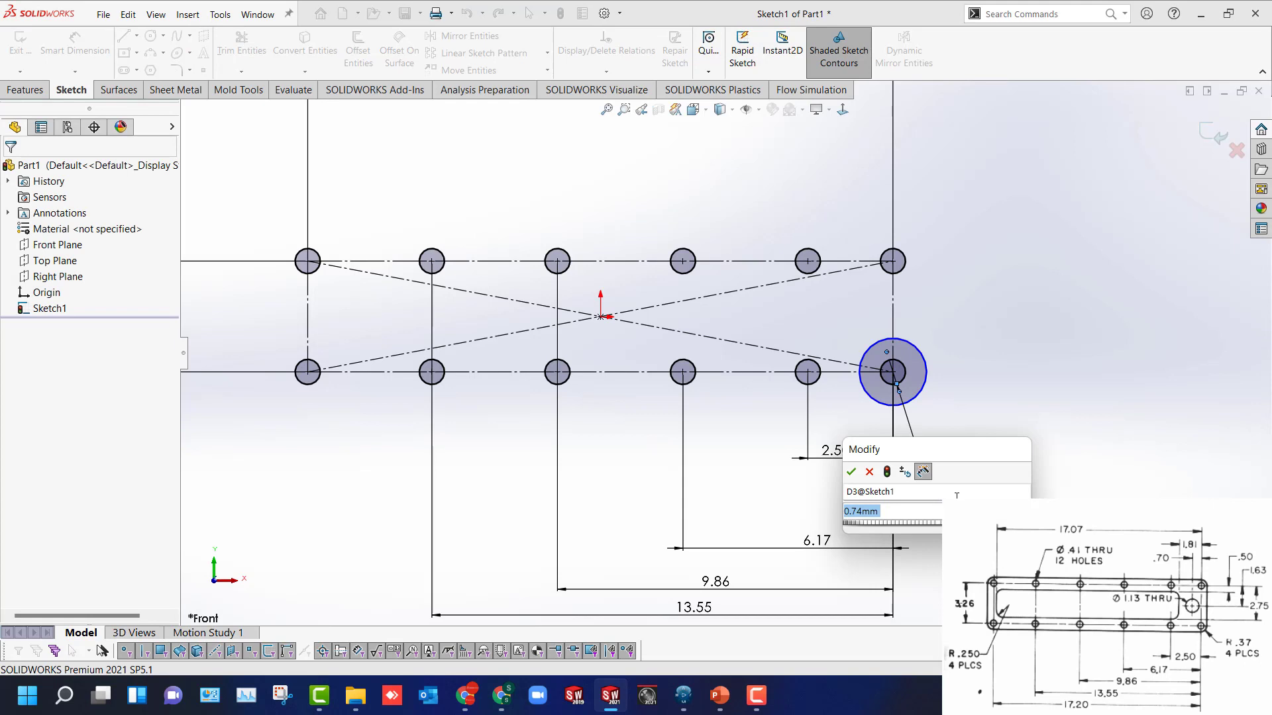
text(.4)
key(Return)
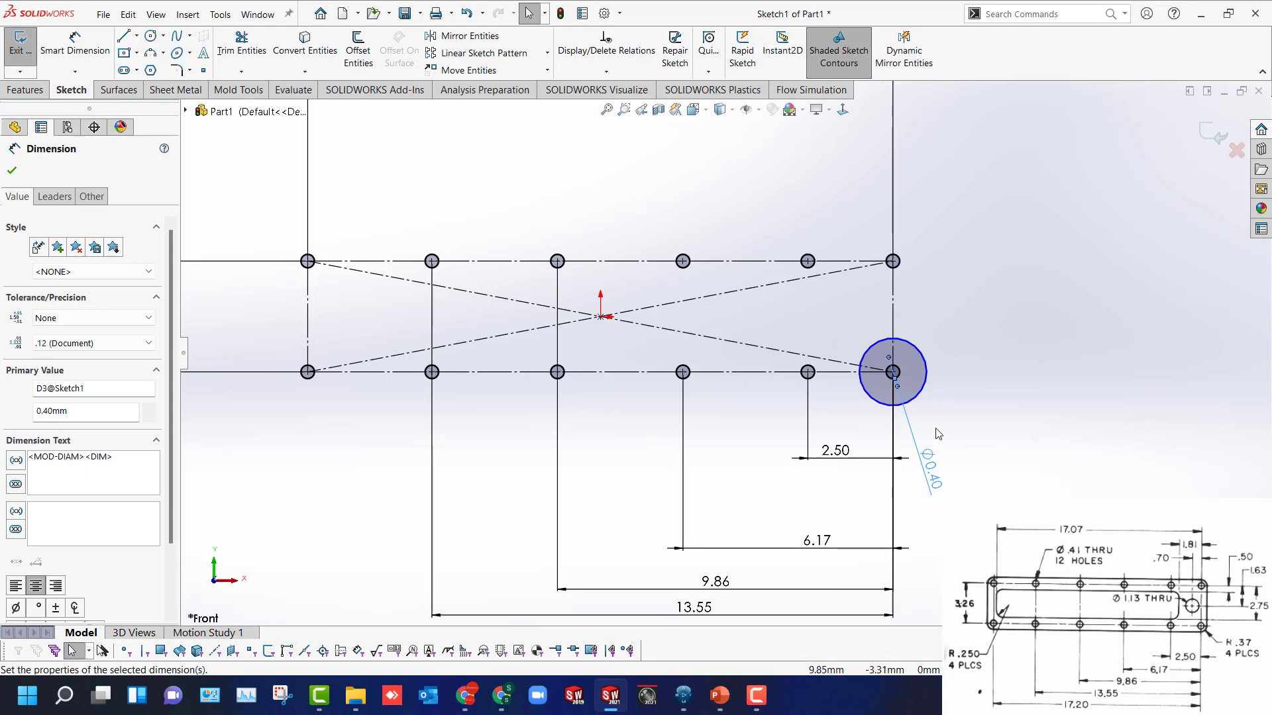
Dimension the outer circle around the lower right corner hole to a 0.74 mm diameter, twice the 0.37 mm radius.
right_drag(935, 427, 933, 392)
click(926, 377)
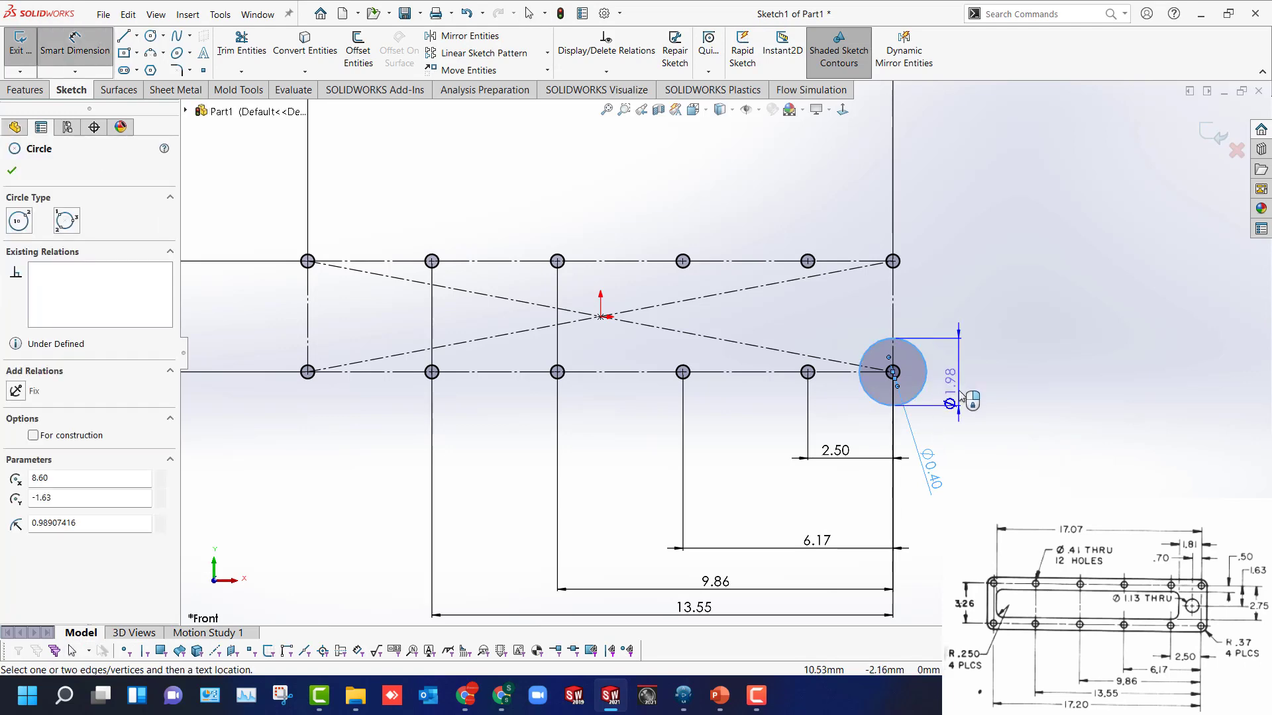
click(959, 392)
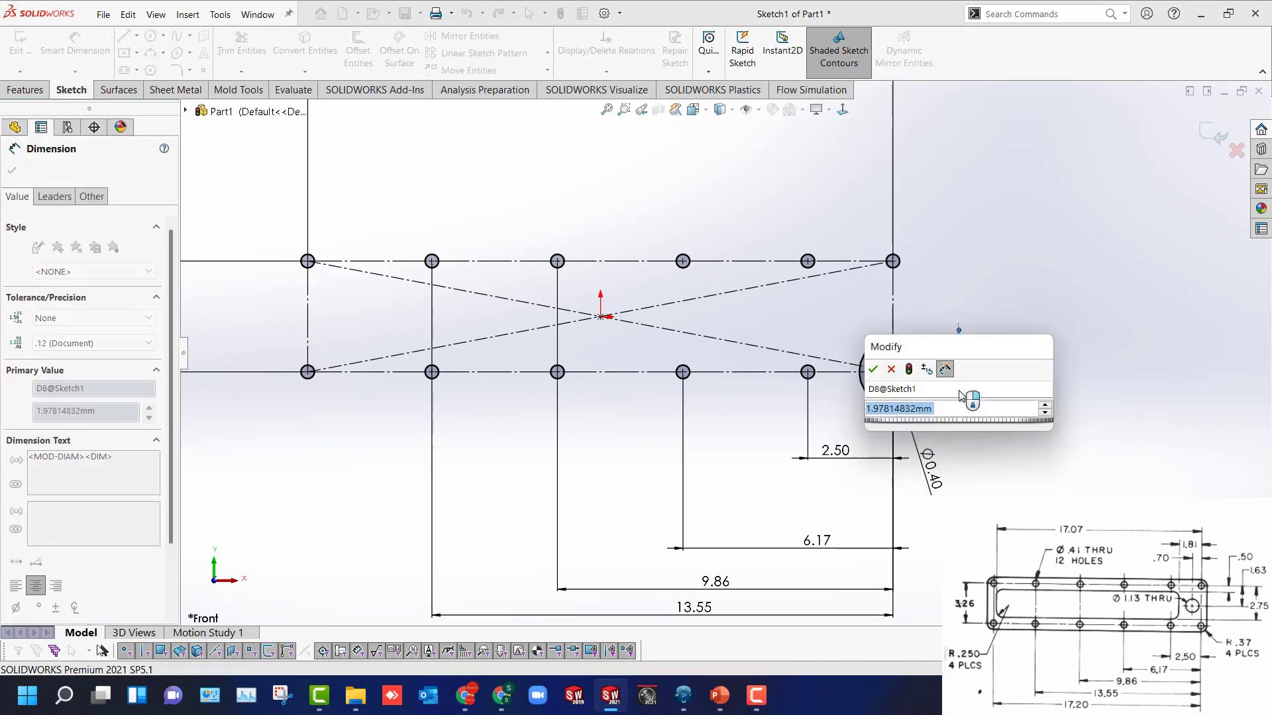
text(0.37*)
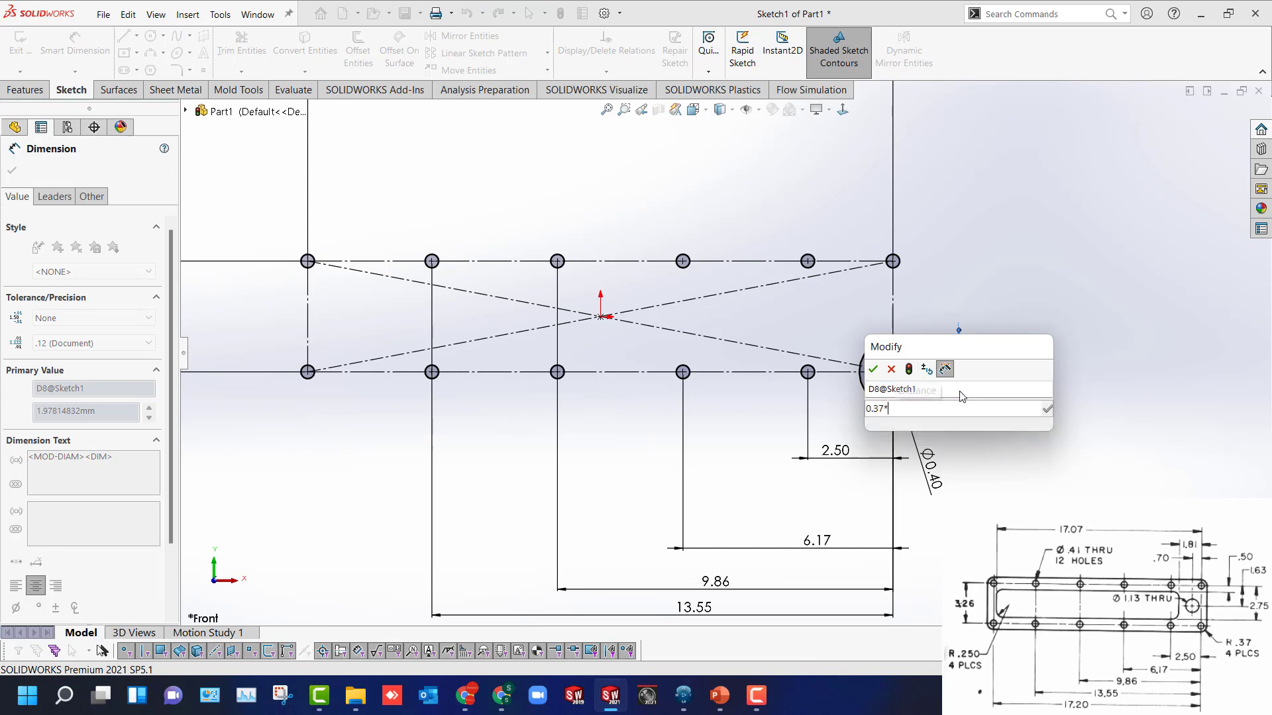
key(Return)
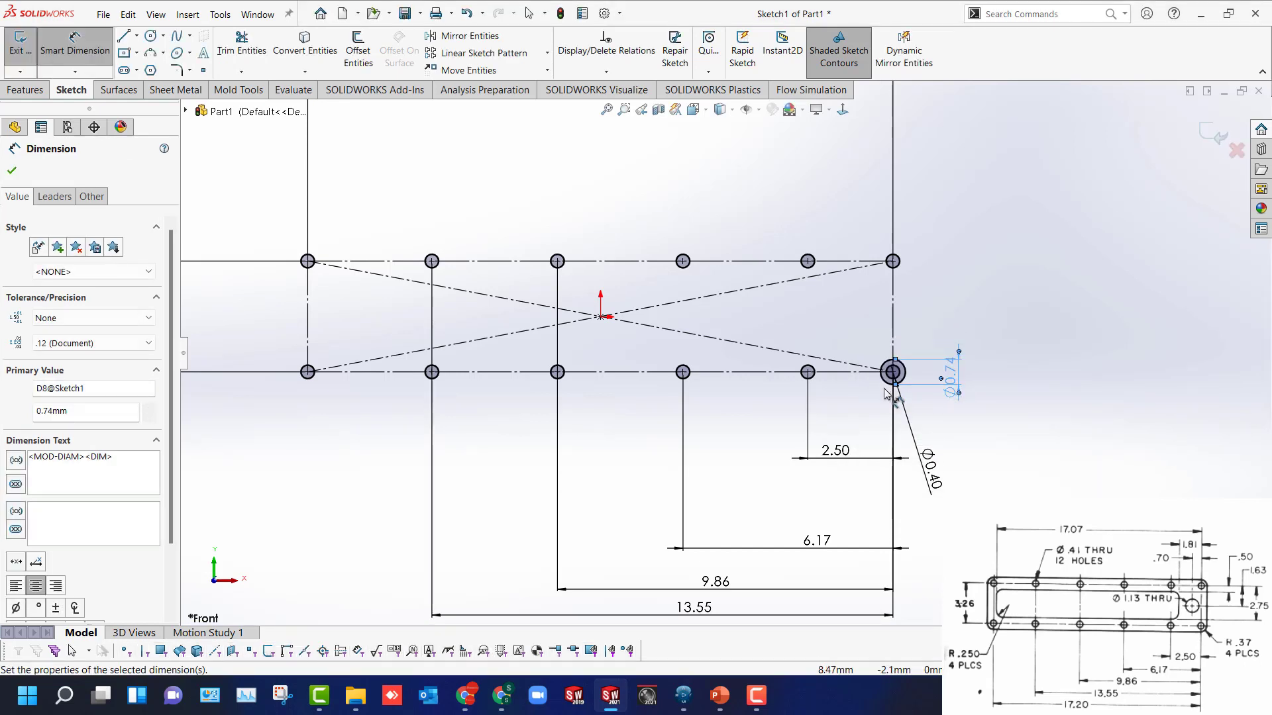
Draw larger circles centered on the upper right, upper left and lower left corner holes, the upper right one about 1.07 mm in diameter.
scroll(855, 341, down, 2)
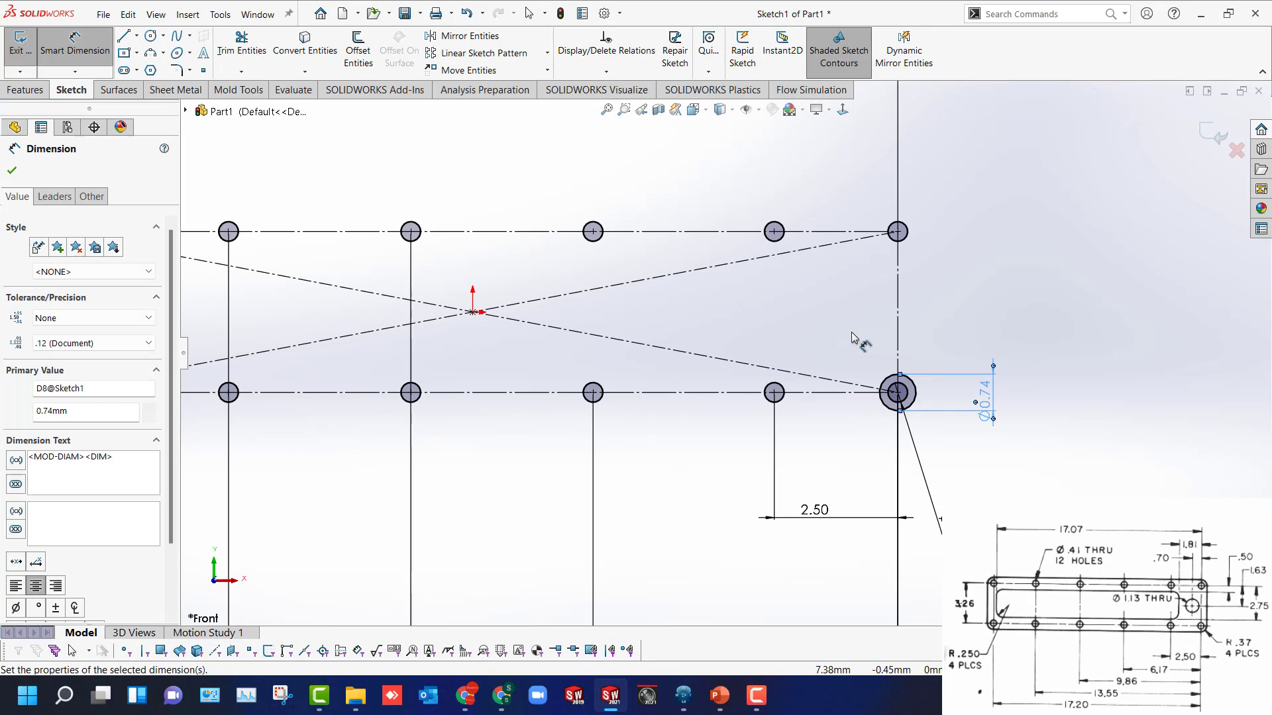
key(c)
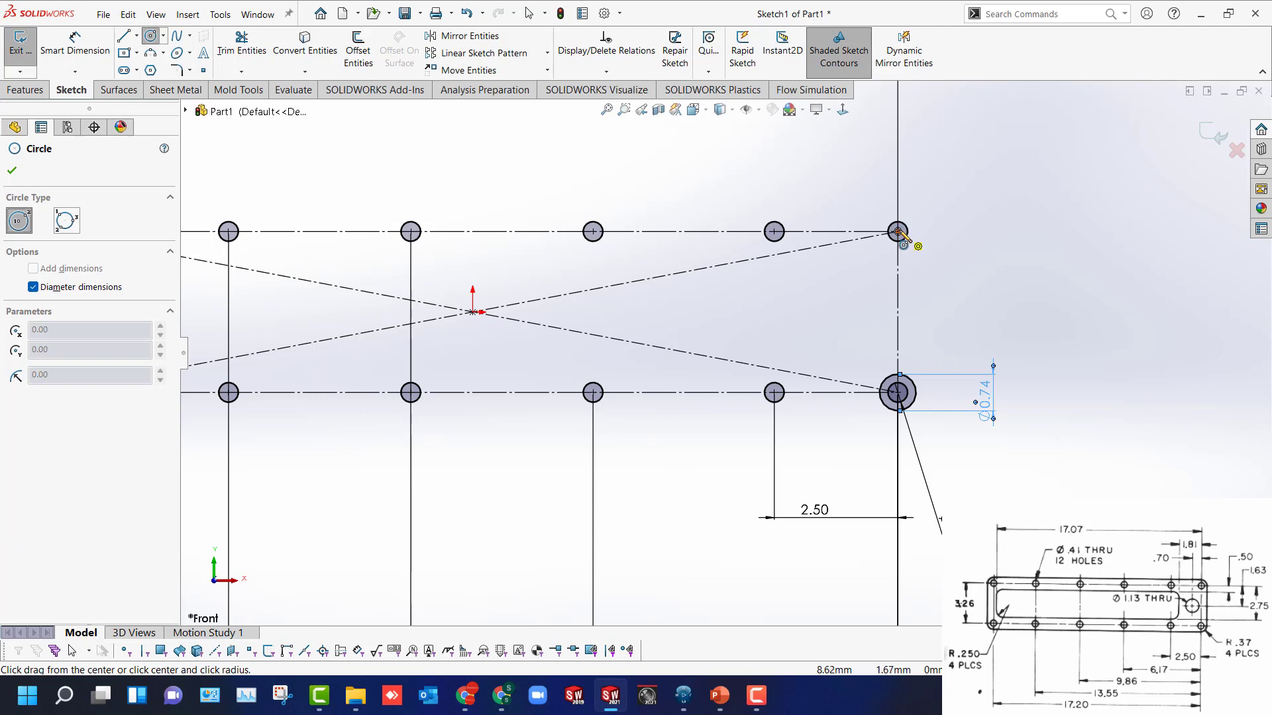
click(898, 232)
click(916, 250)
scroll(265, 258, up, 5)
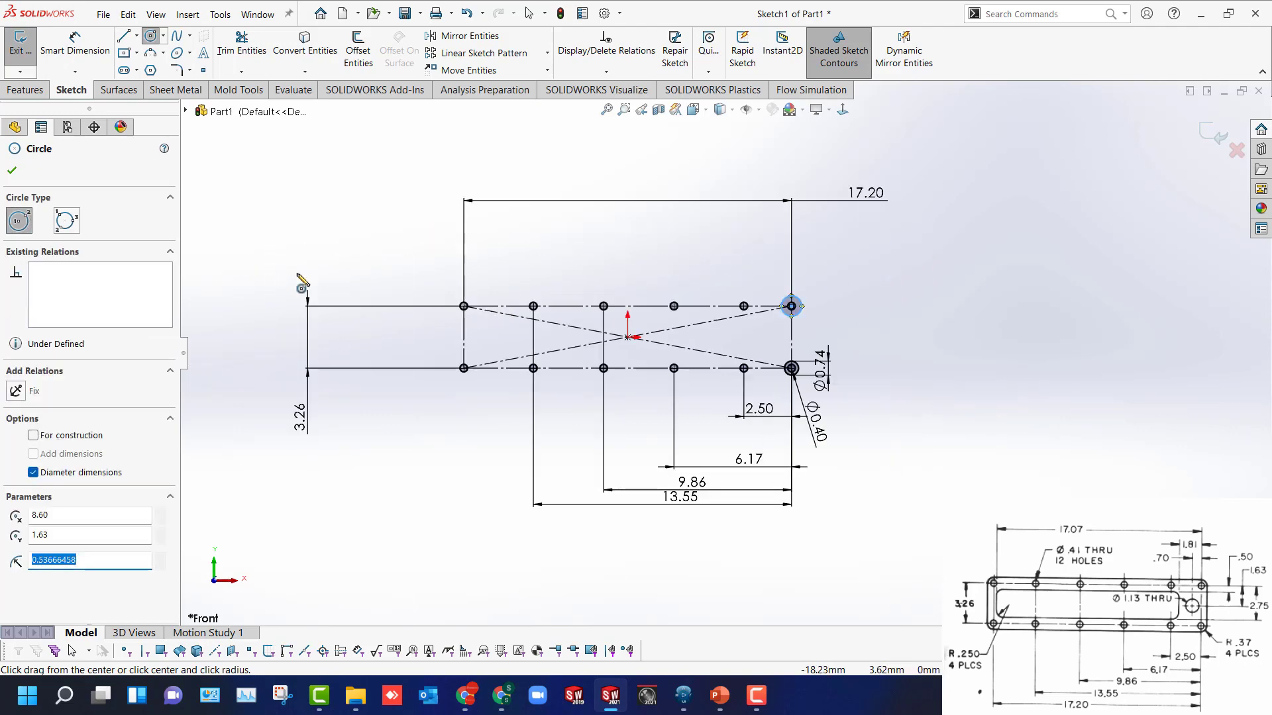
scroll(469, 318, down, 4)
click(524, 322)
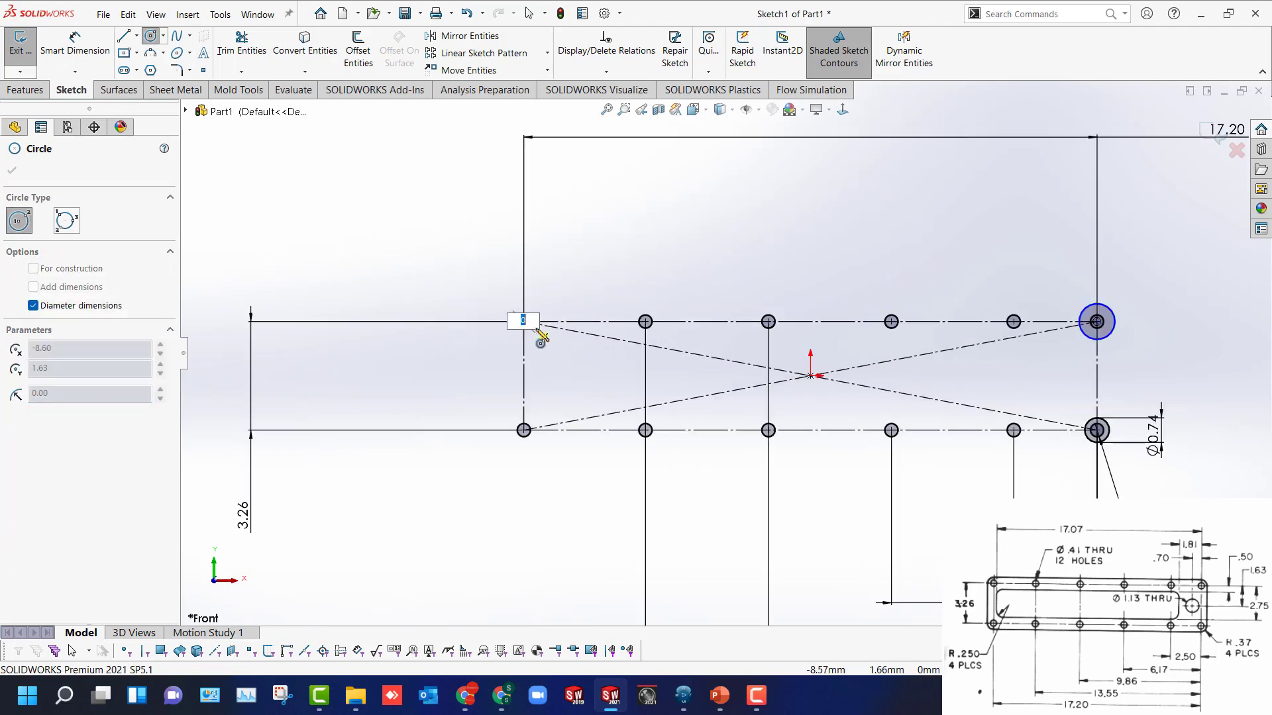
click(541, 332)
click(523, 430)
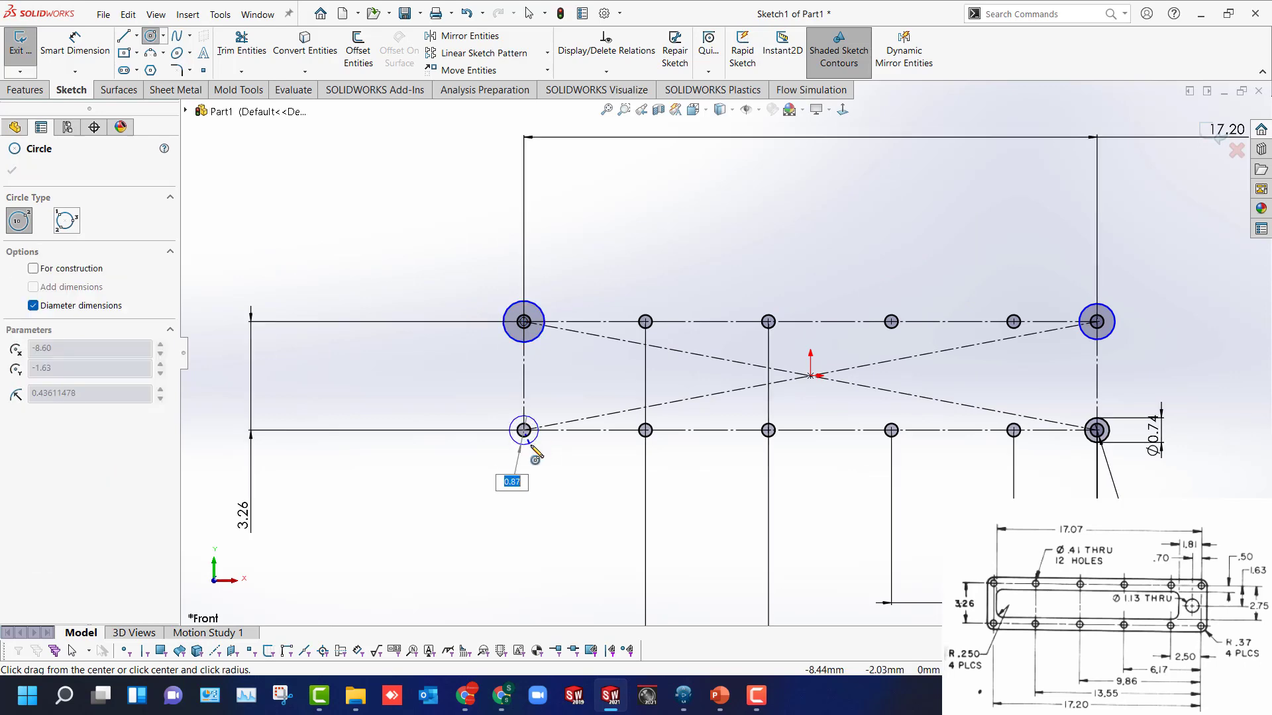
click(538, 445)
key(Escape)
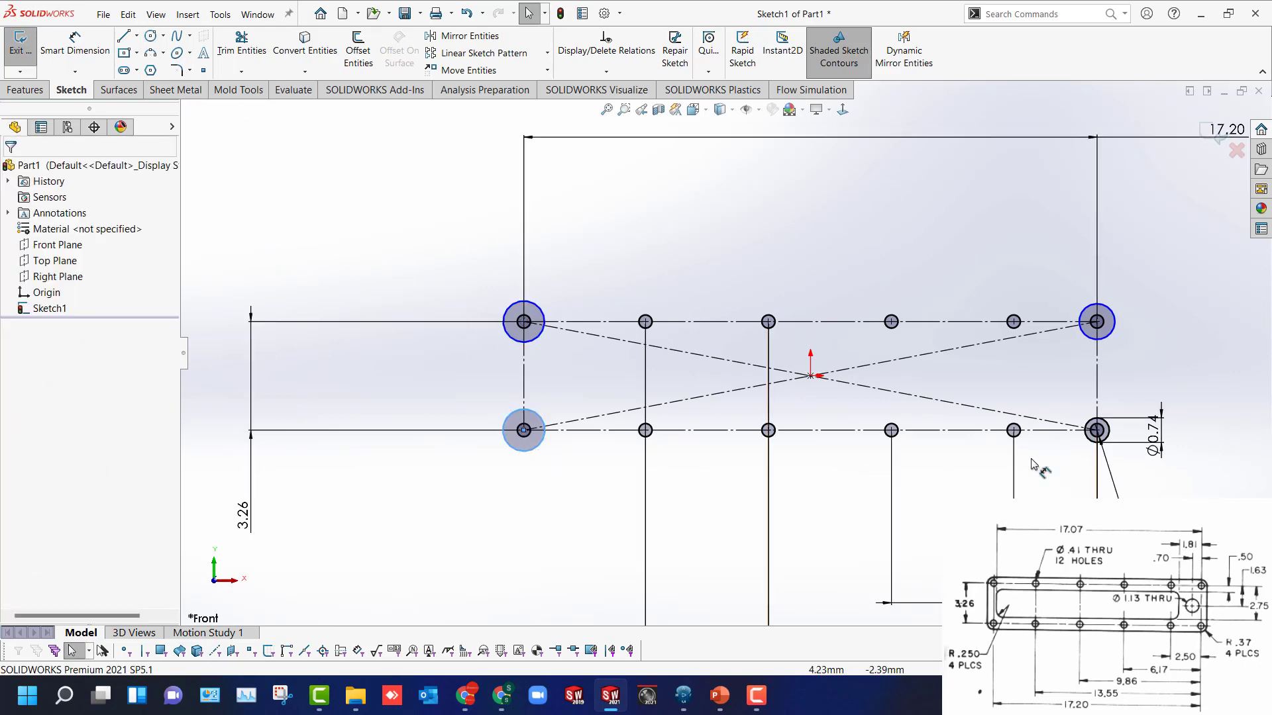
Make the outer circles at the other three corners equal to the 0.74 mm outer circle at the lower right corner.
click(1098, 431)
ctrl+click(1114, 319)
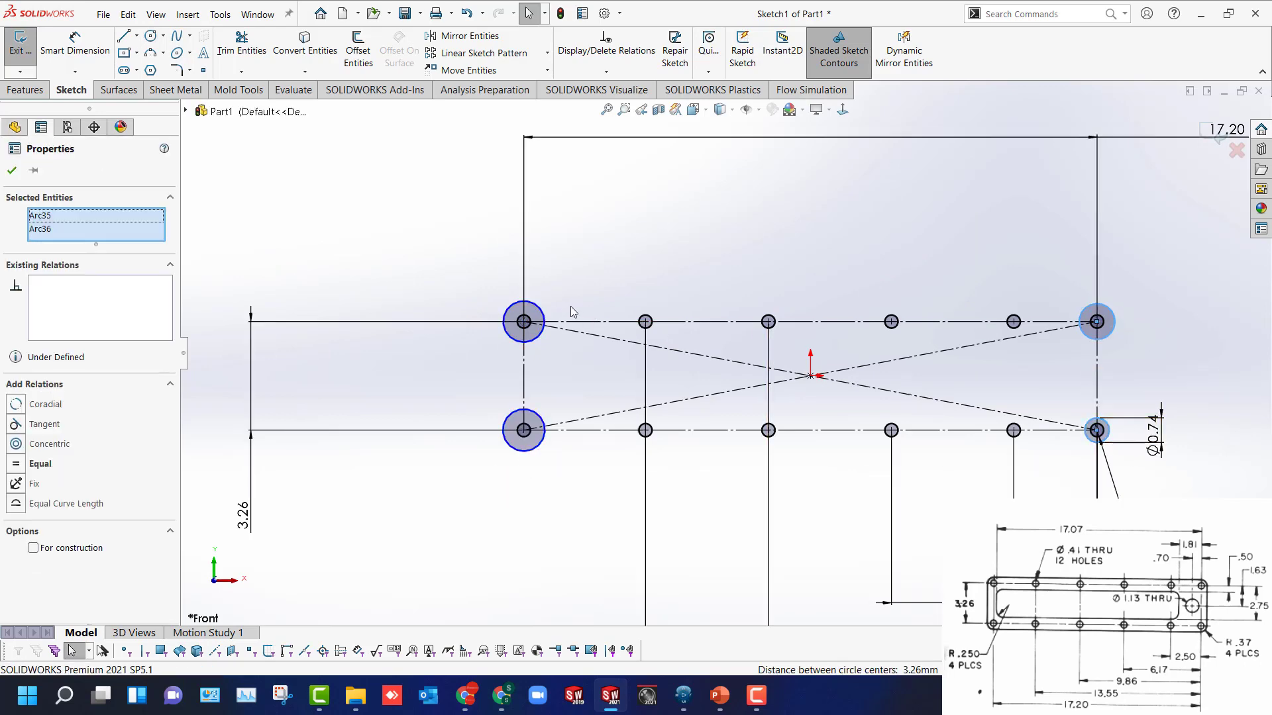
ctrl+click(543, 324)
ctrl+click(545, 428)
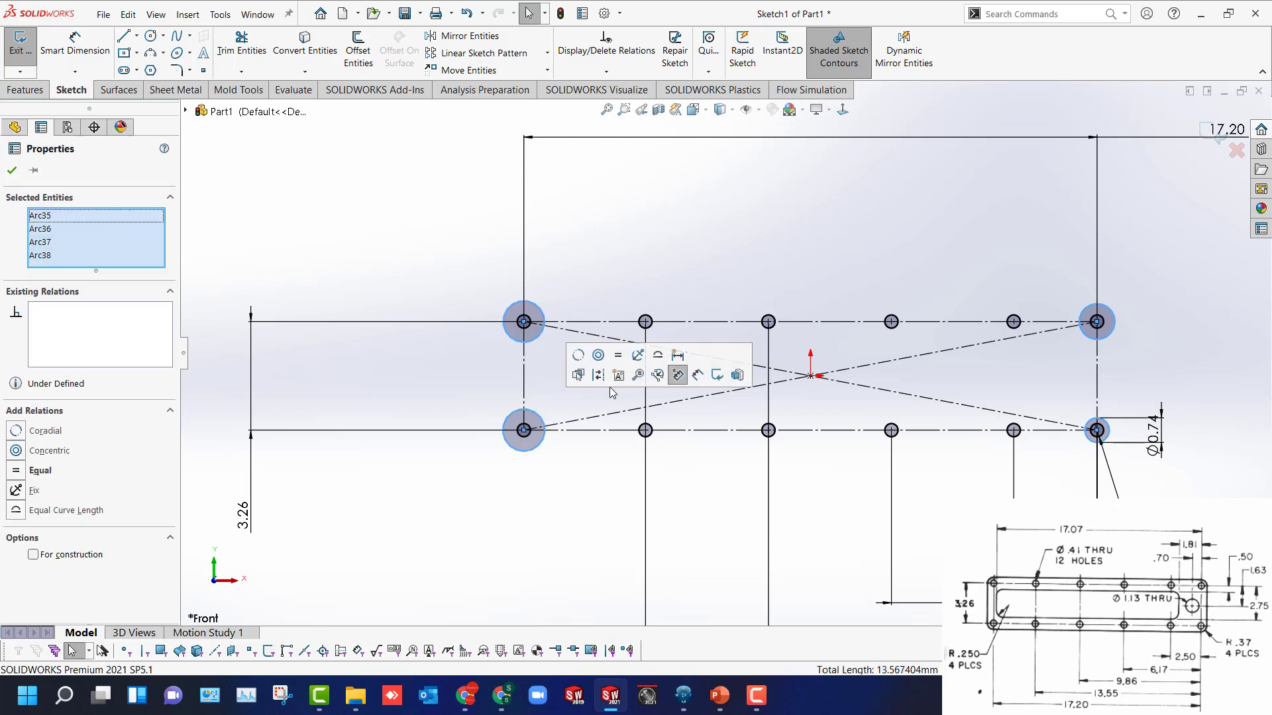
click(620, 356)
key(Escape)
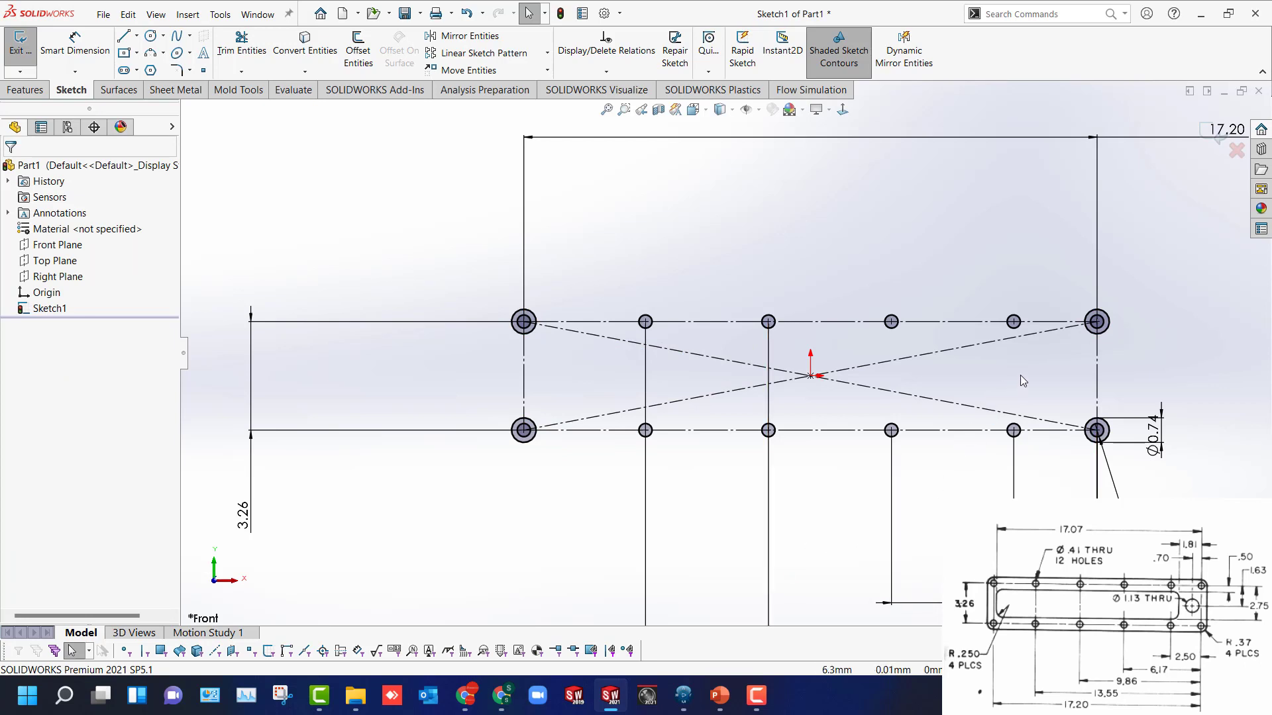
Draw a circle about 1.08 mm in diameter level with the origin, centered about 6.97 mm to its right.
key(c)
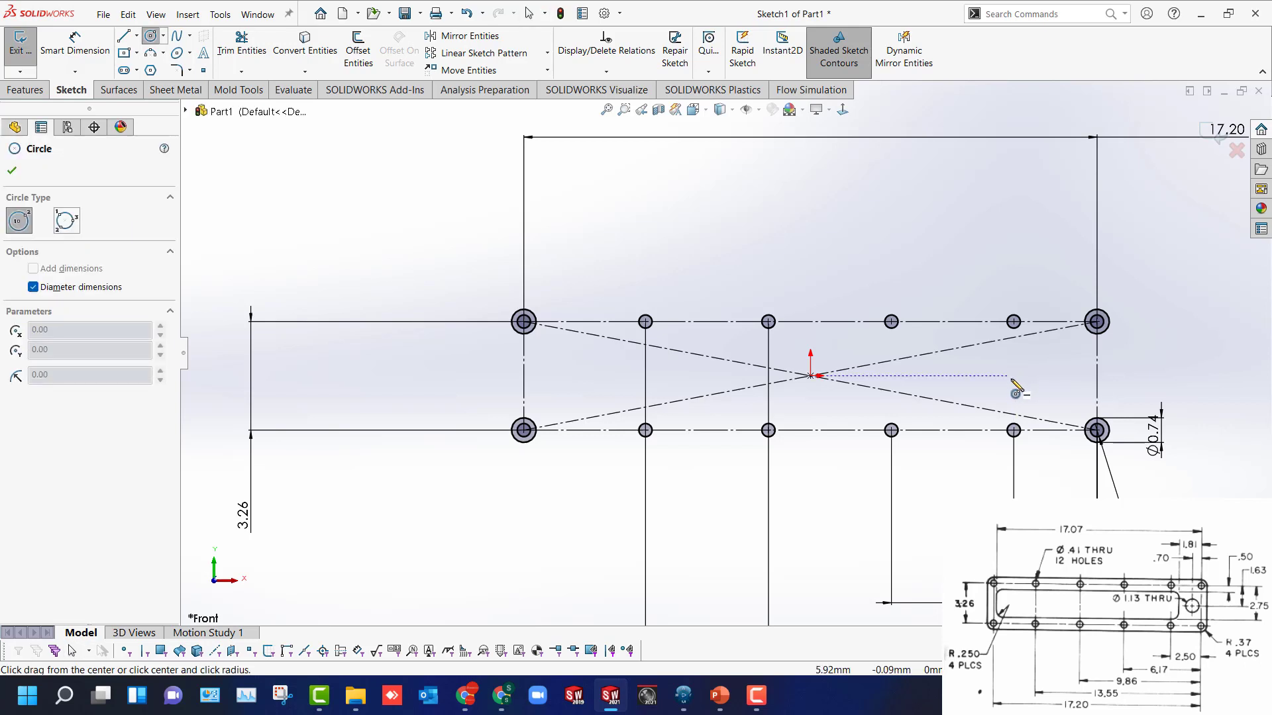
click(1043, 376)
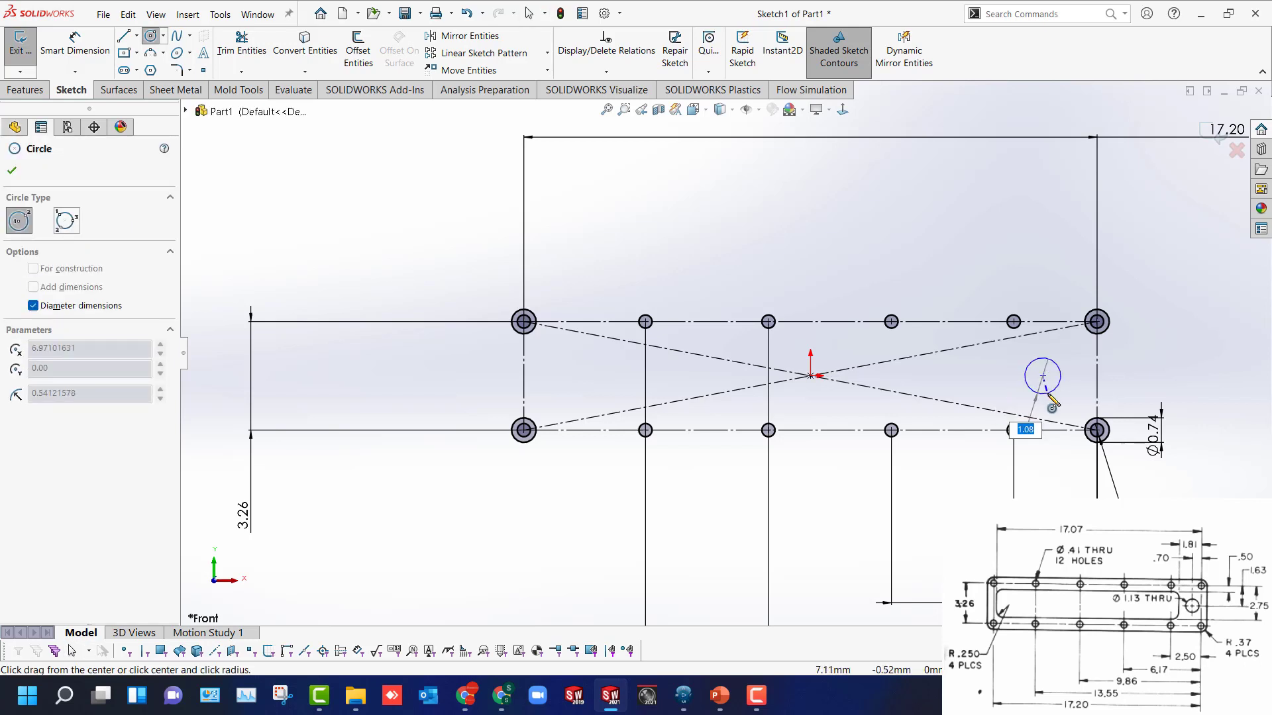
click(1050, 396)
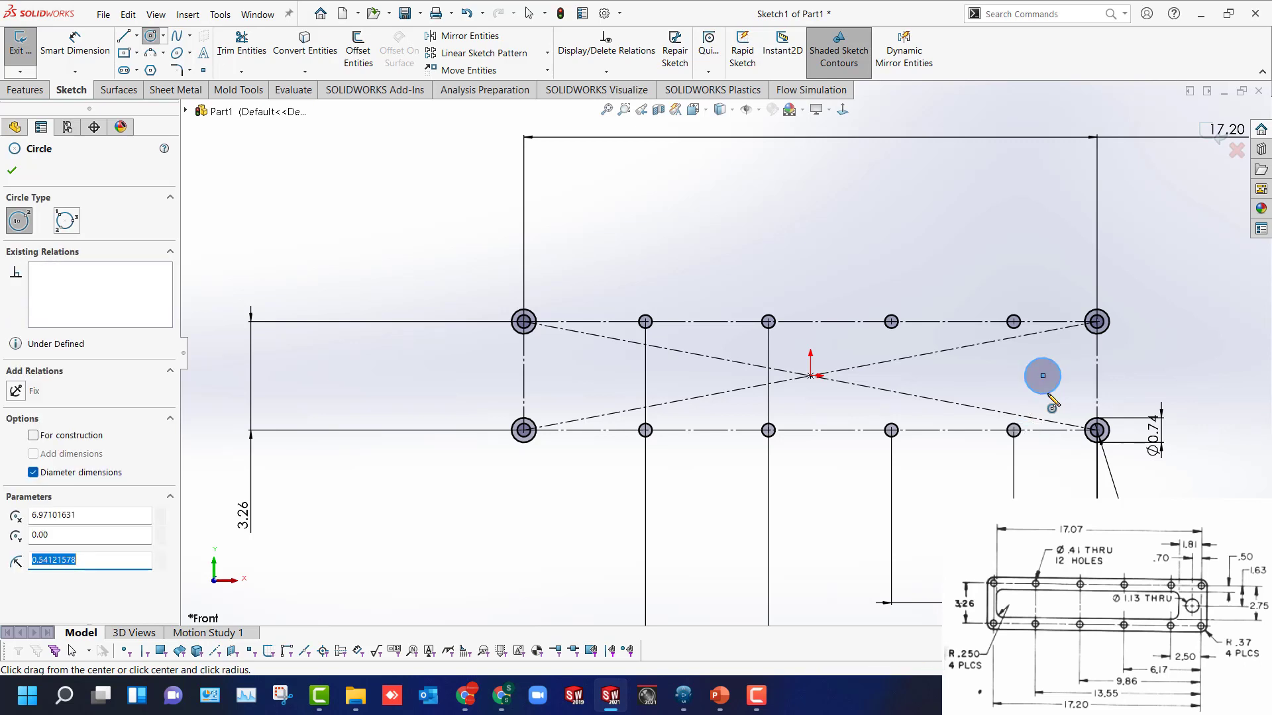
Draw a corner rectangle about 13.18 mm by 2.29 mm between the two hole rows, left of the inner circle.
key(Escape)
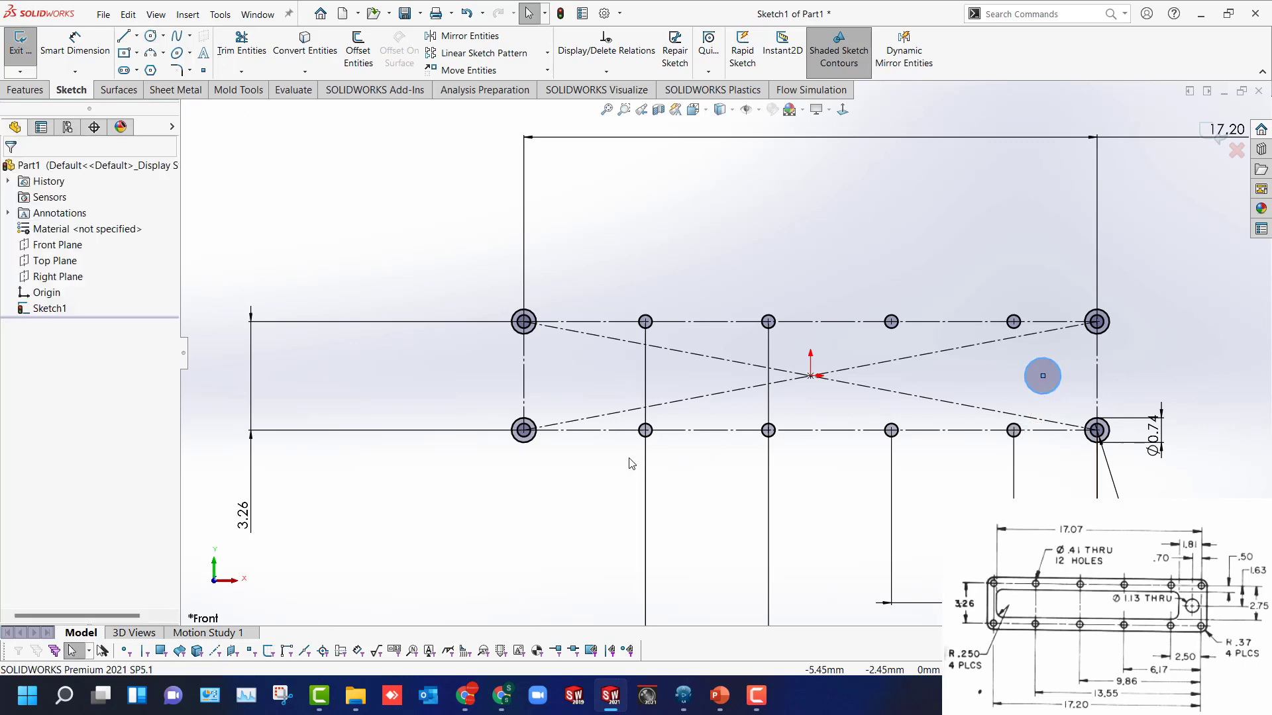
key(s)
click(767, 472)
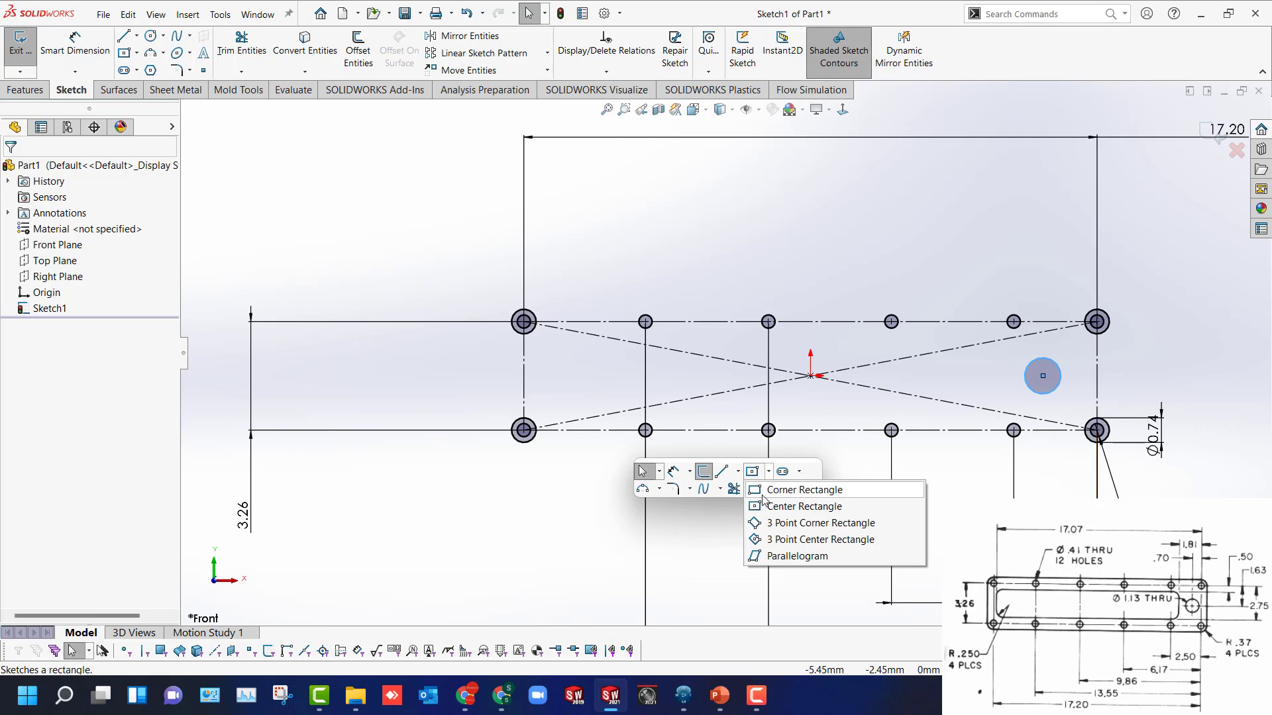
click(763, 493)
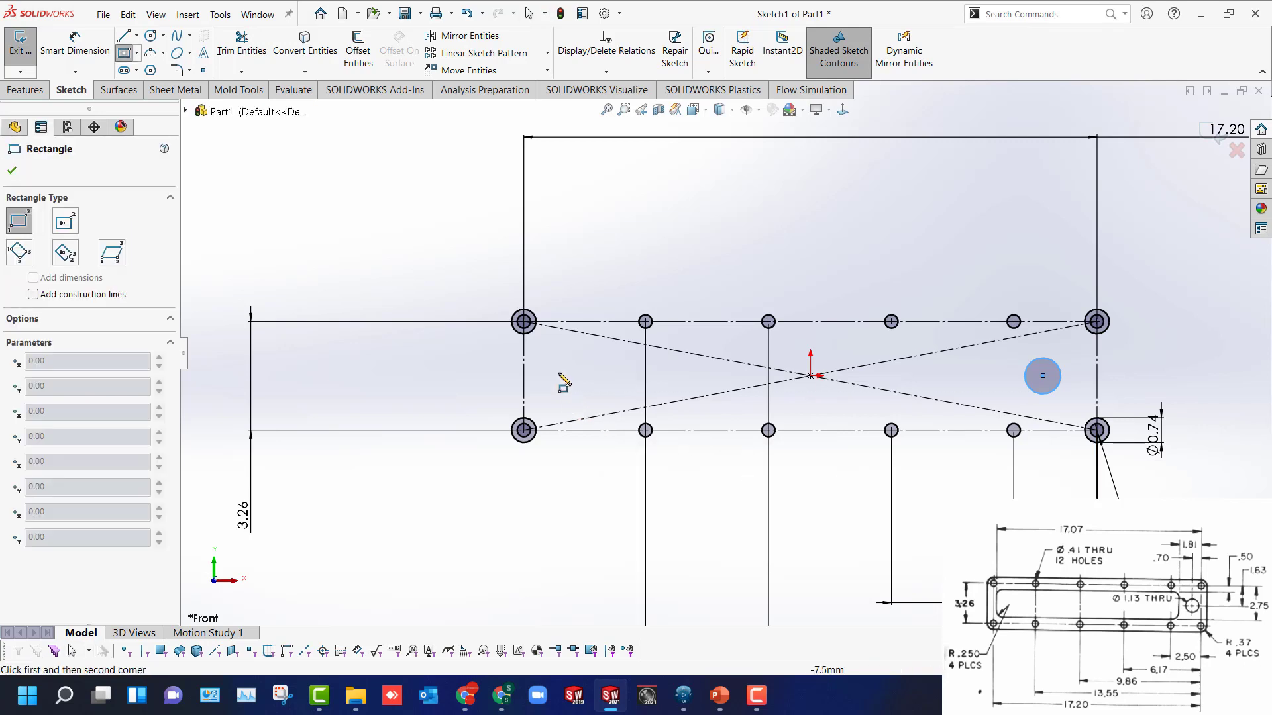
click(552, 341)
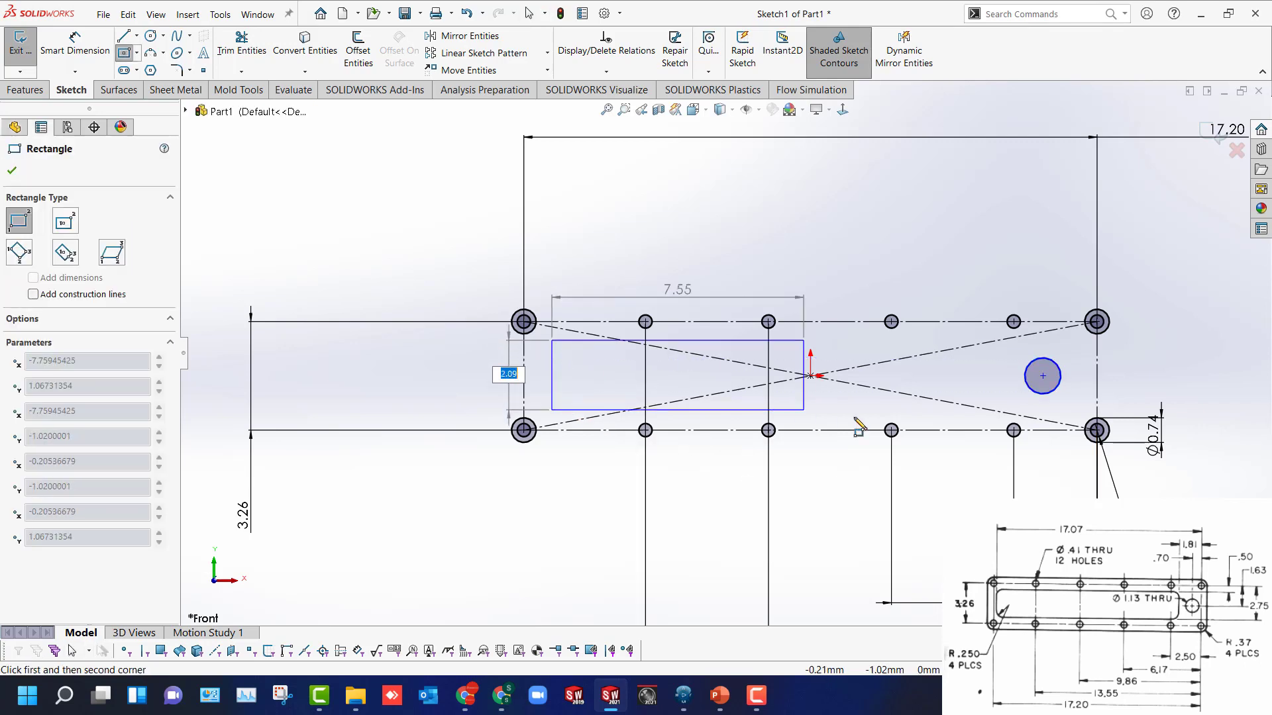
click(992, 418)
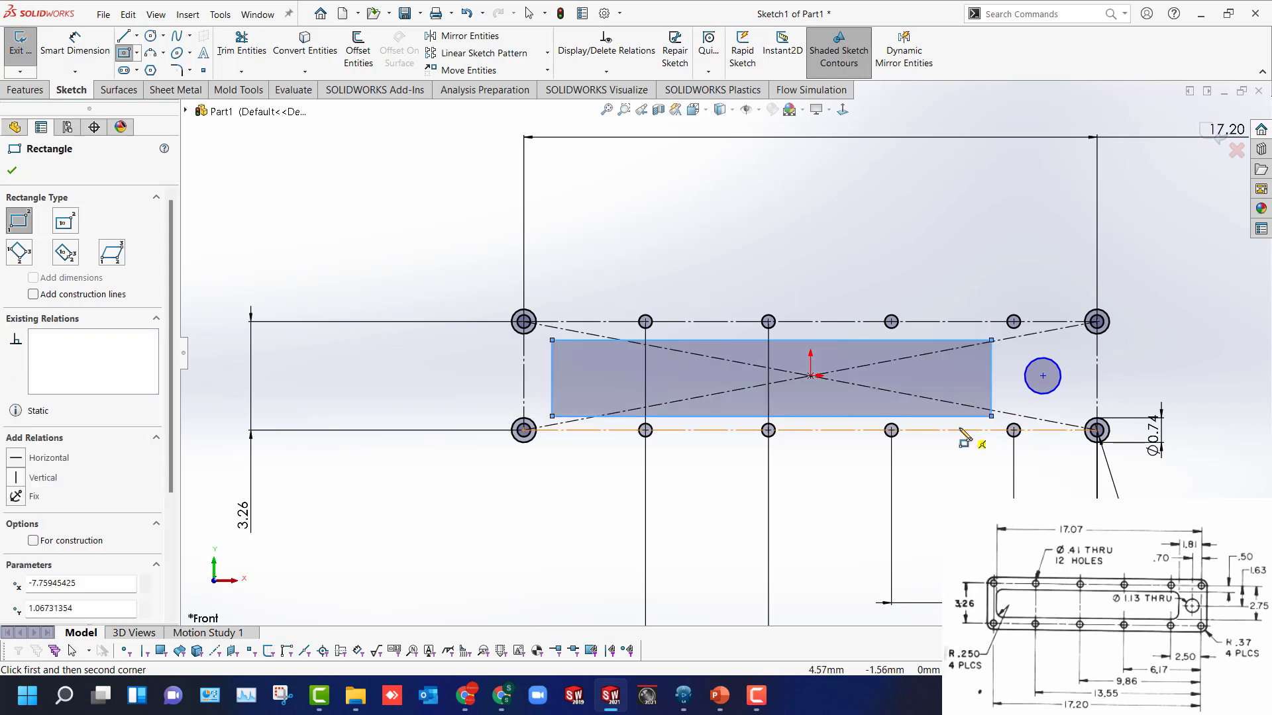
Dimension the distance from the rectangle's left edge to the frame's right centerline as 17.07 mm.
key(d)
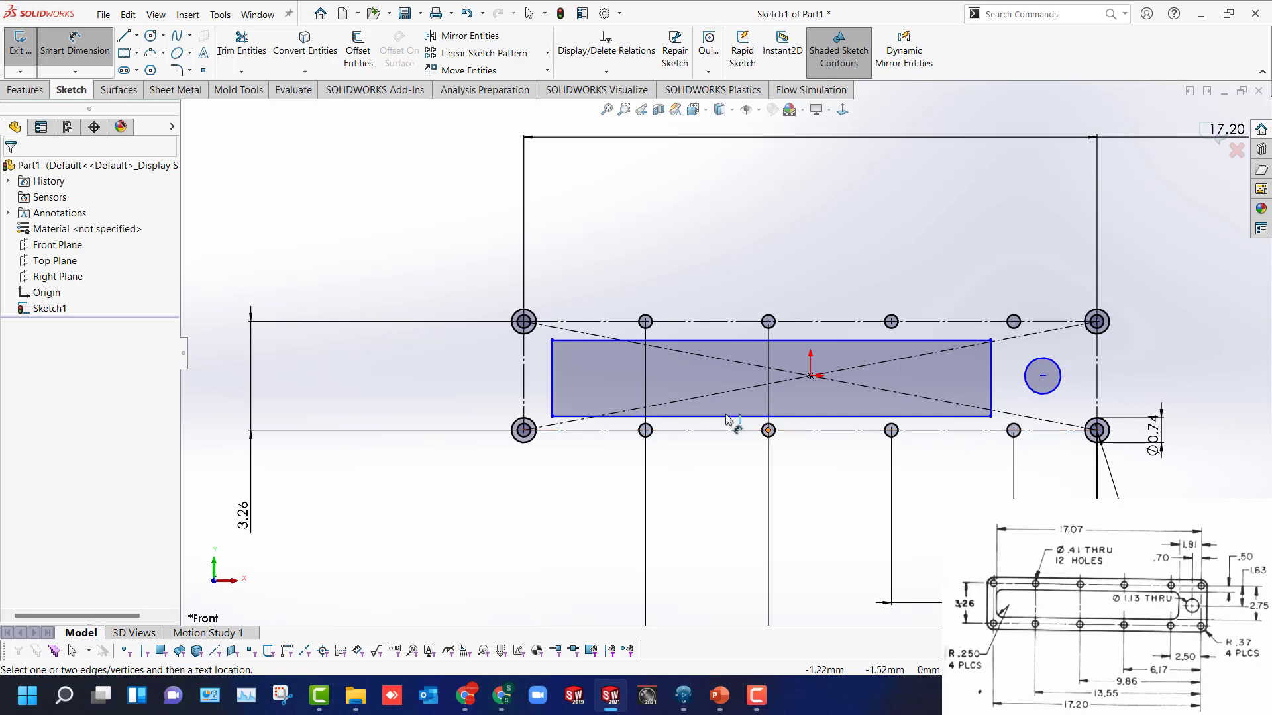
click(556, 391)
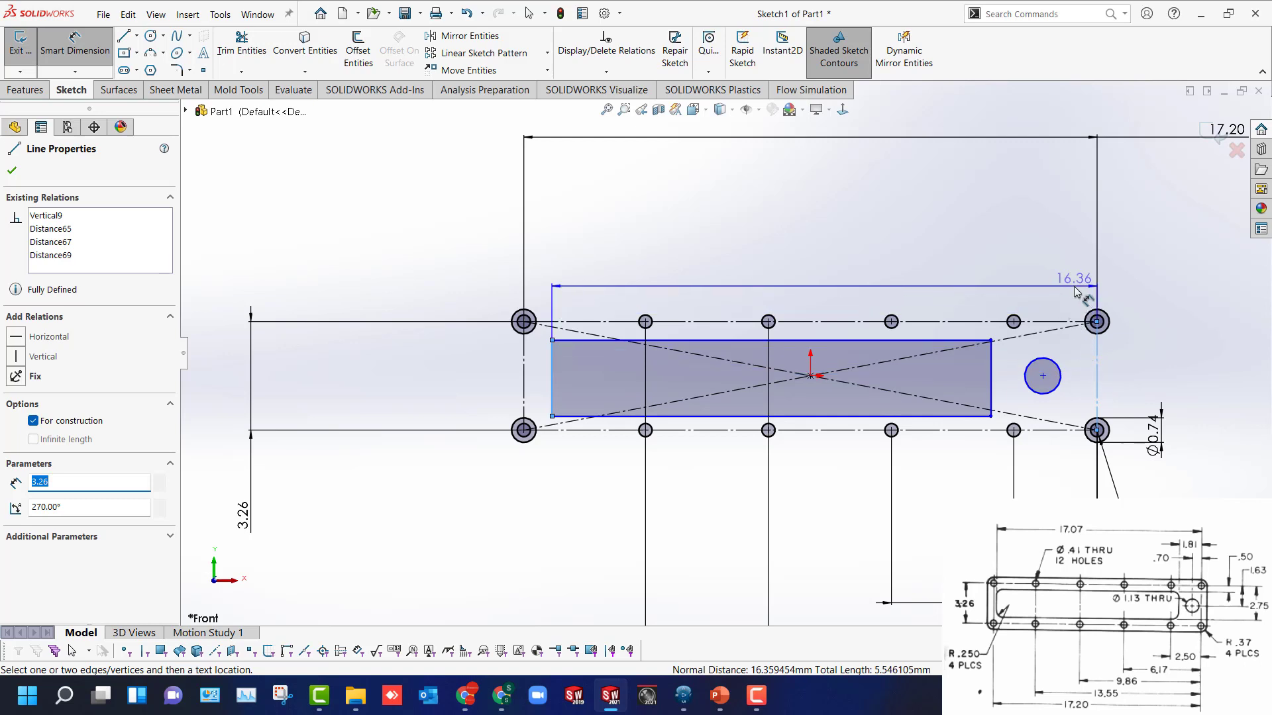
click(1065, 272)
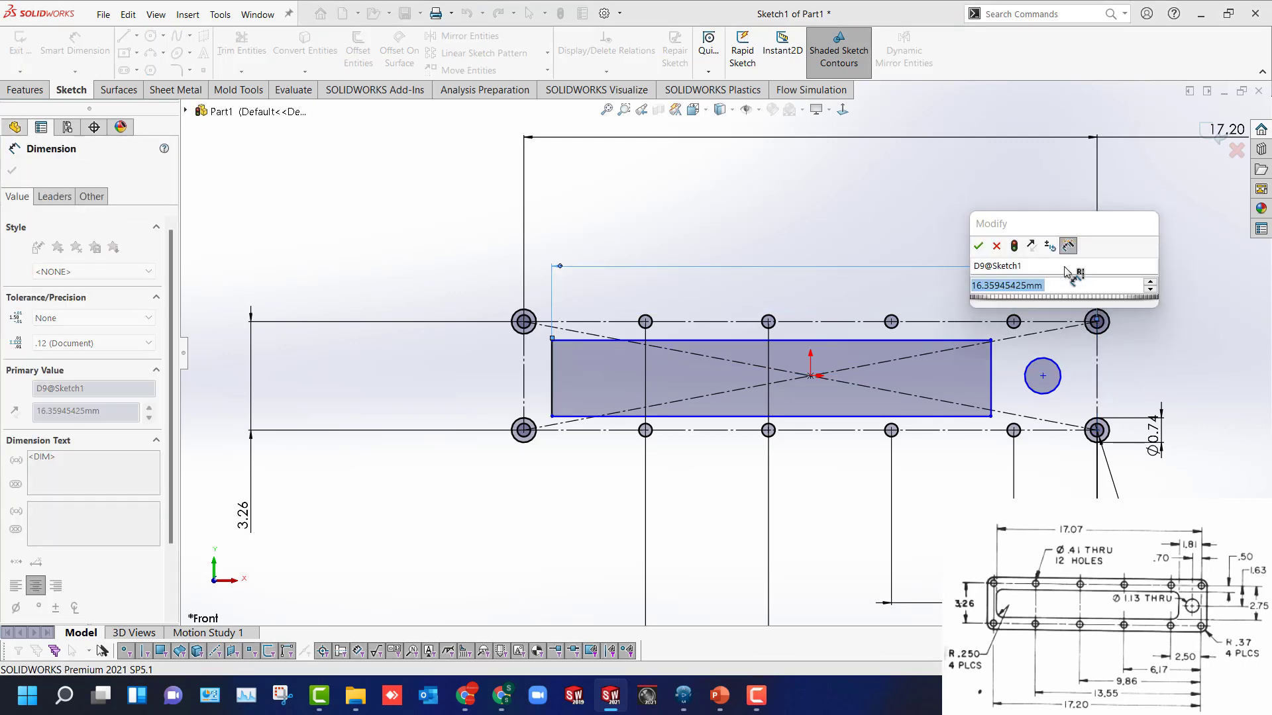
text(17)
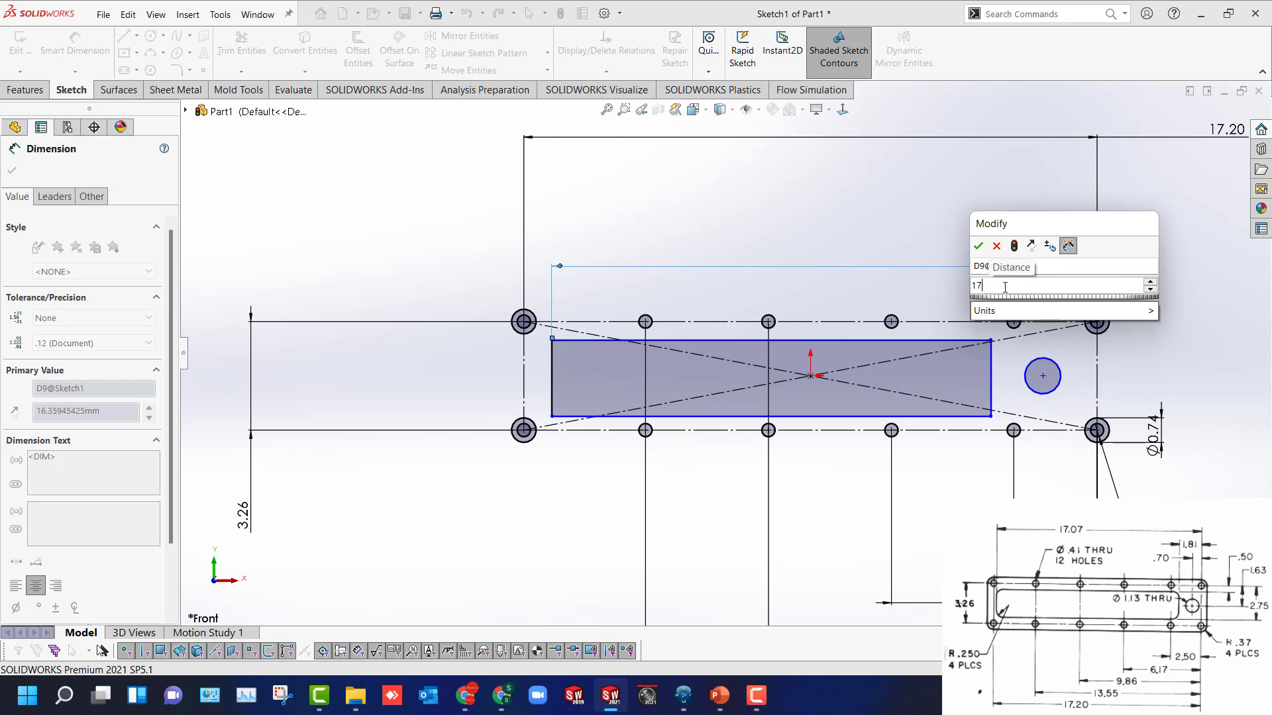
mouse_move(992, 316)
text(.)
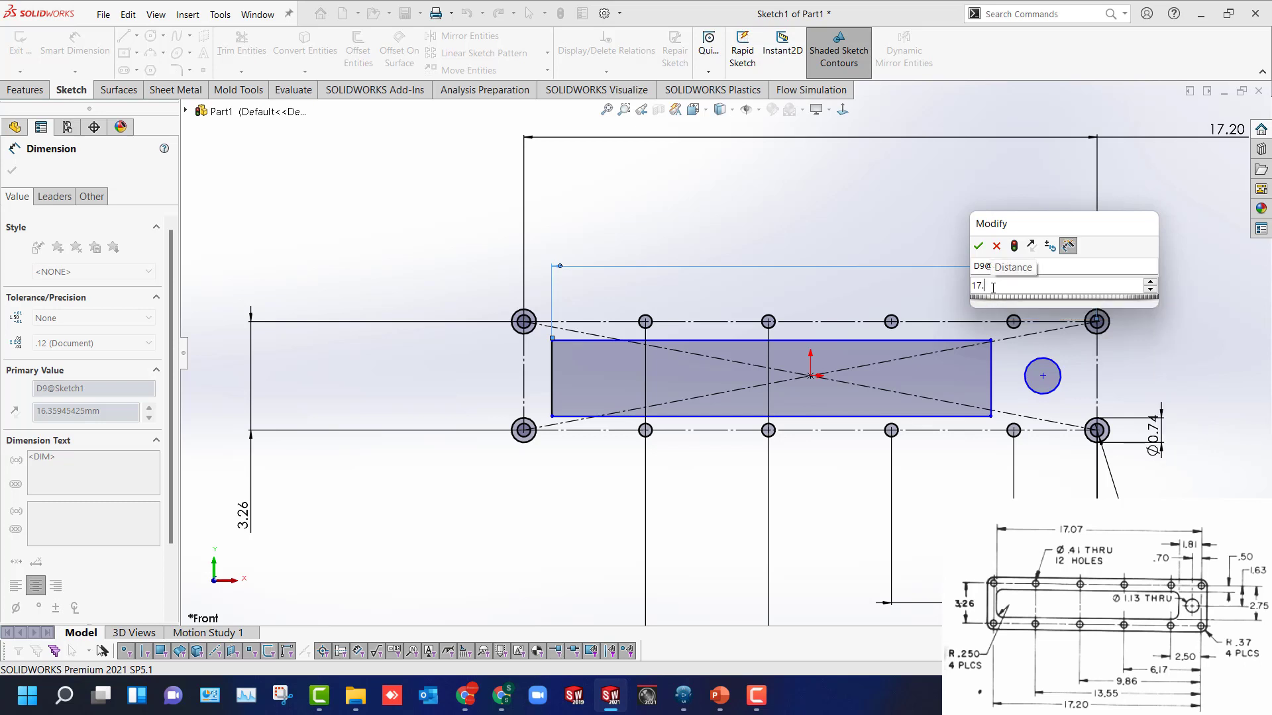
text(07)
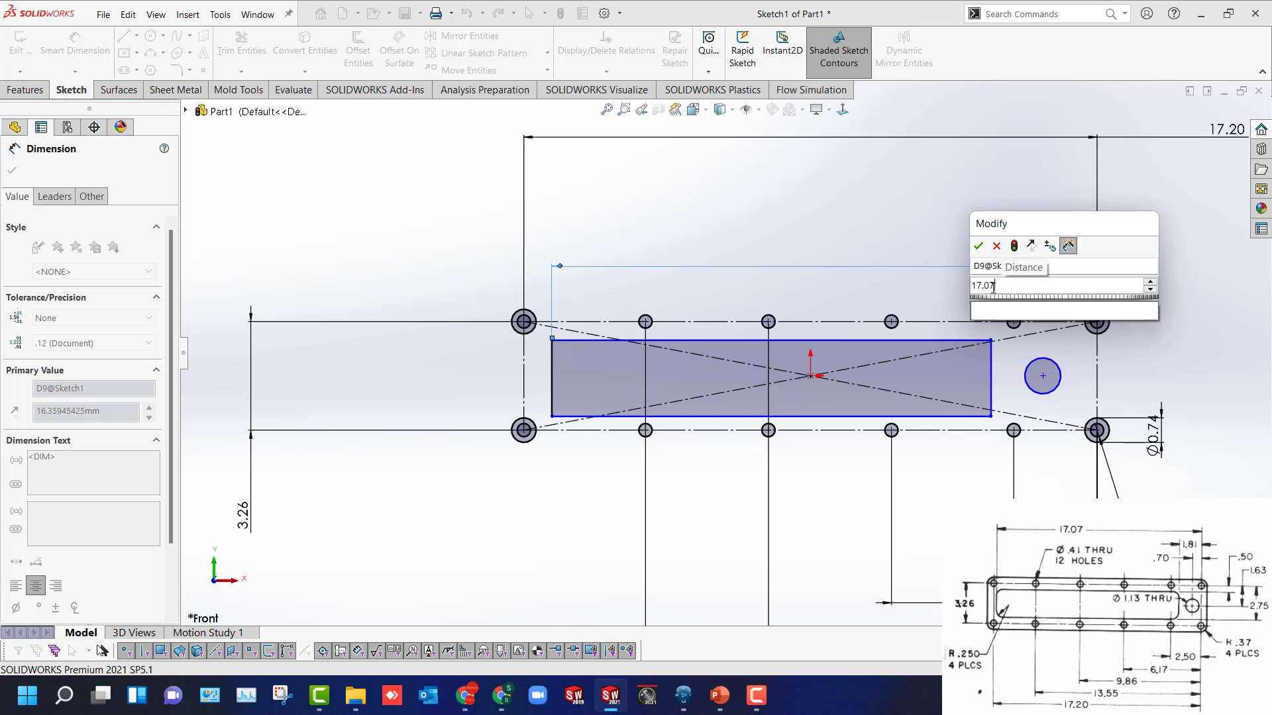
key(Return)
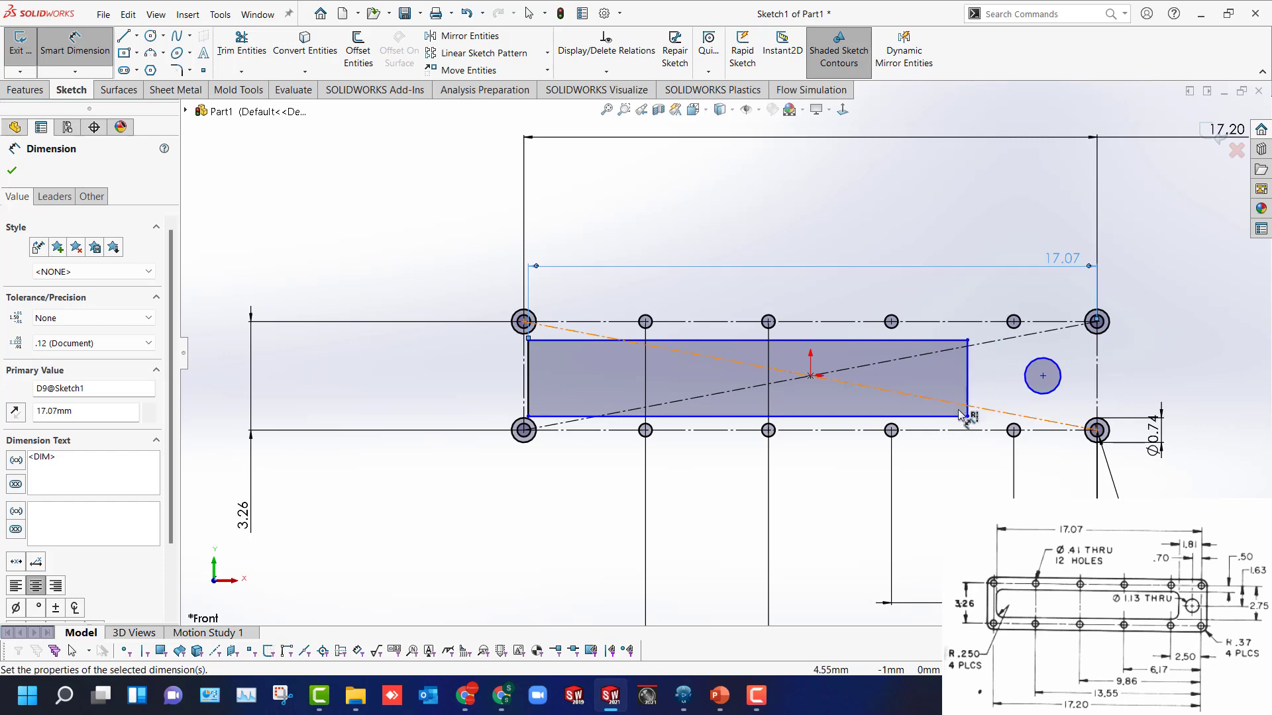
Dimension the distance from the rectangle's right edge to the frame's right centerline as 1.81 mm.
click(968, 368)
click(1089, 332)
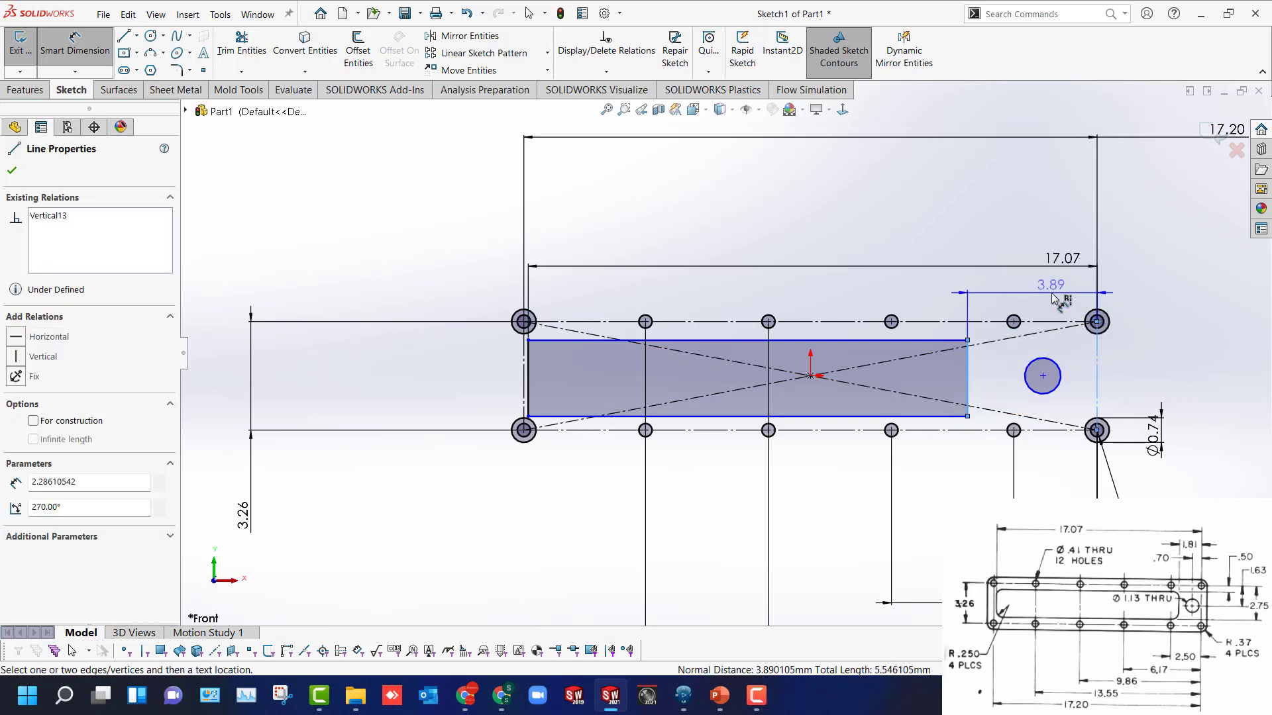
click(1051, 292)
text(1.81)
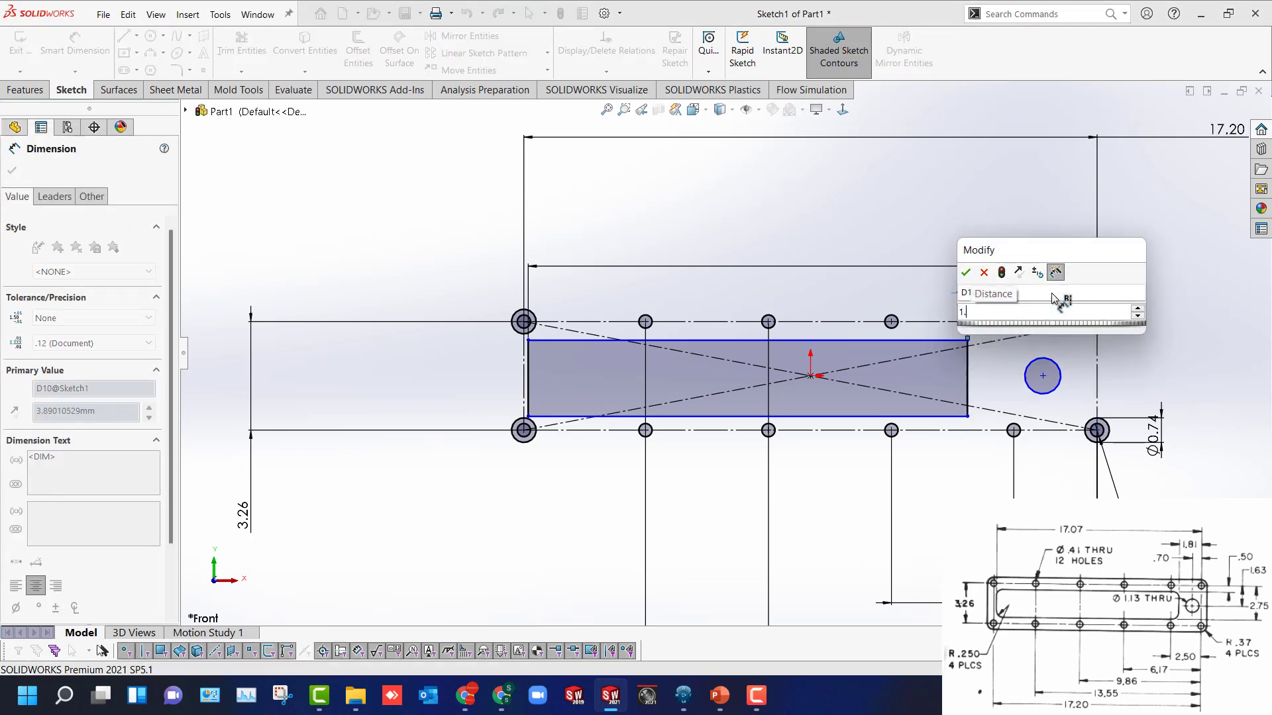
key(Return)
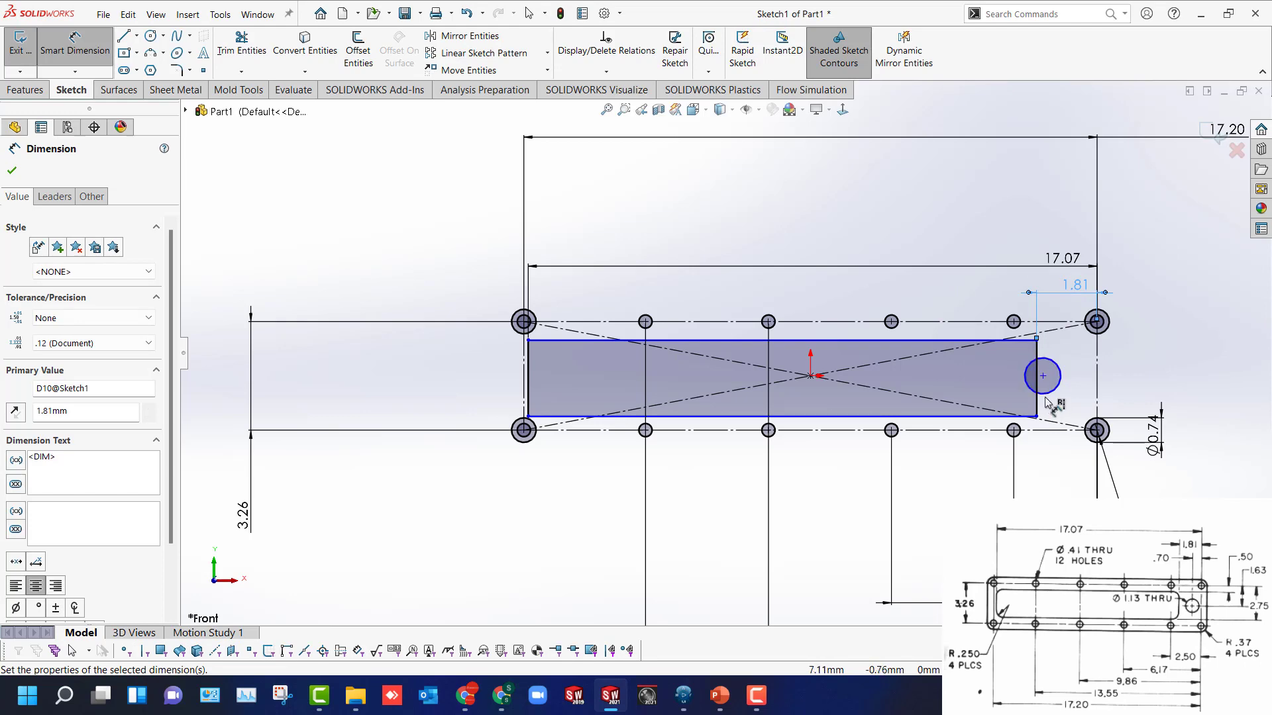
Dimension the inner circle's center 0.7 mm from the frame's right centerline.
click(1042, 375)
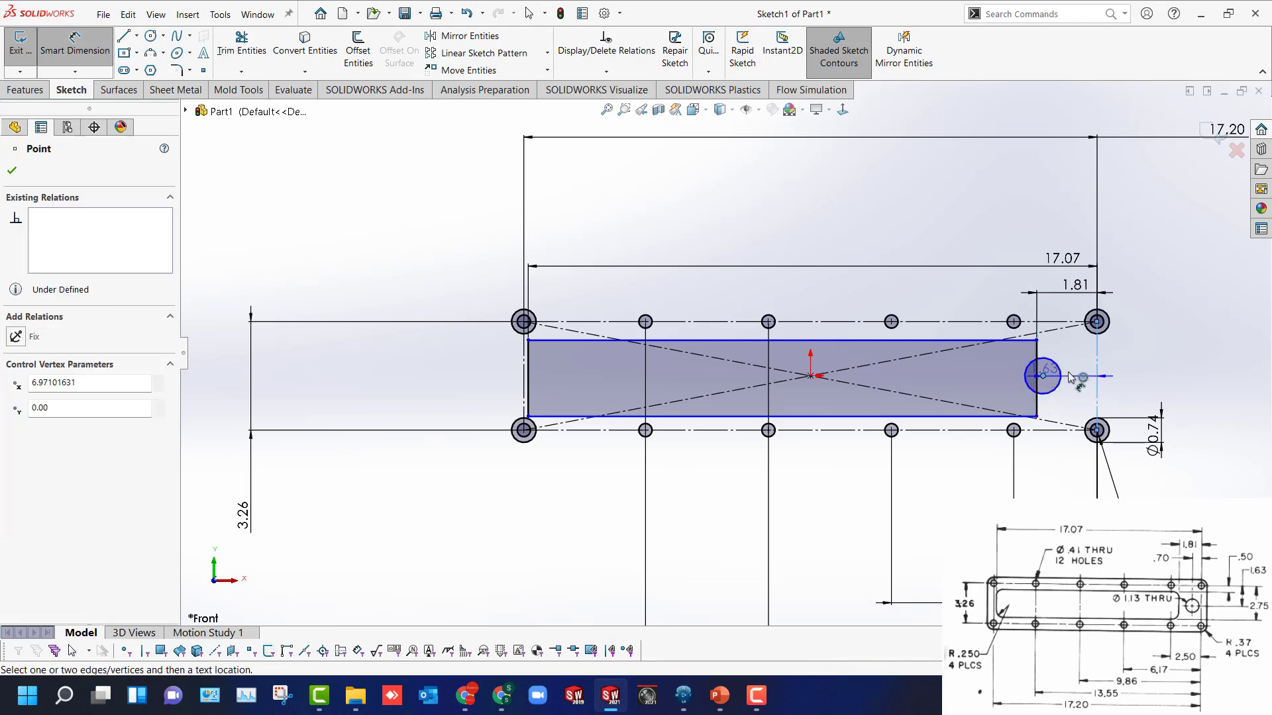
click(1142, 369)
text(0.7)
key(Return)
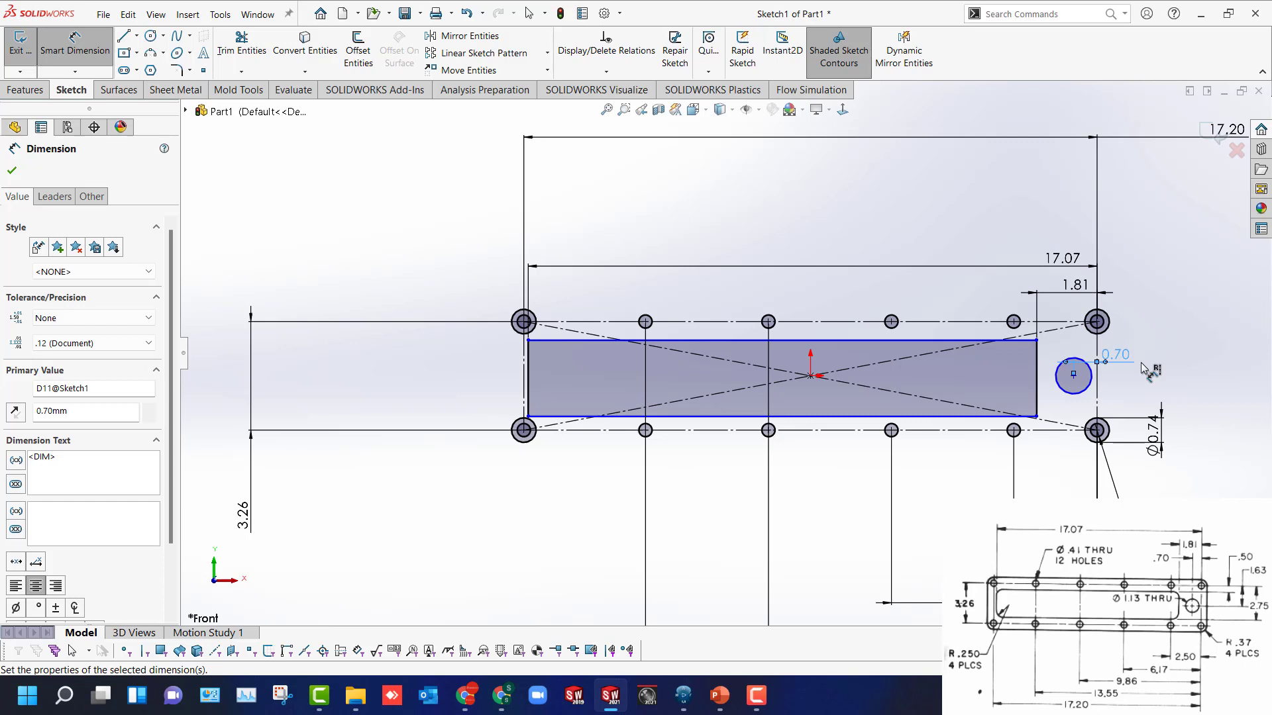
key(Escape)
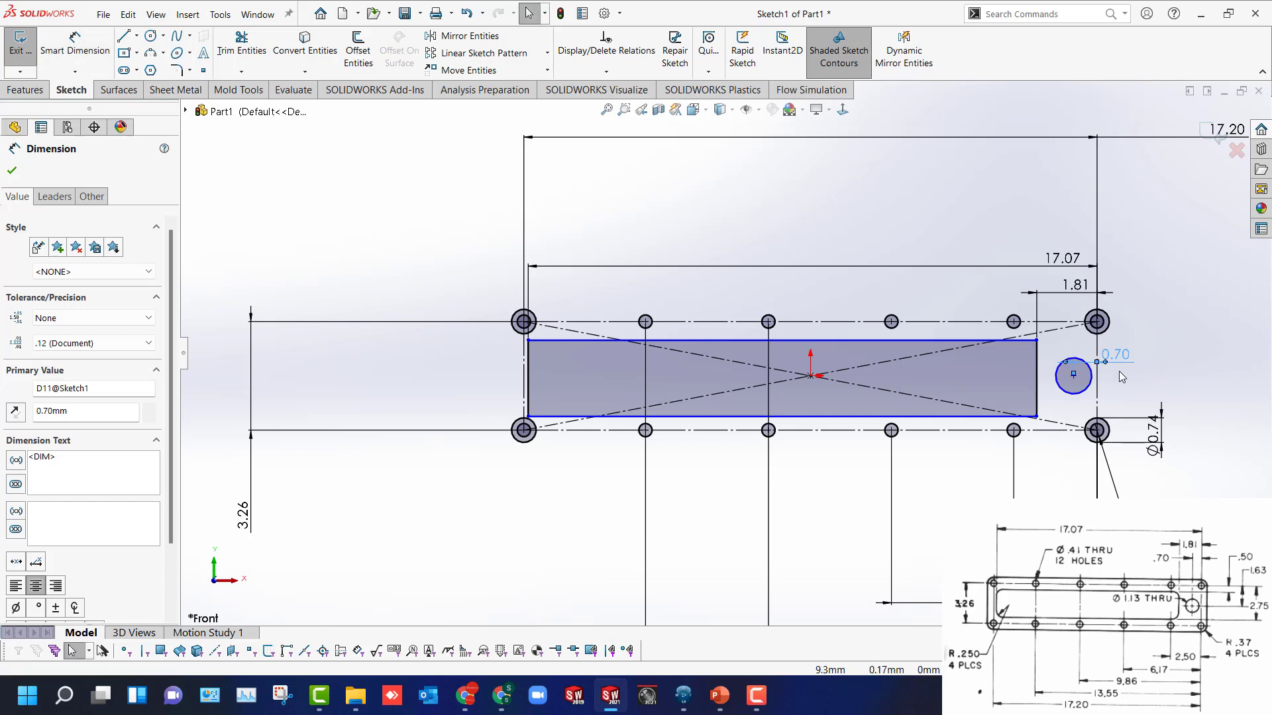
Dimension the inner circle near the frame's right end to a 1.13 mm diameter.
click(1090, 378)
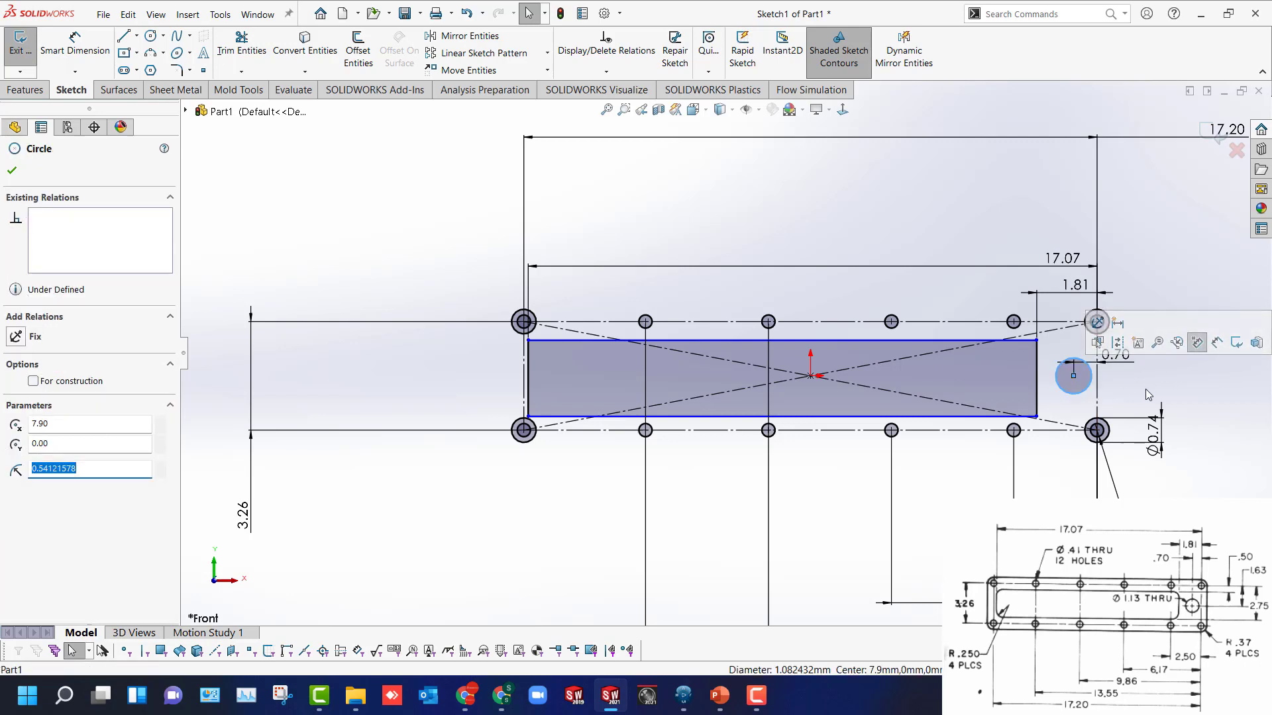
click(1103, 397)
key(Return)
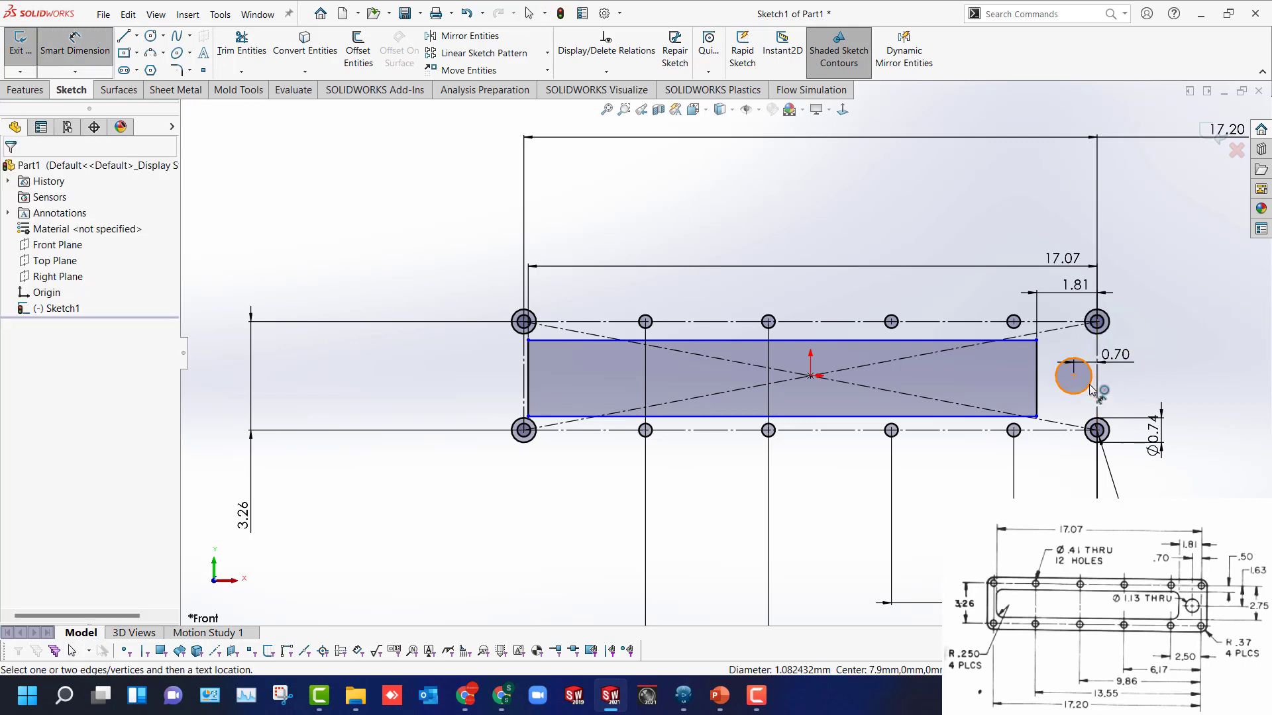
click(1089, 390)
click(1094, 369)
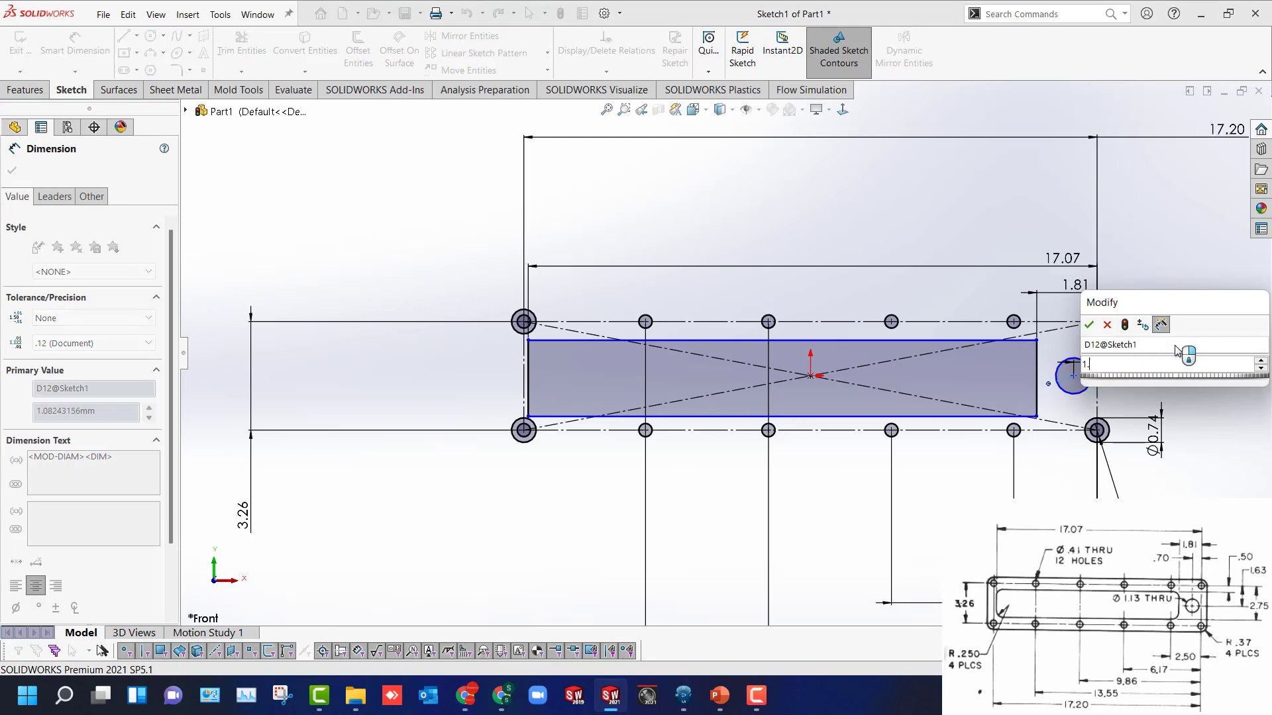
text(1.13)
key(Return)
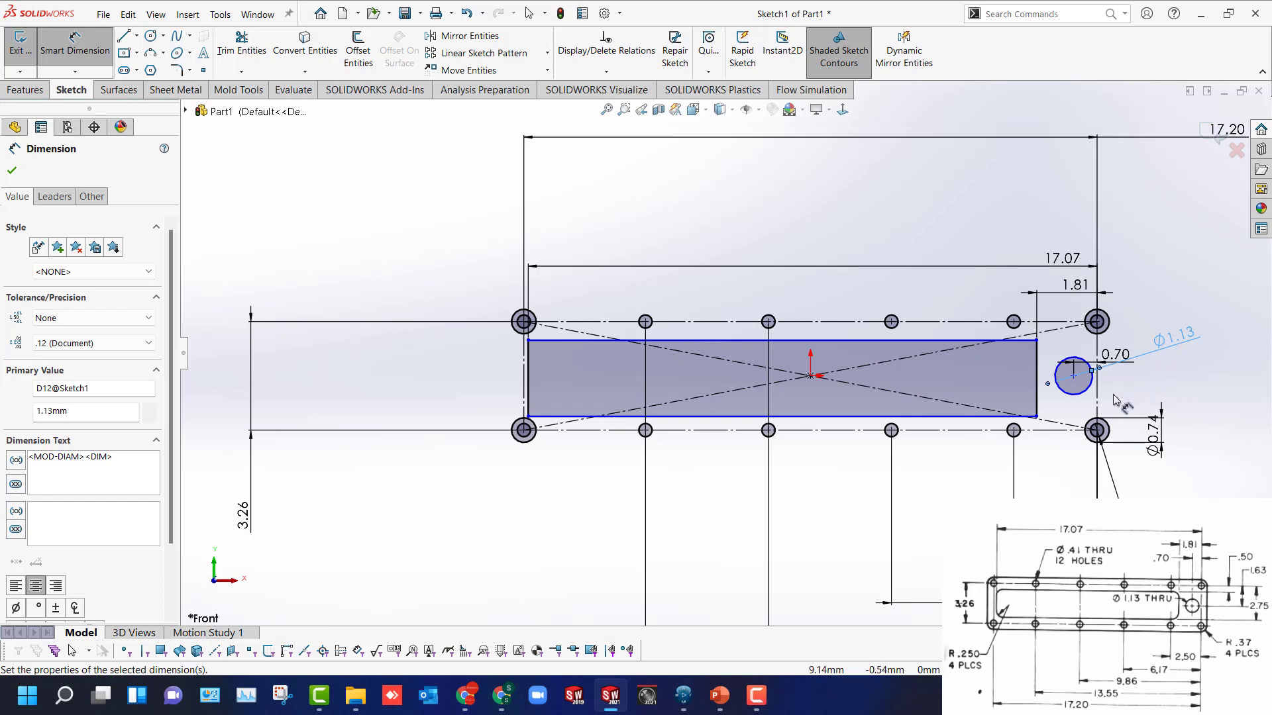
key(Escape)
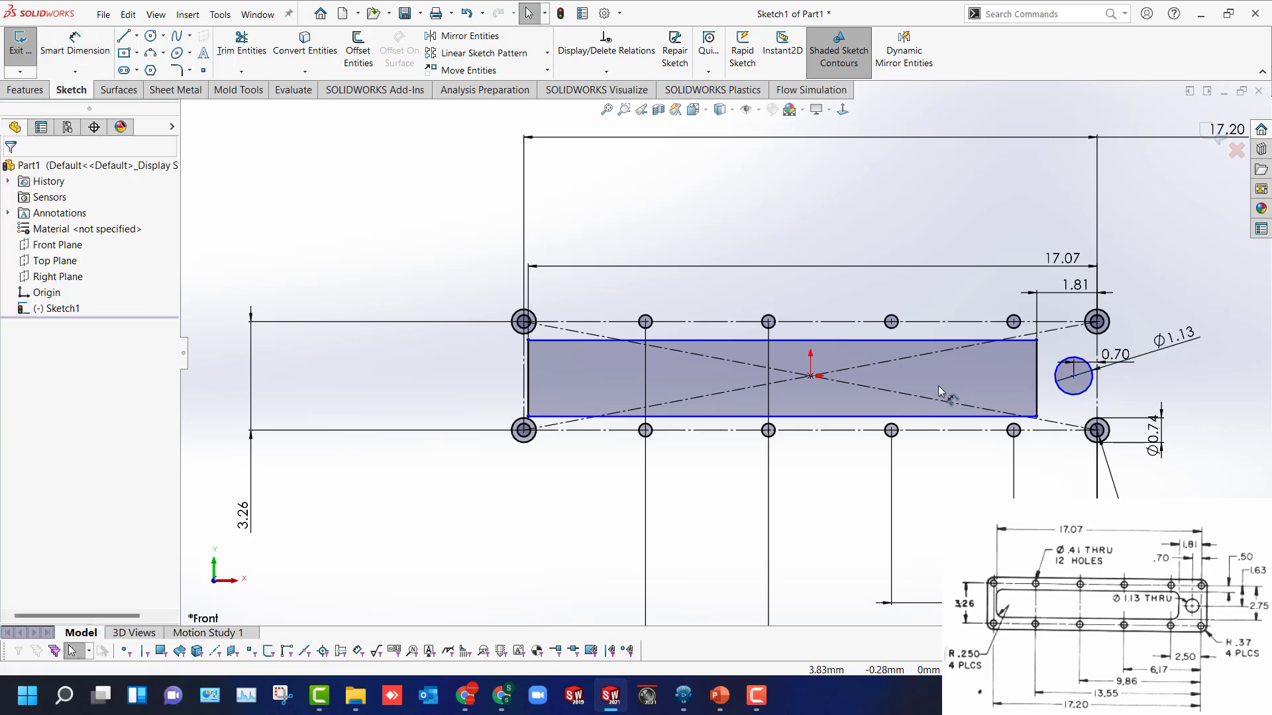
Add a horizontal relation between the midpoint of the rectangle's right edge and the origin.
click(1037, 383)
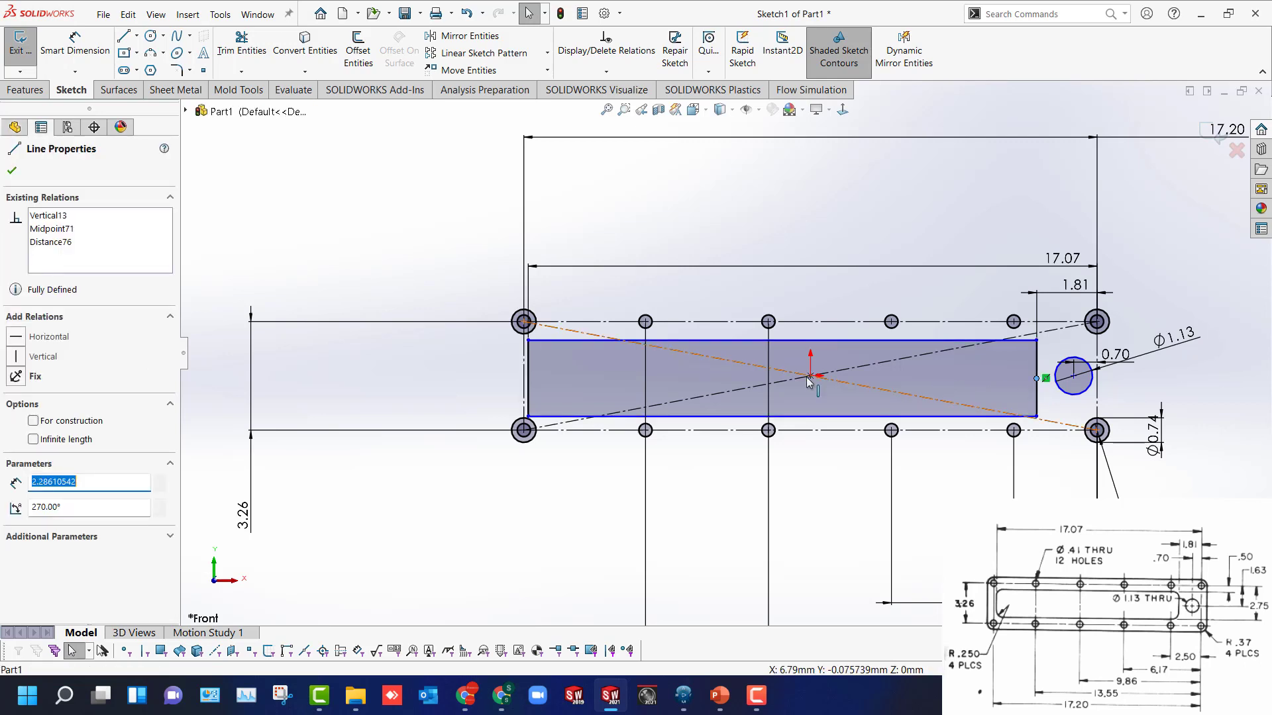
ctrl+click(811, 376)
click(850, 341)
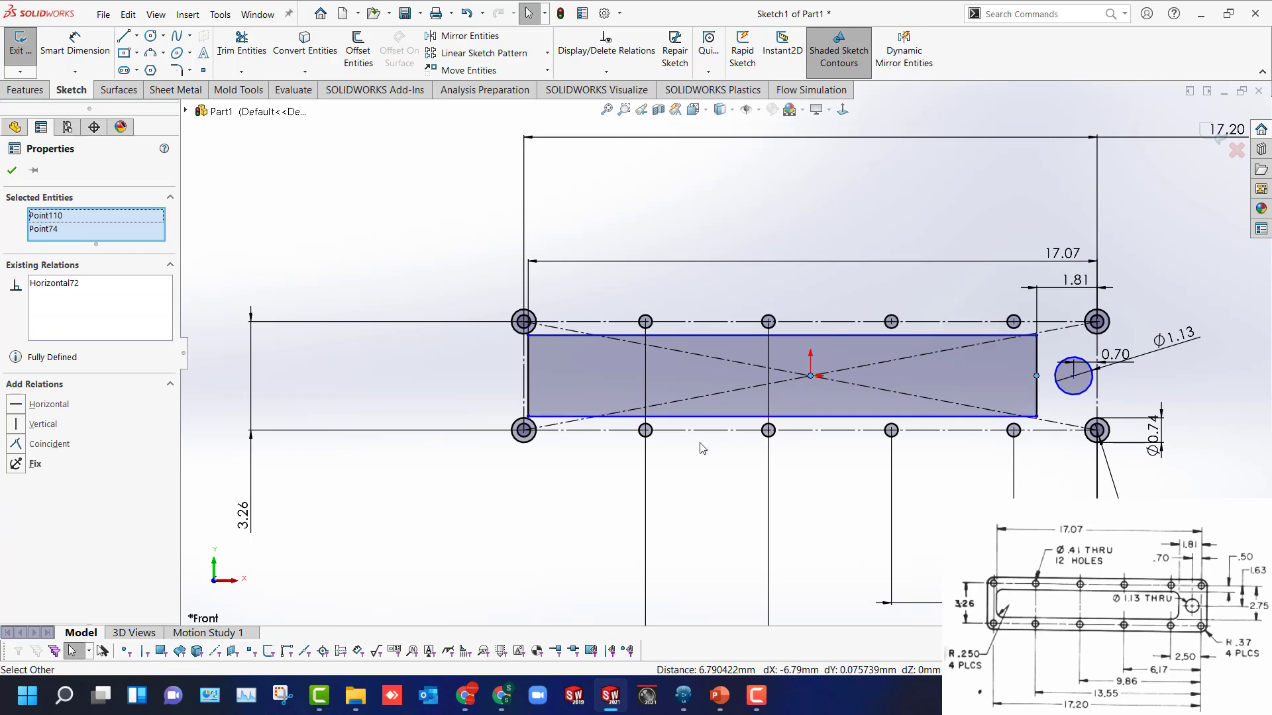
click(560, 521)
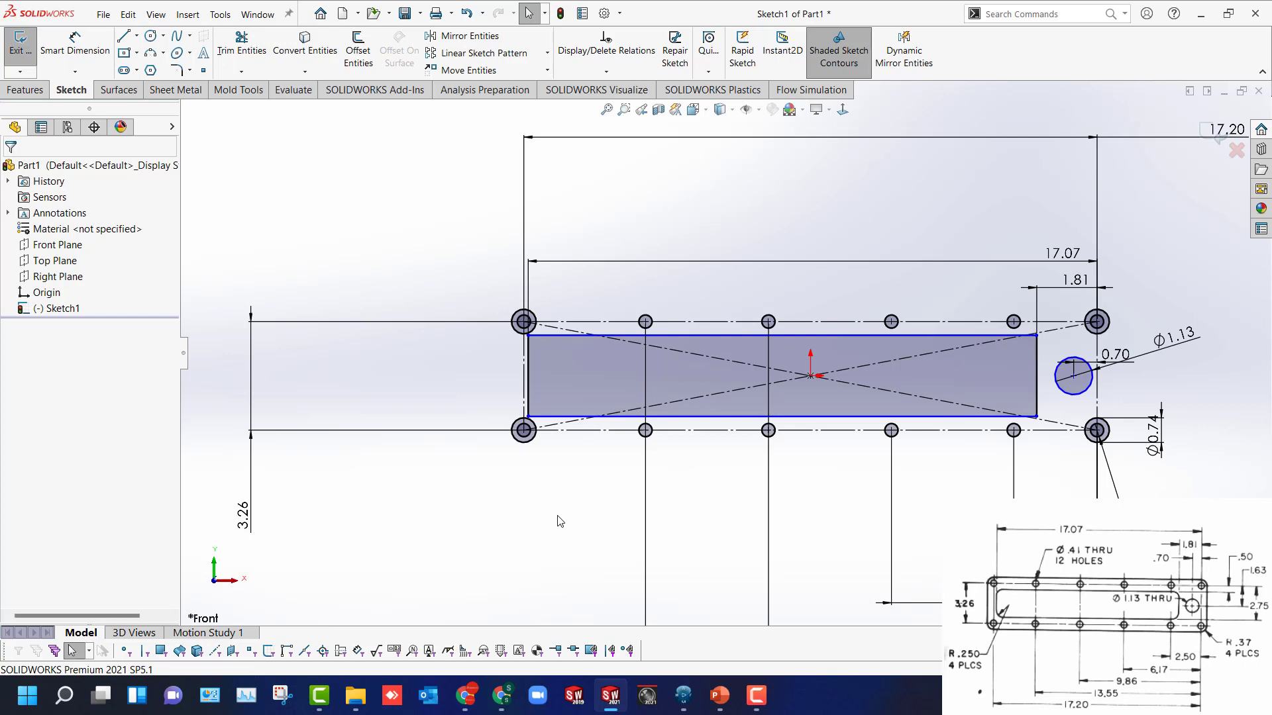
Dimension the gap between the rectangle's top edge and the upper hole centerline as 0.5 mm.
key(d)
click(594, 336)
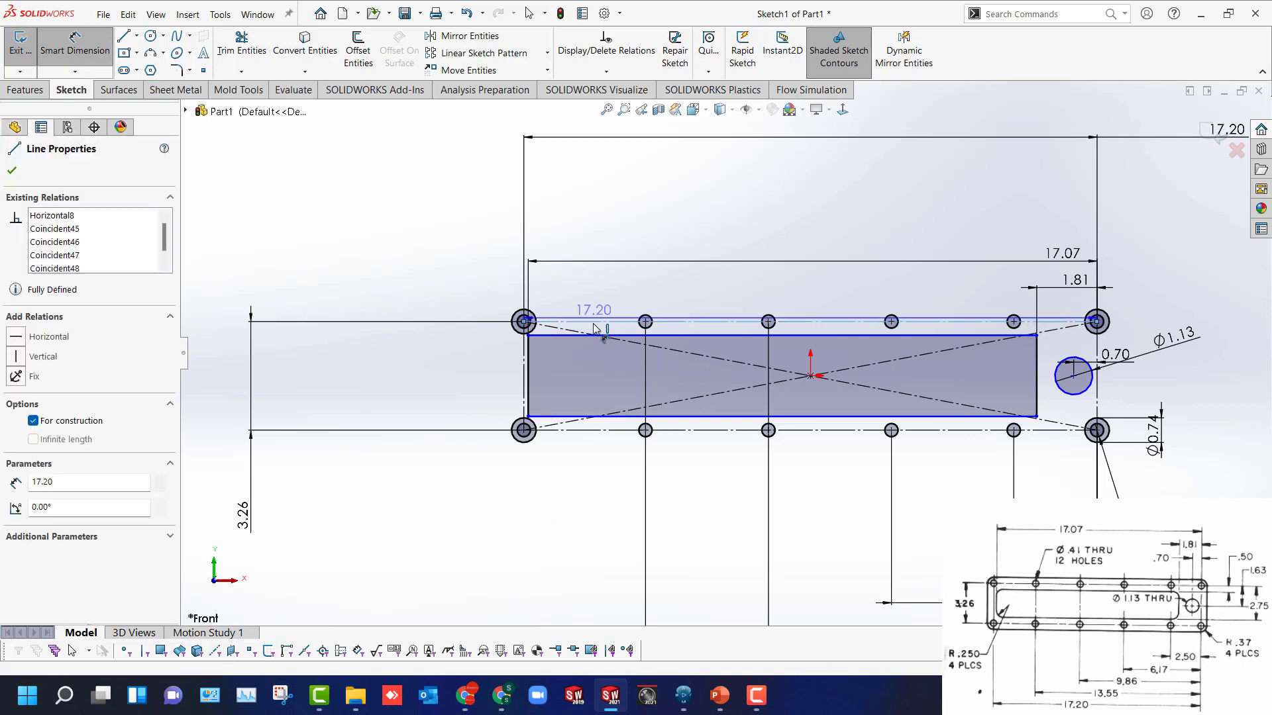
click(586, 323)
click(432, 371)
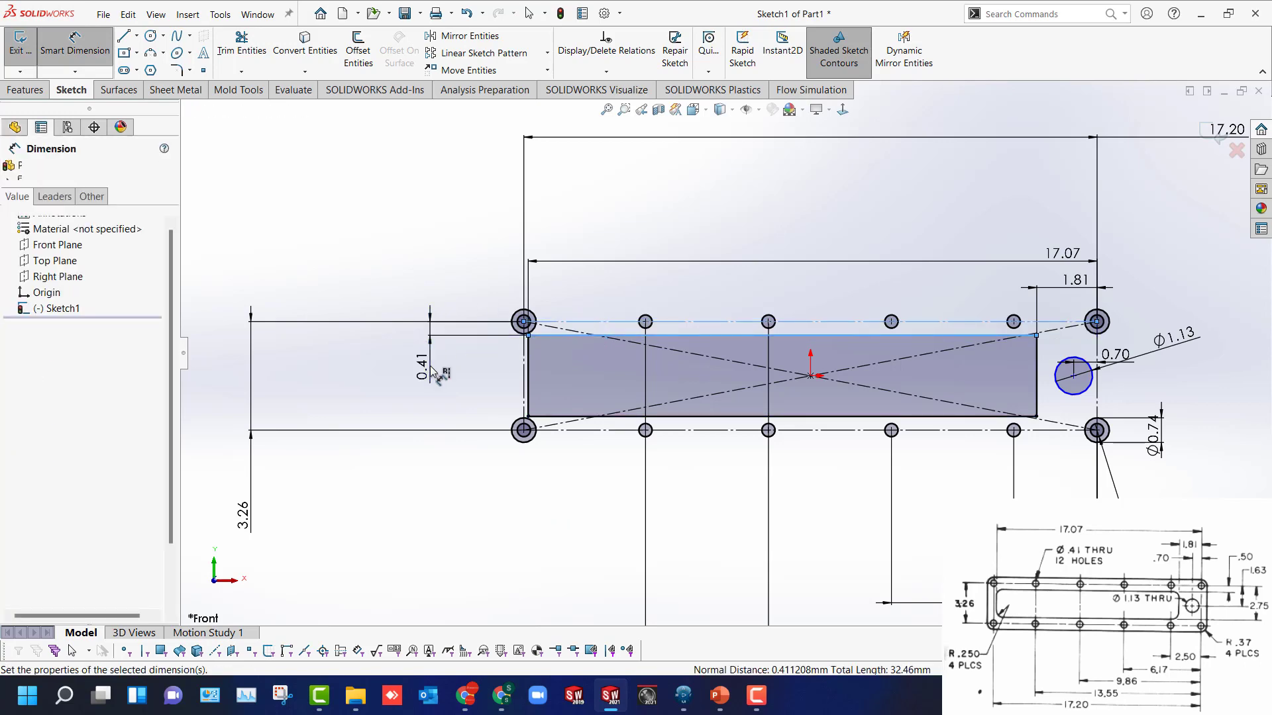
text(0.5)
key(Return)
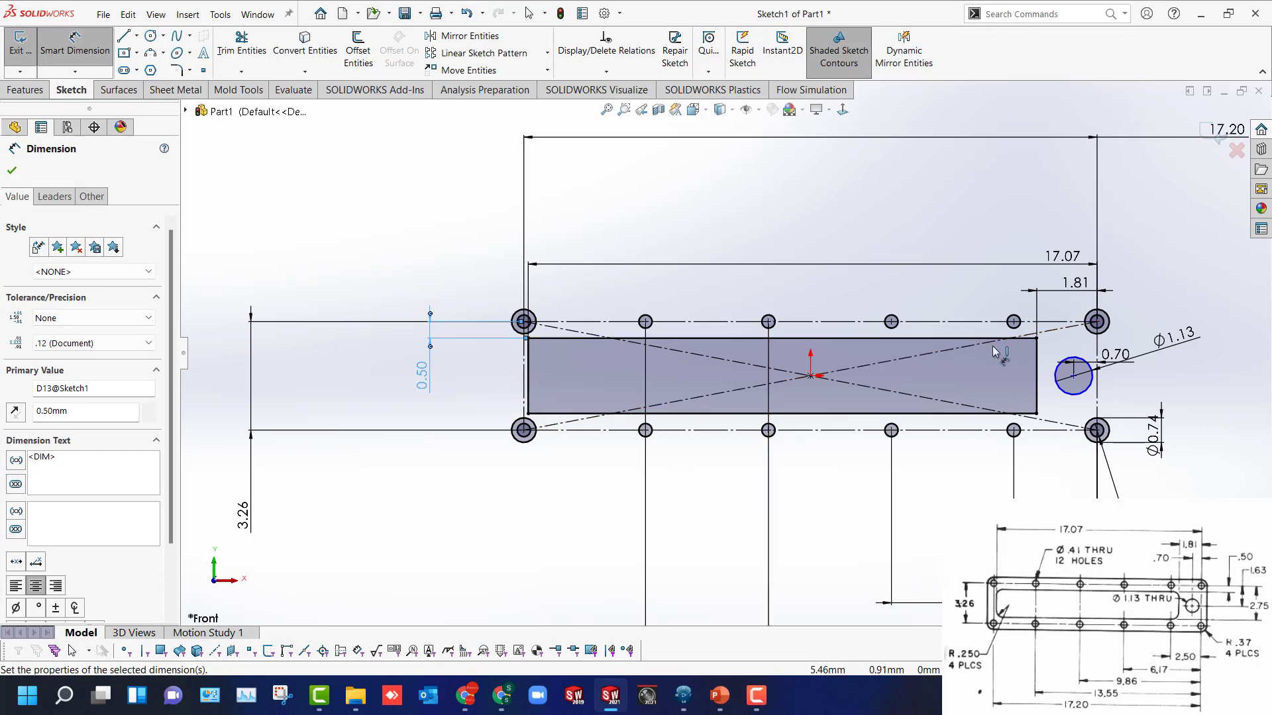
click(1073, 376)
key(Escape)
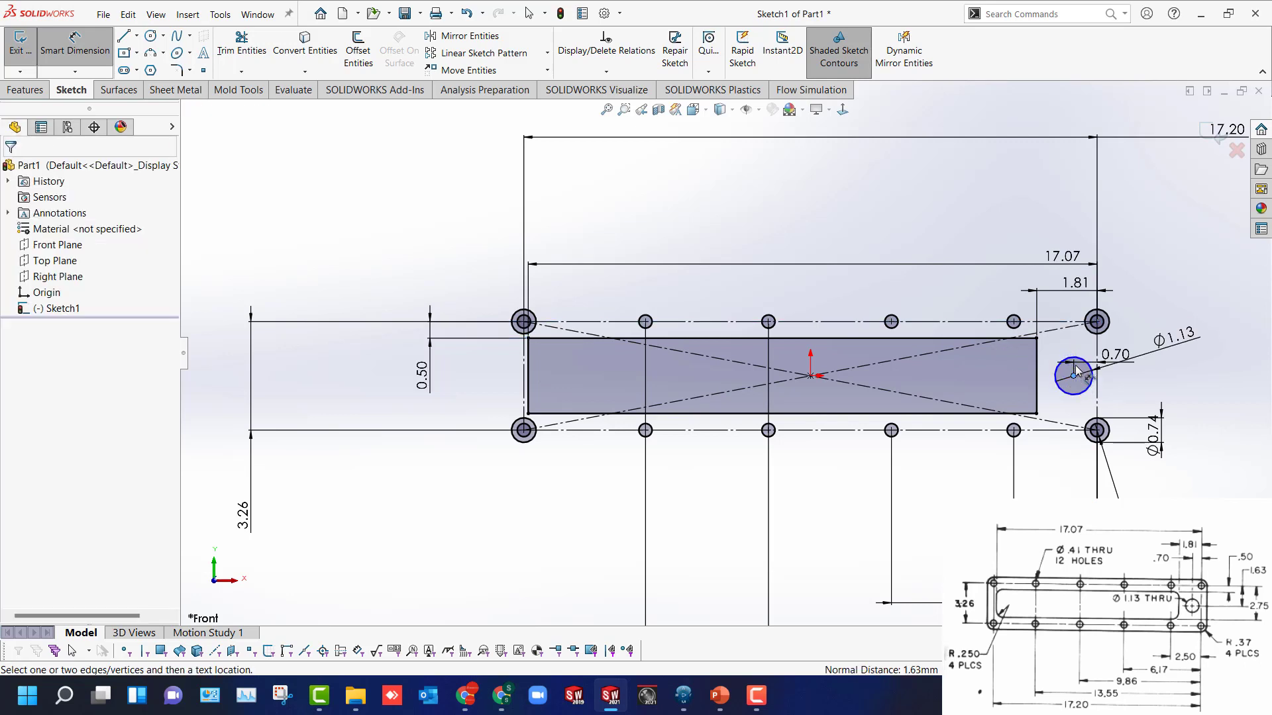
click(1073, 376)
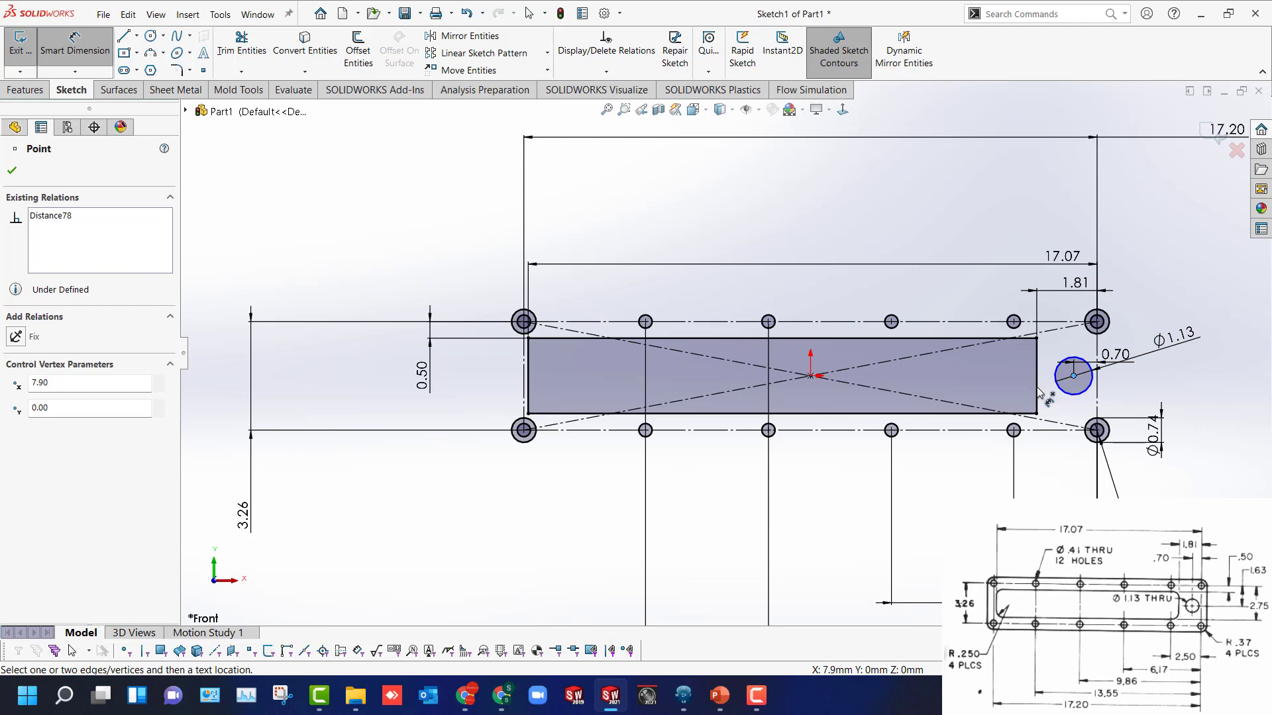
key(Escape)
click(1076, 393)
key(Escape)
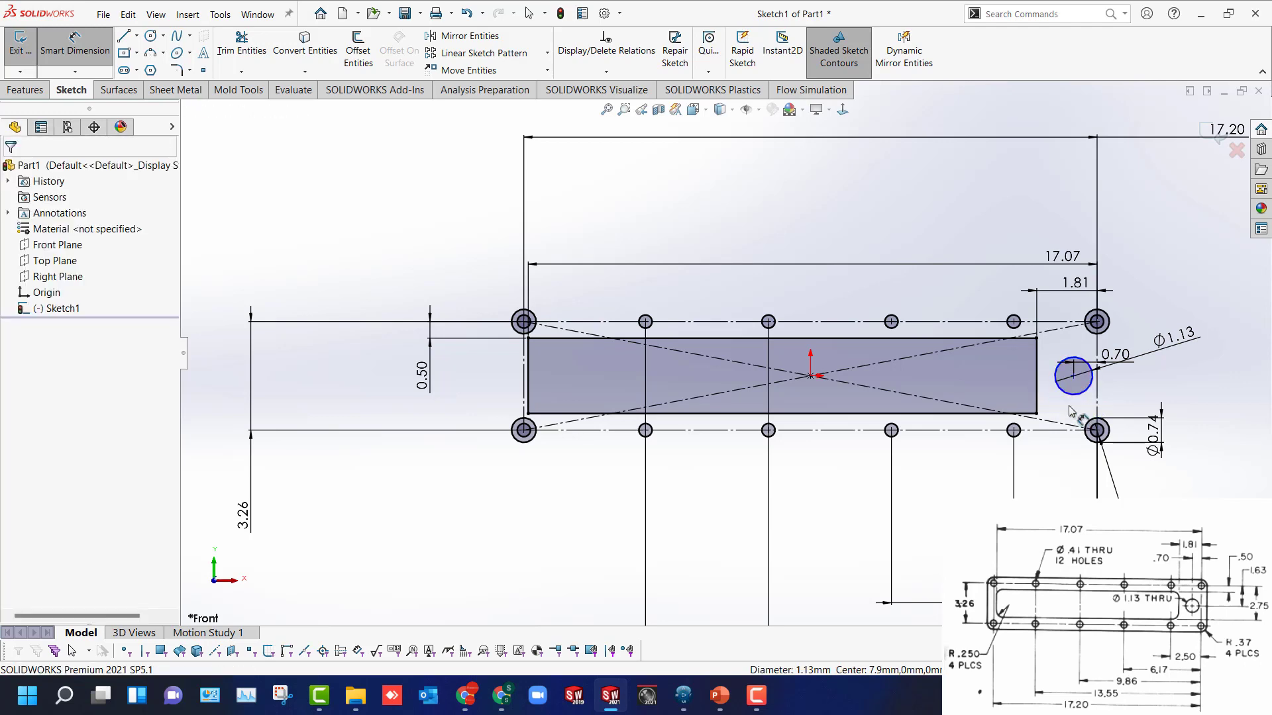
key(Escape)
Add a horizontal relation between the center of the 1.13 mm circle and the origin.
click(1070, 385)
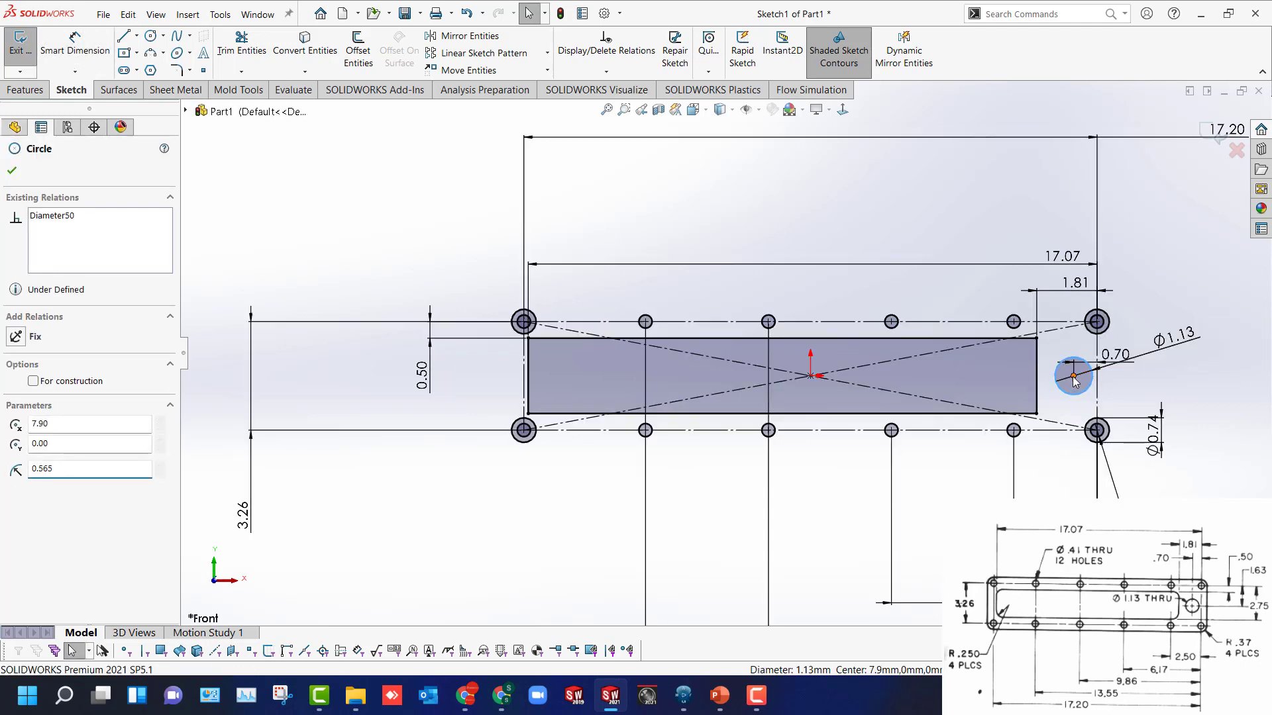
mouse_move(1073, 376)
mouse_down()
mouse_move(1060, 375)
mouse_move(1070, 344)
mouse_move(1073, 371)
mouse_up()
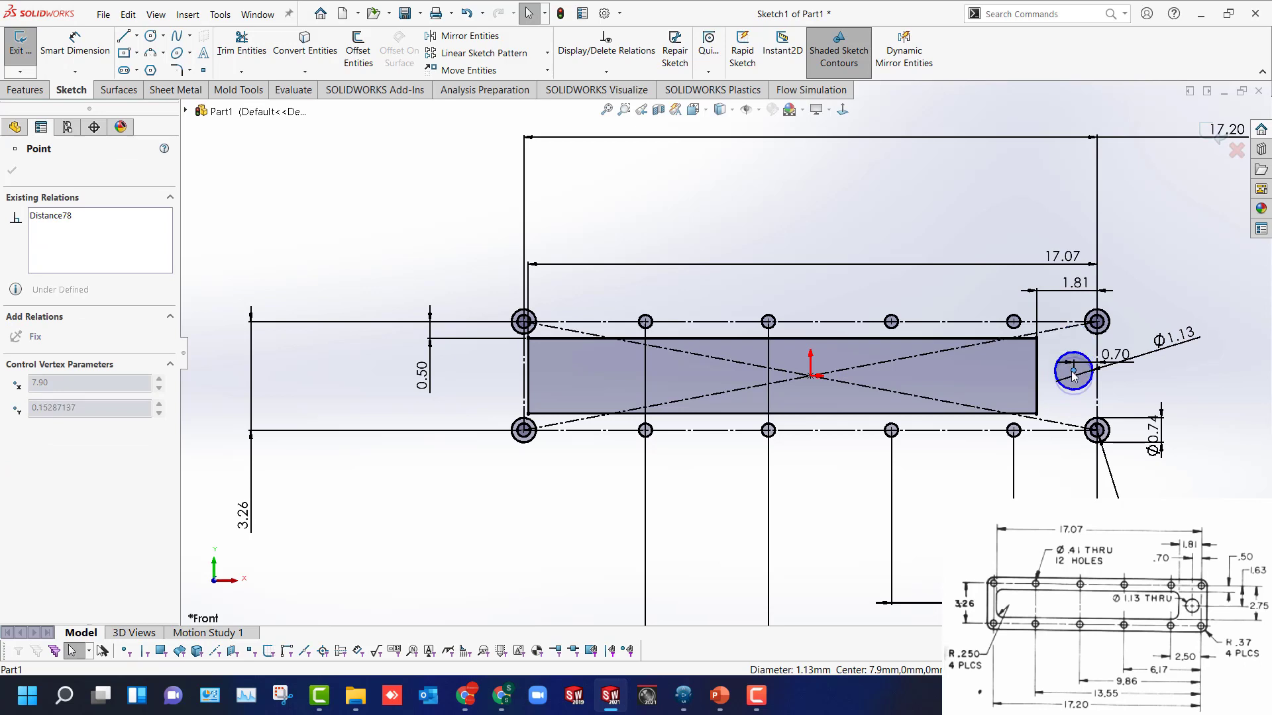
ctrl+click(810, 376)
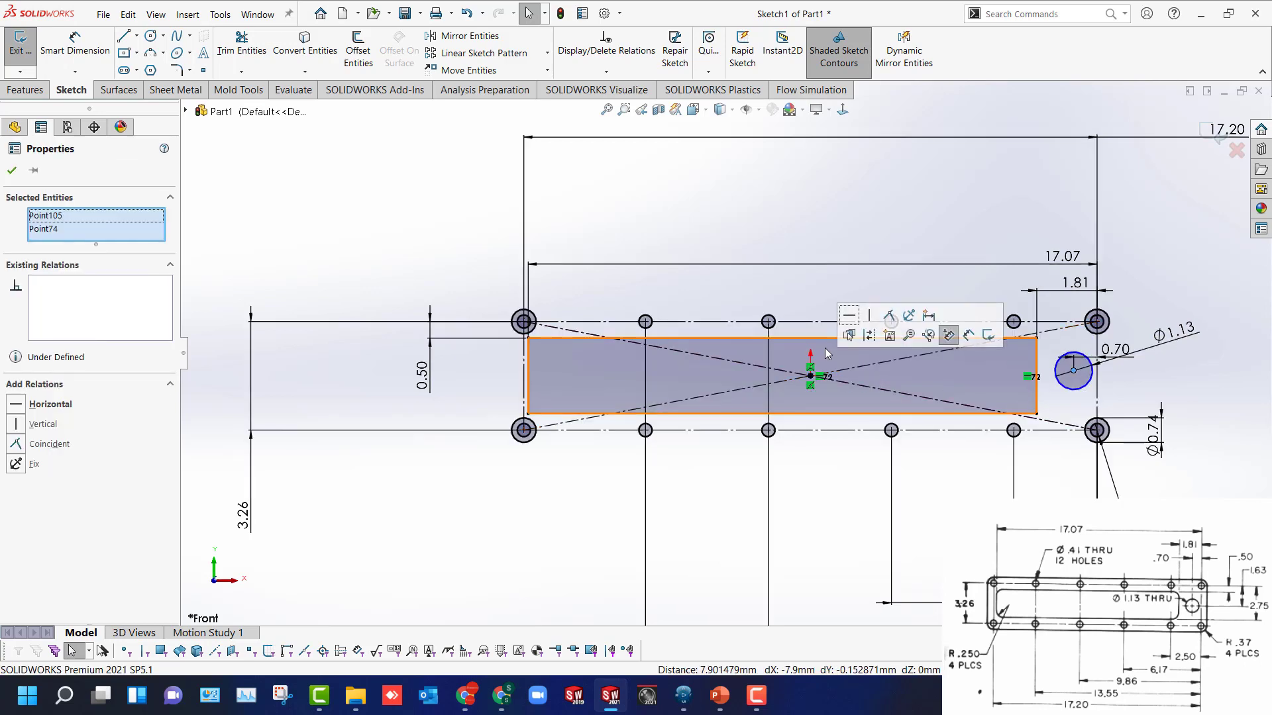
click(851, 315)
click(1195, 391)
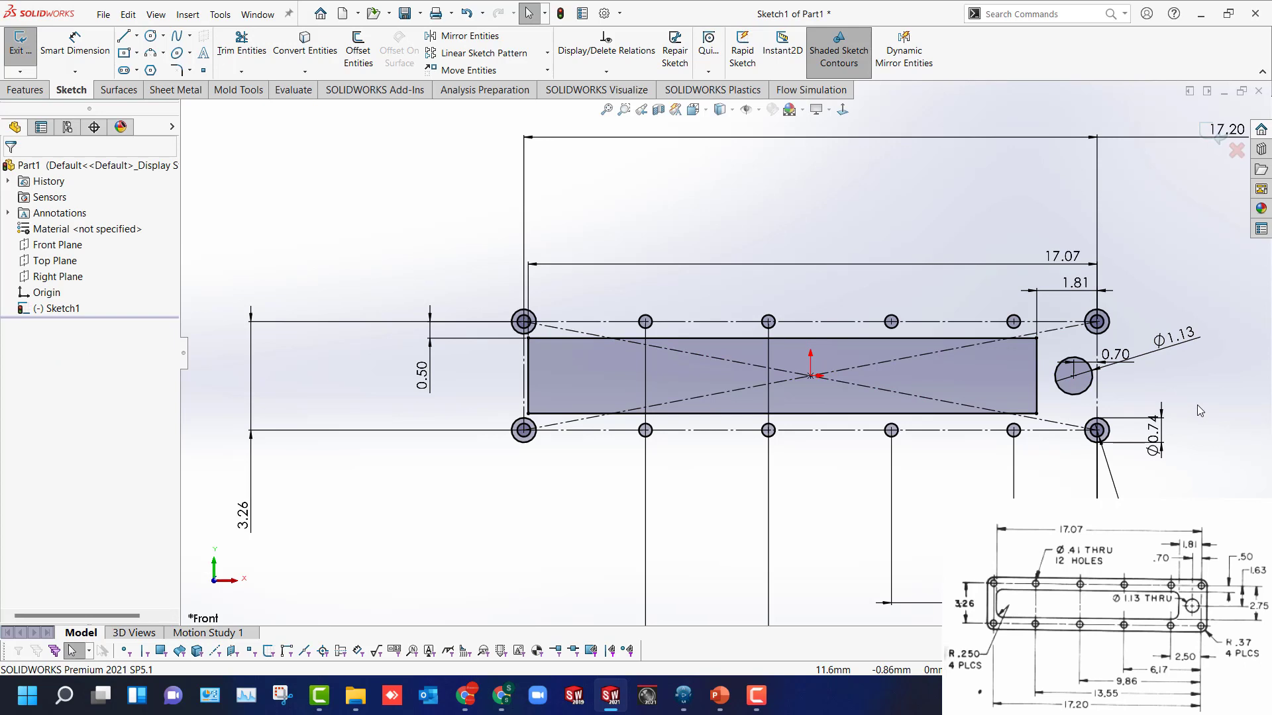
Draw the outer outline's top edge and its 4 mm right edge as connected lines along the outer corner circles.
key(l)
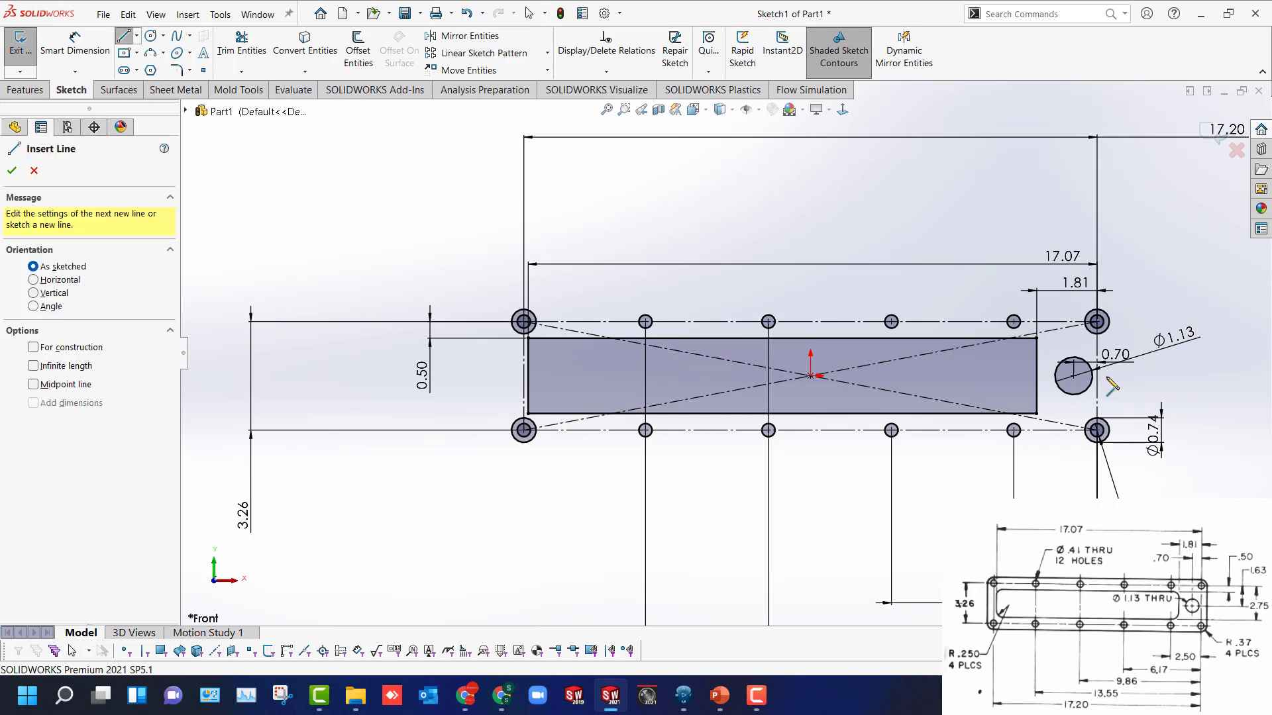
click(522, 322)
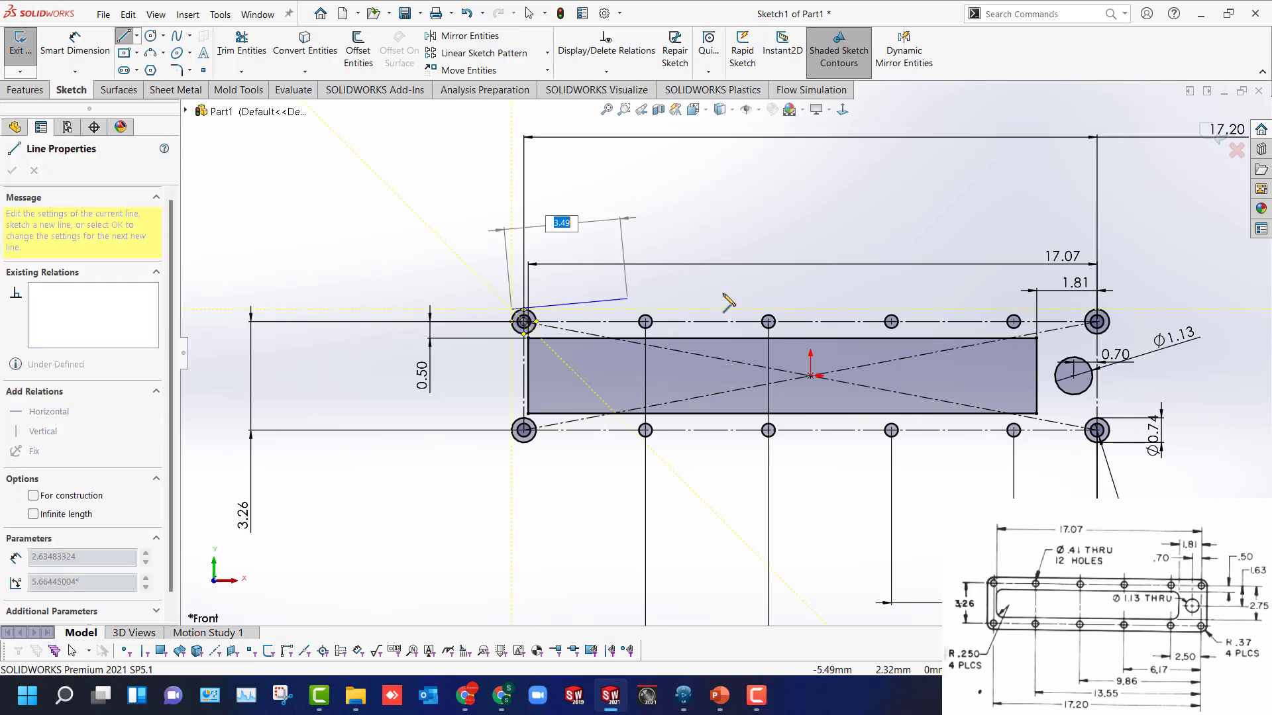
scroll(1112, 318, down, 3)
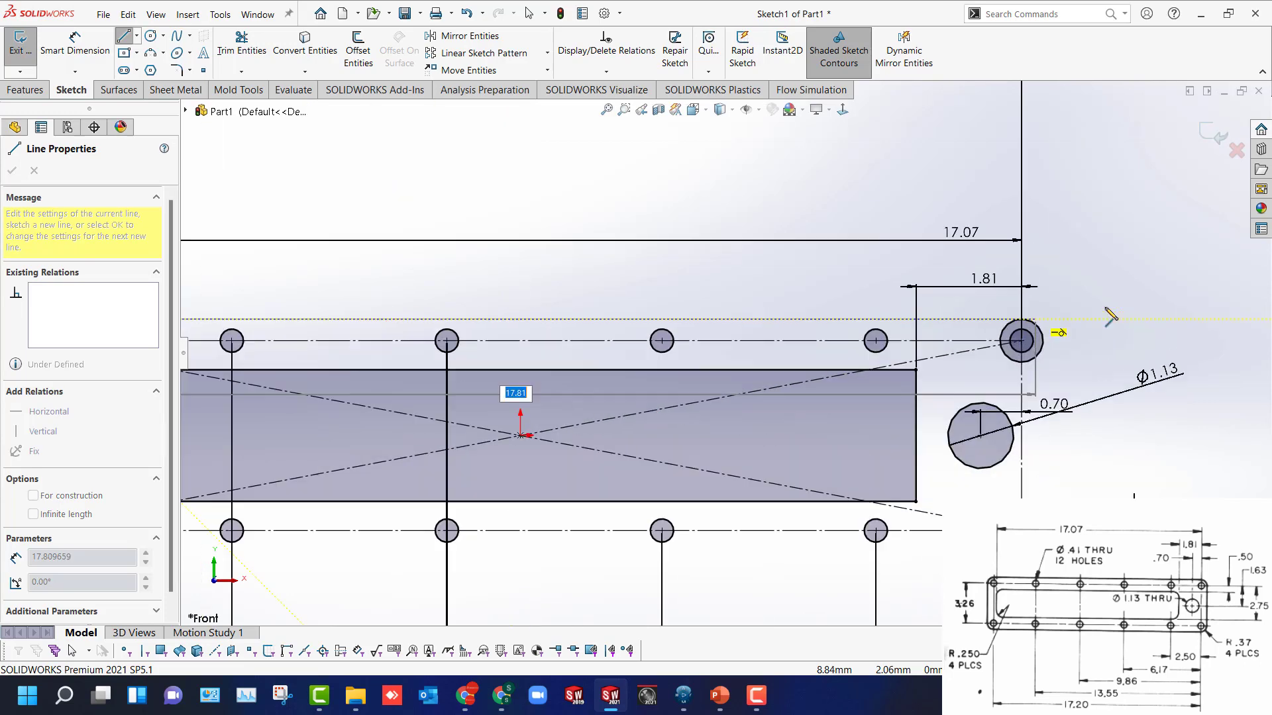
click(1044, 319)
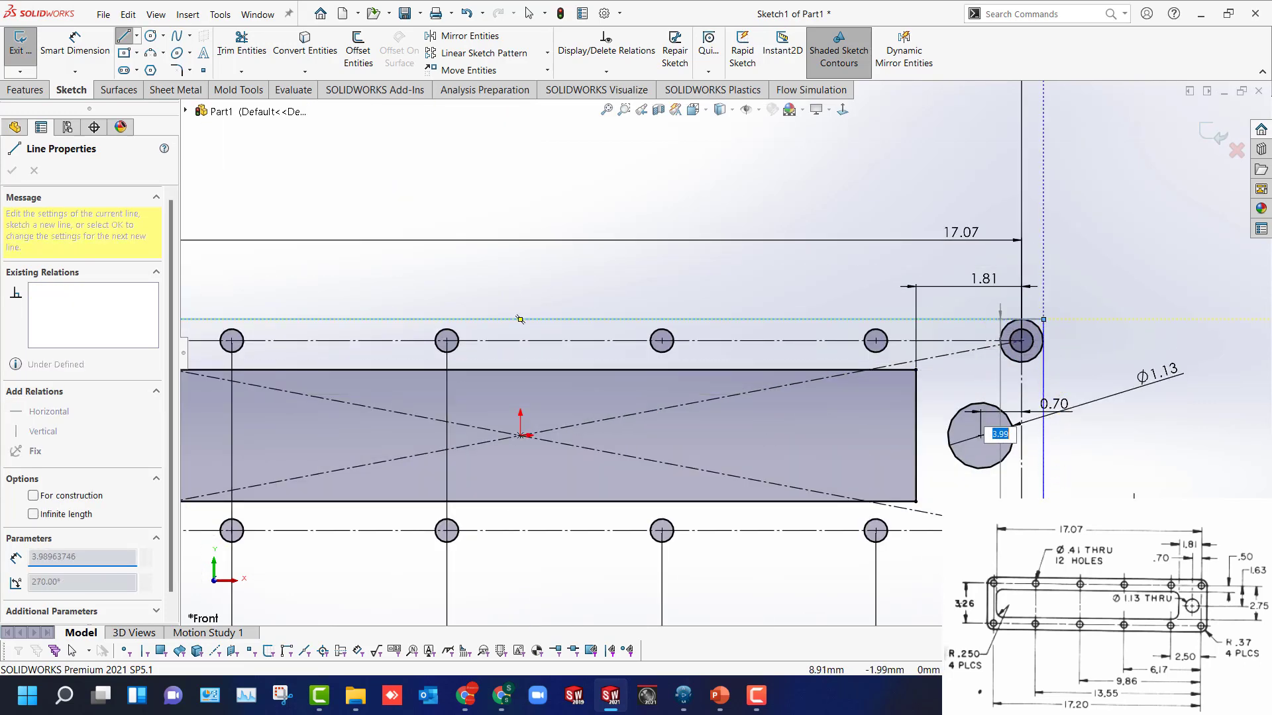
scroll(1073, 570, down, 3)
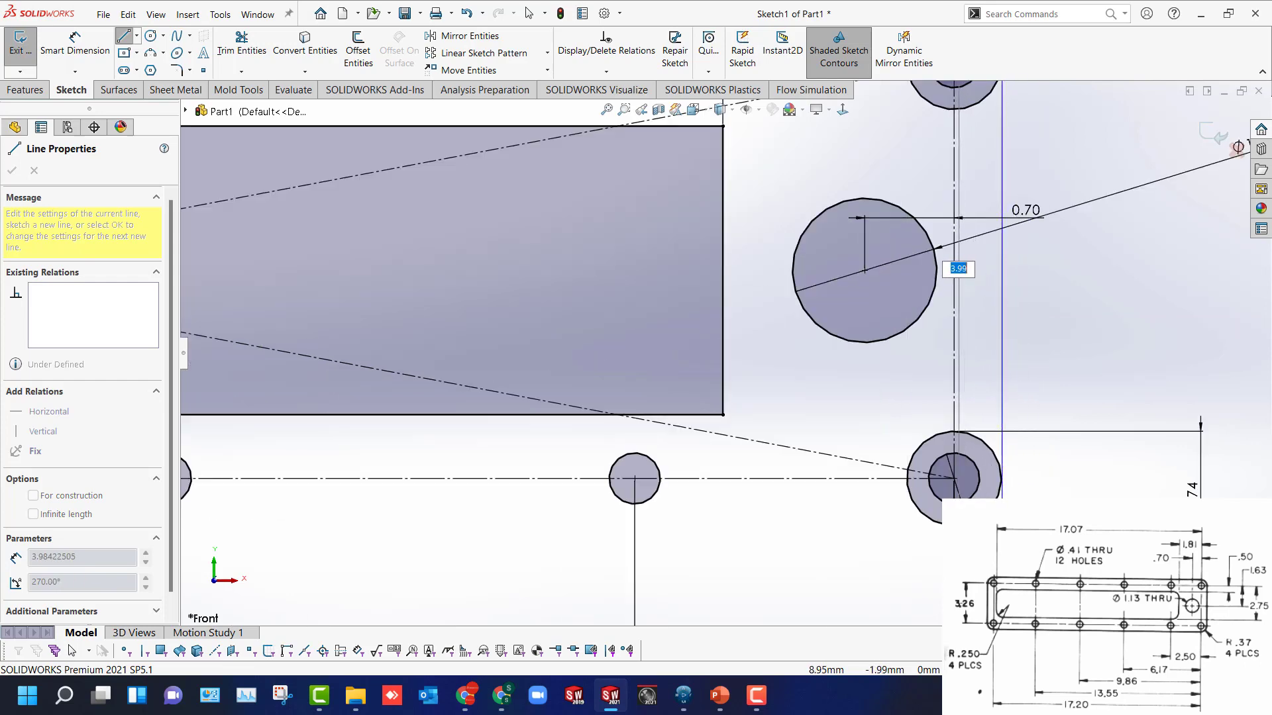
click(1001, 527)
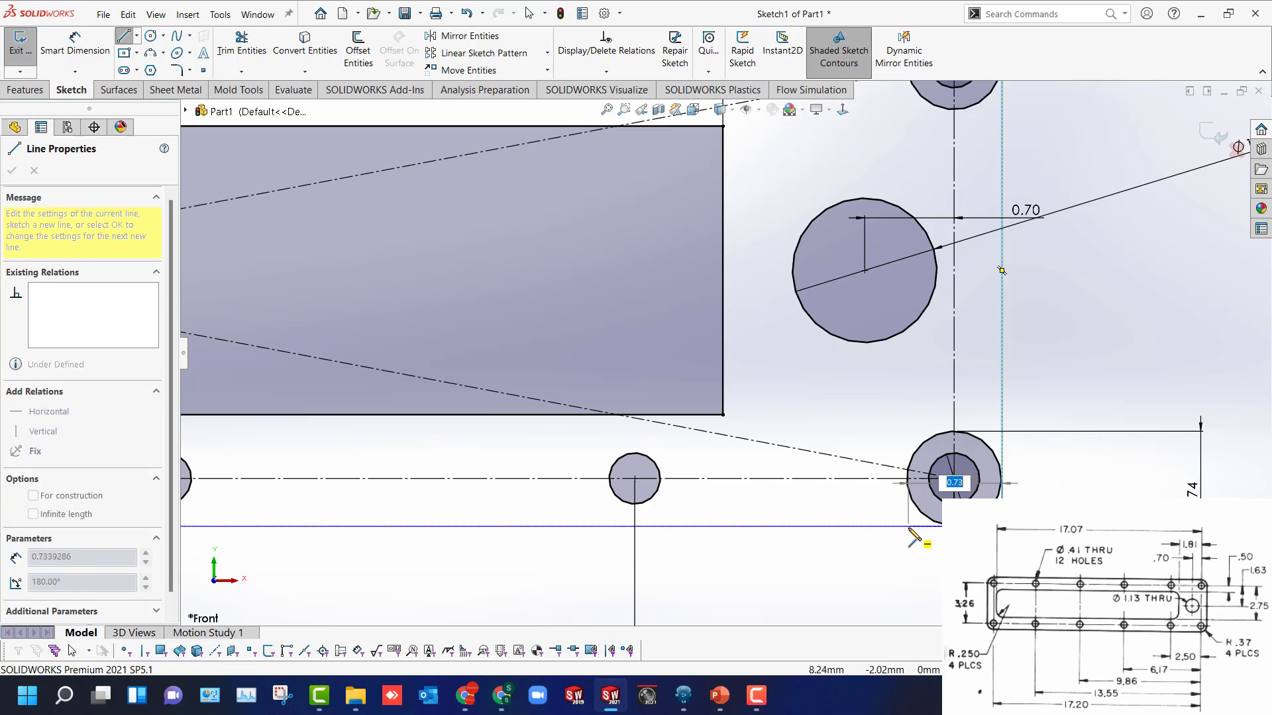
Close the outer outline with a bottom edge and a 4 mm vertical left edge tangent to the corner circles.
scroll(909, 528, up, 6)
scroll(636, 371, down, 3)
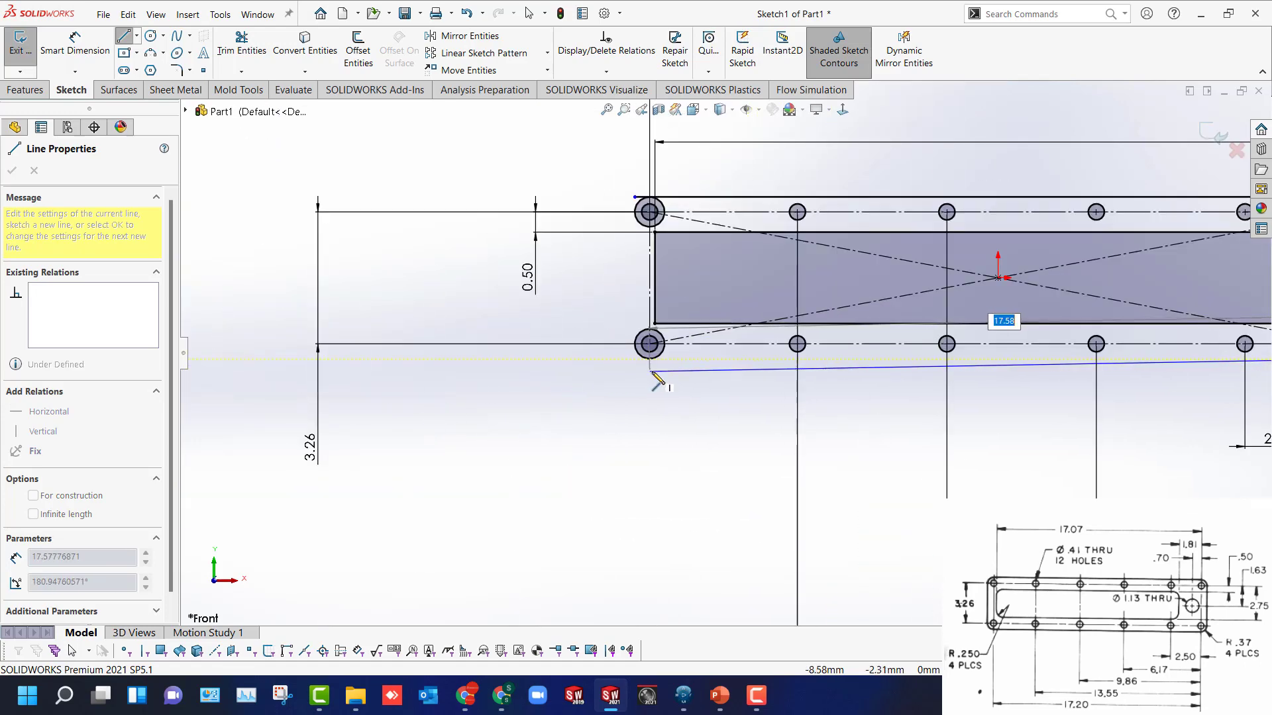
scroll(658, 381, down, 4)
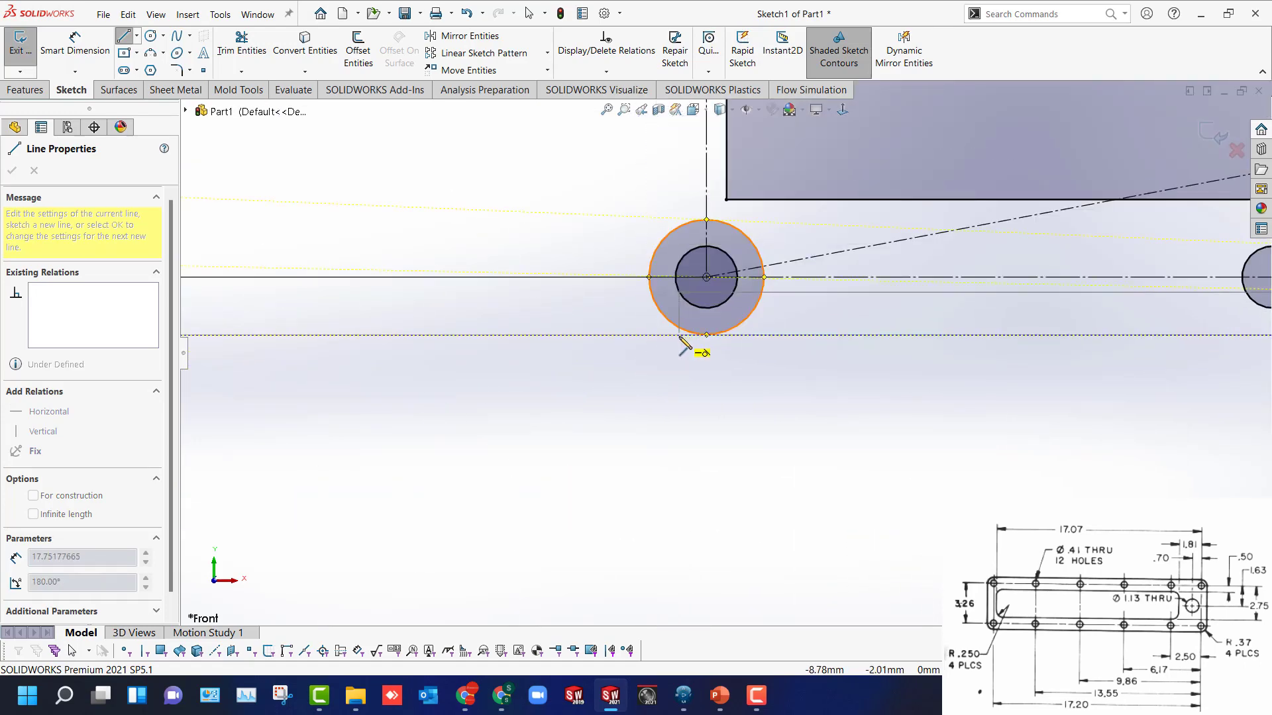
click(649, 335)
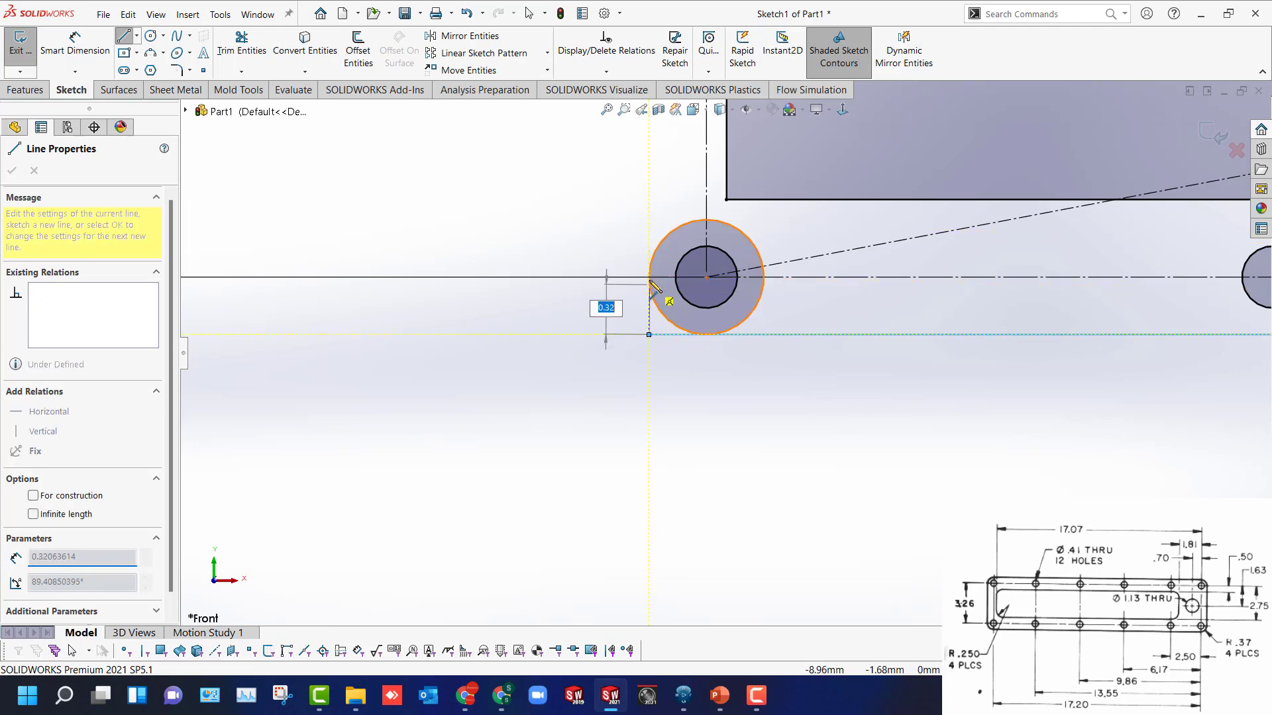
scroll(651, 278, up, 6)
scroll(688, 255, down, 5)
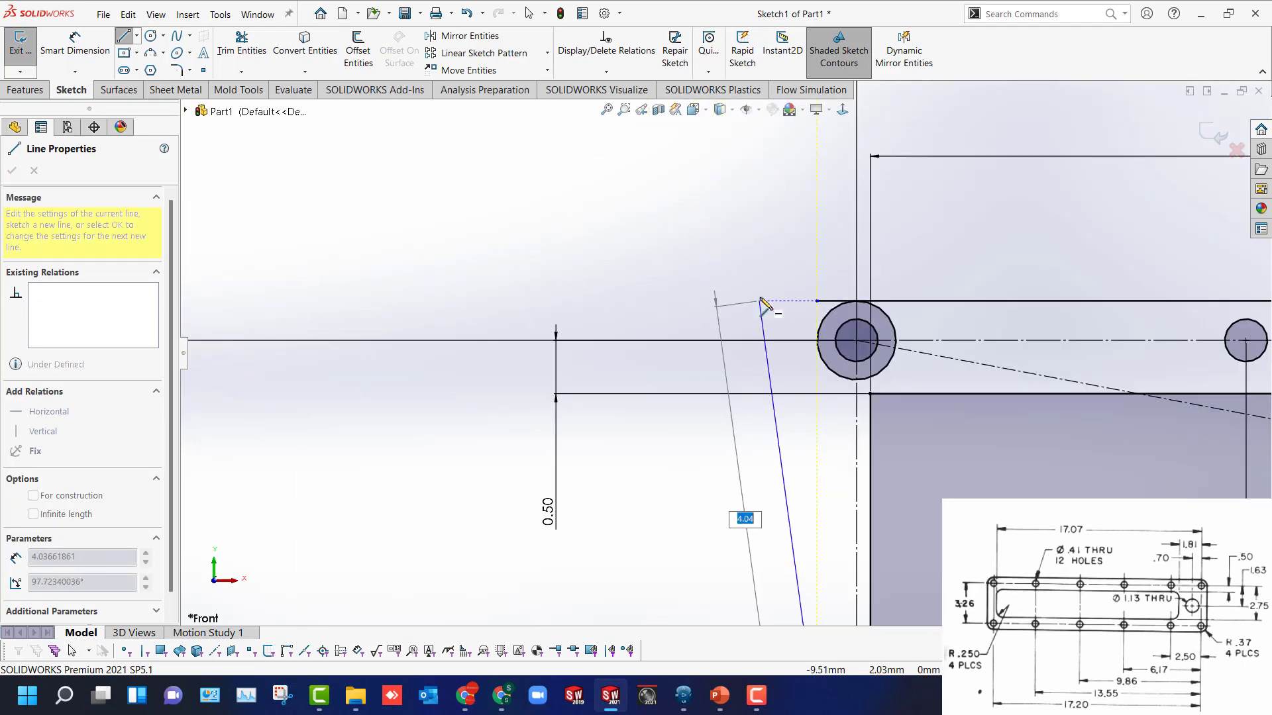
click(817, 302)
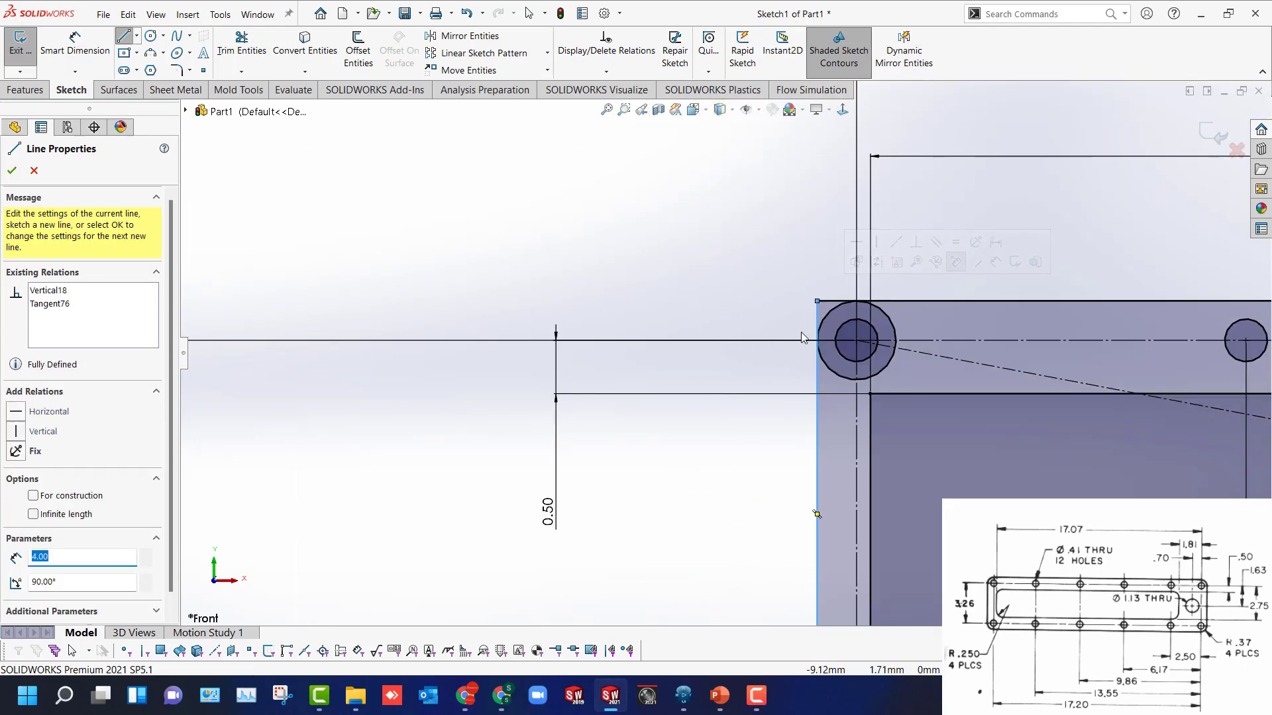
key(Escape)
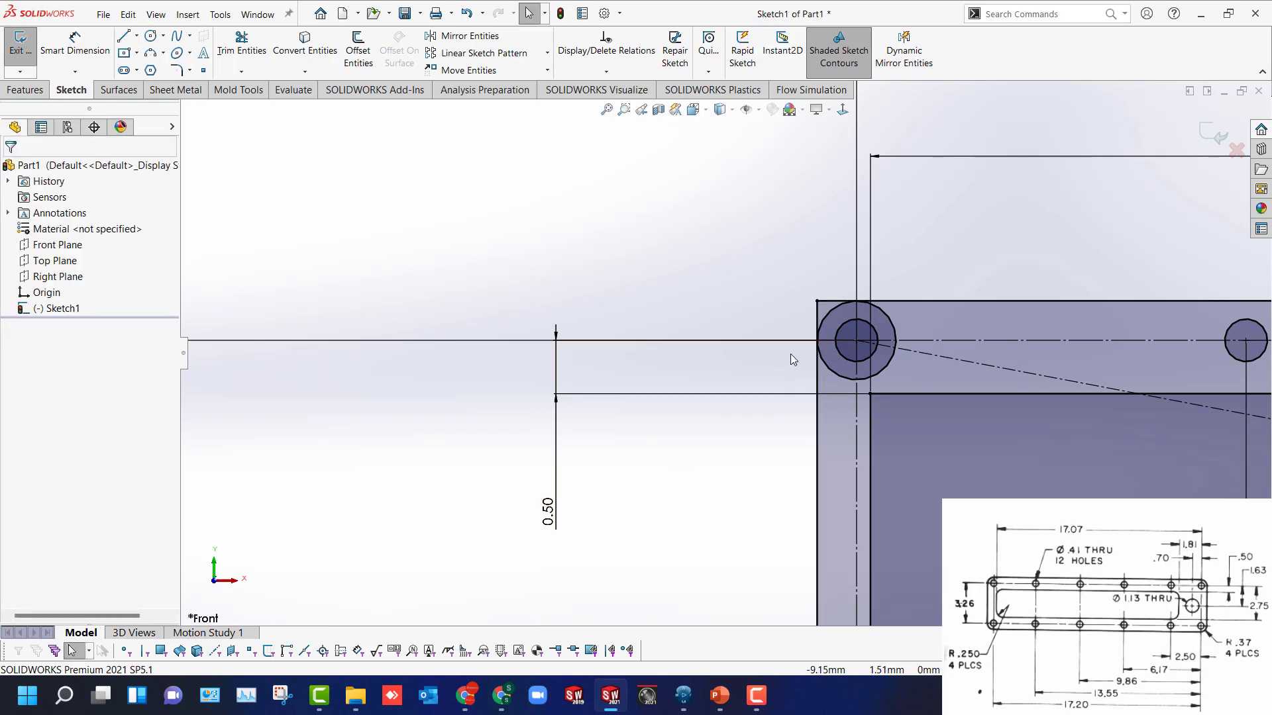
Trim the outline's sharp corners beyond the outer circles at the left end of the frame.
key(t)
scroll(811, 257, down, 3)
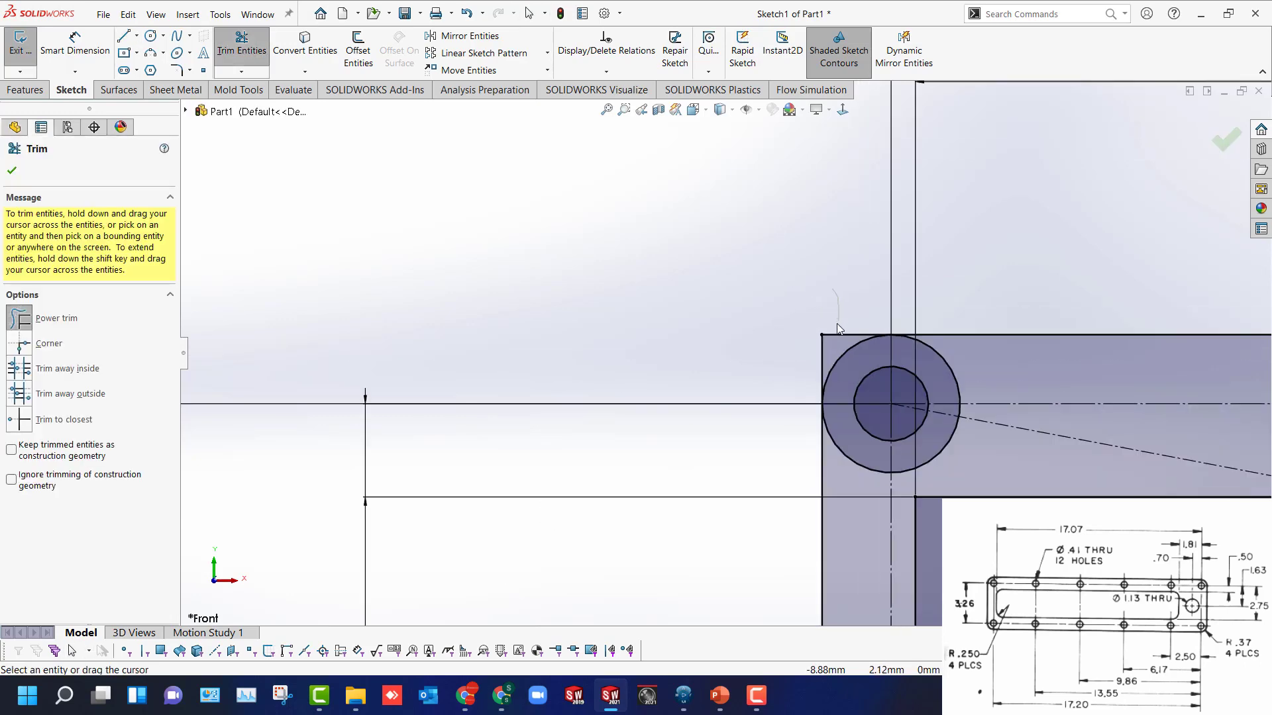
scroll(805, 361, up, 5)
scroll(732, 427, down, 5)
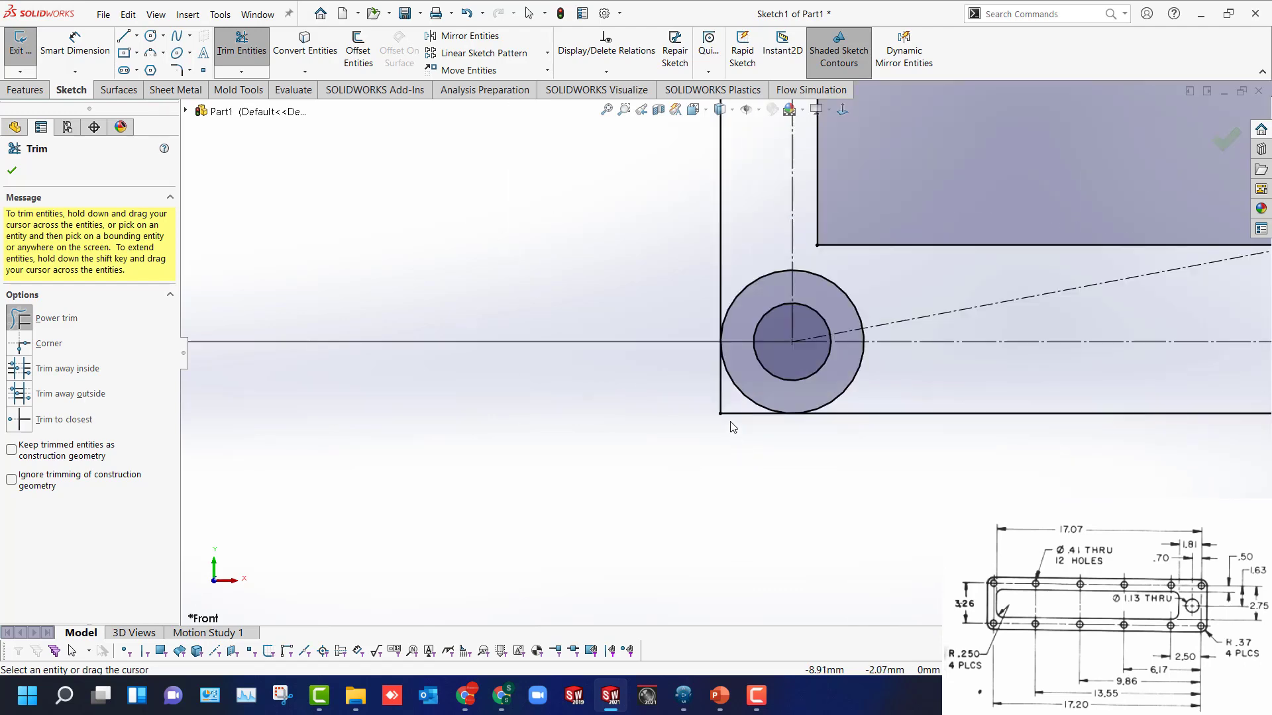
scroll(744, 418, up, 5)
scroll(815, 449, down, 1)
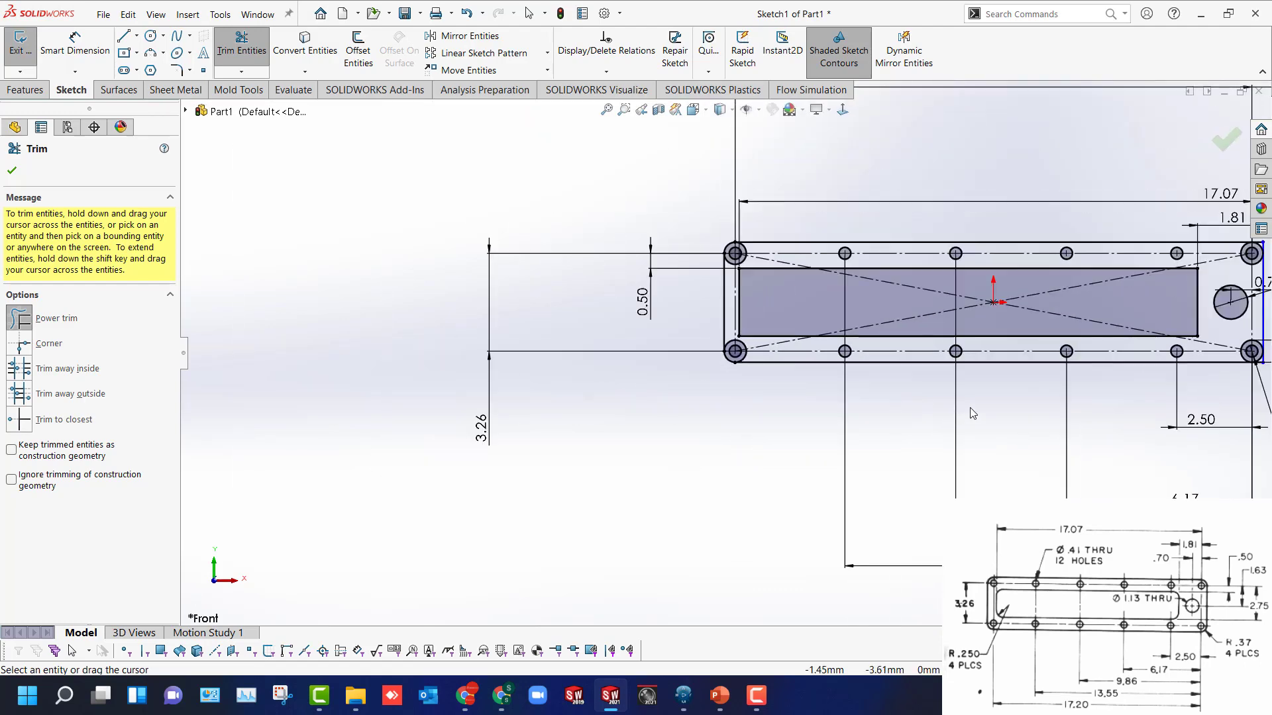
Add a tangent relation between the outline's right edge and the lower-right 0.74 mm corner circle.
scroll(1135, 396, down, 4)
scroll(1135, 396, up, 4)
scroll(1086, 380, down, 4)
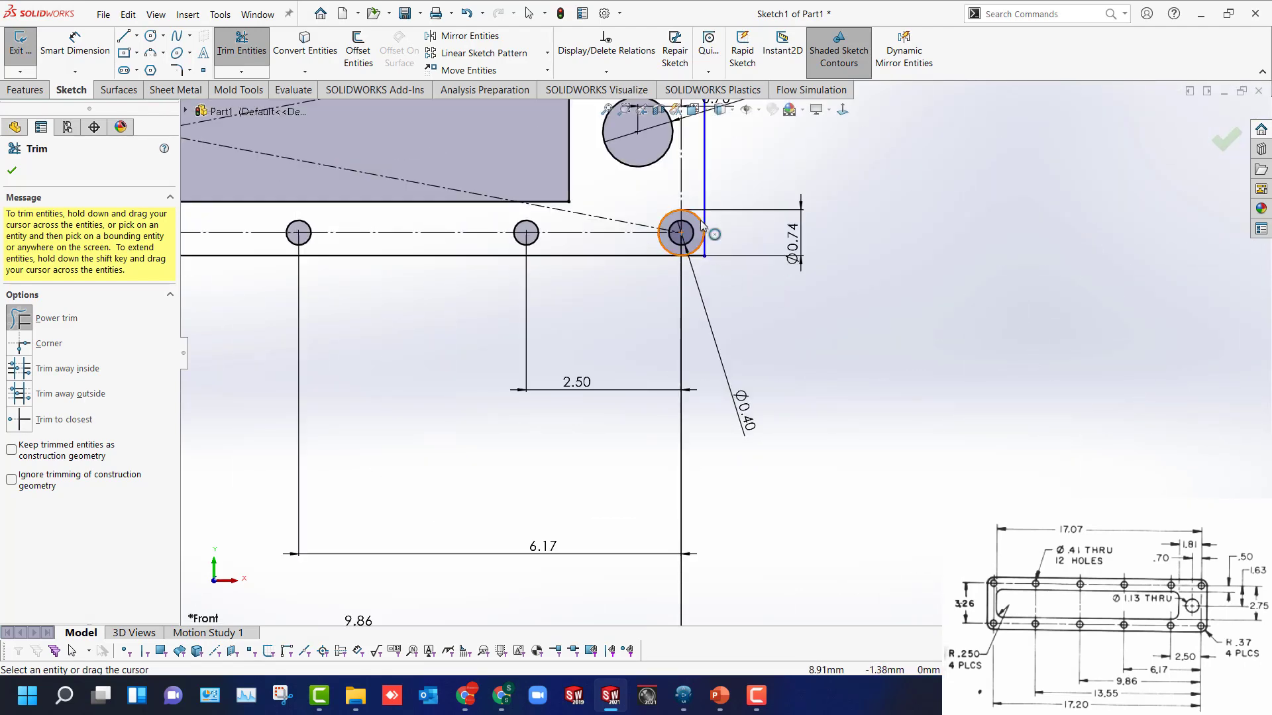
key(Escape)
scroll(700, 161, down, 2)
click(710, 263)
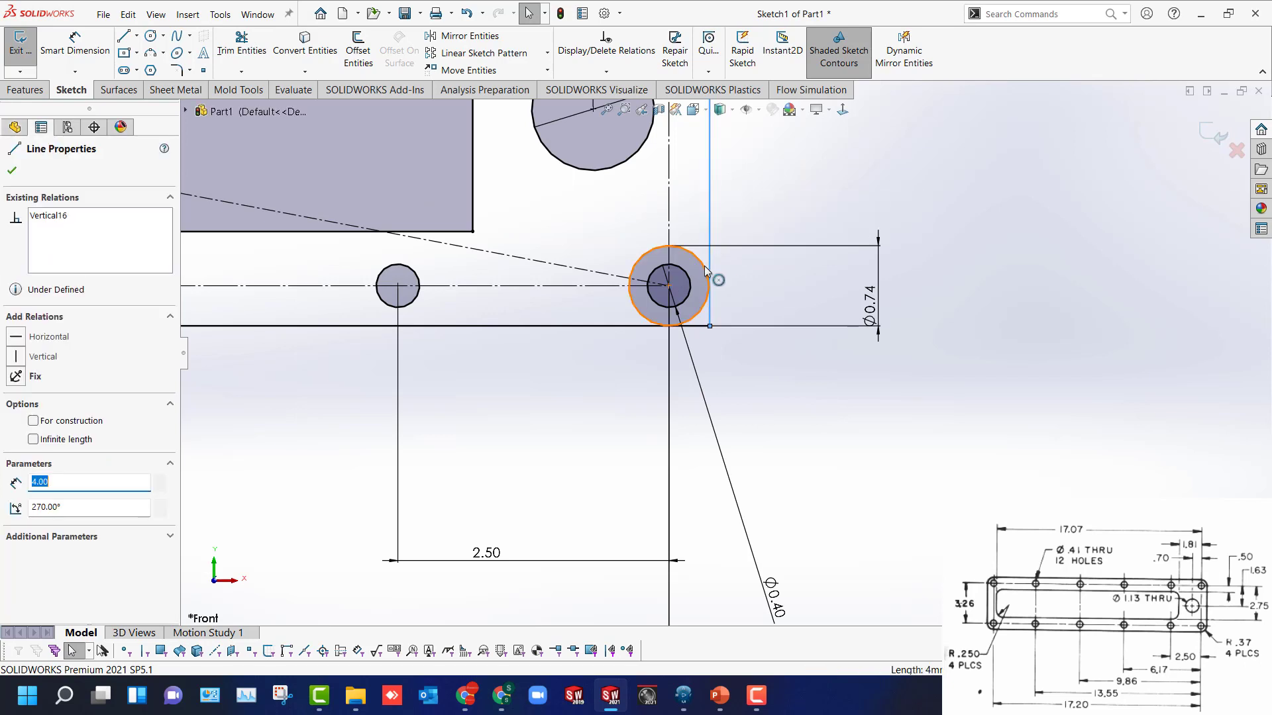
ctrl+click(705, 265)
click(742, 208)
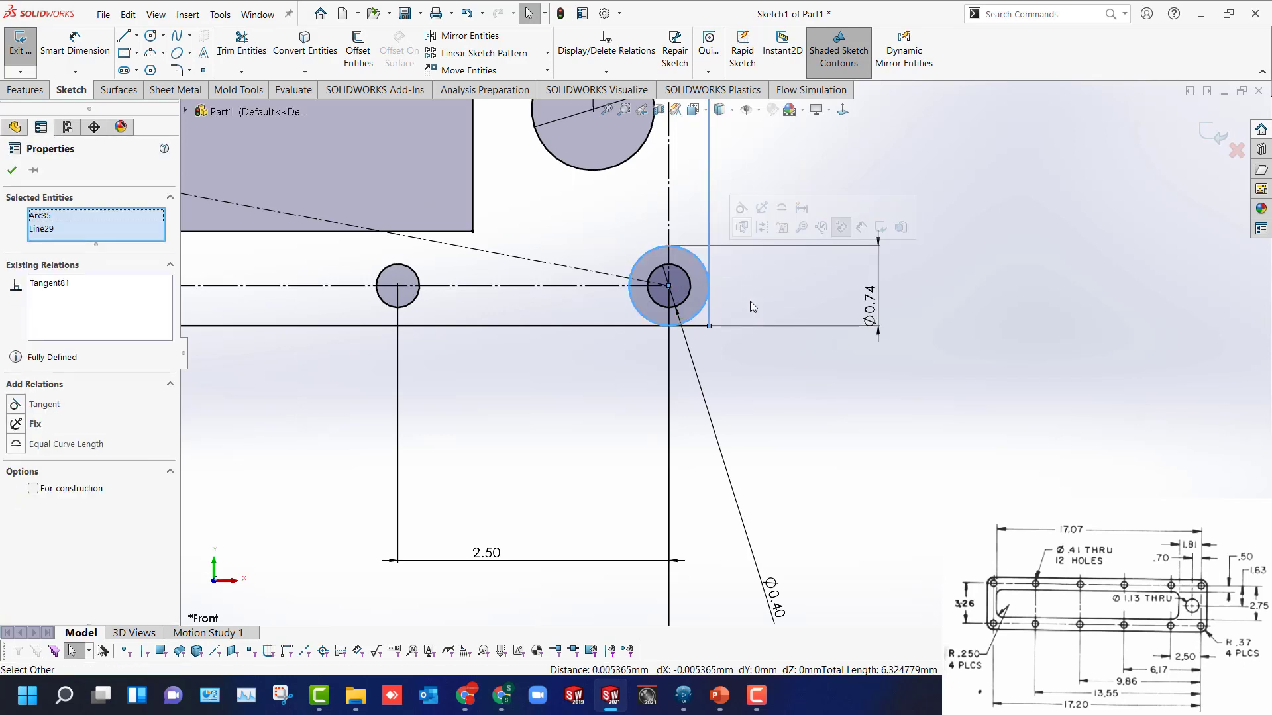
click(750, 298)
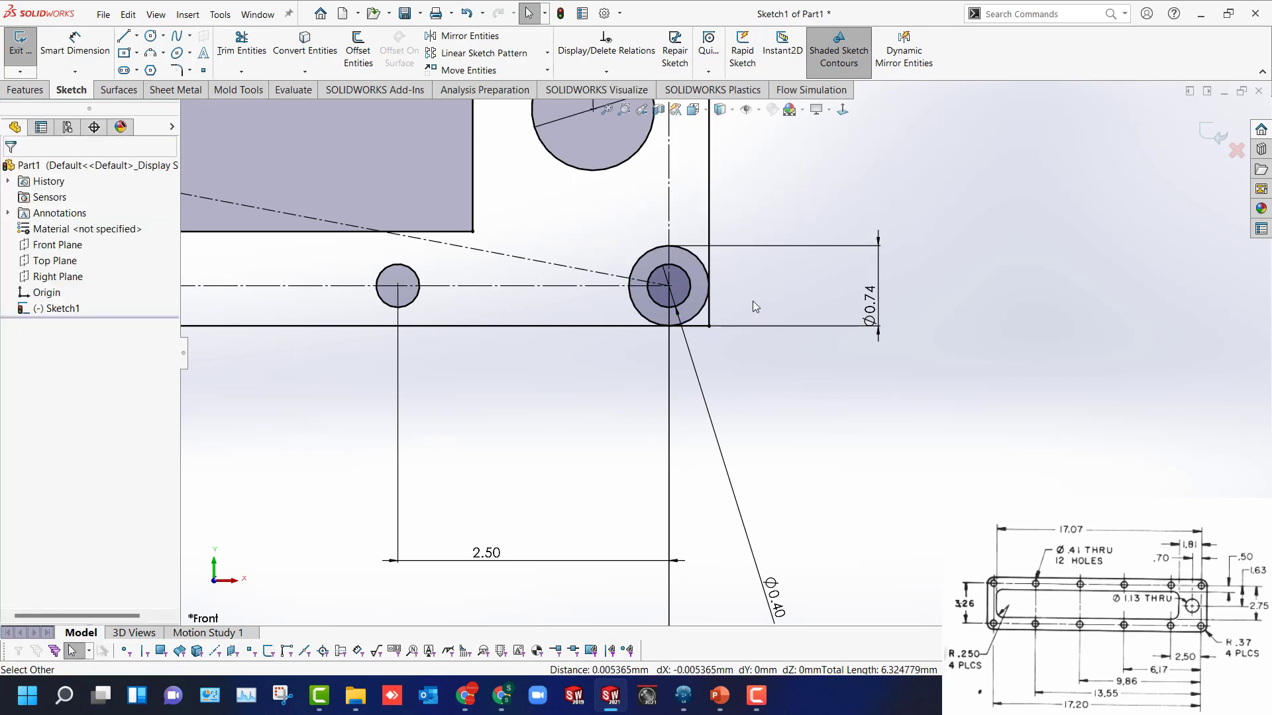
Trim the outline's sharp corners beyond the outer circles at the right end of the frame.
key(Return)
scroll(747, 289, down, 3)
drag(695, 326, 647, 378)
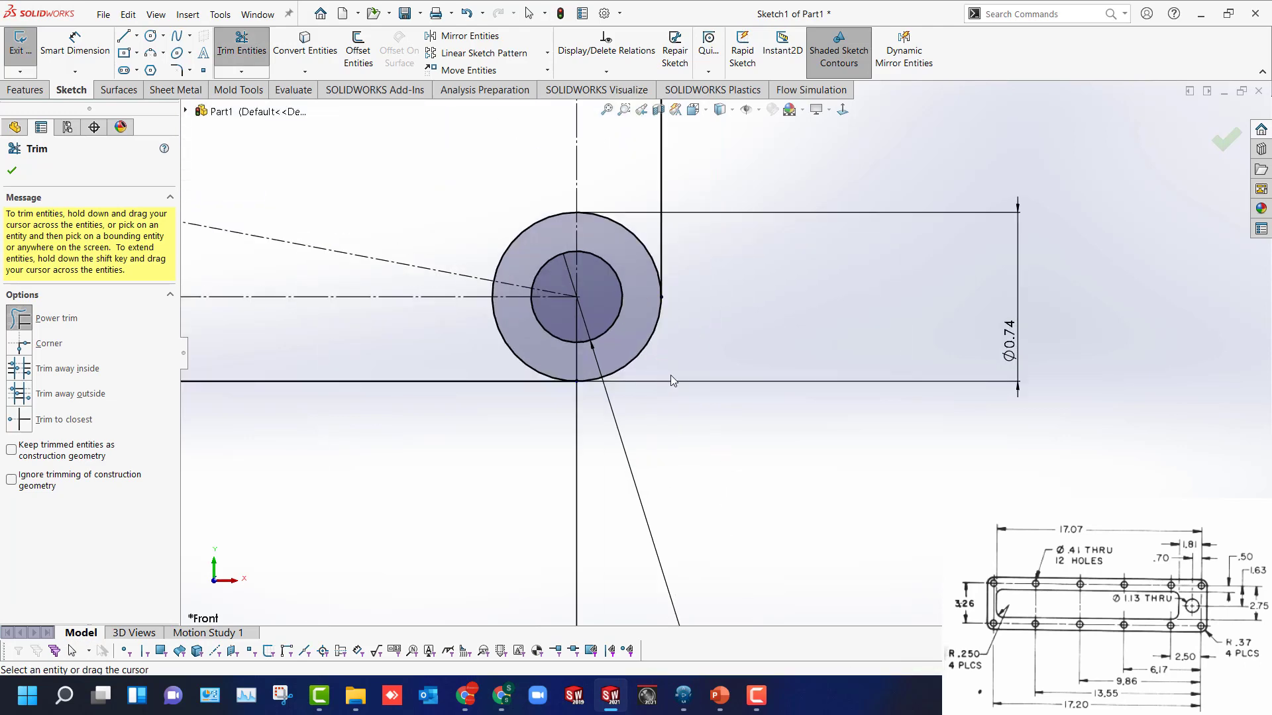
scroll(680, 315, up, 4)
scroll(722, 217, down, 5)
scroll(750, 238, up, 5)
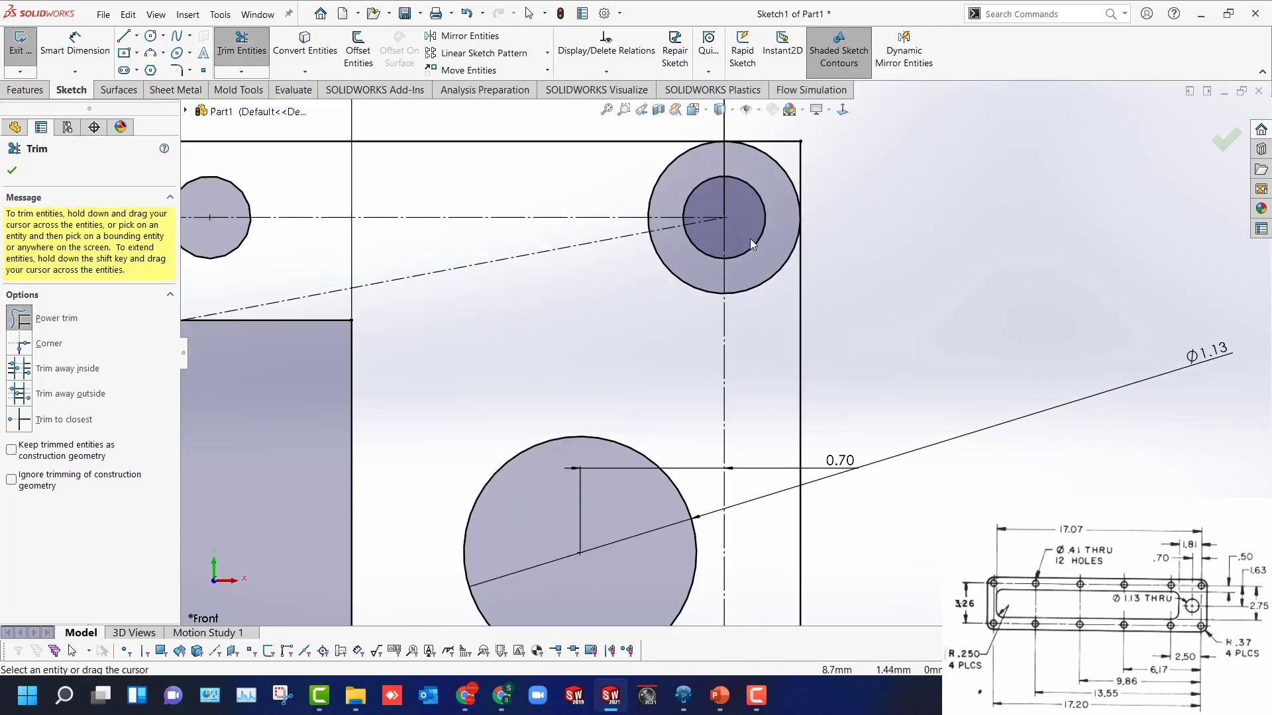
scroll(747, 223, down, 5)
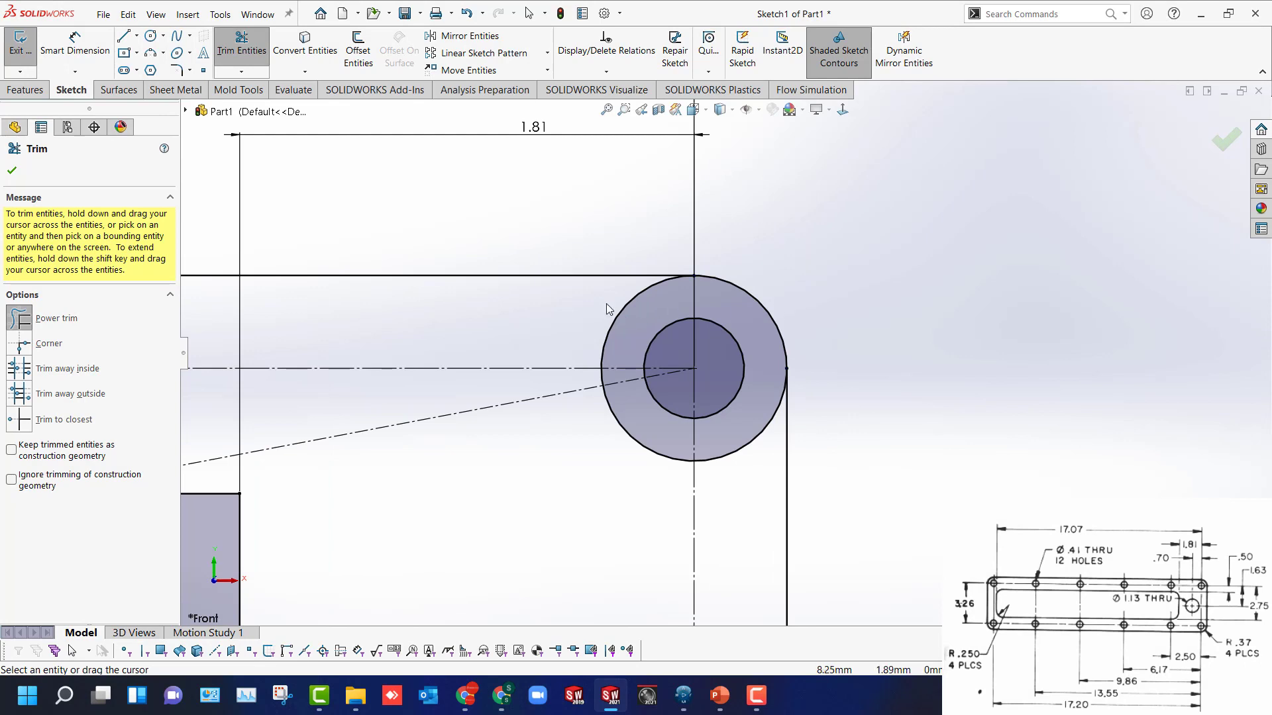
Trim the inner portions of the upper-right outer circle, including the leftover sliver between the centerlines, leaving only the rounded corner arc.
mouse_move(594, 301)
mouse_down()
mouse_move(623, 311)
mouse_move(629, 449)
mouse_move(624, 439)
mouse_up()
scroll(583, 415, down, 3)
drag(823, 439, 855, 495)
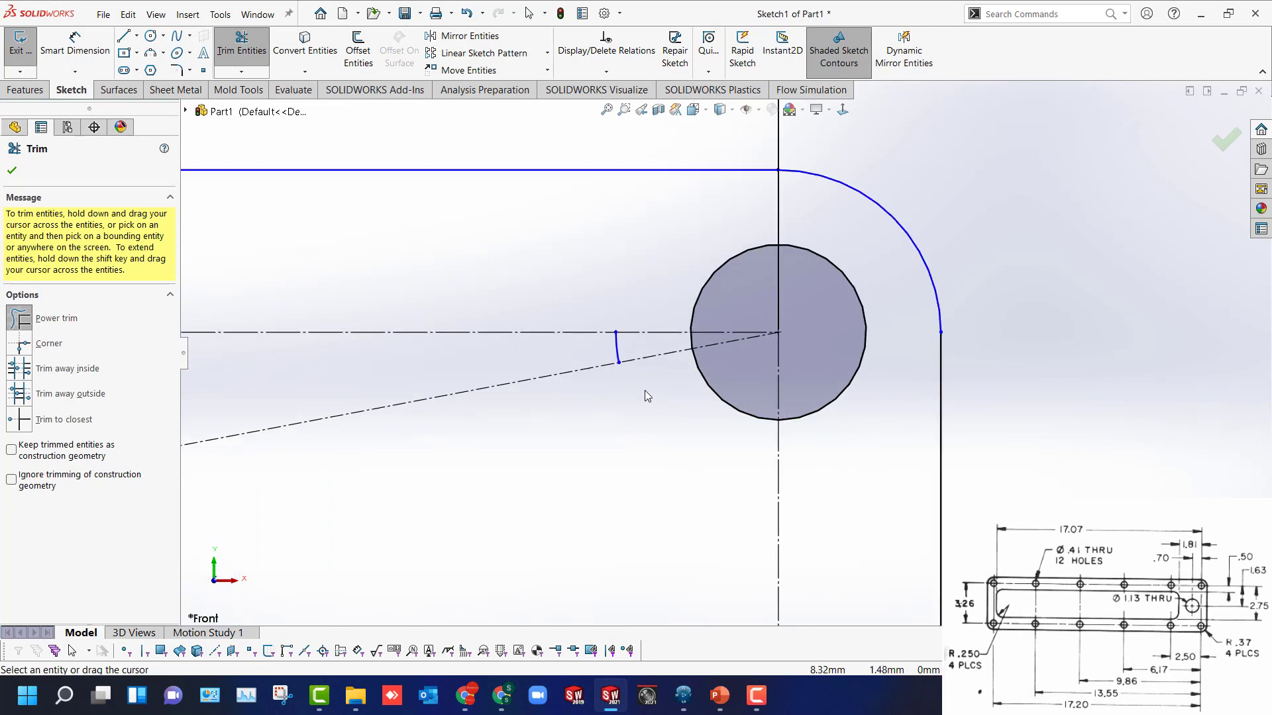
scroll(647, 395, down, 2)
drag(633, 341, 659, 343)
scroll(654, 358, up, 4)
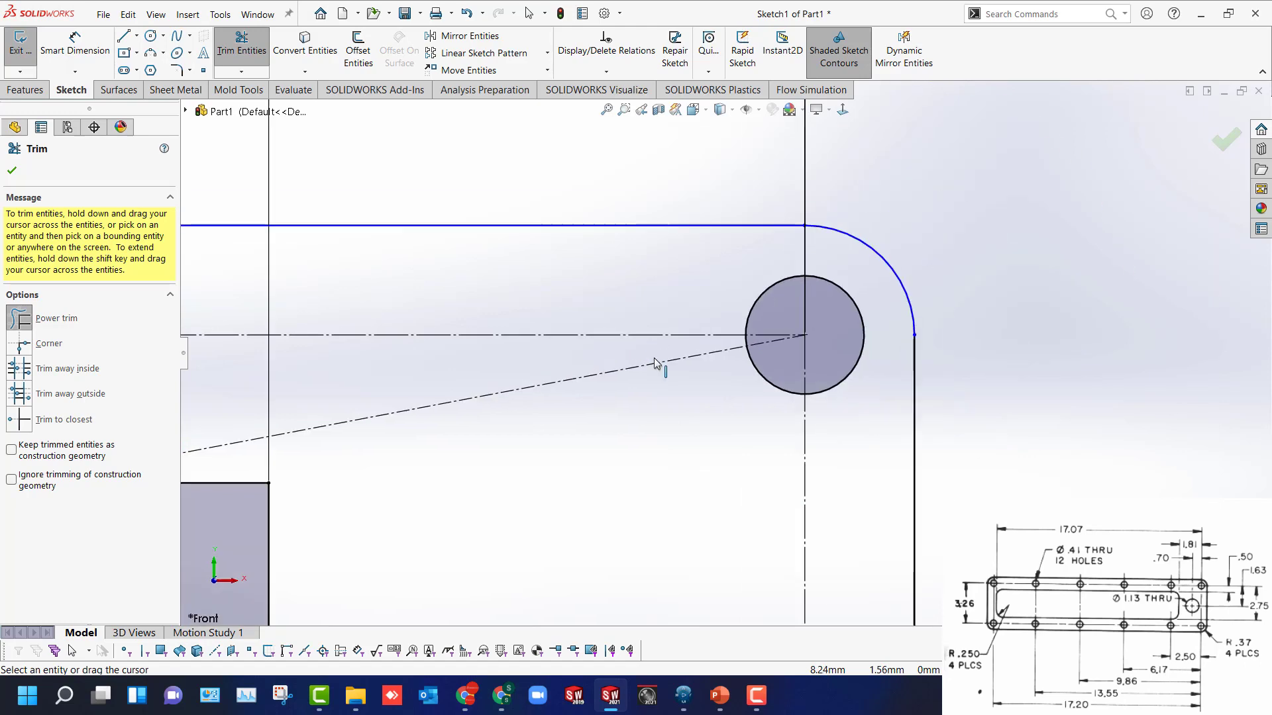
Power-trim the inner portion of the large circle at the plate outline's upper-left corner, including the leftover segment, leaving only the rounded outer corner arc.
scroll(715, 288, up, 2)
scroll(862, 269, up, 1)
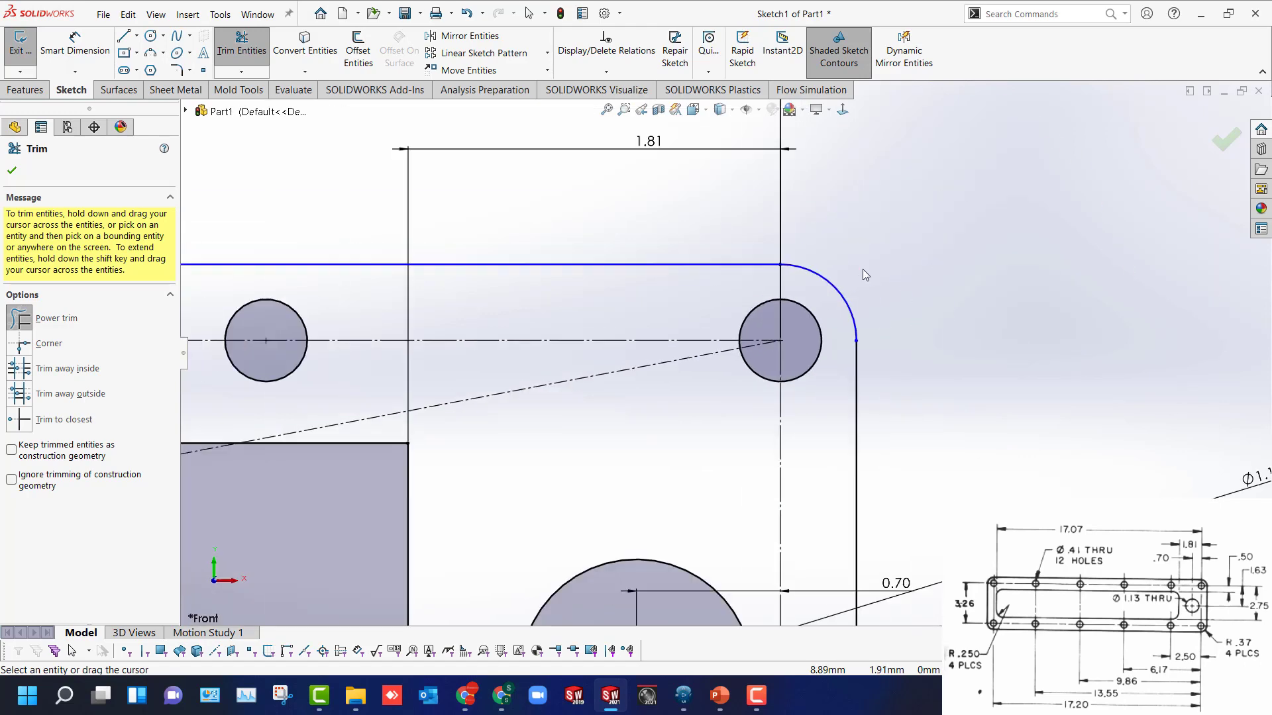
scroll(863, 269, up, 2)
scroll(523, 426, up, 1)
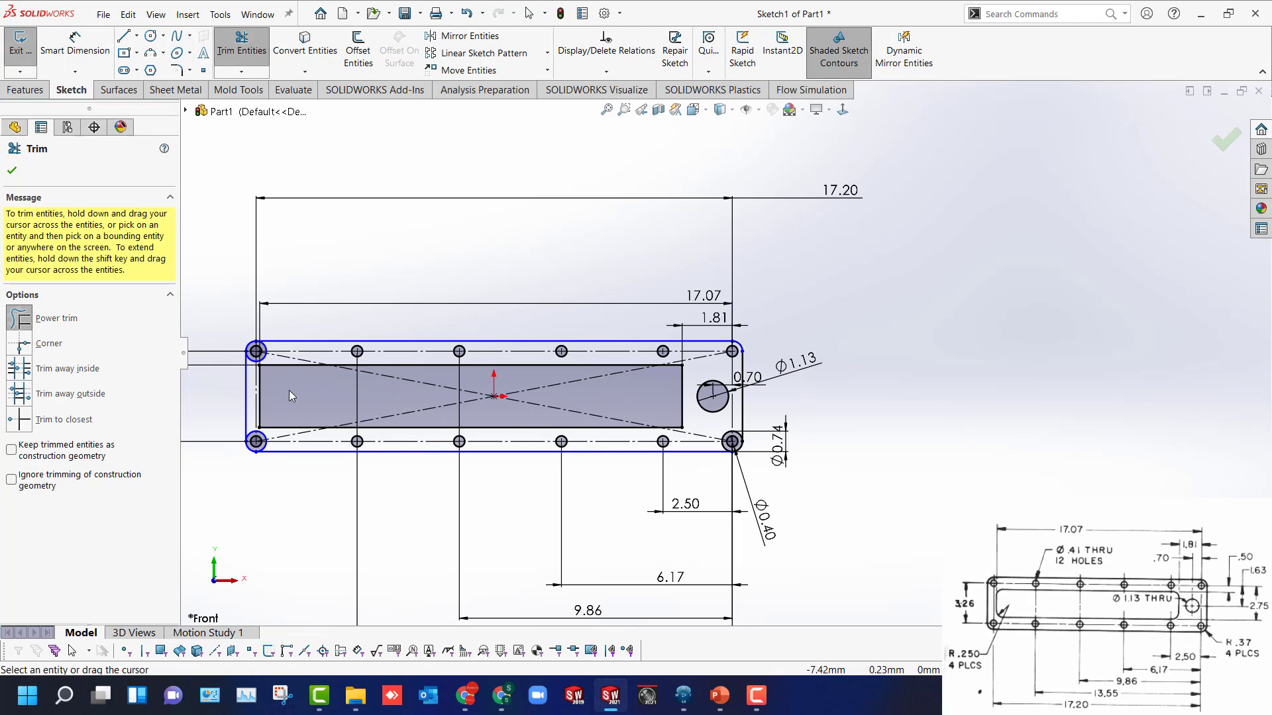
scroll(289, 391, down, 5)
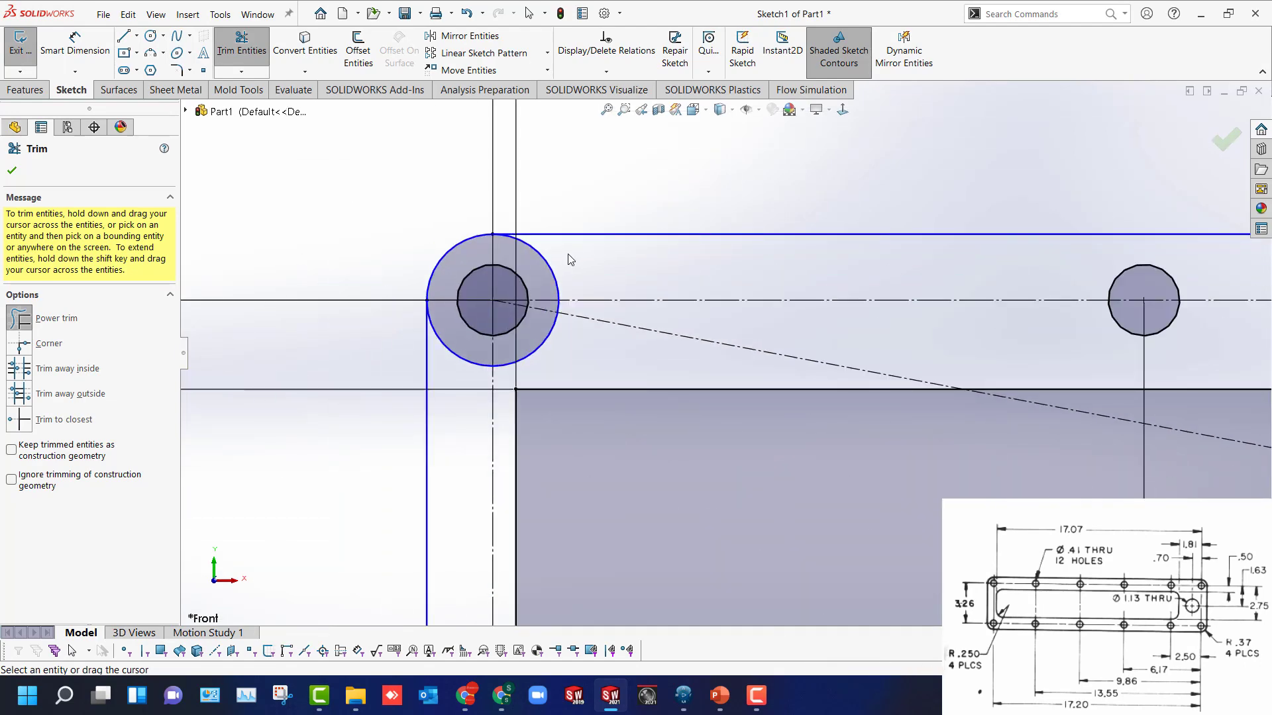
mouse_move(567, 258)
mouse_down()
mouse_move(547, 263)
mouse_move(560, 352)
mouse_move(540, 342)
mouse_up()
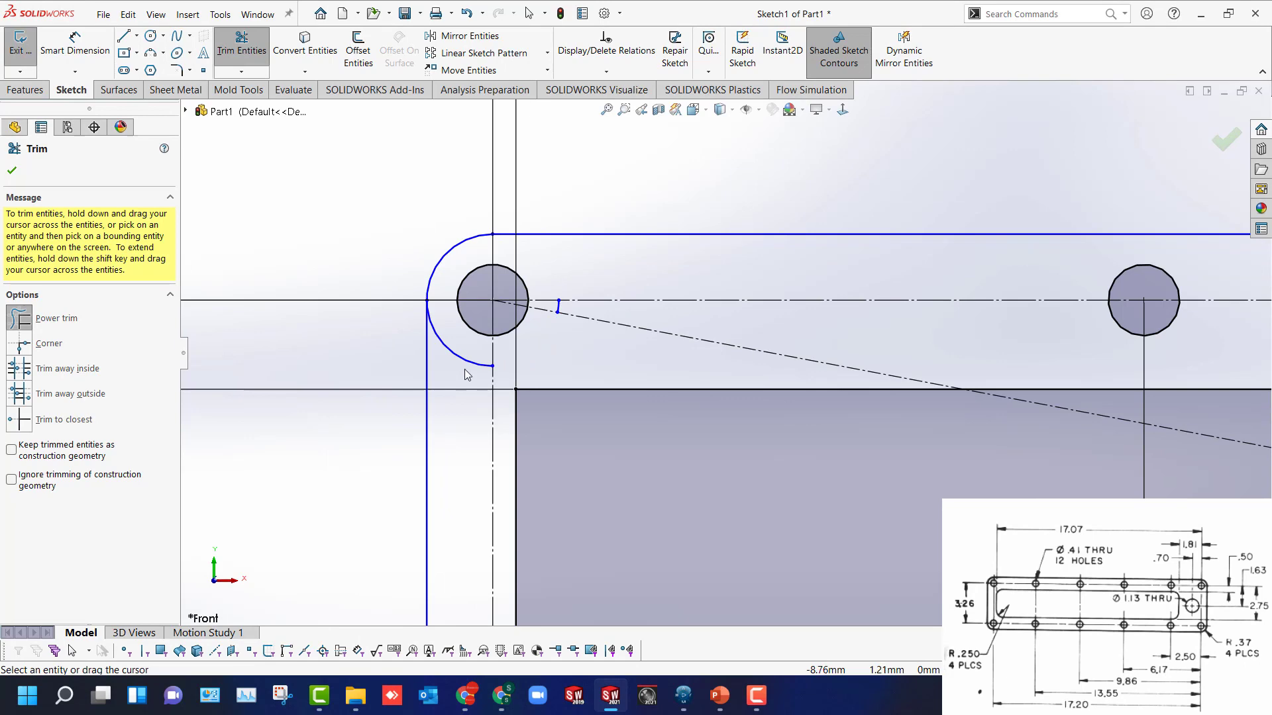
scroll(538, 312, down, 3)
drag(609, 303, 632, 315)
scroll(633, 315, up, 5)
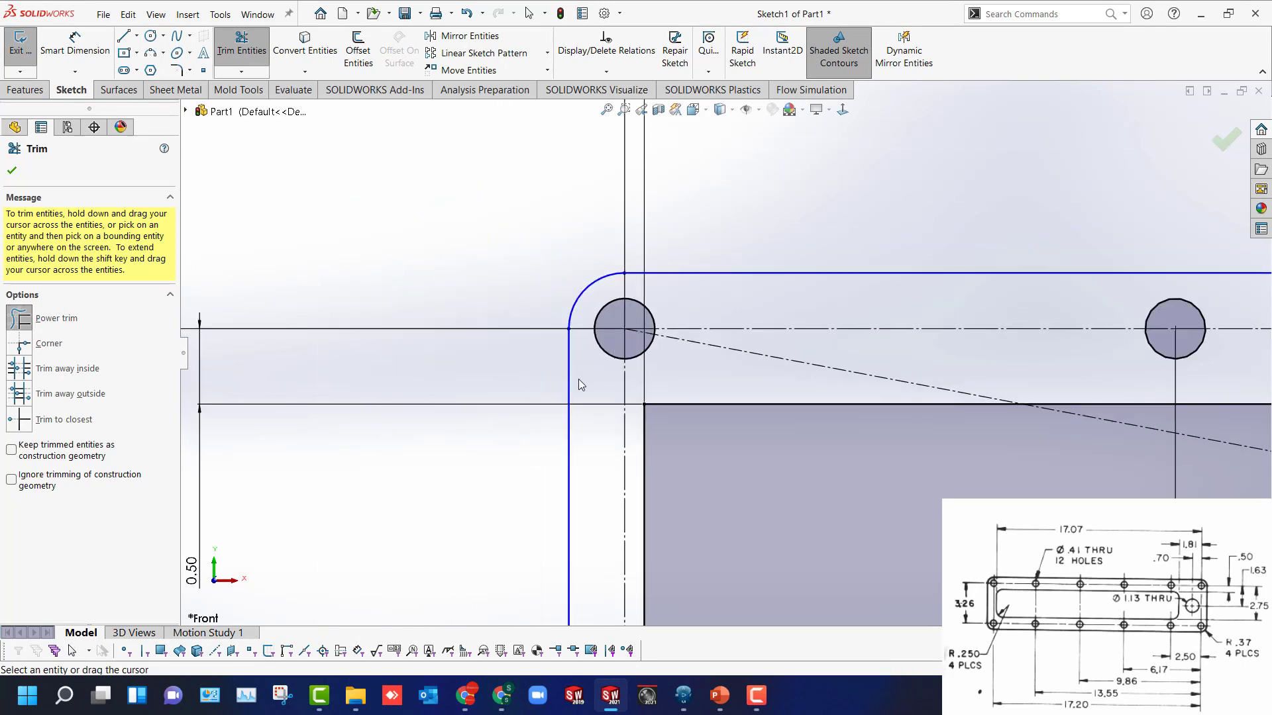
Power-trim the inner portion of the large circle at the plate's lower-left corner, leaving only the rounded outer corner arc.
scroll(702, 364, down, 6)
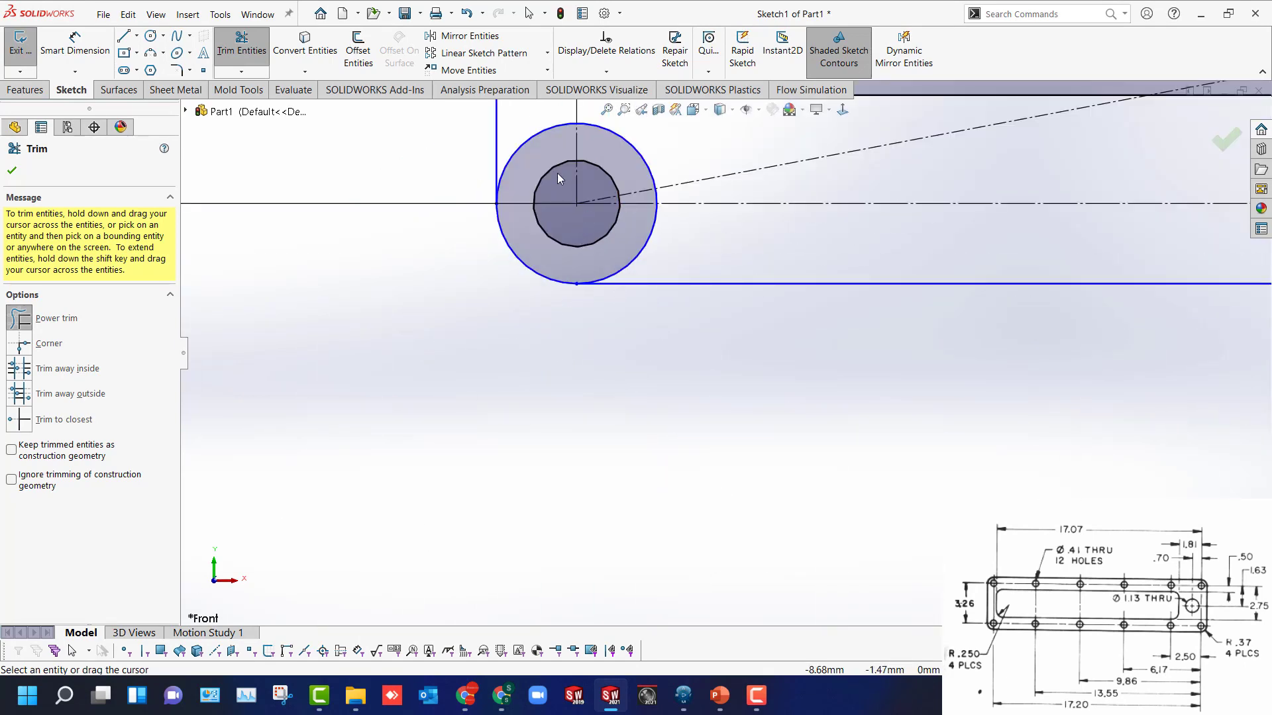
scroll(558, 172, up, 3)
scroll(576, 205, down, 4)
drag(644, 228, 657, 253)
drag(744, 240, 738, 260)
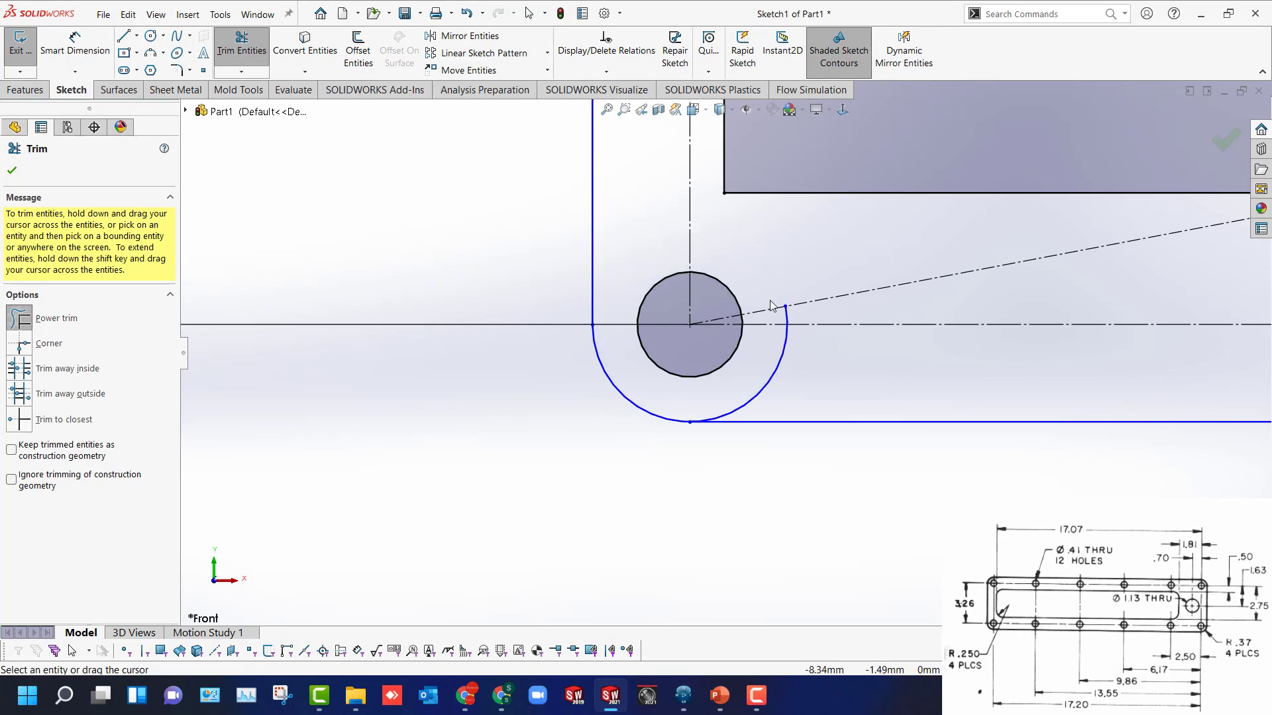
drag(775, 310, 789, 340)
scroll(789, 331, down, 3)
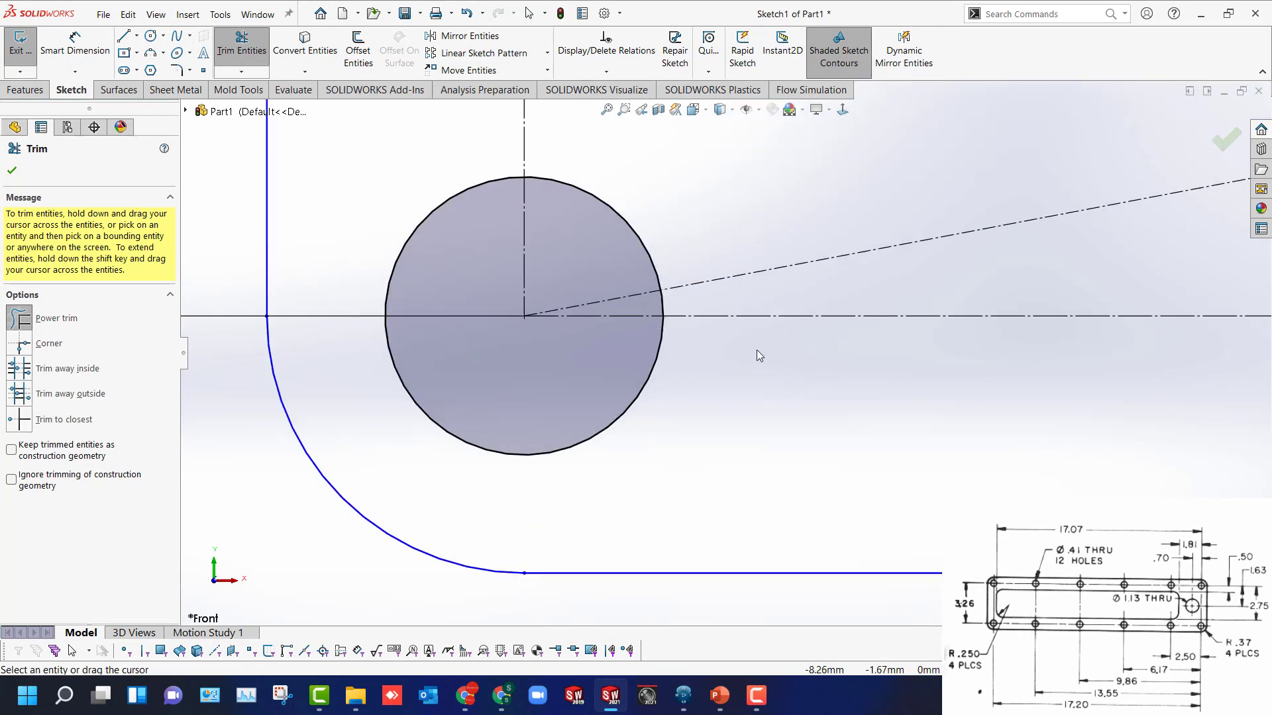
Add an Equal relation between the large lower-right corner circle and the upper-right corner arc of the outline.
scroll(755, 358, up, 7)
scroll(1039, 372, down, 2)
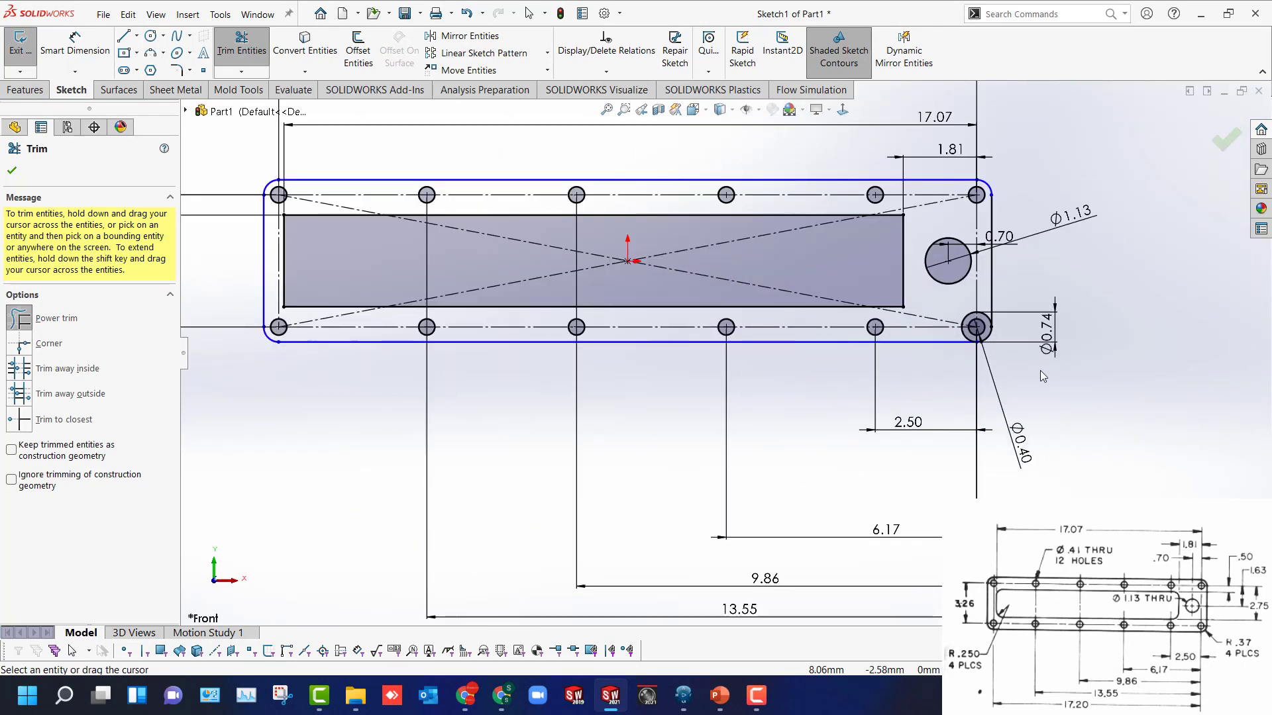
scroll(1030, 361, down, 2)
scroll(924, 360, up, 2)
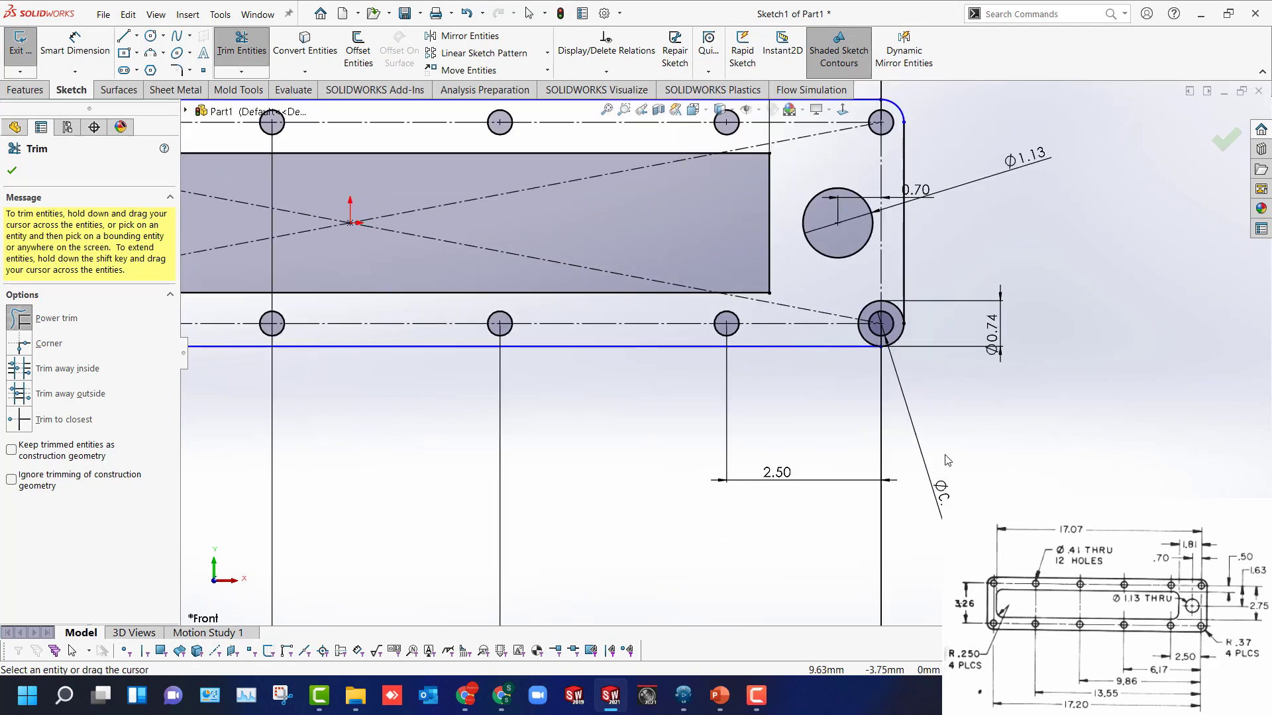
key(Escape)
click(900, 336)
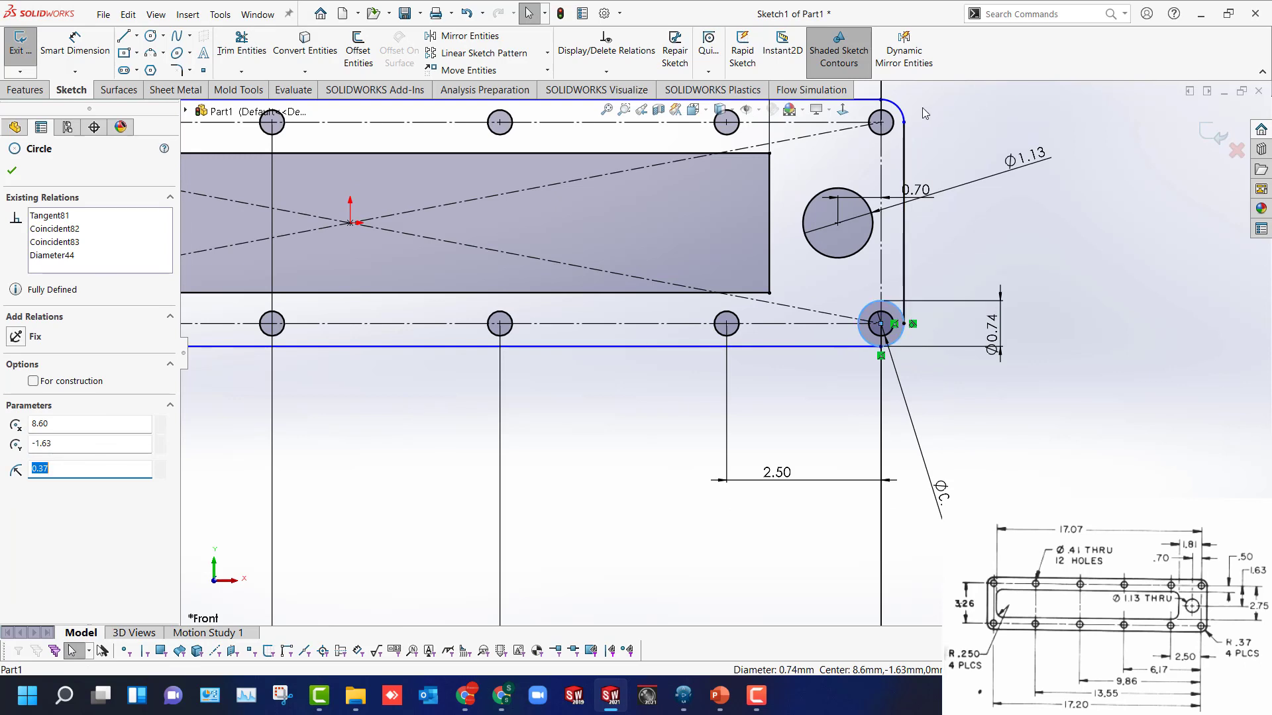
ctrl+click(901, 108)
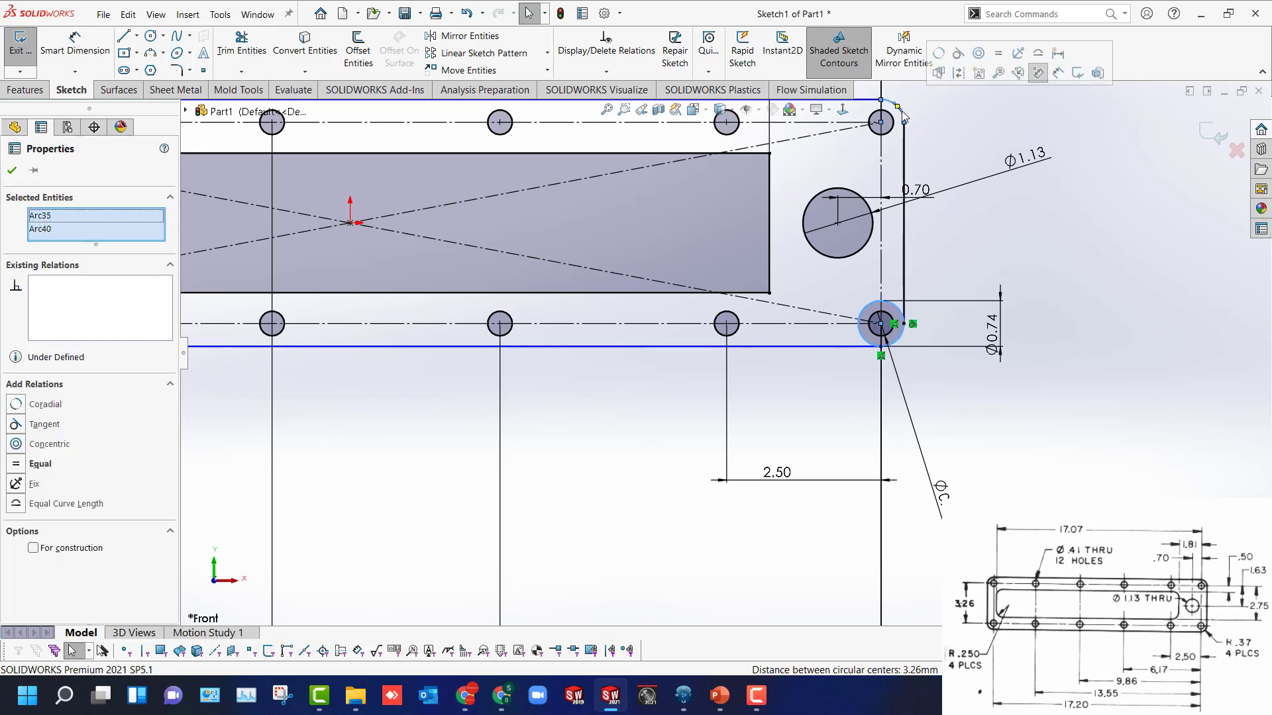
click(998, 59)
click(971, 280)
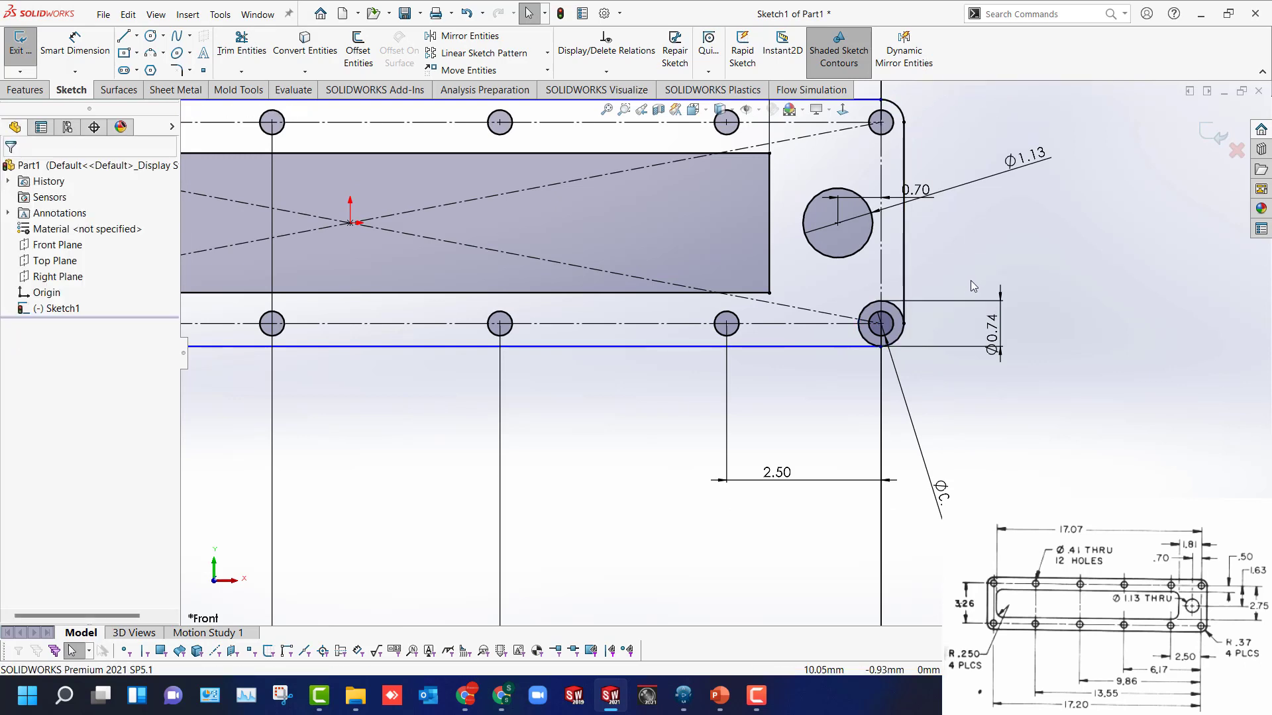
Add an Equal relation between the large lower-right corner circle and the outline's two left corner arcs.
click(894, 331)
key(f)
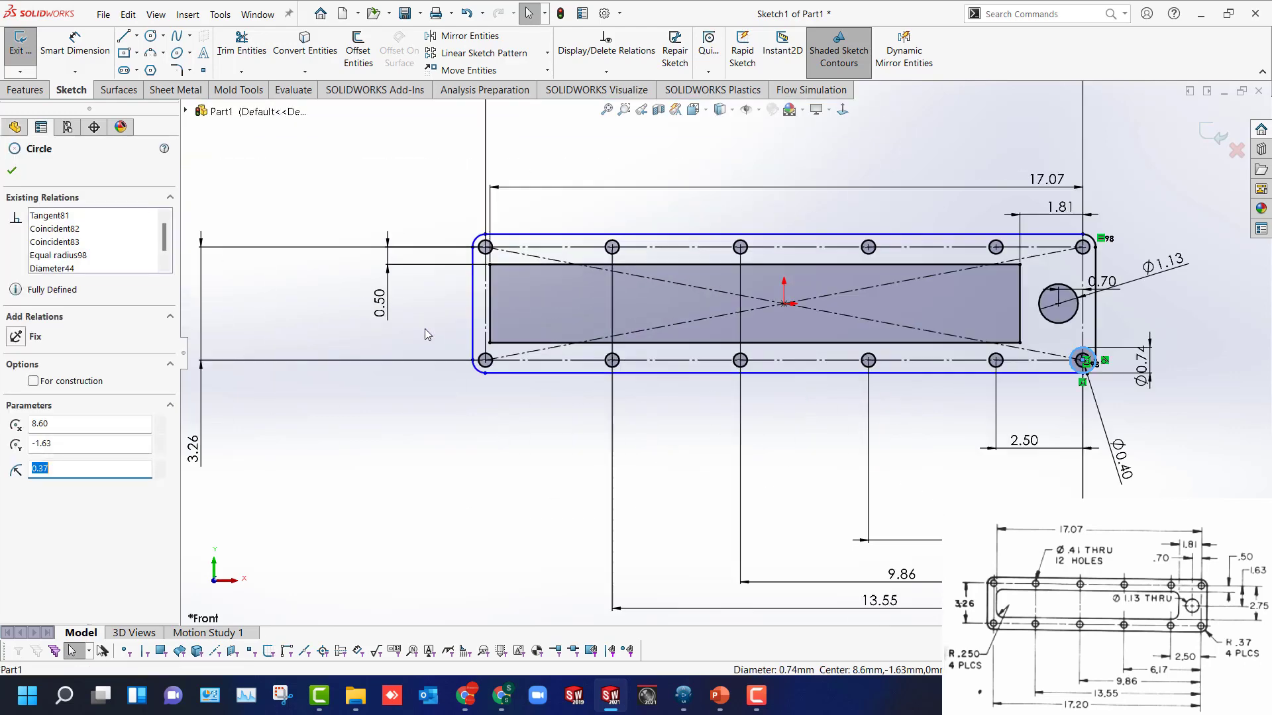
scroll(426, 330, down, 2)
ctrl+click(525, 384)
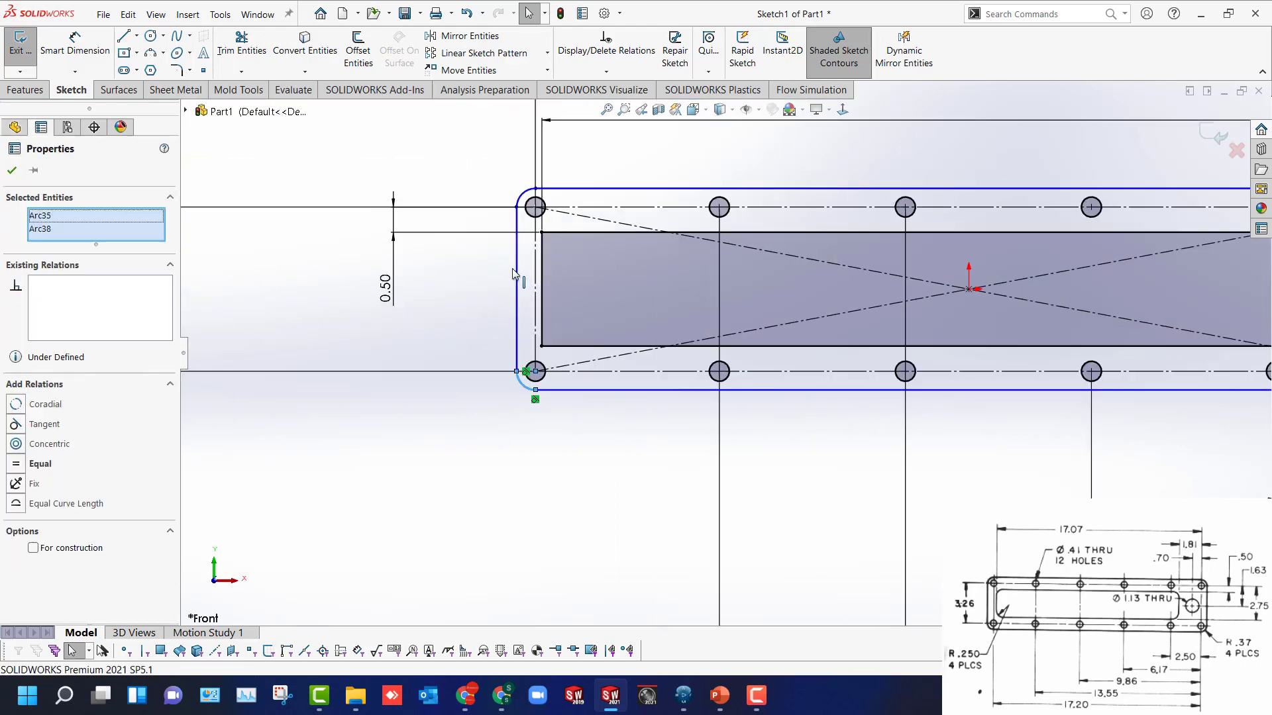
ctrl+click(522, 194)
click(622, 135)
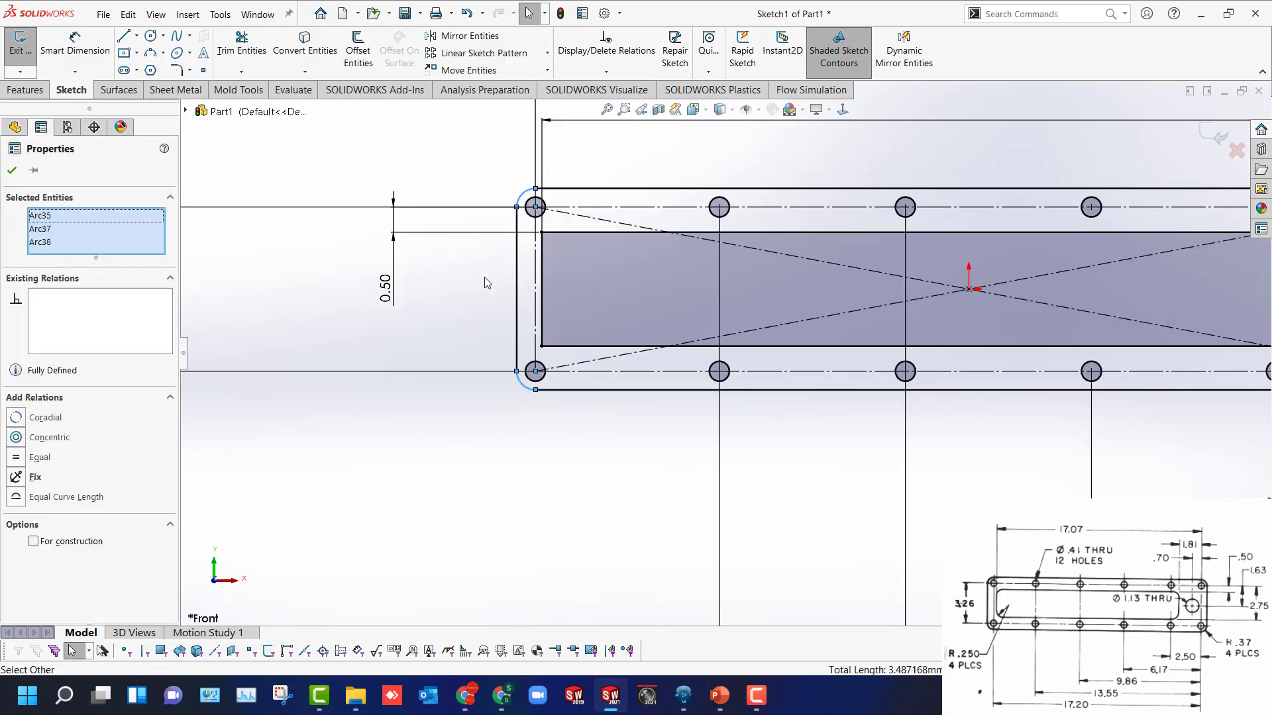
key(Escape)
key(f)
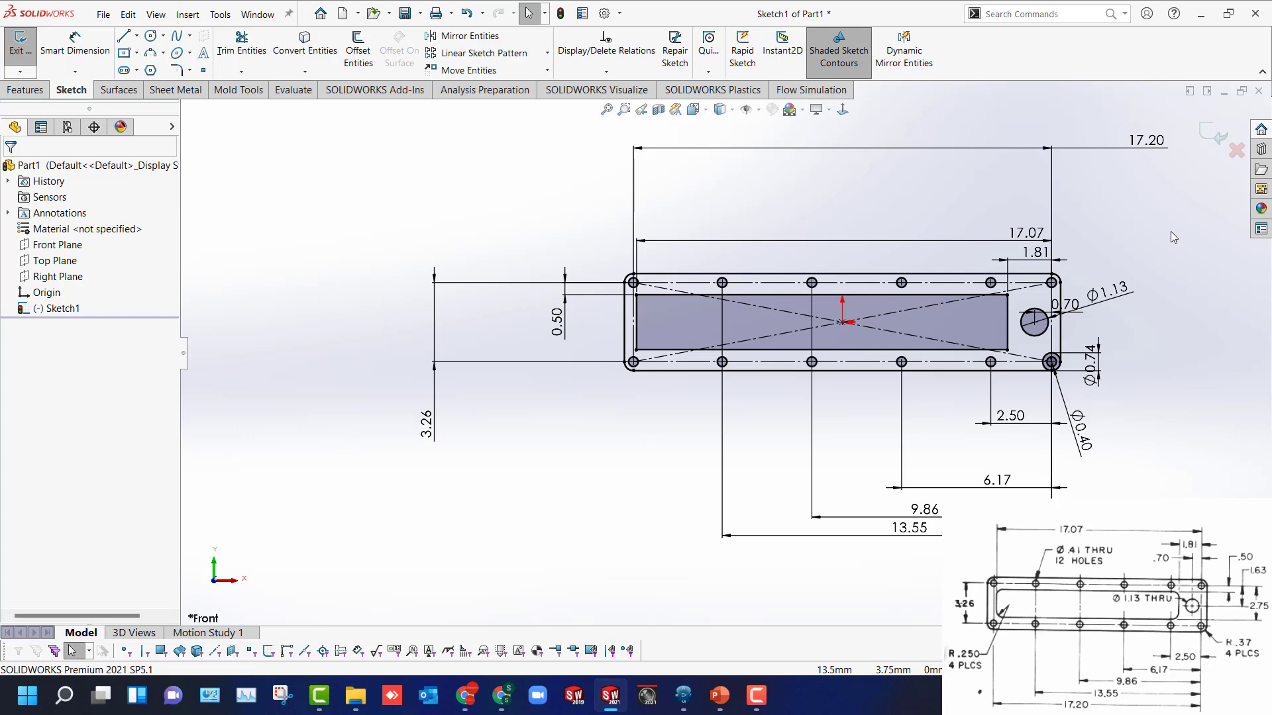
Apply 0.25 mm sketch fillets to the two left corners of the inner rectangular cutout.
scroll(756, 312, down, 3)
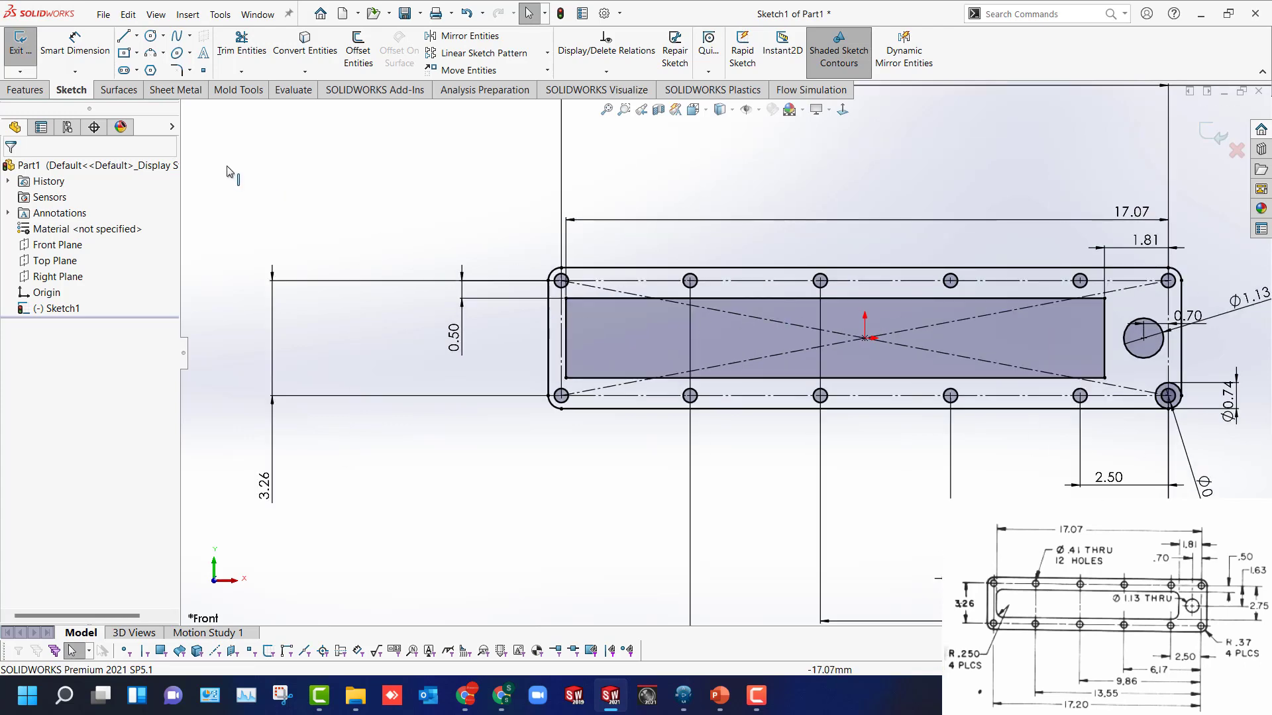
click(176, 70)
scroll(564, 259, down, 7)
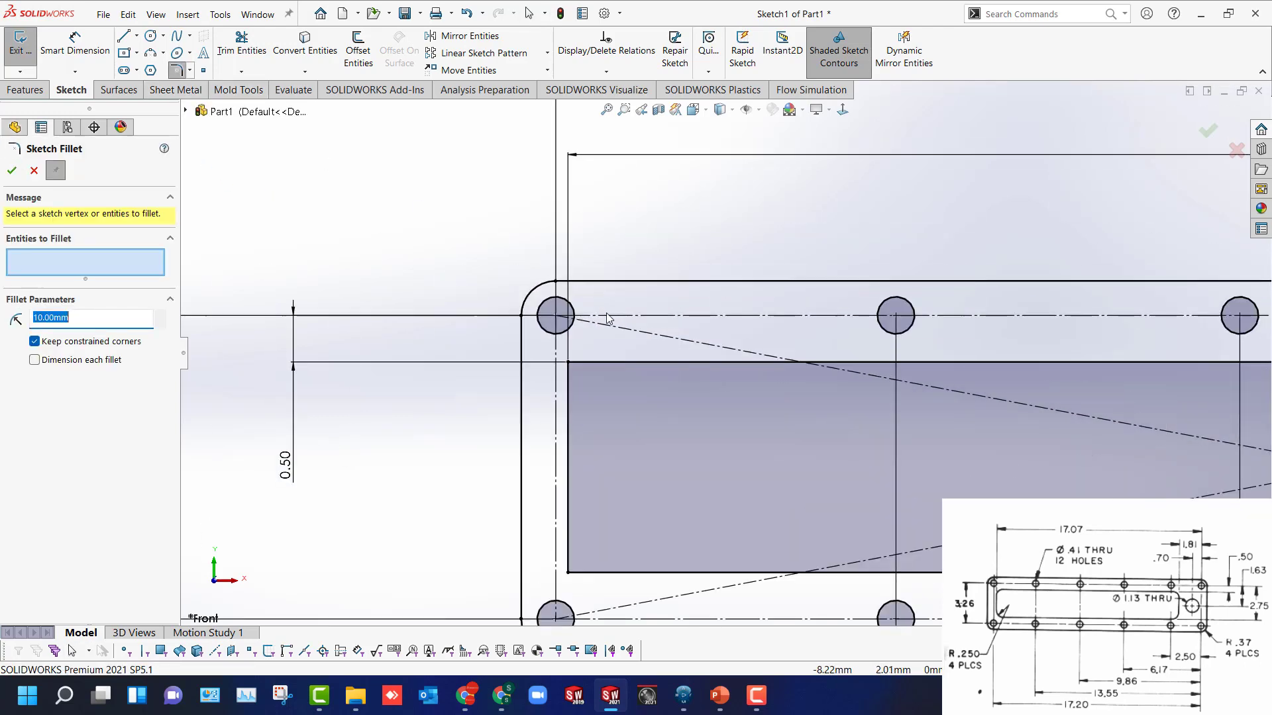
click(568, 362)
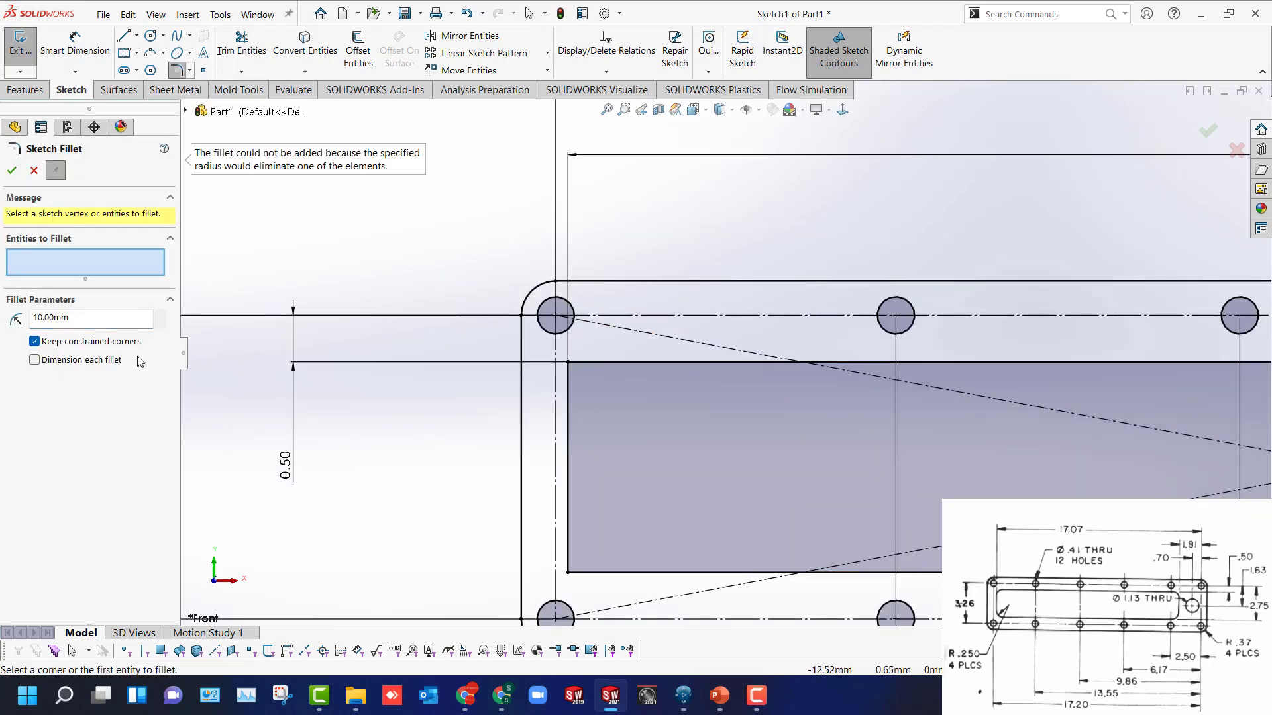
drag(73, 319, 2, 329)
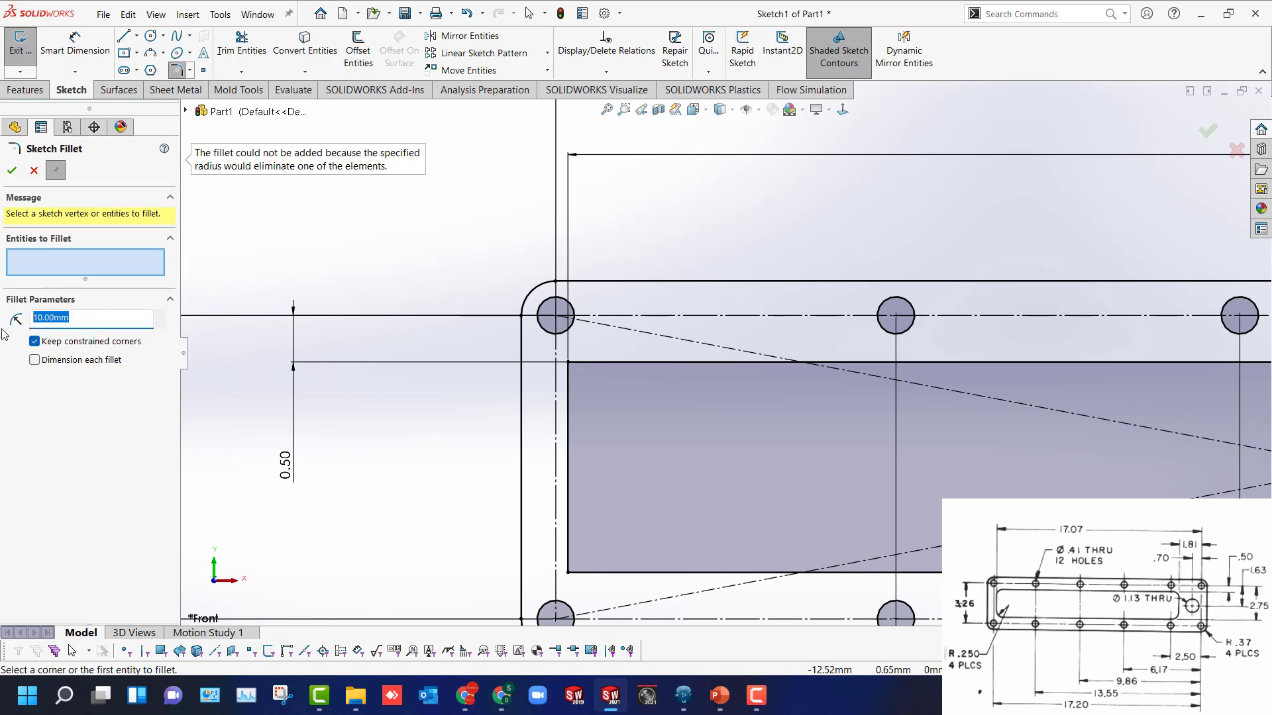
text(.)
click(571, 365)
click(570, 570)
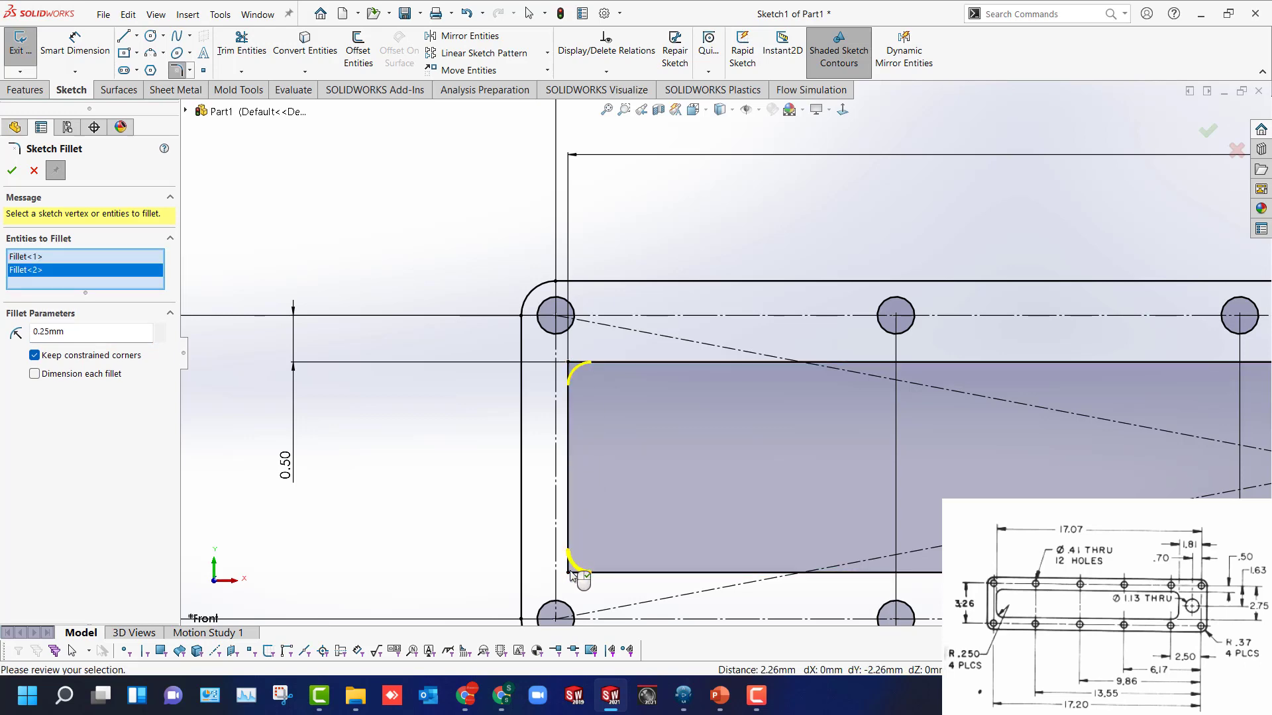
Add the same 0.25 mm fillet to the cutout's two right corners, accepting the relation changes, and finish the Sketch Fillet.
scroll(724, 354, up, 4)
scroll(1126, 395, down, 4)
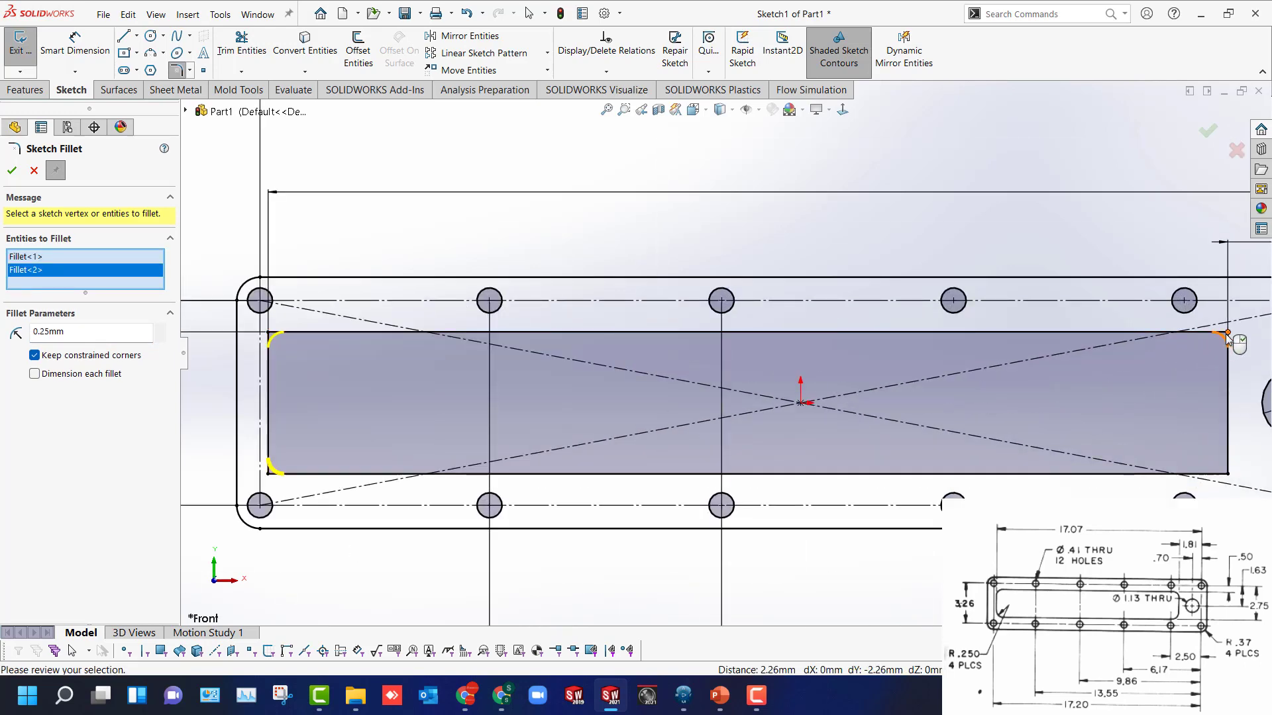
click(1229, 362)
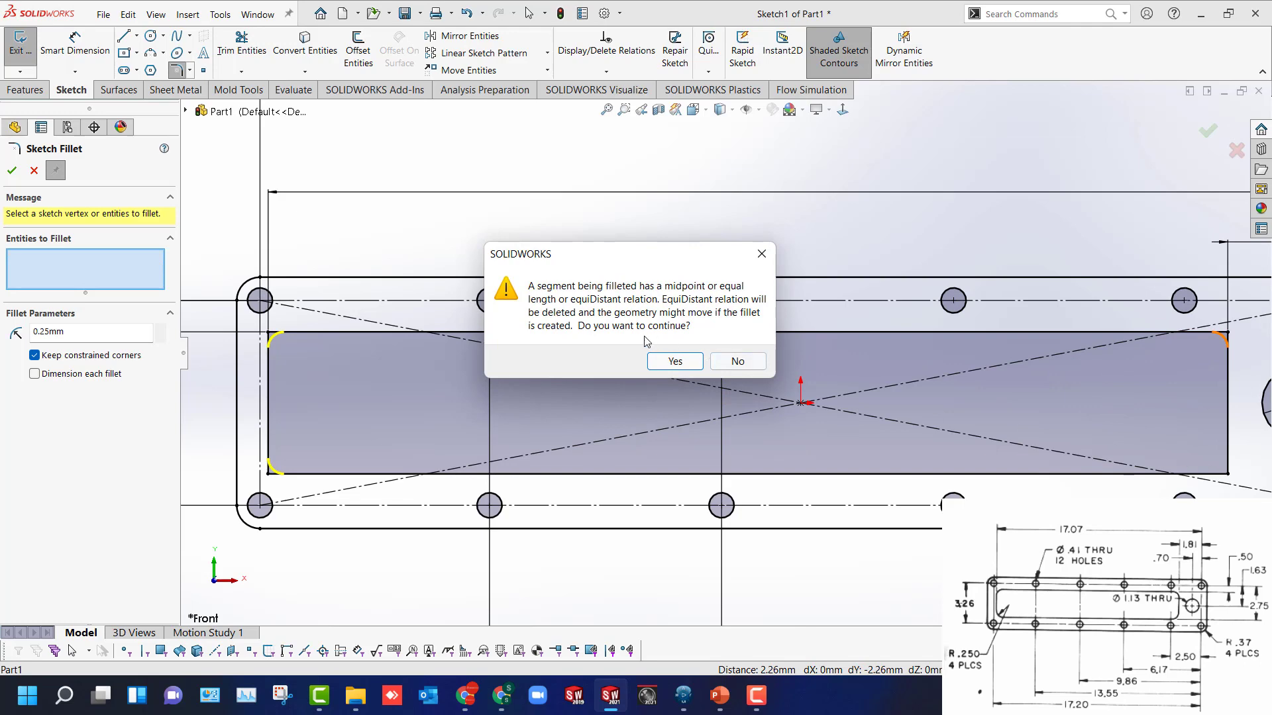
click(675, 361)
click(1229, 475)
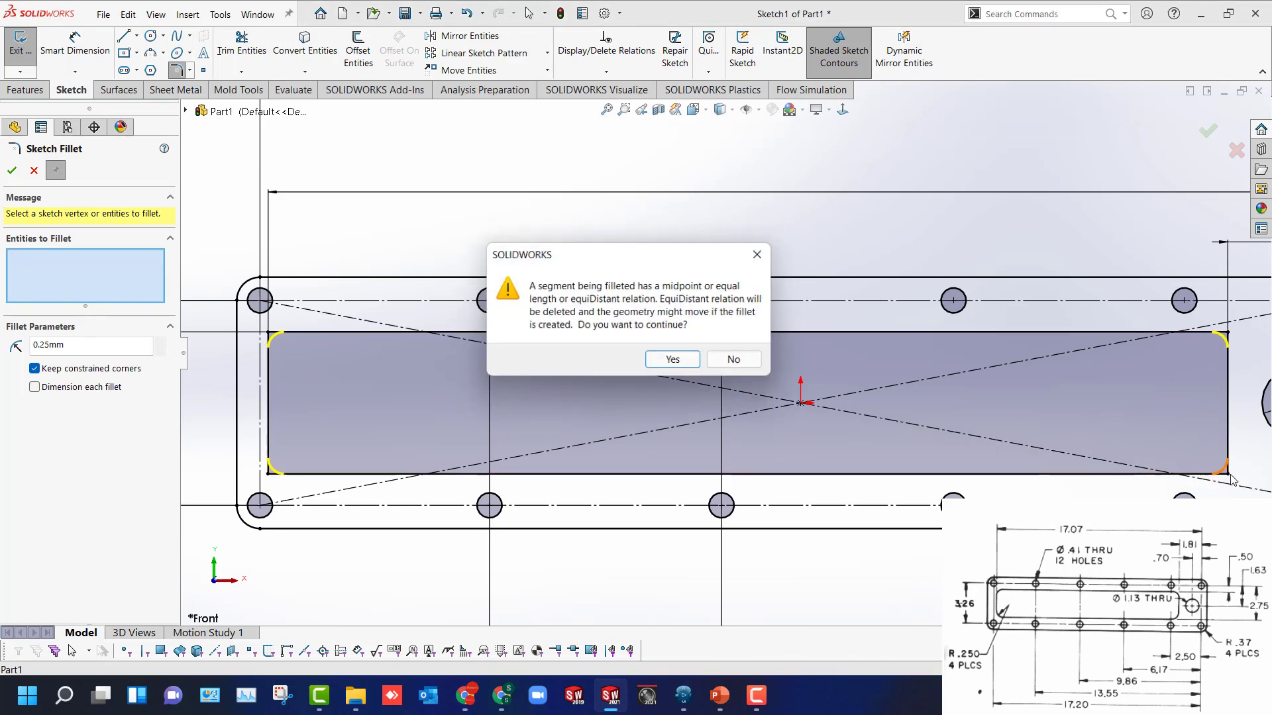
click(675, 361)
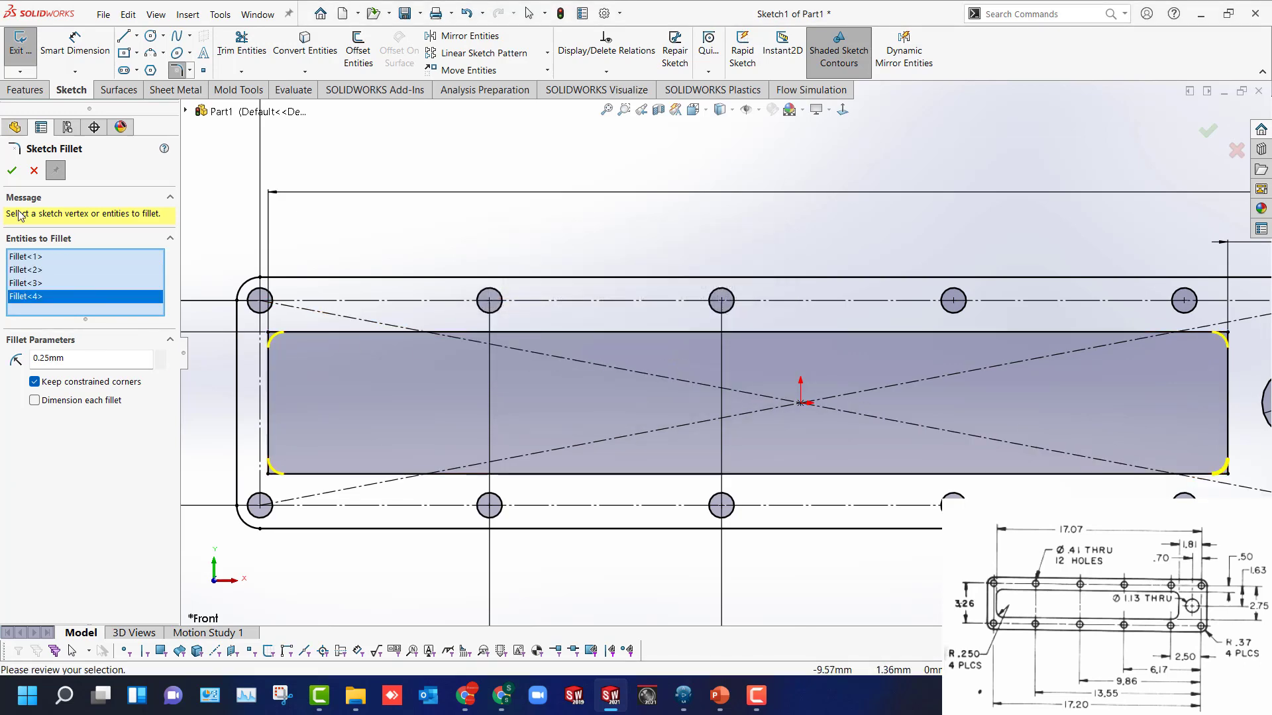
click(12, 169)
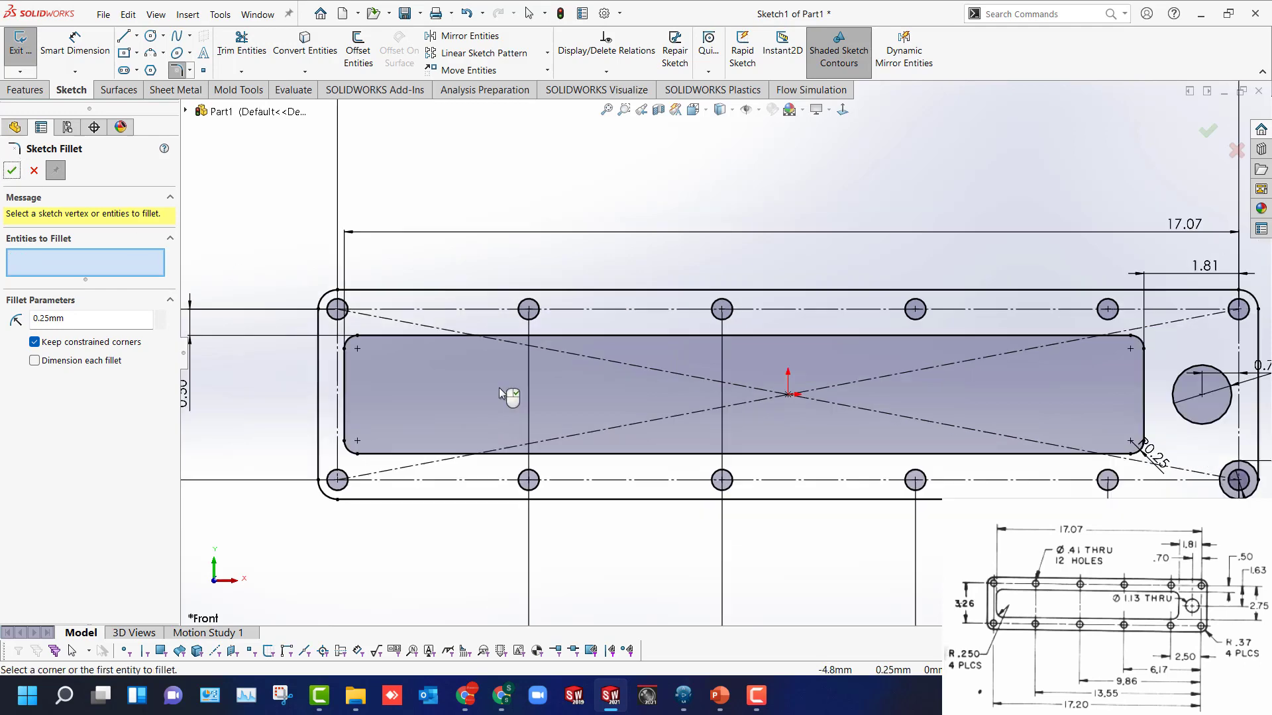
scroll(511, 397, up, 1)
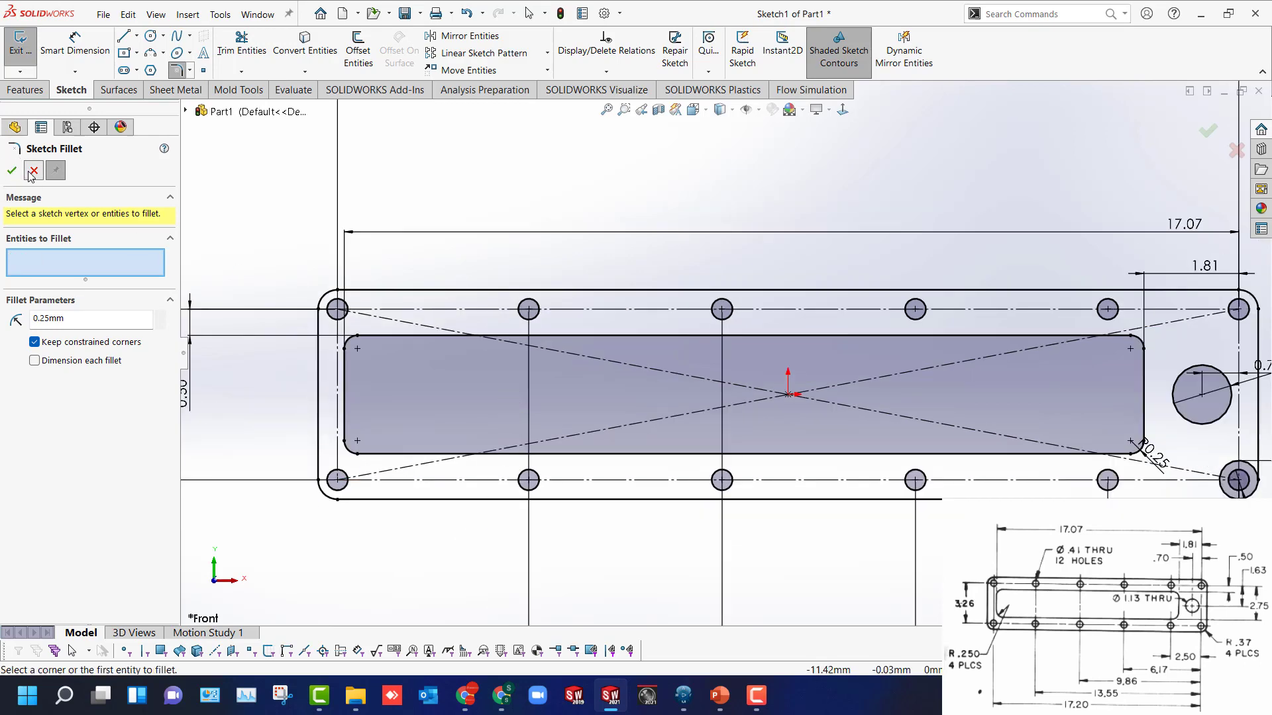
key(Escape)
key(f)
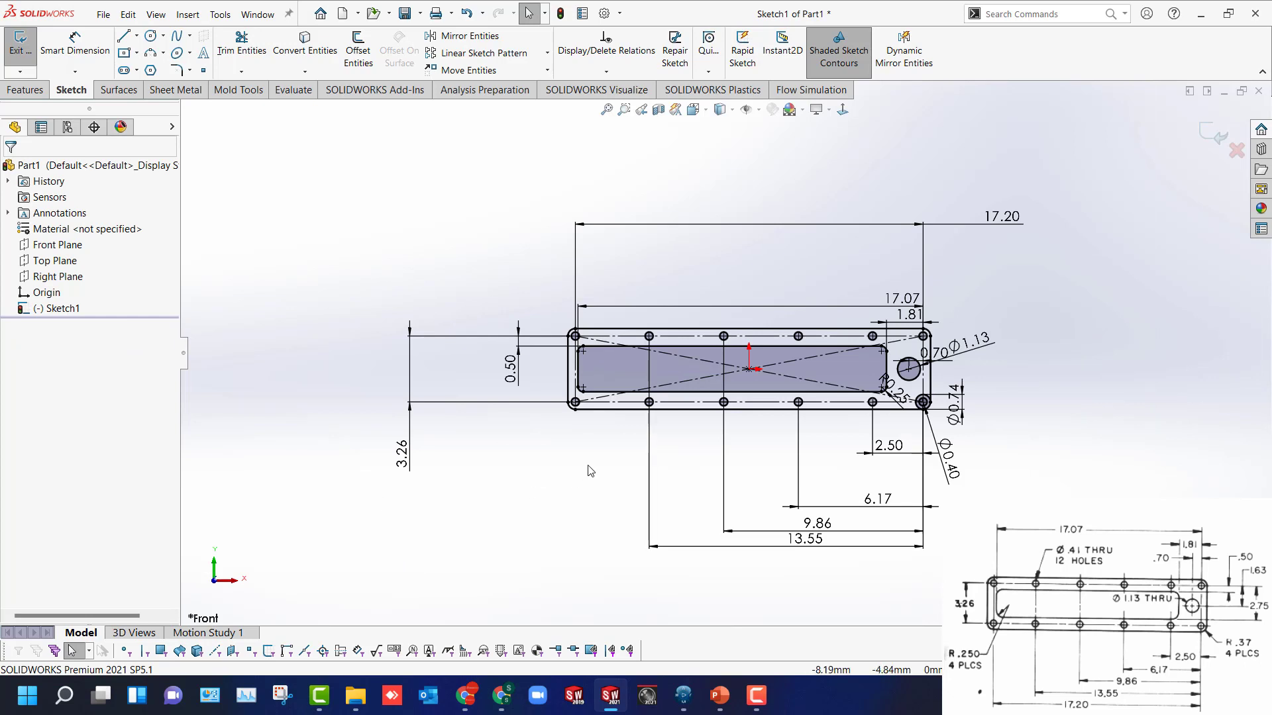
Move the 0.70 hole-offset dimension below the plate and the R0.25 fillet dimension inside the cutout.
scroll(675, 442, down, 3)
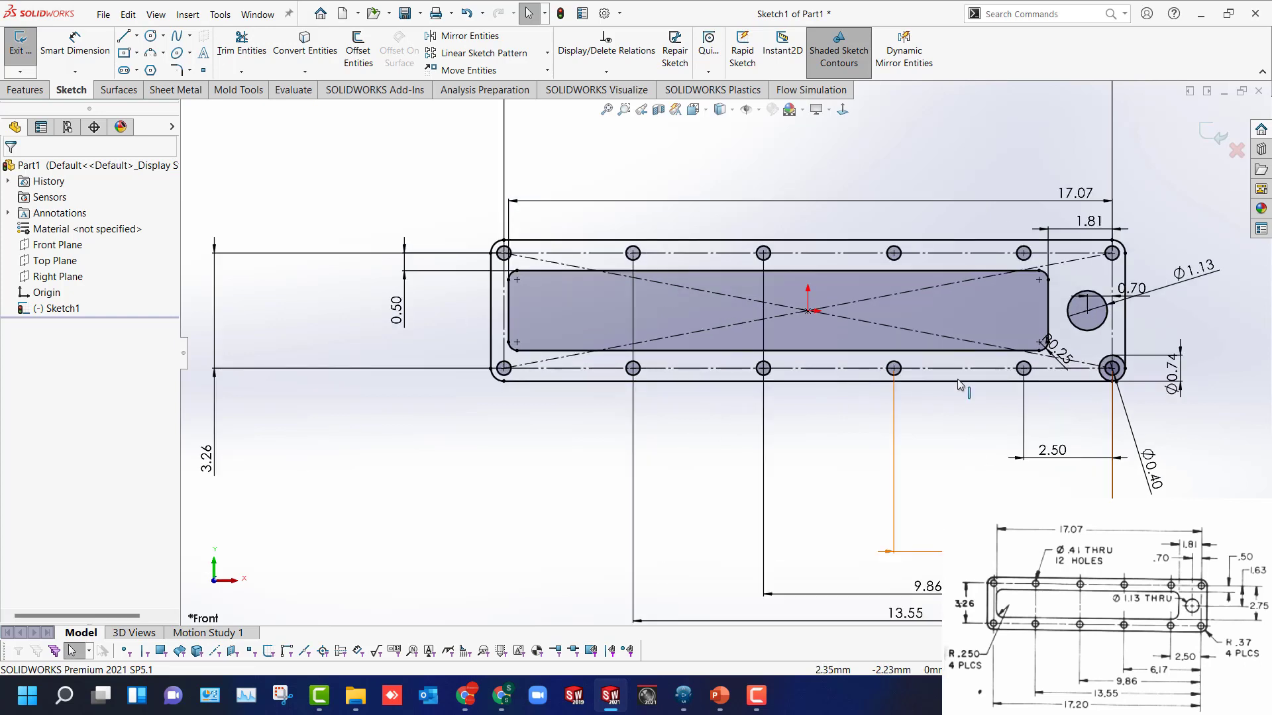
drag(1136, 288, 1193, 510)
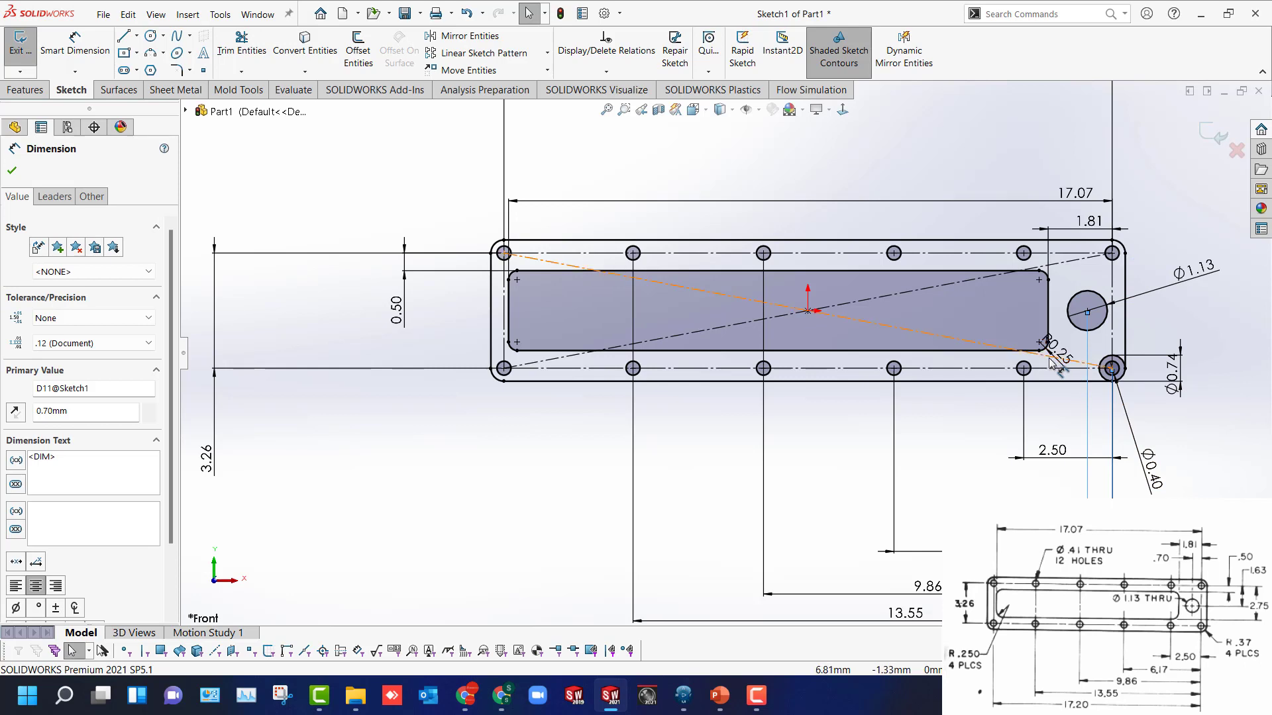
drag(1053, 358, 991, 308)
click(921, 449)
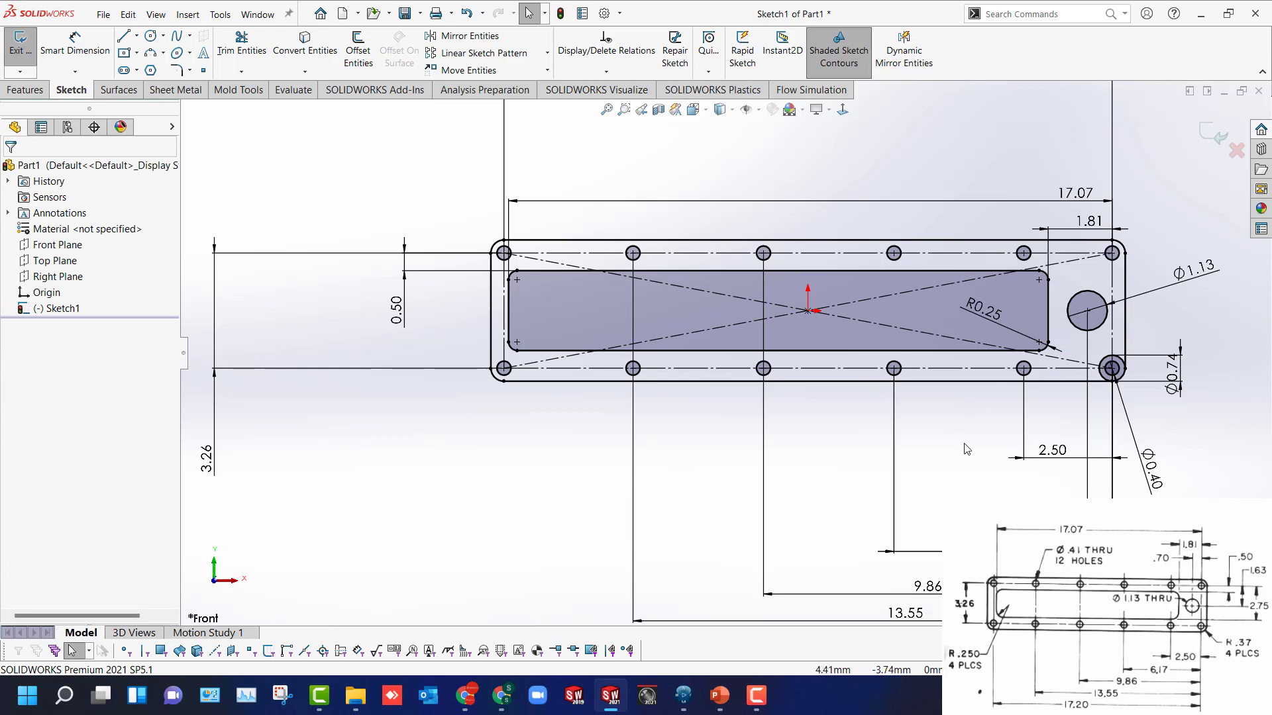
Power-trim the inner portion of the large circle at the plate's lower-right corner, leaving only the rounded outer corner arc.
scroll(1086, 364, down, 5)
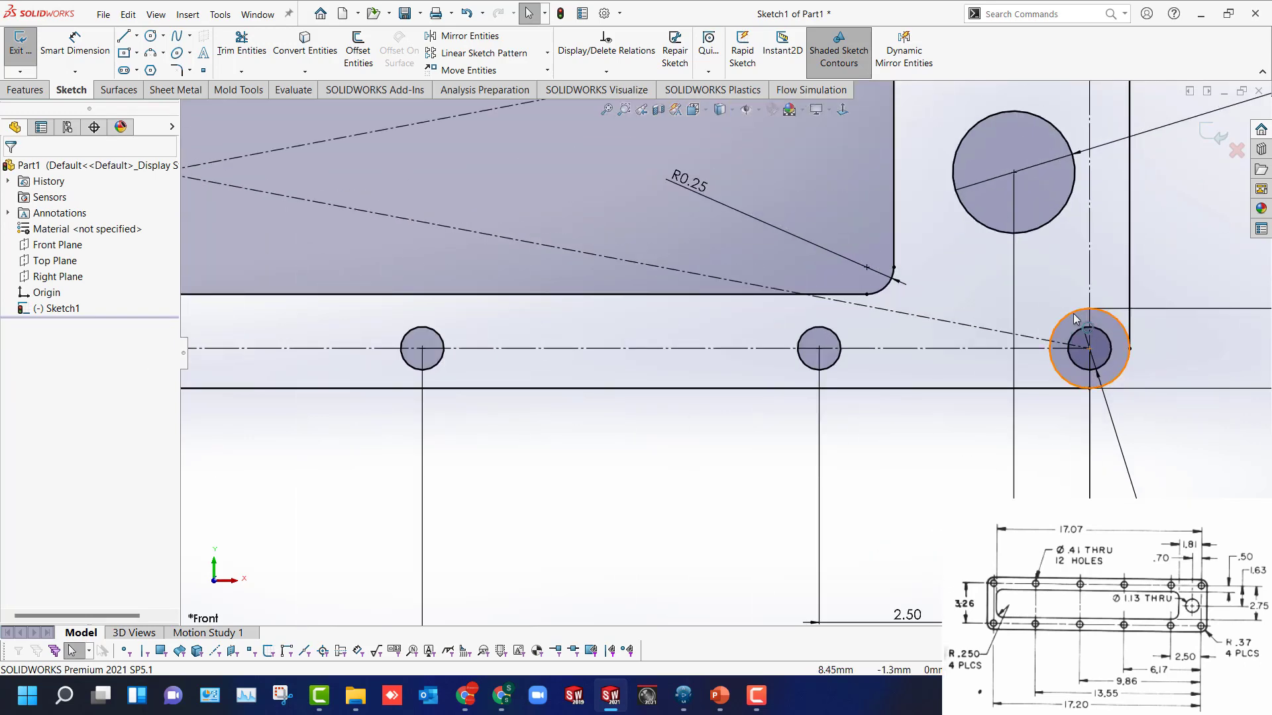
key(t)
mouse_move(1064, 317)
mouse_down()
mouse_move(1066, 348)
mouse_move(973, 414)
mouse_move(932, 421)
mouse_up()
scroll(1102, 314, down, 3)
scroll(983, 378, down, 3)
drag(873, 371, 904, 375)
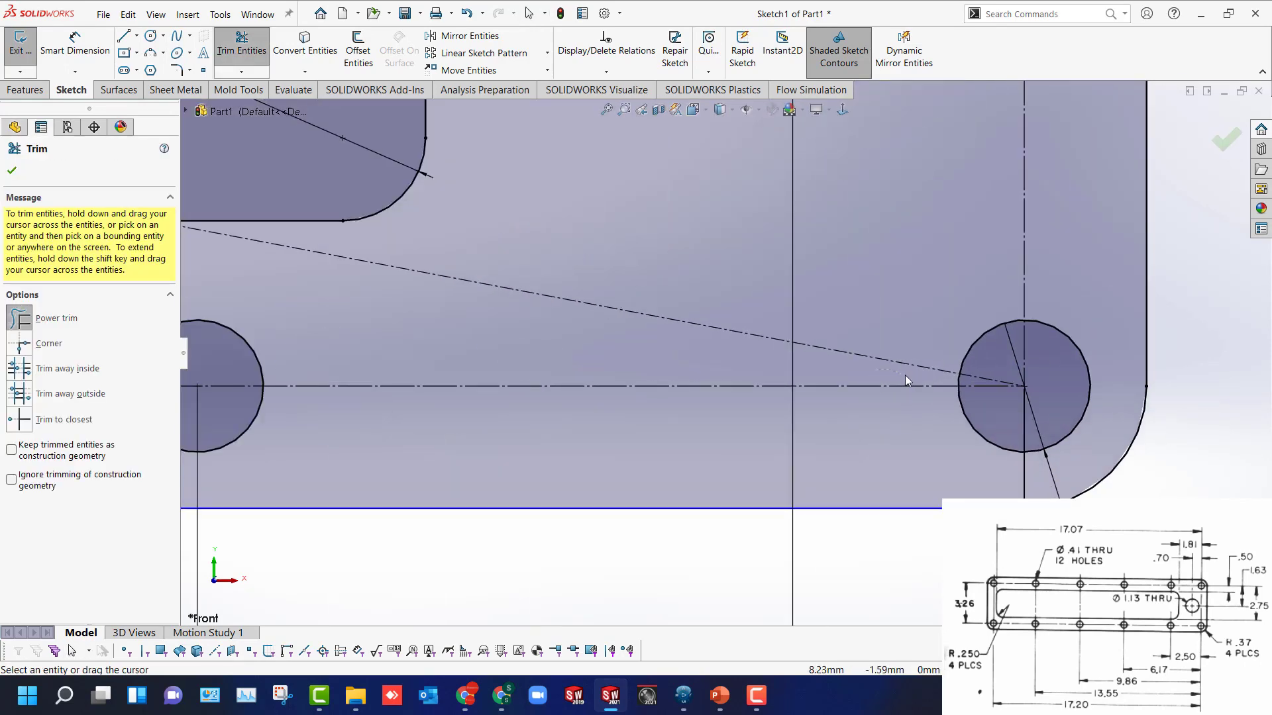
scroll(893, 493, up, 3)
scroll(896, 492, up, 2)
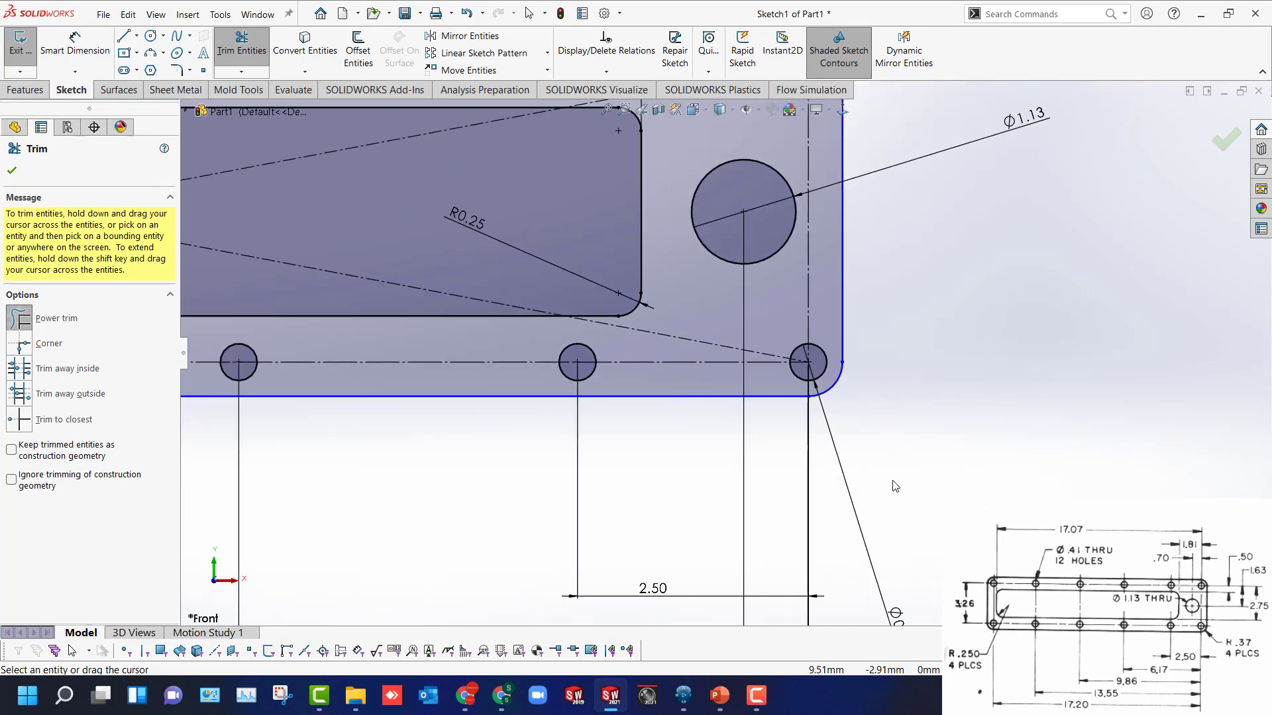
Convert the leftover trimmed arc around the plate's lower-right corner hole to construction geometry.
scroll(896, 487, up, 5)
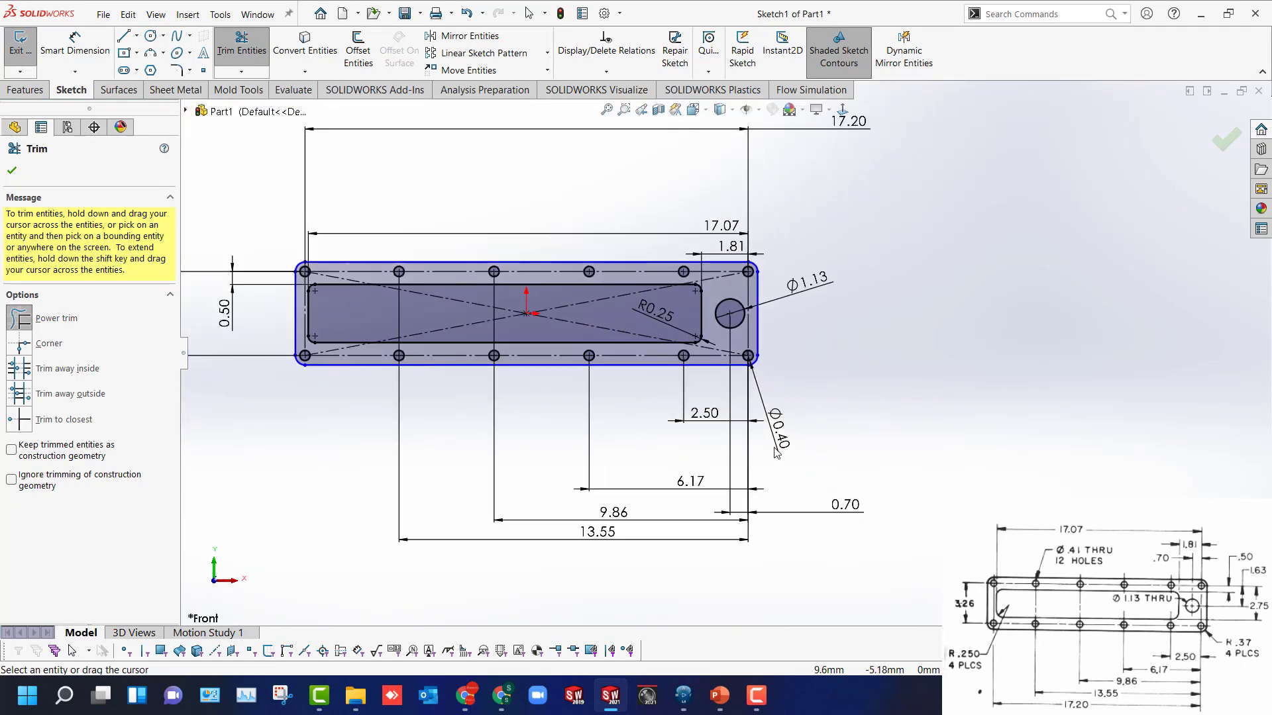
key(Escape)
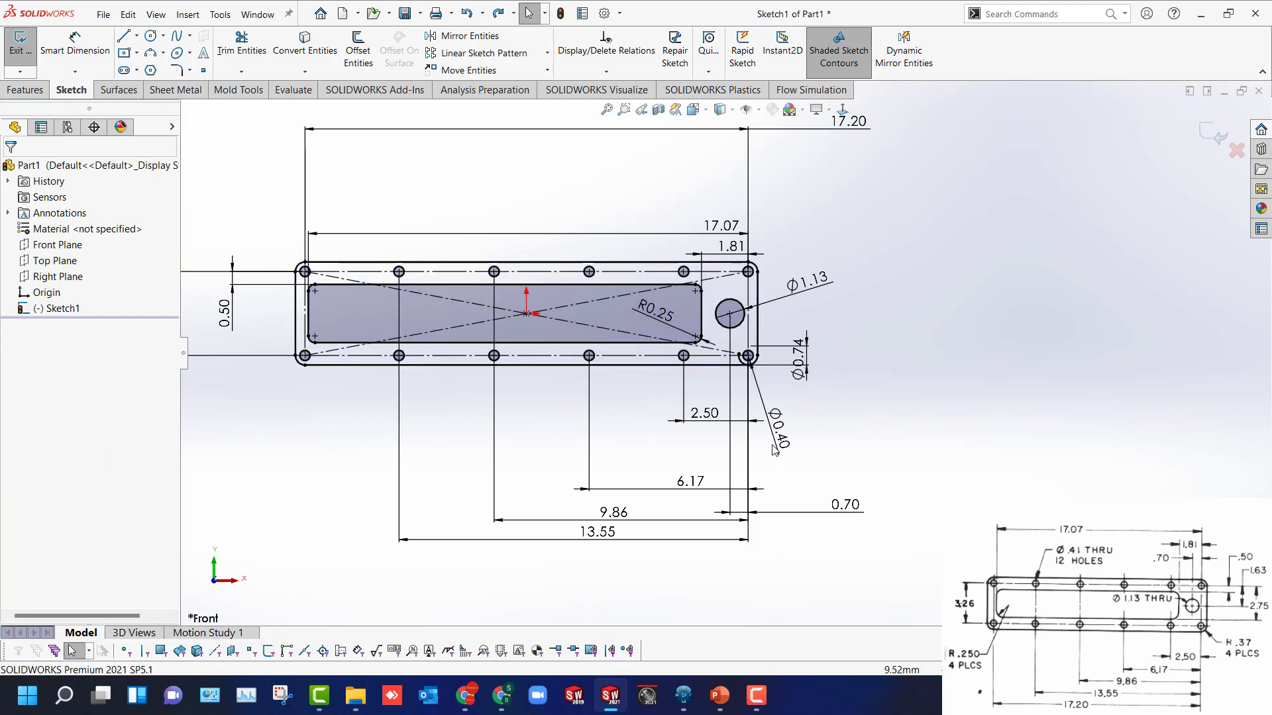
key(Escape)
scroll(734, 383, down, 6)
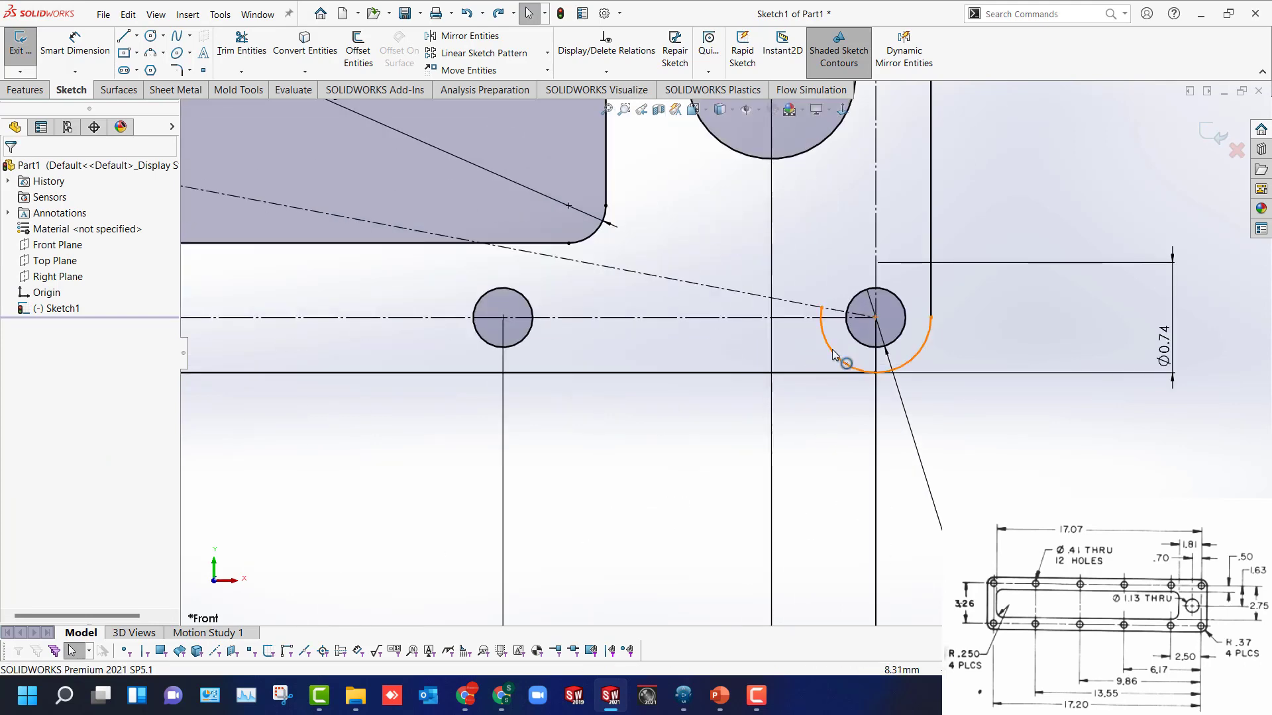
click(836, 358)
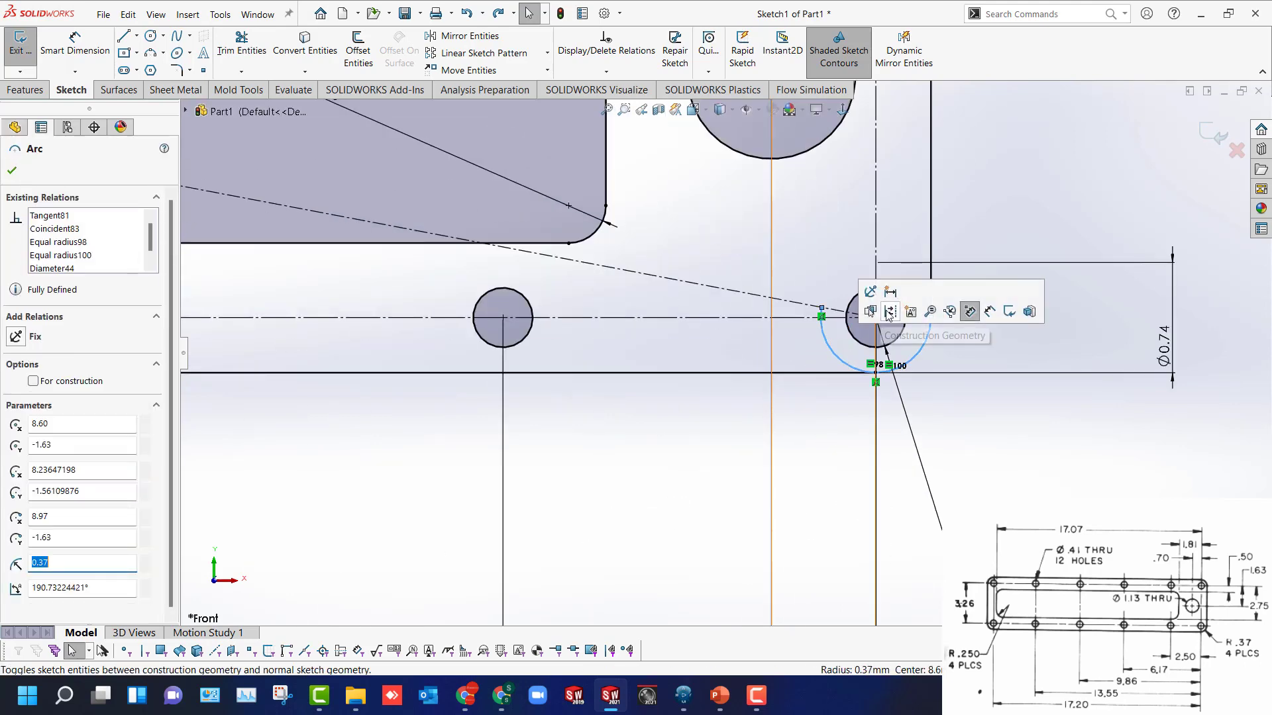
click(968, 305)
click(962, 412)
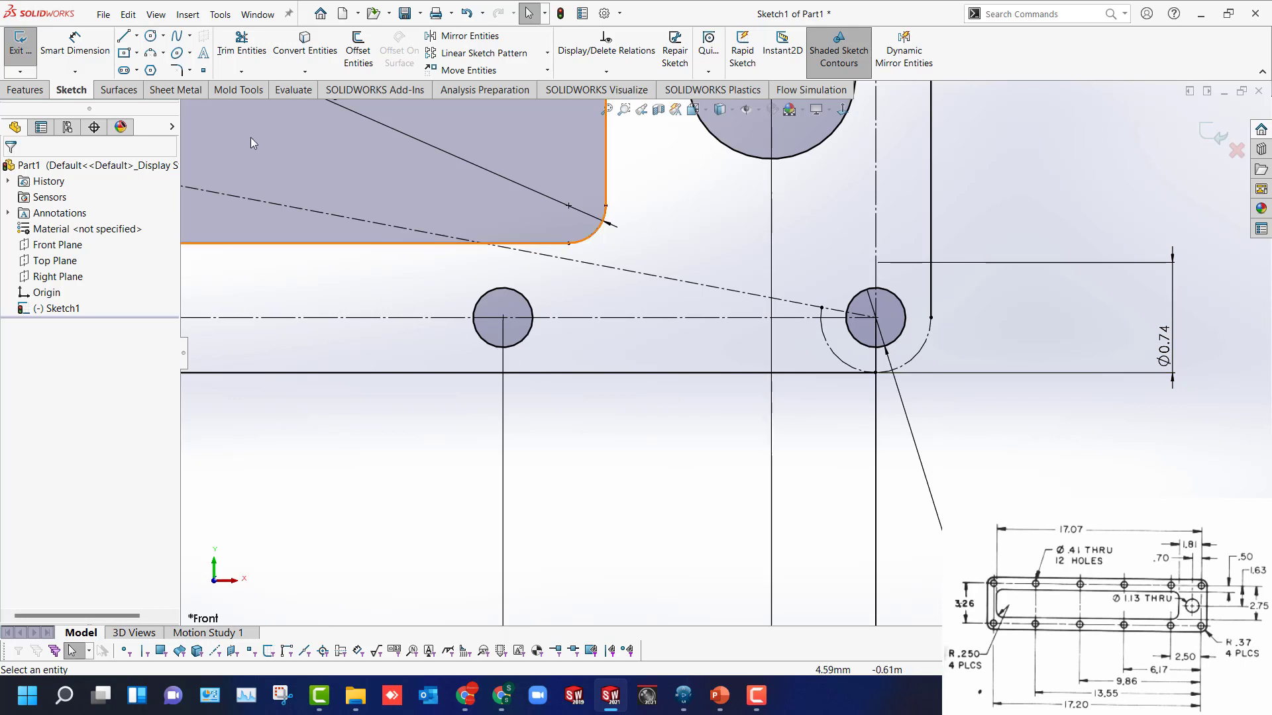
click(162, 54)
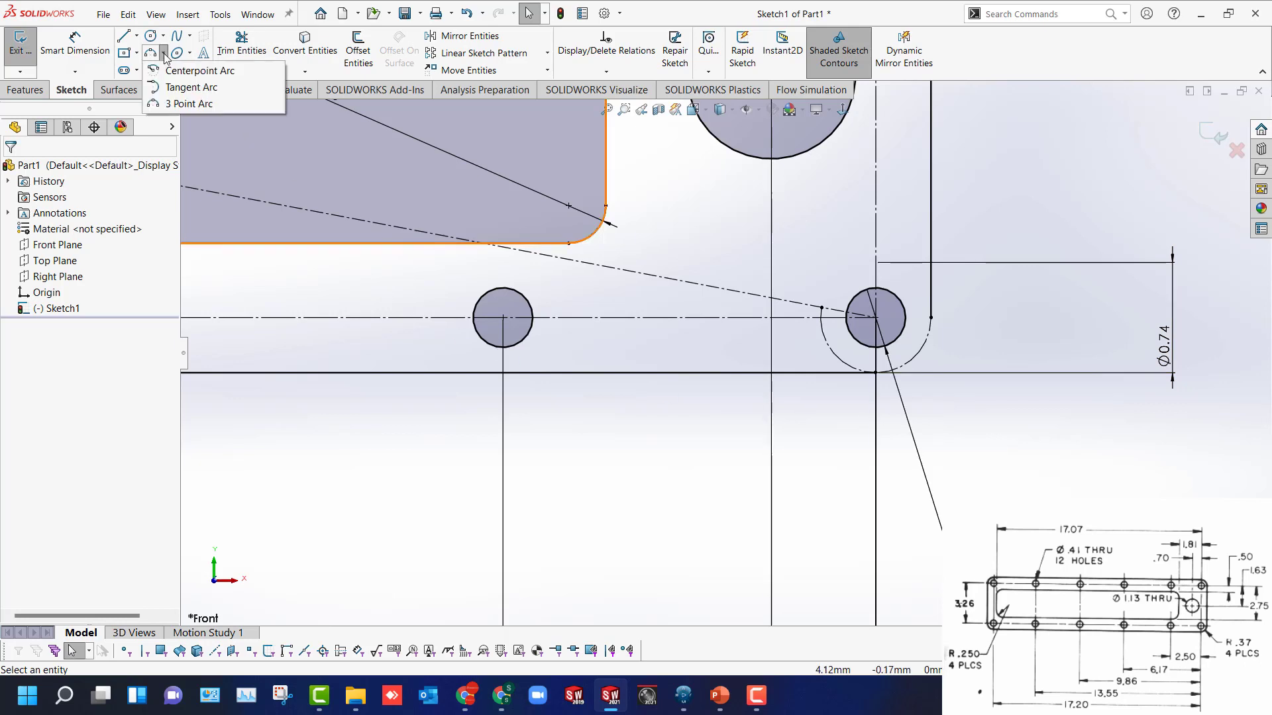
click(178, 88)
click(877, 319)
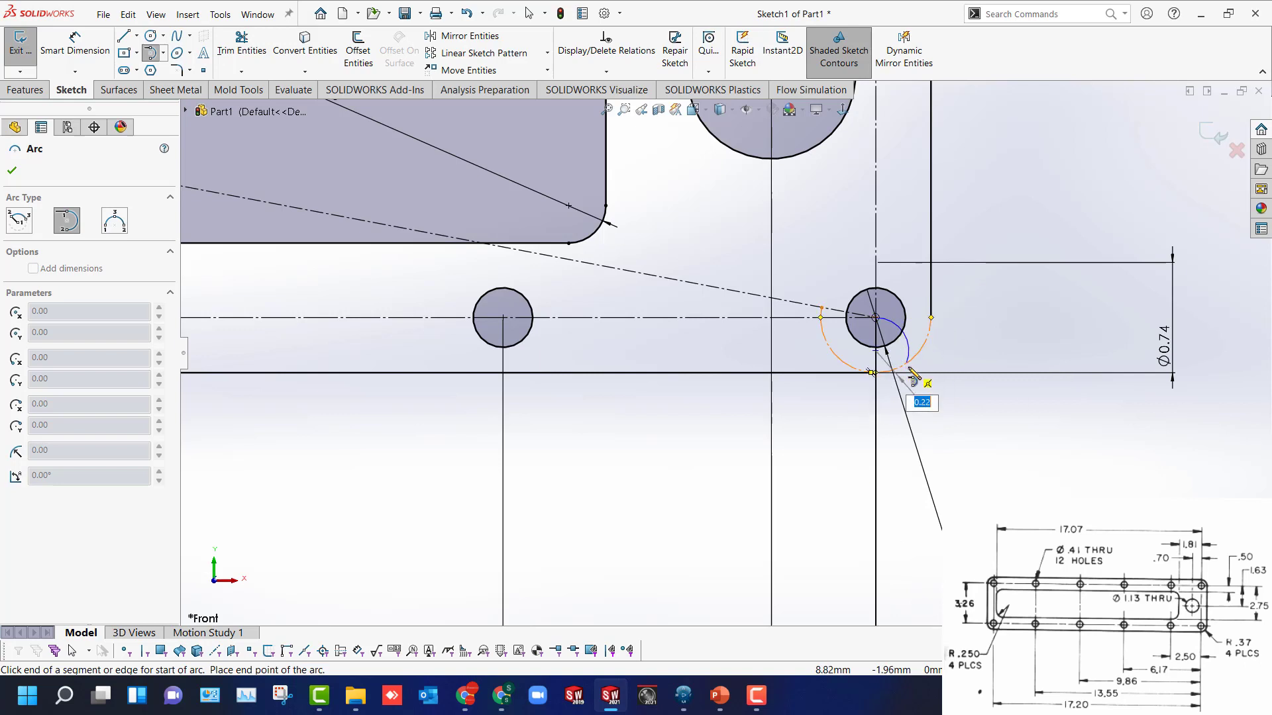
key(Escape)
Draw a centerpoint arc around the lower-right corner hole, joining the plate's right edge to its bottom edge.
click(162, 54)
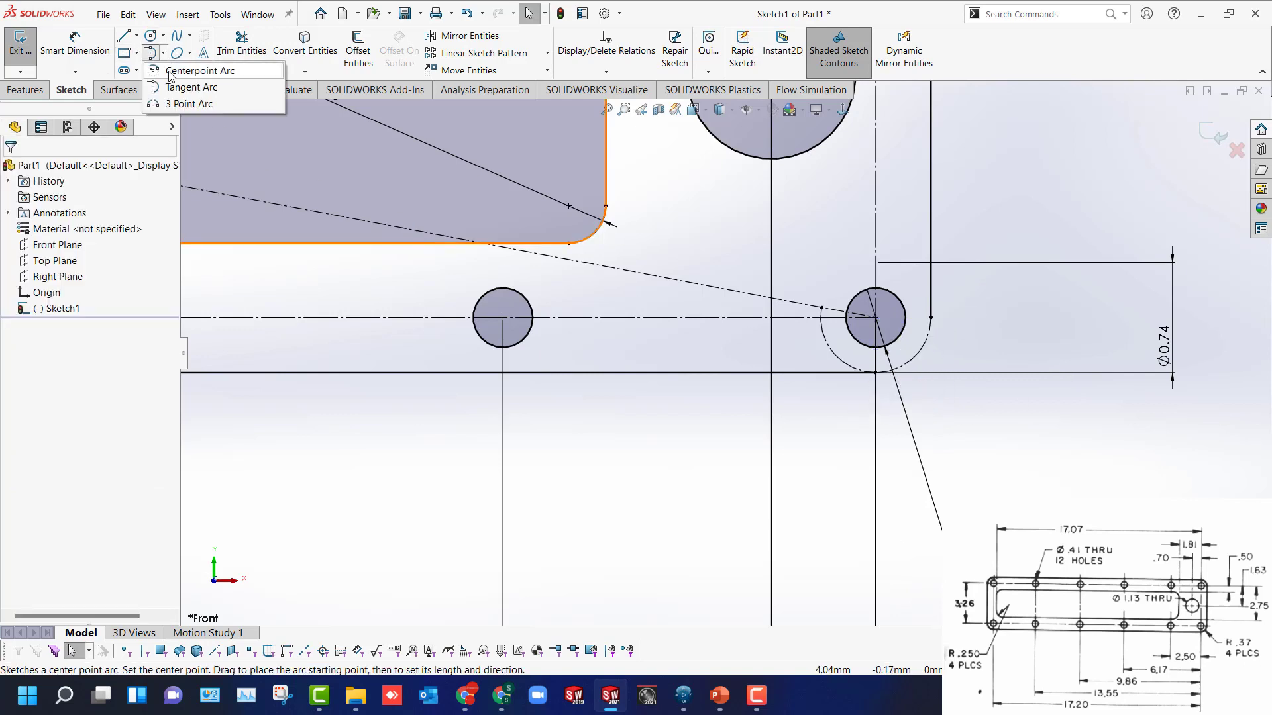
click(174, 71)
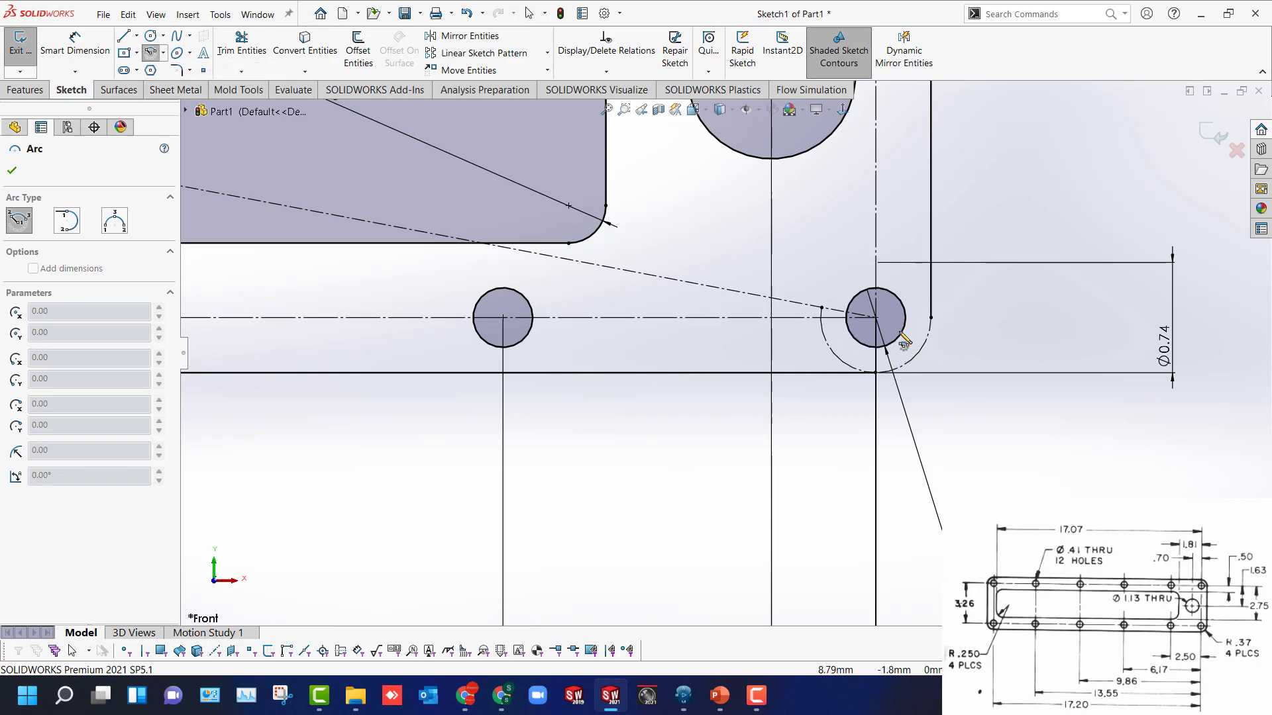
click(875, 318)
click(931, 318)
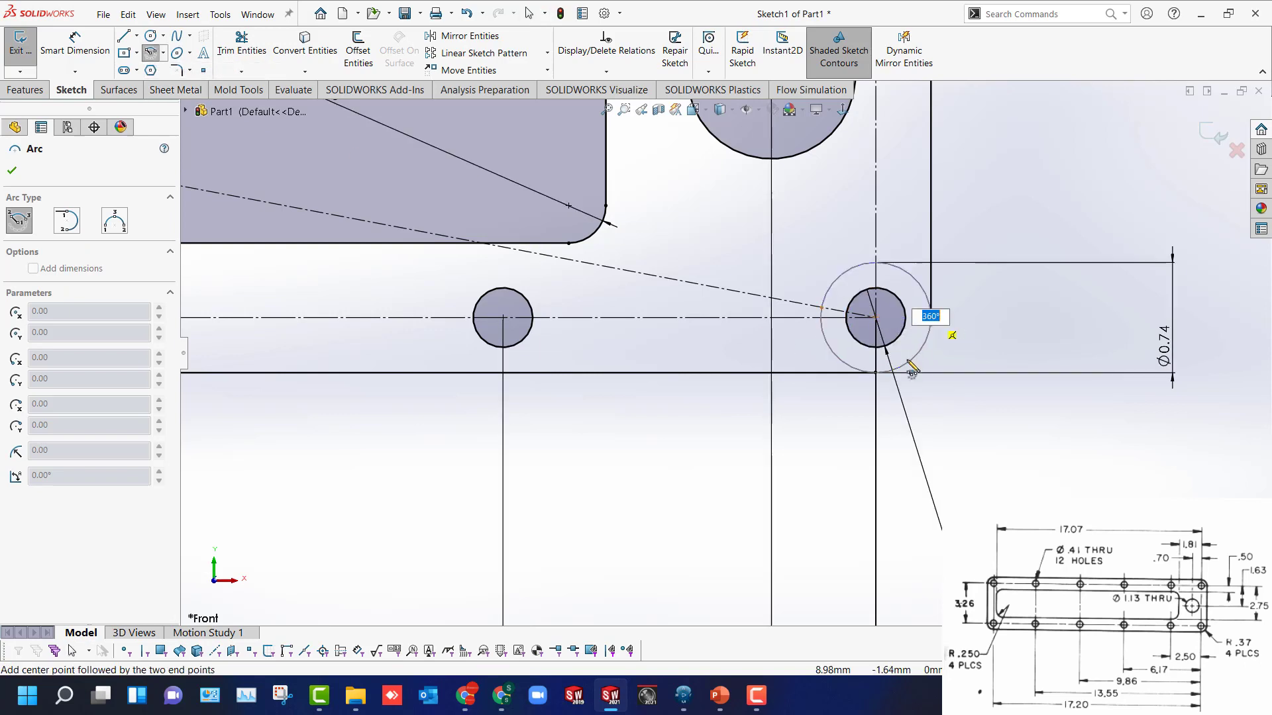
click(876, 373)
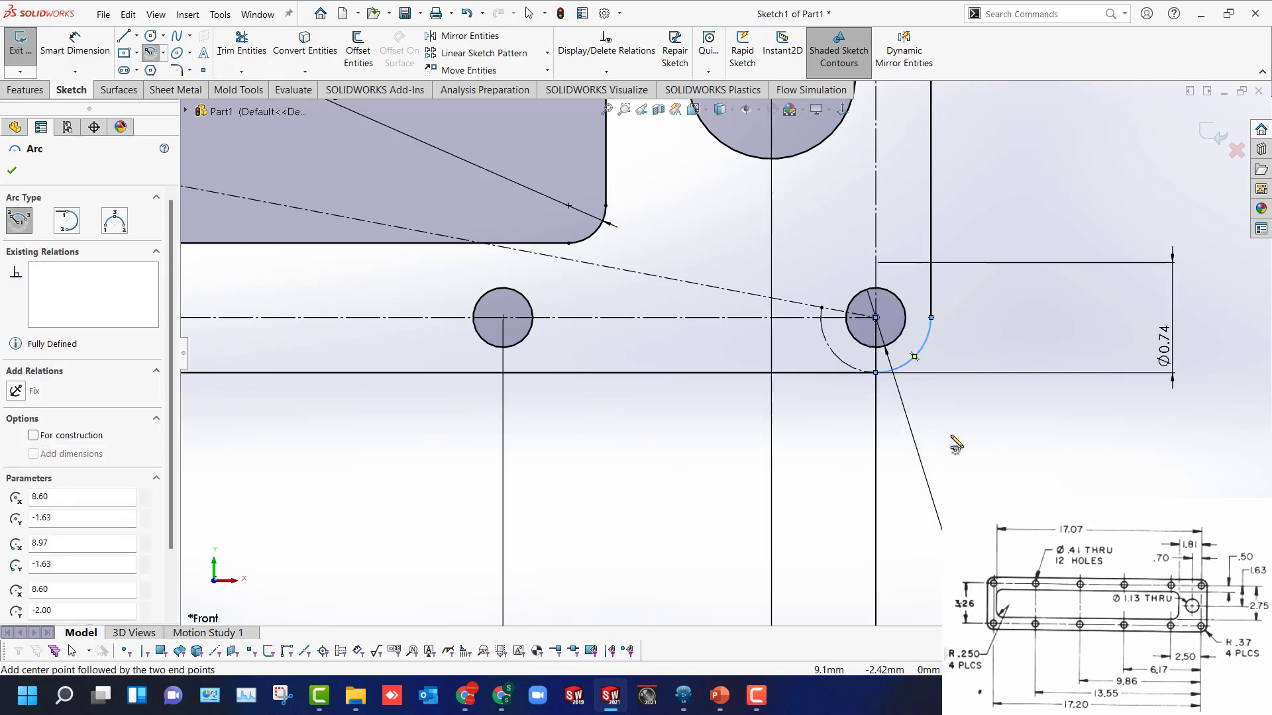
key(Escape)
Delete all gasket plate geometry and dimensions from the sketch.
scroll(963, 453, up, 5)
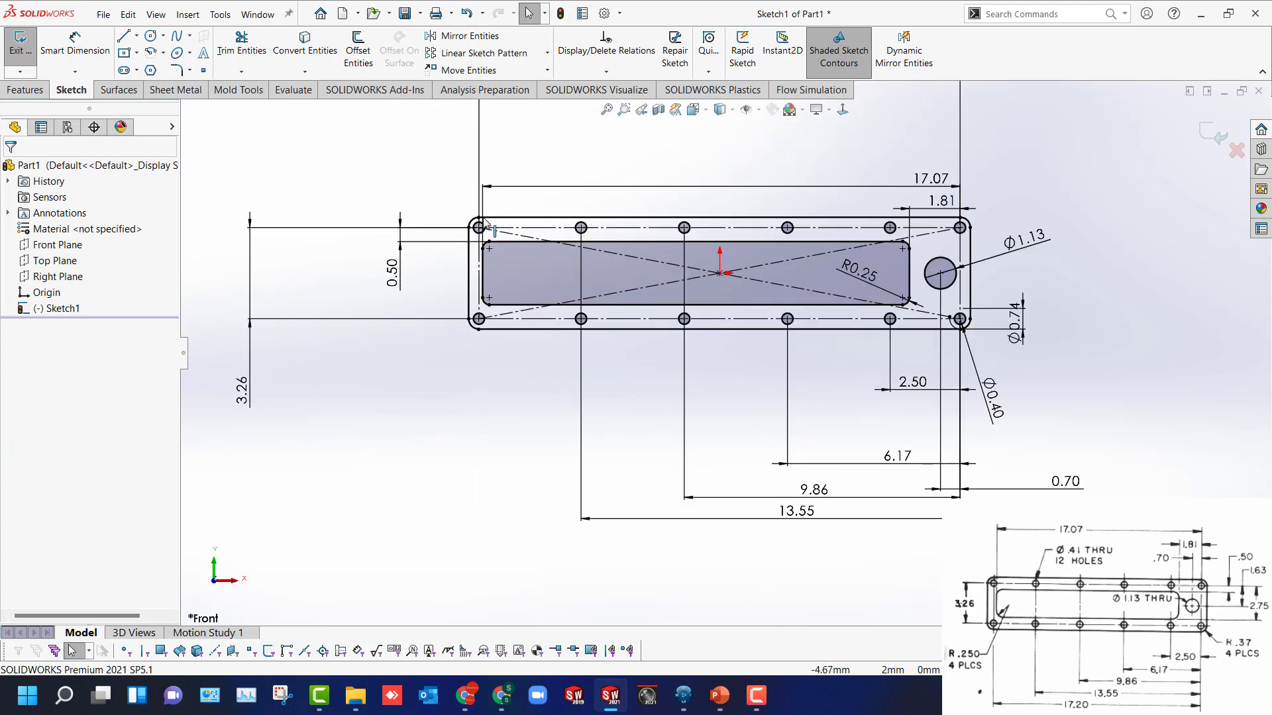
scroll(723, 353, down, 4)
drag(356, 175, 964, 525)
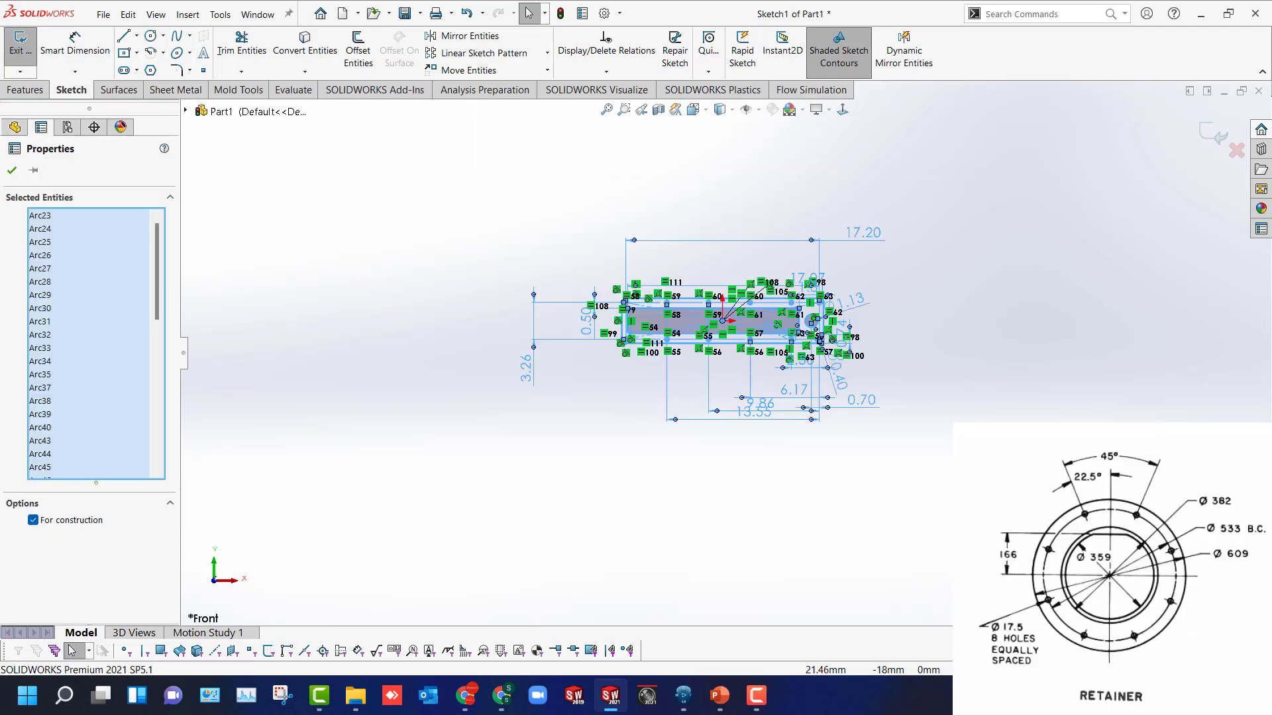
key(Delete)
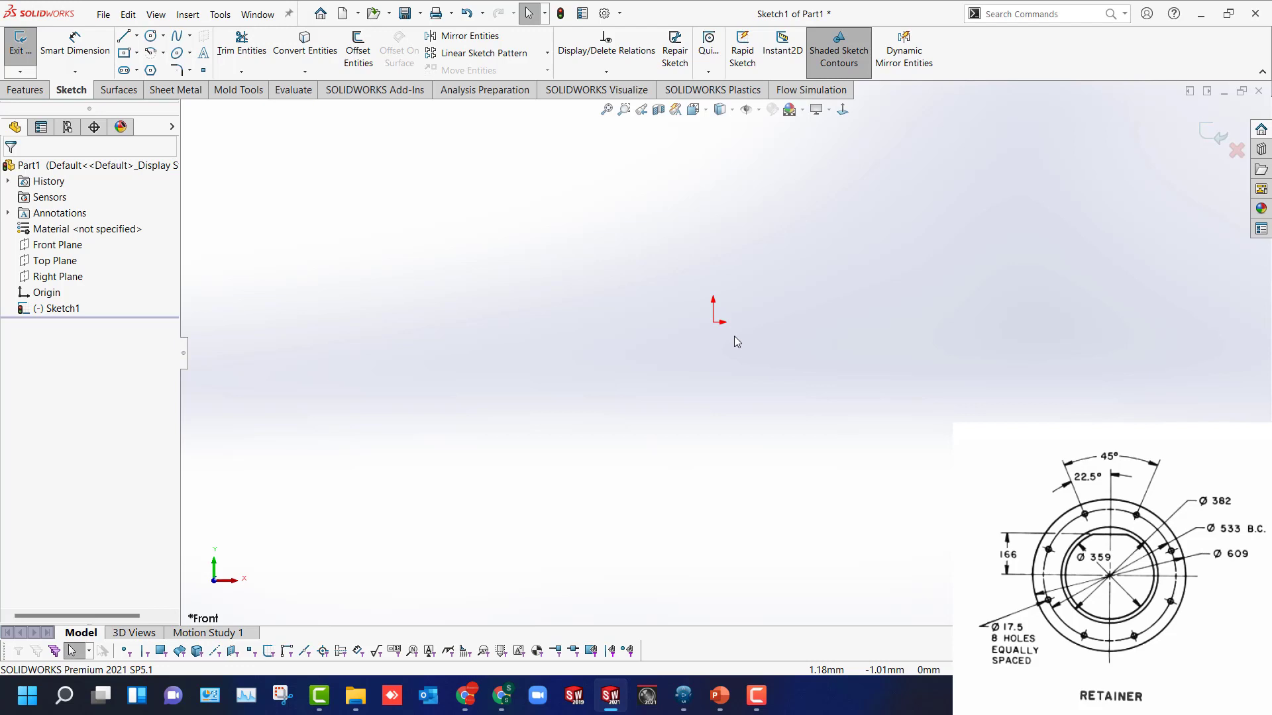
key(c)
click(713, 322)
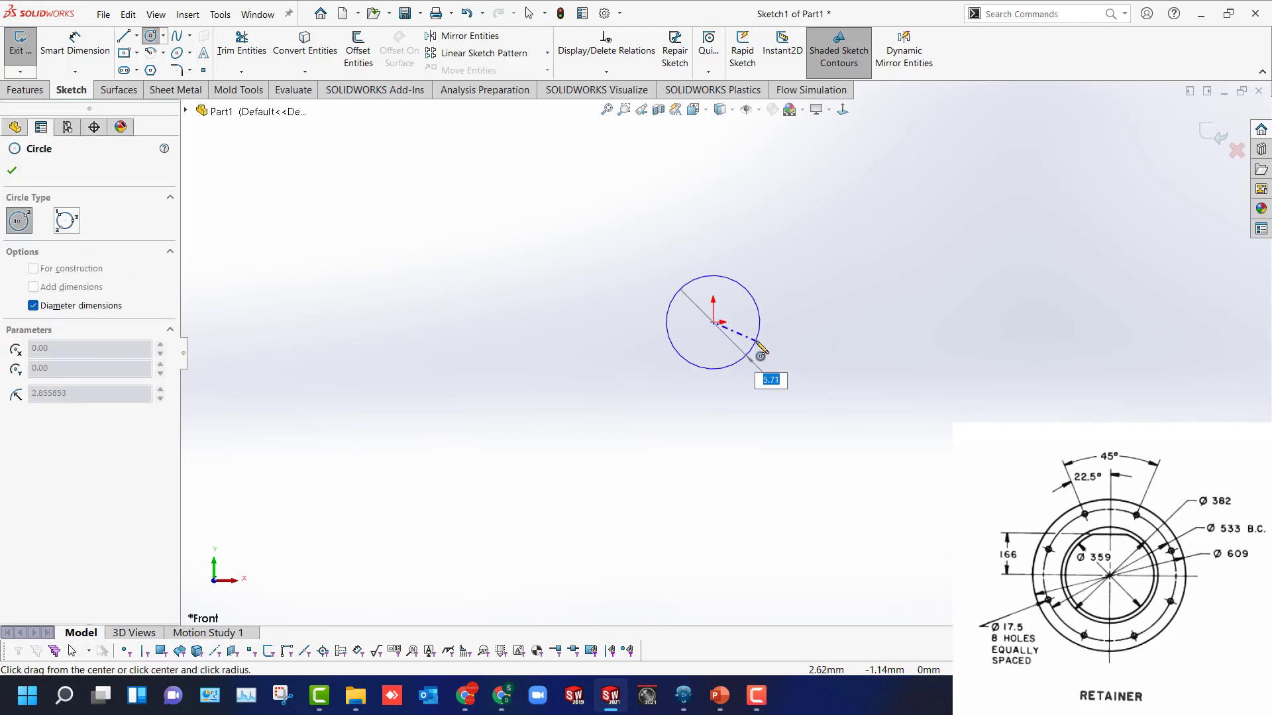
click(758, 342)
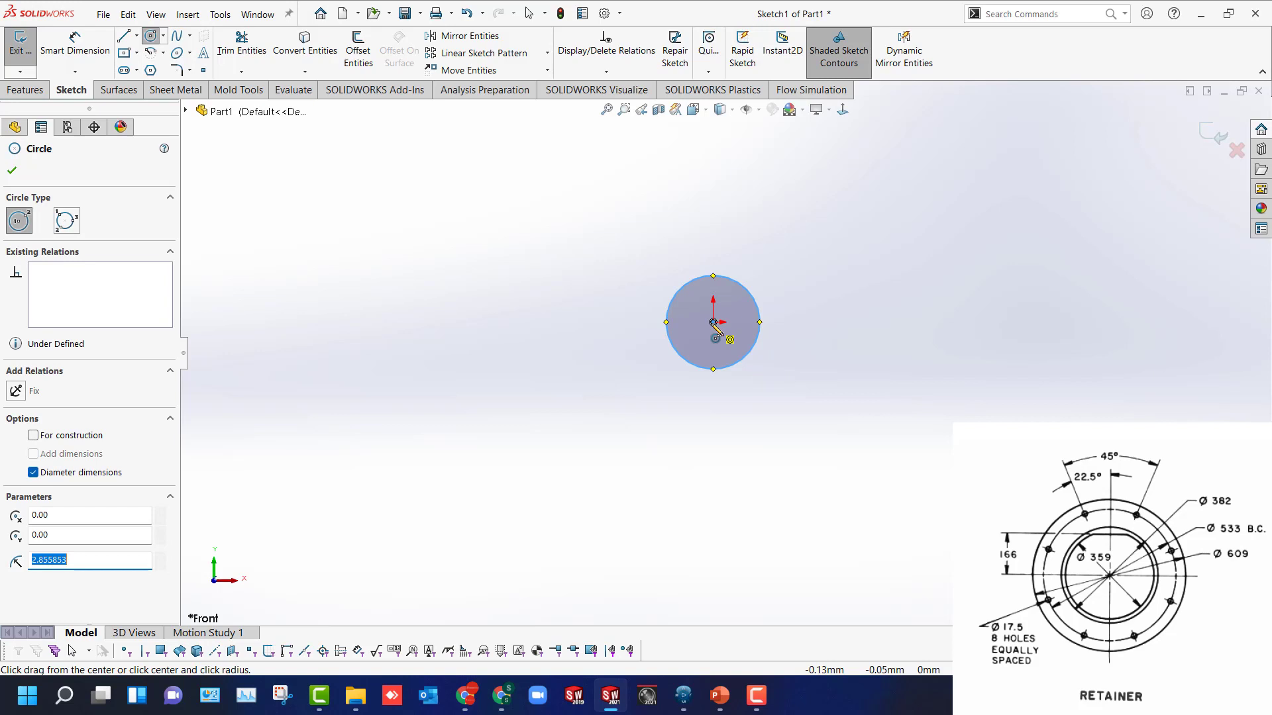
key(Escape)
drag(575, 254, 836, 402)
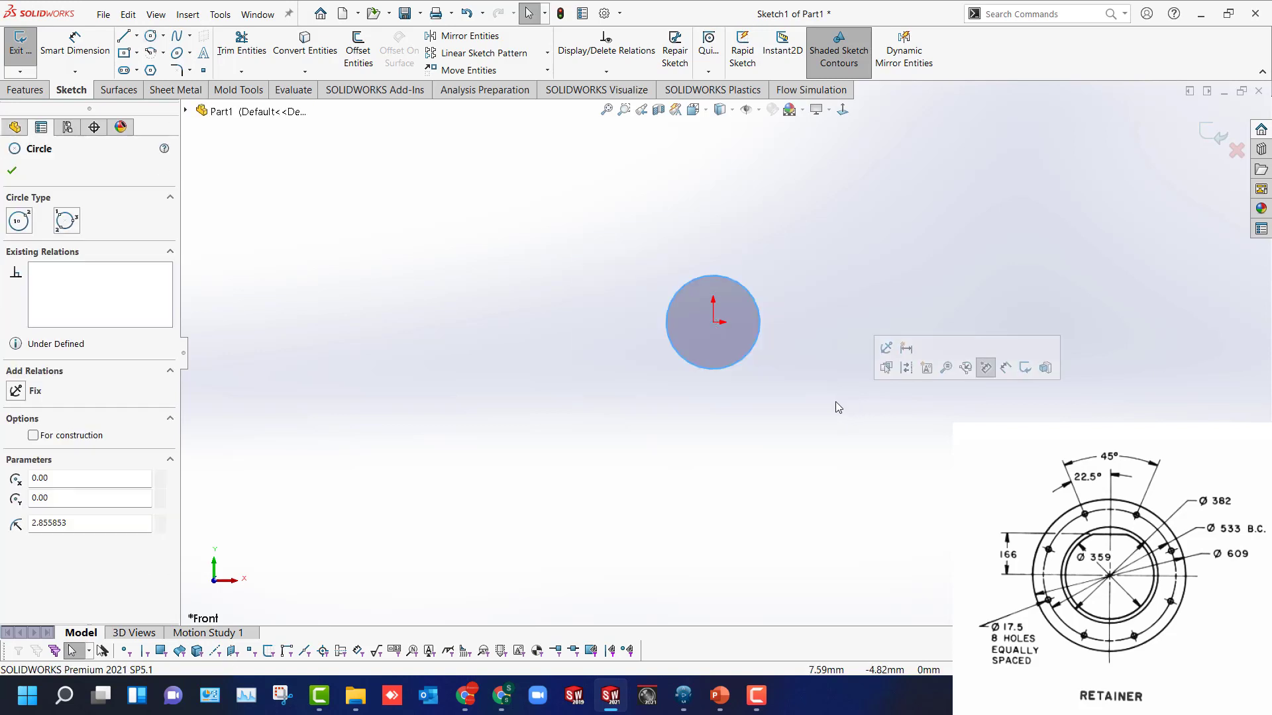
key(Delete)
Sketch a trial circle at the origin with a radius of 359 mm, fit the view to it and delete the circle.
key(c)
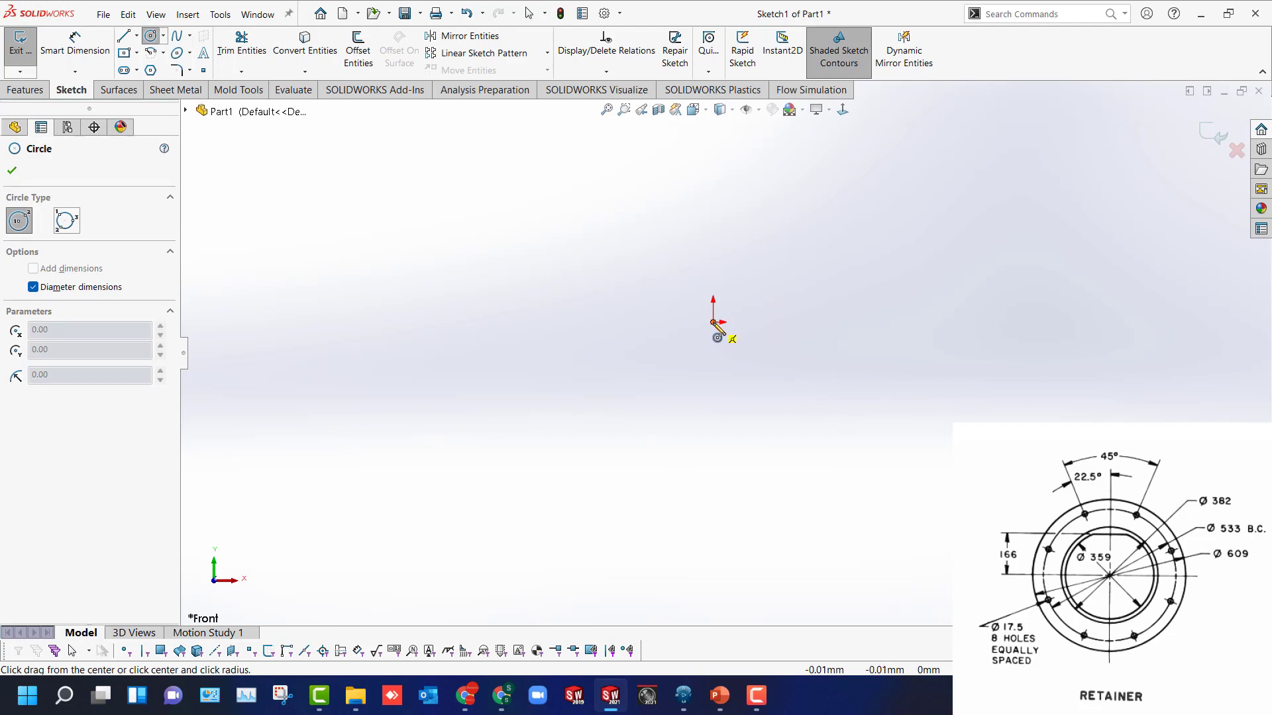
click(713, 322)
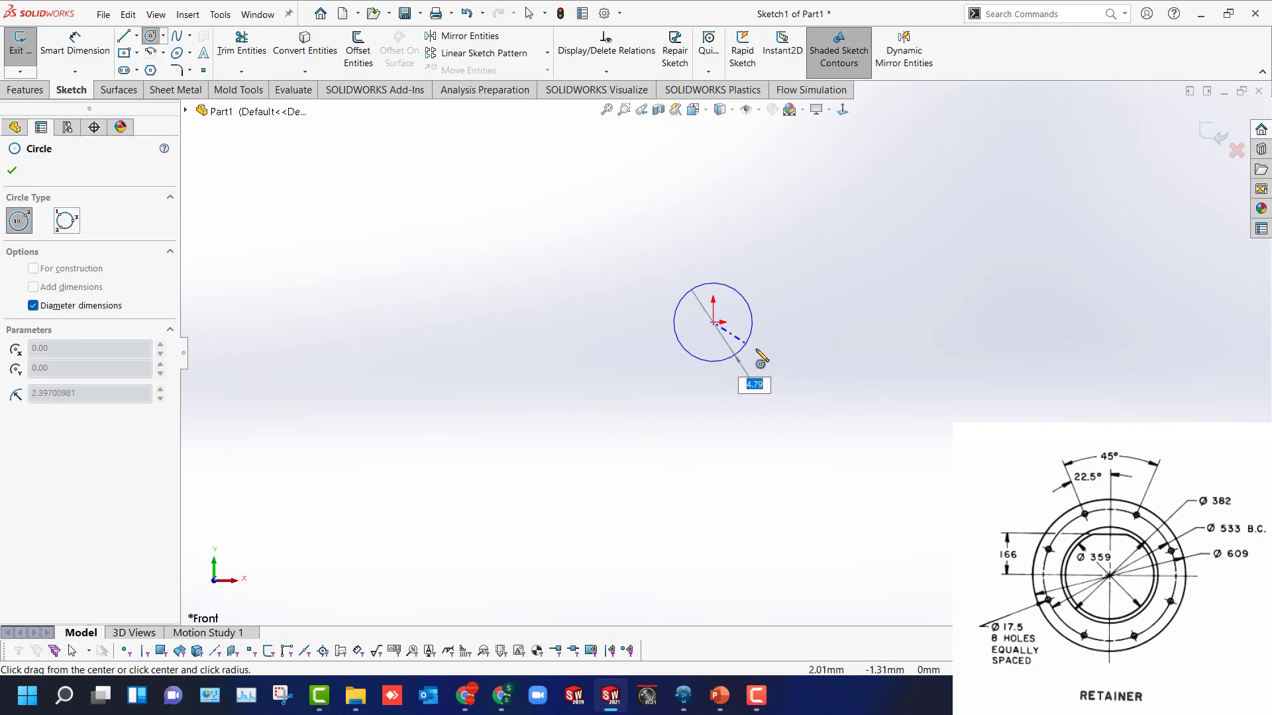
click(798, 375)
text(359)
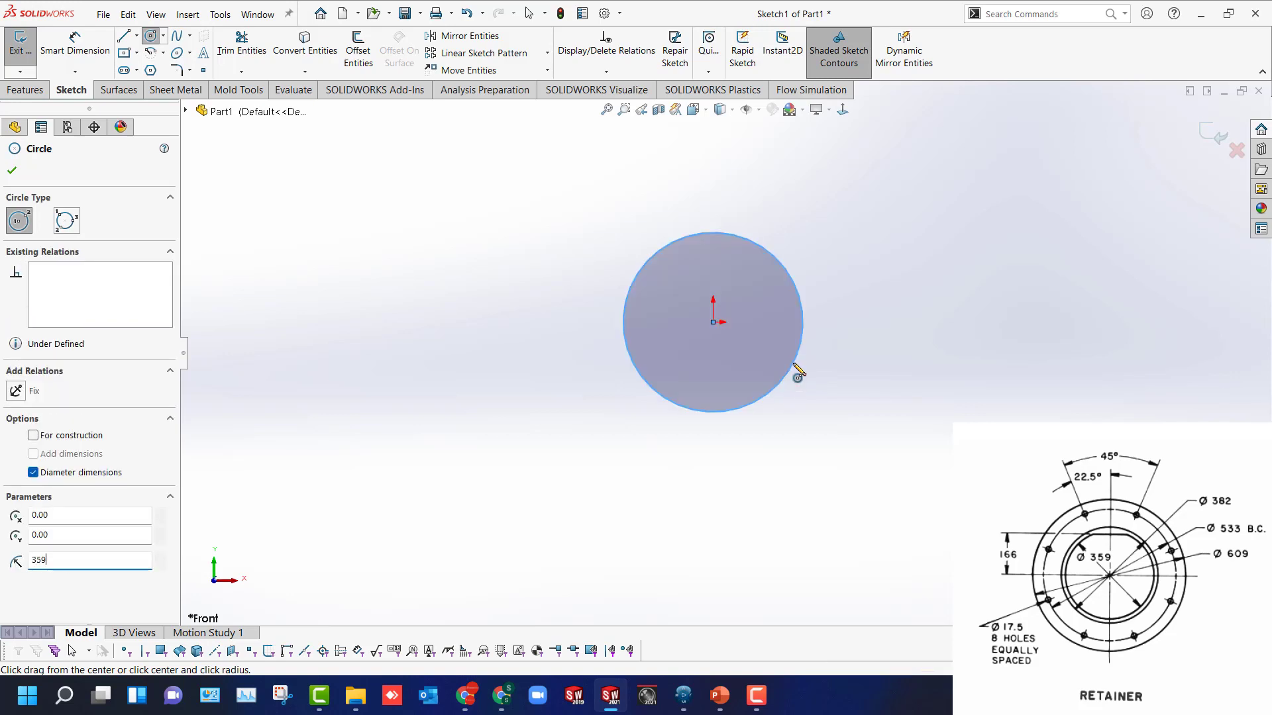
key(Return)
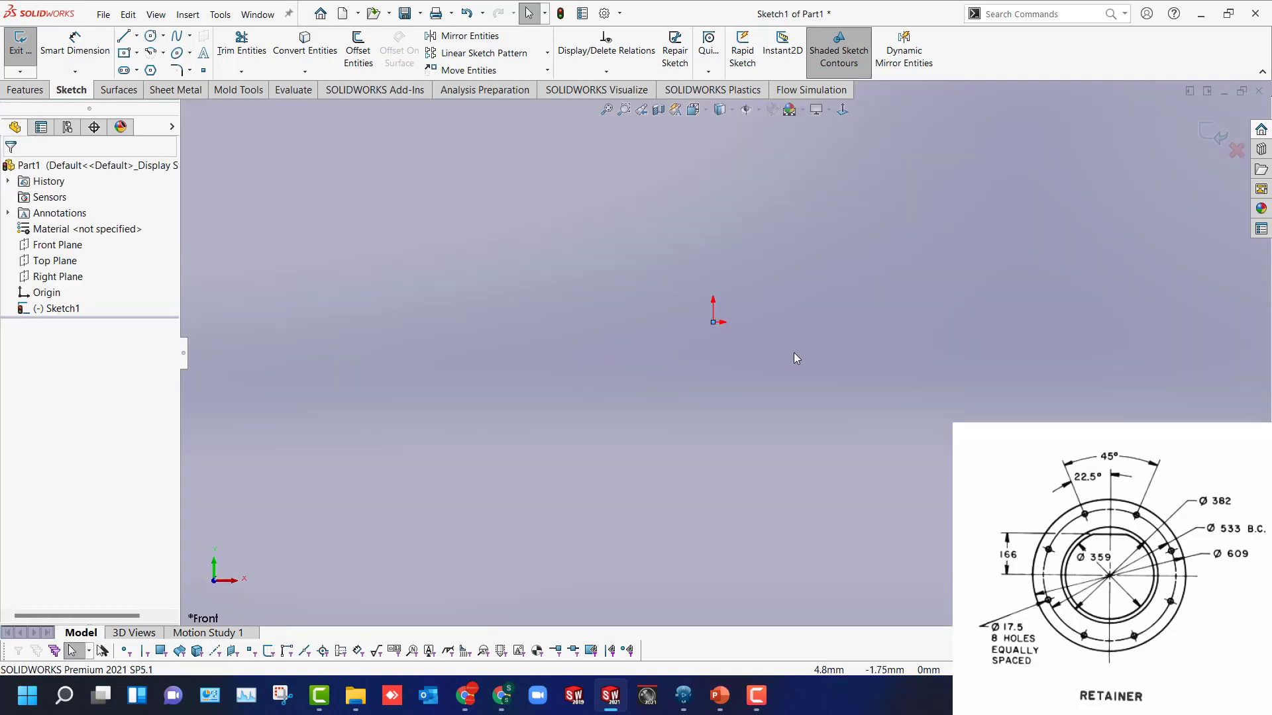
key(f)
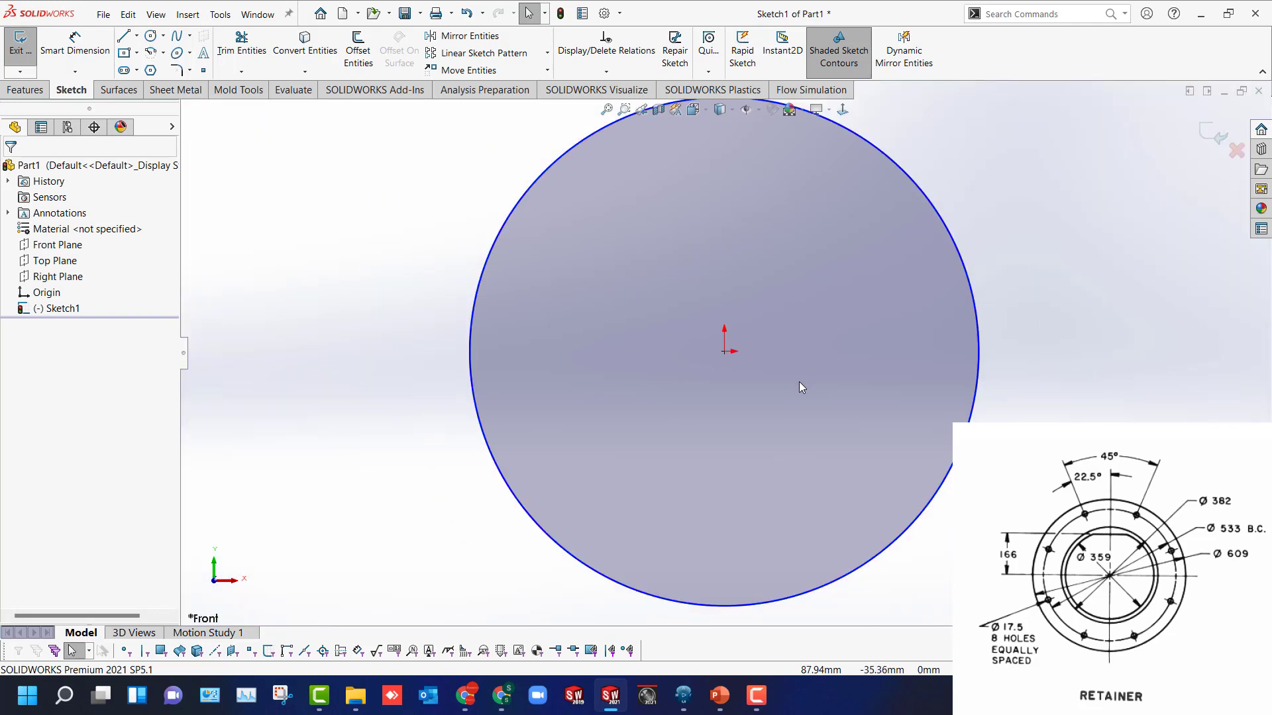
key(z)
key(z)
key(z)
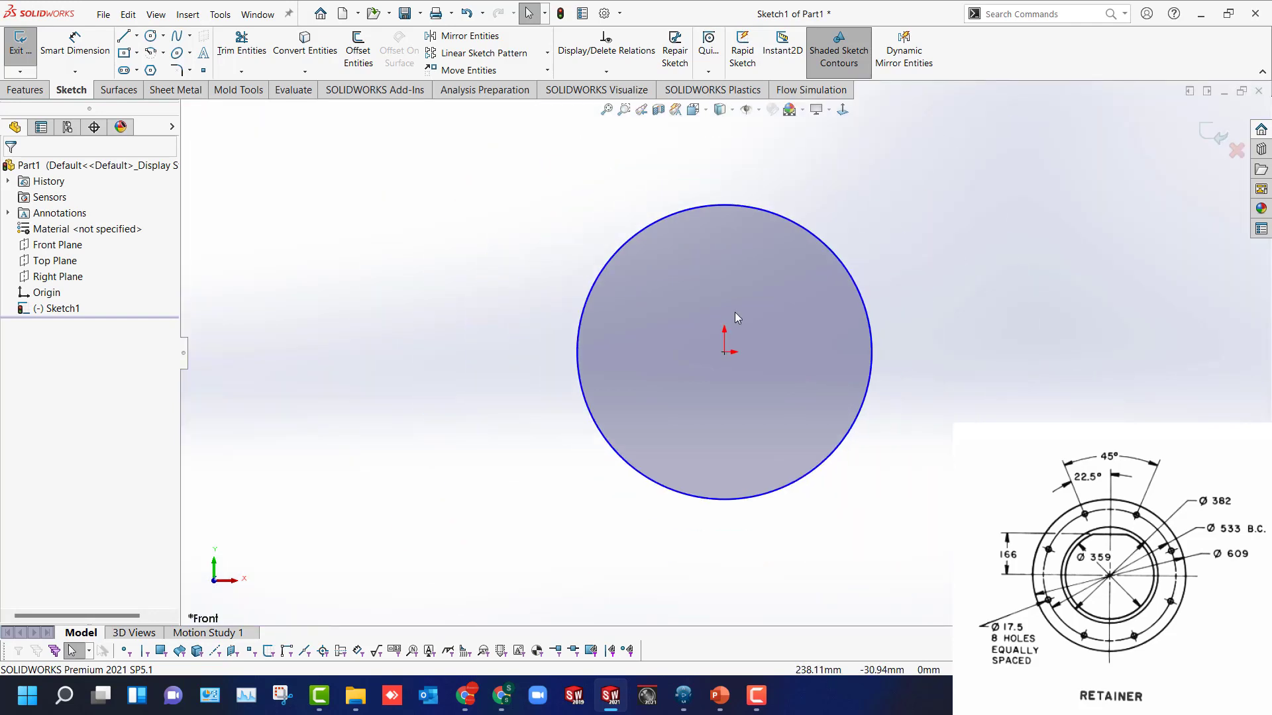
drag(493, 161, 1027, 560)
key(Delete)
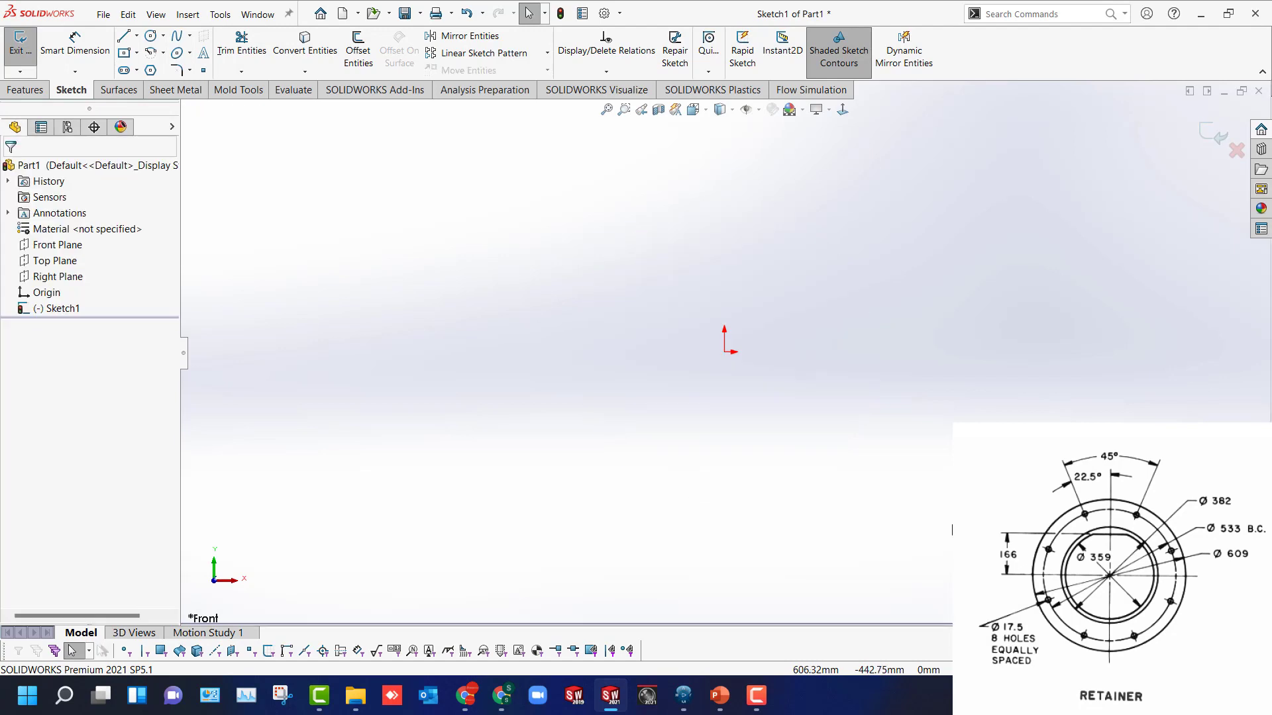
Sketch two concentric circles at the origin with diameters of 359 mm and 382 mm.
key(c)
click(724, 352)
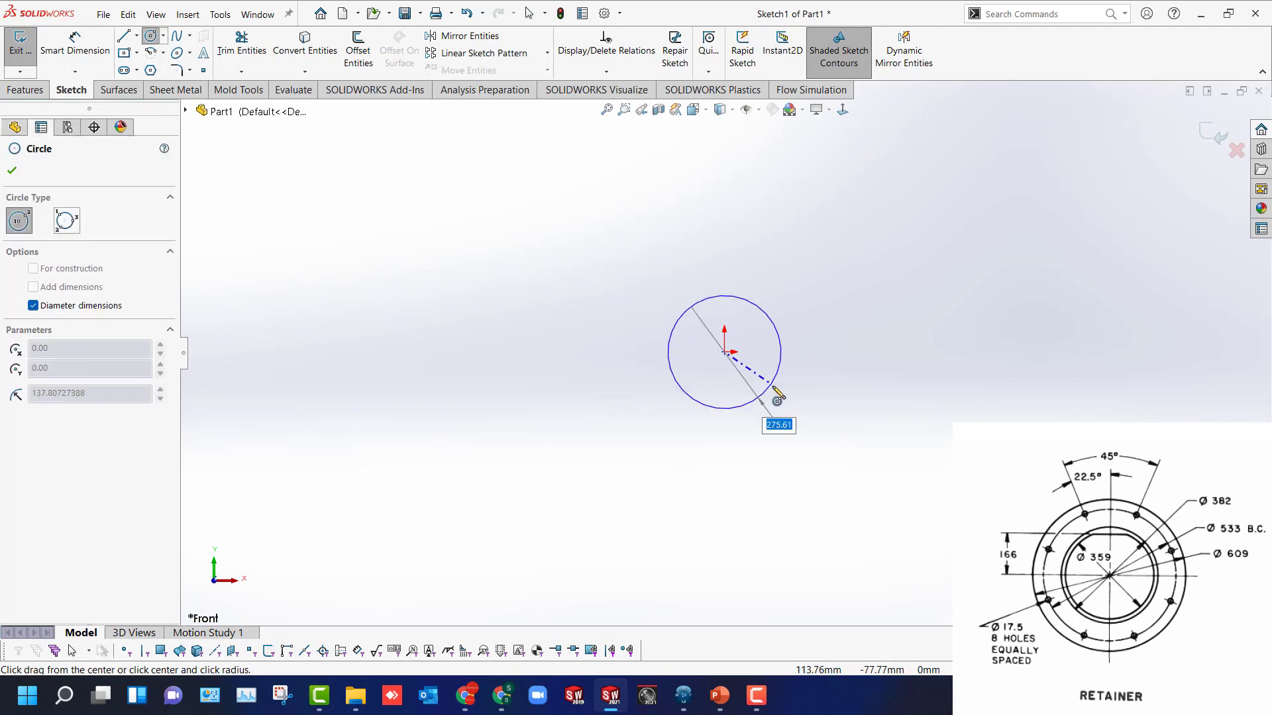
text(35)
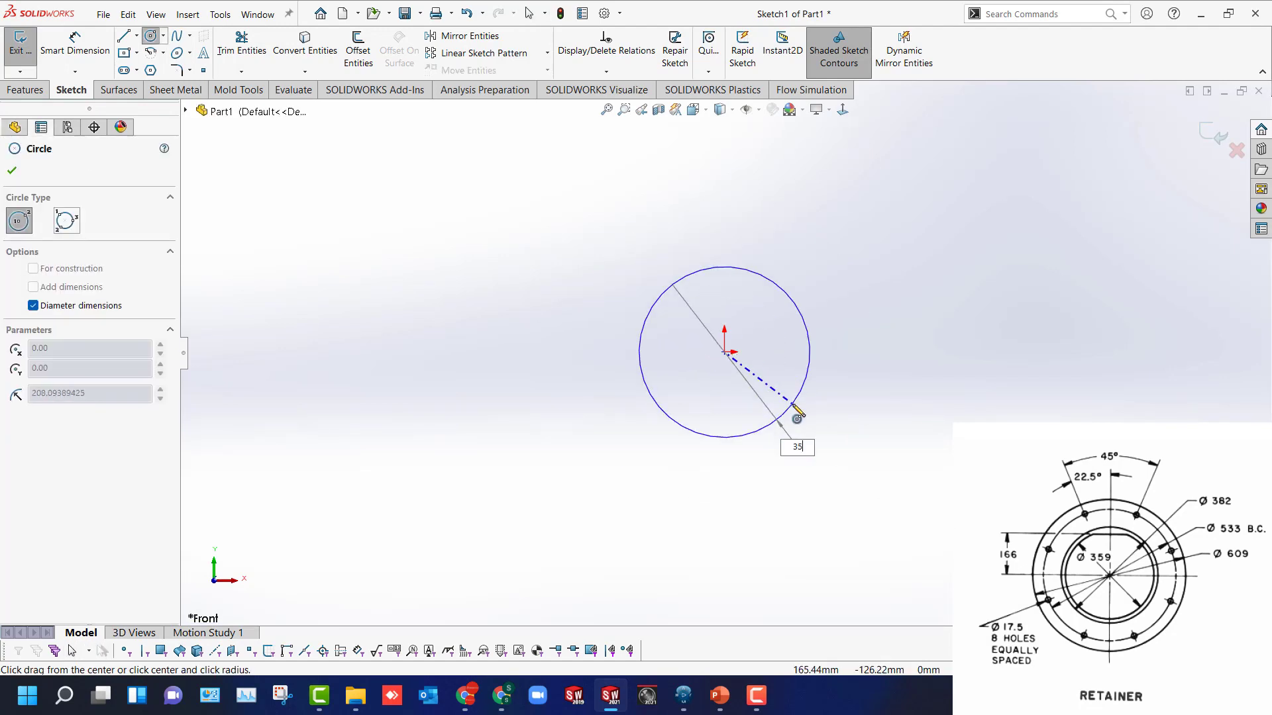
text(9)
key(Return)
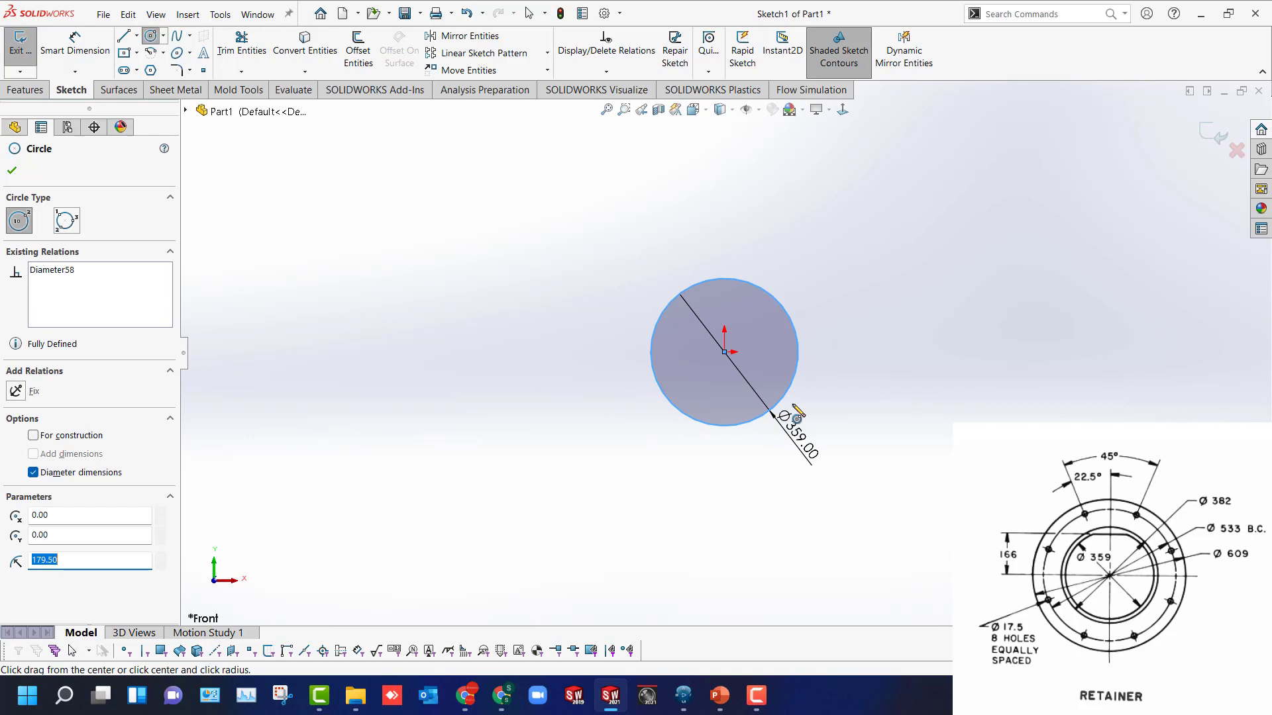
click(724, 353)
click(823, 409)
text(382)
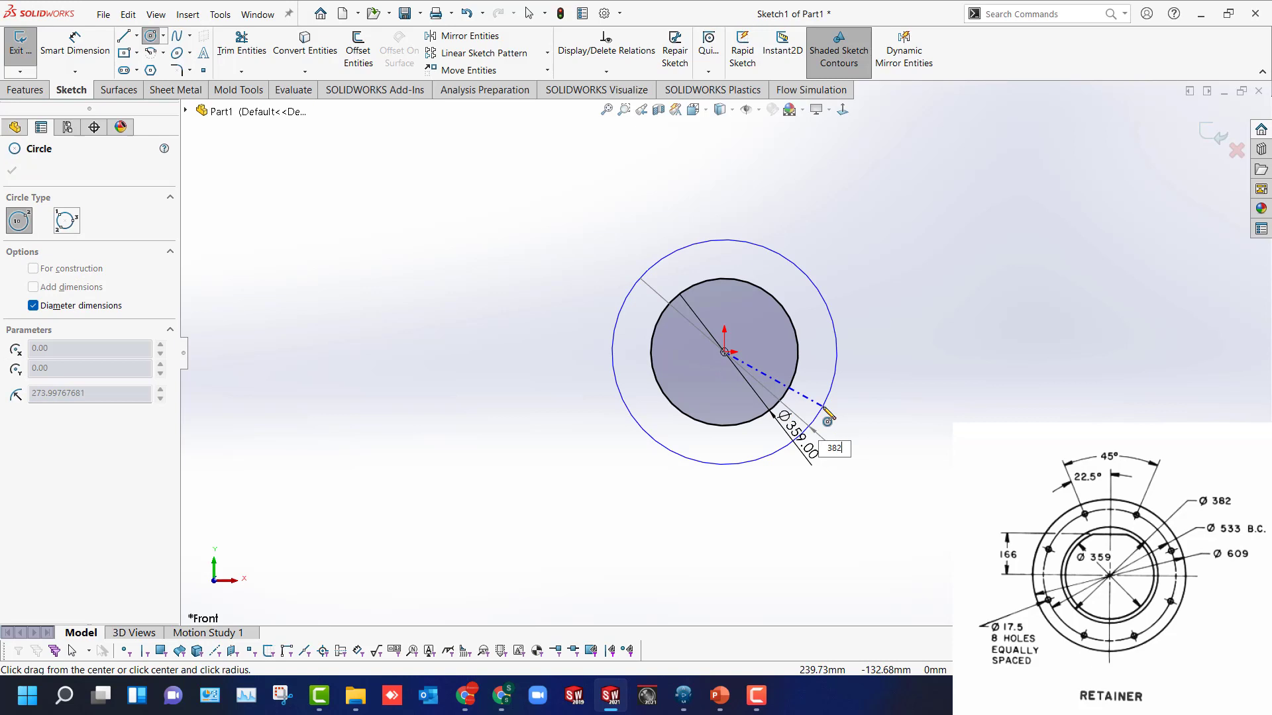
key(Return)
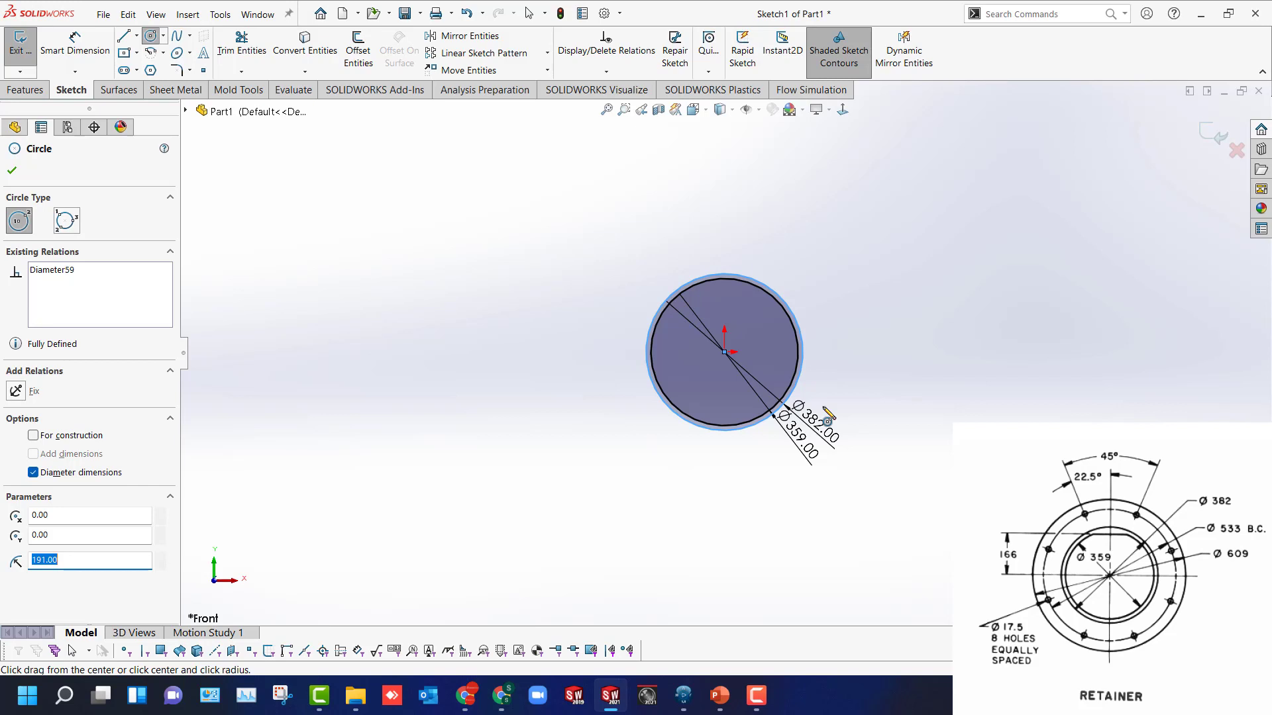
Add the 533 mm bolt circle and the 609 mm outer circle, both centred on the origin.
click(724, 352)
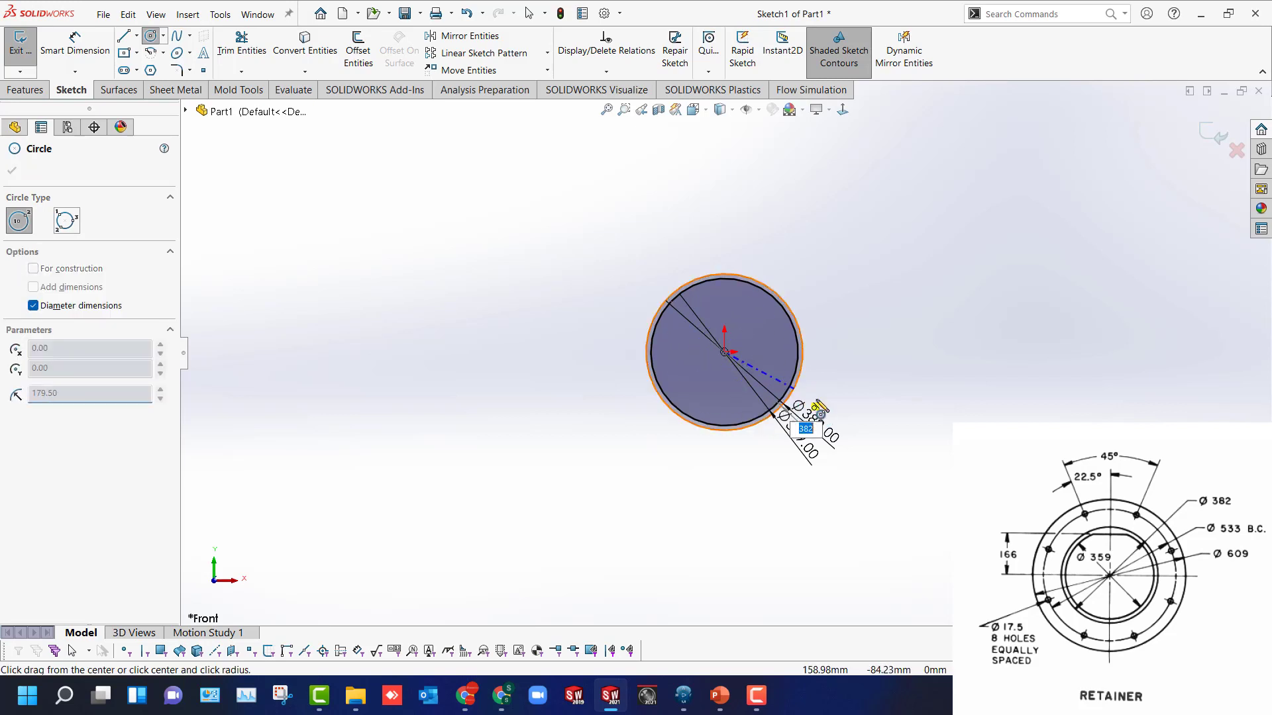
key(Return)
text(533)
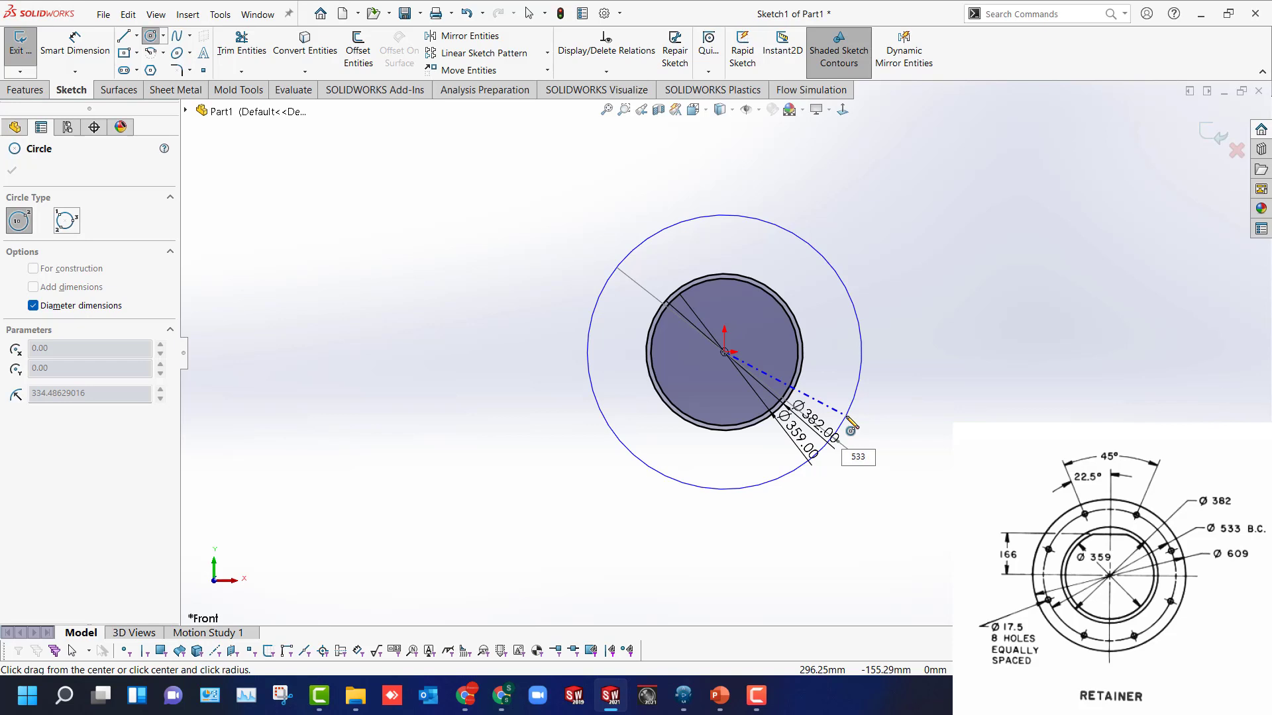
key(Return)
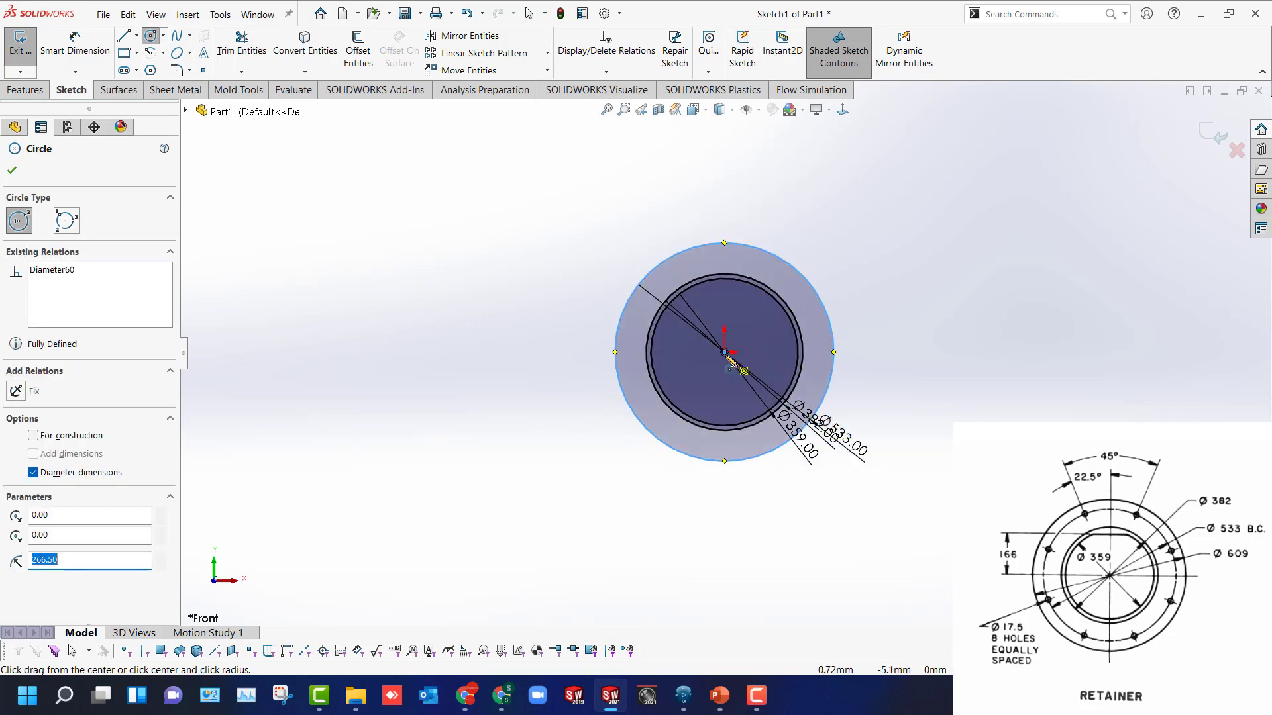
click(725, 352)
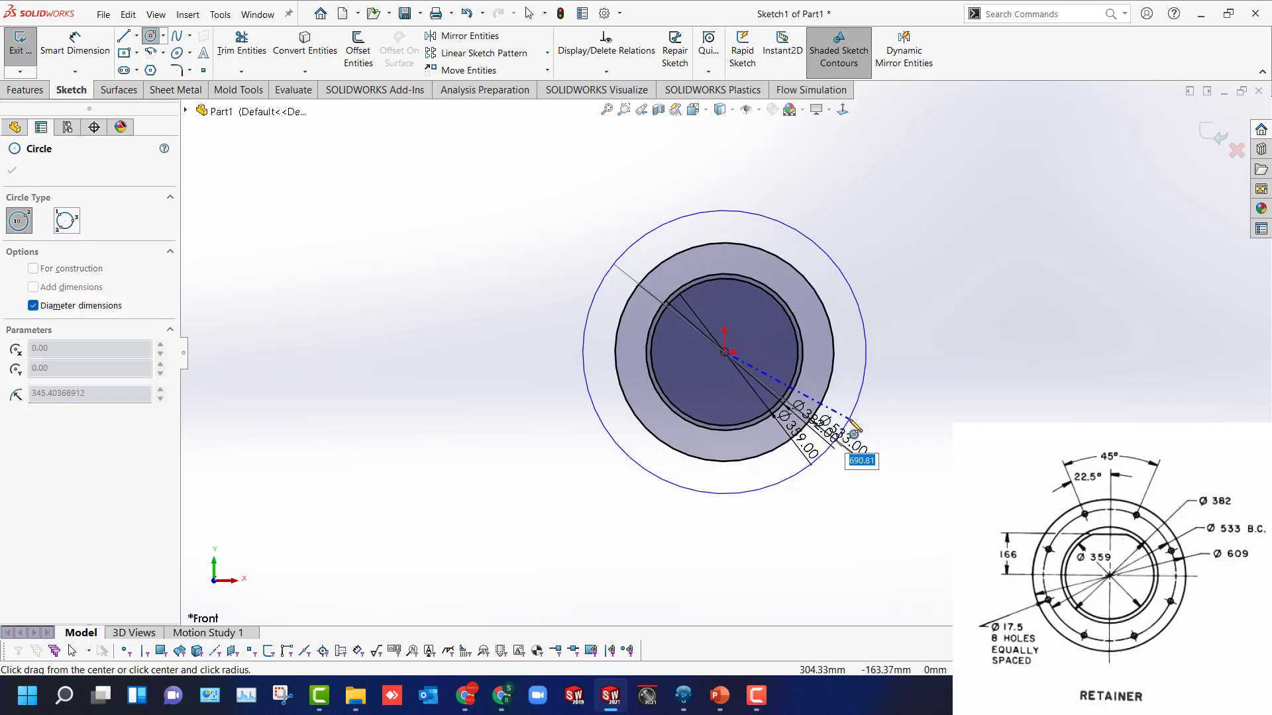
text(609)
key(Return)
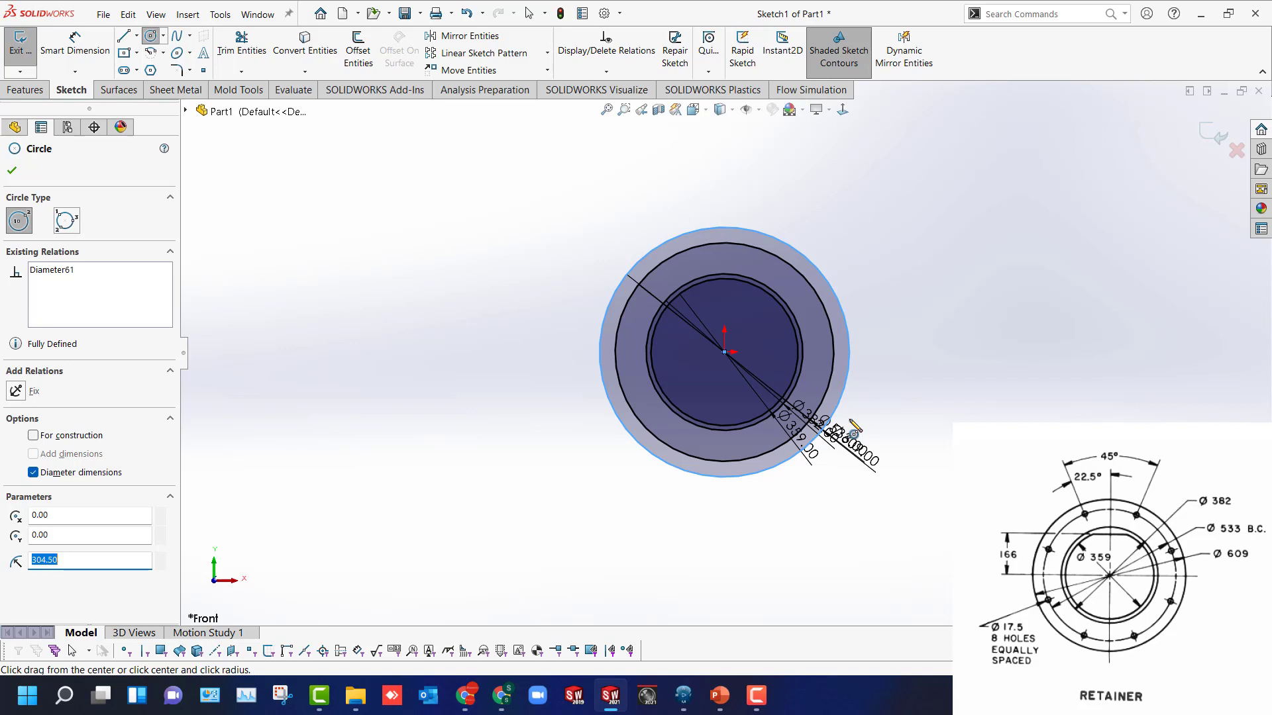
key(Escape)
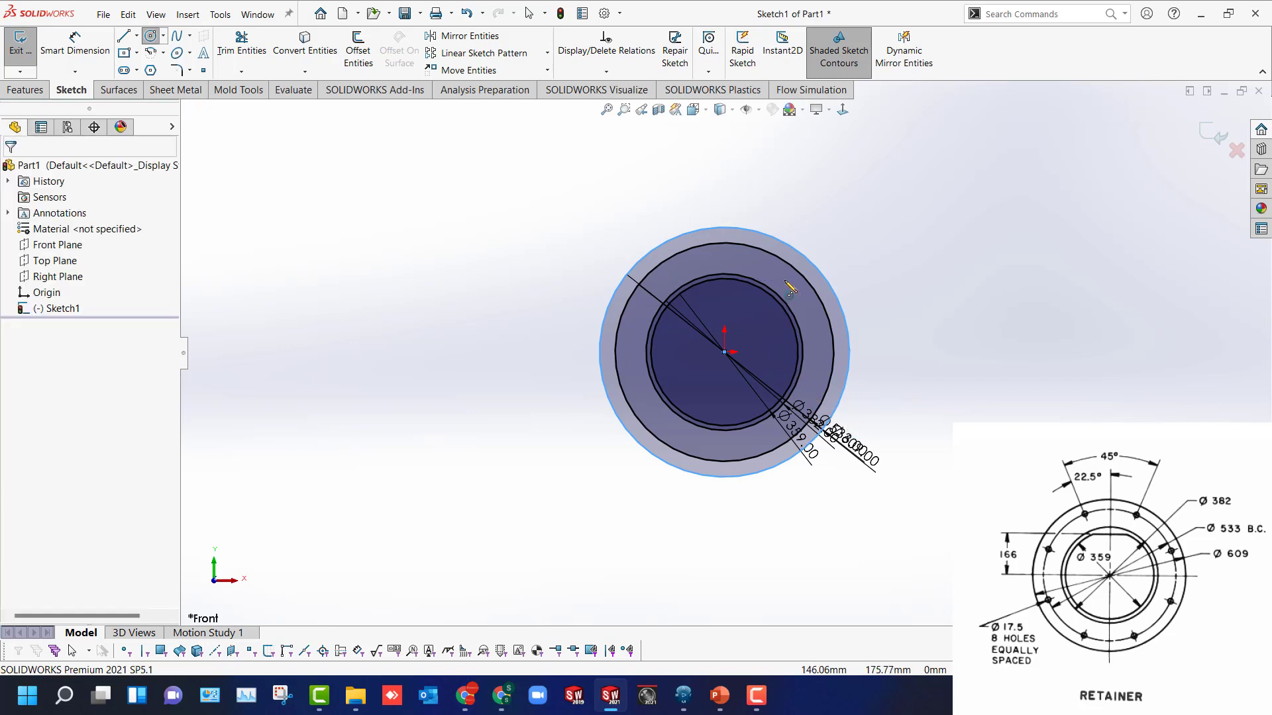
Convert the 533 mm bolt circle to construction geometry and sketch a hole circle of 17.5 mm radius centred on its upper part.
click(792, 269)
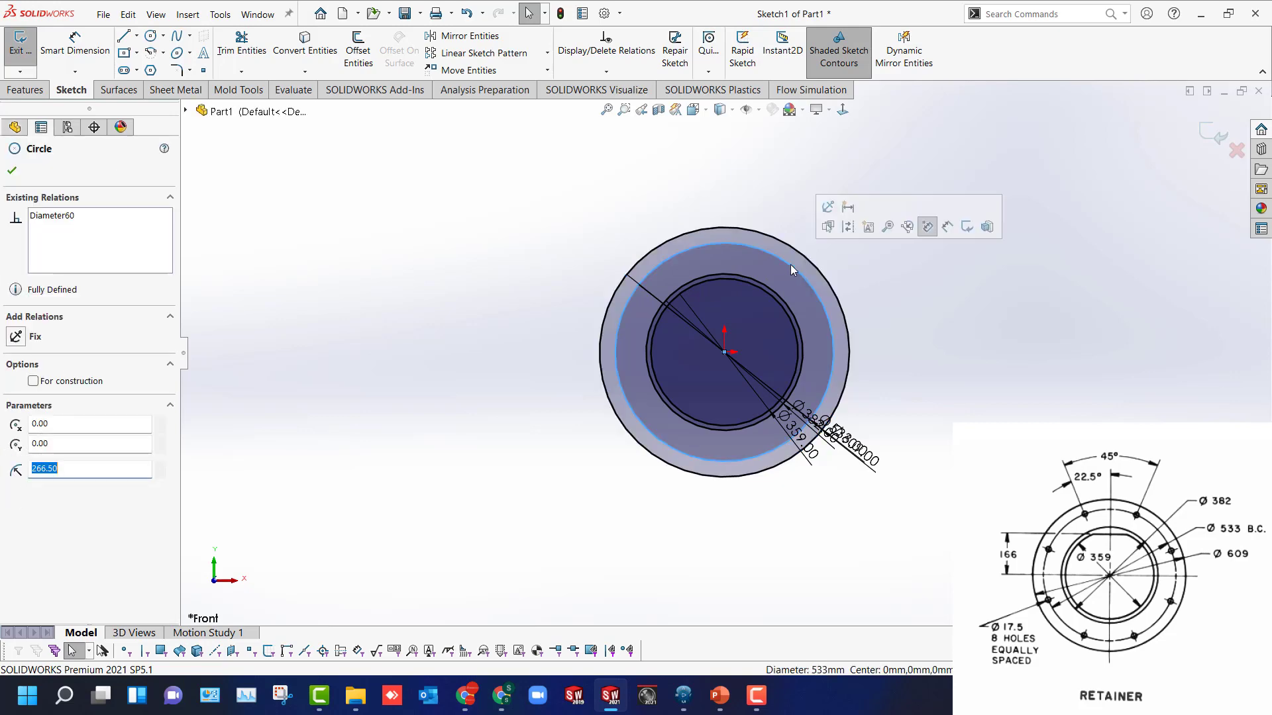
click(848, 227)
key(Return)
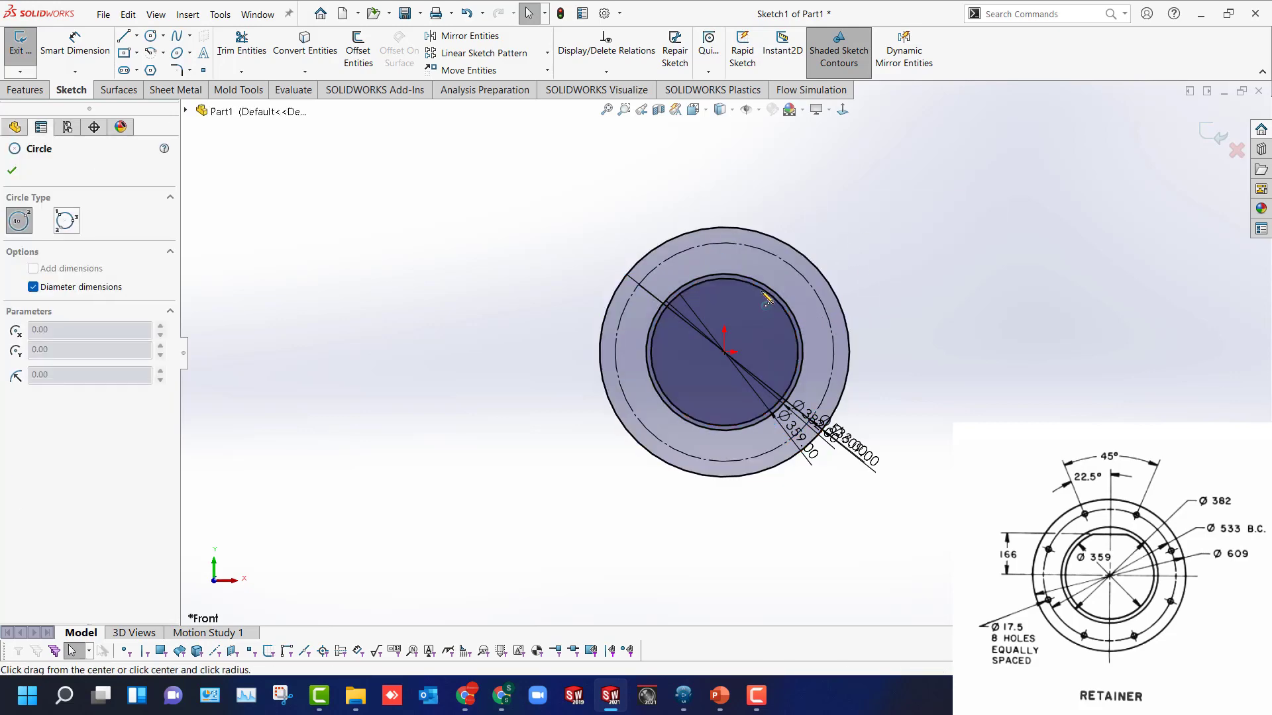
click(759, 249)
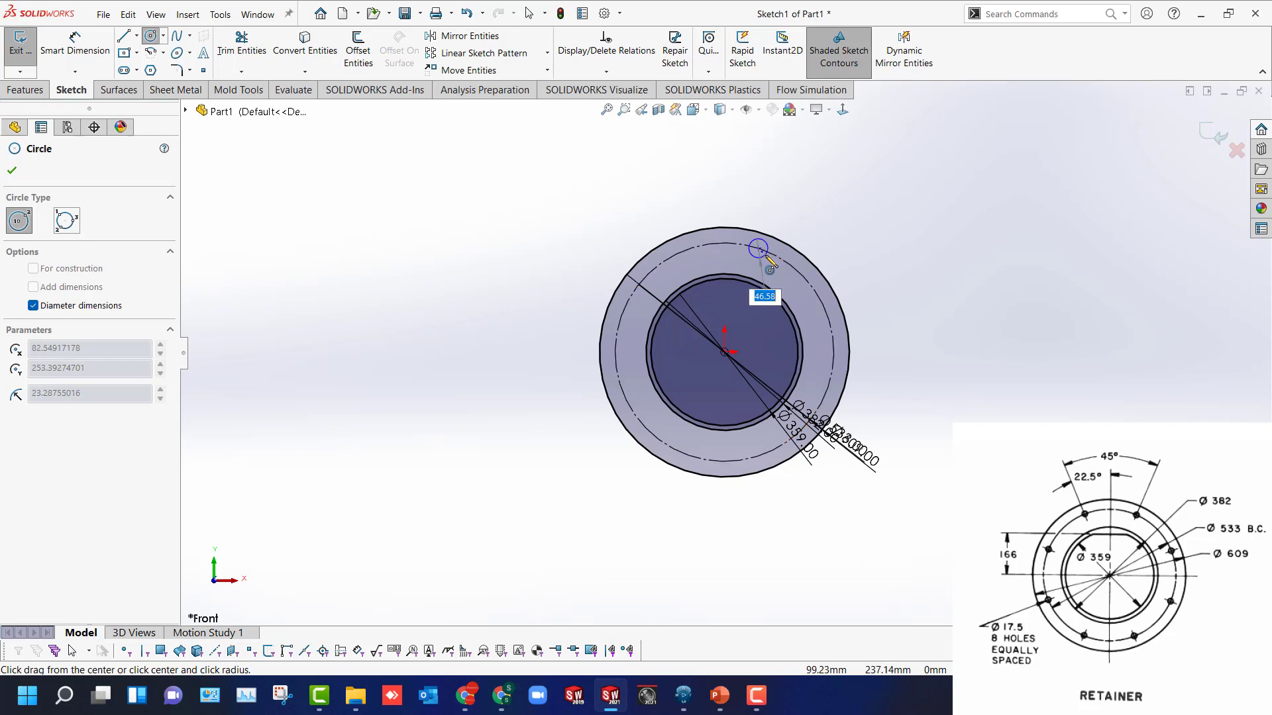
click(767, 258)
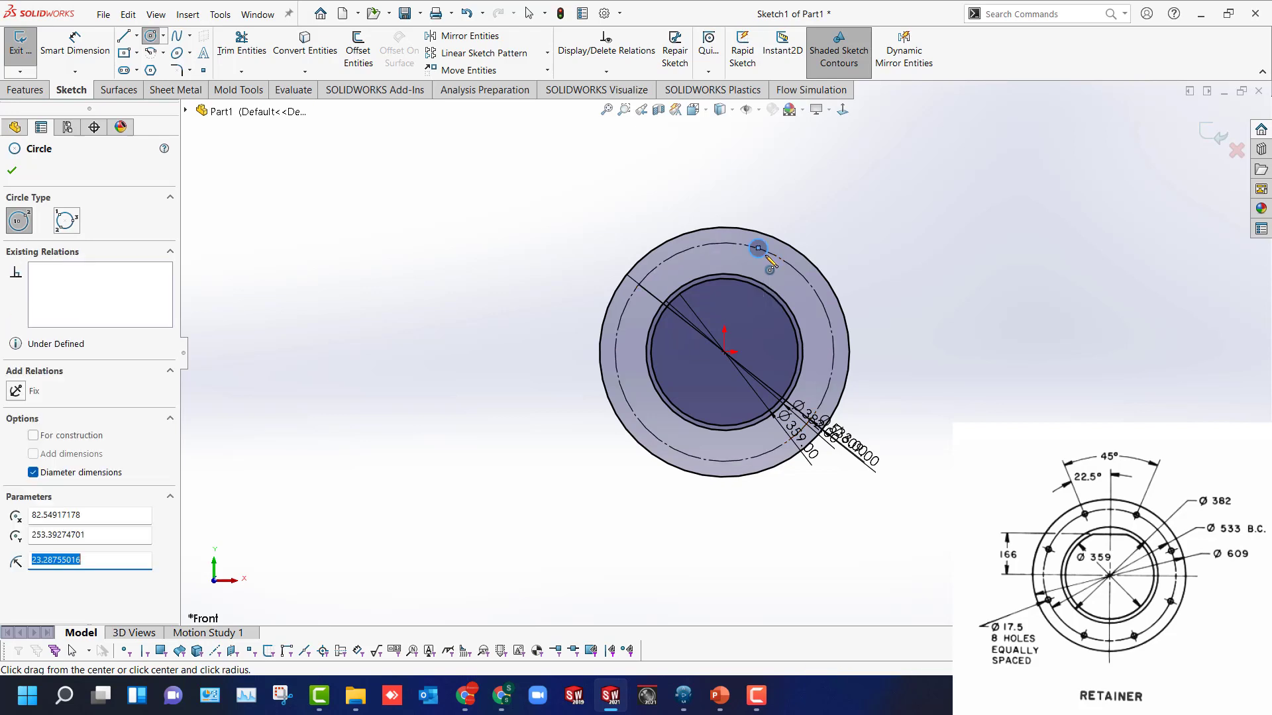
text(17.5)
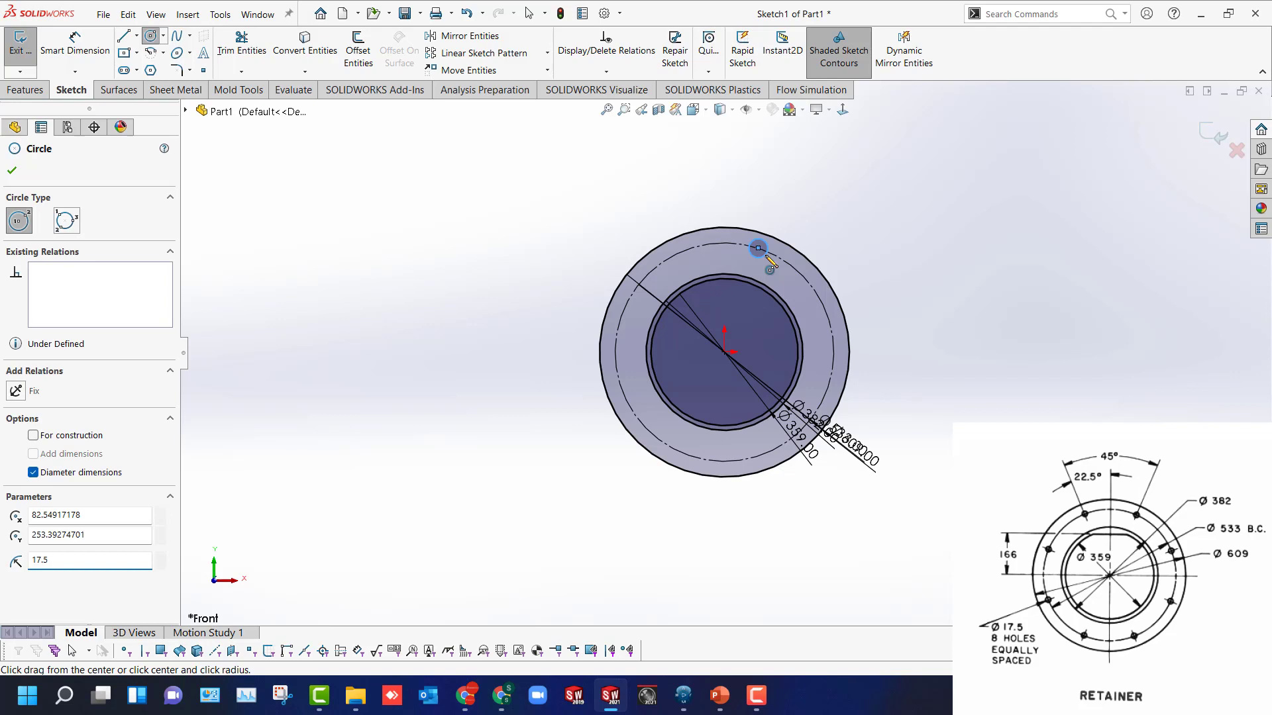
key(Return)
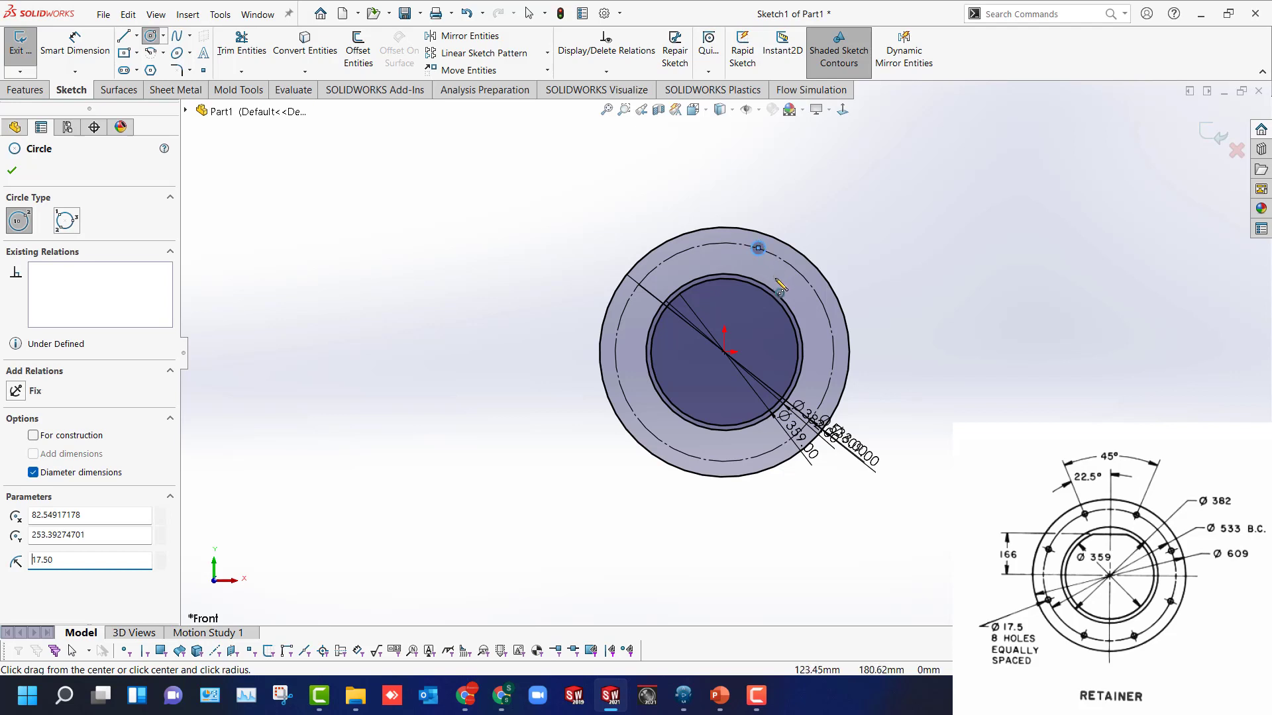
key(Escape)
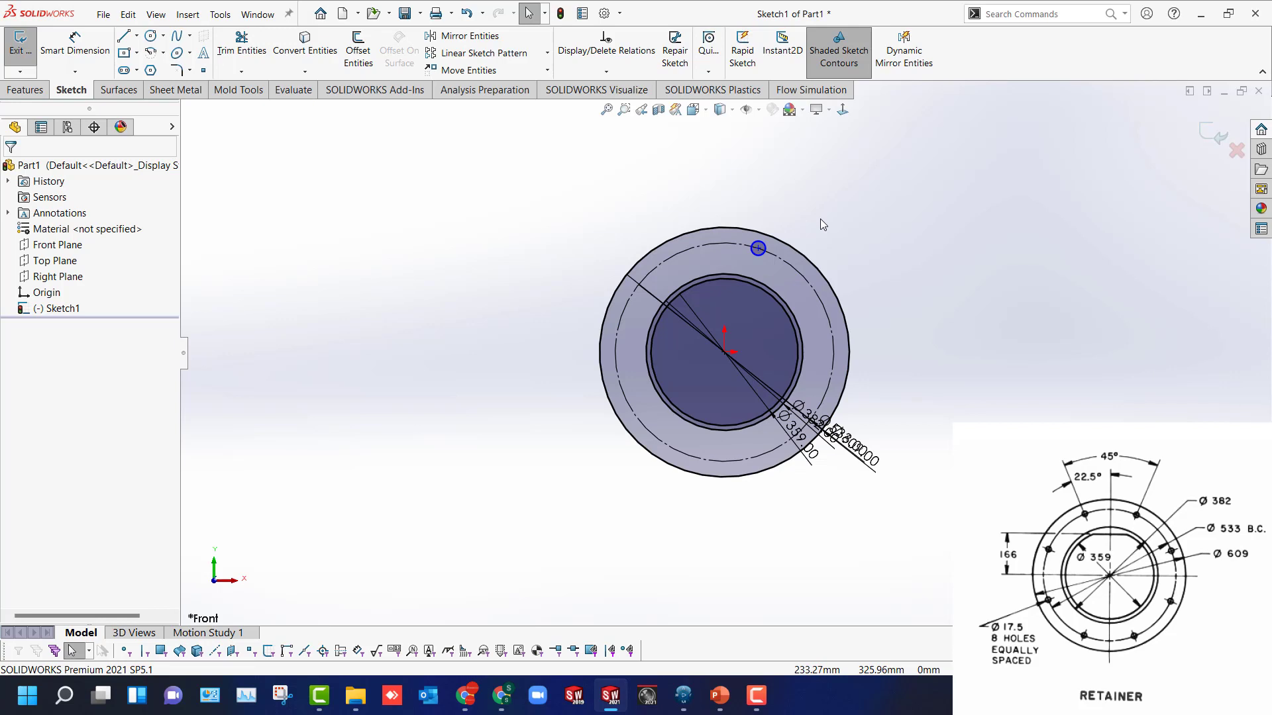
Slide the hole circle along the bolt circle until its centre is at about X 102 mm, Y 246 mm.
scroll(666, 225, down, 2)
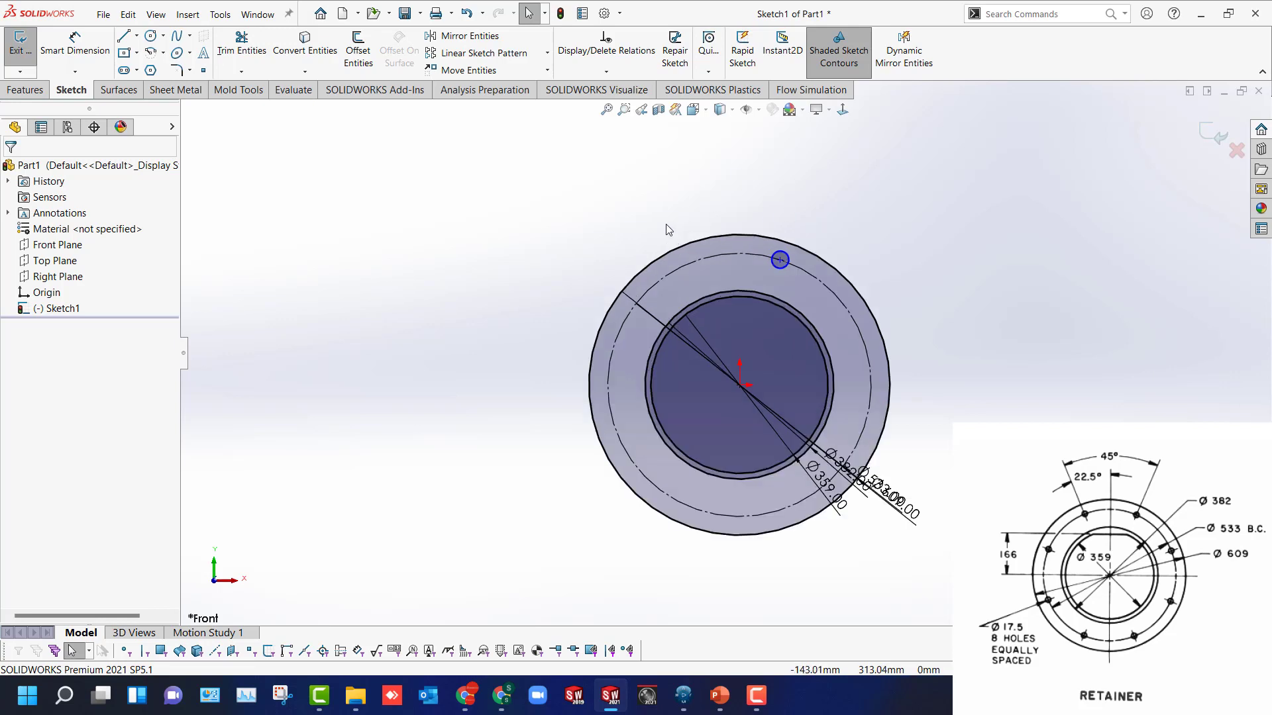
click(805, 272)
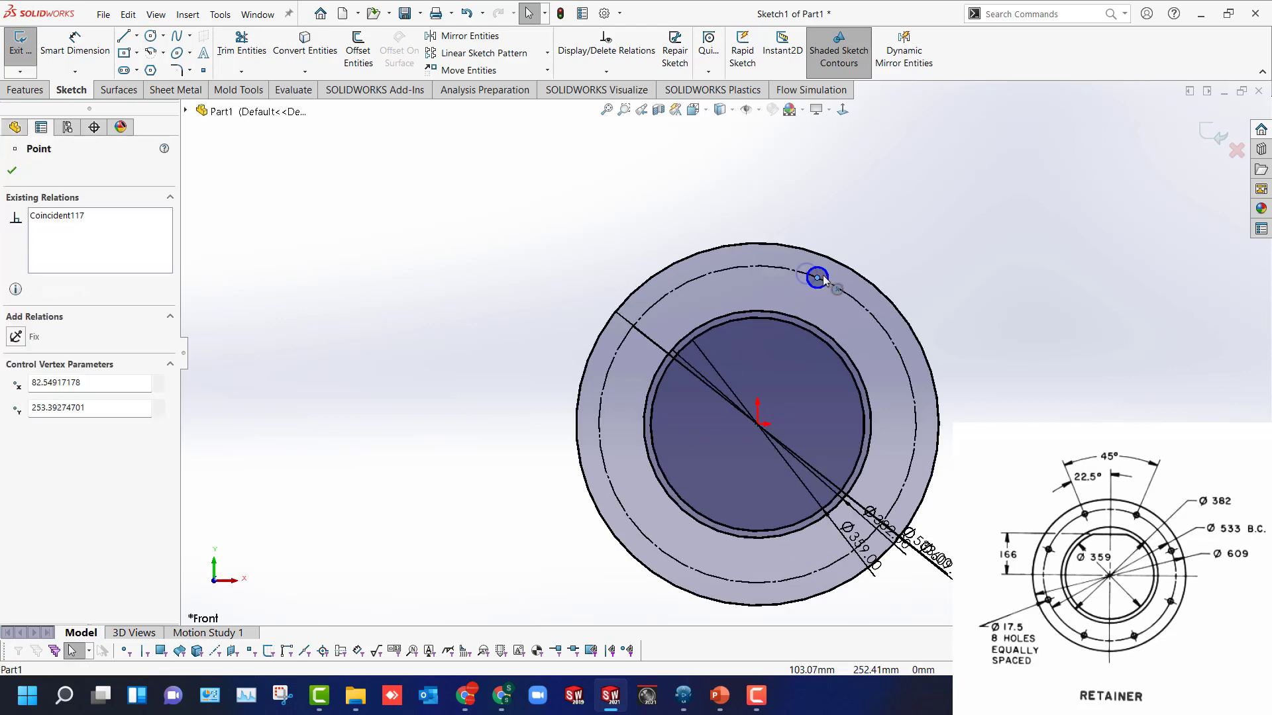
click(734, 193)
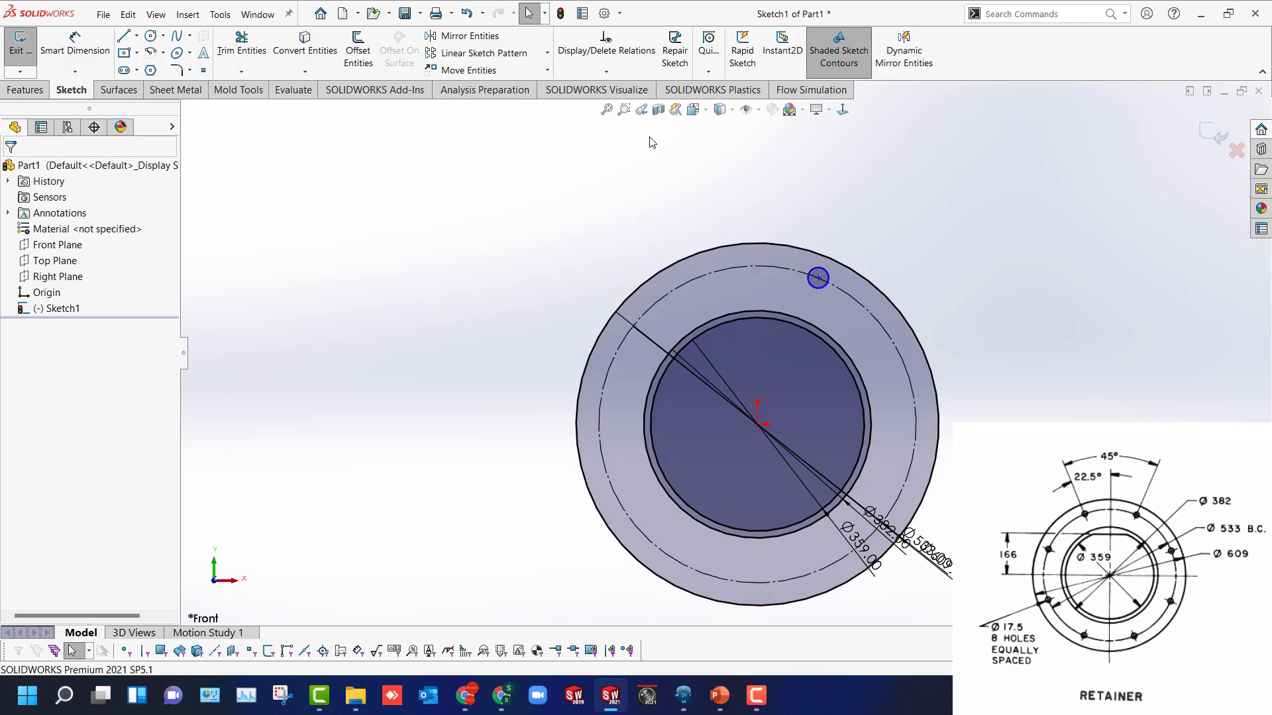
Create a circular sketch pattern of the hole about the origin with 8 equally spaced instances over 360°.
click(547, 53)
click(507, 88)
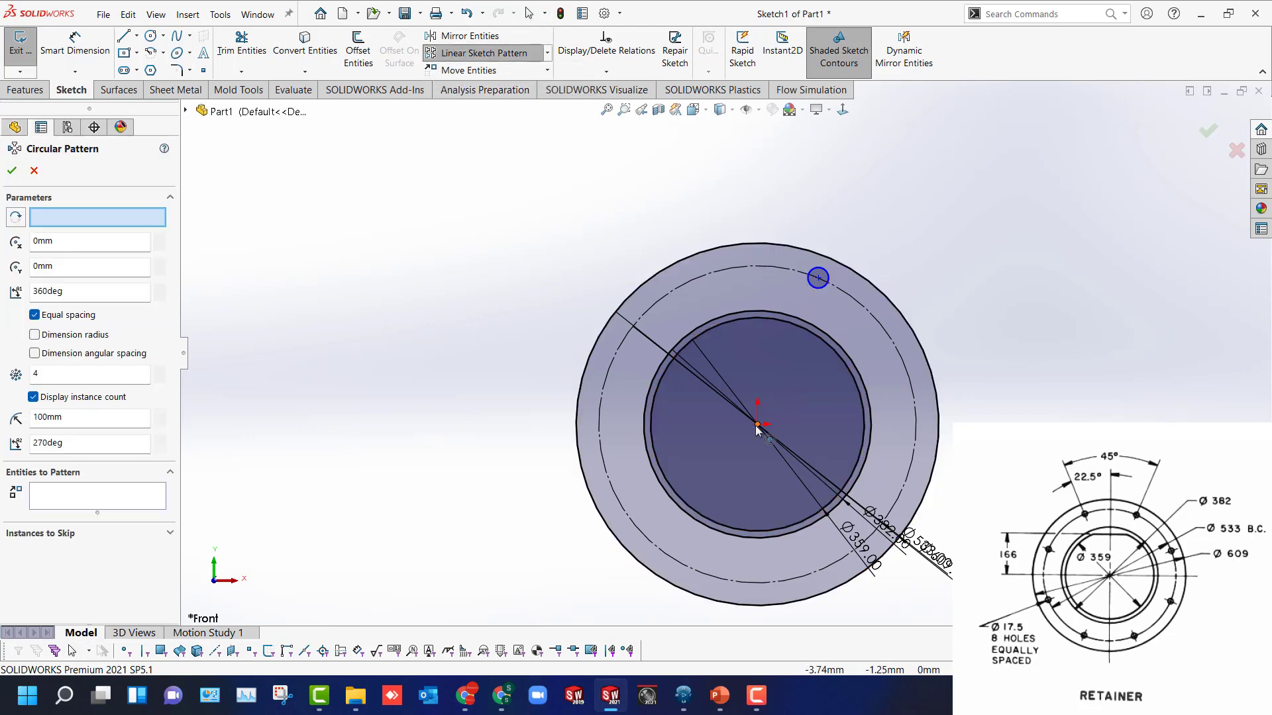
click(711, 334)
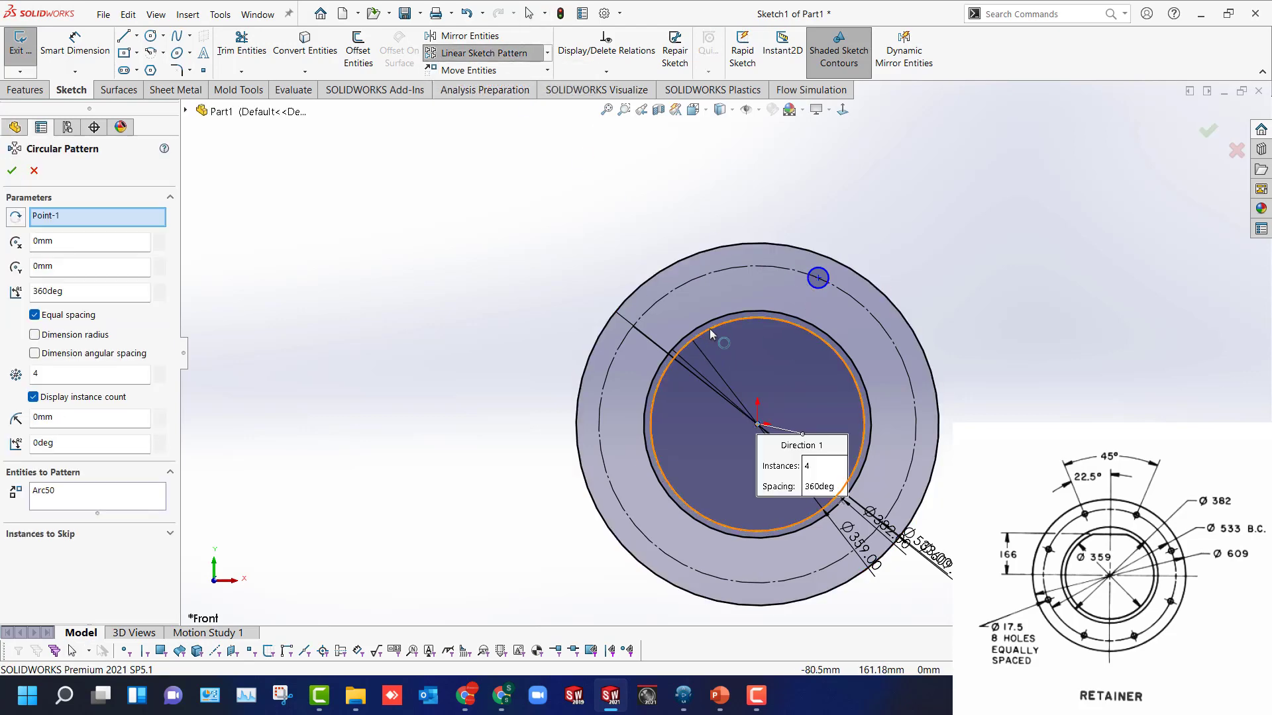
click(84, 493)
right_click(85, 494)
click(123, 502)
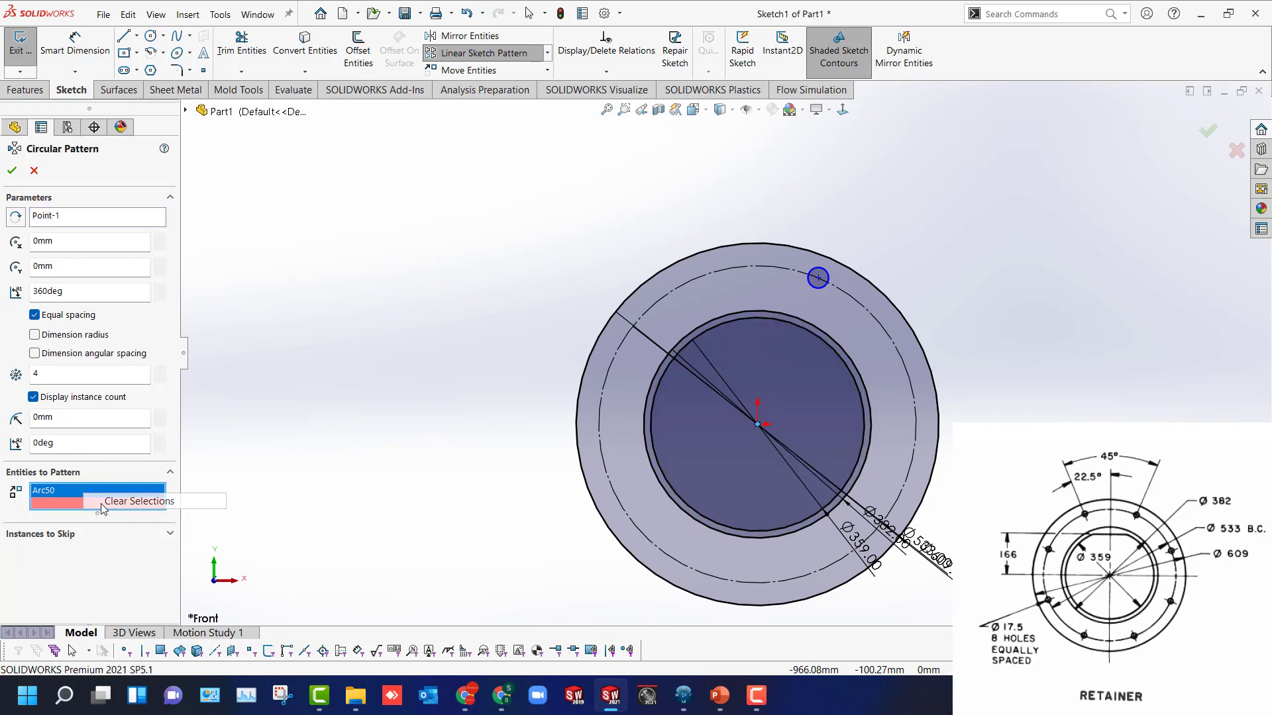
click(816, 276)
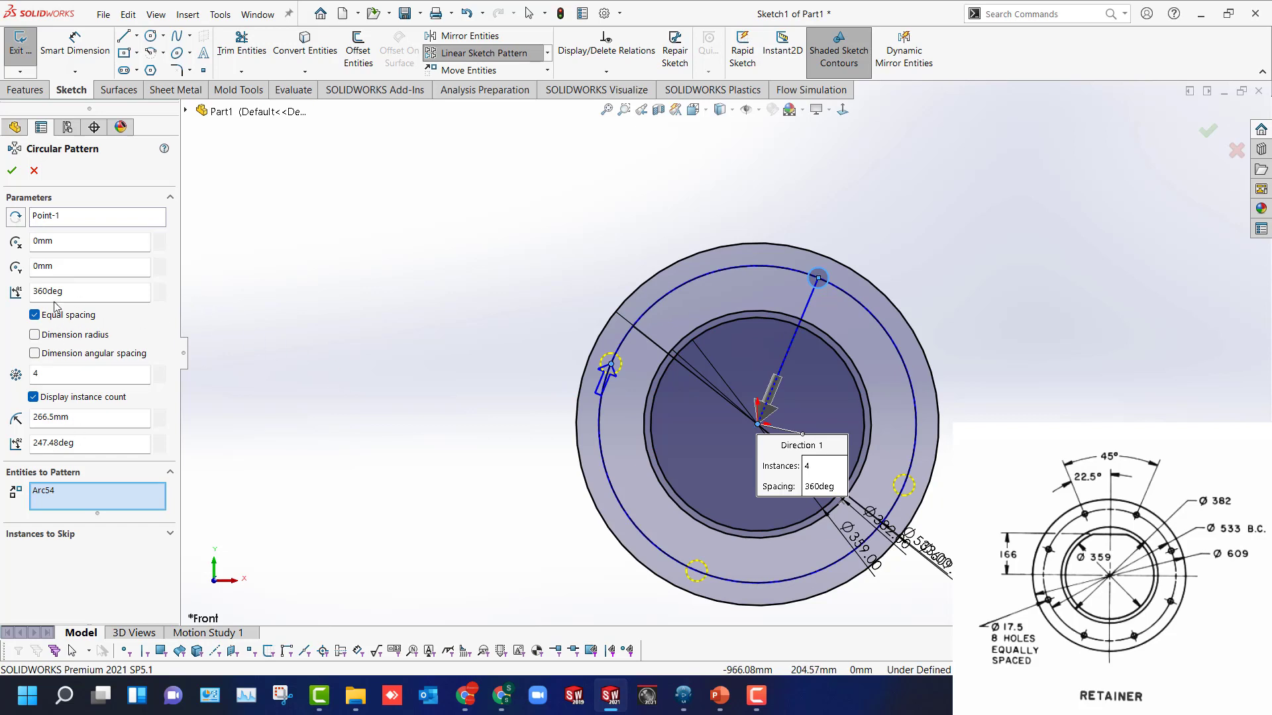
double_click(62, 377)
key(Return)
click(11, 170)
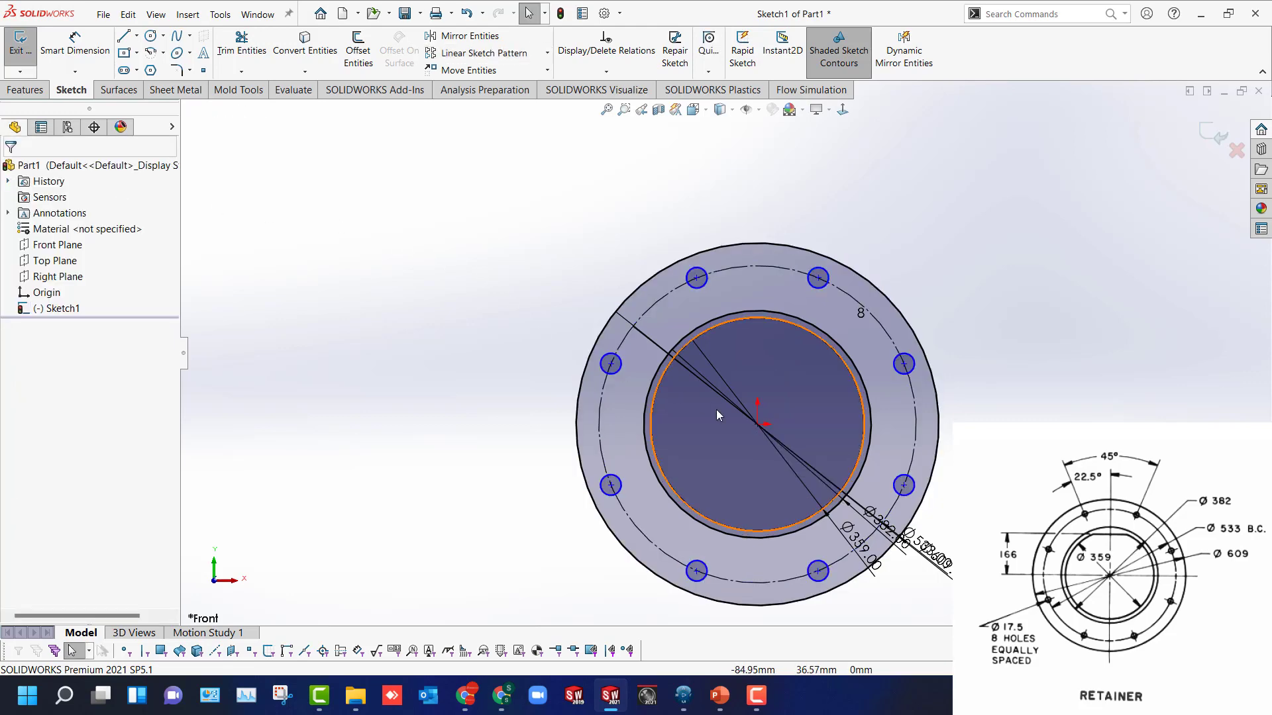
Sketch a line about 389 mm long upward from the origin and make it vertical.
key(l)
drag(759, 424, 763, 193)
key(Escape)
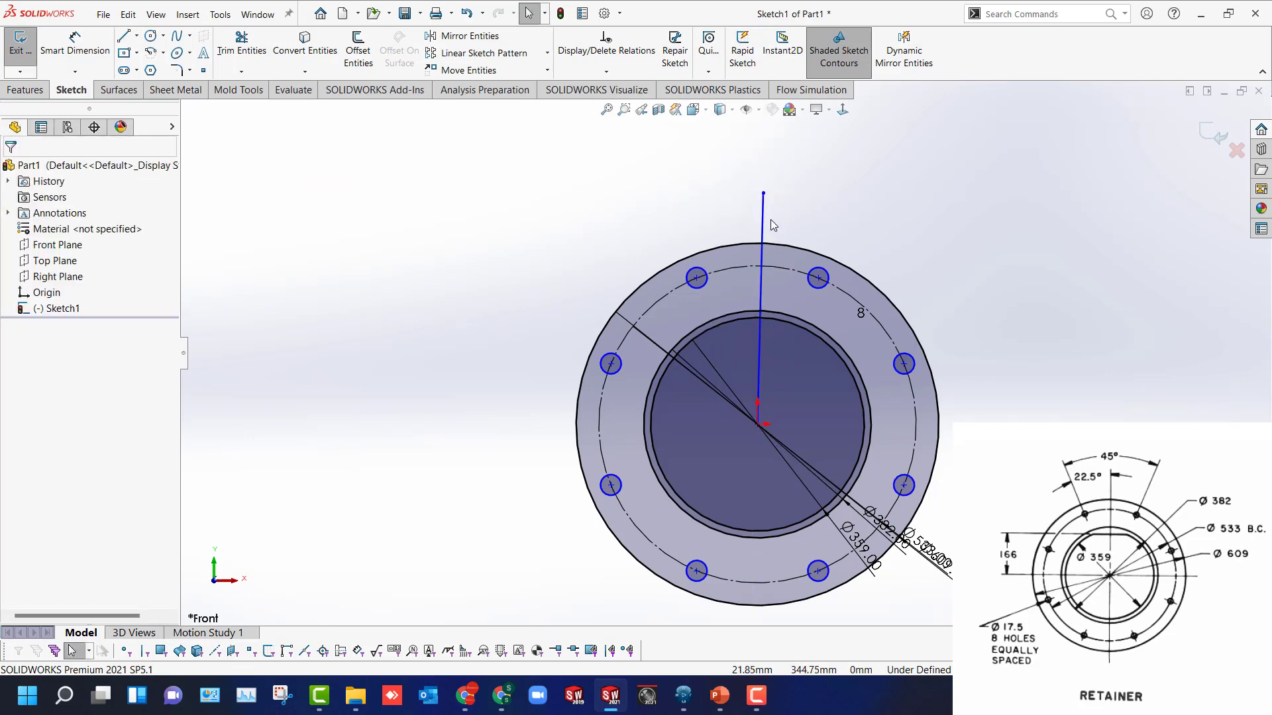
click(762, 229)
click(673, 193)
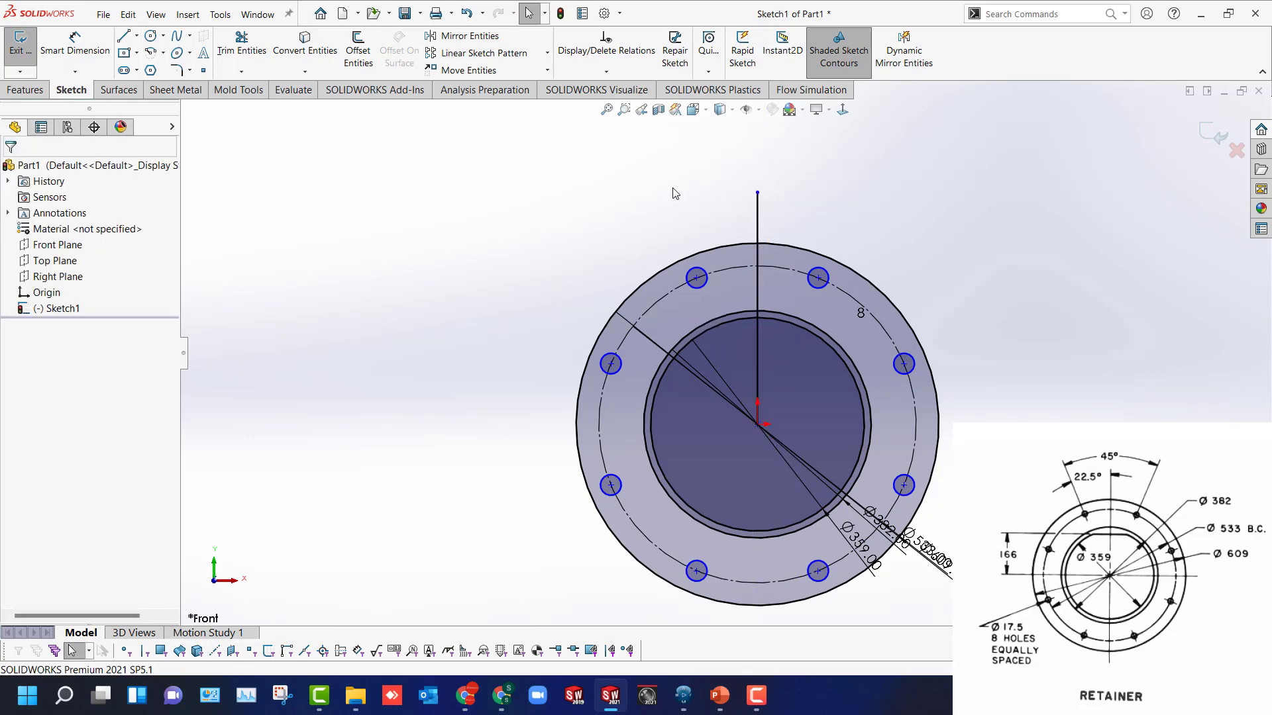
click(819, 279)
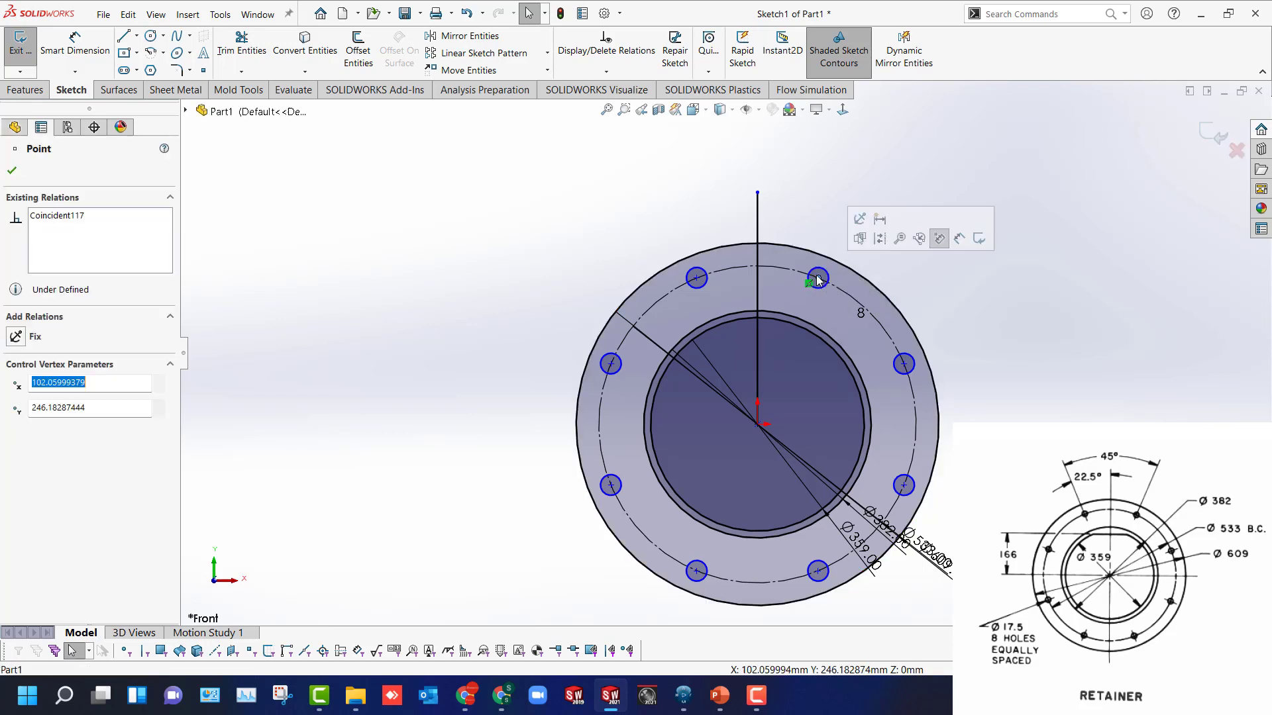
click(759, 238)
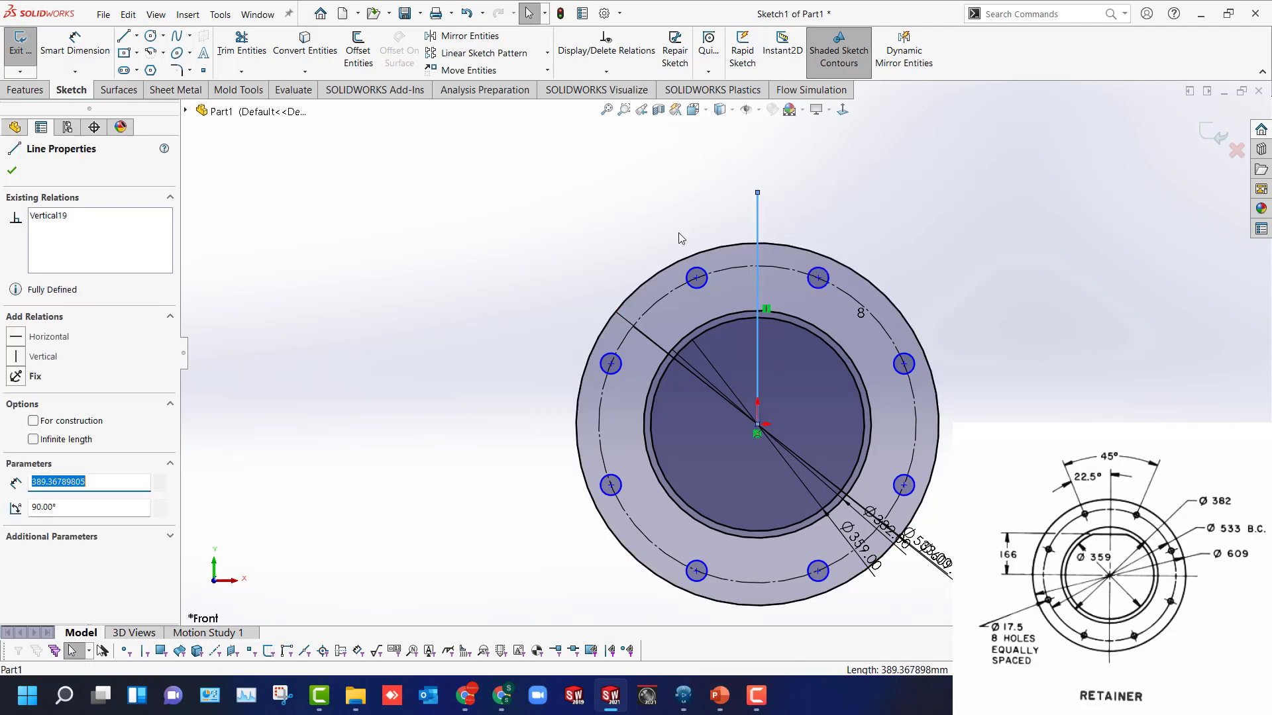
key(d)
click(760, 296)
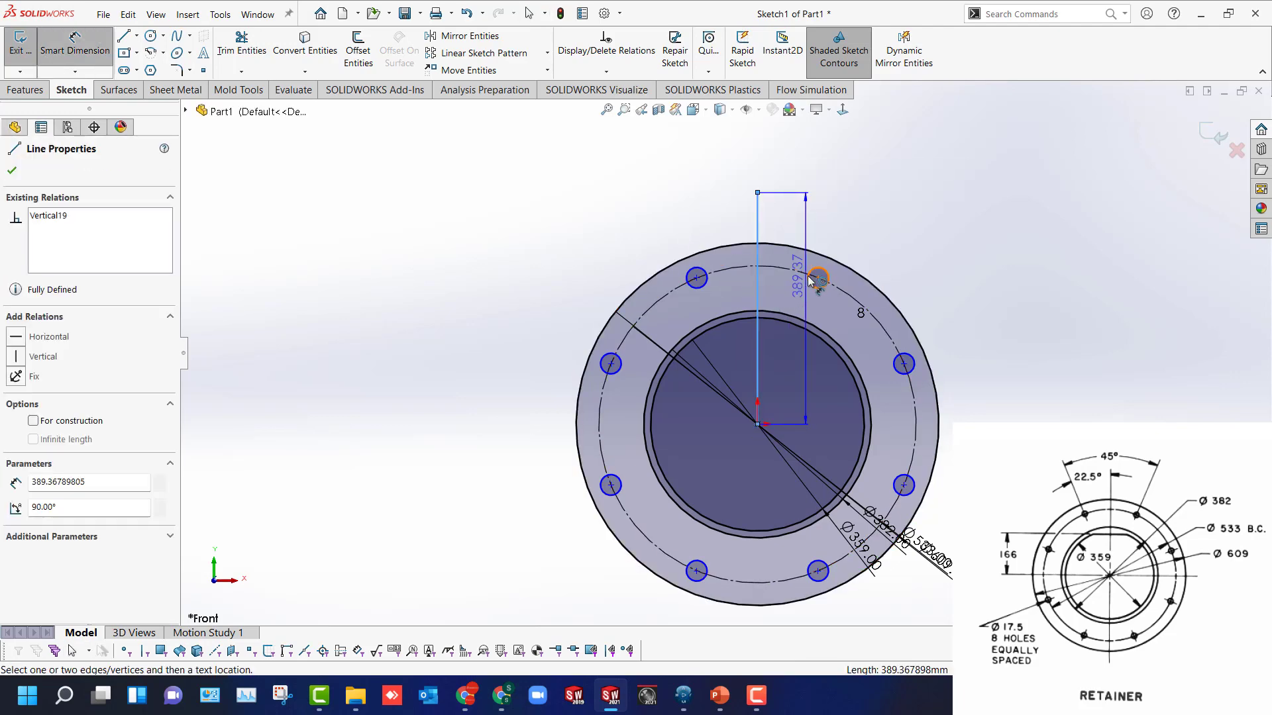
click(818, 278)
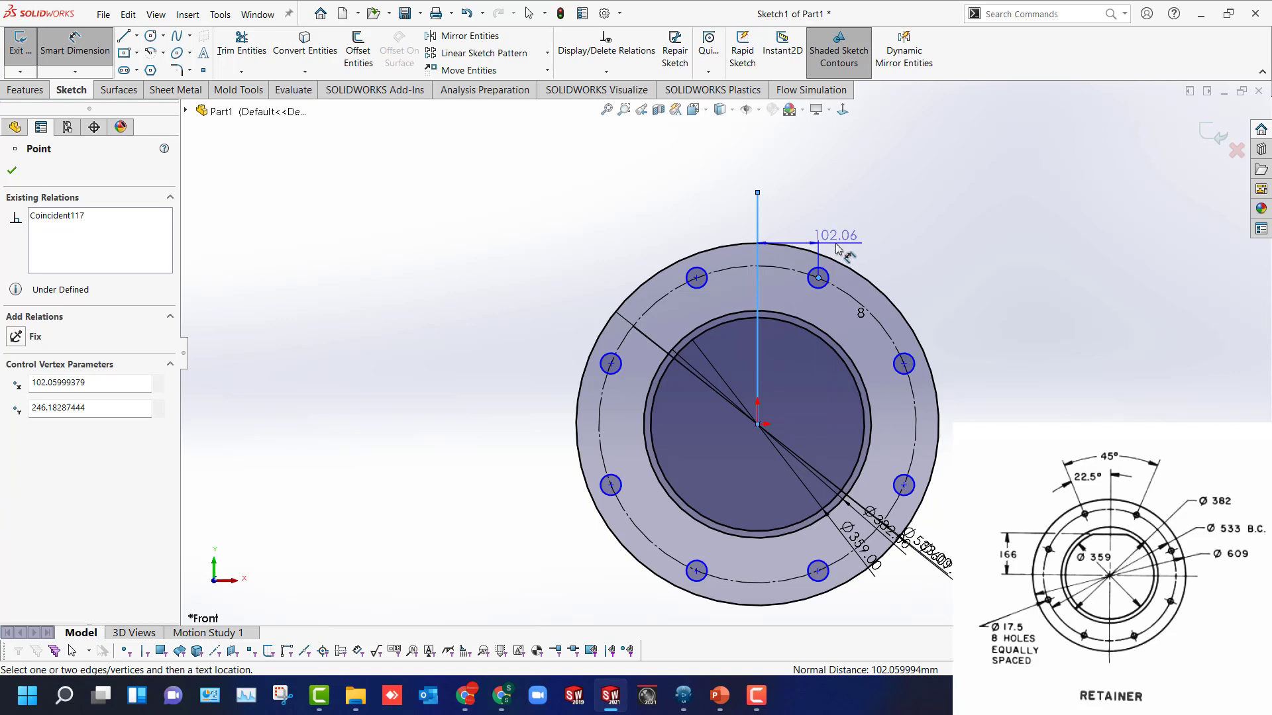
key(Escape)
key(Escape)
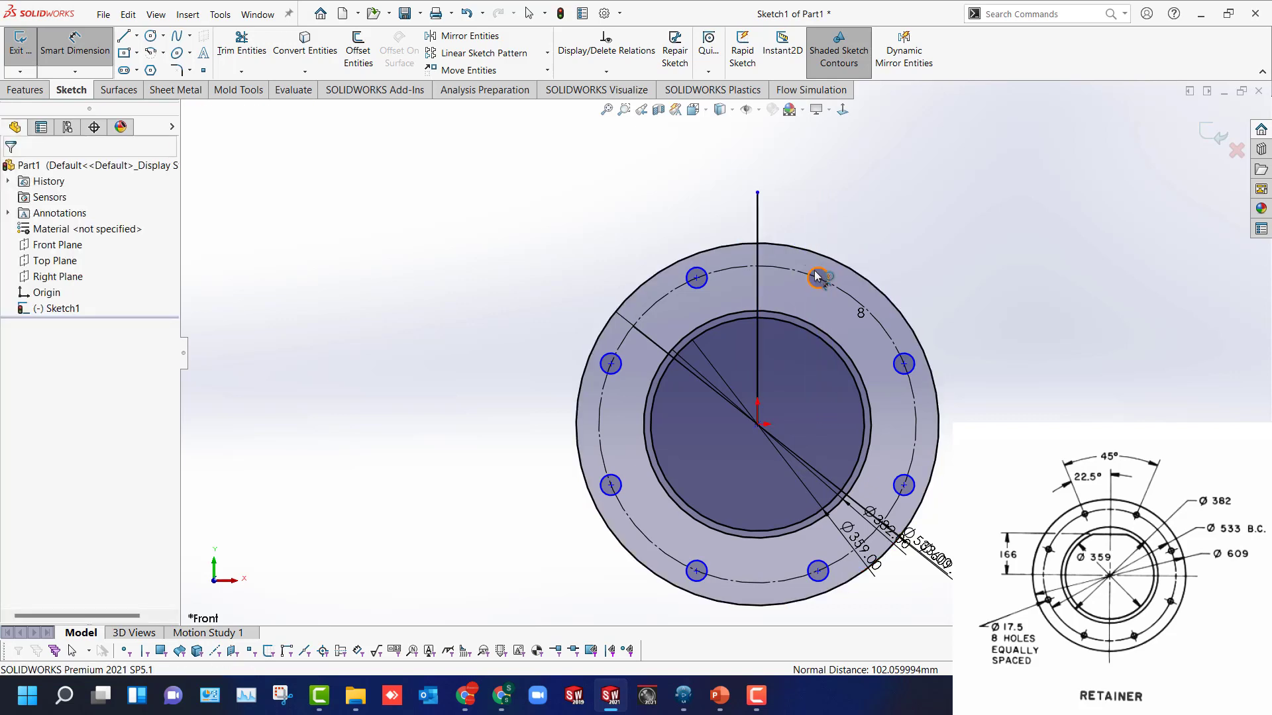
Sketch a line from the origin to the centre of the first hole to the right of the vertical line.
key(l)
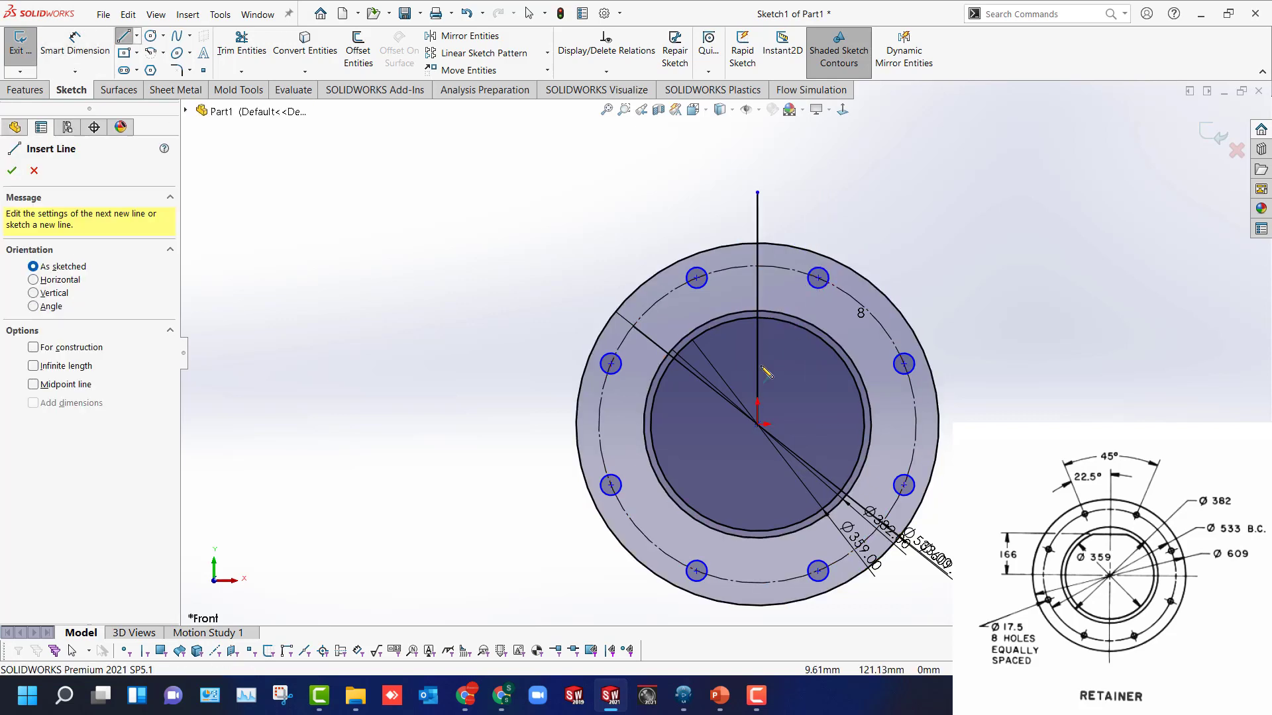
click(757, 424)
click(818, 278)
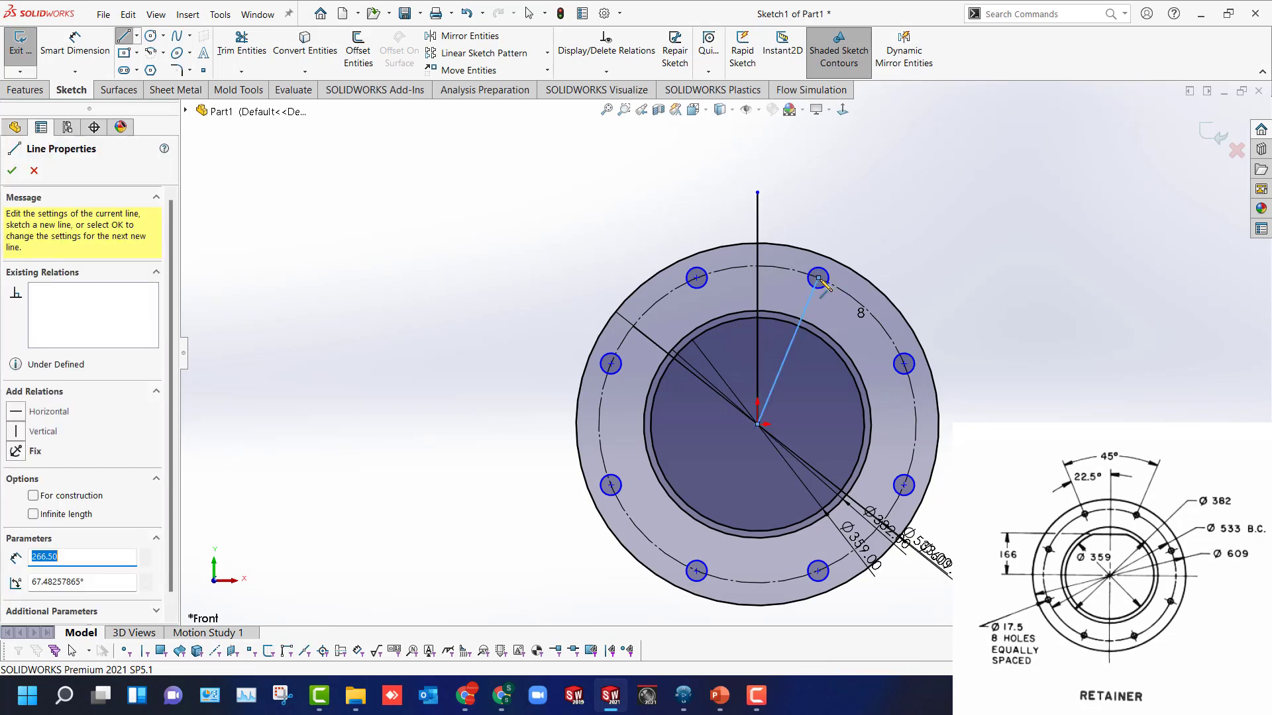
key(Escape)
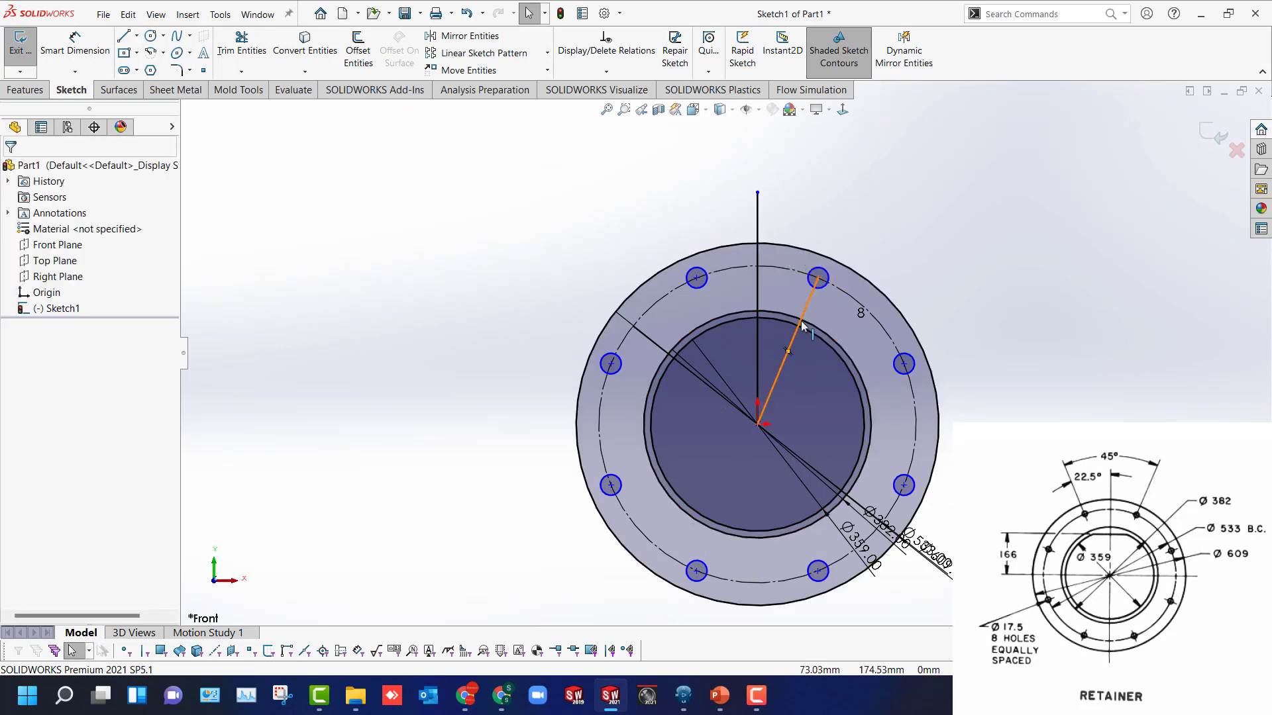
Convert both lines to construction geometry and shorten the vertical one so that it ends on the bolt circle.
click(800, 322)
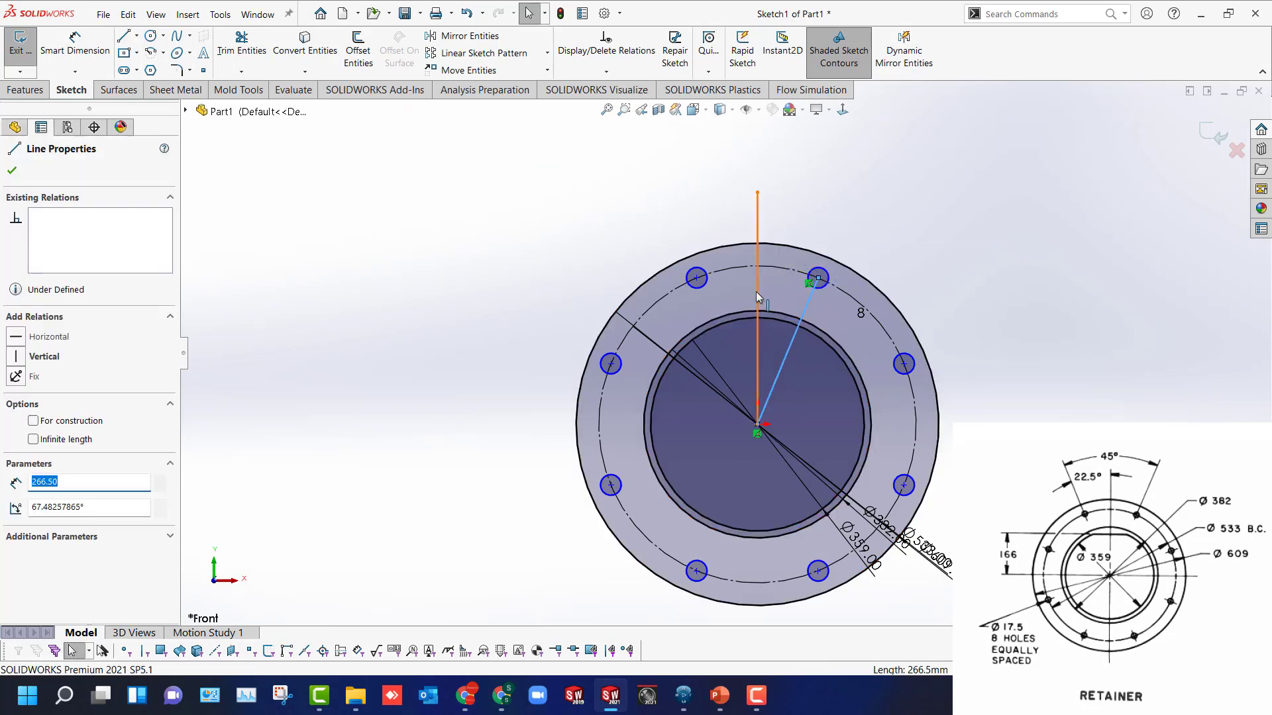
ctrl+click(757, 294)
click(799, 249)
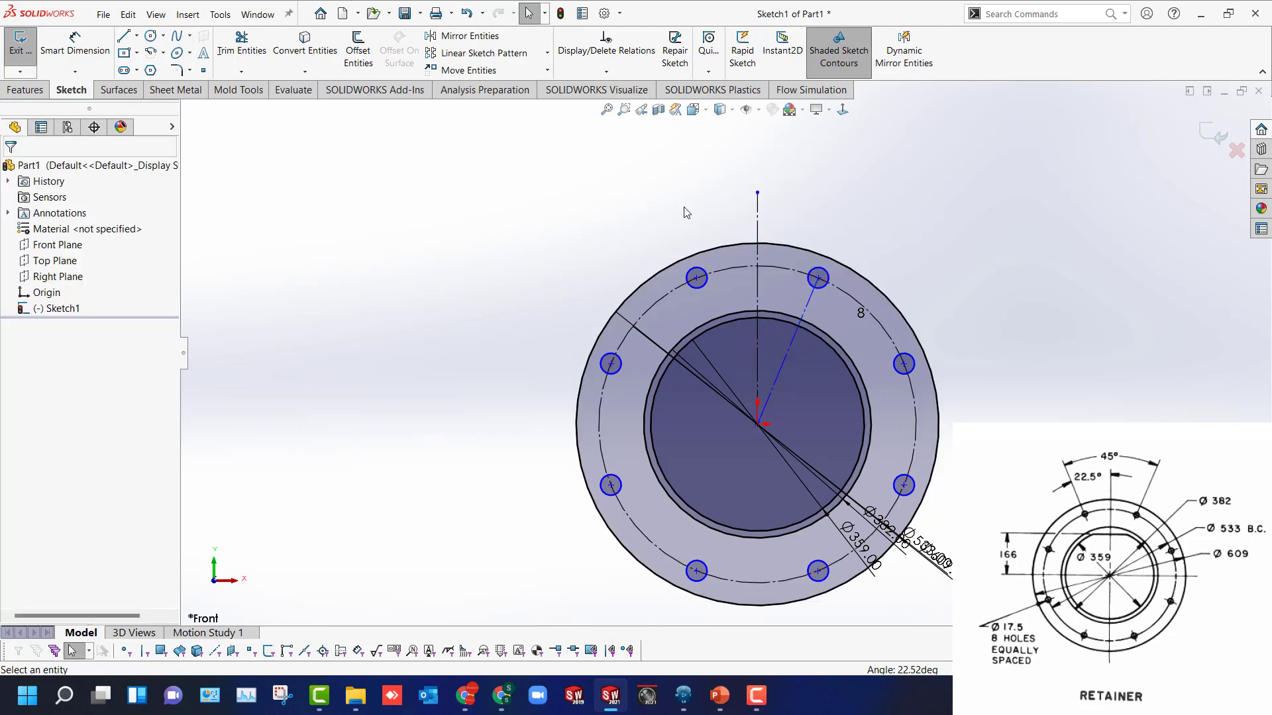
click(758, 193)
drag(759, 268, 757, 266)
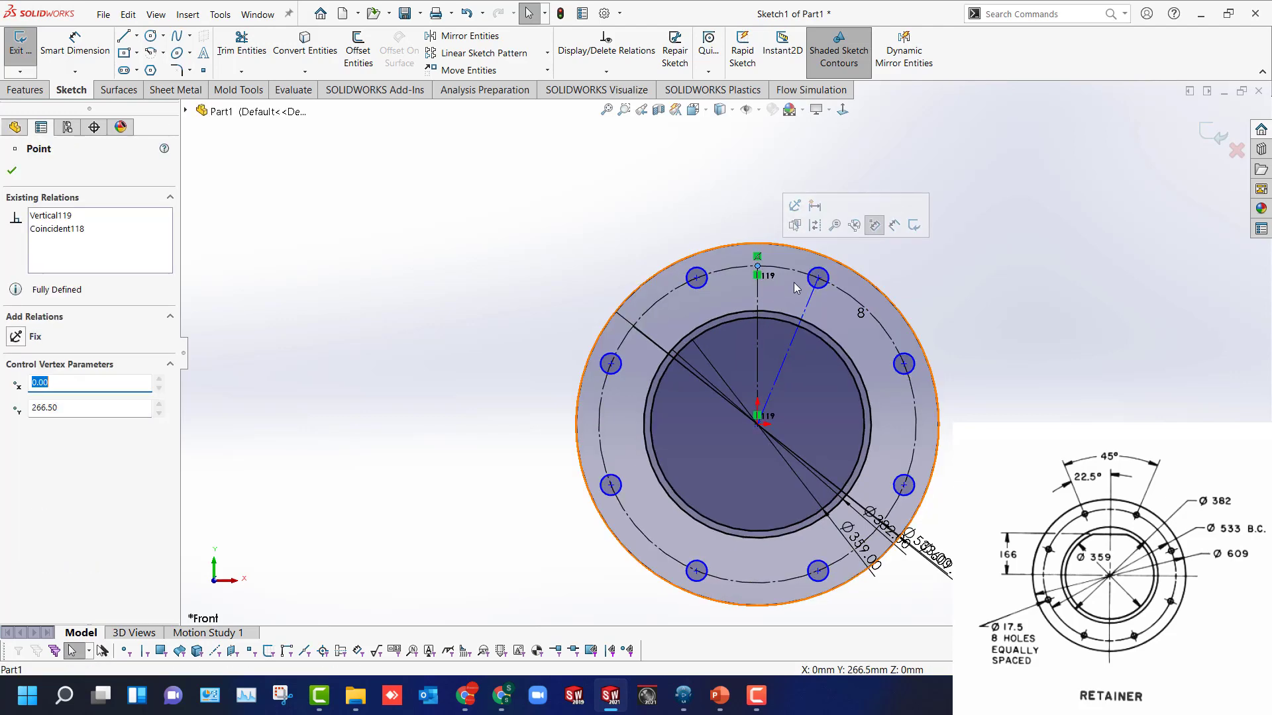
Dimension the angle between the vertical construction line and the line to the hole centre as 22.5°.
key(d)
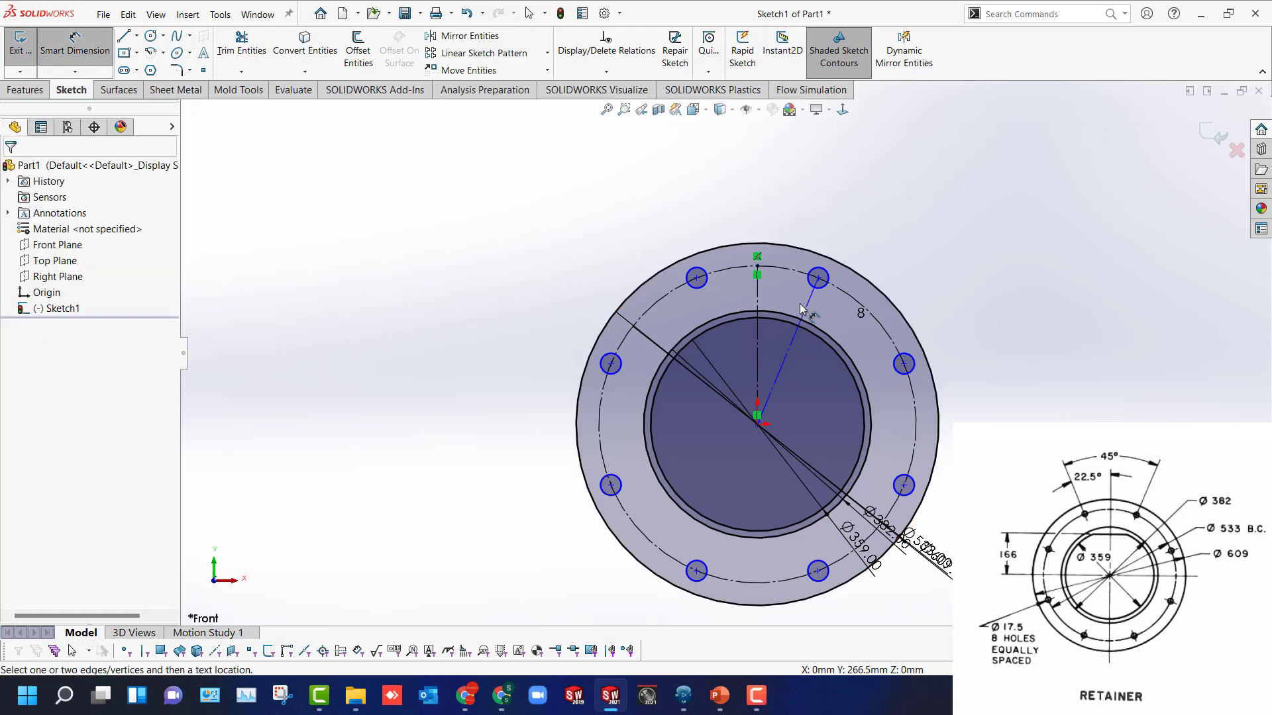
click(757, 297)
click(803, 314)
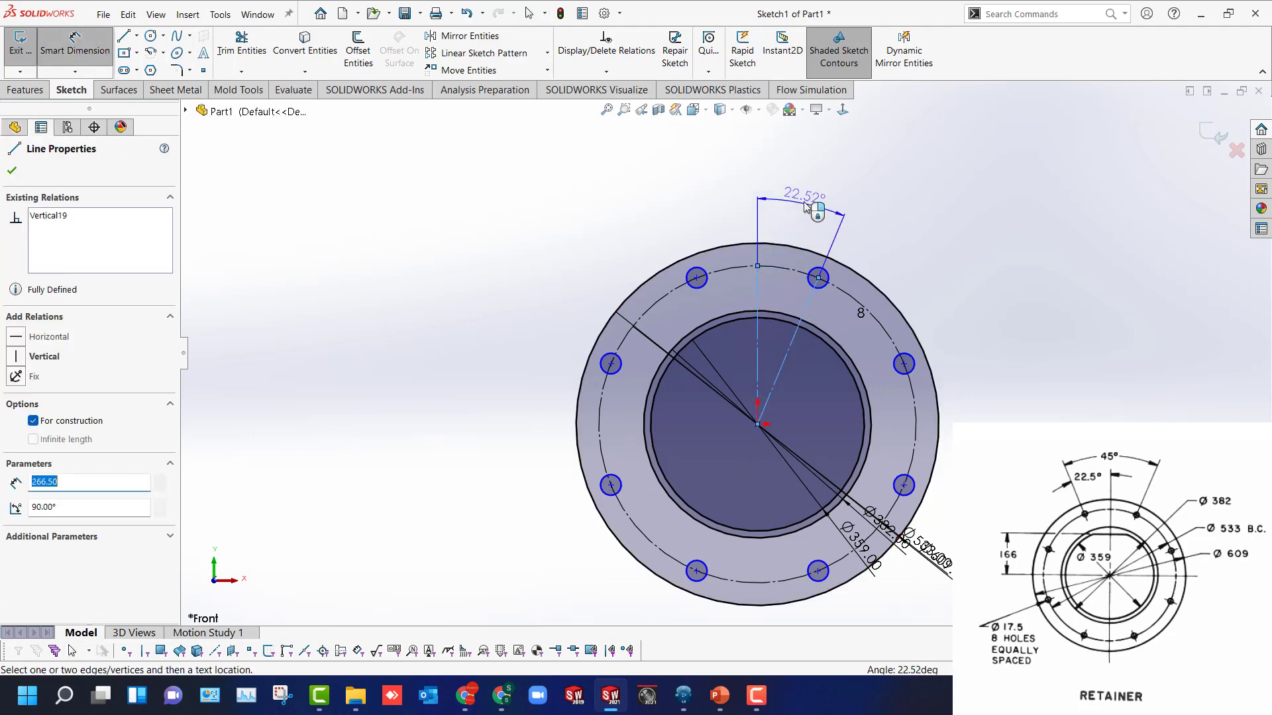
click(805, 206)
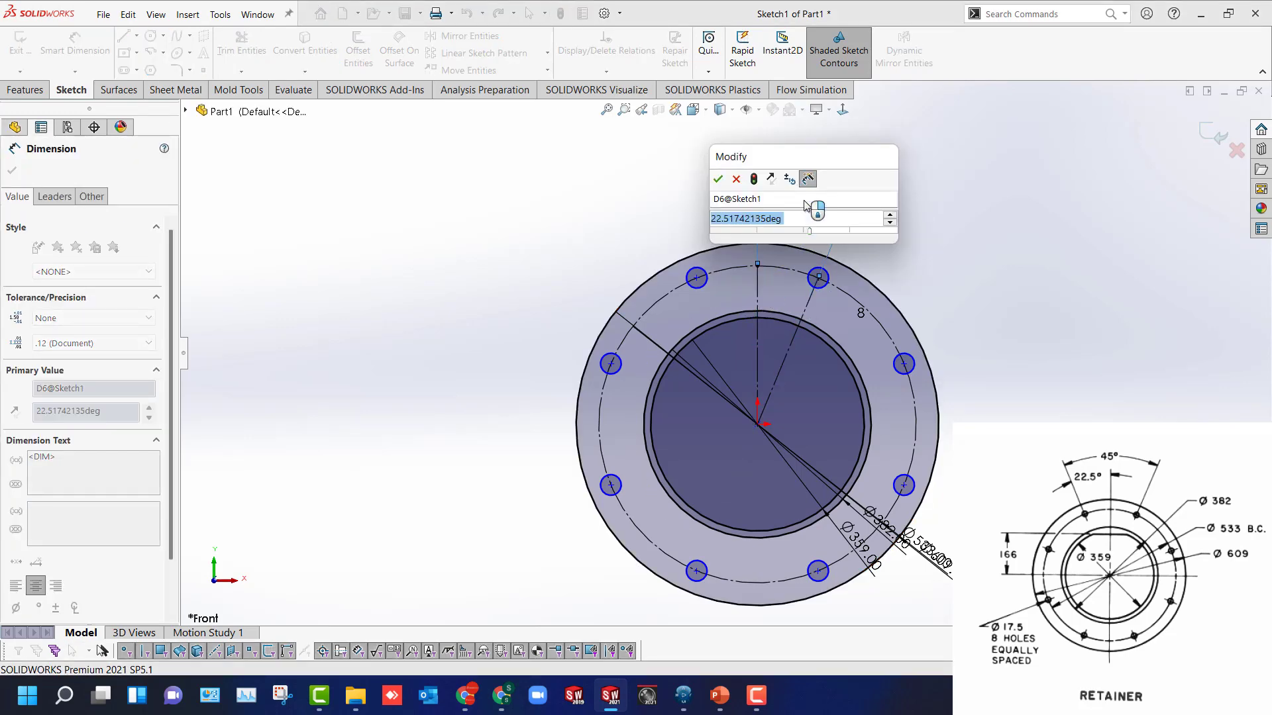
text(22.5)
key(Return)
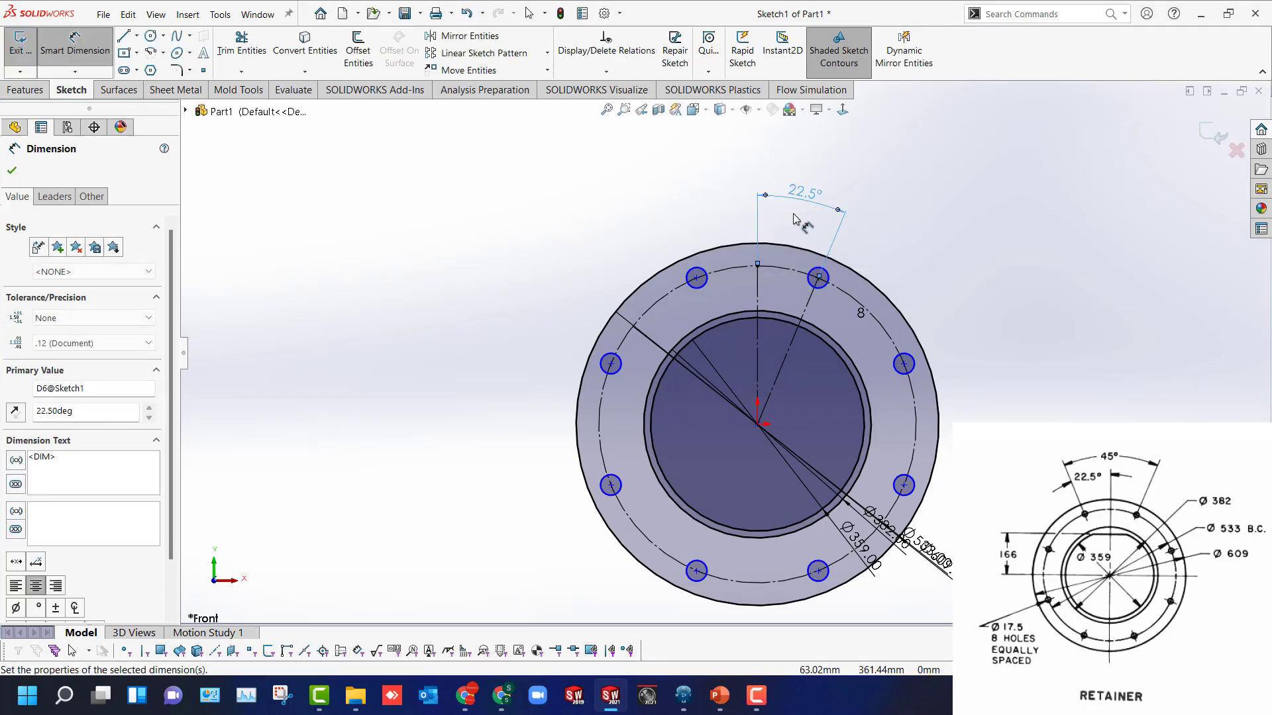
click(759, 296)
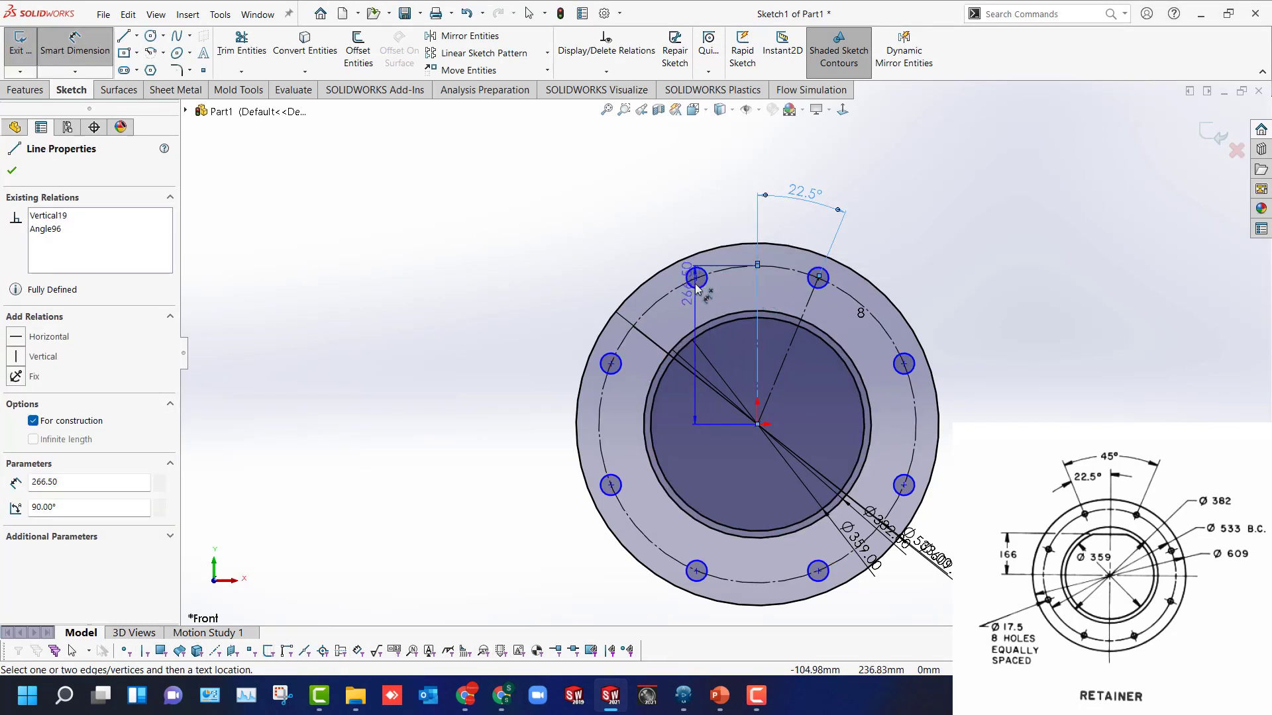
key(Escape)
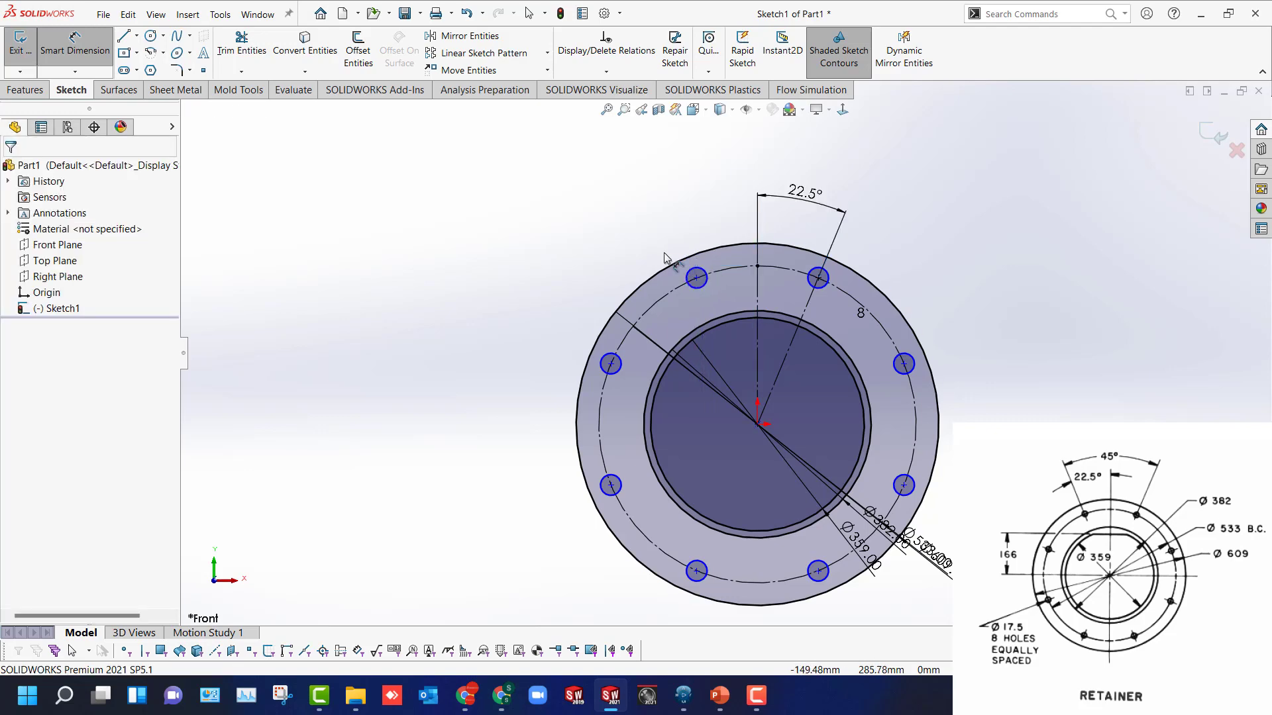
click(819, 279)
key(Escape)
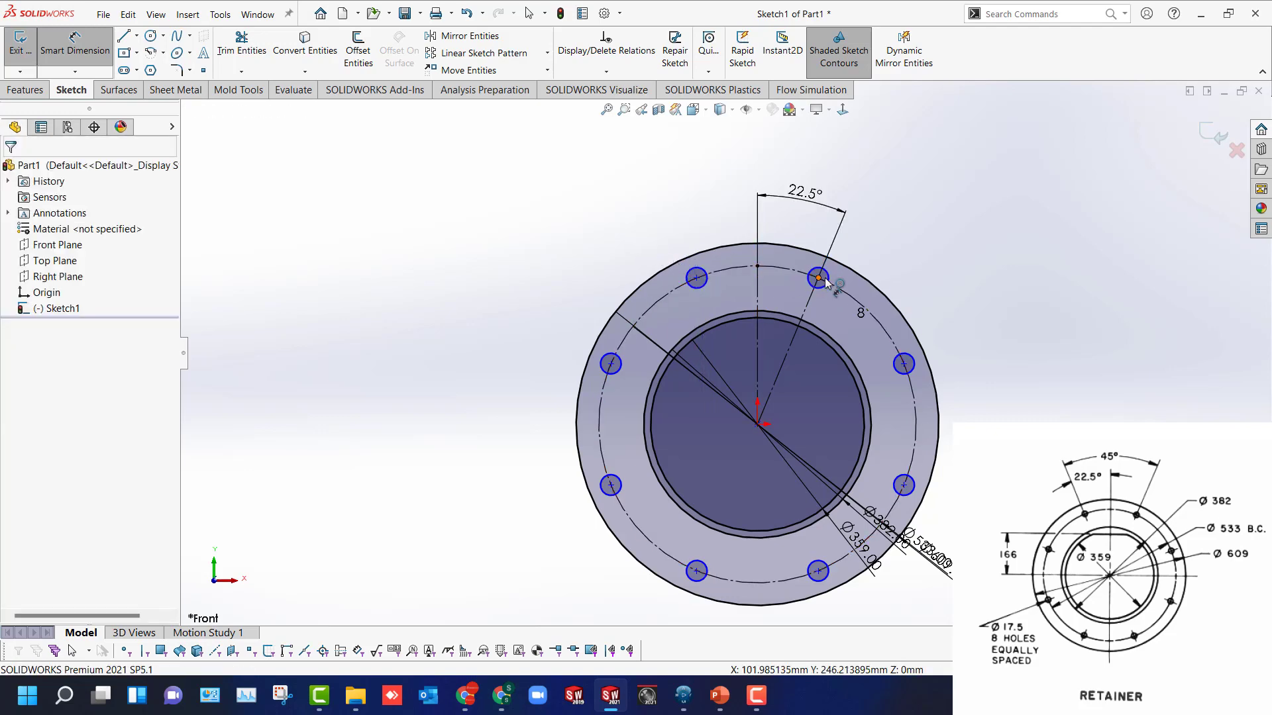
Dimension the diameter of the first hole to the right of the vertical construction line as 17.5 mm.
click(831, 281)
key(Escape)
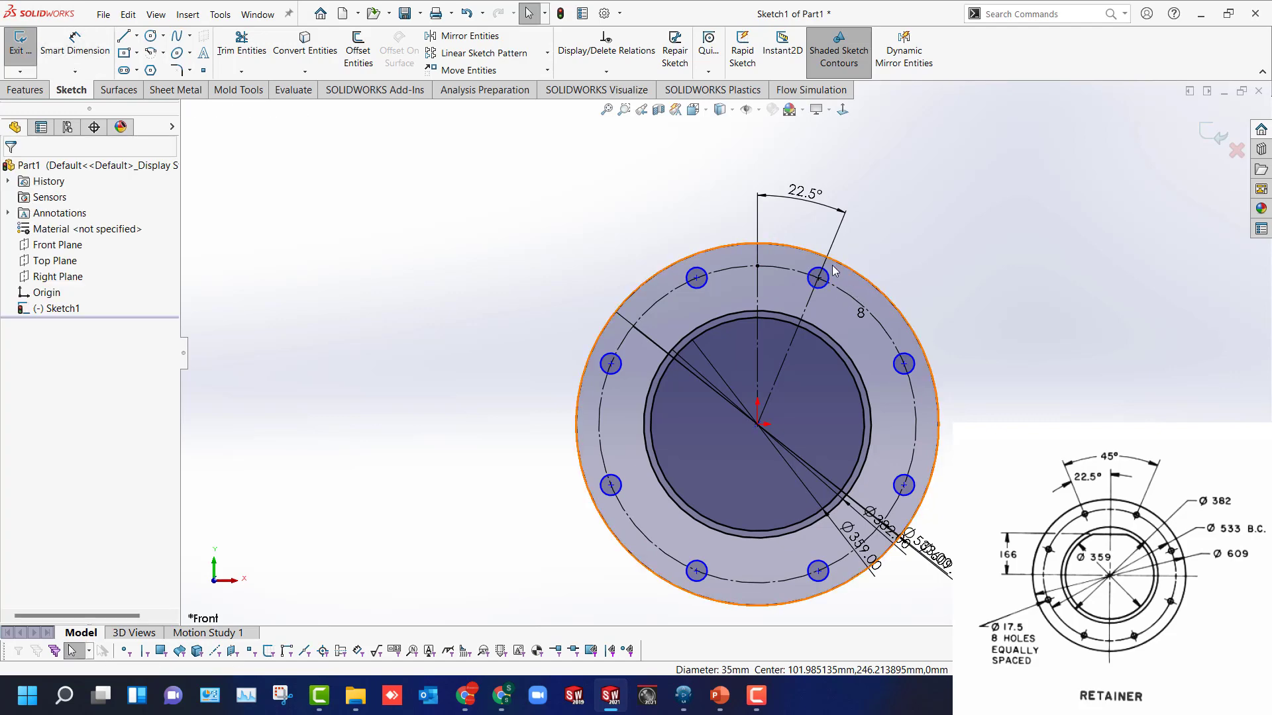
click(831, 281)
drag(847, 284, 835, 284)
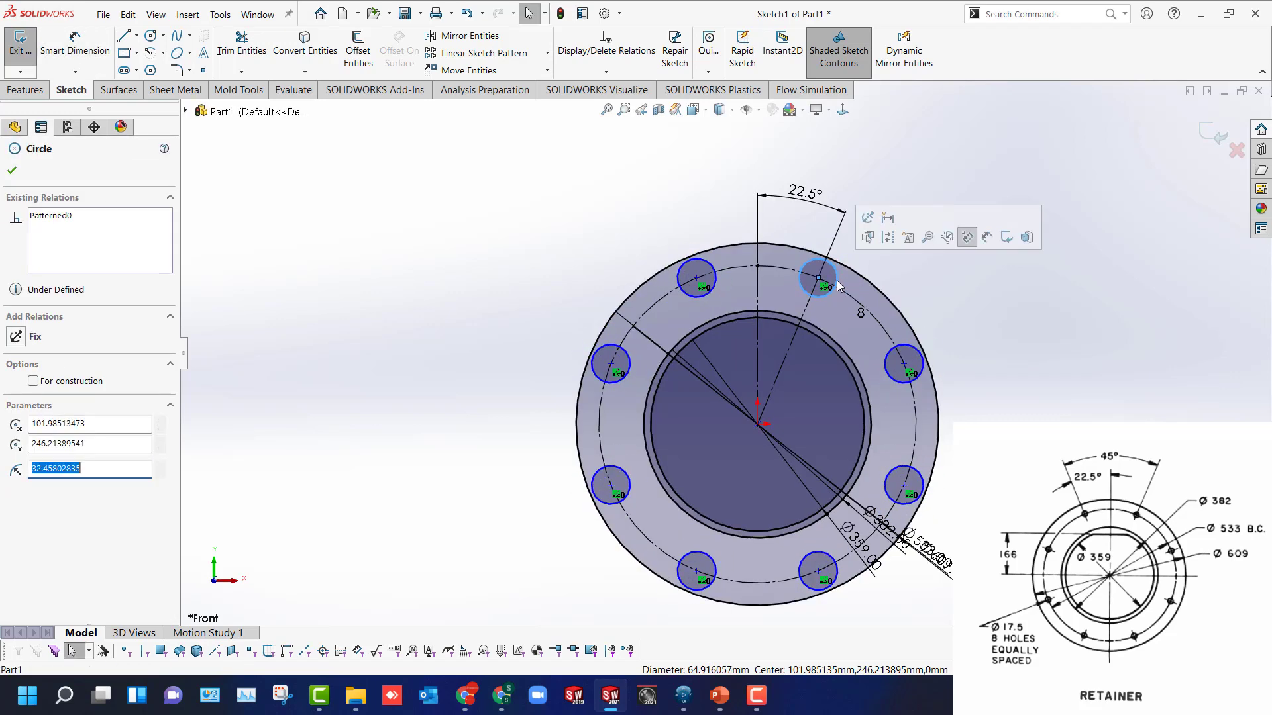
key(Return)
click(838, 282)
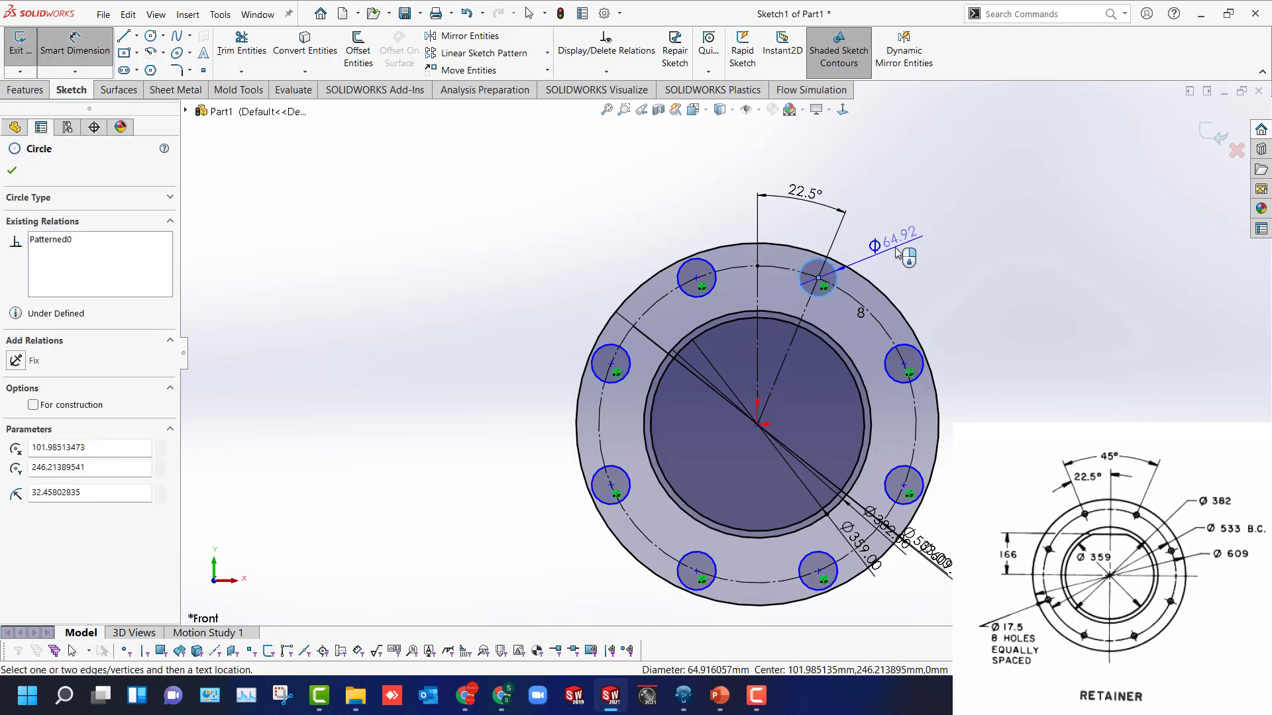
click(896, 252)
text(17.5)
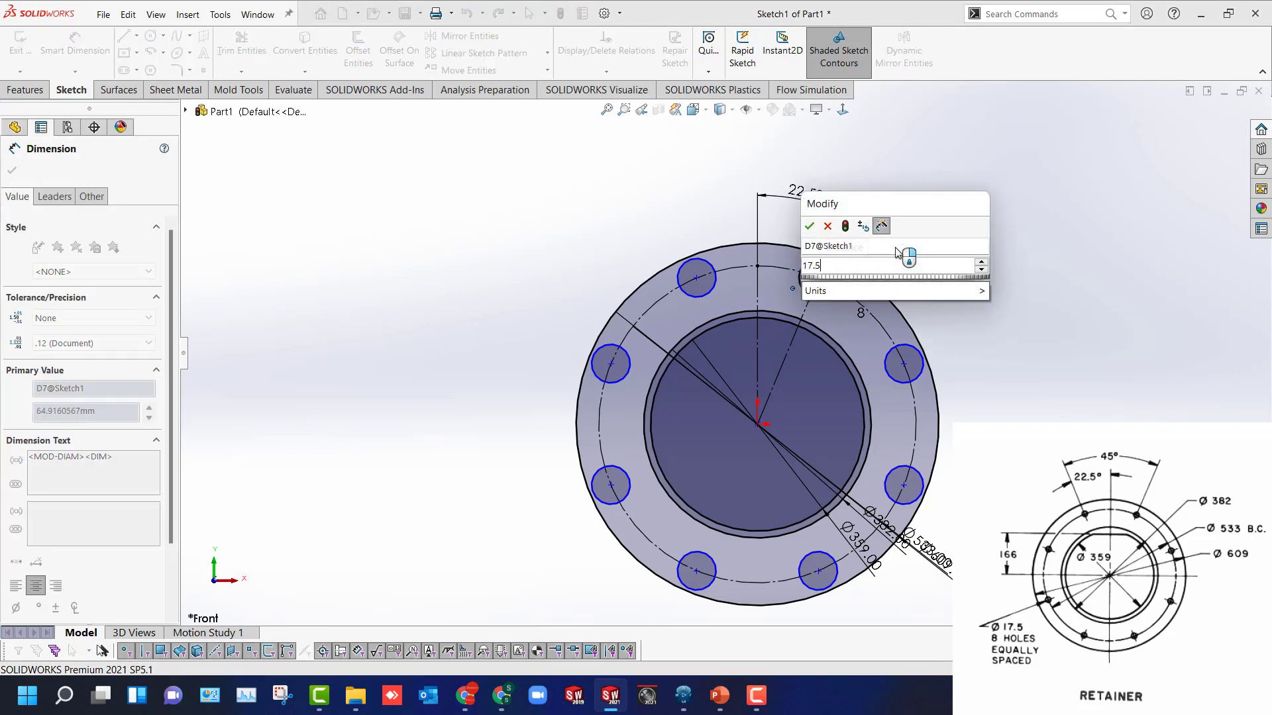
key(Return)
key(Escape)
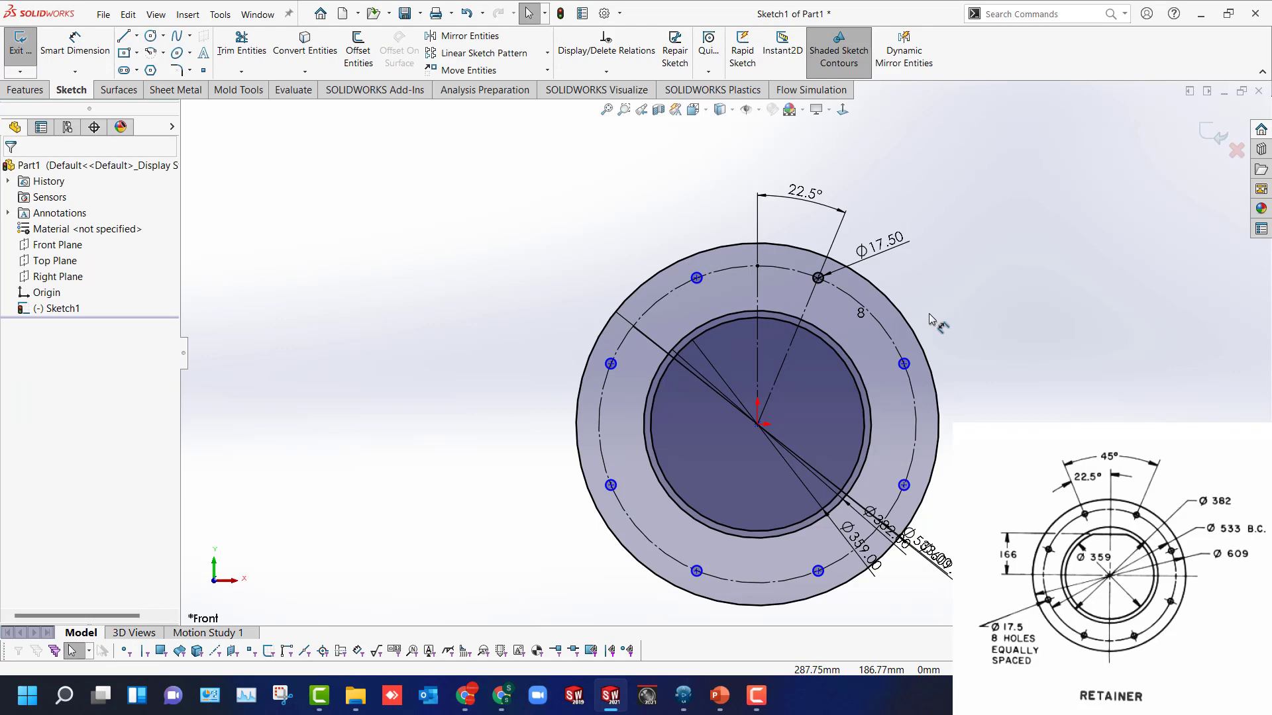
Pull the next patterned hole clockwise out of place and try to make its centre concentric with the bolt circle.
drag(904, 365, 916, 382)
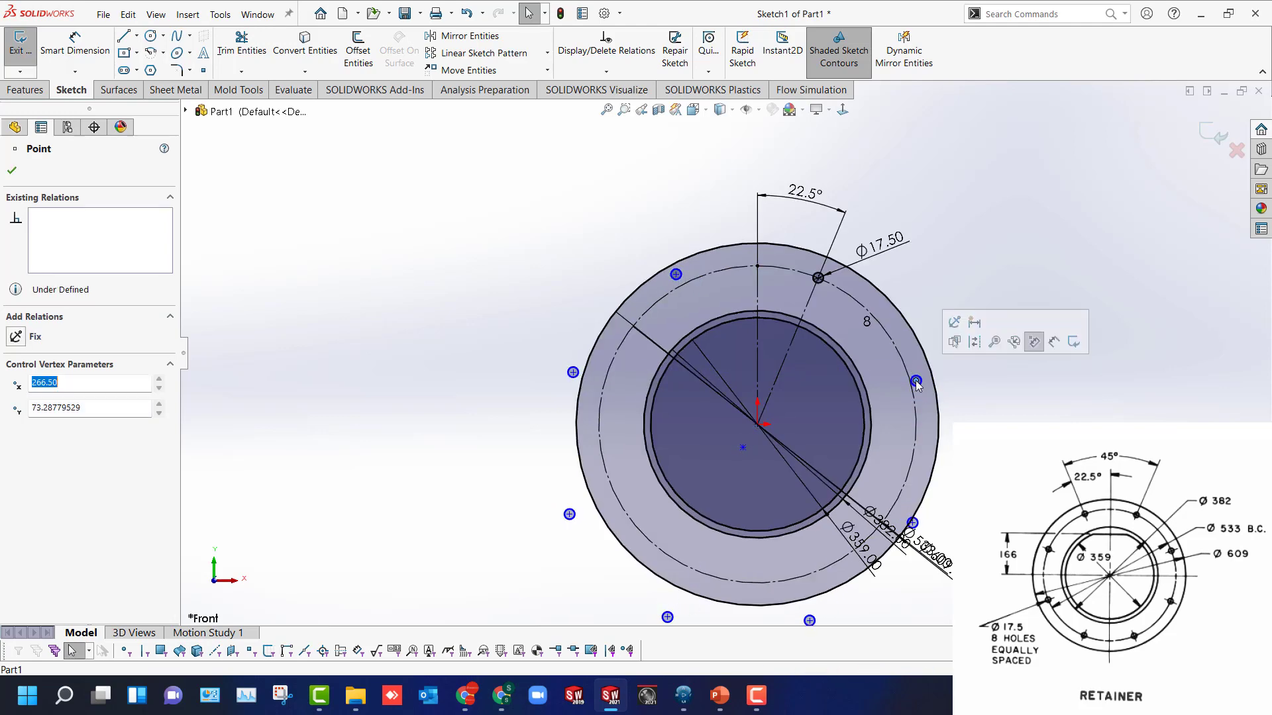
ctrl+click(898, 350)
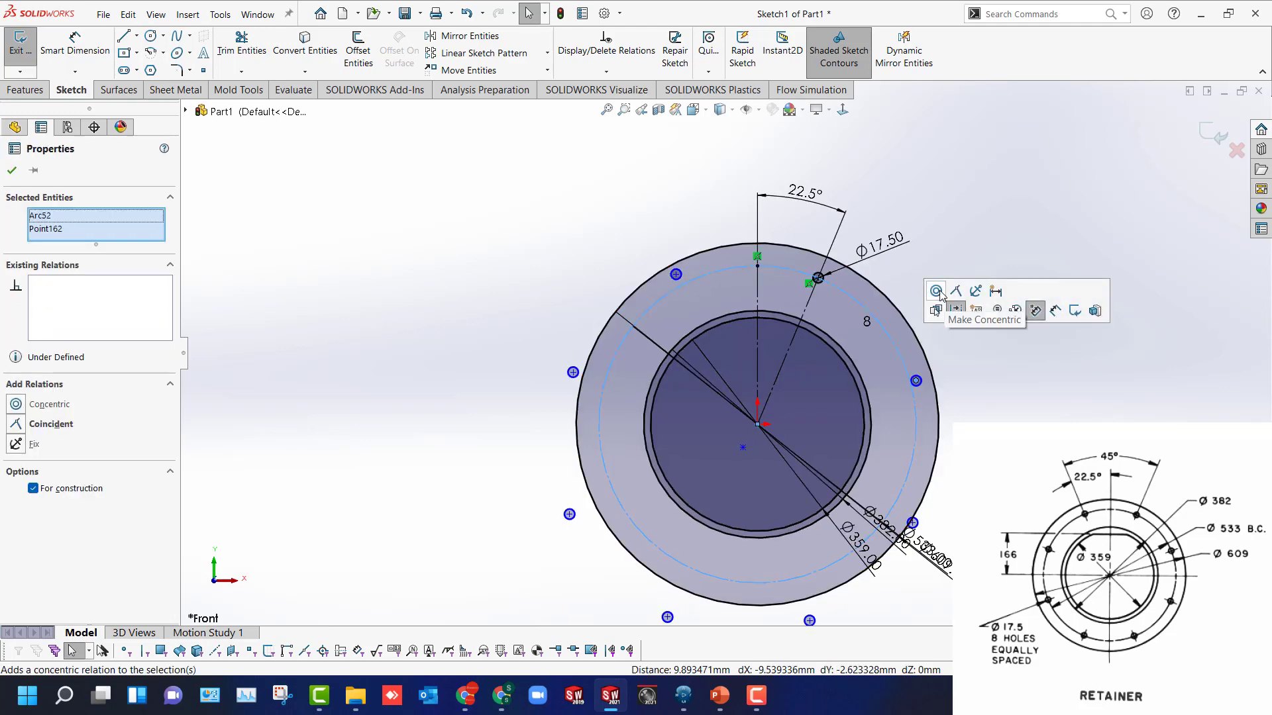
click(936, 290)
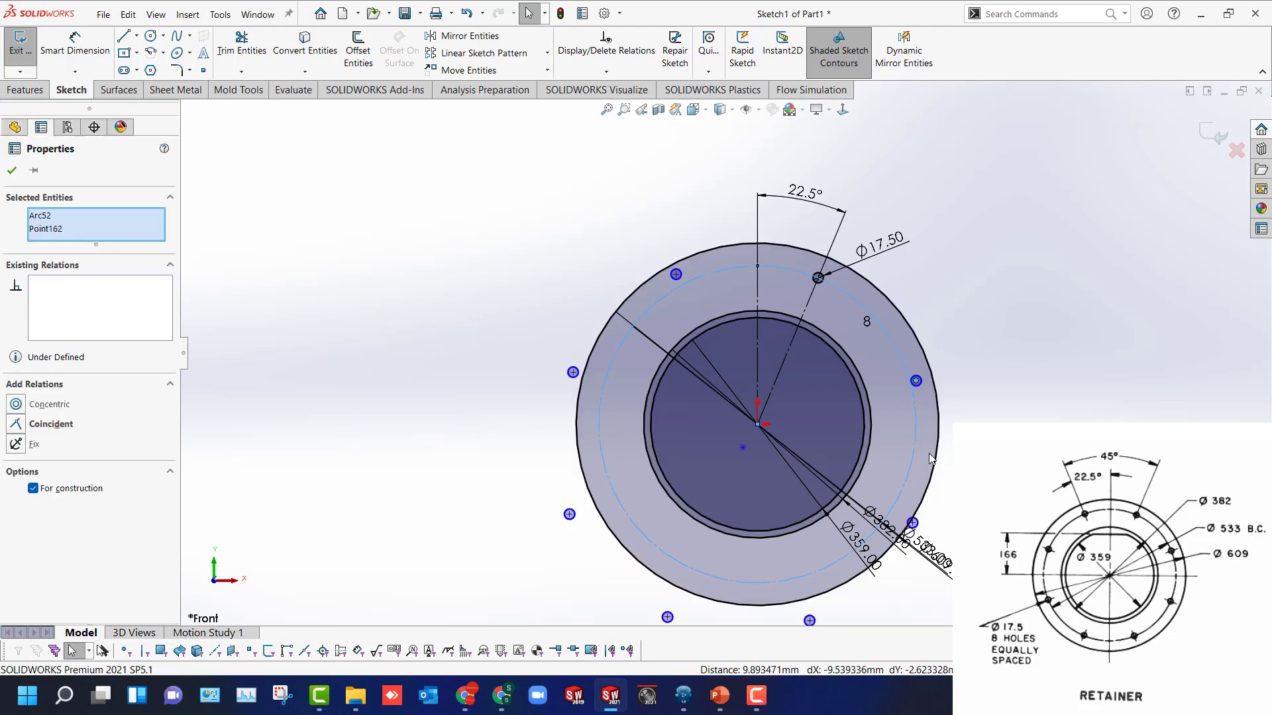
key(Escape)
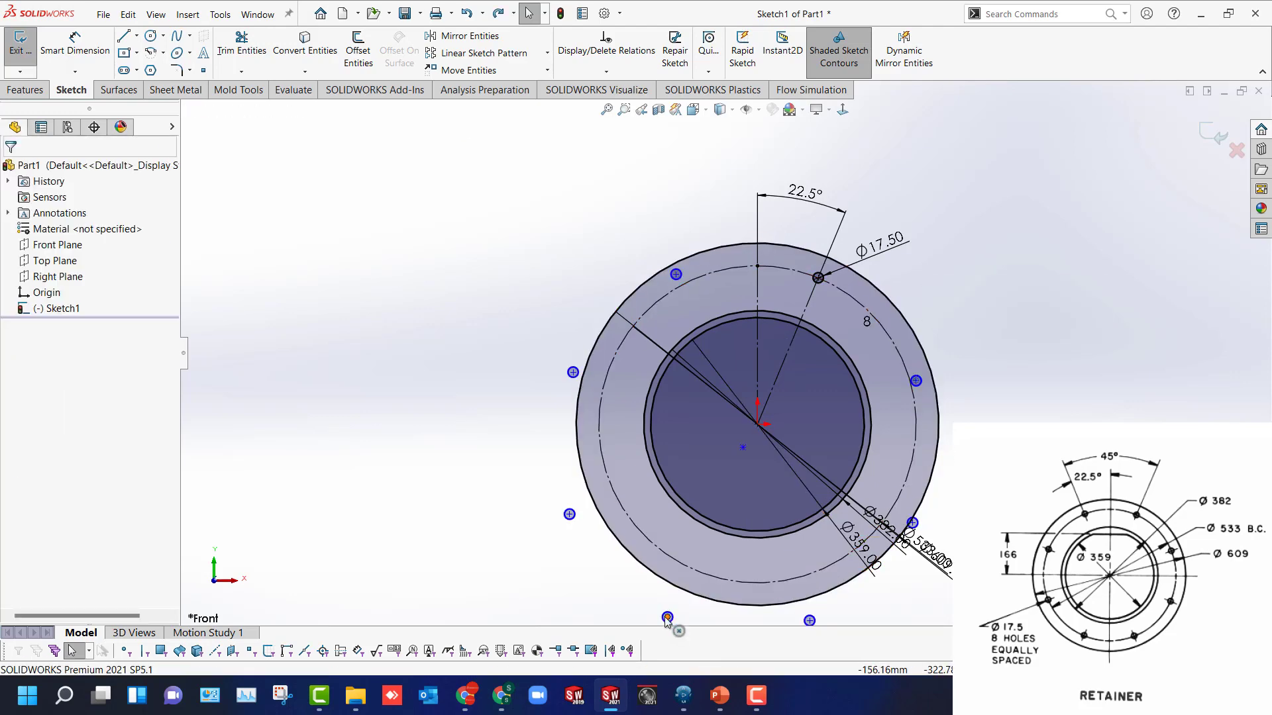
Move the lower-left patterned hole so its centre lies on the bolt circle, and shift the neighbouring hole slightly upward and outward.
drag(667, 617, 692, 573)
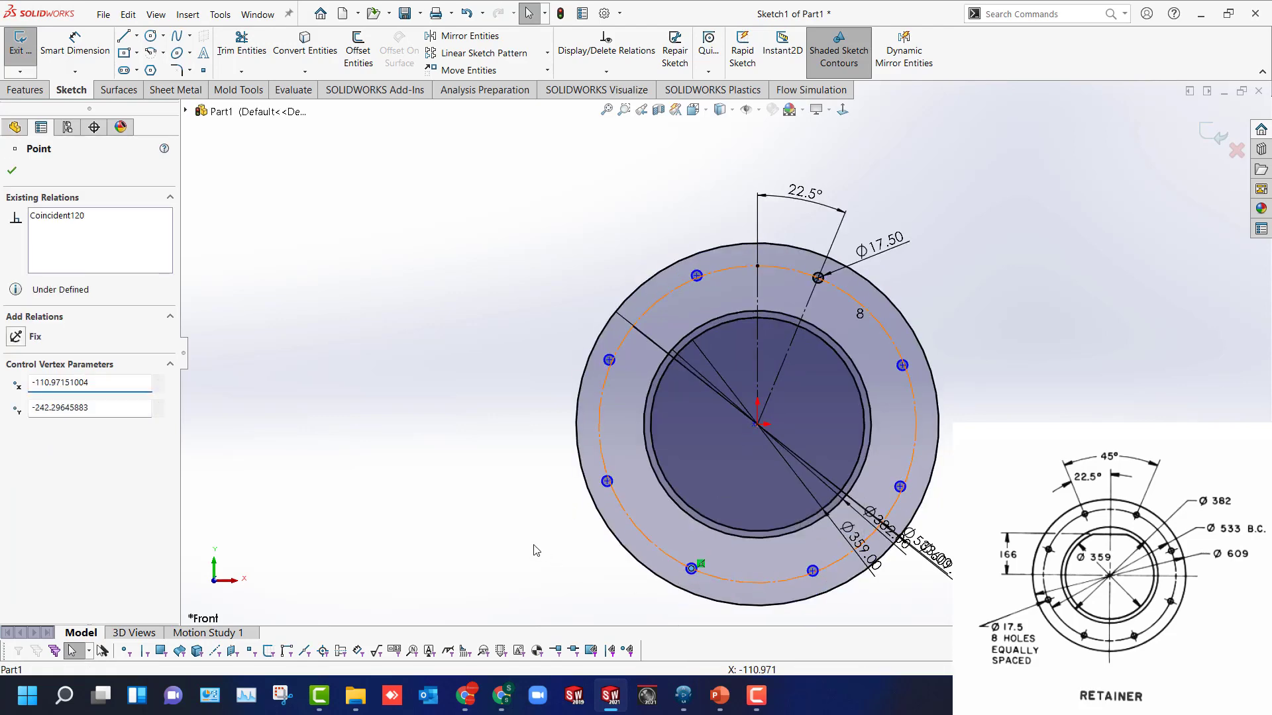
key(Escape)
click(607, 482)
drag(616, 486, 609, 457)
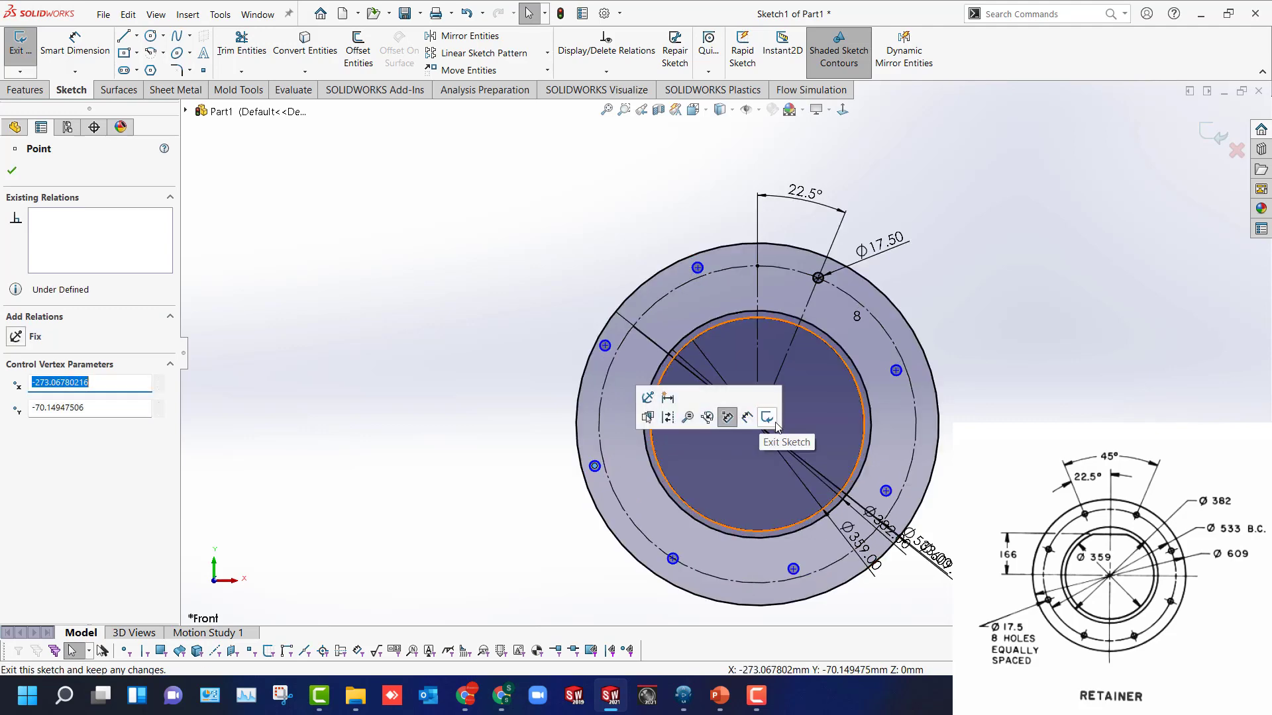
Make the centre point of the circular hole pattern coincident with the origin.
click(428, 501)
click(745, 419)
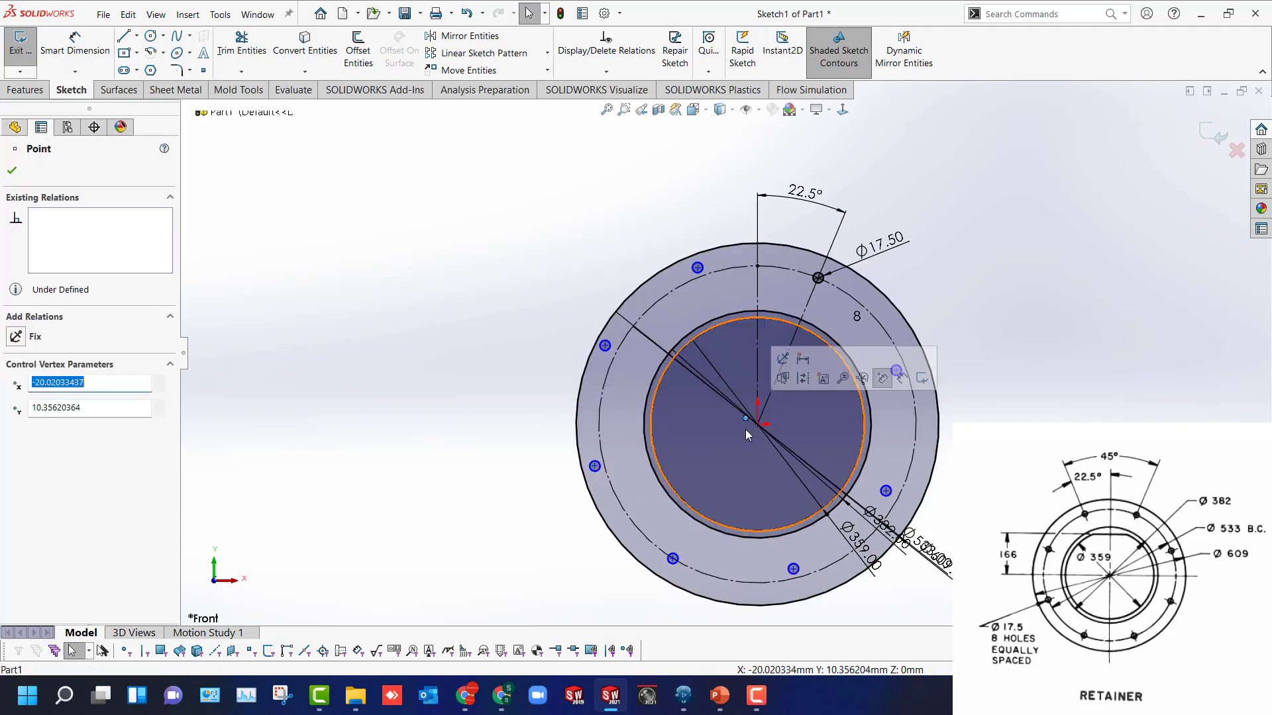
ctrl+click(757, 424)
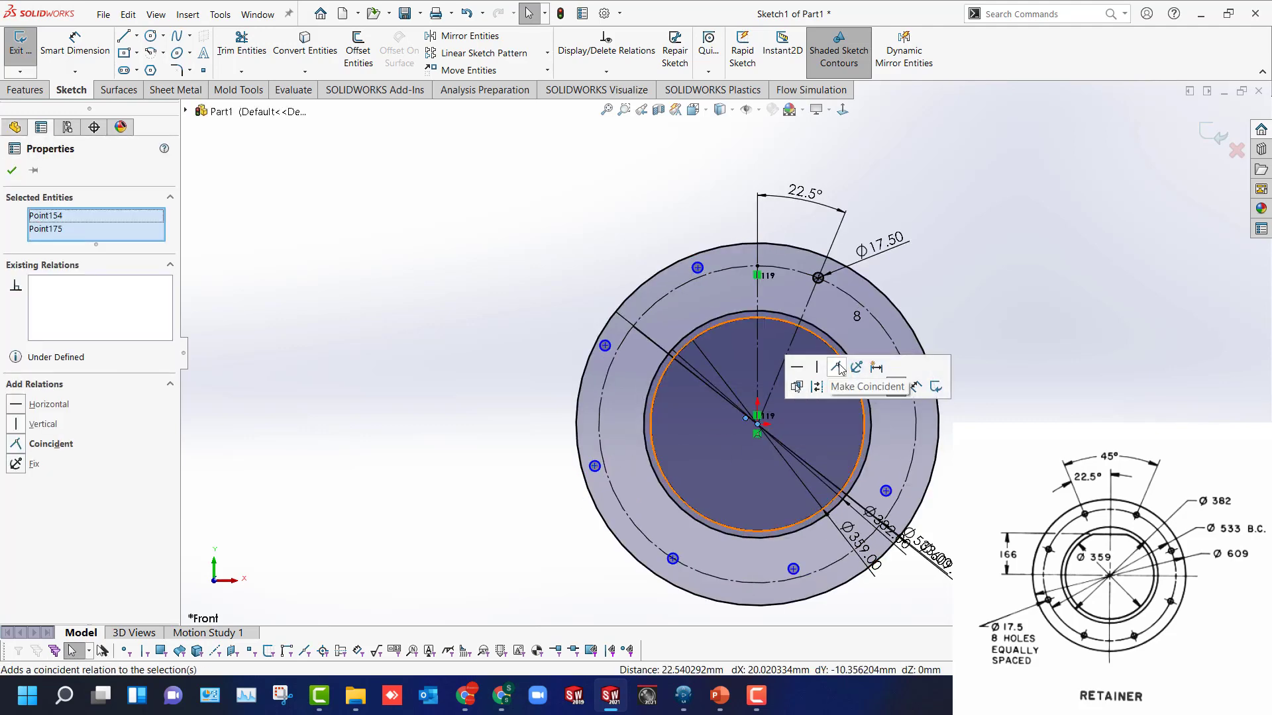
click(836, 367)
click(428, 379)
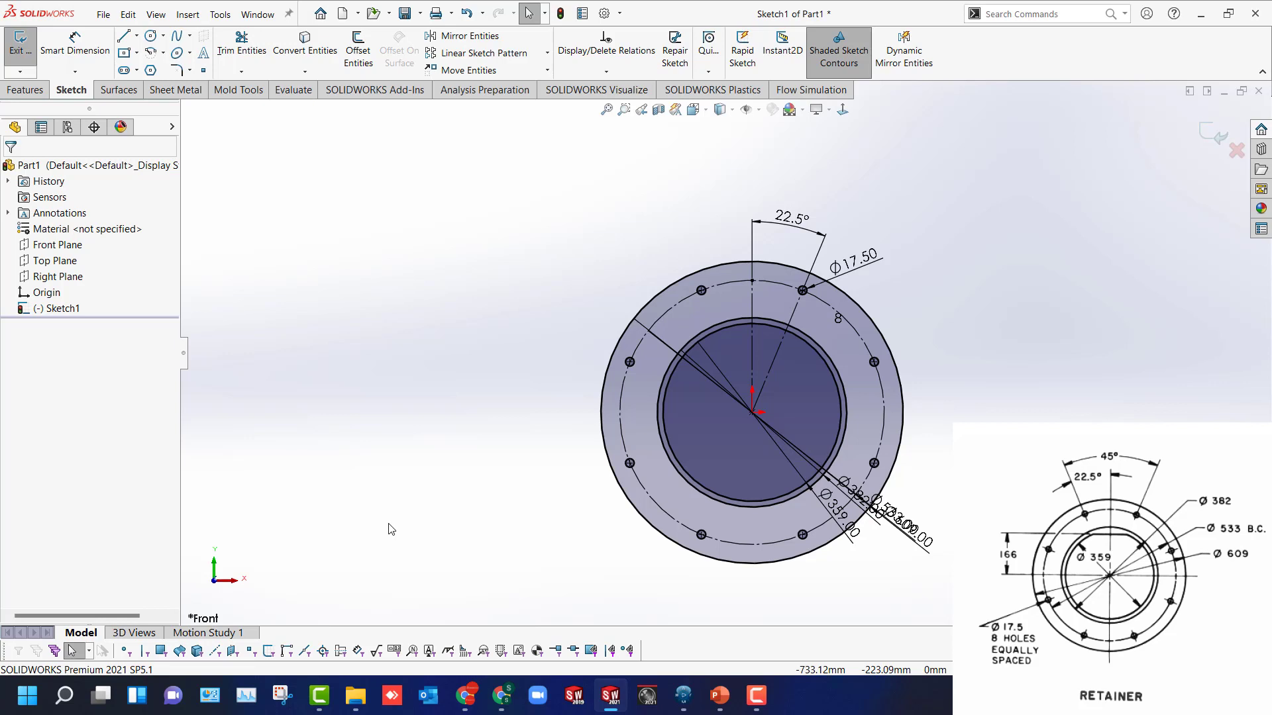
Delete all the retainer geometry and dimensions from the sketch.
drag(413, 161, 1003, 598)
key(Delete)
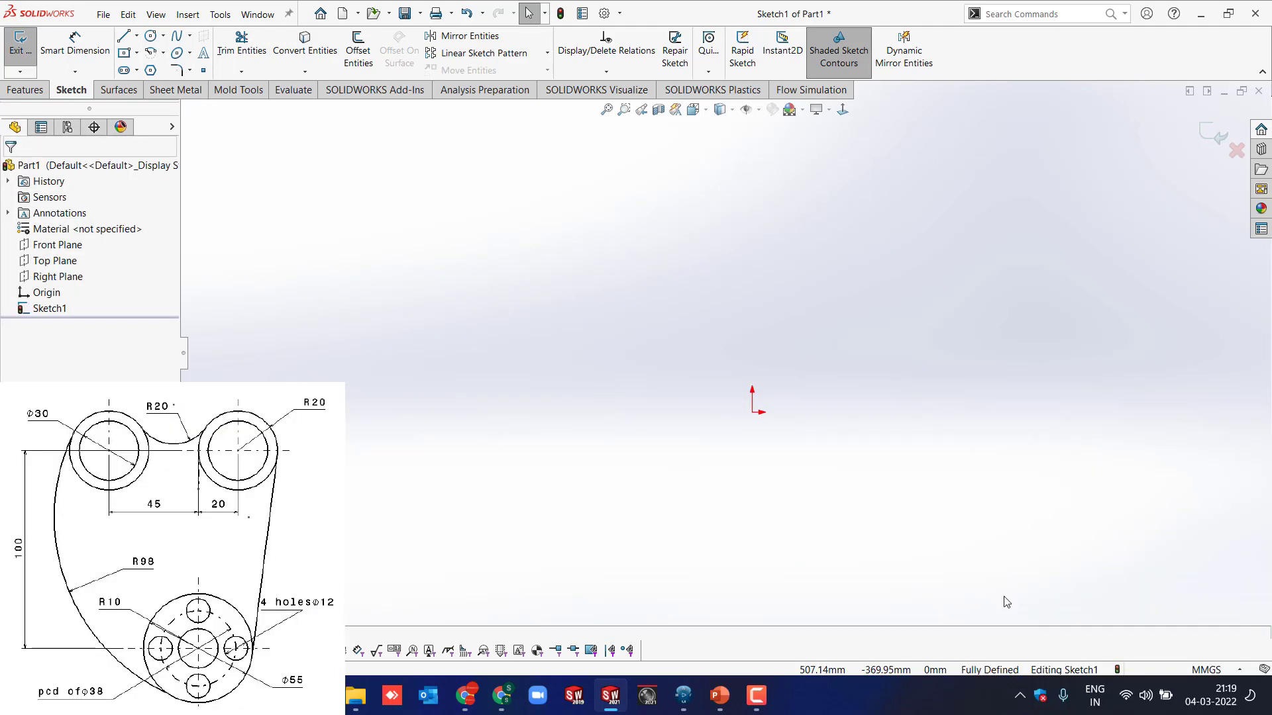
Sketch three concentric circles at the origin with diameters of 20, 38 and 55 mm.
right_drag(1005, 602, 793, 435)
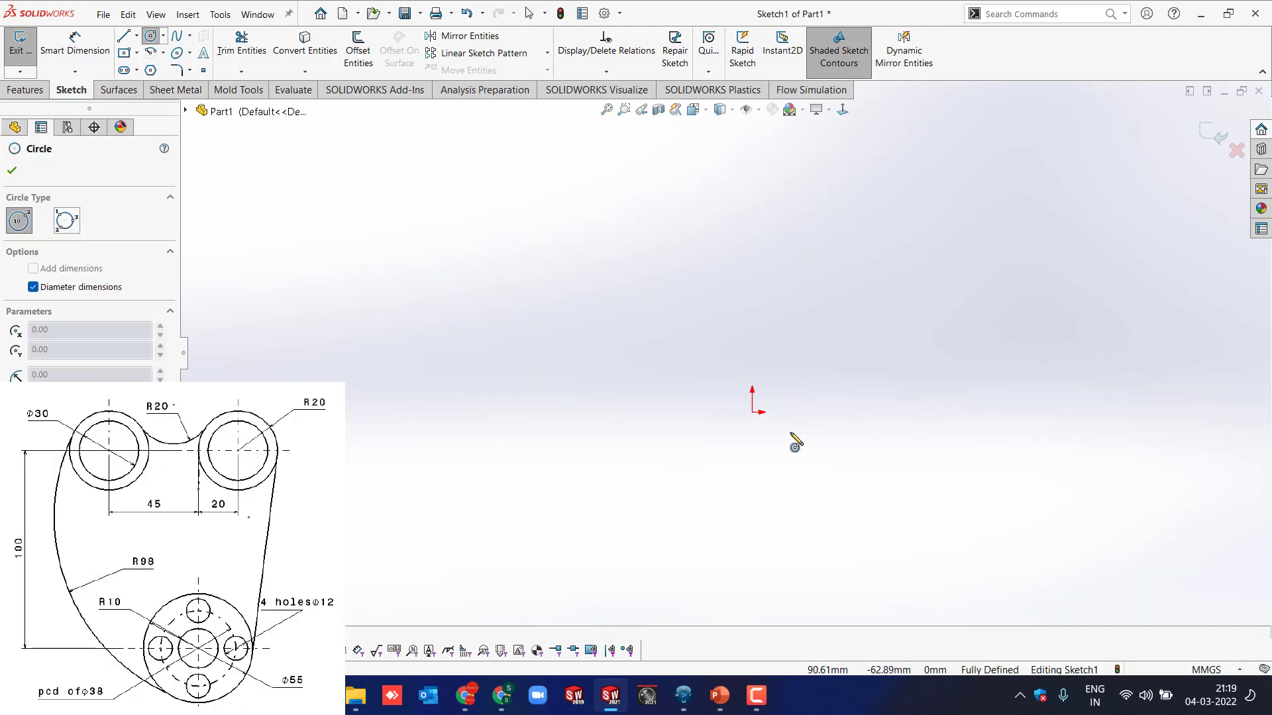
click(753, 412)
text(20)
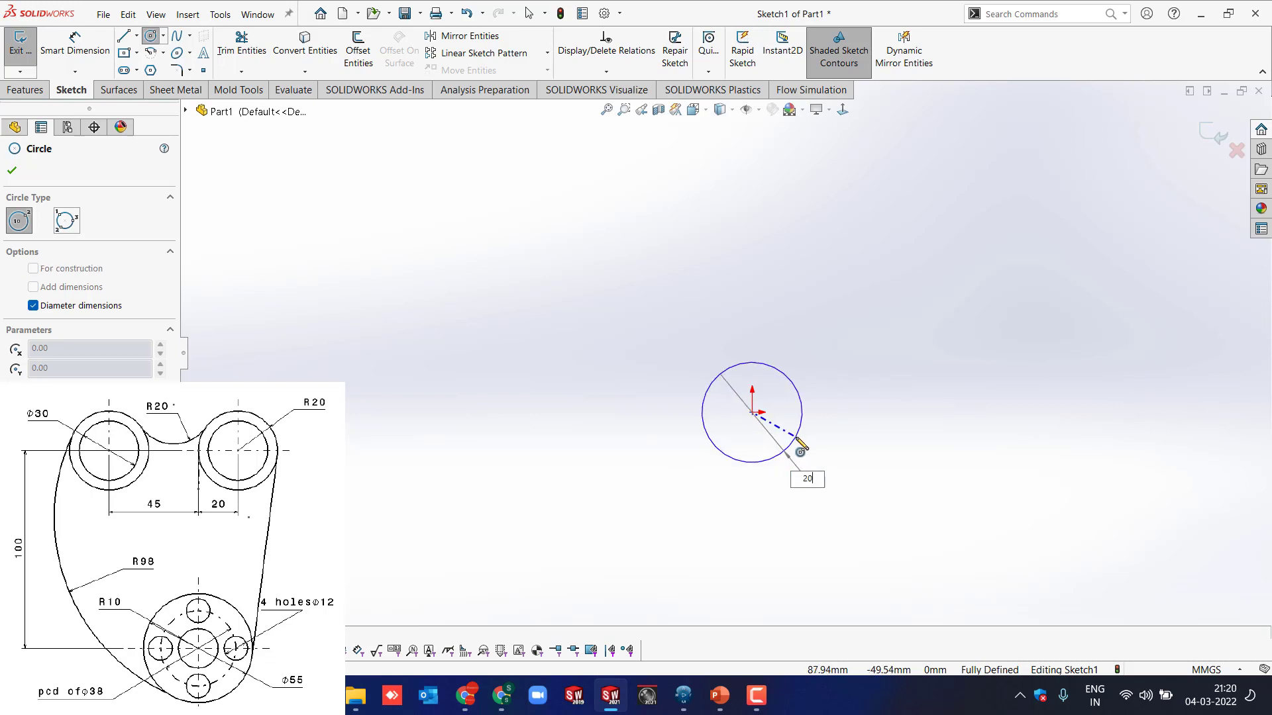
key(Return)
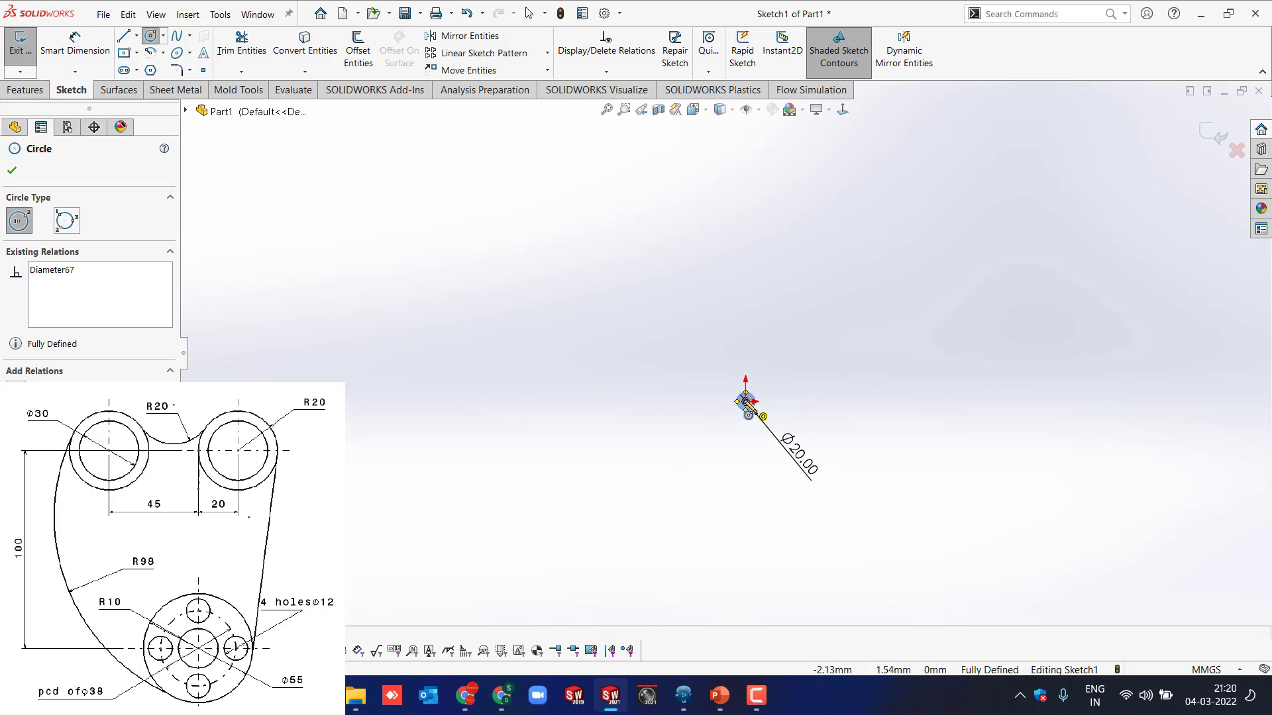
click(746, 402)
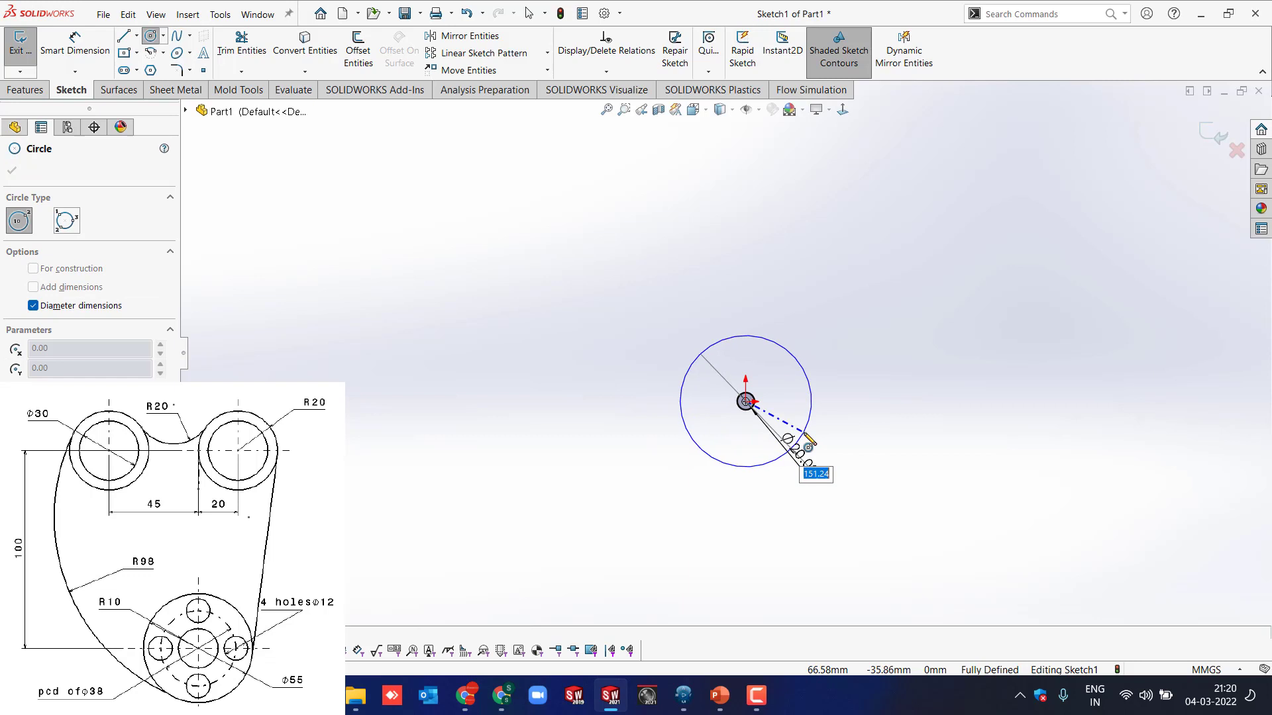
text(38)
key(Return)
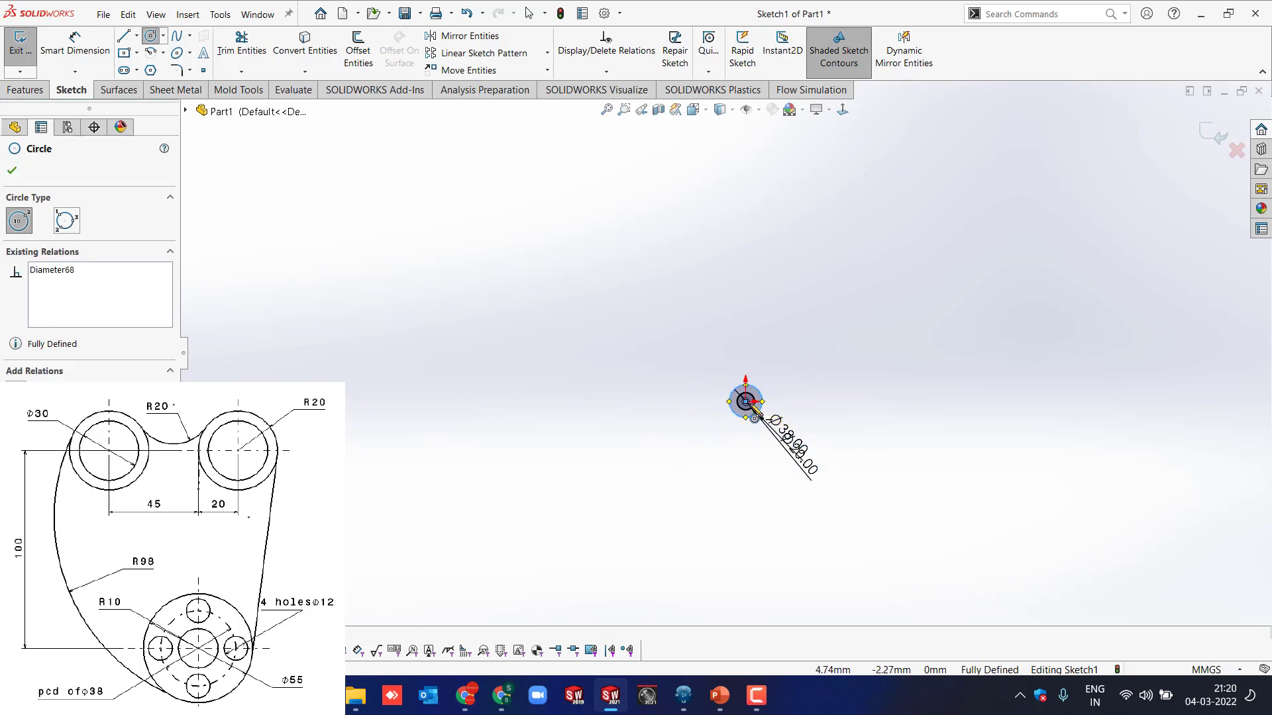
click(746, 402)
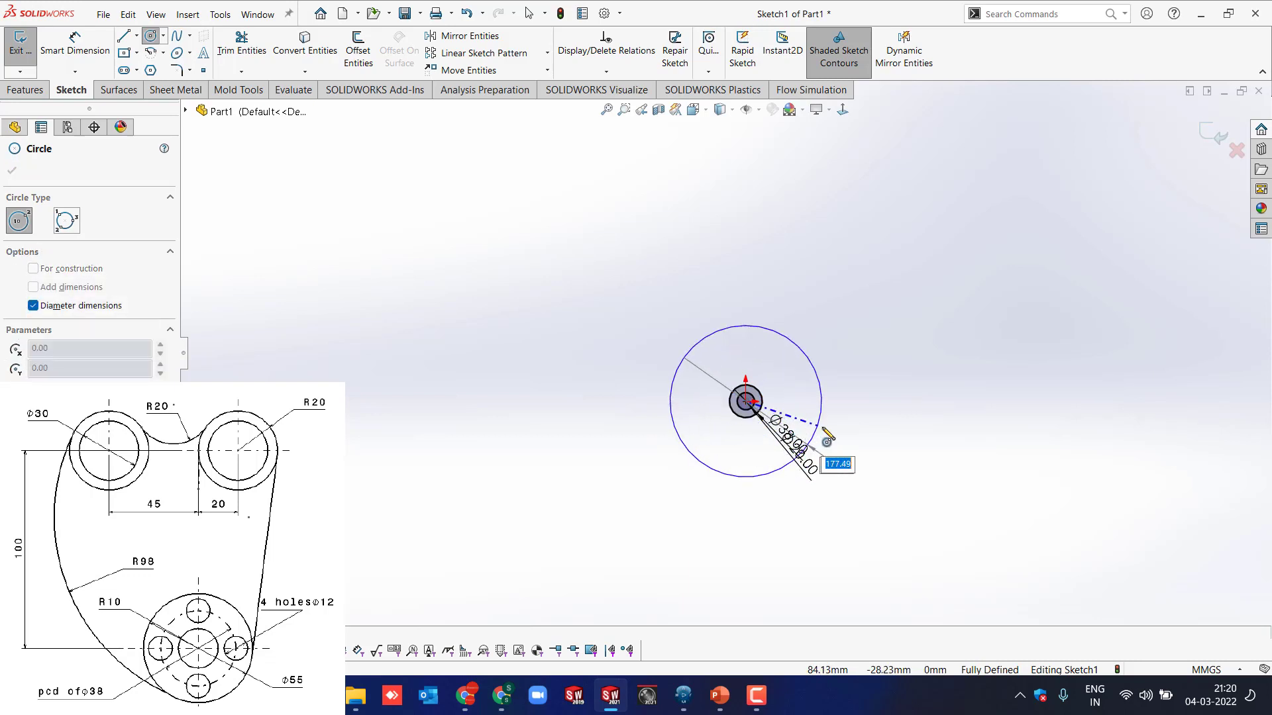
text(55)
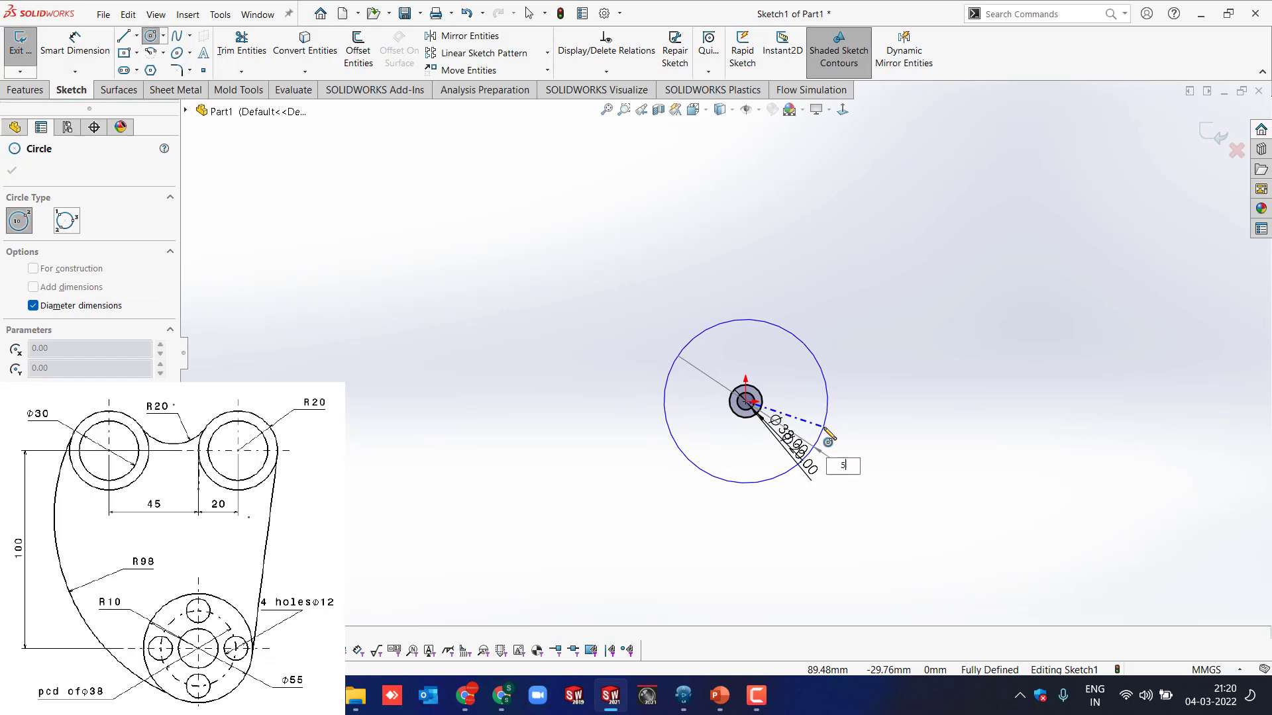
key(Return)
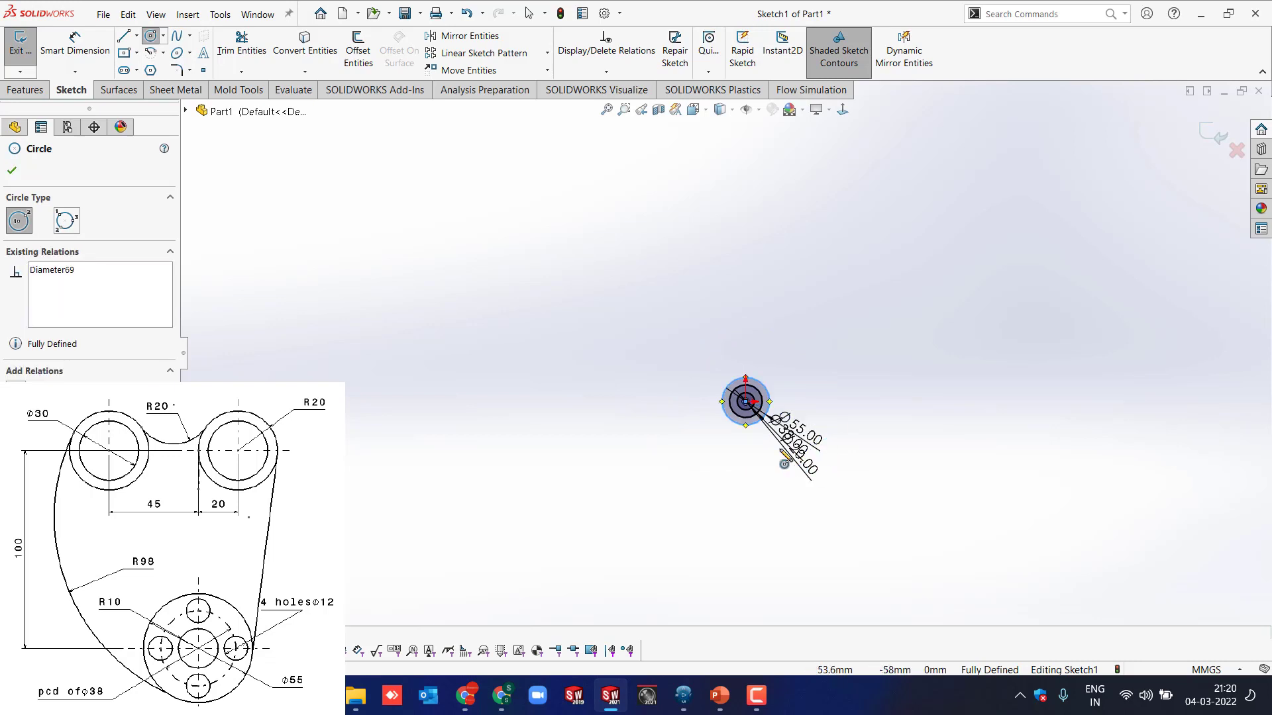
Sketch concentric 40 mm and 30 mm diameter circles centred about 208 mm above and 42 mm right of the origin.
scroll(762, 410, down, 5)
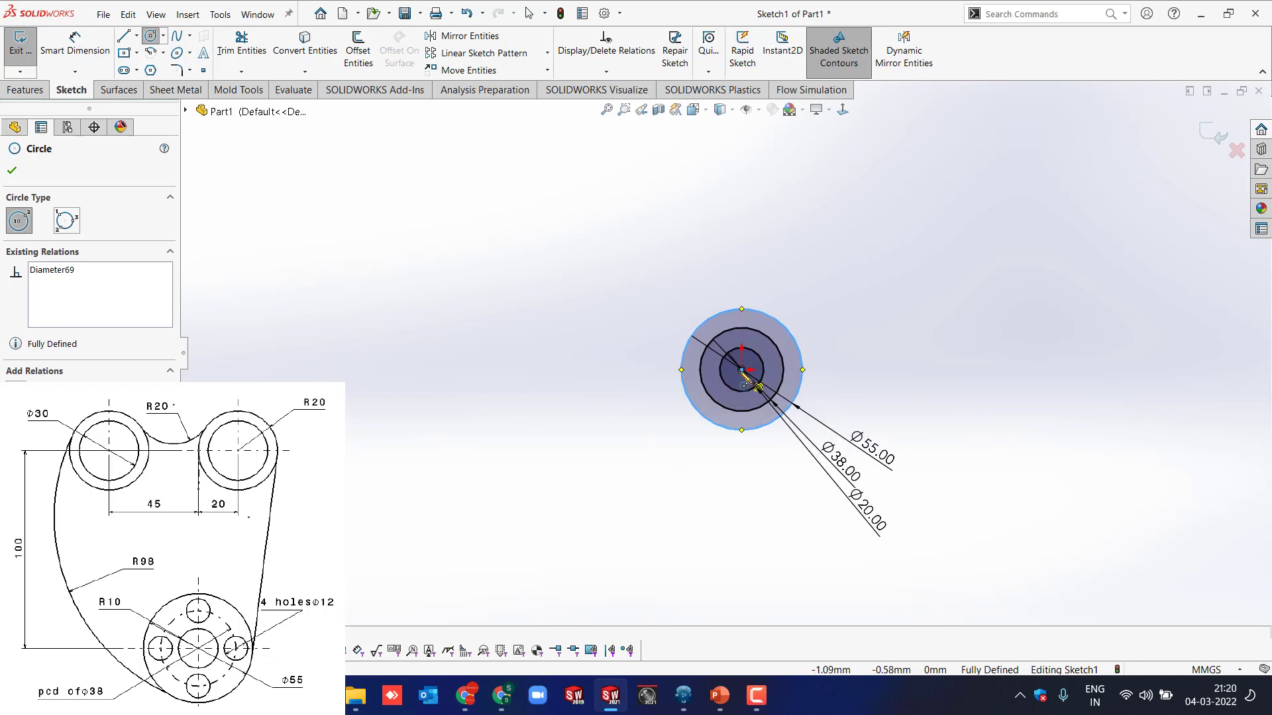
scroll(745, 381, up, 3)
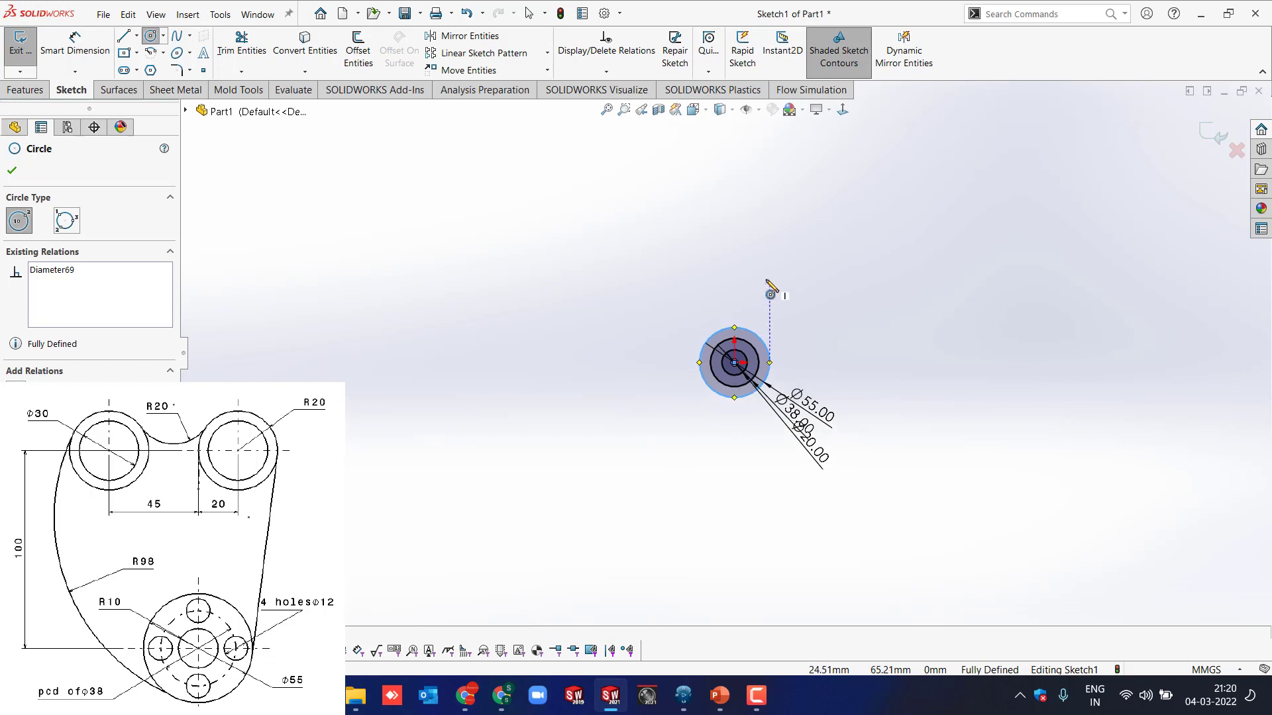
scroll(770, 242, up, 1)
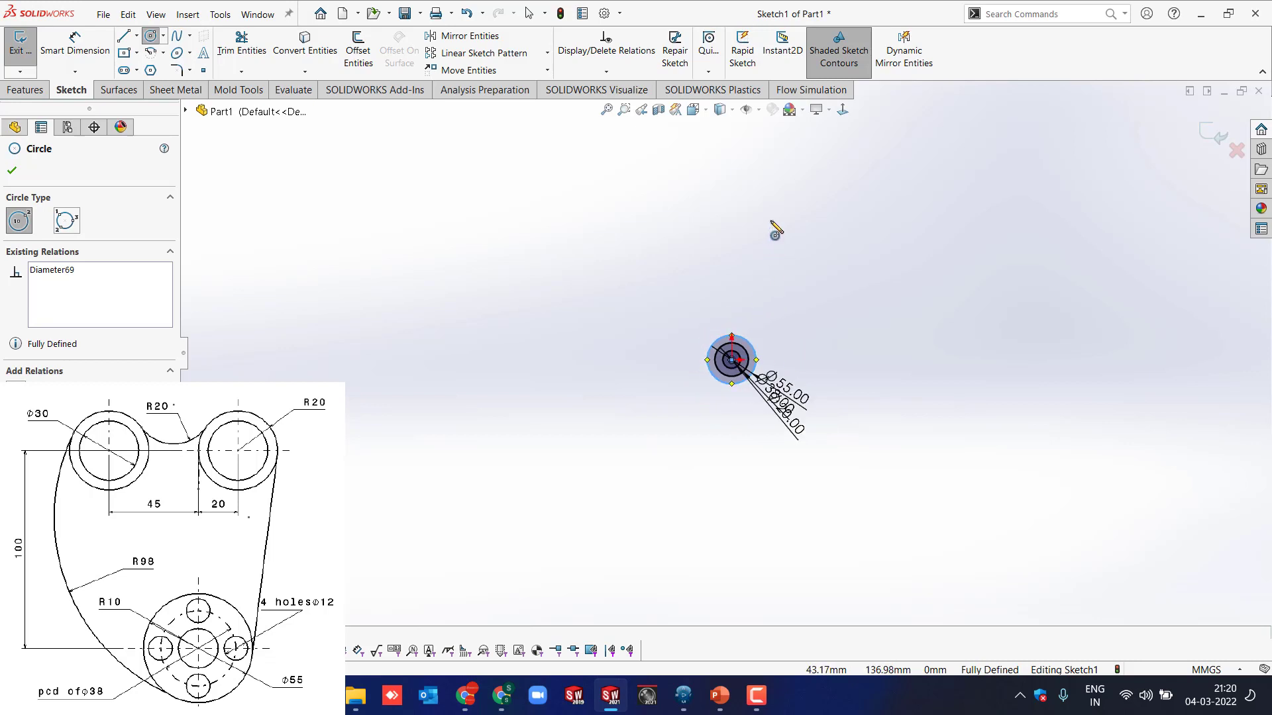
click(769, 177)
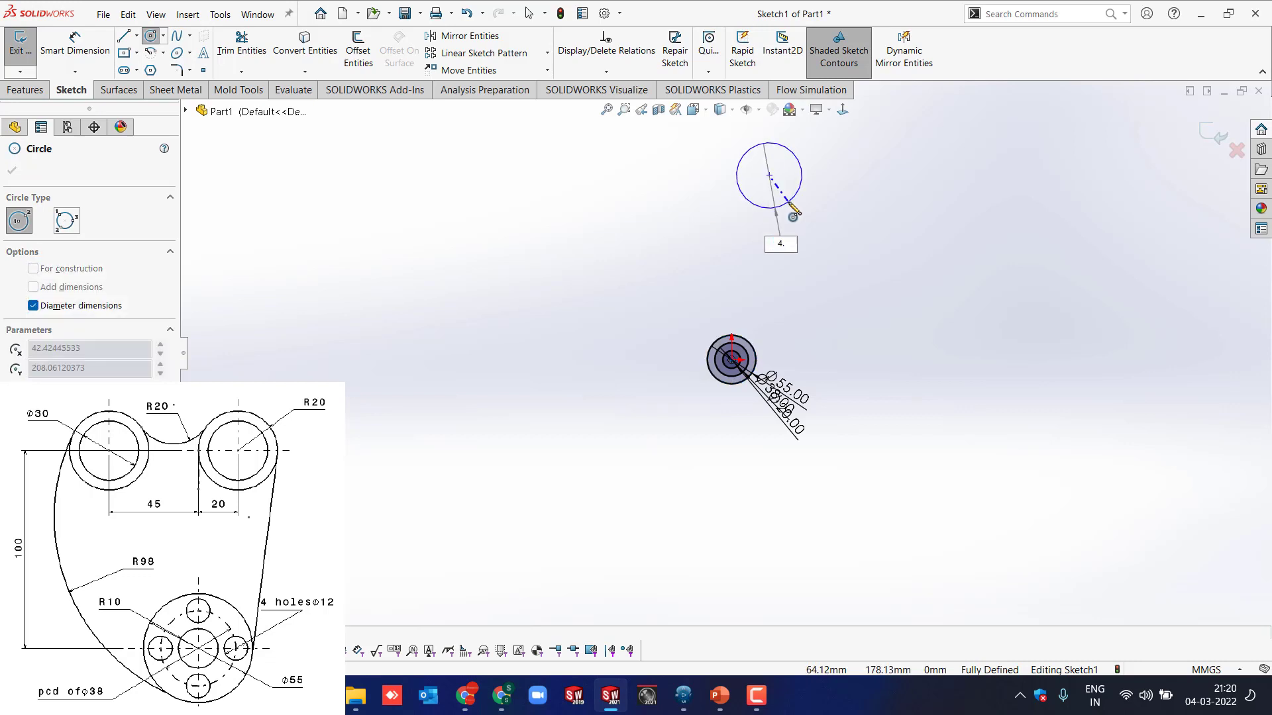
key(Return)
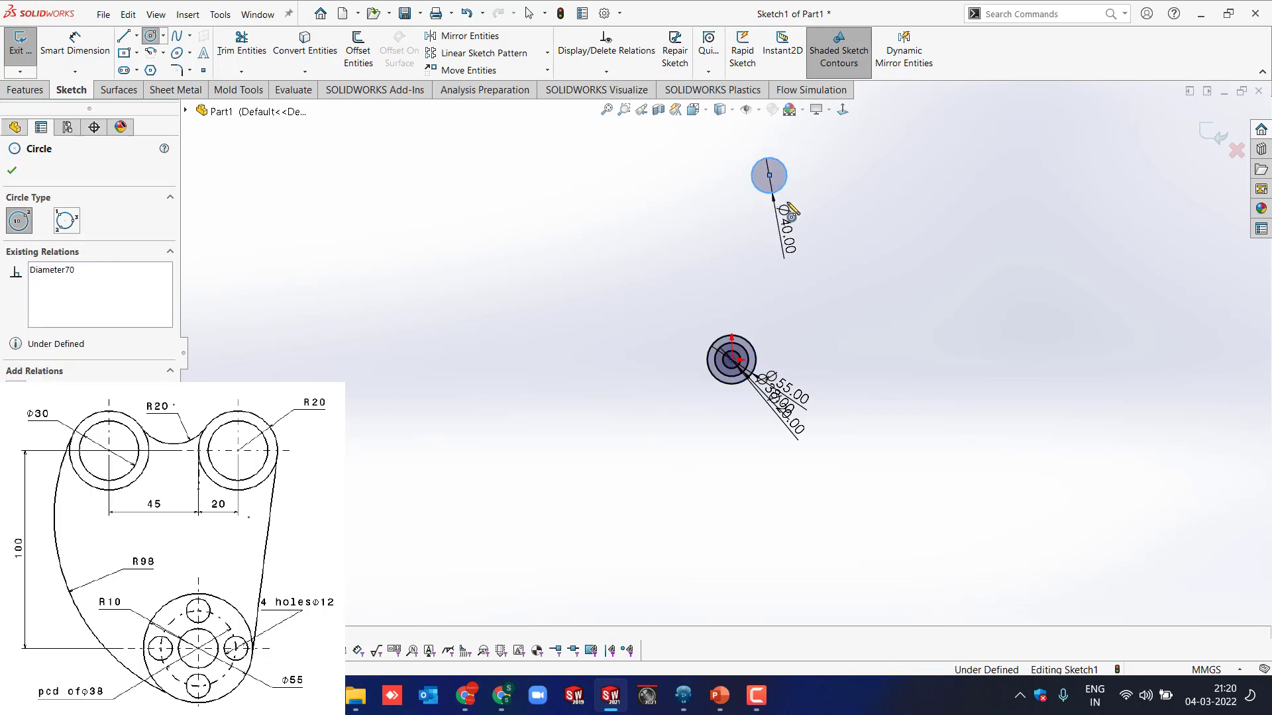
click(769, 175)
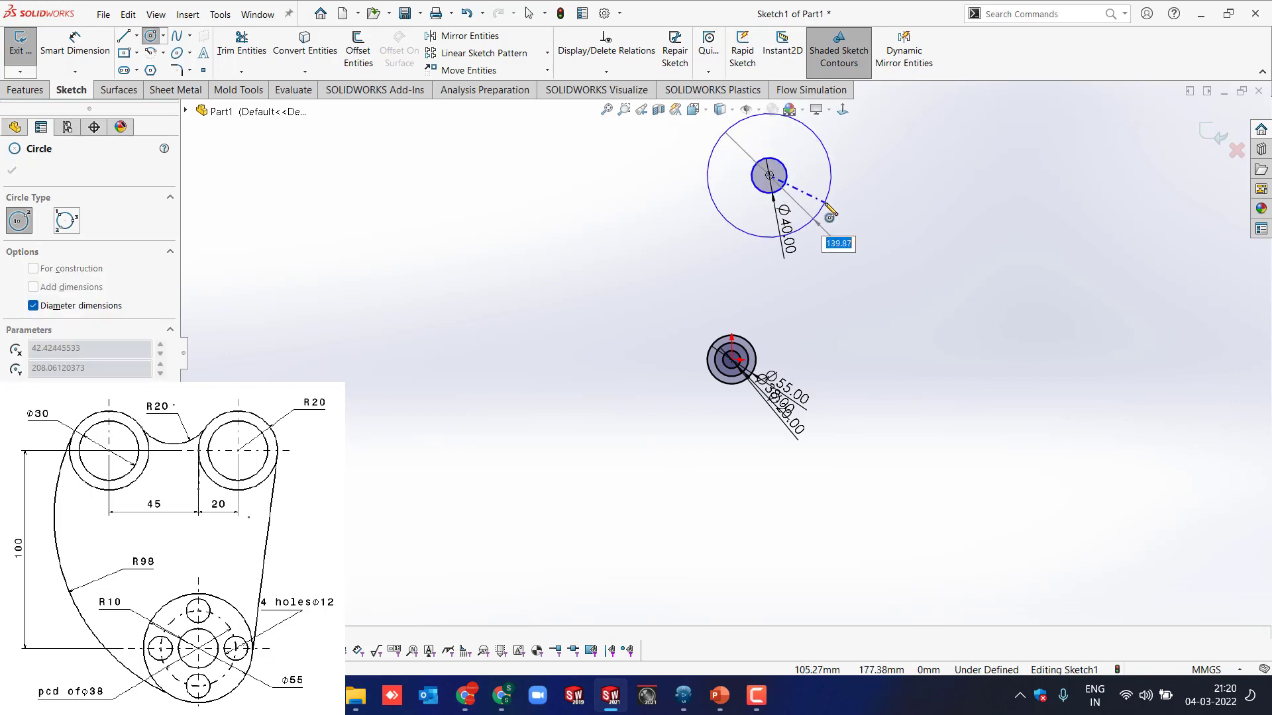
text(30)
key(Return)
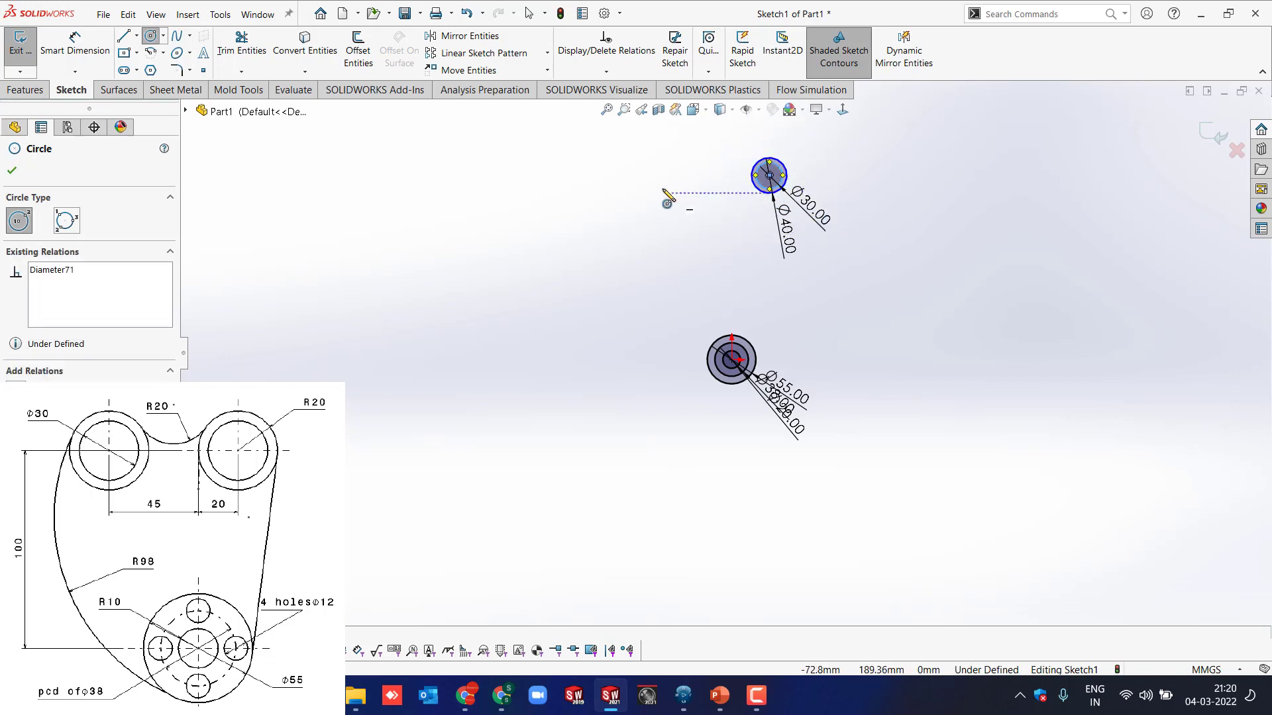
Sketch concentric 40 mm and 30 mm diameter circles level with the upper pair, about 157 mm left of the origin.
click(593, 178)
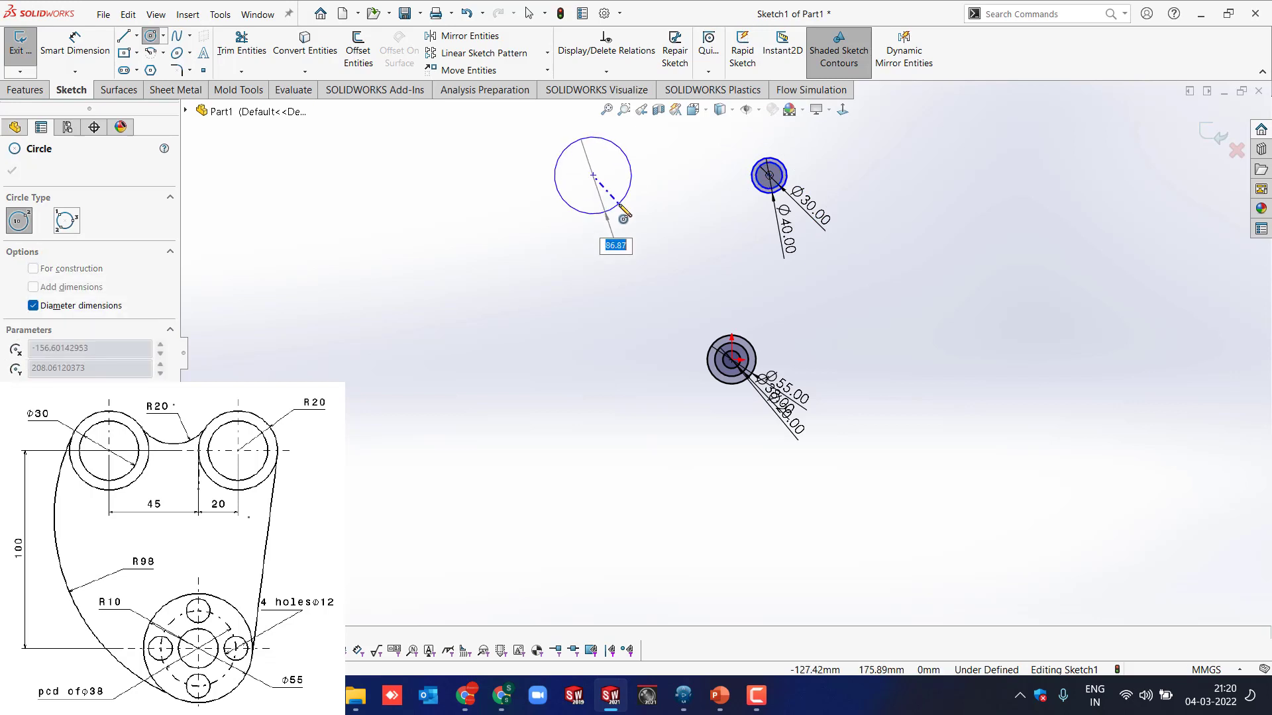
text(40)
key(Return)
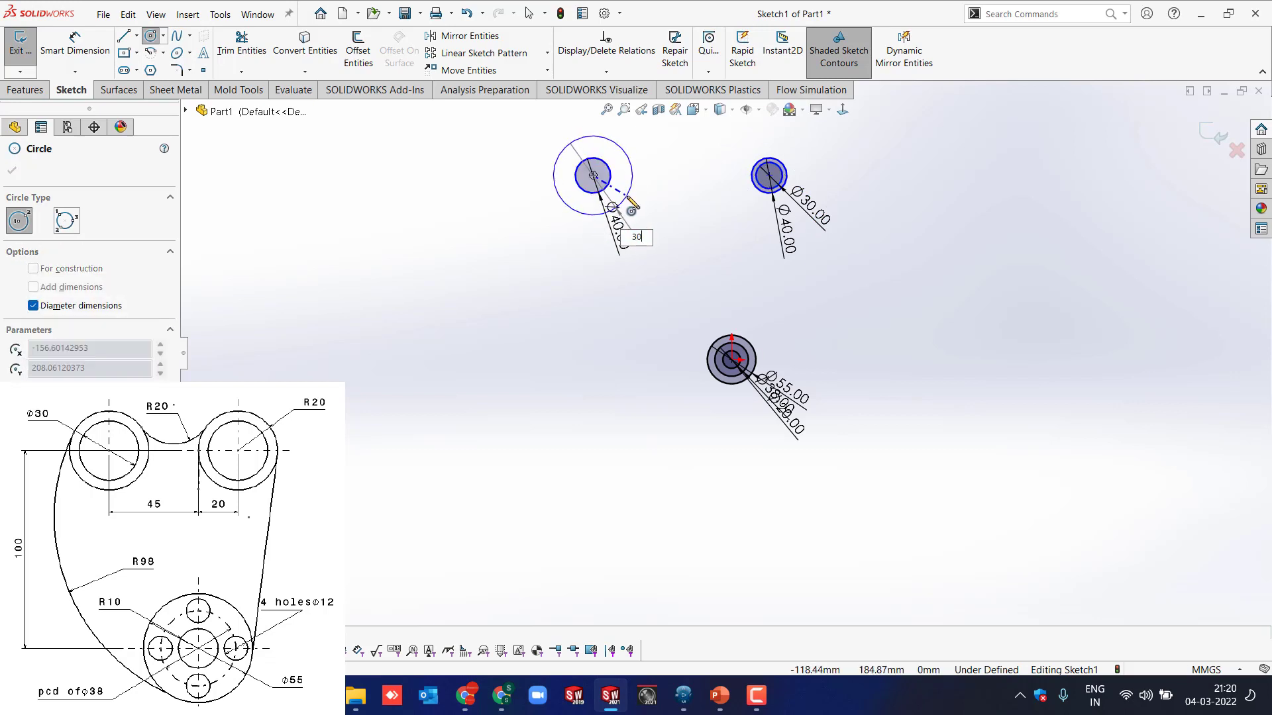
text(30)
key(Return)
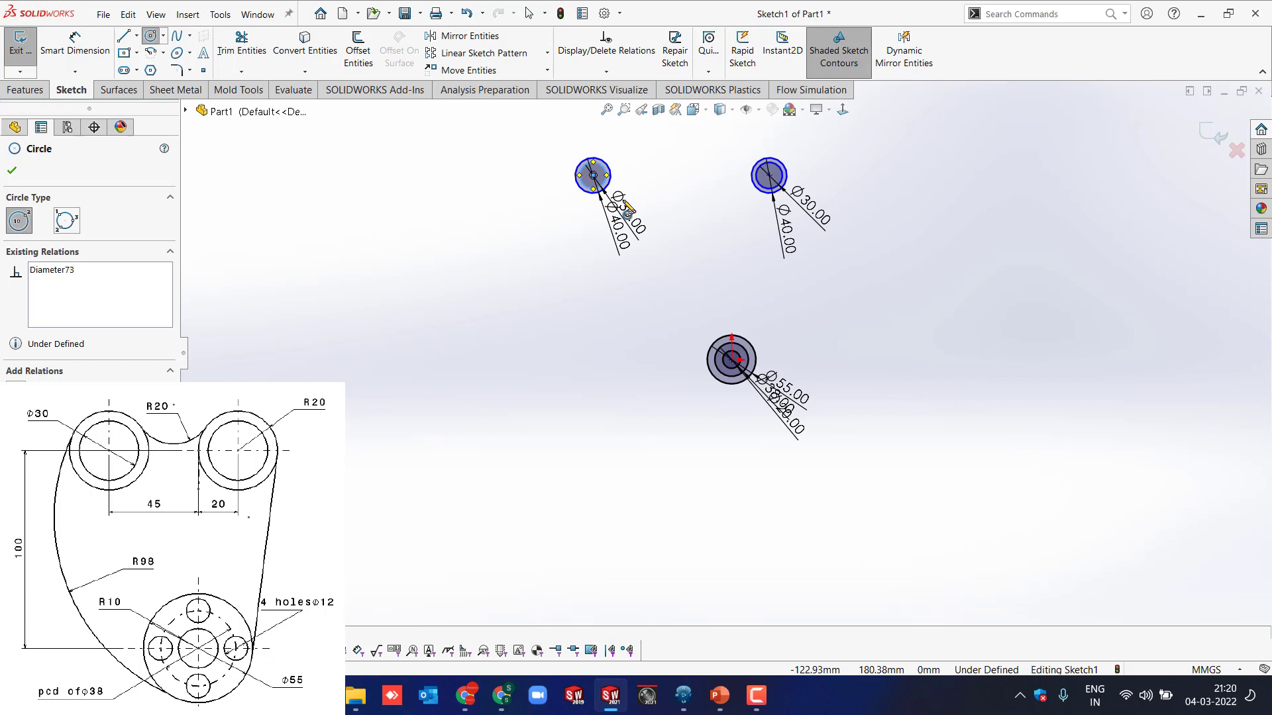
key(Escape)
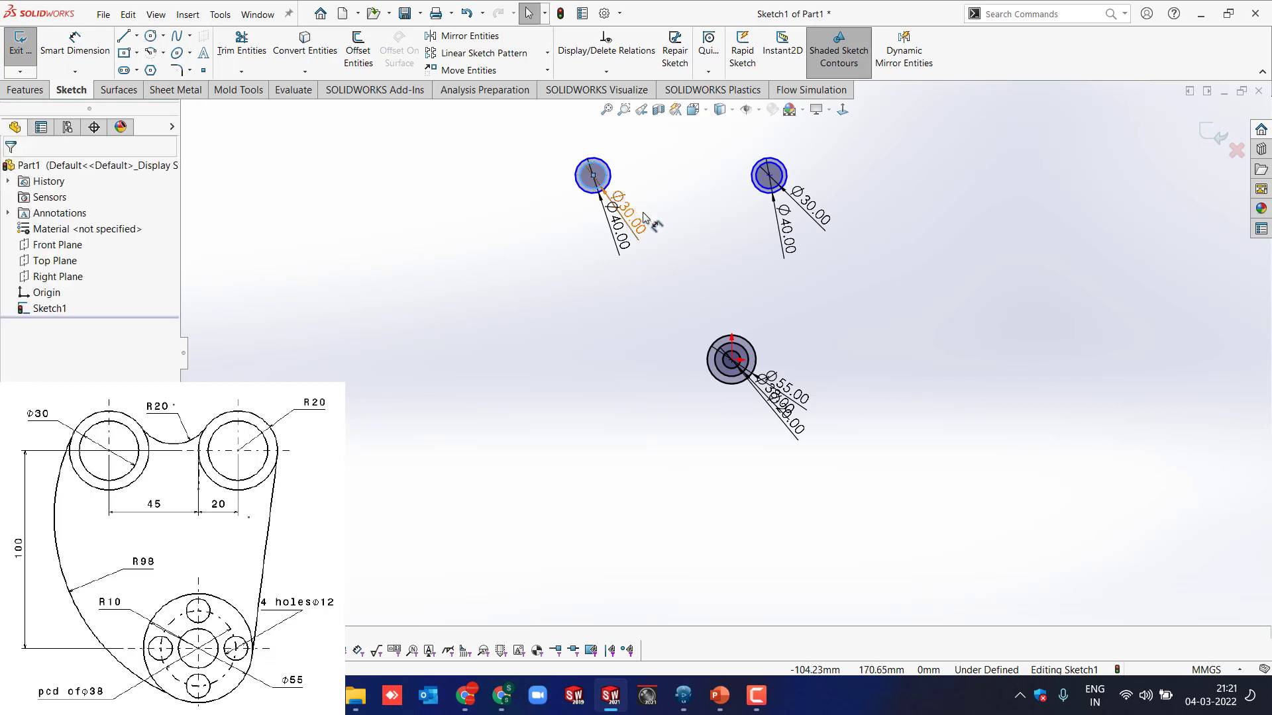
Make the two upper circle centres horizontal to each other and move the pair down to about 144 mm above the origin.
click(593, 175)
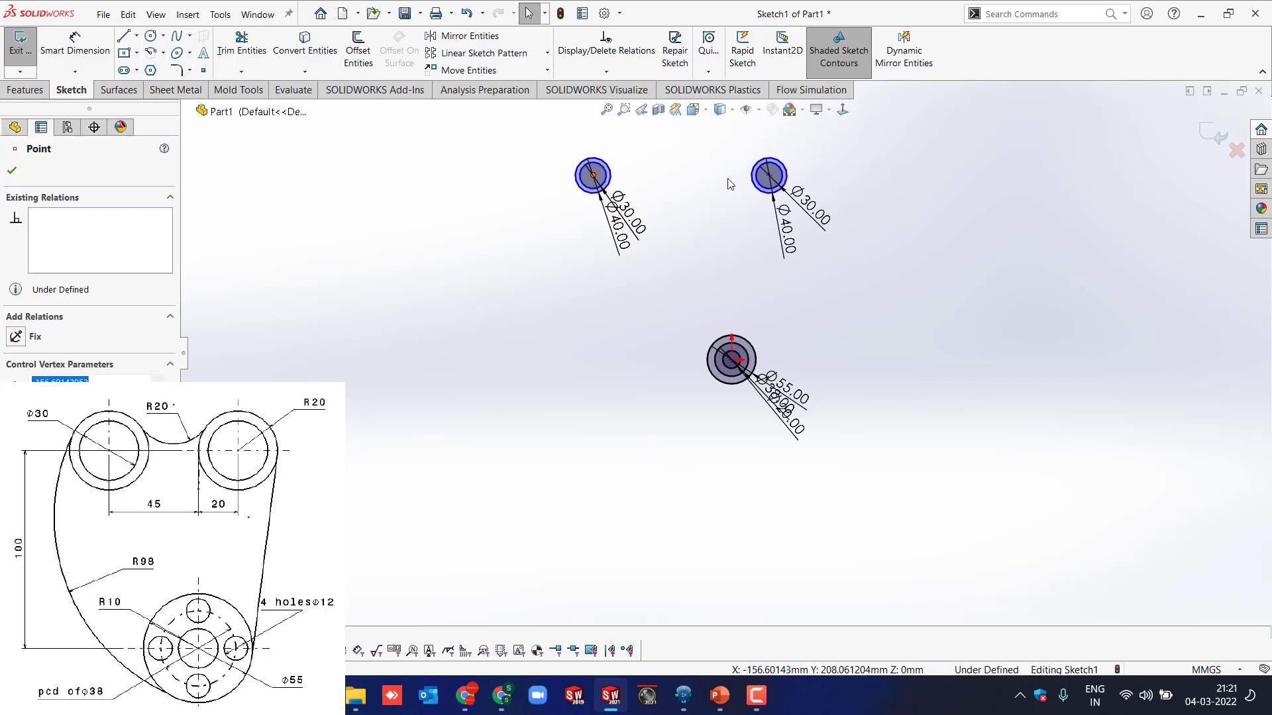
ctrl+click(768, 176)
click(809, 124)
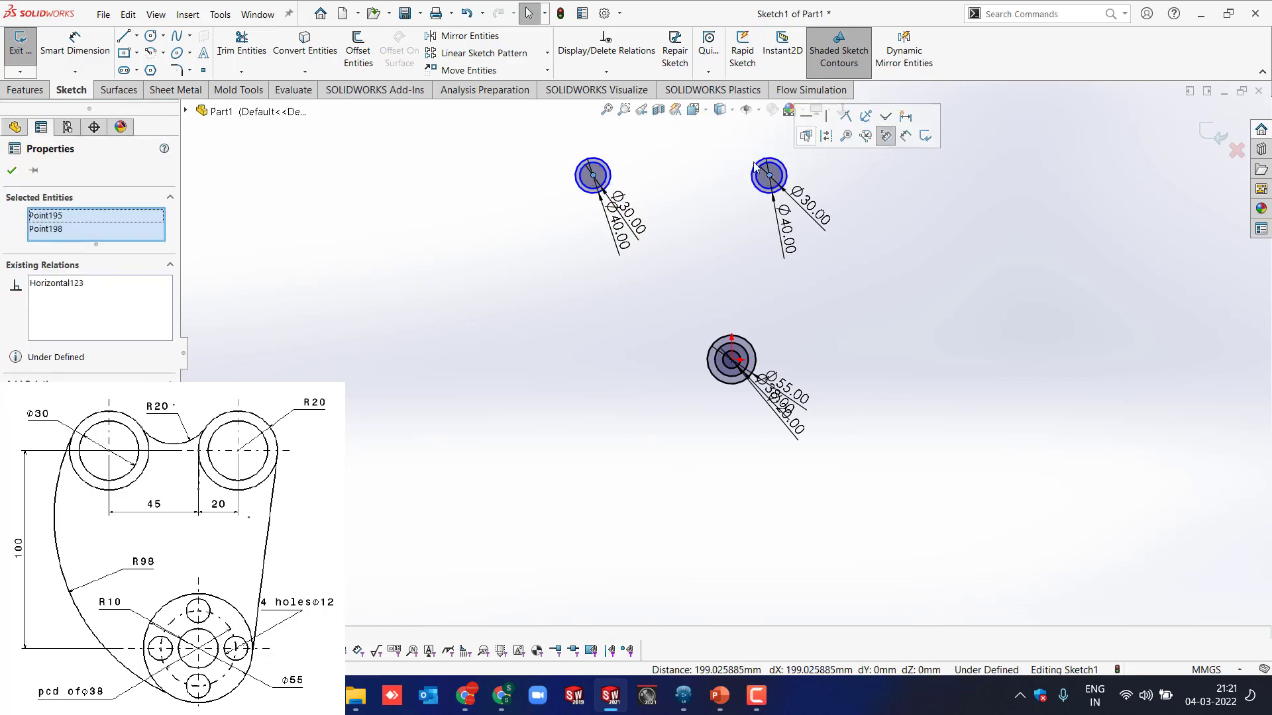
click(705, 204)
key(f)
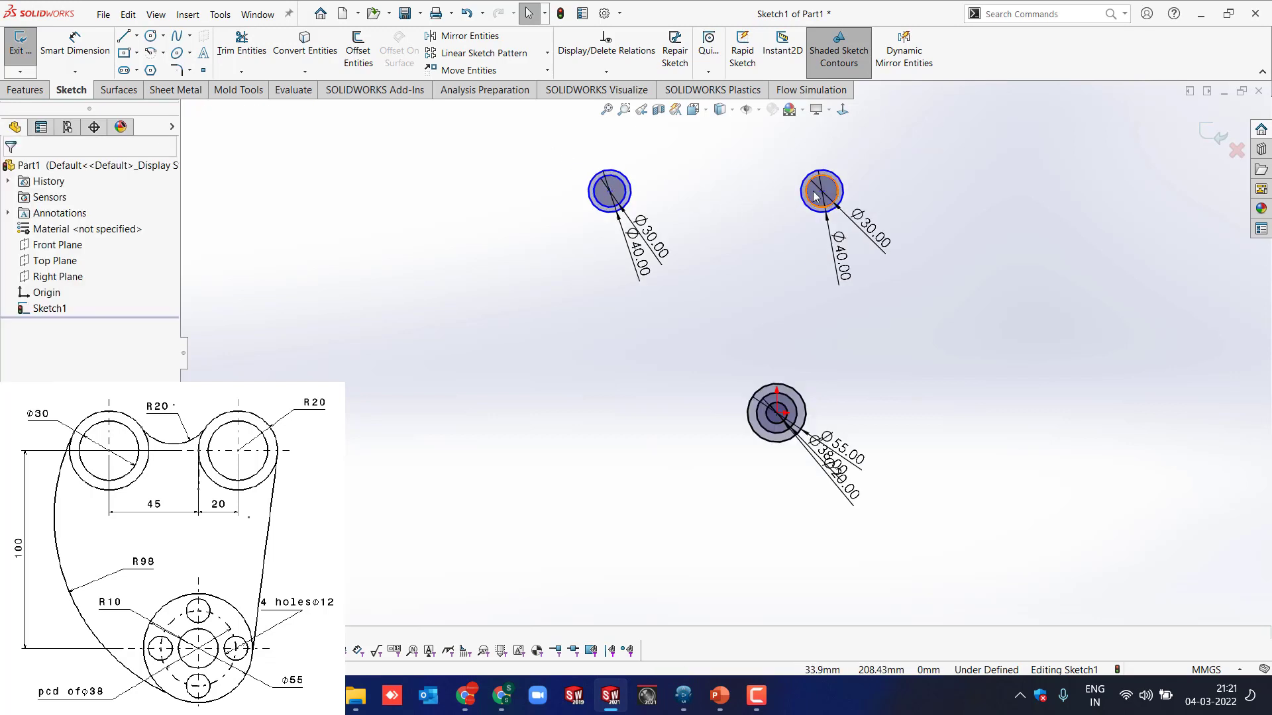
drag(821, 191, 833, 262)
click(610, 407)
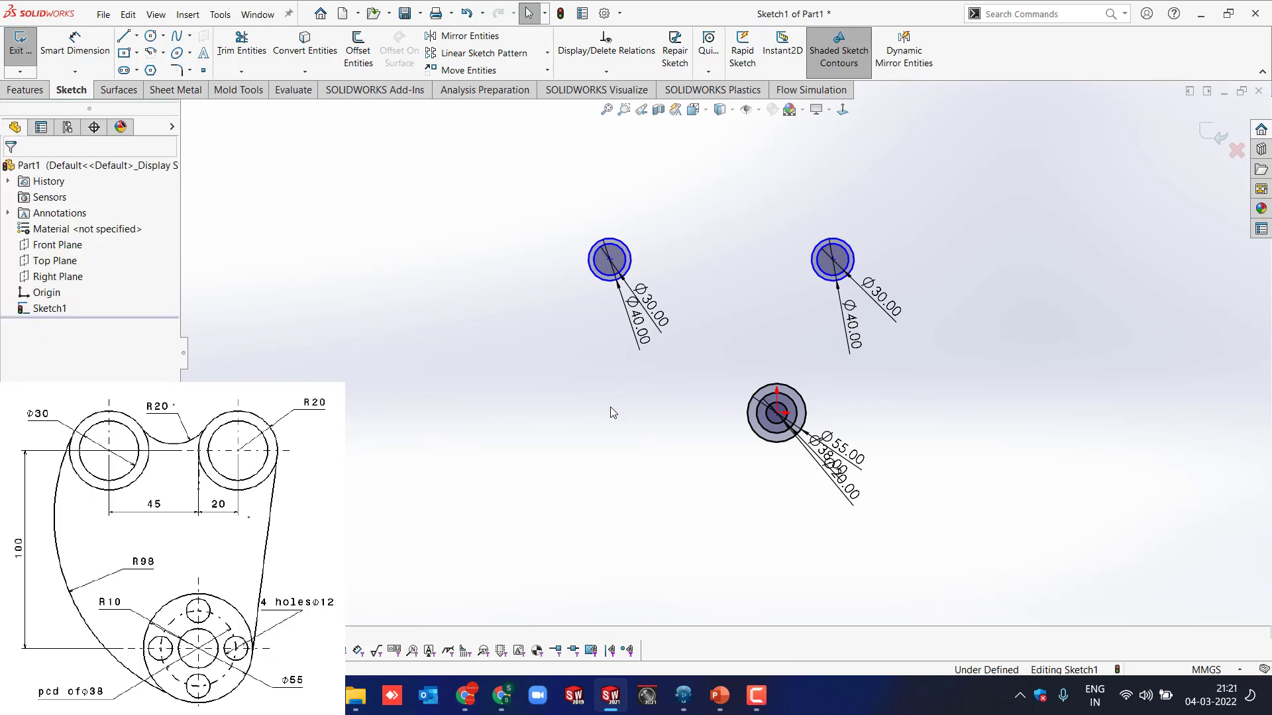
Sketch a line tangent to the right sides of the 55 mm circle and the upper-right 40 mm circle.
key(l)
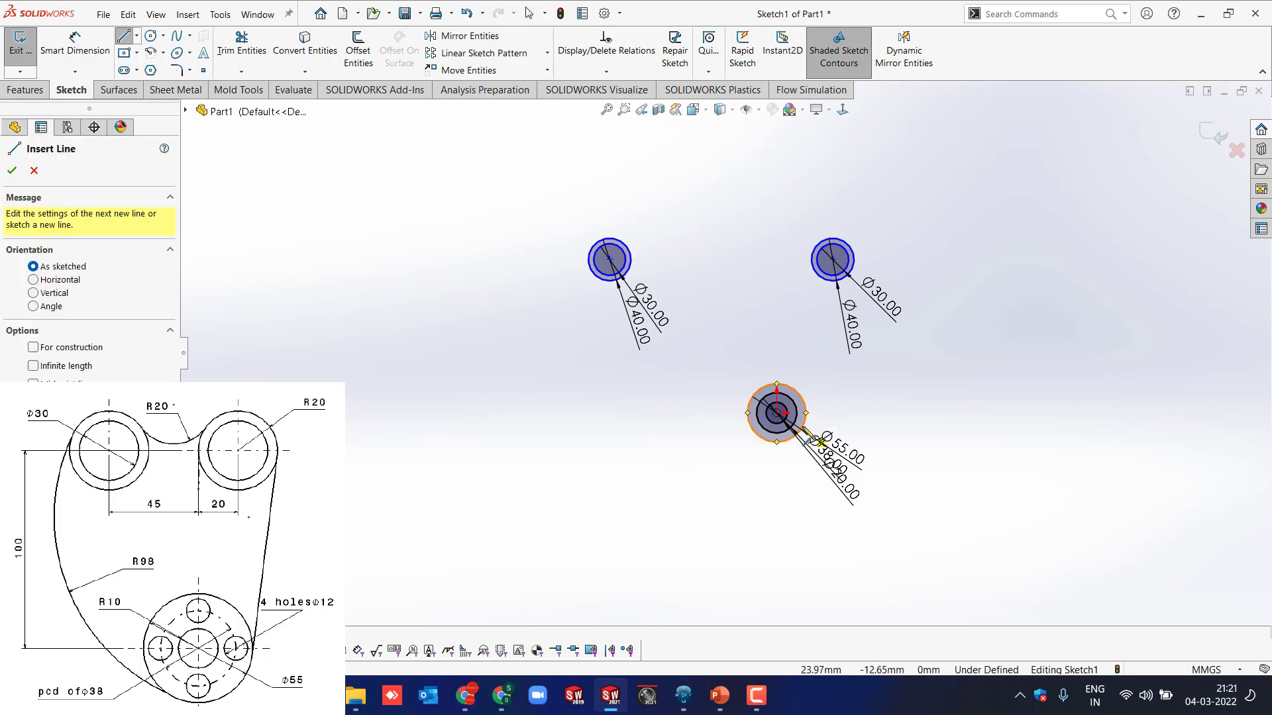
click(807, 412)
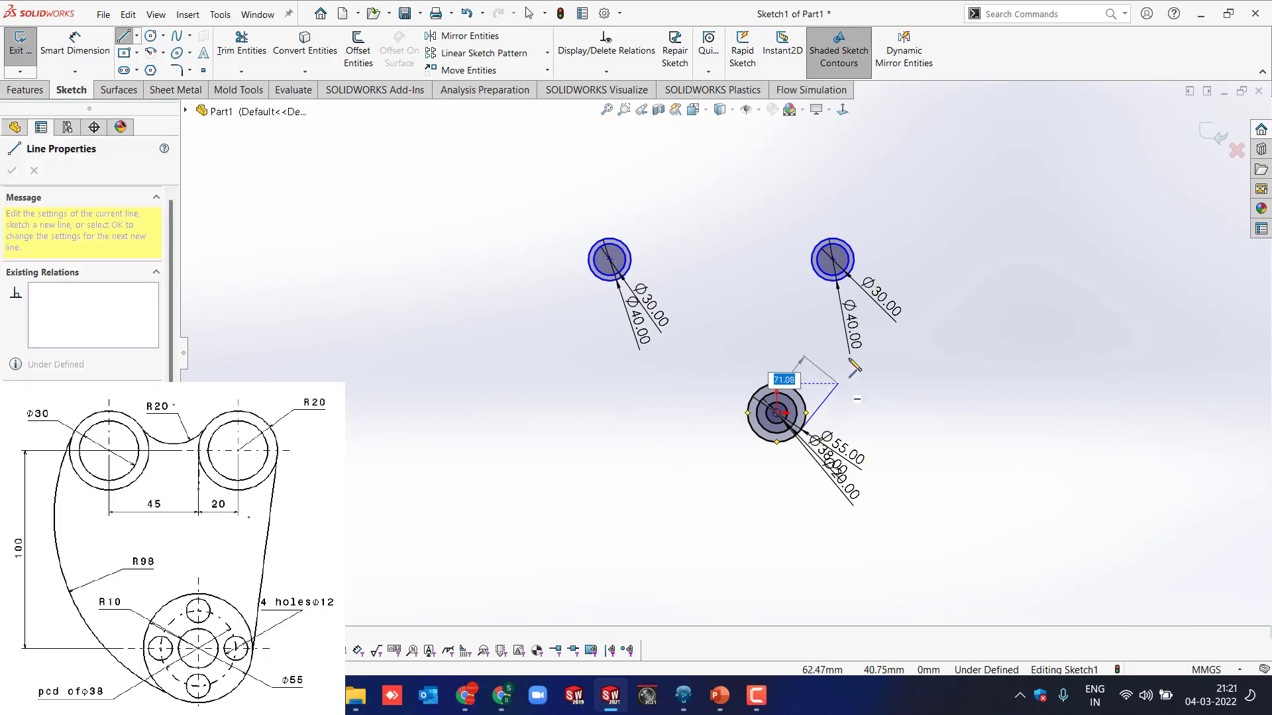
click(854, 264)
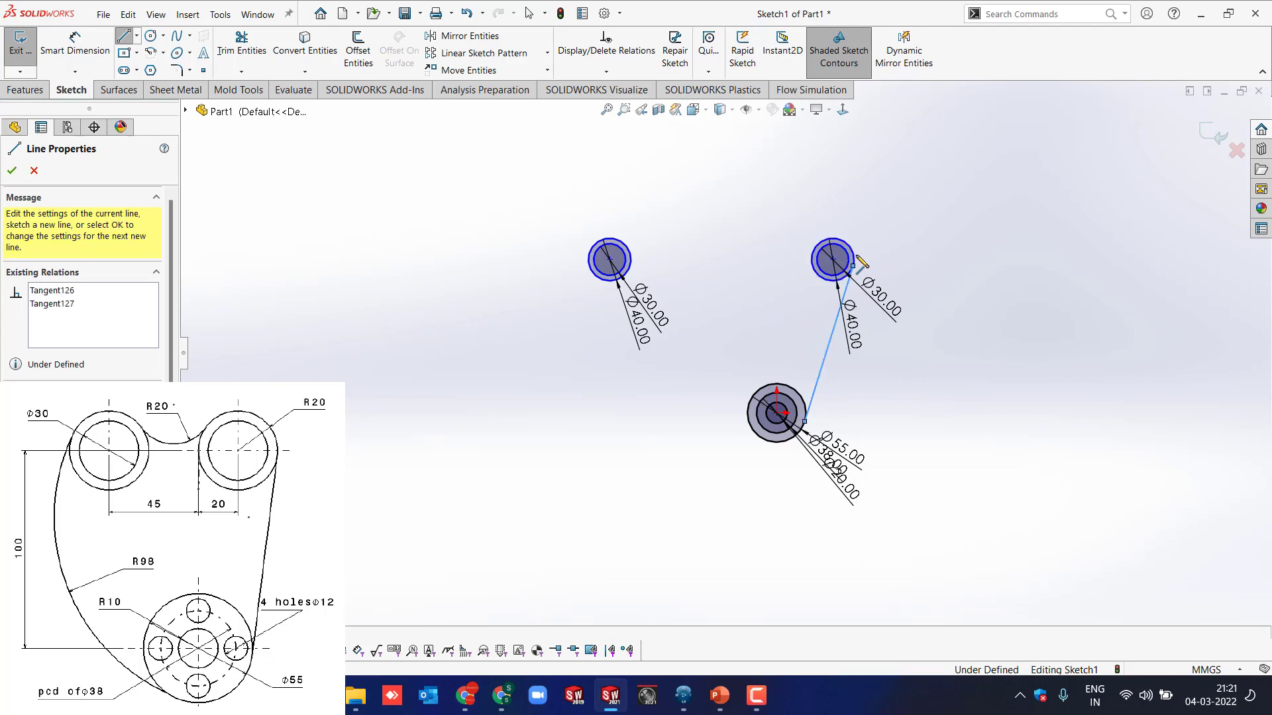
key(Escape)
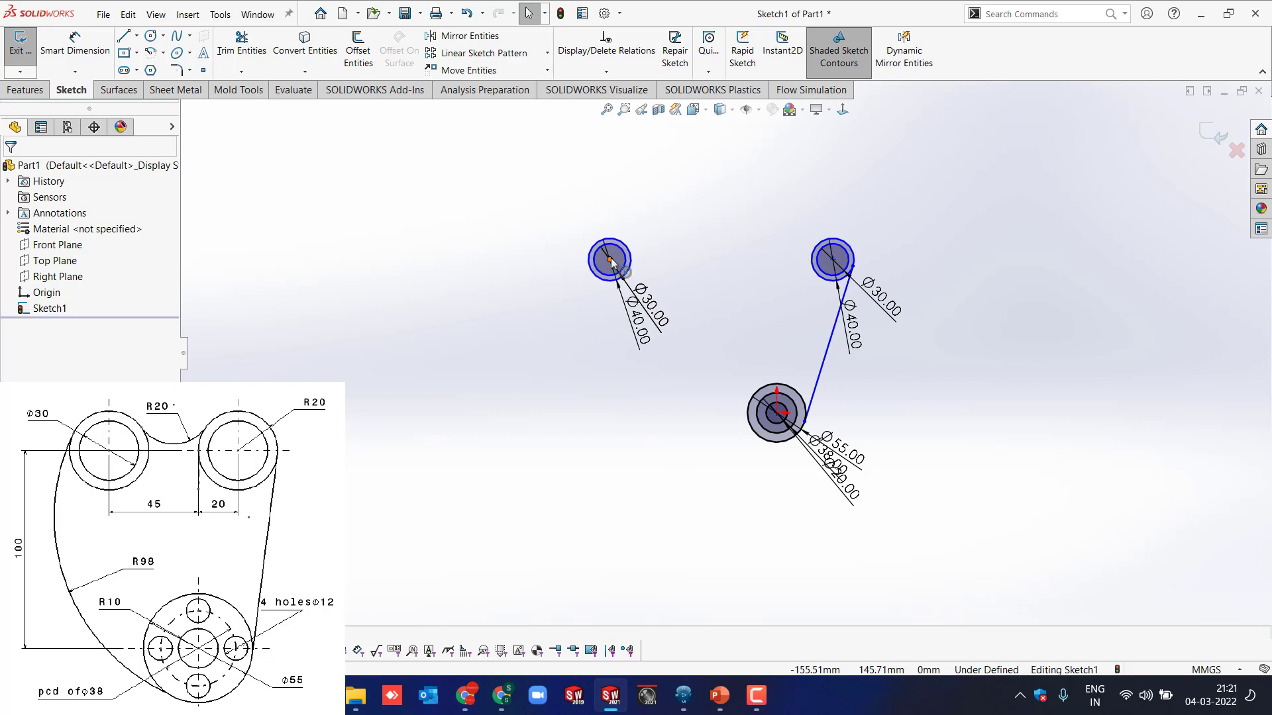
Dimension the horizontal distance between the two upper circle centres as 65 mm.
click(610, 259)
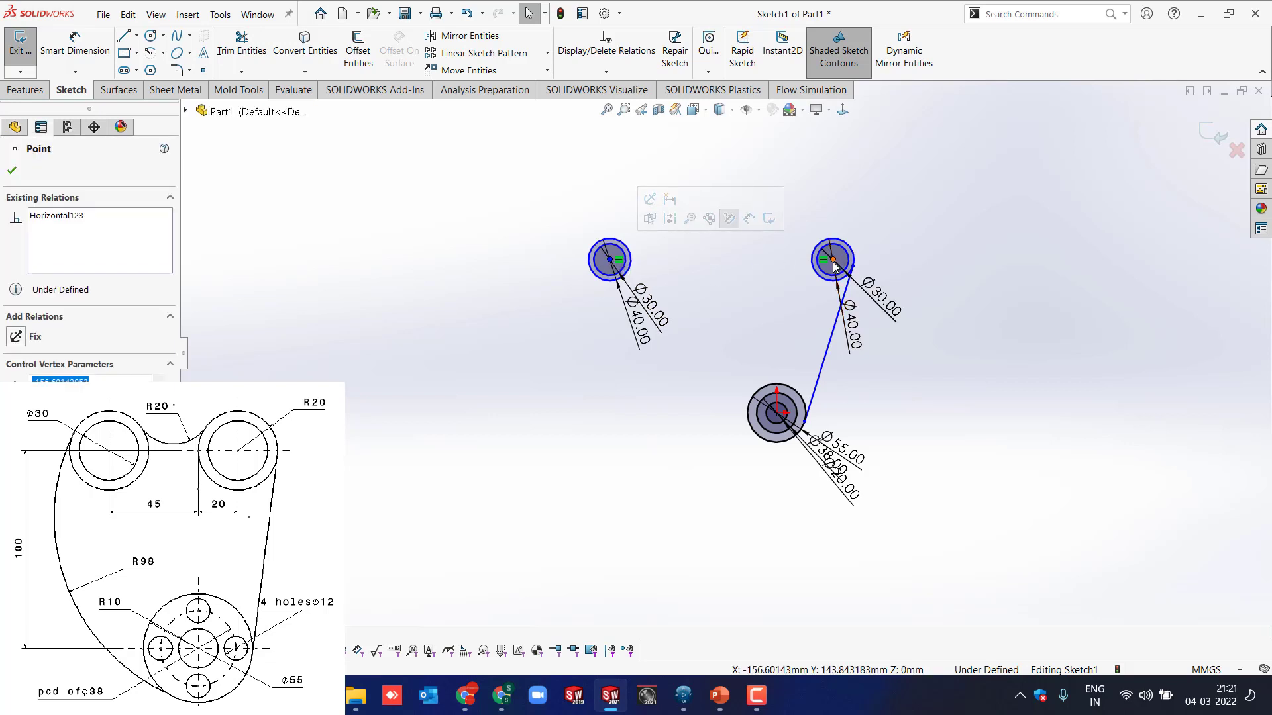
key(d)
click(832, 260)
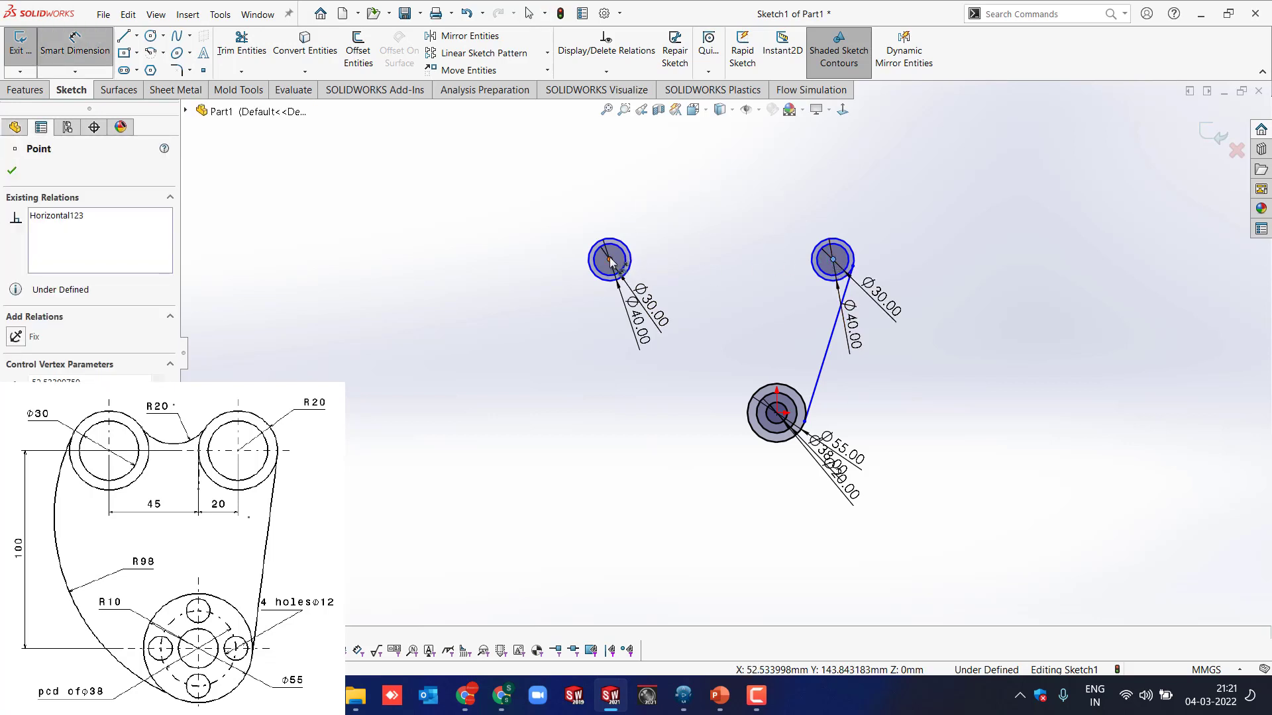
click(610, 260)
click(700, 302)
text(65)
key(Return)
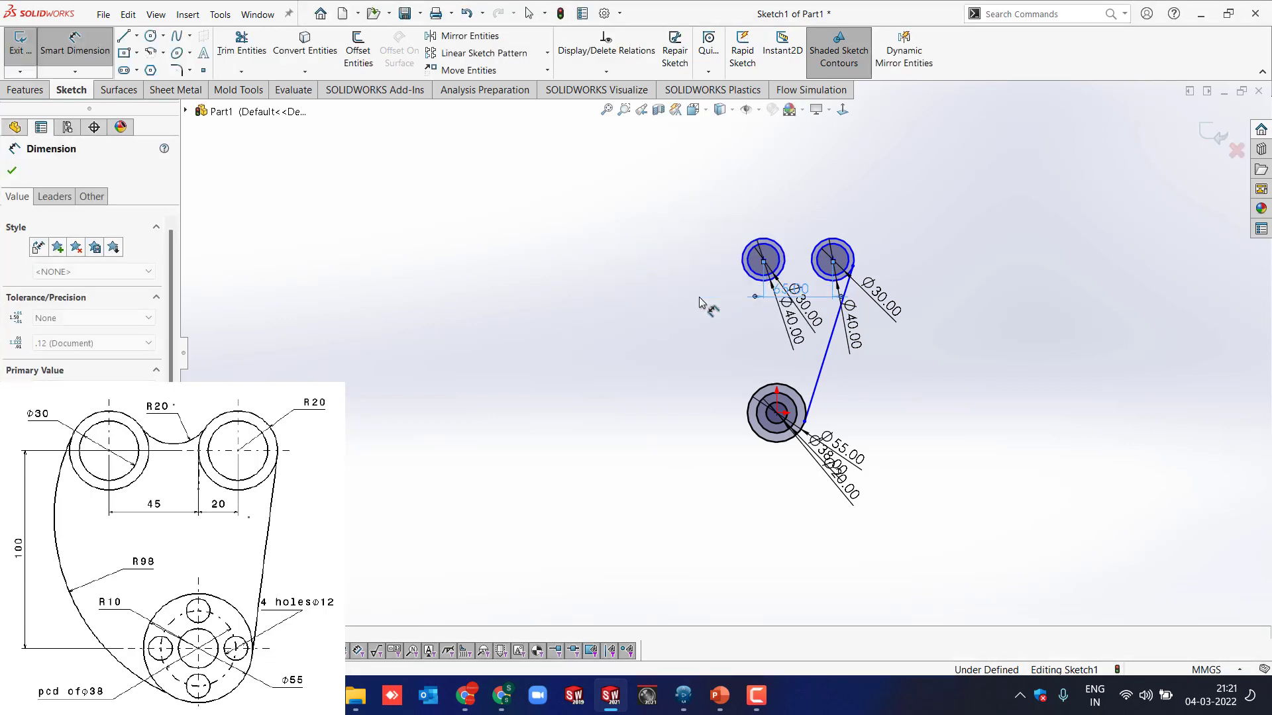
key(Escape)
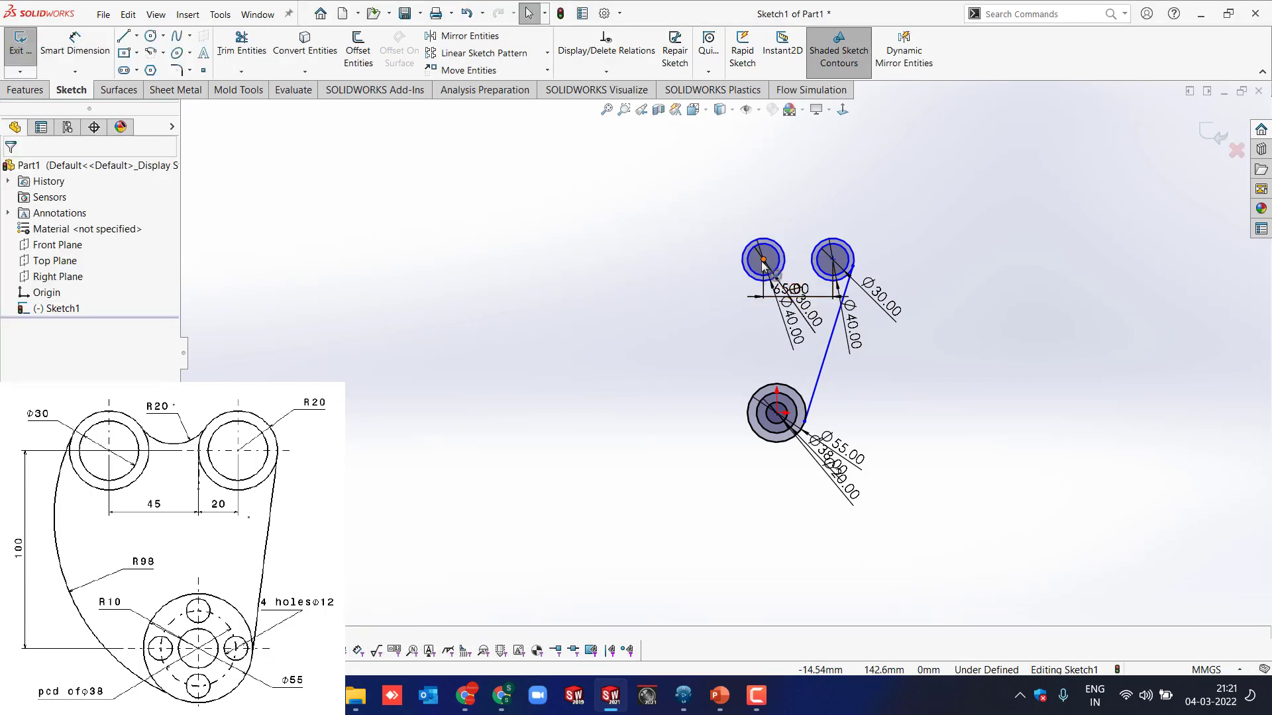
Move the upper circle pair sideways until the left one's centre lies about 45 mm left of the origin.
drag(763, 262, 707, 267)
drag(728, 268, 730, 269)
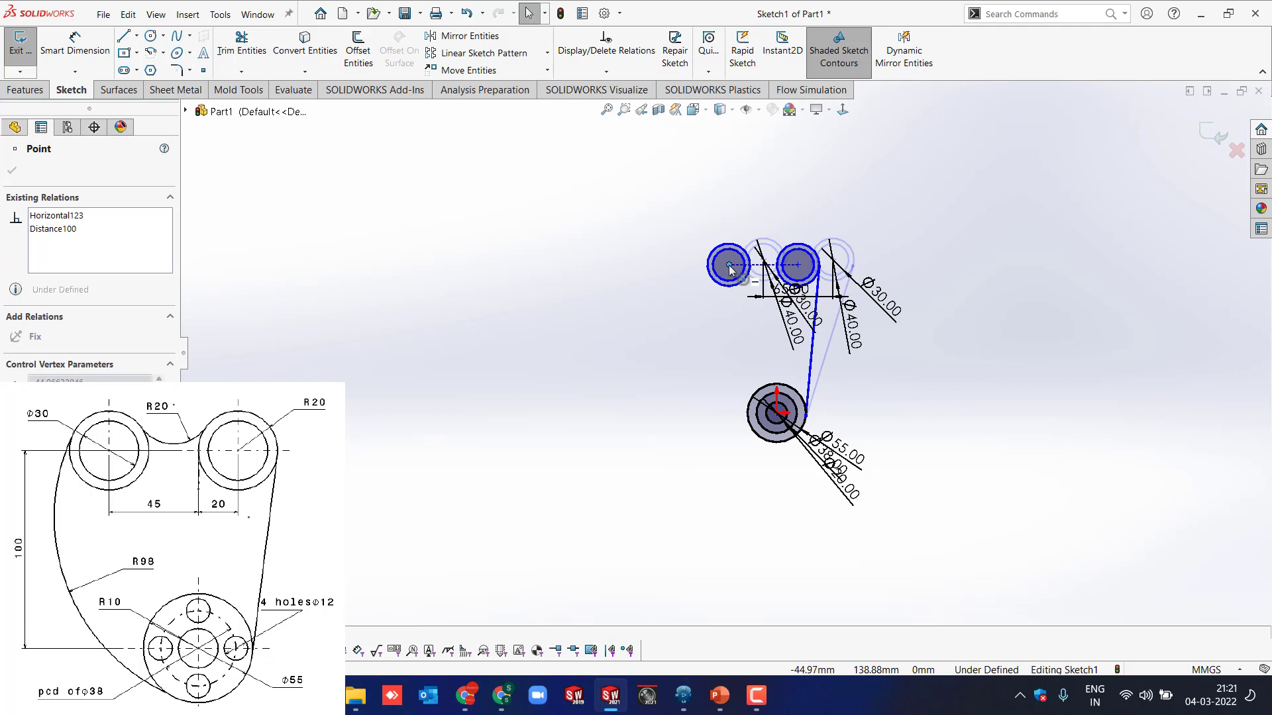
click(654, 319)
Dimension the vertical distance from the origin to the upper-right circle centre as 100 mm.
scroll(710, 307, down, 1)
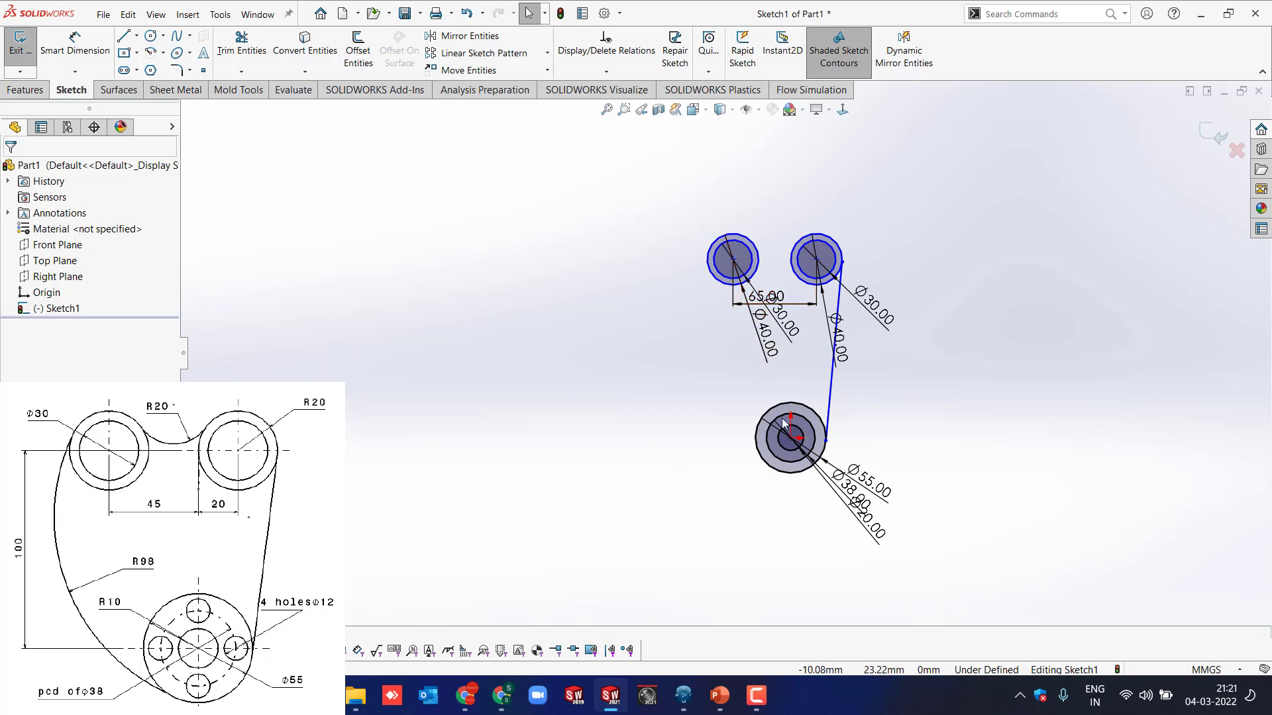
click(791, 440)
click(816, 259)
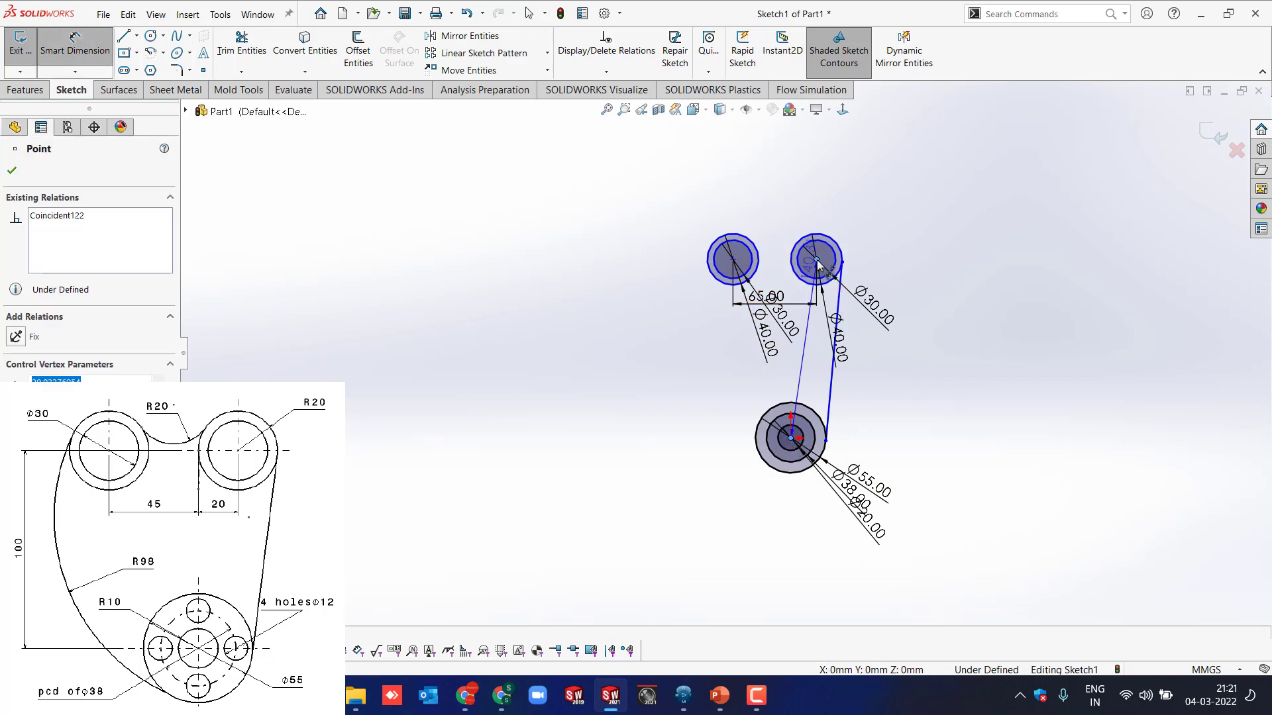
click(593, 341)
text(100)
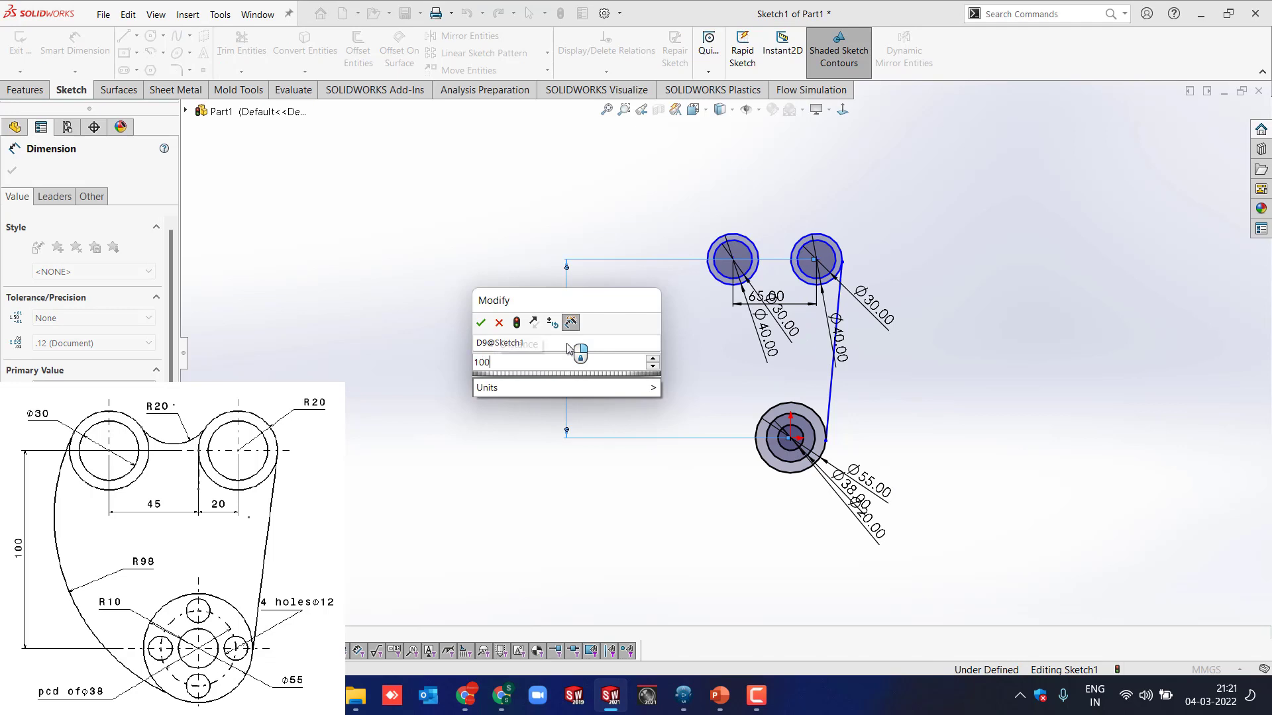
key(Return)
scroll(581, 353, down, 2)
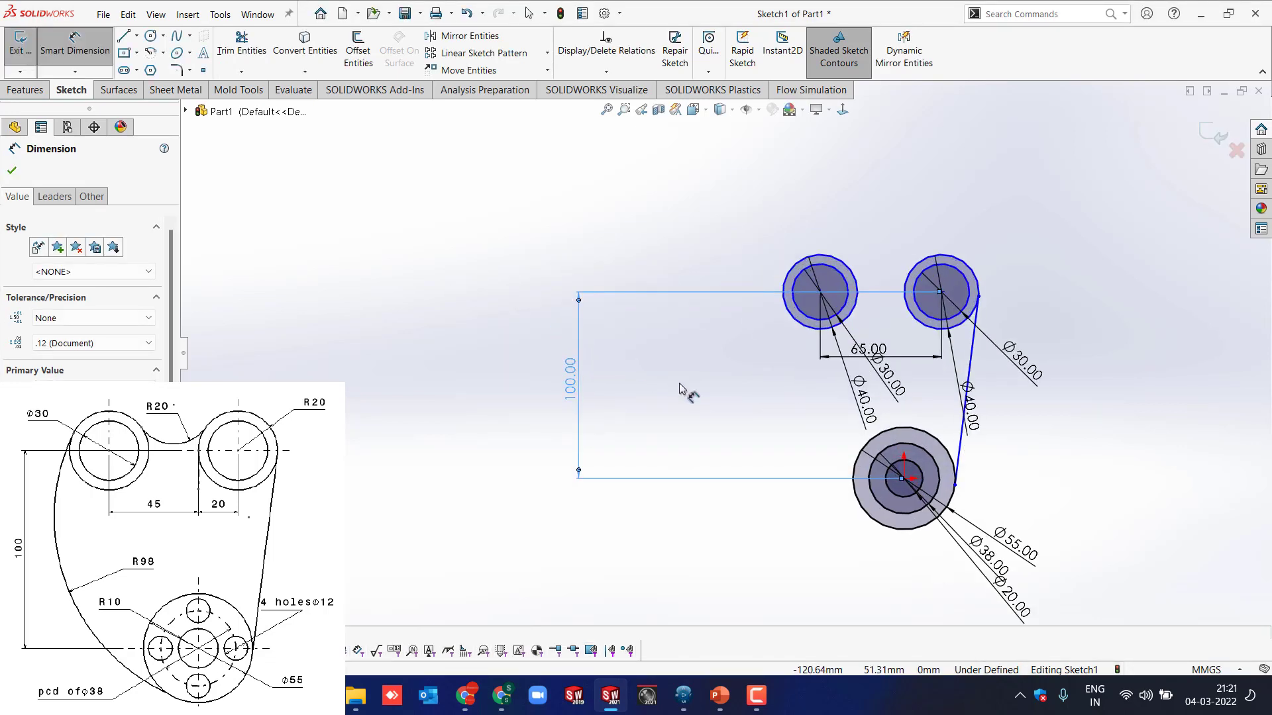
key(Escape)
Sketch a 40 mm diameter circle above the gap between the upper bosses, centred about 139 mm above and 11 mm left of the origin.
right_drag(679, 384, 769, 315)
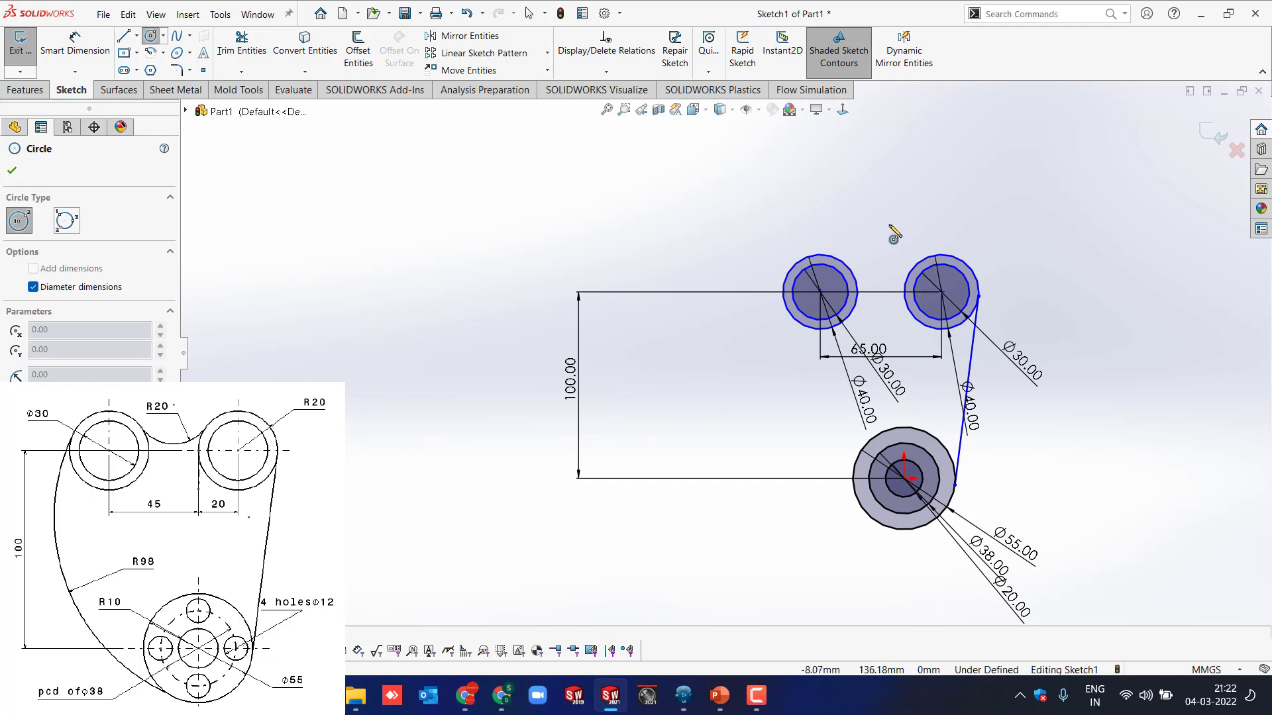
click(884, 219)
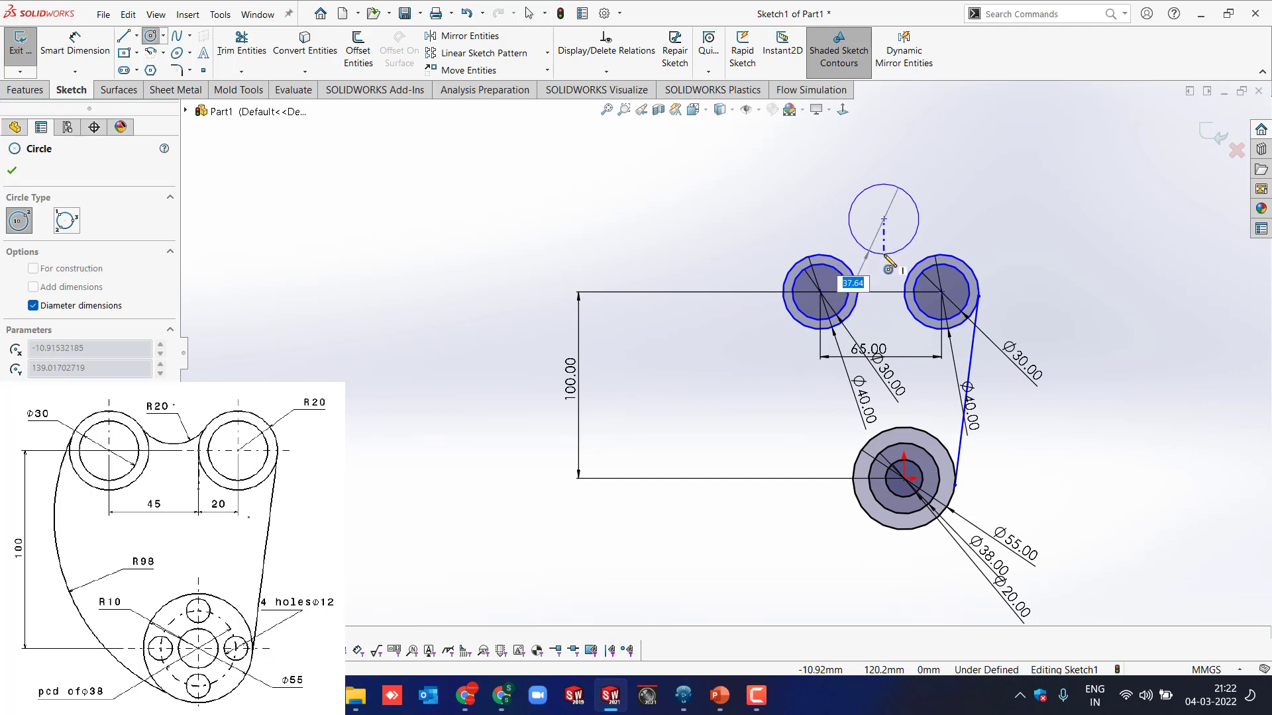
key(Return)
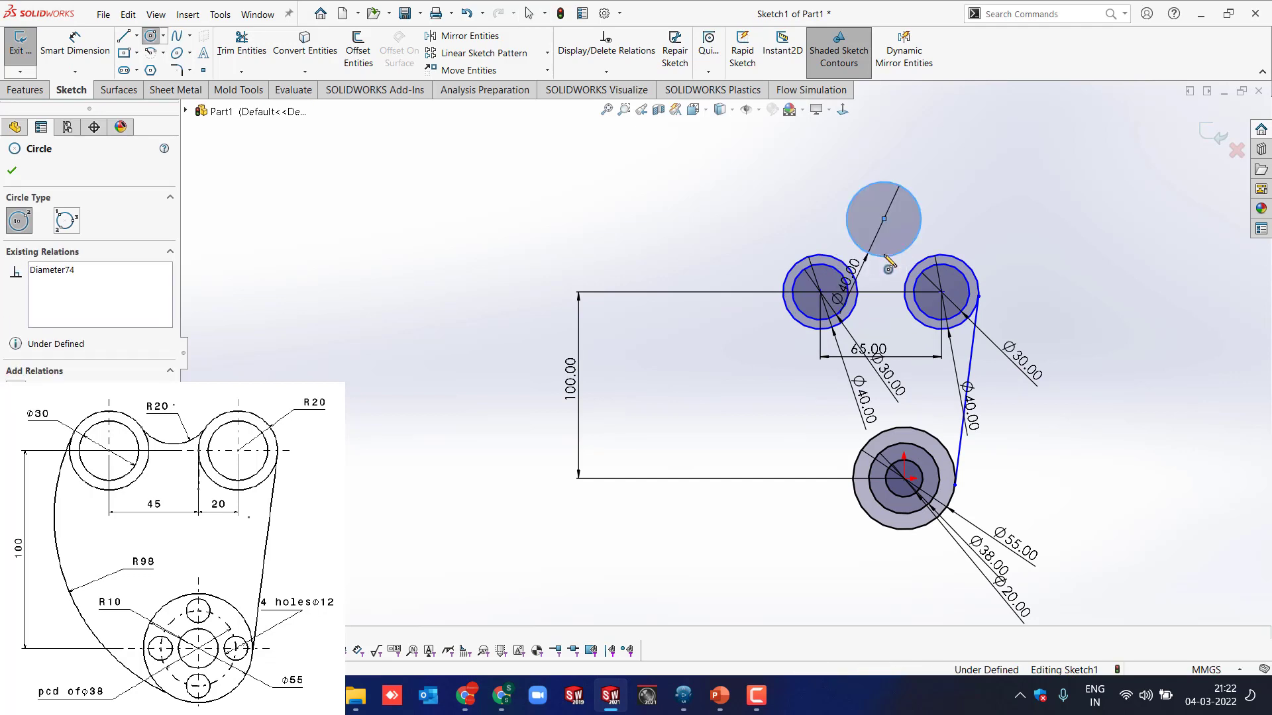
key(Escape)
key(d)
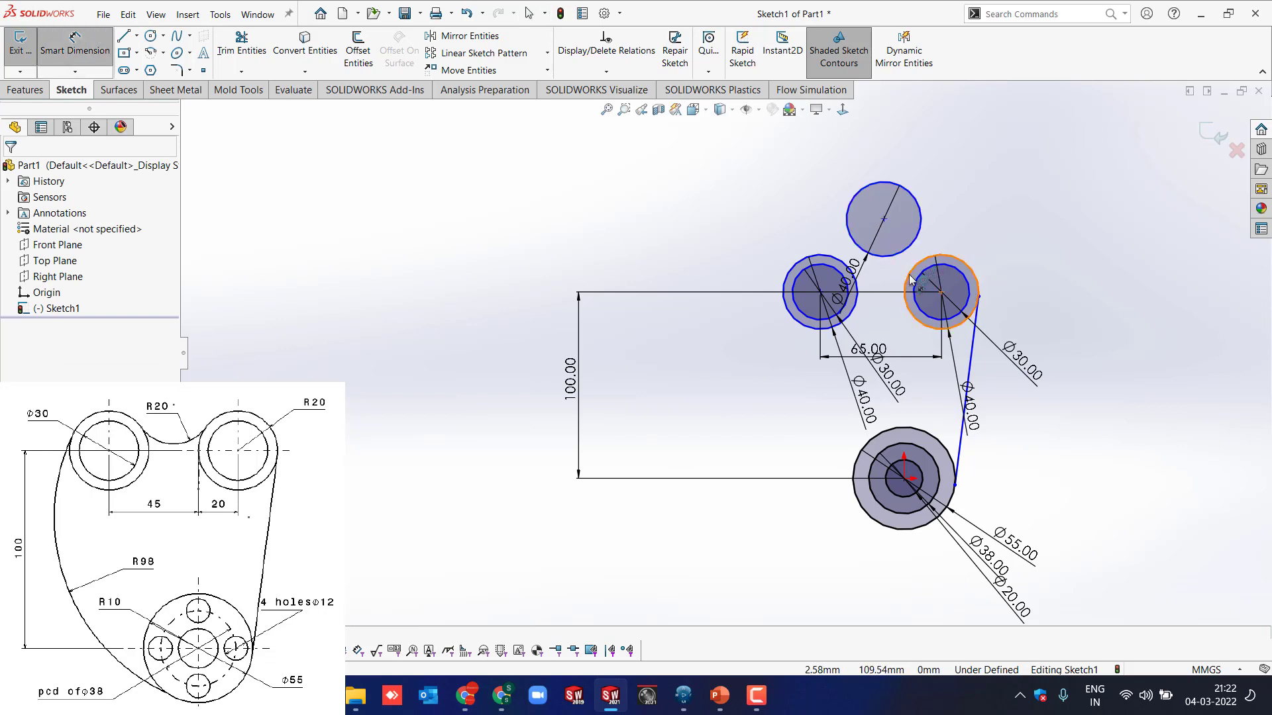
click(897, 255)
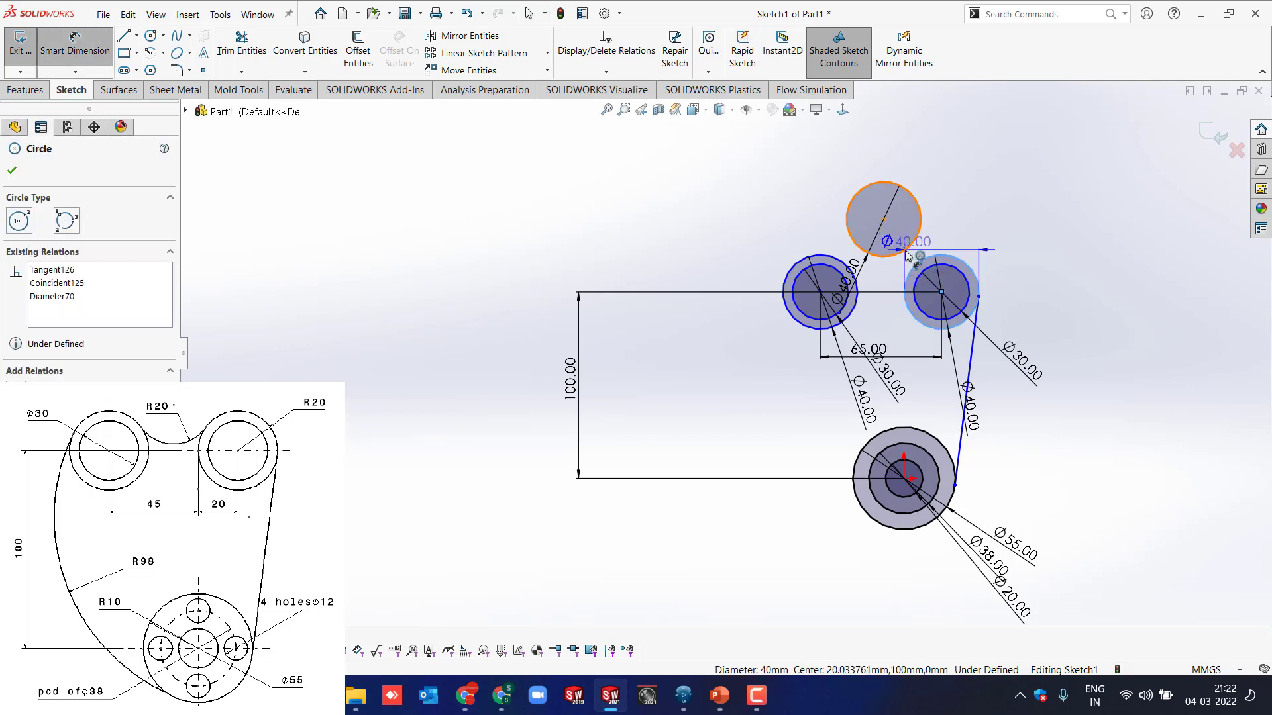
key(Escape)
key(Escape)
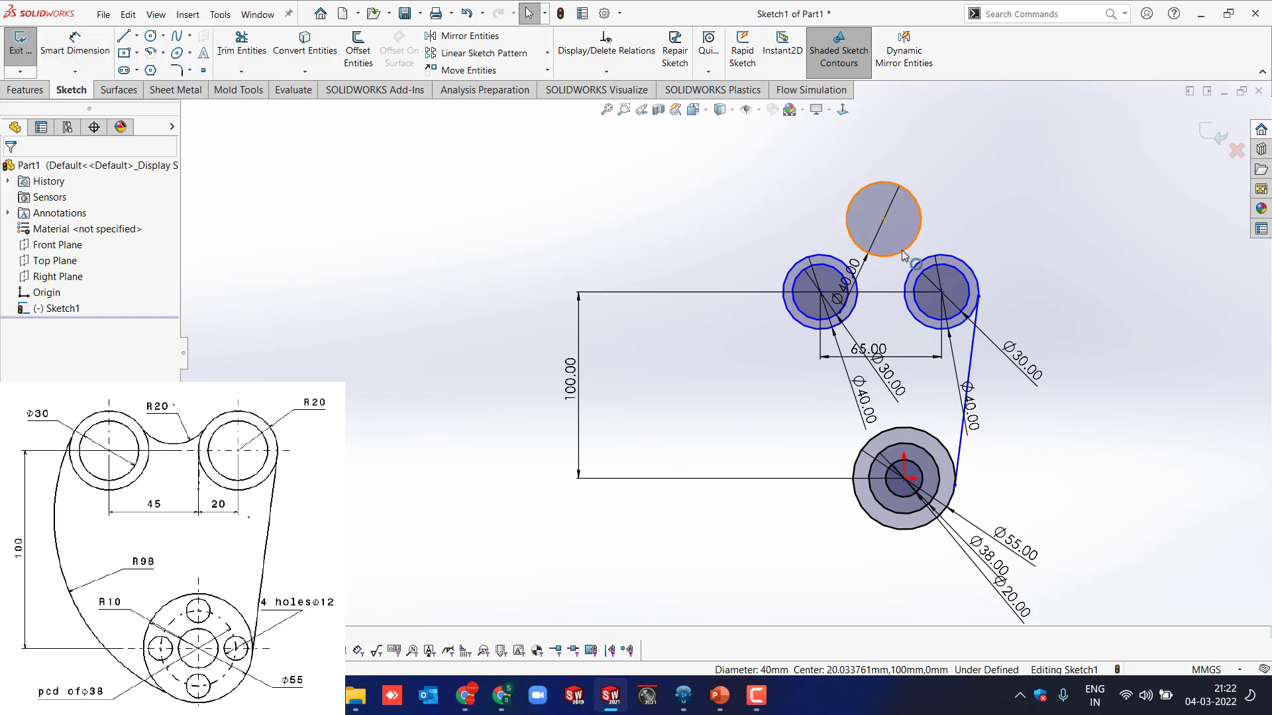
Make the new 40 mm circle tangent to both upper bosses' outer circles and move its diameter dimension clear, to its upper left.
click(916, 266)
ctrl+click(916, 263)
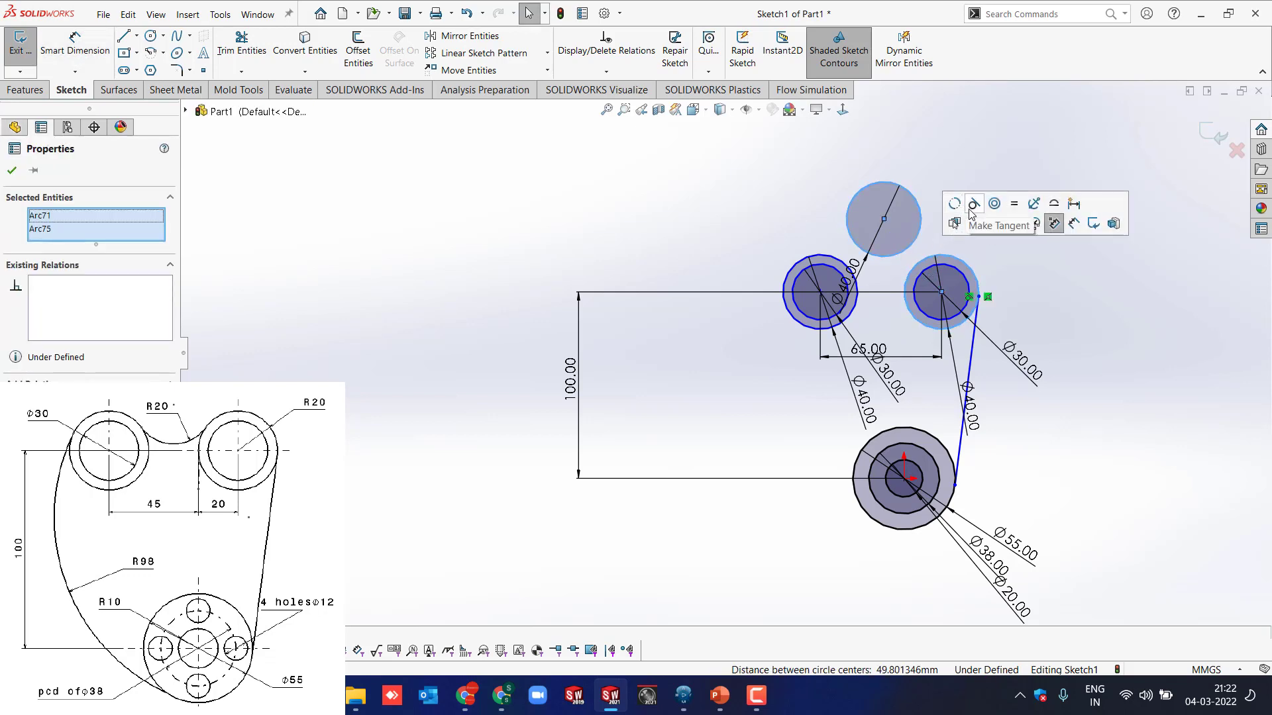
click(971, 209)
click(845, 264)
ctrl+click(869, 260)
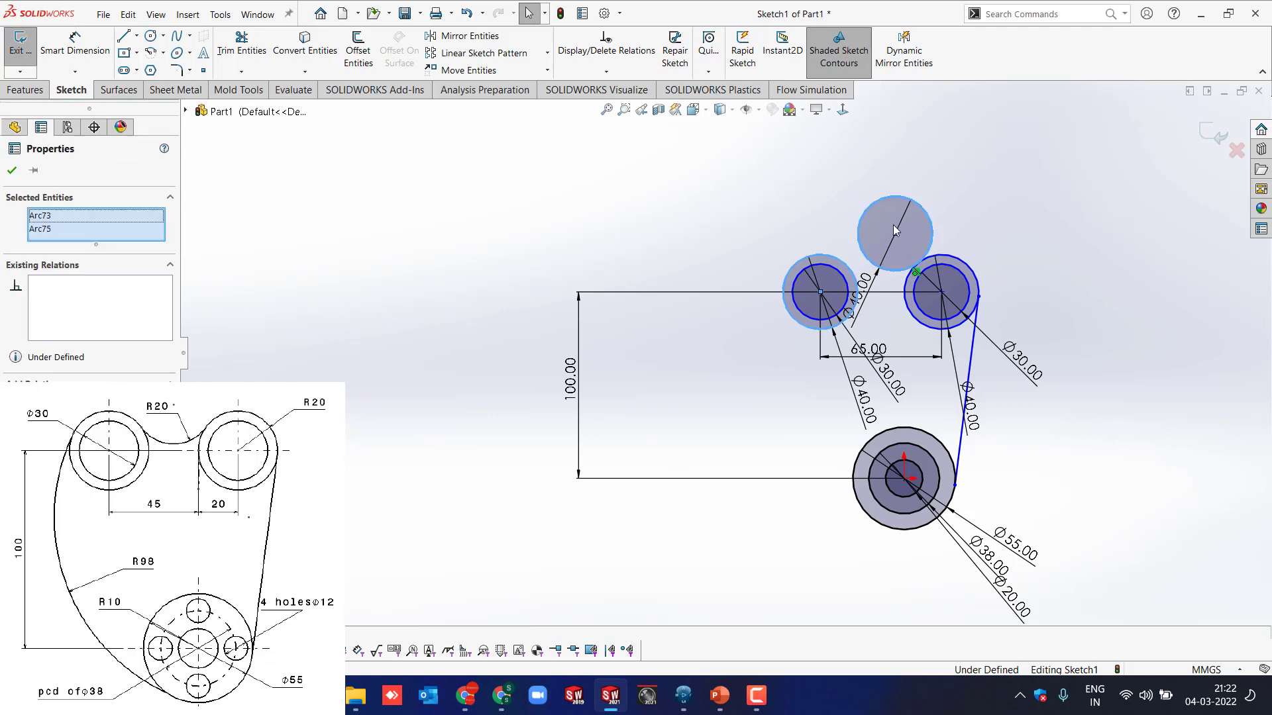
click(927, 204)
click(790, 199)
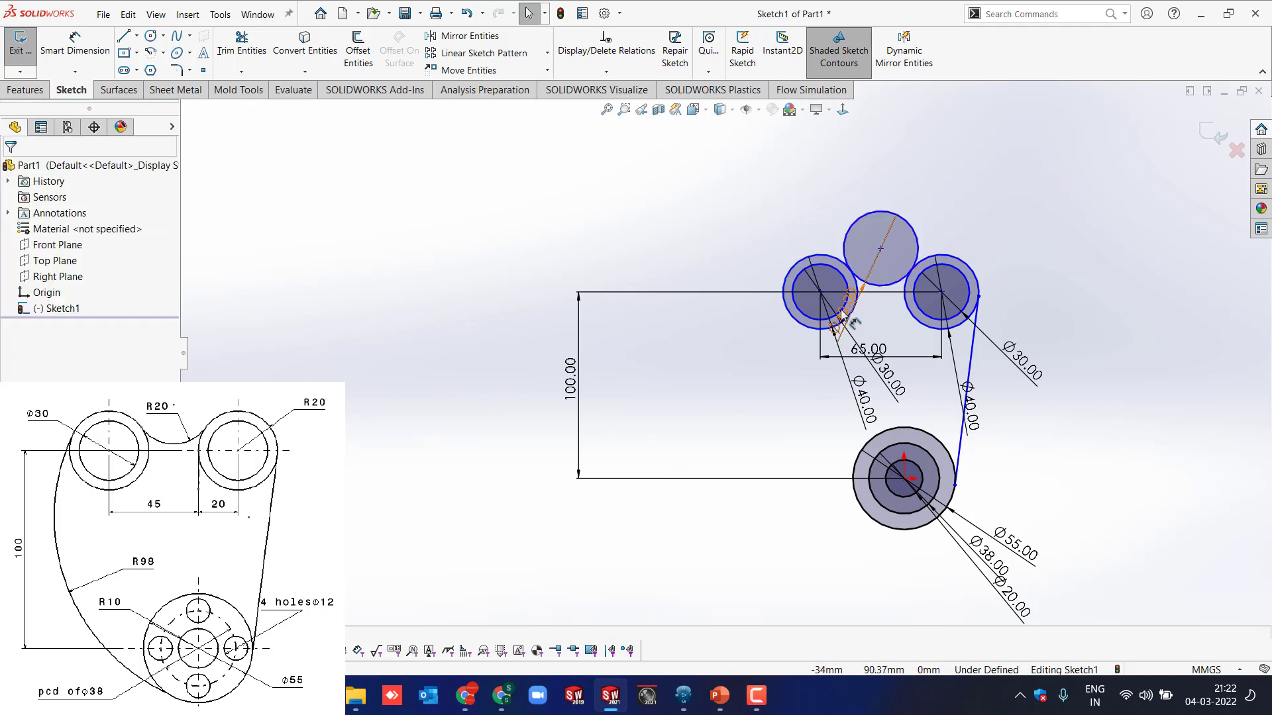
drag(841, 305, 804, 184)
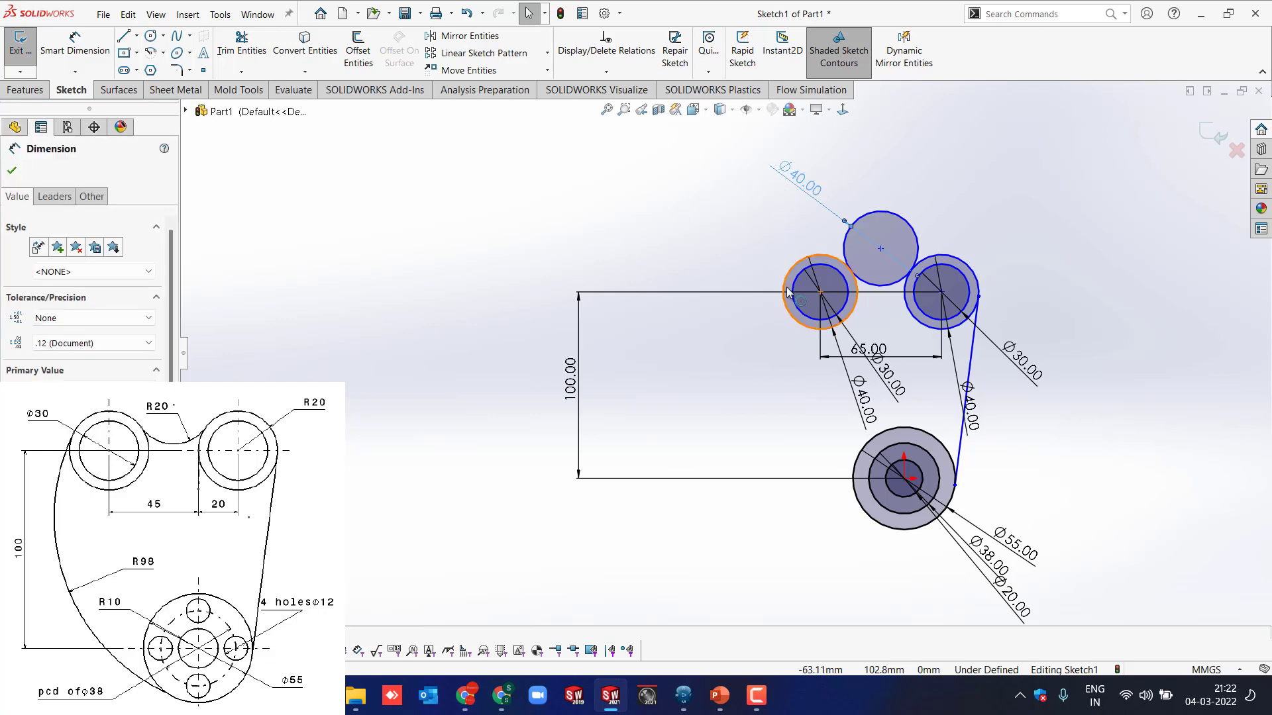
Dimension the horizontal distance from the origin to the upper-right circle centre as 20 mm.
key(Return)
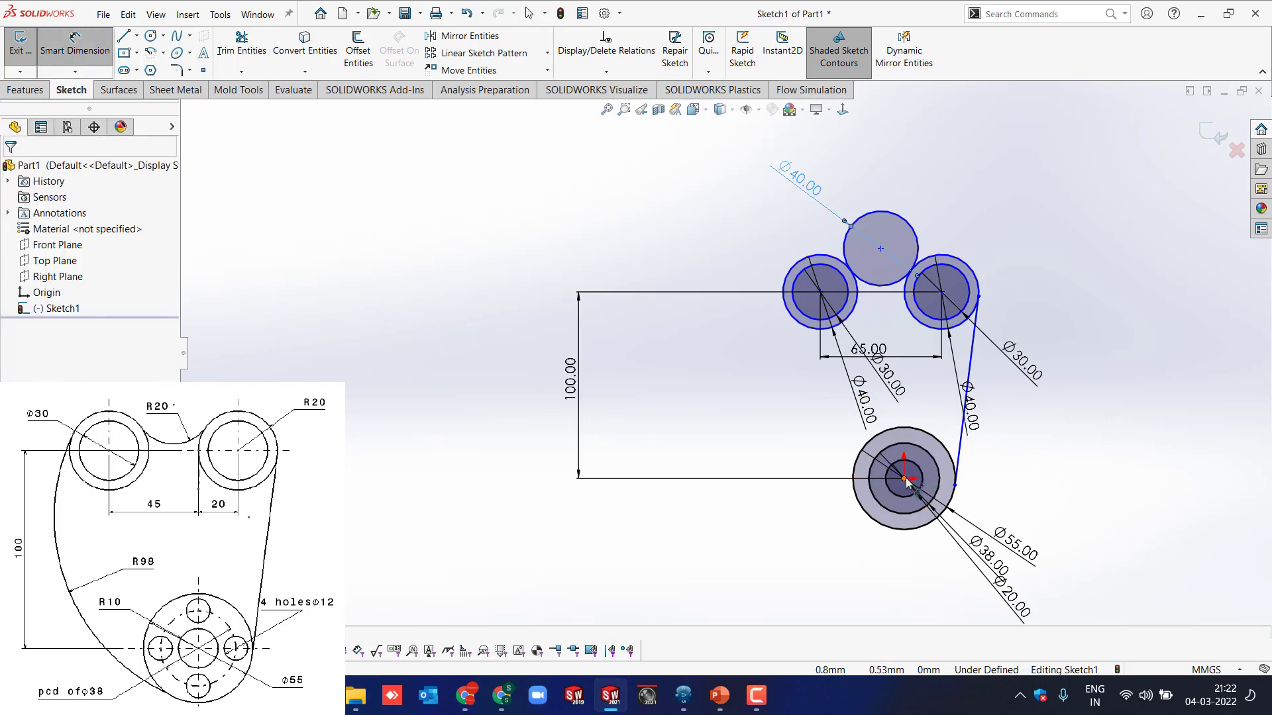
click(904, 478)
click(941, 292)
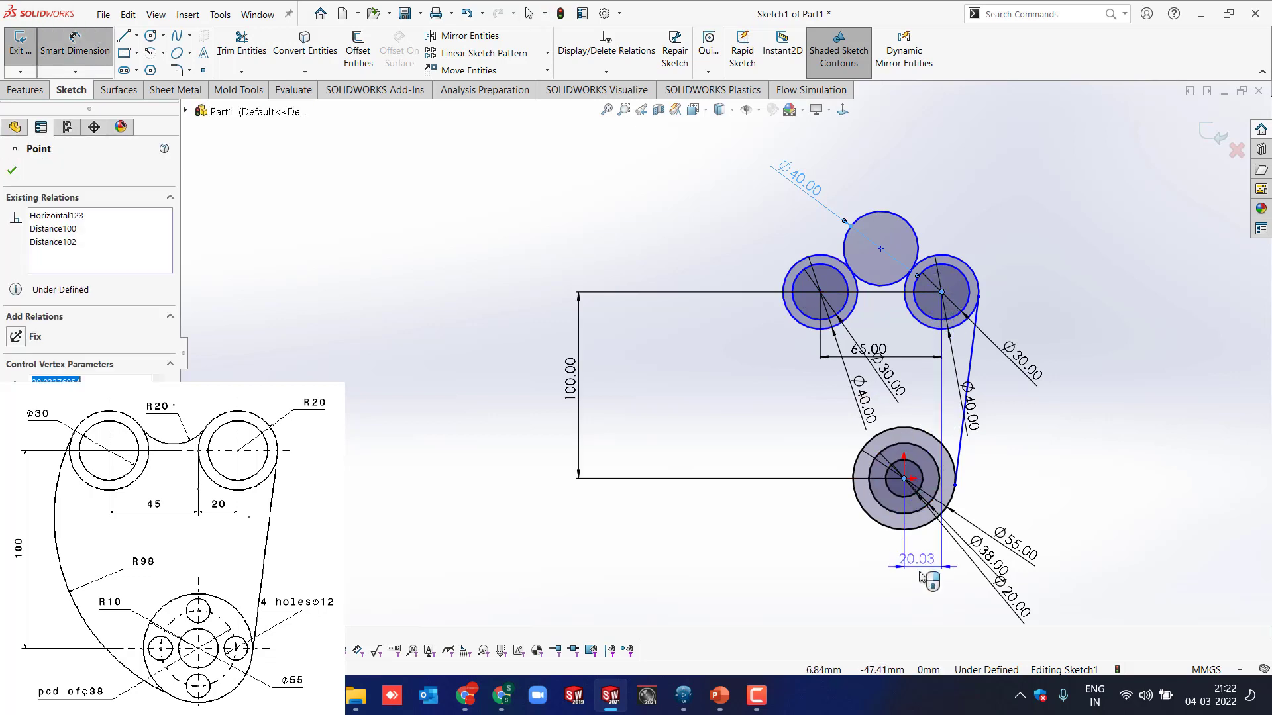
click(922, 577)
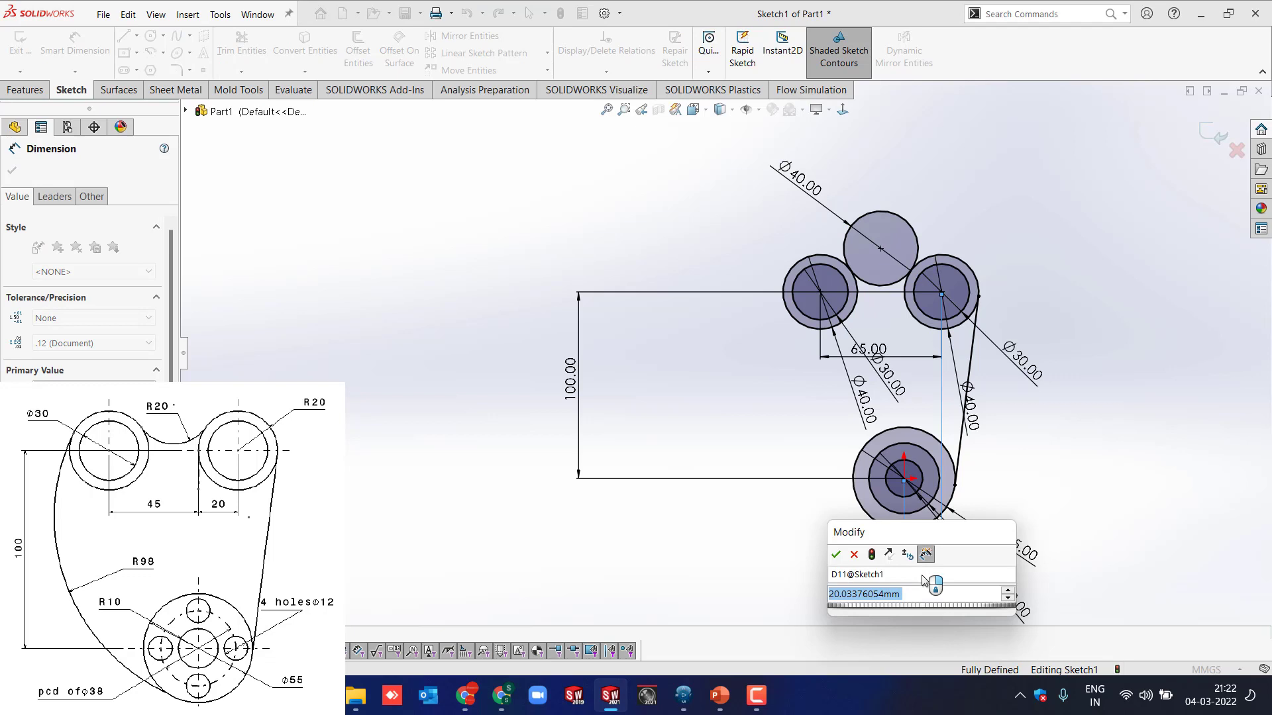
text(20)
key(Return)
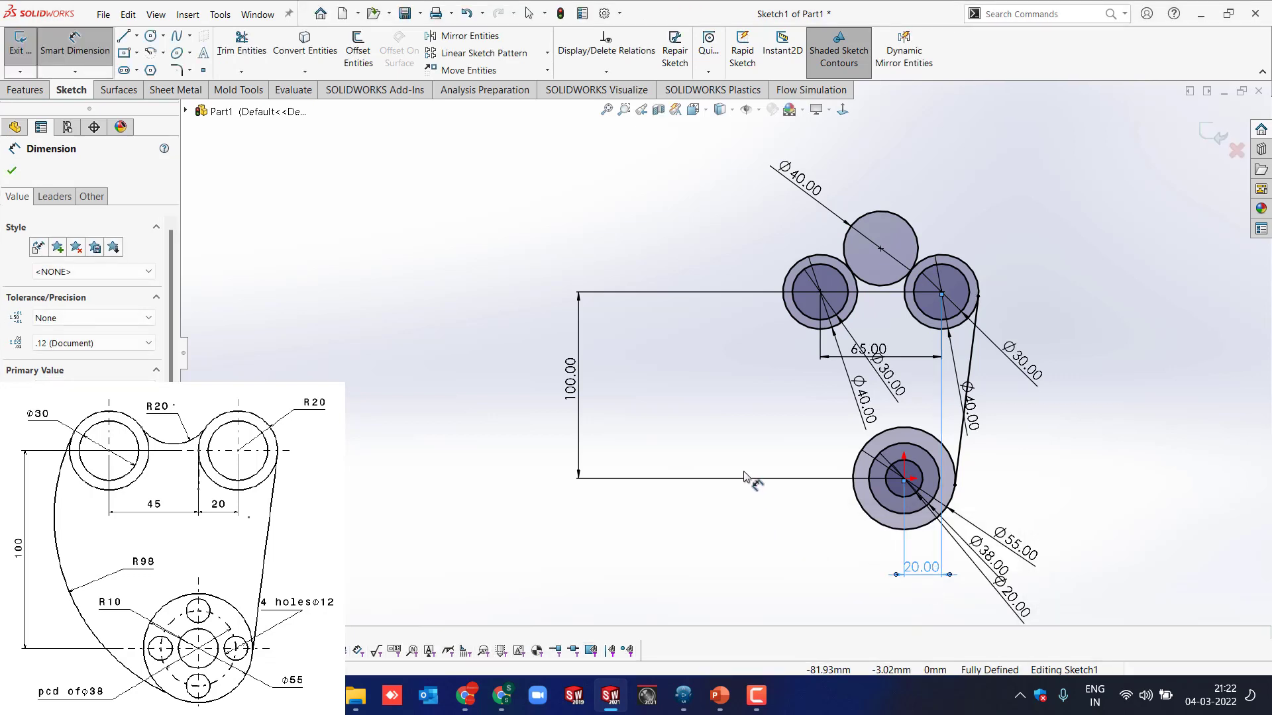
key(Escape)
Trim away the upper part of the linking 40 mm circle, keeping only the lower arc between the two bosses.
key(t)
drag(915, 211, 901, 221)
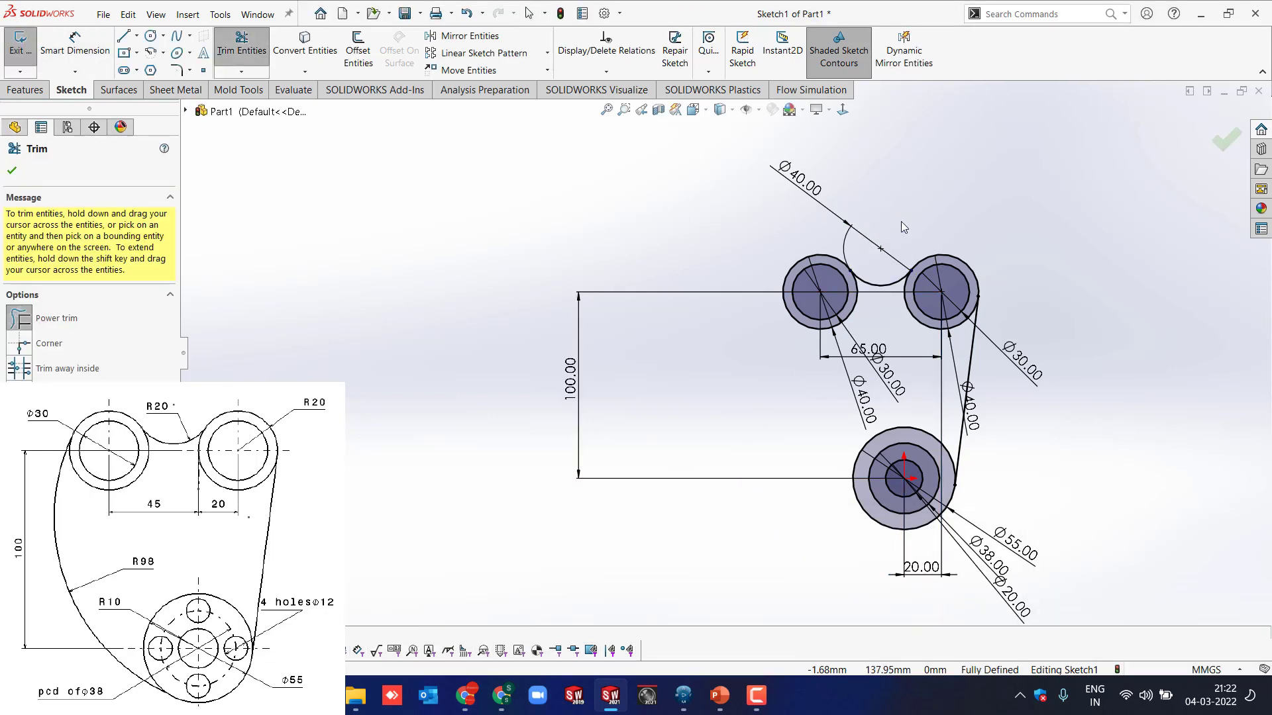
key(Escape)
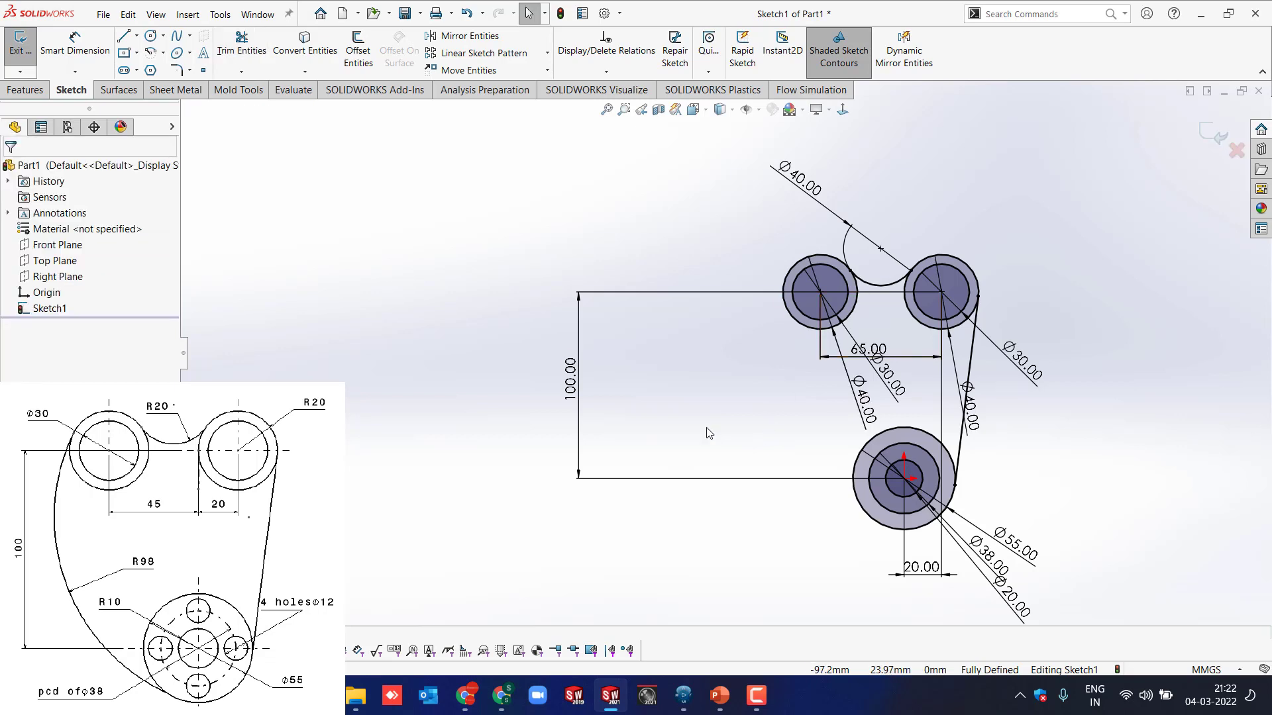
Sketch a three-point arc of about 113 mm radius outside the left side, running from the upper-left boss to near the lower boss.
click(163, 53)
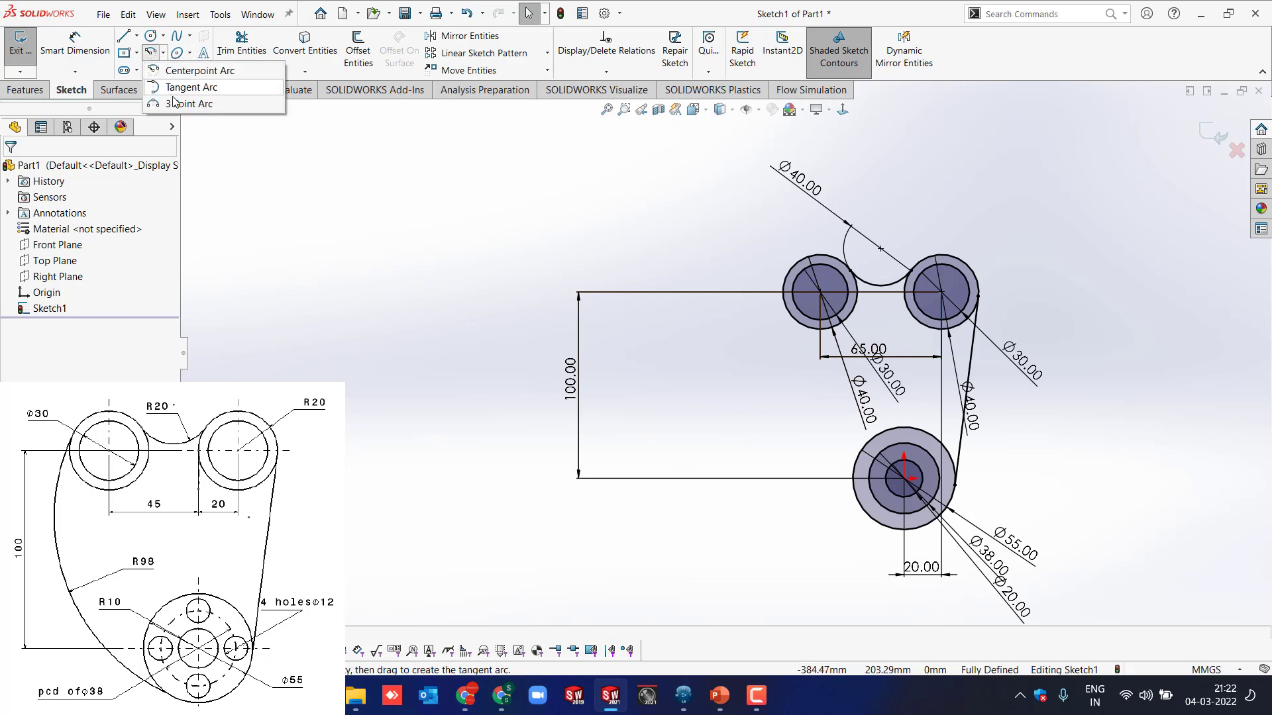
click(174, 103)
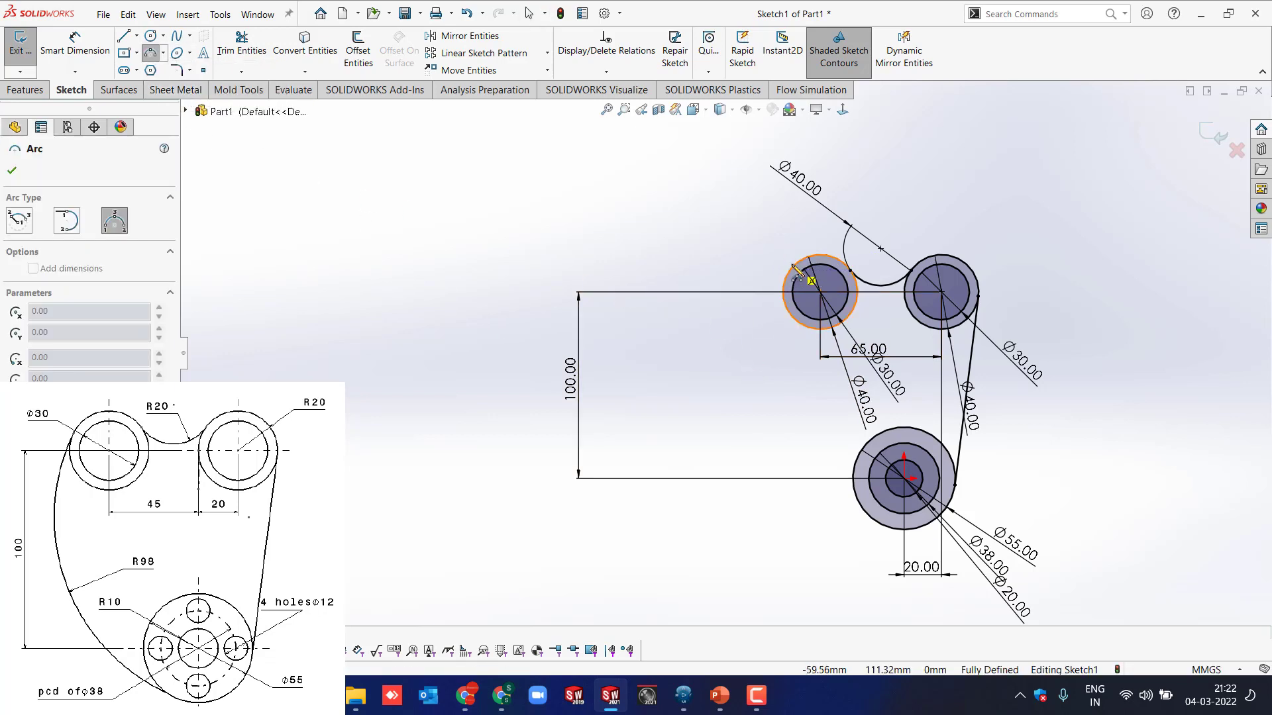
click(795, 266)
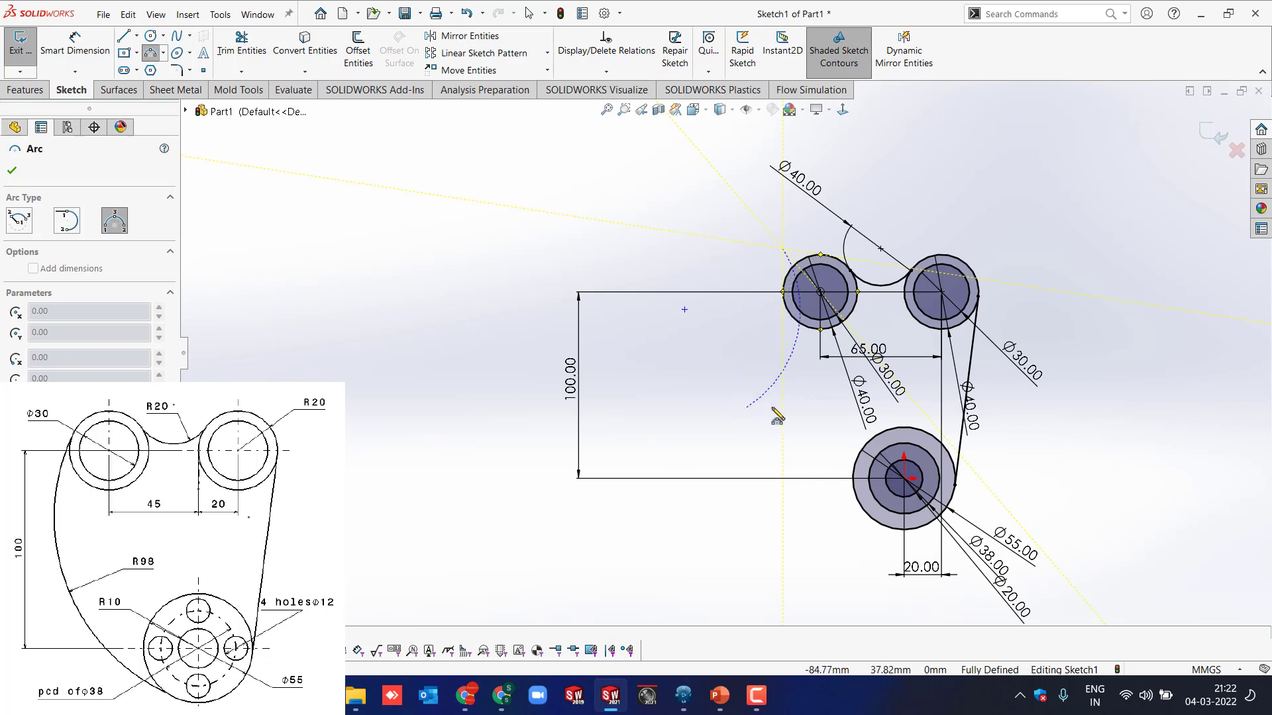
click(837, 500)
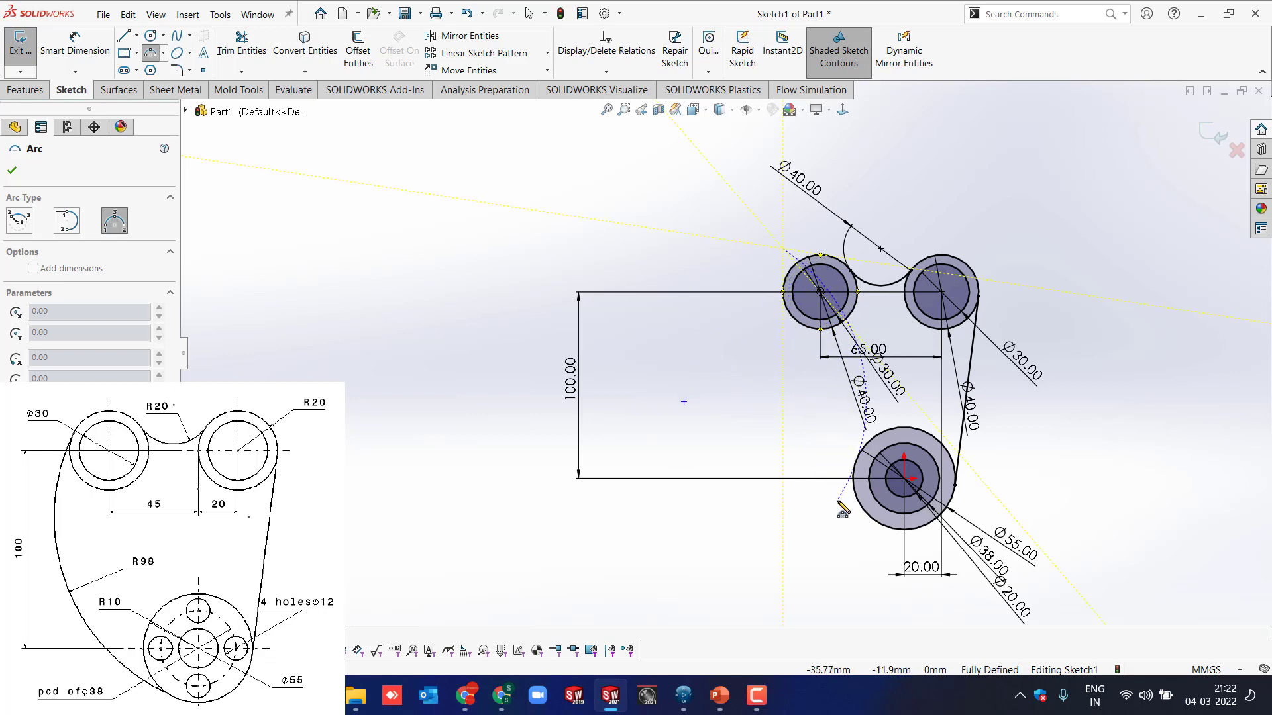
click(766, 424)
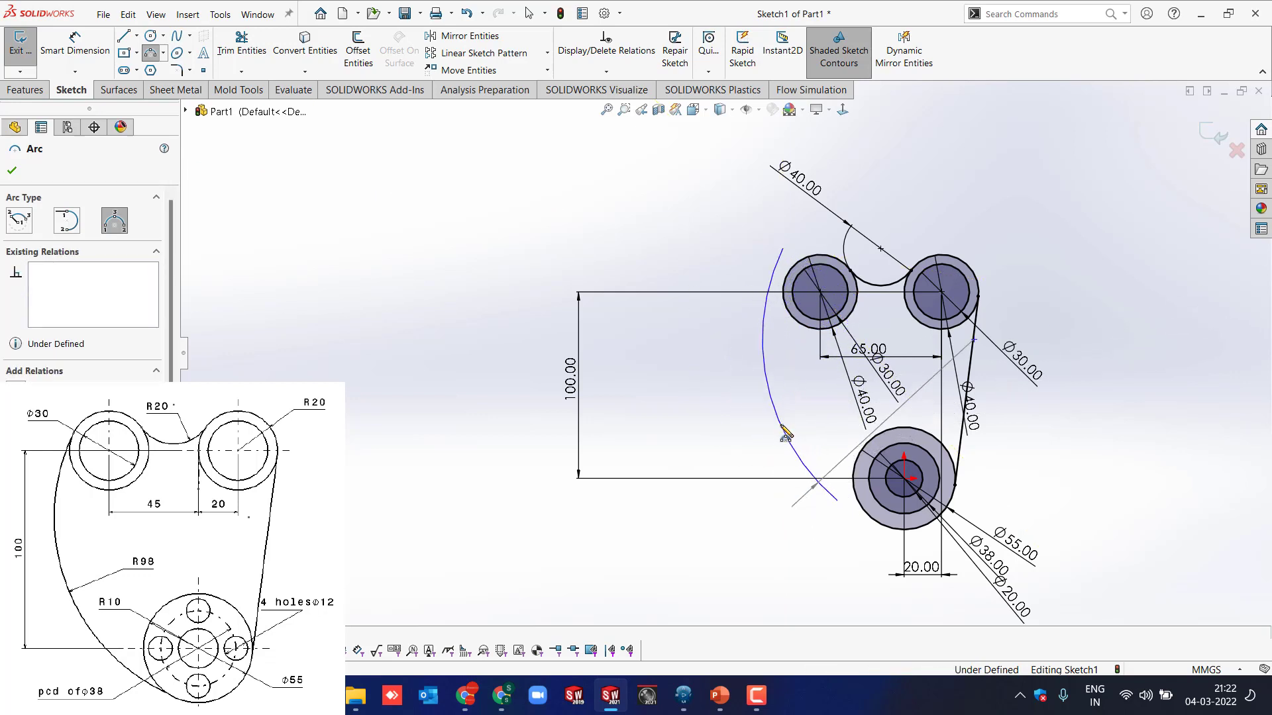
key(Escape)
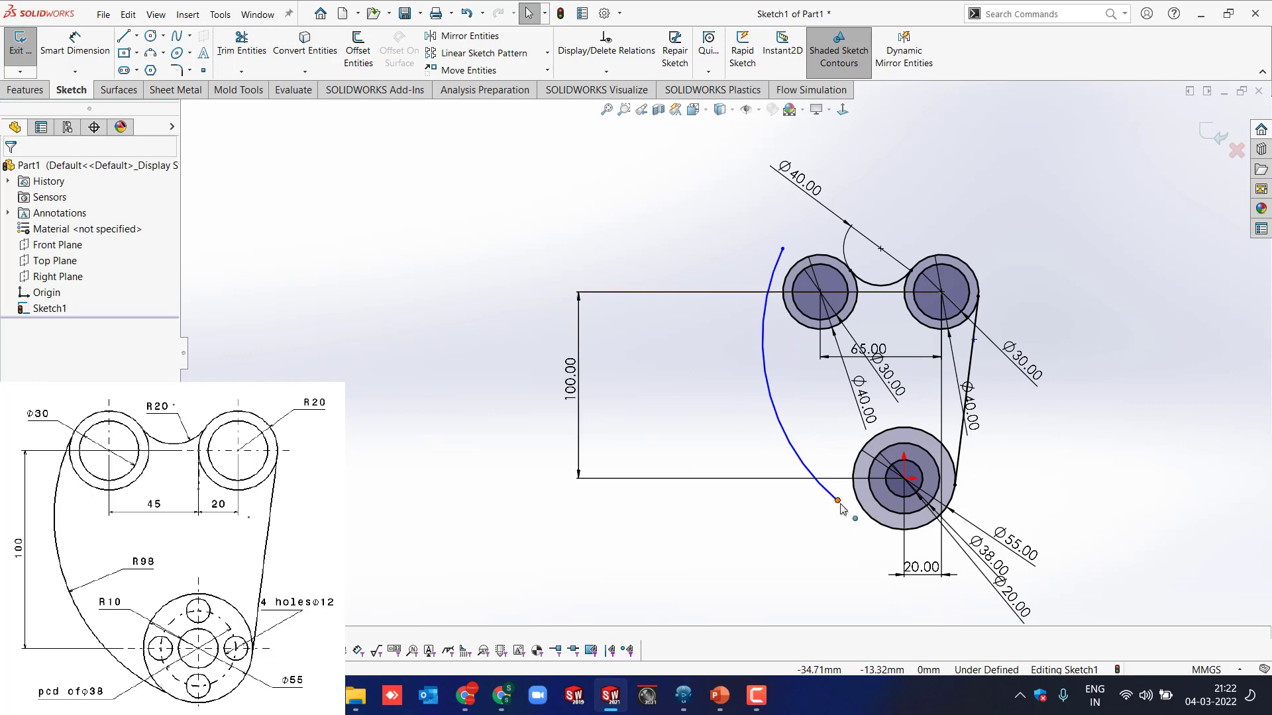
Make the left arc tangent to the lower boss's outer circle and to the upper-left boss's outer circle.
click(833, 497)
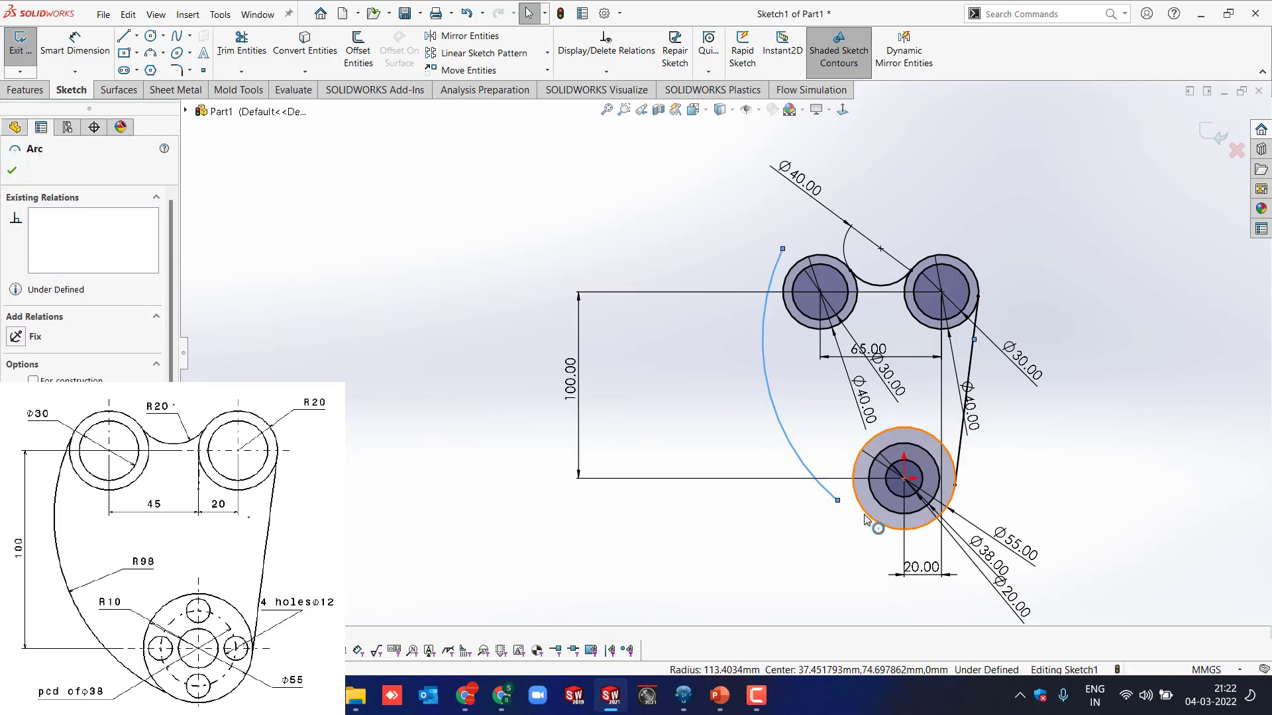
ctrl+click(864, 520)
click(961, 477)
click(712, 288)
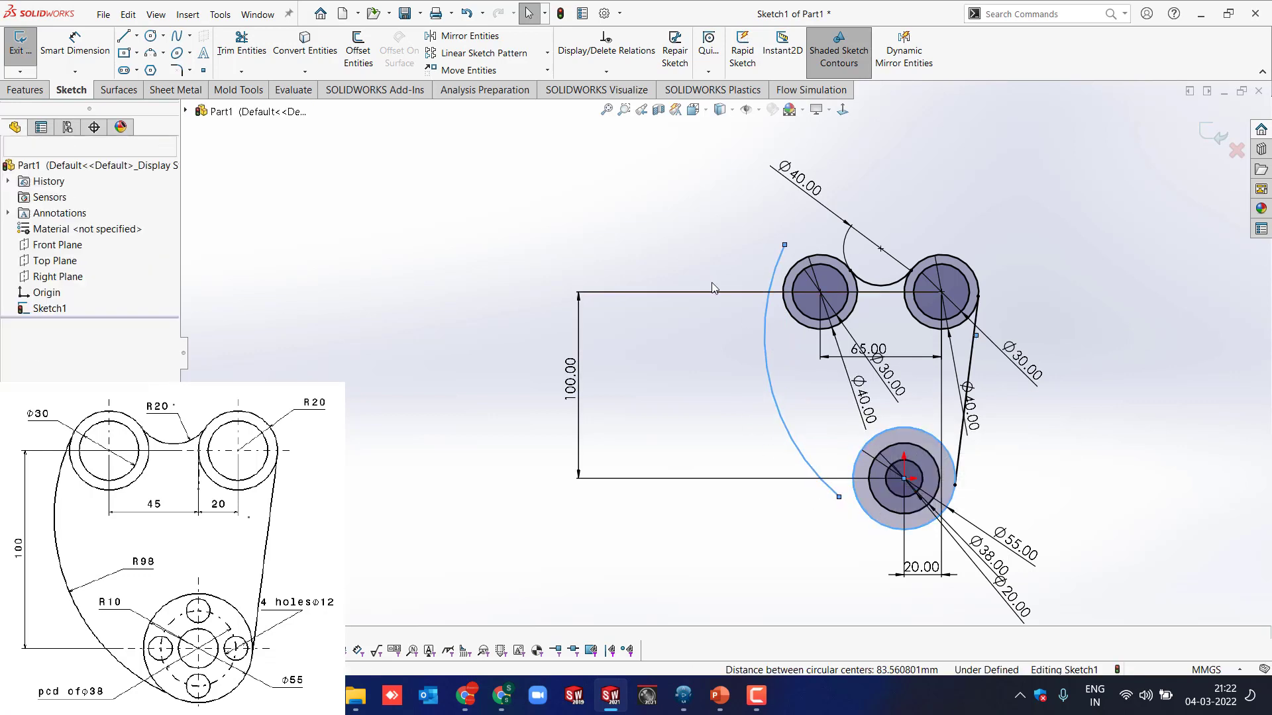
click(785, 286)
ctrl+click(774, 272)
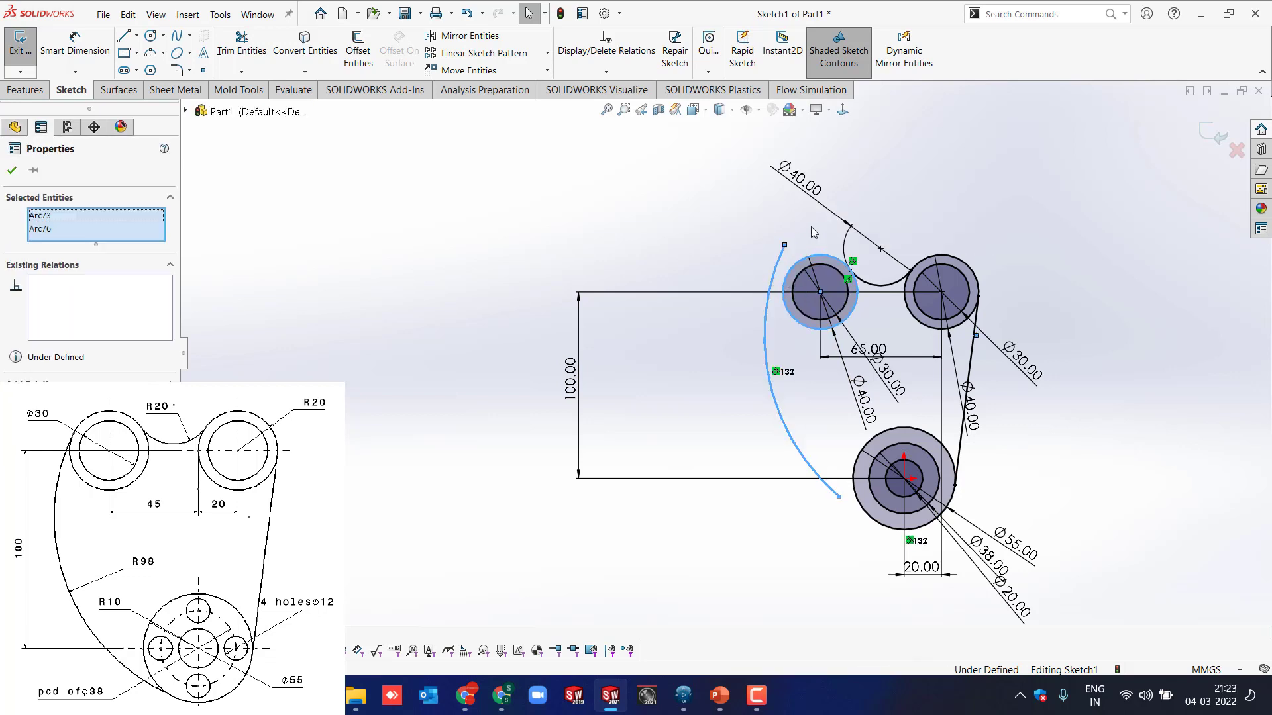
click(831, 222)
click(720, 225)
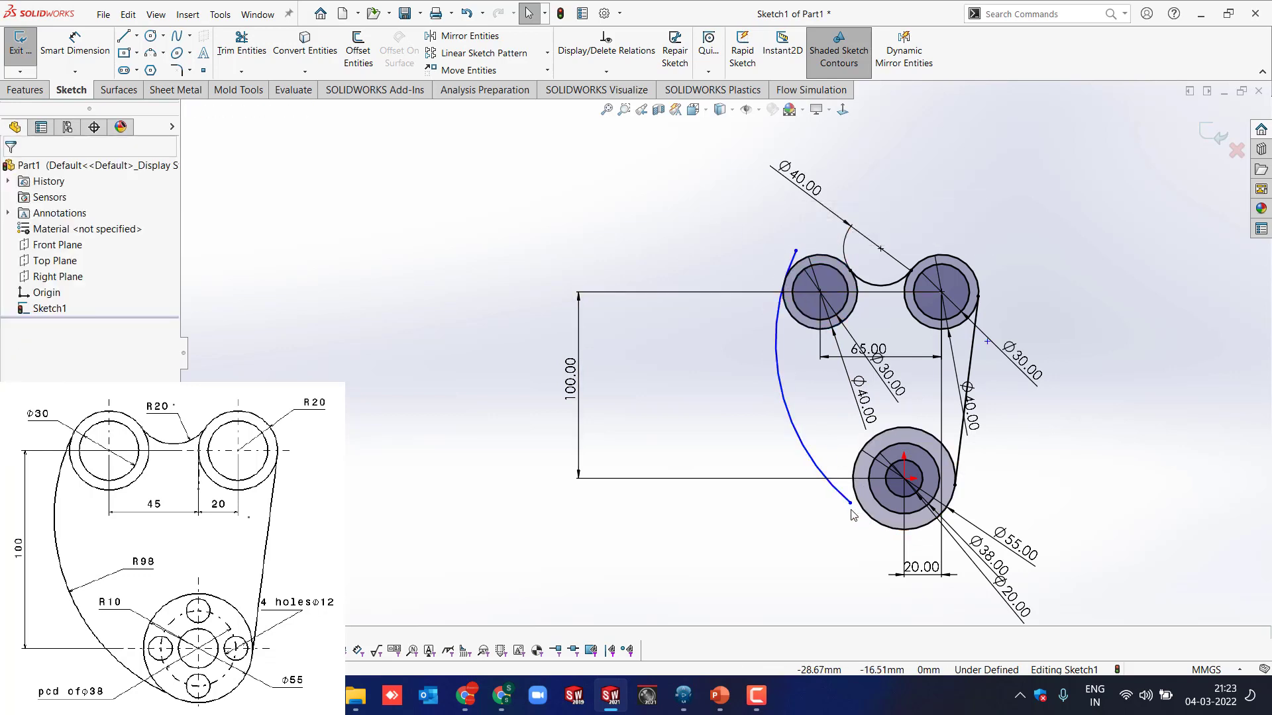
Try to pull the left arc's lower endpoint onto the bottom of the lower boss's outer circle, and undo the change.
drag(851, 505, 901, 535)
click(898, 540)
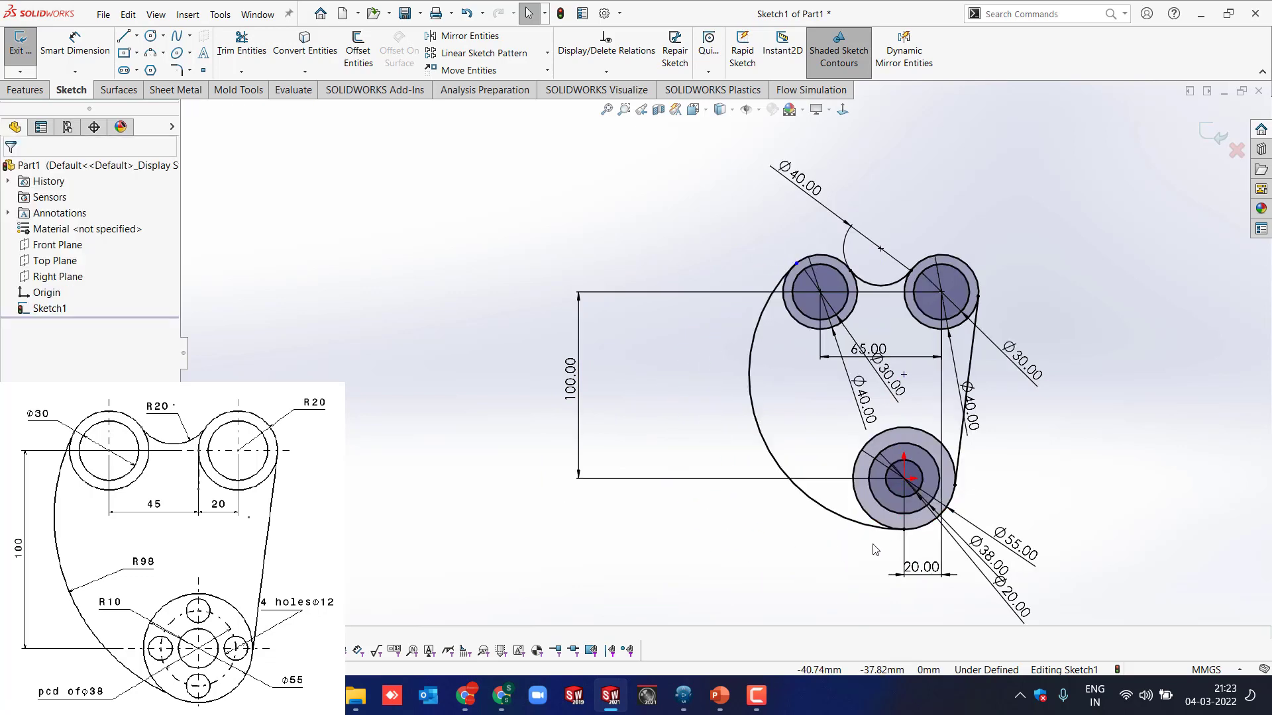
key(ctrl+z)
click(817, 542)
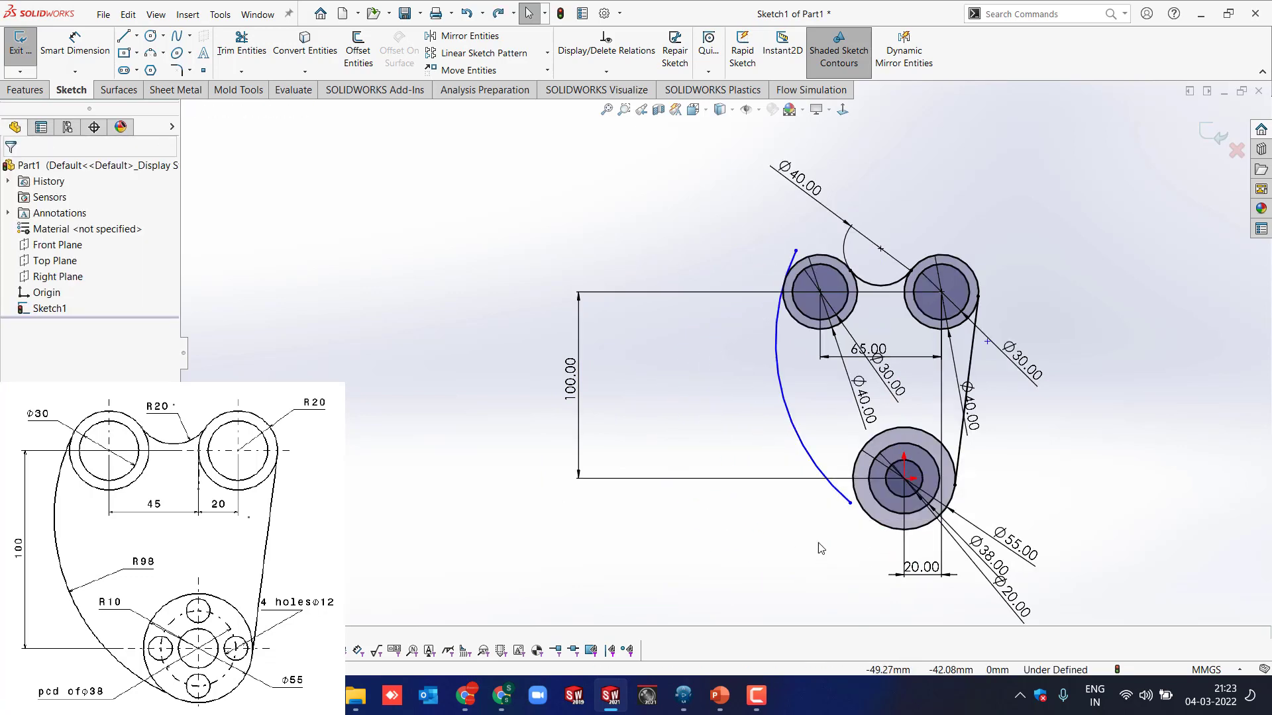
Dimension the left arc's radius as 196 mm, with the dimension placed outside the arc.
key(d)
click(795, 454)
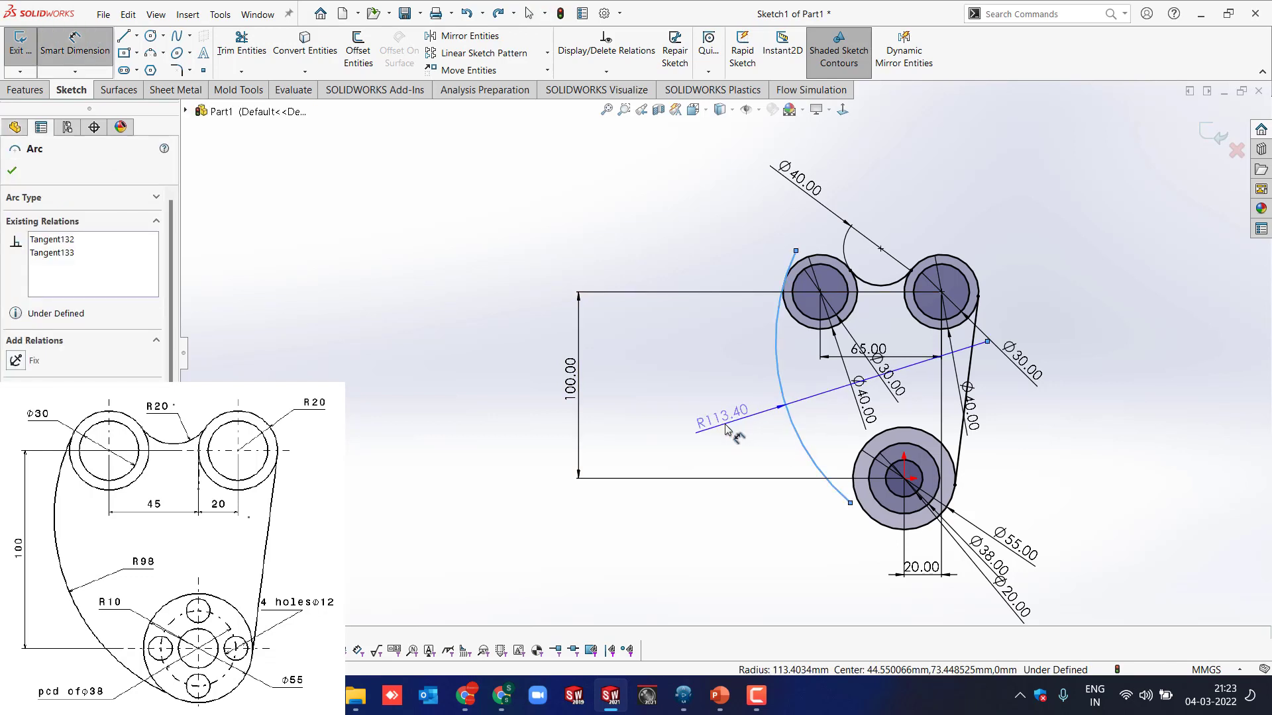
click(727, 429)
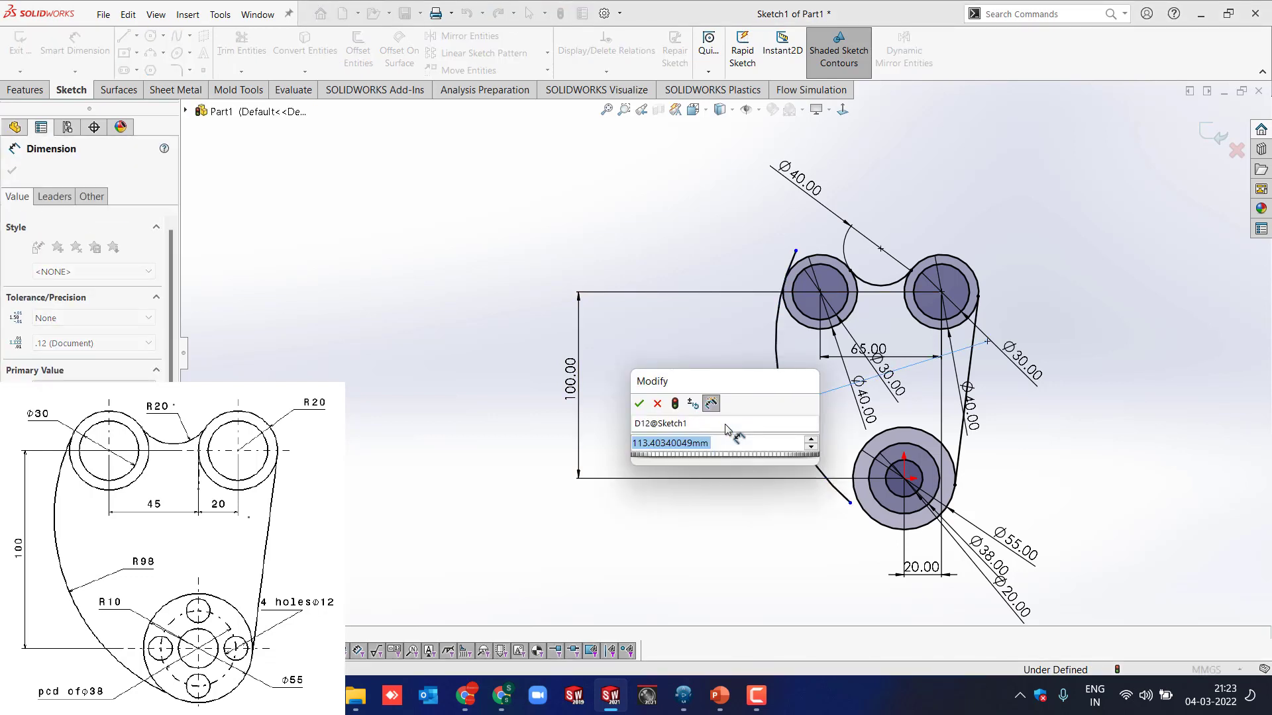
text(98*)
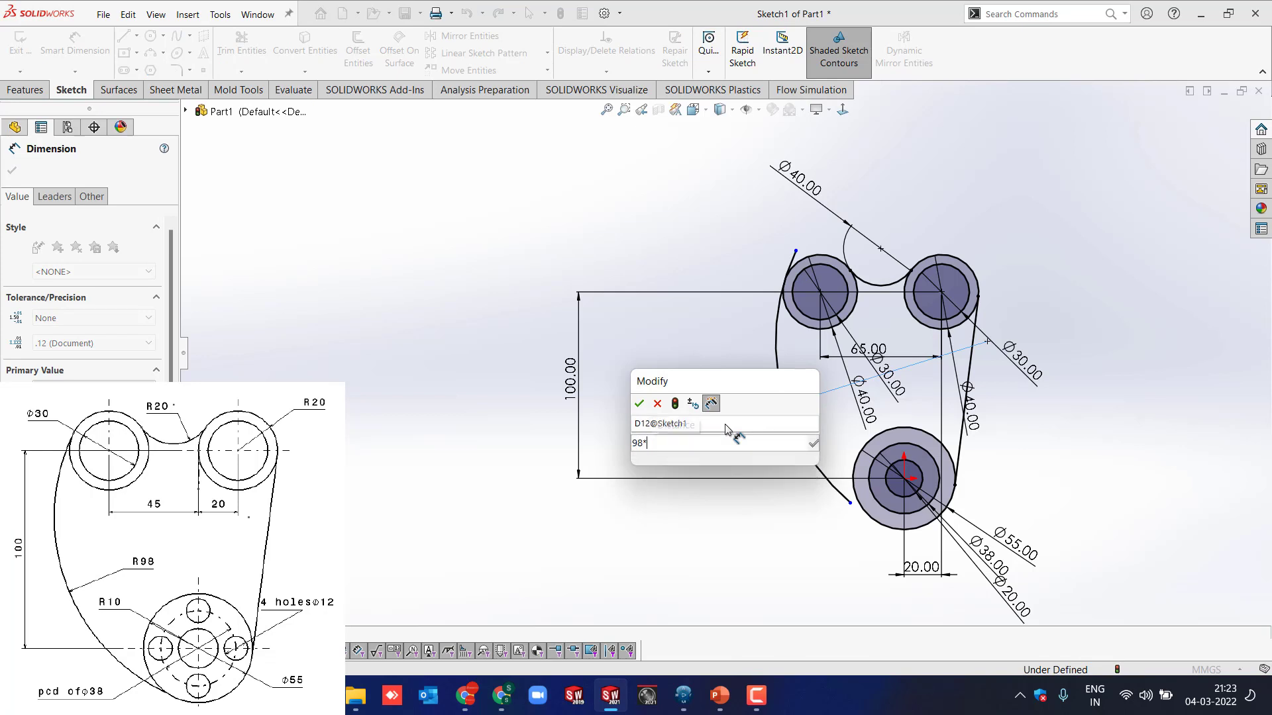
key(Return)
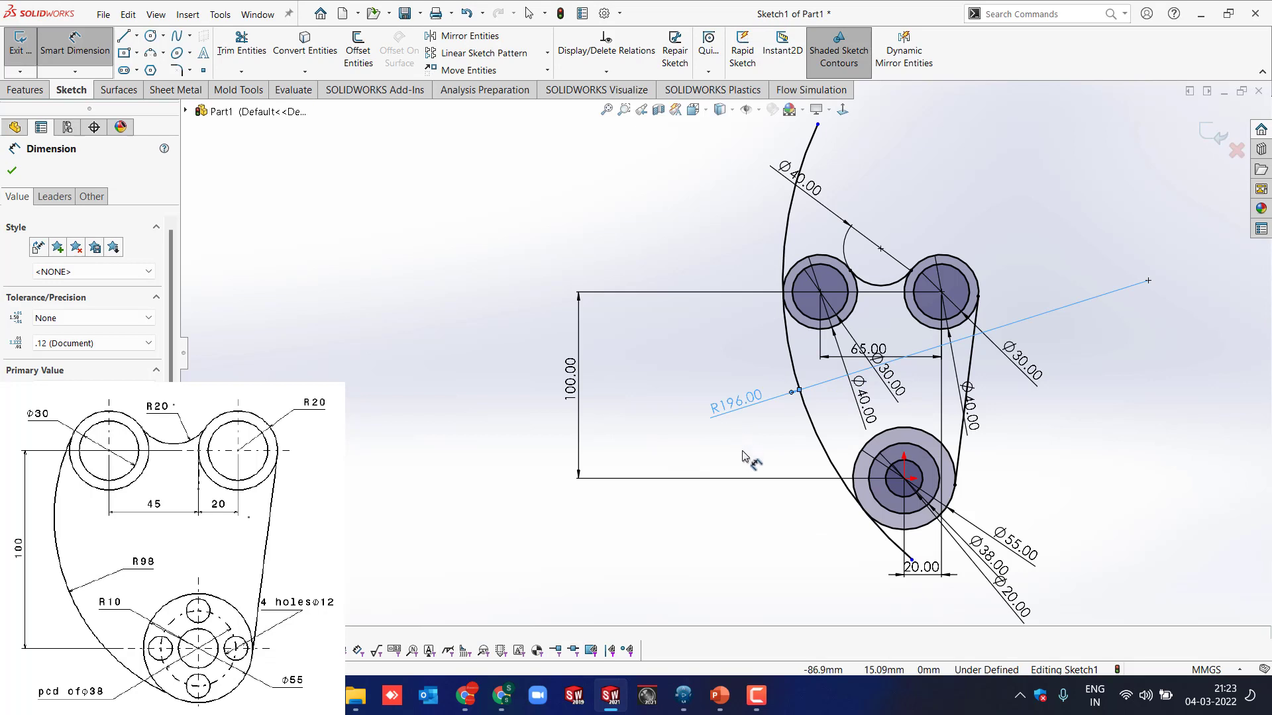
key(Escape)
Trim the left arc's overhanging ends below the lower boss and above the upper-left boss.
key(t)
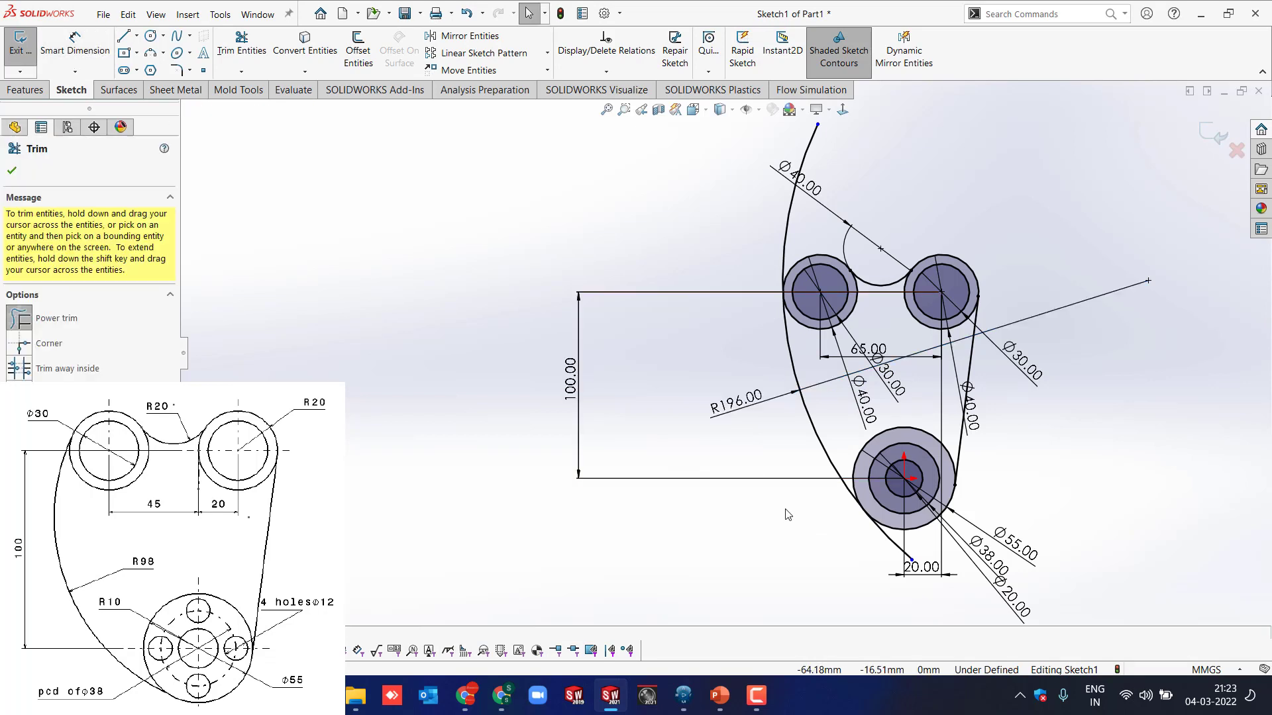
drag(874, 557, 898, 547)
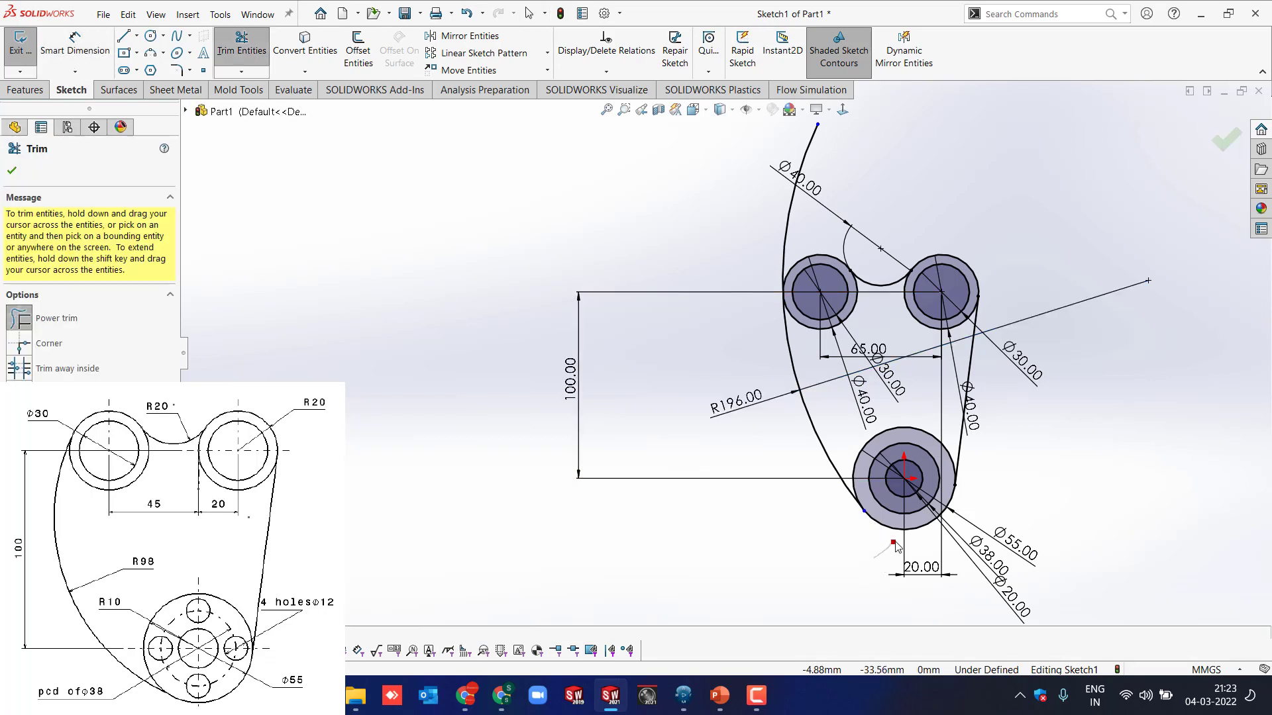
drag(797, 141, 828, 156)
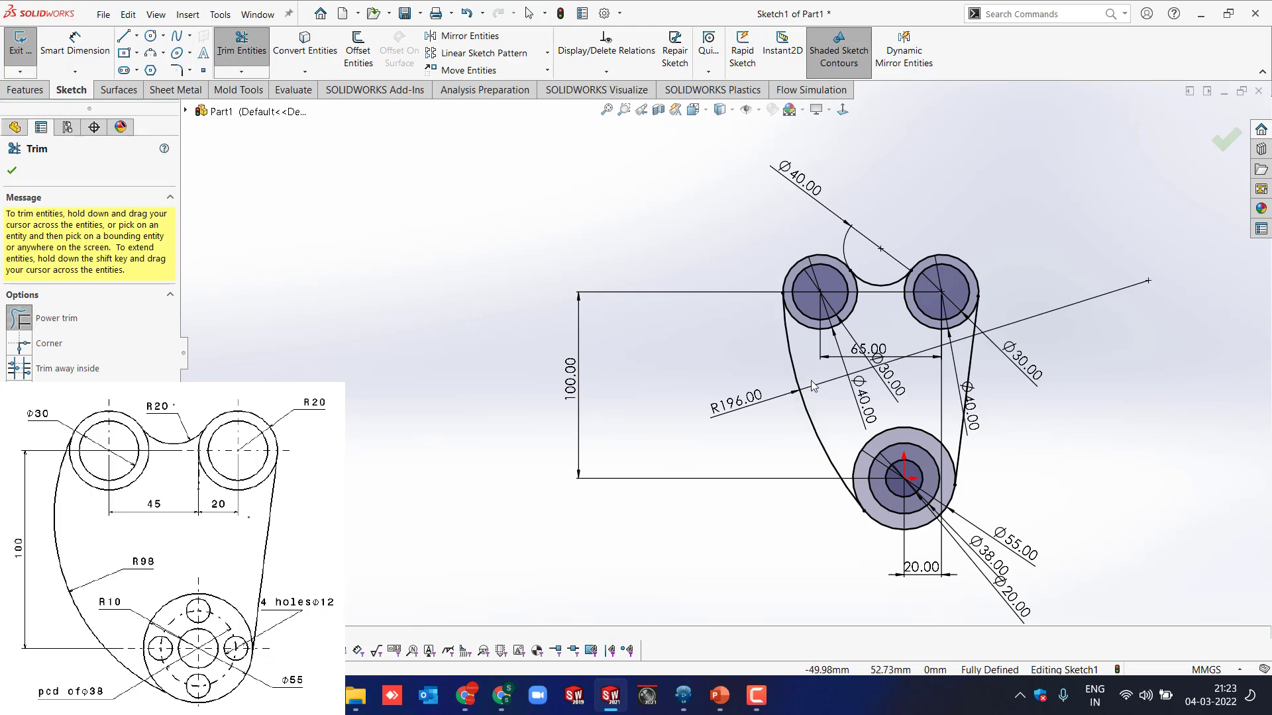
Convert the 38 mm circle in the lower boss to construction geometry.
scroll(855, 471, down, 5)
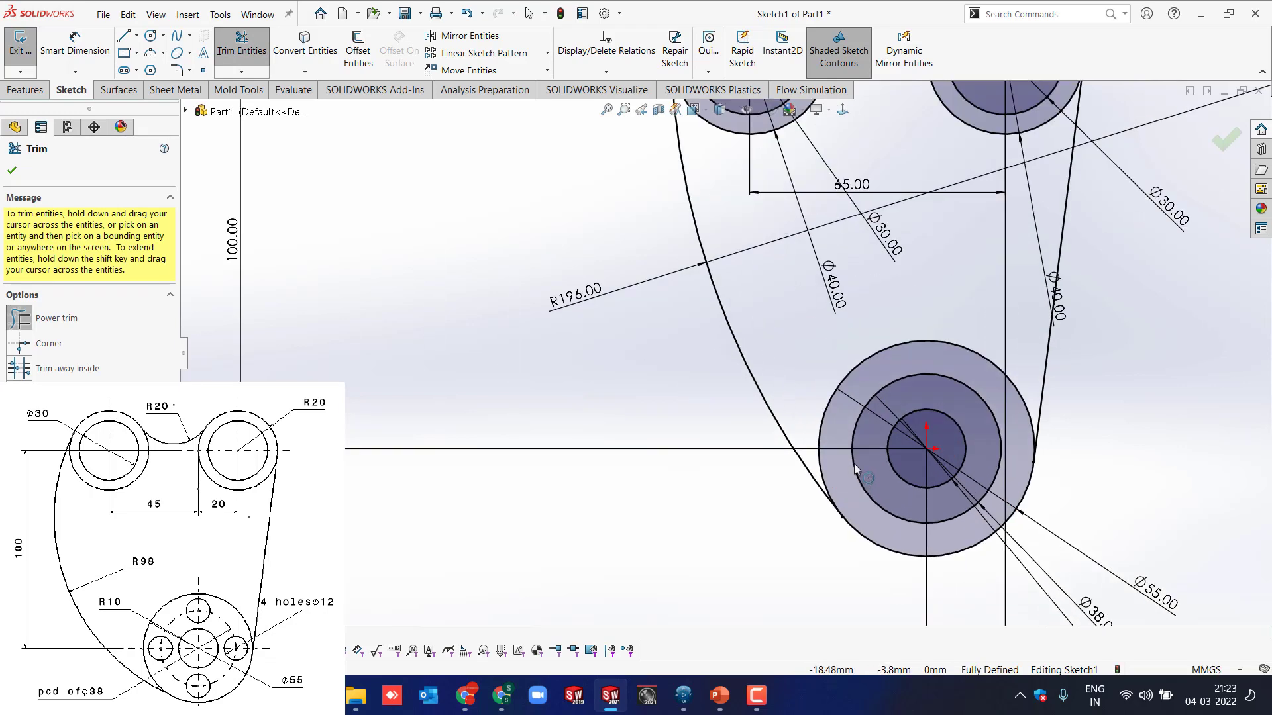
scroll(853, 464, up, 5)
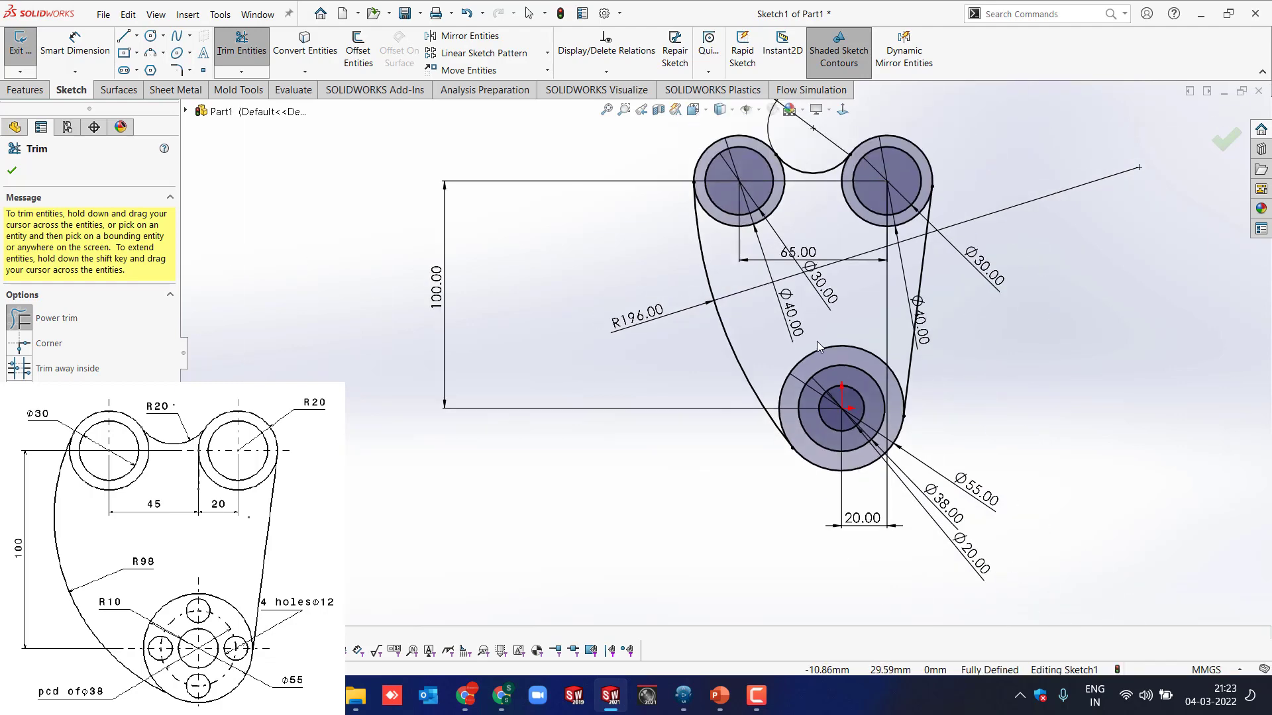
scroll(816, 341, down, 2)
scroll(863, 336, down, 2)
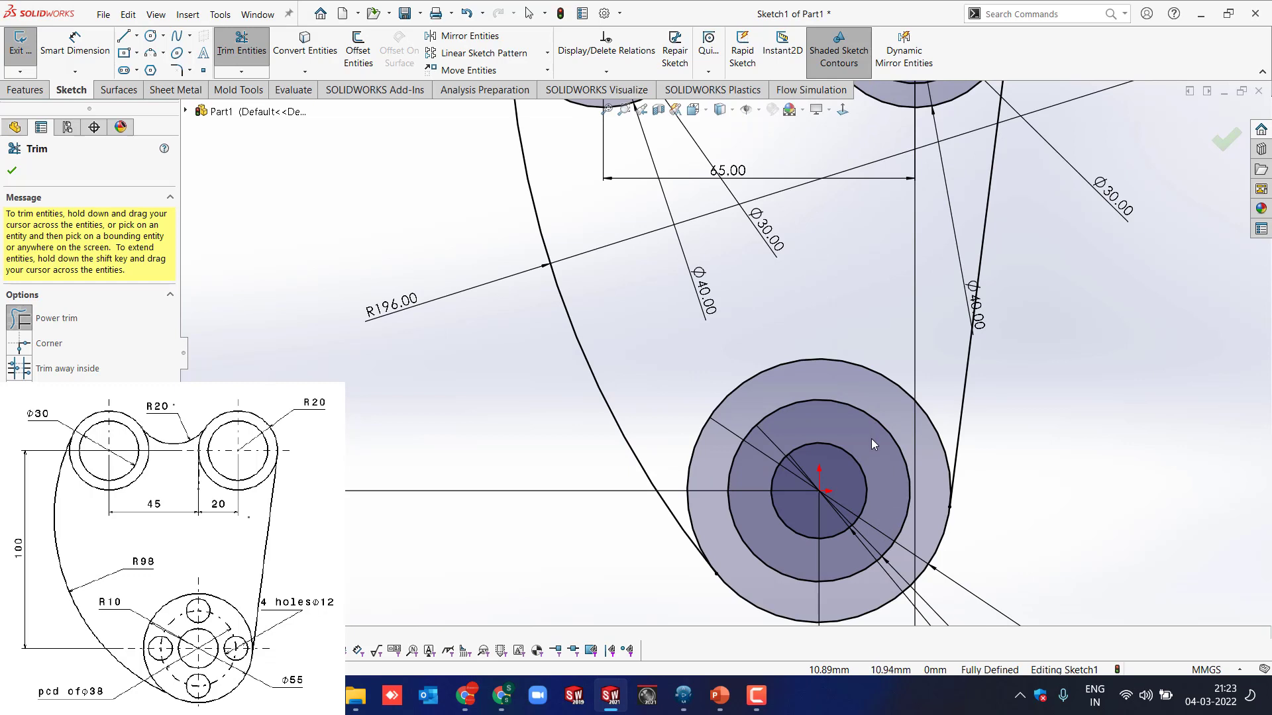
key(Escape)
click(886, 429)
click(983, 465)
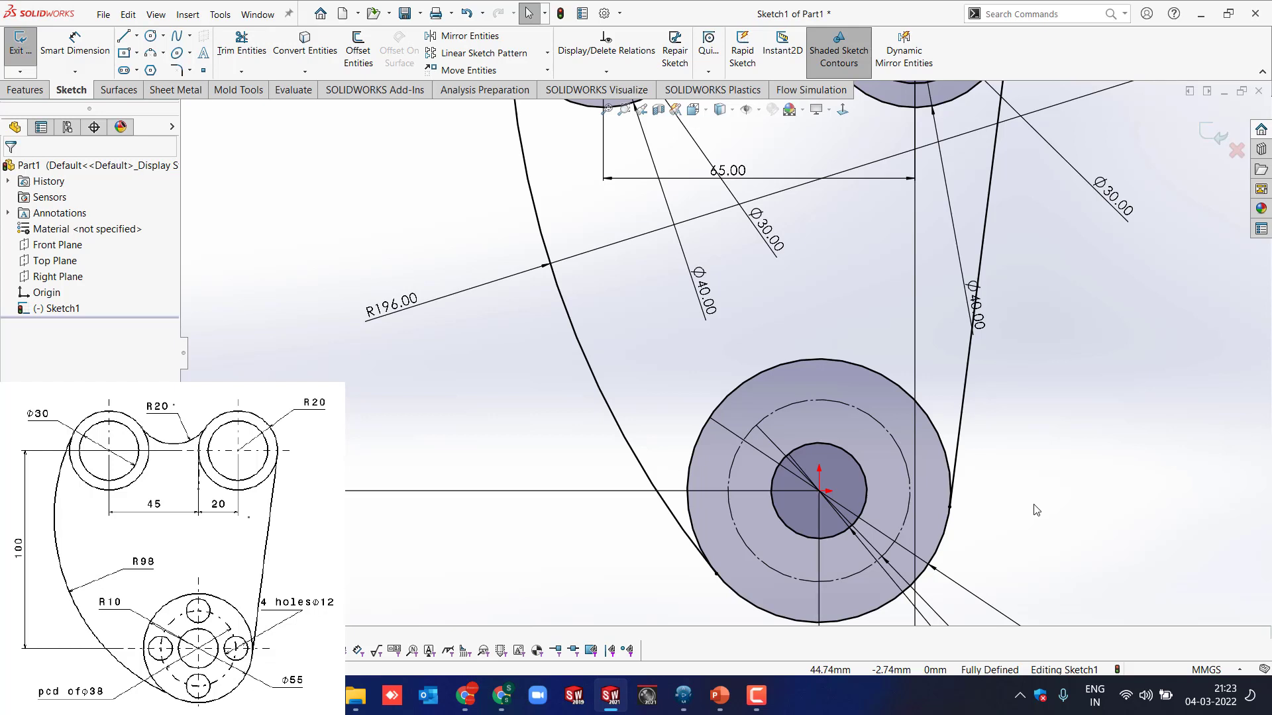
Sketch a 12 mm diameter hole circle centred on the right quadrant point of the 38 mm pitch circle.
key(c)
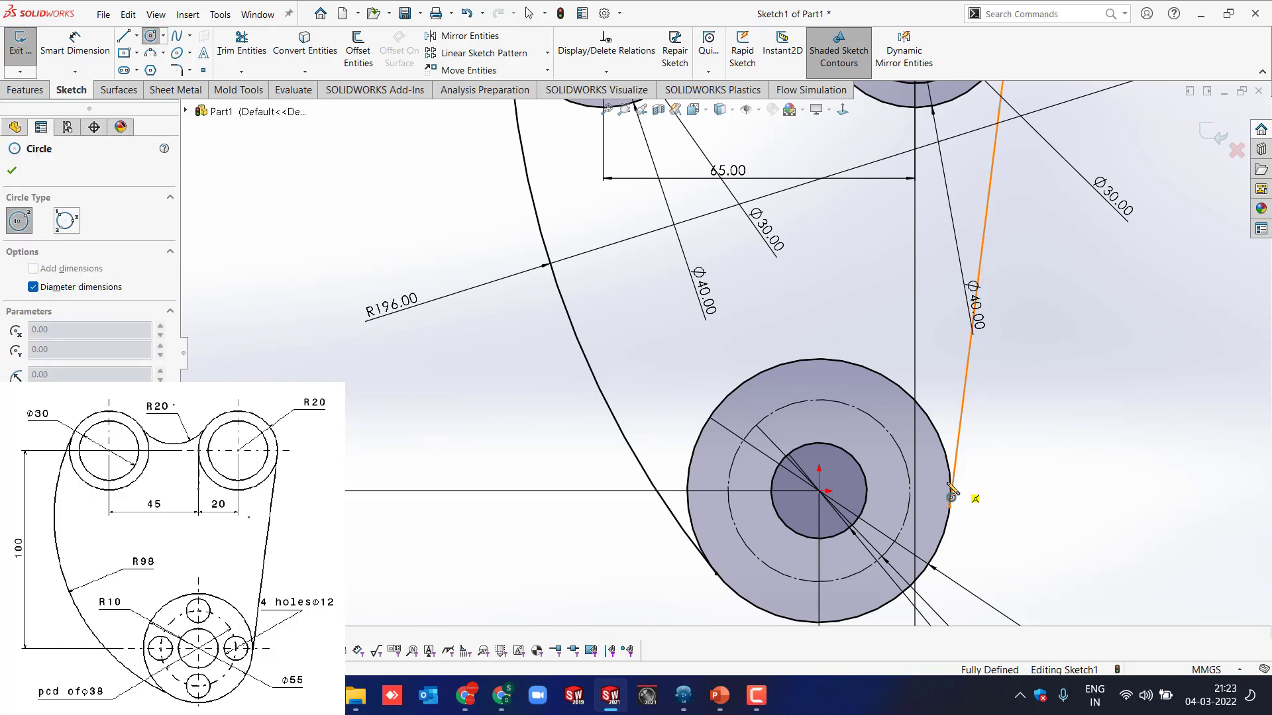
click(910, 492)
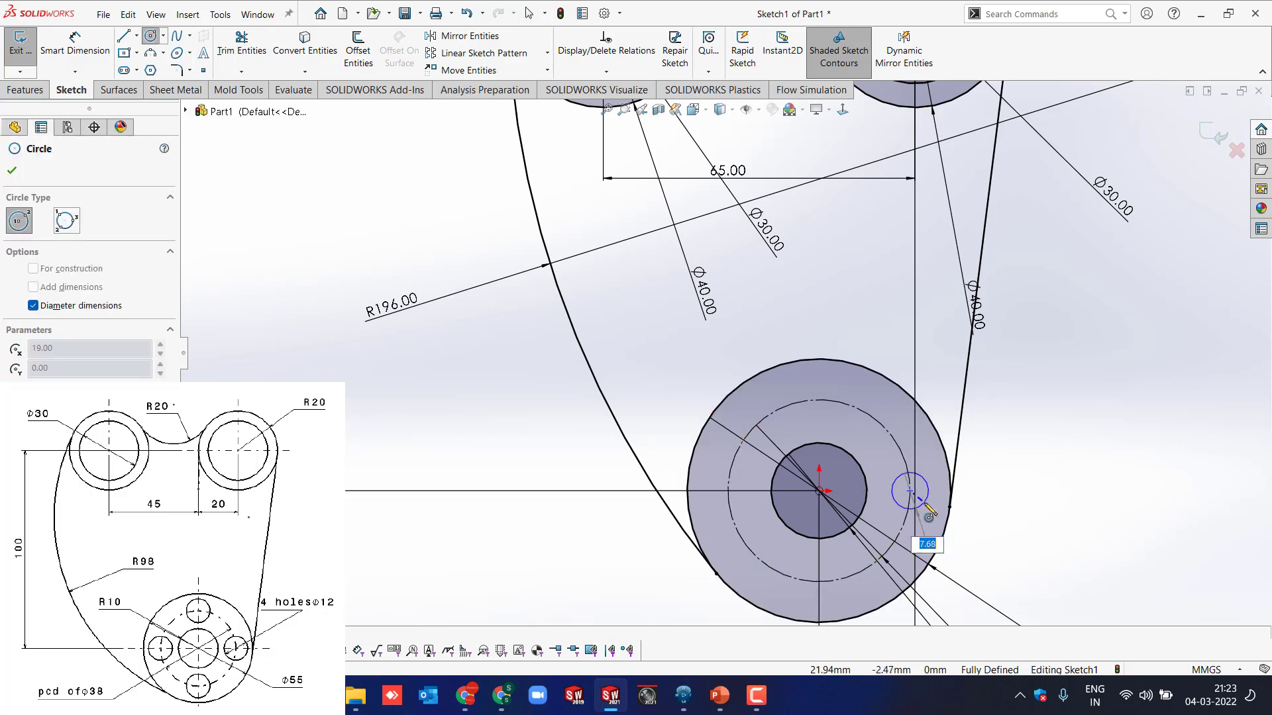
text(12)
key(Return)
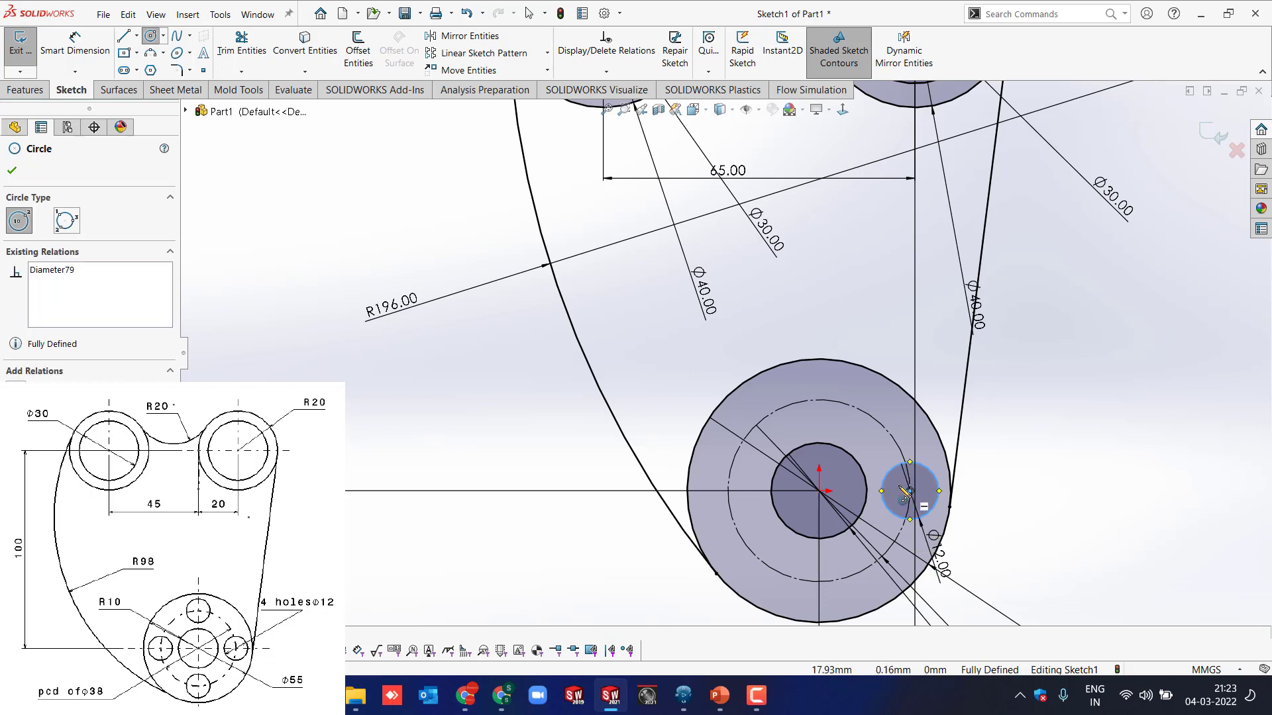
Sketch three more small hole circles centred on the top, left and bottom quadrant points of the 38 mm pitch circle.
click(819, 400)
click(828, 417)
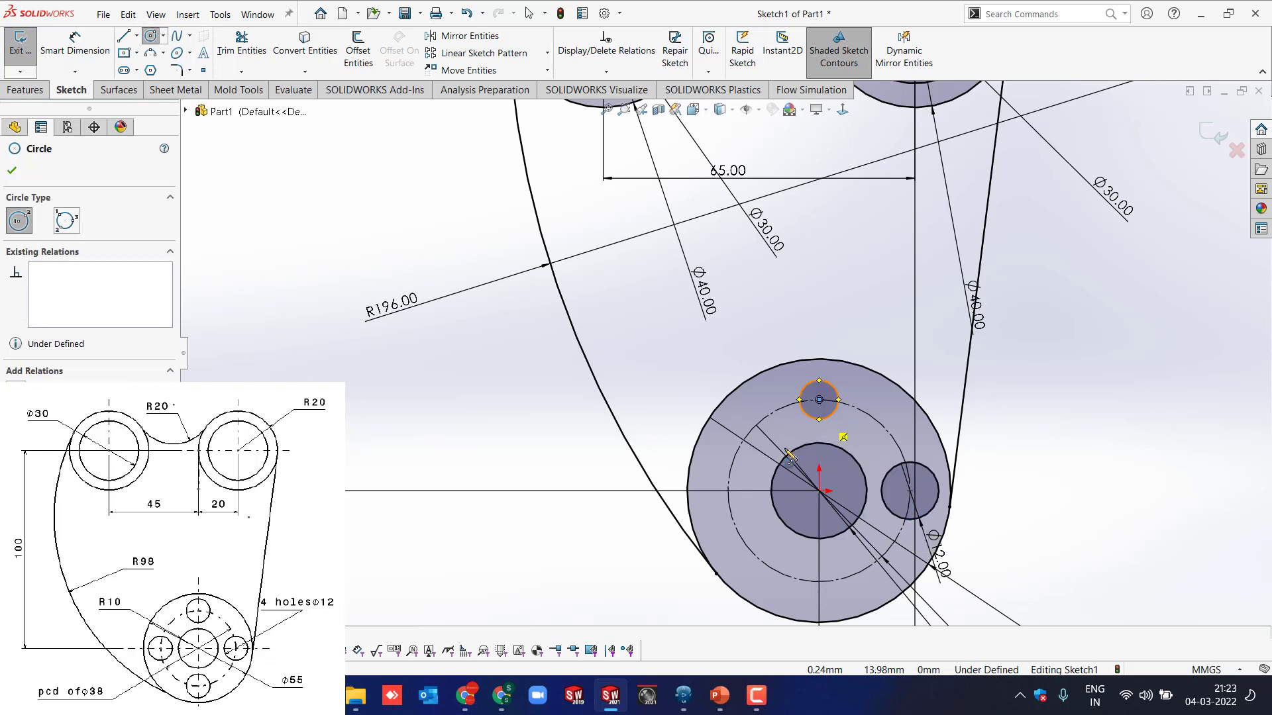
click(728, 491)
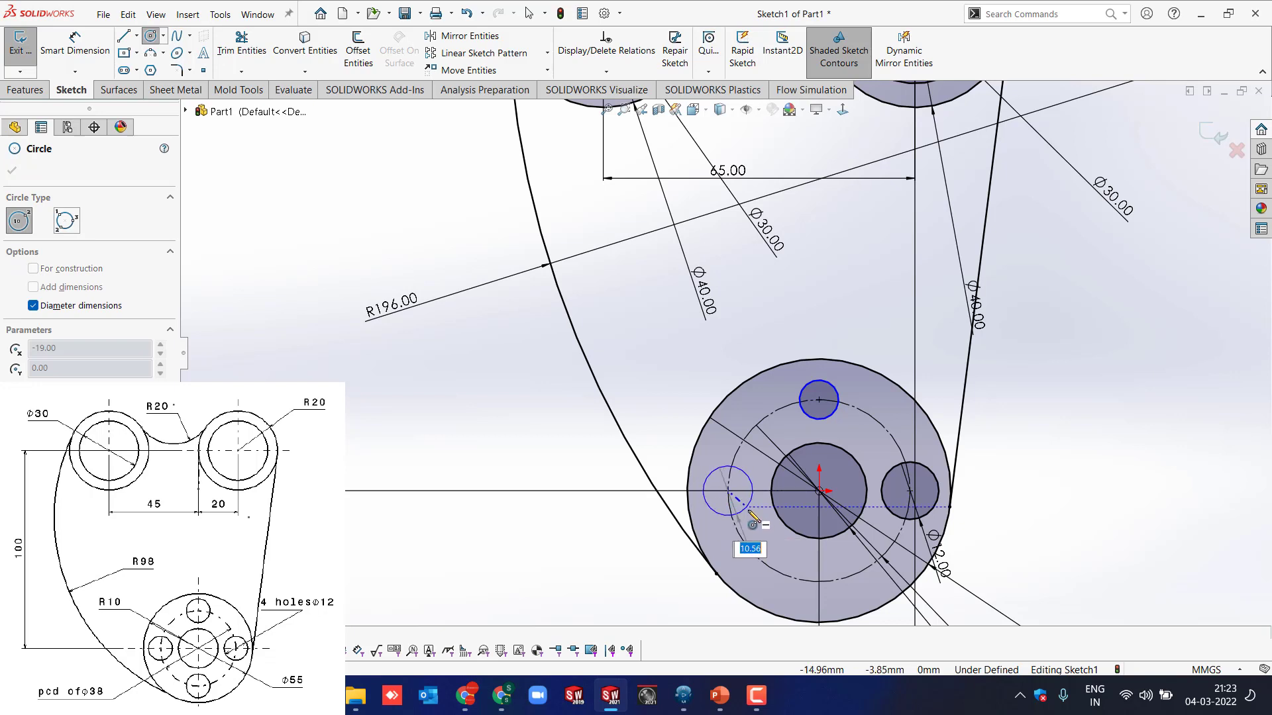
click(741, 515)
click(819, 581)
click(843, 577)
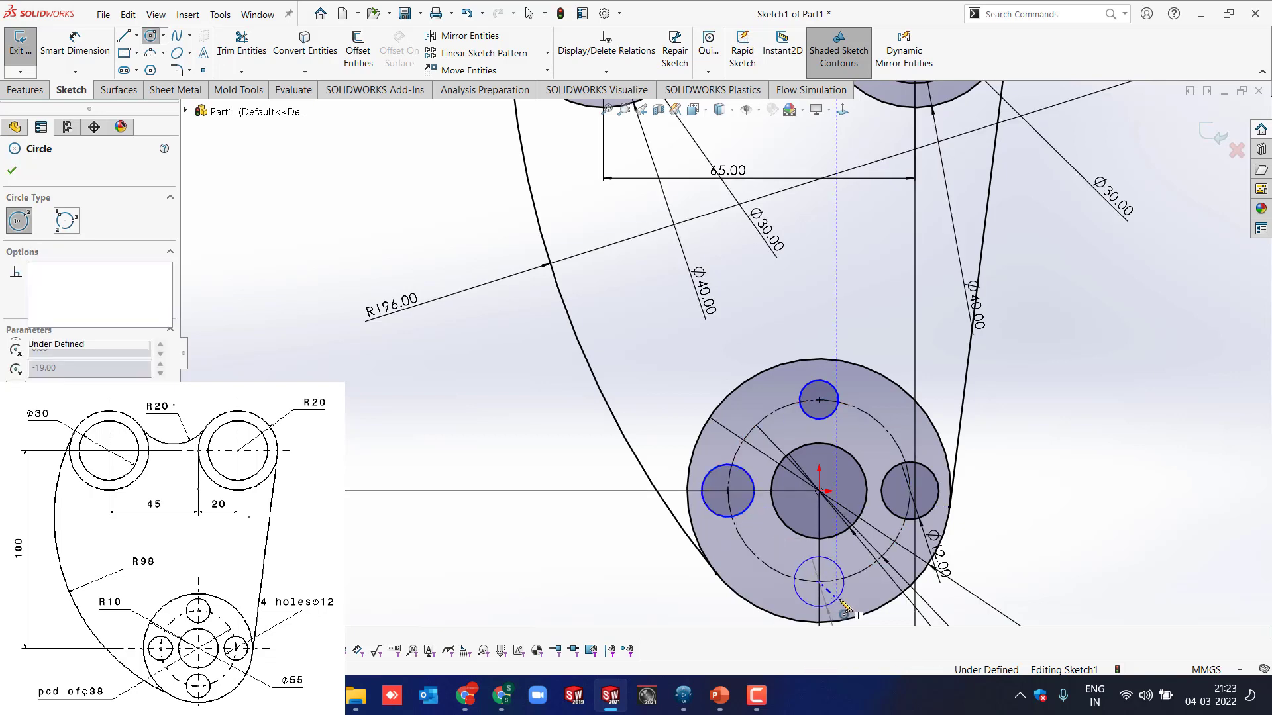
key(Escape)
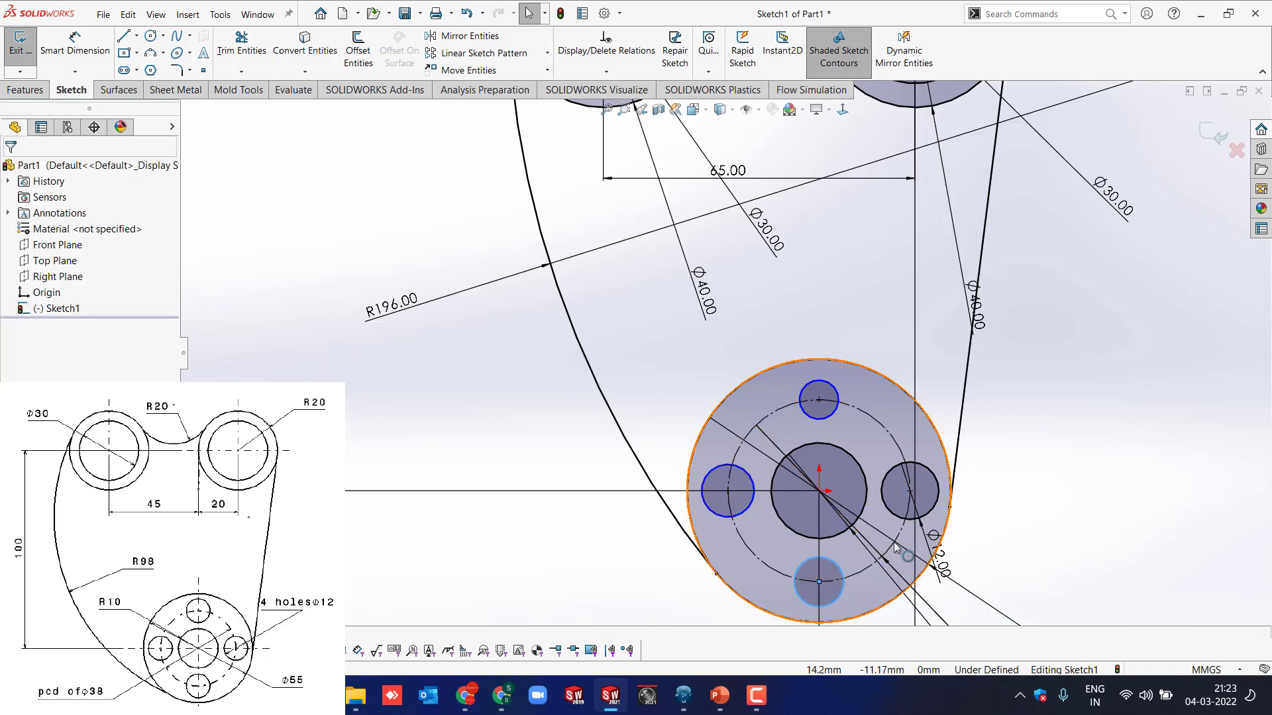
Make the four hole circles on the pitch circle equal in size to the 12 mm one.
ctrl+click(882, 478)
ctrl+click(823, 417)
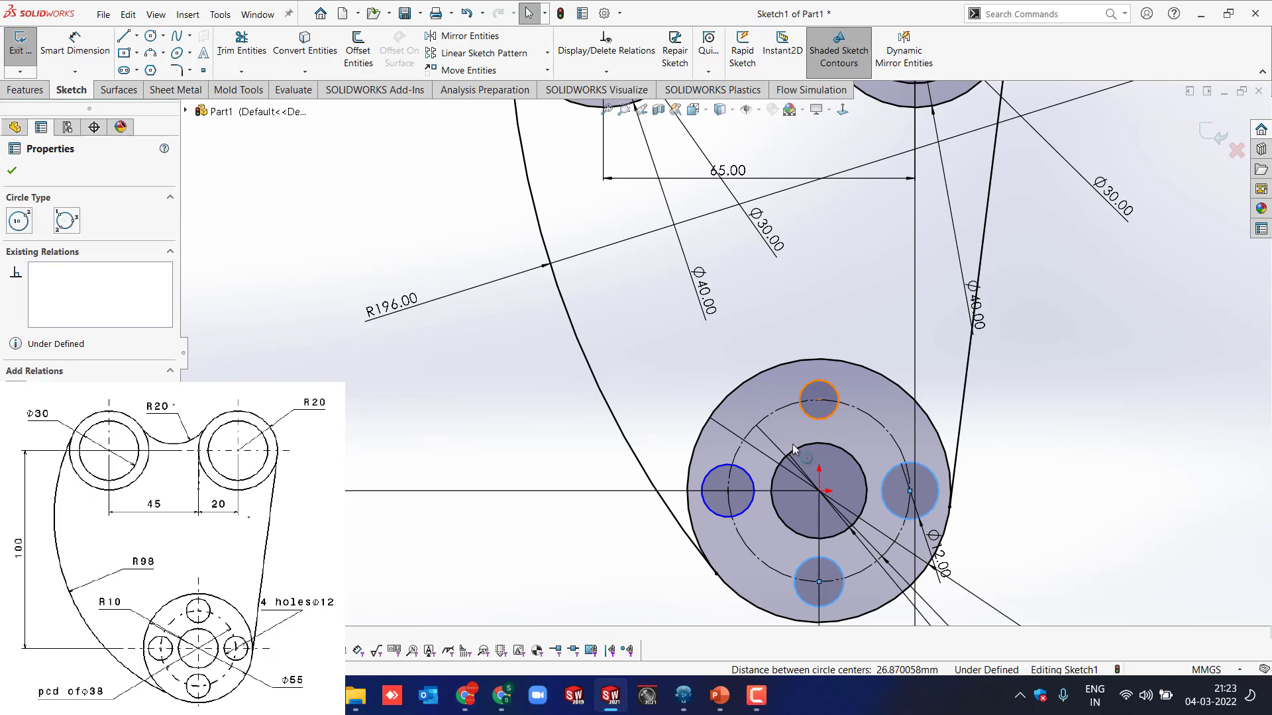
ctrl+click(754, 487)
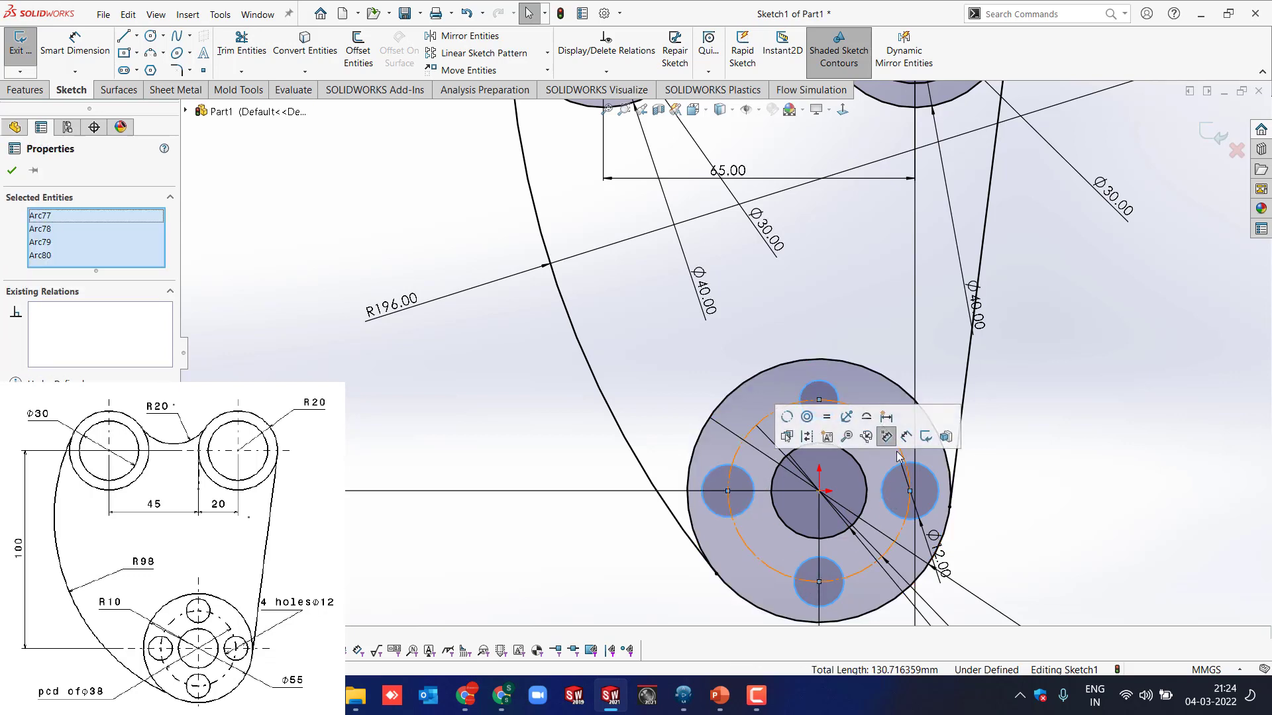
click(828, 418)
click(562, 563)
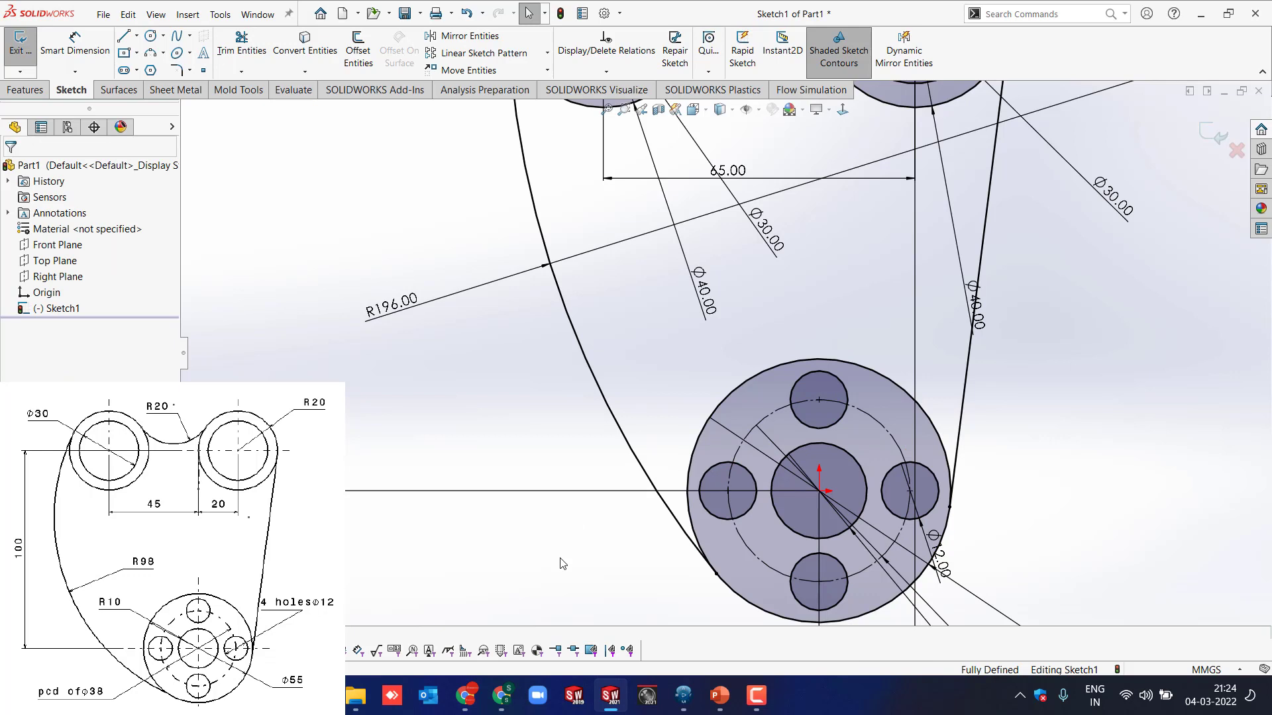
key(f)
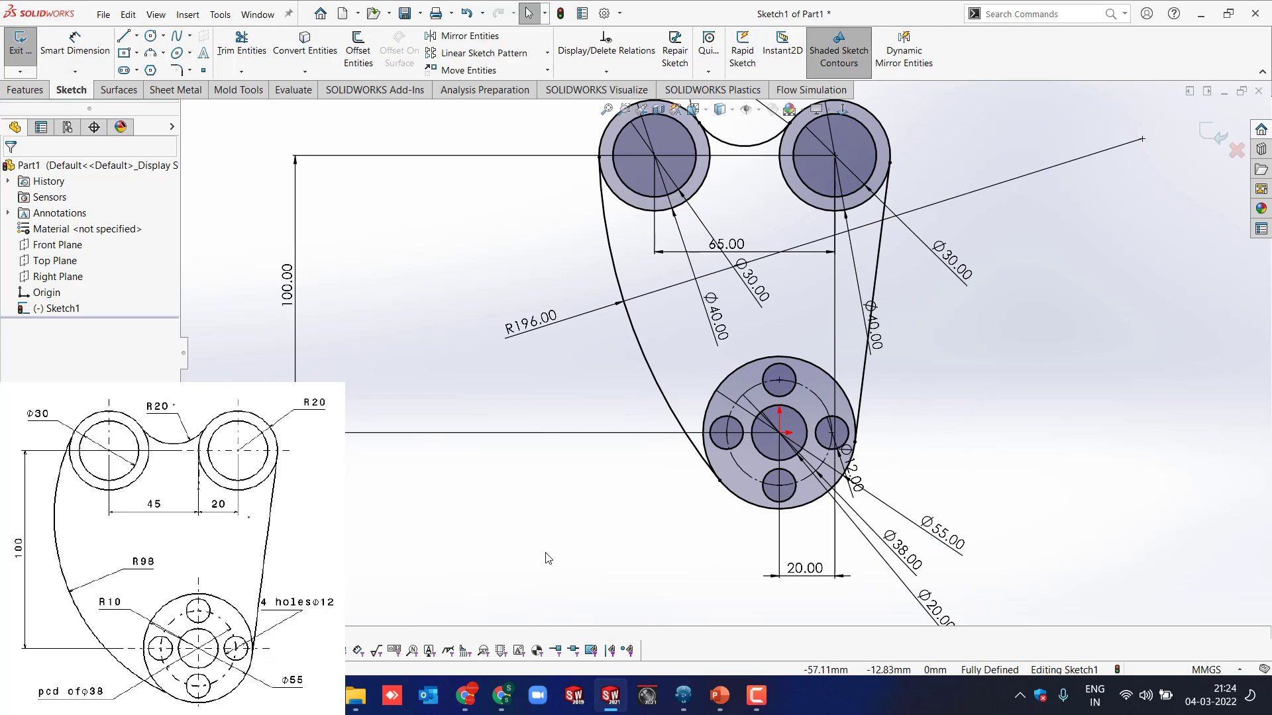
scroll(547, 558, up, 5)
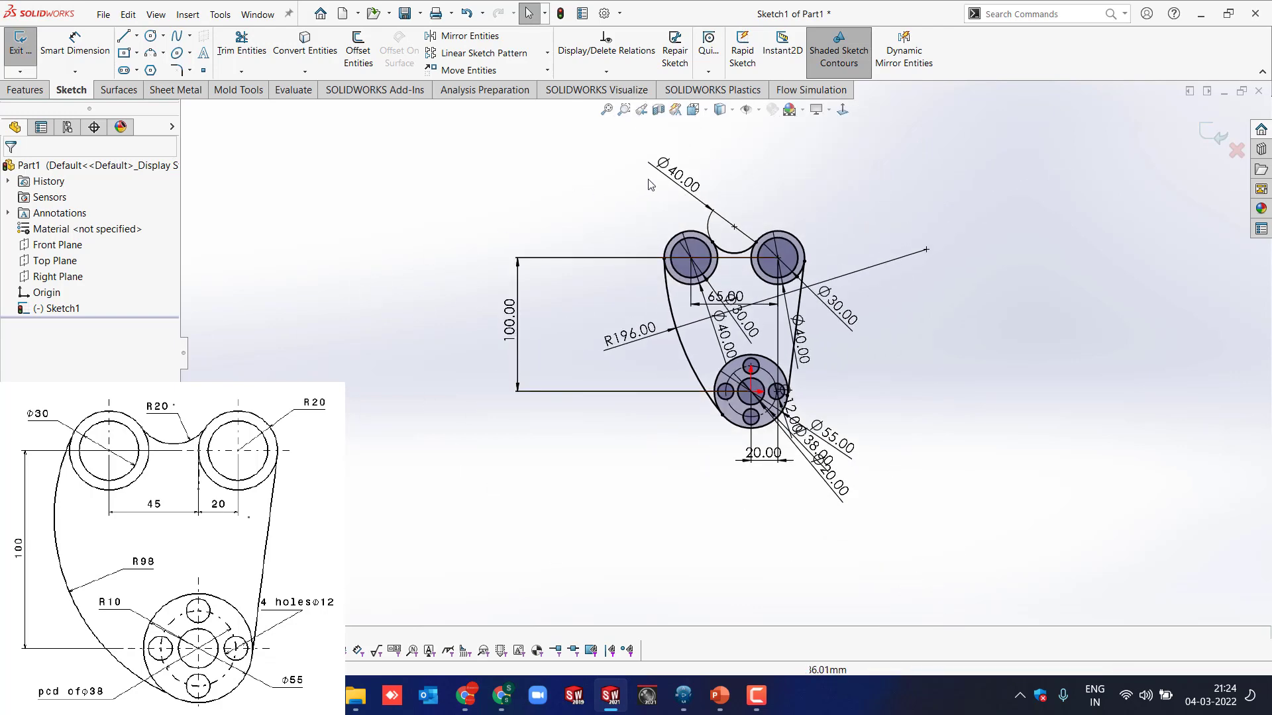
Reposition the 40 mm diameter dimension of the connecting arc between the two upper bosses to below the arc.
drag(668, 211, 722, 292)
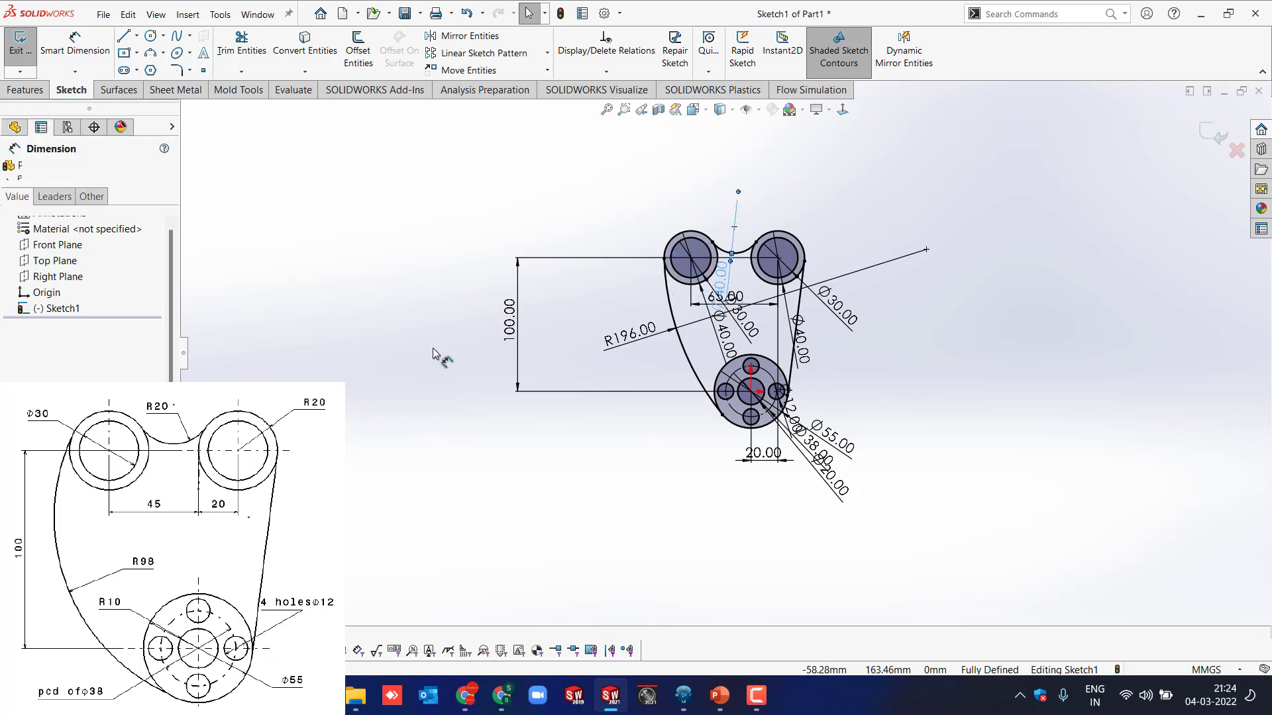
click(376, 206)
mouse_move(365, 155)
mouse_down()
mouse_move(971, 525)
mouse_move(1059, 558)
mouse_up()
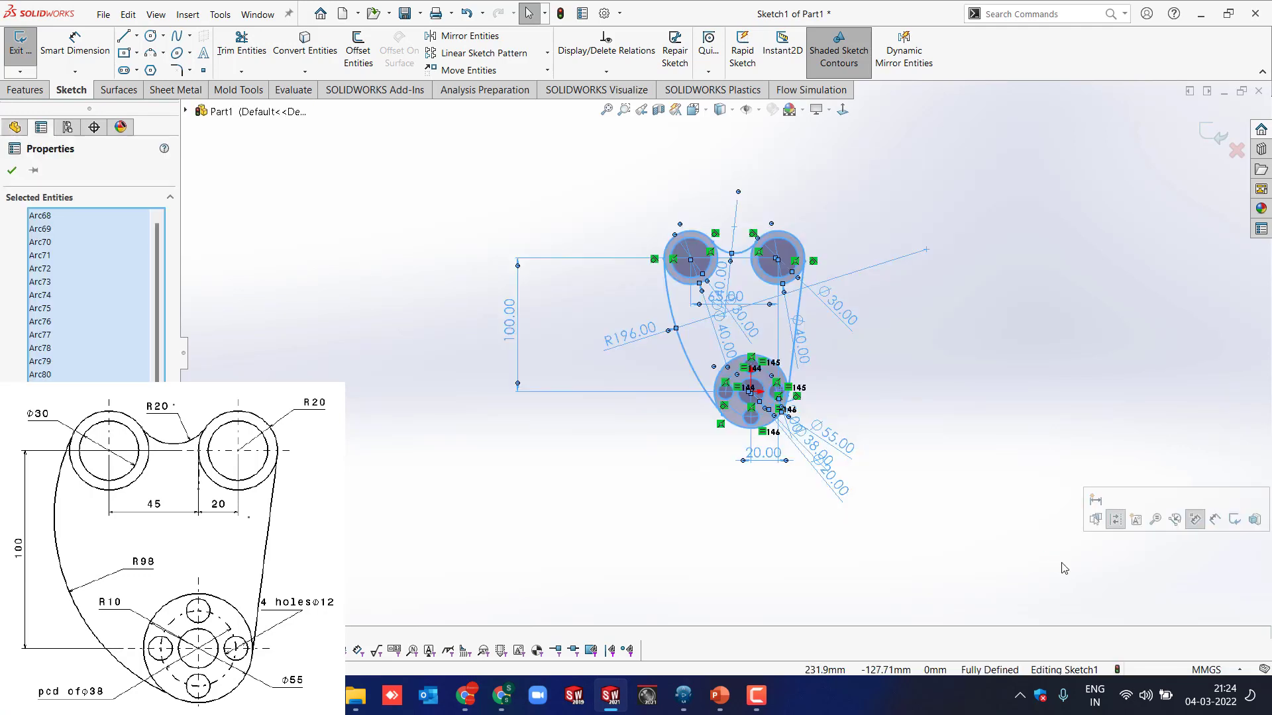
click(923, 500)
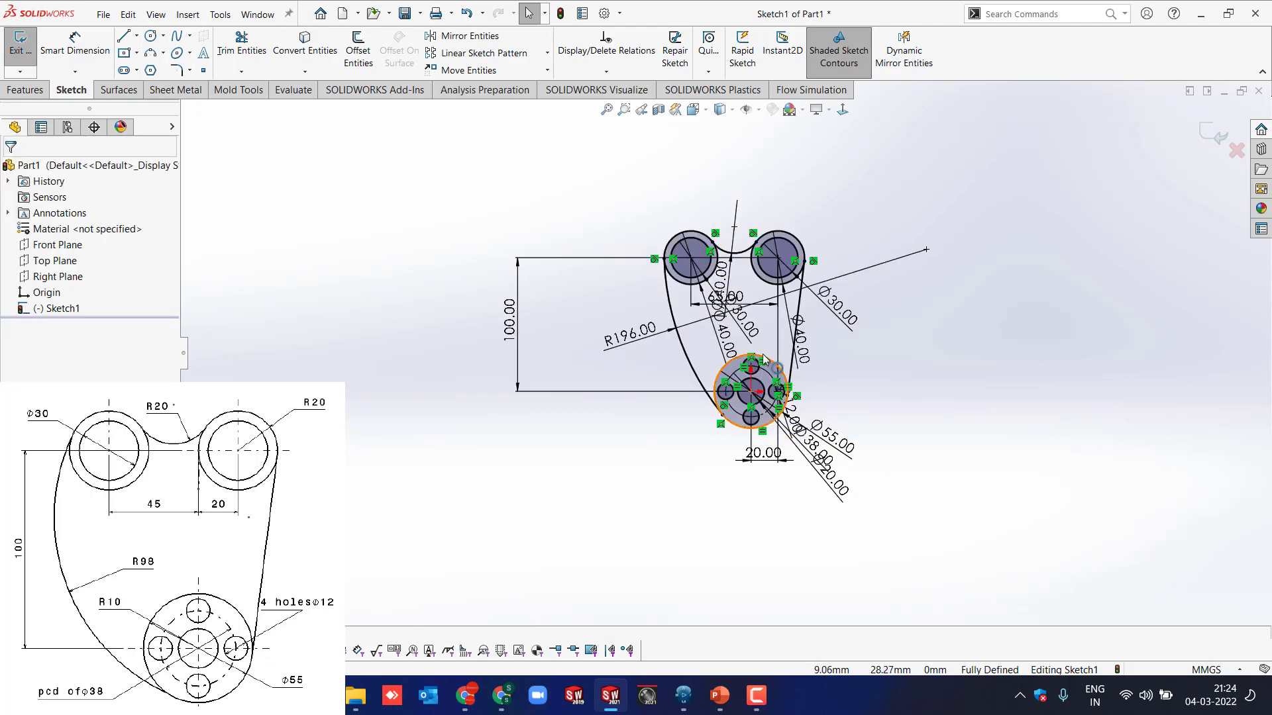
Delete all geometry and dimensions of the finished link plate from the sketch.
scroll(770, 354, down, 4)
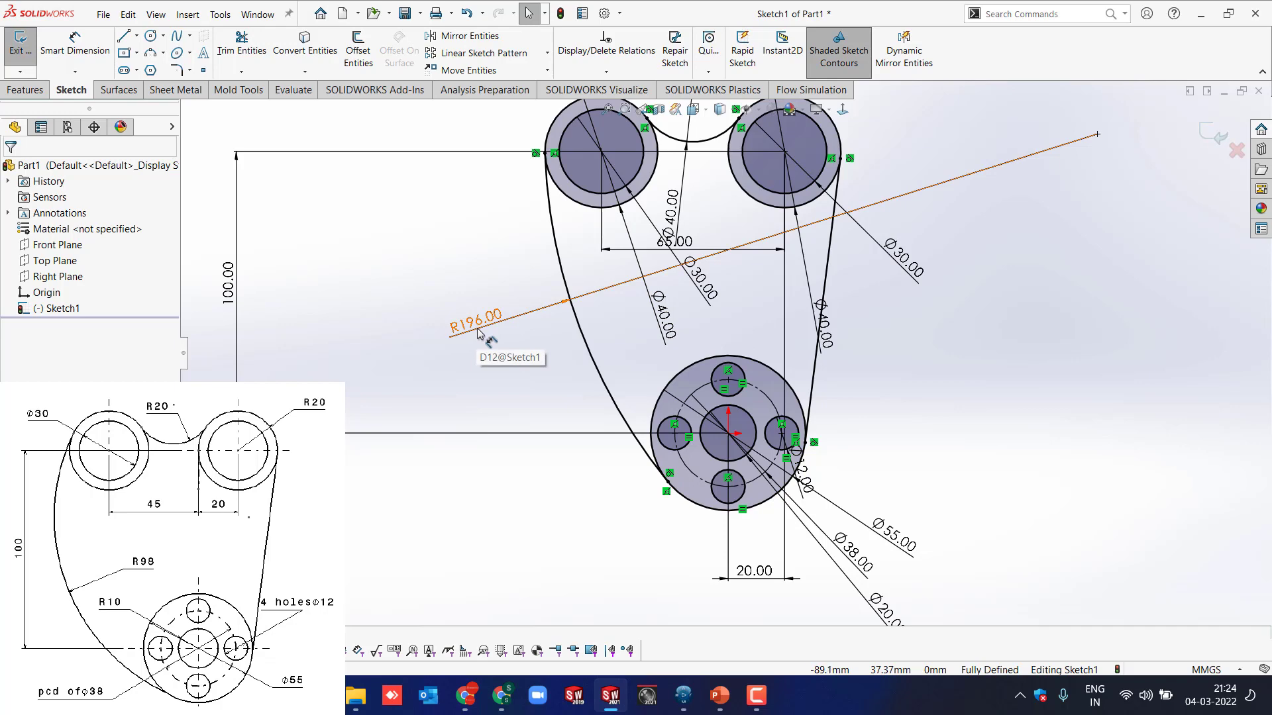
scroll(497, 457, up, 2)
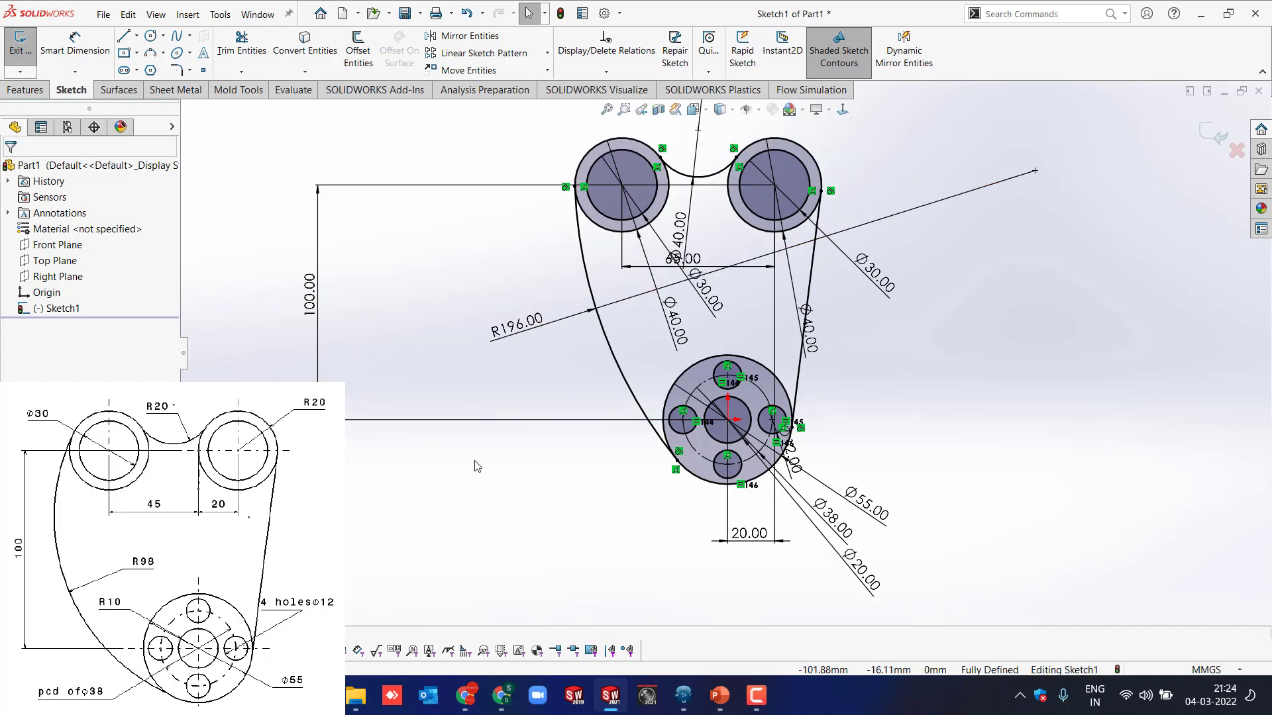
drag(298, 153, 1105, 528)
key(Delete)
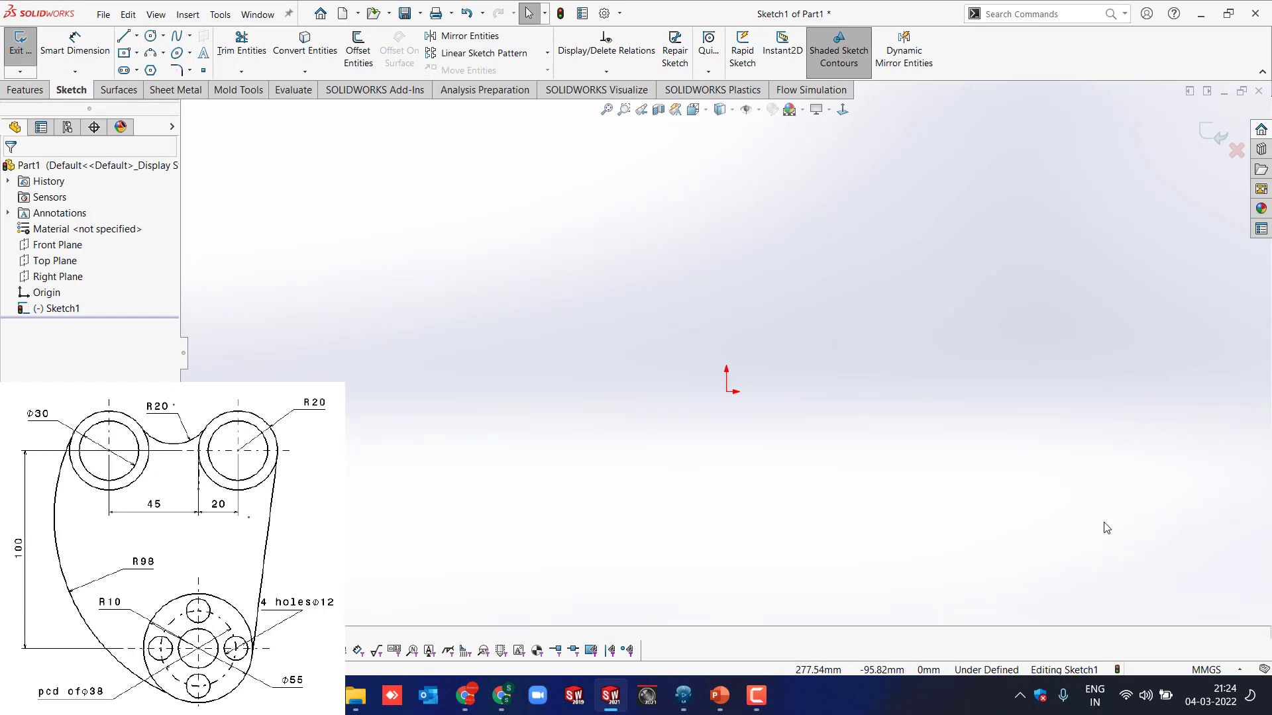
Sketch a horizontal construction line about 223 mm long, running left from the origin.
key(l)
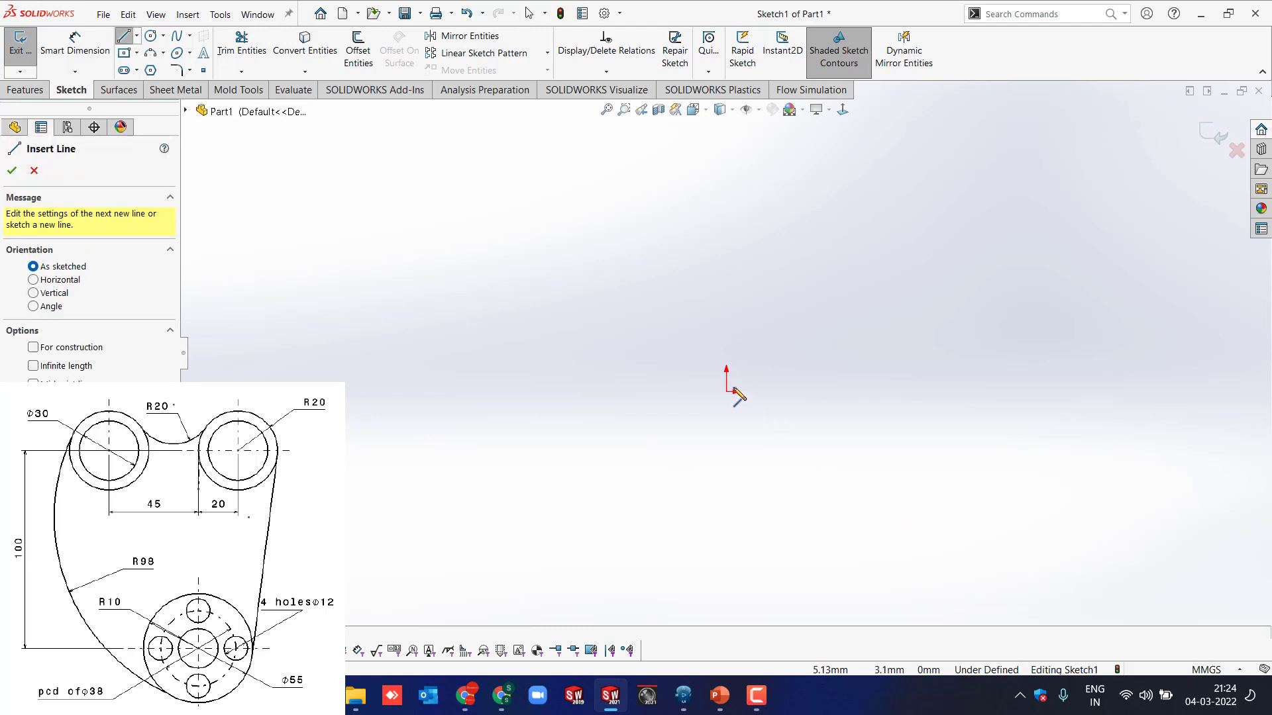
click(727, 391)
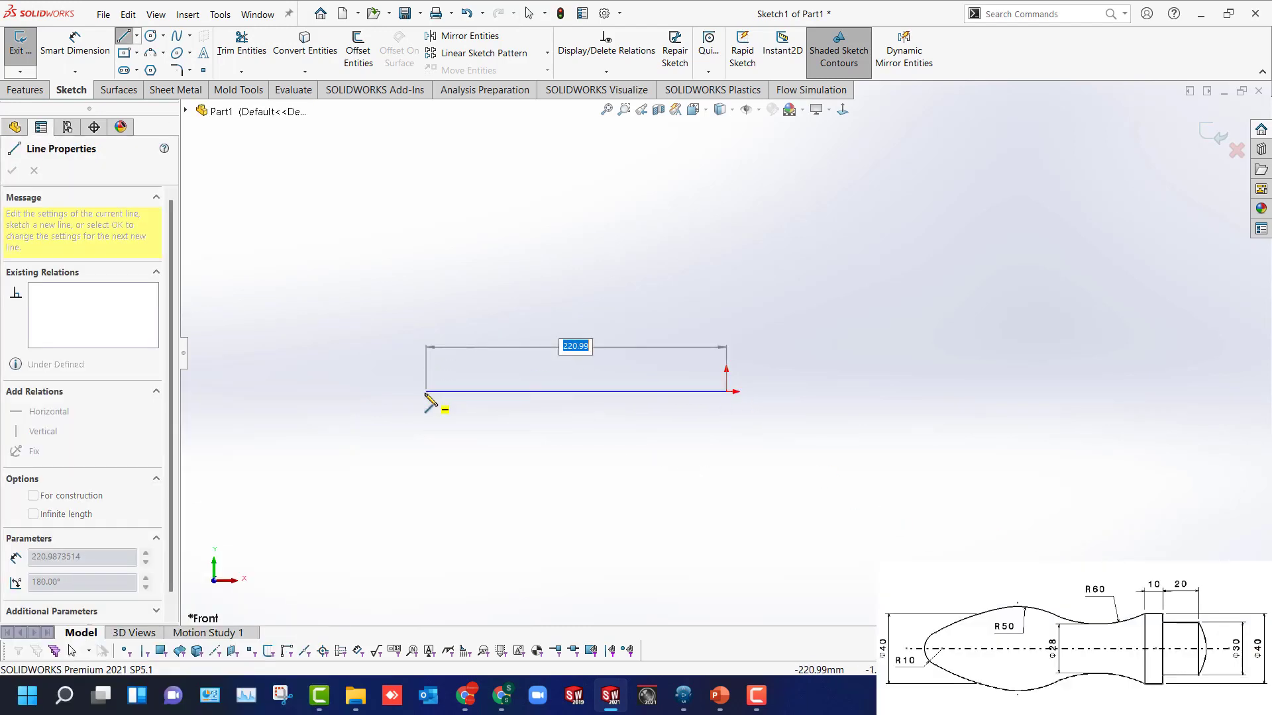
click(424, 392)
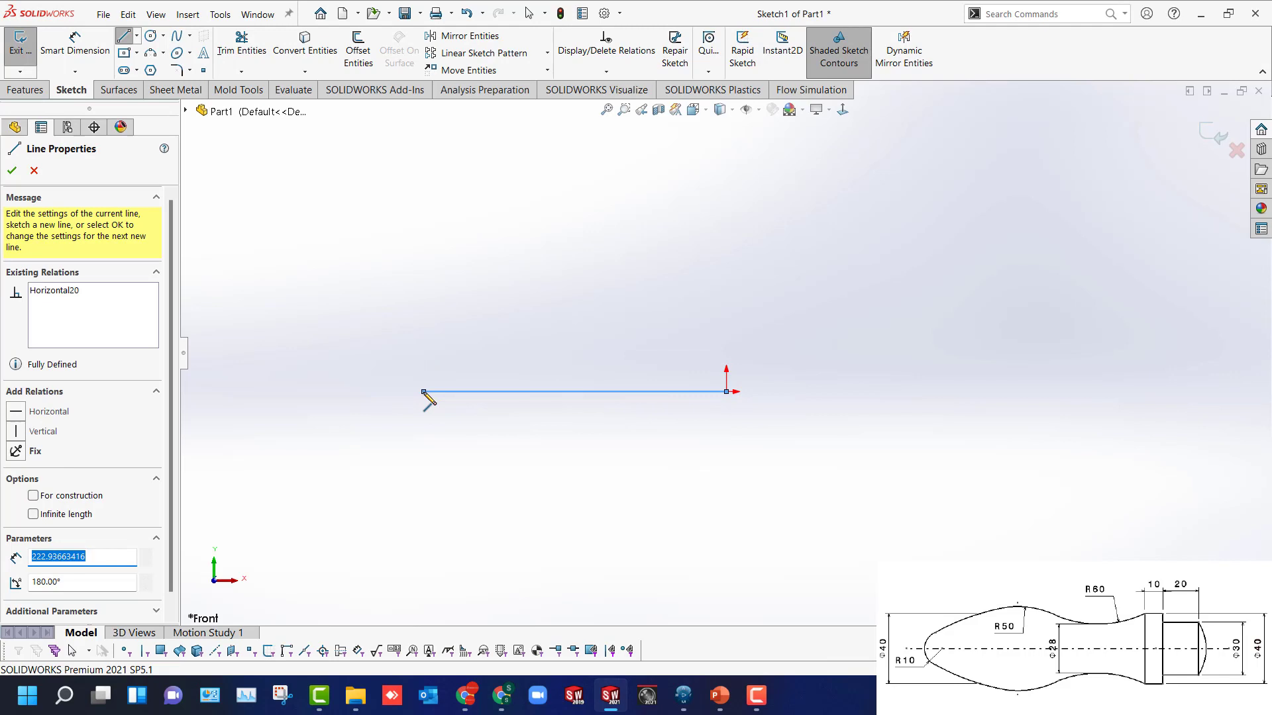
key(Escape)
click(493, 393)
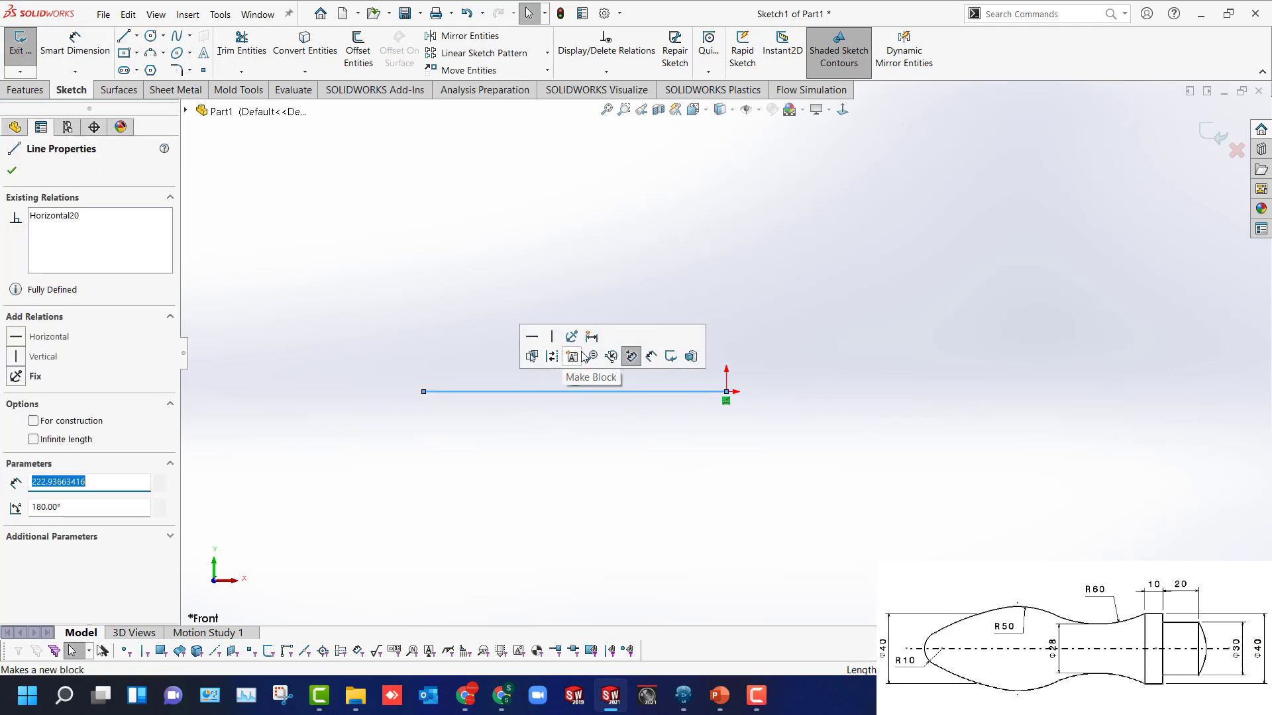
click(554, 356)
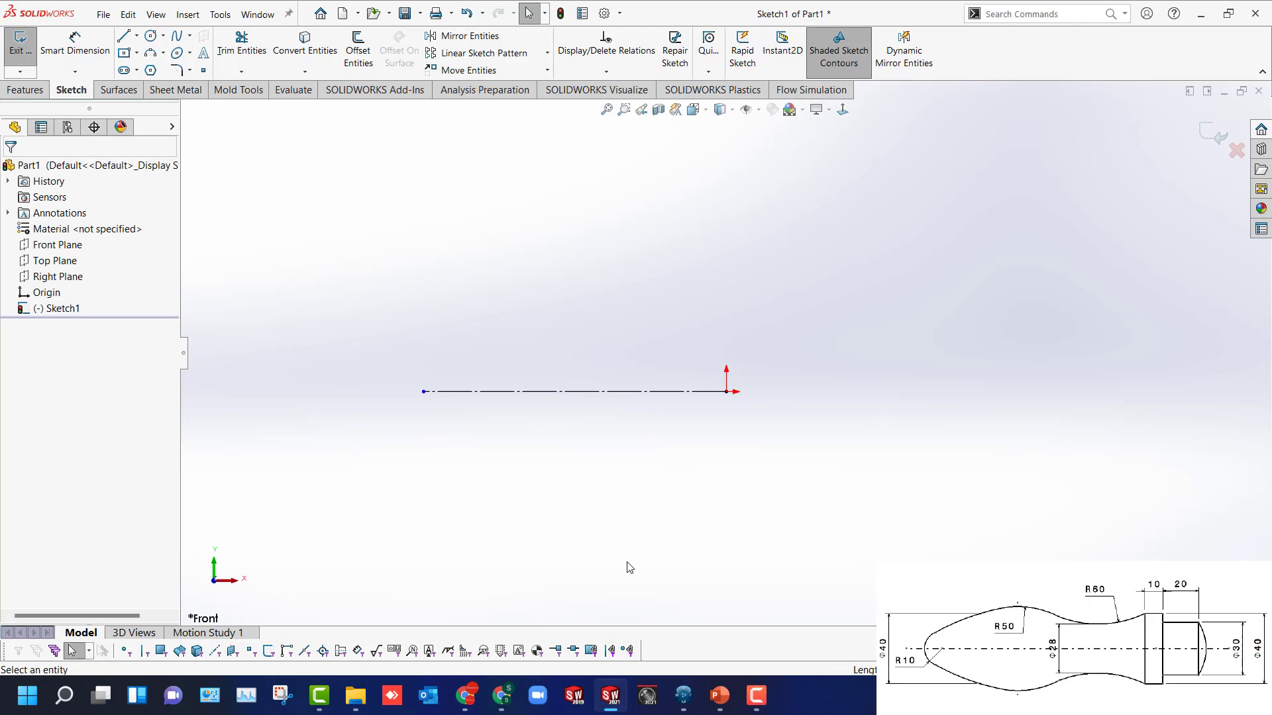
Sketch a stepped shank from the origin with Dynamic Mirror about the centerline: a section about 45 mm long and a wider collar about 19 mm long.
click(612, 394)
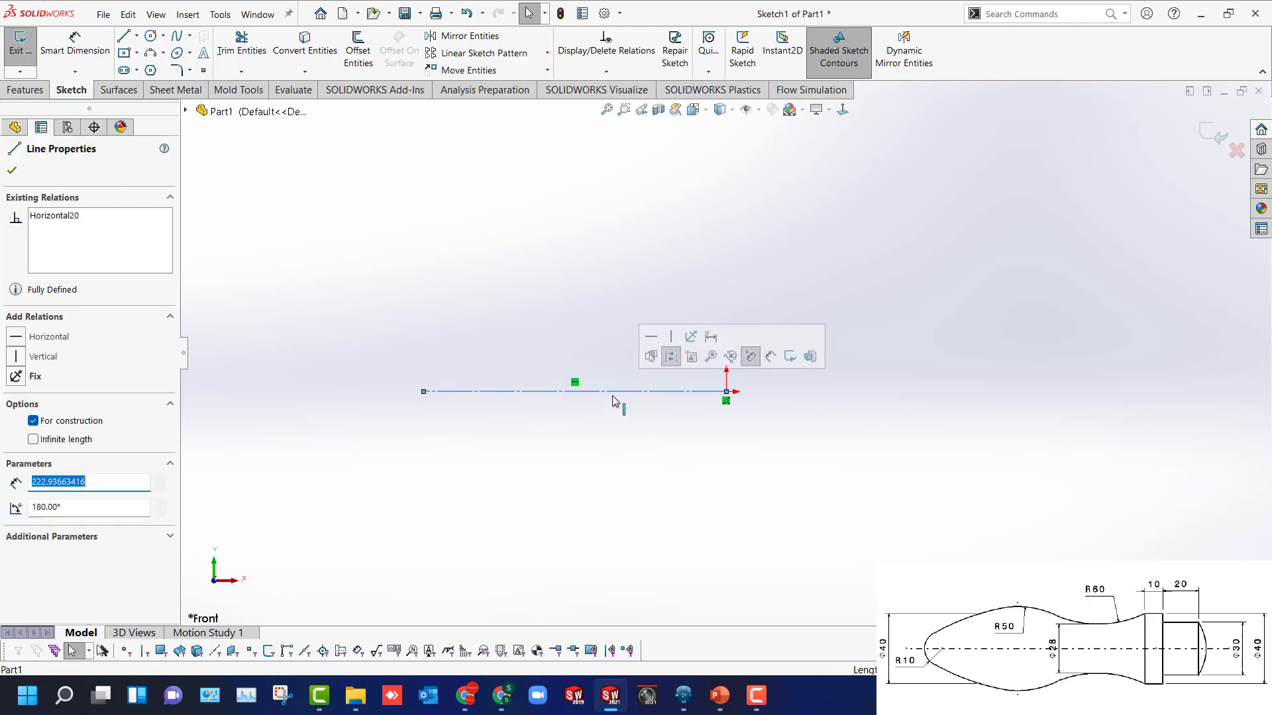
click(903, 49)
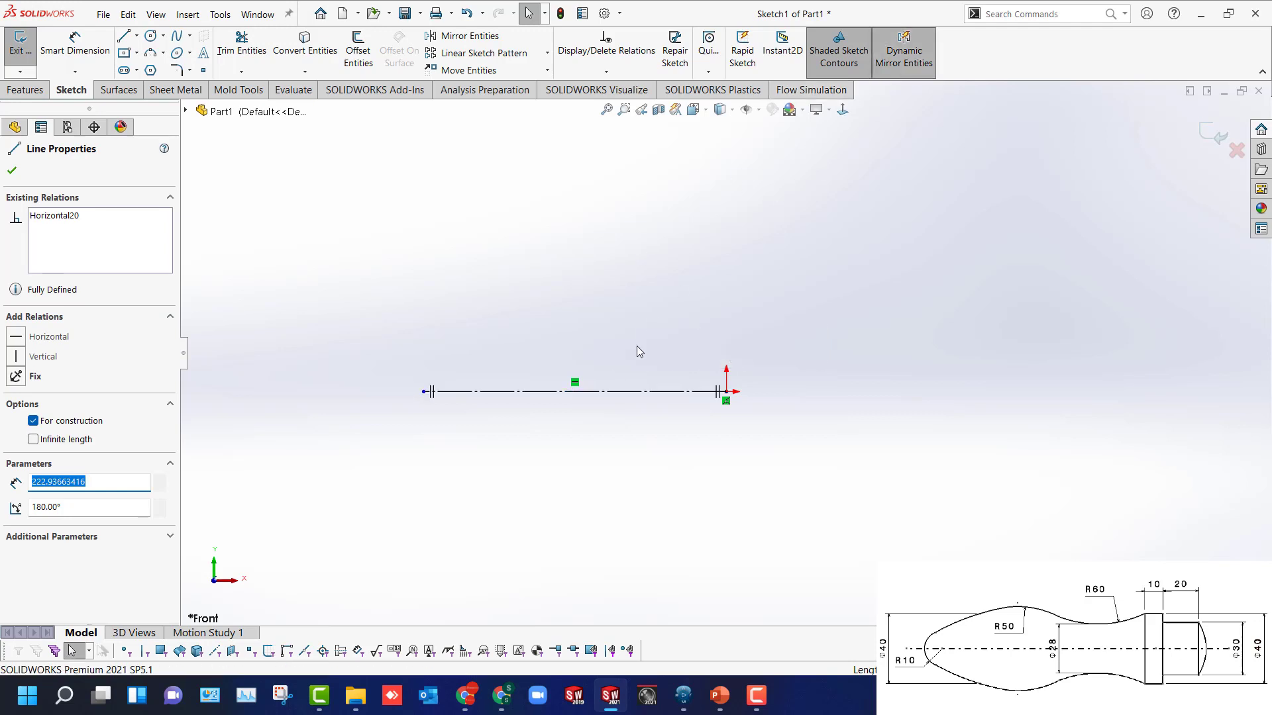
key(l)
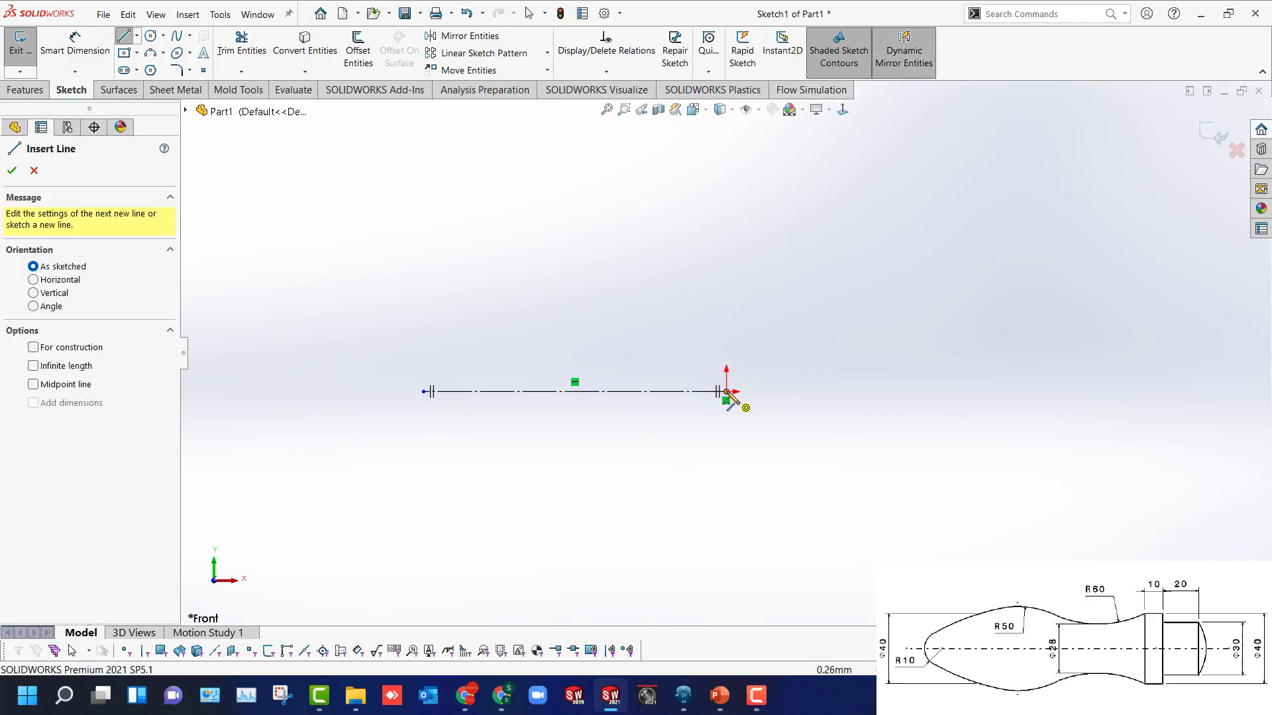
click(726, 391)
click(726, 338)
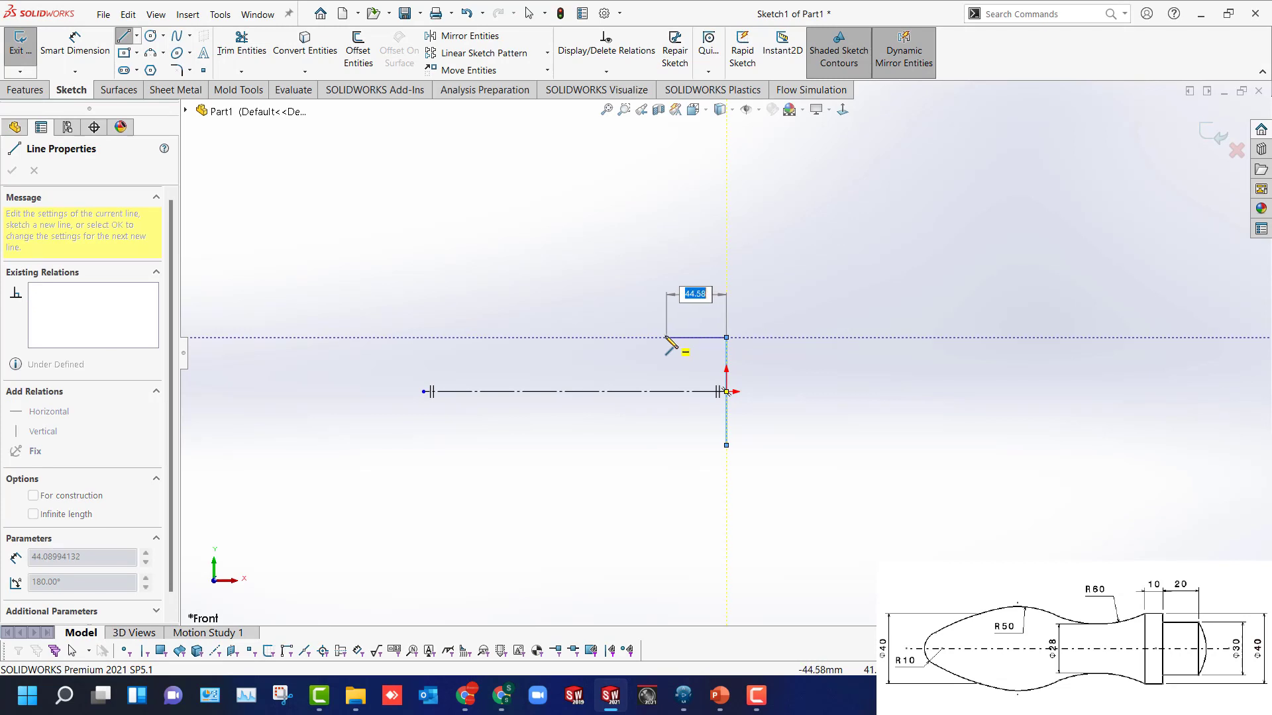
click(665, 338)
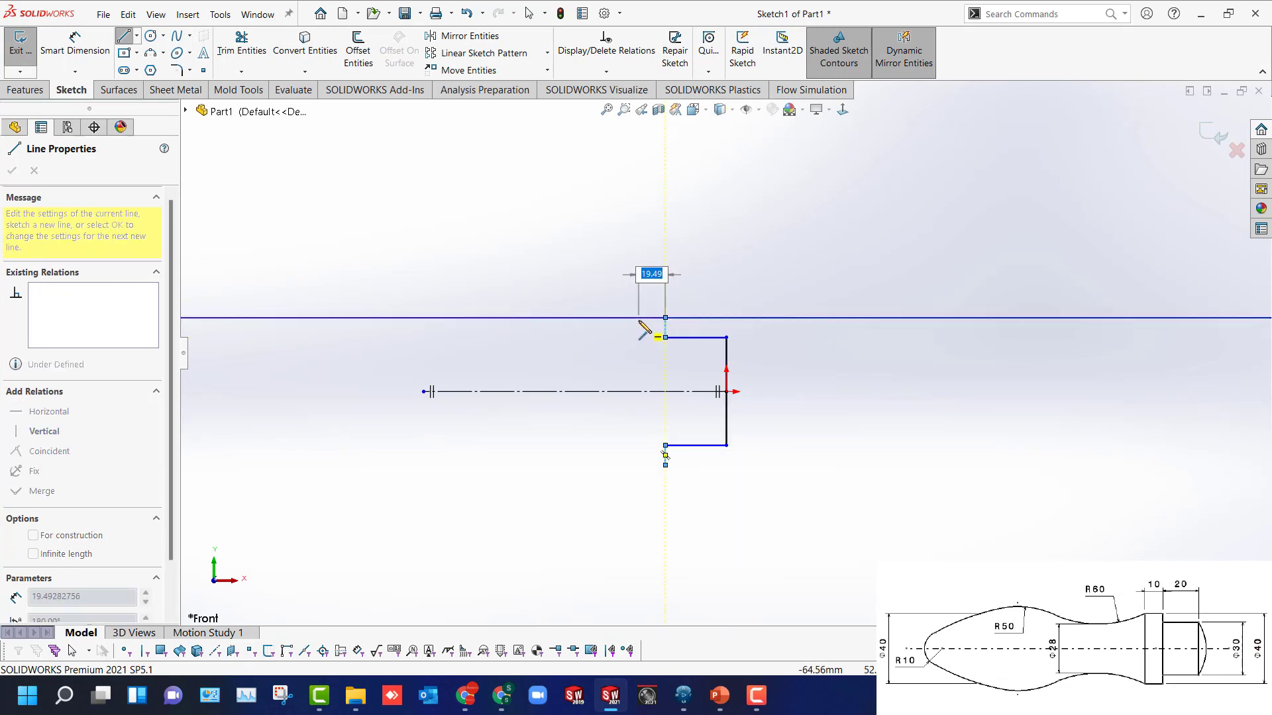
click(640, 323)
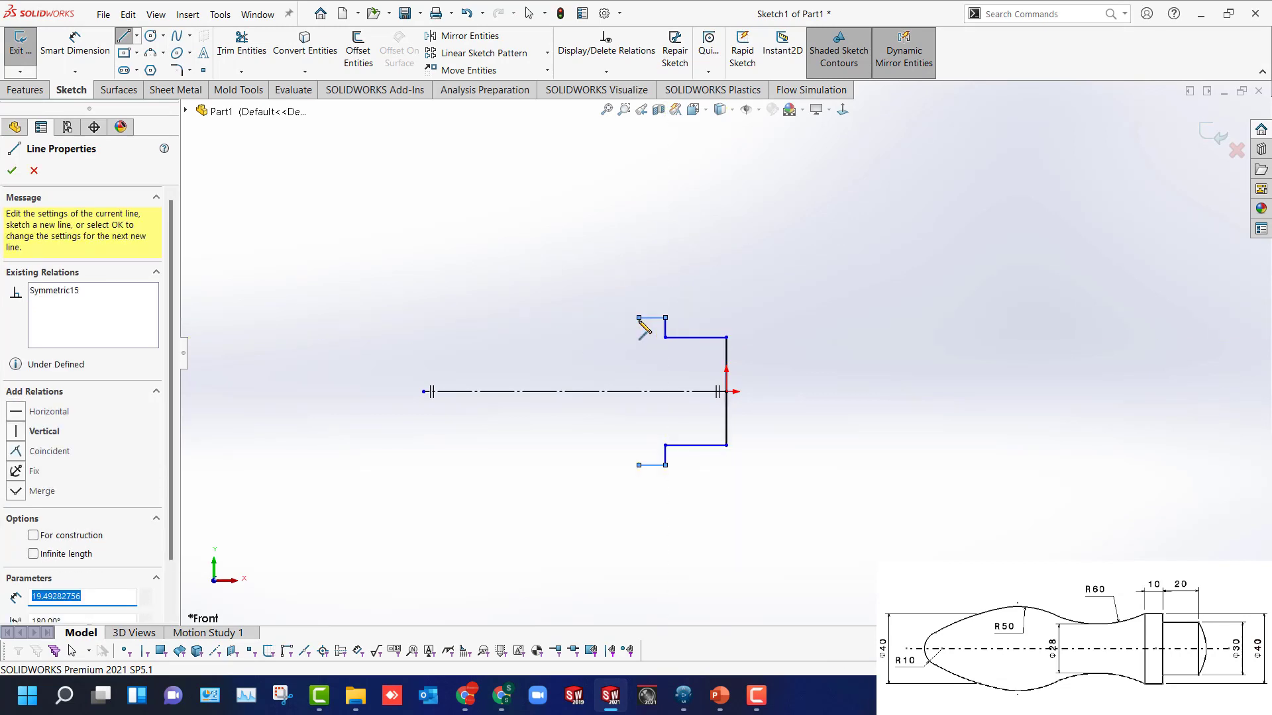
Continue the mirrored profile from the collar with two tangent arcs, a concave one about 205 mm and a convex one about 168 mm in radius.
click(639, 318)
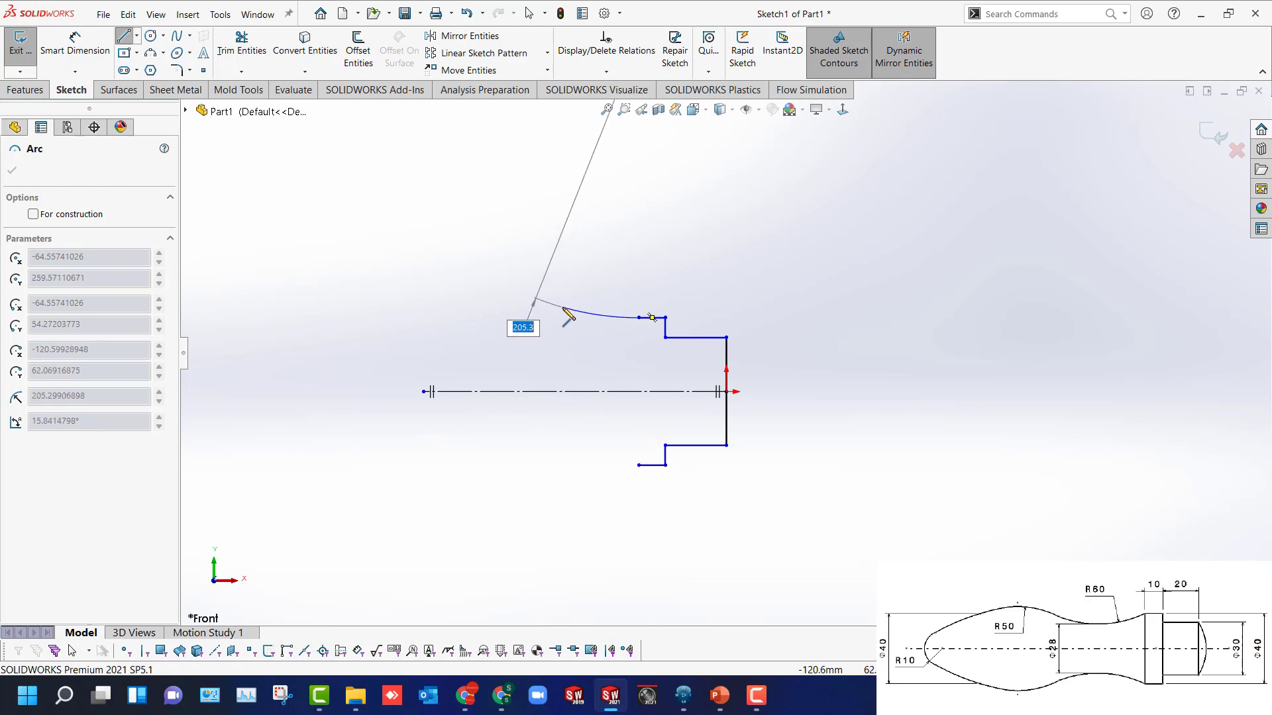
click(563, 308)
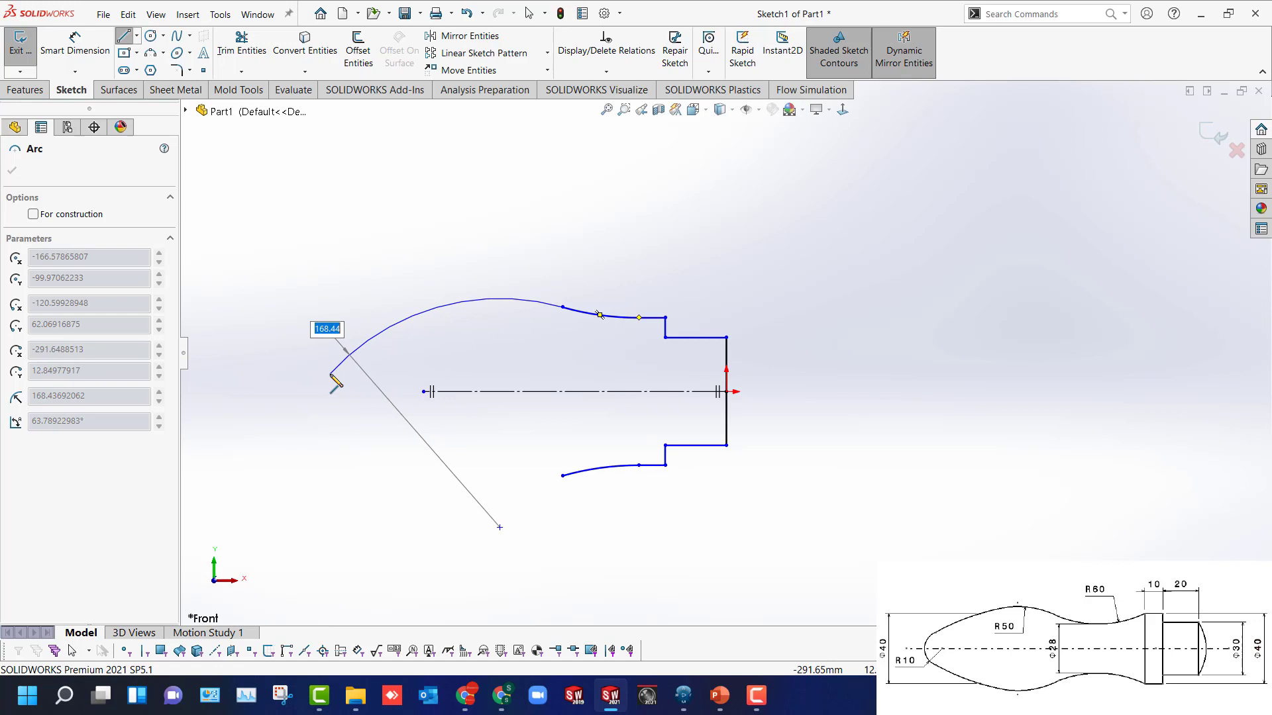
click(331, 374)
key(Escape)
key(Escape)
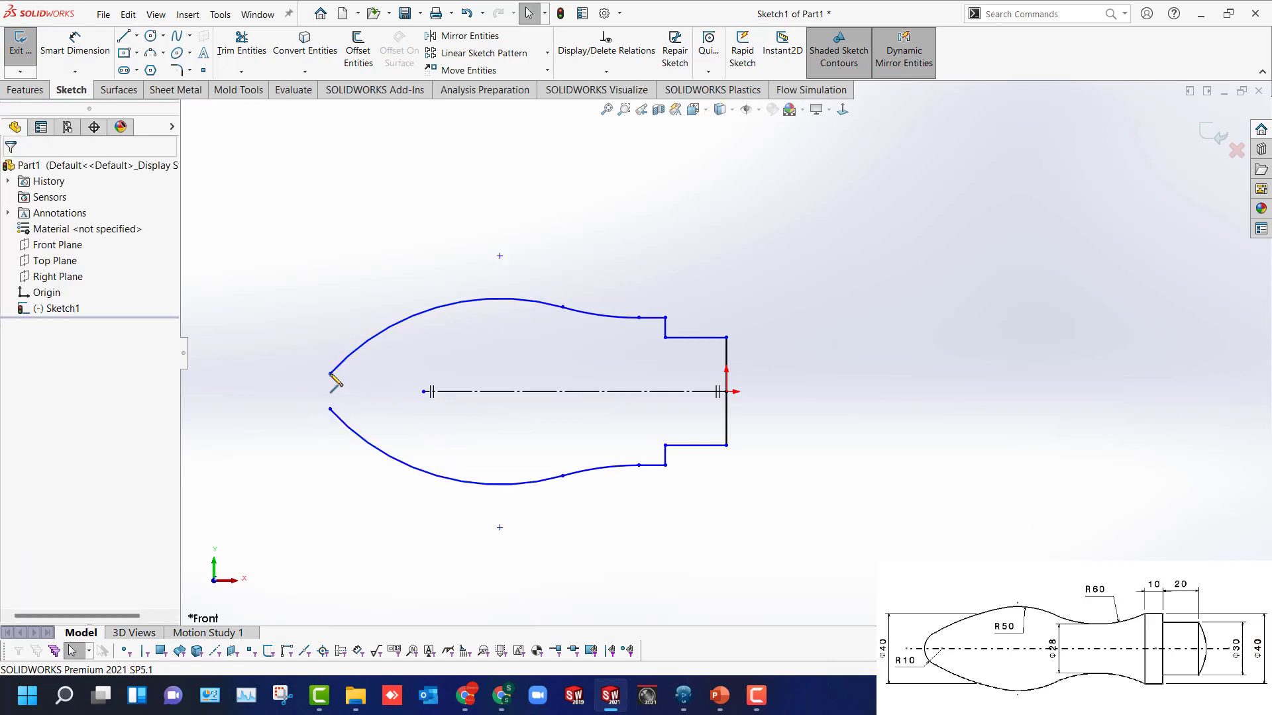
Sketch a circle about 35 mm in diameter in line with the centerline, at the open tip of the profile.
key(c)
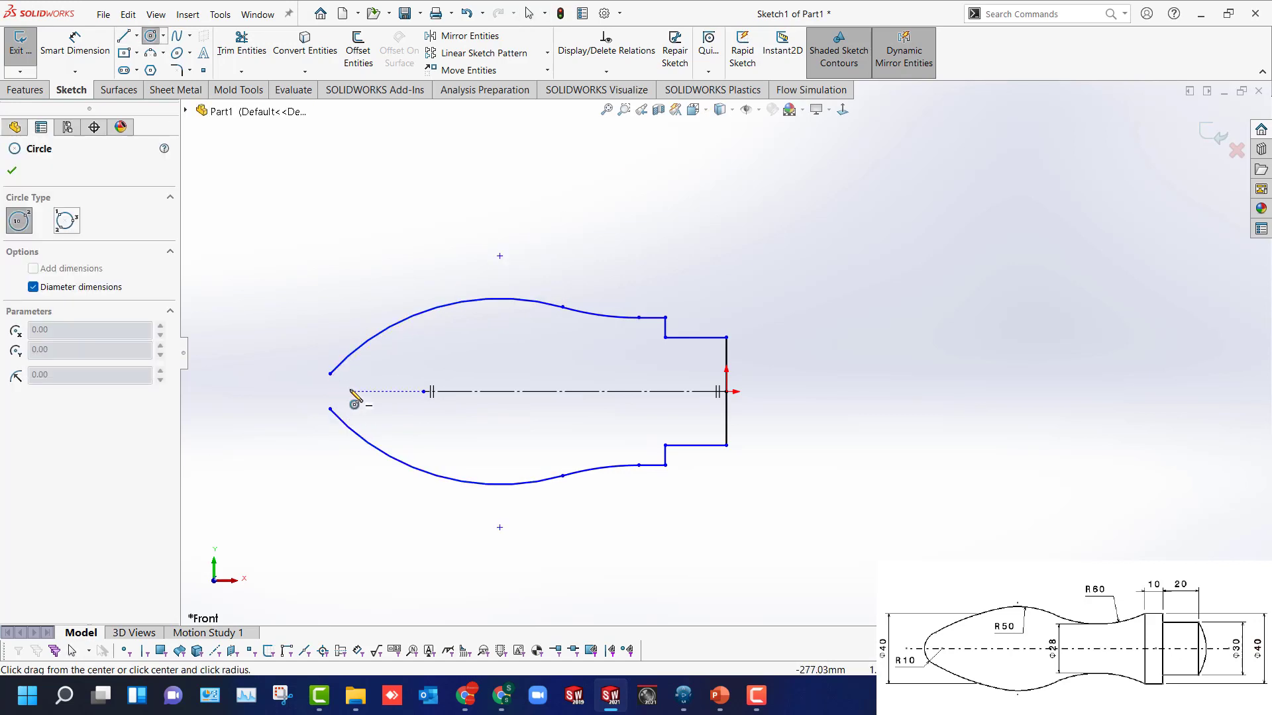
click(351, 391)
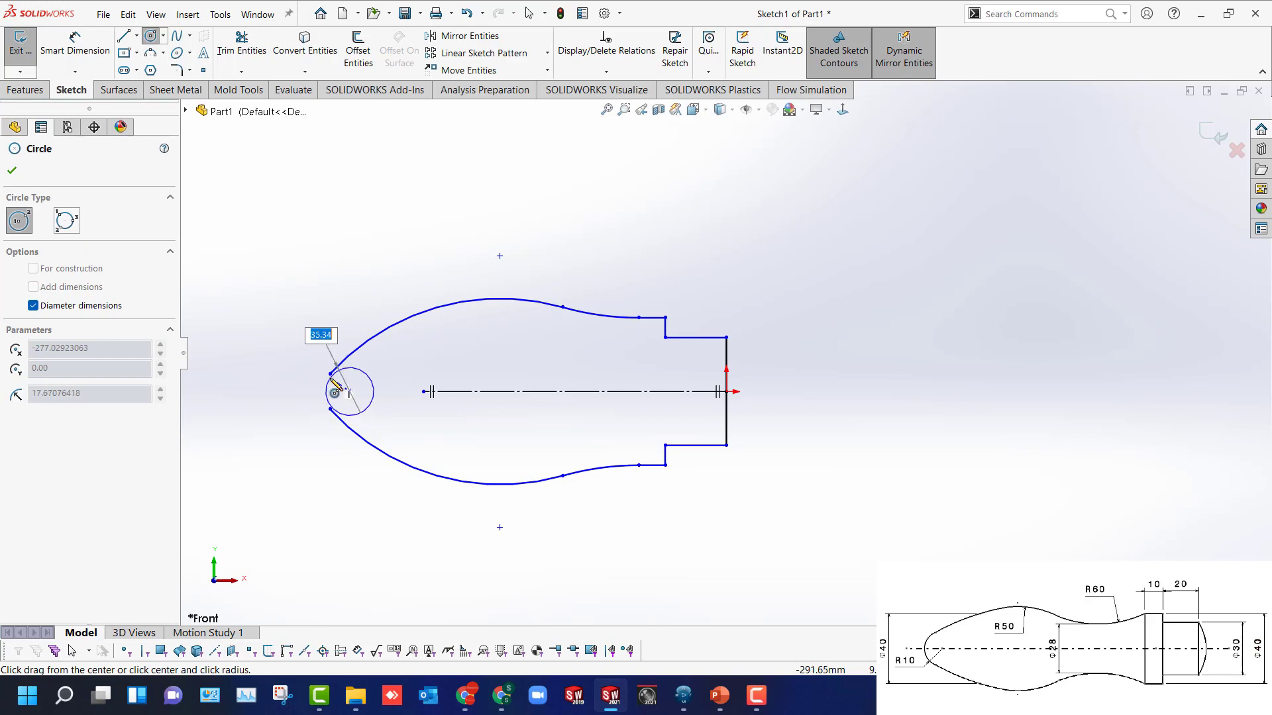
click(331, 379)
click(737, 344)
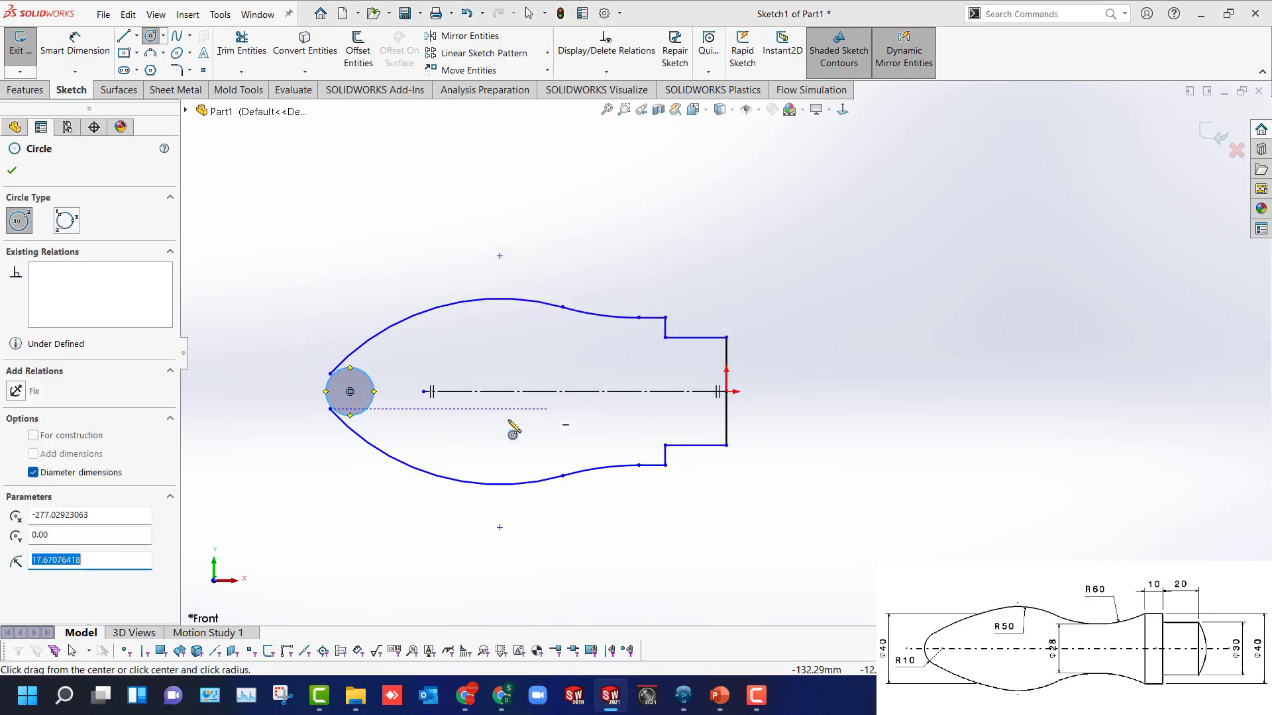
key(Escape)
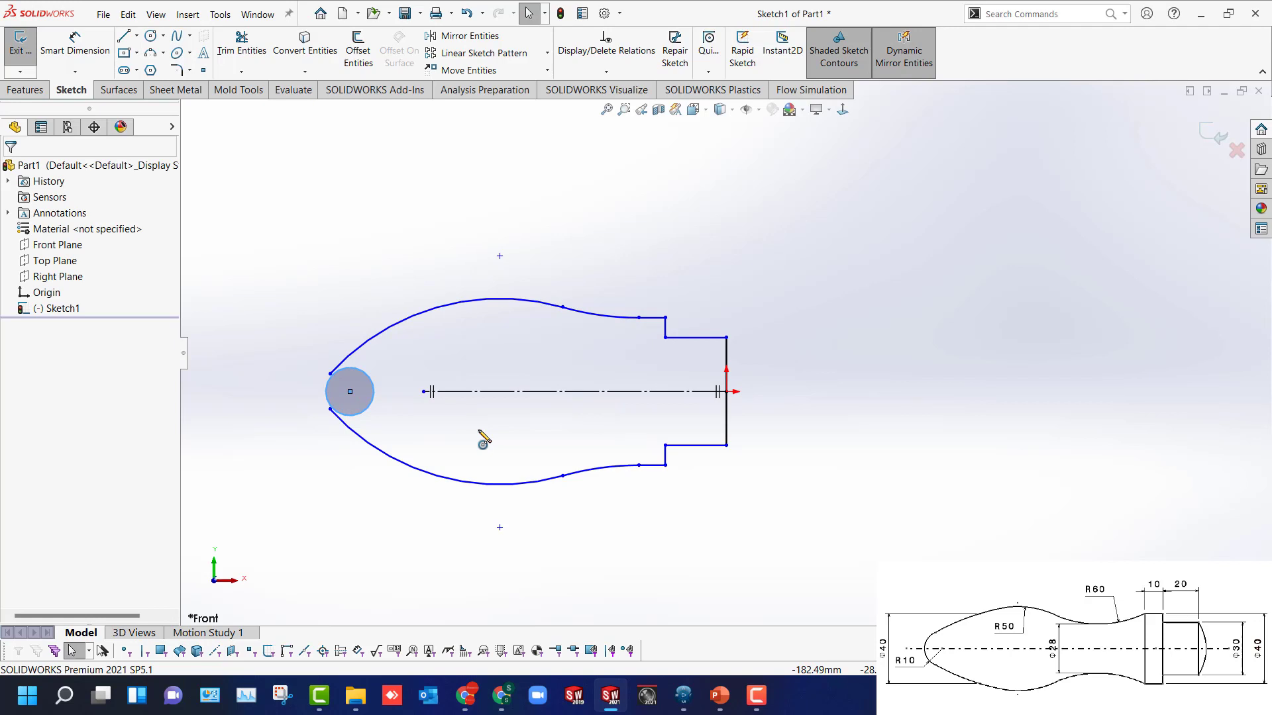
Dimension the tip circle's diameter as 20 mm.
key(d)
click(372, 399)
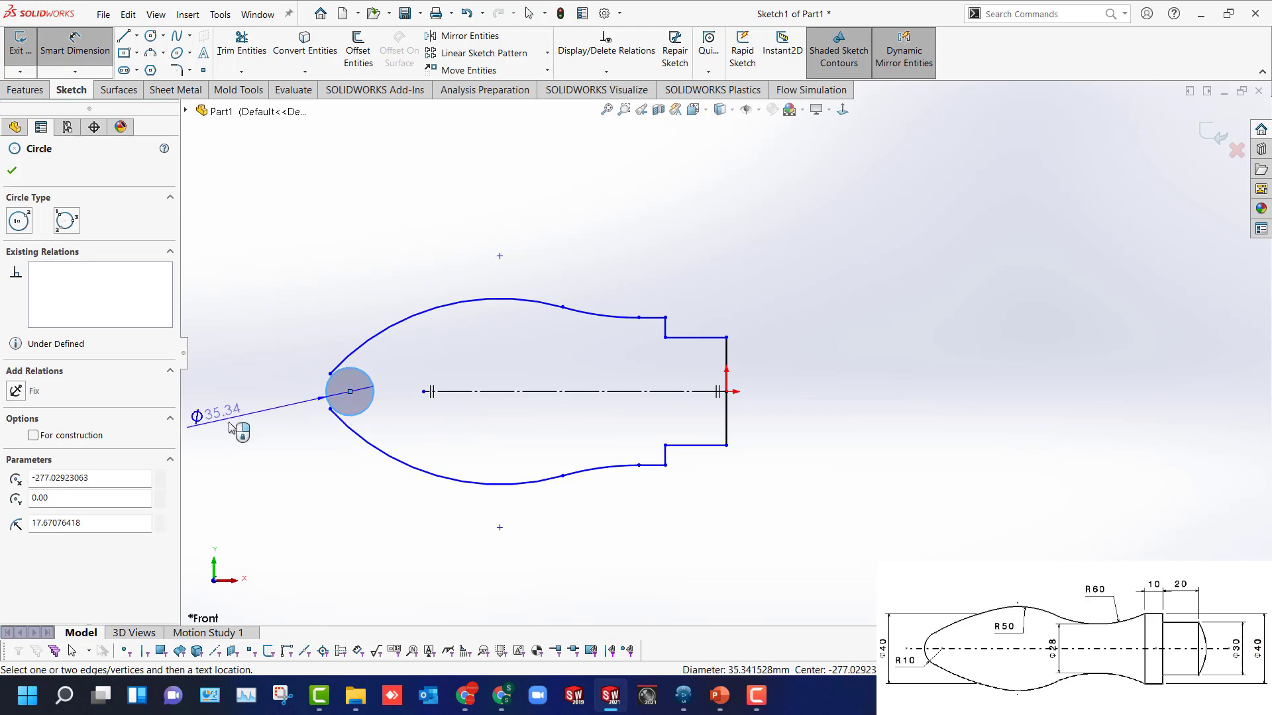
click(252, 424)
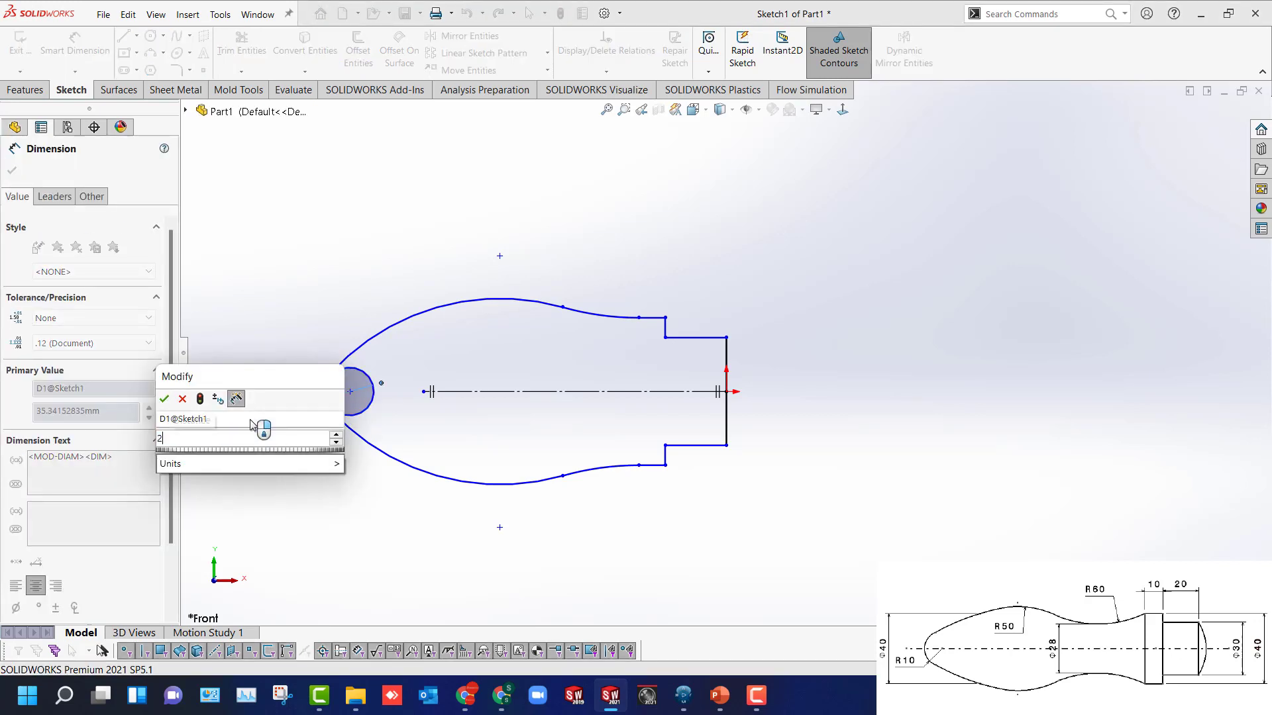
key(Return)
key(Escape)
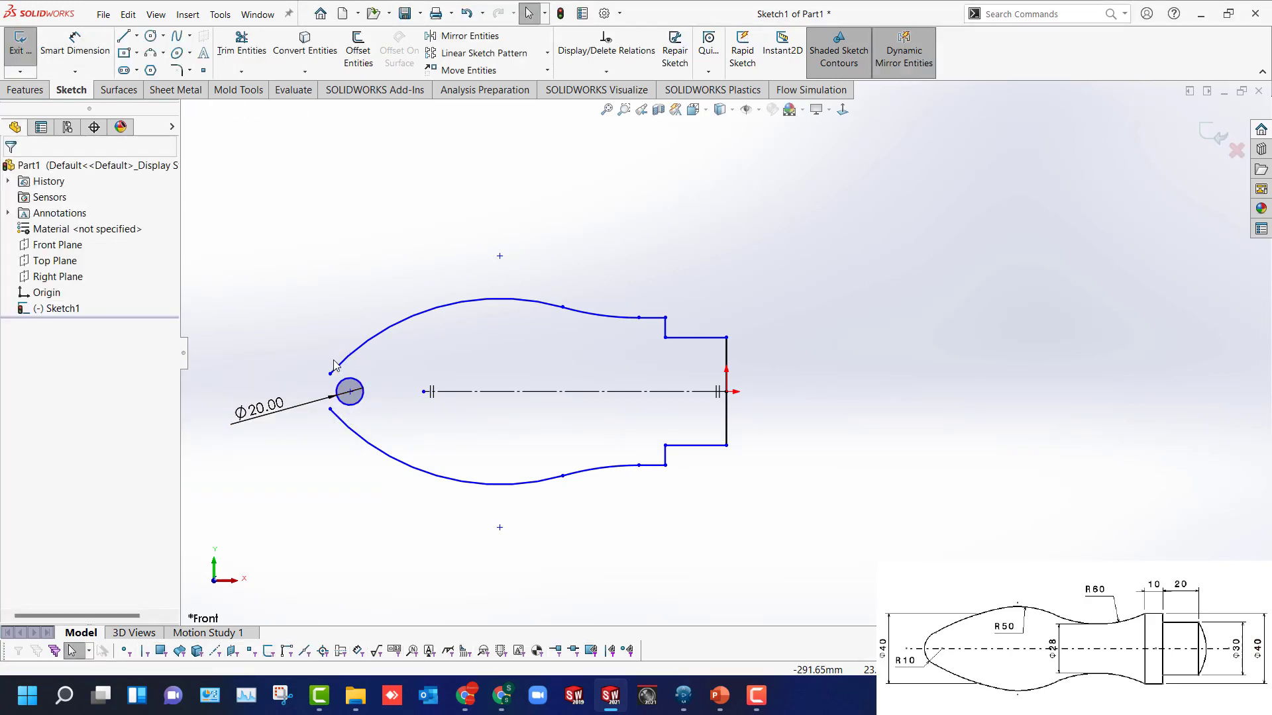
Make the tip circle tangent to both the upper and lower convex arcs.
click(339, 365)
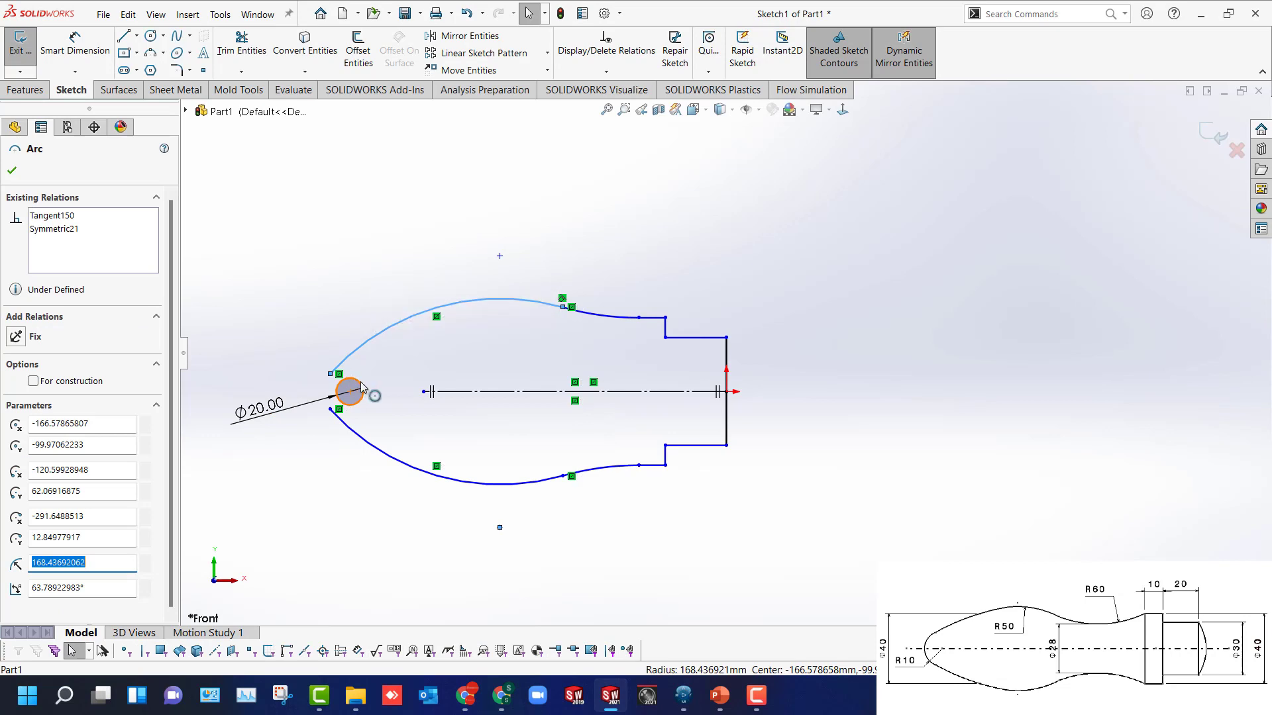
ctrl+click(361, 388)
click(428, 335)
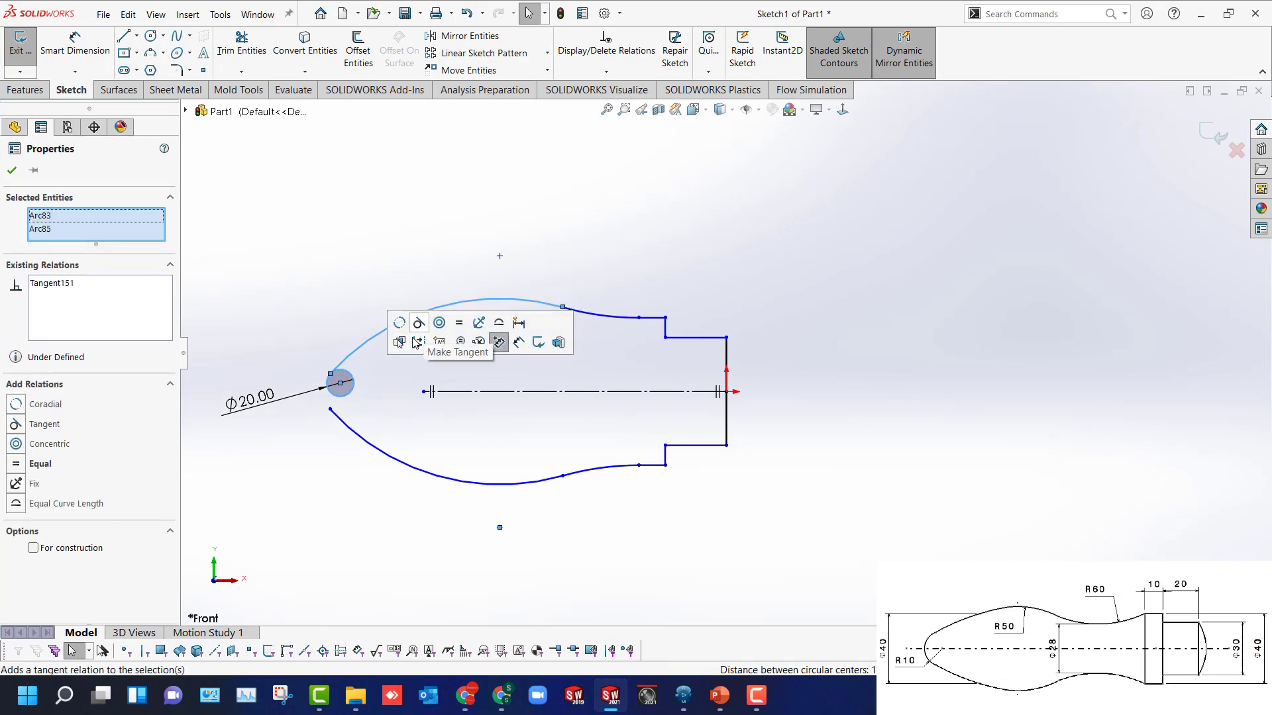
click(329, 479)
click(350, 431)
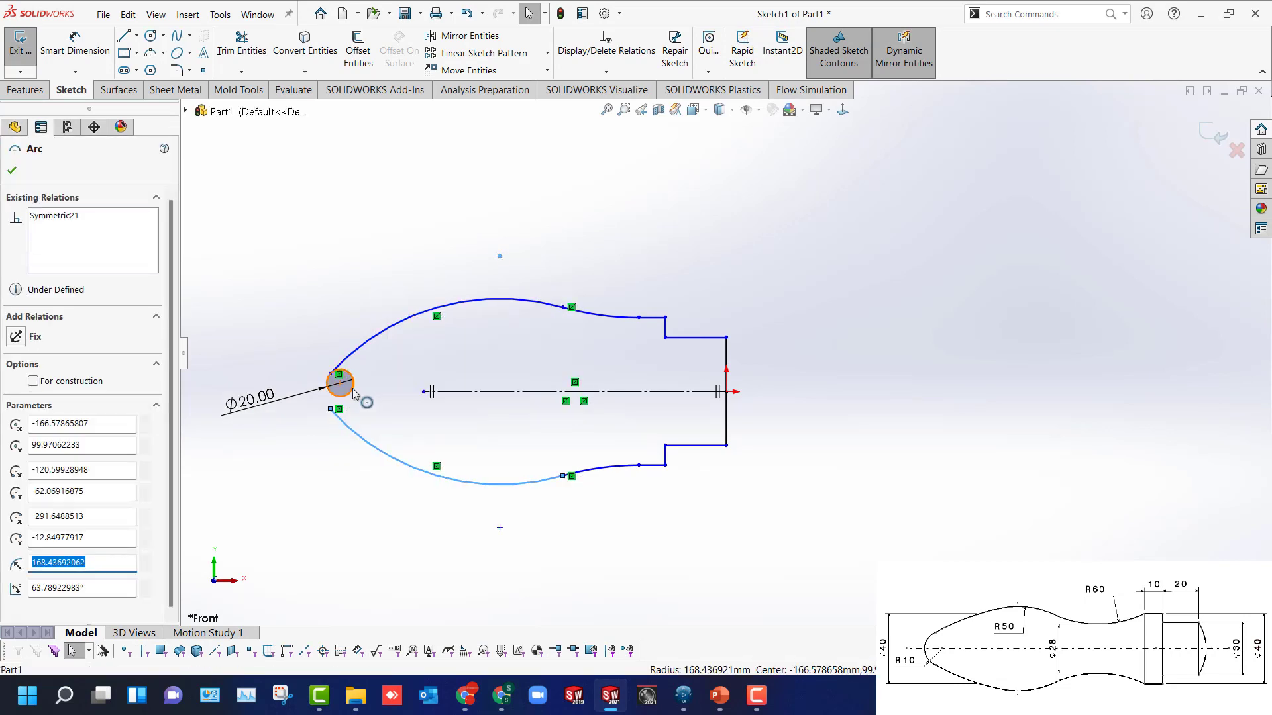
ctrl+click(353, 393)
click(427, 346)
click(284, 459)
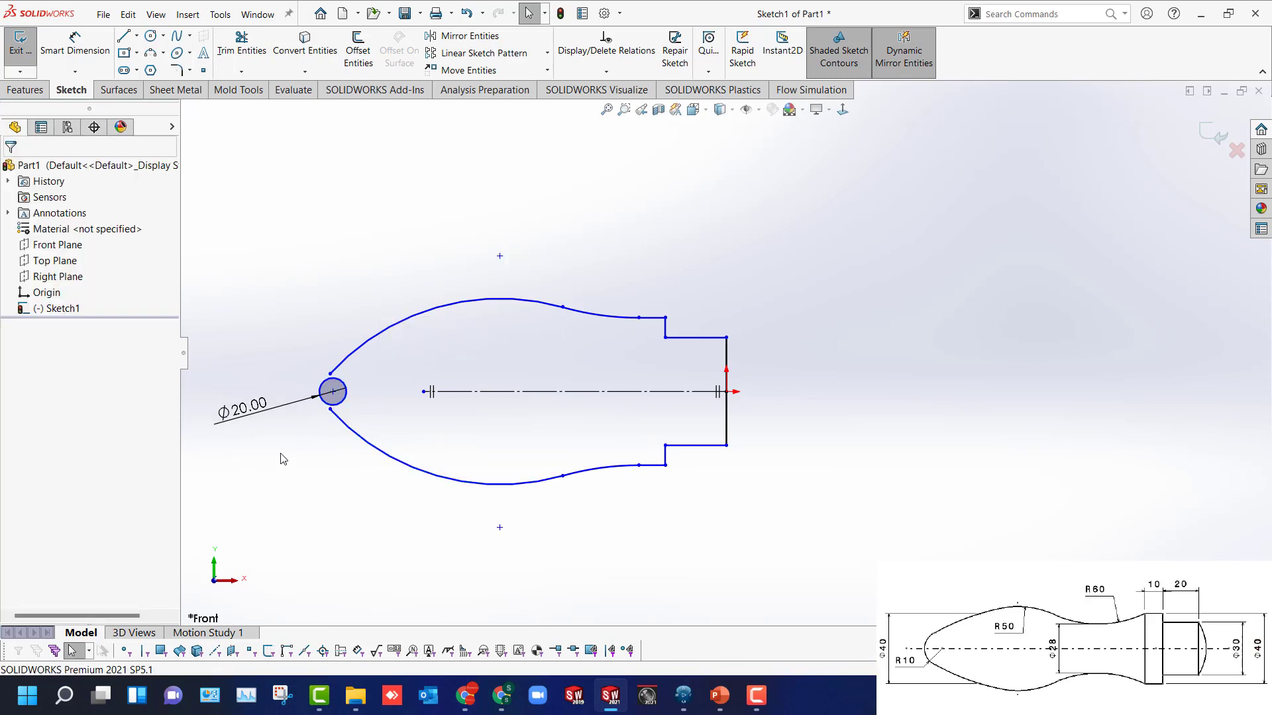
Try to move the tip circle's centre outward, away from the shank.
scroll(331, 398, down, 2)
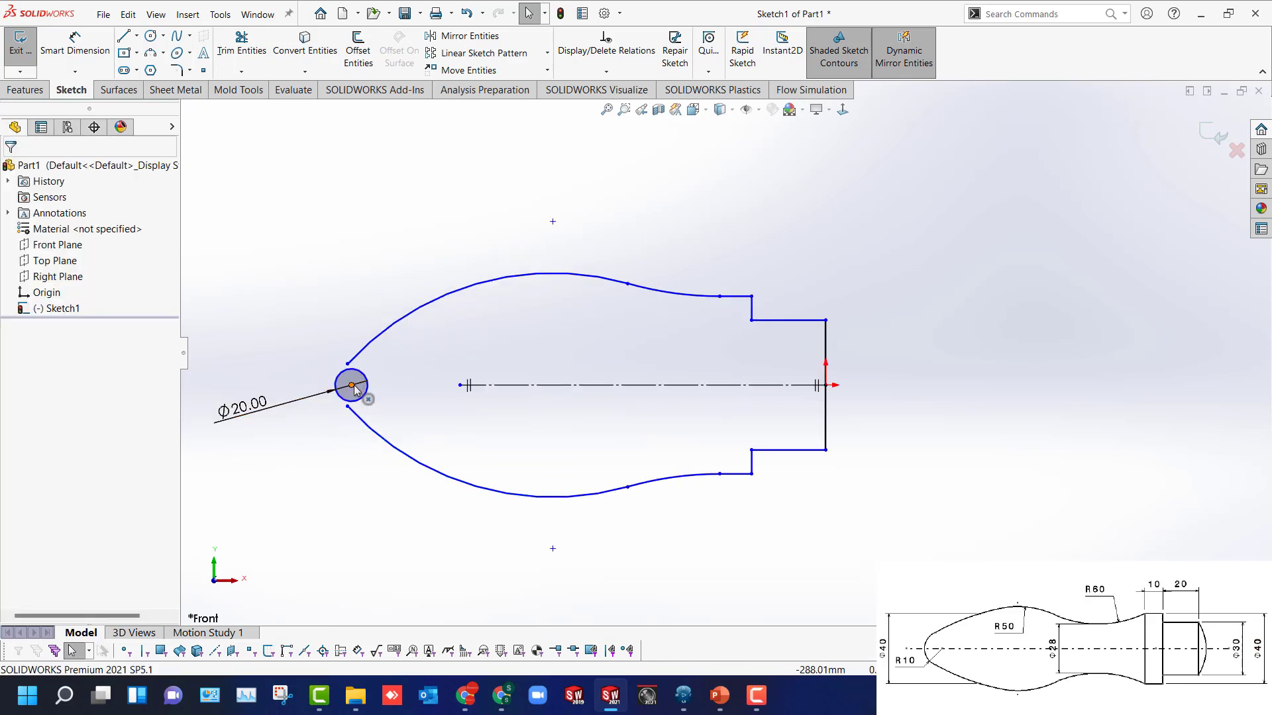
drag(353, 387, 126, 371)
click(328, 482)
click(303, 374)
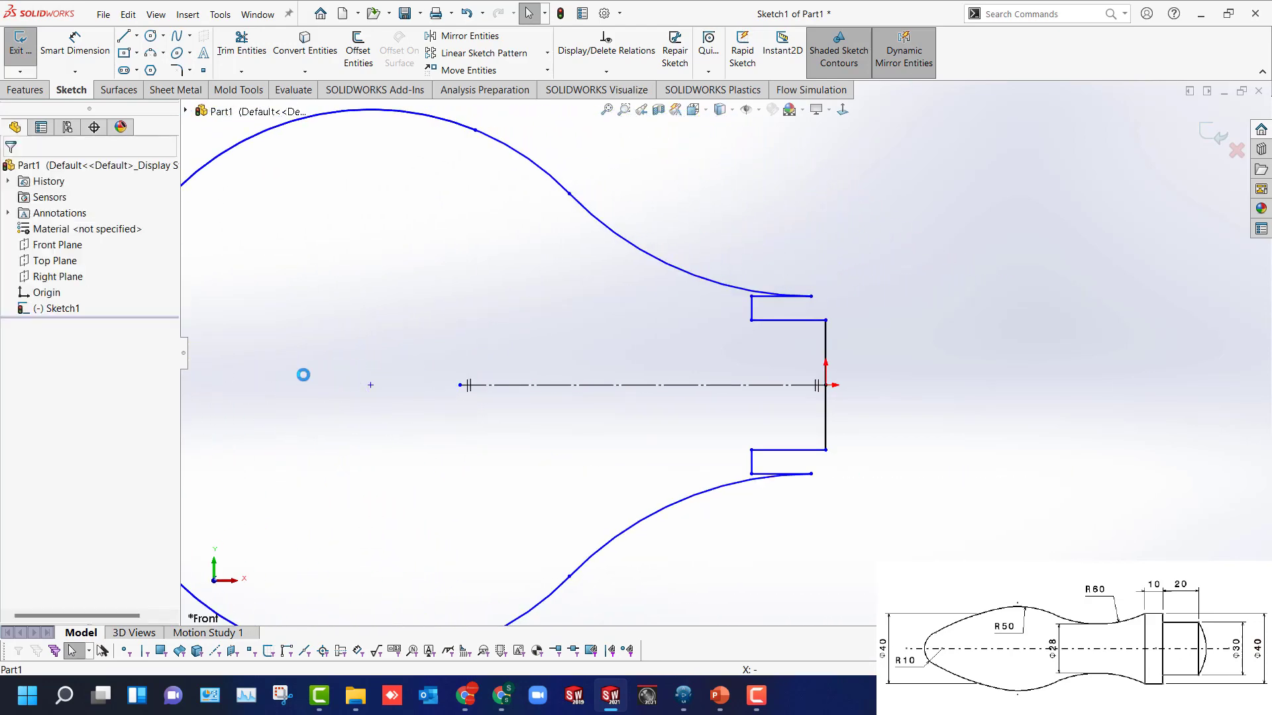
key(ctrl+z)
key(ctrl+z)
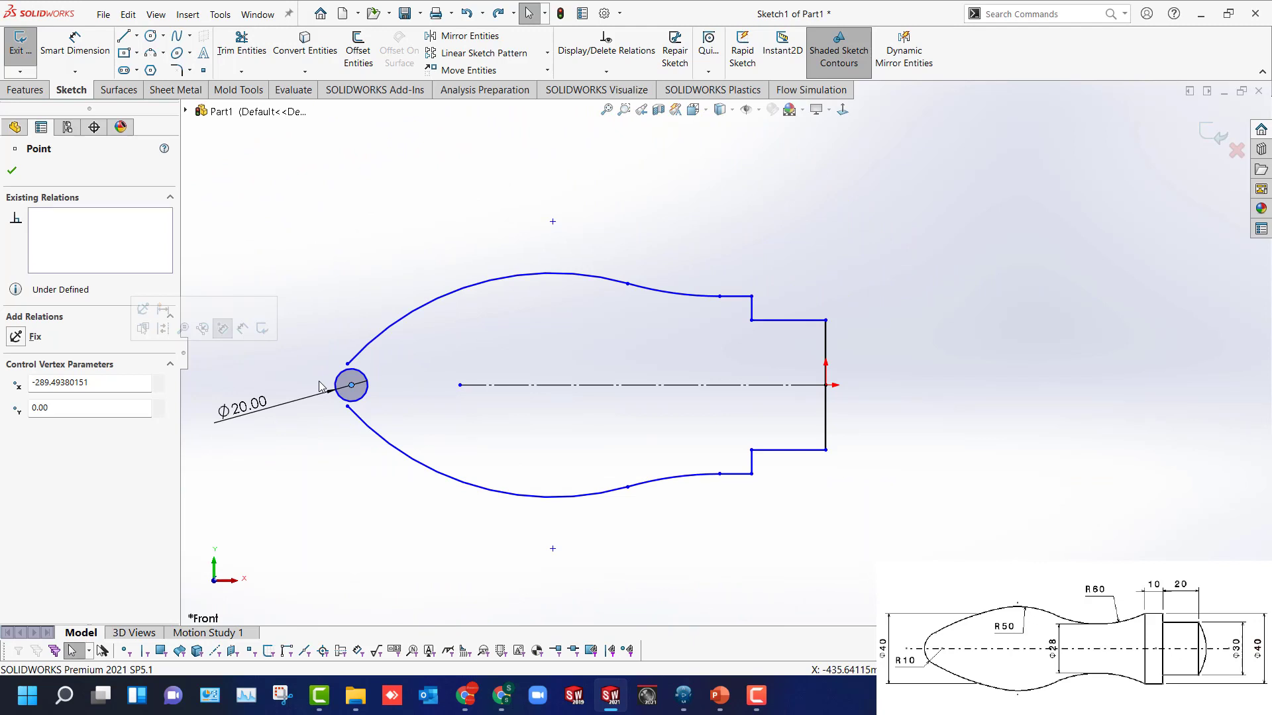
Dimension the shank's upper horizontal edge as 20 mm long.
key(d)
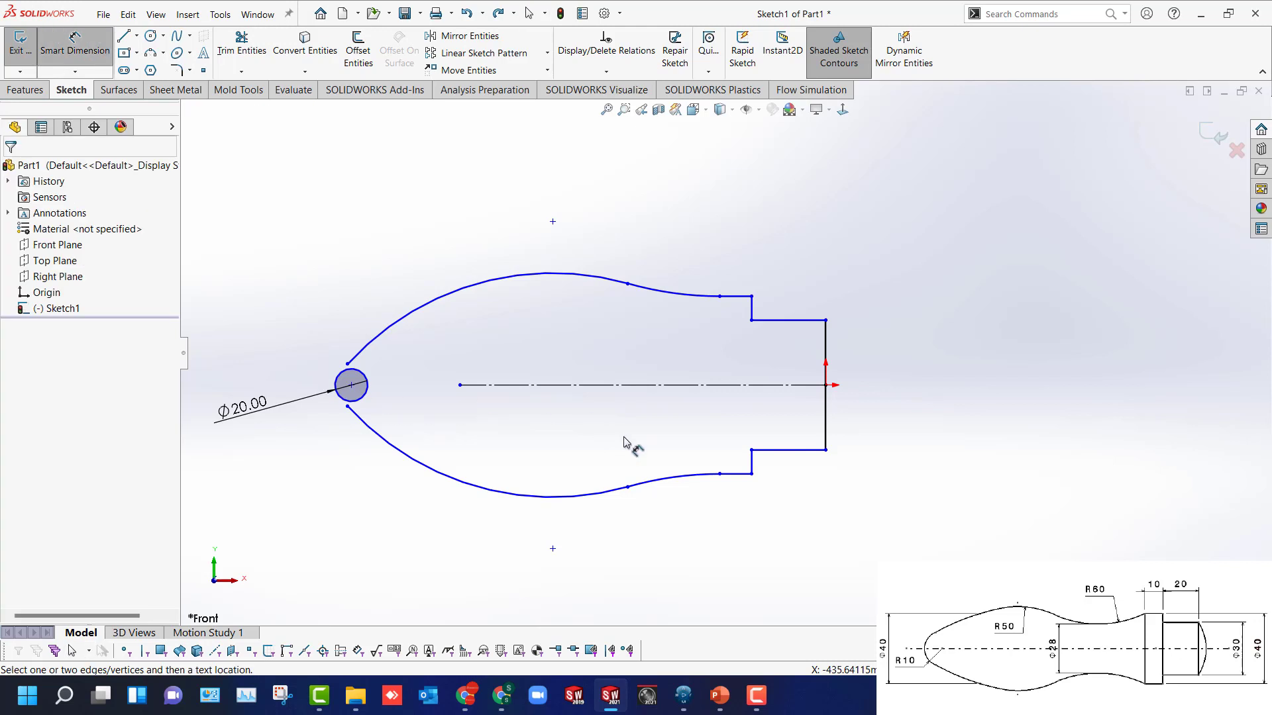
click(795, 321)
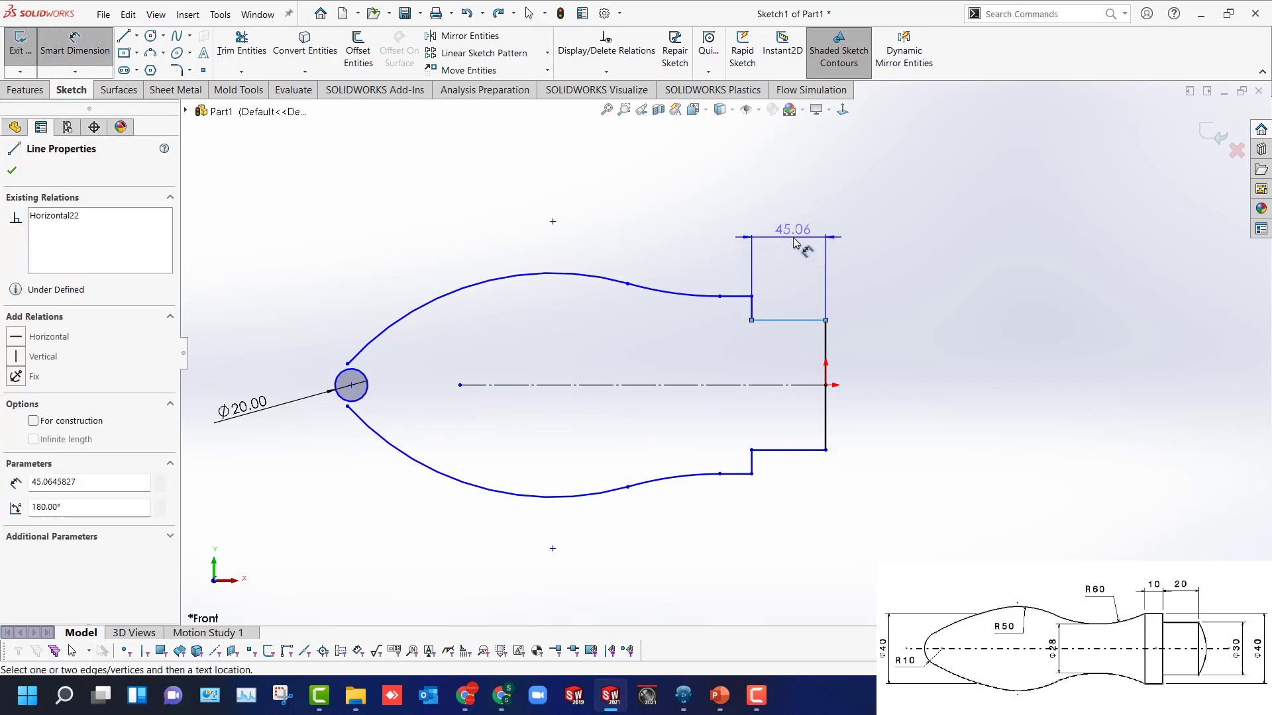
click(795, 242)
text(20)
key(Return)
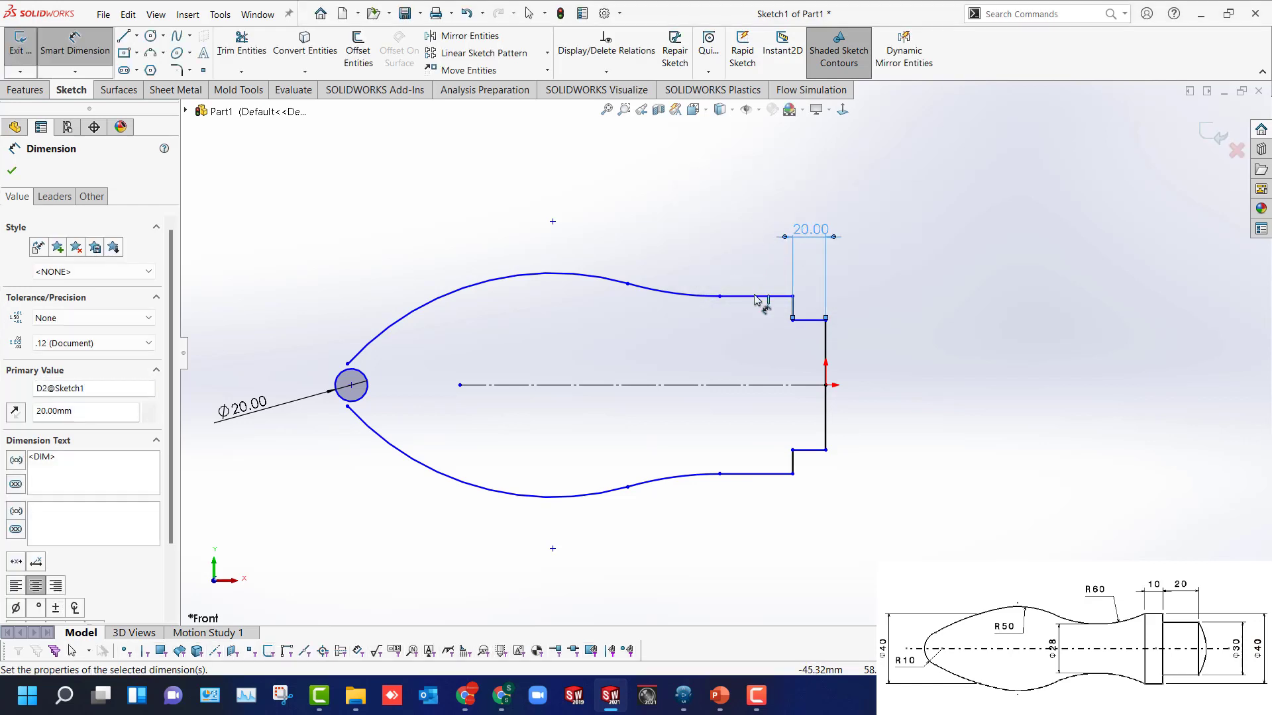
Dimension the upper horizontal line between the shank shoulder and the concave arc as 10 mm long.
click(757, 300)
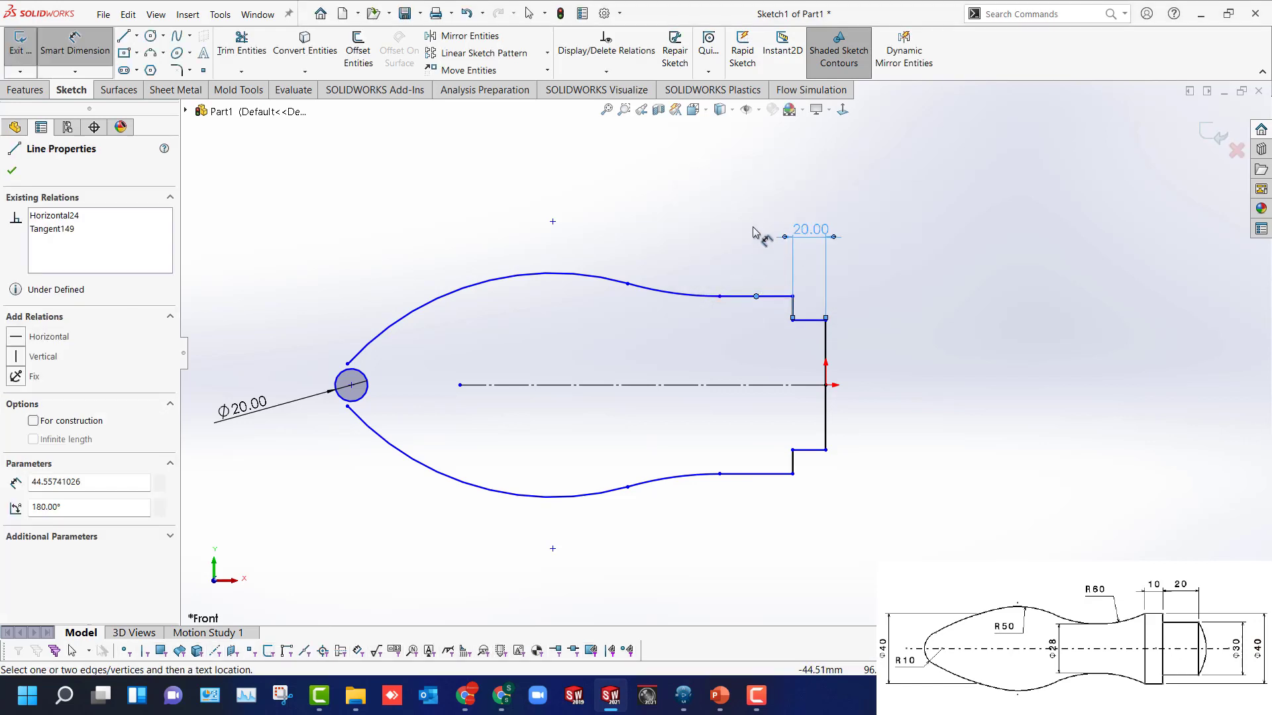
click(756, 297)
click(763, 269)
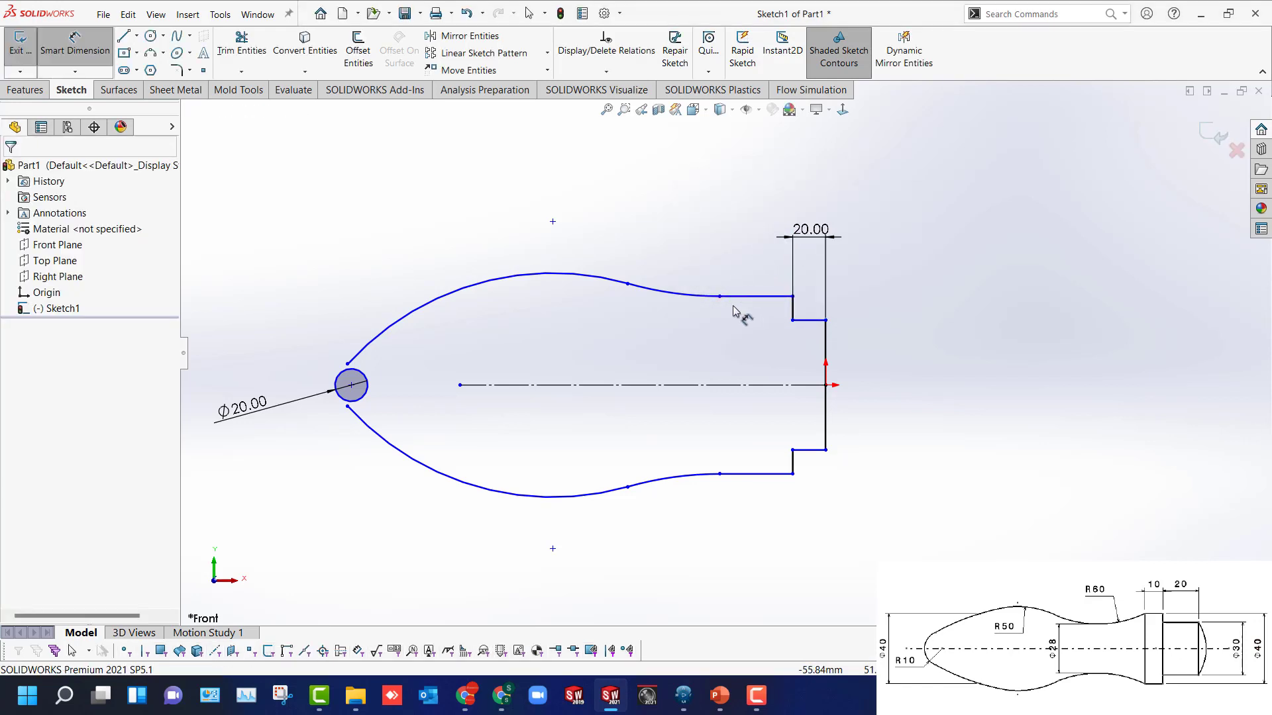
click(761, 296)
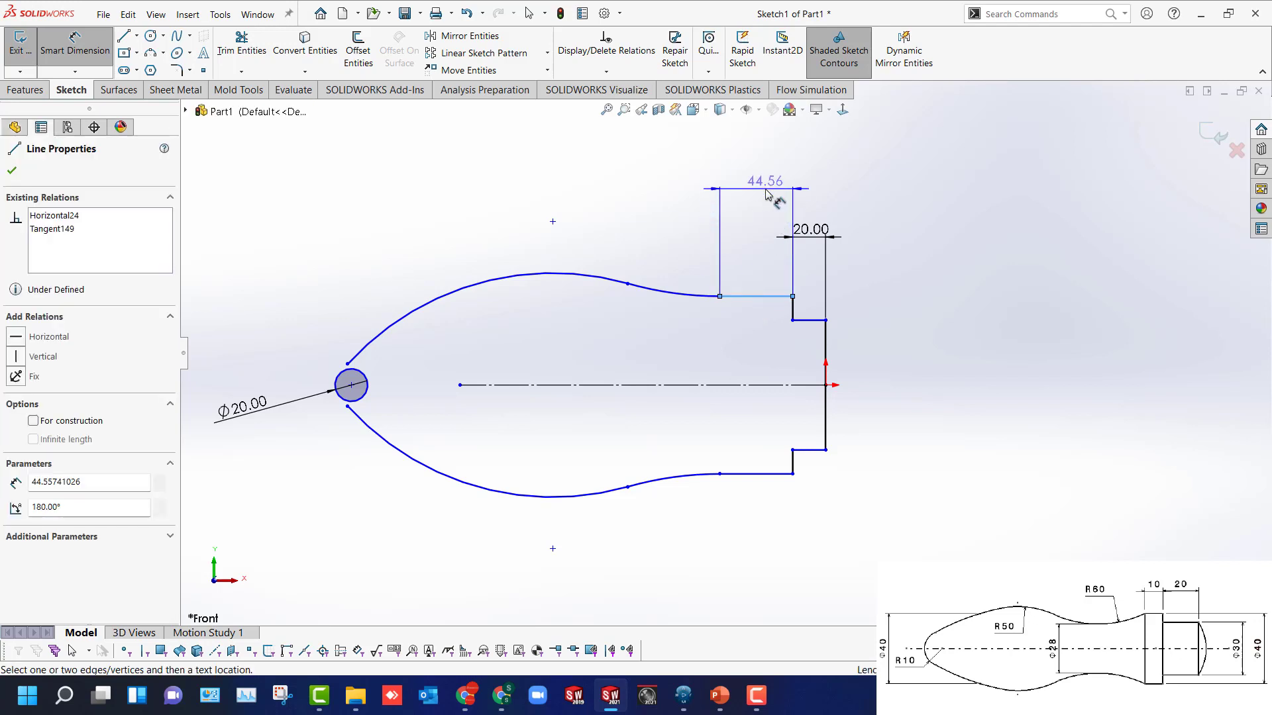
click(766, 193)
text(10)
key(Return)
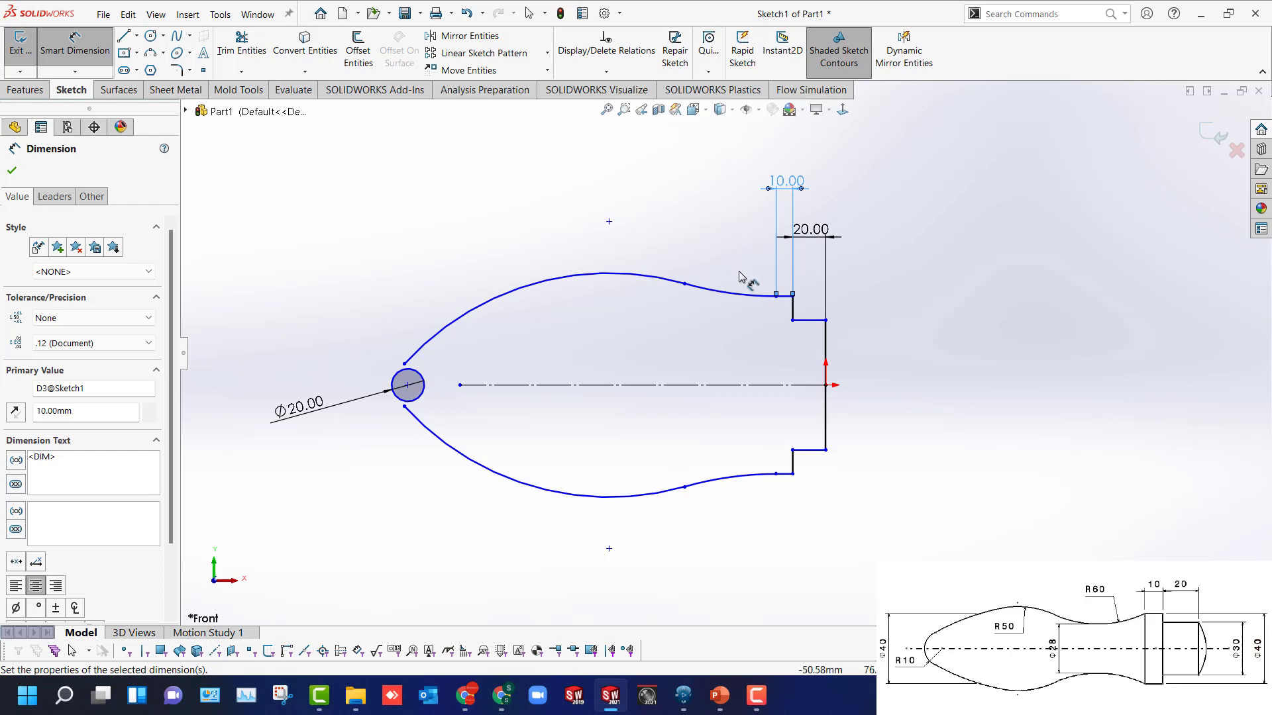
Dimension the upper concave arc's radius as 60 mm.
click(743, 293)
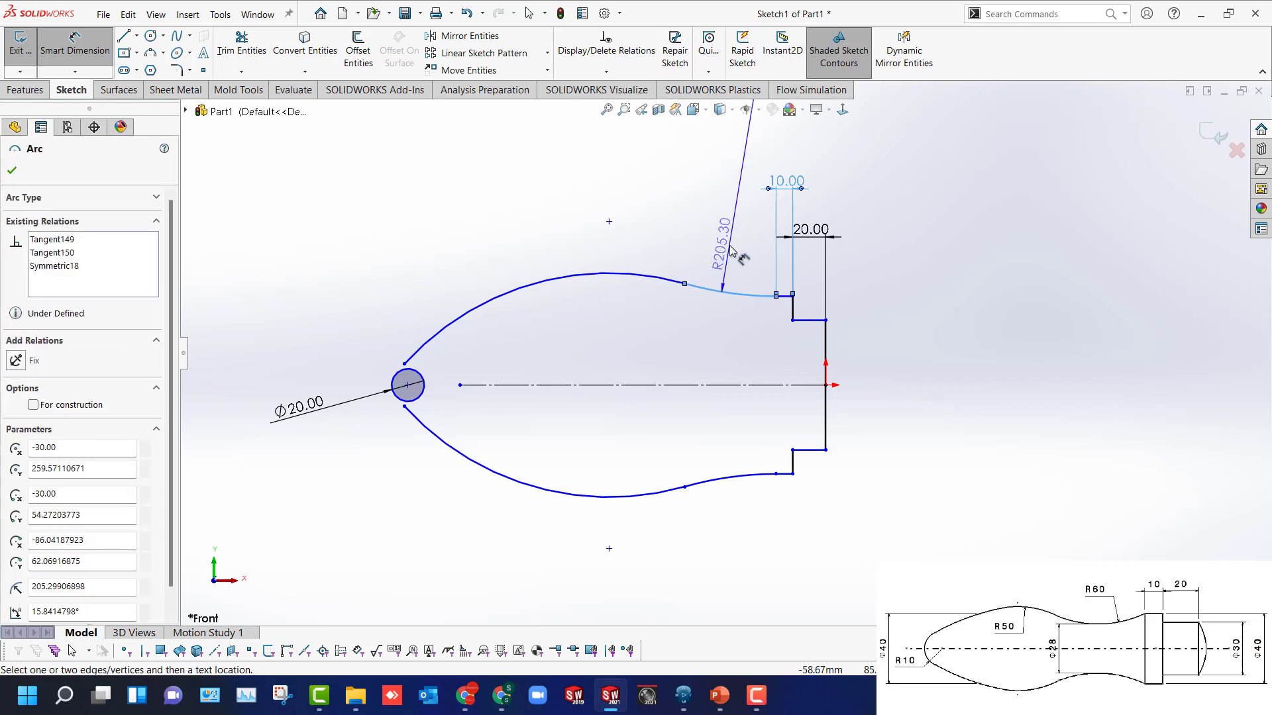
click(731, 250)
text(60)
key(Return)
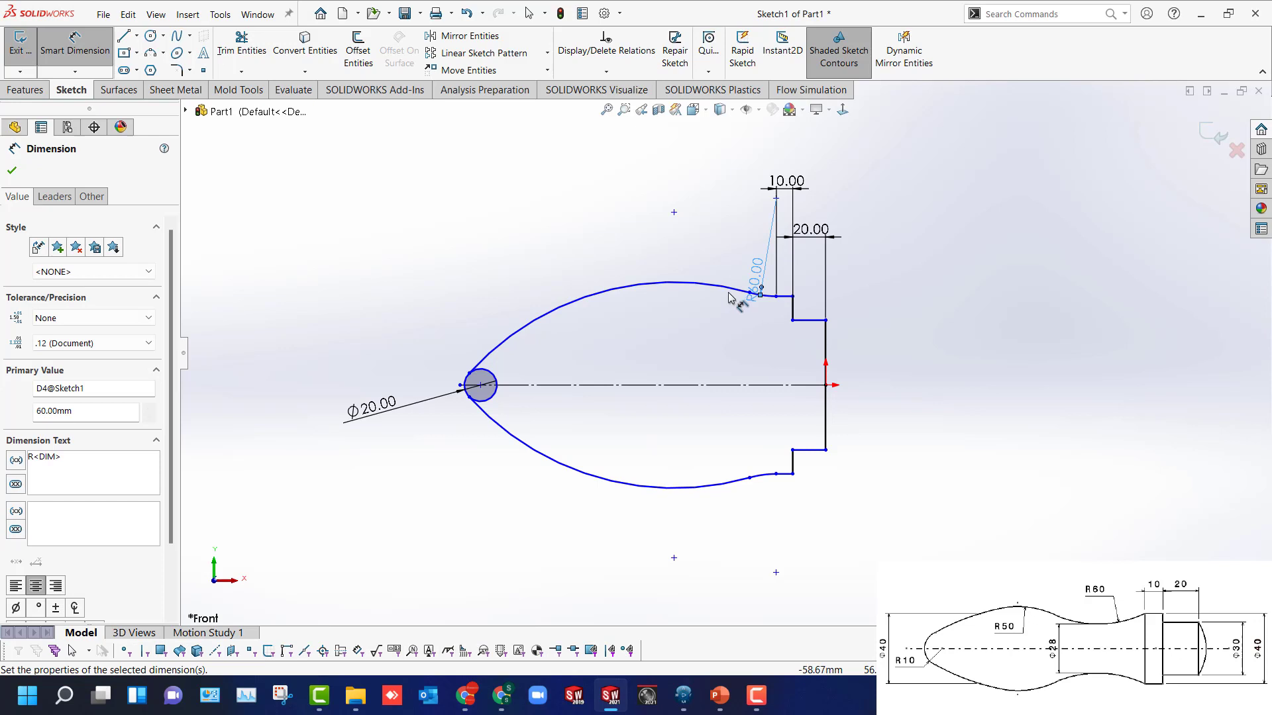
Dimension the upper large convex arc's radius as 50 mm.
click(735, 289)
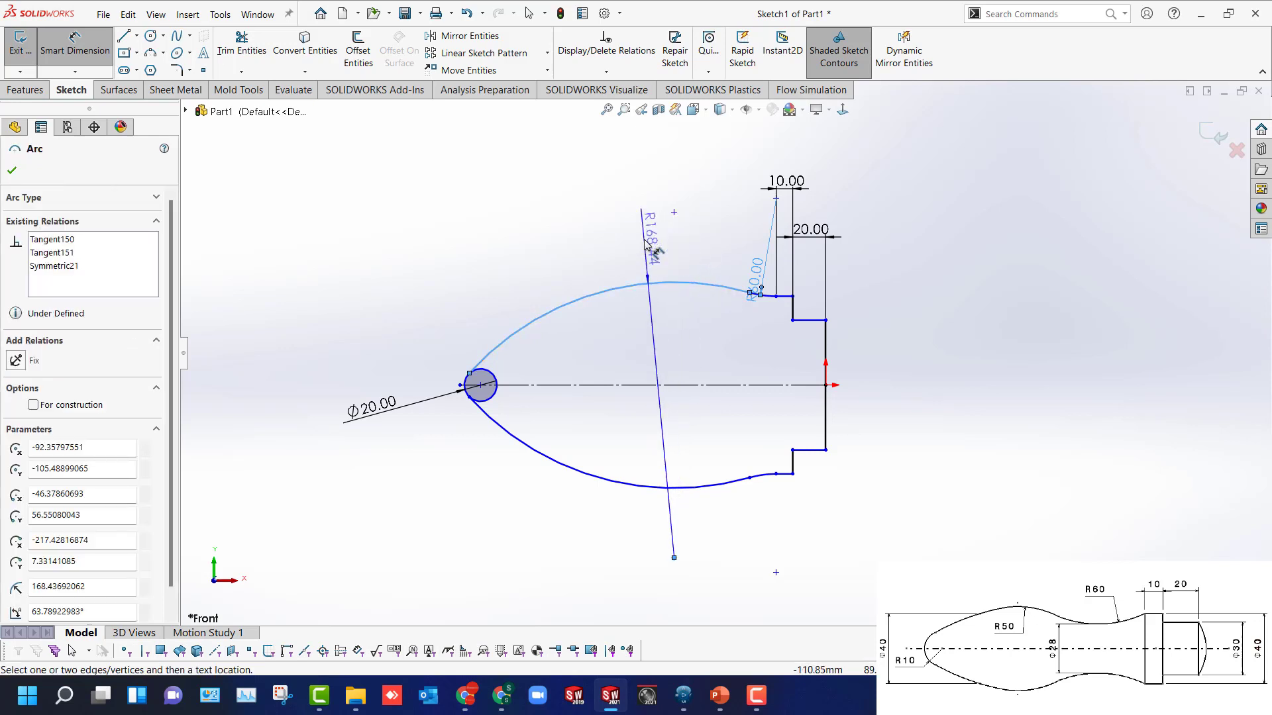
click(647, 245)
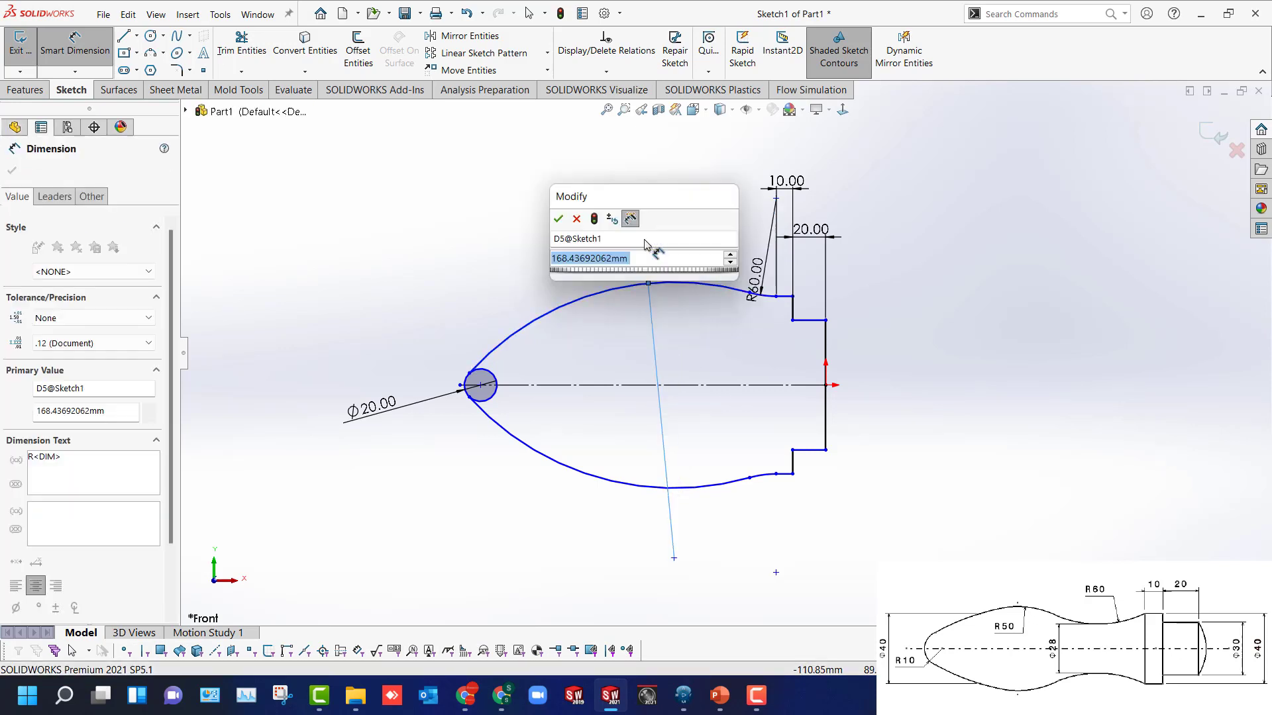
text(50)
key(Return)
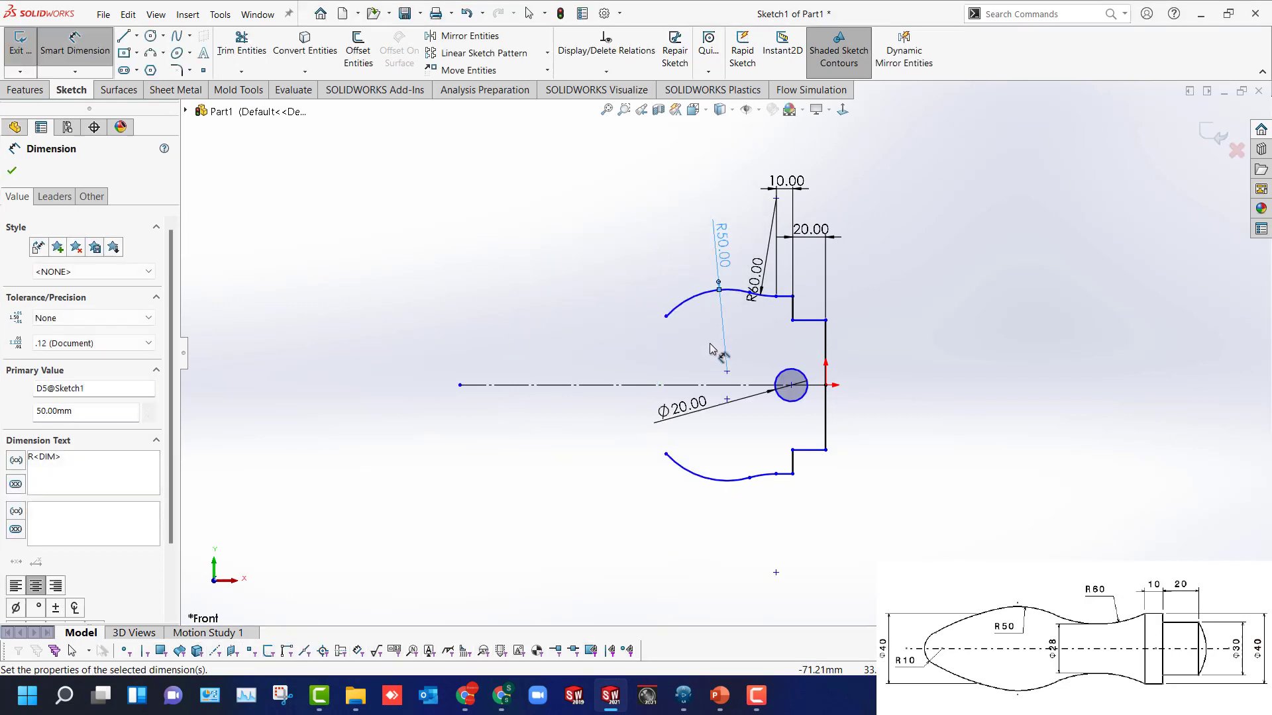
Dimension the shank's diameter across the centerline as 30 mm, using its upper edge and the centerline.
scroll(702, 363, down, 2)
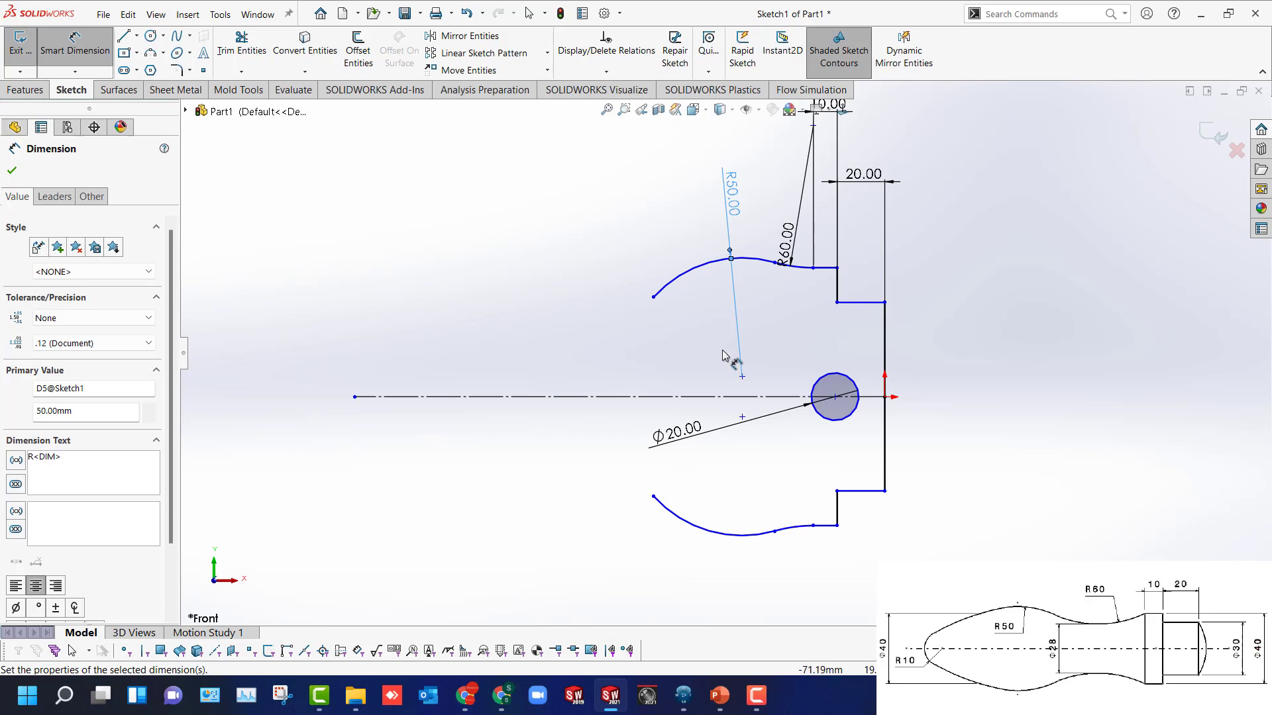
click(875, 303)
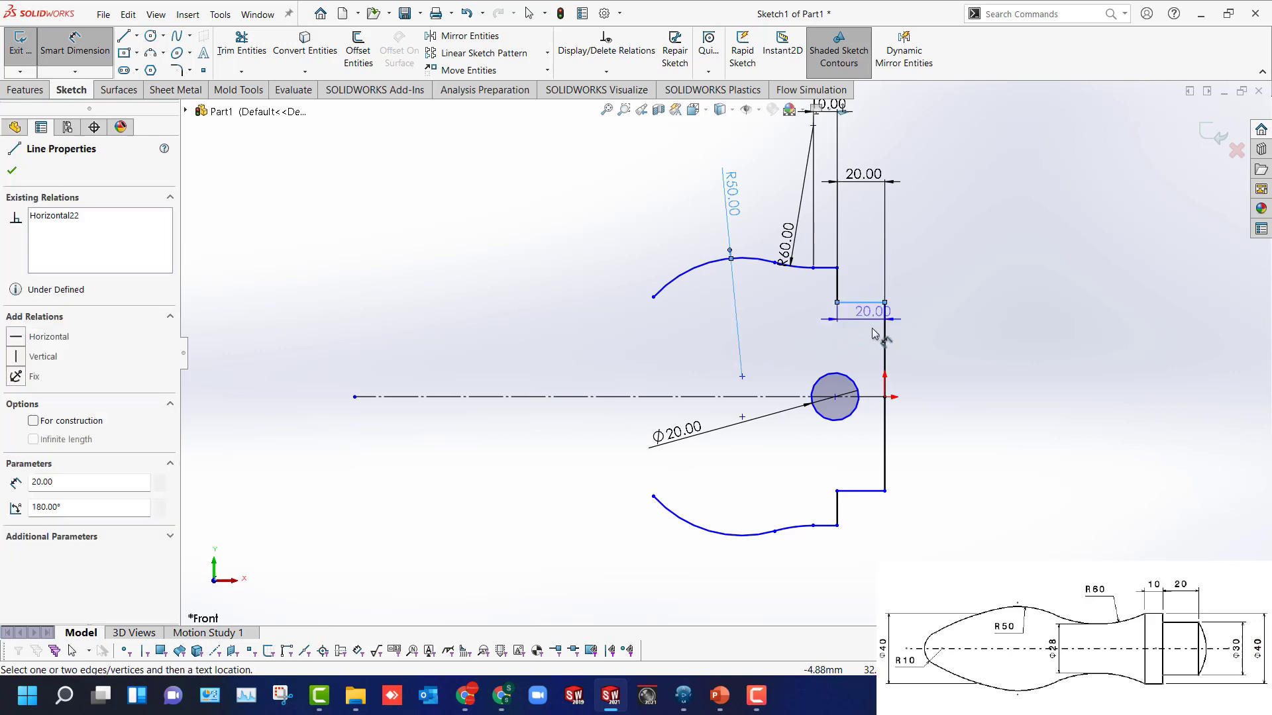
click(872, 398)
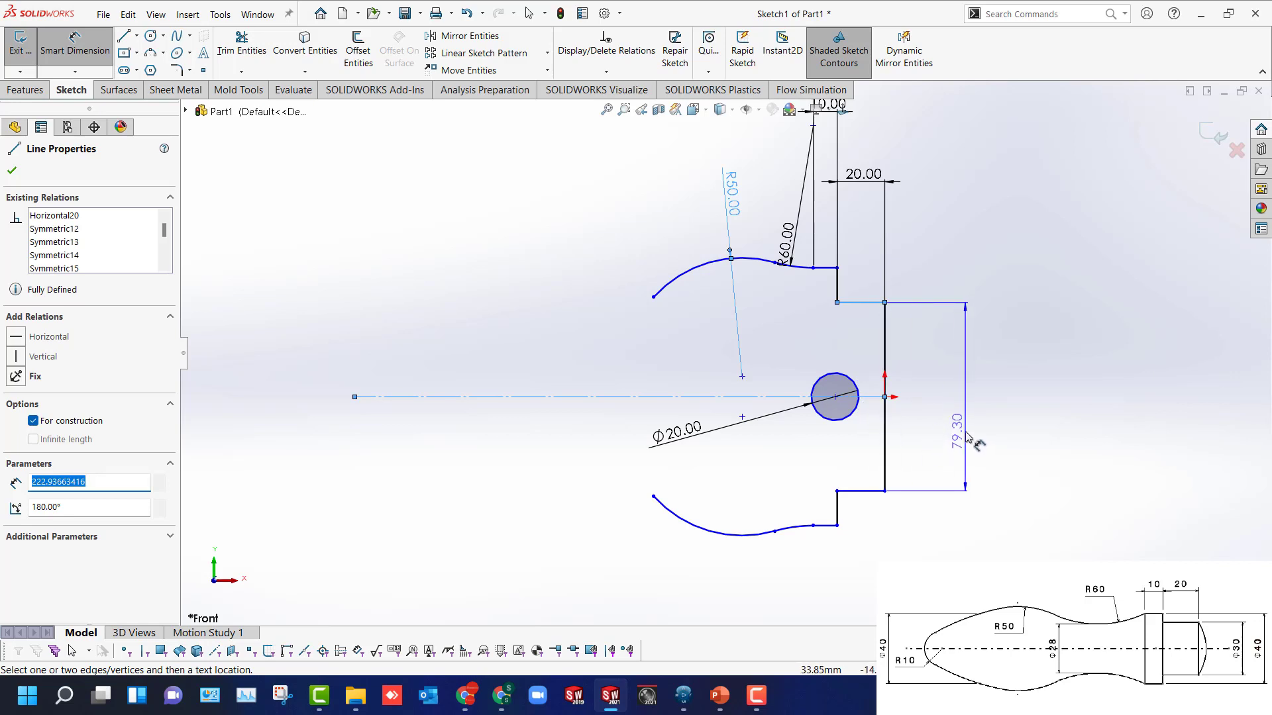
click(969, 437)
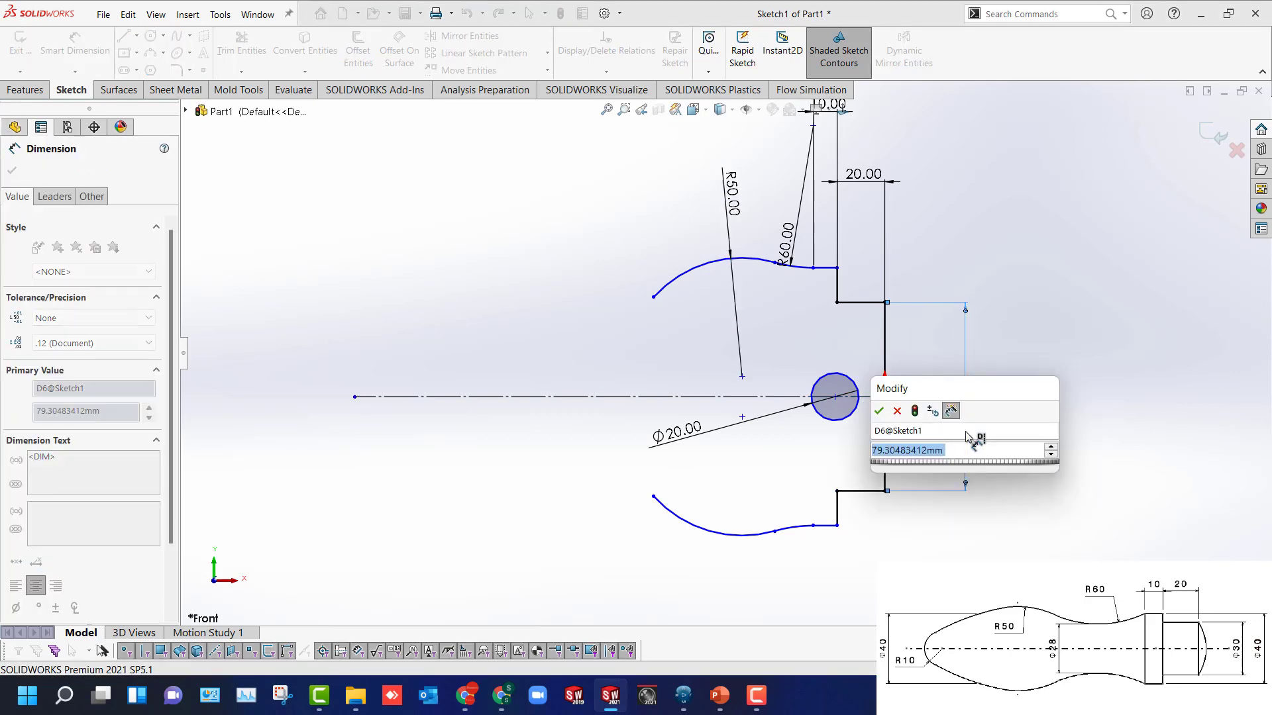
text(30)
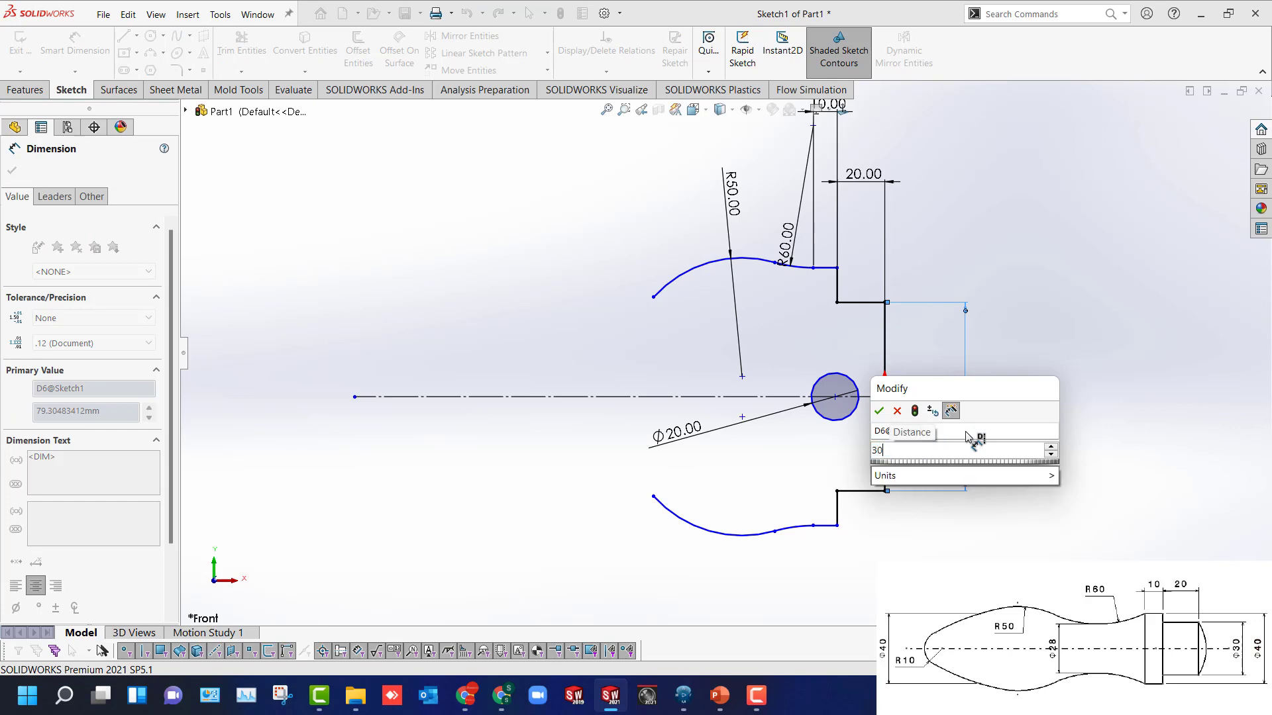
key(Return)
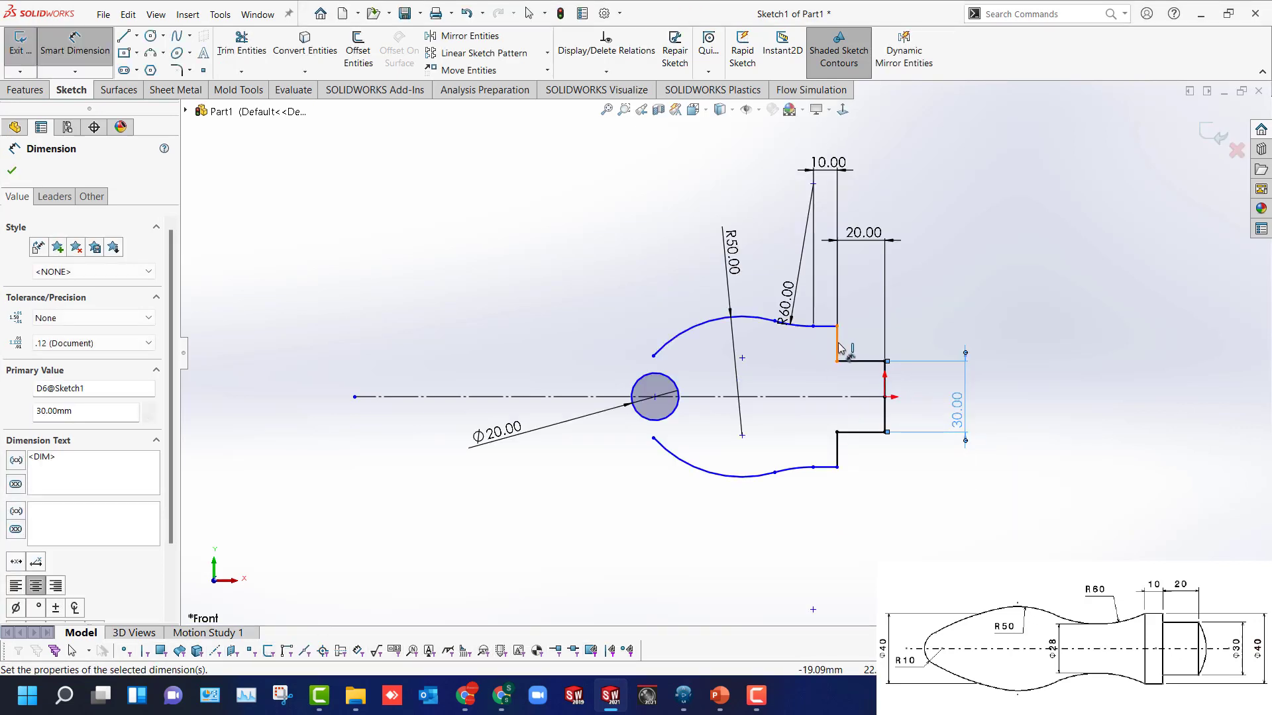
Dimension the distance between the collar's upper and lower horizontal lines as 40 mm.
click(828, 328)
click(827, 467)
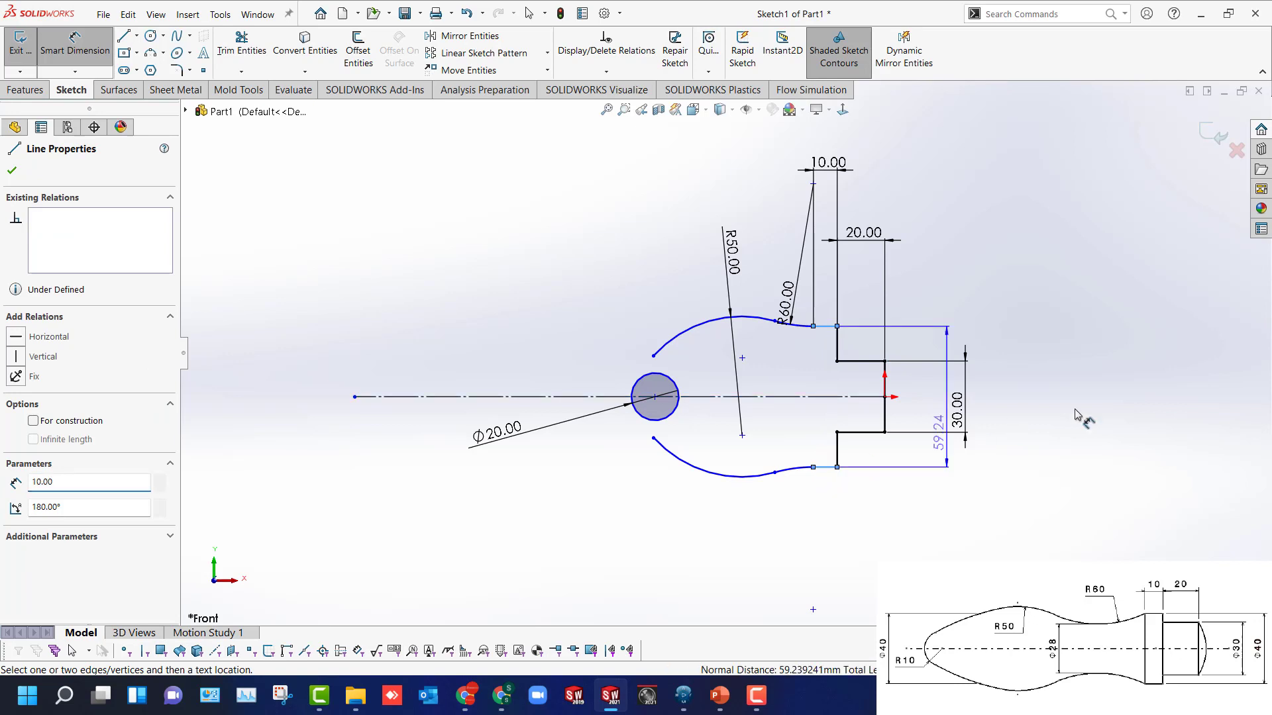
click(1089, 417)
text(40)
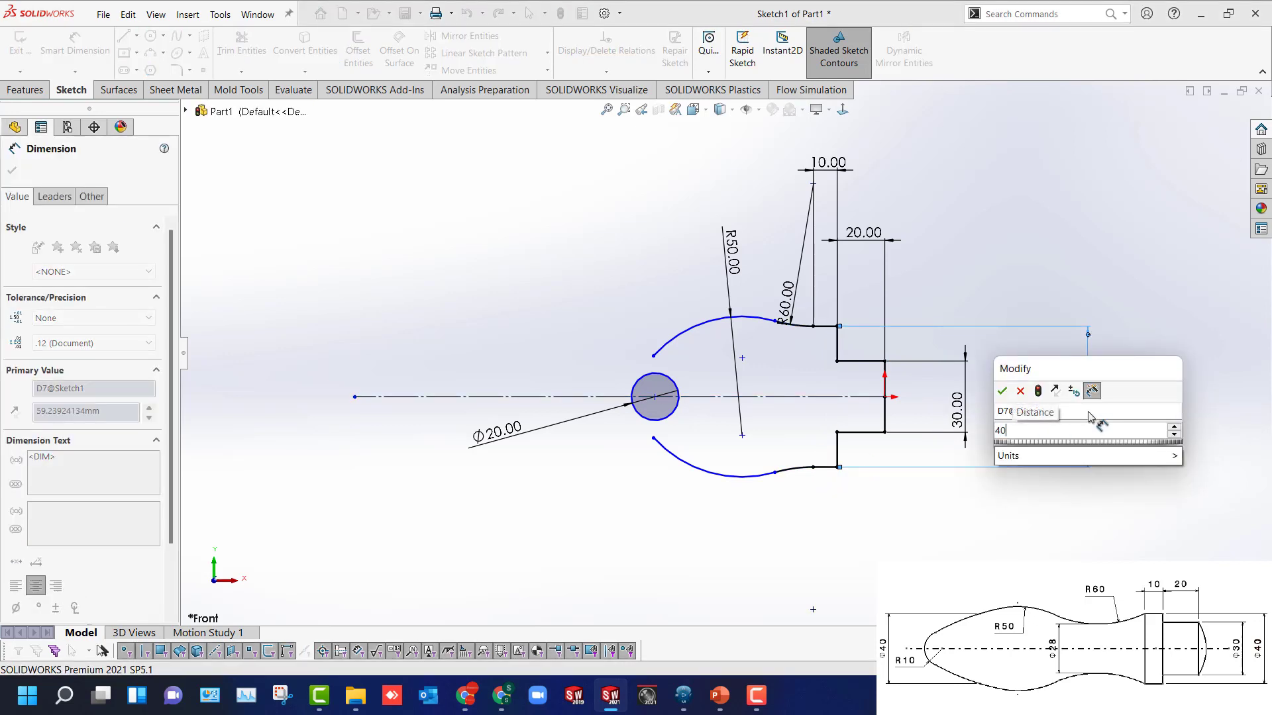
key(Return)
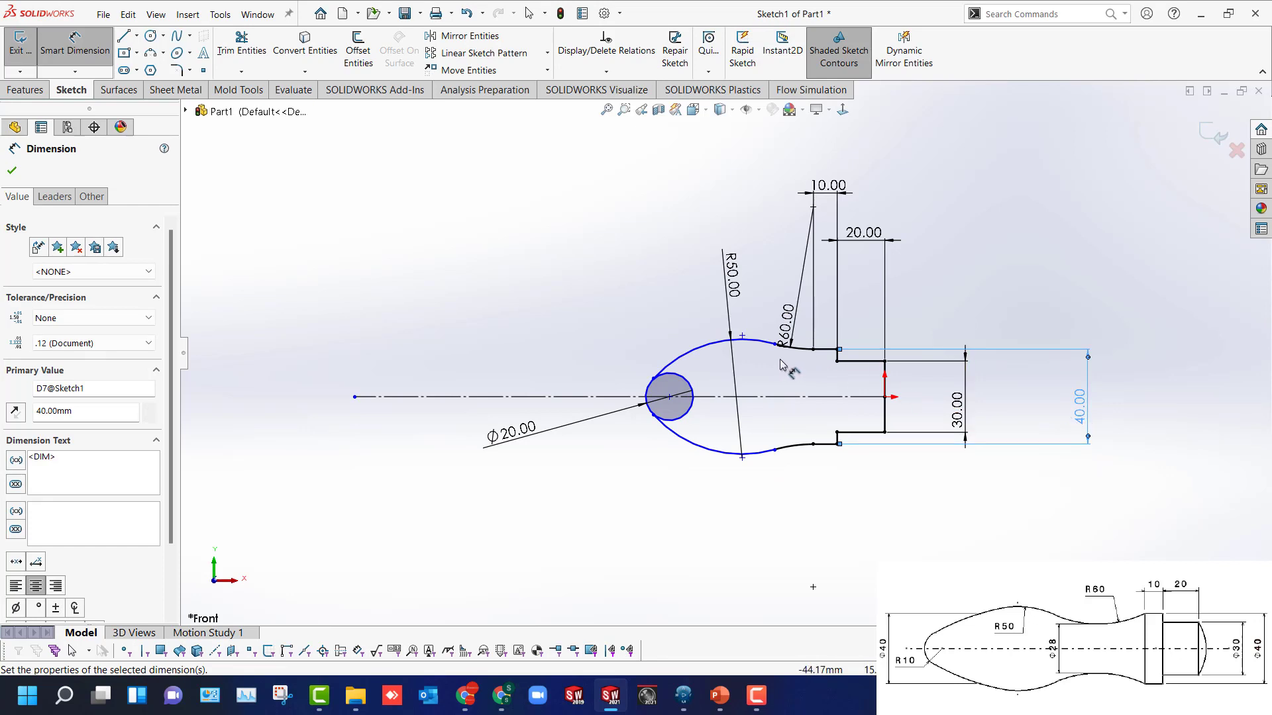
scroll(780, 363, down, 2)
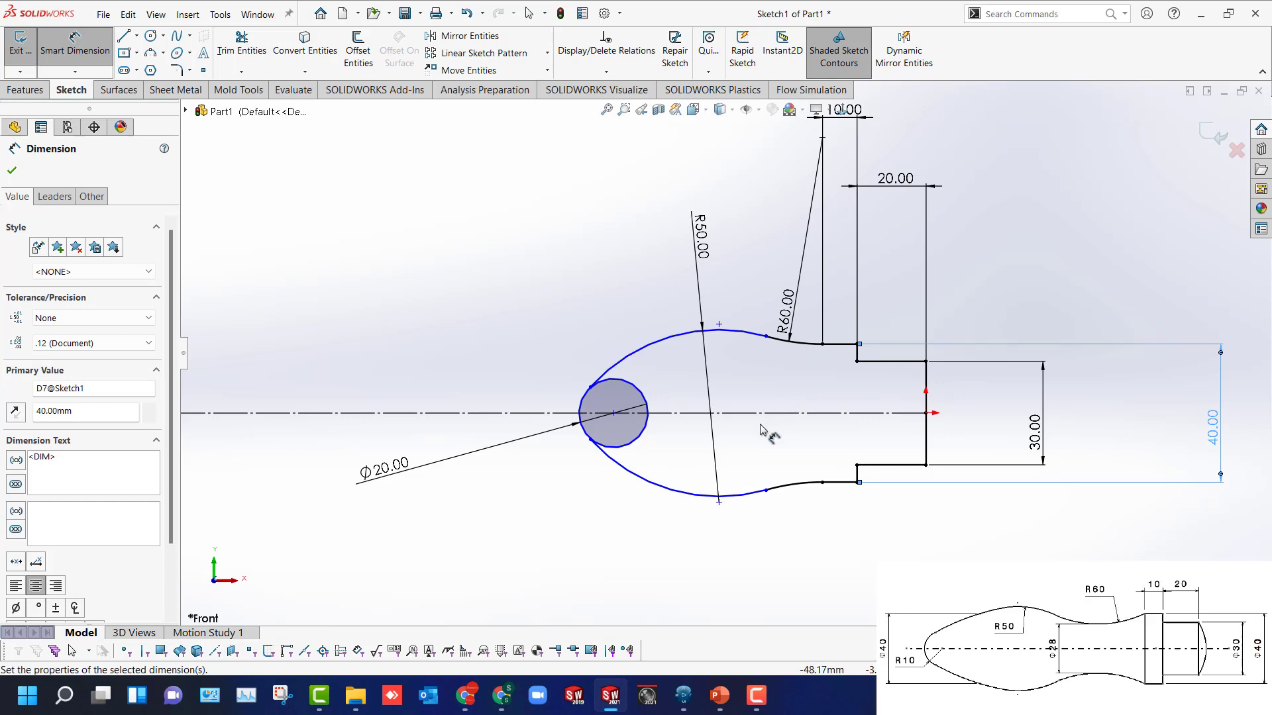
key(z)
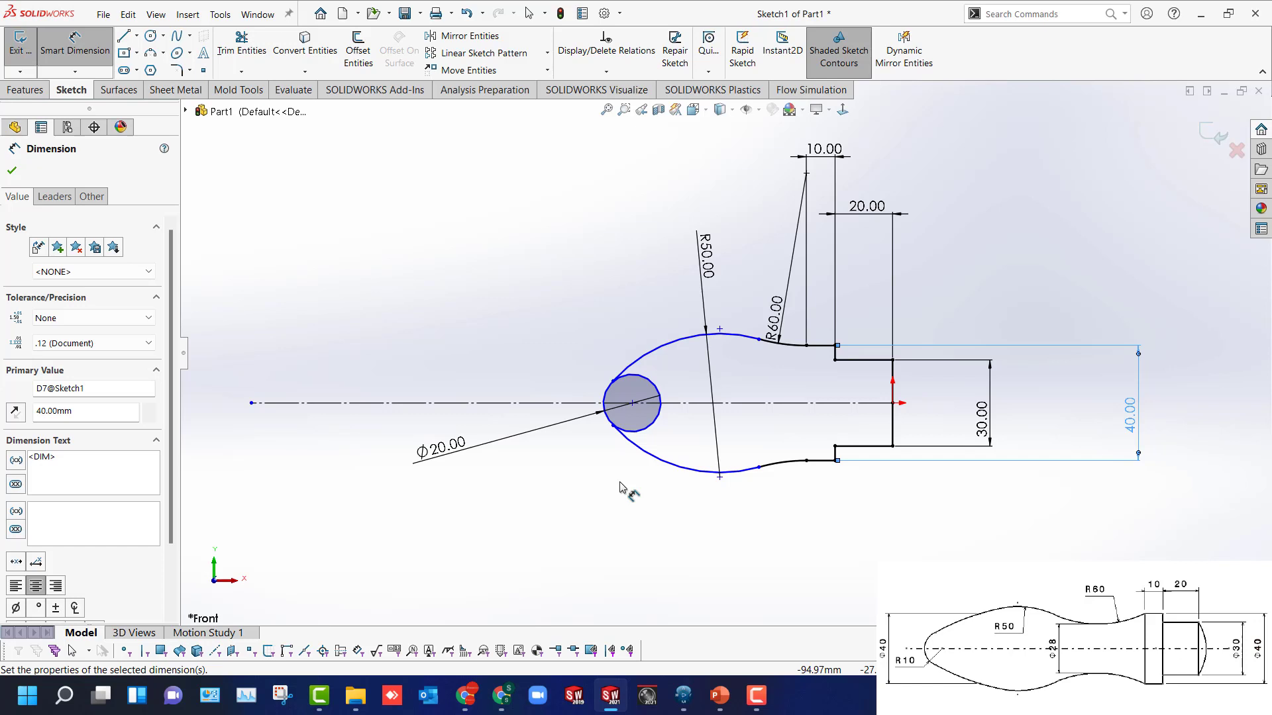
key(Escape)
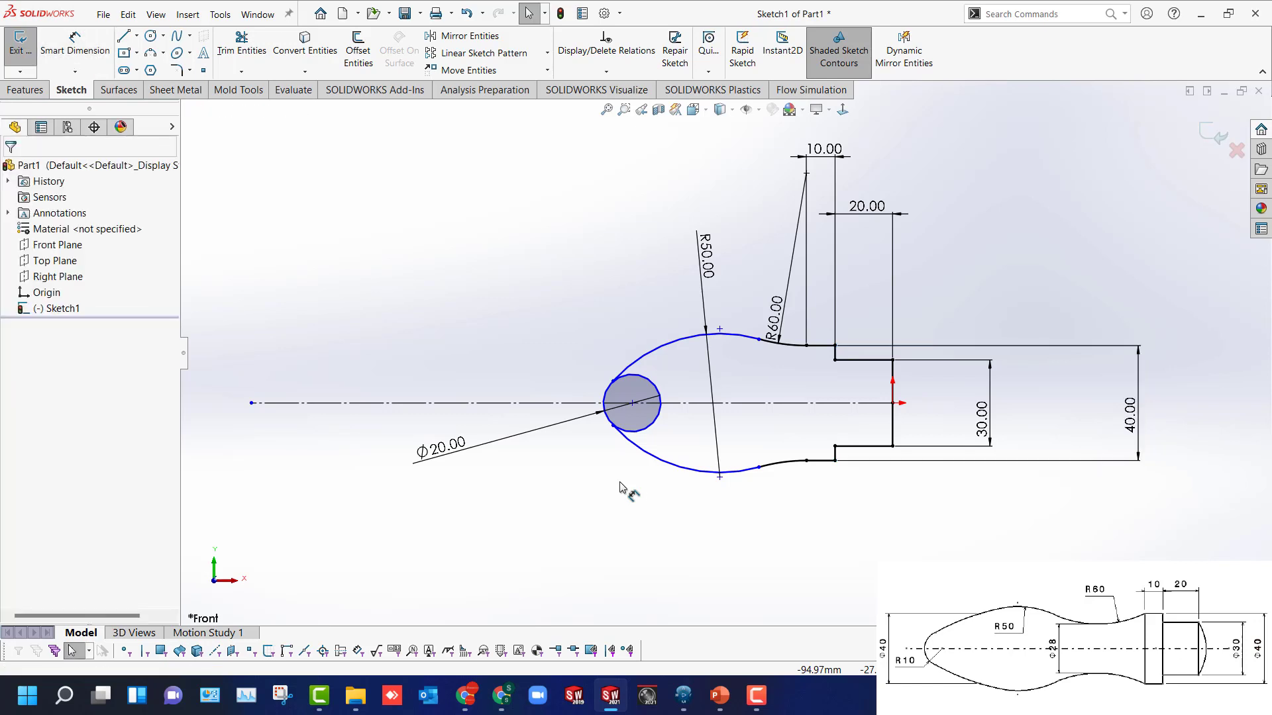
click(778, 338)
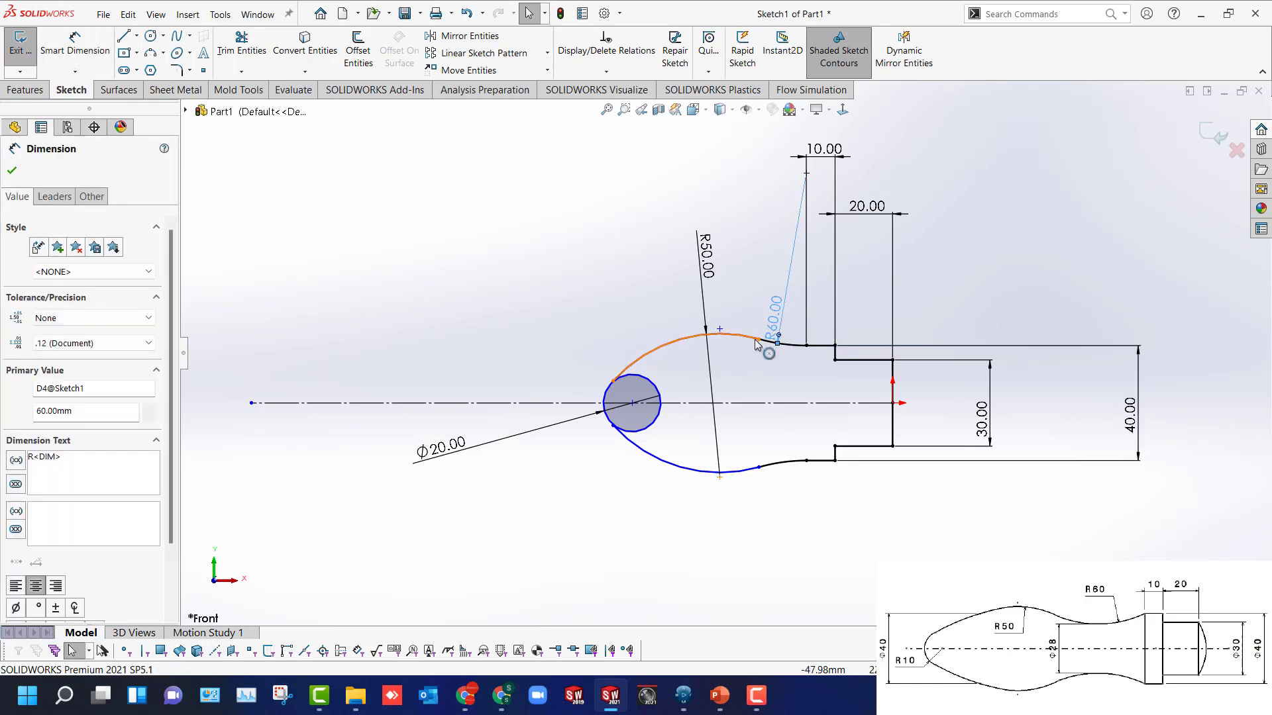
key(Escape)
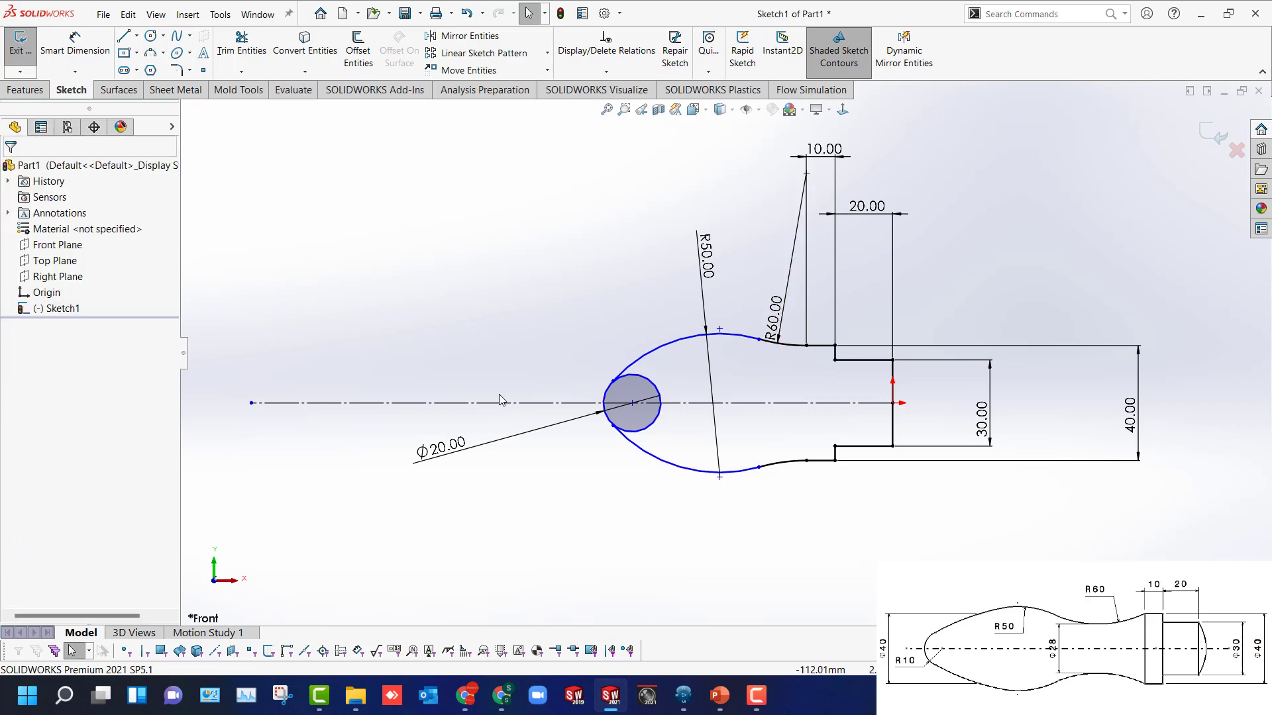
double_click(511, 515)
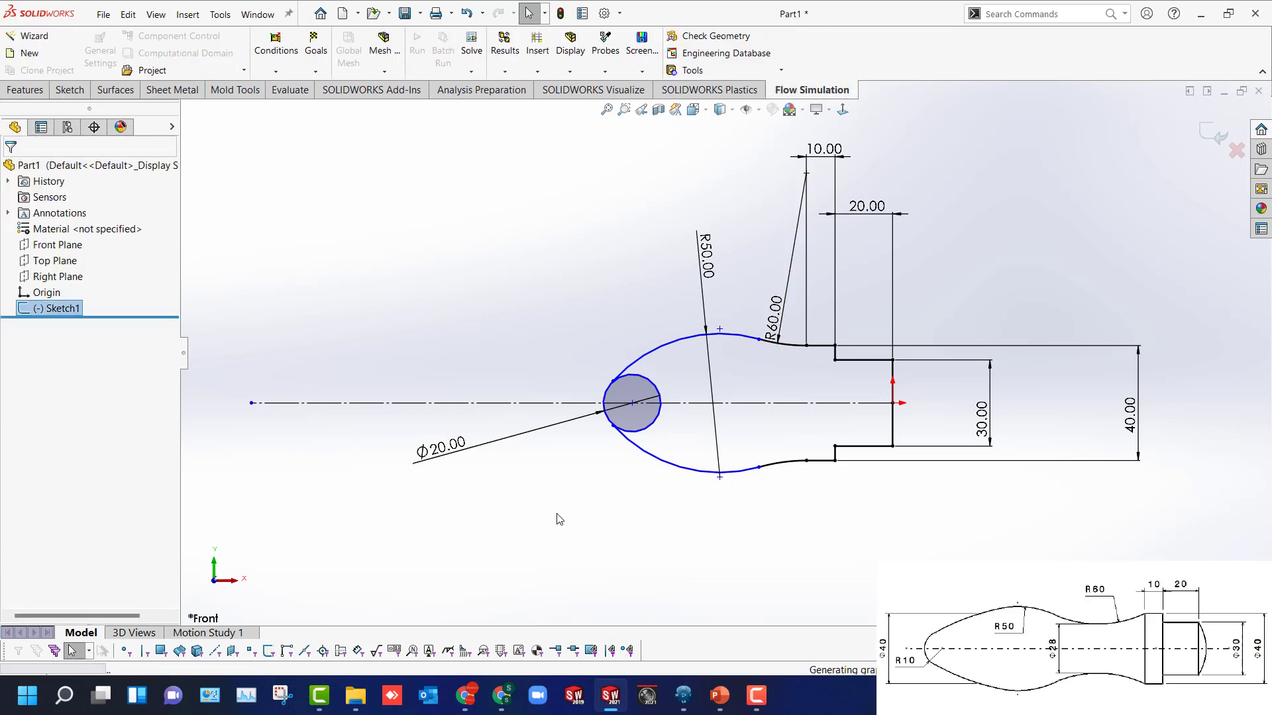
click(786, 406)
double_click(733, 338)
Try to shift the upper junction of the R60 and R50 arcs toward the shank.
scroll(755, 342, down, 3)
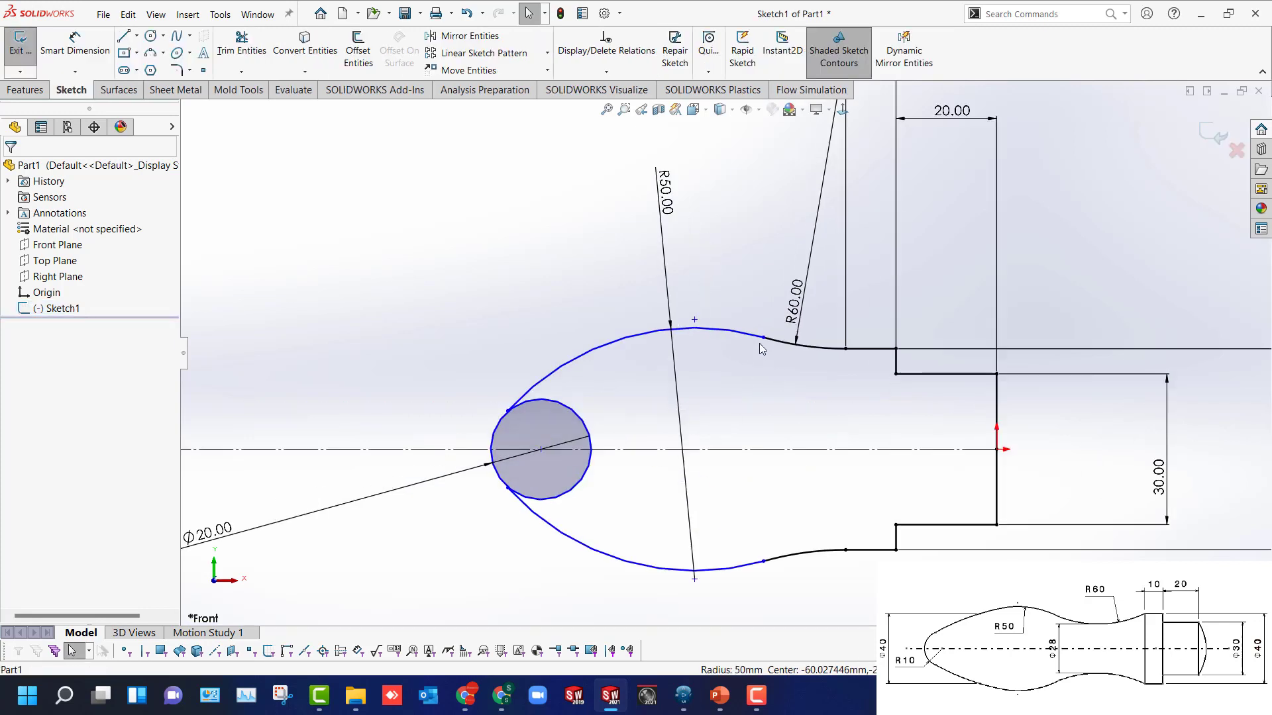
drag(763, 340, 823, 352)
click(815, 347)
click(773, 395)
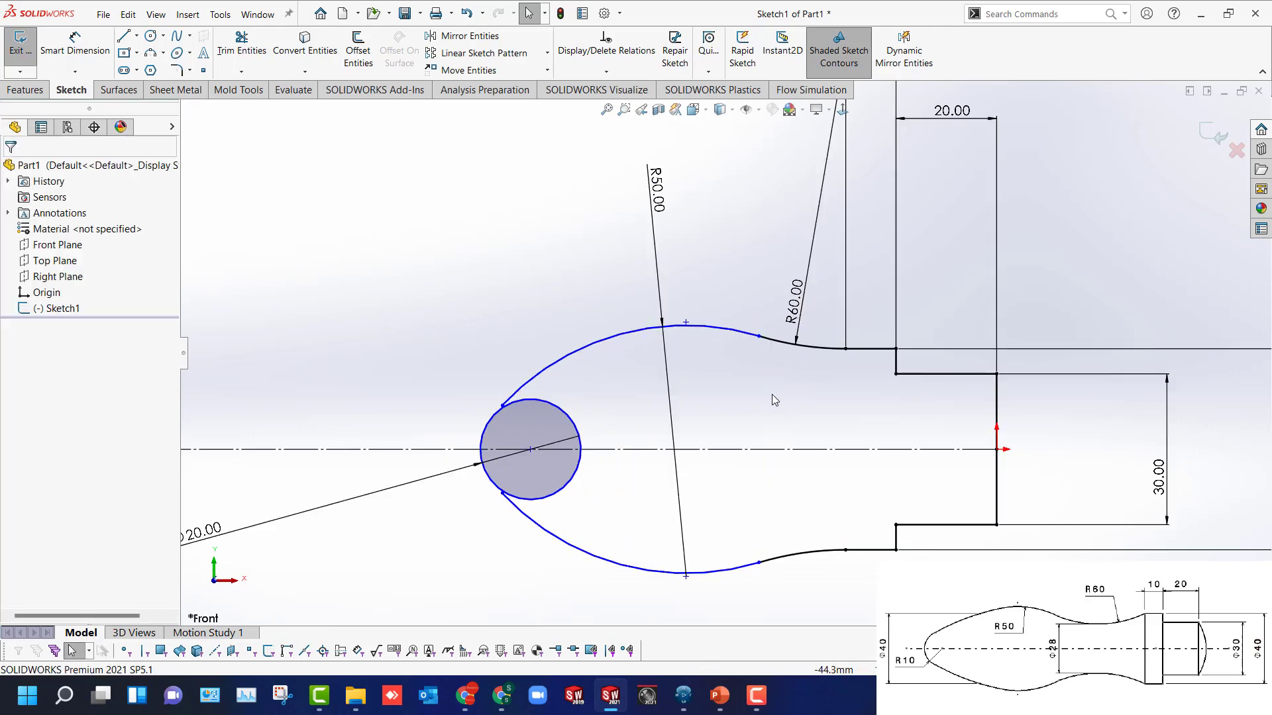
Try to move the centre of the upper R60 arc down toward the profile.
scroll(779, 371, up, 3)
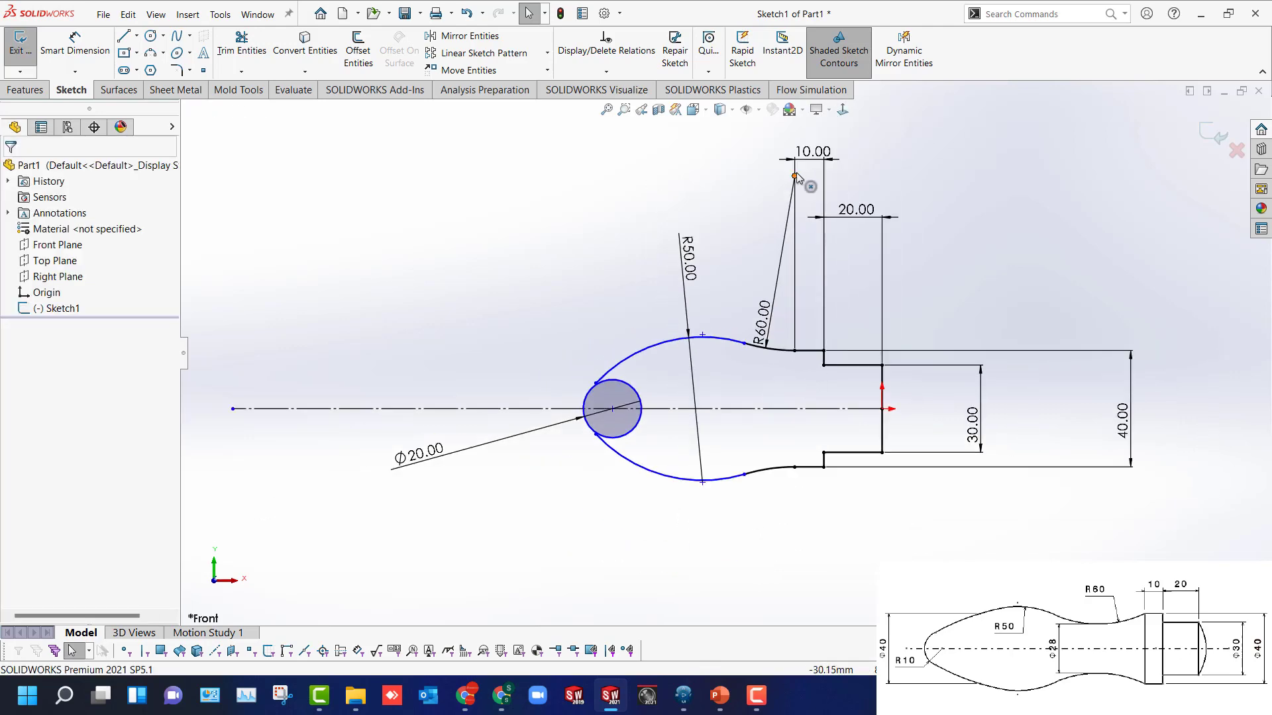
mouse_move(796, 177)
mouse_down()
mouse_move(799, 238)
mouse_move(762, 238)
mouse_move(790, 250)
mouse_move(761, 243)
mouse_up()
click(748, 397)
scroll(793, 369, down, 1)
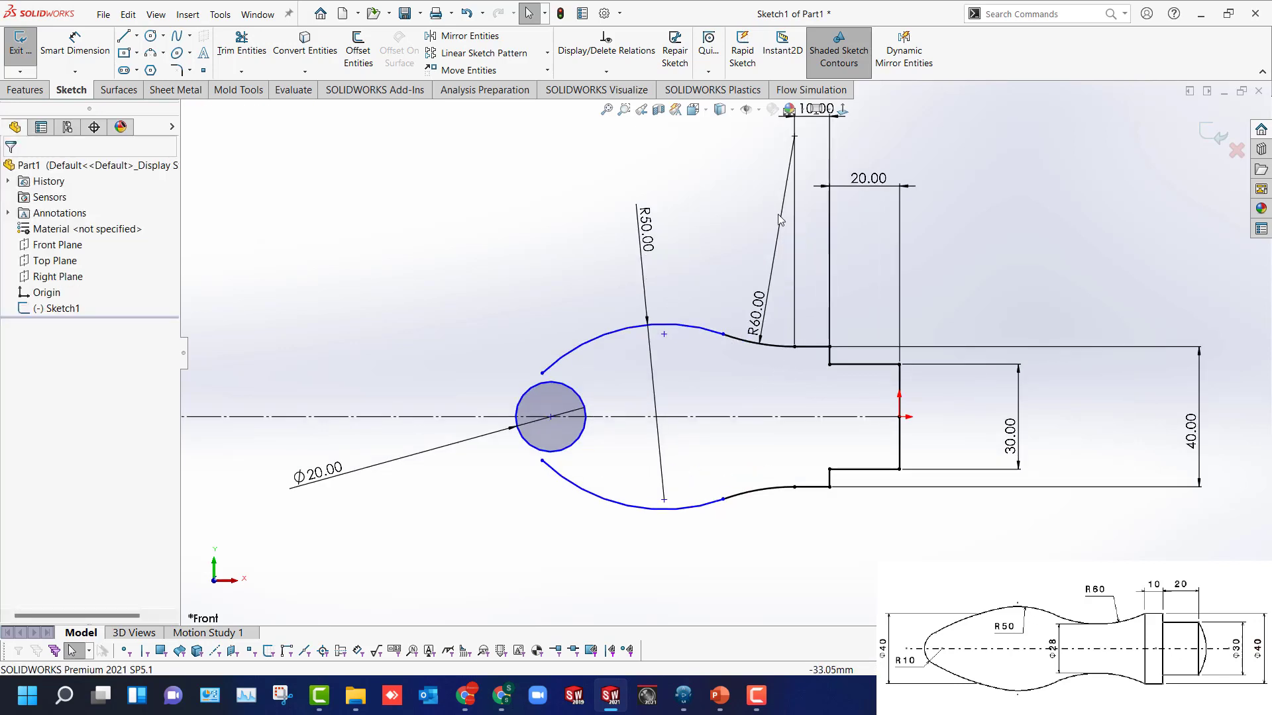
Show the sketch relations in the view and examine those on the upper R60 arc.
click(746, 109)
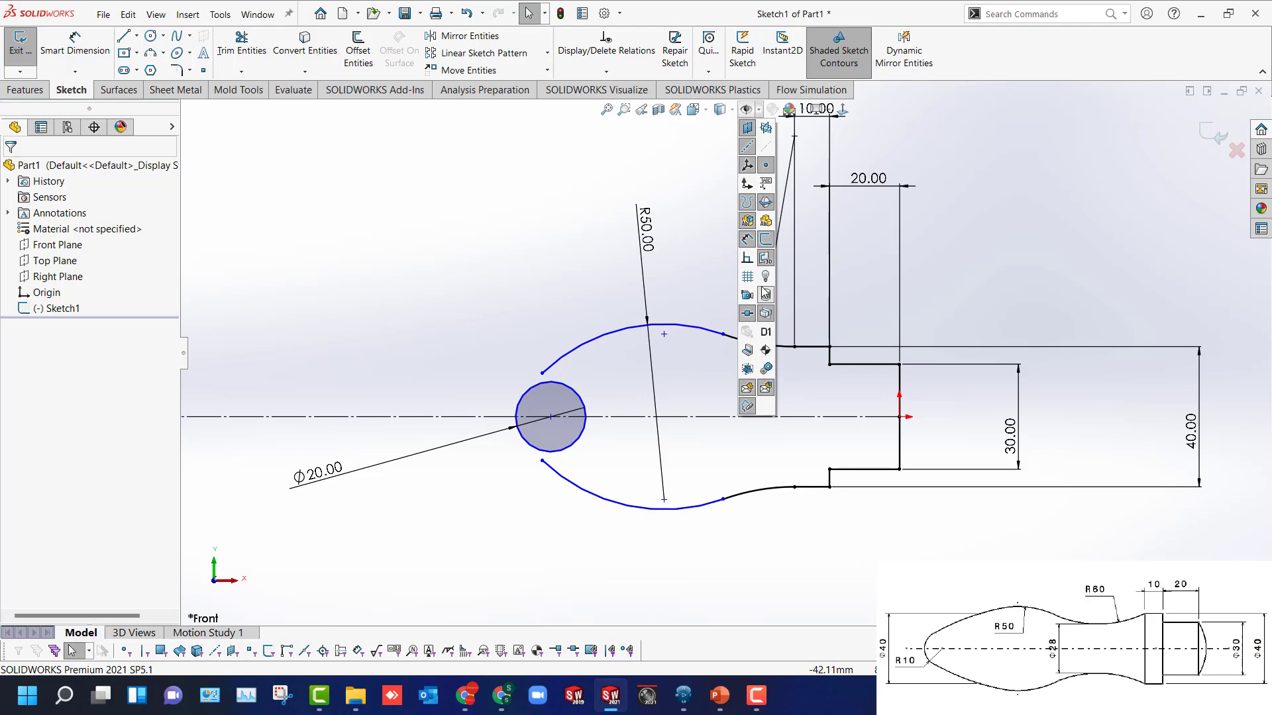
click(747, 257)
scroll(728, 351, down, 2)
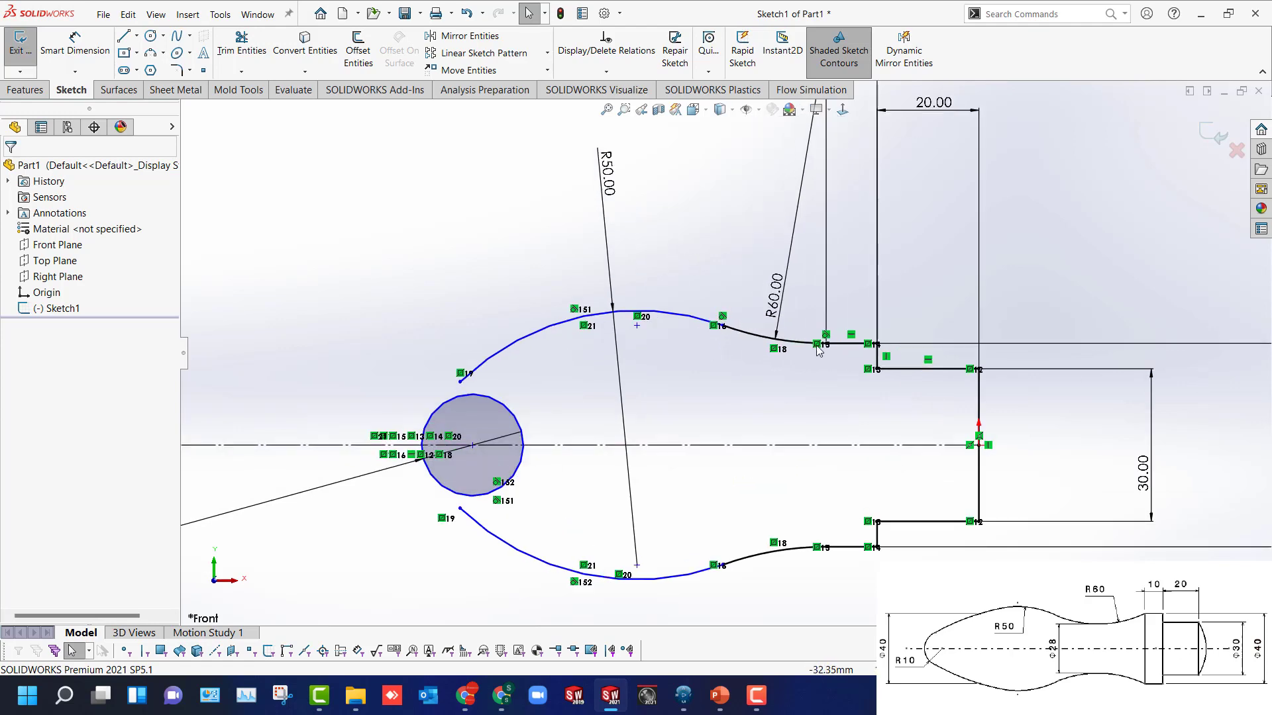
click(789, 343)
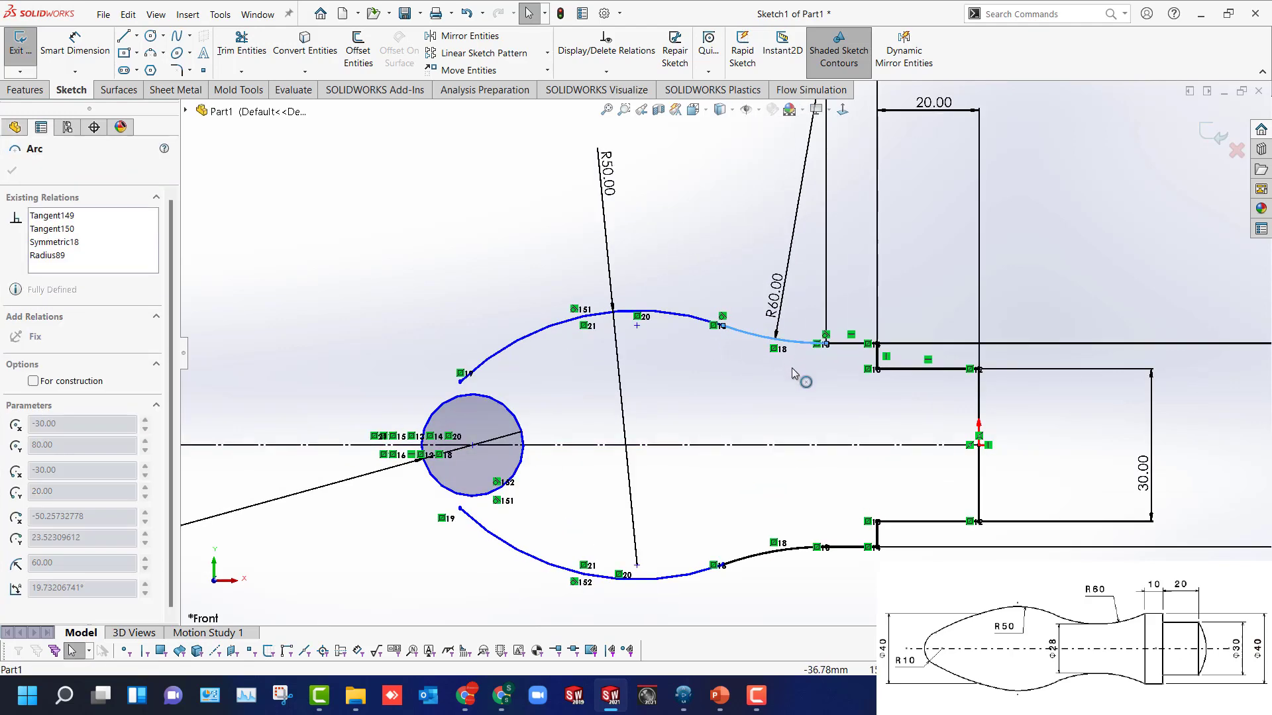
click(762, 387)
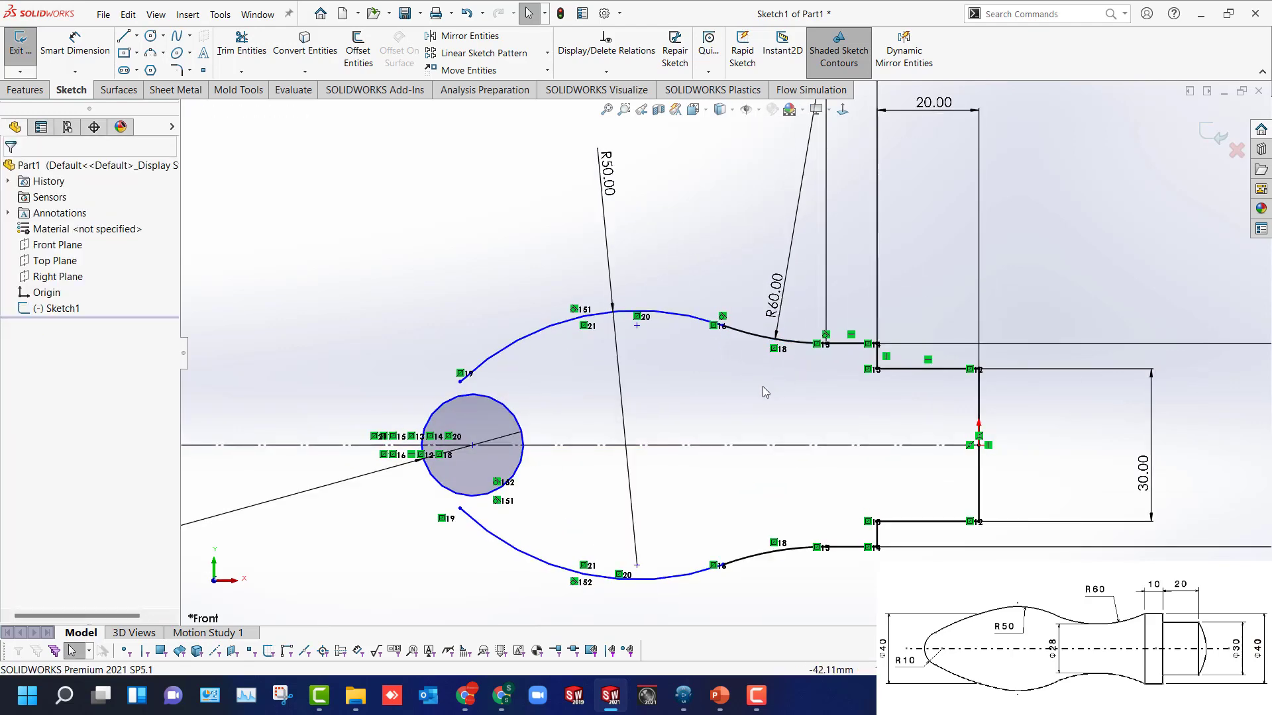
Delete the tangent relation between the upper R60 arc and collar line, then move the R60–R50 junction inward and the R50 arc's free end outward.
right_click(828, 335)
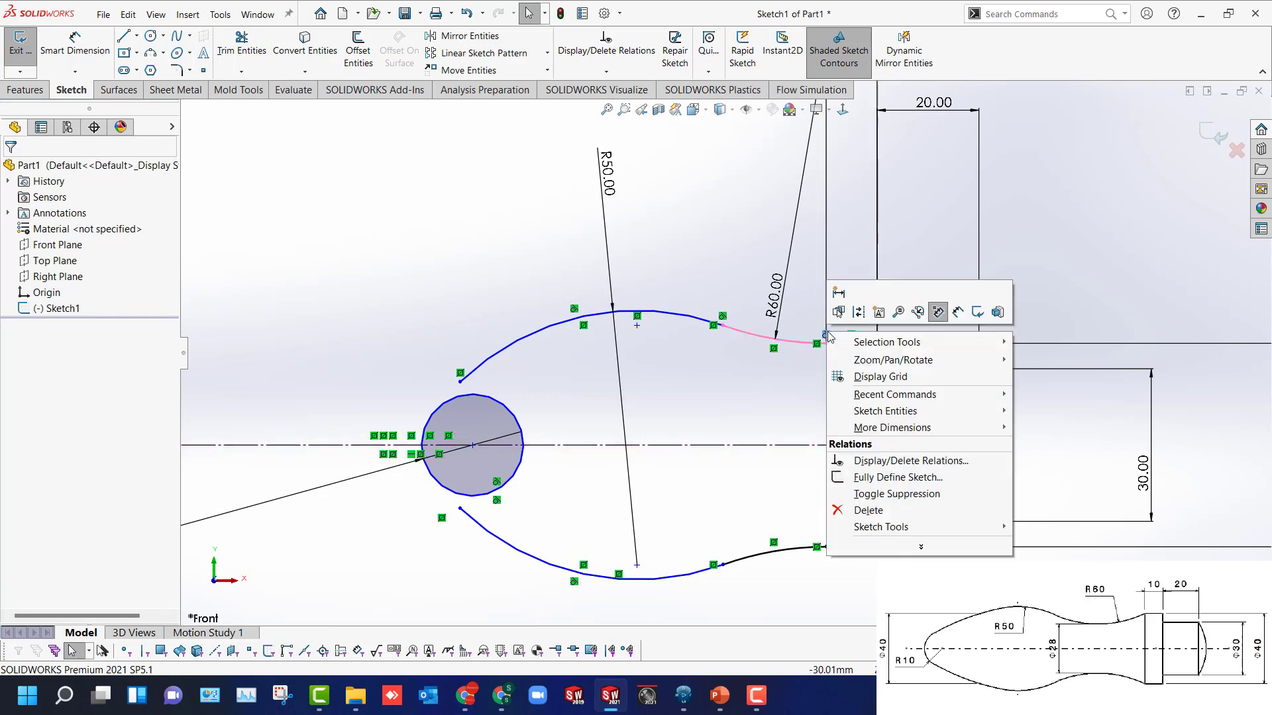
click(856, 512)
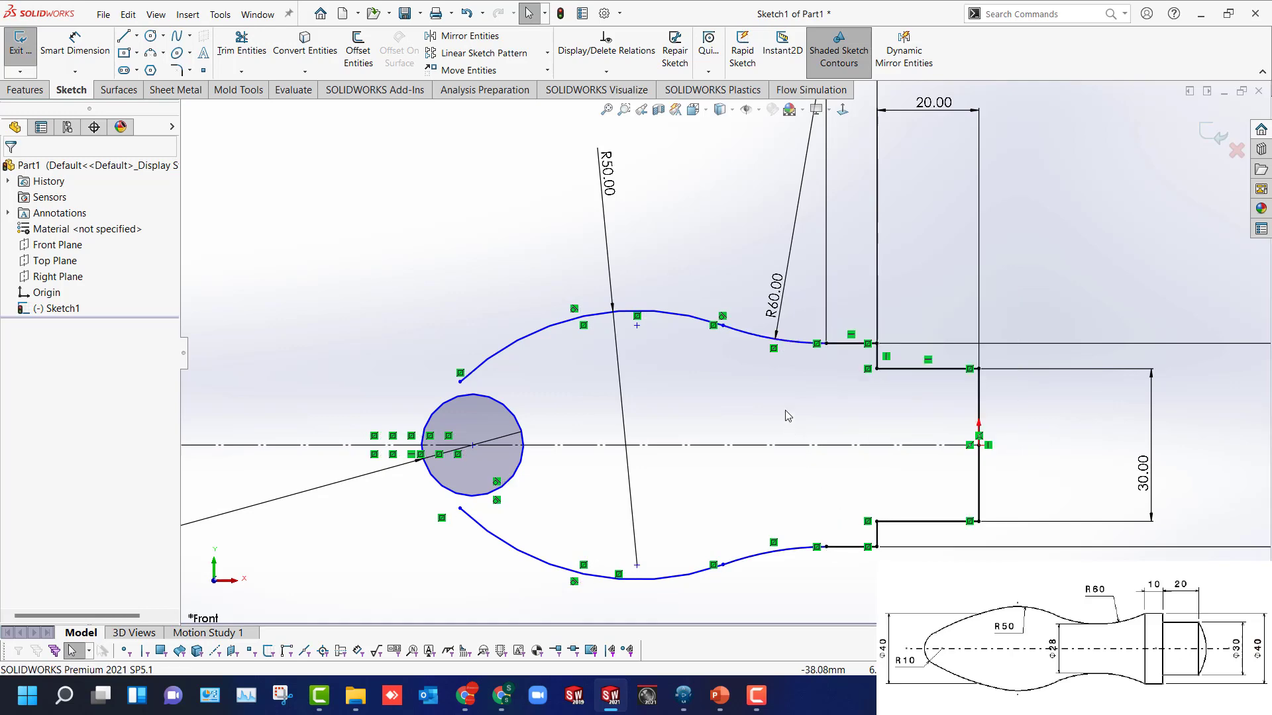
click(772, 339)
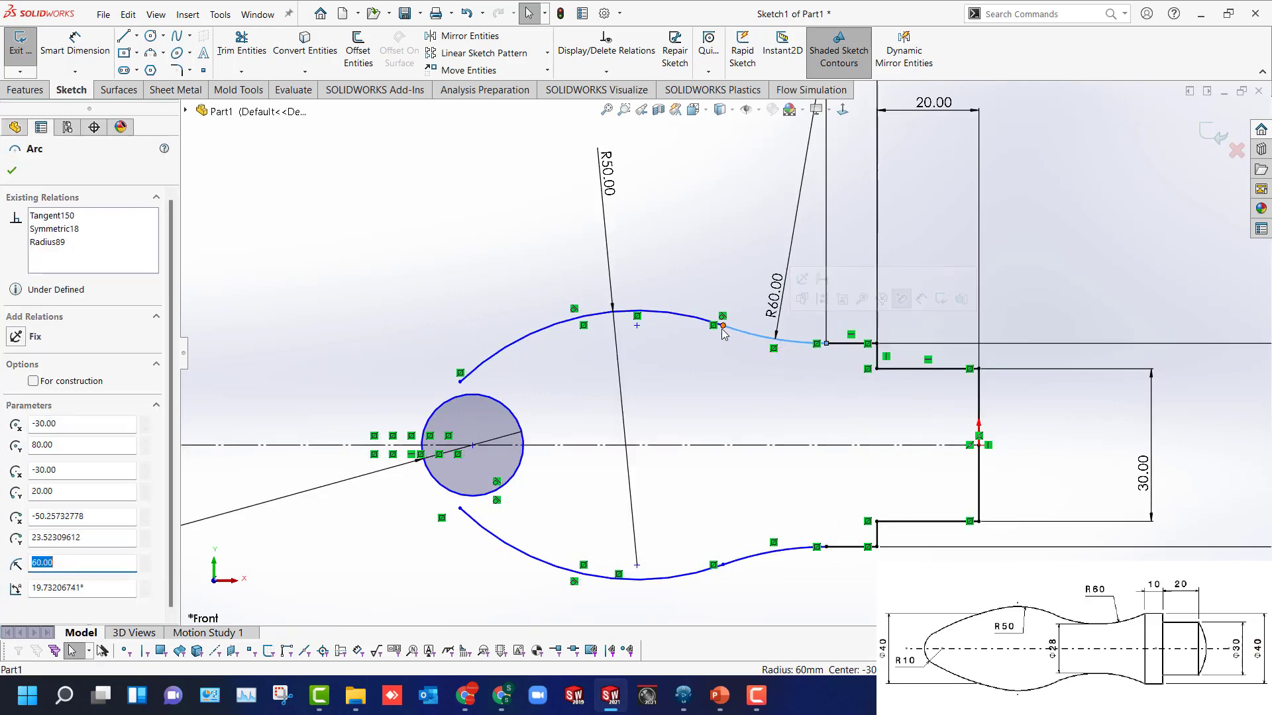
drag(723, 327, 728, 347)
drag(731, 360, 755, 359)
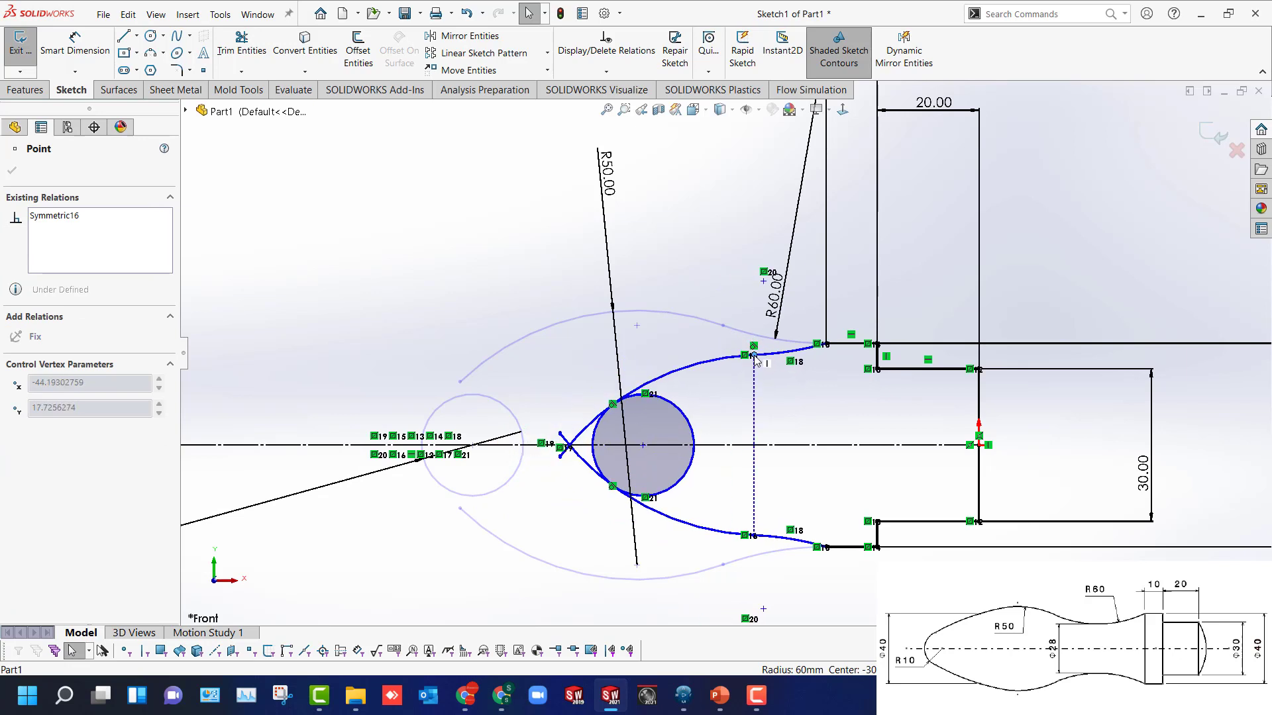
click(795, 392)
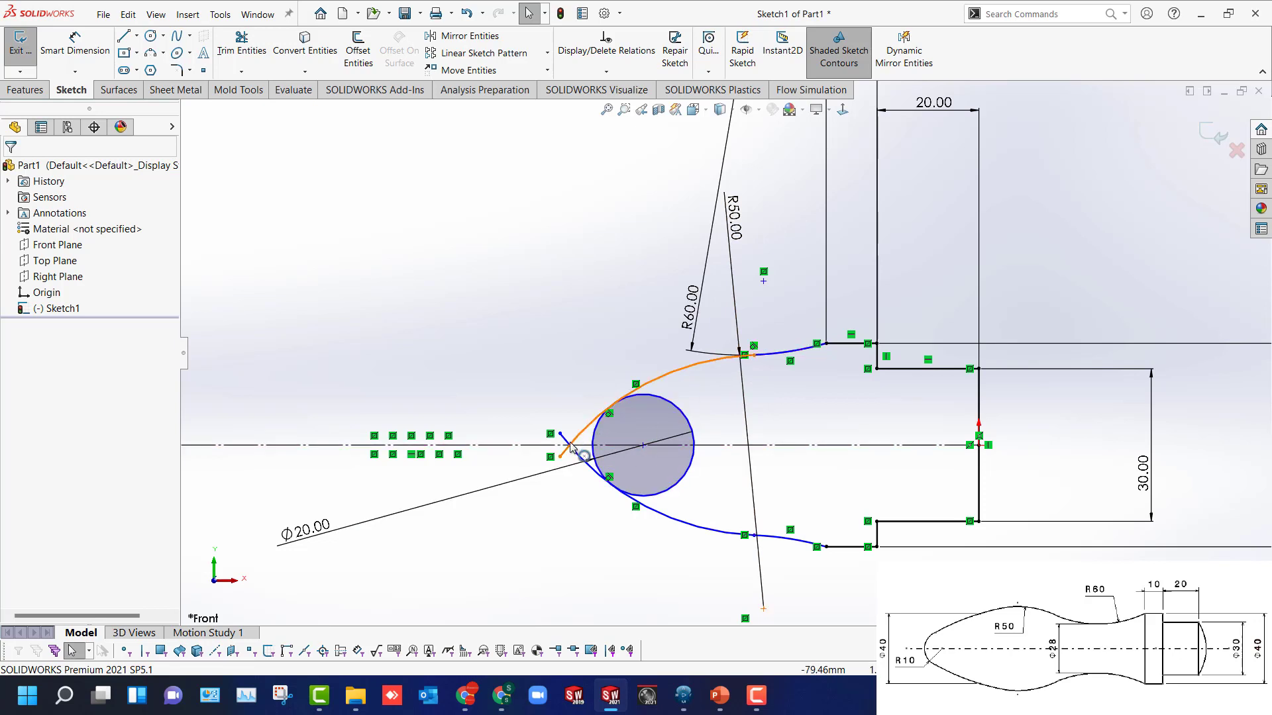
drag(561, 459, 573, 322)
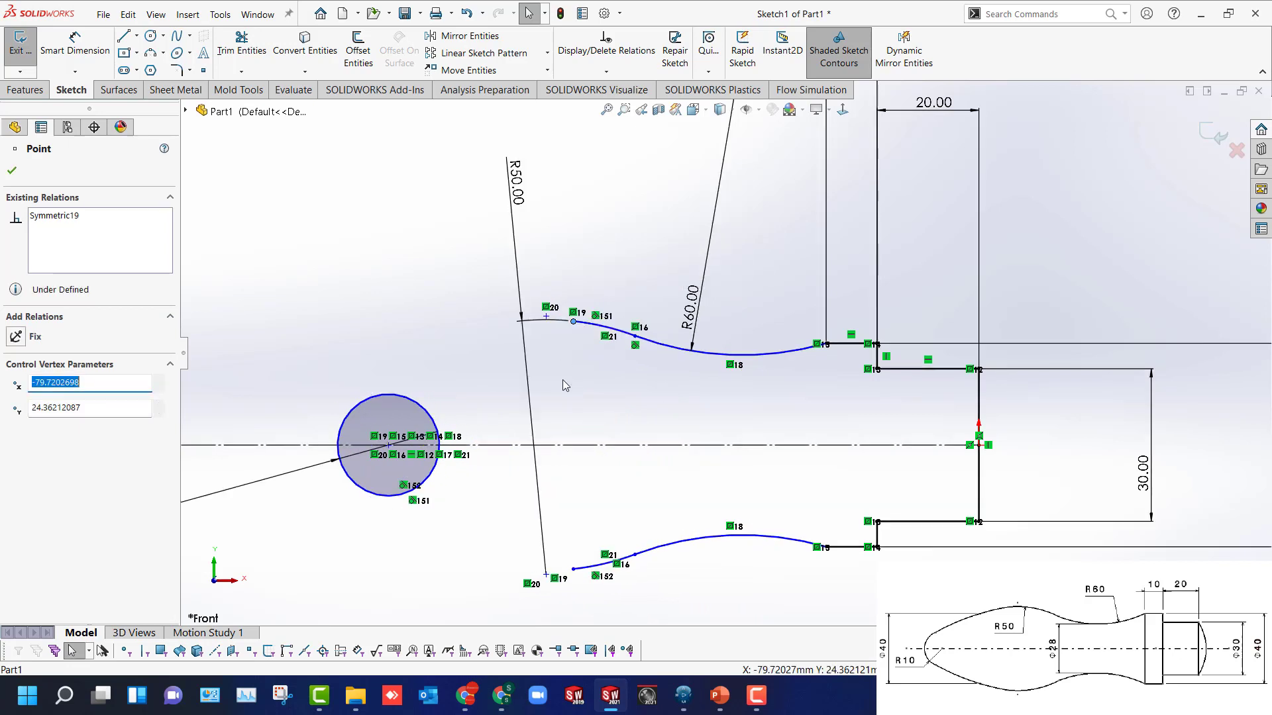
click(563, 380)
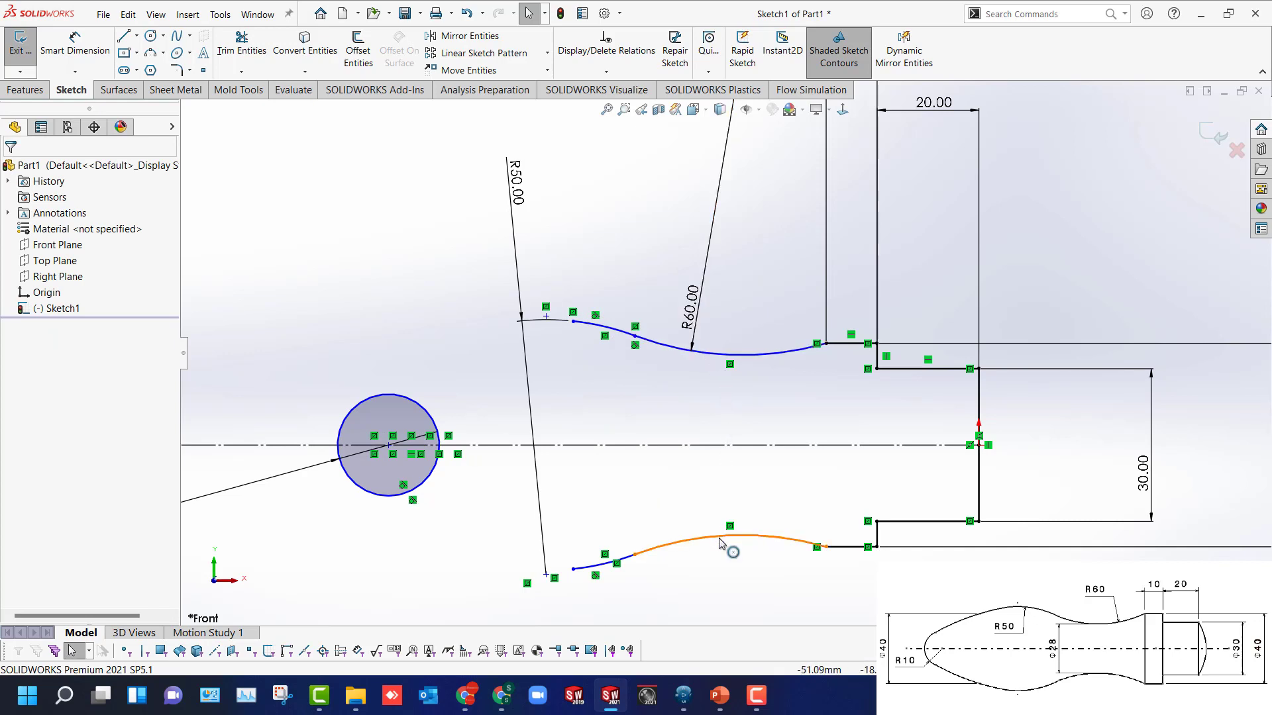
Dimension the neck between the upper and lower R60 arcs as 28 mm.
key(d)
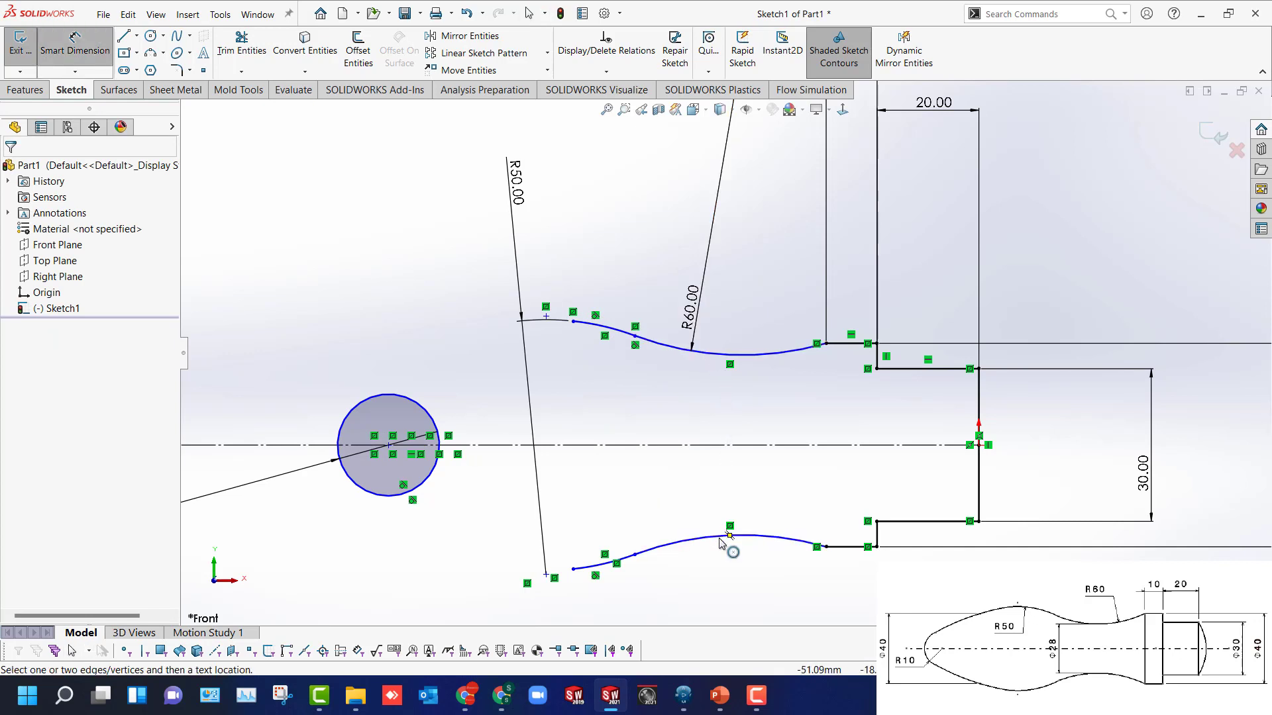
click(714, 538)
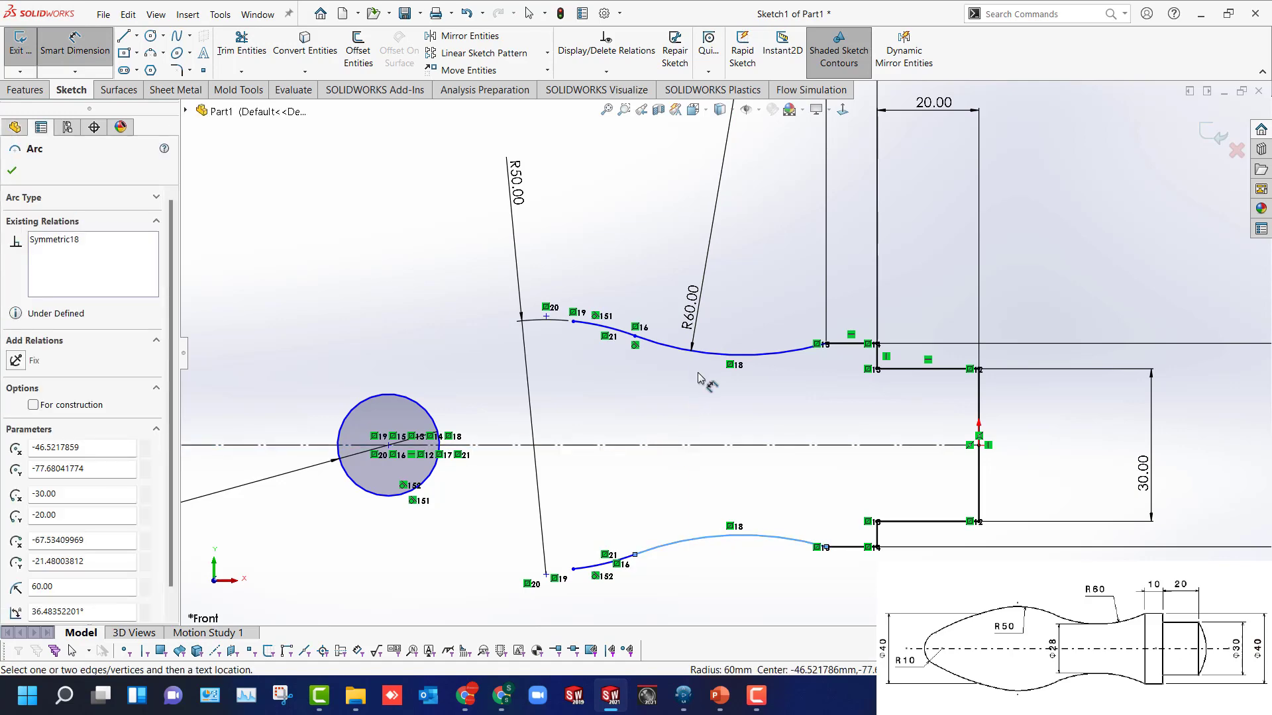
click(710, 354)
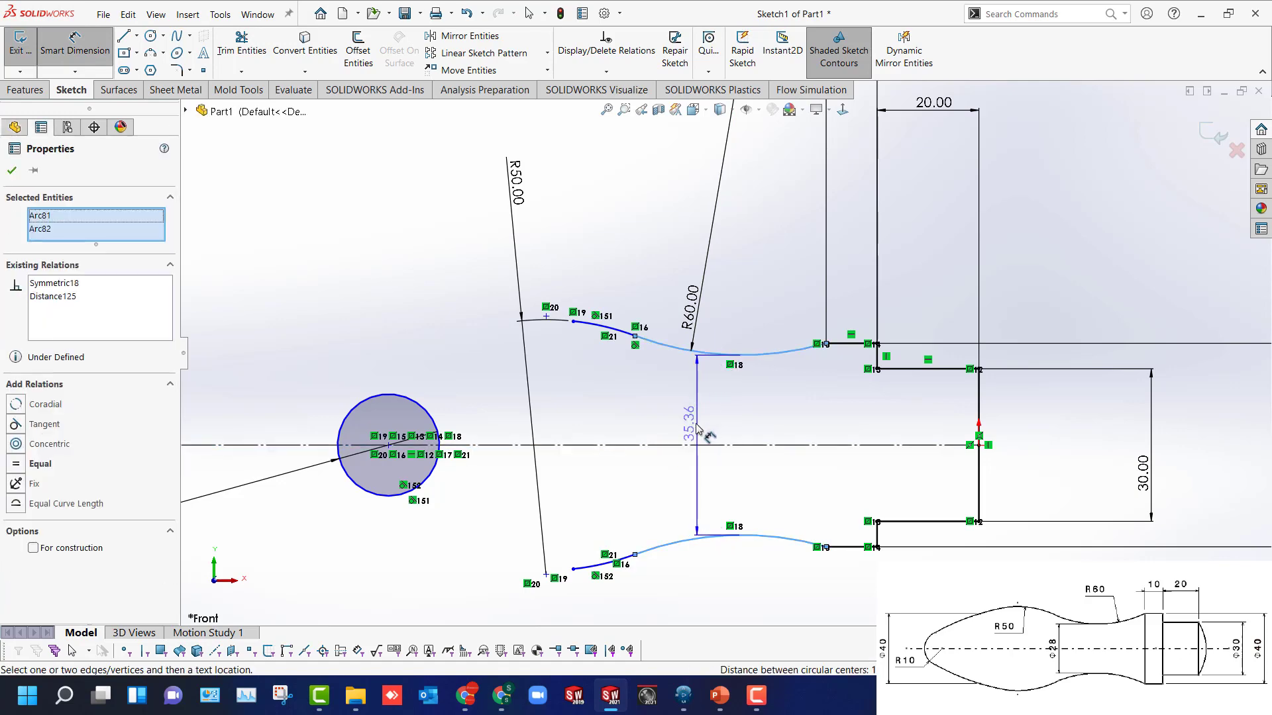
click(694, 422)
text(3)
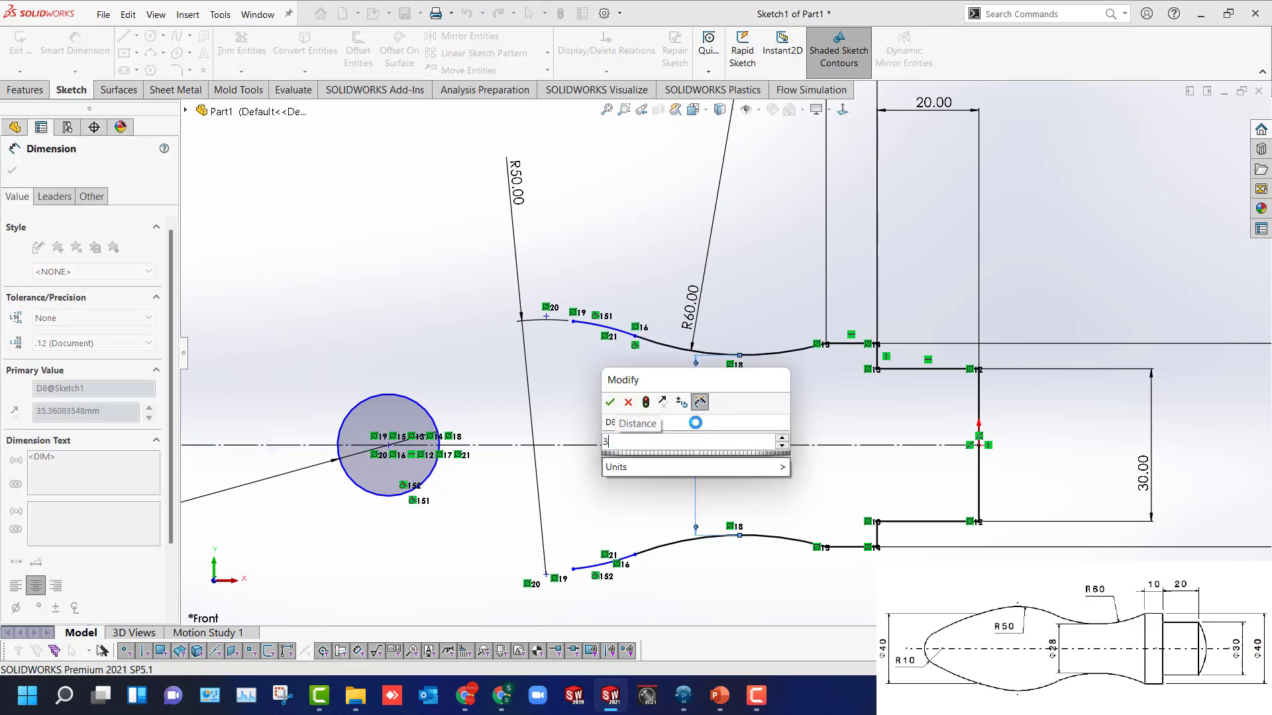
key(BackSpace)
text(28)
key(Return)
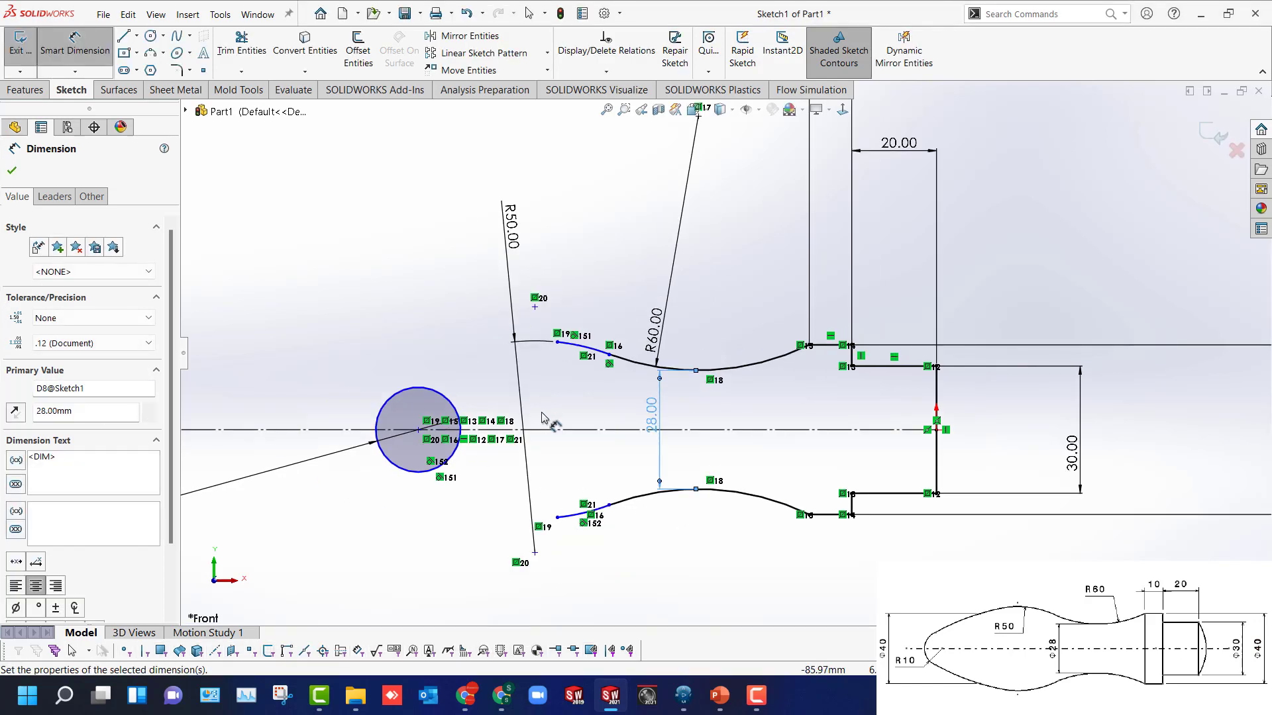
Pull the lower R50 arc's free end away from the shank to lengthen both R50 arcs.
scroll(546, 415, up, 2)
key(Escape)
drag(558, 517, 381, 507)
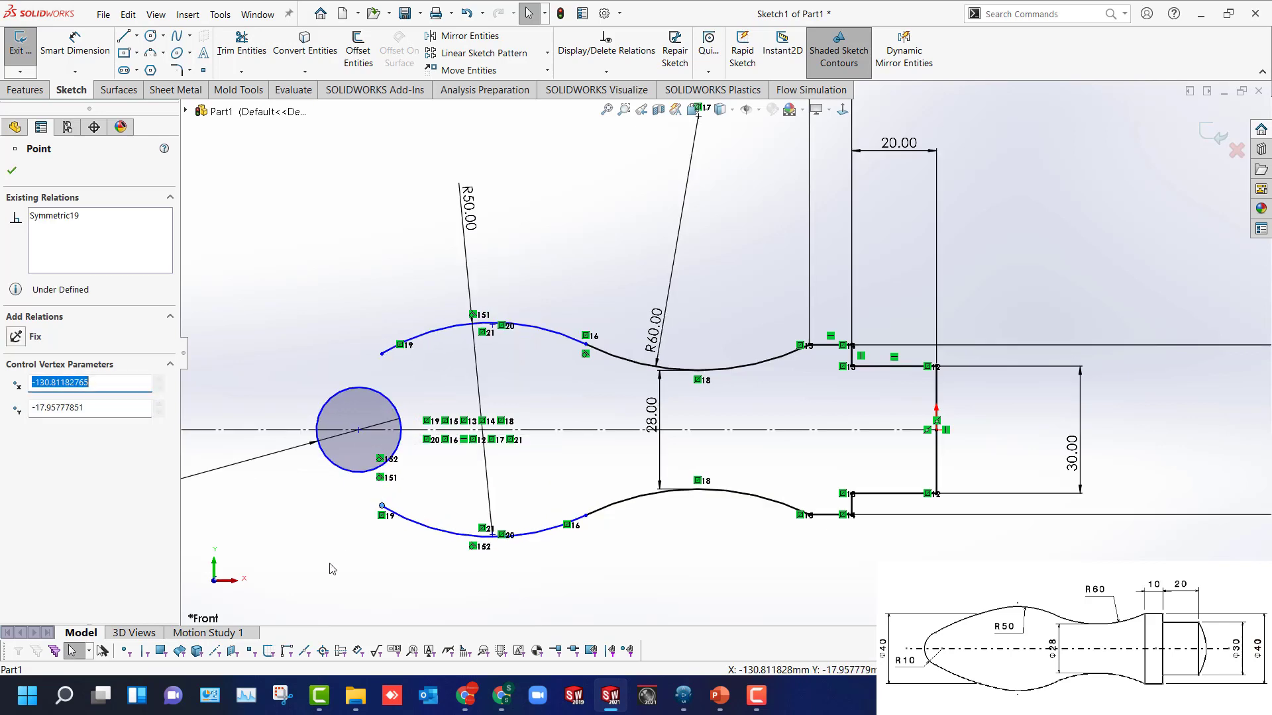
click(332, 569)
Dimension the distance across the upper and lower R50 arcs as 40 mm while the arcs are still detached from the tip circle.
right_drag(332, 568, 423, 519)
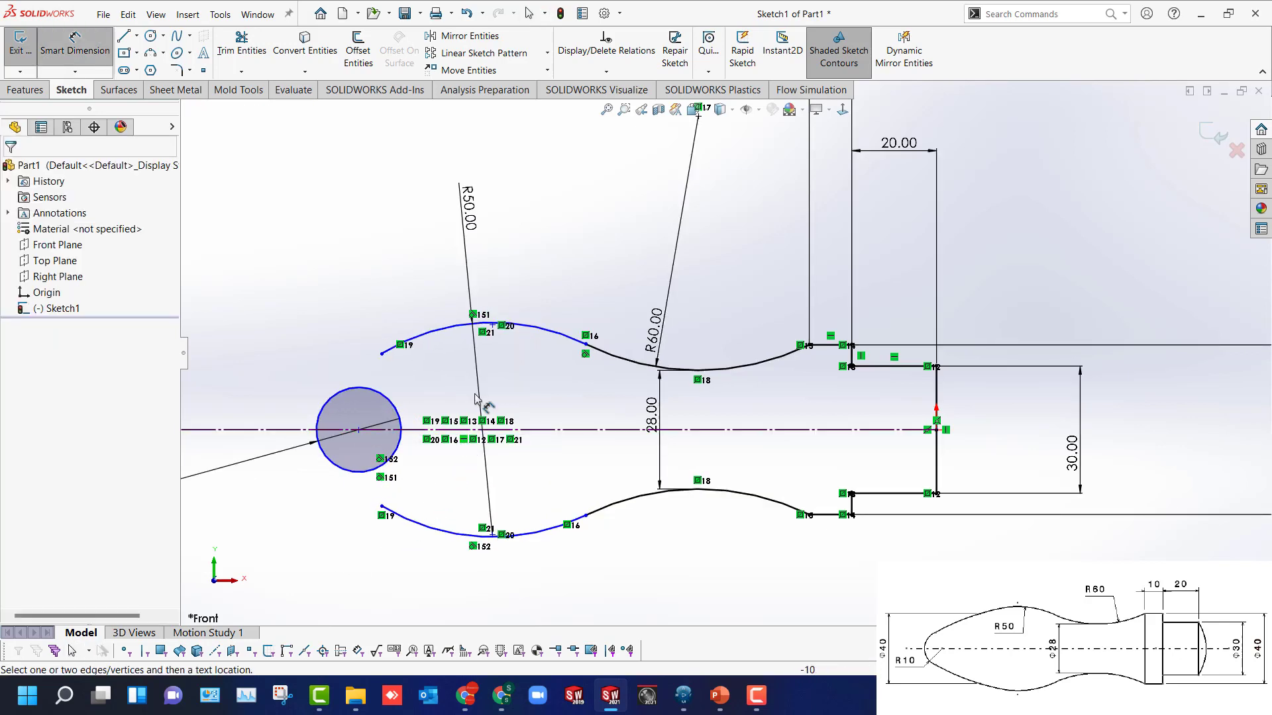
click(527, 328)
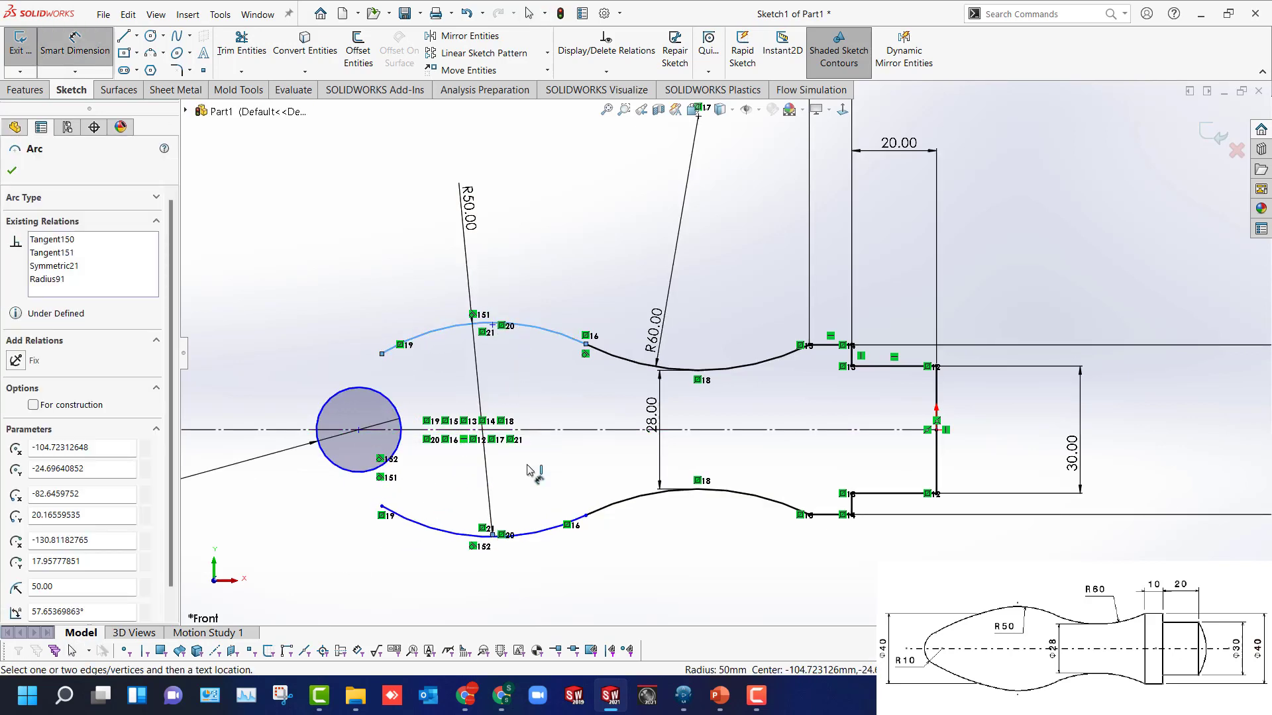
click(521, 537)
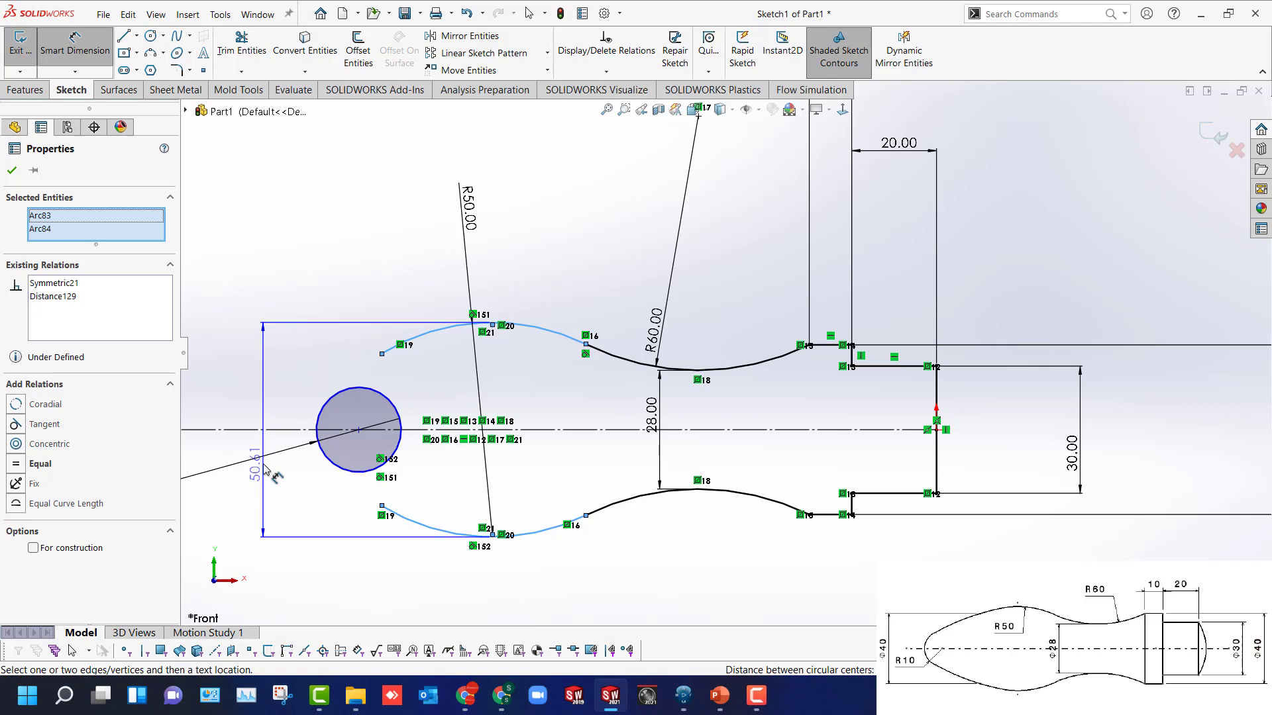
click(266, 469)
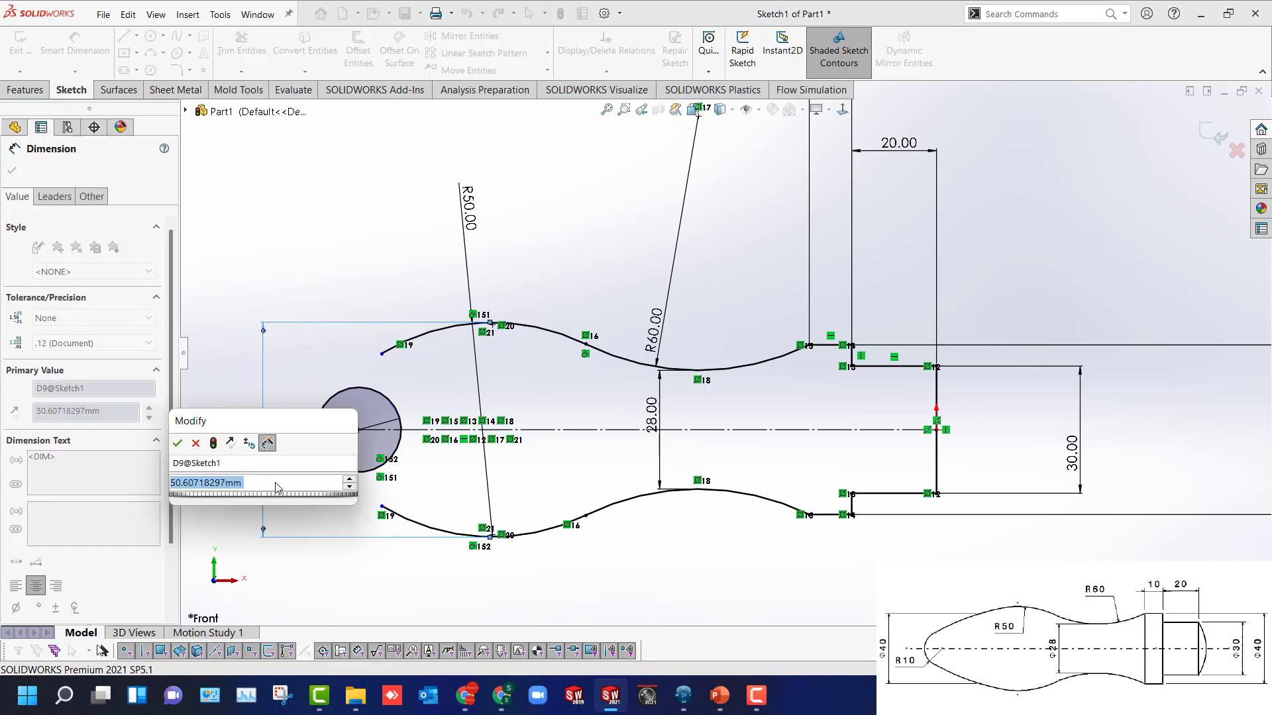
text(40)
key(Return)
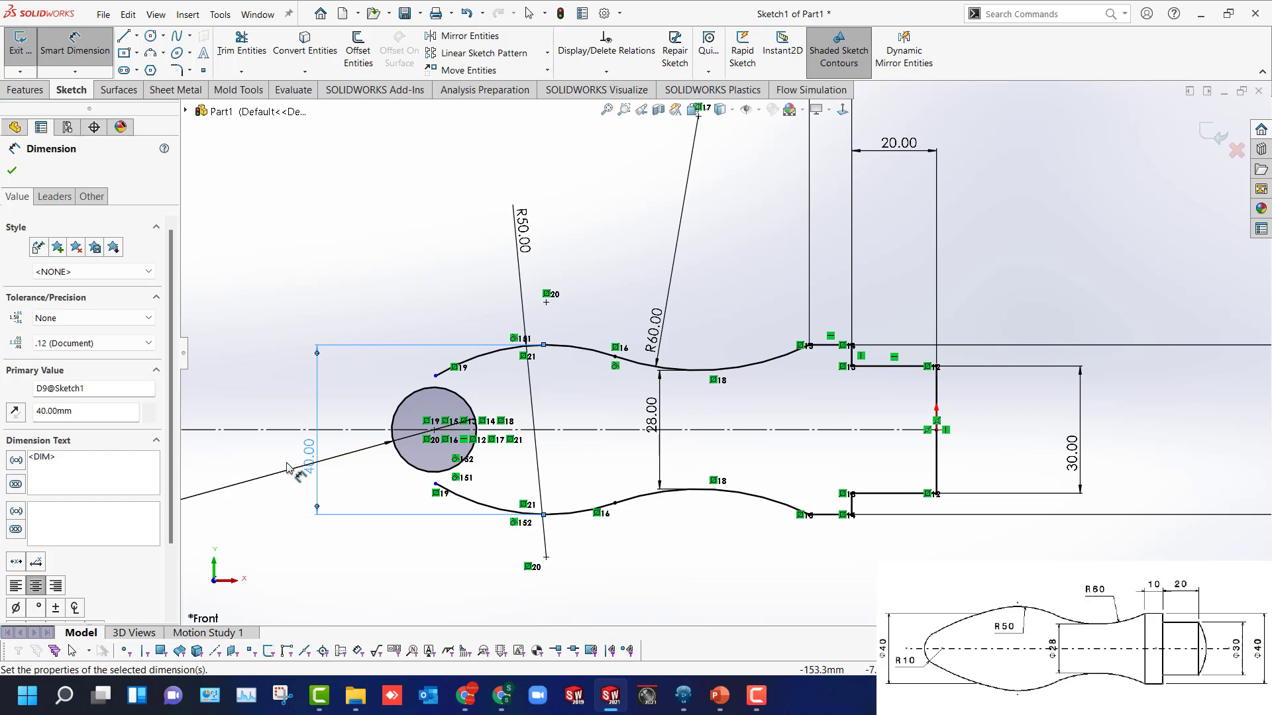
key(Escape)
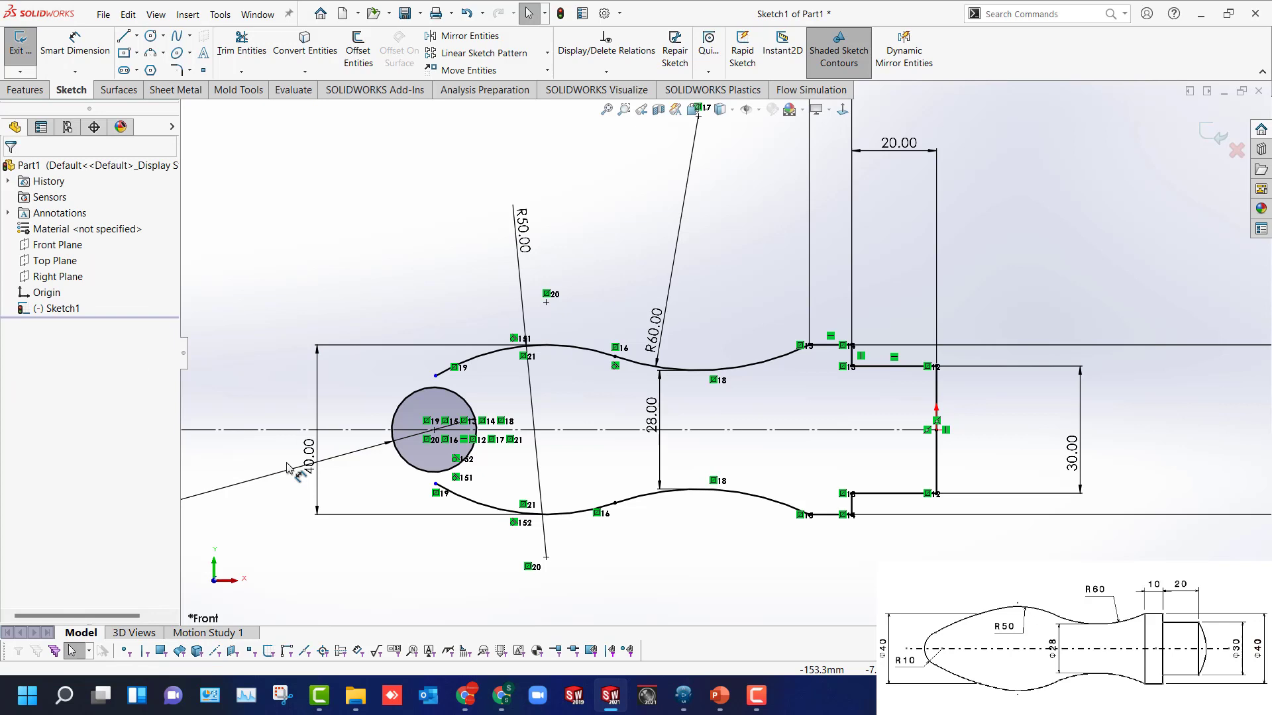
Delete the 40 mm dimension across the R50 arcs and attach the upper arc's free end to its tangent point on the tip circle.
right_click(307, 457)
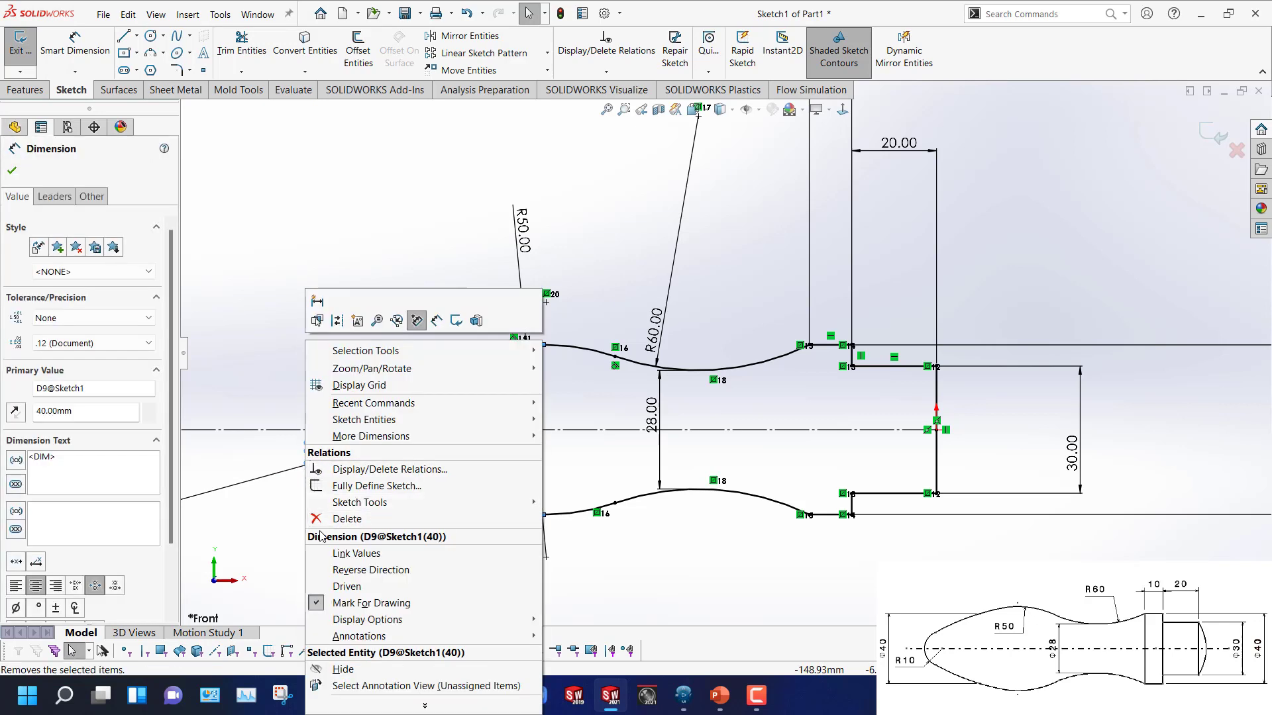
click(347, 519)
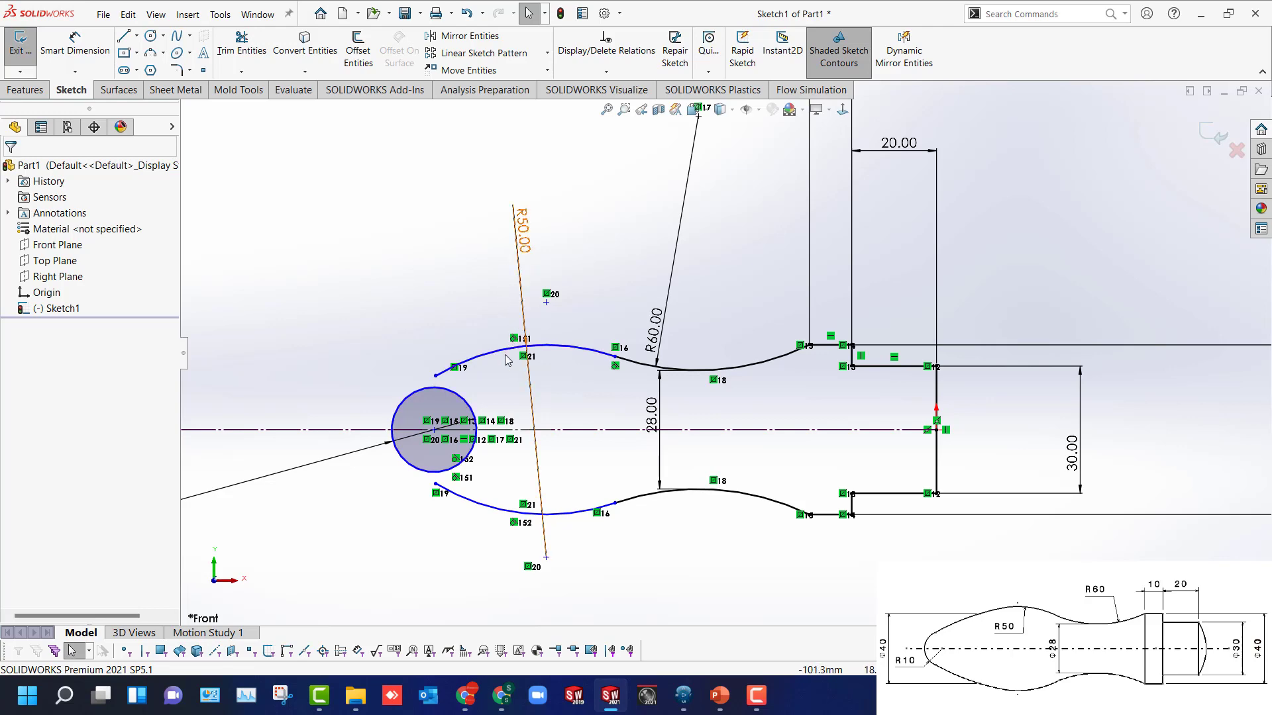
drag(524, 241, 463, 265)
mouse_move(435, 377)
mouse_down()
mouse_move(373, 375)
mouse_move(424, 375)
mouse_move(380, 376)
mouse_move(397, 376)
mouse_up()
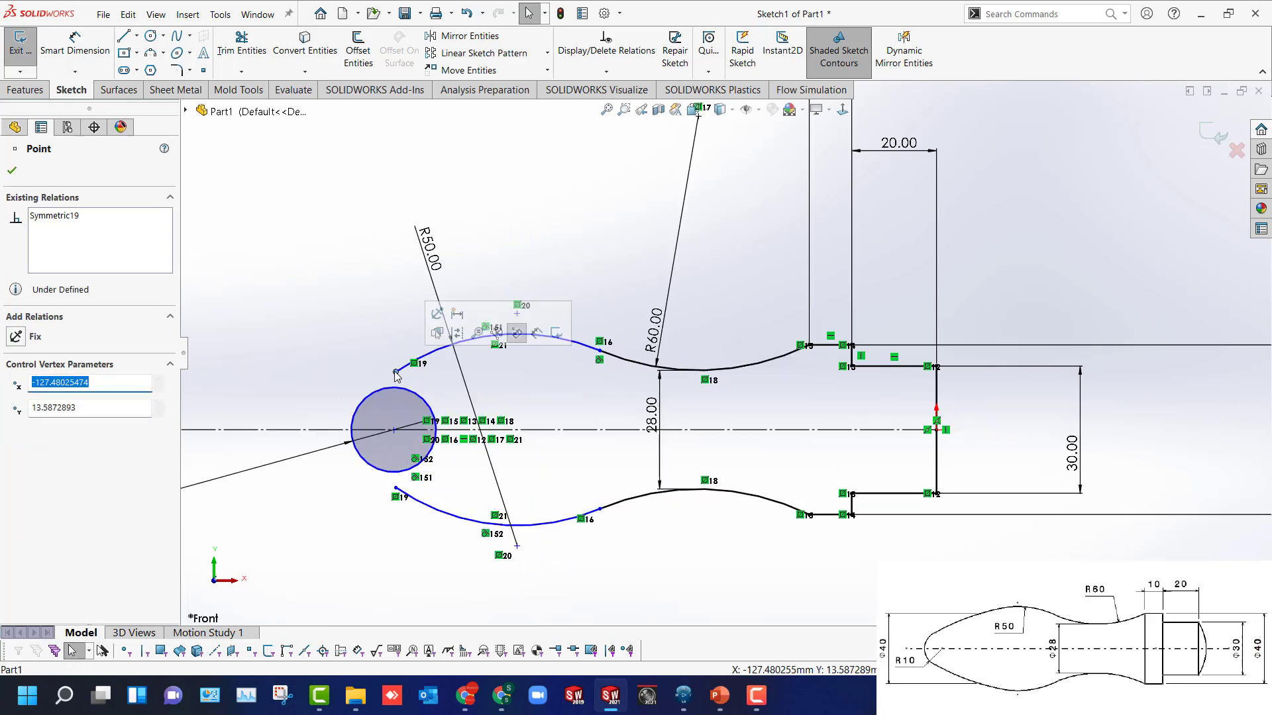
click(435, 364)
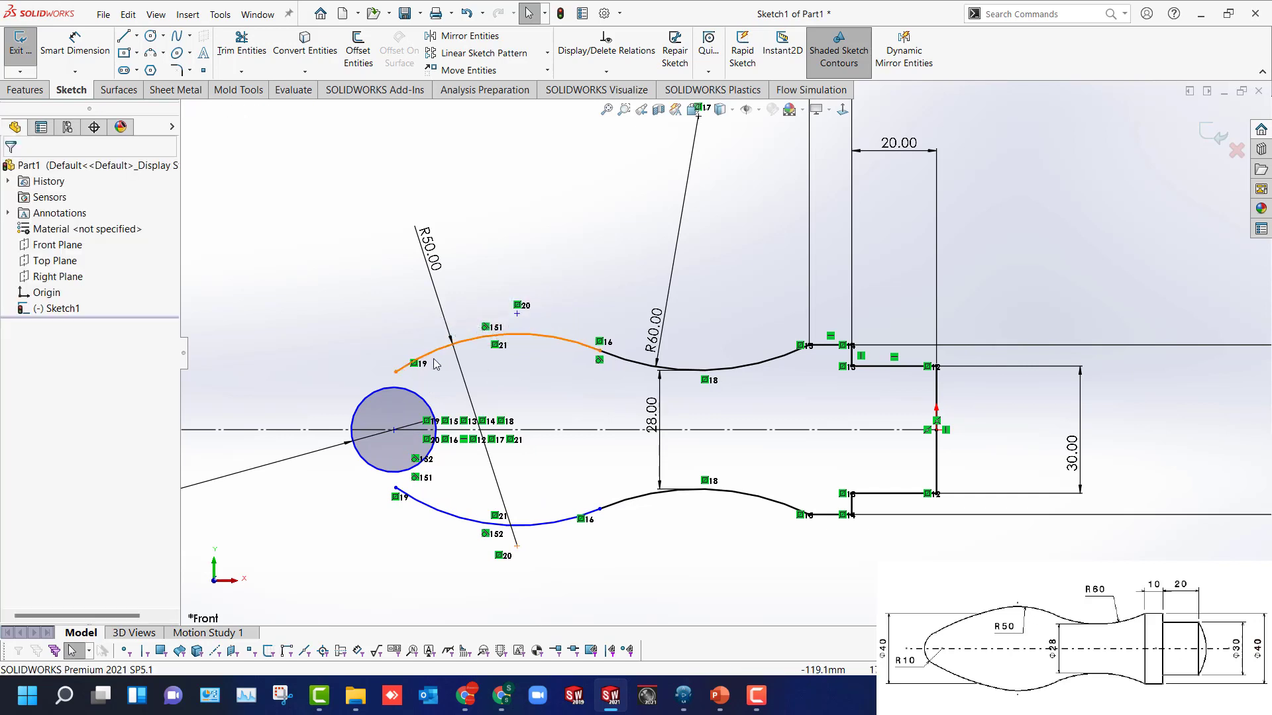
drag(396, 373, 355, 402)
click(283, 402)
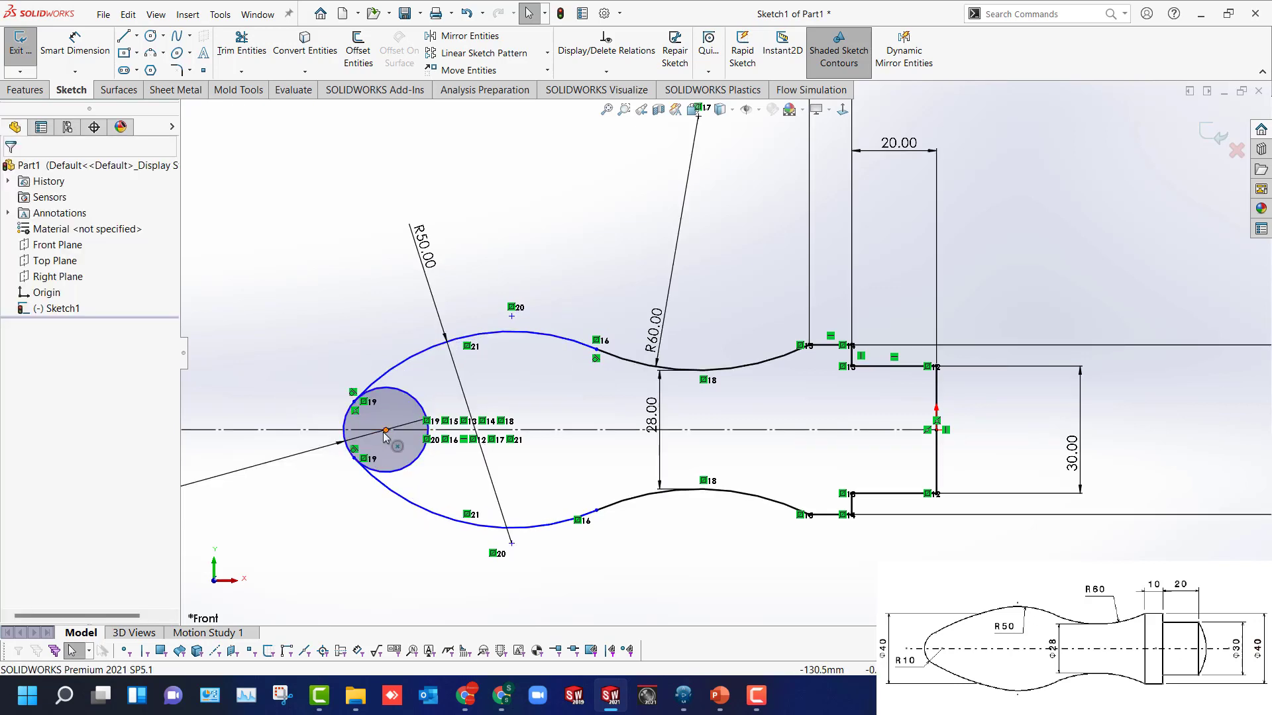
Trim away the inner portion of the tip circle between the two R50 arcs, leaving only the rounded tip.
key(t)
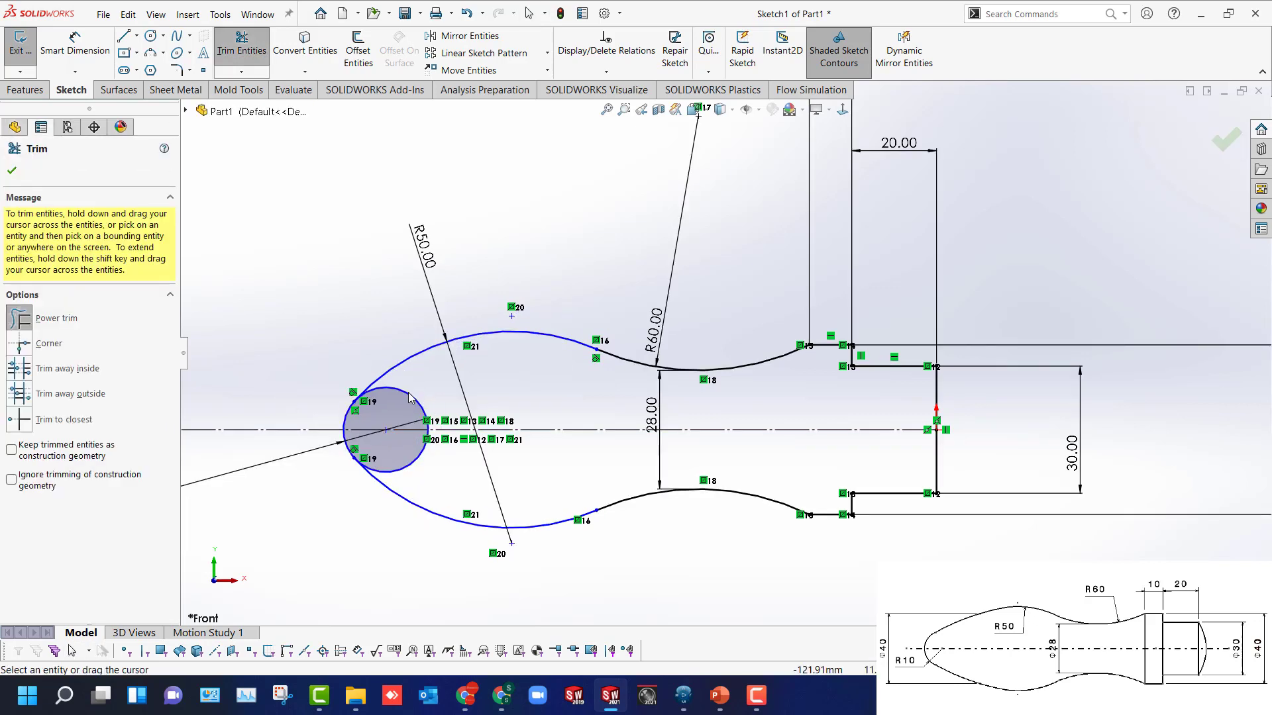
drag(420, 382, 403, 399)
click(416, 461)
click(401, 455)
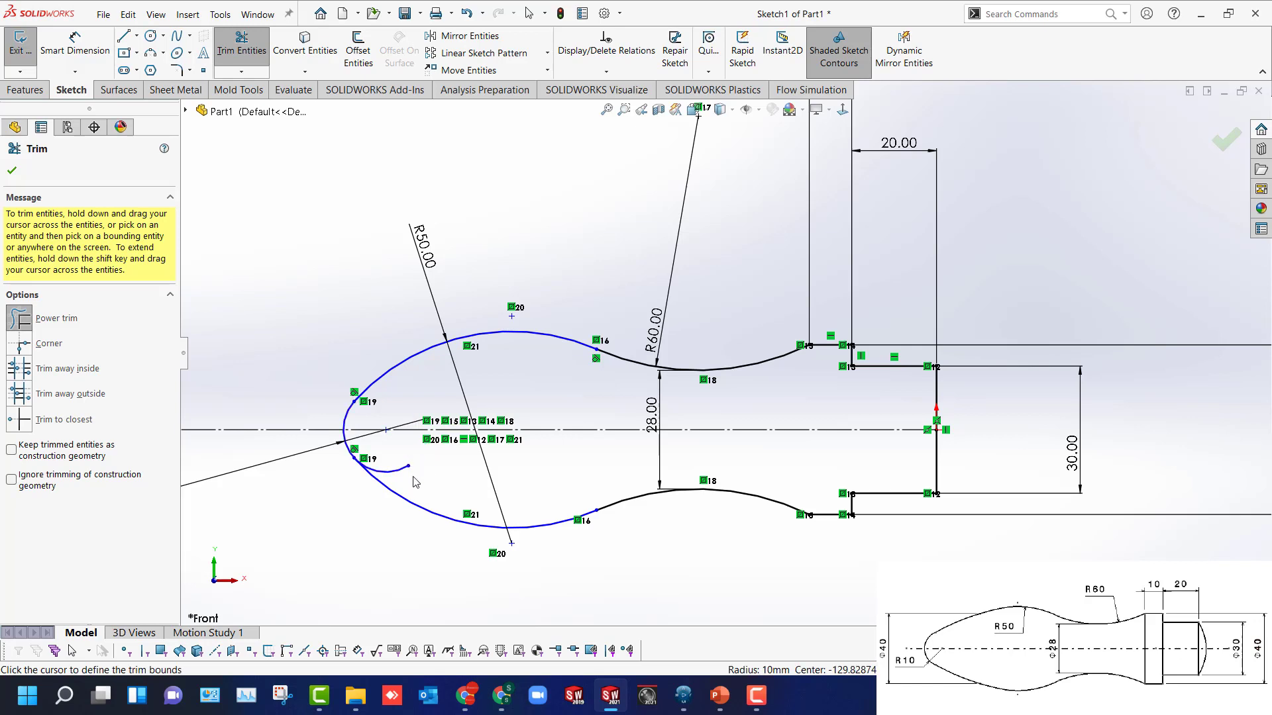
drag(412, 476, 389, 466)
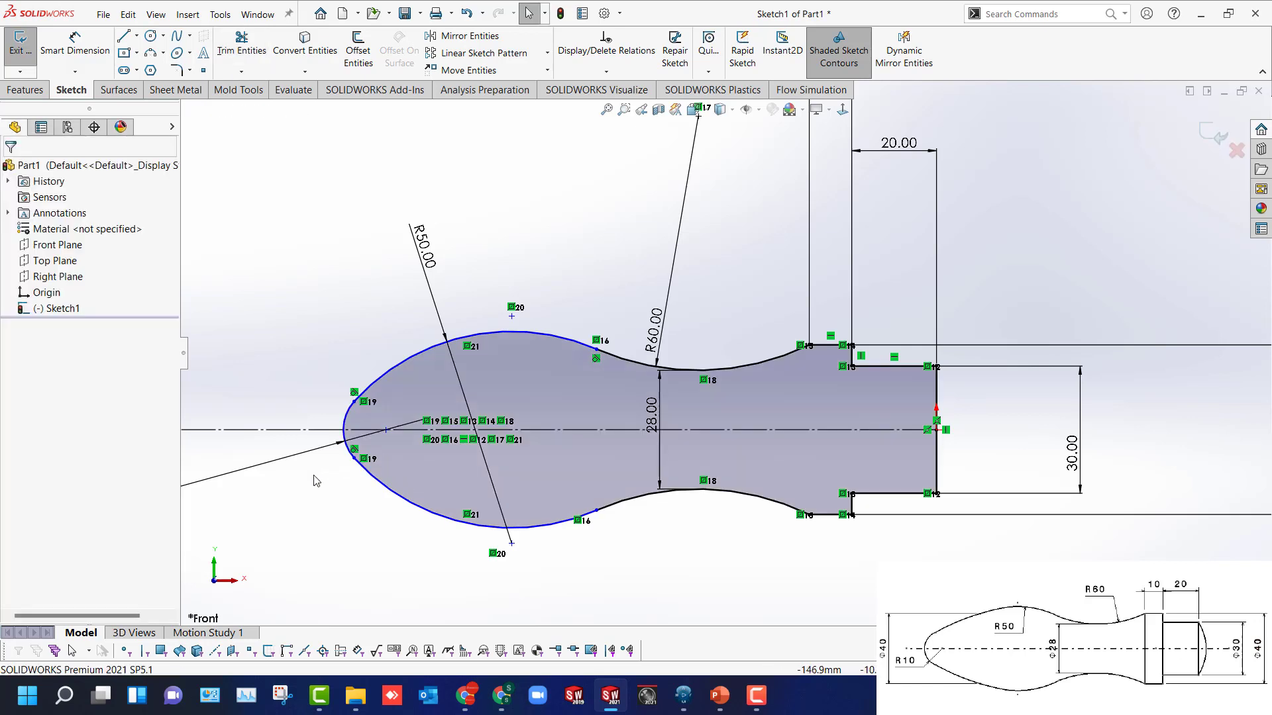
key(Escape)
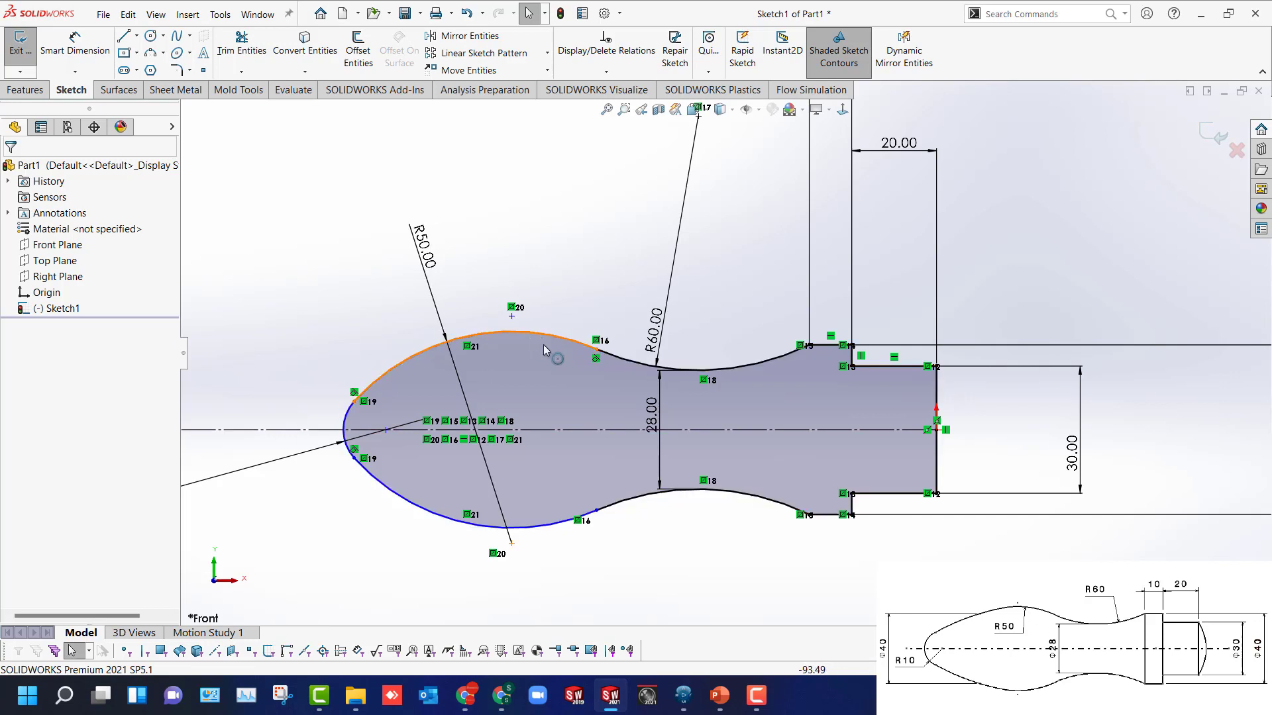
Dimension the bulb's width between the upper and lower R50 arcs as 40 mm.
right_drag(511, 368, 513, 331)
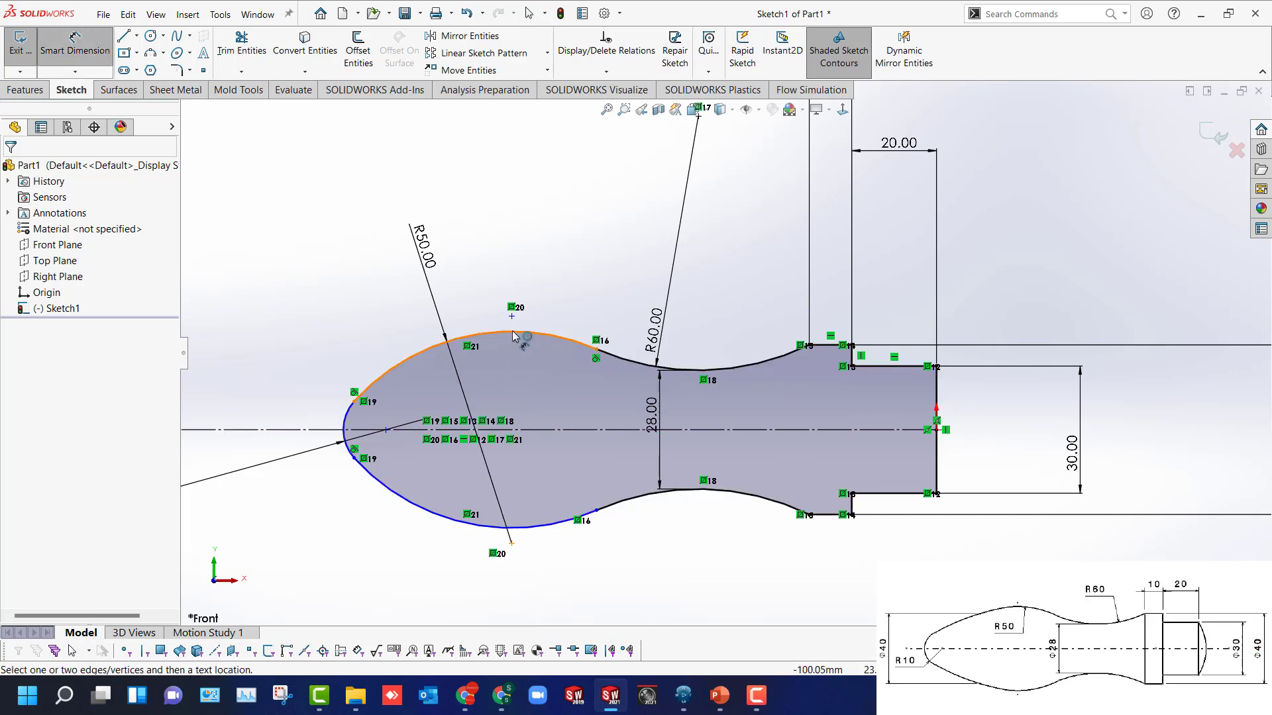
click(513, 337)
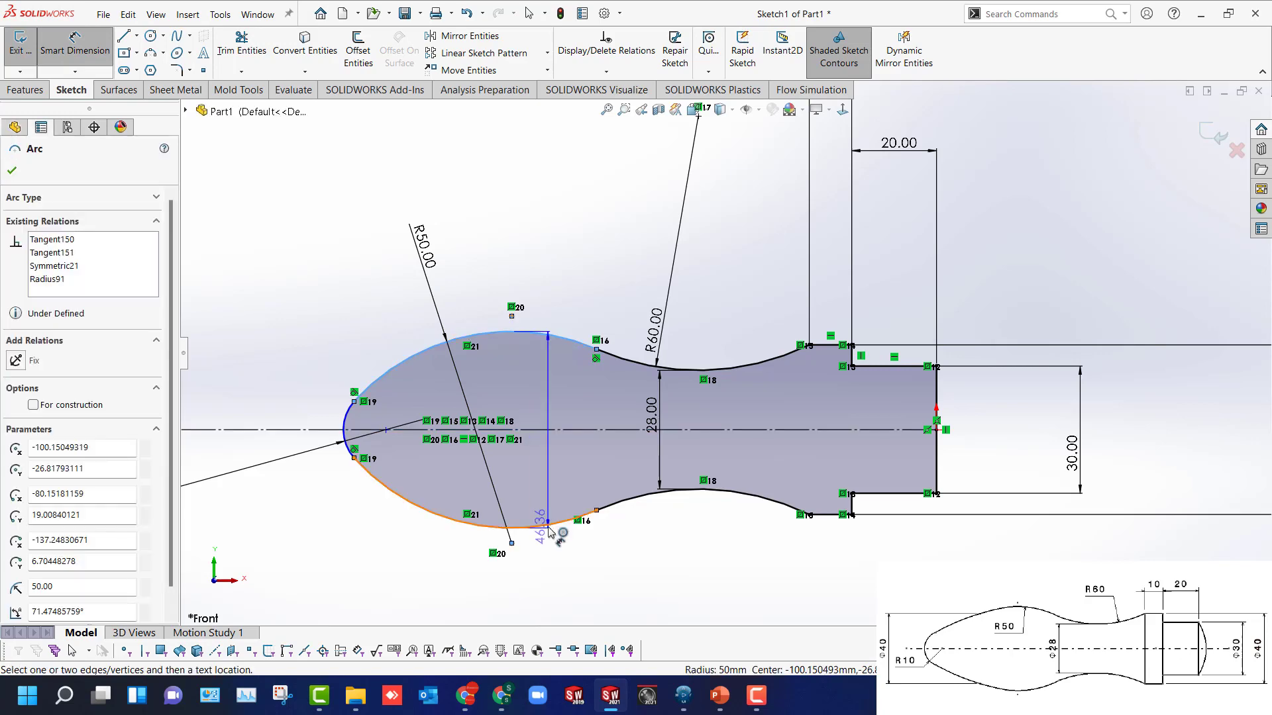
click(548, 528)
click(312, 431)
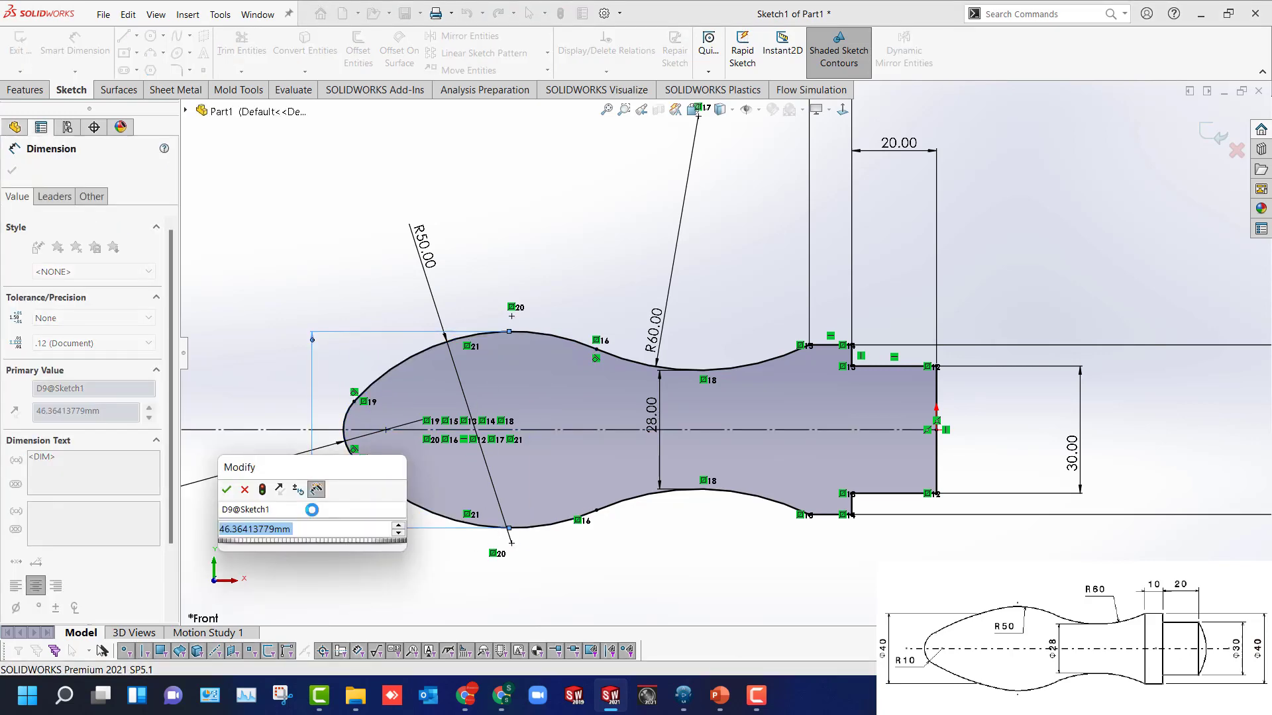
text(40)
key(Return)
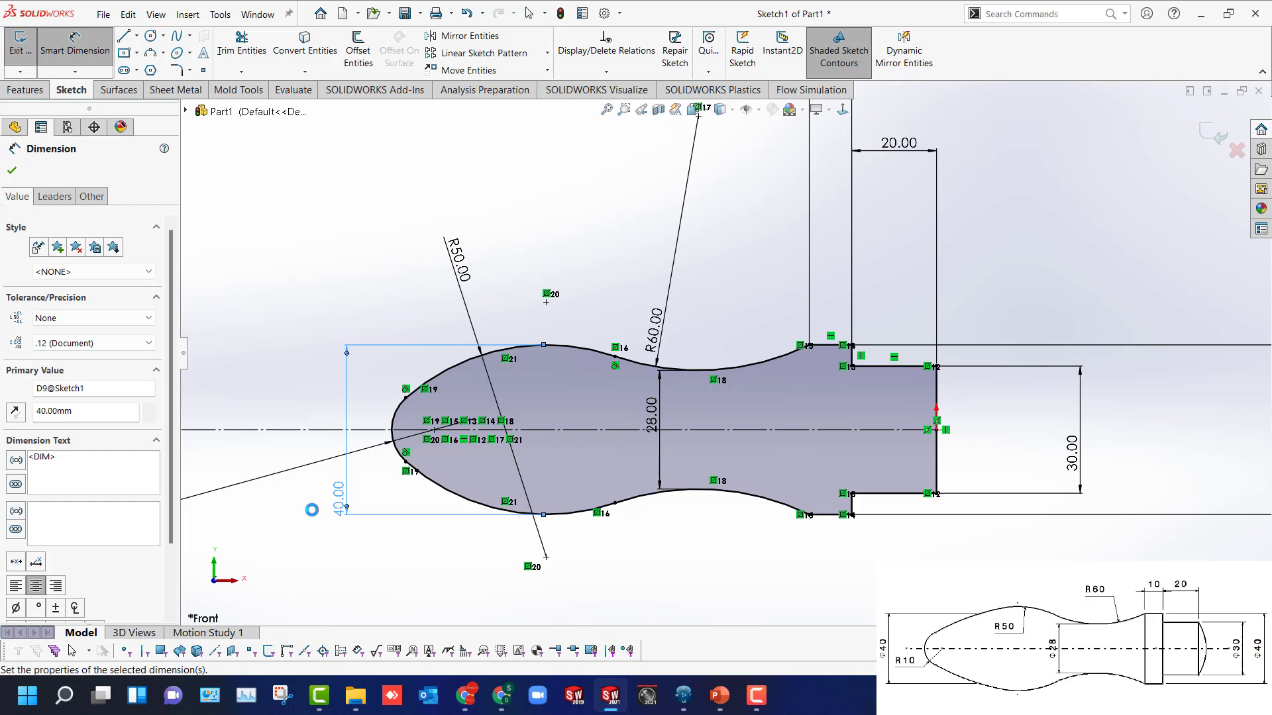
key(Escape)
Reposition the bulb's width dimension beyond the rounded tip and set it to 50 mm.
drag(335, 501, 316, 440)
double_click(318, 443)
text(50)
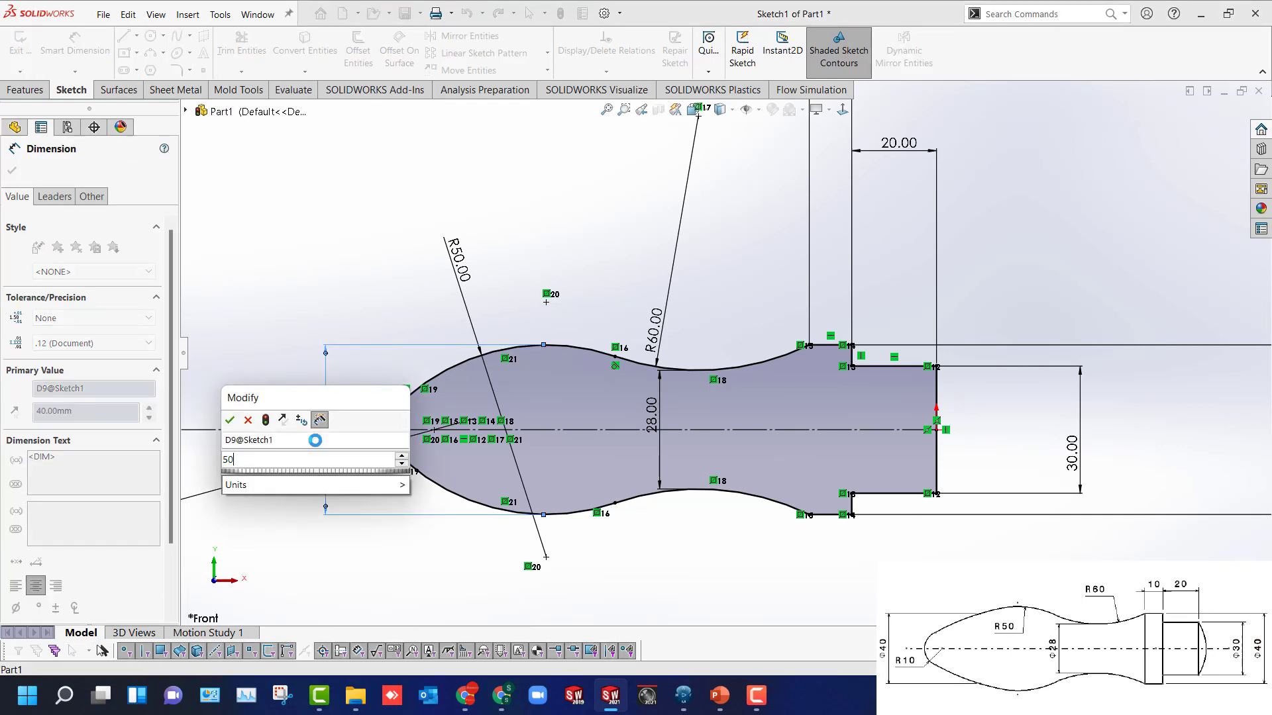
key(Return)
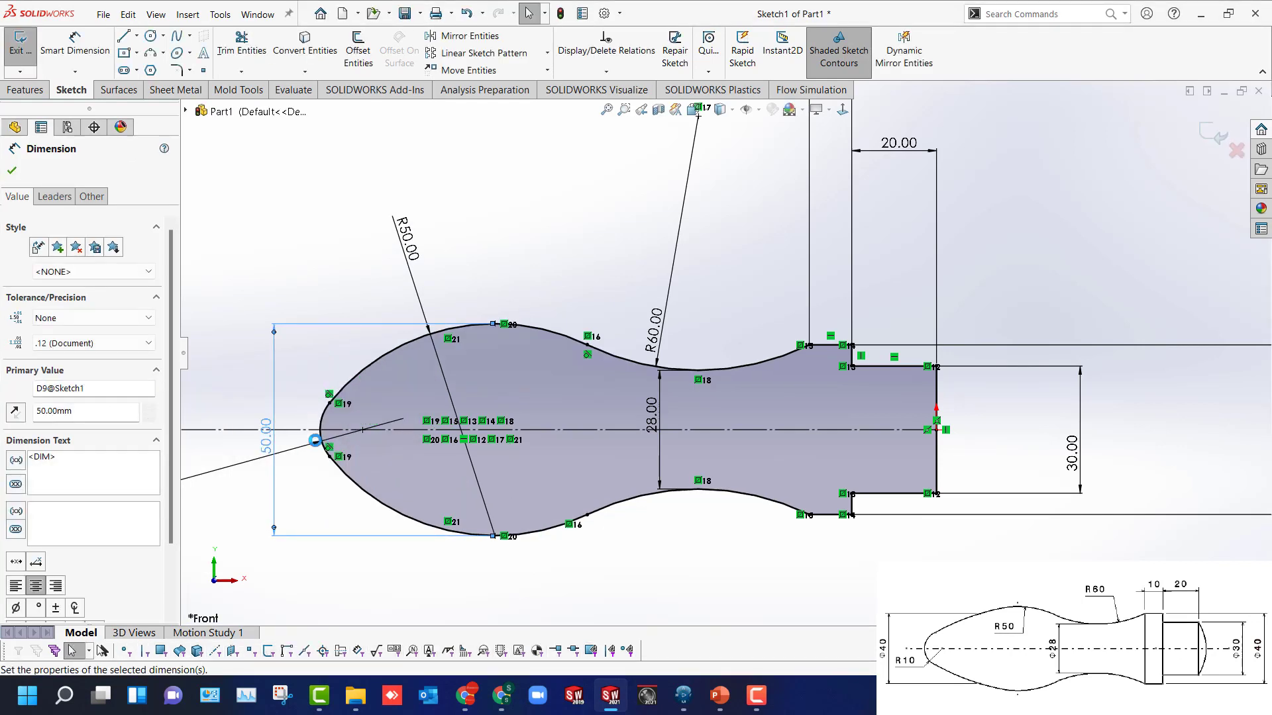
Set the bulb's width across the R50 arcs to 45 mm.
double_click(266, 437)
text(45)
key(Return)
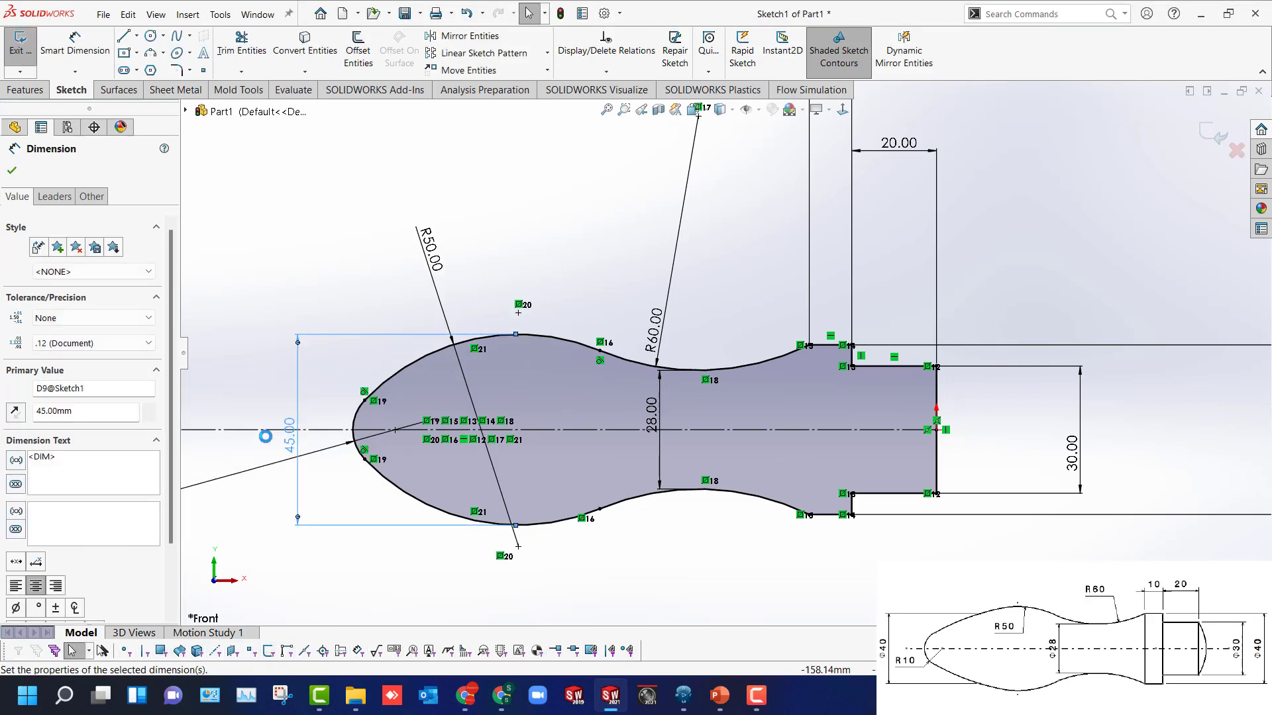
Draw a three-point arc of about 29.5 mm radius bulging outward between the upper and lower corners of the shank's end.
key(Escape)
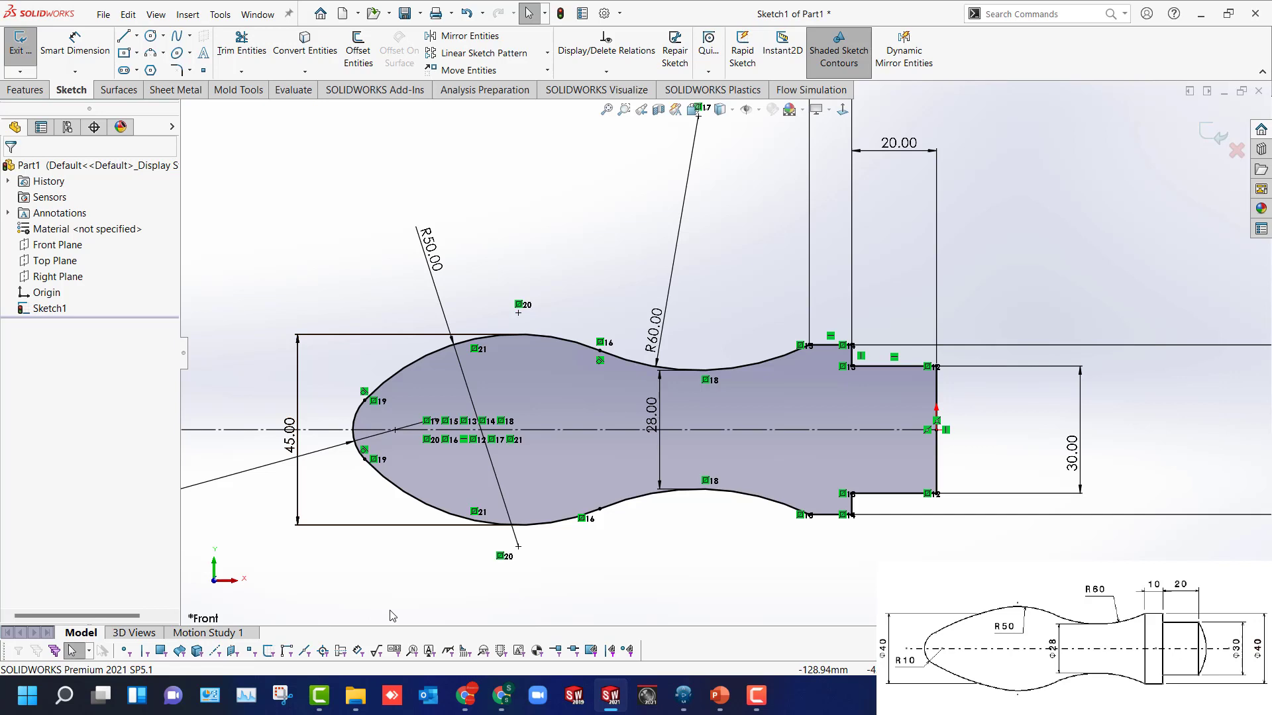
click(151, 52)
click(936, 367)
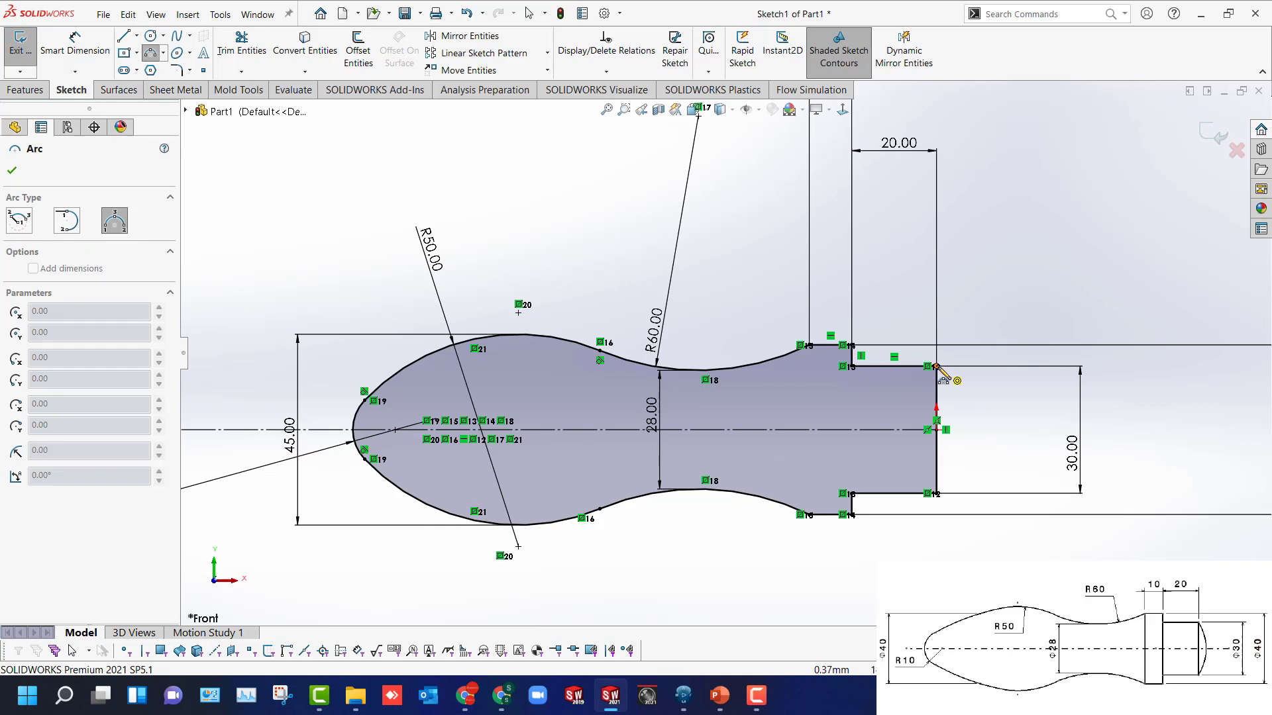
click(936, 429)
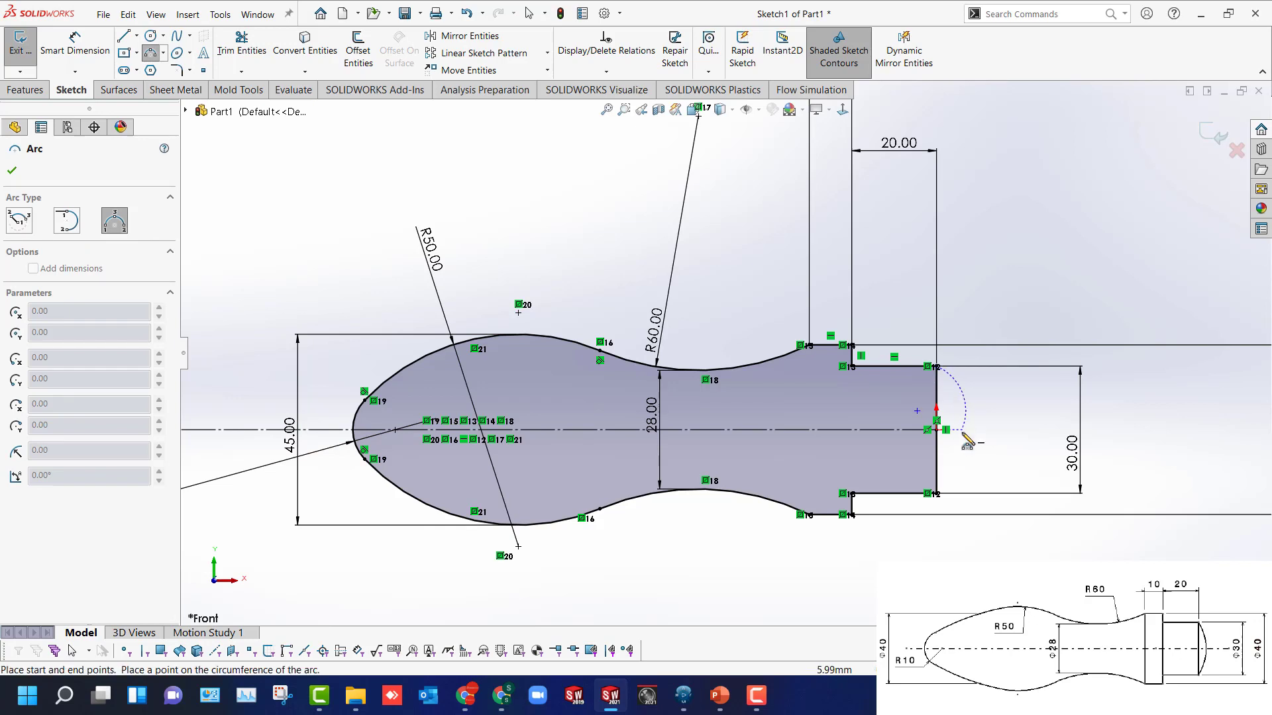
click(936, 494)
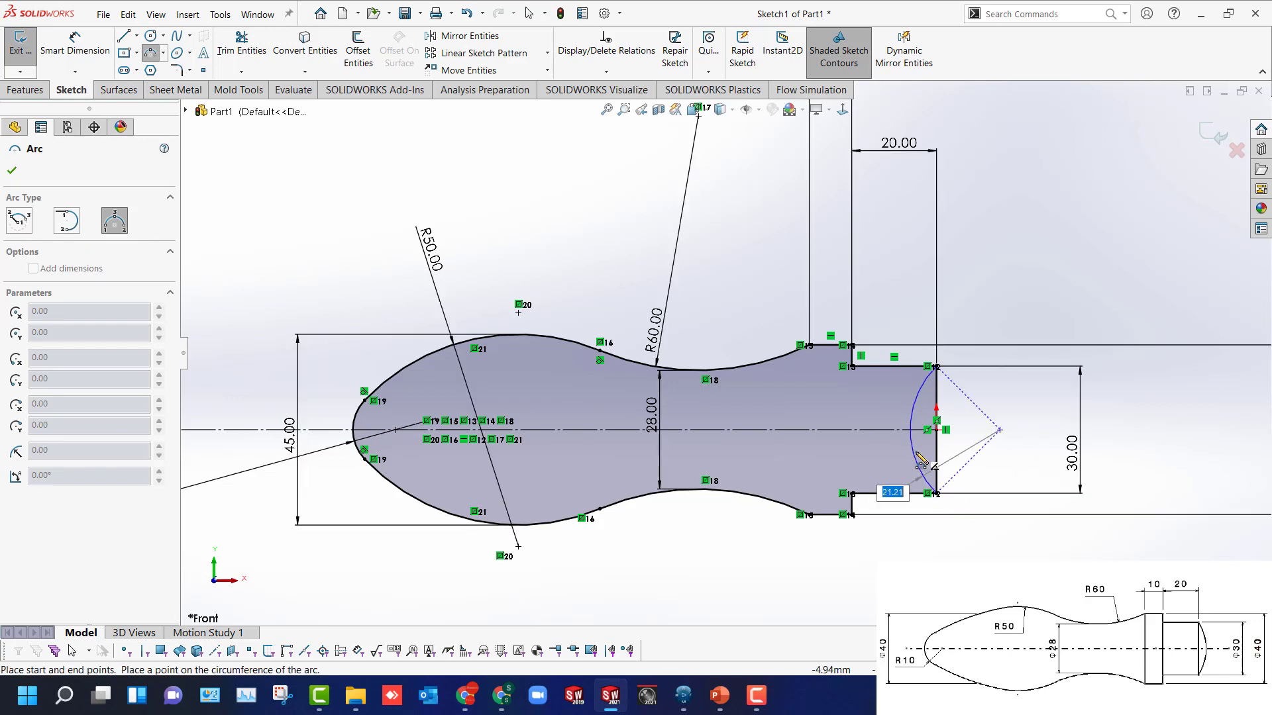
click(958, 452)
key(Escape)
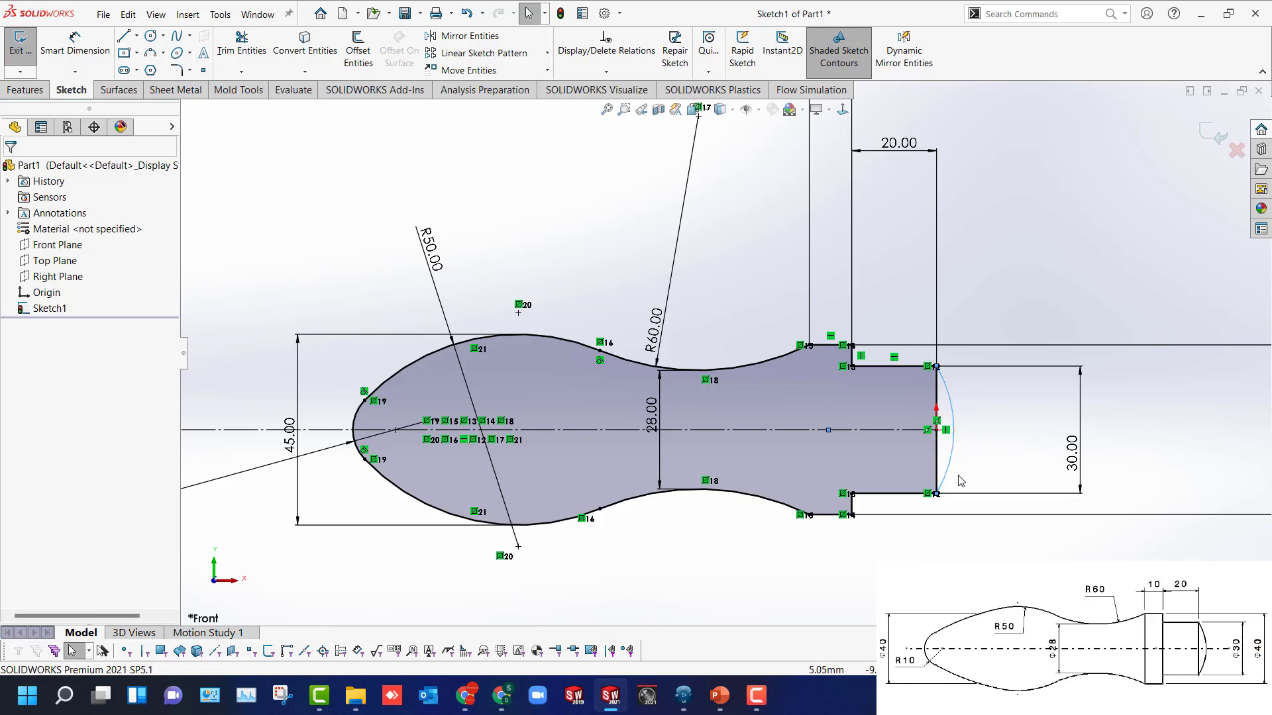
Dimension the radius of the shank's end arc as 30 mm.
click(954, 438)
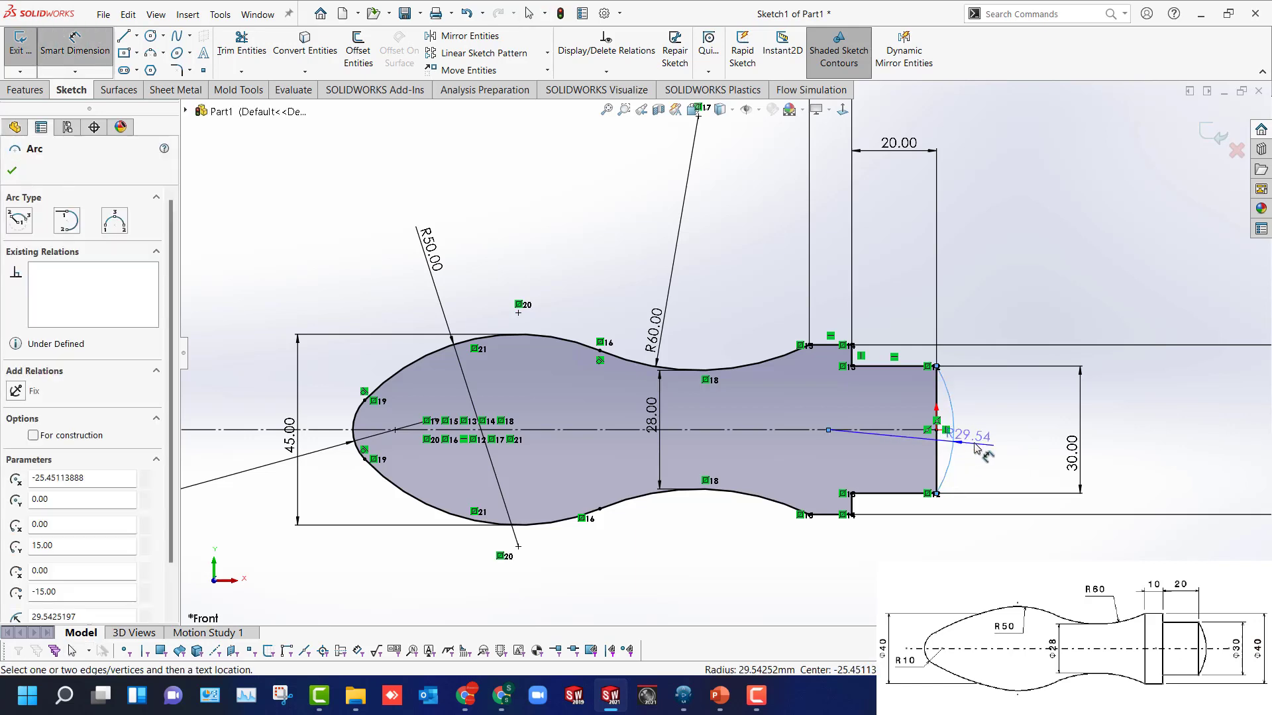
click(998, 424)
text(30)
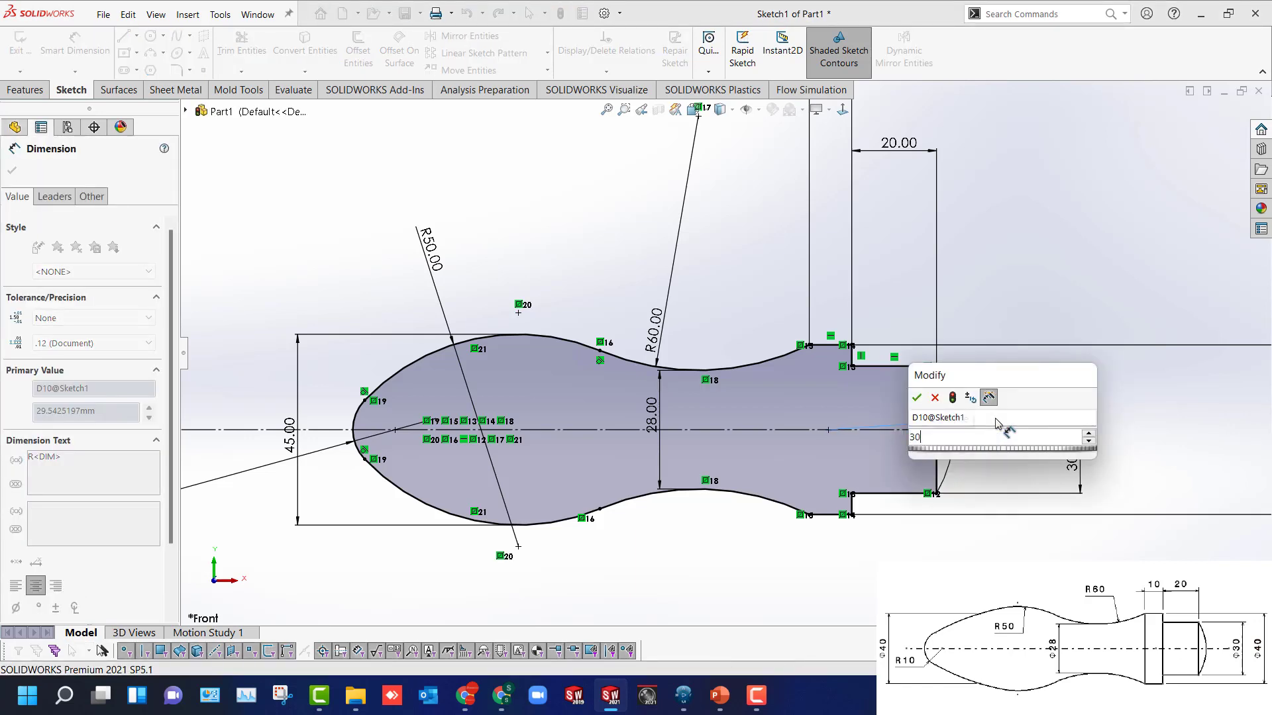
key(Return)
key(Escape)
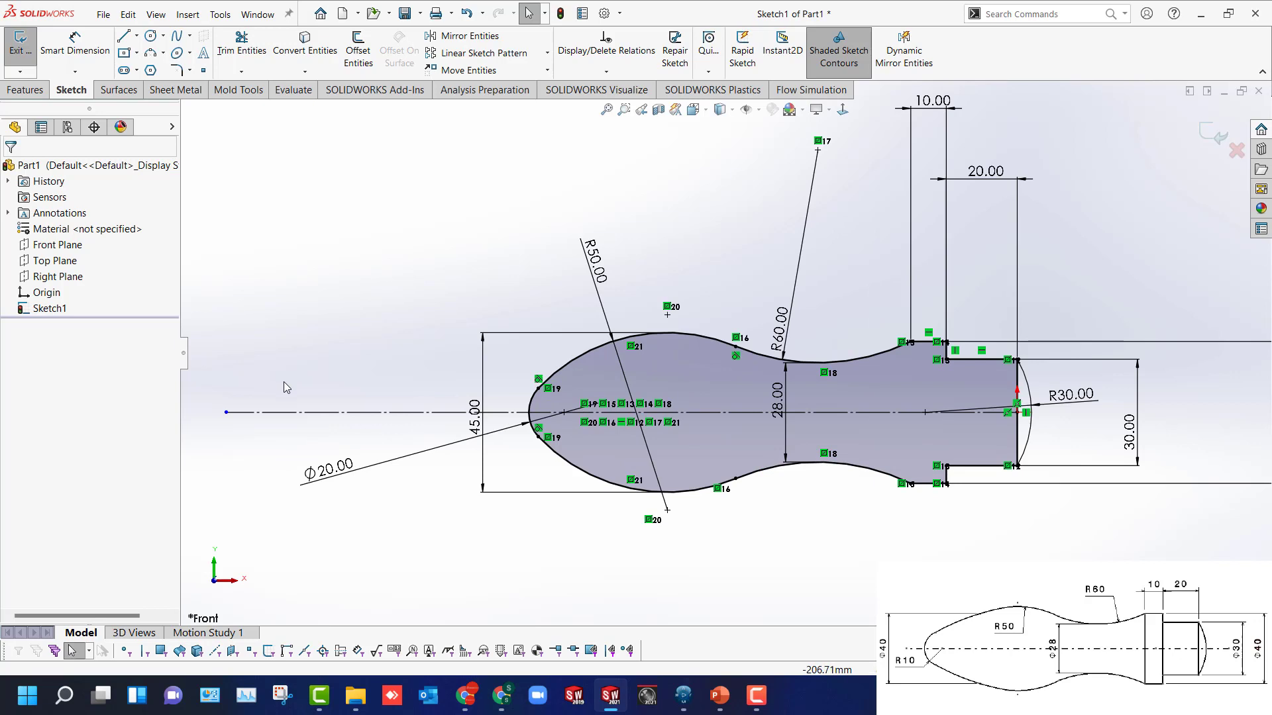
Draw a 40 mm vertical line across the profile where the R60 neck arcs meet the collar.
key(f)
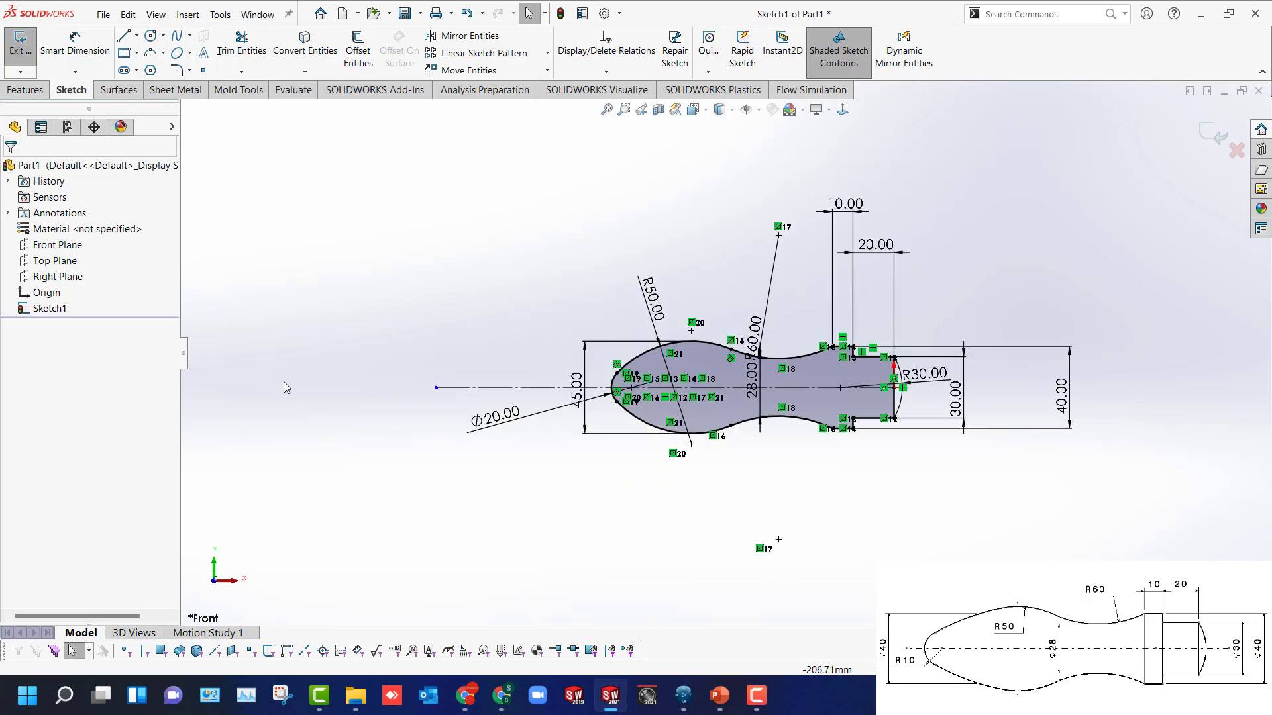
scroll(696, 298, down, 4)
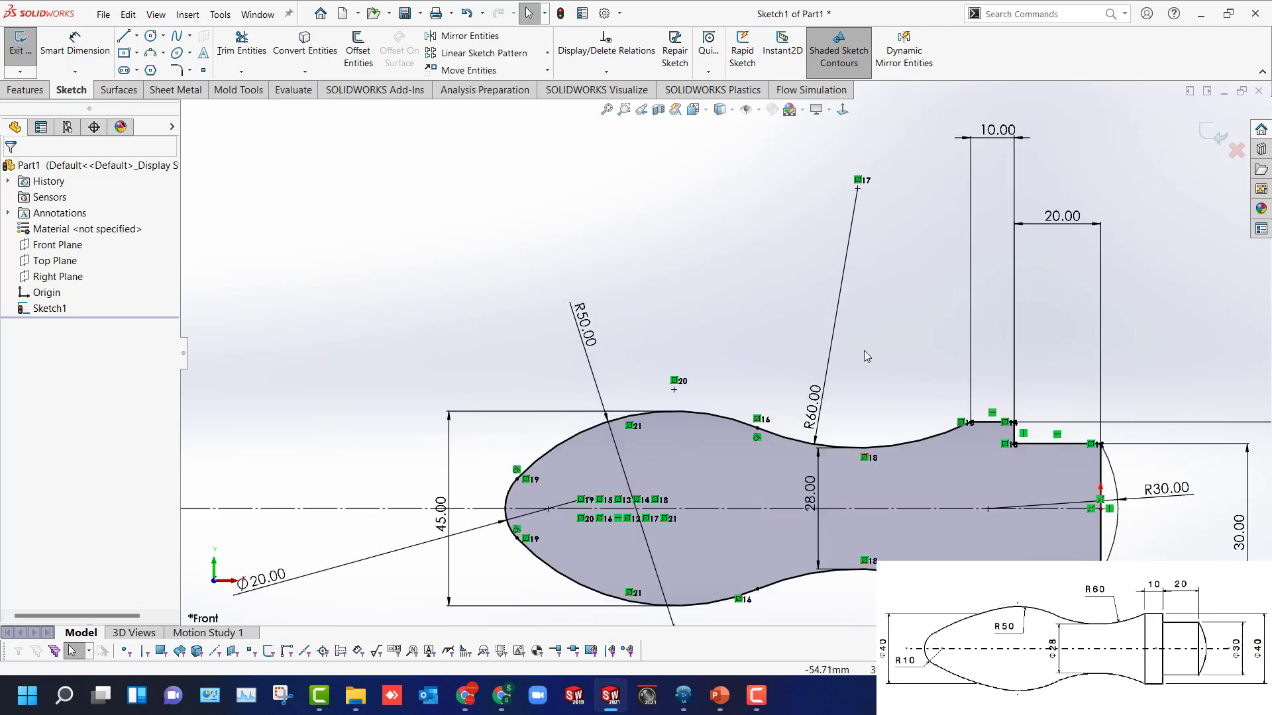
key(l)
click(969, 421)
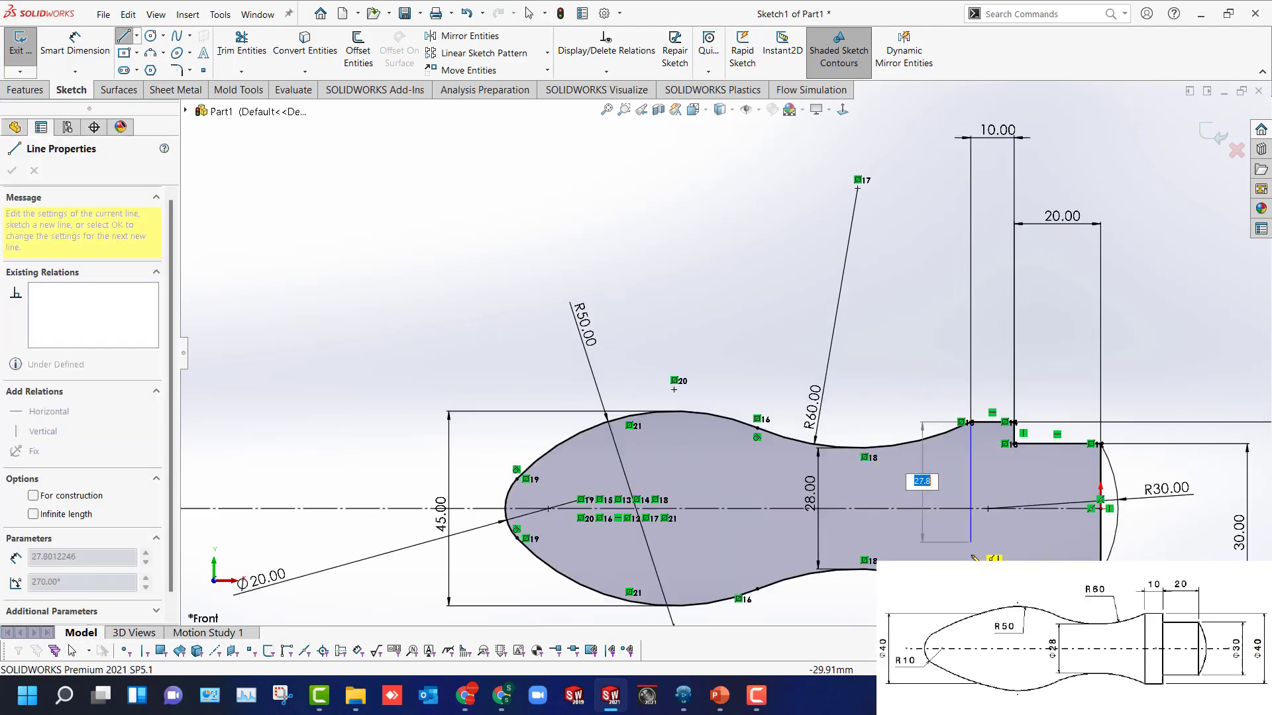
click(970, 592)
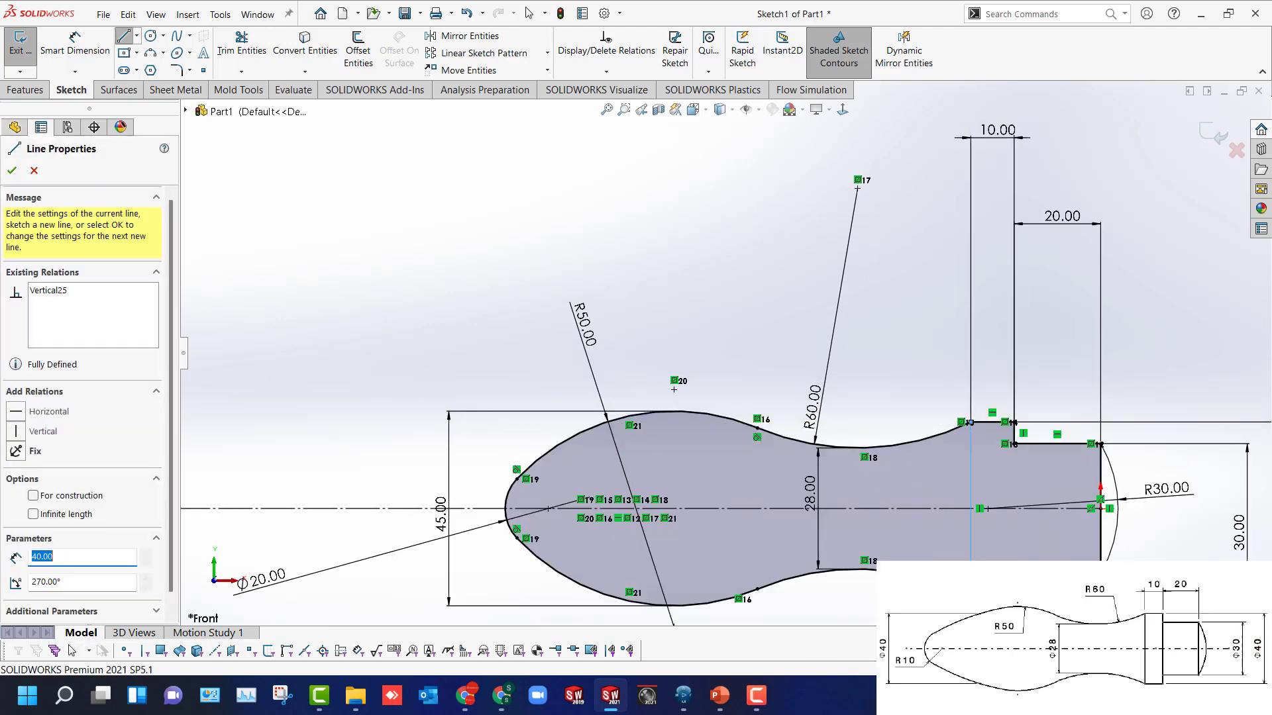
key(Escape)
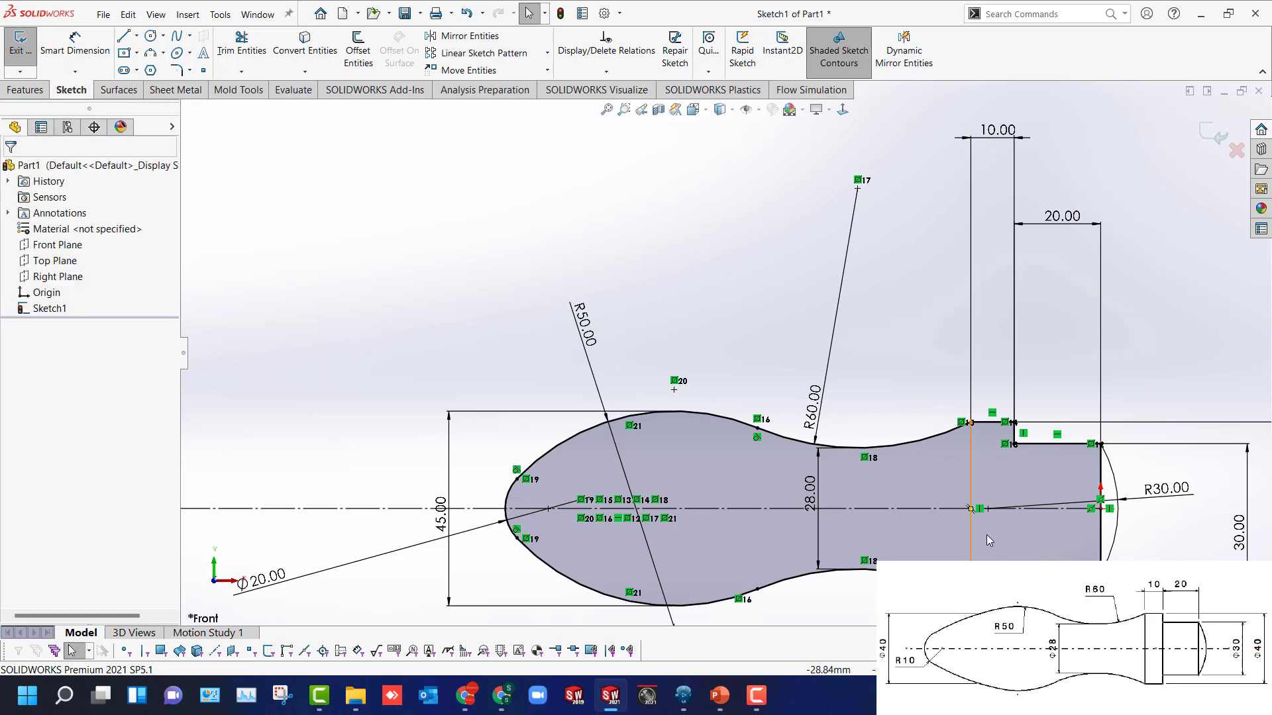
Draw a 30 mm vertical line joining the upper and lower inner corners between the collar and the shank.
key(l)
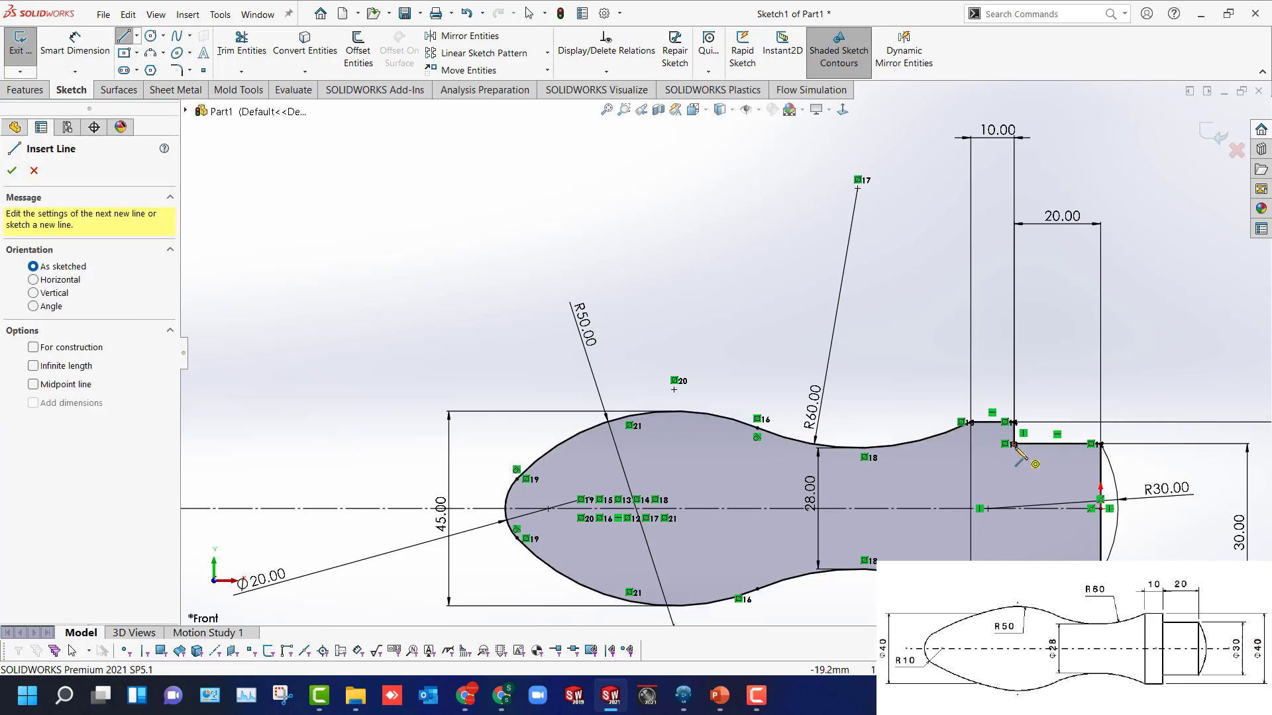
click(1013, 444)
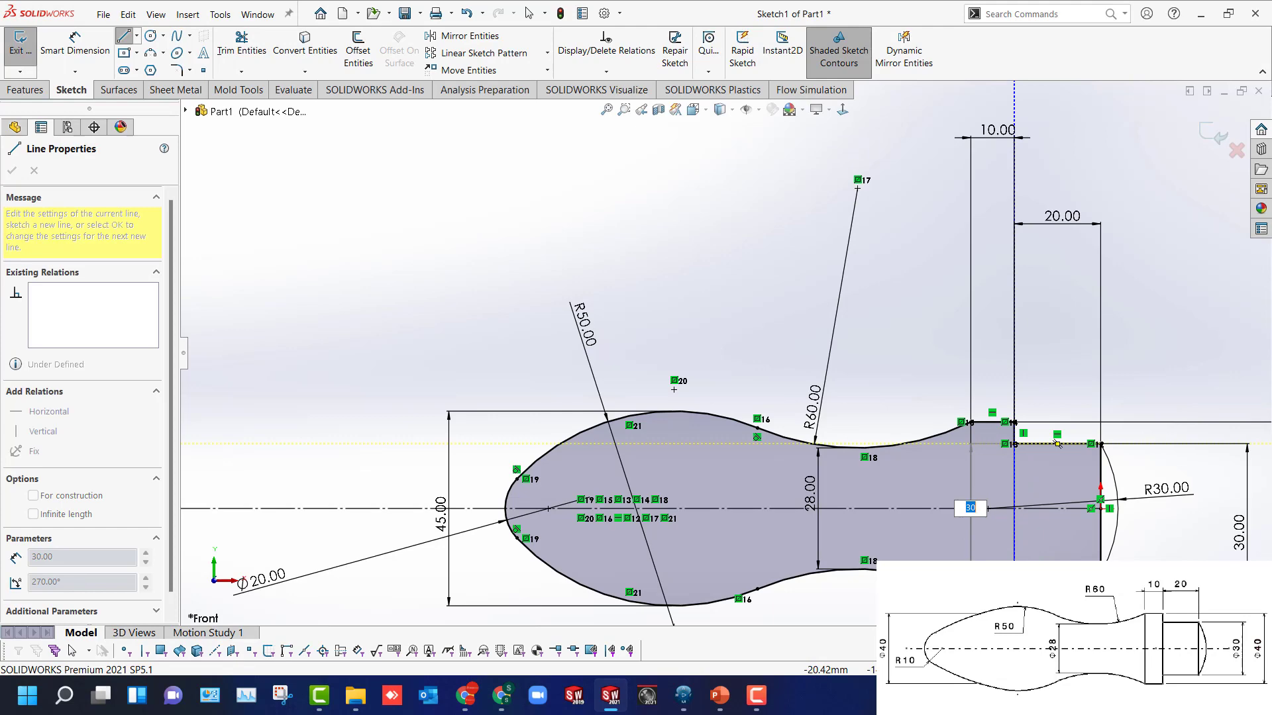
key(Return)
key(Escape)
Delete all geometry and dimensions of the handle profile and exit the emptied sketch.
key(f)
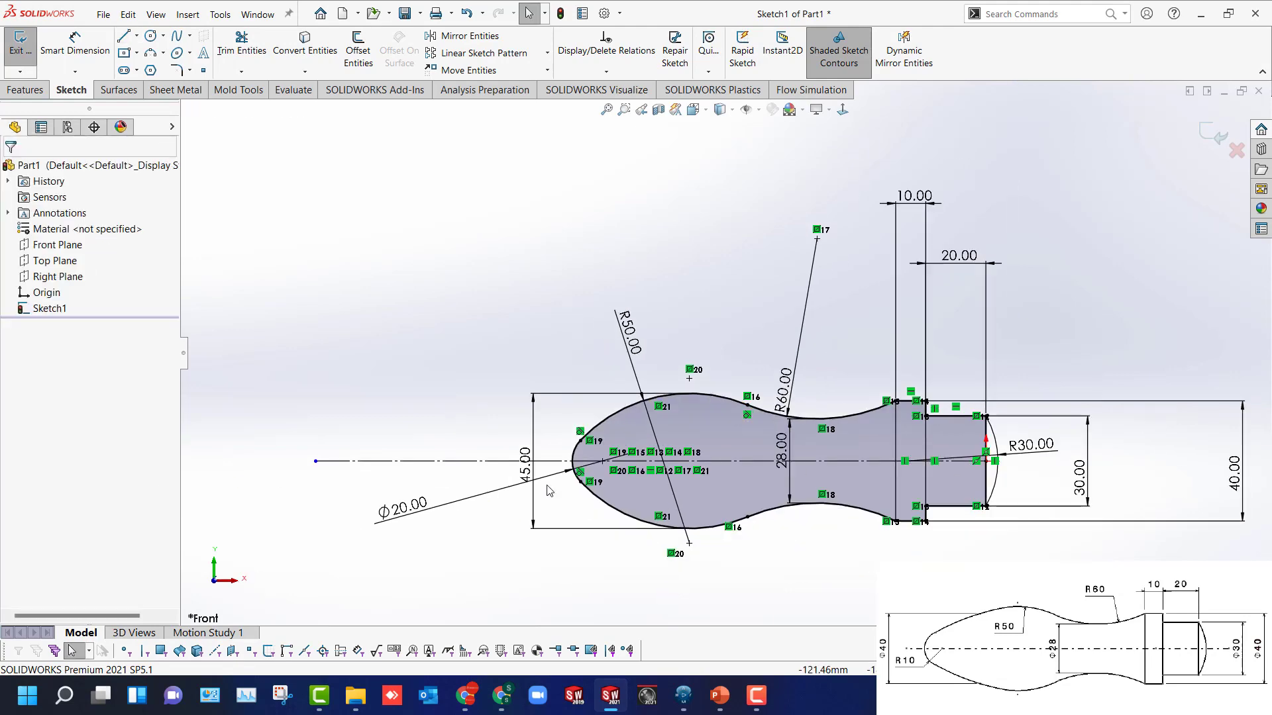
key(z)
key(z)
key(z)
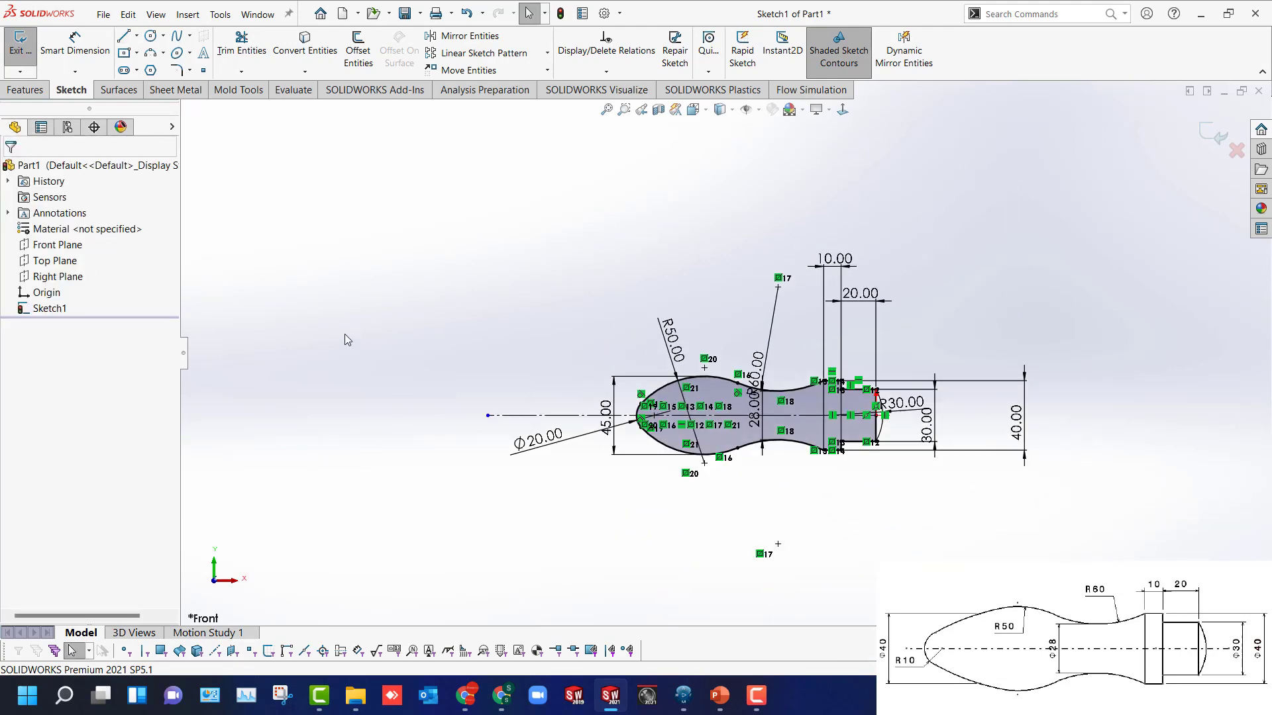
drag(332, 193, 1119, 601)
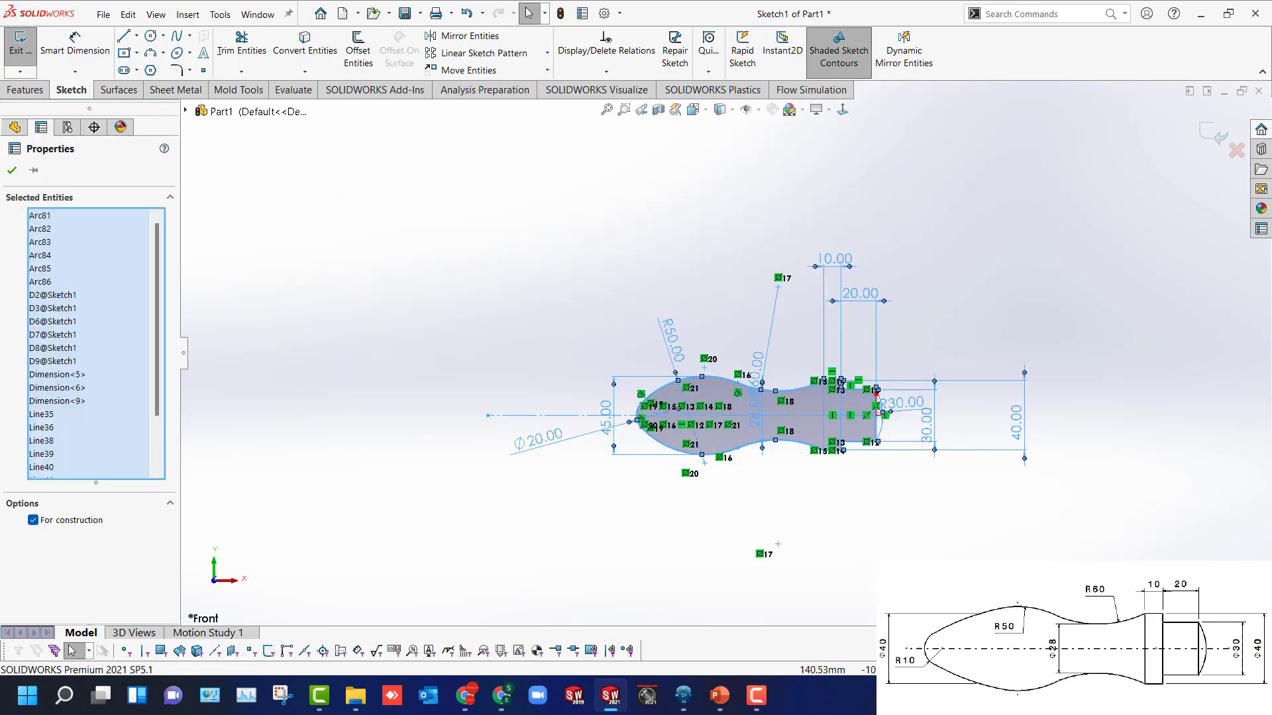
key(Delete)
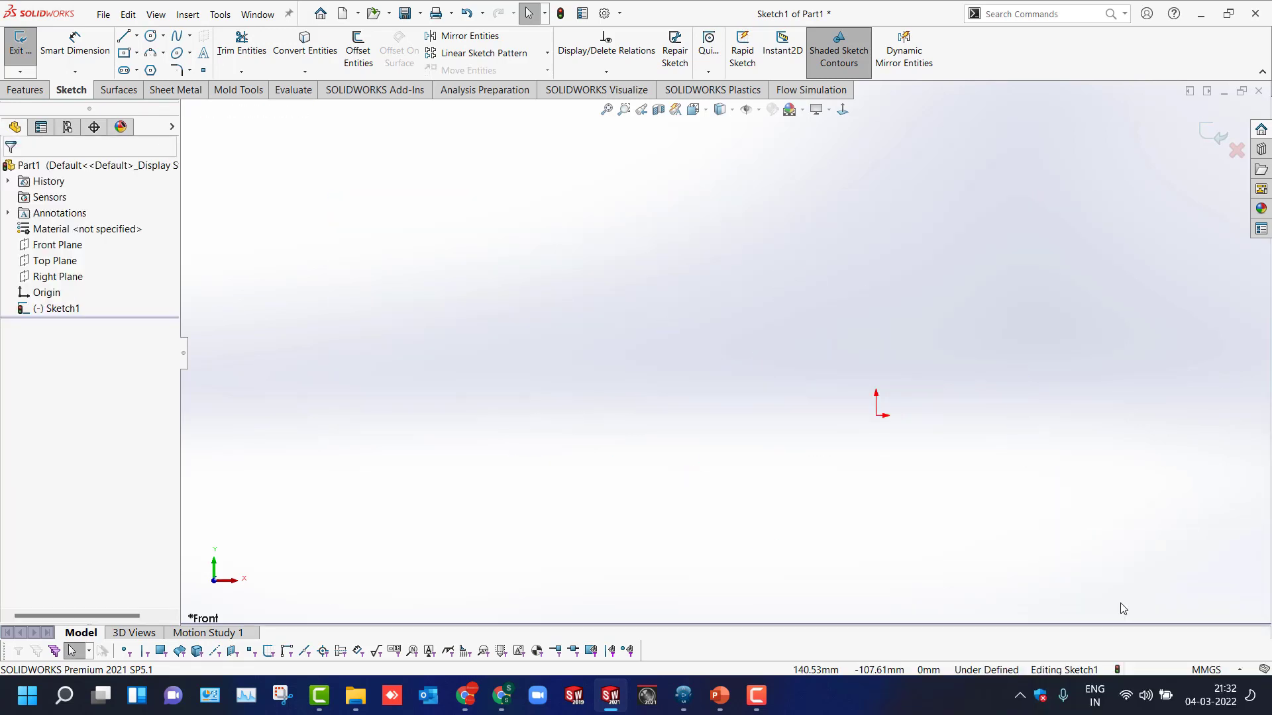
click(1216, 130)
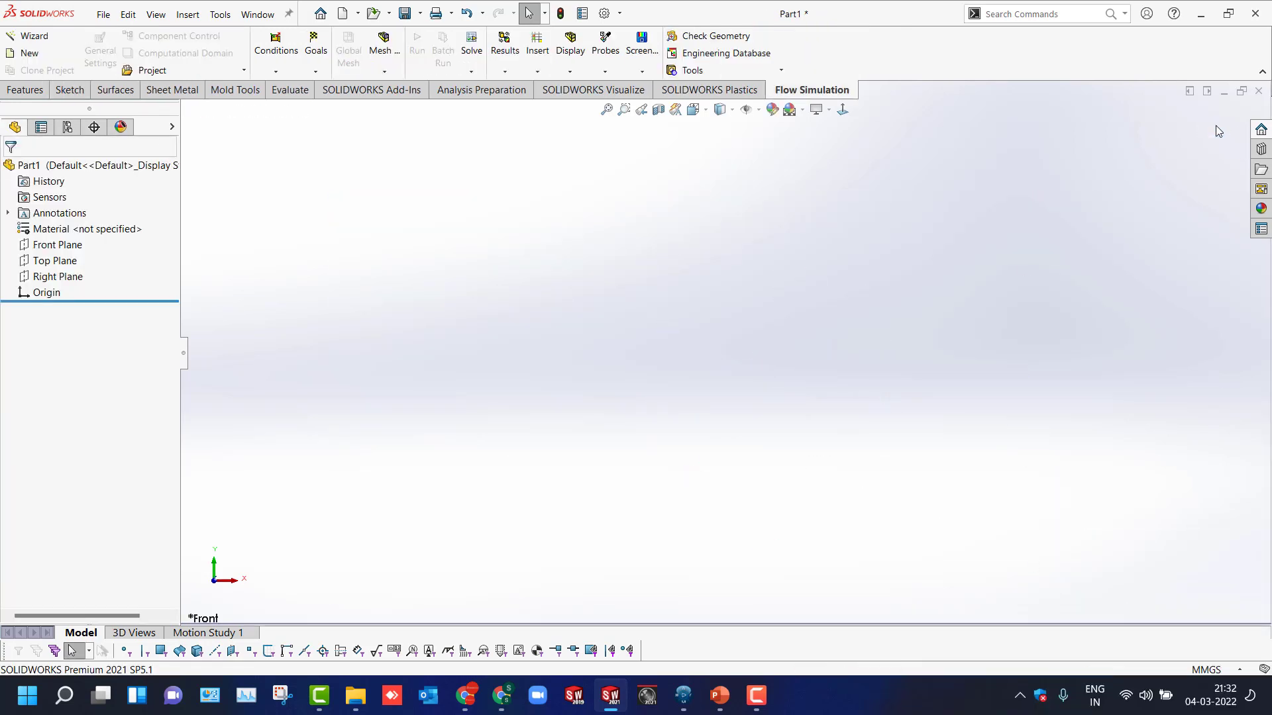
click(766, 689)
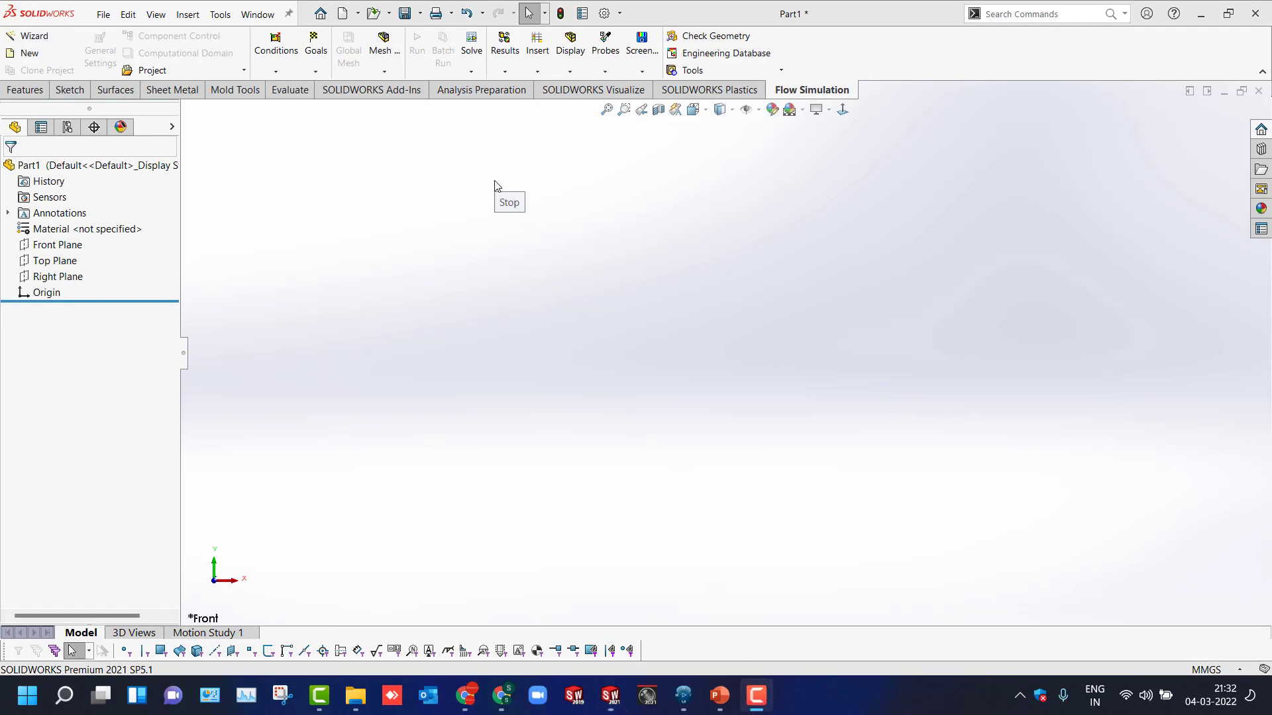